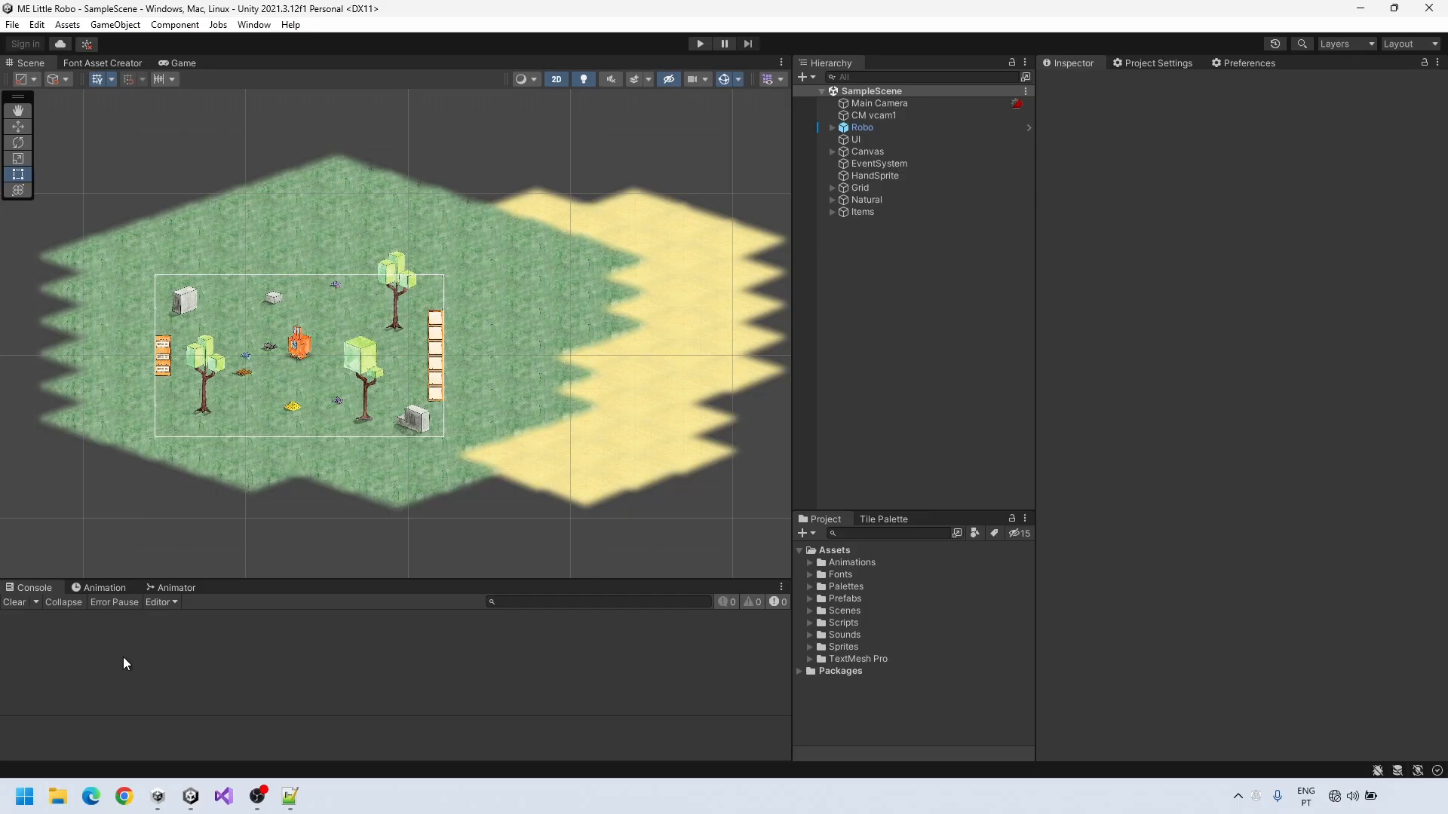
Paste the copied asset files into the ME Little Robo project folder in File Explorer and return to Unity
key(super+e)
click(148, 295)
double_click(296, 334)
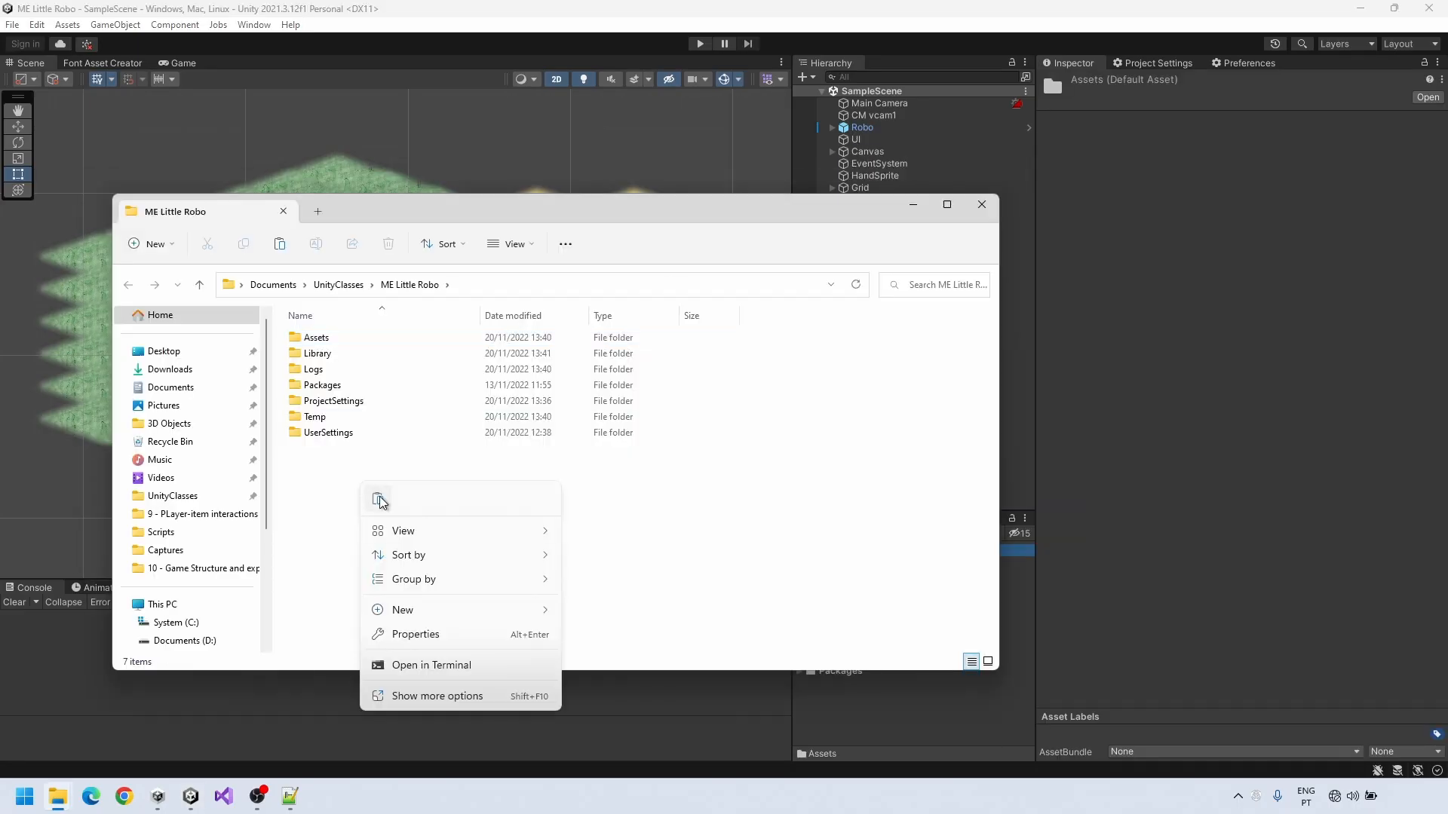
click(377, 475)
click(653, 277)
double_click(320, 339)
click(982, 204)
click(923, 434)
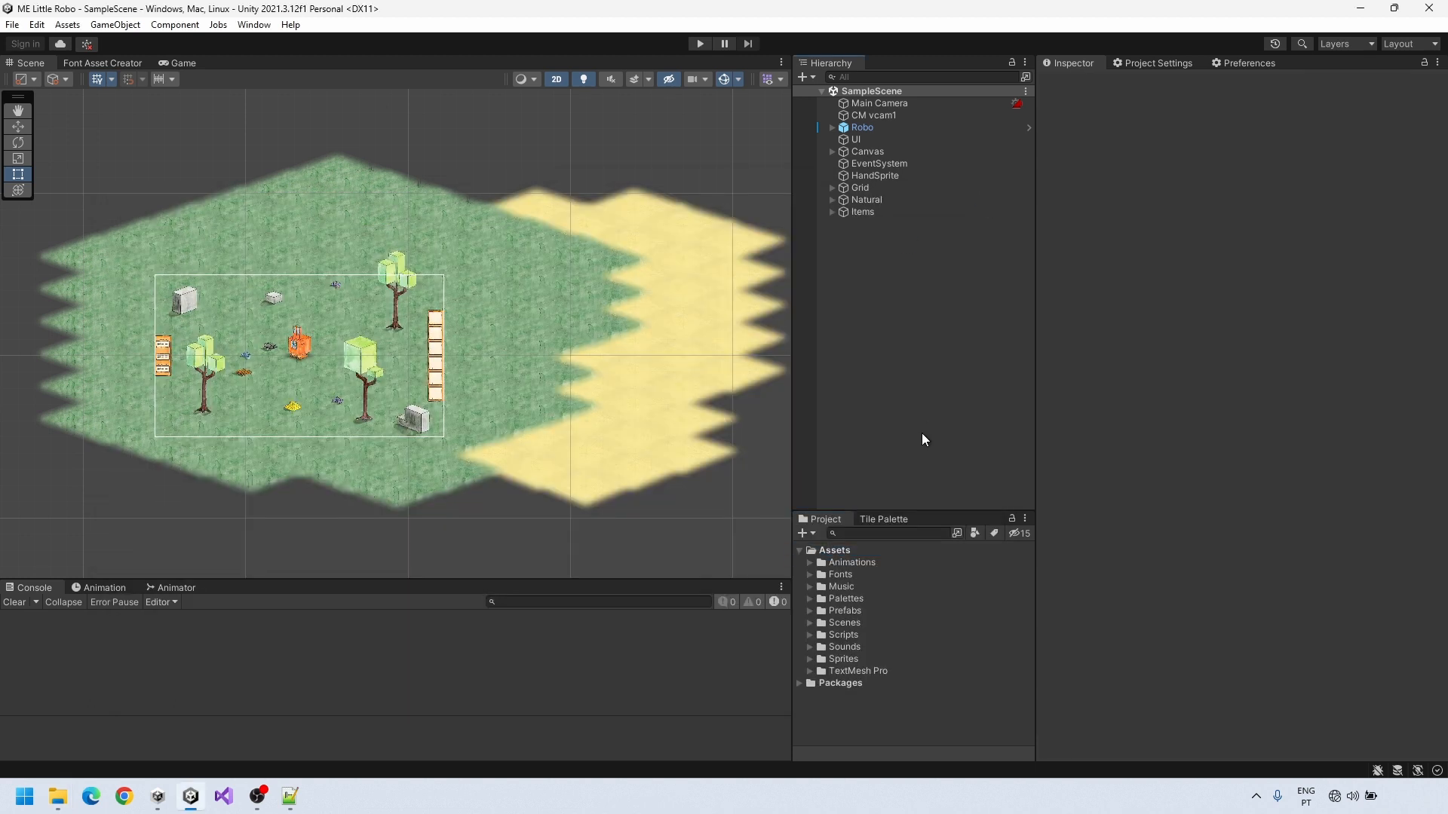
Open the NatureElements sprite sheet from the Sprites folder in the Sprite Editor
click(810, 659)
drag(909, 510, 916, 357)
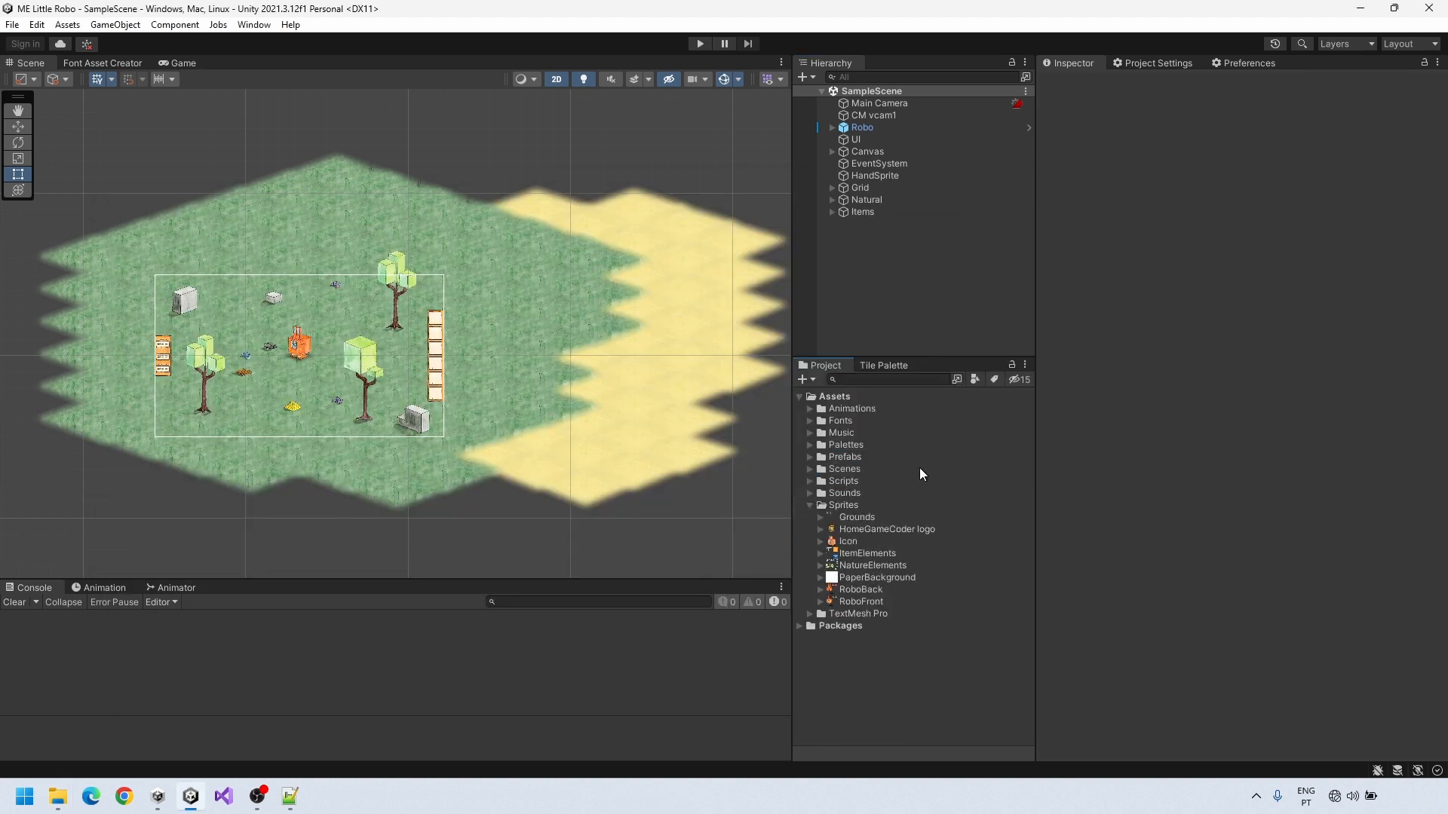
click(822, 566)
click(862, 565)
click(1417, 255)
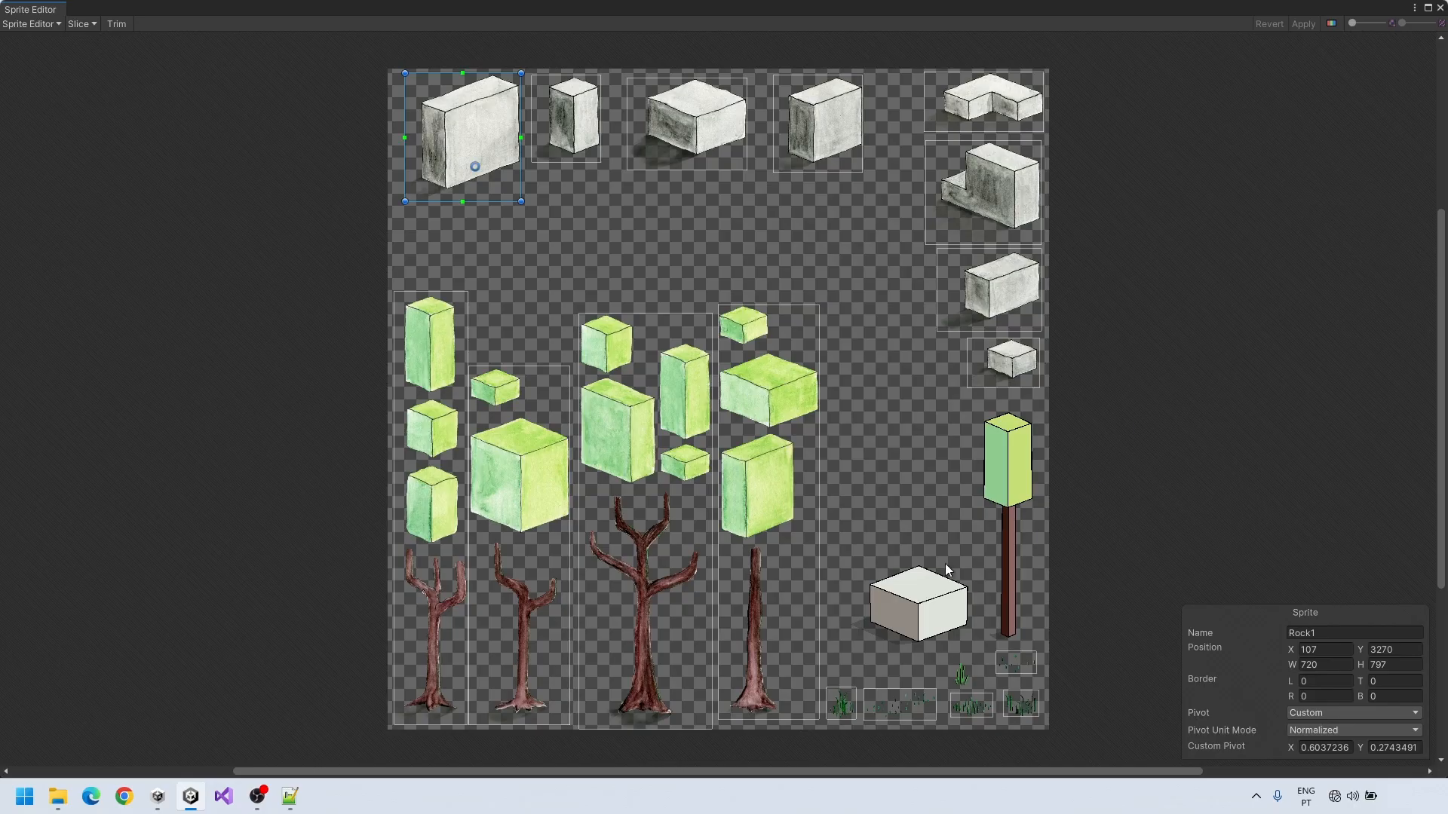
Draw a sprite slice of about 773 by 520 px around the flat-coloured grey block and name it PlaceHolderRock
scroll(969, 663, up, 10)
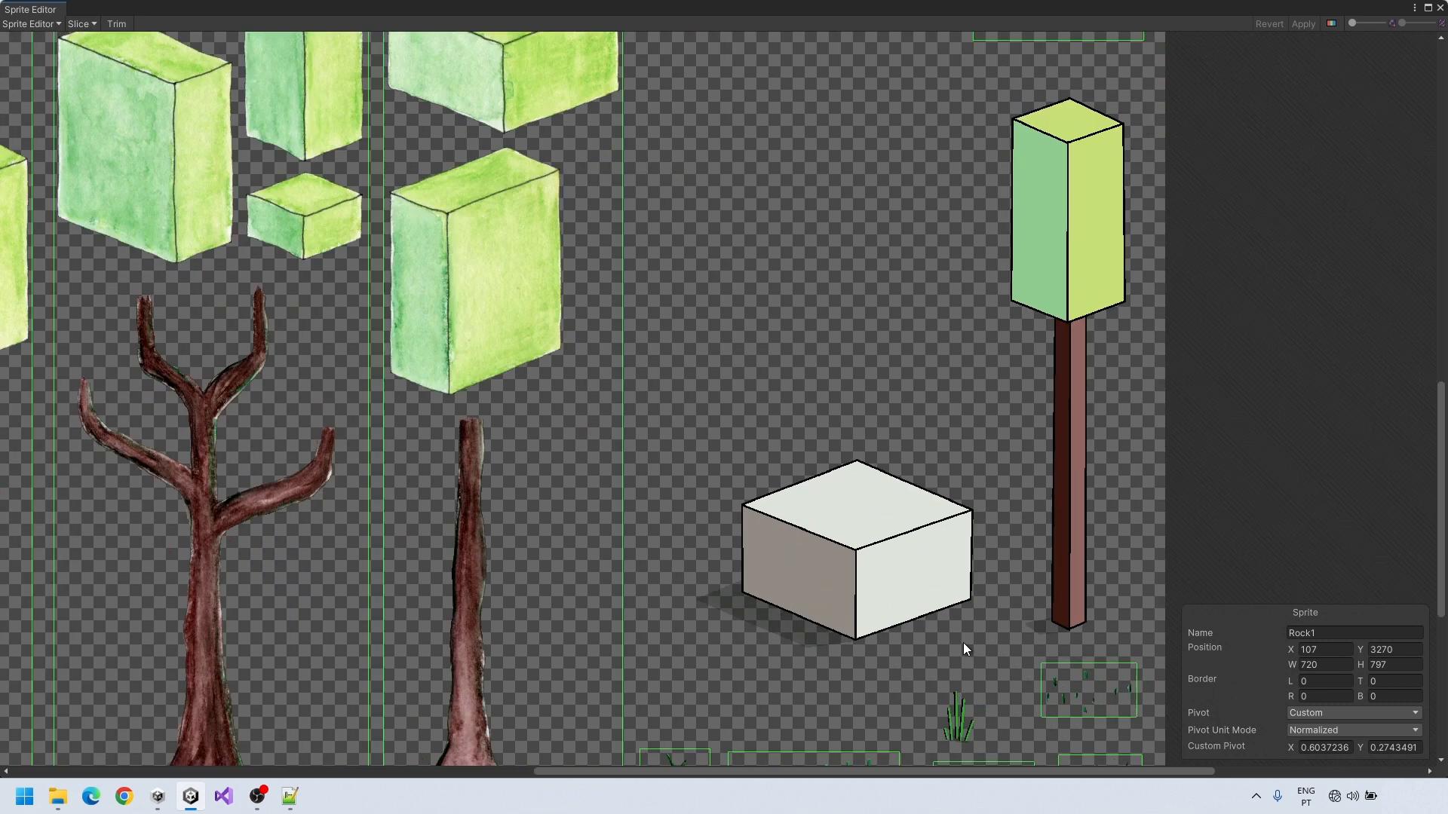
drag(999, 350, 544, 656)
click(1309, 634)
text(PlaceHolderRo)
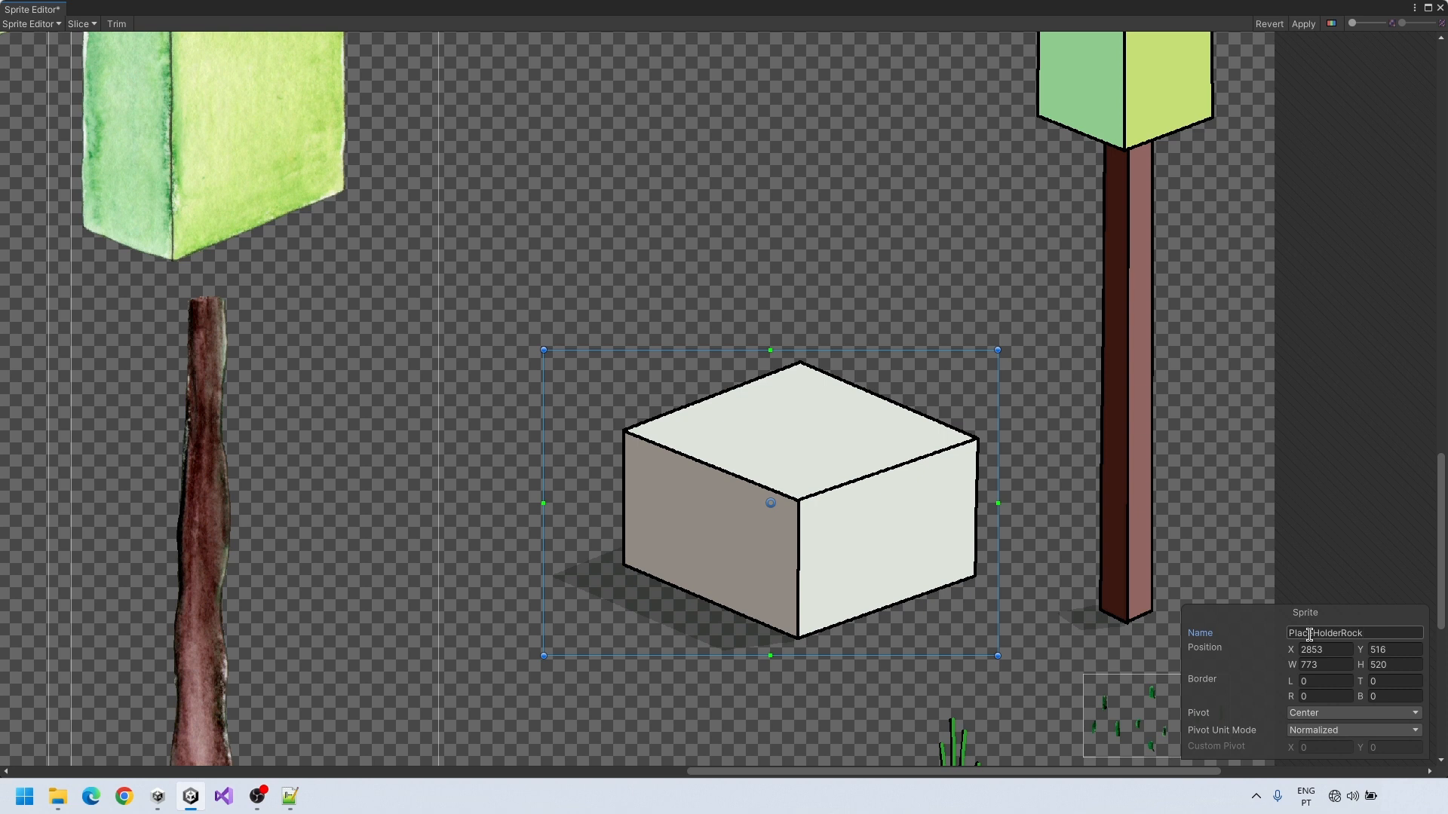
Draw a sprite slice of about 334 by 1437 px around the flat-coloured tree and name it PlaceHolderTree
scroll(562, 667, down, 4)
drag(869, 78, 1001, 643)
click(1340, 634)
text(PlaceHolderTre)
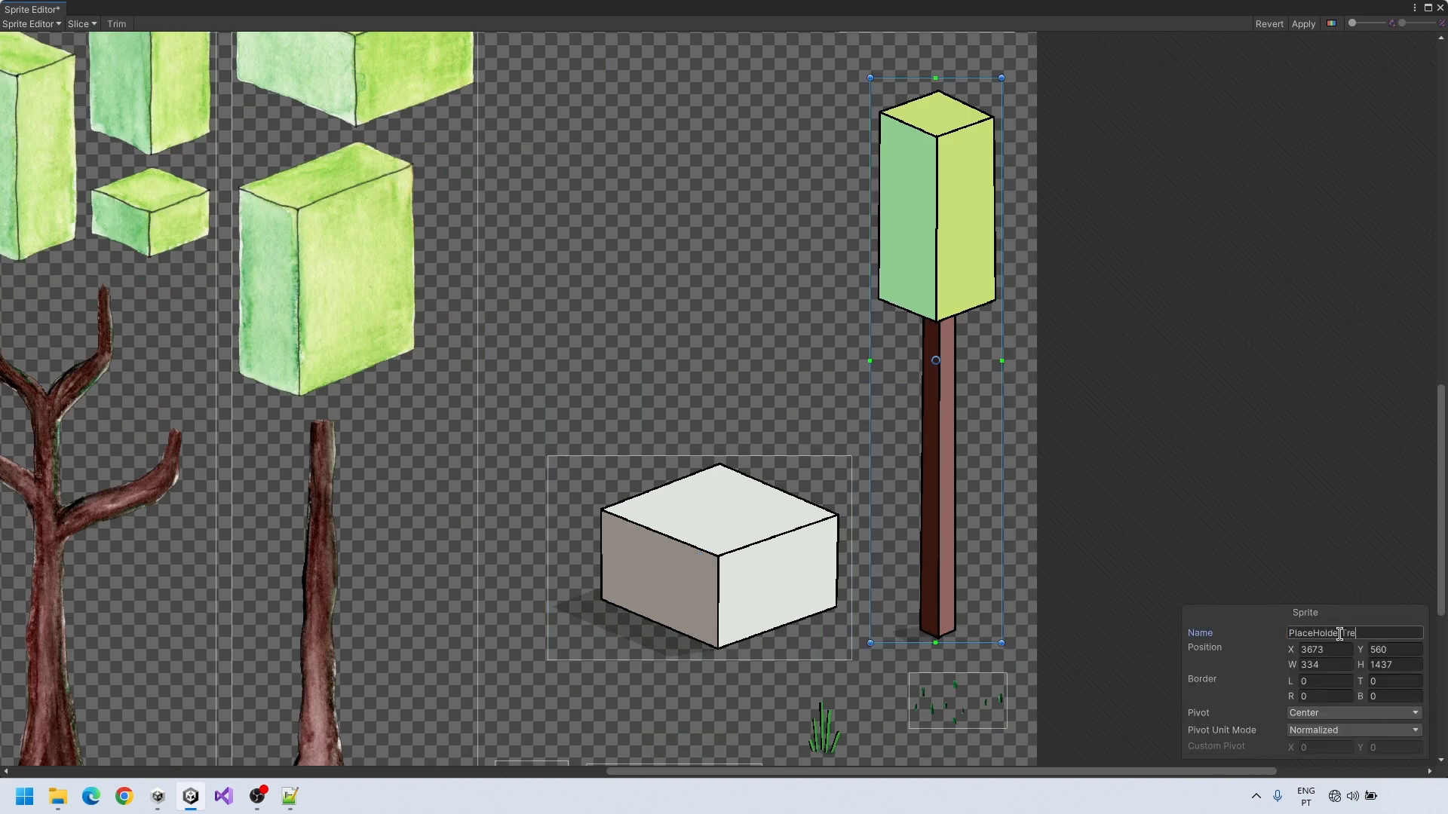
Draw a sprite slice of about 109 by 157 px around the unsliced grass tuft and name it PlaceHolderGrass
scroll(845, 703, down, 4)
scroll(824, 689, up, 6)
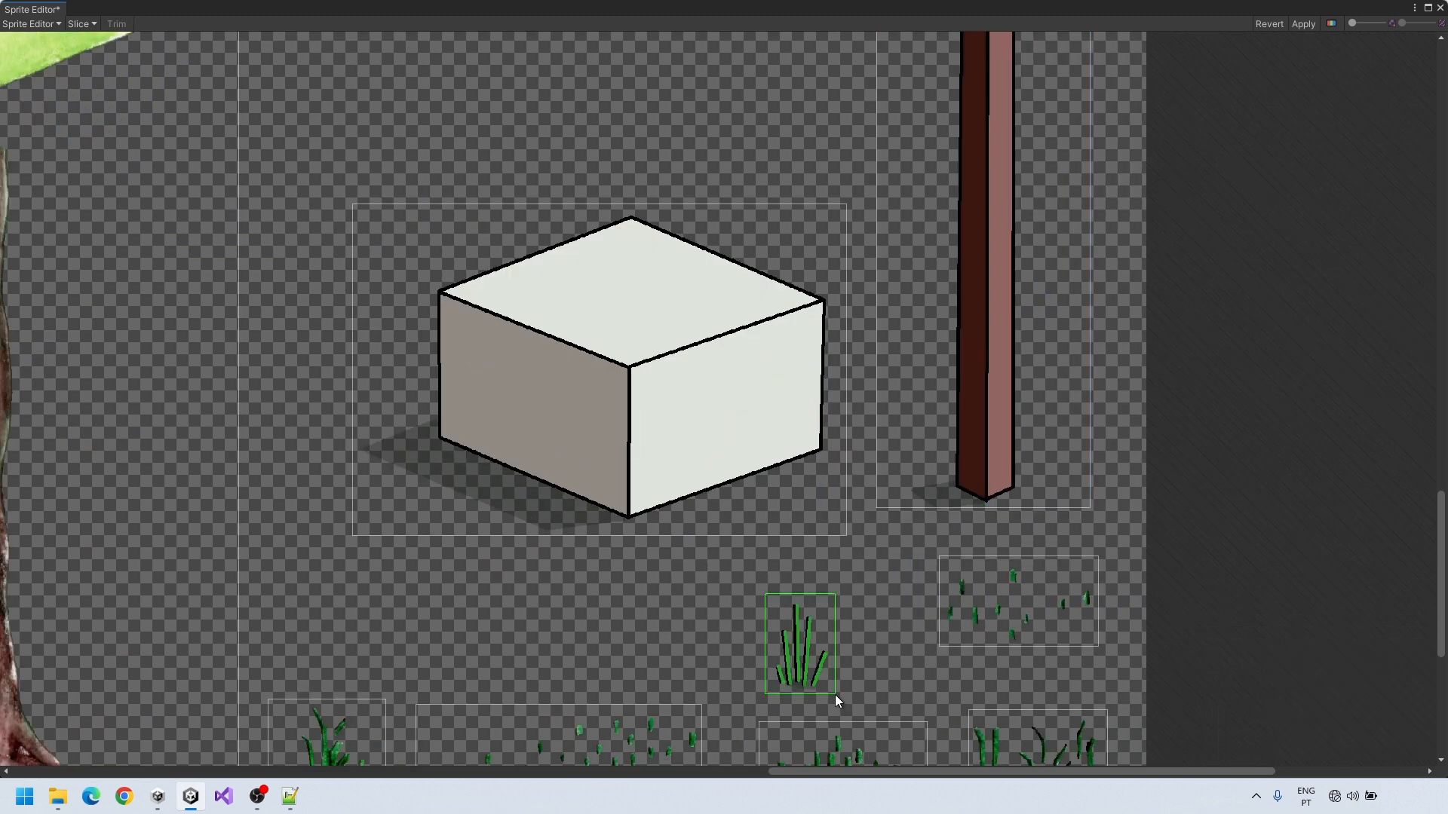
click(833, 692)
click(1334, 632)
text(PlaceHolder)
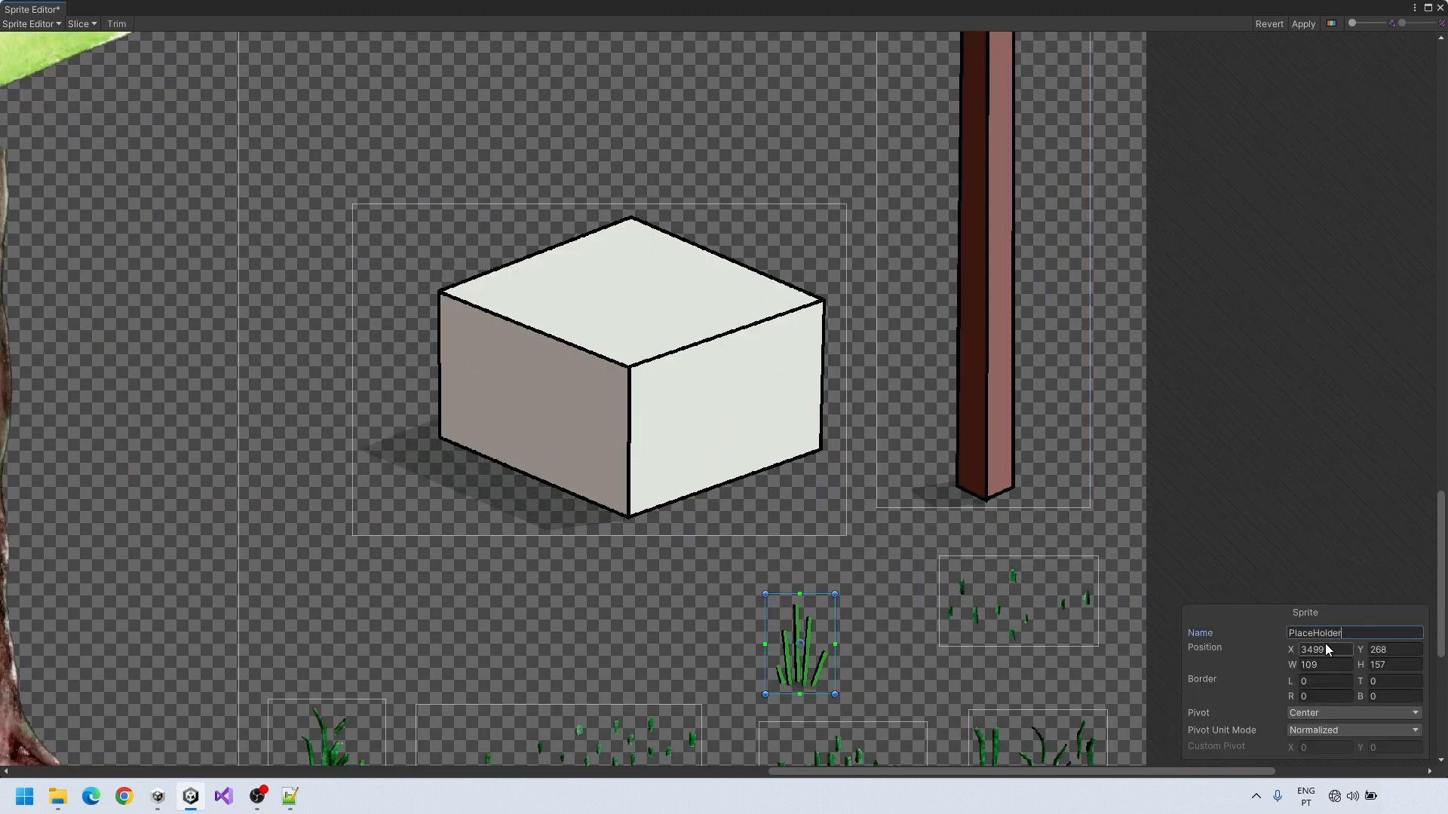
Move the pivots of the placeholder grass, rock and tree slices towards their bases, apply the changes and close the Sprite Editor
drag(801, 644, 802, 684)
click(676, 406)
drag(600, 370, 631, 444)
click(991, 379)
drag(984, 51, 987, 485)
click(1306, 27)
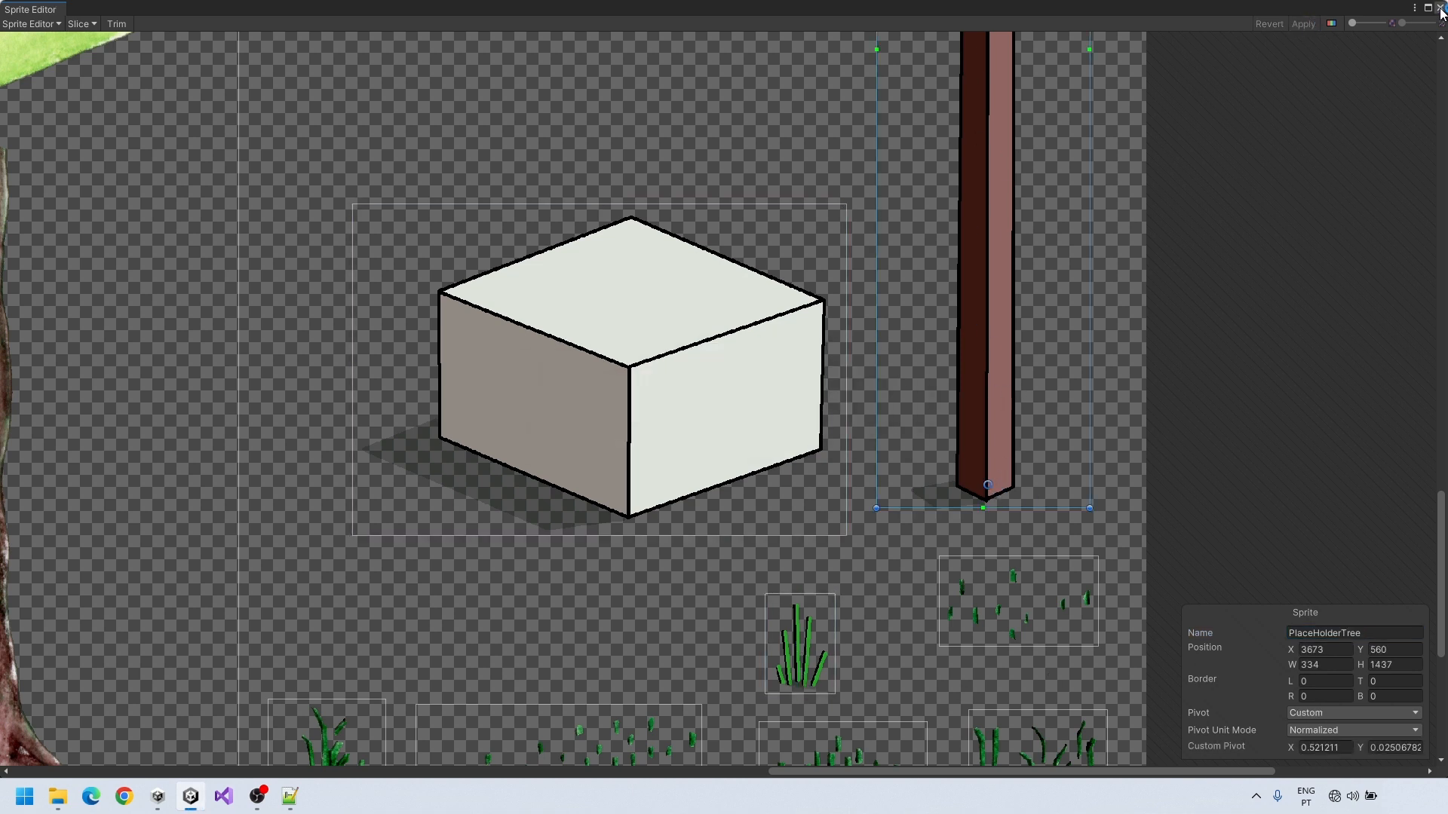
click(1441, 9)
Delete all child objects under Natural and Items in the scene hierarchy
scroll(183, 400, up, 10)
click(831, 199)
click(831, 297)
click(875, 213)
shift+click(874, 285)
key(Delete)
click(874, 224)
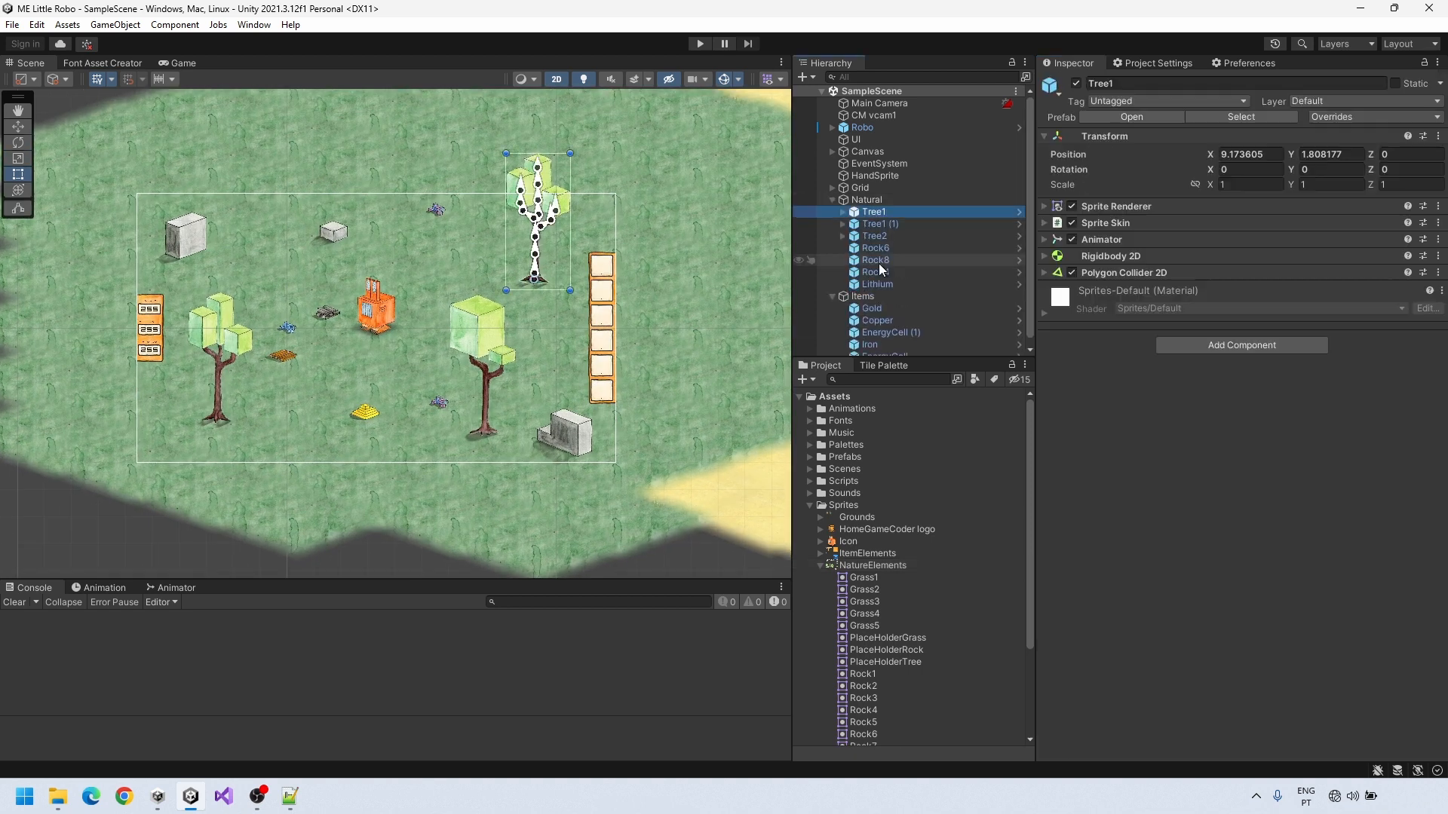
shift+click(884, 271)
Rename the Natural object as World and make Items its child
key(F2)
text(World)
key(Return)
drag(863, 212, 867, 201)
Duplicate the Items object three times inside World and rename the first copy as Grass
key(ctrl+d)
key(ctrl+d)
key(ctrl+d)
click(877, 224)
key(F2)
text(Grass)
key(Return)
Rename the remaining two Items copies under World as Trees and Rocks
click(894, 236)
key(F2)
text(Trees)
key(Return)
click(893, 246)
key(F2)
text(Rocks)
key(Return)
Create a Trees folder inside the Prefabs folder
click(809, 506)
click(809, 457)
right_click(844, 457)
click(1162, 77)
text(Trees)
key(Return)
Duplicate the Trees prefab folder three times and name the copies Grass, Rocks and Items
key(ctrl+d)
key(ctrl+d)
key(ctrl+d)
click(856, 483)
key(F2)
text(Grass)
click(855, 492)
key(F2)
text(Rocks)
key(Return)
click(857, 506)
key(F2)
text(Items)
key(Return)
Duplicate a Prefabs subfolder once more and name the copy _PlaceHolders
click(854, 470)
key(ctrl+d)
key(F2)
text(_PlaceHolders)
key(Return)
click(860, 482)
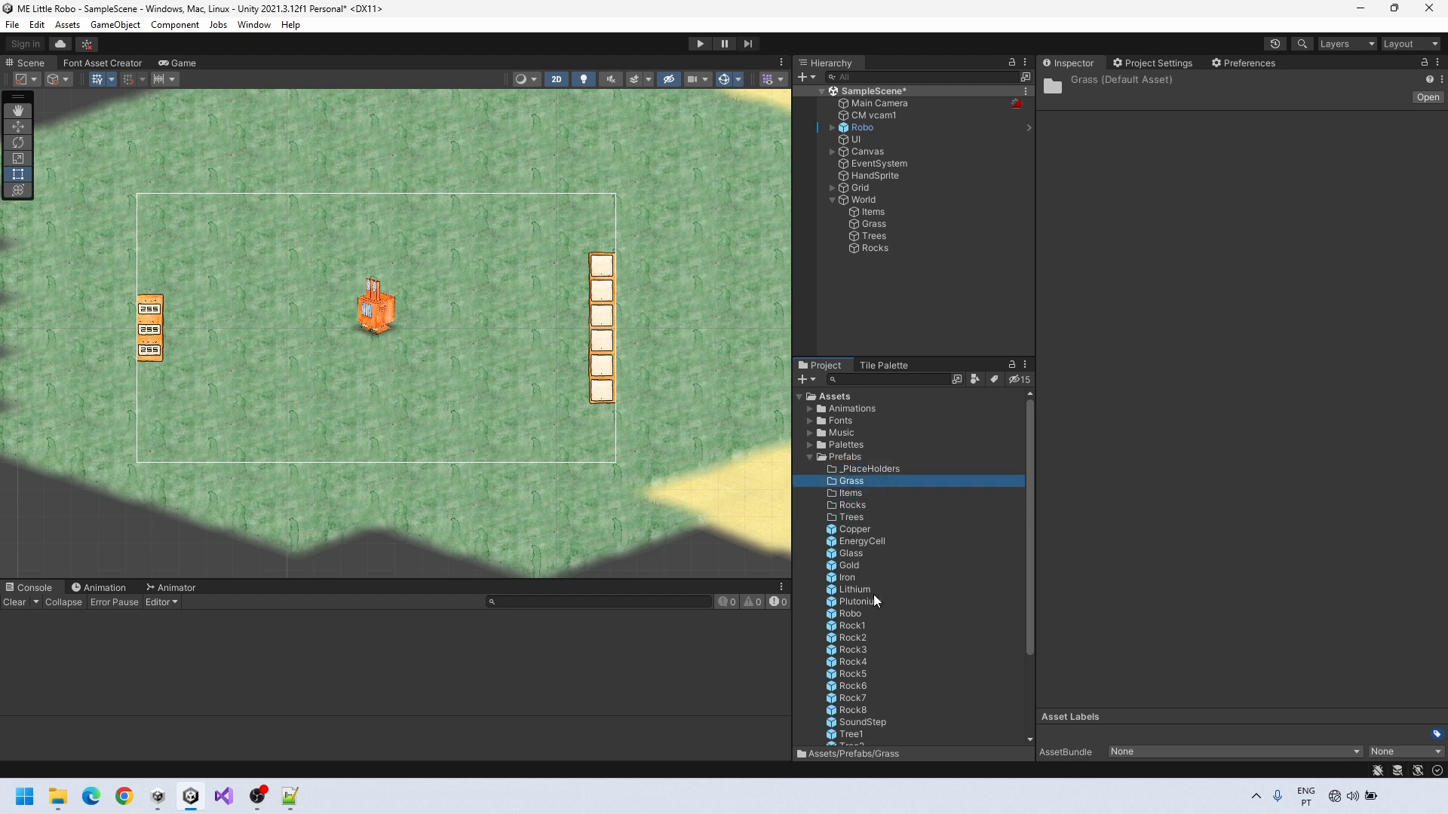
Move the collectible prefabs, from Copper through Plutonium, into the Items prefab folder
click(859, 529)
shift+click(858, 554)
shift+click(859, 566)
shift+click(863, 601)
scroll(850, 735, down, 3)
scroll(855, 679, up, 3)
drag(871, 551, 860, 493)
Move the prefabs Rock1 to Rock8 into the Rocks folder and Tree1 to Tree4 into the Trees folder
click(857, 541)
shift+click(853, 626)
click(853, 554)
drag(854, 578, 859, 522)
shift+click(850, 590)
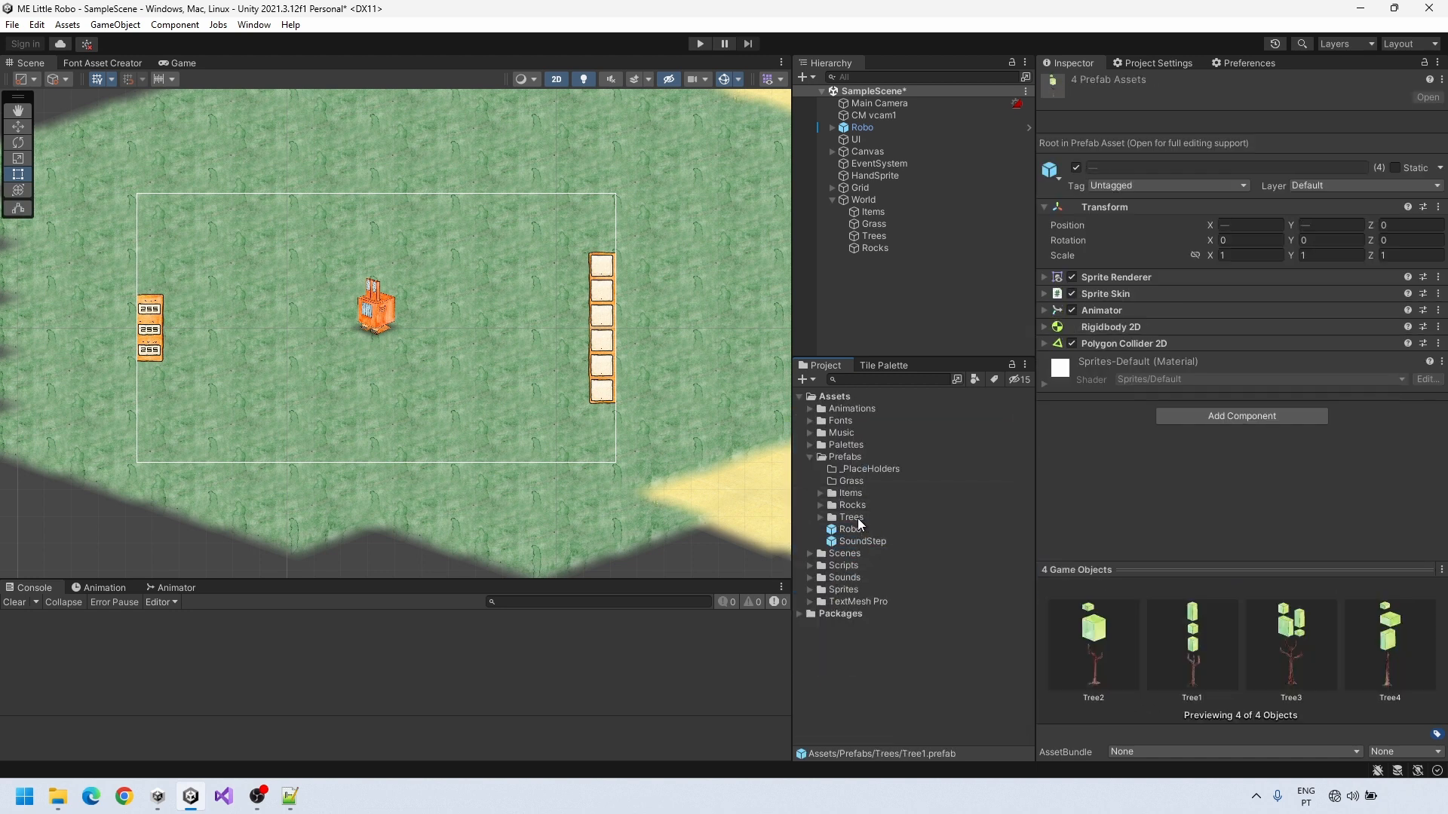
Make Grid a child of World and add the PlaceHolderTree sprite to the scene as a child of Trees
mouse_move(858, 187)
mouse_down()
mouse_move(859, 248)
mouse_move(862, 194)
mouse_up()
click(856, 302)
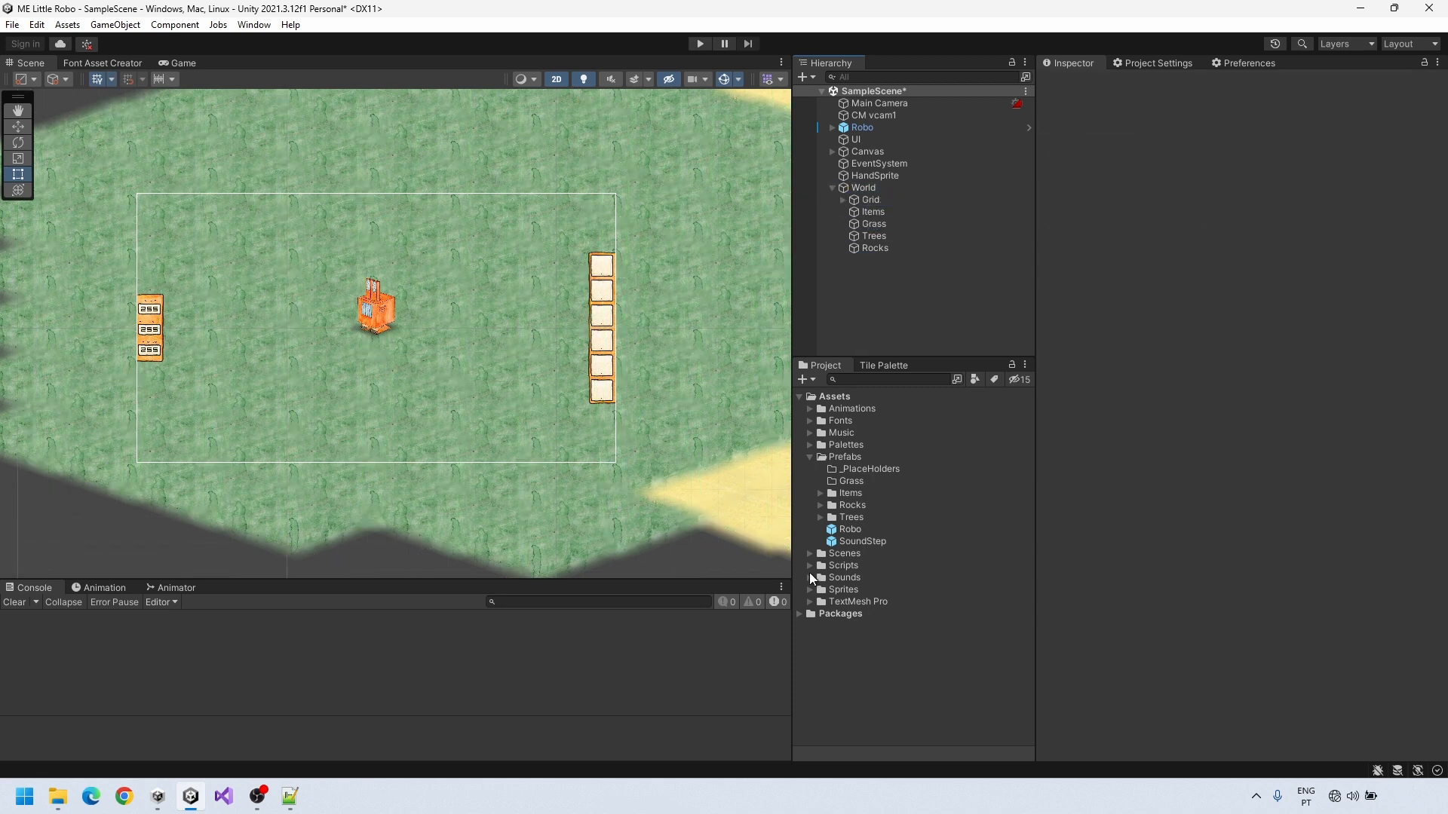
click(810, 590)
scroll(904, 618, down, 4)
drag(907, 570, 871, 238)
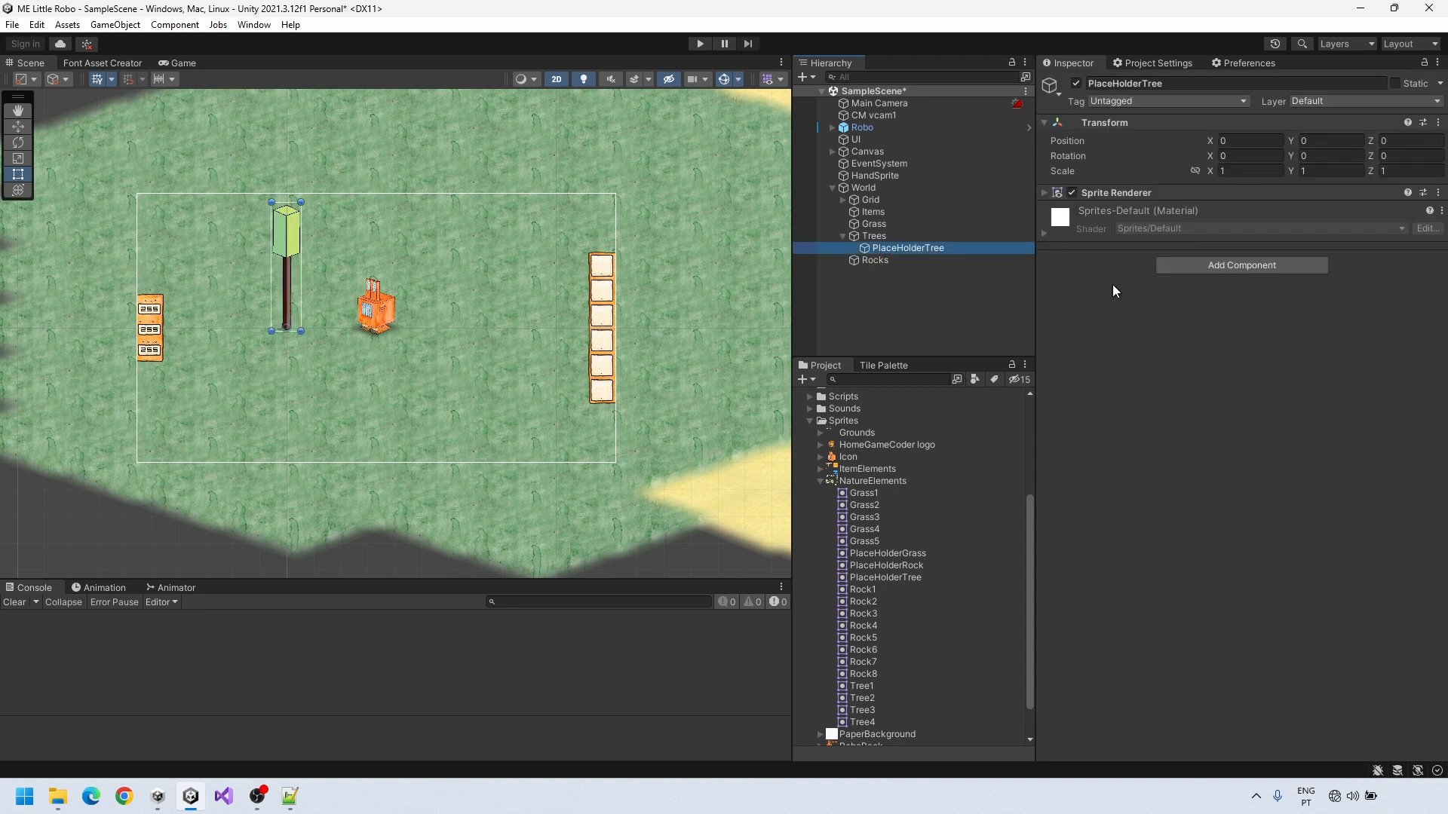
Set the Sprite Sort Point of the PlaceHolderTree object's Sprite Renderer to Pivot
scroll(296, 353, up, 5)
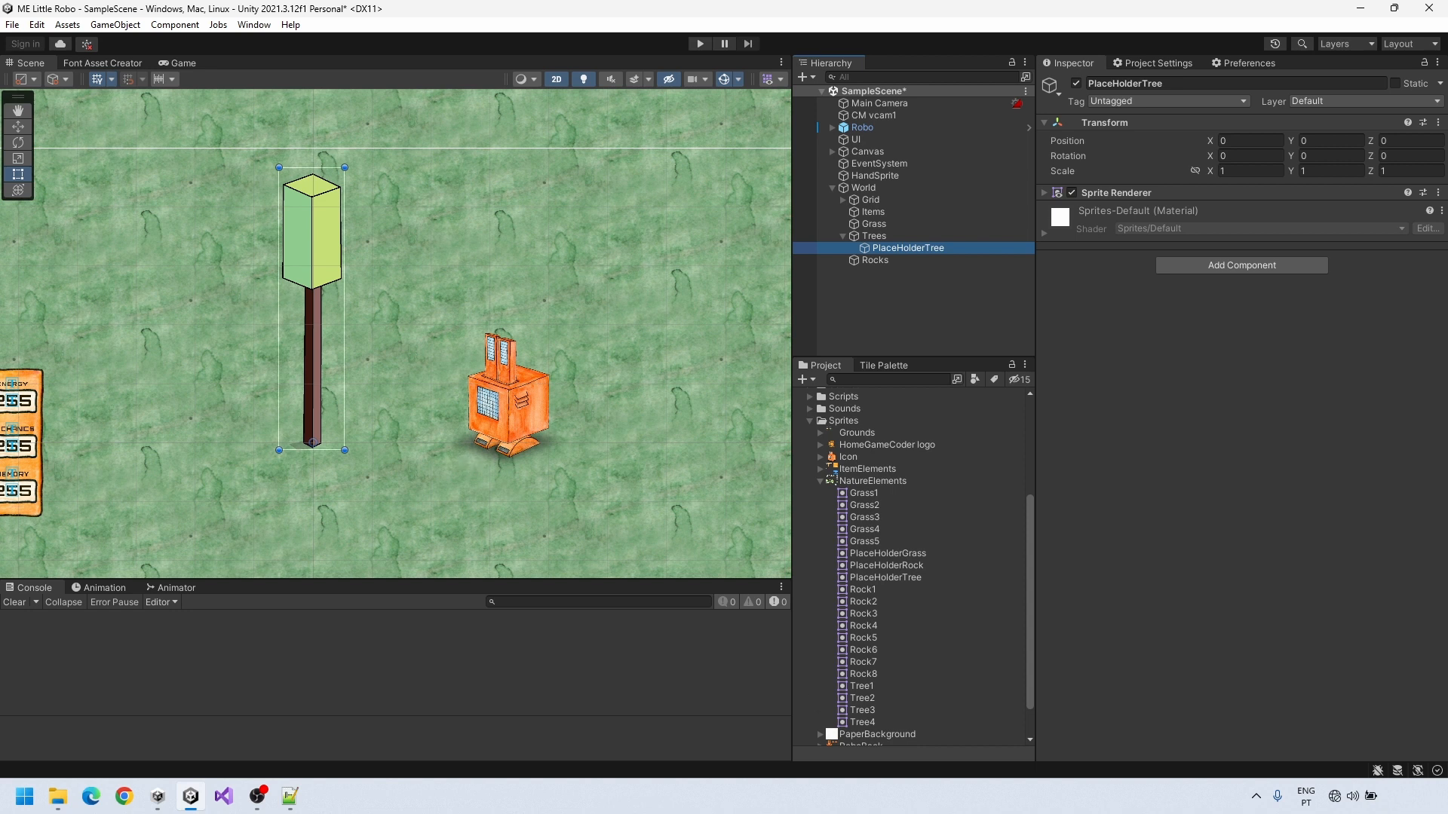
click(1046, 193)
click(1228, 287)
click(1239, 320)
click(898, 251)
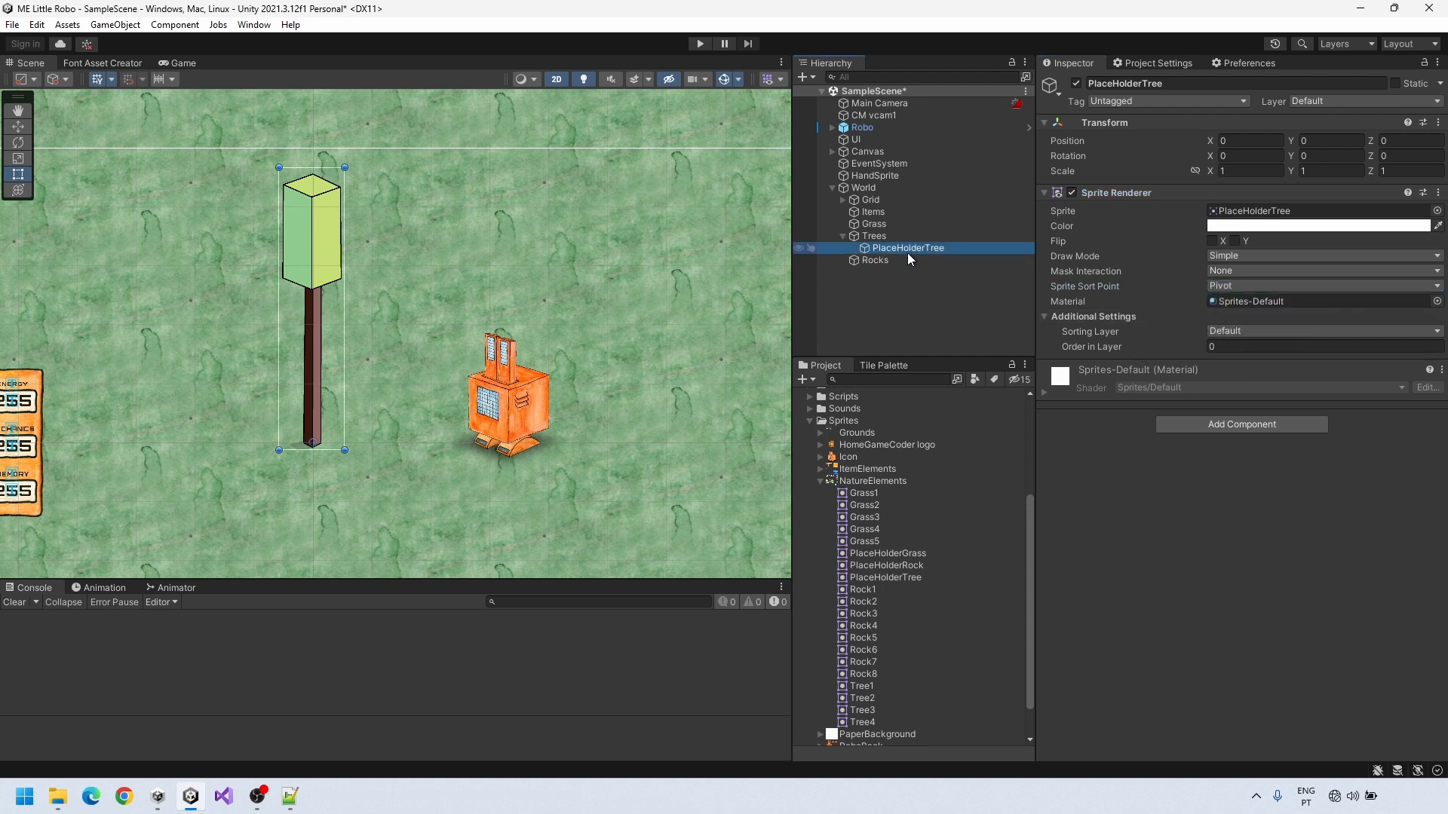
Create a C# script named AutoPrefabSpawner in the Scripts folder and attach it to the PlaceHolderTree object
scroll(837, 453, up, 5)
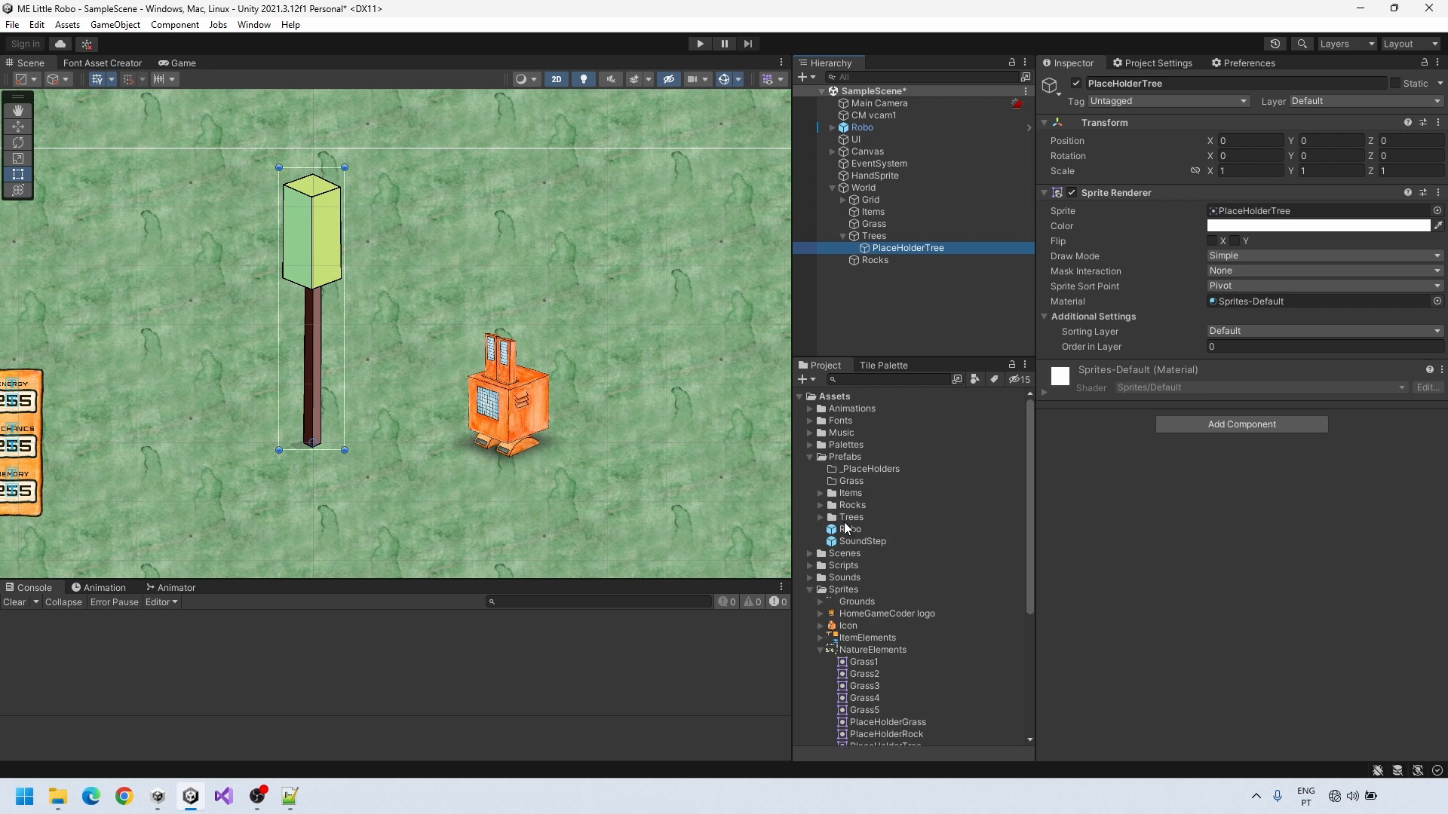
click(821, 518)
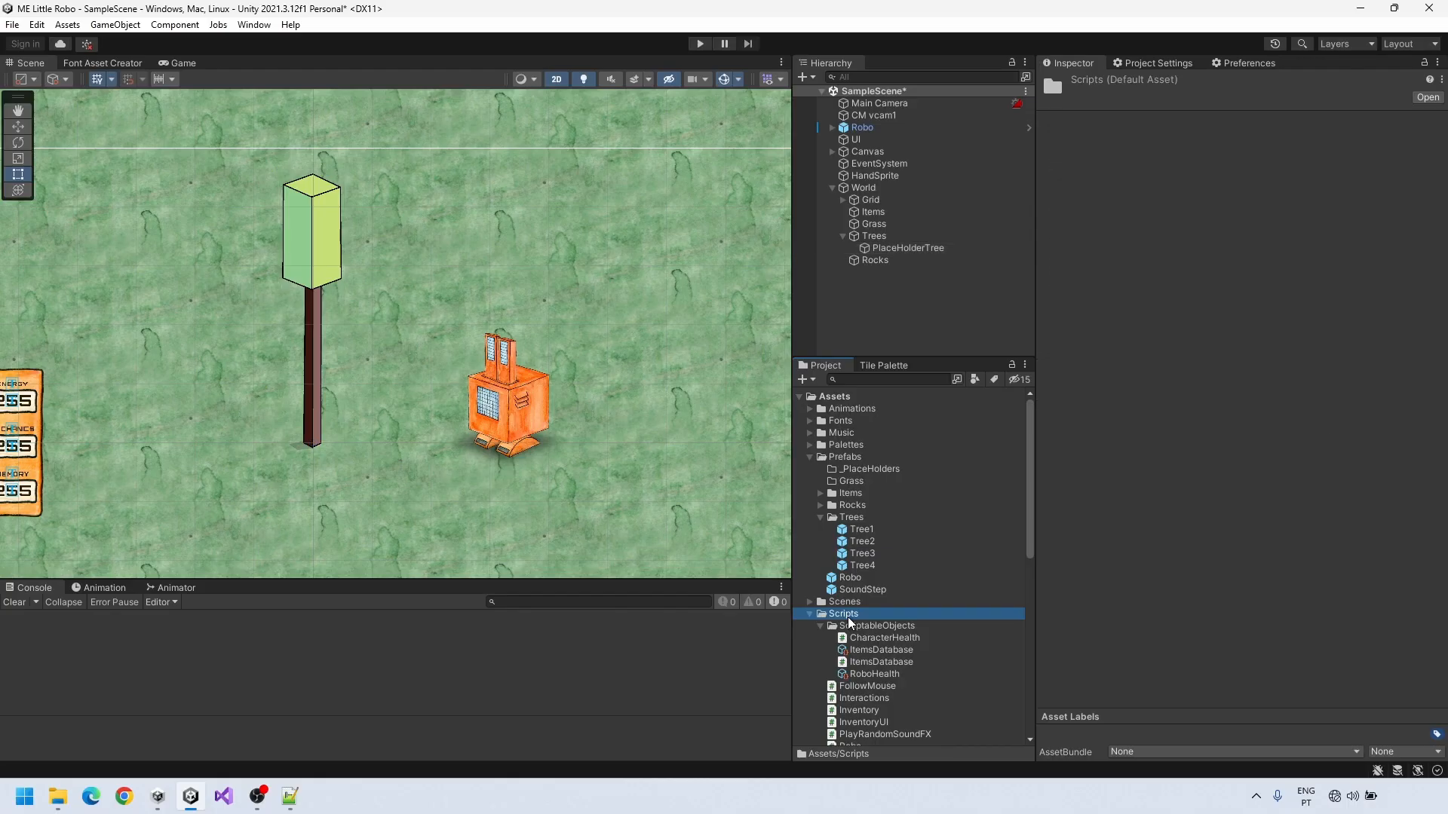
right_click(848, 631)
mouse_move(880, 211)
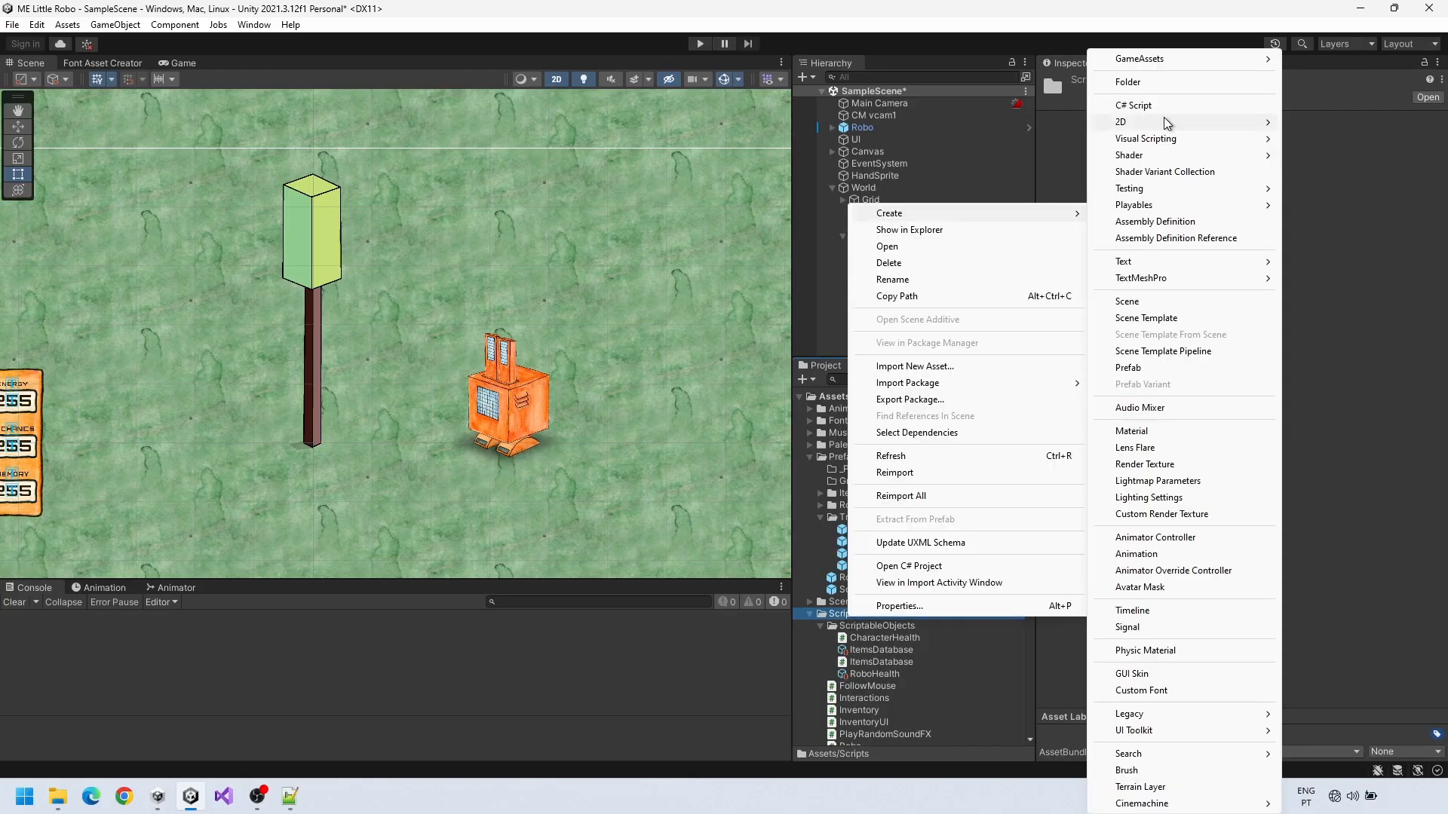
click(1131, 84)
text(AutoPrefabSpawner)
key(Return)
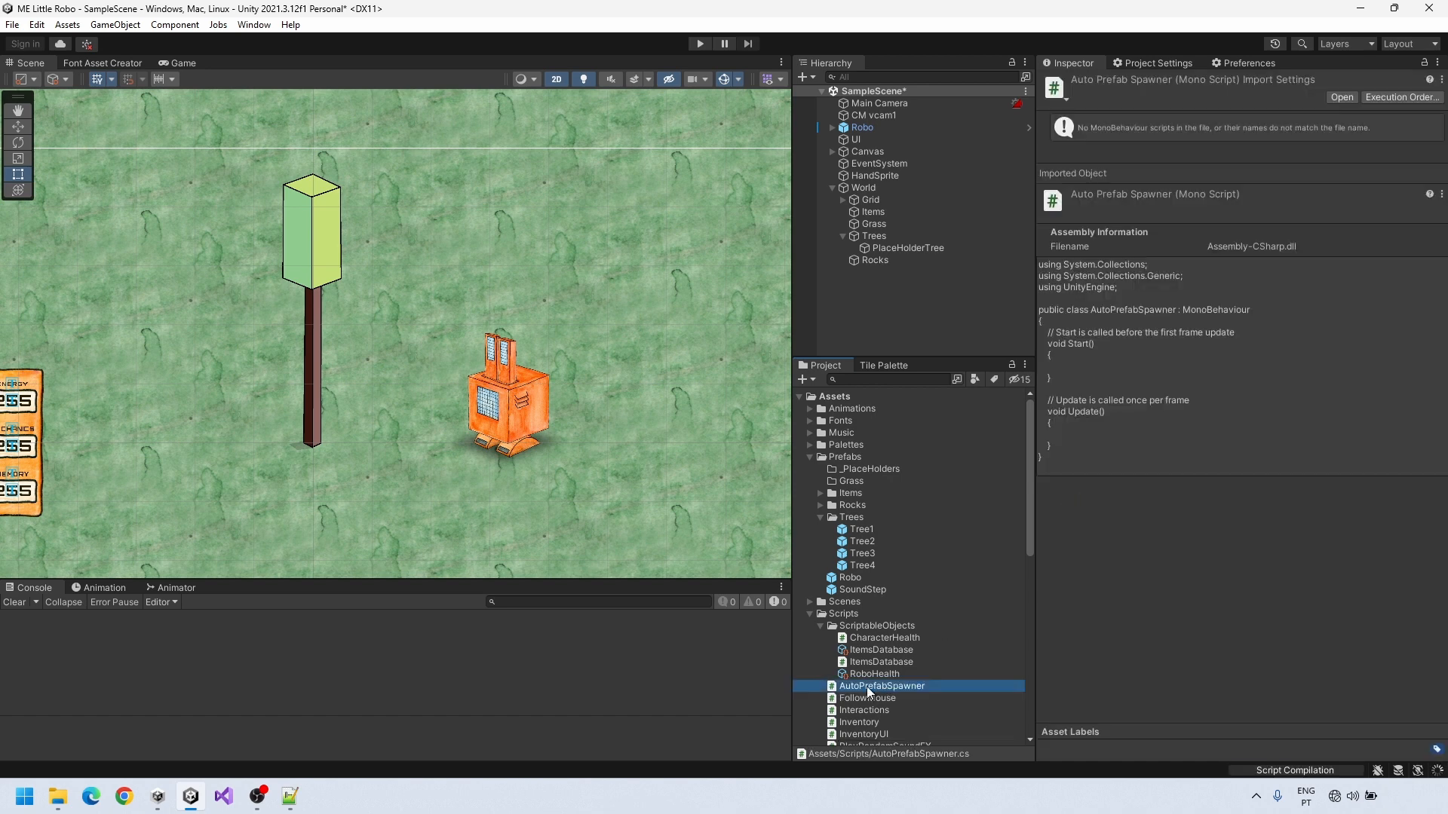
drag(875, 686, 908, 249)
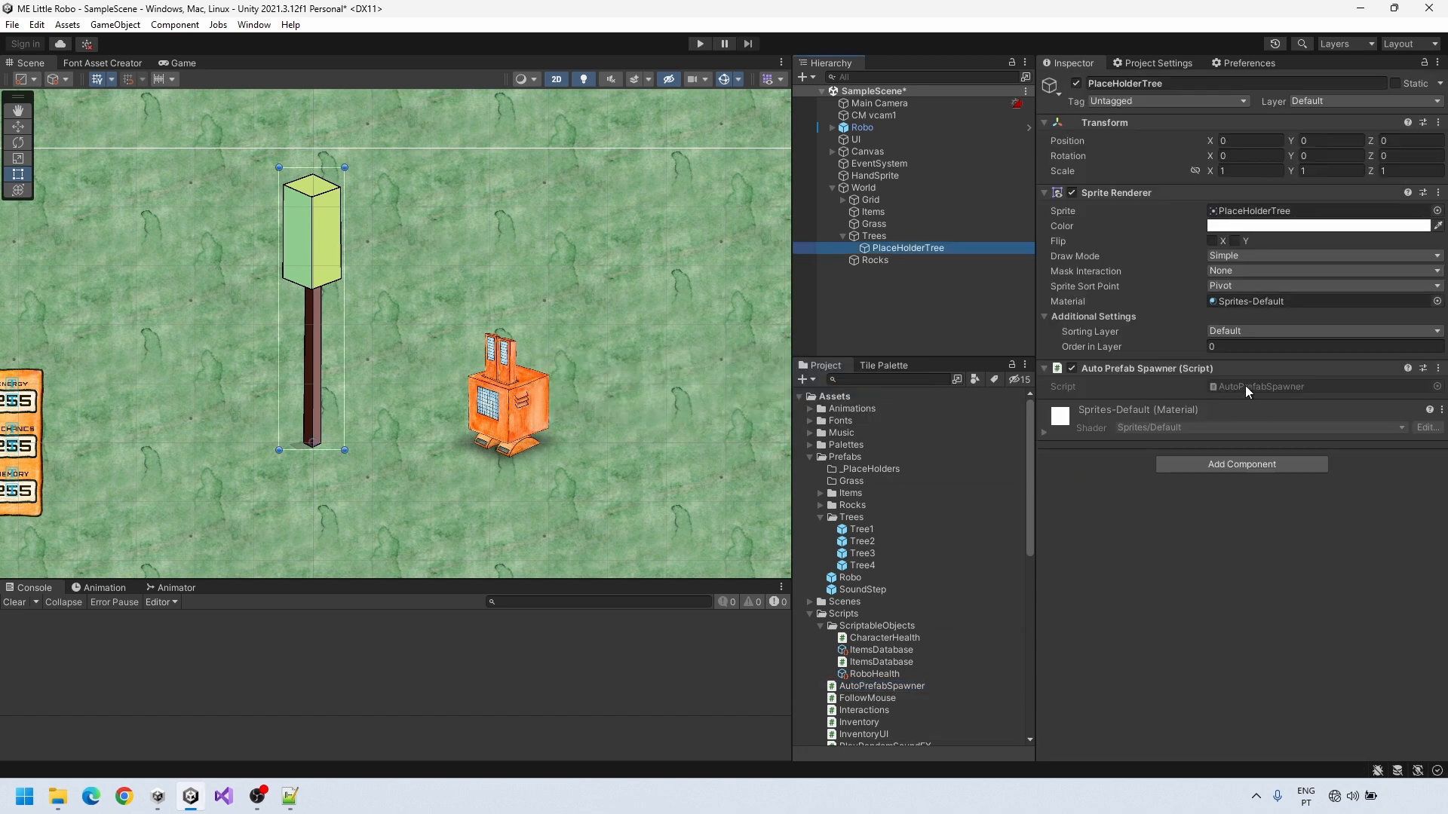
Open the AutoPrefabSpawner script in Visual Studio and delete its Update method with the comment above it
double_click(1246, 386)
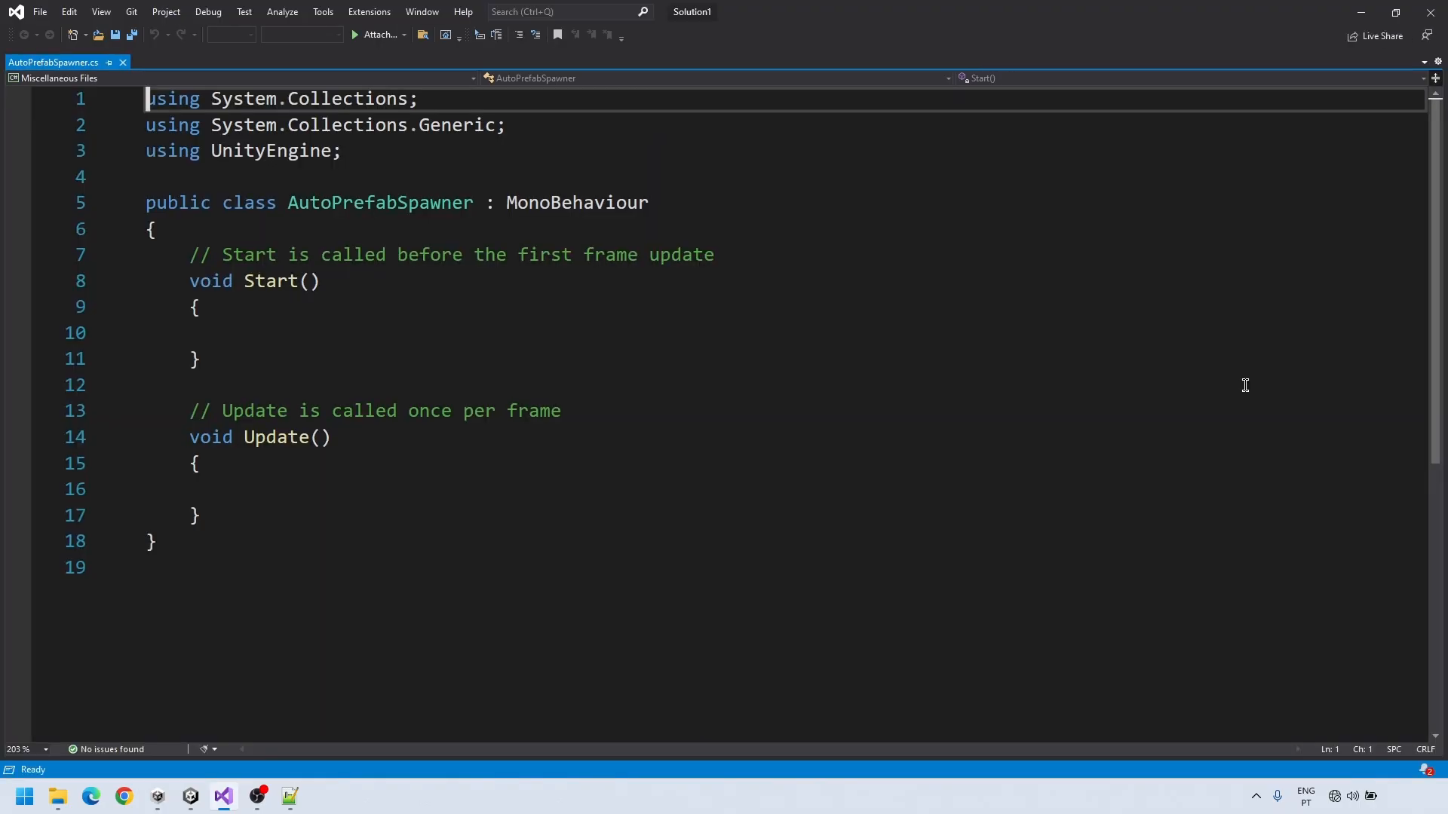
drag(239, 522, 83, 422)
key(BackSpace)
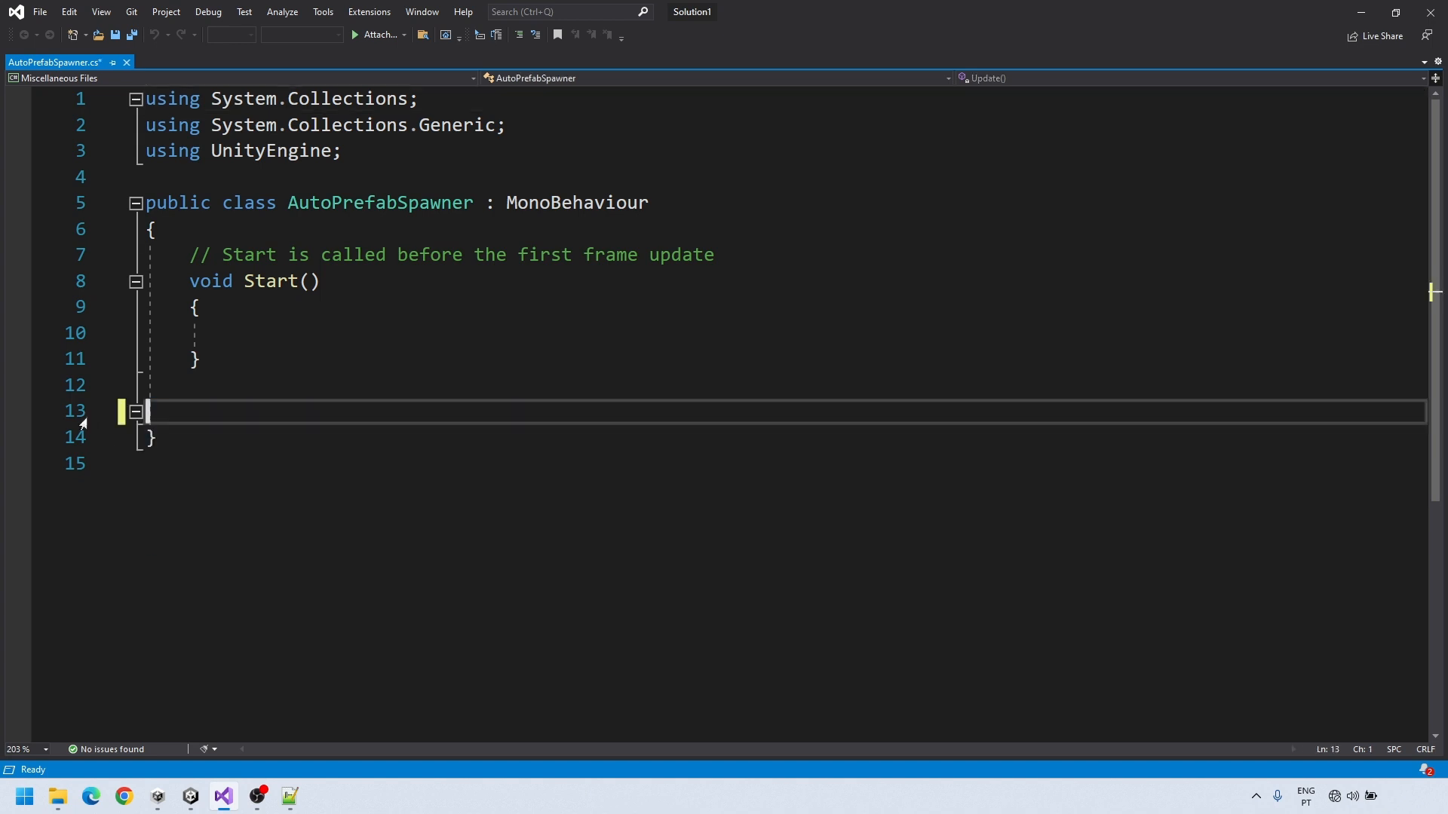
key(BackSpace)
Declare the field "[SerializeField] GameObject[] prefabs;" at the start of the AutoPrefabSpawner class
click(201, 236)
key(Return)
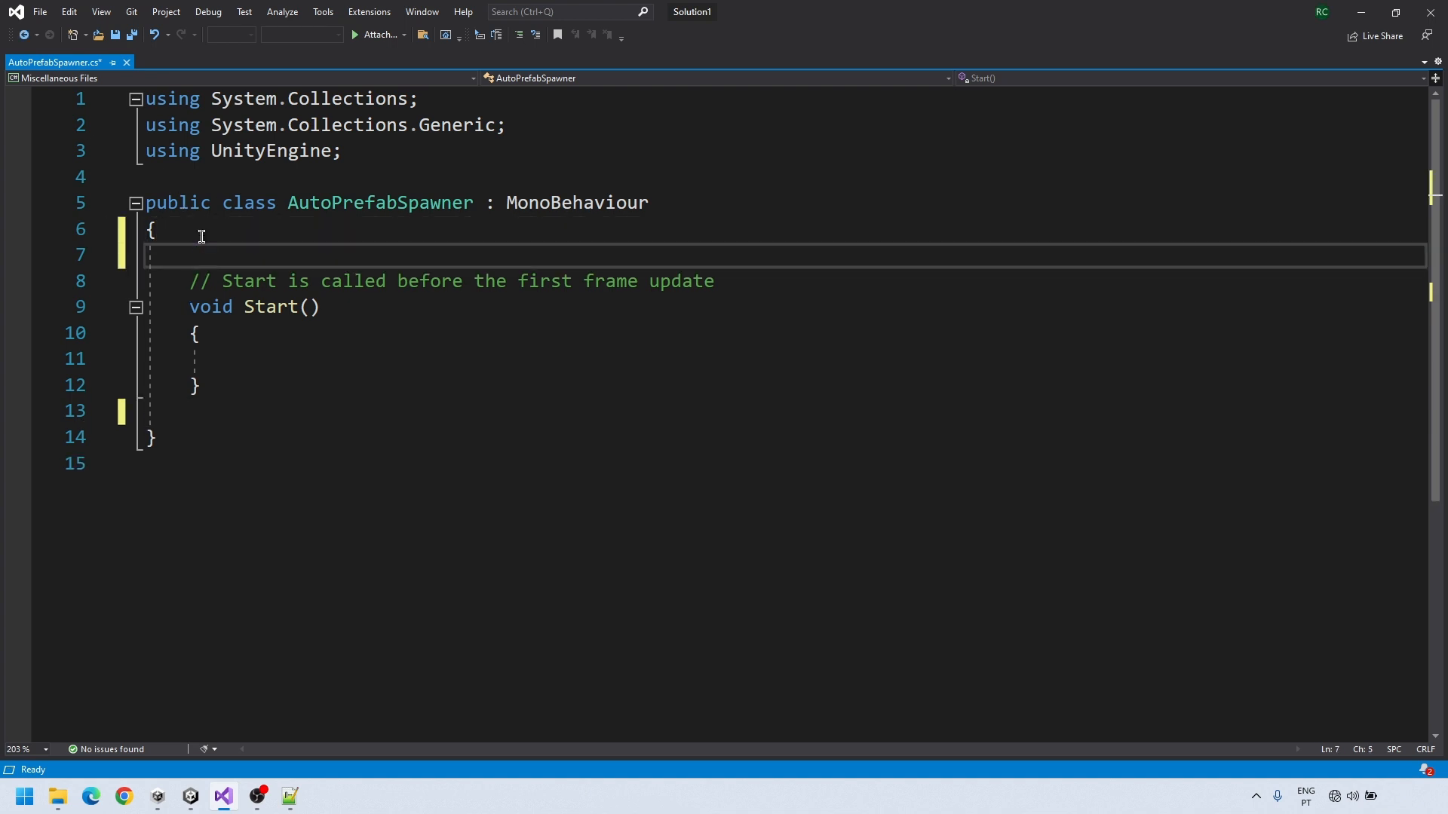
key(Return)
key(Up)
text([SerializeField] GameObject[] prefabs;)
key(Return)
In Start, instantiate a random element of prefabs at transform.position with Quaternion.identity, followed by "Destroy(gameObject);"
click(249, 411)
text(Instantiate(prefabs[Random.Range(0, prefabs.Length)], transform.position, Quaternion.identity))
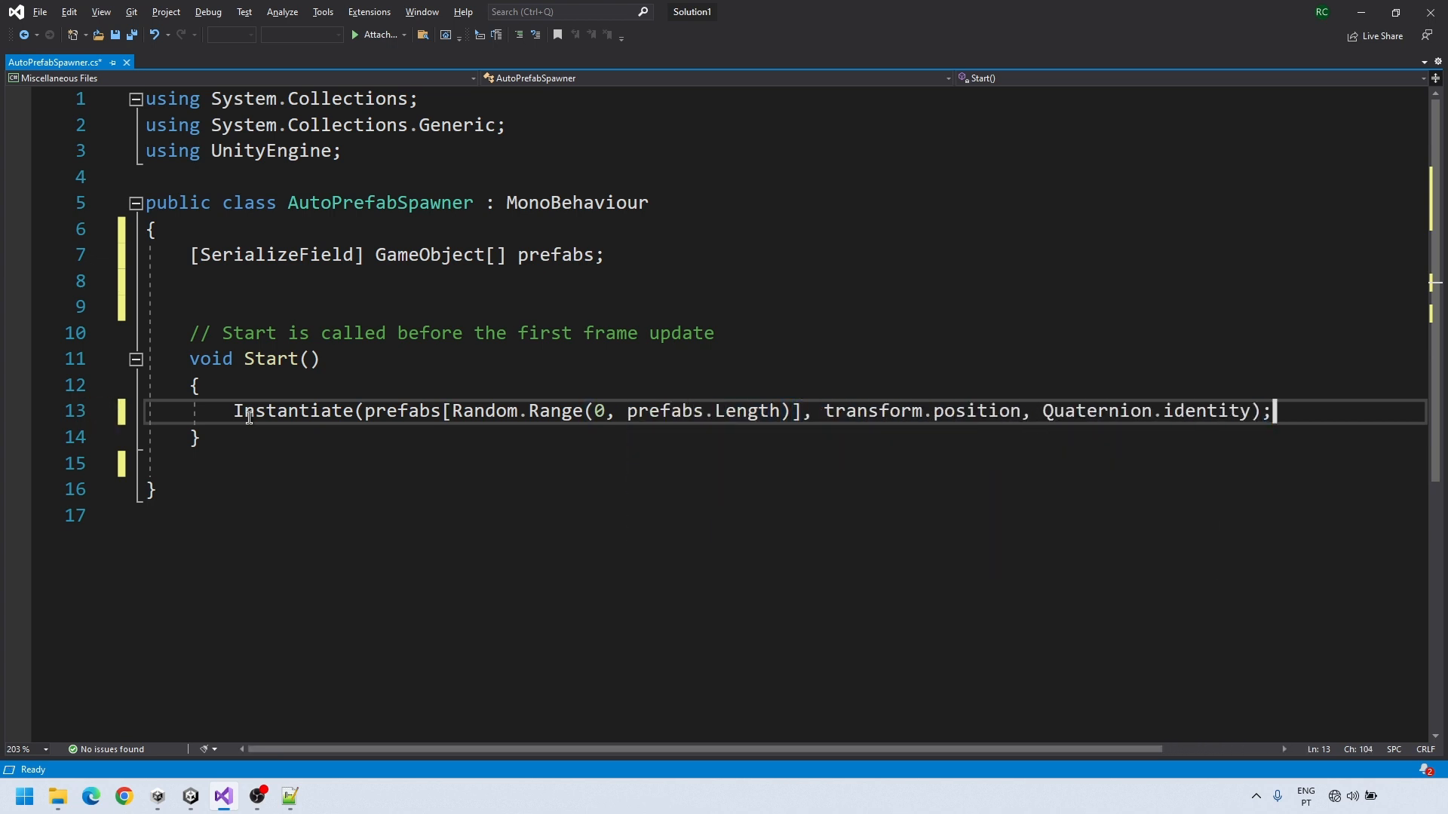
text(;)
key(Return)
key(Return)
text(Destroy(gameObject);)
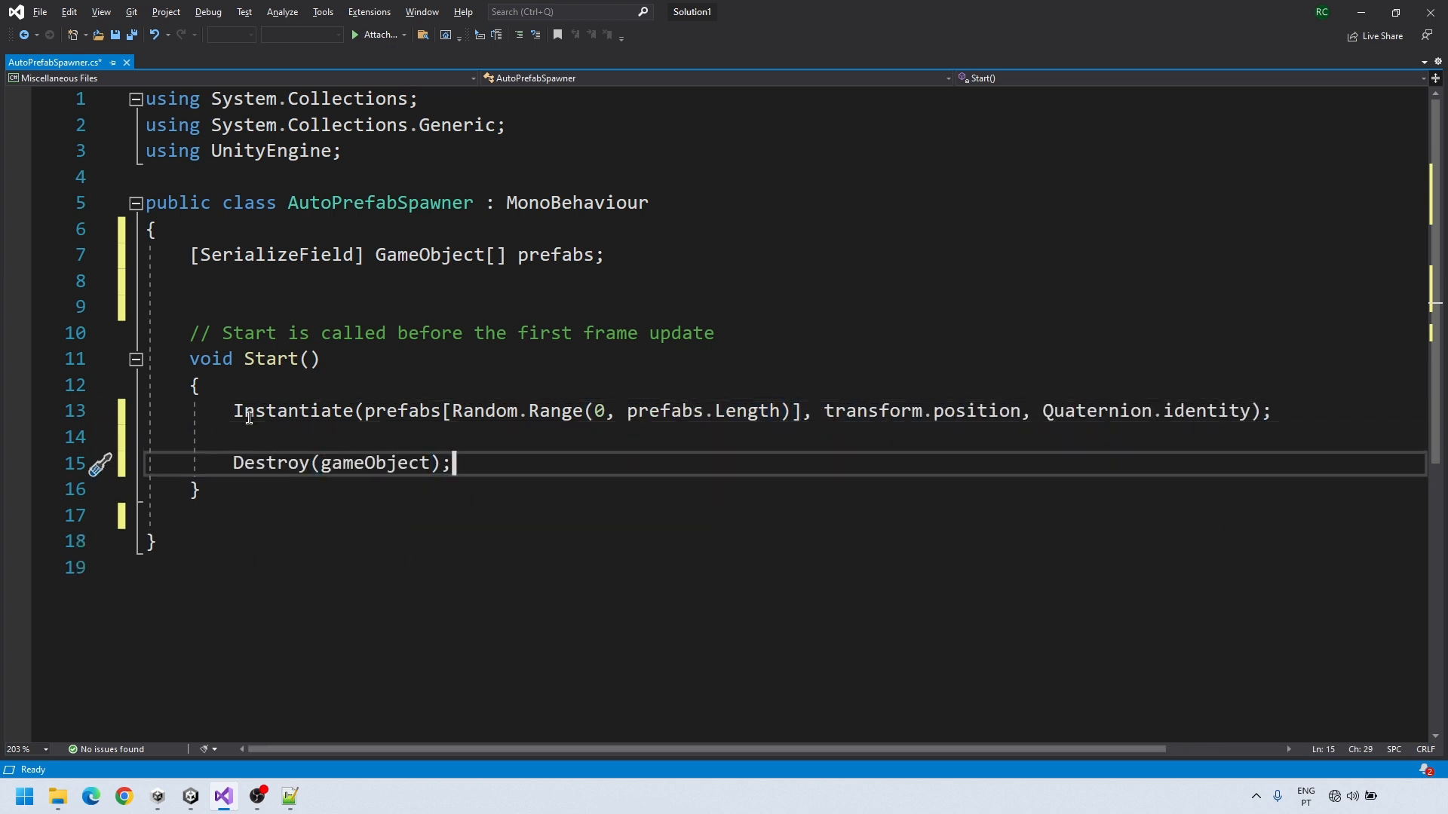
Remove the comment above Start and the surplus blank lines, and save the script
drag(715, 334, 55, 307)
key(BackSpace)
key(BackSpace)
key(ctrl+s)
click(155, 463)
key(BackSpace)
key(ctrl+s)
Review the script's prefabs array, the random Instantiate call and the Destroy line
click(191, 797)
click(224, 796)
drag(388, 261, 497, 258)
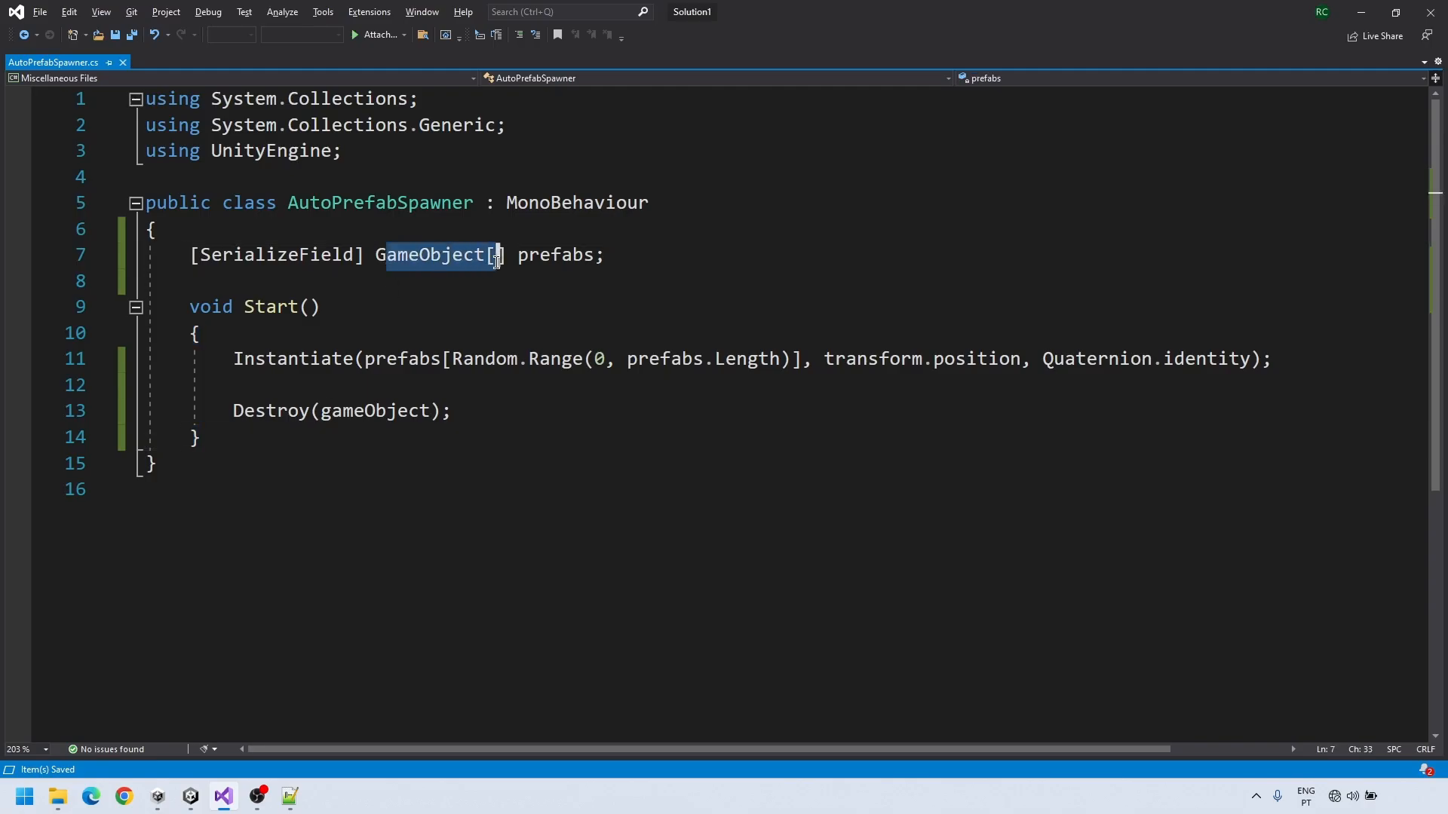
drag(365, 359, 805, 358)
click(673, 430)
drag(473, 359, 771, 362)
click(495, 258)
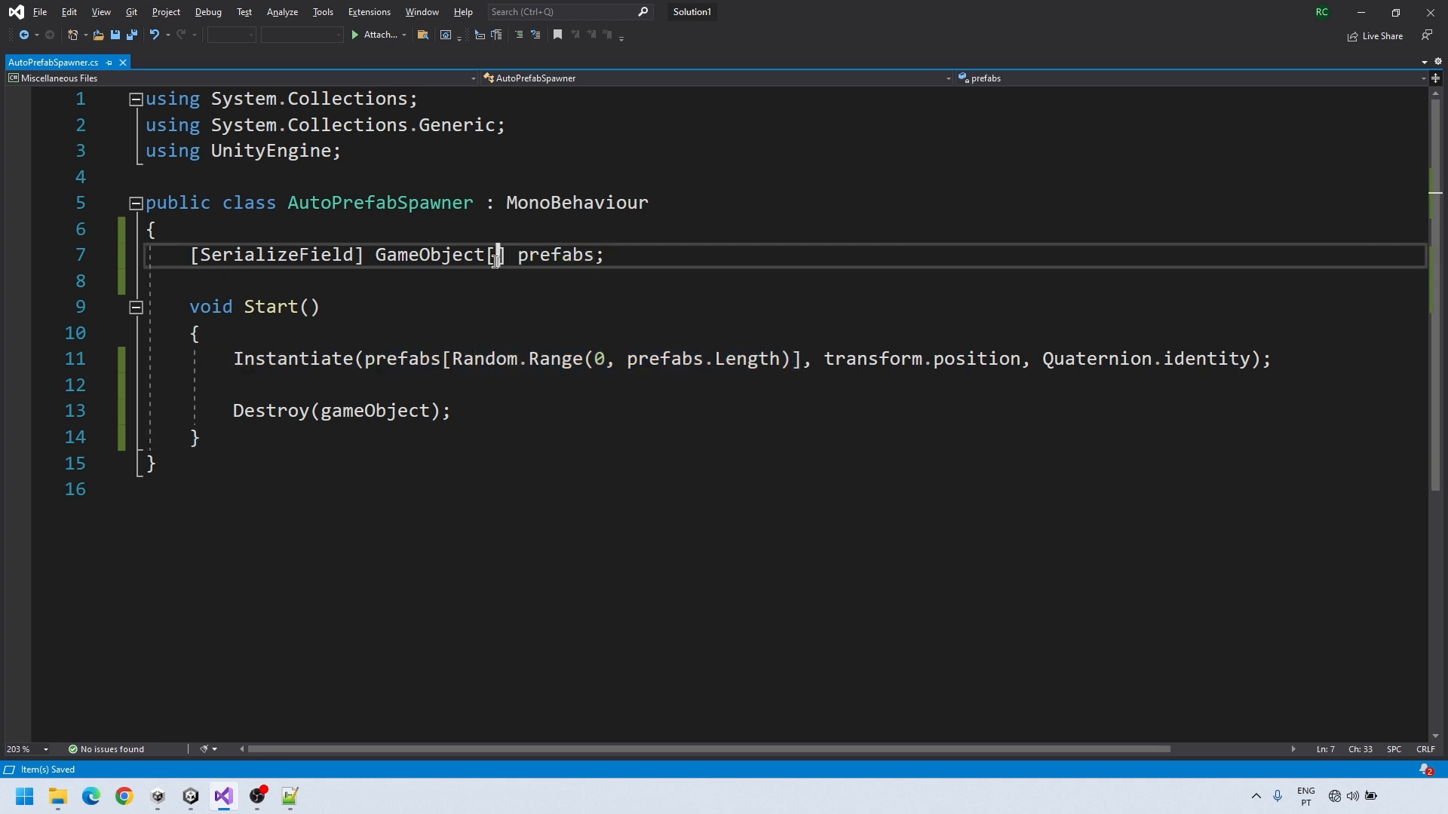
click(651, 359)
drag(233, 413, 454, 413)
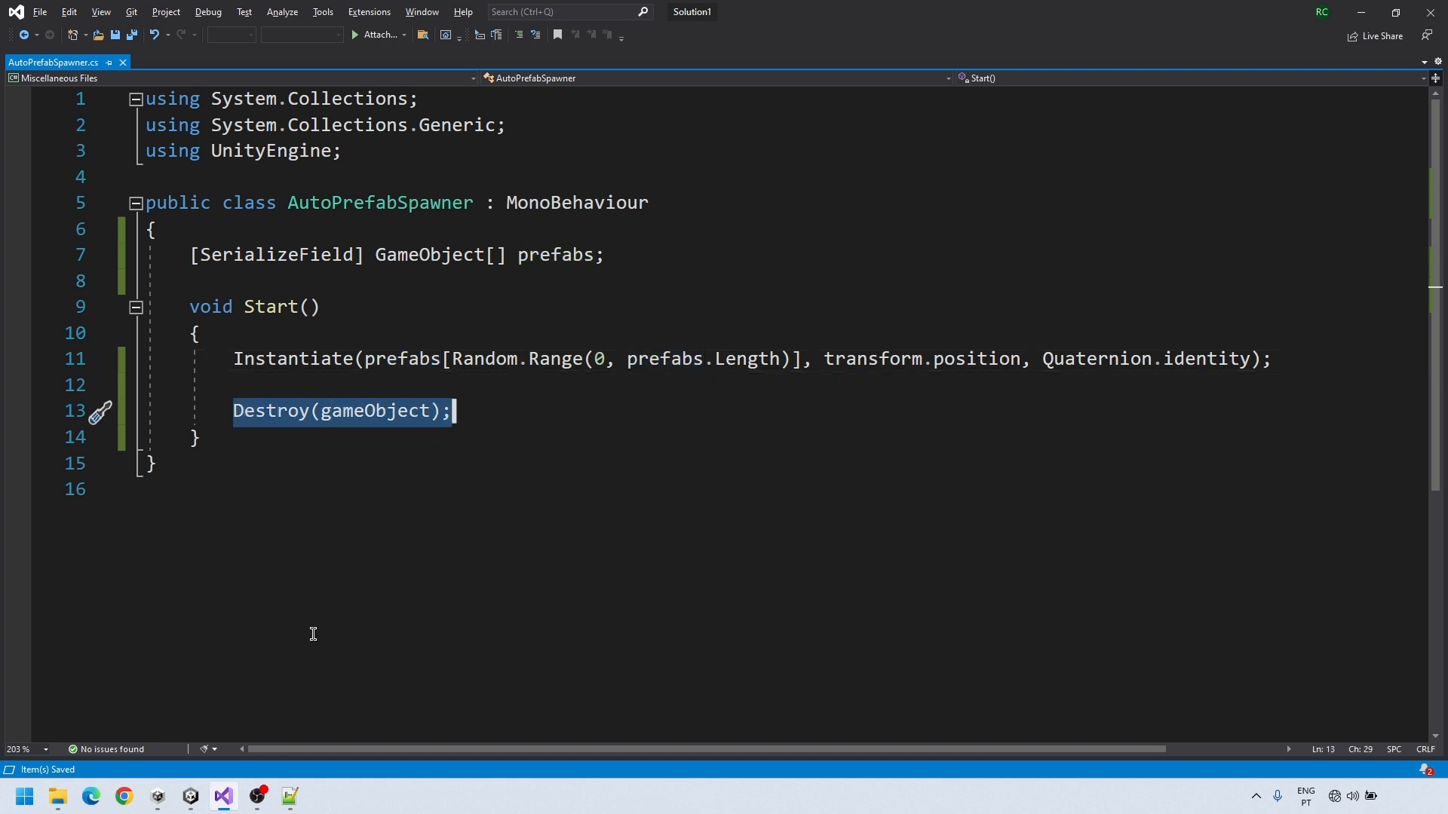
click(228, 734)
Back in Unity, fill the Prefabs list of PlaceHolderTree's spawner with Tree1 to Tree4 and run the game
click(190, 796)
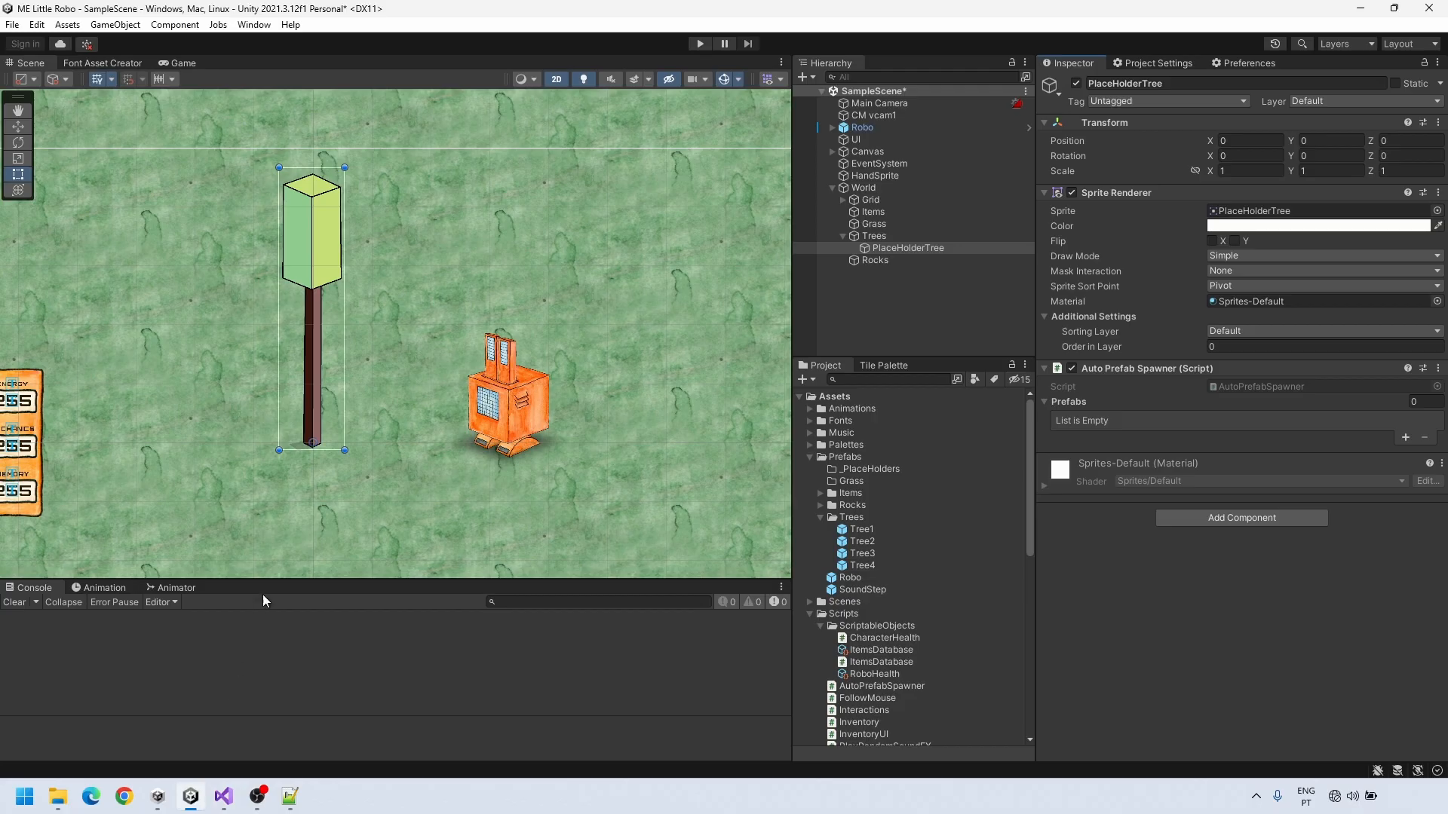
click(924, 250)
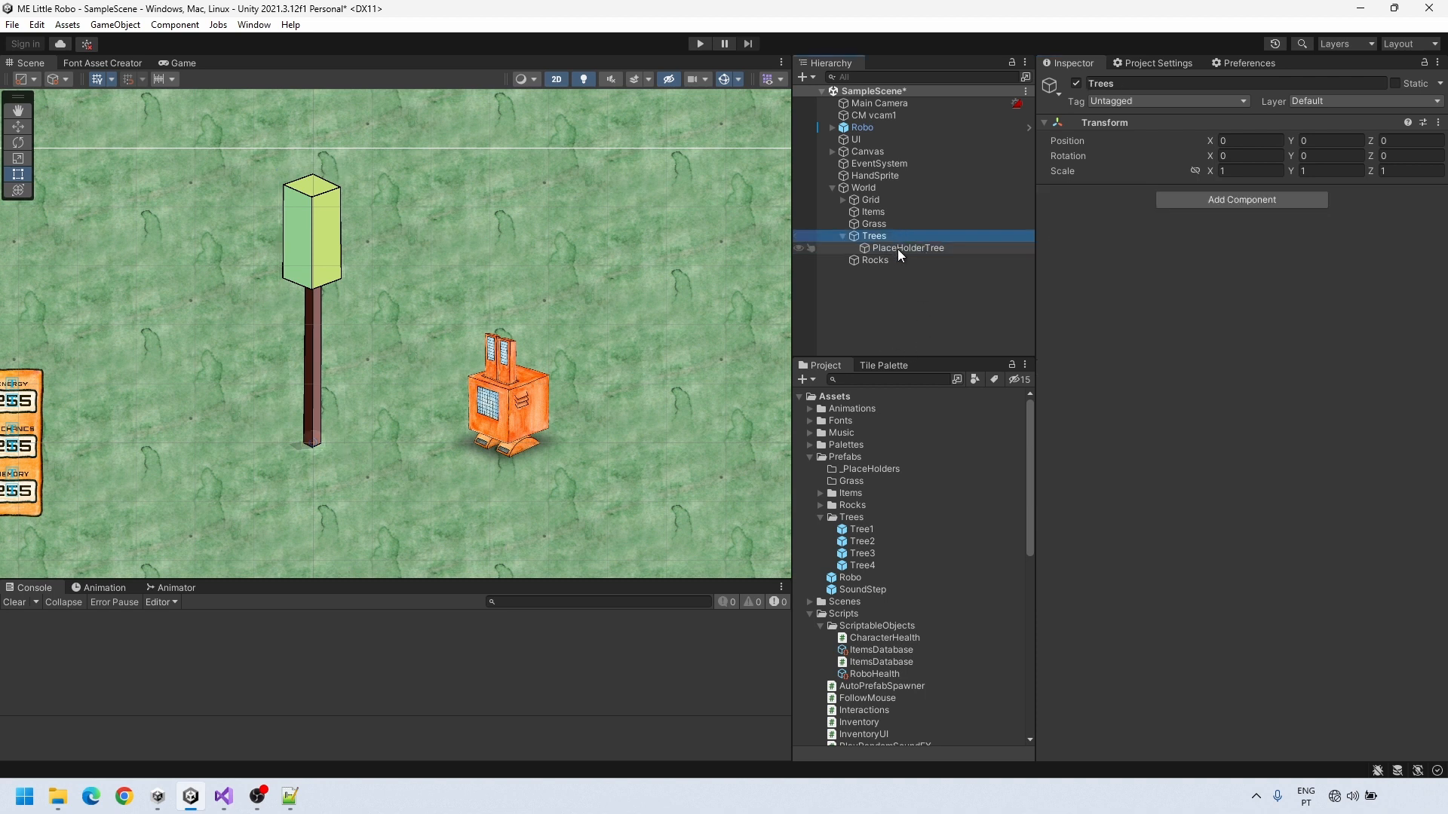
click(1044, 401)
click(858, 529)
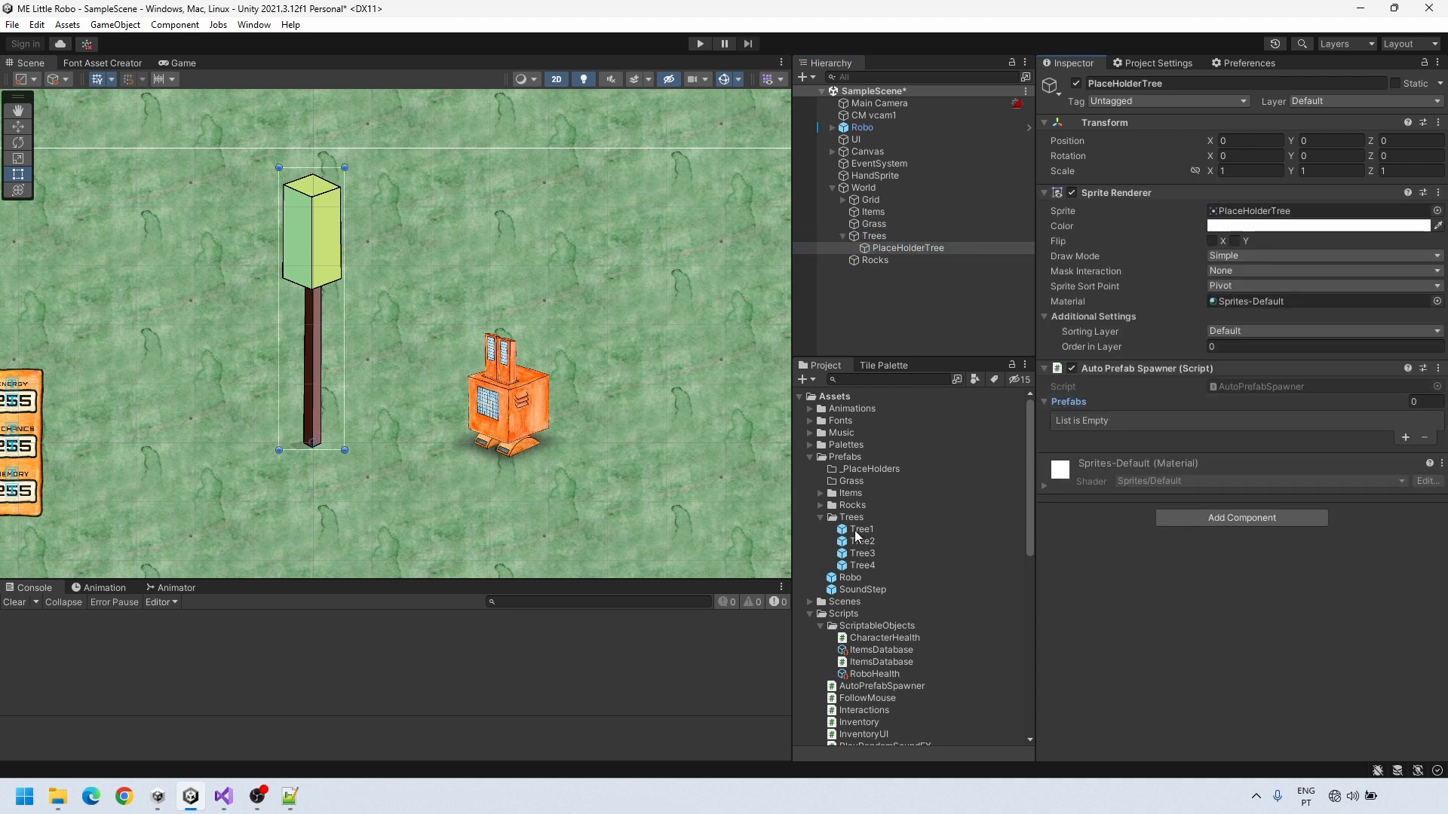
shift+click(861, 566)
drag(861, 567, 1074, 408)
click(914, 248)
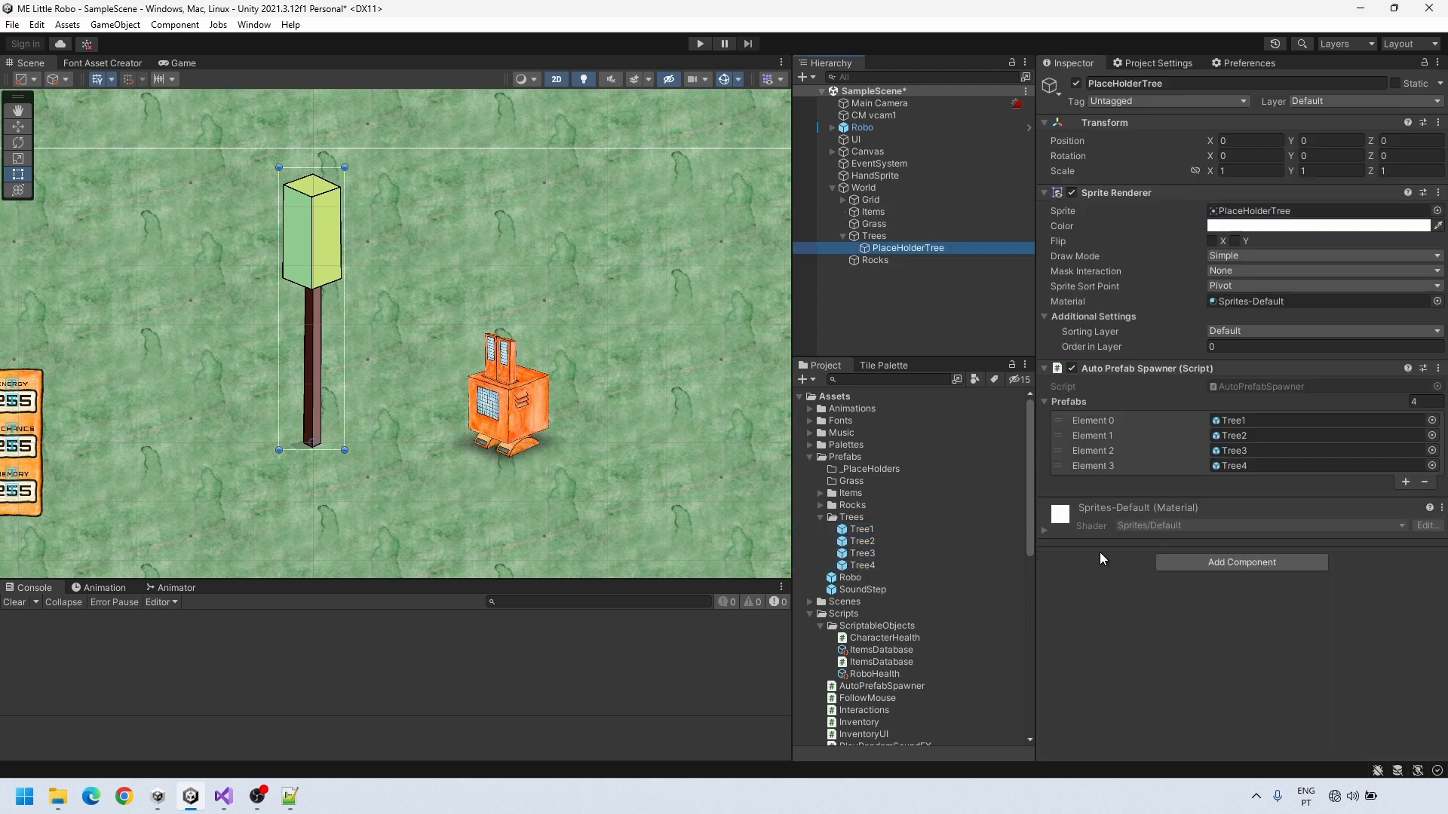
click(699, 44)
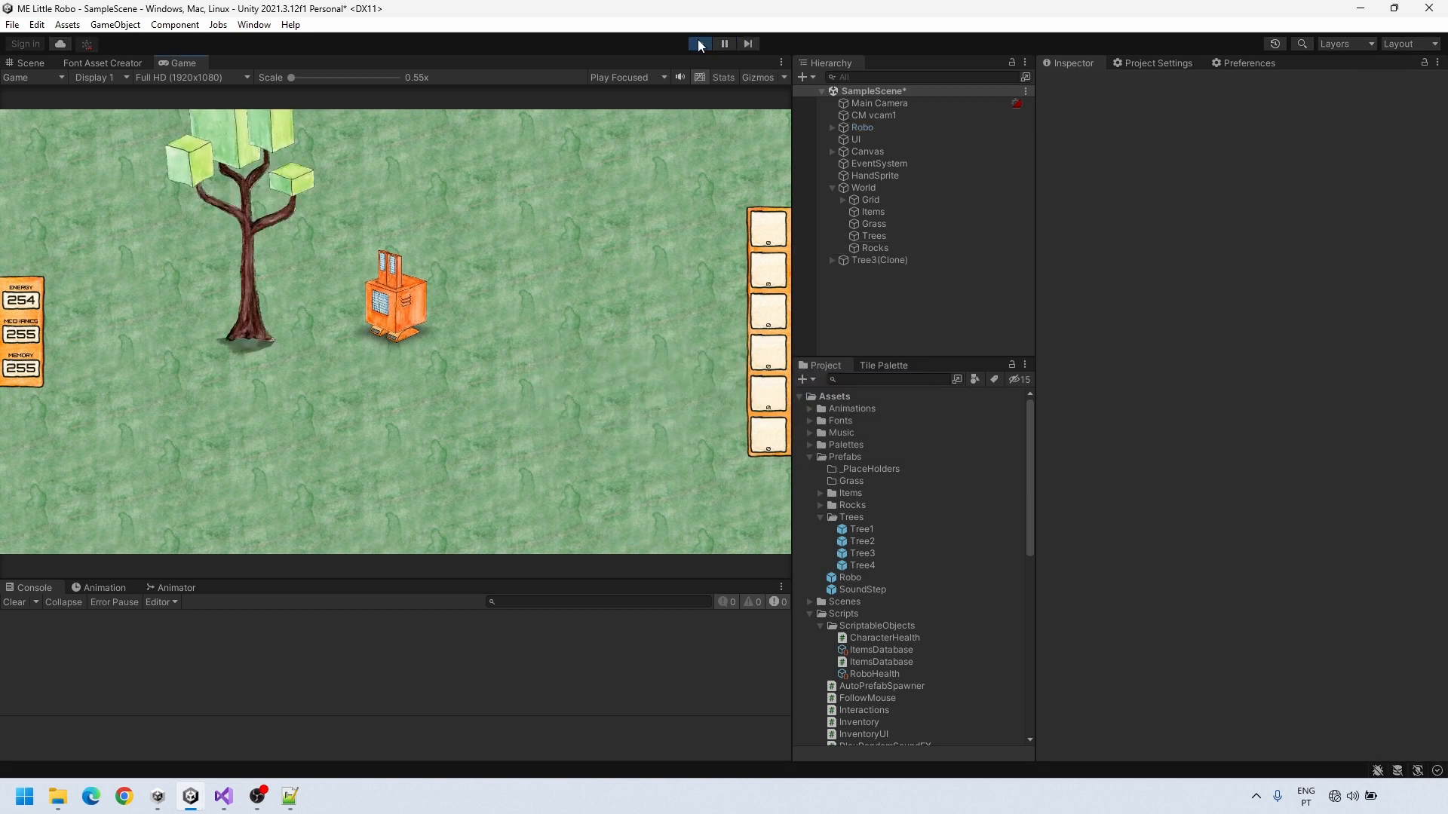
Stop and rerun the game to check PlaceHolderTree's random tree spawn, and leave Play mode
click(699, 44)
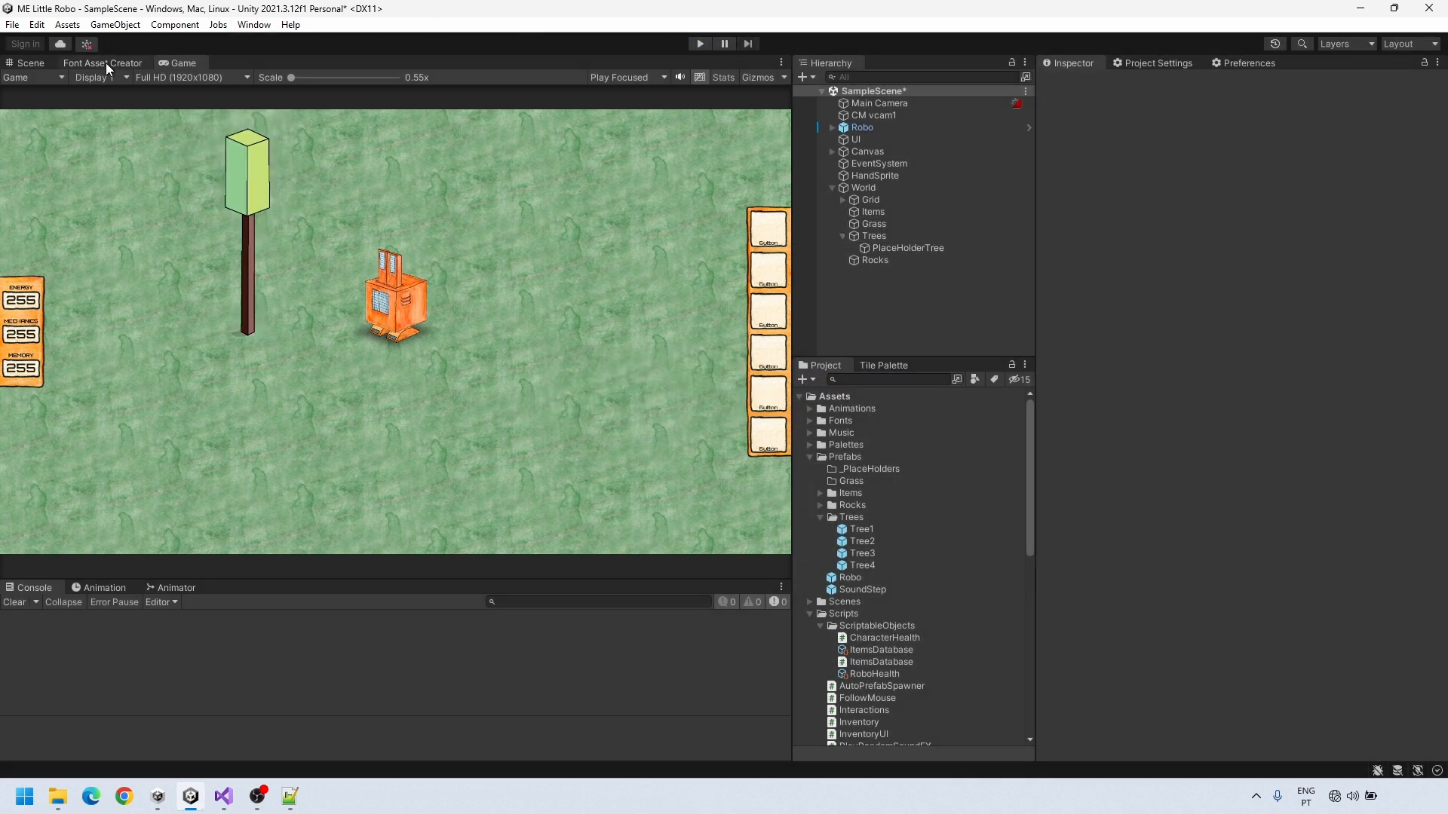
click(705, 43)
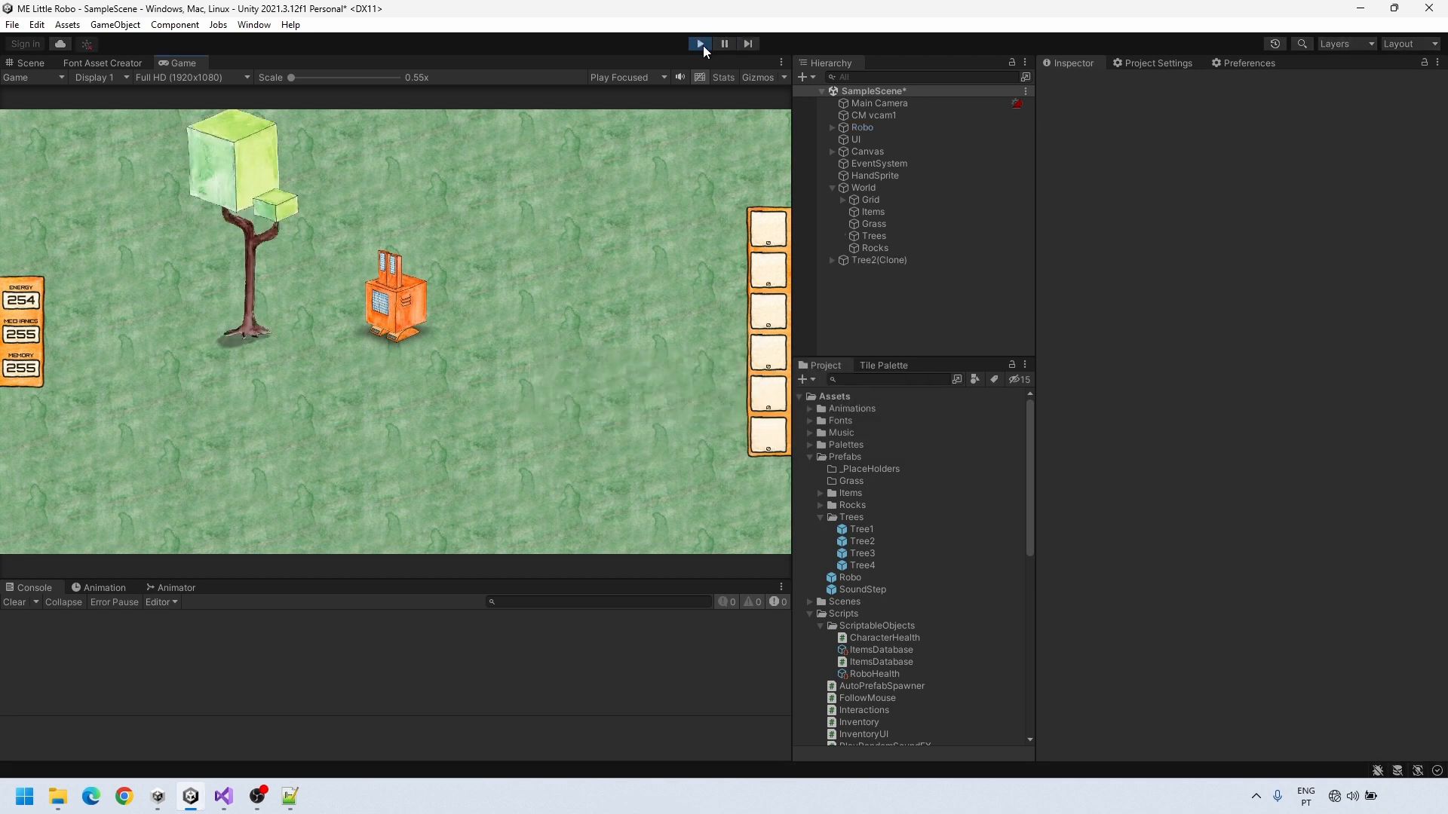
click(702, 46)
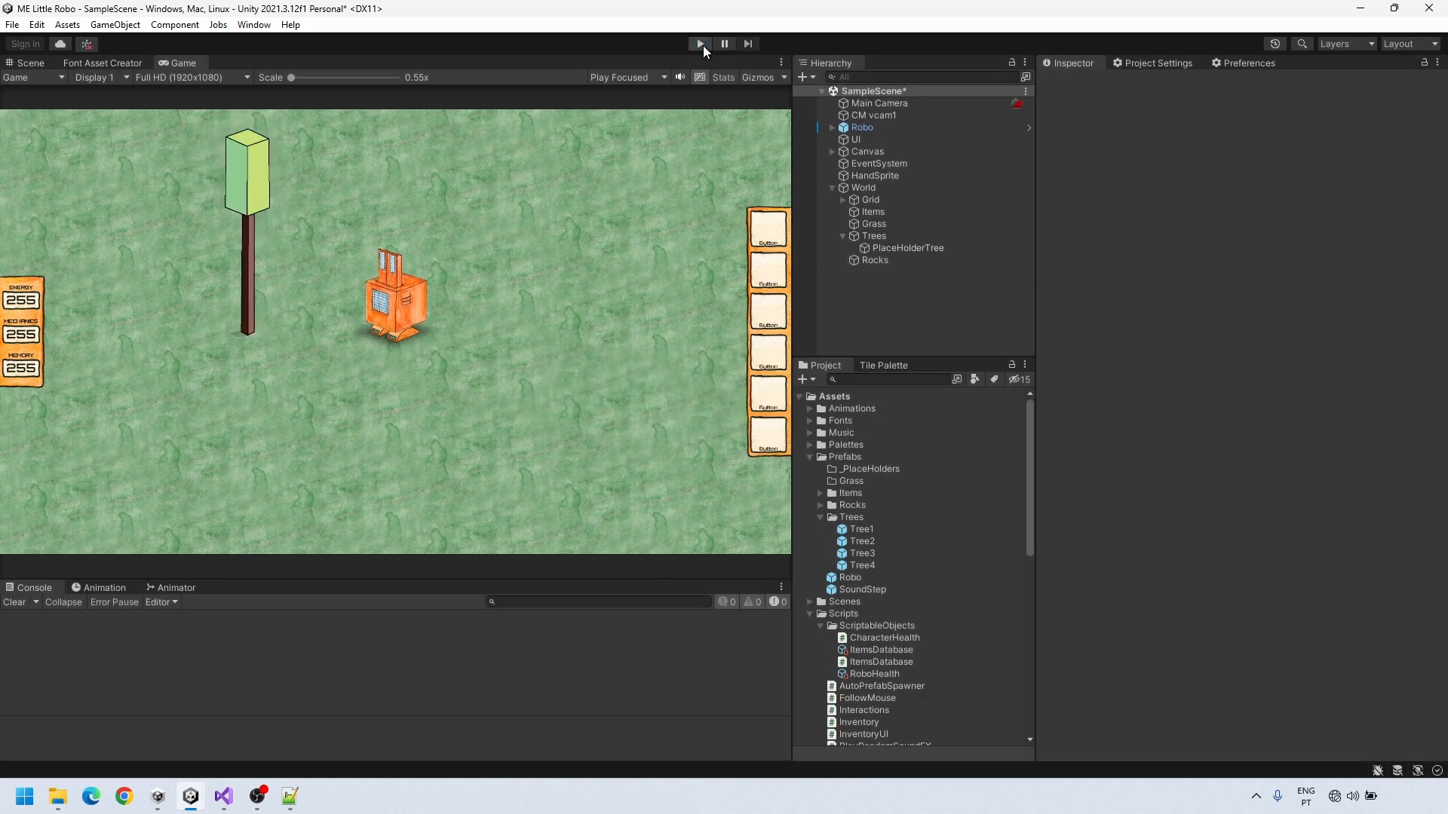
Save PlaceHolderTree as a prefab in the _PlaceHolders folder and return to the Scene view
mouse_move(897, 244)
mouse_down()
mouse_move(916, 418)
mouse_move(840, 454)
mouse_move(855, 473)
mouse_up()
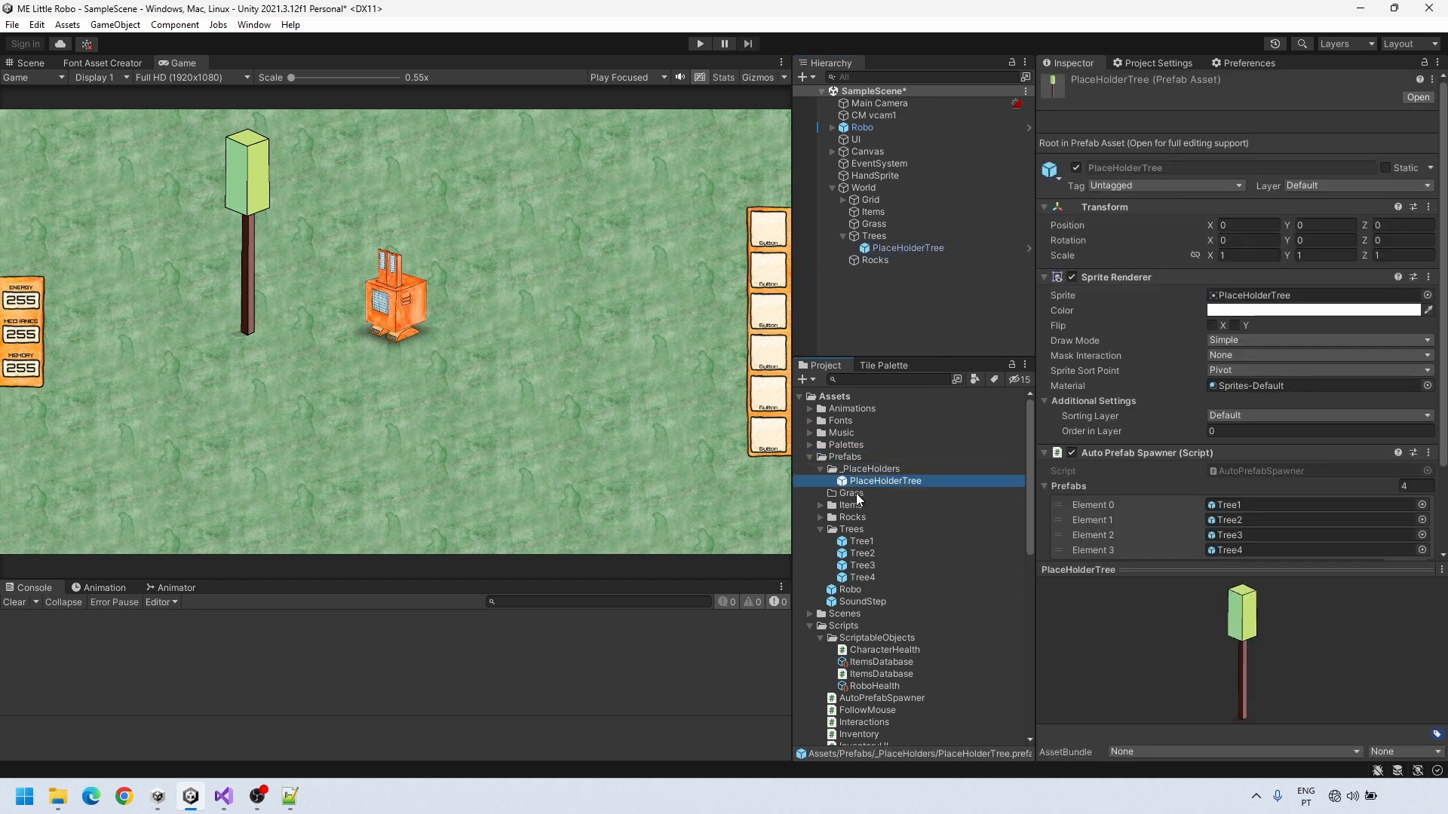
click(27, 63)
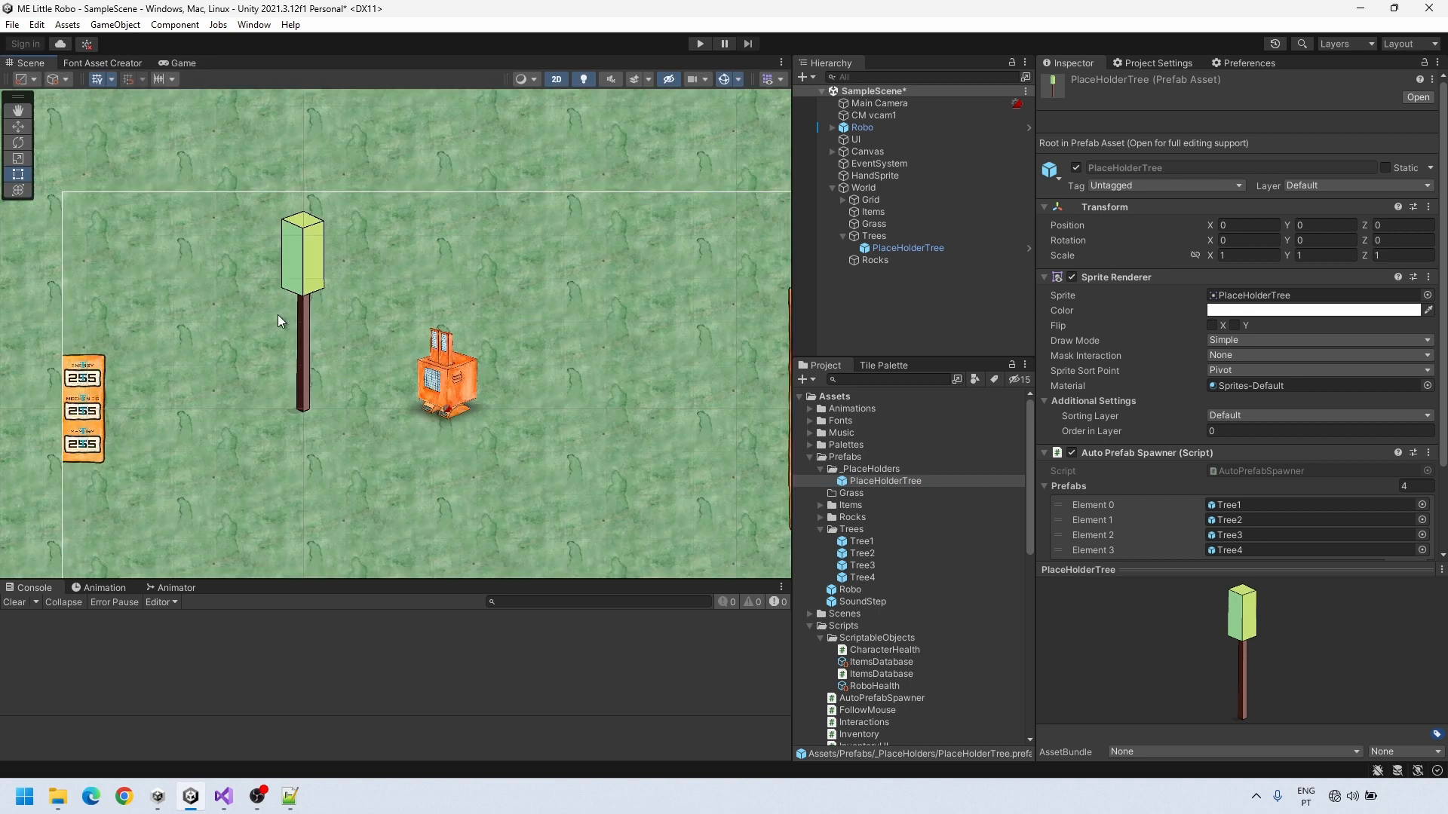
scroll(276, 315, down, 4)
Duplicate PlaceHolderTree eight times and spread the copies across the grass on both sides of the robot
click(898, 248)
click(18, 126)
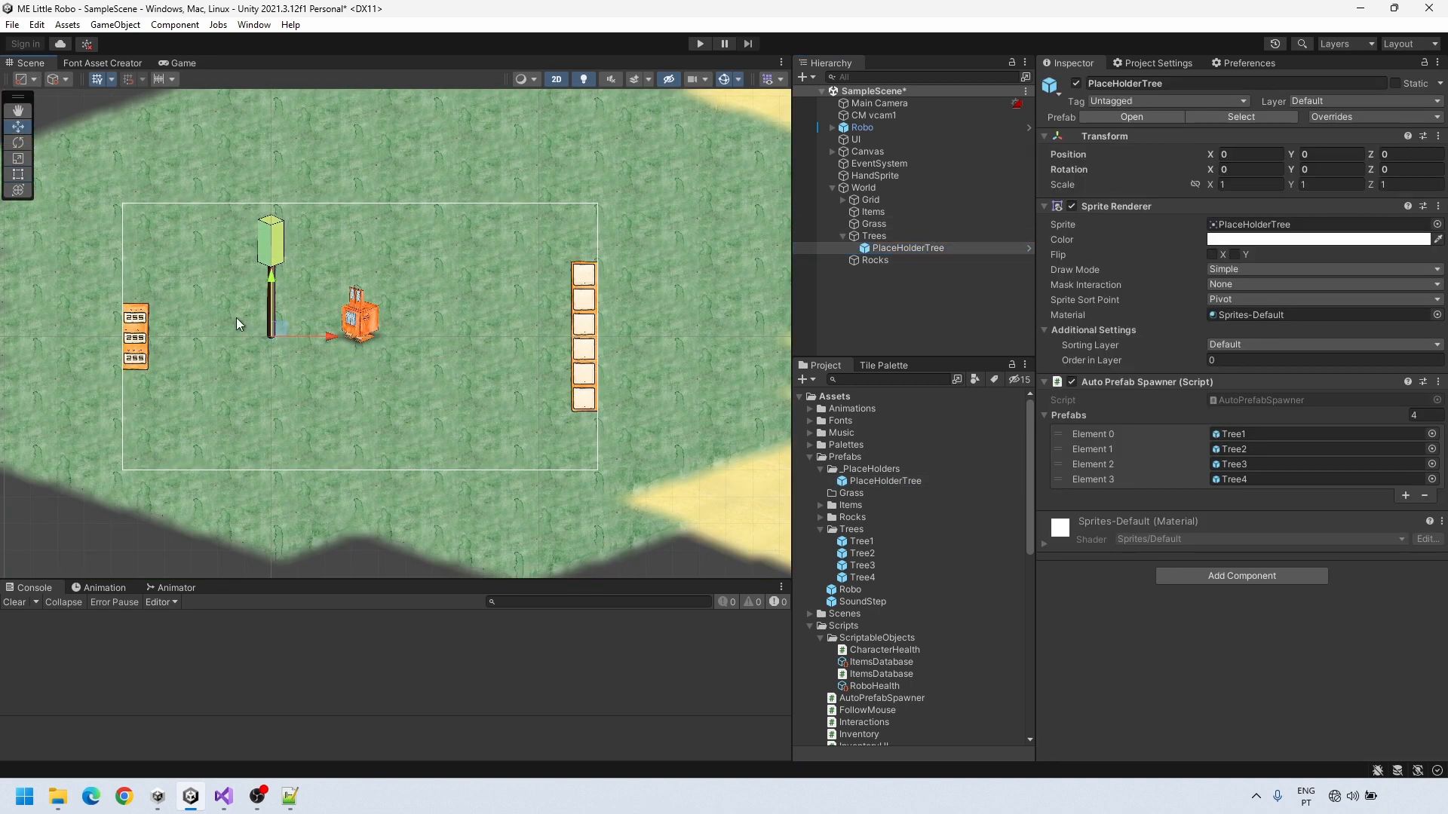
key(ctrl+d)
drag(276, 330, 484, 292)
key(ctrl+d)
key(ctrl+d)
key(ctrl+d)
drag(484, 291, 510, 520)
key(ctrl+d)
key(ctrl+d)
key(ctrl+d)
key(ctrl+d)
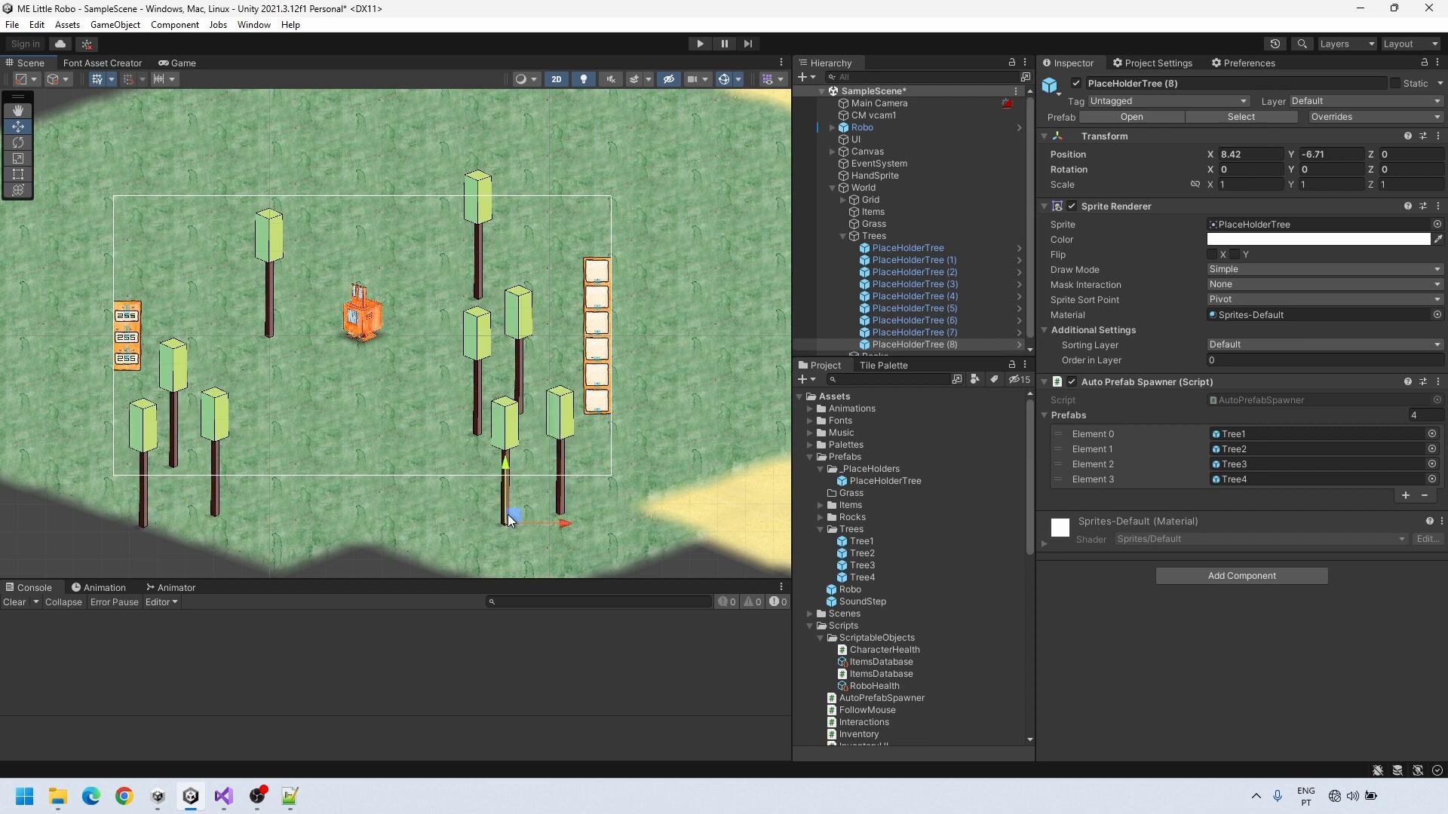
Test the tree placeholders in Play mode, and move the original PlaceHolderTree to about X -3.26, Y 1.32
click(700, 43)
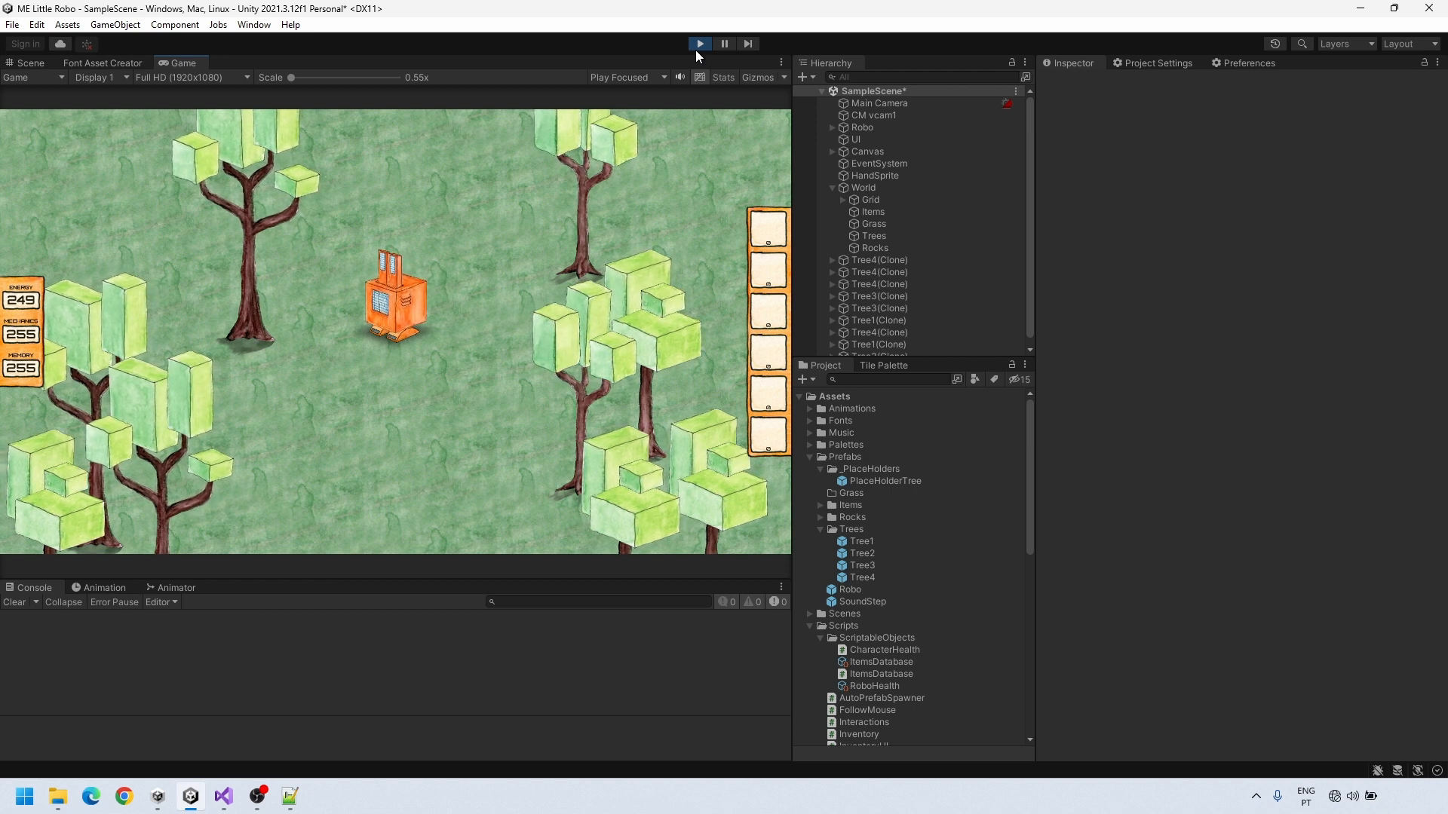
click(698, 47)
drag(272, 325, 183, 292)
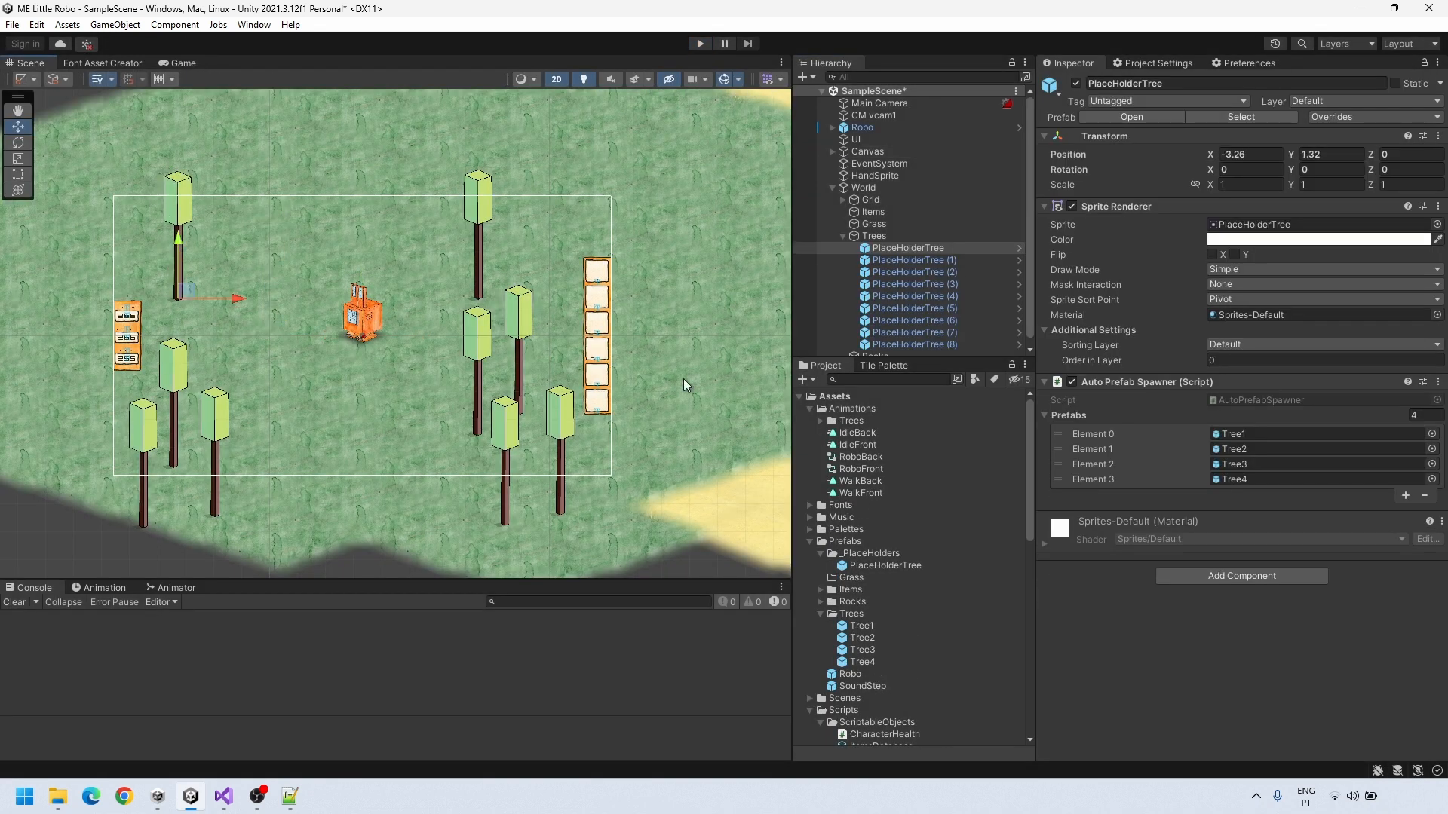
Add the PlaceHolderRock sprite from NatureElements to the scene as a child of Rocks
click(862, 674)
scroll(863, 659, down, 11)
click(895, 511)
click(897, 525)
scroll(890, 573, up, 3)
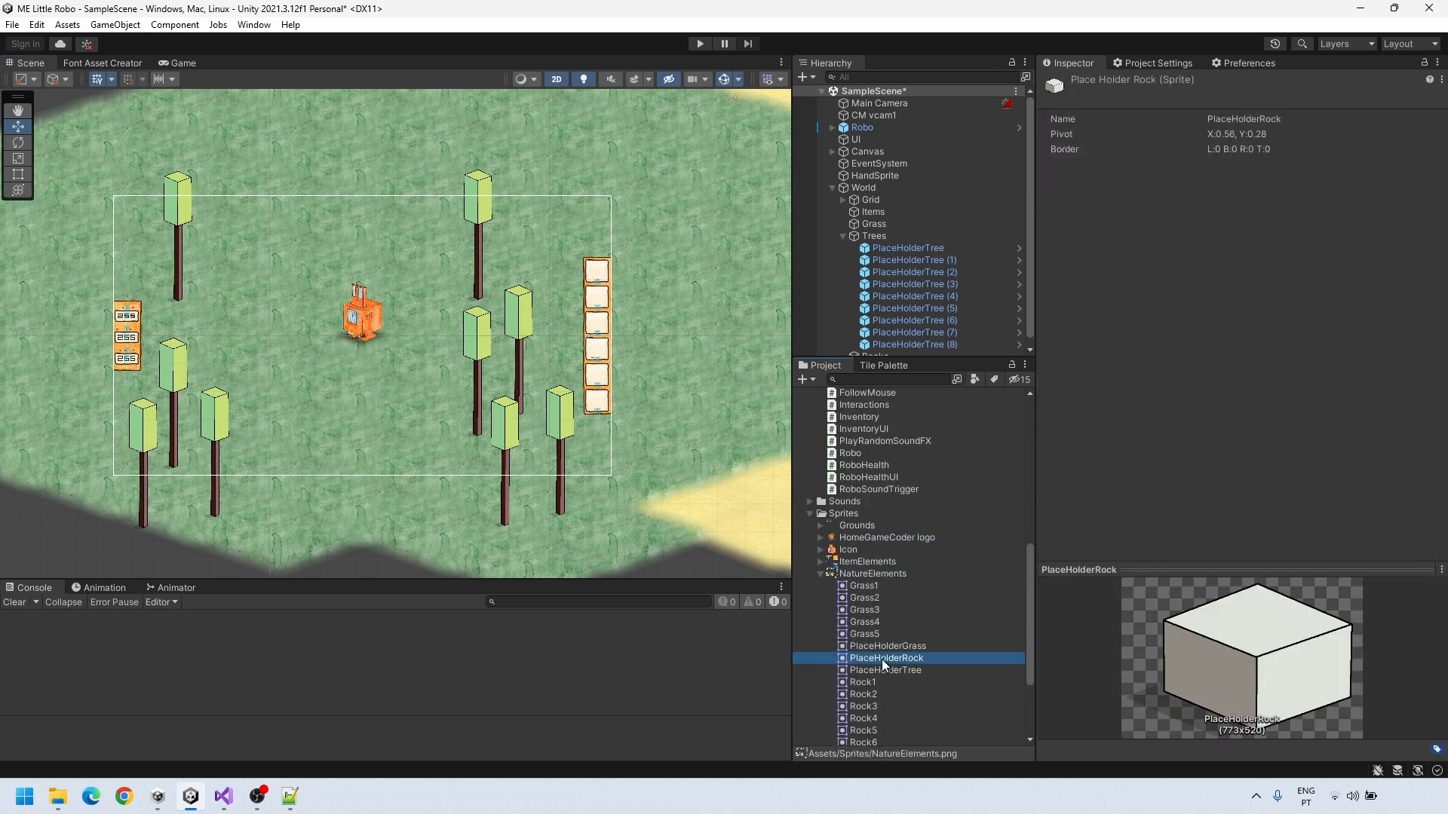
click(842, 236)
drag(889, 655, 873, 250)
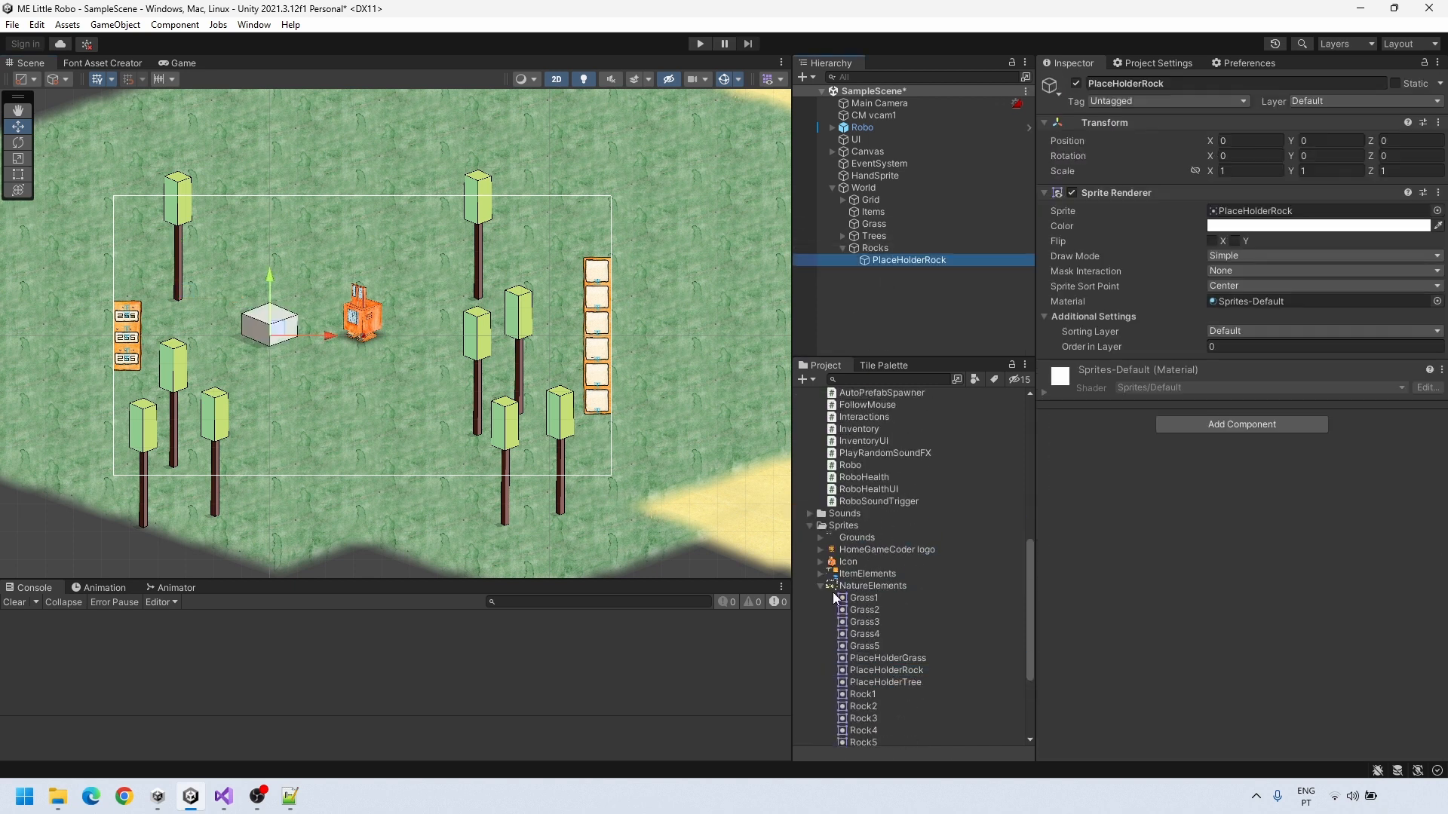
Attach the AutoPrefabSpawner script to PlaceHolderRock
scroll(867, 478, up, 3)
drag(869, 481, 1055, 407)
Try to fill PlaceHolderRock's Prefabs list with the eight rock sprites from NatureElements
scroll(905, 565, down, 5)
click(863, 604)
shift+click(864, 688)
drag(864, 688, 1076, 402)
click(1045, 402)
Fill PlaceHolderRock's Prefabs list with the prefabs Rock1 to Rock8 from the Rocks prefab folder
scroll(922, 560, up, 10)
click(820, 601)
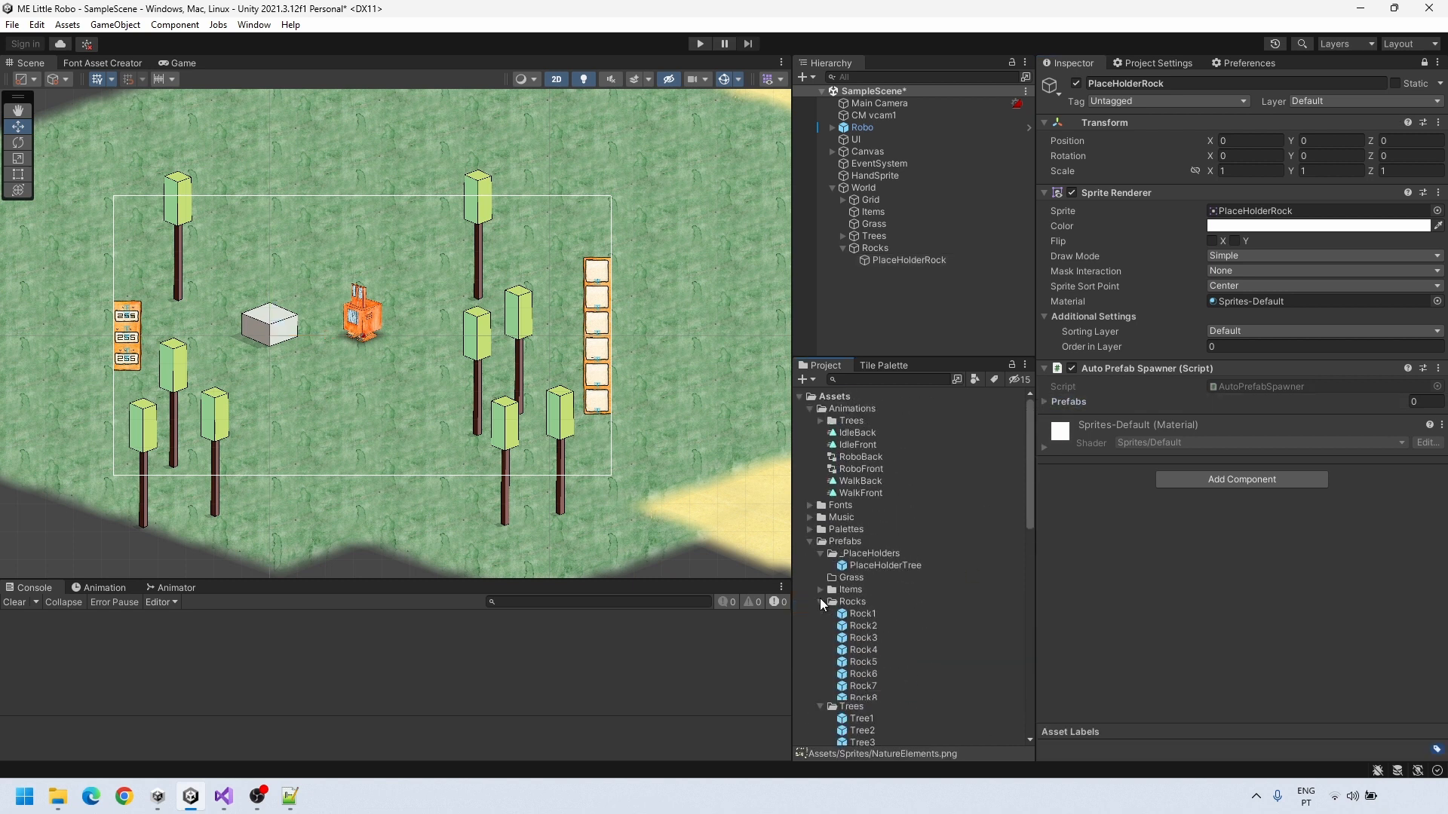
click(863, 614)
shift+click(863, 699)
drag(865, 621, 1061, 403)
Unlock the Inspector and save PlaceHolderRock as a prefab in the _PlaceHolders folder
click(908, 260)
click(1425, 63)
drag(895, 260, 867, 554)
Duplicate PlaceHolderRock four times, spread the copies around the robot, and briefly run the game to test them
click(876, 249)
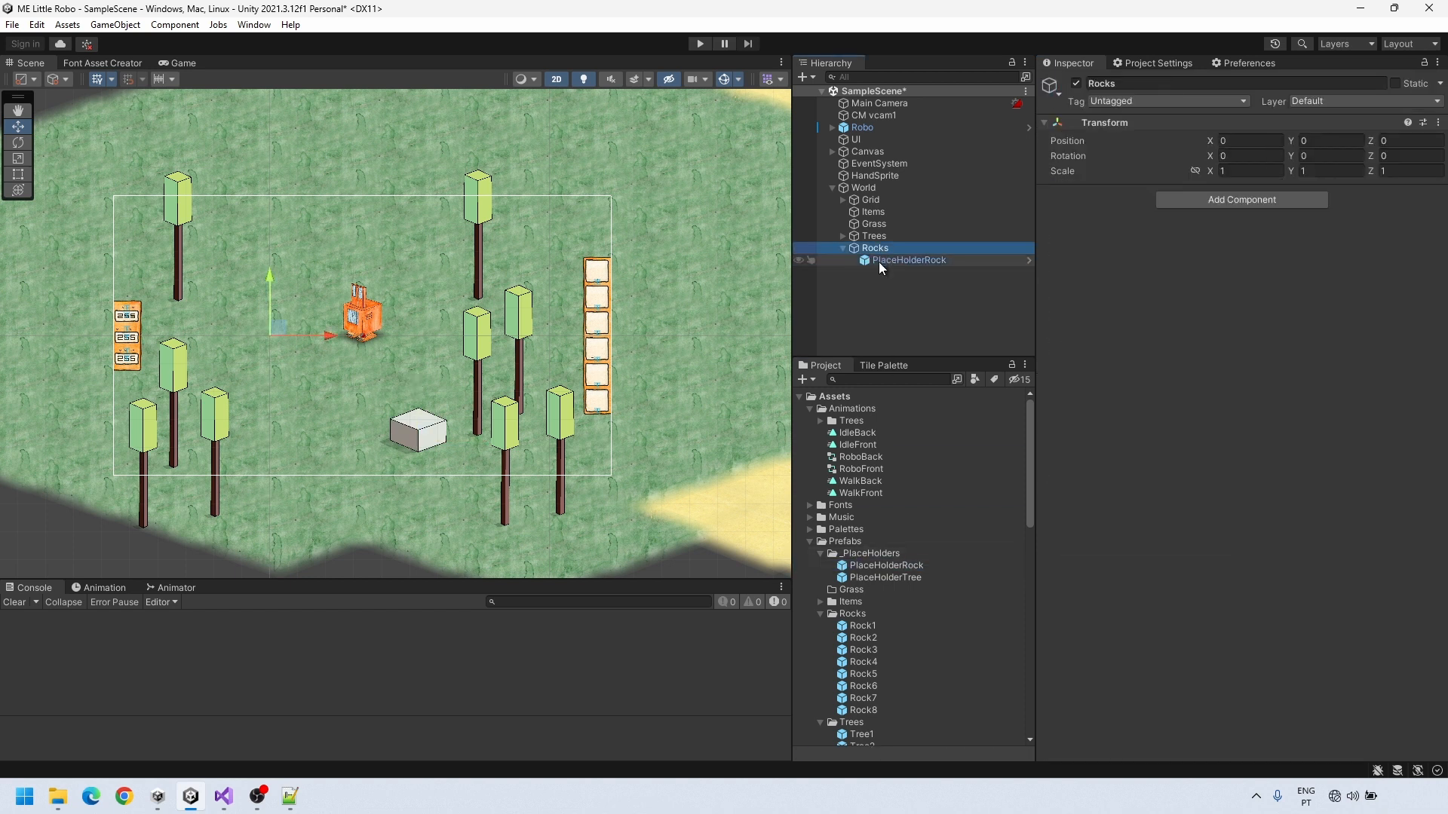
click(883, 261)
key(ctrl+d)
drag(426, 433, 286, 442)
key(ctrl+d)
drag(286, 442, 287, 364)
key(ctrl+d)
key(ctrl+d)
click(700, 44)
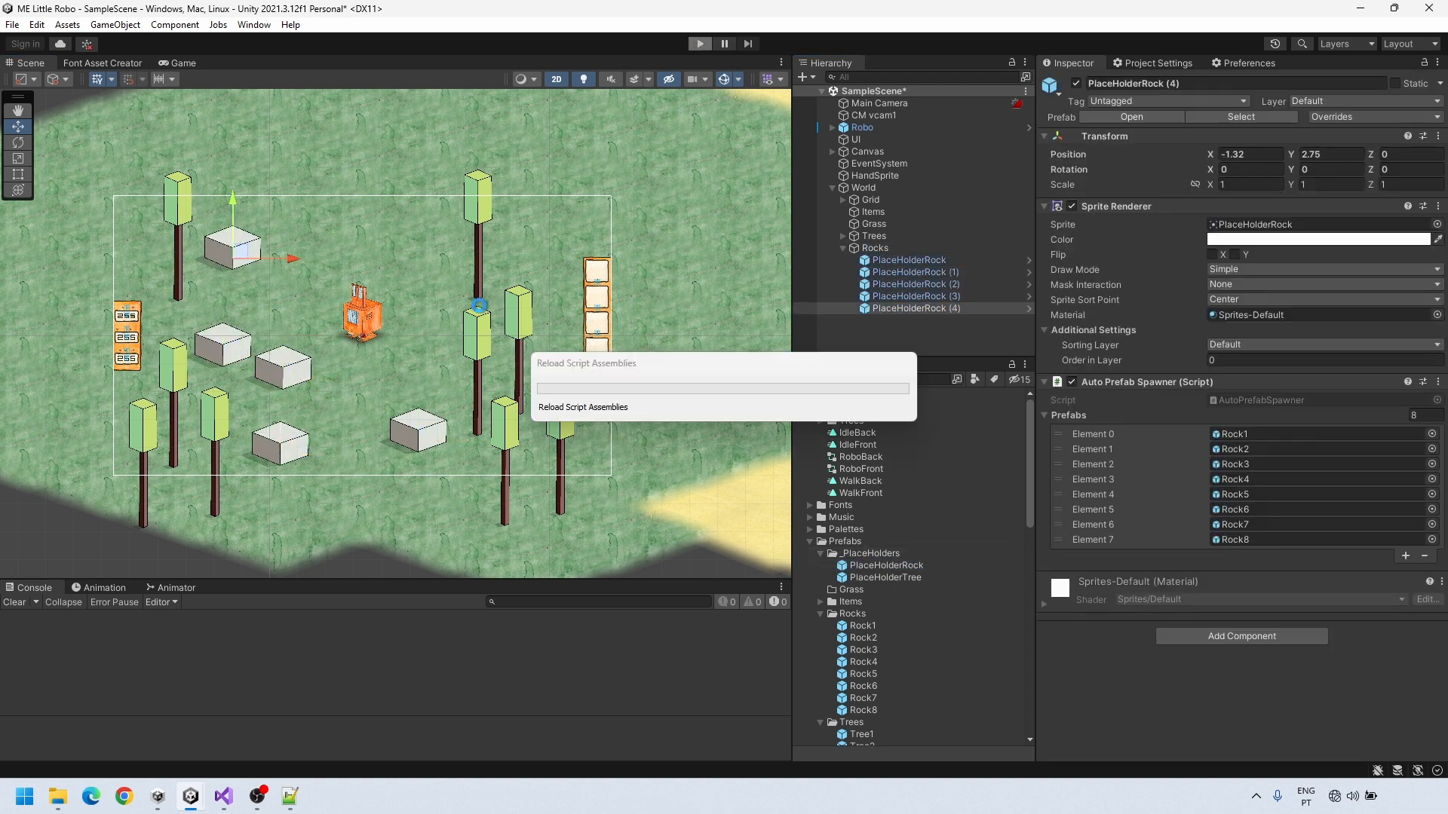
key(ctrl+p)
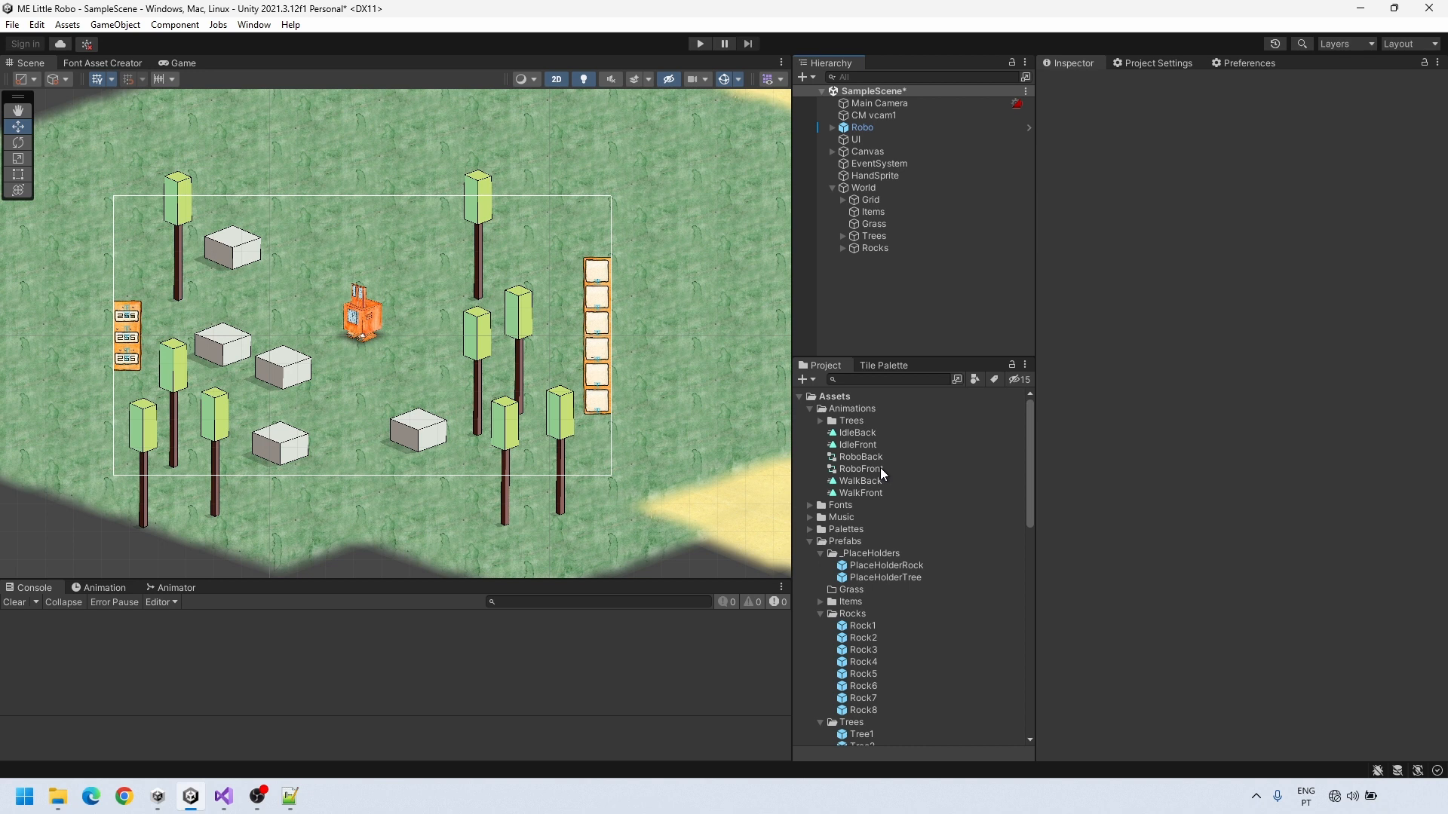
Add the sprites Grass1 to Grass5 from NatureElements to the scene as children of Grass
scroll(875, 473, down, 15)
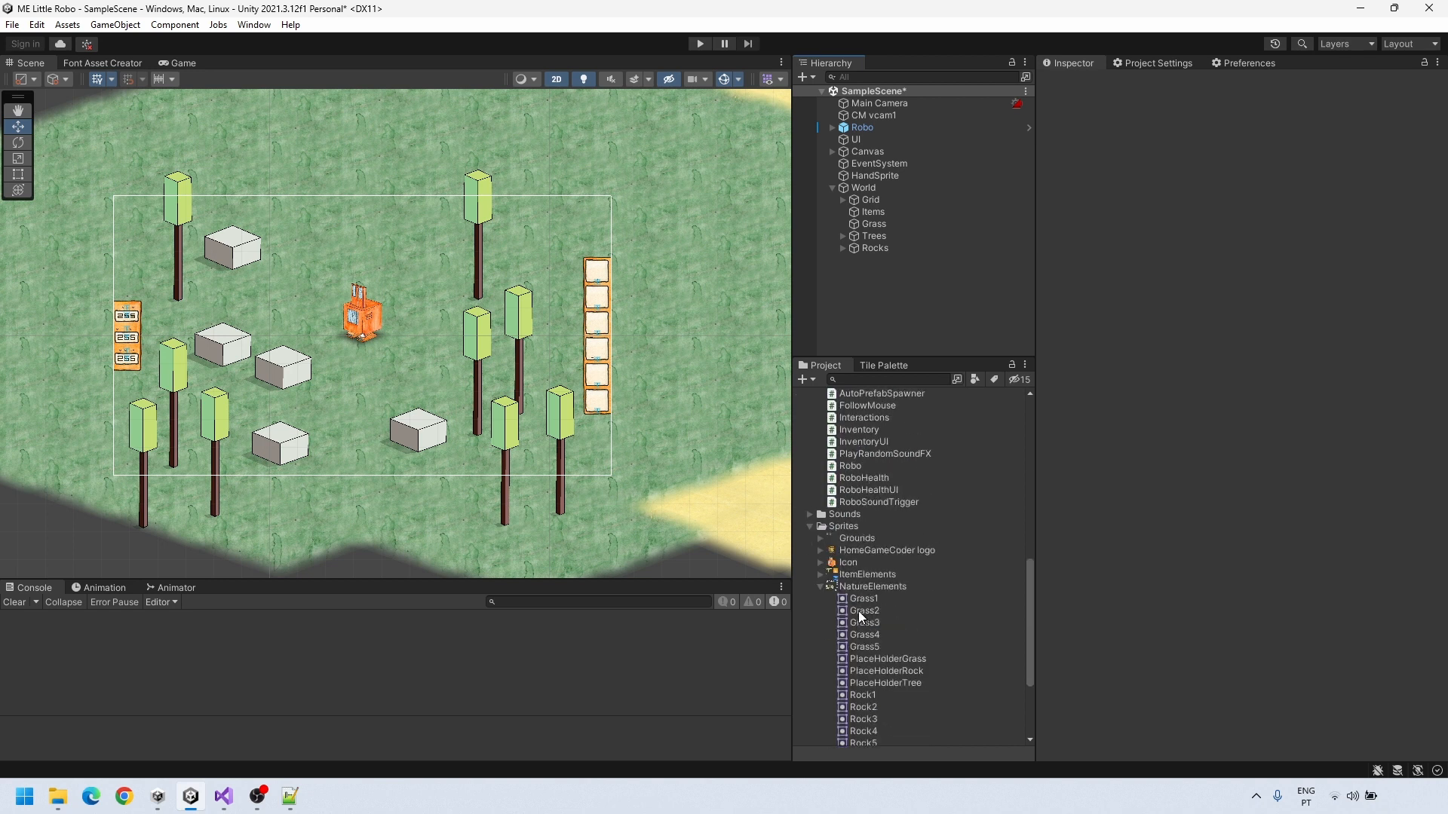
click(867, 451)
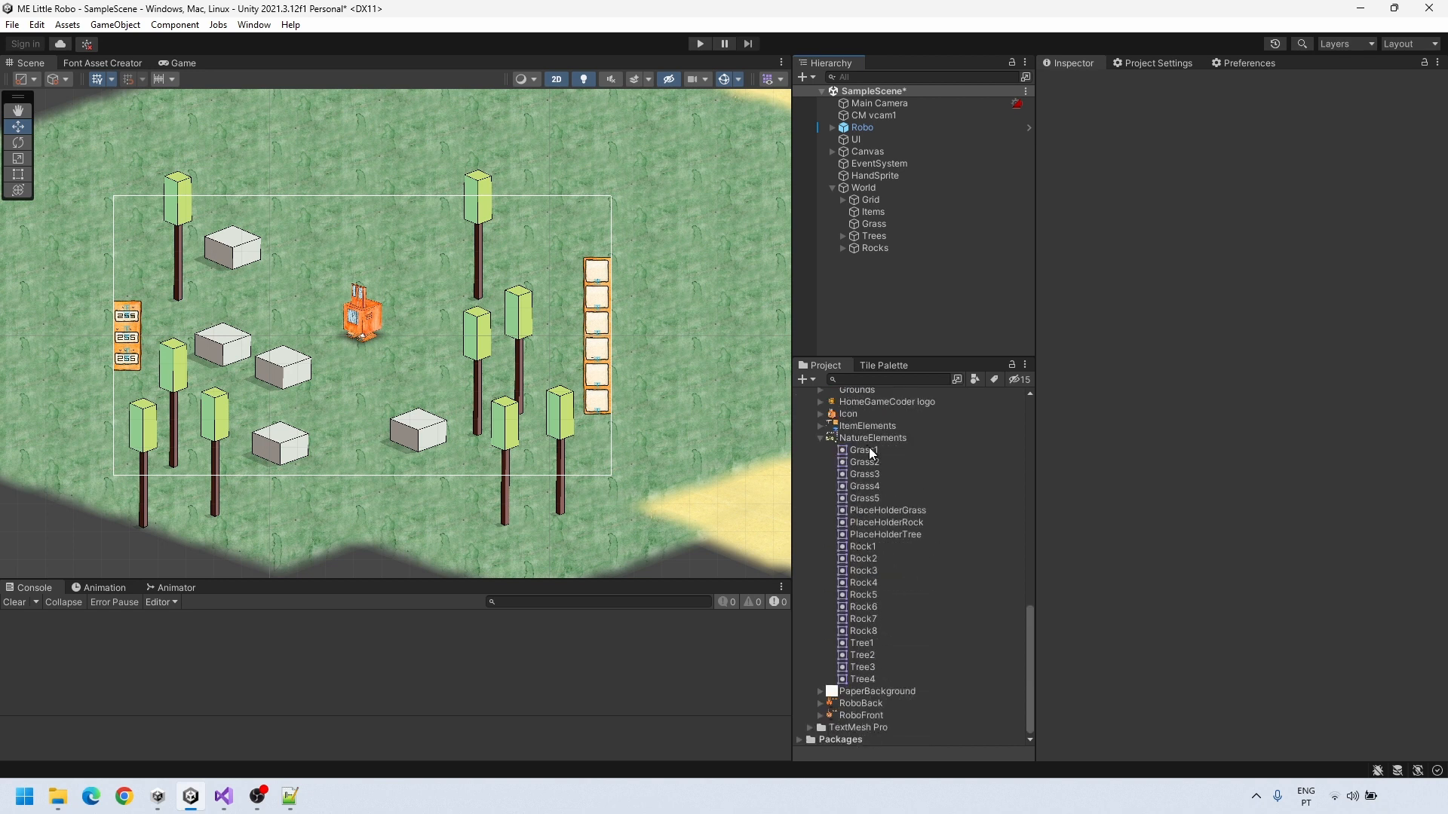
shift+click(872, 500)
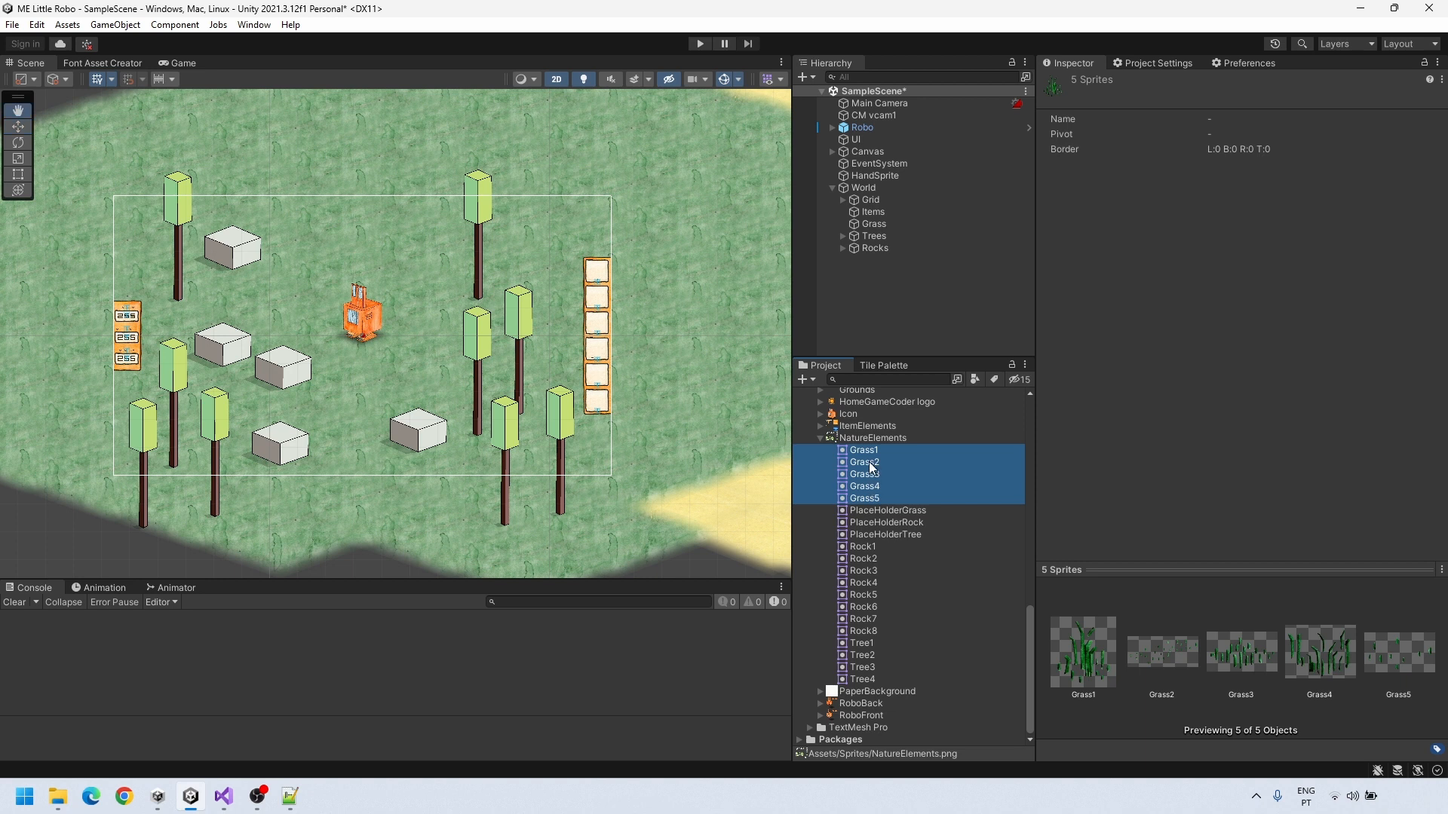
drag(884, 436, 871, 225)
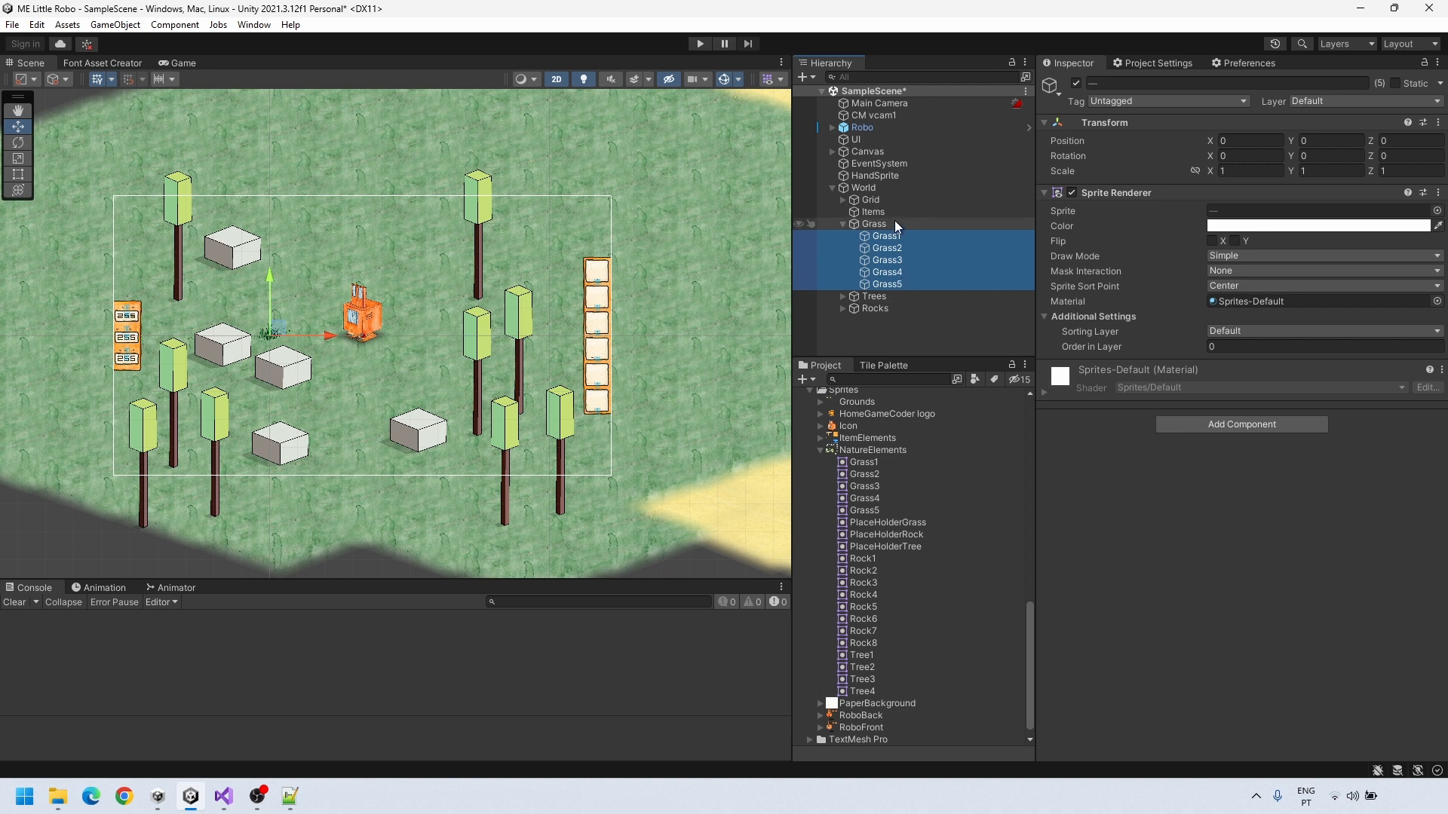
Set the Sprite Sort Point of the objects Grass1 to Grass5 to Pivot
click(893, 285)
key(Up)
key(Up)
key(Up)
key(Up)
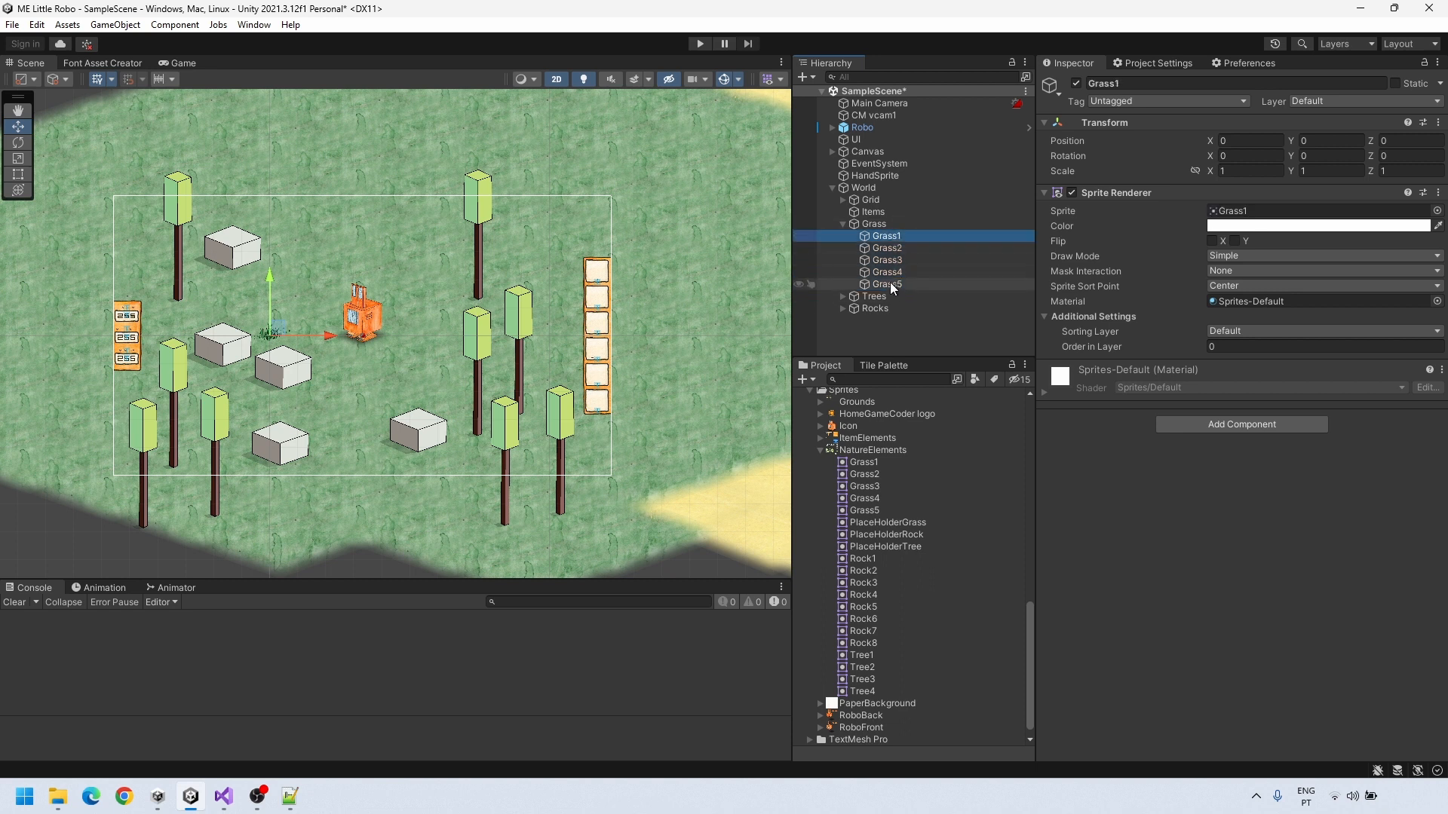
shift+click(889, 285)
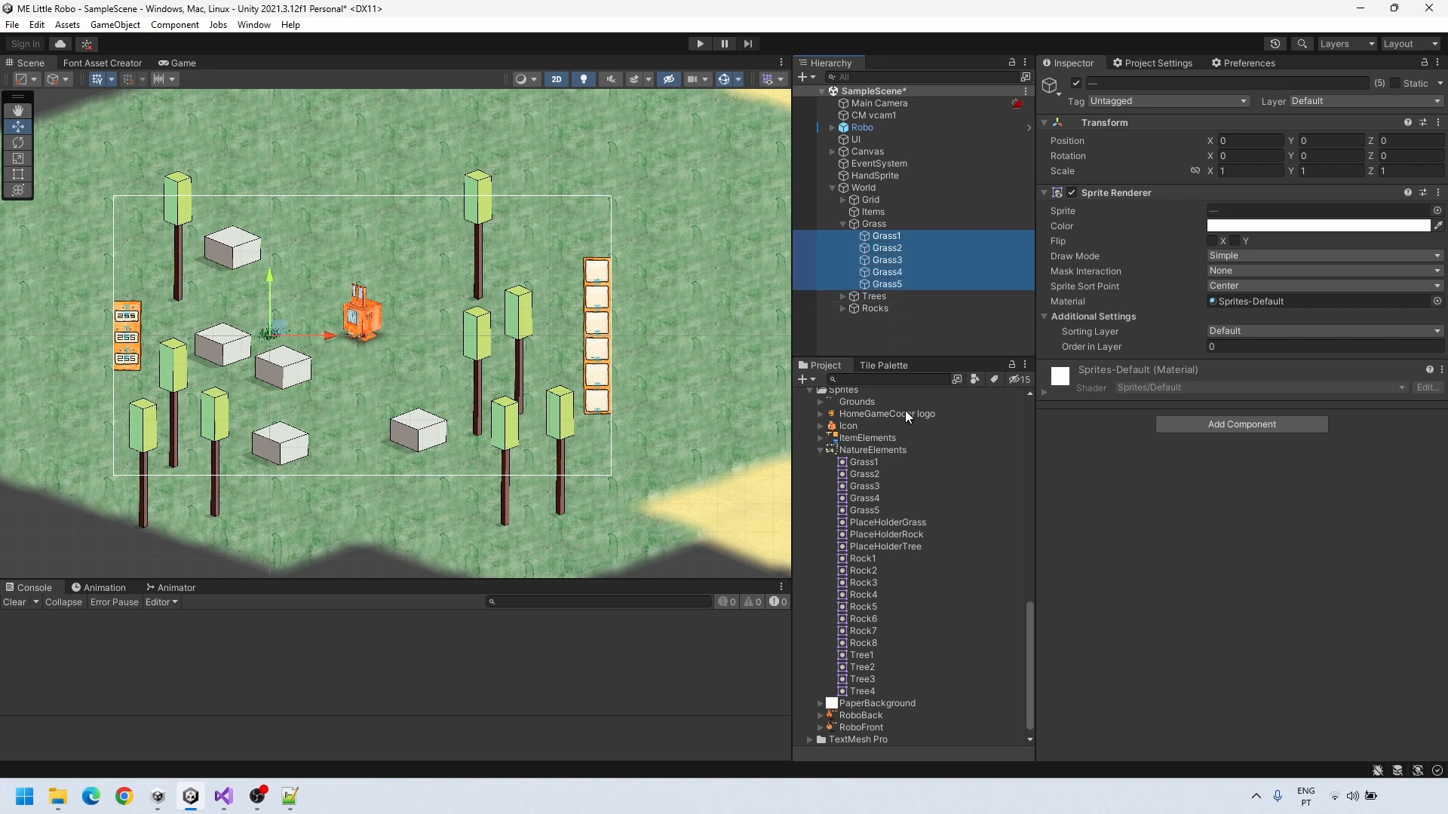
scroll(930, 466, up, 7)
scroll(930, 466, up, 5)
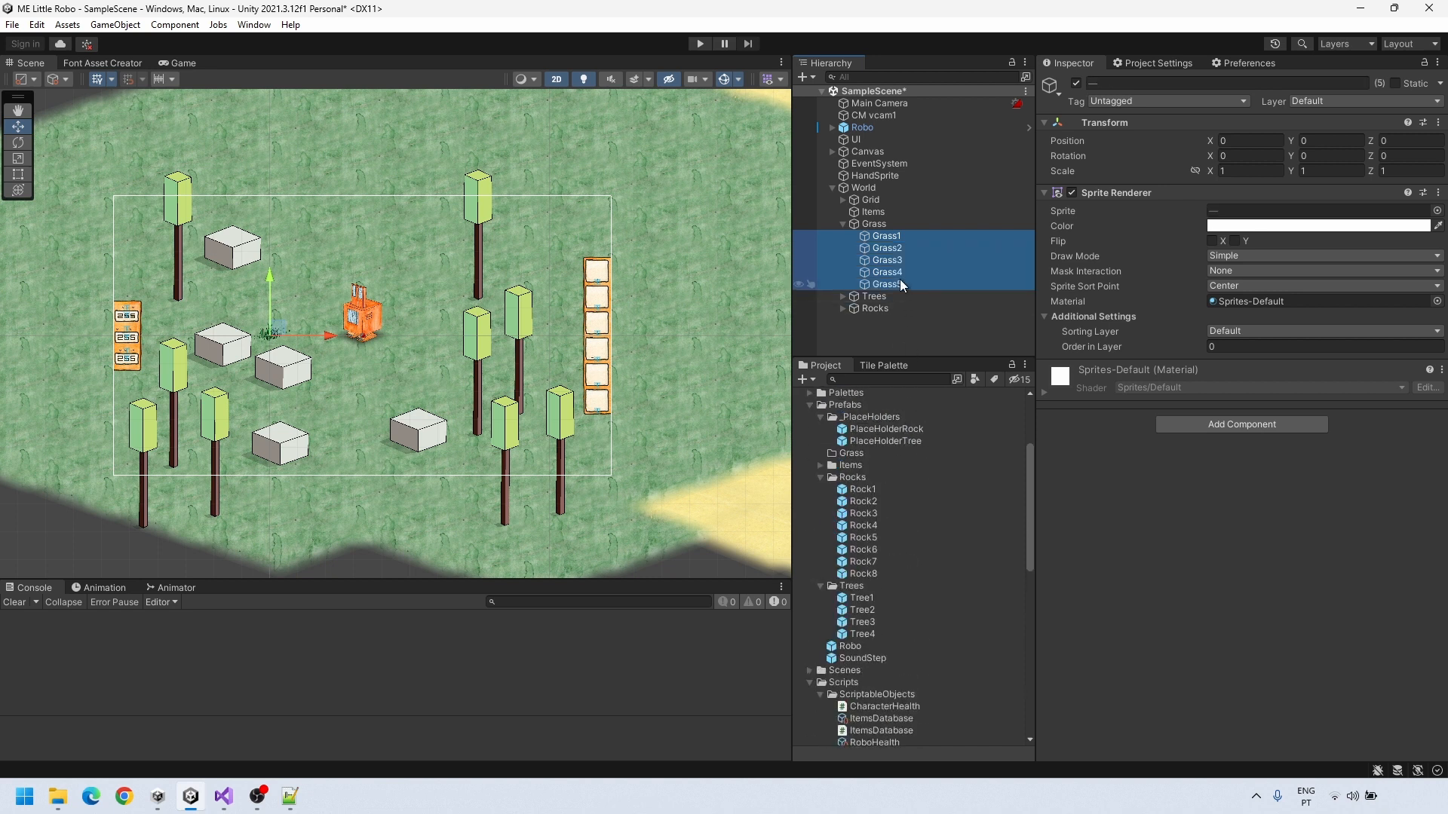
click(1217, 288)
click(1274, 316)
Save Grass1 to Grass5 as prefabs in the Grass prefab folder and delete their instances from the scene
click(894, 238)
drag(893, 239, 849, 491)
click(882, 238)
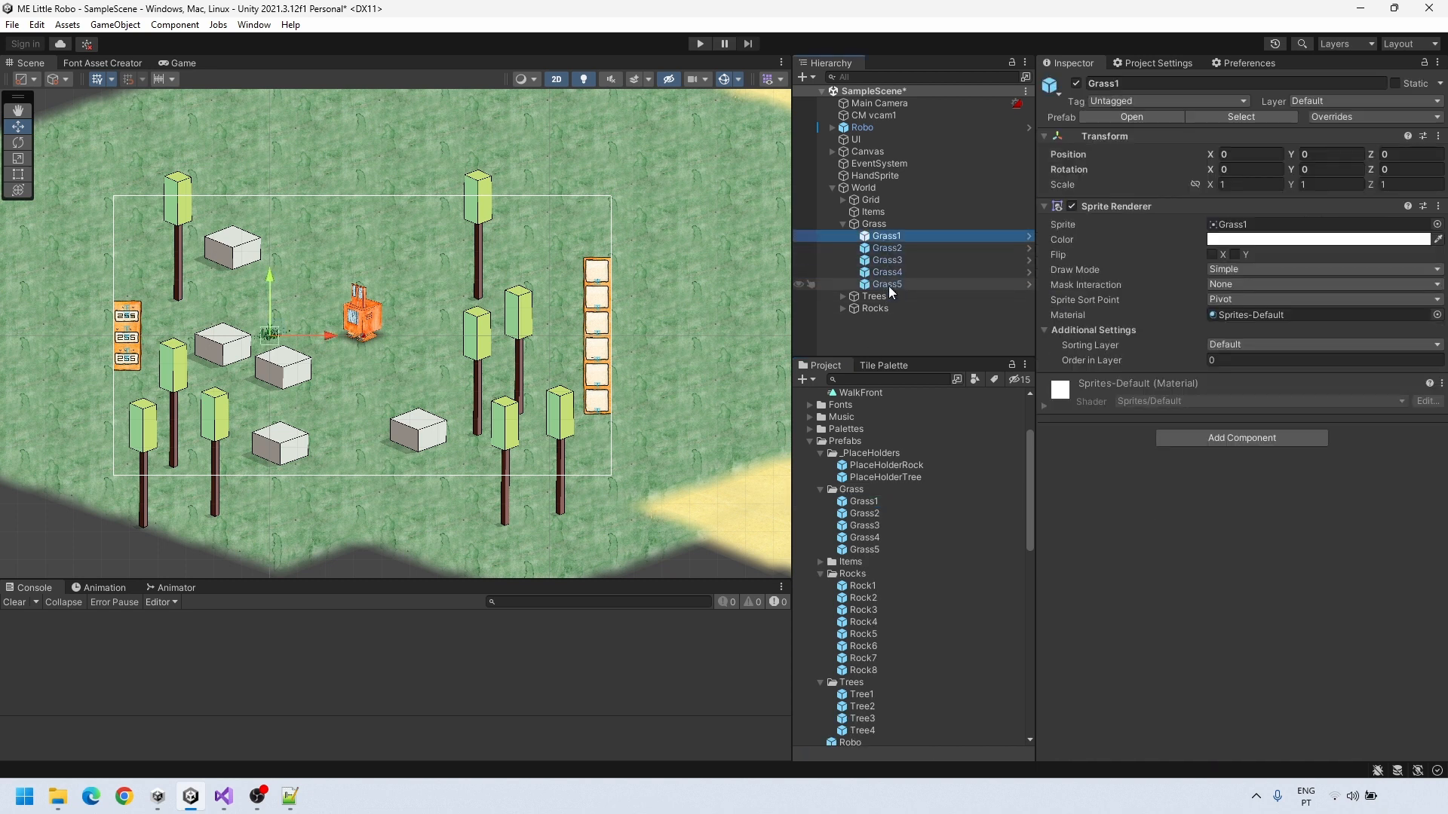
shift+click(888, 287)
key(Delete)
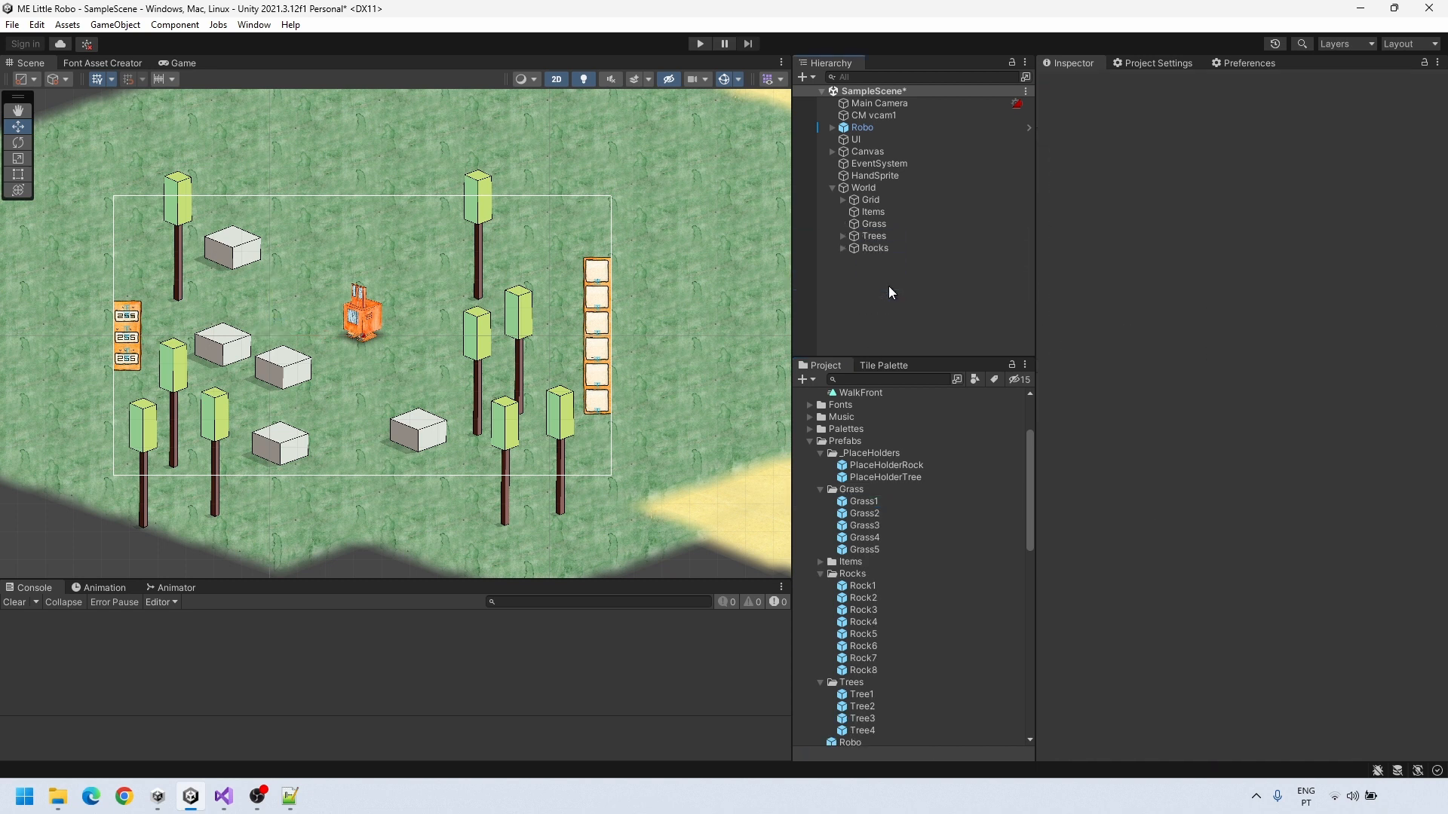
Add the PlaceHolderGrass sprite to the scene under Grass and lock the Inspector on it
scroll(886, 606, down, 15)
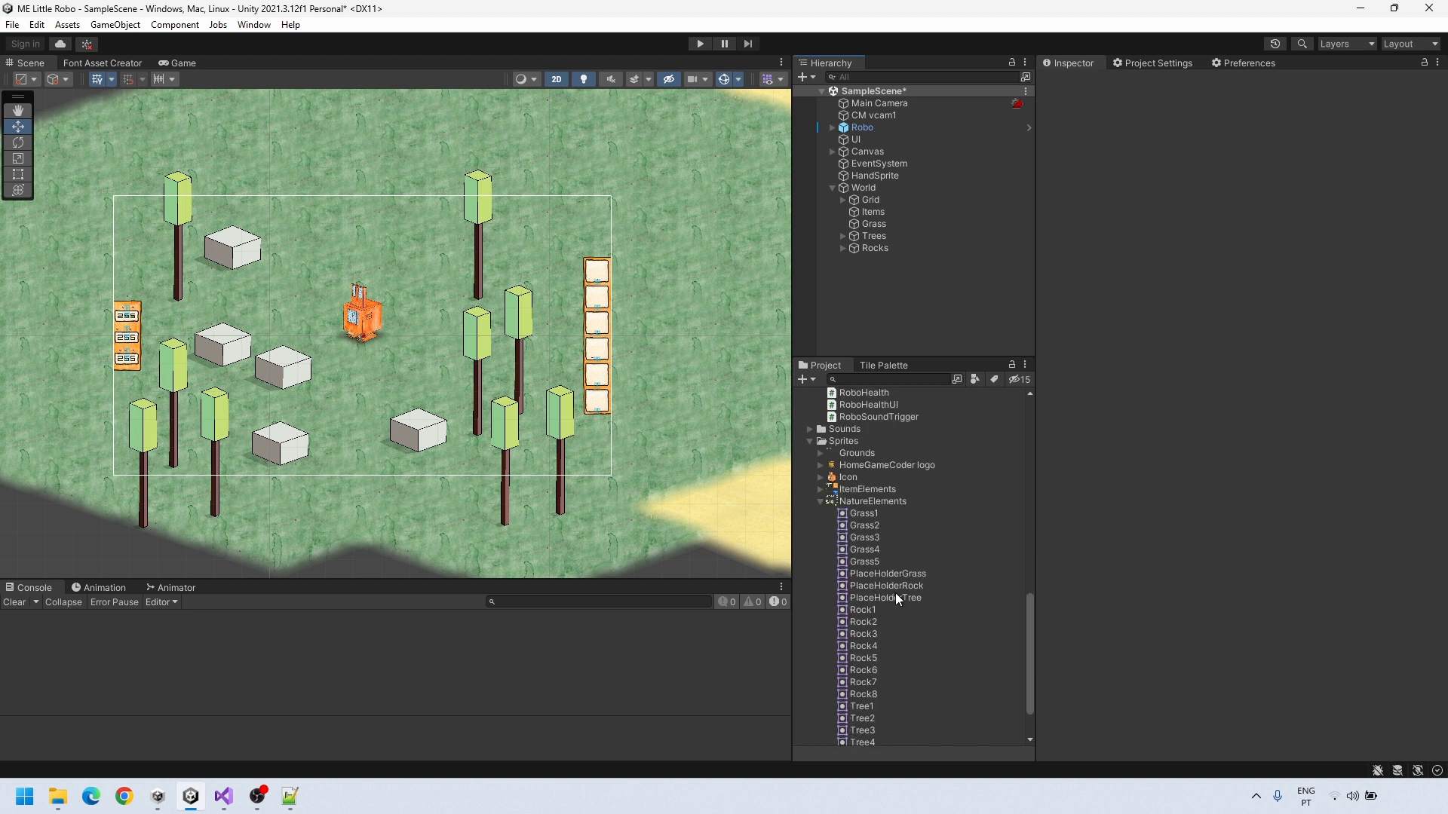
drag(892, 574, 884, 225)
scroll(260, 339, up, 10)
click(1424, 63)
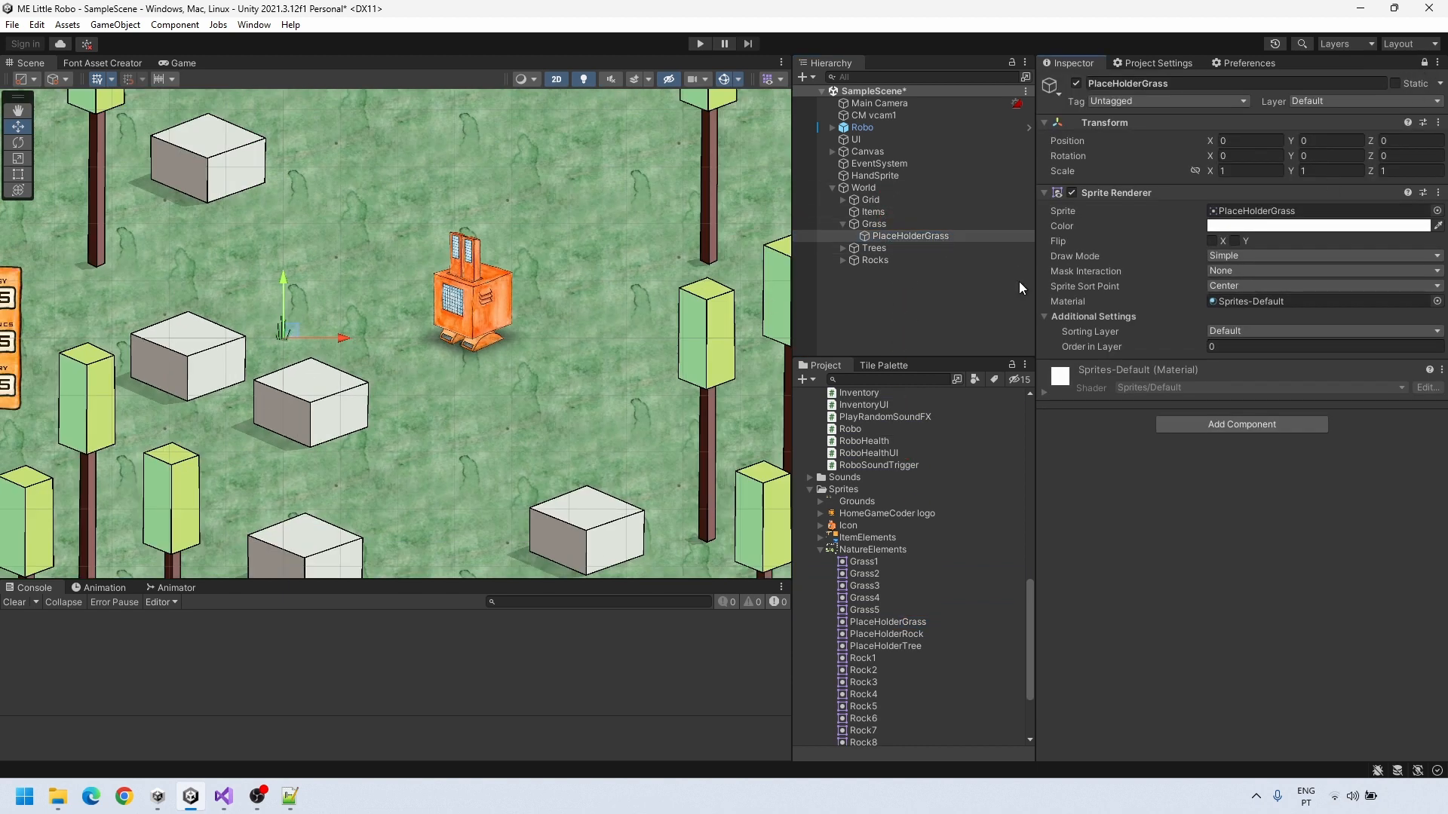
Attach AutoPrefabSpawner to PlaceHolderGrass and fill its Prefabs list with the prefabs Grass1 to Grass5
scroll(899, 438, up, 5)
drag(875, 586, 1237, 490)
scroll(922, 598, down, 4)
scroll(921, 598, up, 12)
click(865, 553)
shift+click(863, 506)
drag(863, 506, 1069, 402)
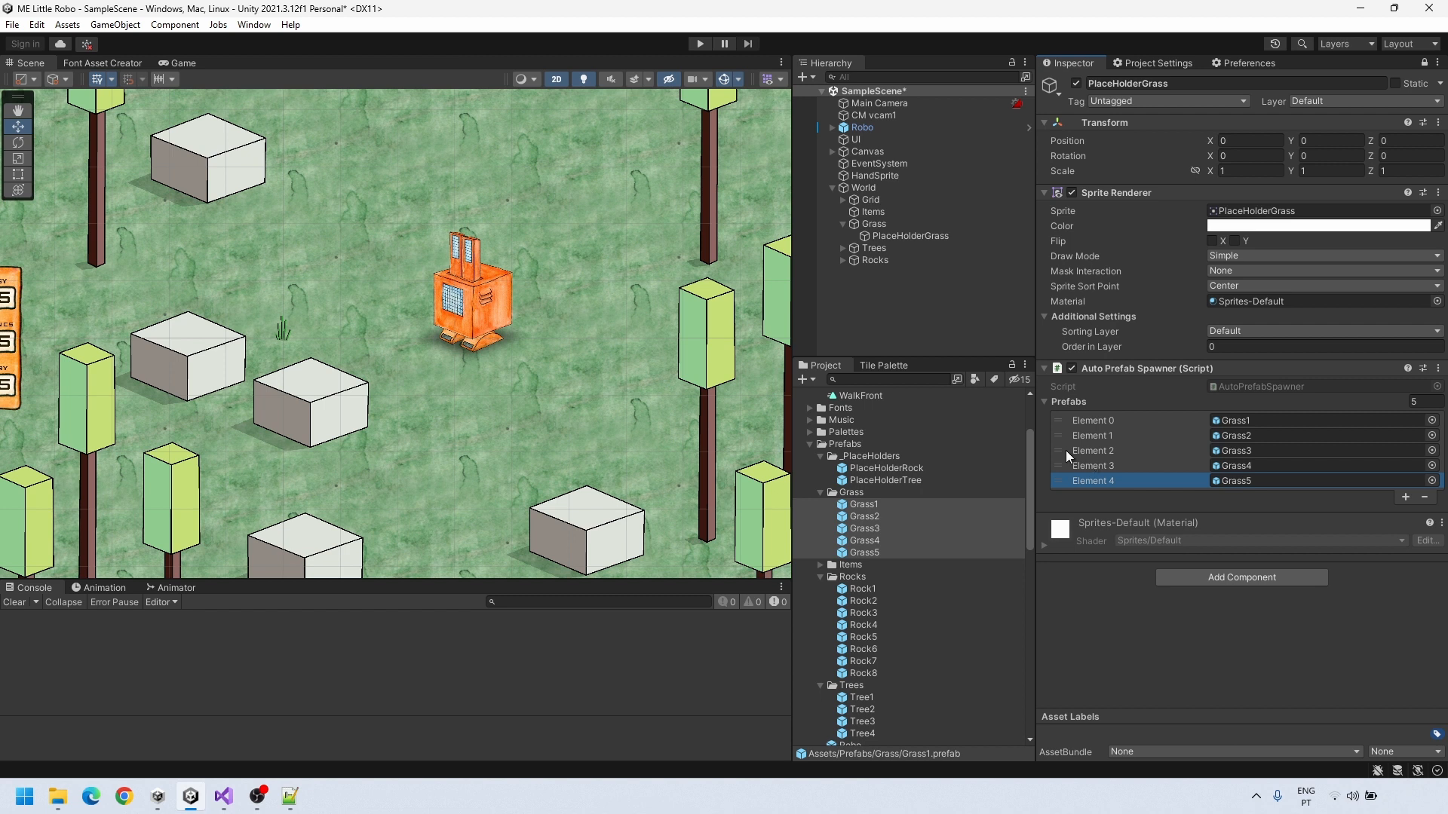
Unlock the Inspector and save PlaceHolderGrass as a prefab in the _PlaceHolders folder
click(1424, 63)
click(910, 237)
drag(910, 236, 869, 483)
Duplicate PlaceHolderGrass 21 times and scatter the copies around the robot, most of them in the patch below it
click(905, 236)
key(ctrl+d)
drag(289, 332, 446, 490)
key(ctrl+d)
key(ctrl+d)
key(ctrl+d)
key(ctrl+d)
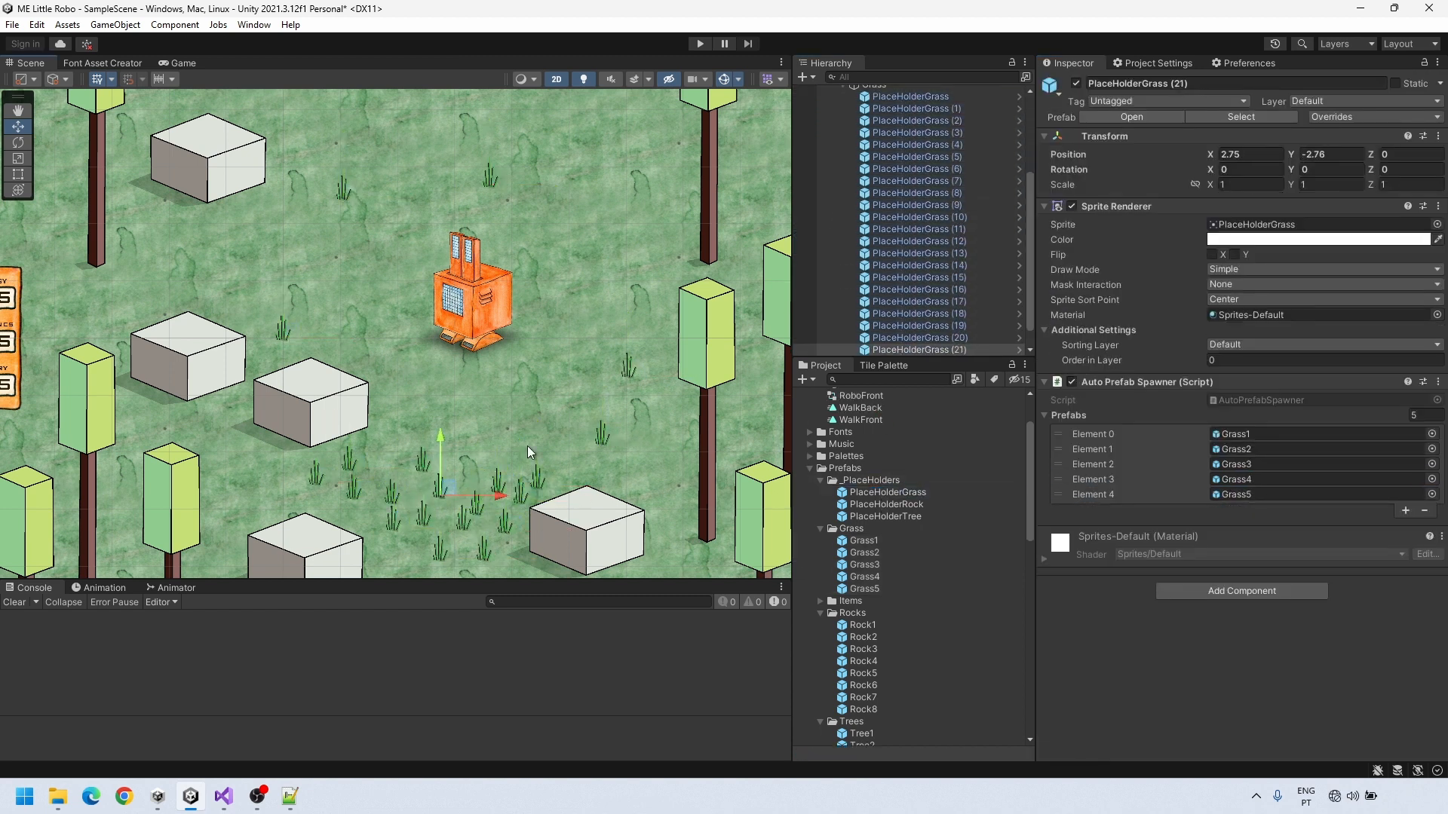
Run the game, walk the robot among the spawned trees, rocks and grass, and leave Play mode
key(ctrl+p)
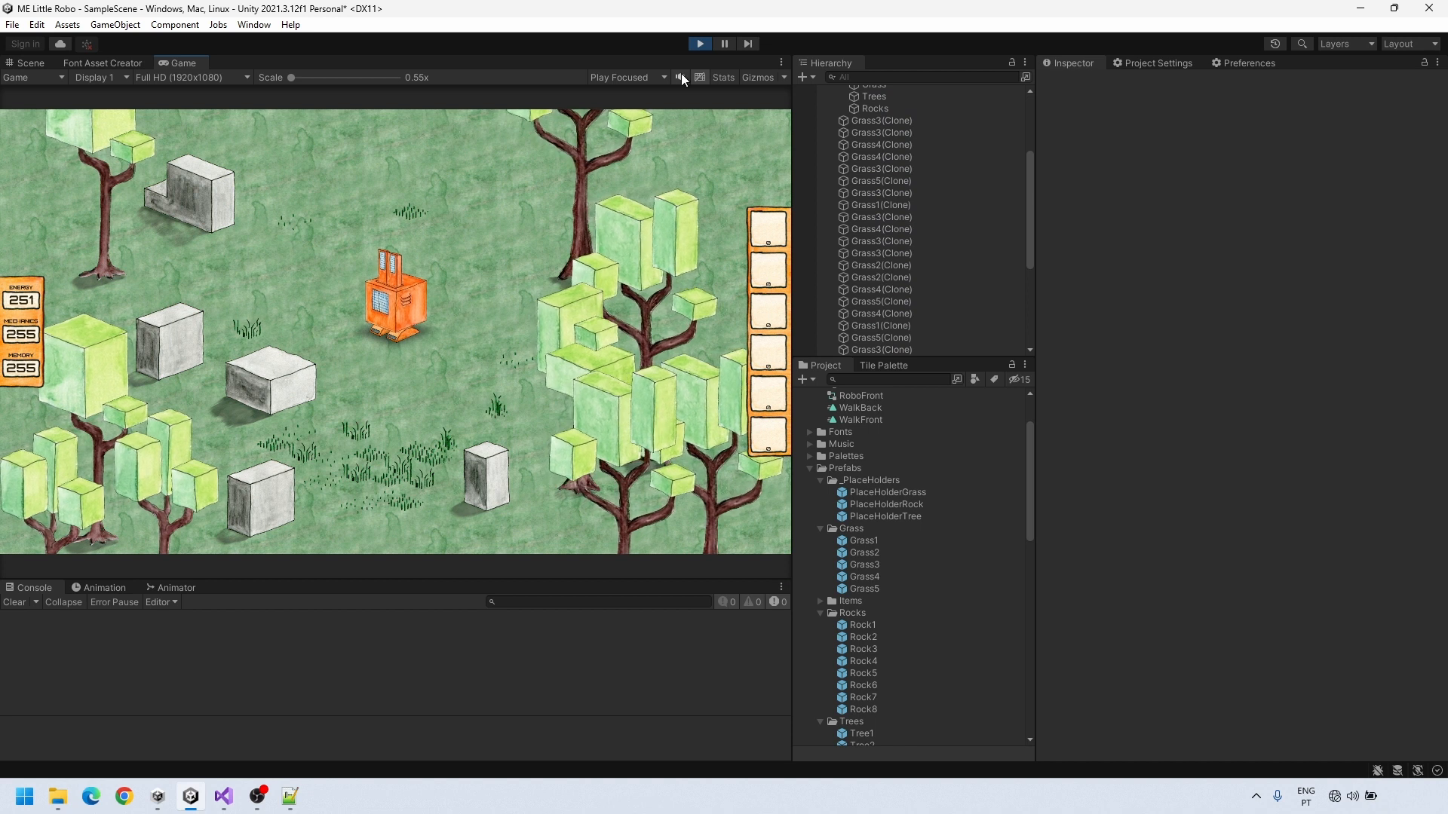
key(s)
key(a)
key(s)
key(d)
key(w)
key(a)
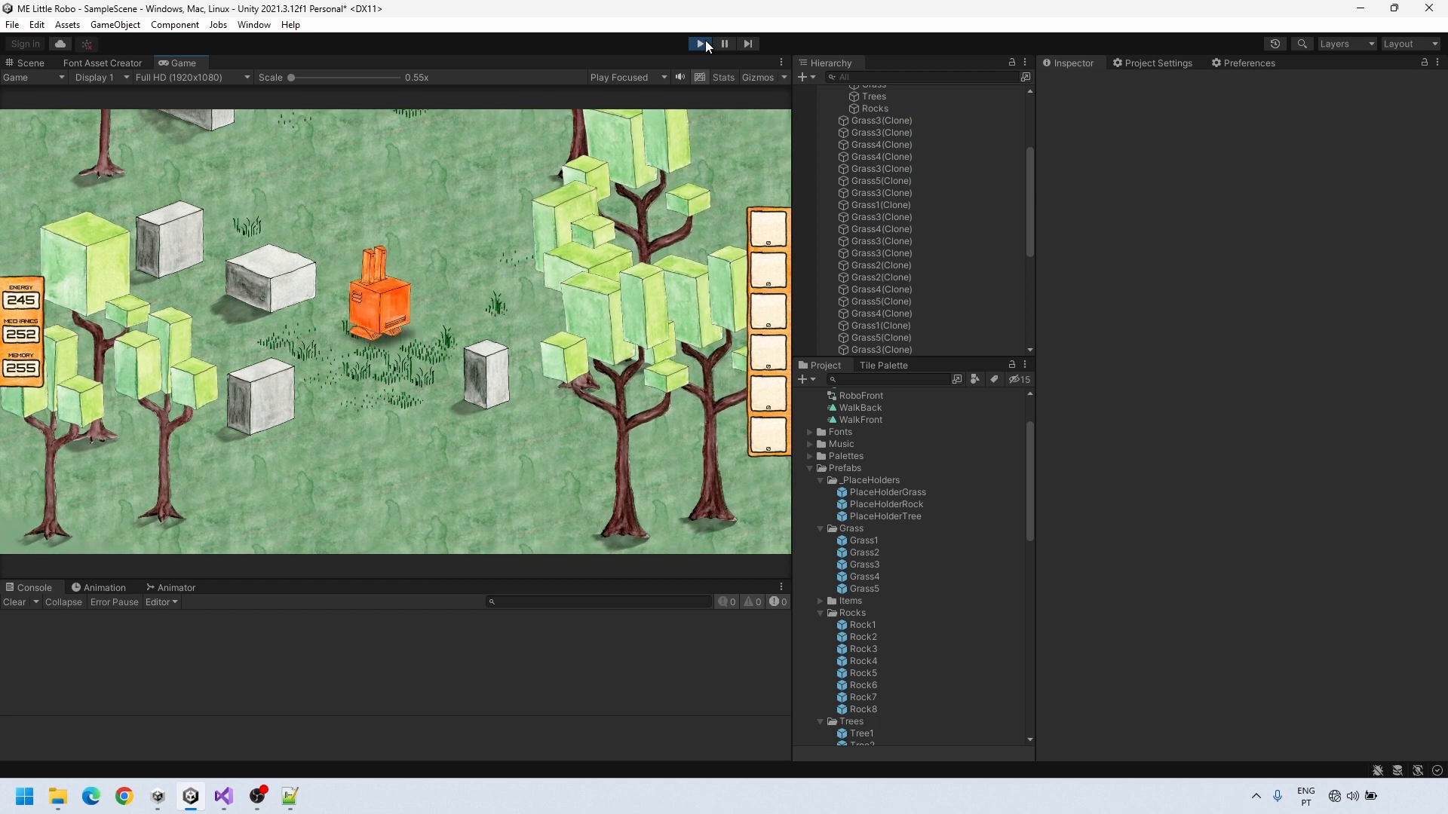
click(701, 43)
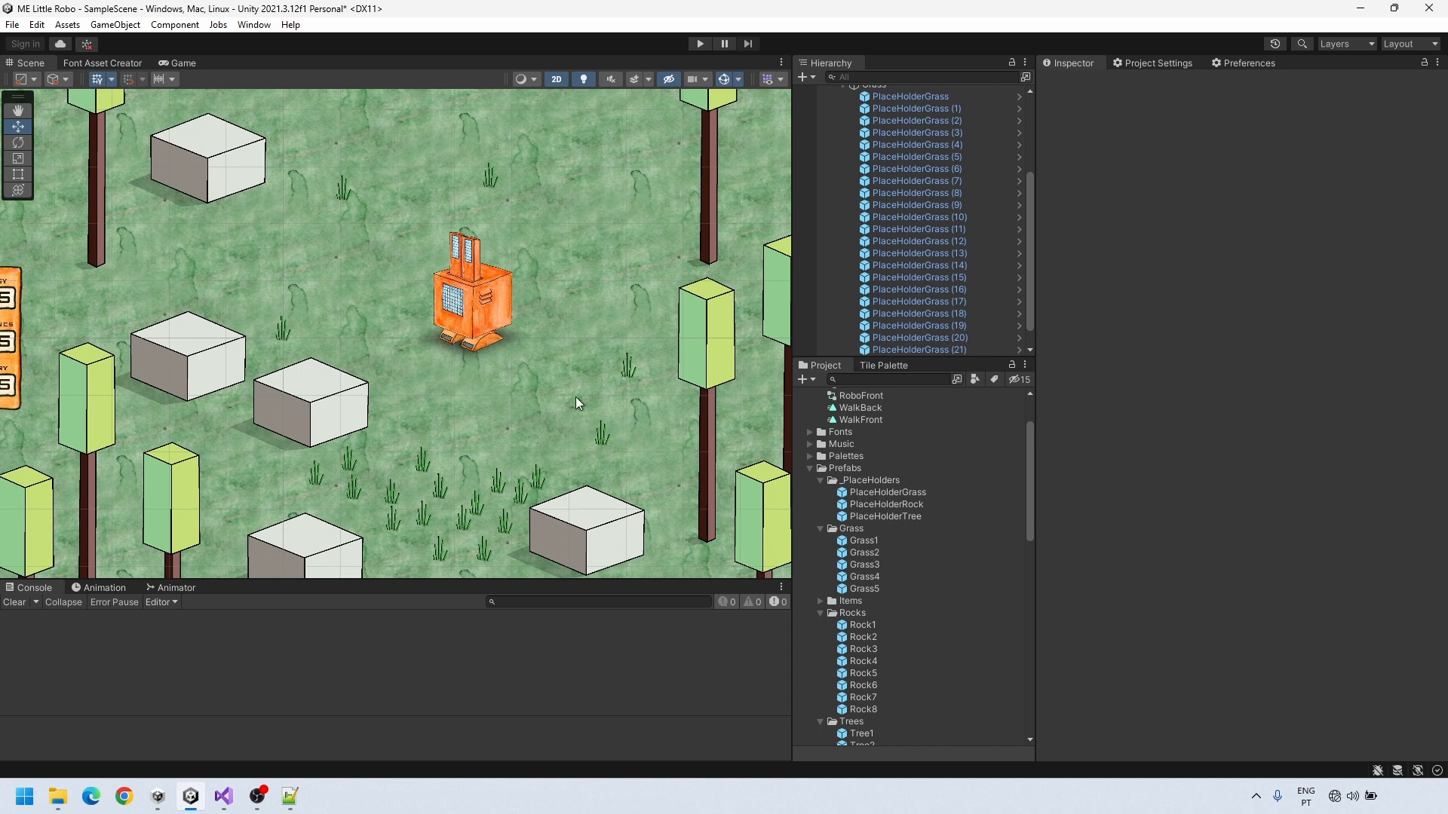
Collapse the Grass, Rocks and Trees prefab folders and expand Items to review the item prefabs
scroll(576, 397, down, 3)
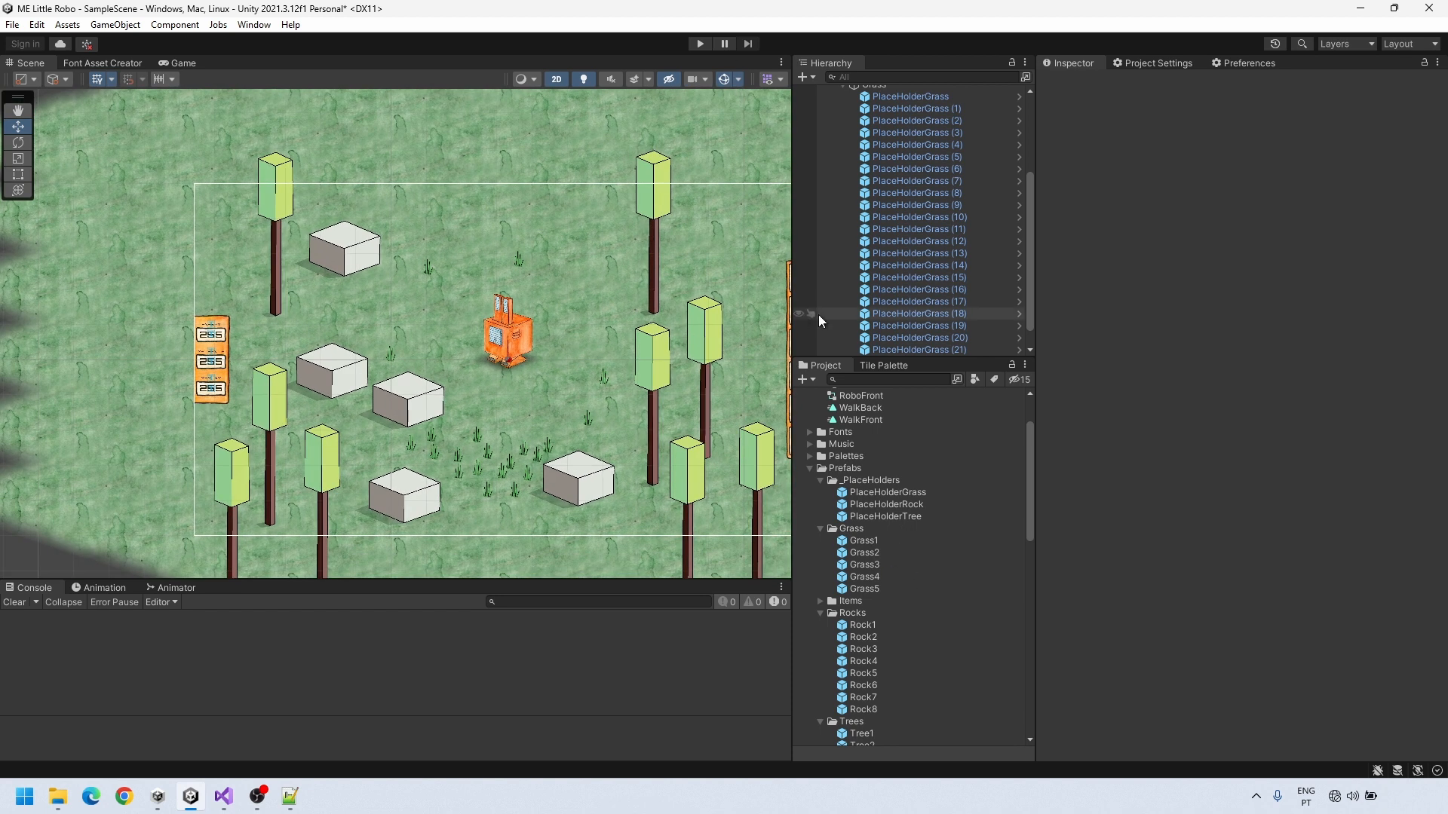
click(821, 528)
click(819, 552)
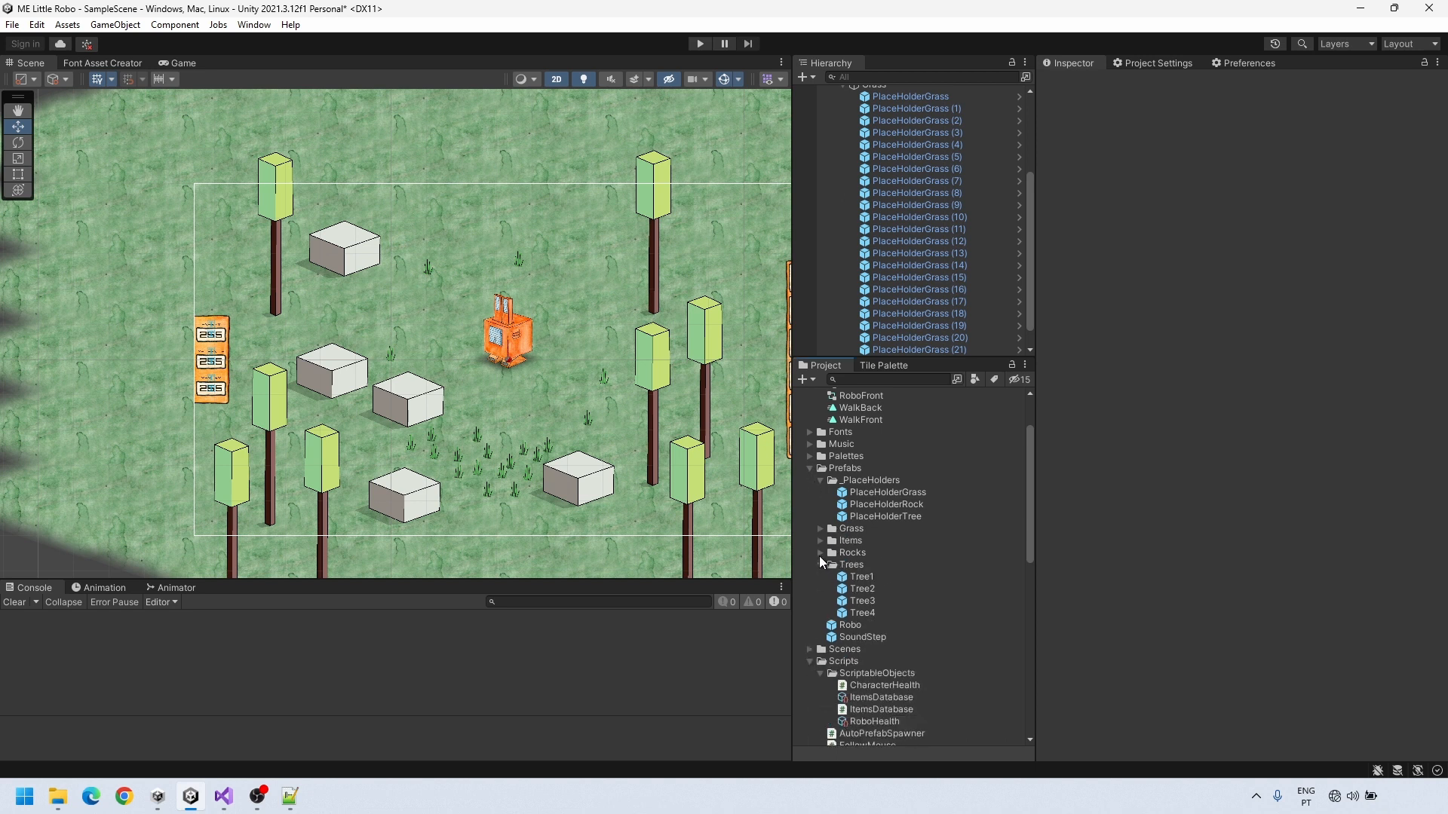
click(819, 566)
click(819, 541)
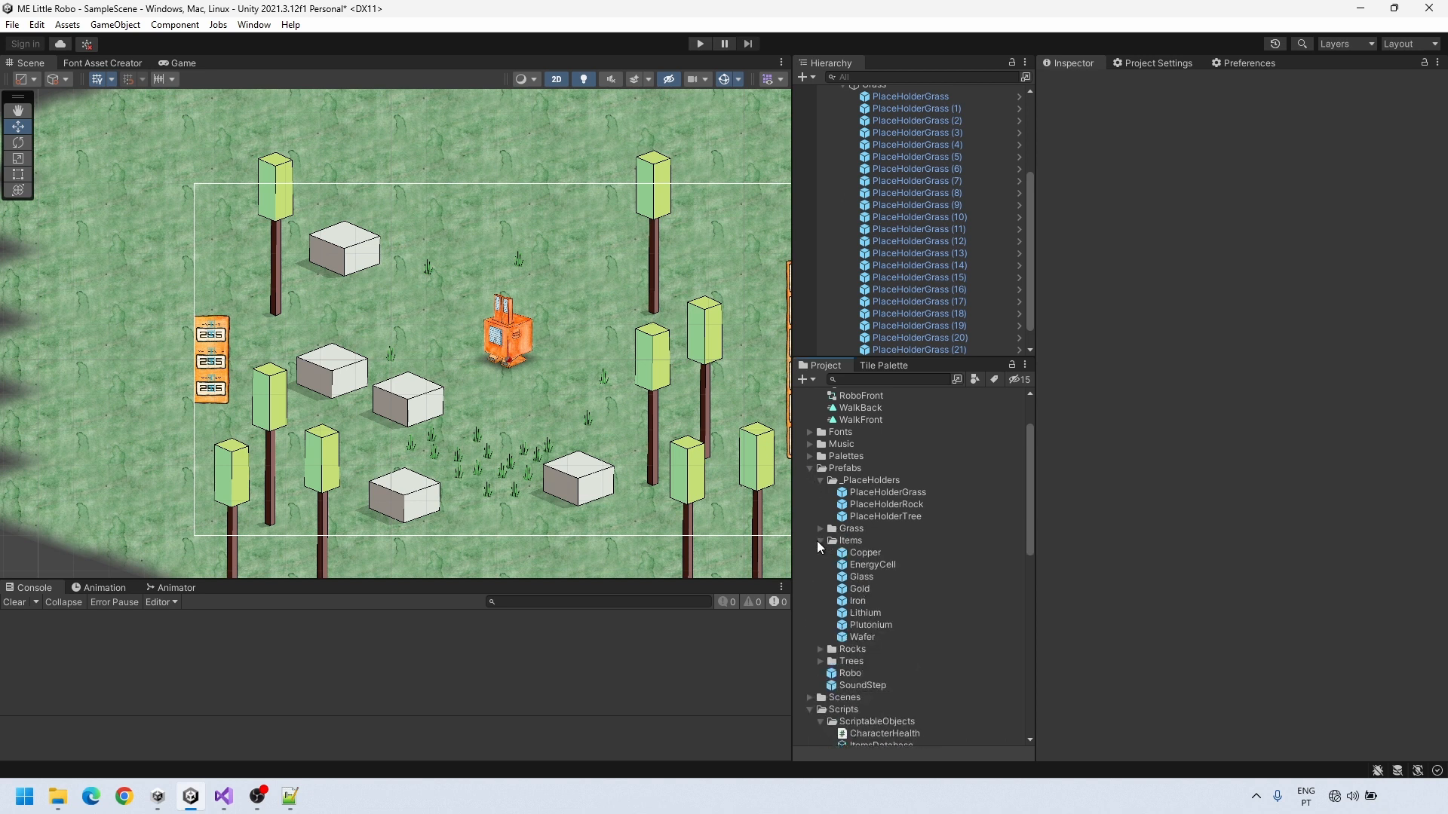
click(821, 480)
click(820, 479)
scroll(898, 503, down, 5)
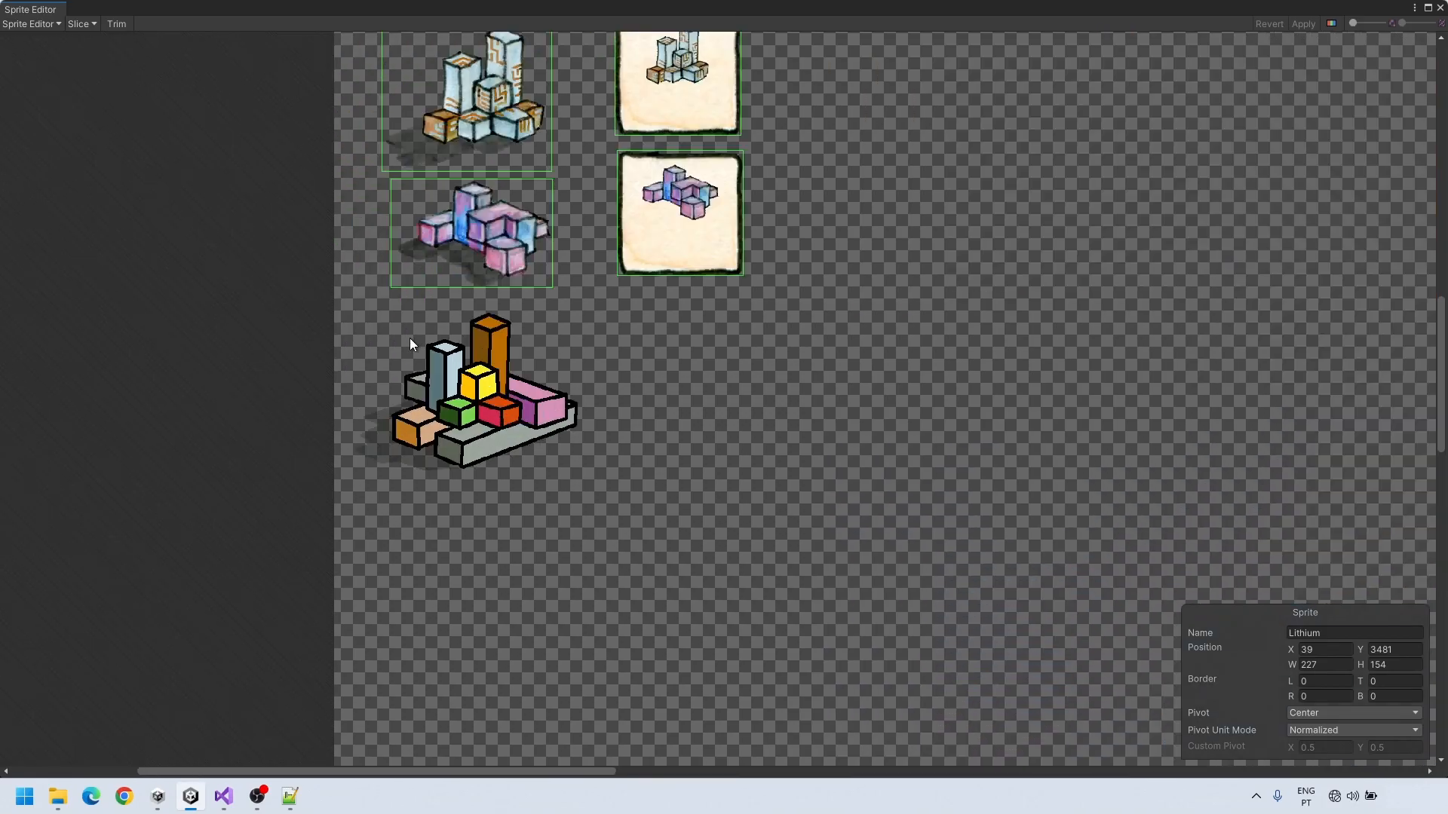
Outline the multicoloured block pile as a new sprite region named PlaceHolderItem, apply the change and close the Sprite Editor
scroll(586, 549, up, 3)
click(632, 300)
drag(632, 288, 632, 281)
click(1357, 634)
text(P)
drag(538, 427, 570, 486)
click(1303, 23)
click(1439, 7)
Add the PlaceHolderItem sprite to the scene as a child of the Items object under World
scroll(966, 543, down, 3)
scroll(905, 242, up, 6)
click(843, 224)
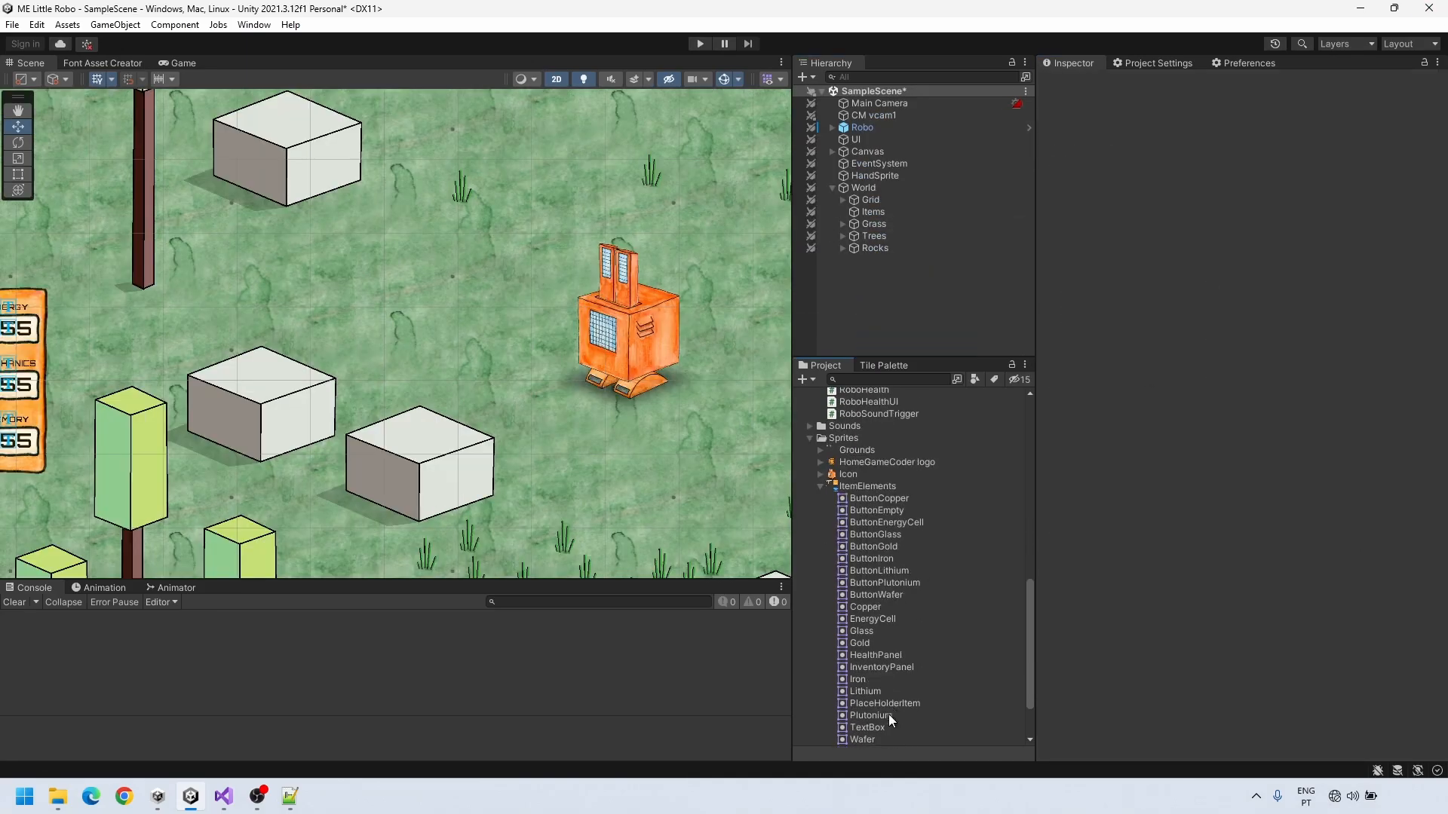
drag(889, 713, 873, 213)
Create a C# script named AutoItemRespawner in the Scripts folder and attach it to the PlaceHolderItem object
scroll(917, 503, up, 5)
right_click(846, 432)
mouse_move(981, 29)
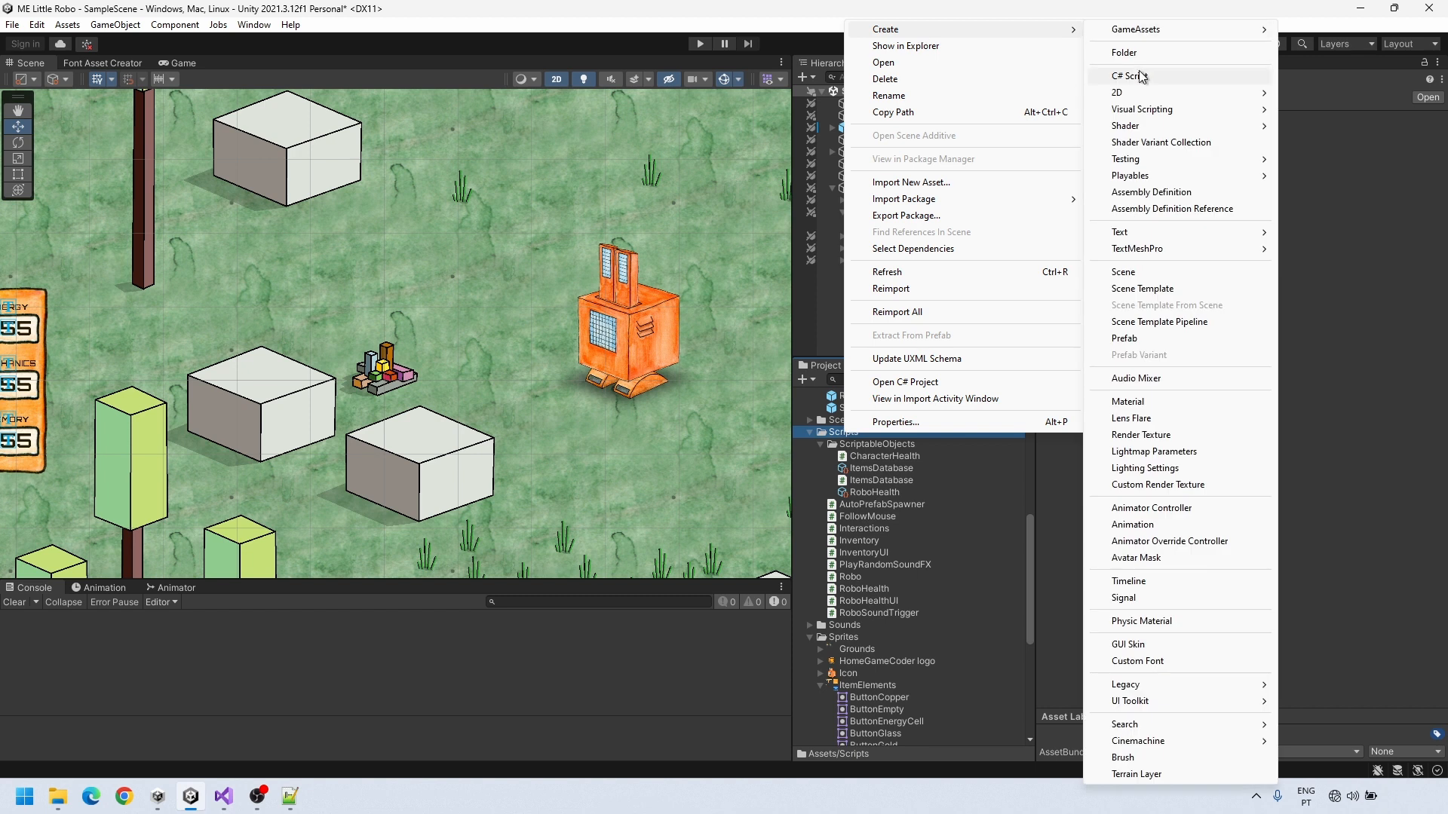
click(1139, 76)
text(AutoItemRespawner)
key(Return)
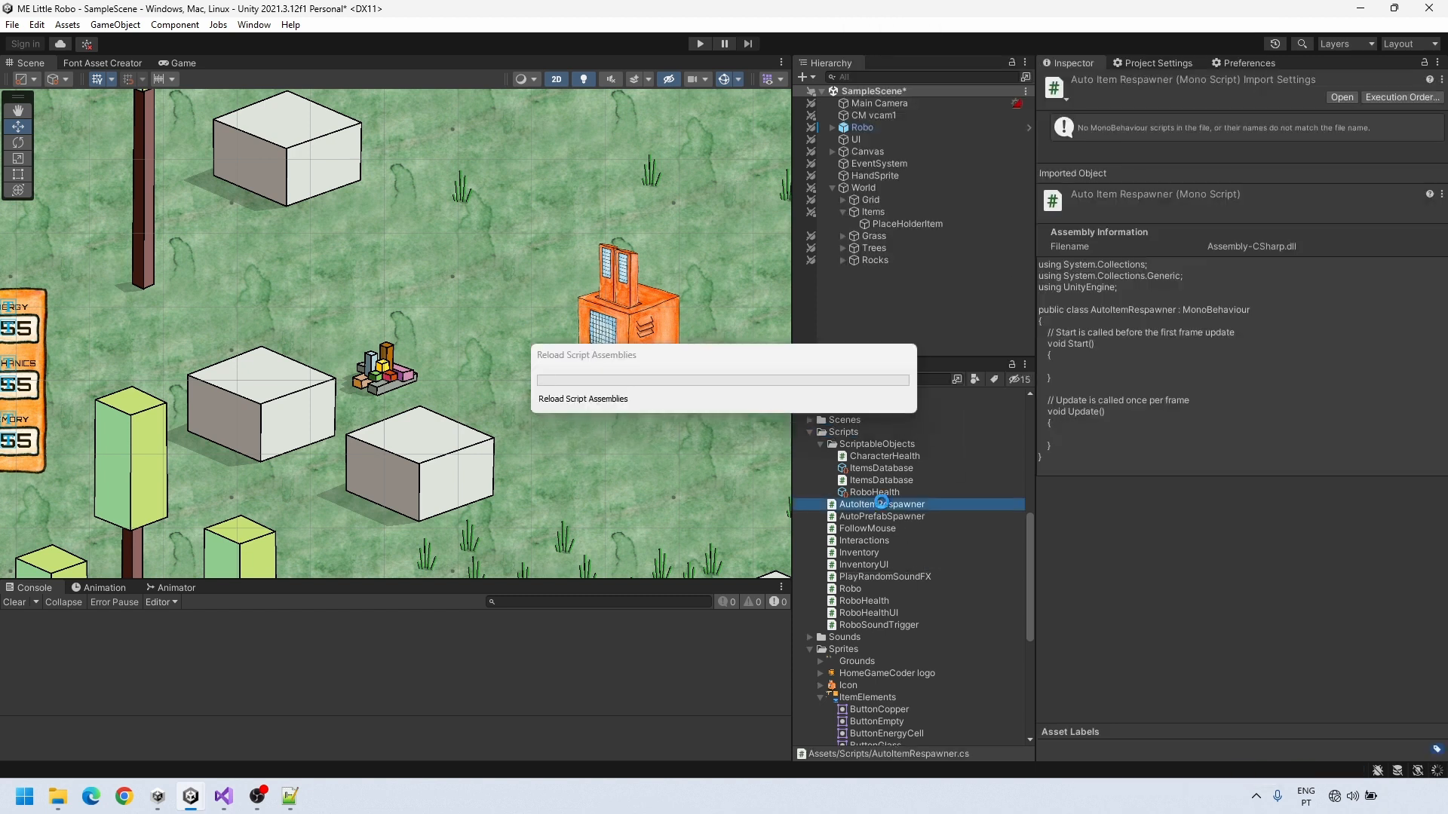
drag(881, 501, 928, 224)
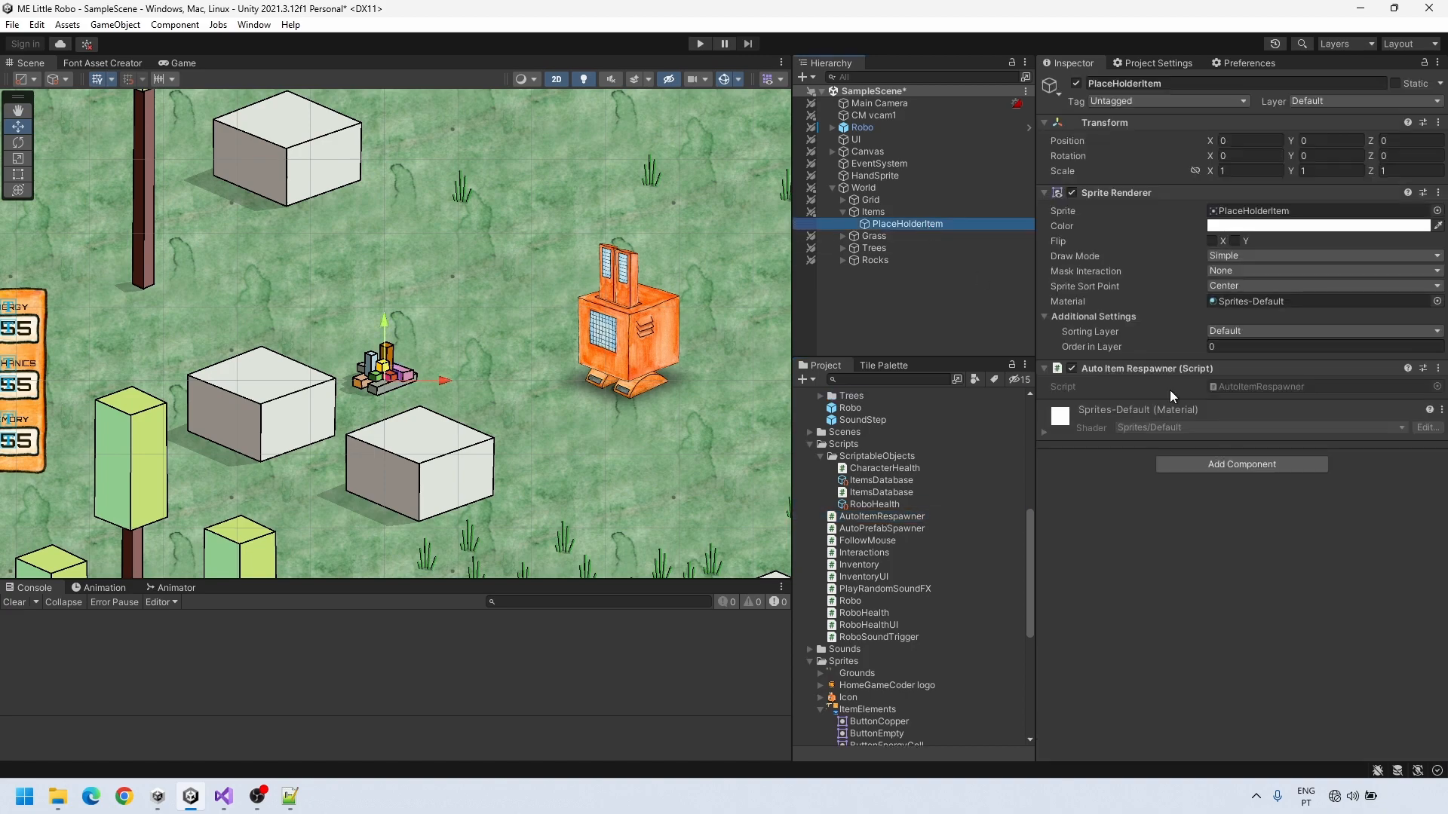
Replace the default body of AutoItemRespawner with the prefabs field and Start method copied from AutoPrefabSpawner
double_click(1170, 391)
click(180, 61)
drag(190, 254, 272, 438)
key(ctrl+c)
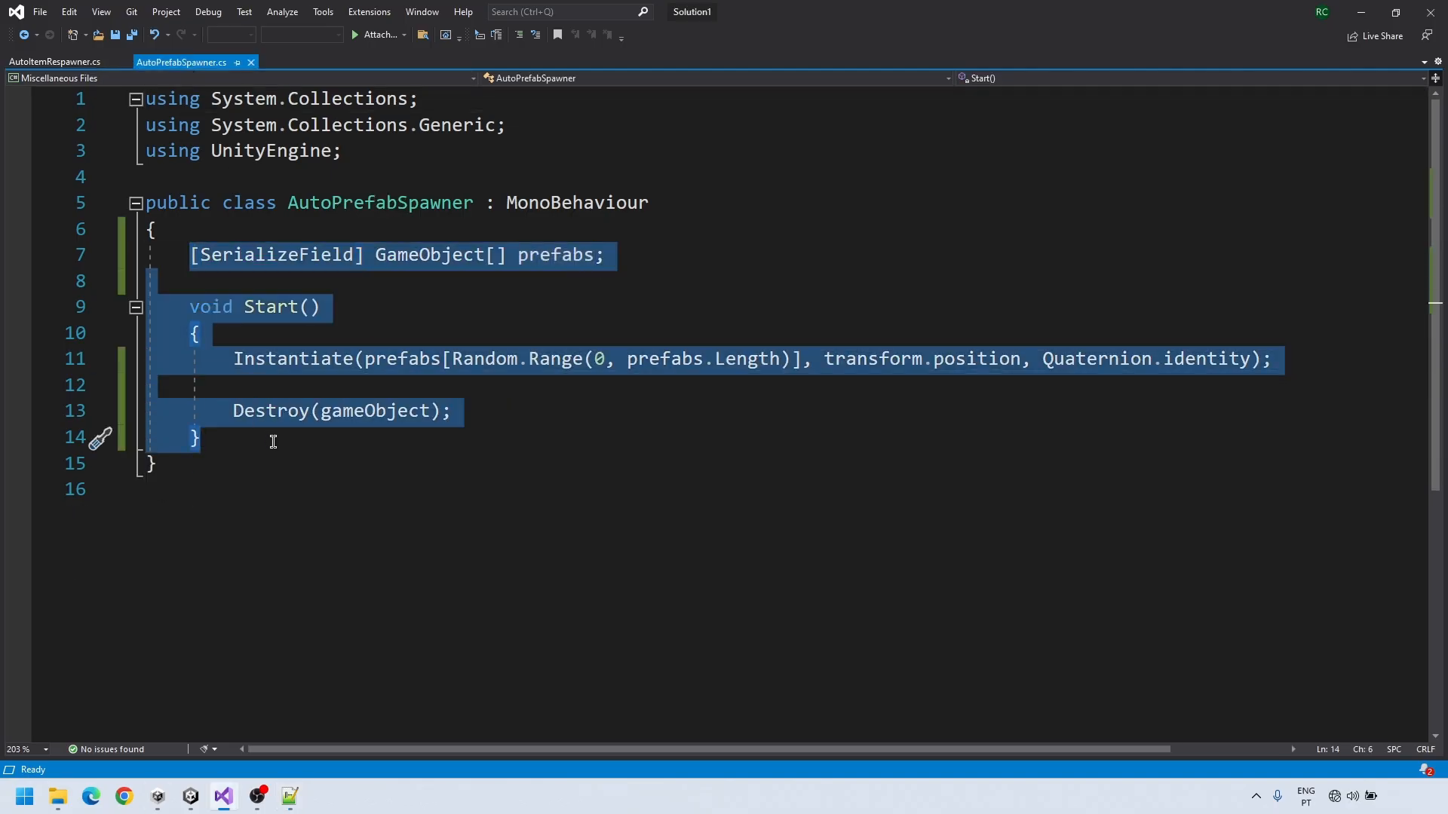
click(53, 63)
drag(189, 255, 339, 513)
key(ctrl+v)
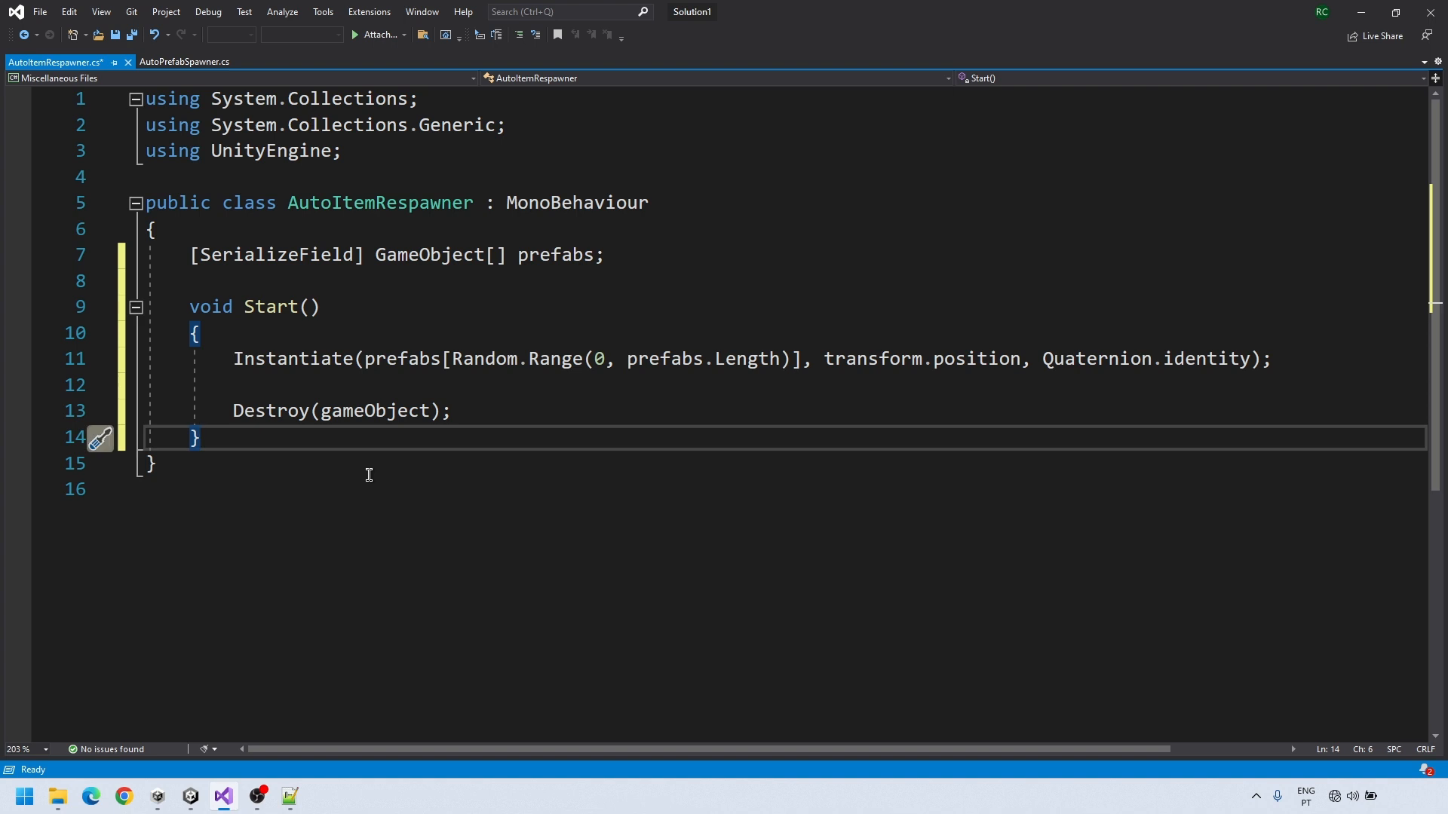
Remove Destroy(gameObject) from Start and insert GetComponent<SpriteRenderer>().enabled = false; as the method's first statement
drag(451, 411, 227, 407)
key(BackSpace)
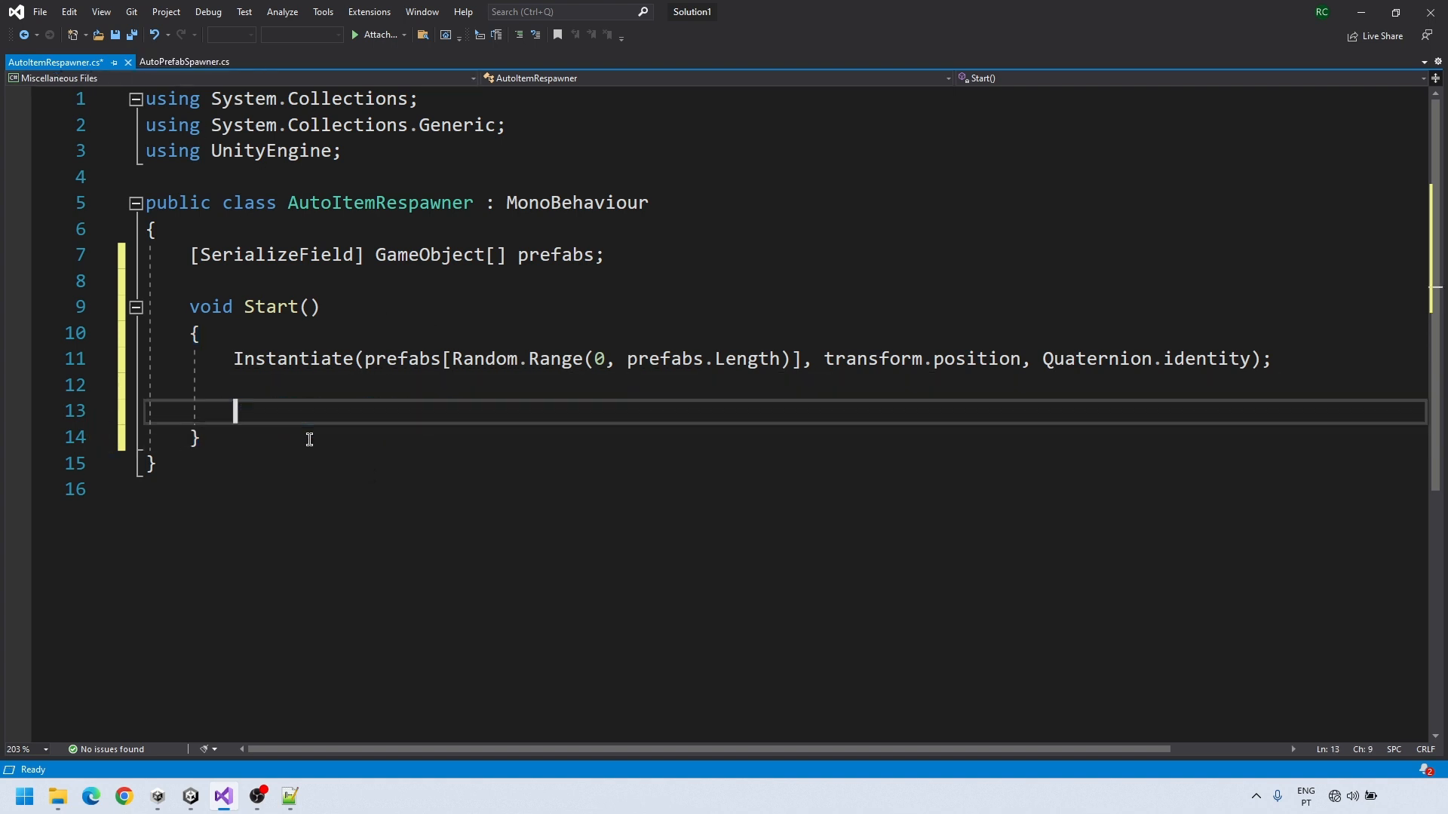
key(ctrl+space)
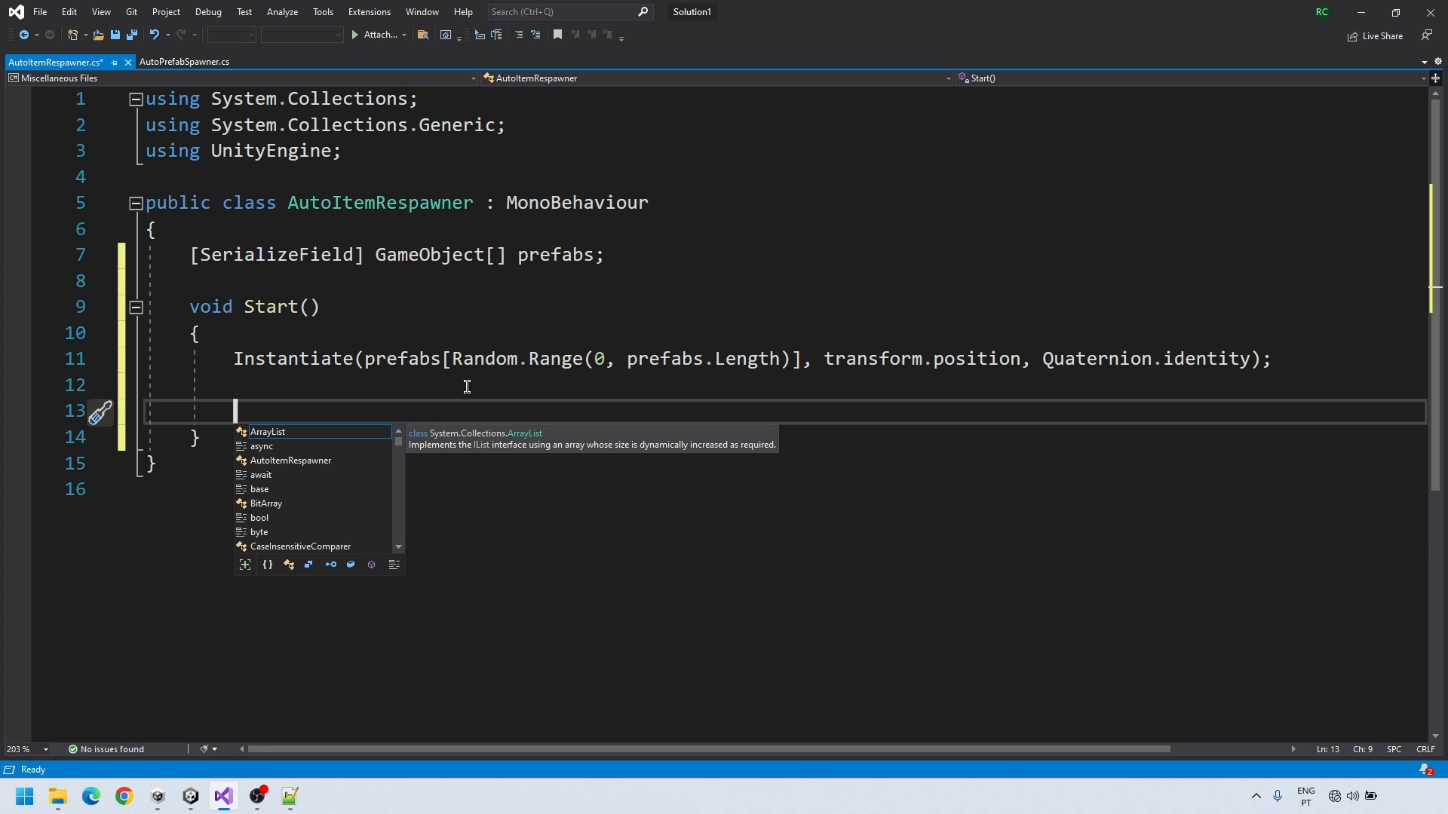
click(321, 334)
key(Return)
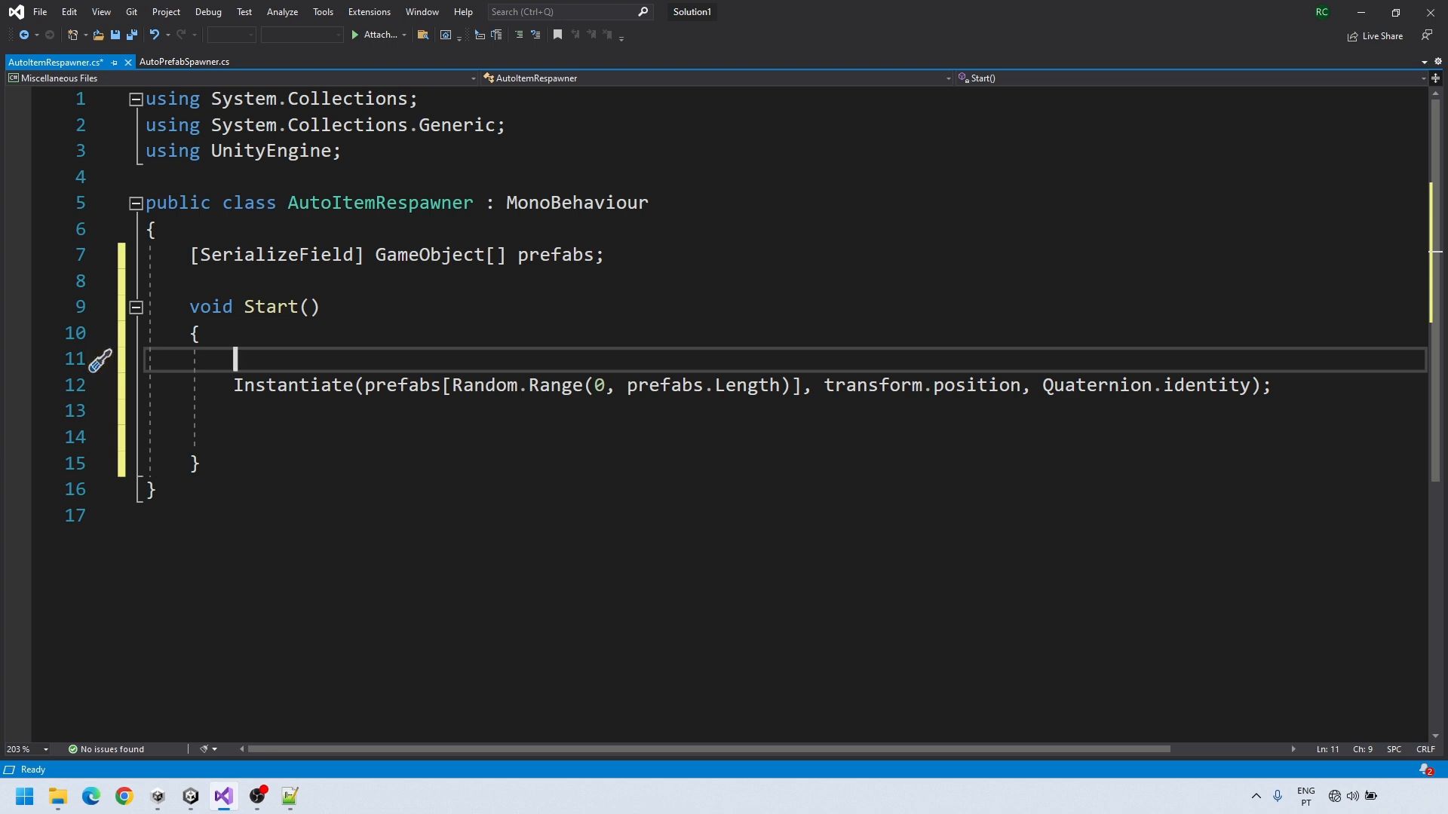
text(GetCompo)
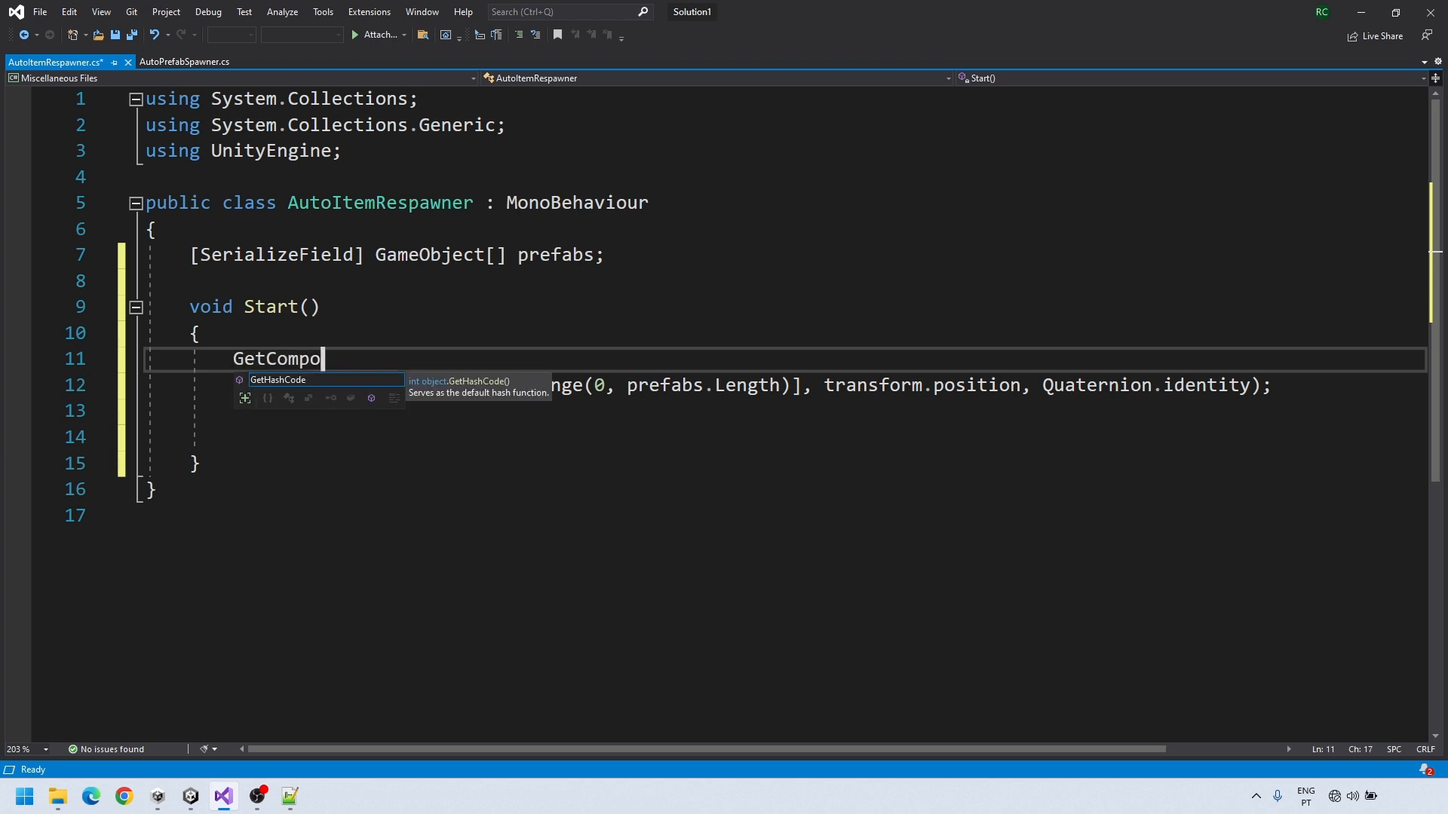
text(nent<SpriteRende)
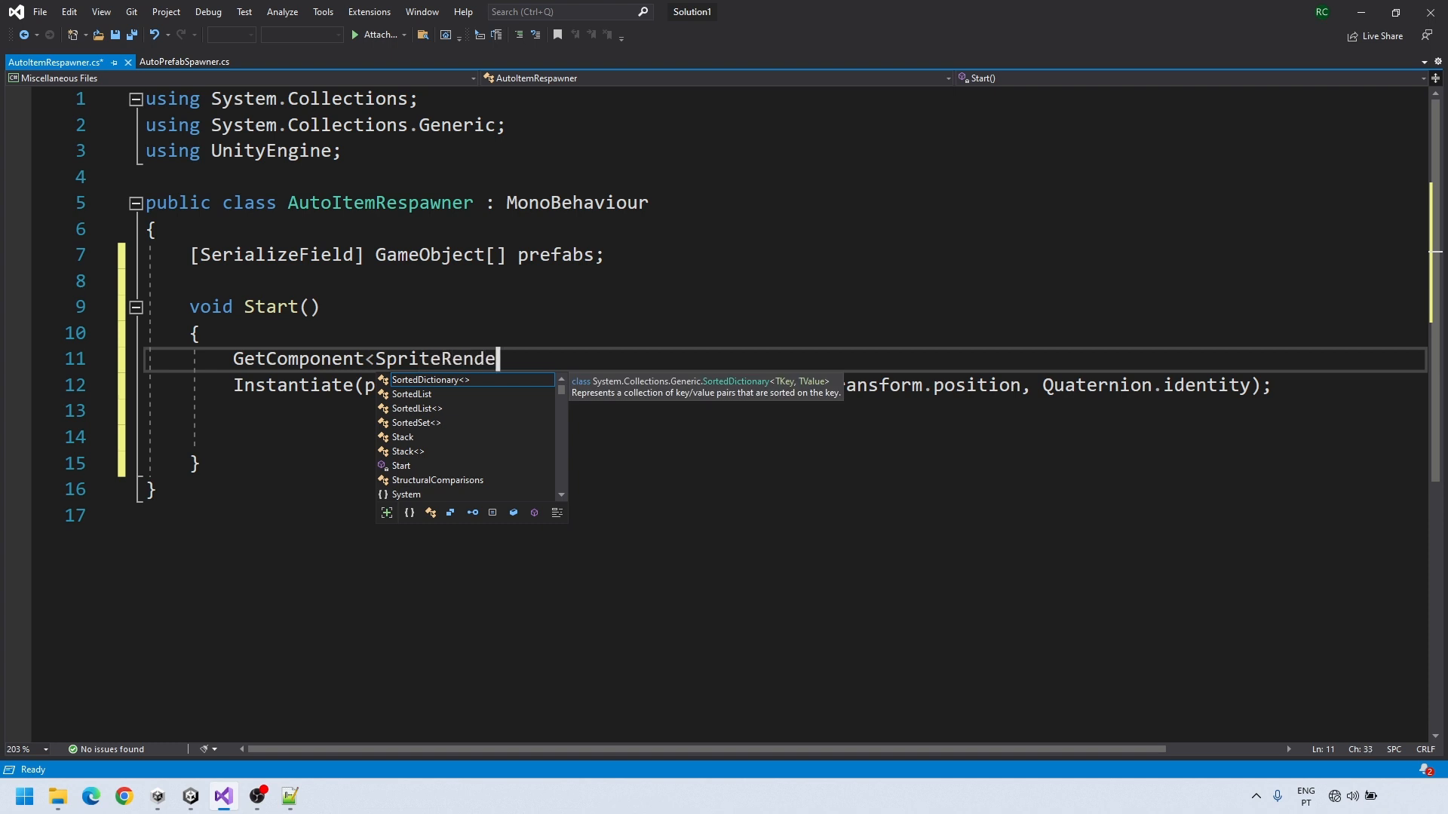
text(rer>().enabled = false;)
key(Return)
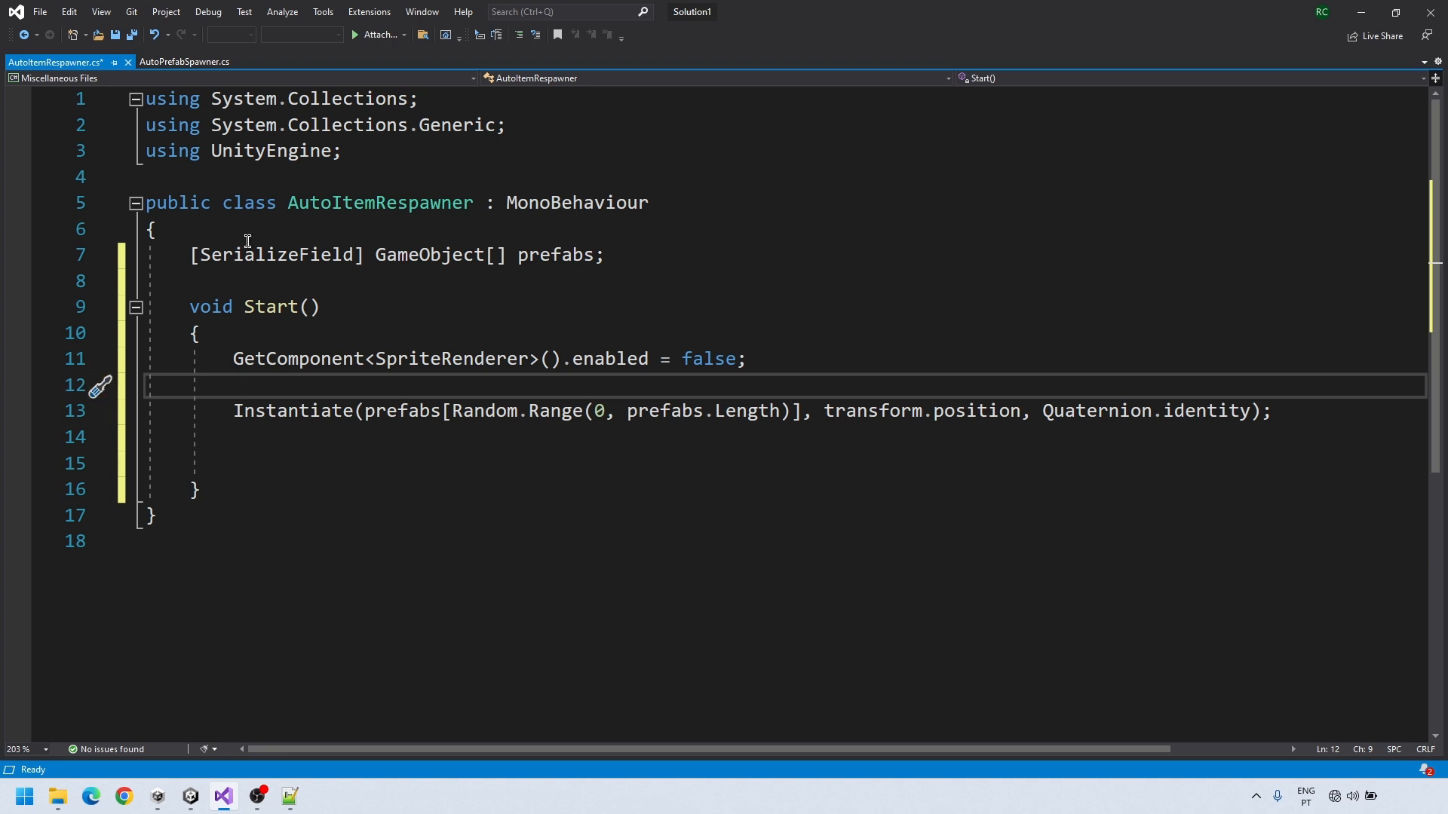
Declare two serialized float fields below the prefabs array: minDelay = 50 and maxDelay = 200
click(629, 248)
key(Return)
key(Return)
drag(191, 258, 375, 255)
key(ctrl+c)
click(355, 293)
click(373, 307)
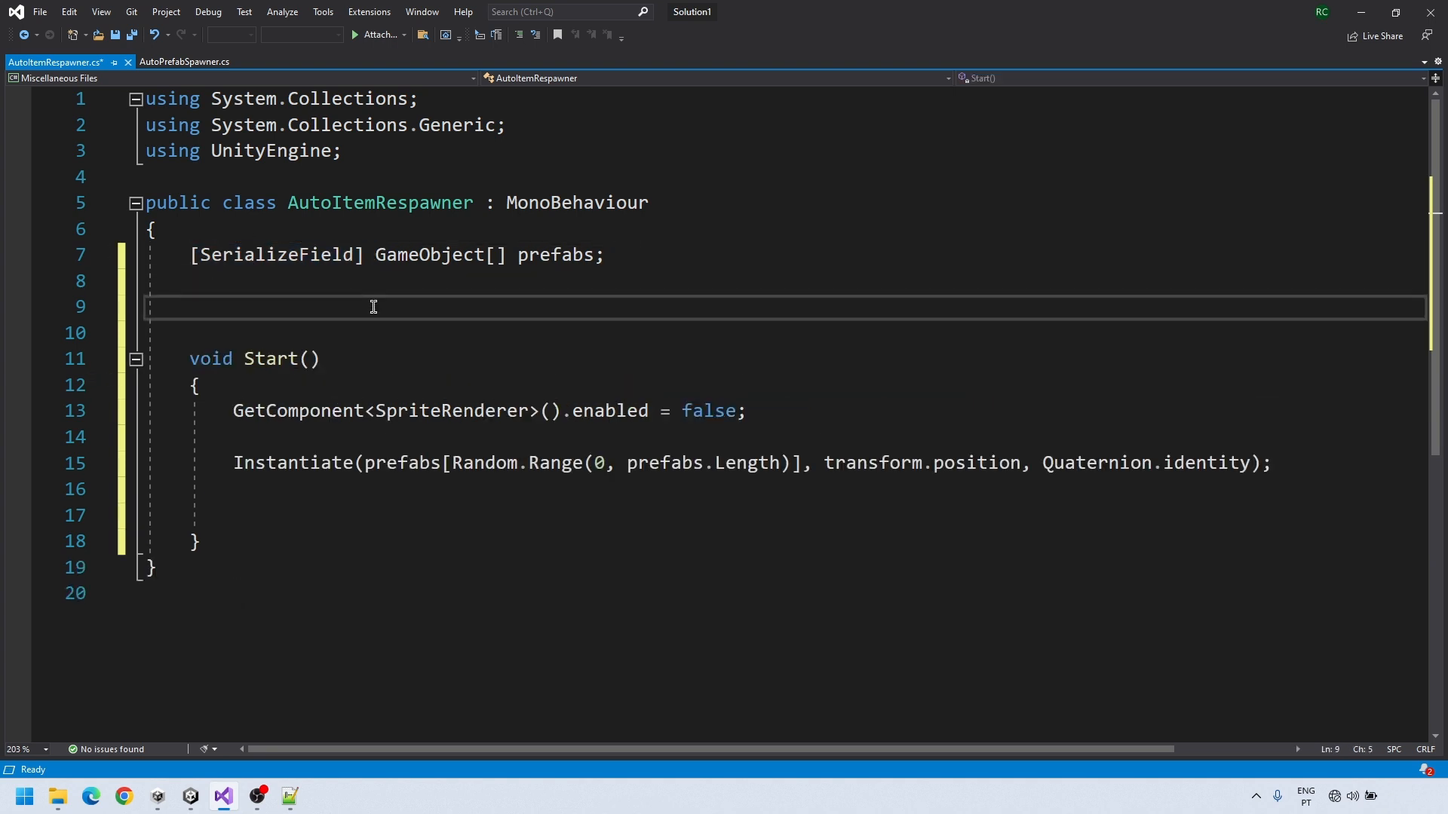
key(ctrl+v)
text(float minDelay = 5)
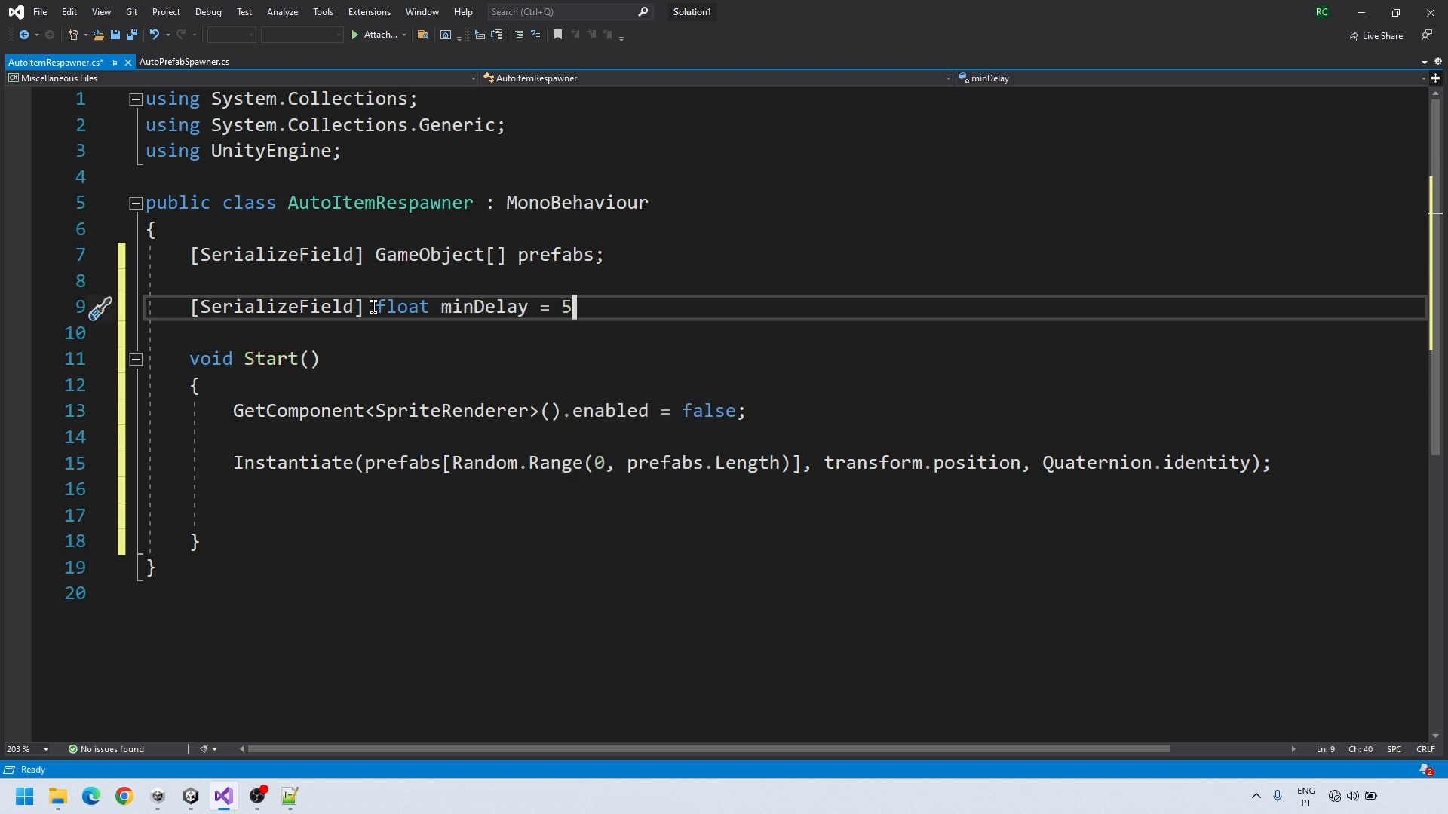
text(0;)
key(Return)
key(ctrl+v)
text(float max)
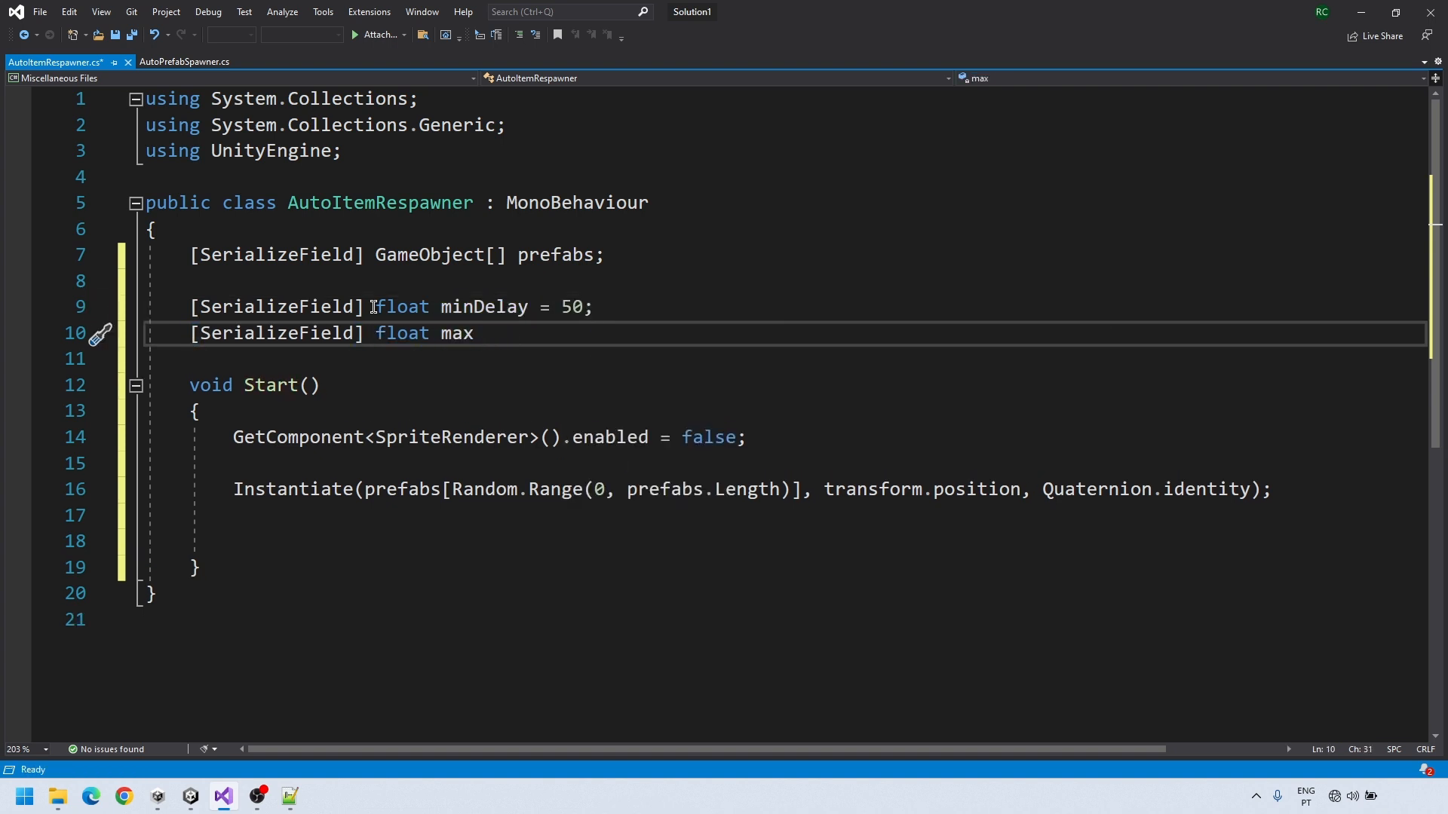
text(Delay = 200;)
key(Return)
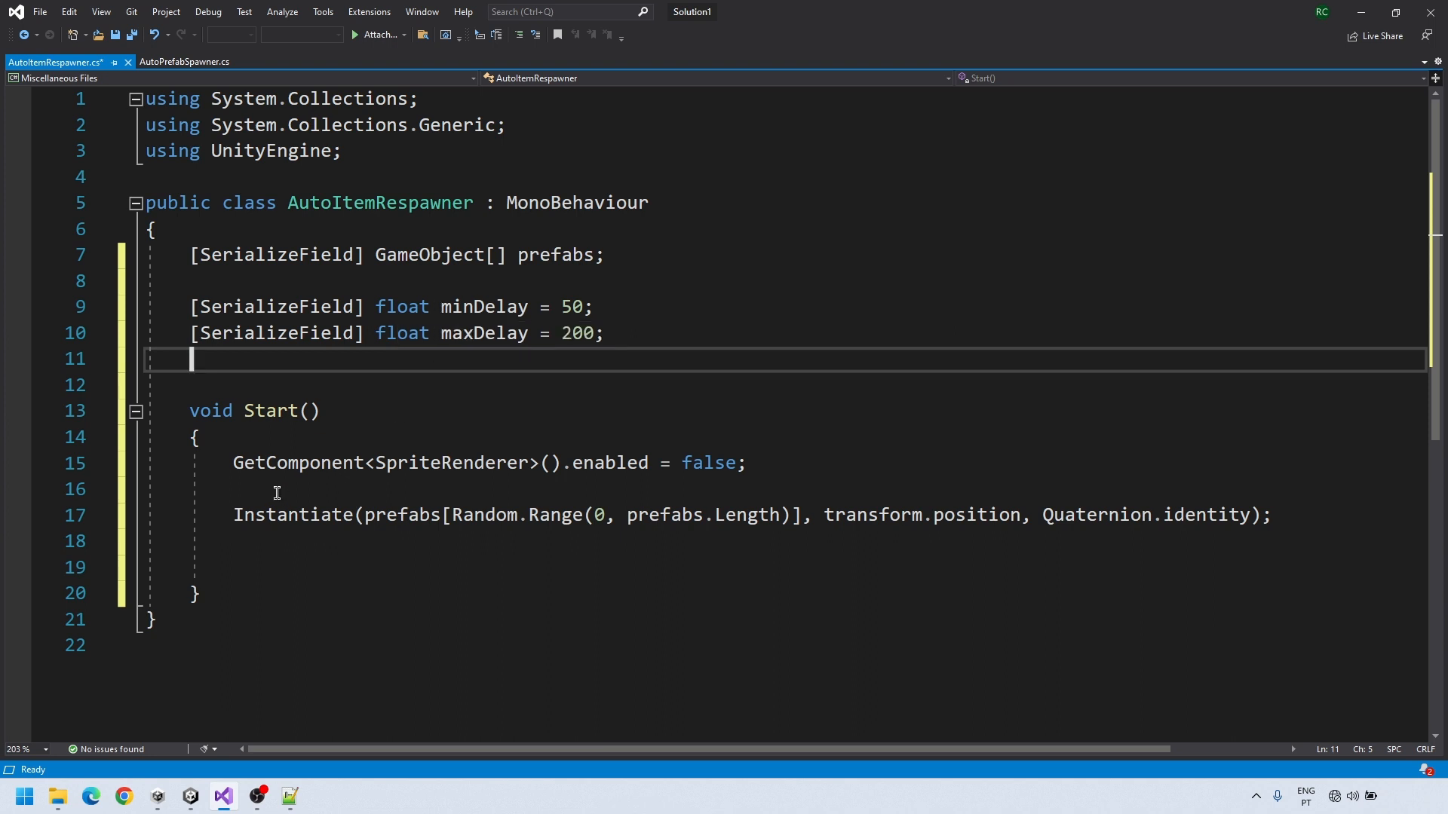
alt+drag(443, 306, 605, 332)
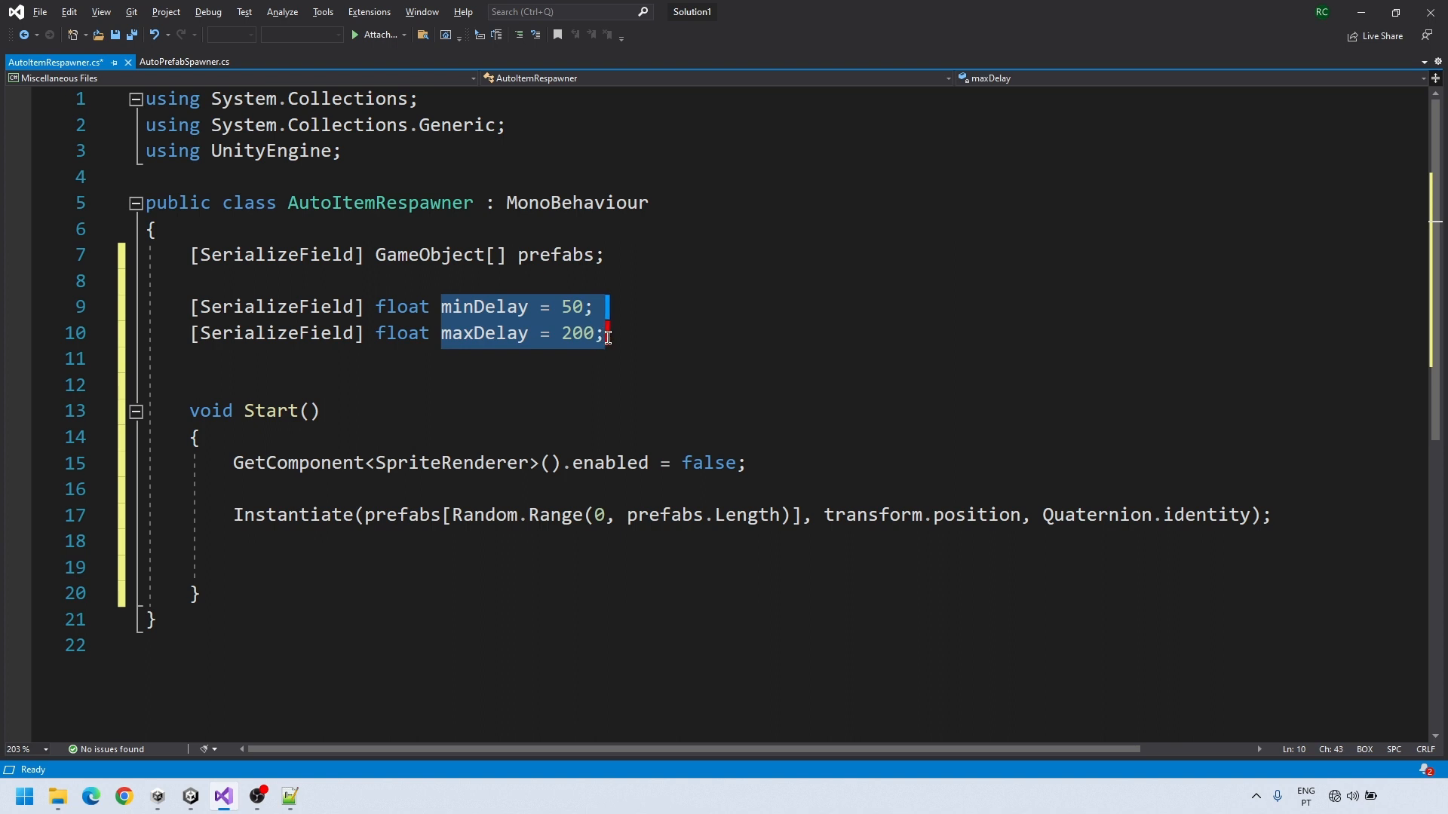
Declare a bool field hasFreeSpace = true below the delay fields, followed by blank lines before Start
click(584, 395)
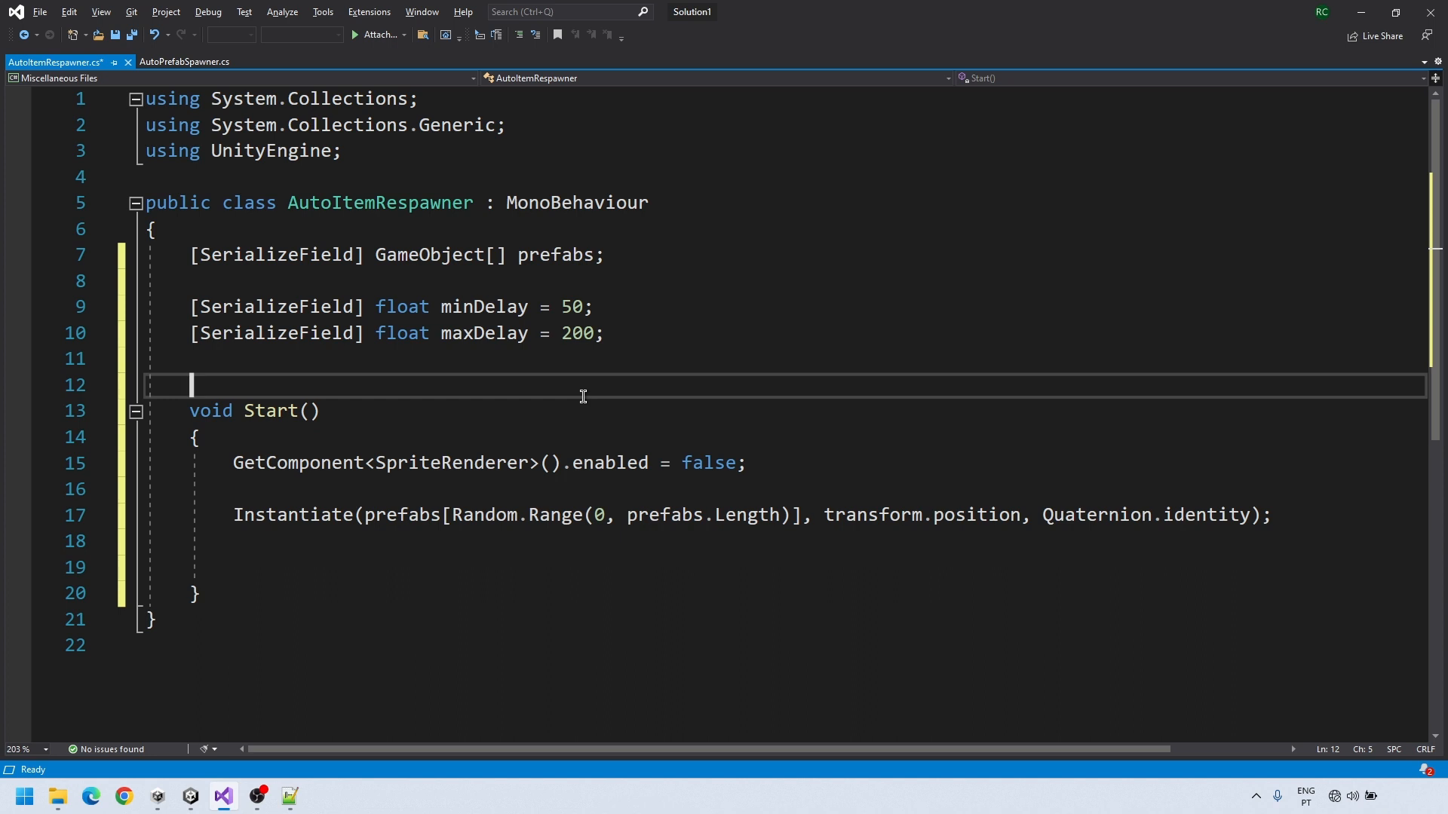
text(bool hasFreeSpace = true;)
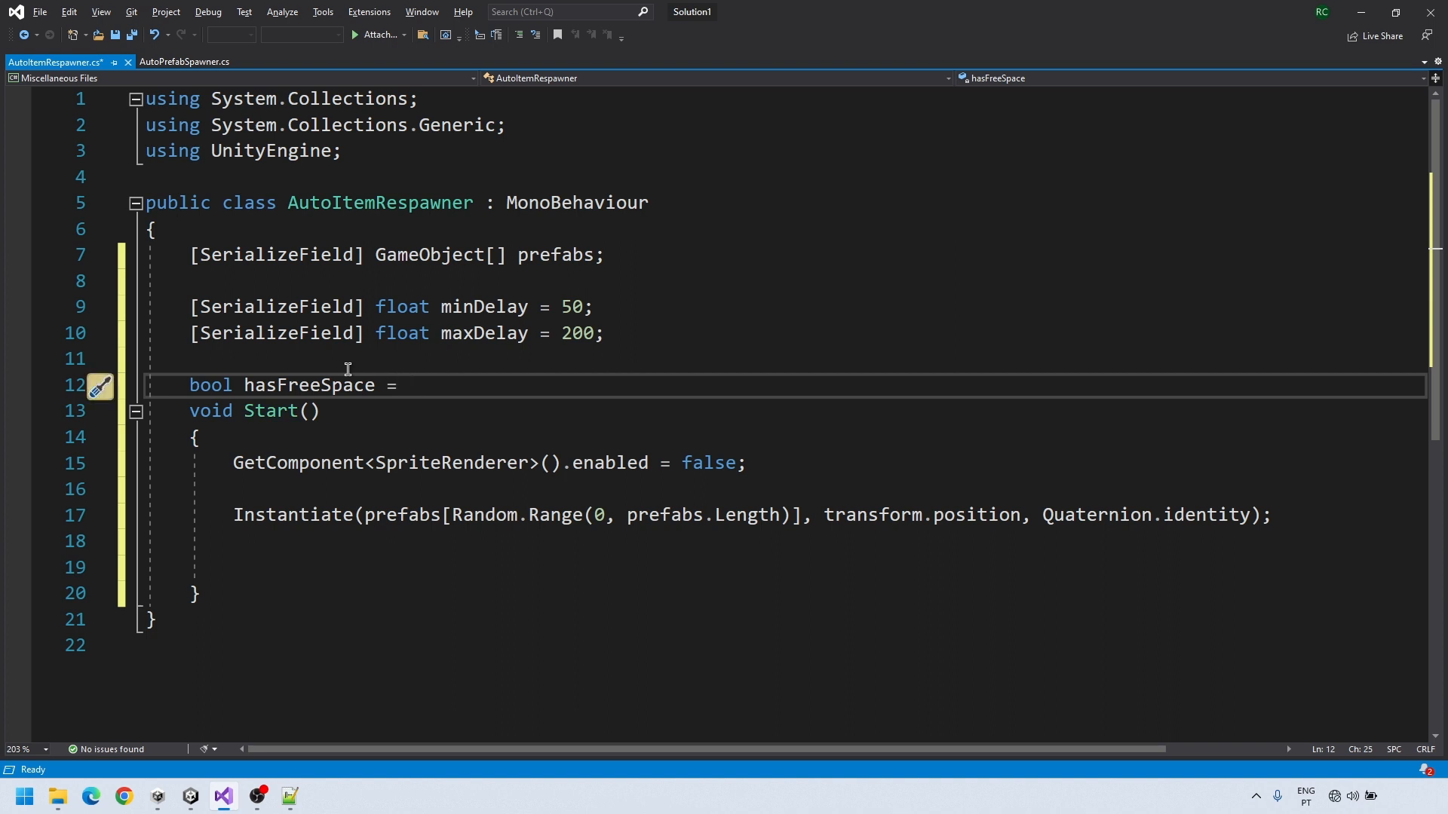
key(Return)
key(Return)
Add StartCoroutine(WaitAndSpawn(0)); at the end of Start, below the Instantiate call
click(244, 587)
click(260, 512)
drag(233, 567, 1252, 567)
click(288, 603)
click(293, 613)
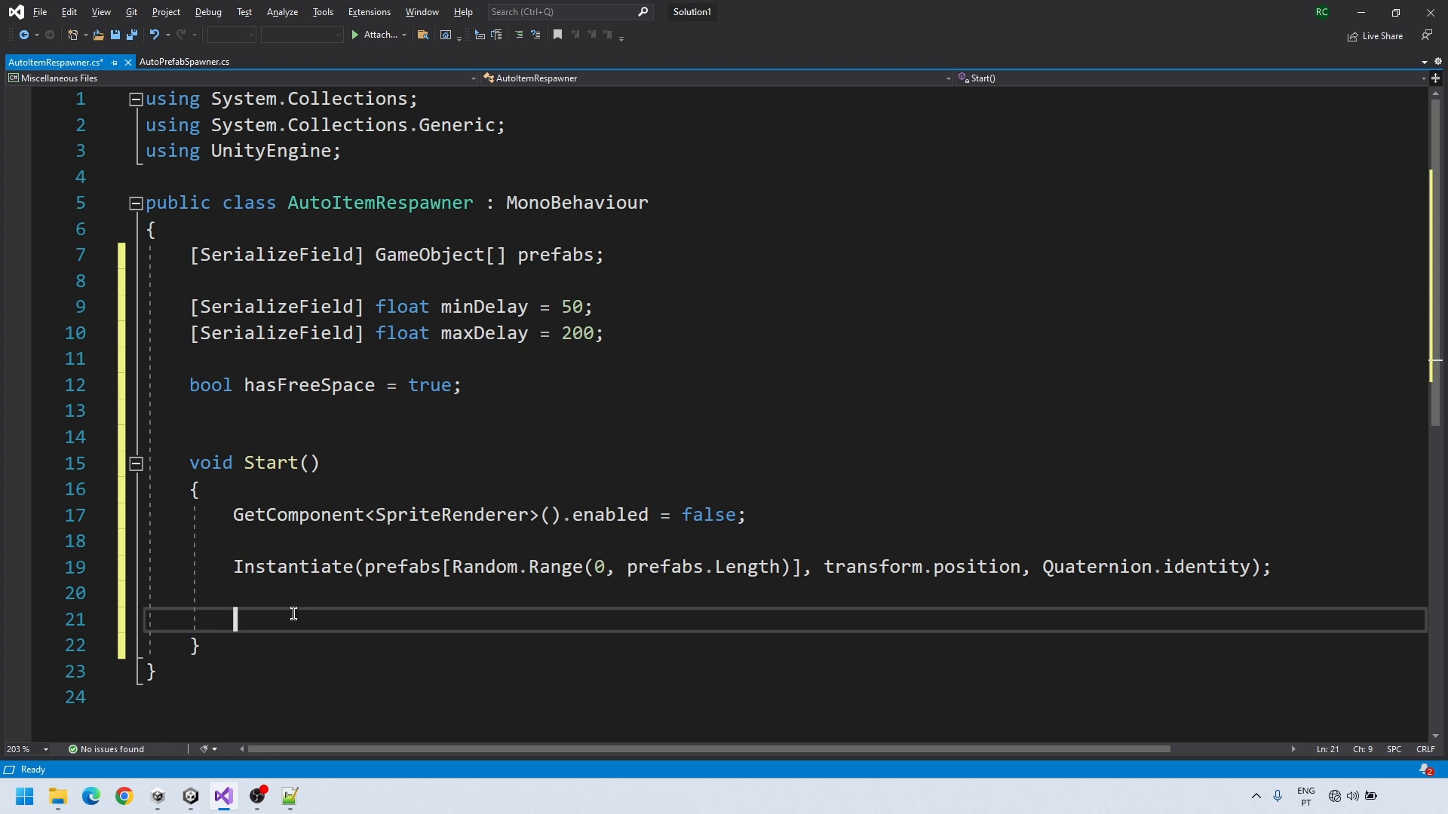
text(StartCoroutine()
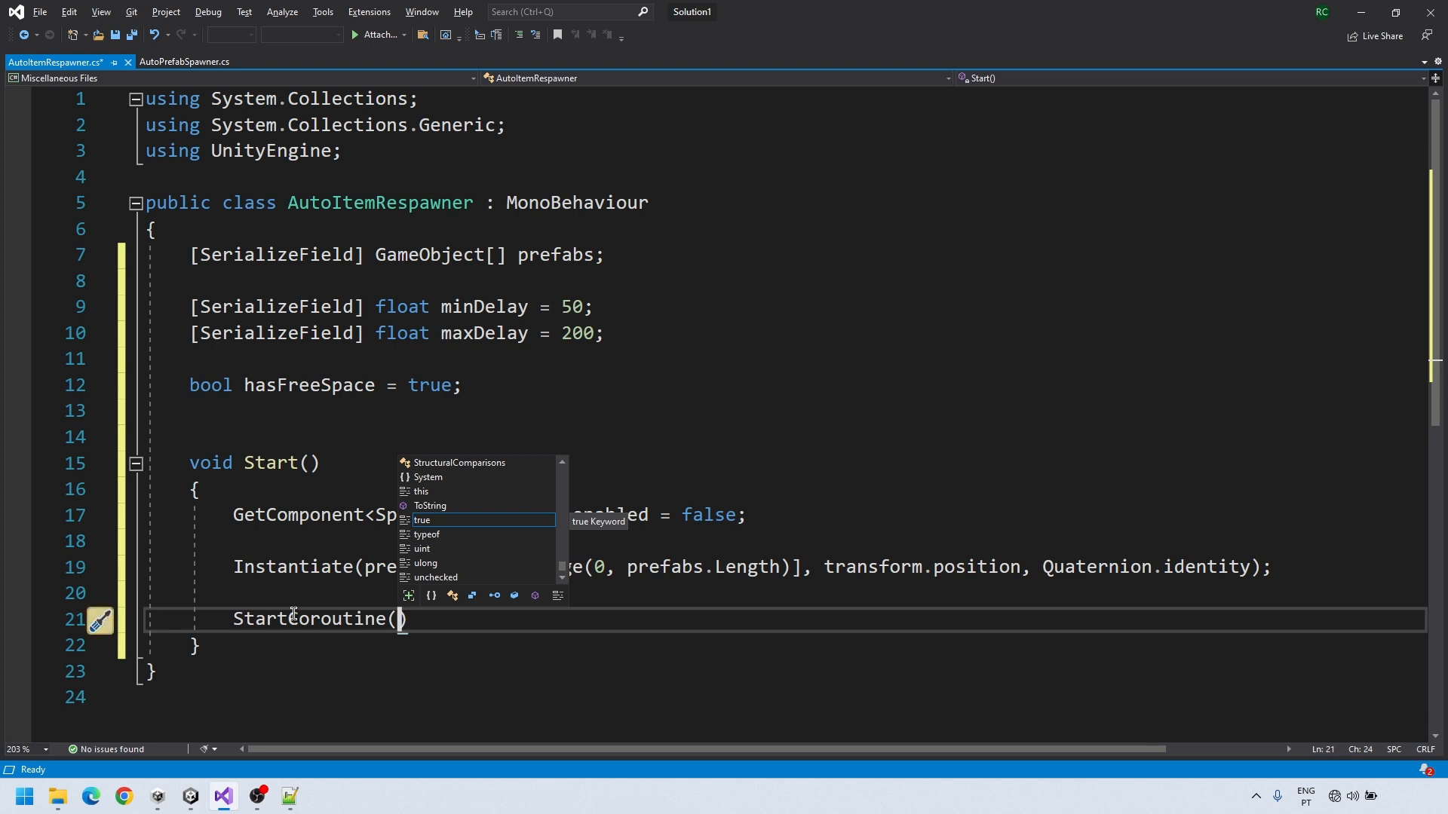
text(WaitAndSpa)
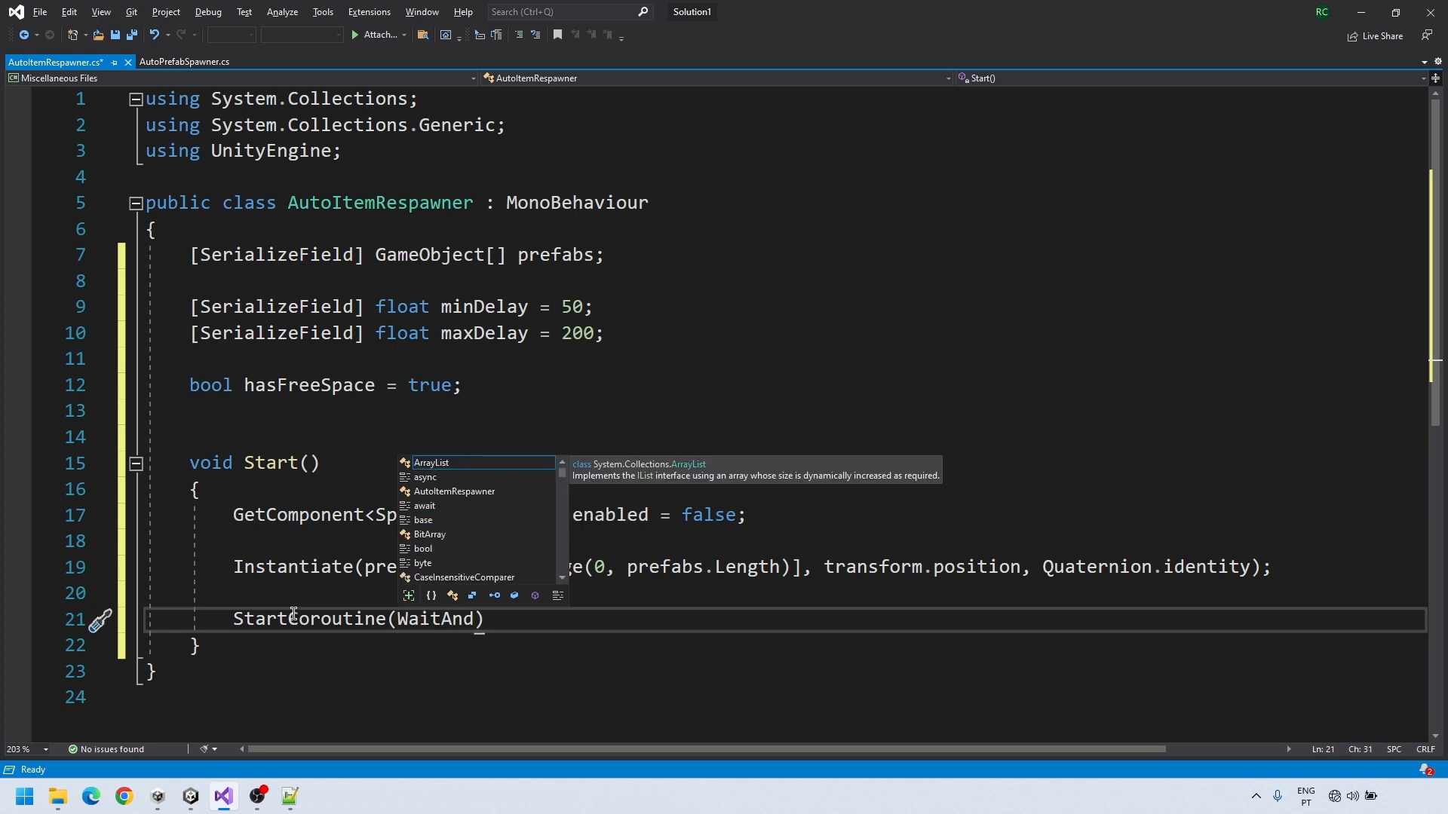
text(wn(0)))
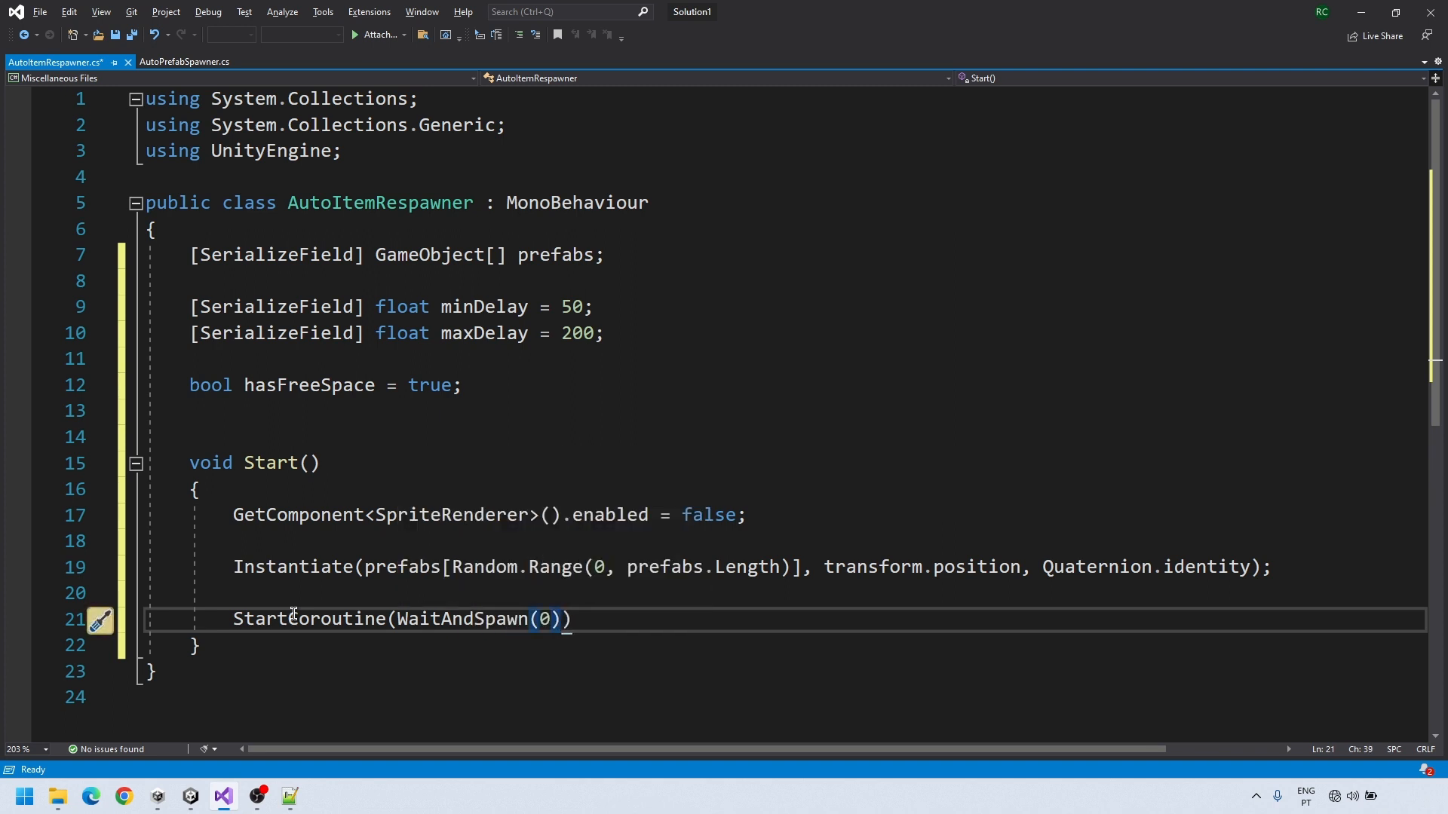
text(;)
key(Down)
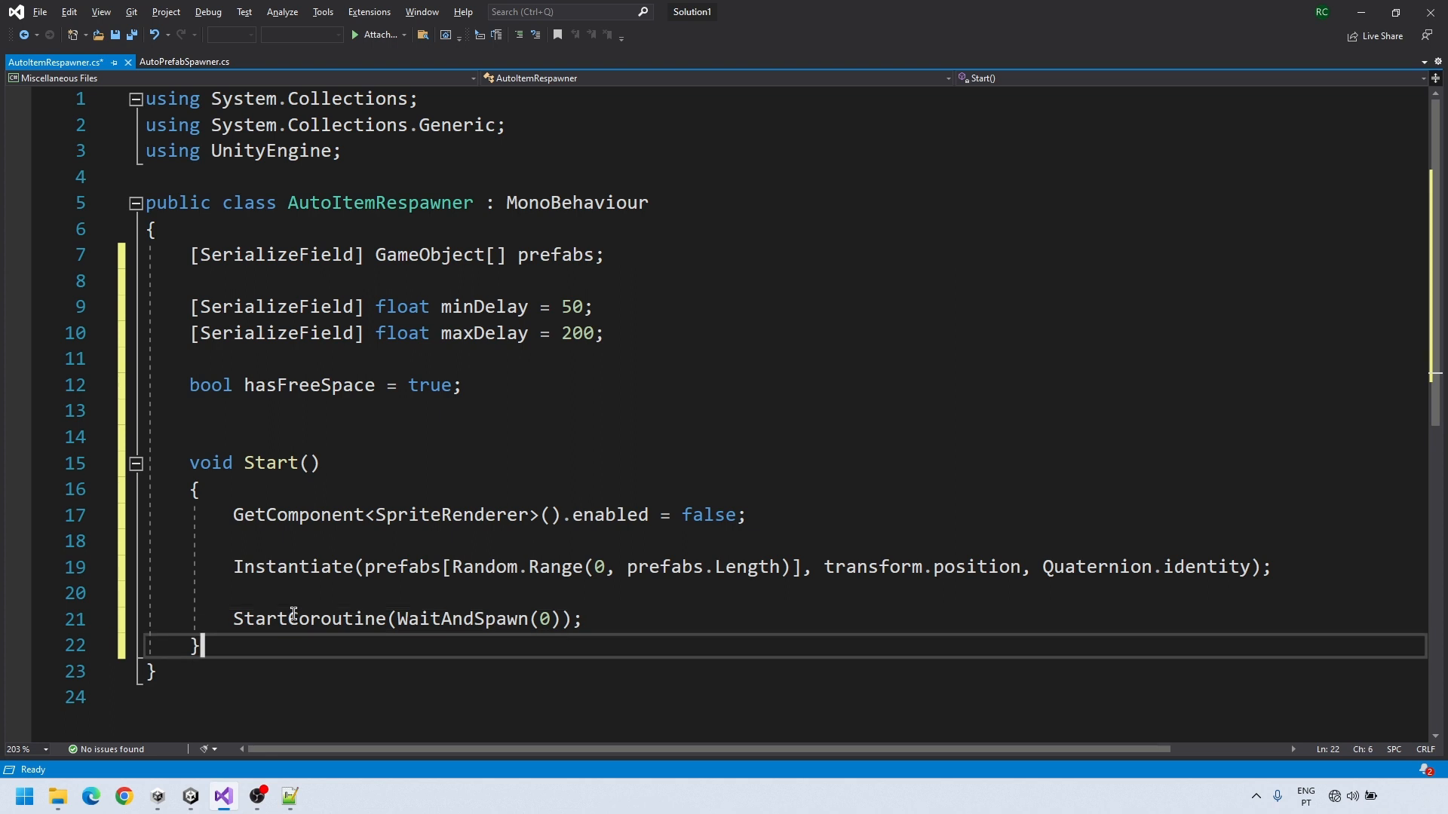
Write a public IEnumerator WaitAndSpawn(float delay) below Start that begins with yield return new WaitForSeconds(delay + 1);
key(Return)
key(Return)
scroll(287, 580, down, 4)
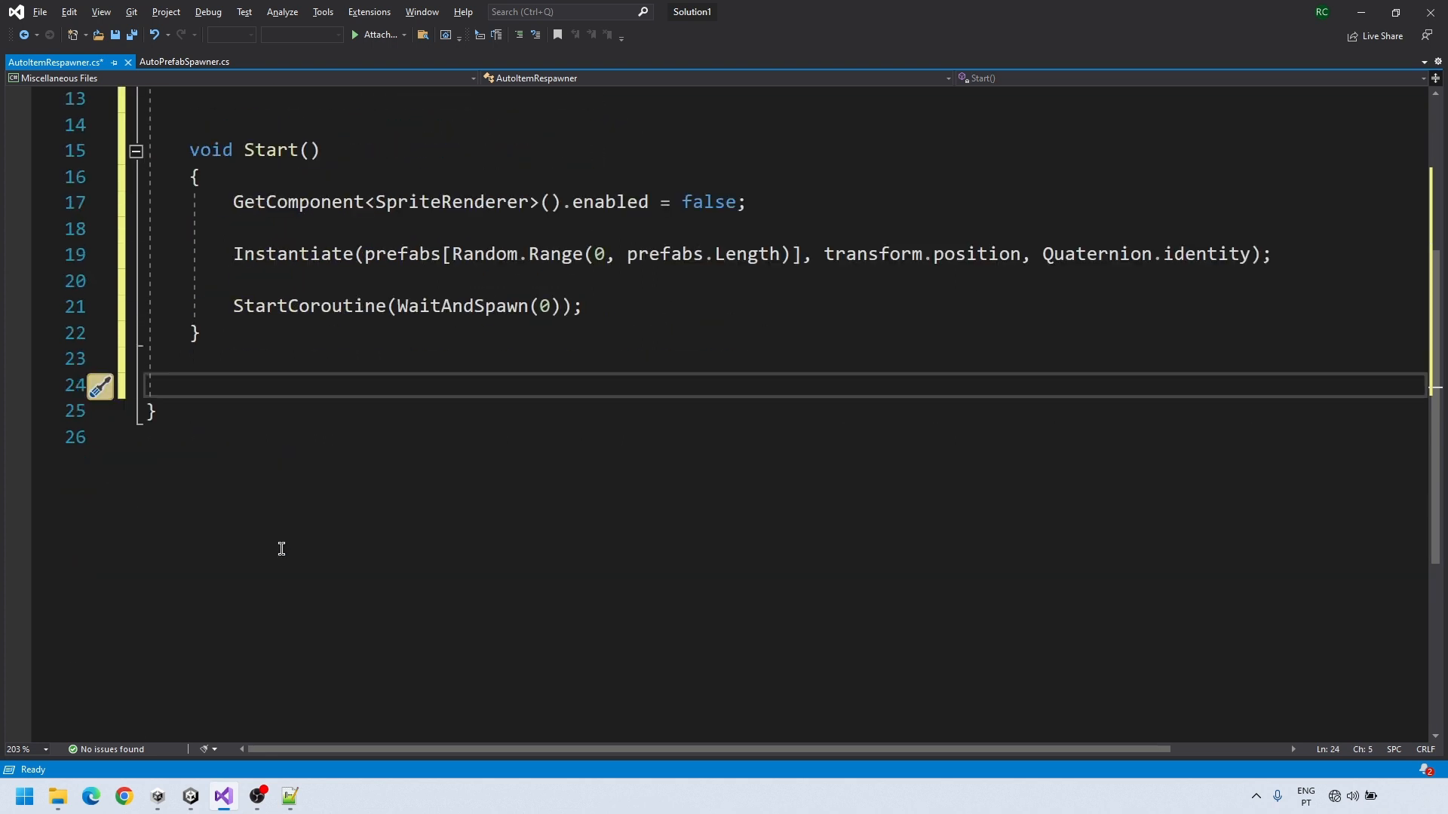
text(public IEnumerator )
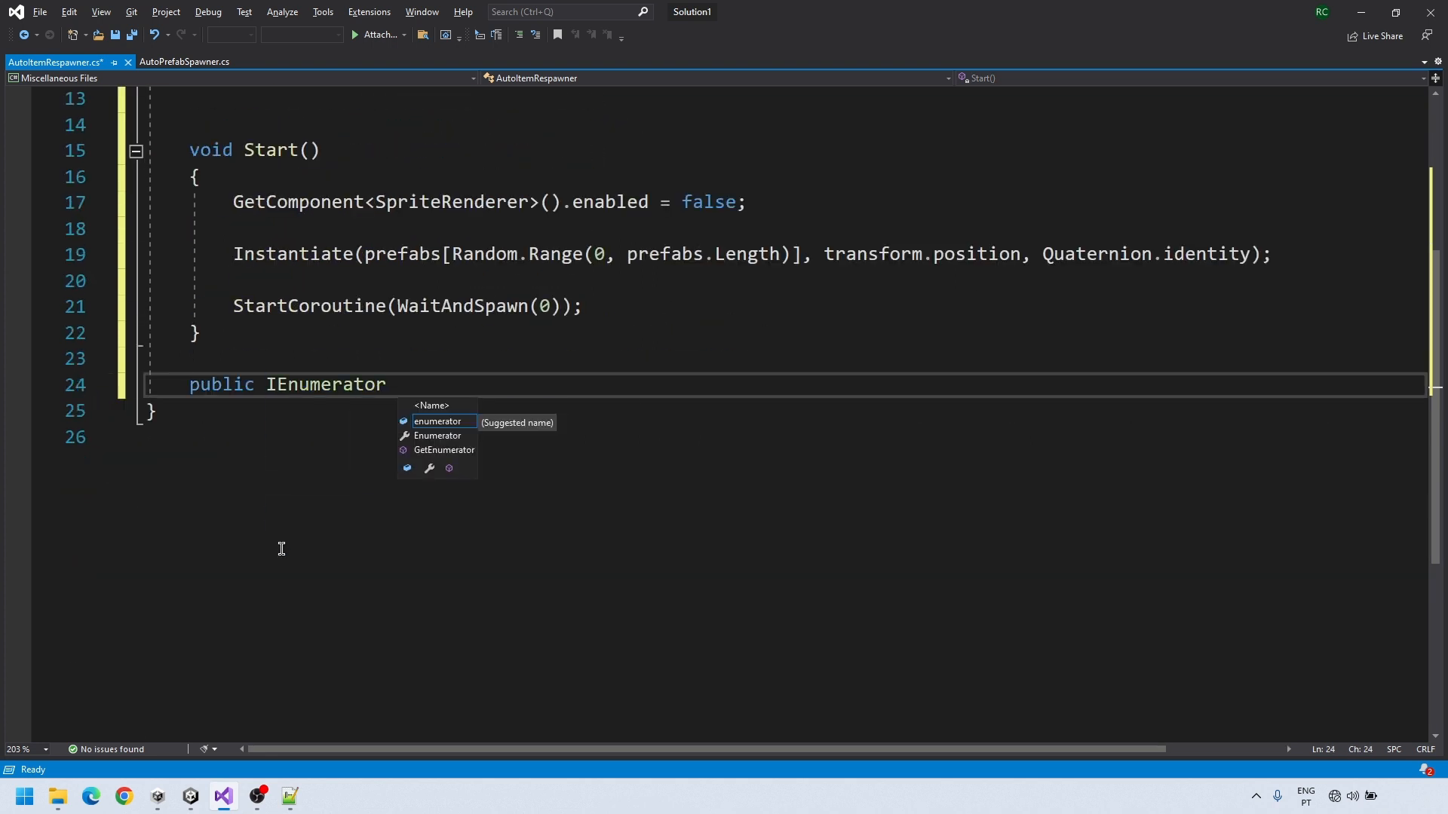
text(WaitAndSpawn(float delay))
key(Return)
text(return new WaitForSeconds(delay + 1);)
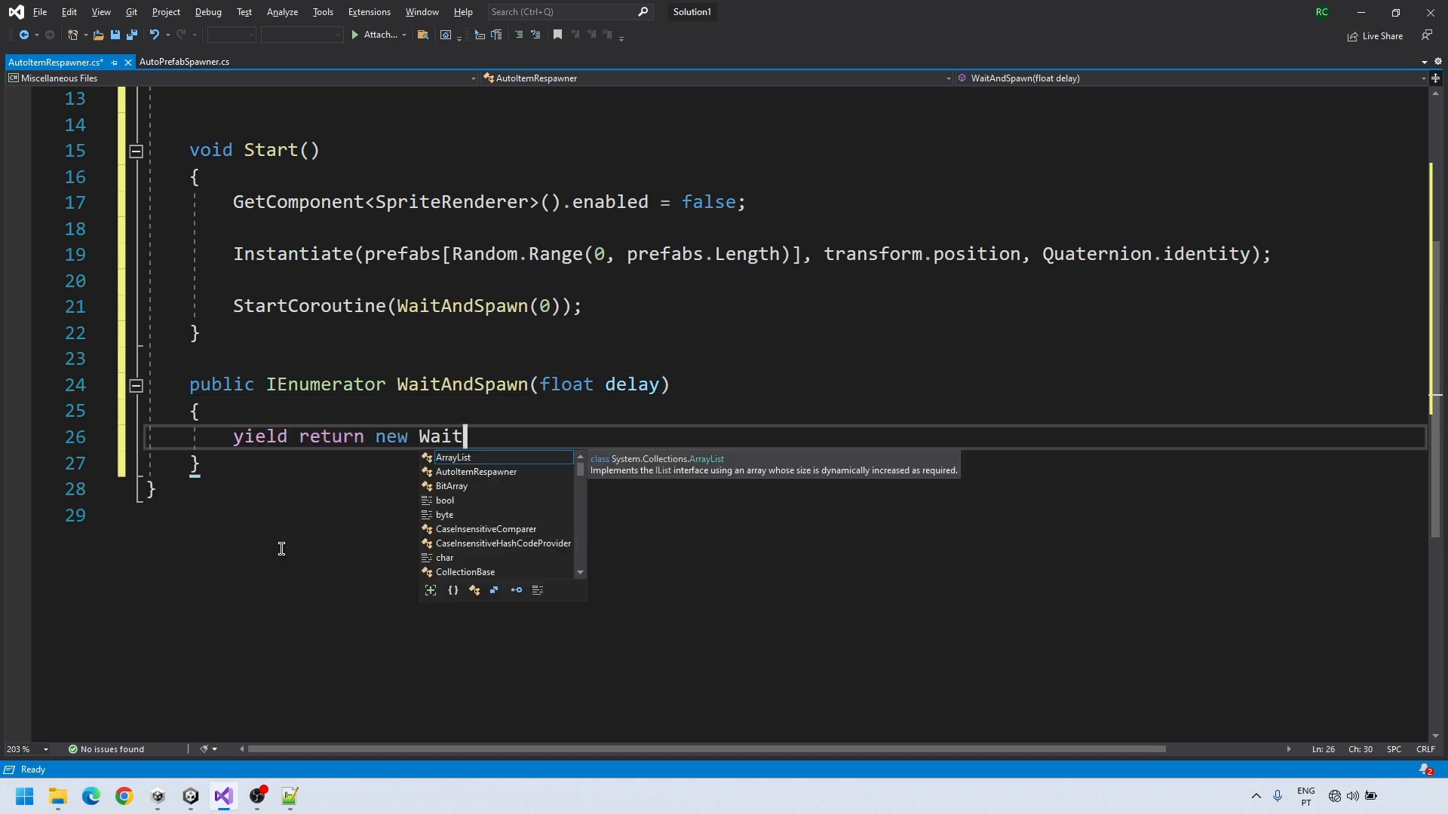
Add an if(hasFreeSpace) condition to WaitAndSpawn that runs a copy of Start's random prefab Instantiate call
key(Return)
key(Return)
text(if(hasFreeSpace))
key(Return)
click(268, 255)
key(ctrl+d)
key(alt+Down)
key(alt+Down)
key(alt+Down)
key(alt+Down)
key(alt+Down)
key(alt+Down)
key(alt+Down)
key(alt+Down)
key(alt+Down)
ctrl+scroll(504, 501, down, 1)
End WaitAndSpawn with StartCoroutine(WaitAndSpawn(Random.Range(minDelay, maxDelay))); and save the script
click(331, 472)
key(Return)
text(StartCoroutine(WaitAndSpawn(Random.Range(minDelay, maxDelay))
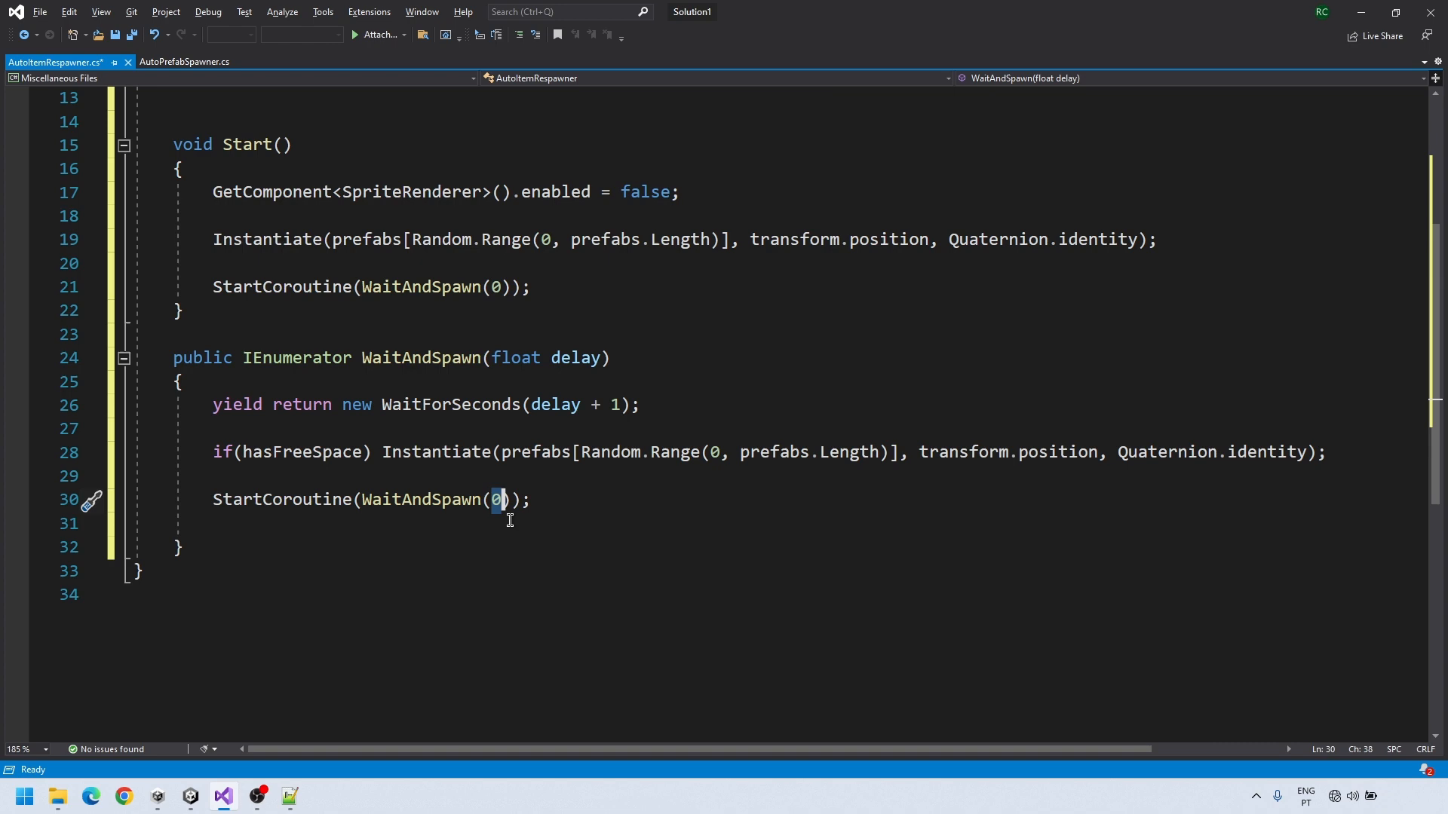
key(ctrl+s)
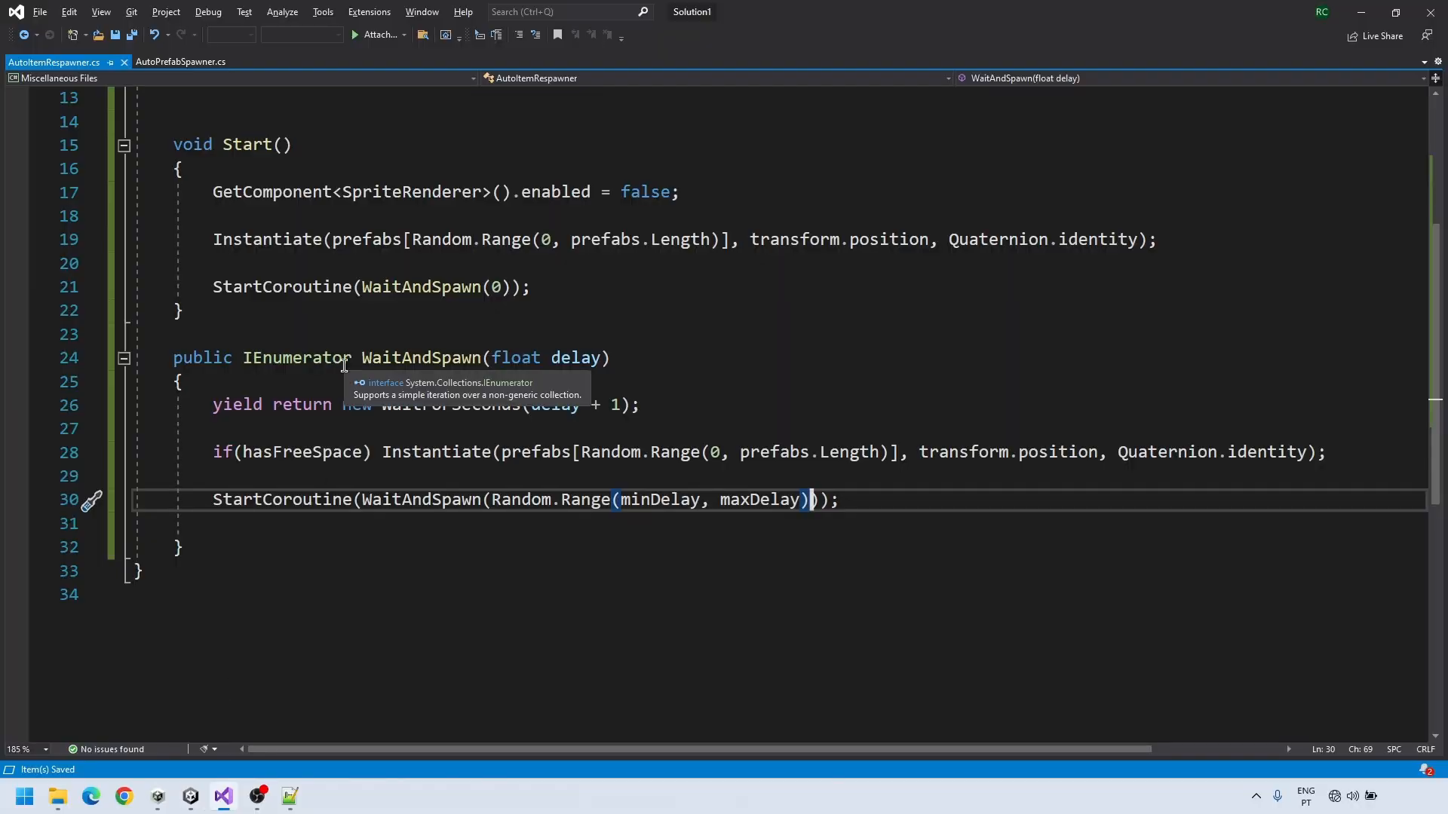
drag(178, 371, 271, 546)
click(298, 532)
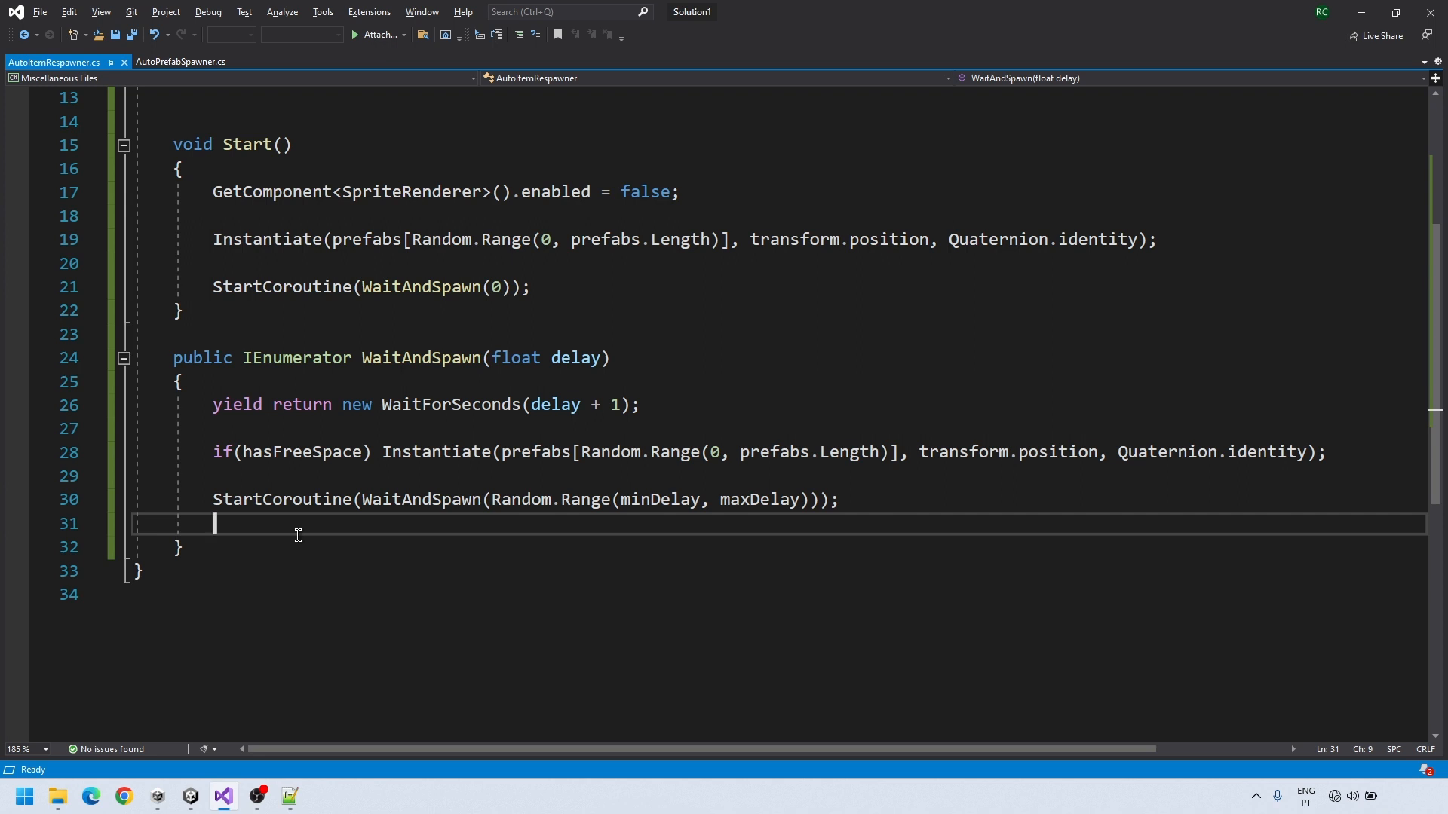
drag(402, 405, 506, 408)
click(439, 456)
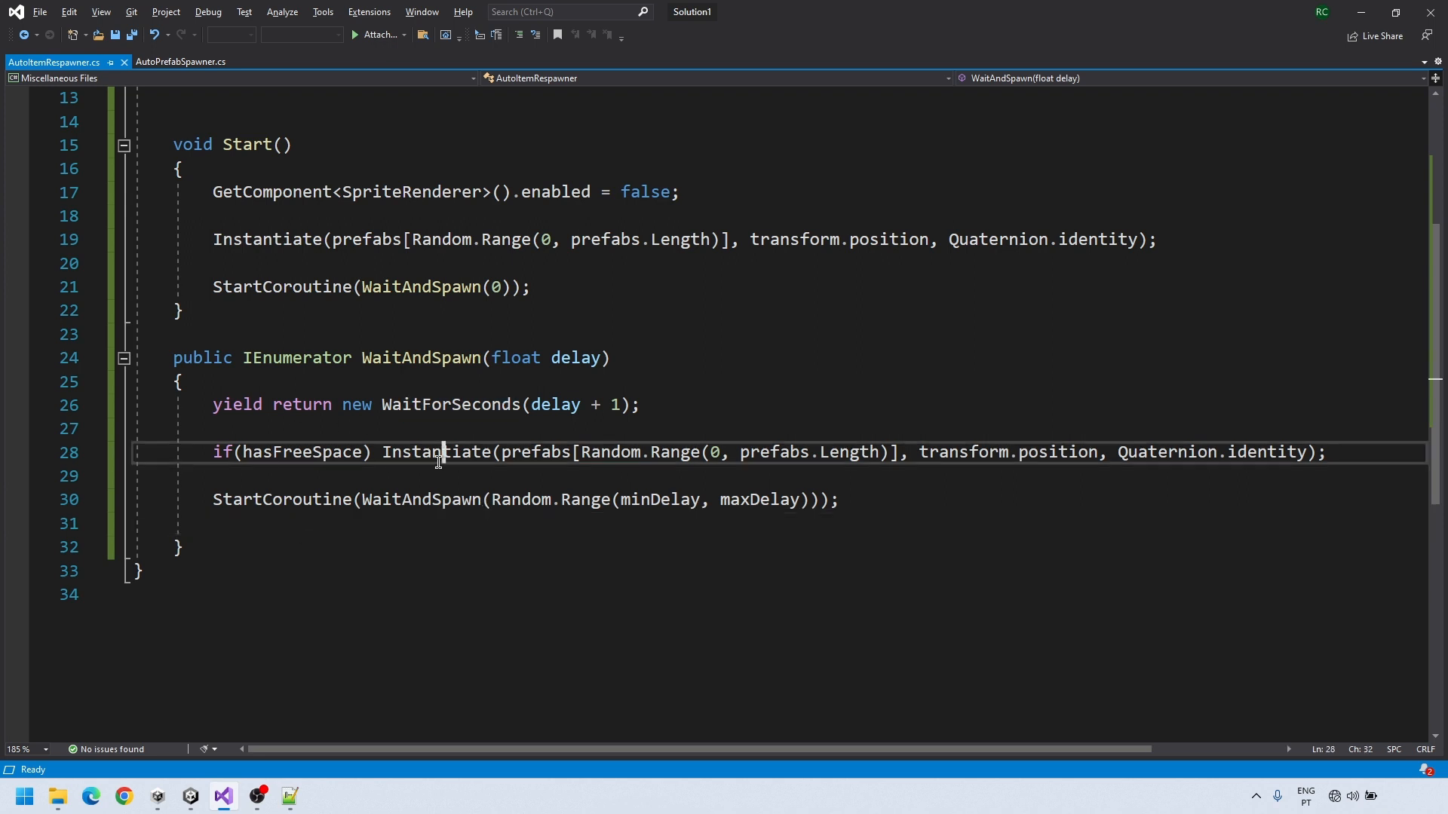
Add two blank lines below the closing brace of the WaitAndSpawn method
click(236, 544)
key(Return)
key(Return)
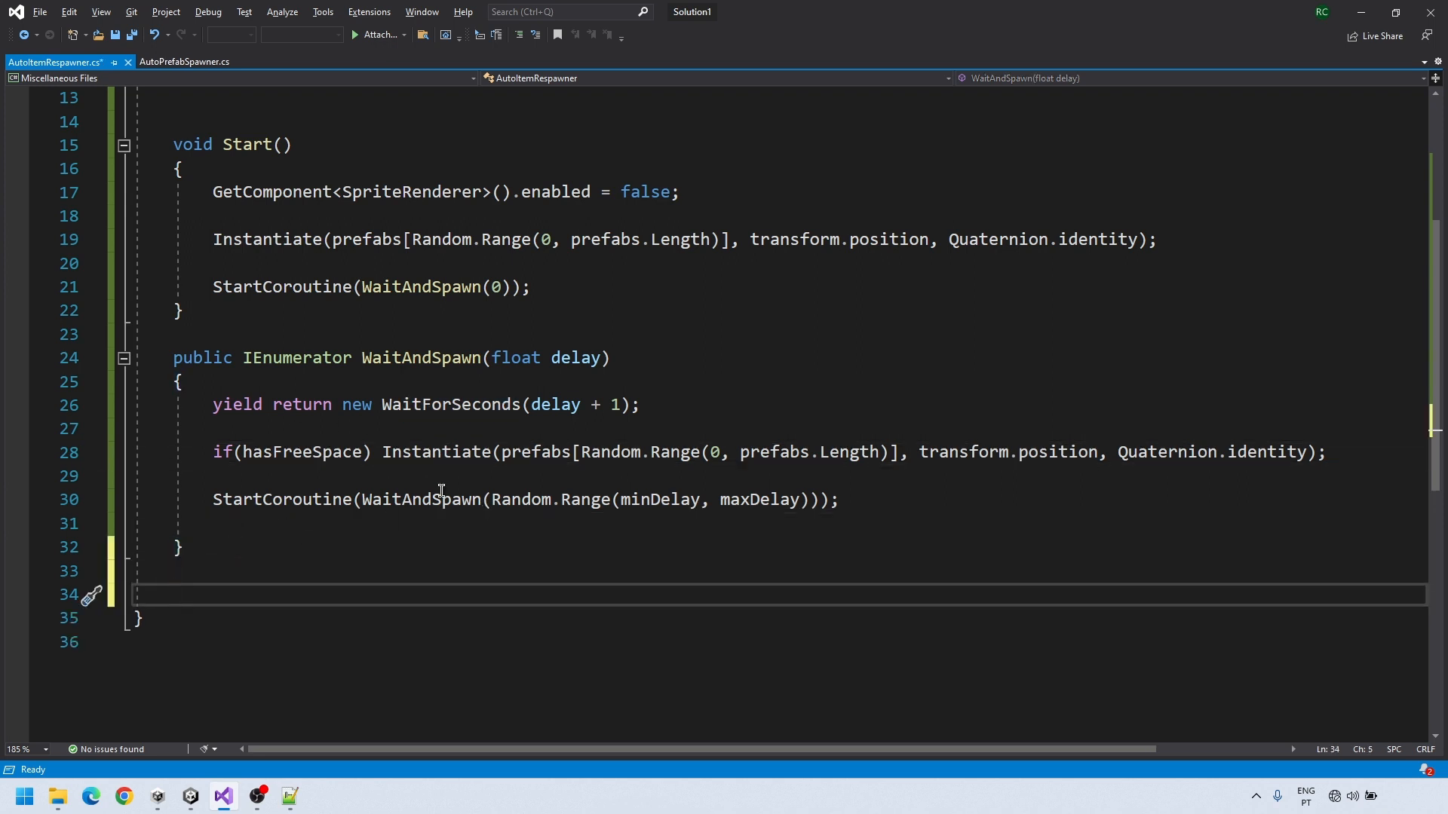
Examine how the minDelay value, the WaitForSeconds delay, the hasFreeSpace condition and the random restart work together in WaitAndSpawn
scroll(436, 483, up, 4)
drag(492, 287, 544, 287)
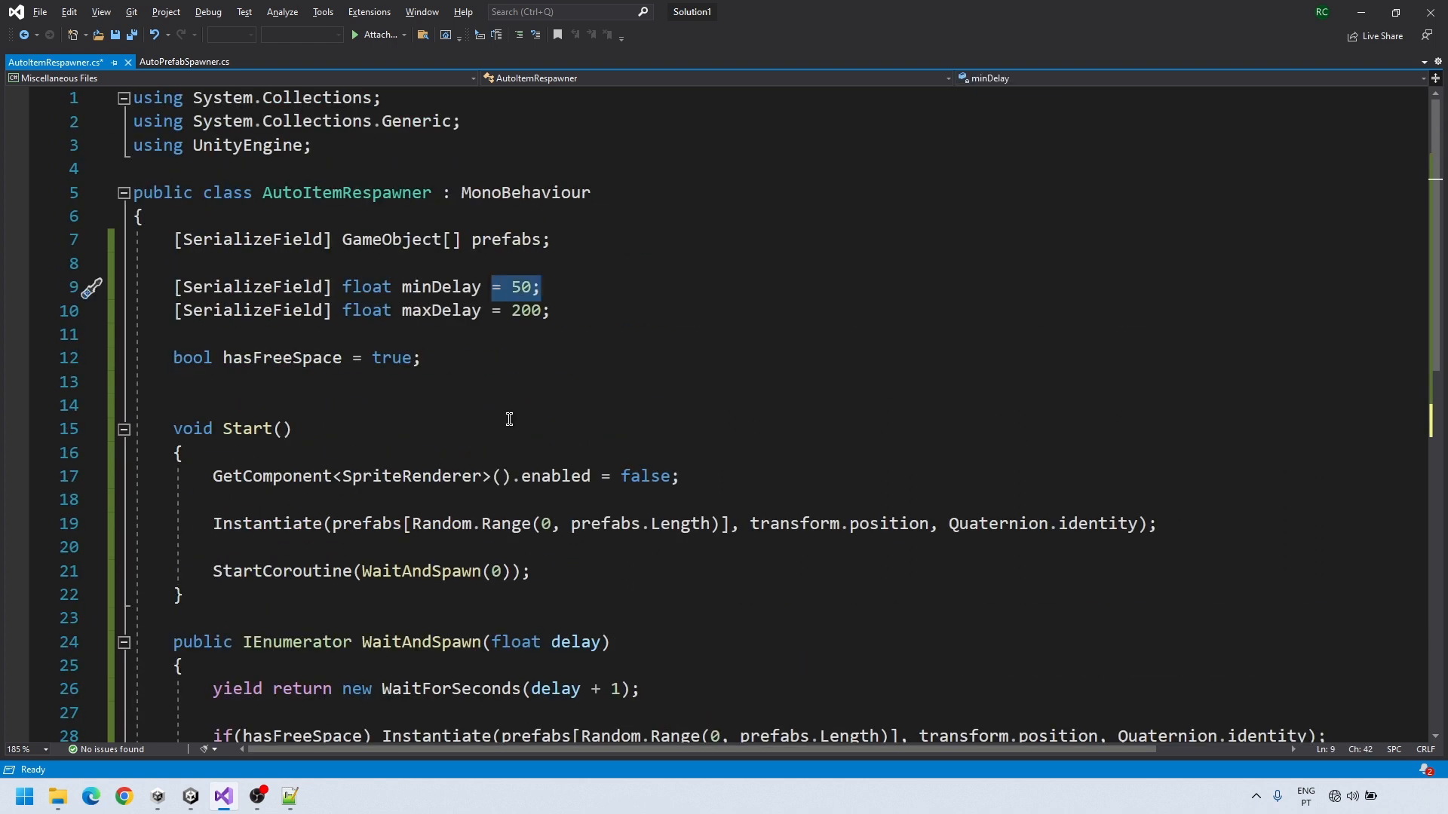
scroll(509, 419, down, 2)
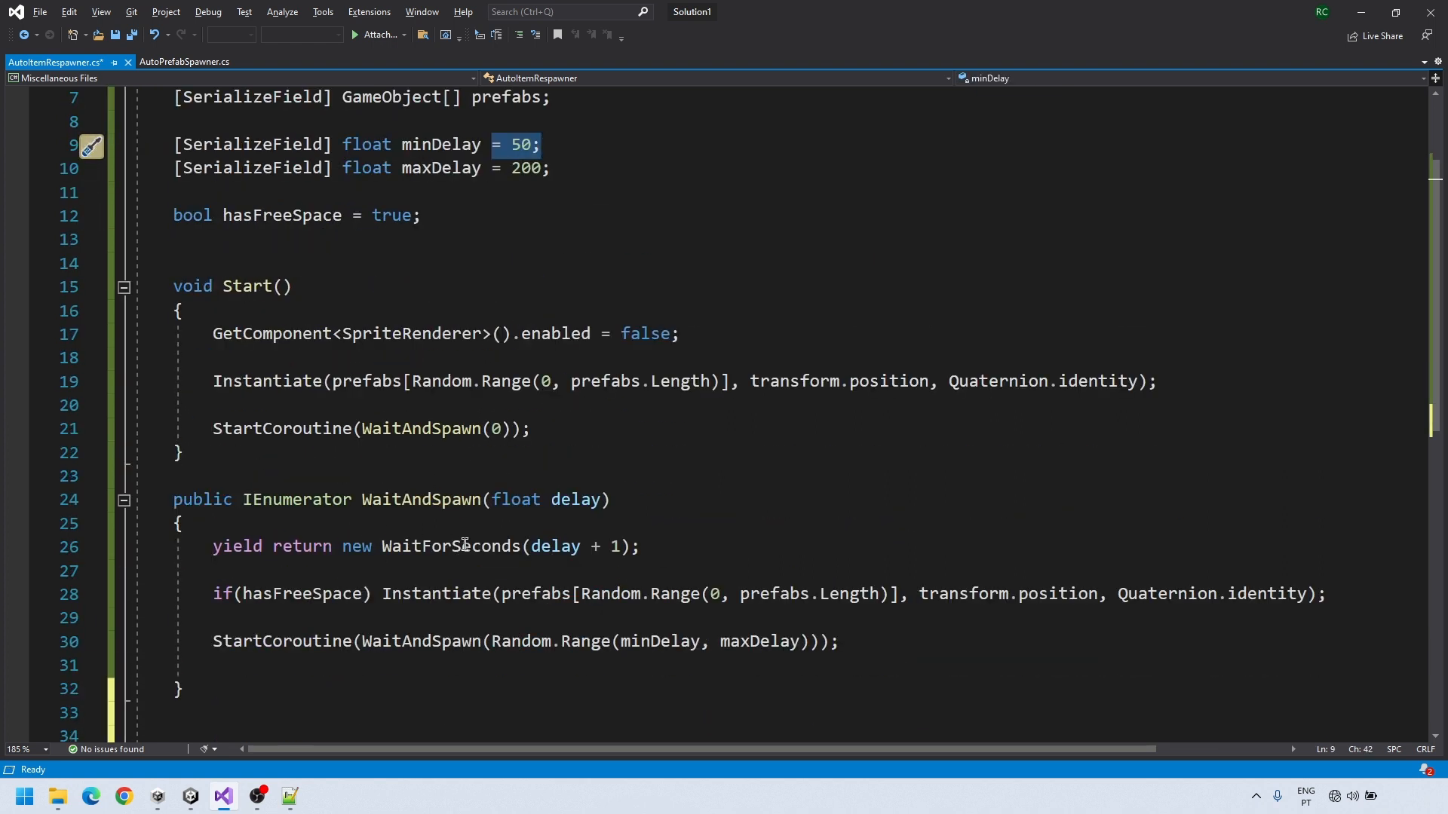
drag(214, 546, 648, 548)
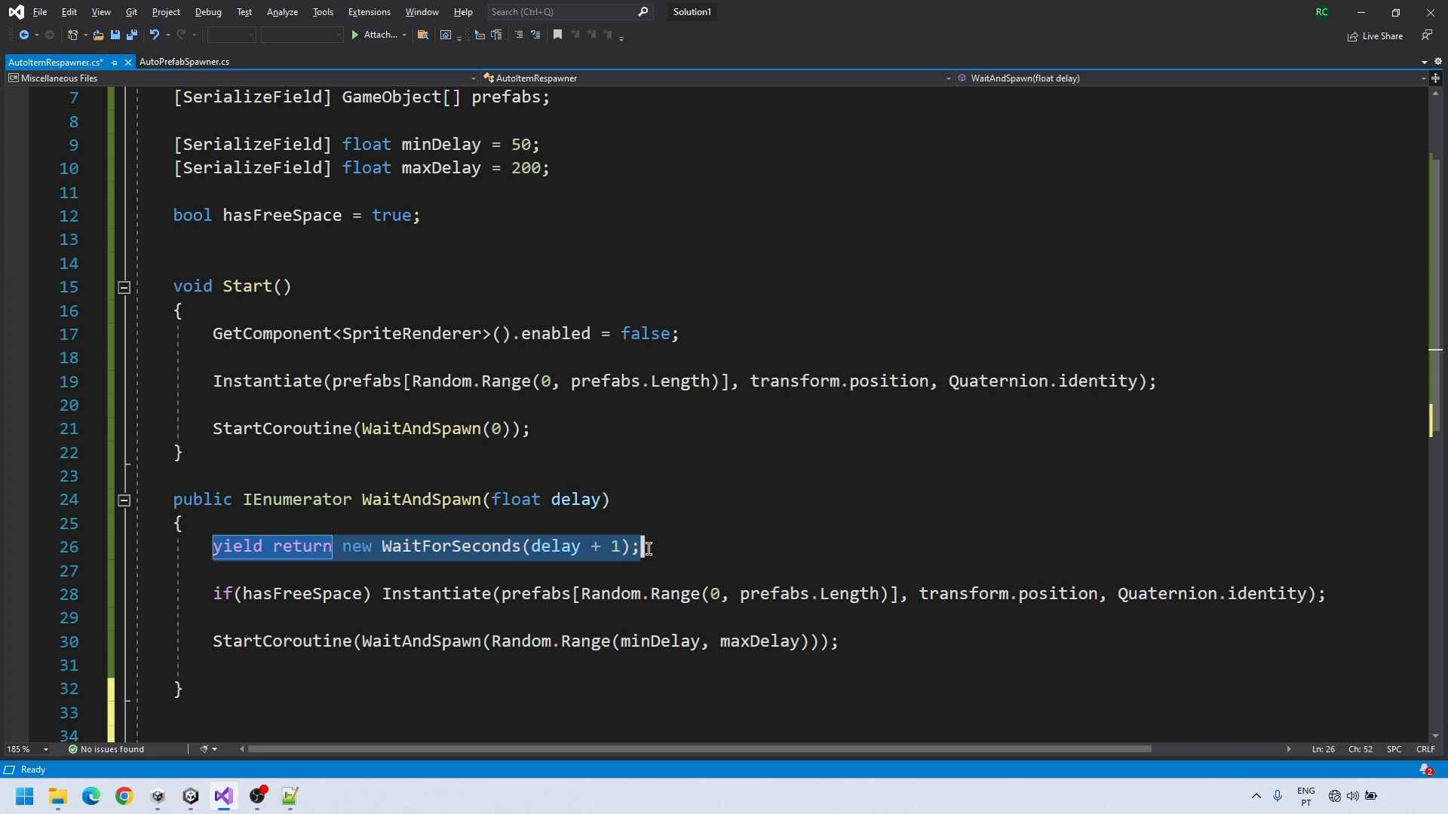
click(420, 596)
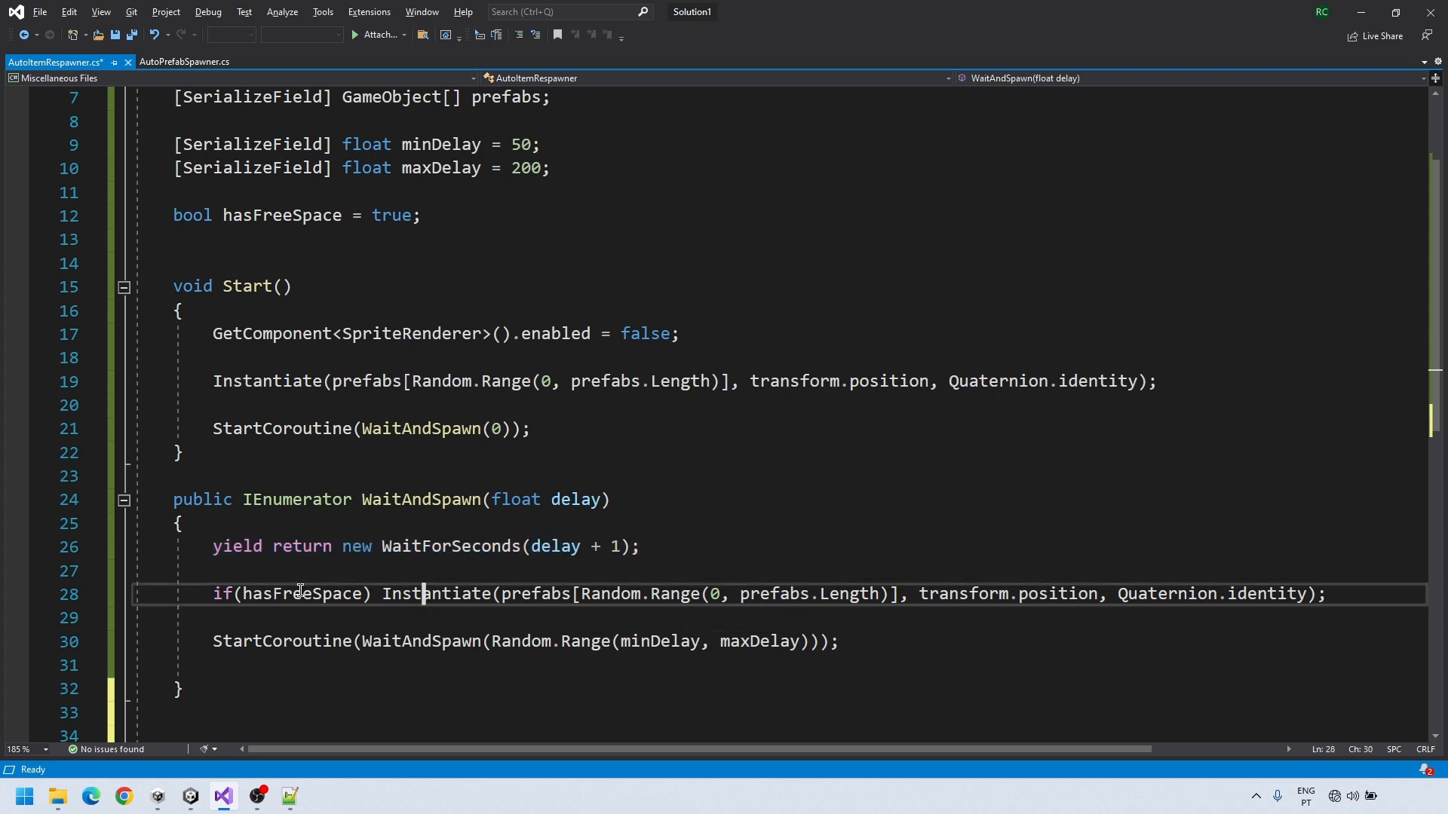
drag(205, 595, 541, 597)
click(538, 619)
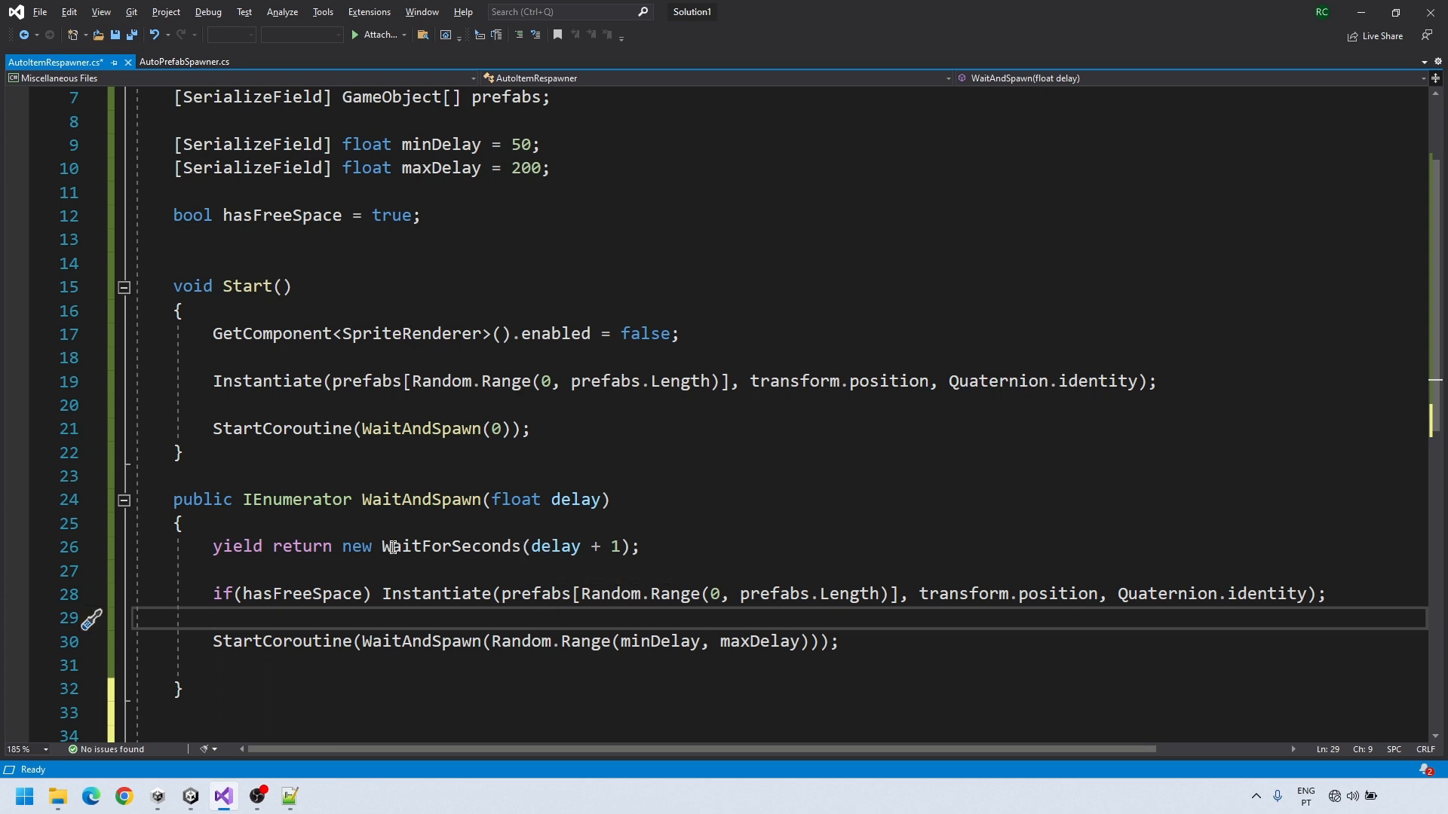
drag(392, 548, 549, 540)
drag(363, 429, 519, 431)
click(434, 546)
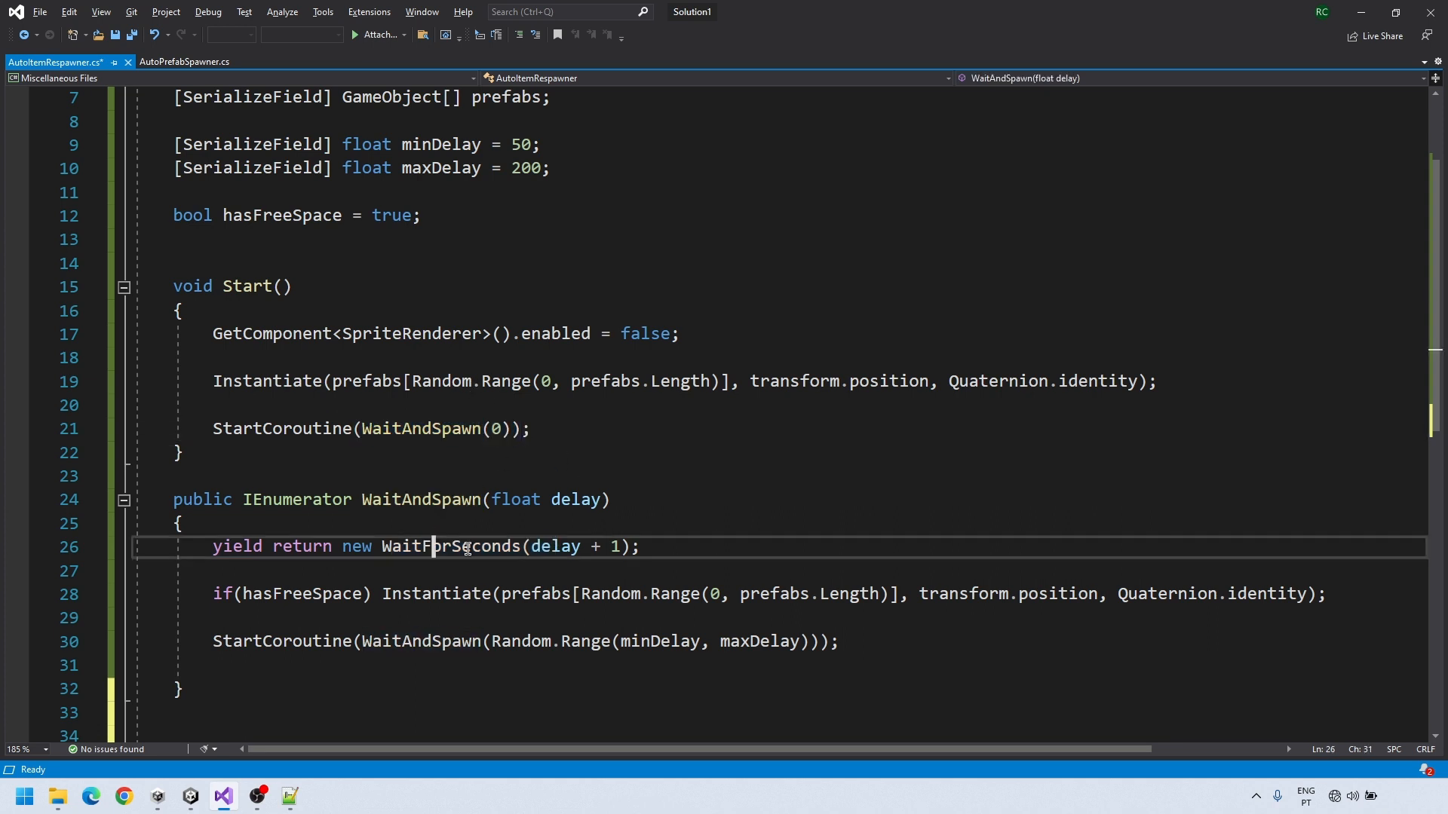
double_click(615, 546)
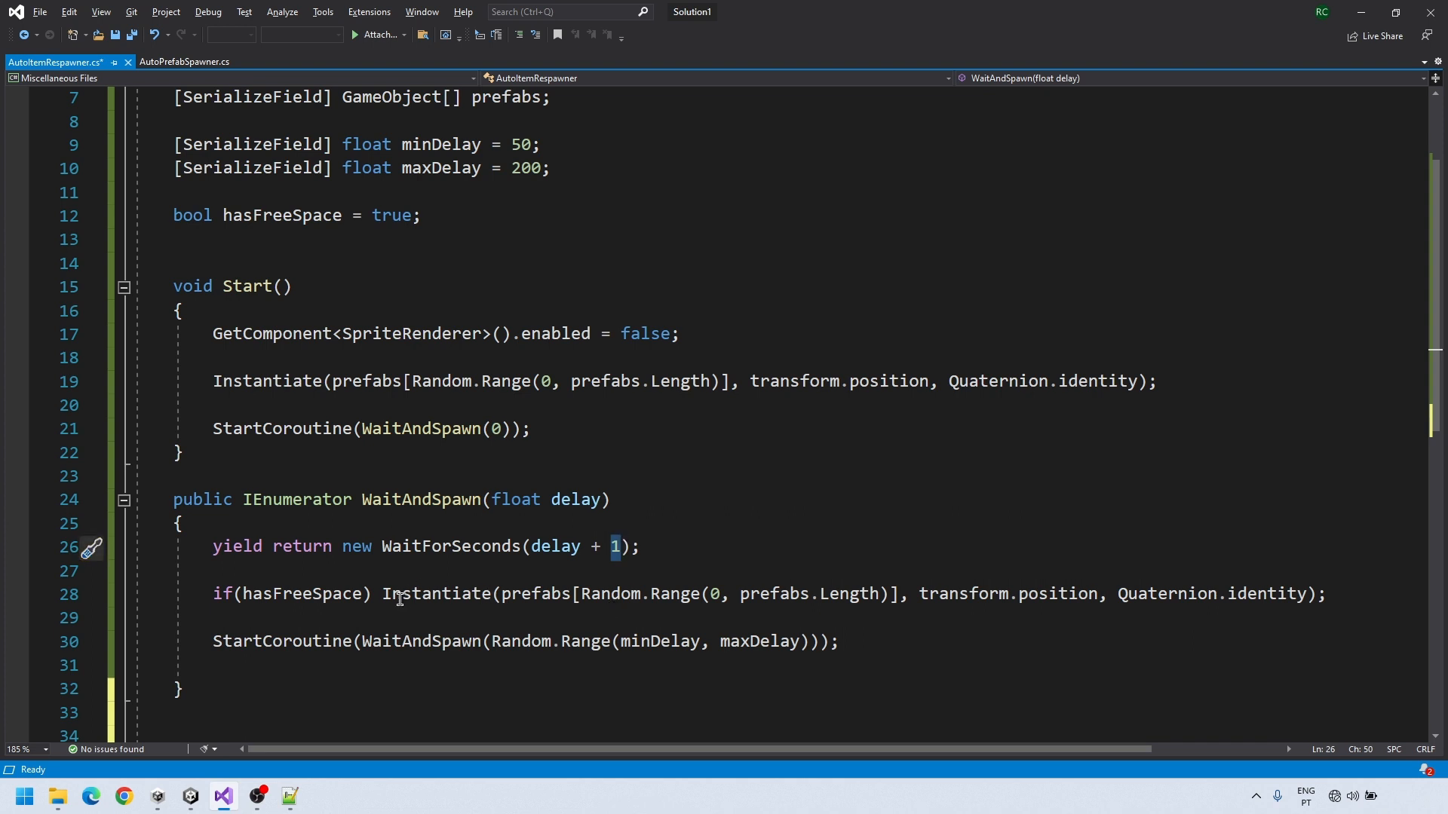
drag(214, 596, 1327, 594)
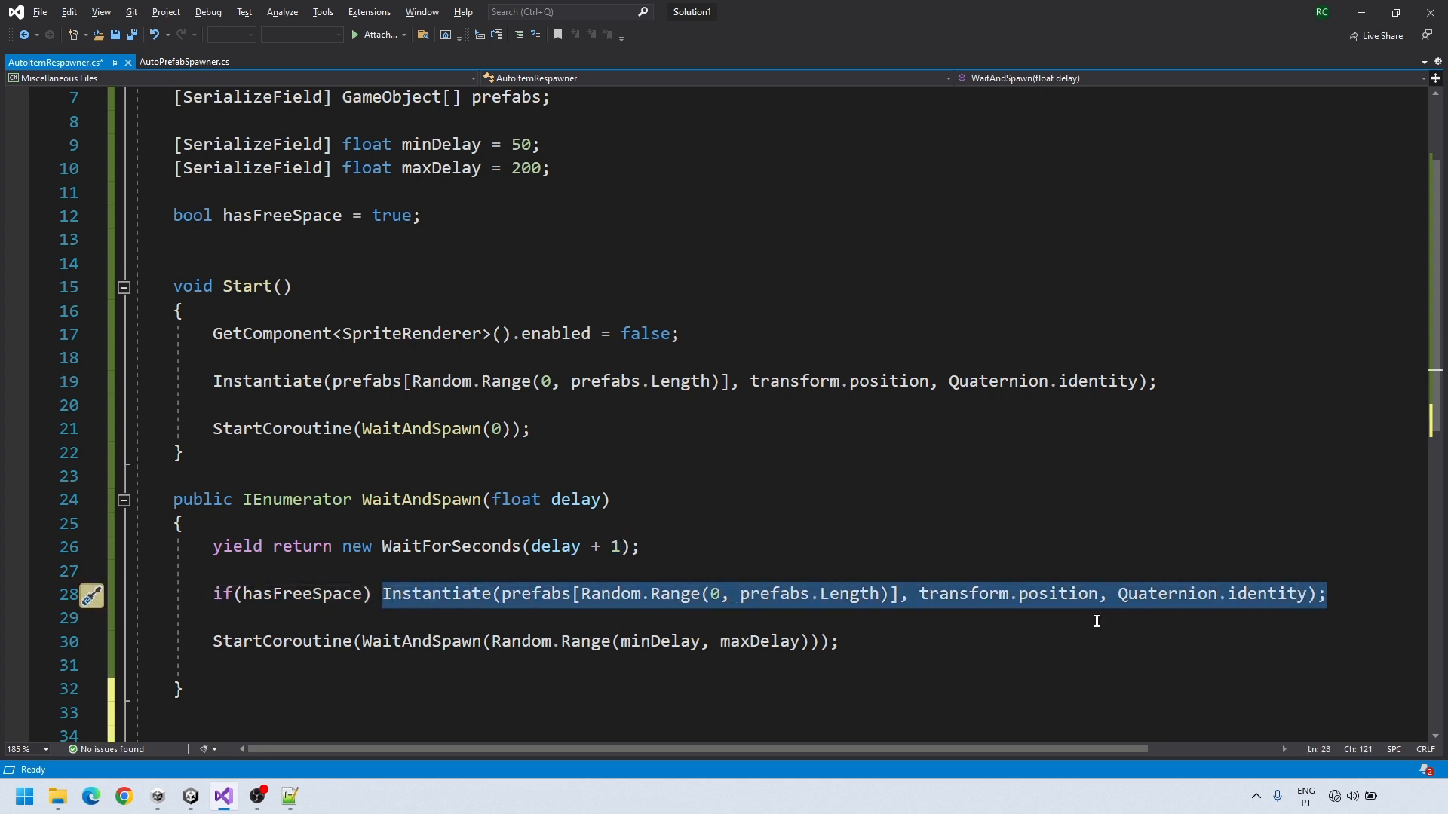
click(224, 641)
drag(214, 641, 845, 641)
click(869, 637)
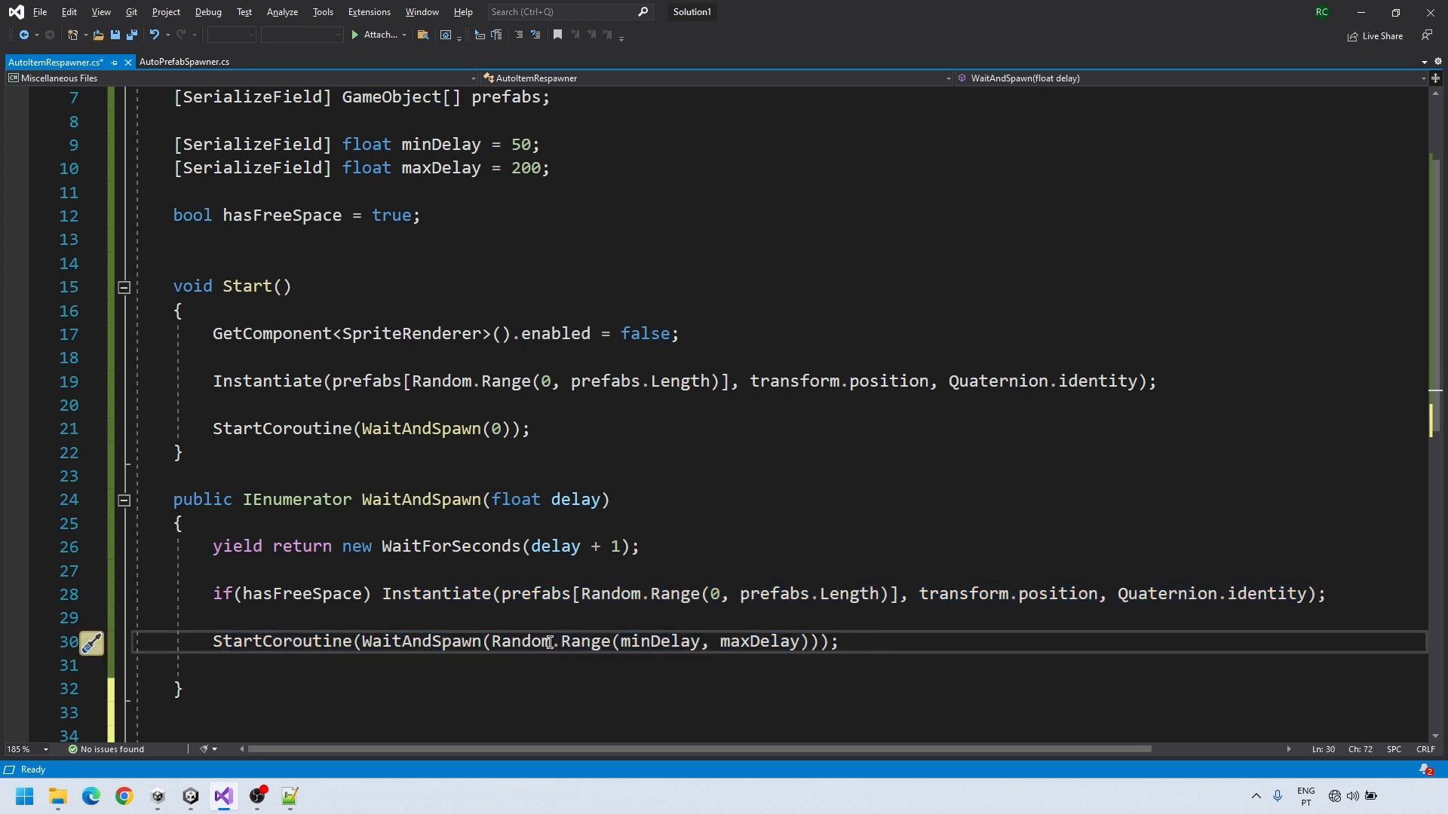
drag(492, 641, 811, 643)
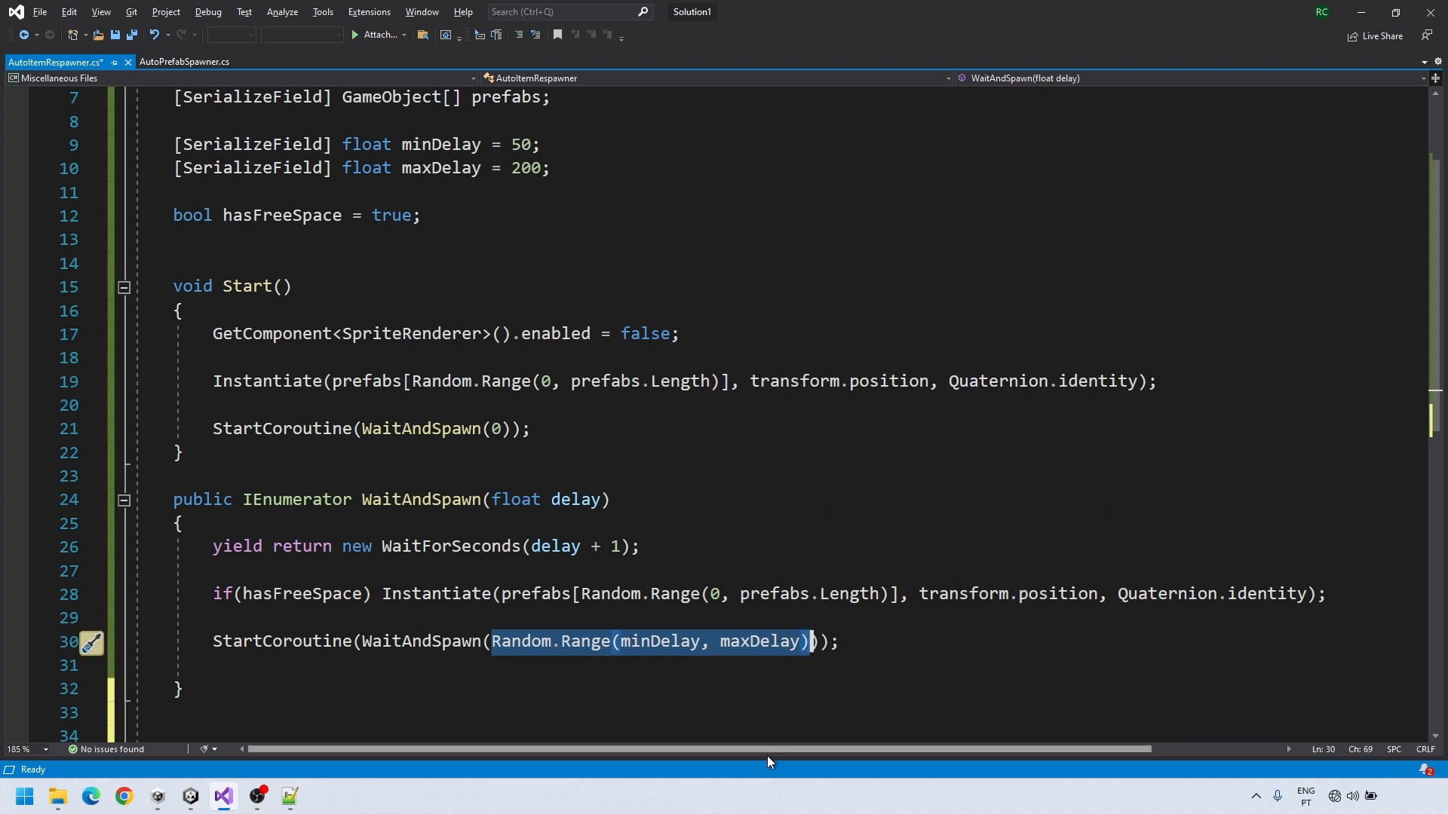
click(857, 661)
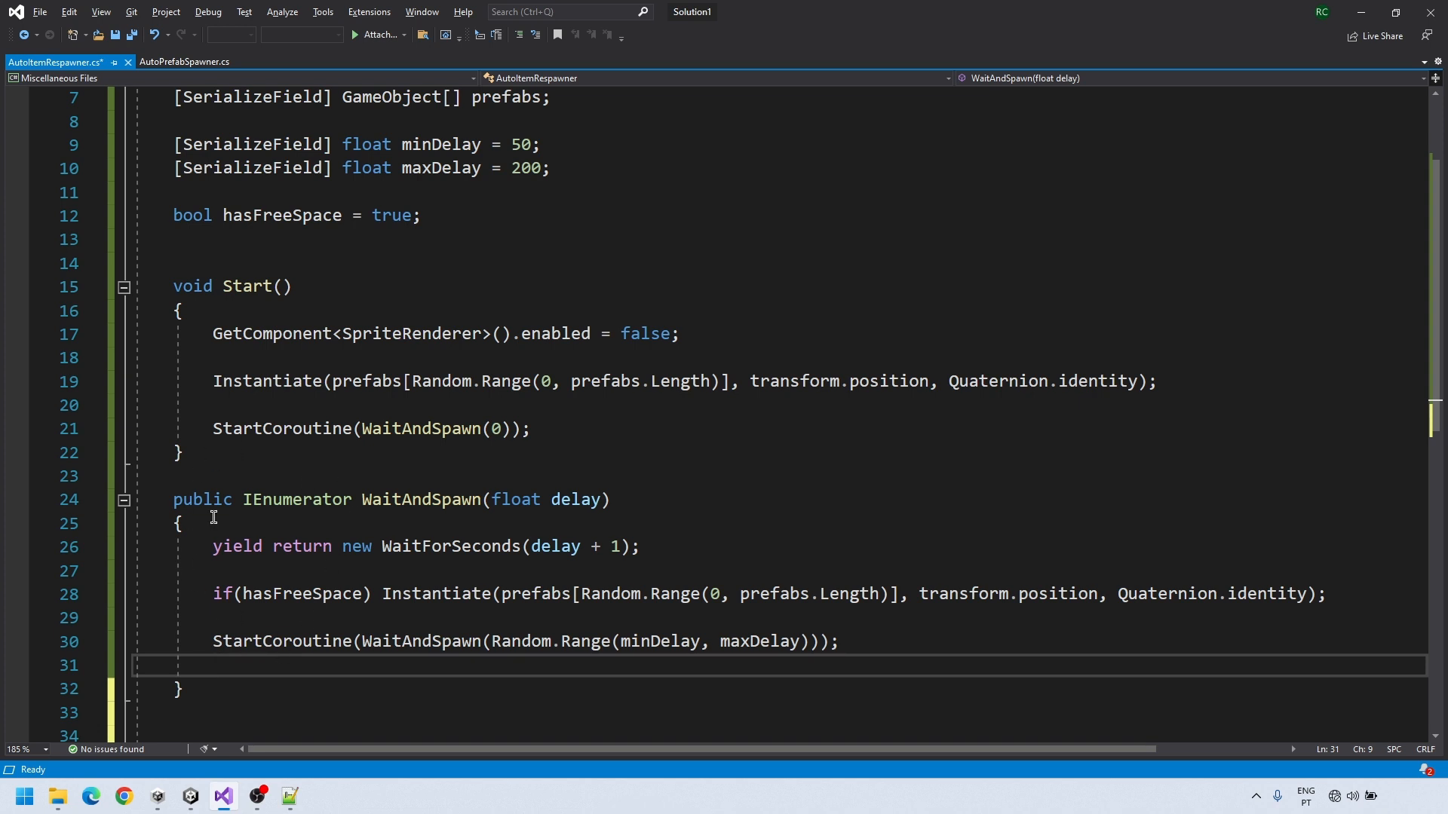
Save the script and remove the extra blank line between the hasFreeSpace declaration and Start
key(ctrl+s)
scroll(358, 481, down, 3)
scroll(358, 481, up, 5)
scroll(359, 481, down, 2)
drag(226, 264, 81, 243)
key(BackSpace)
Add a void OnTriggerExit2D(Collider2D other) method with an empty body below WaitAndSpawn
click(213, 689)
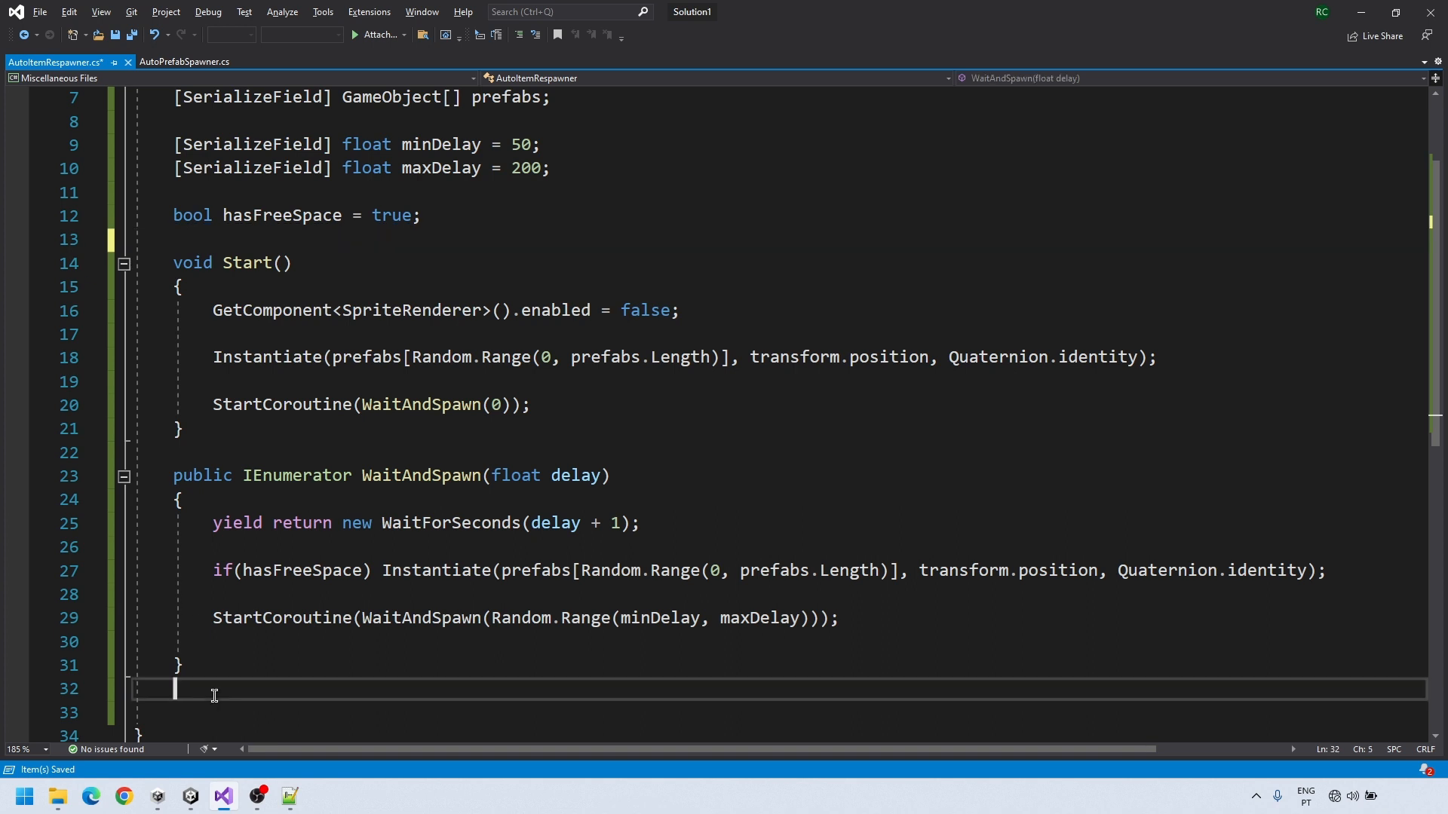
key(Return)
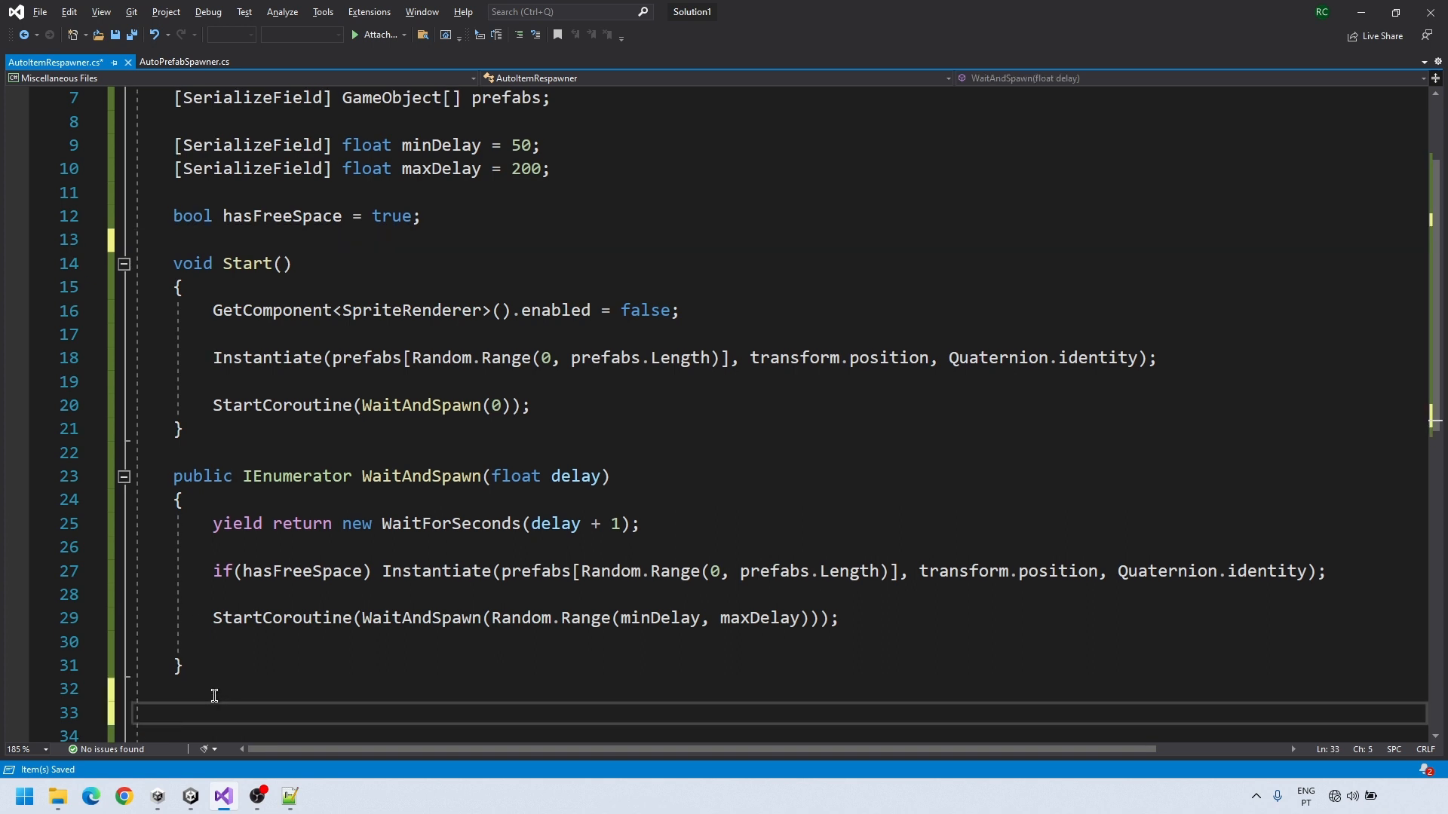
scroll(249, 592, down, 4)
text(void OnTriggerExit2D(Collider)
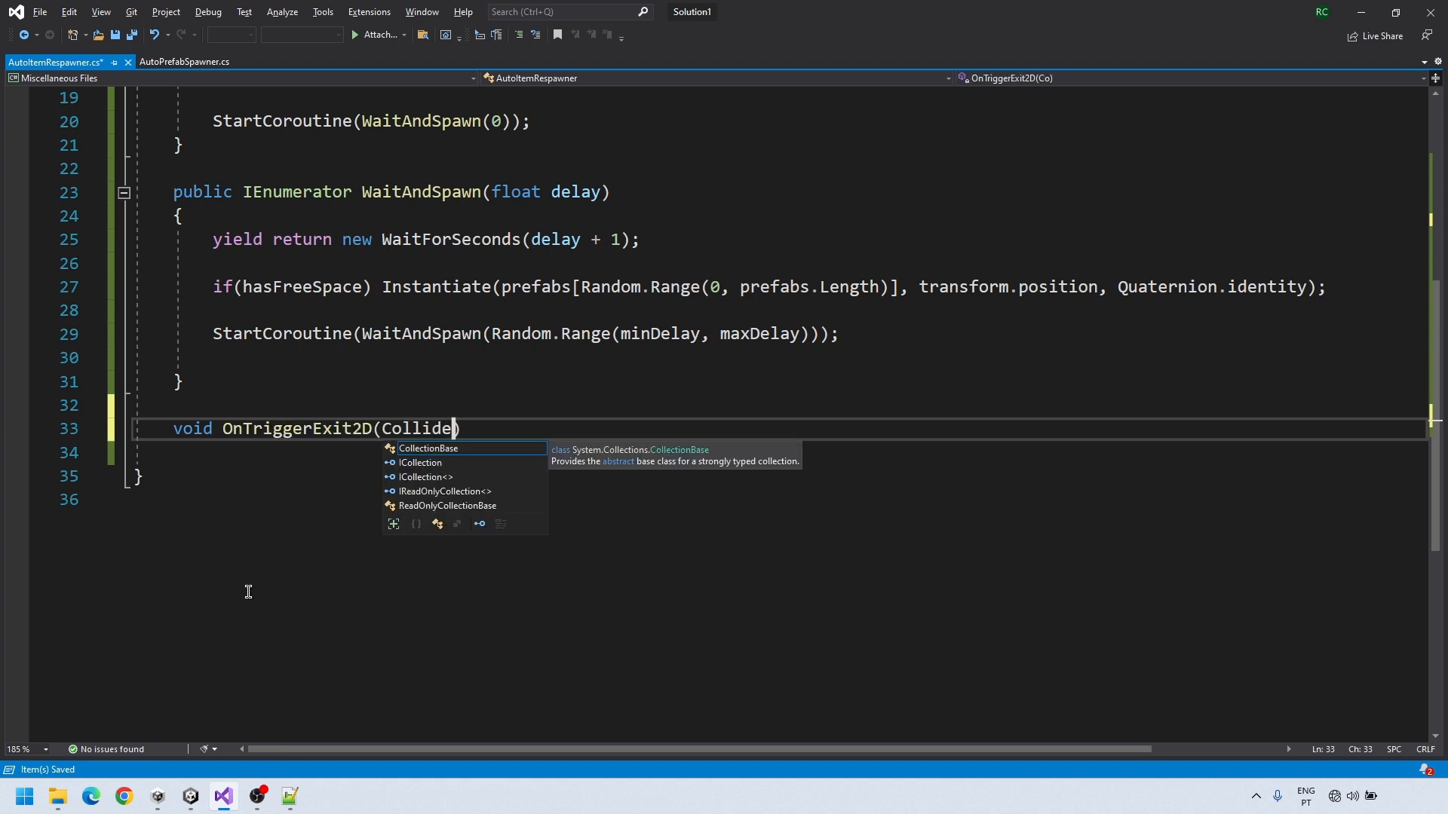
text(2D other))
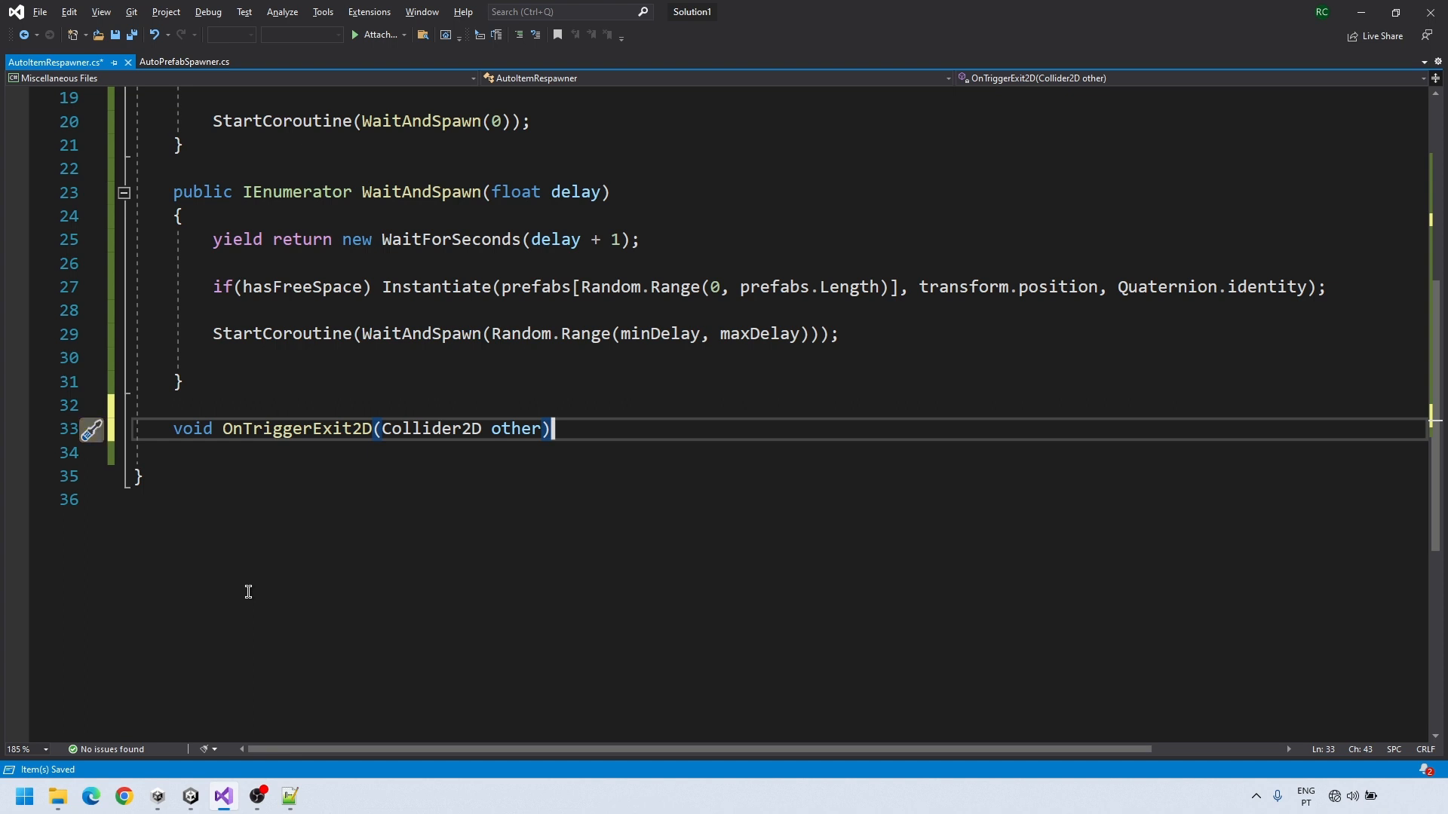
key(Return)
text({)
key(Return)
Inside OnTriggerExit2D, write if (other.gameObject.tag == "Item") hasFreeSpace = true;
text(if (other.gameObject)
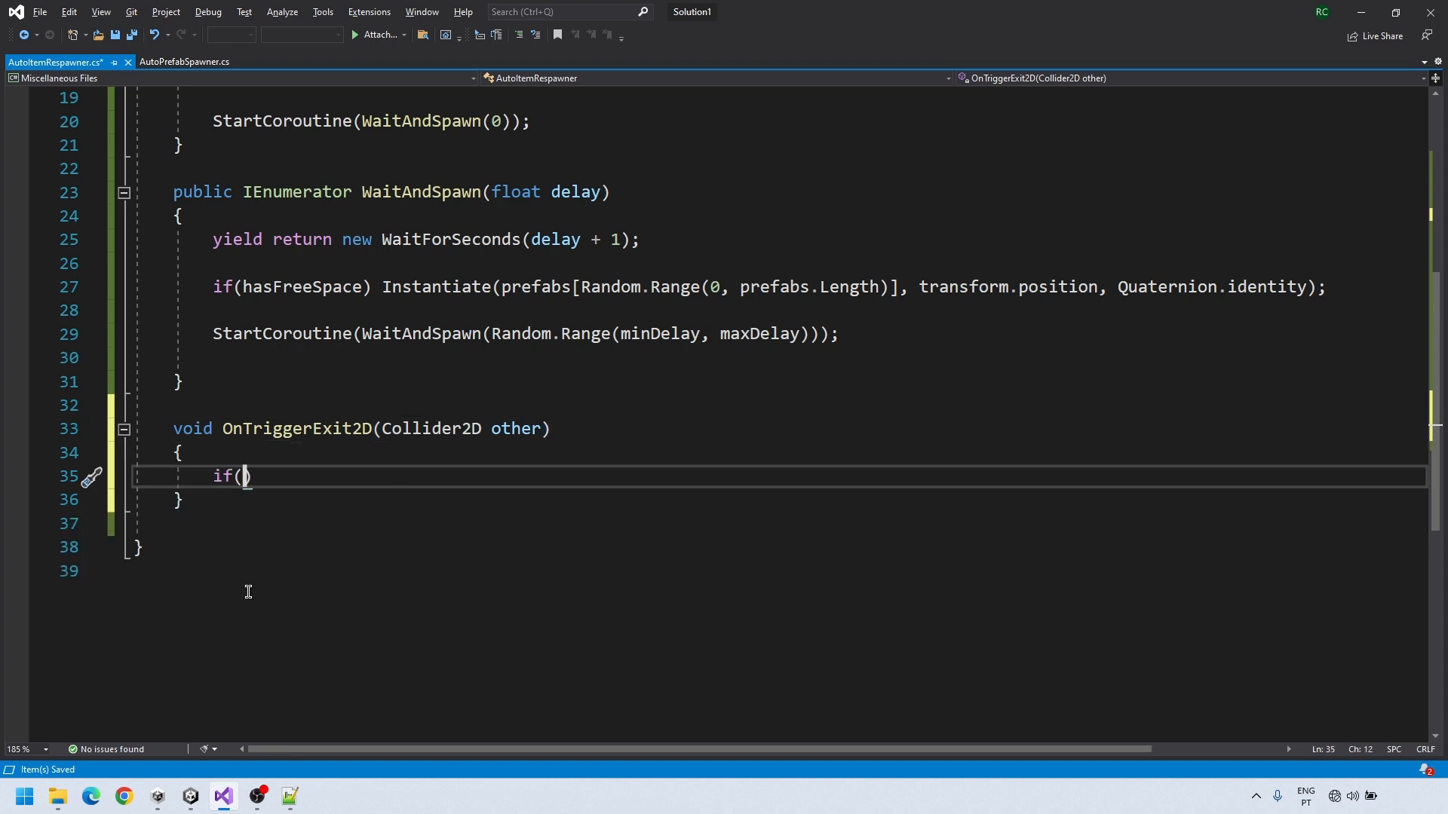
text(.tag == "Item")
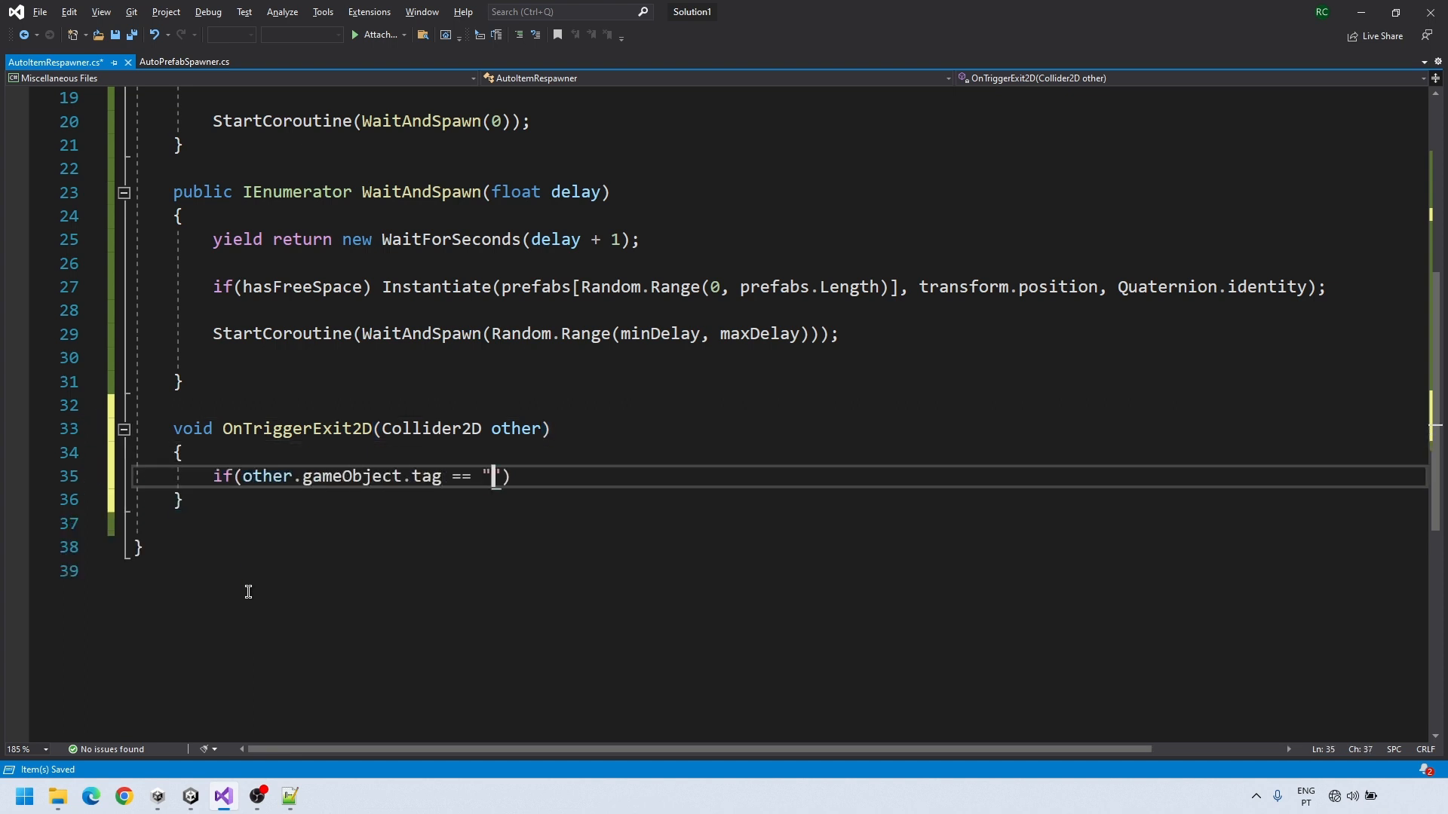
text() hasFreeSpace = true;)
key(Down)
key(Down)
Duplicate the whole OnTriggerExit2D method directly below the original
drag(556, 479, 773, 480)
scroll(660, 557, up, 3)
drag(222, 500, 185, 503)
scroll(300, 518, down, 3)
scroll(301, 518, up, 1)
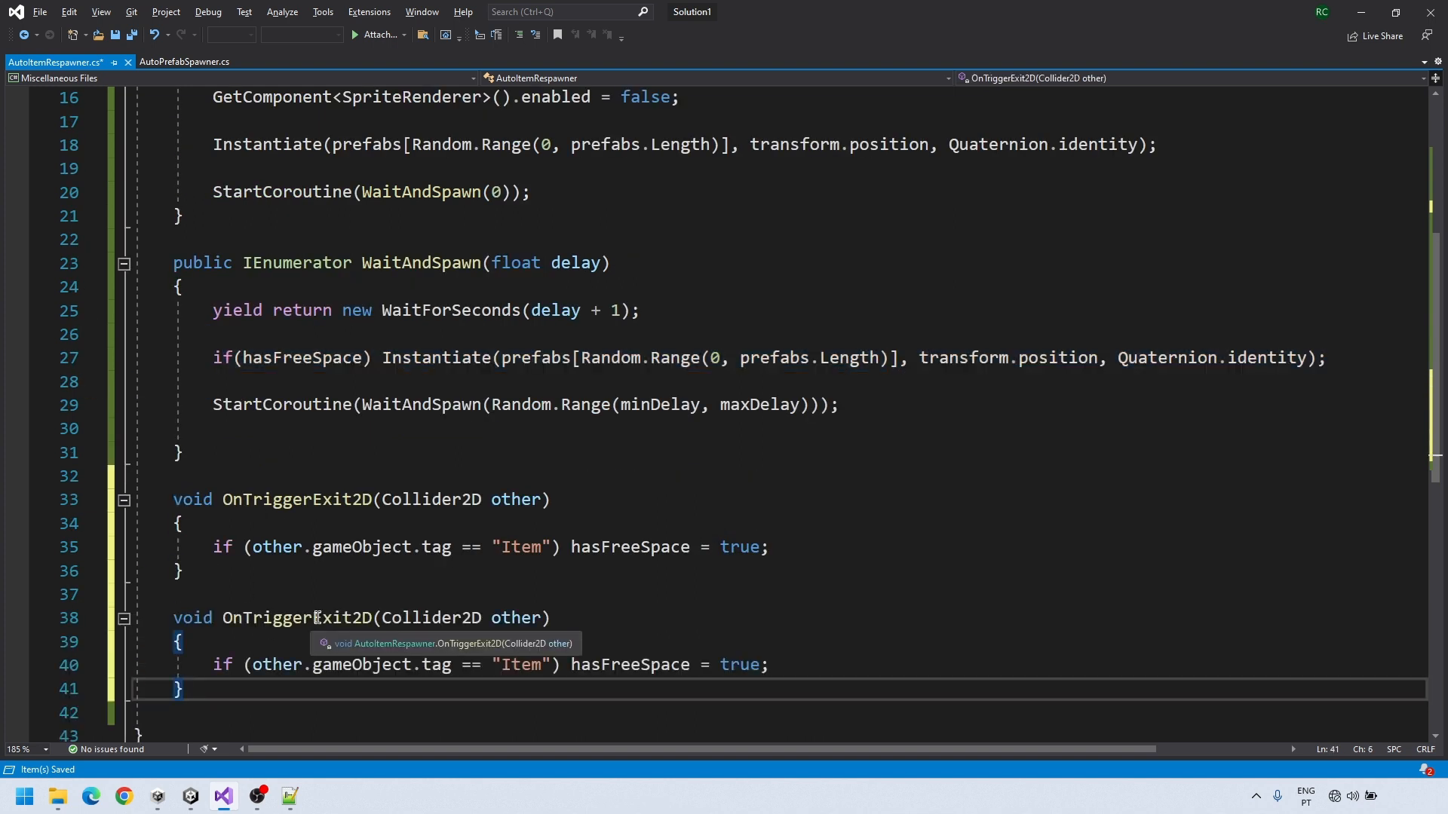
Rename the duplicated method to OnTriggerEnter2D, make it set hasFreeSpace to false, and save the script
click(324, 619)
key(Delete)
key(Delete)
key(Delete)
text(nter)
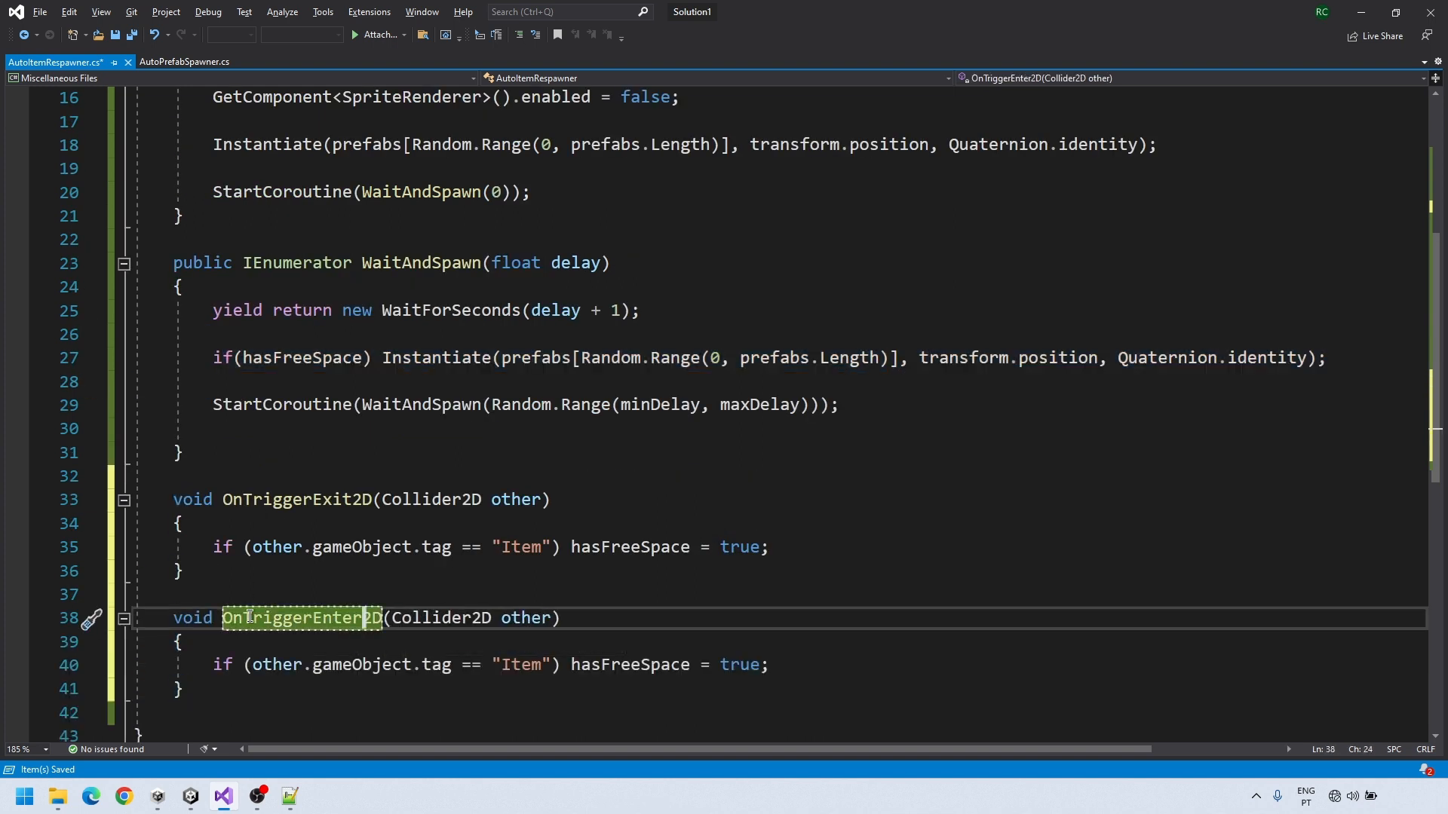
double_click(736, 666)
text(false)
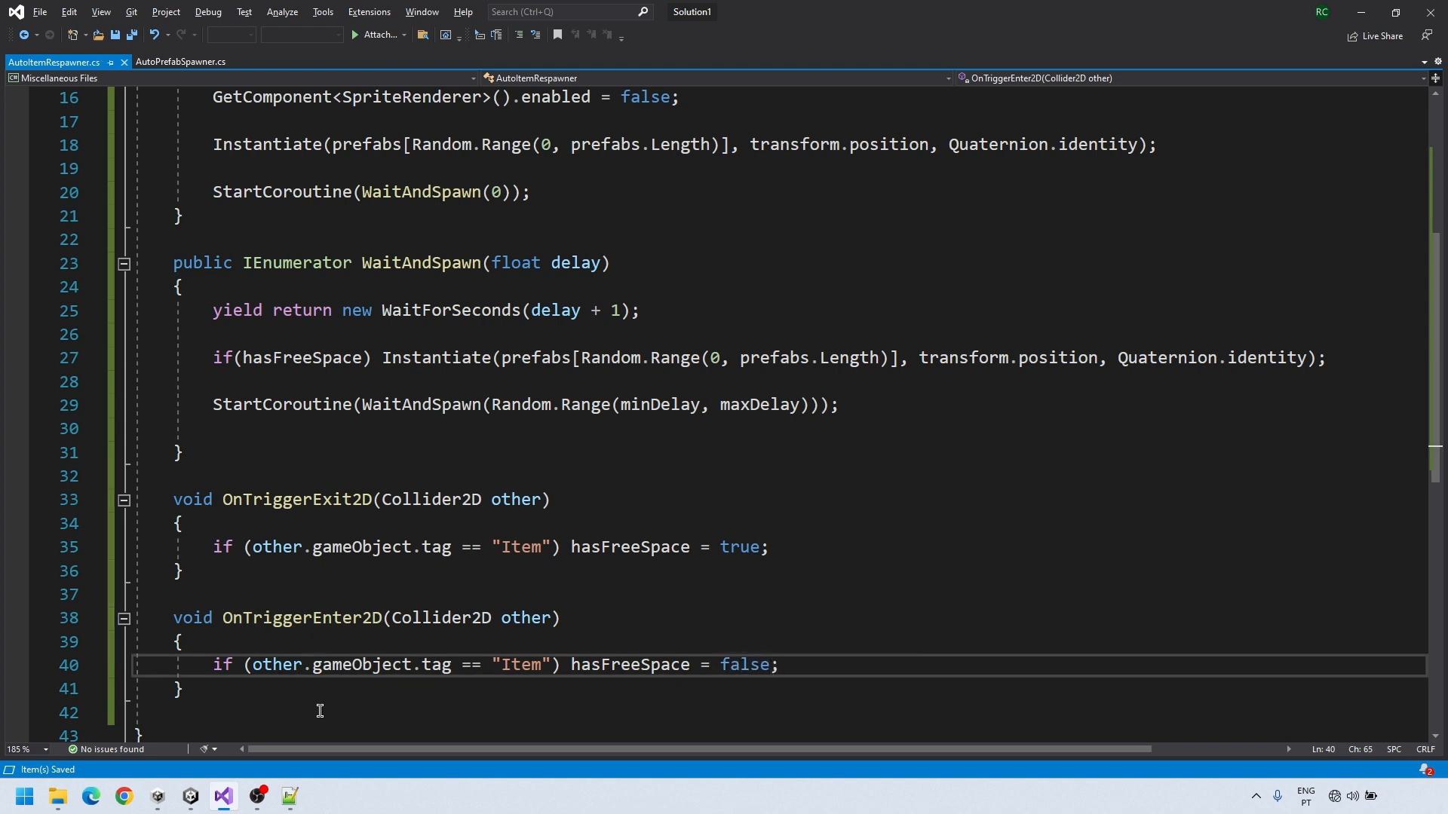
Switch to Unity and add a Rigidbody 2D to PlaceHolderItem, with X and Y position and Z rotation frozen
click(190, 796)
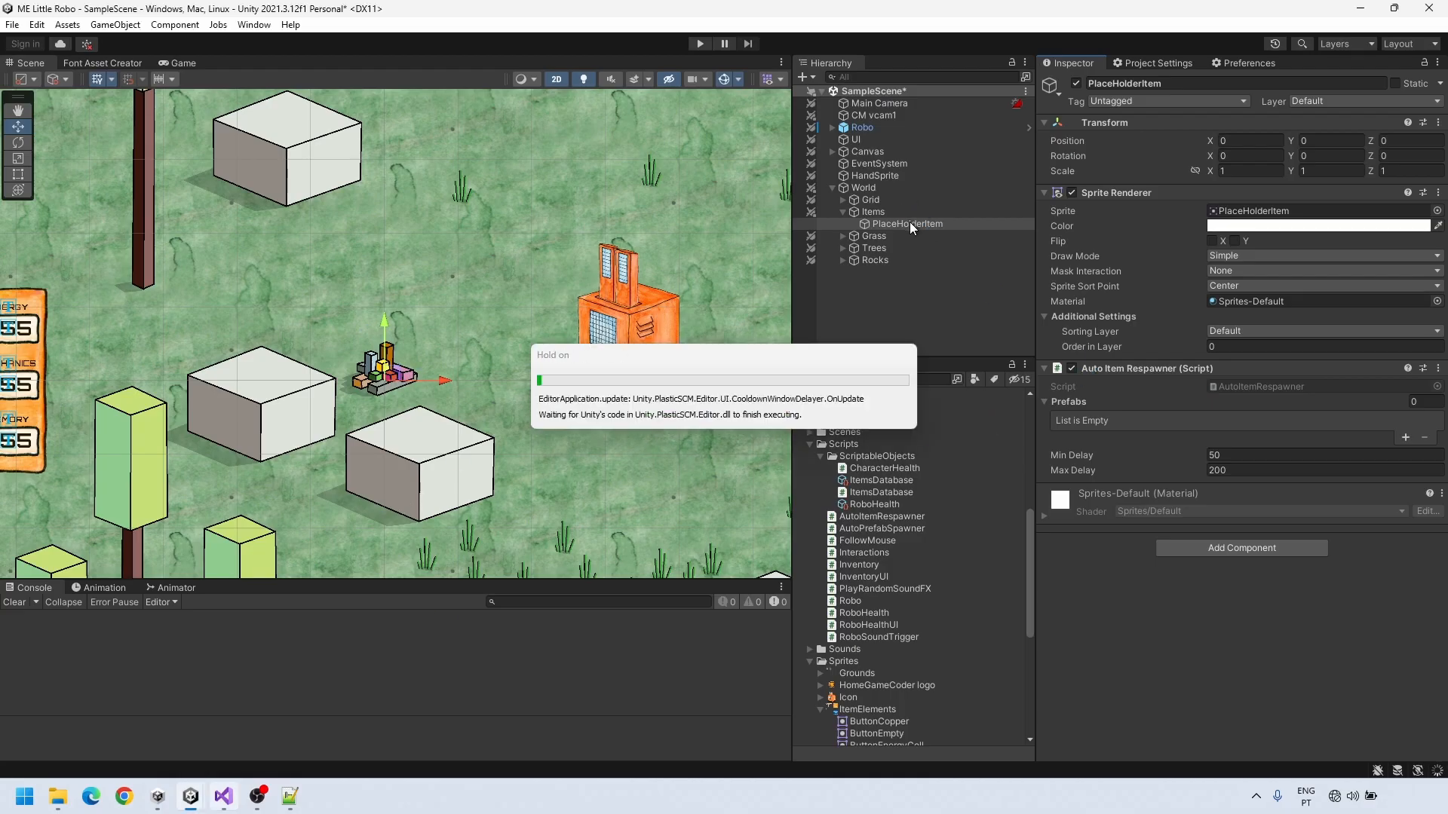
click(1206, 549)
text(rig)
click(1258, 597)
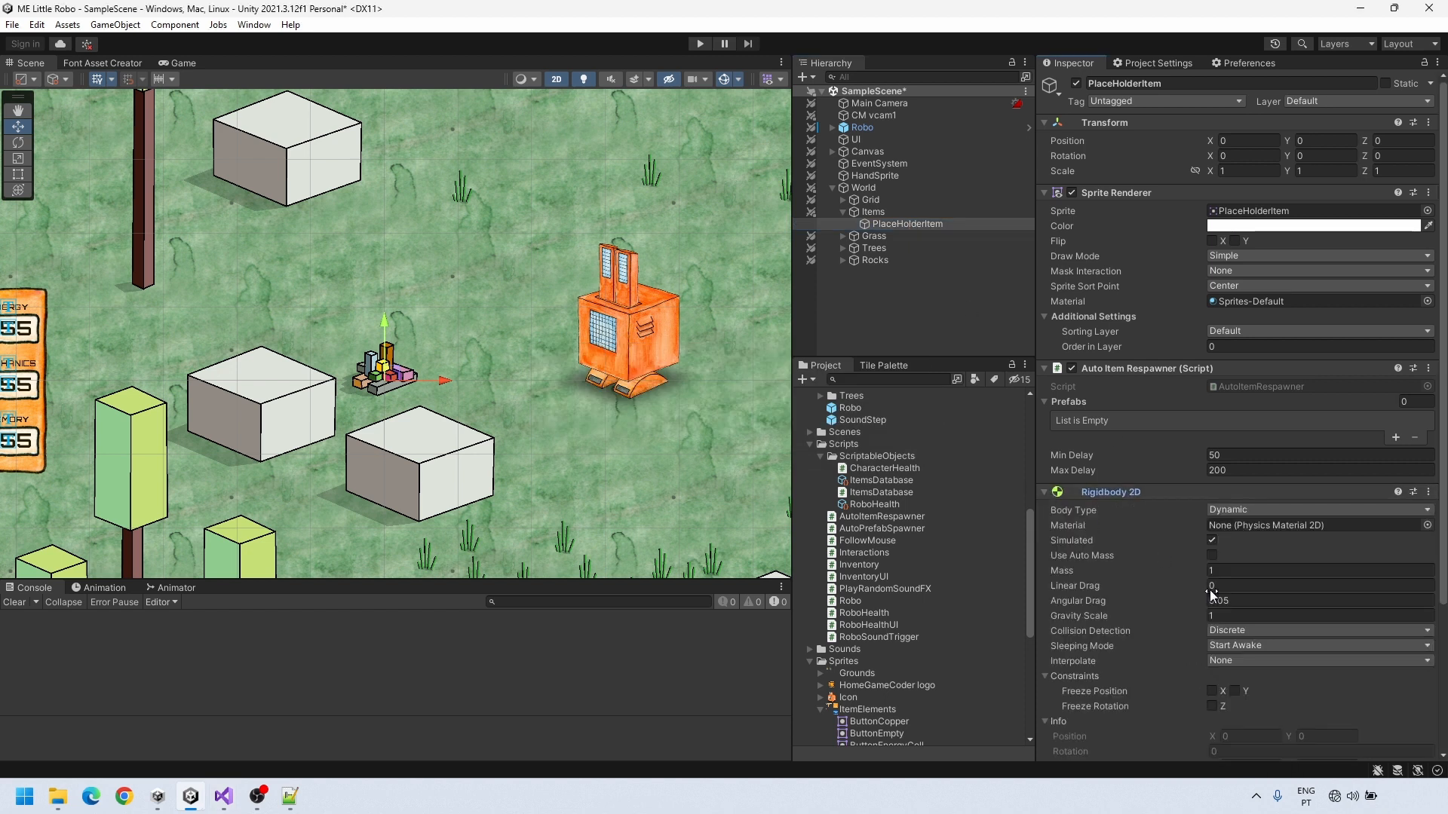
scroll(1209, 590, down, 2)
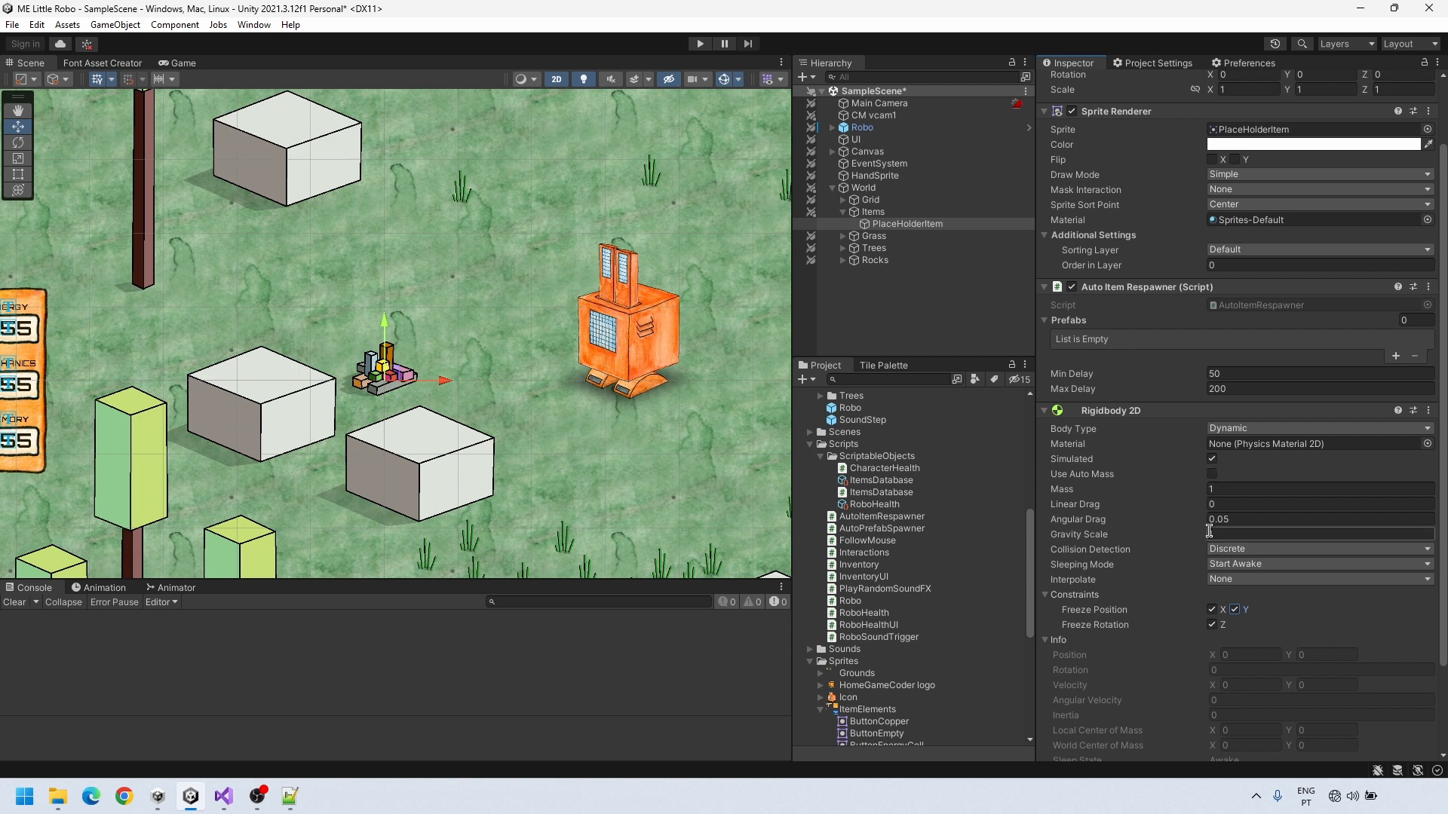
click(1222, 410)
Add a Box Collider 2D to PlaceHolderItem and enable Is Trigger
click(1237, 537)
text(box)
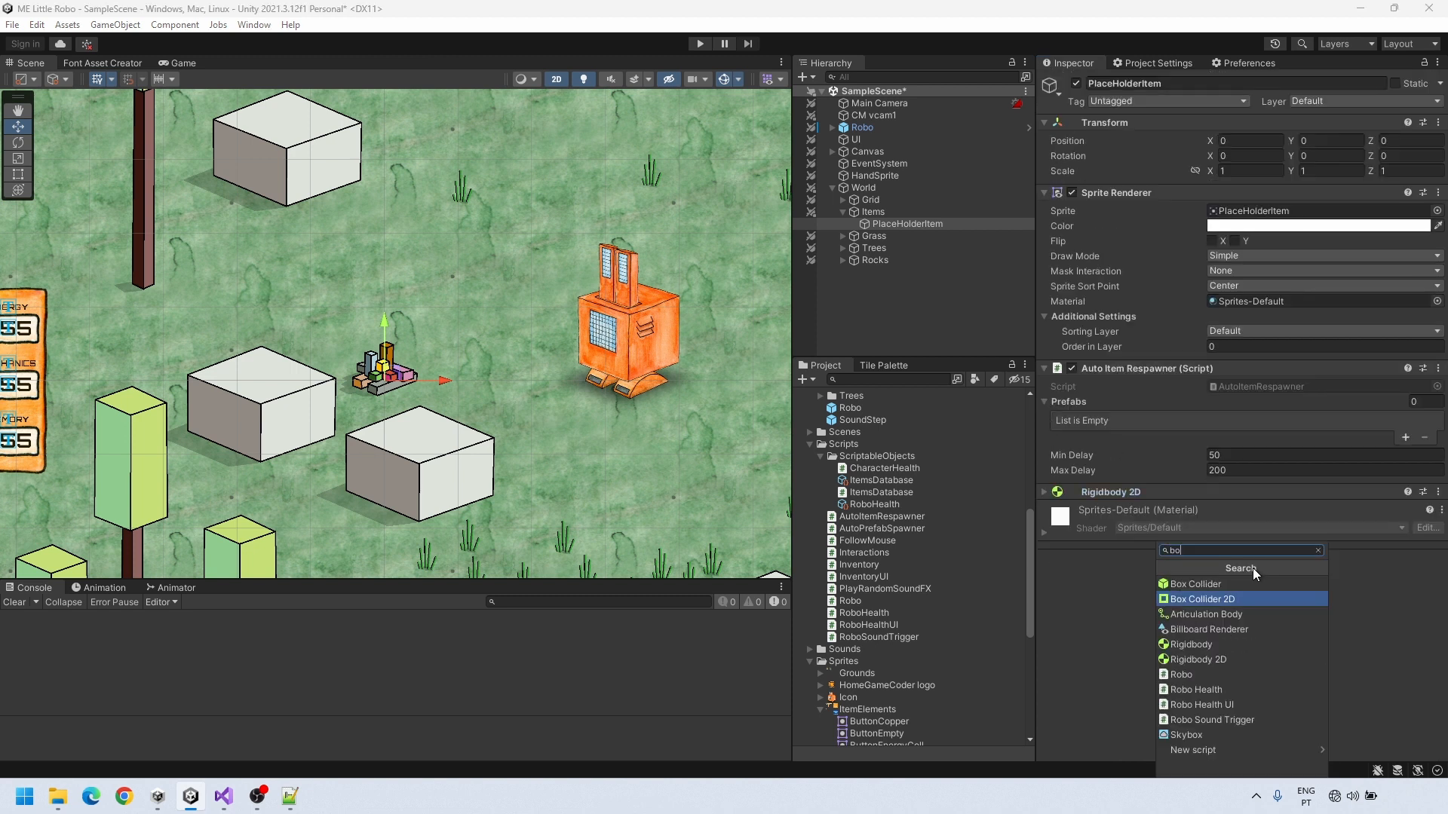
click(1251, 599)
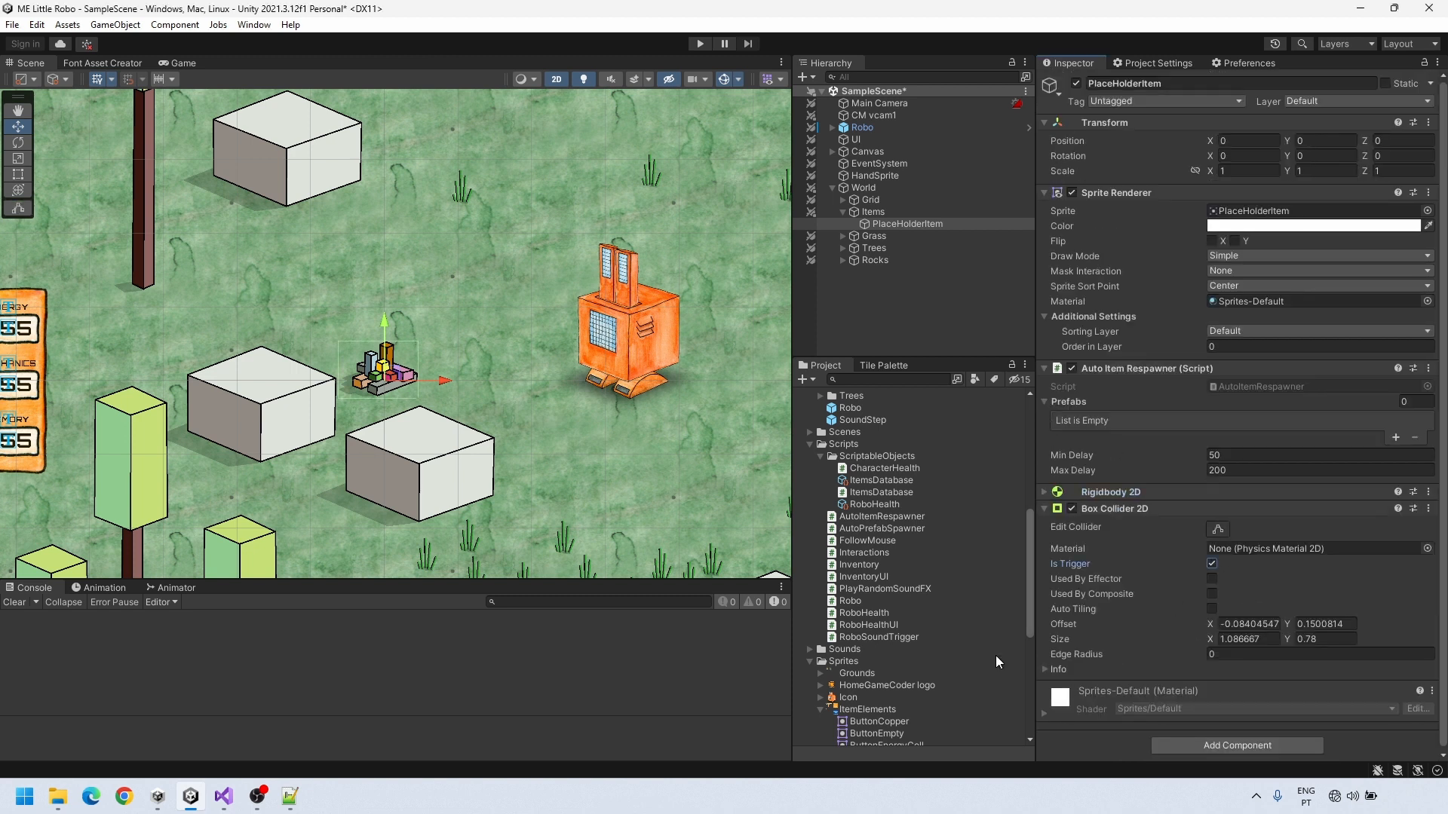
Enlarge PlaceHolderItem's box collider on all four sides to a size of about 3.36 by 2.47
click(1218, 530)
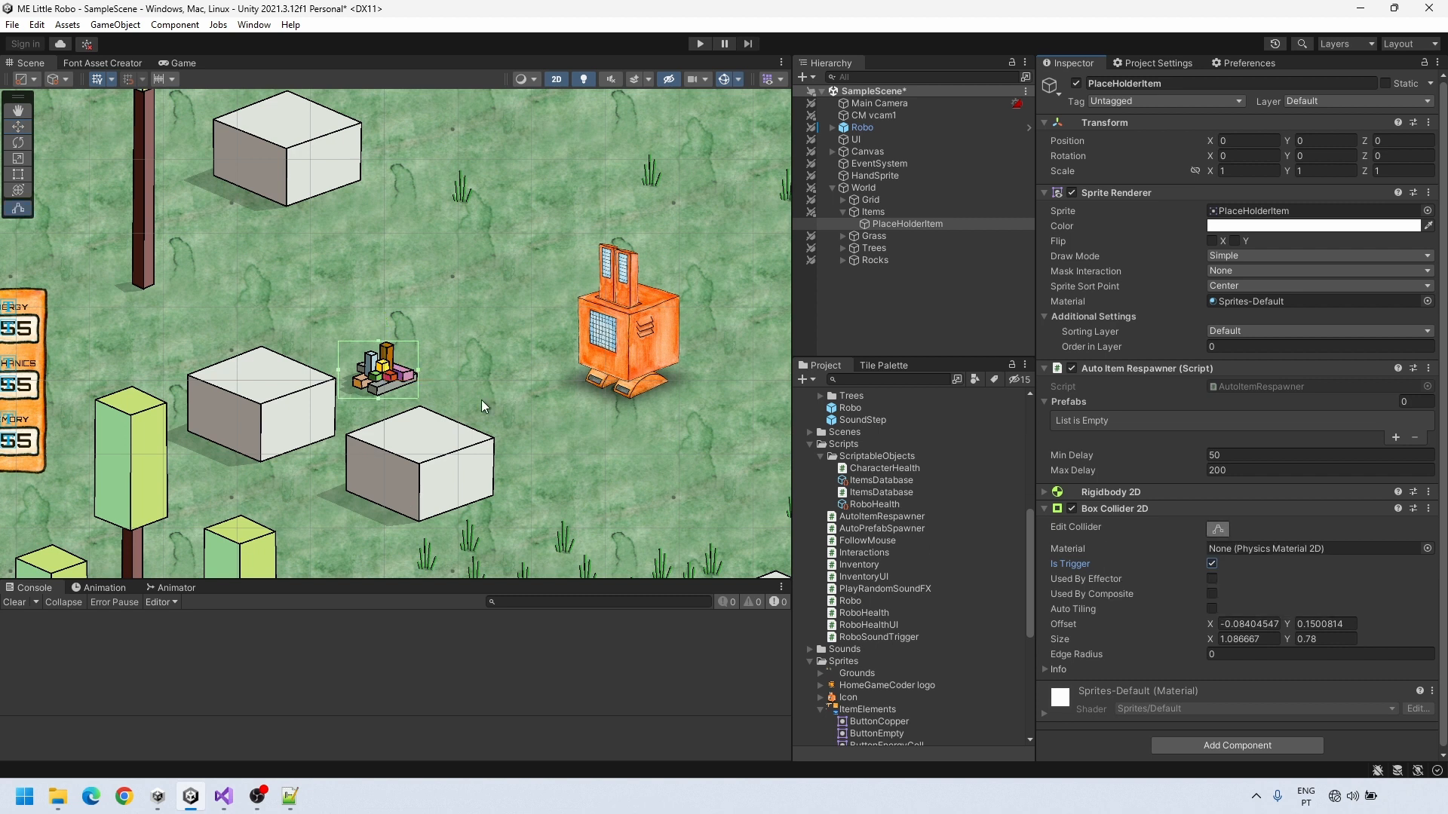
drag(418, 370, 513, 370)
drag(425, 398, 426, 464)
drag(338, 402, 272, 407)
drag(393, 343, 393, 283)
drag(274, 375, 267, 375)
key(w)
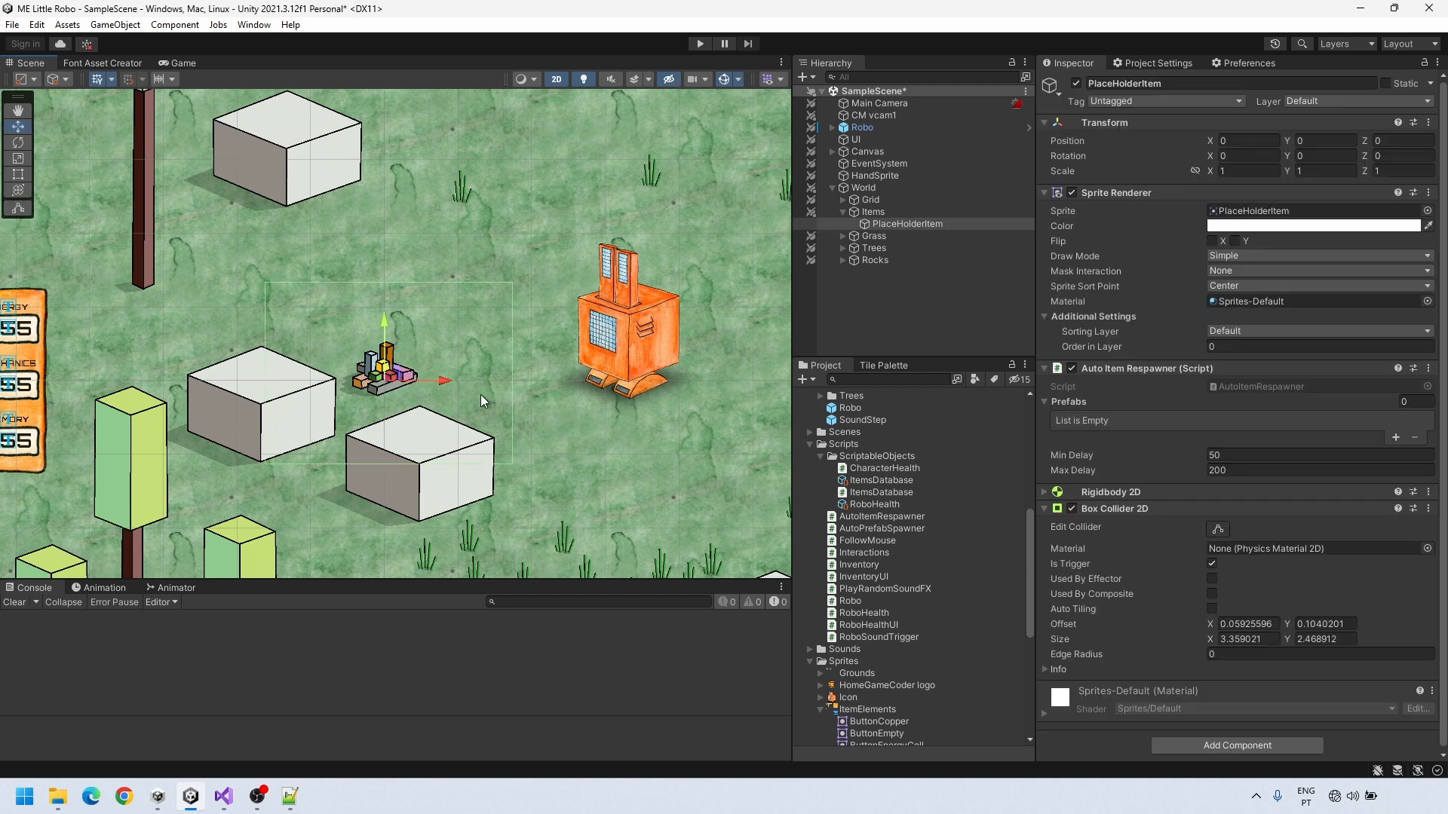
Add two layers to the project: Item as User Layer 7 and ItemPlaceHolder as User Layer 8
click(1350, 101)
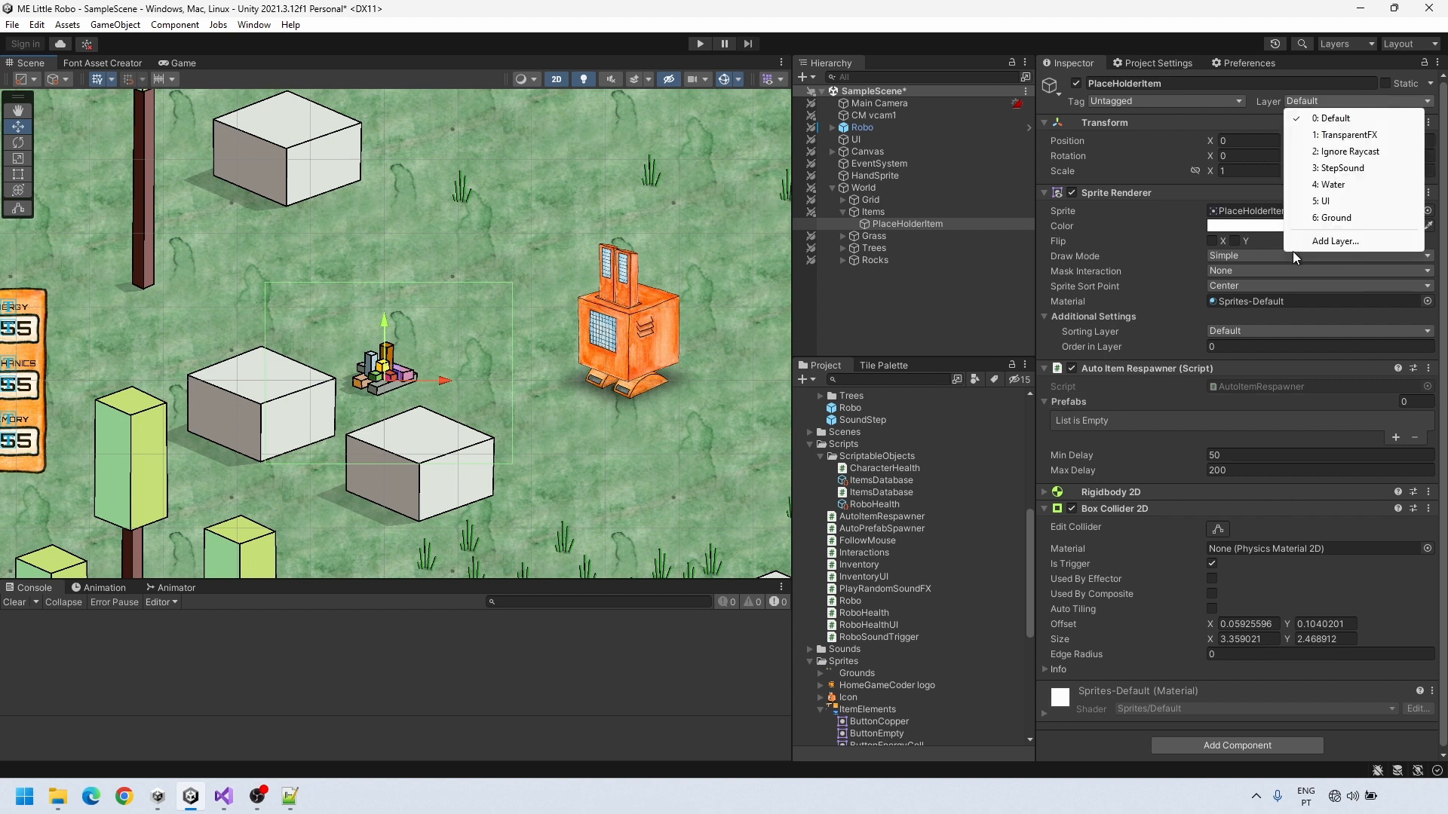
click(1316, 240)
click(1296, 279)
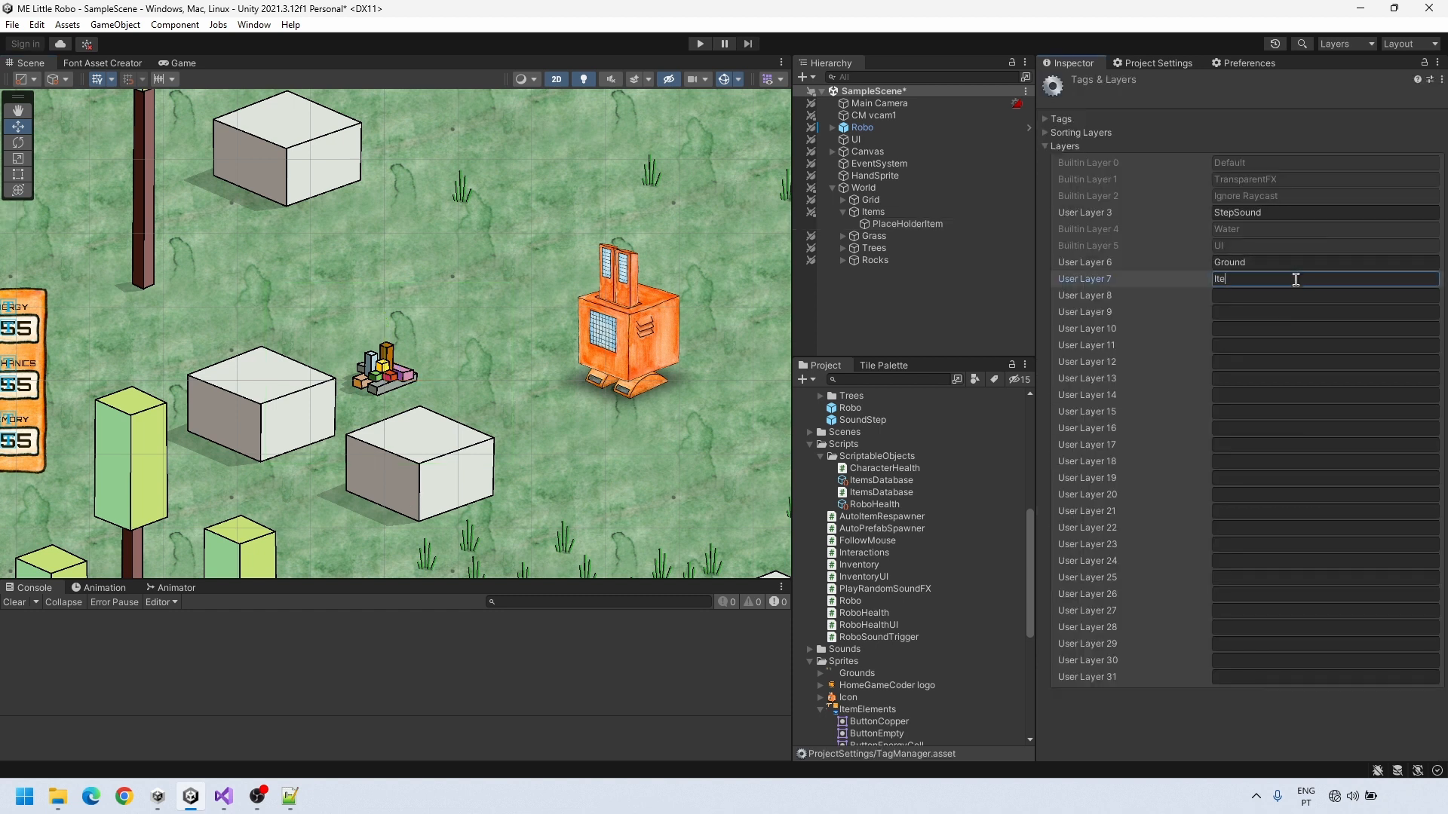
key(Tab)
text(ItemPlaceHolder)
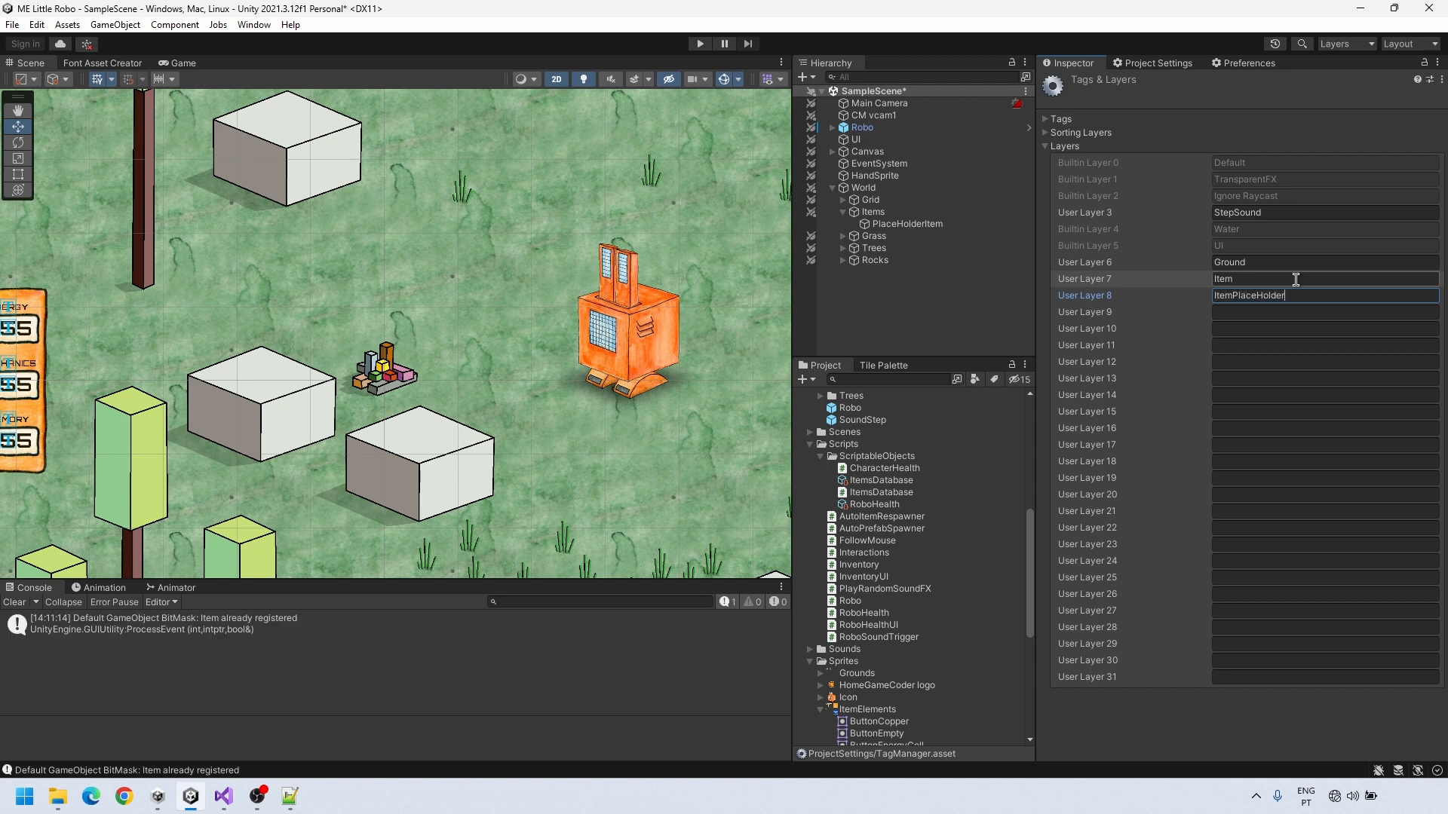
In the Physics 2D layer collision matrix, disable ItemPlaceHolder's collisions with every layer except Item
click(905, 224)
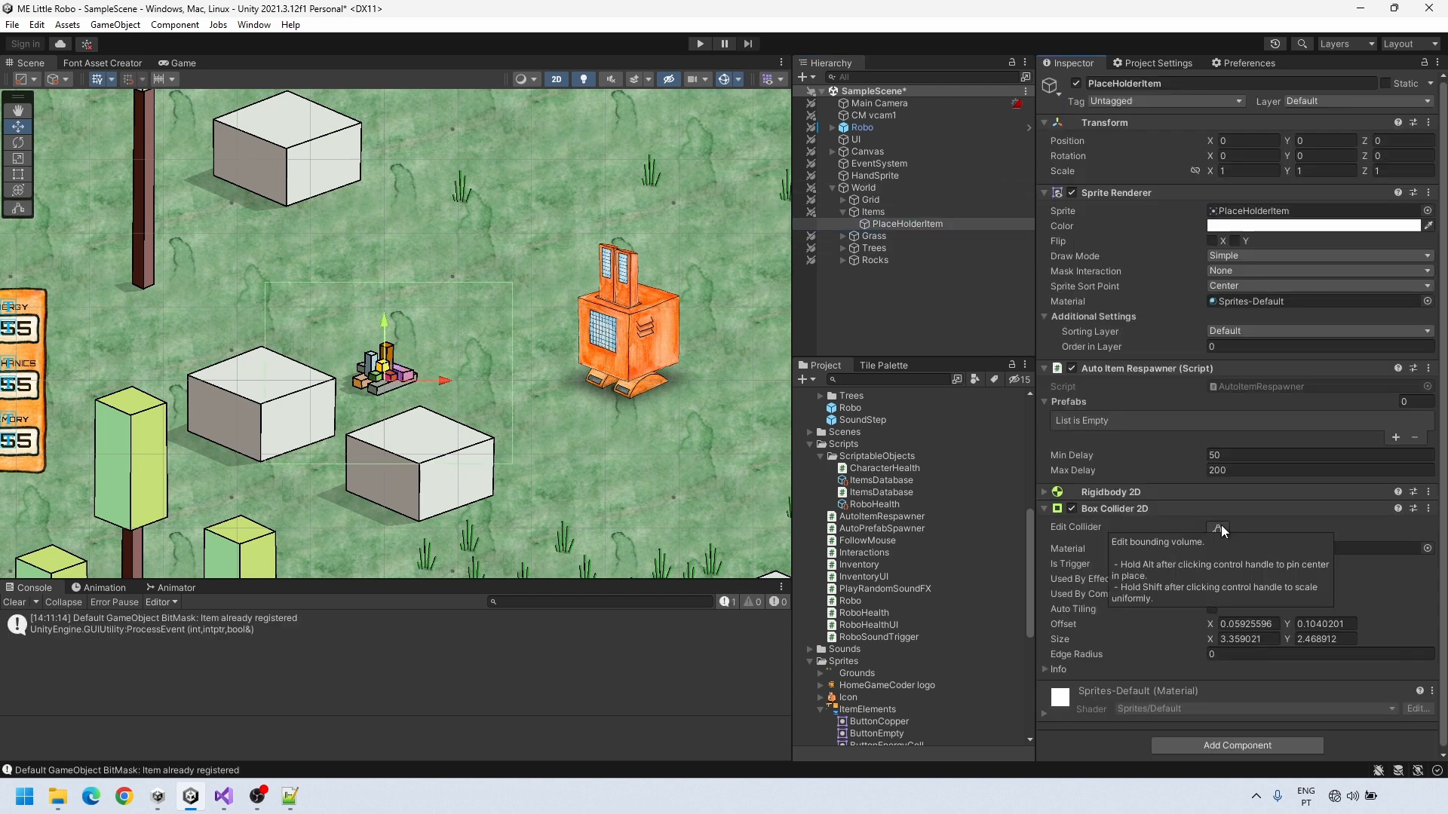
click(1139, 63)
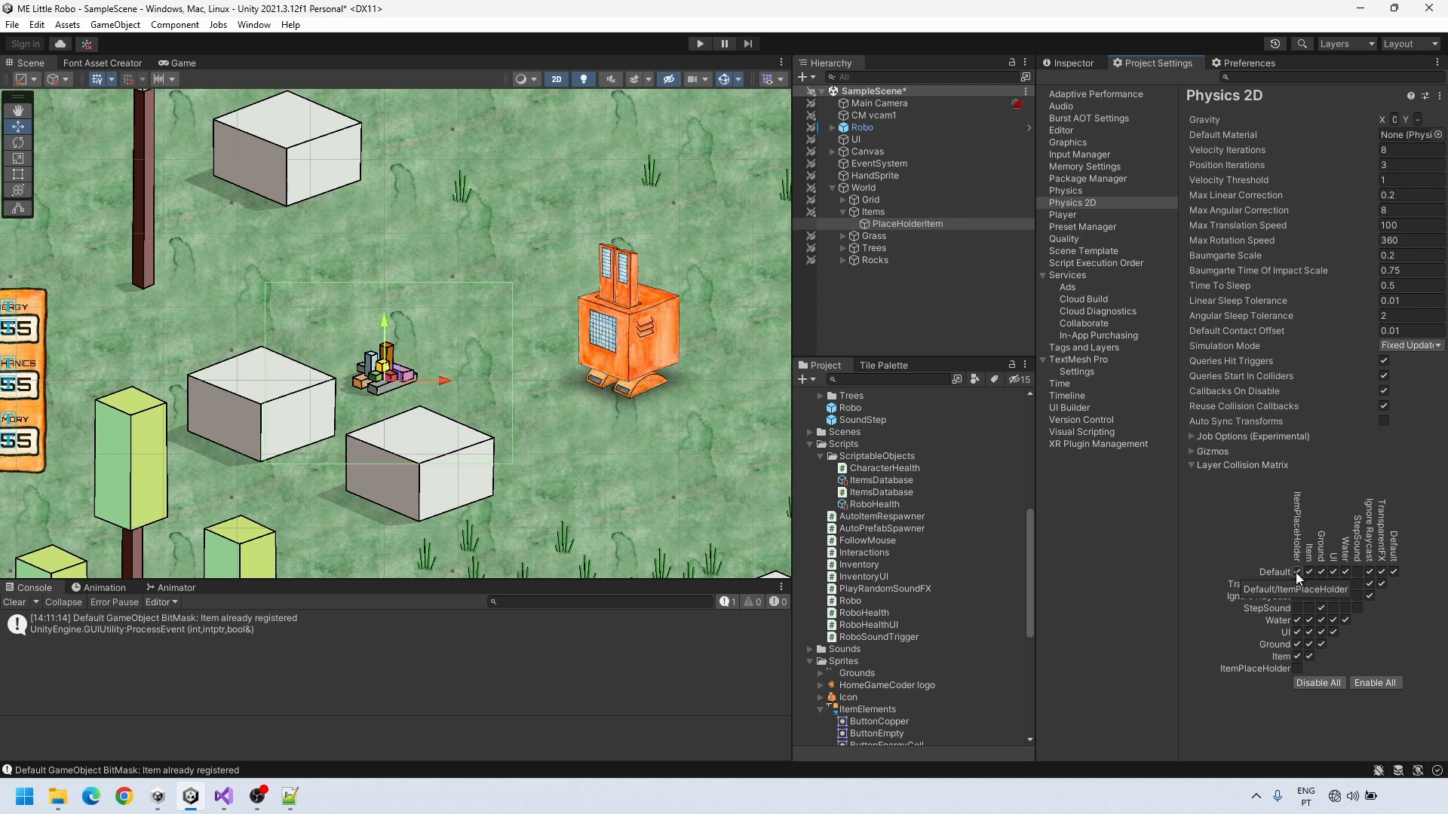
click(1296, 572)
click(1298, 585)
click(1297, 597)
click(1300, 642)
click(1301, 631)
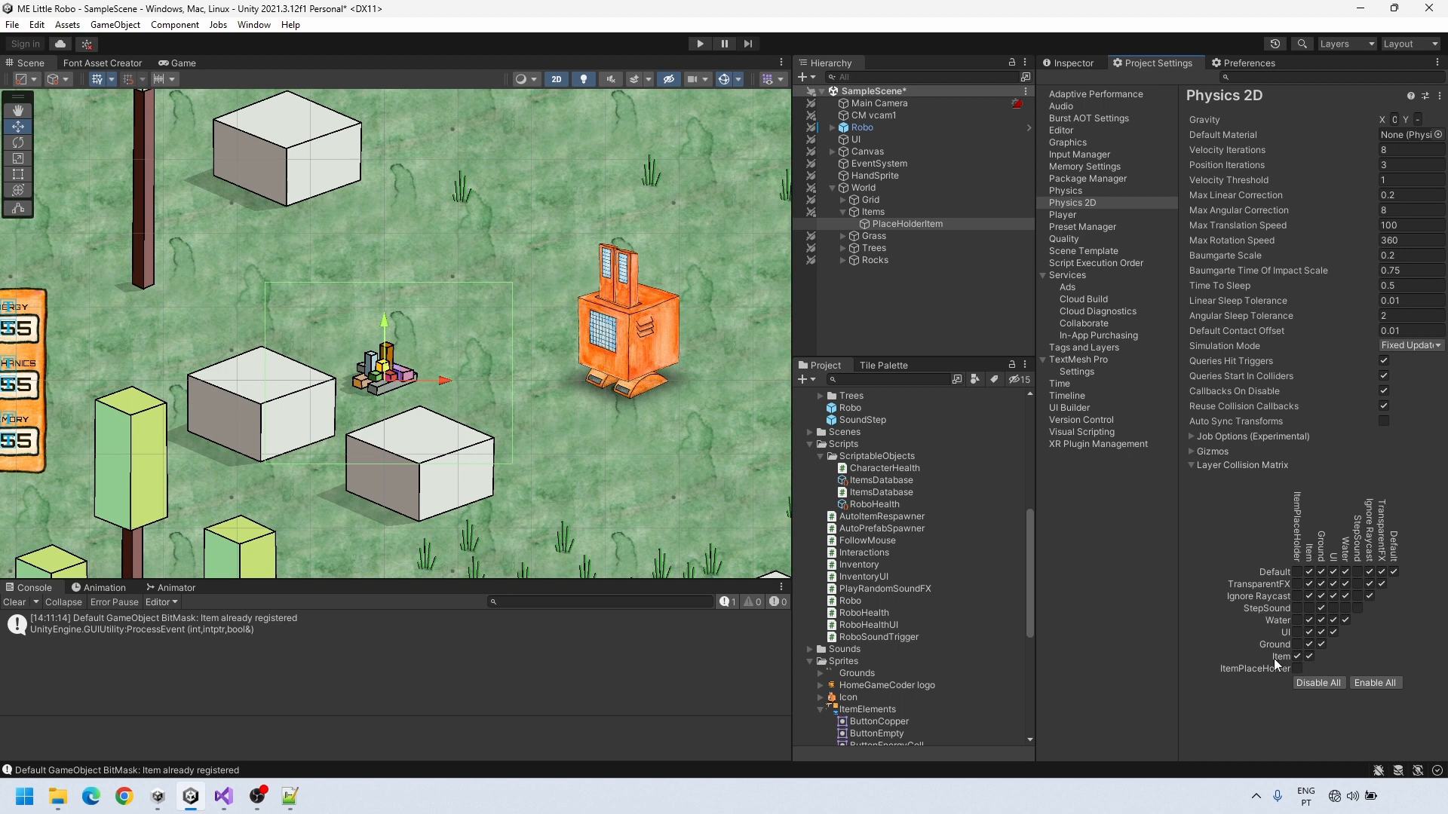
Assign the Item layer to all eight item prefabs, from Copper to Wafer
scroll(855, 504, up, 6)
click(865, 513)
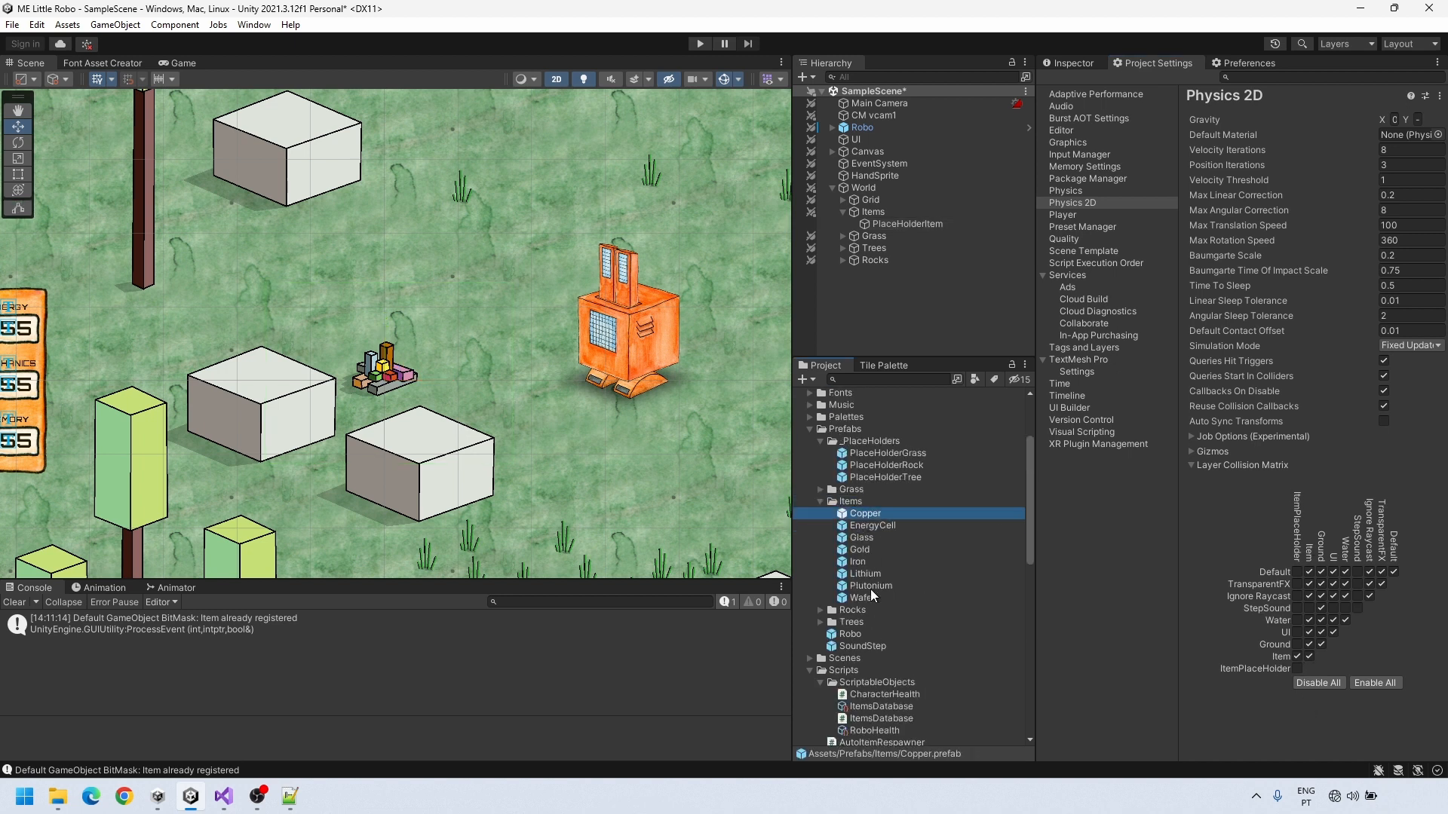
shift+click(869, 598)
click(1084, 65)
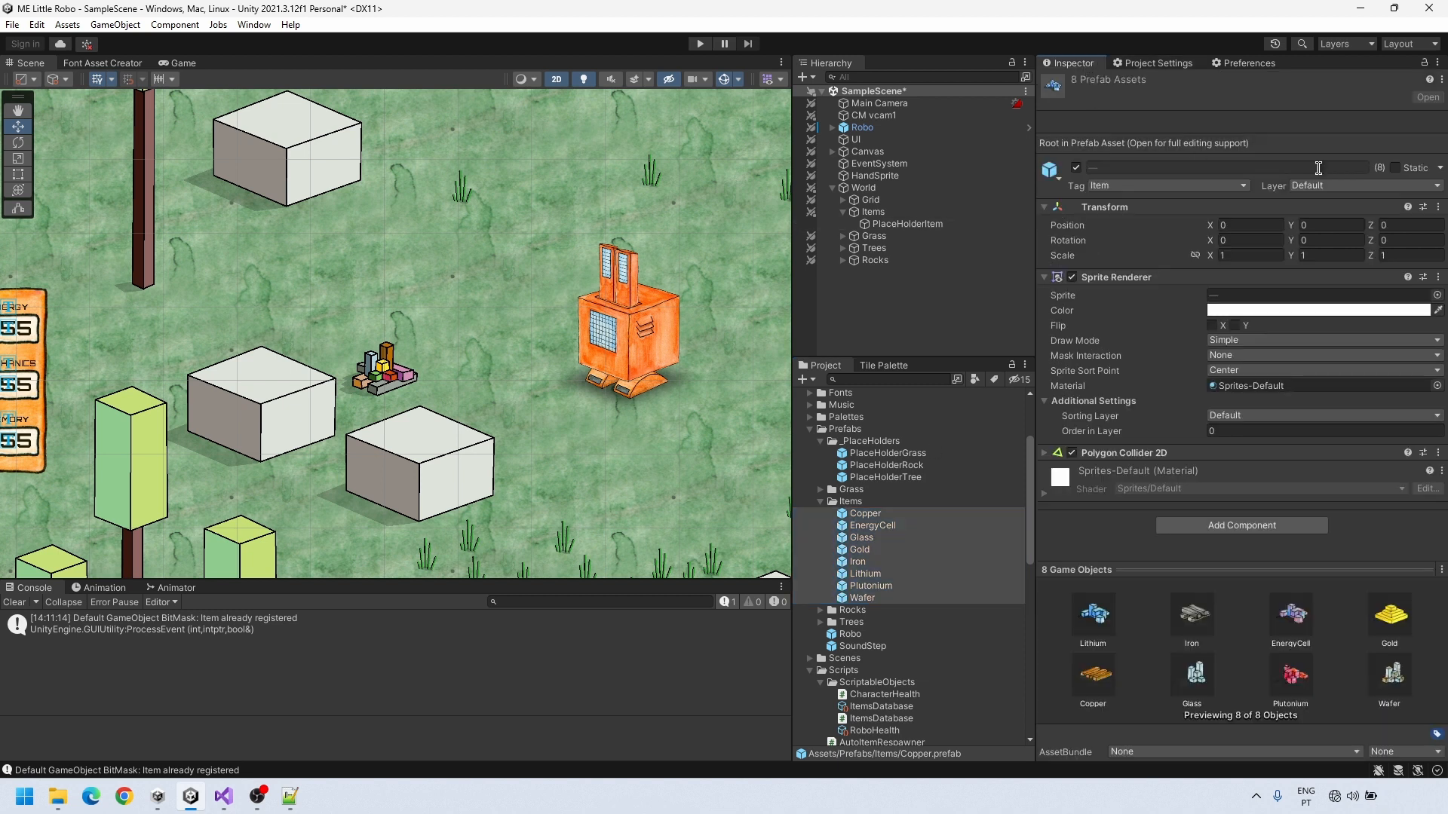
click(1319, 186)
click(1322, 320)
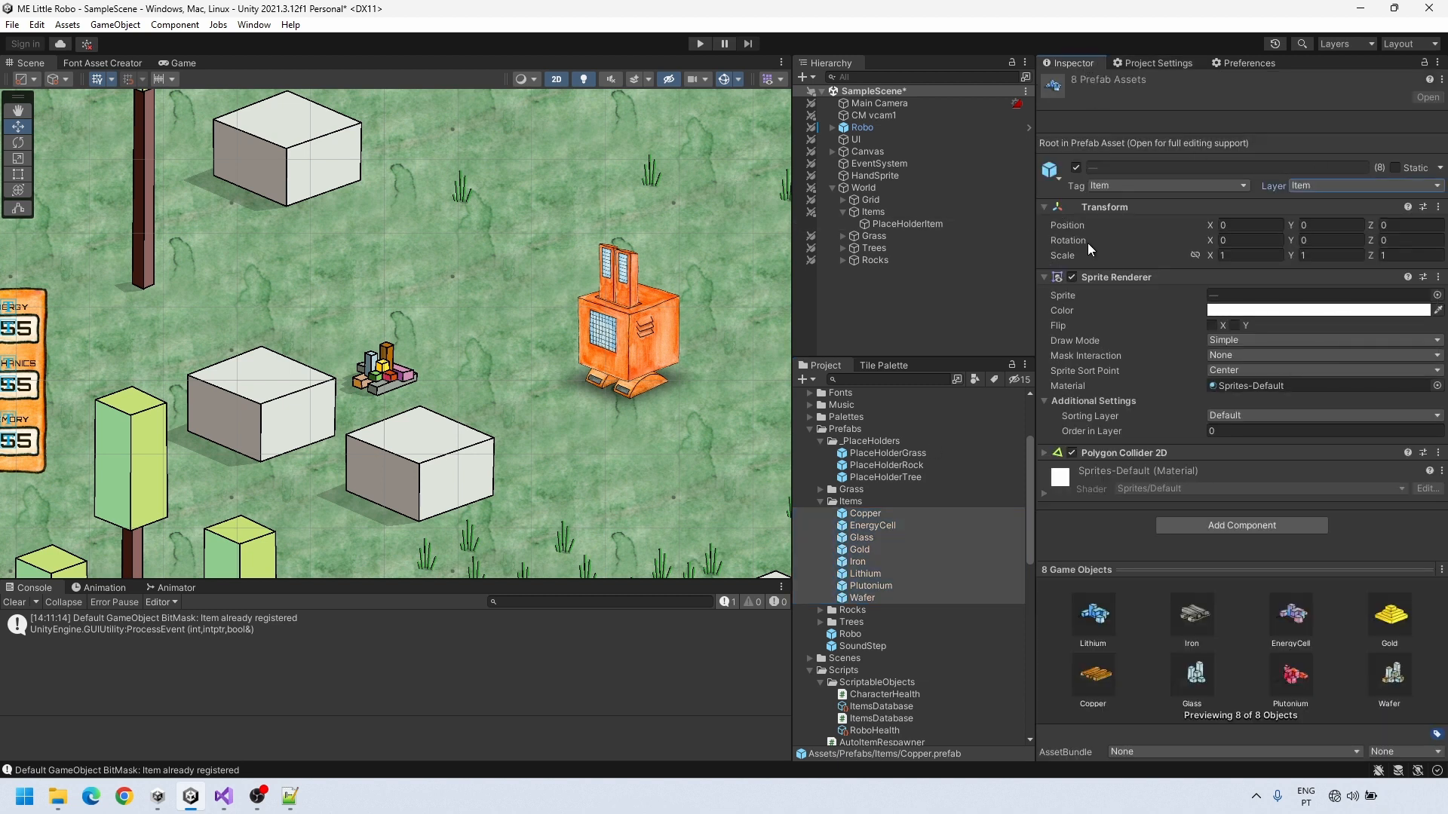
Assign the ItemPlaceHolder layer to the PlaceHolderItem object
click(938, 220)
click(1350, 101)
click(1341, 253)
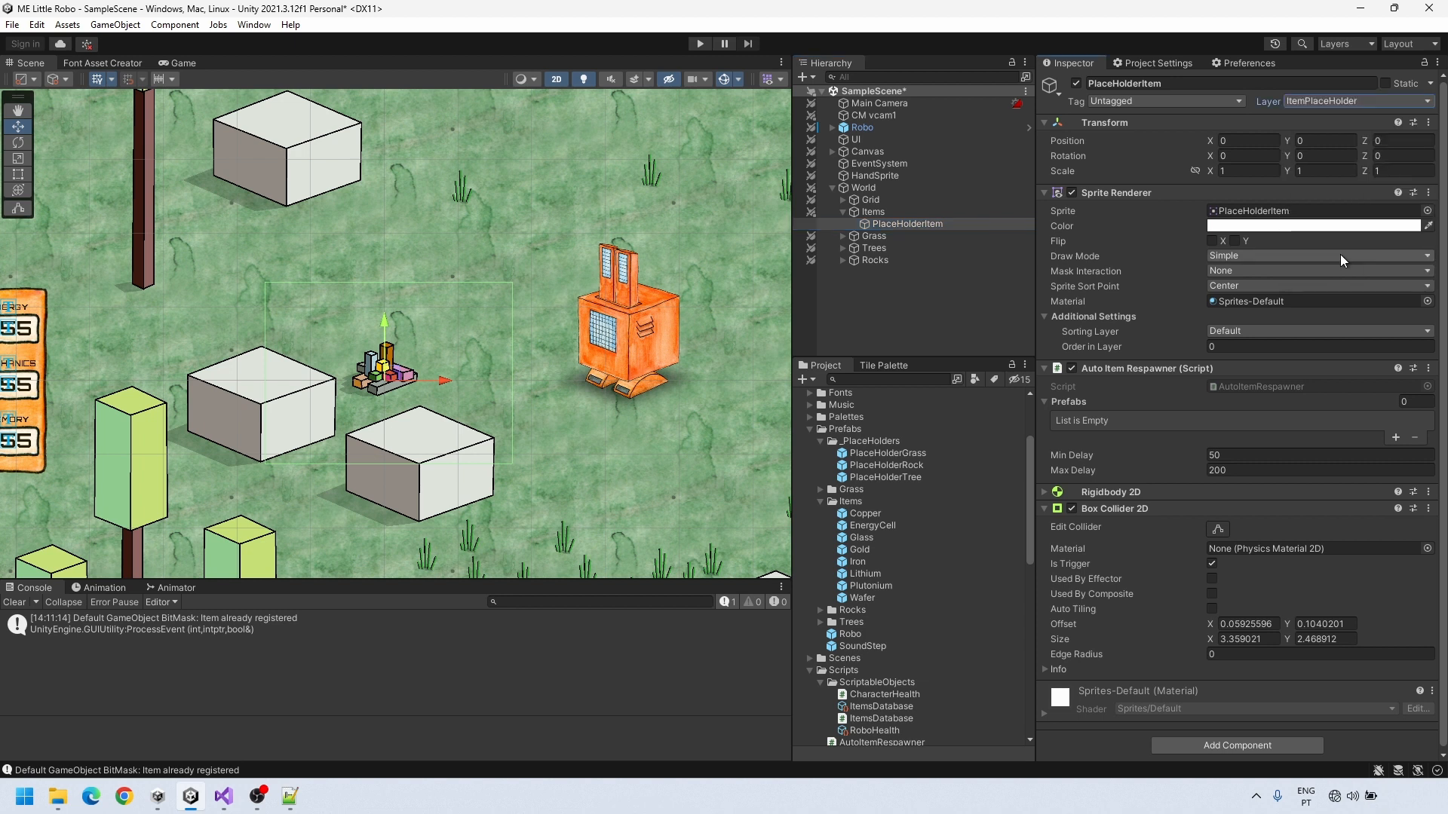
Fill the Auto Item Respawner's Prefabs list with the eight item prefabs, Copper through Wafer
scroll(1123, 458, down, 1)
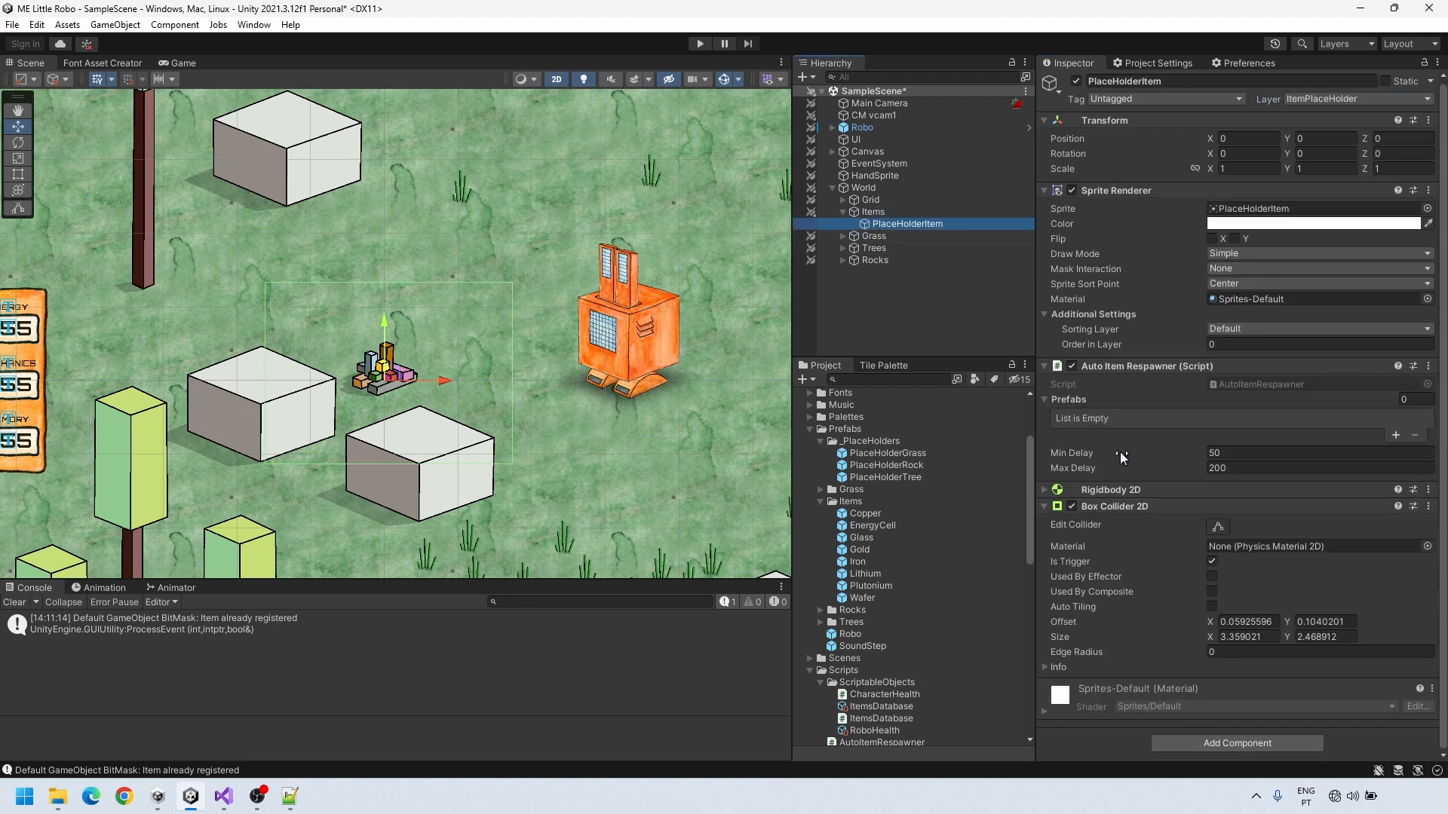
click(1052, 400)
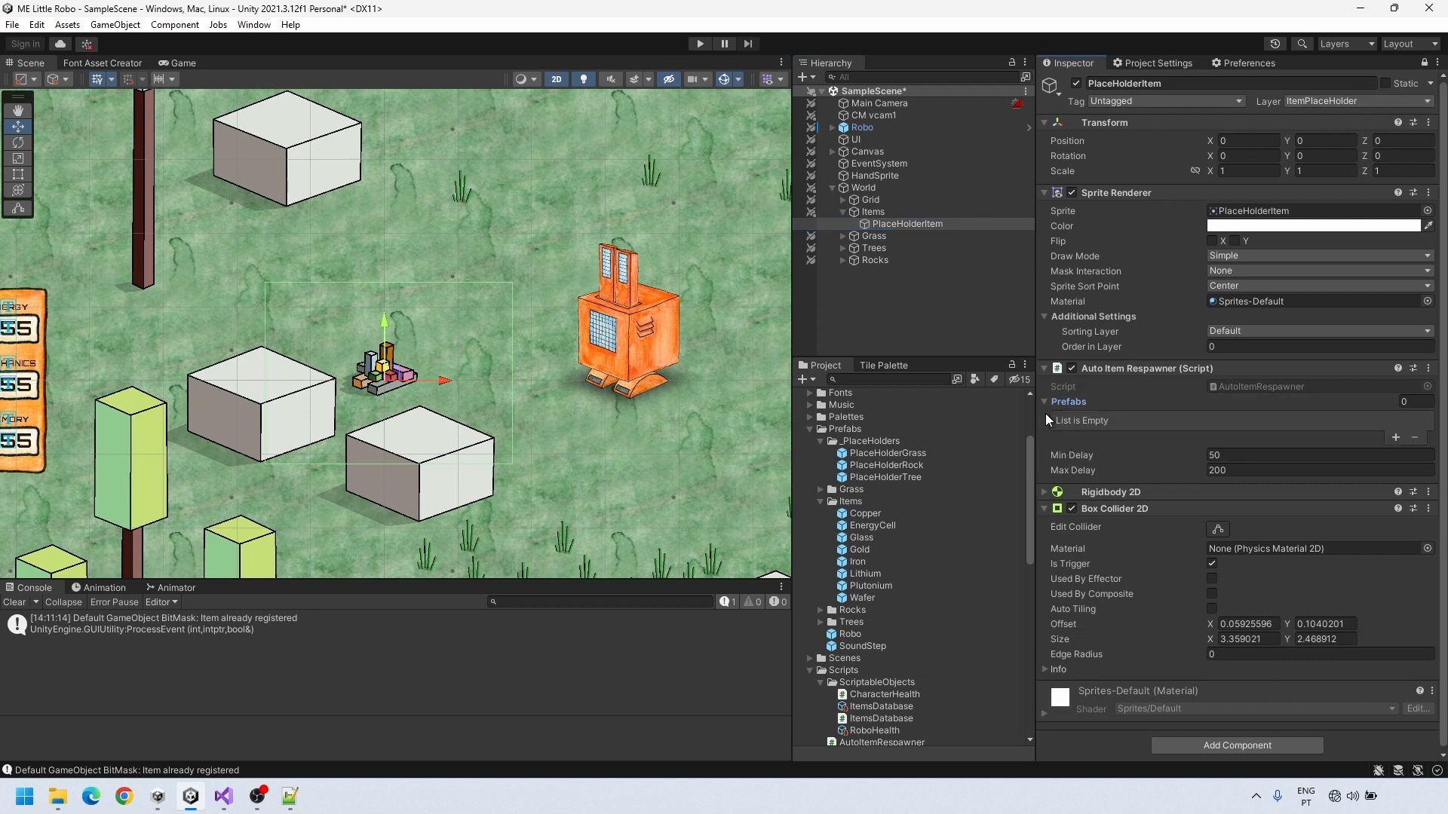
click(871, 599)
shift+click(875, 511)
drag(874, 511, 1078, 401)
Set the Auto Item Respawner's Min Delay to 1 and Max Delay to 3
click(1161, 560)
text(1)
key(Tab)
text(3)
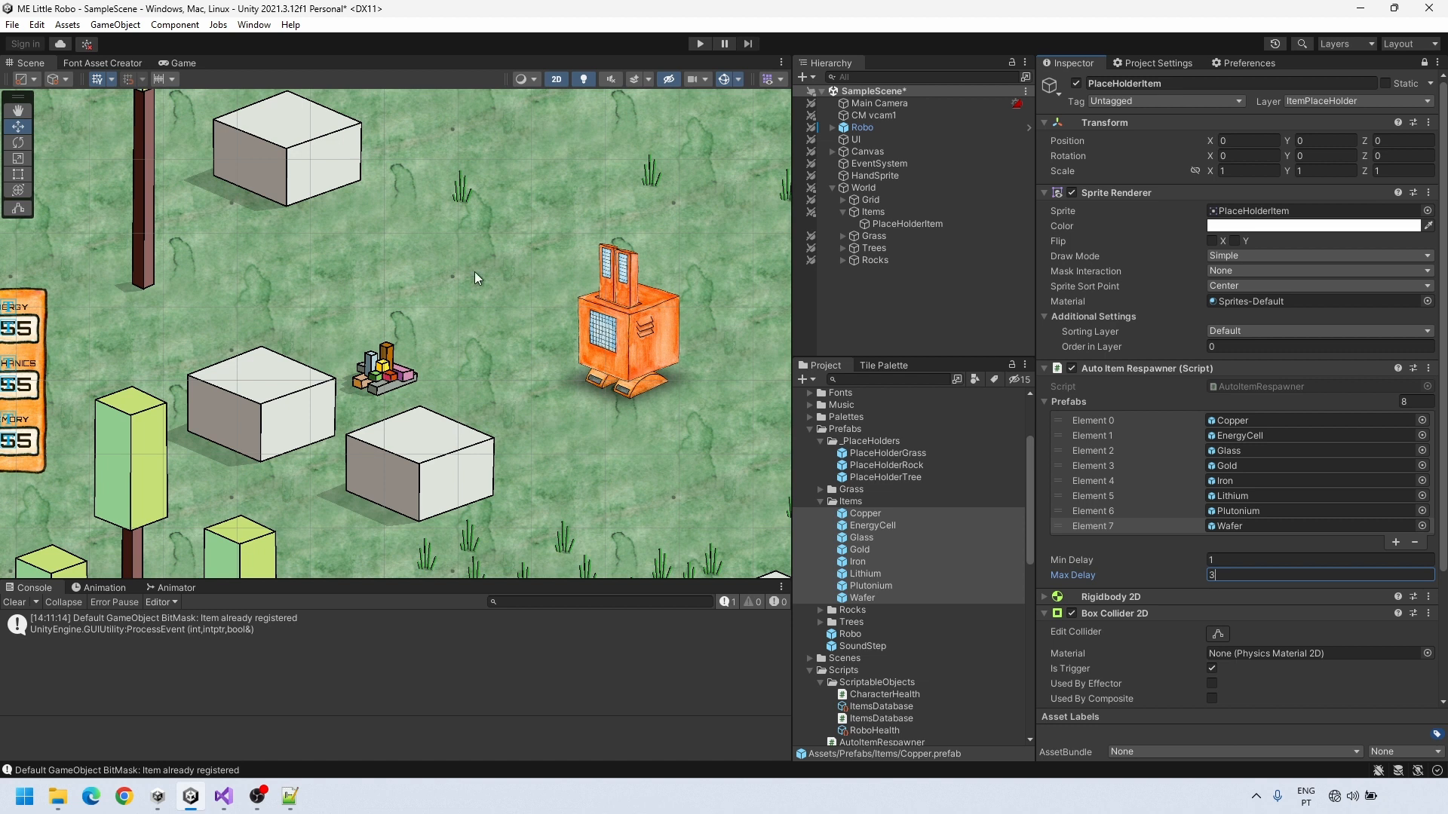
Run the game and walk the robot back and forth over the item spawn spot
key(ctrl+p)
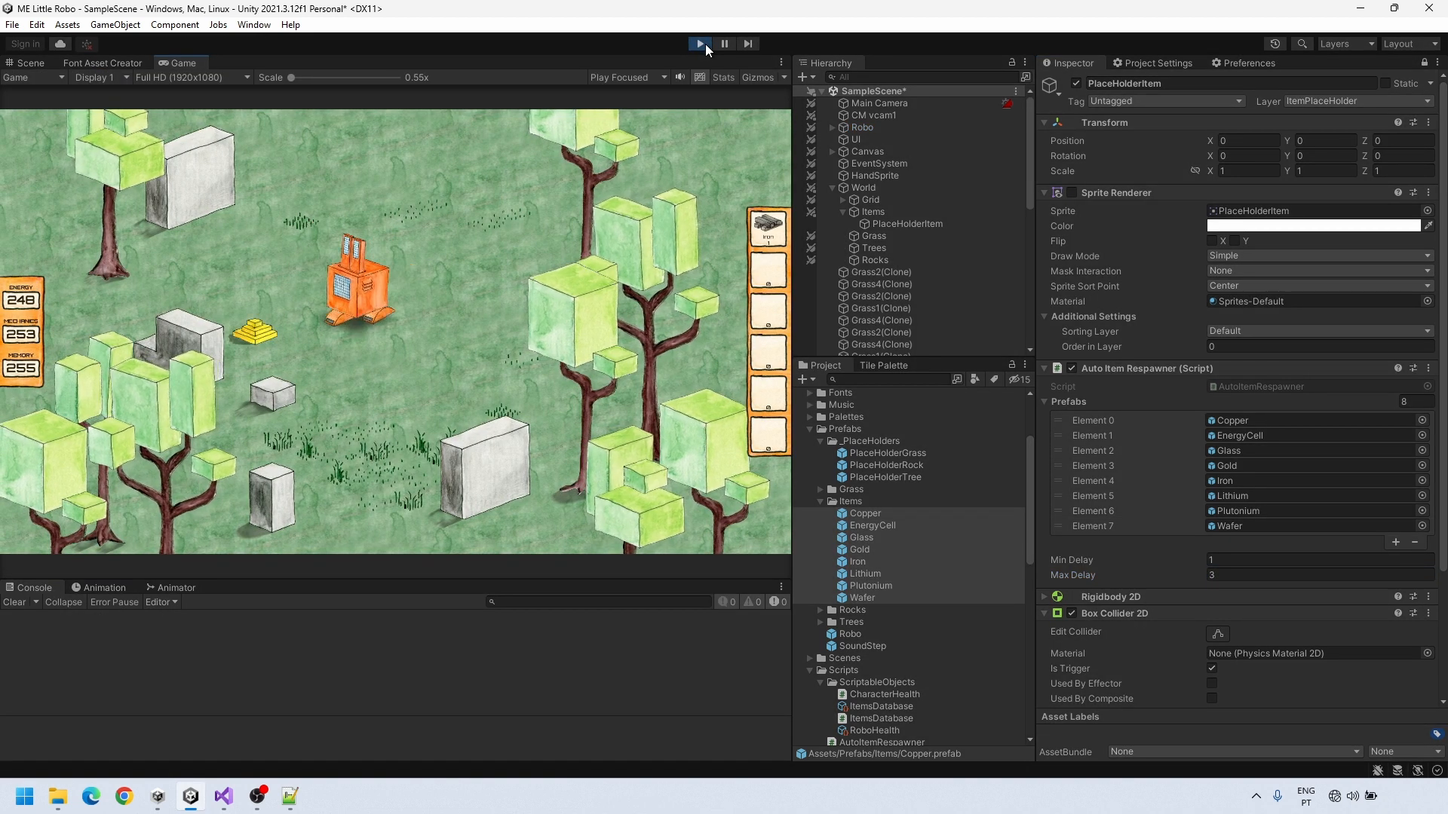
key(Left)
key(Right)
key(Left)
key(Right)
key(Down)
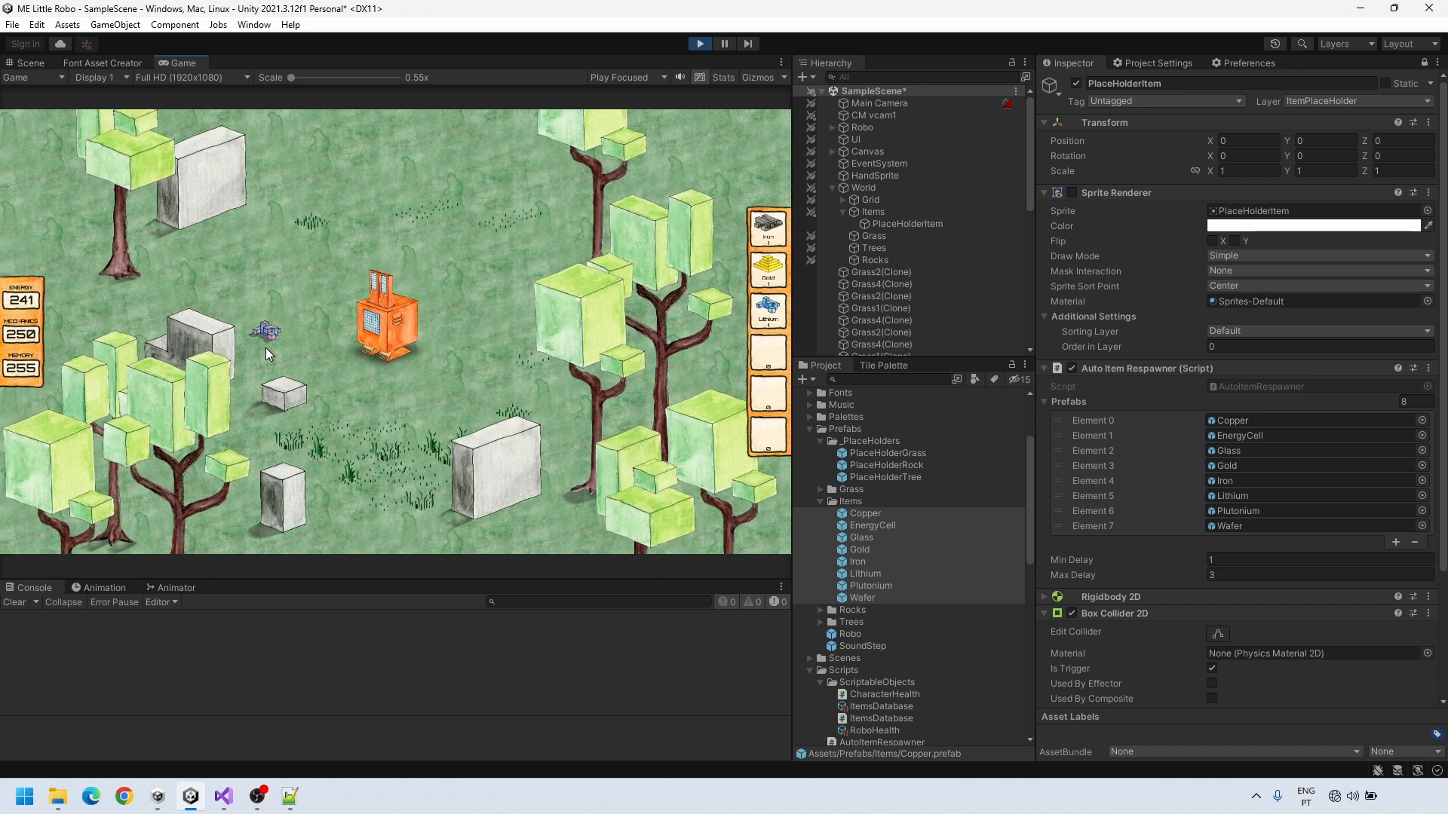
Test item interaction in the running game by repeatedly picking up the respawned items and dropping them on the ground around the spawn spot
click(267, 335)
click(269, 347)
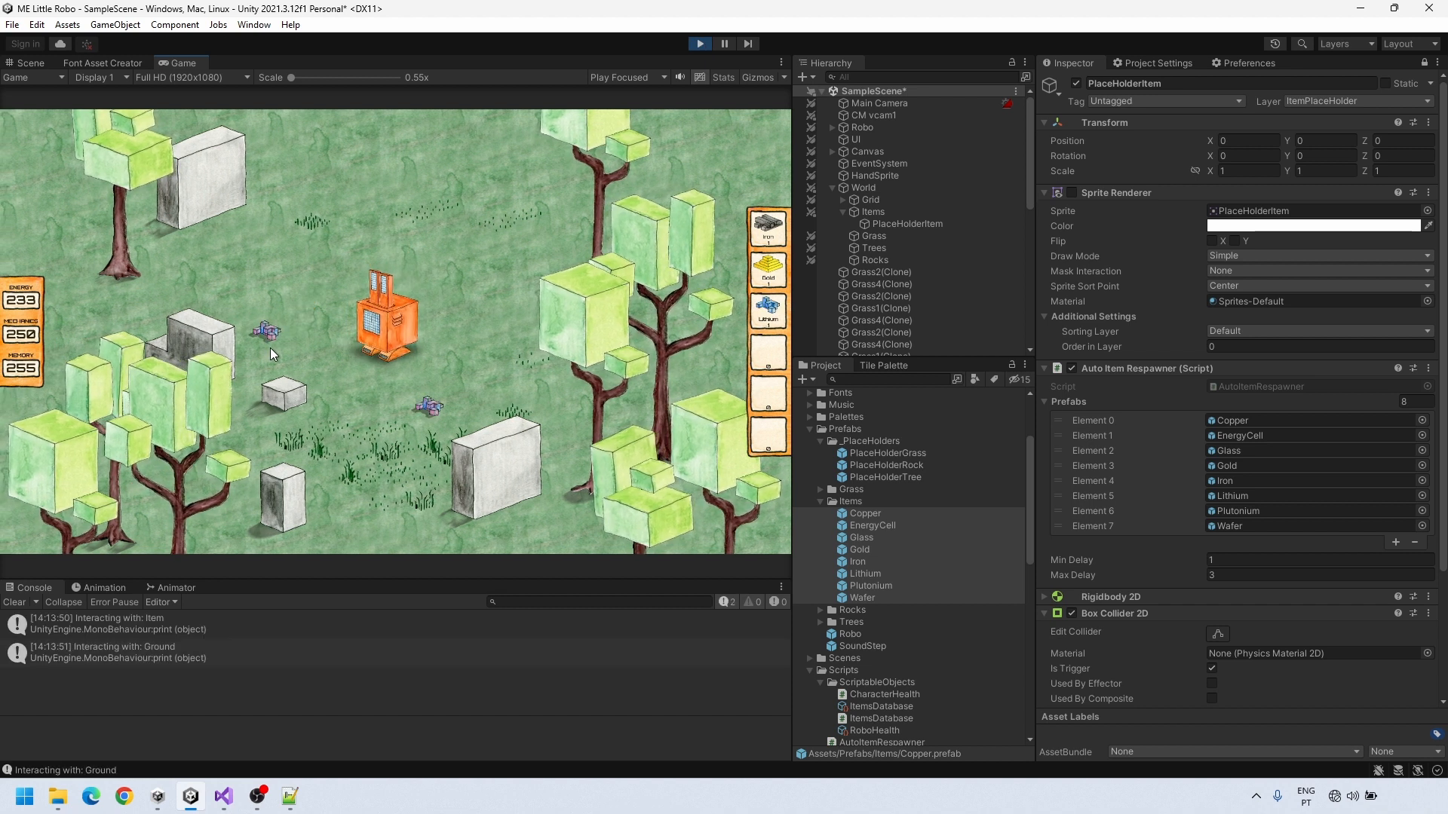
click(266, 333)
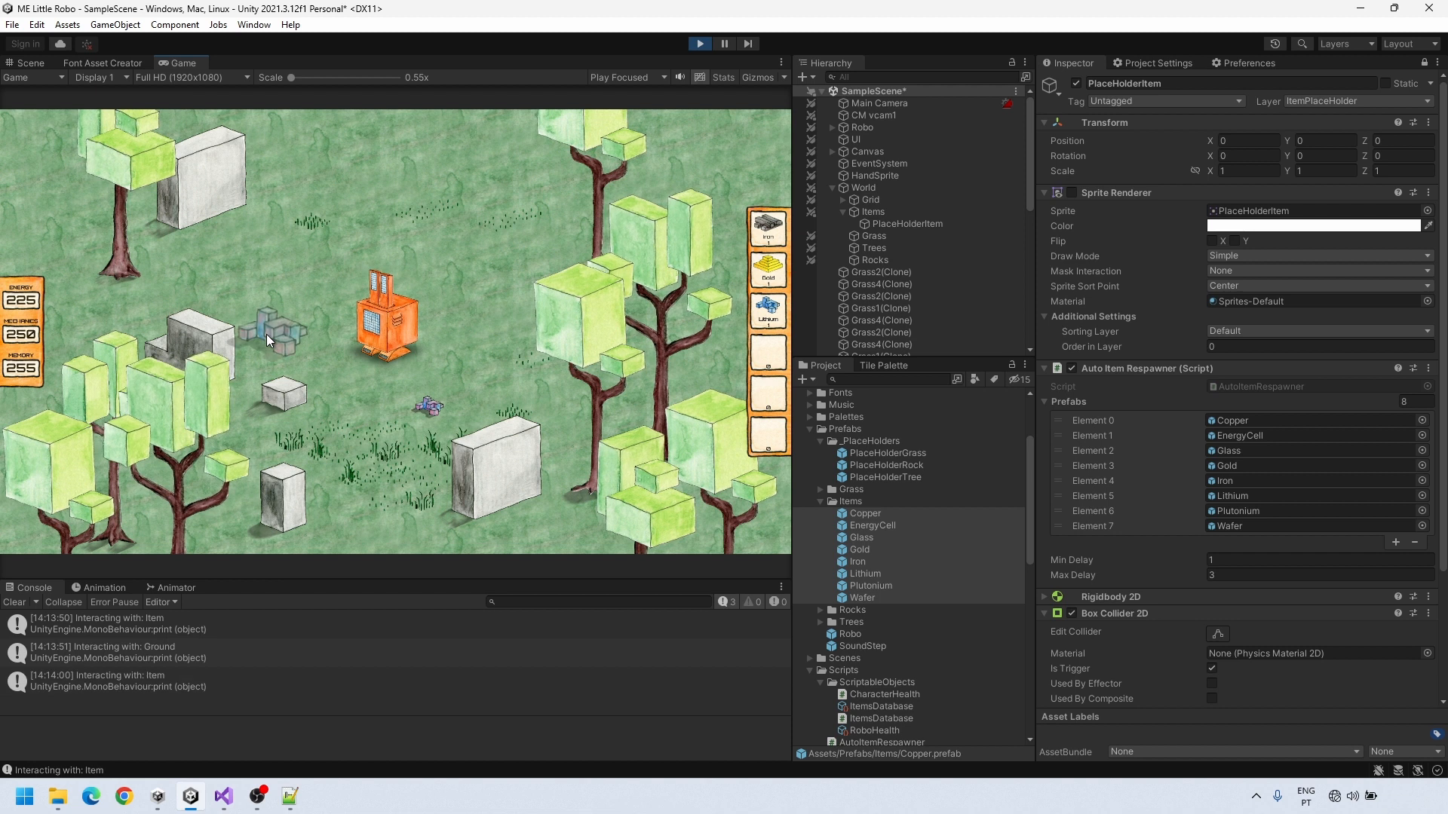
click(315, 294)
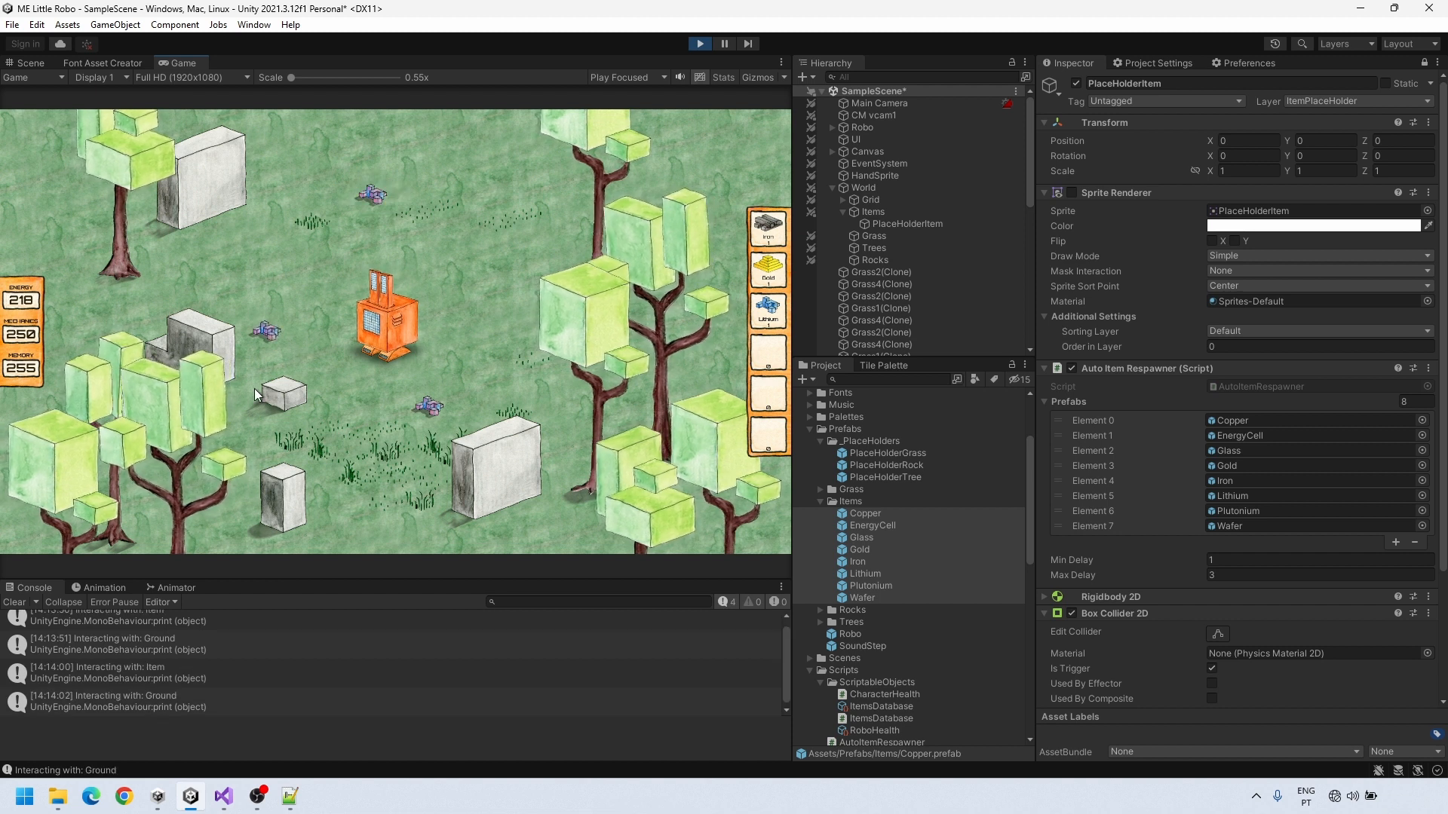
double_click(276, 389)
click(265, 335)
click(296, 350)
click(297, 324)
click(279, 307)
click(301, 334)
click(285, 347)
click(288, 327)
click(267, 323)
click(268, 347)
click(273, 337)
click(282, 311)
click(267, 321)
click(256, 334)
click(277, 333)
click(297, 329)
click(256, 317)
click(235, 315)
click(269, 337)
click(310, 366)
click(273, 337)
click(300, 346)
click(283, 330)
click(297, 251)
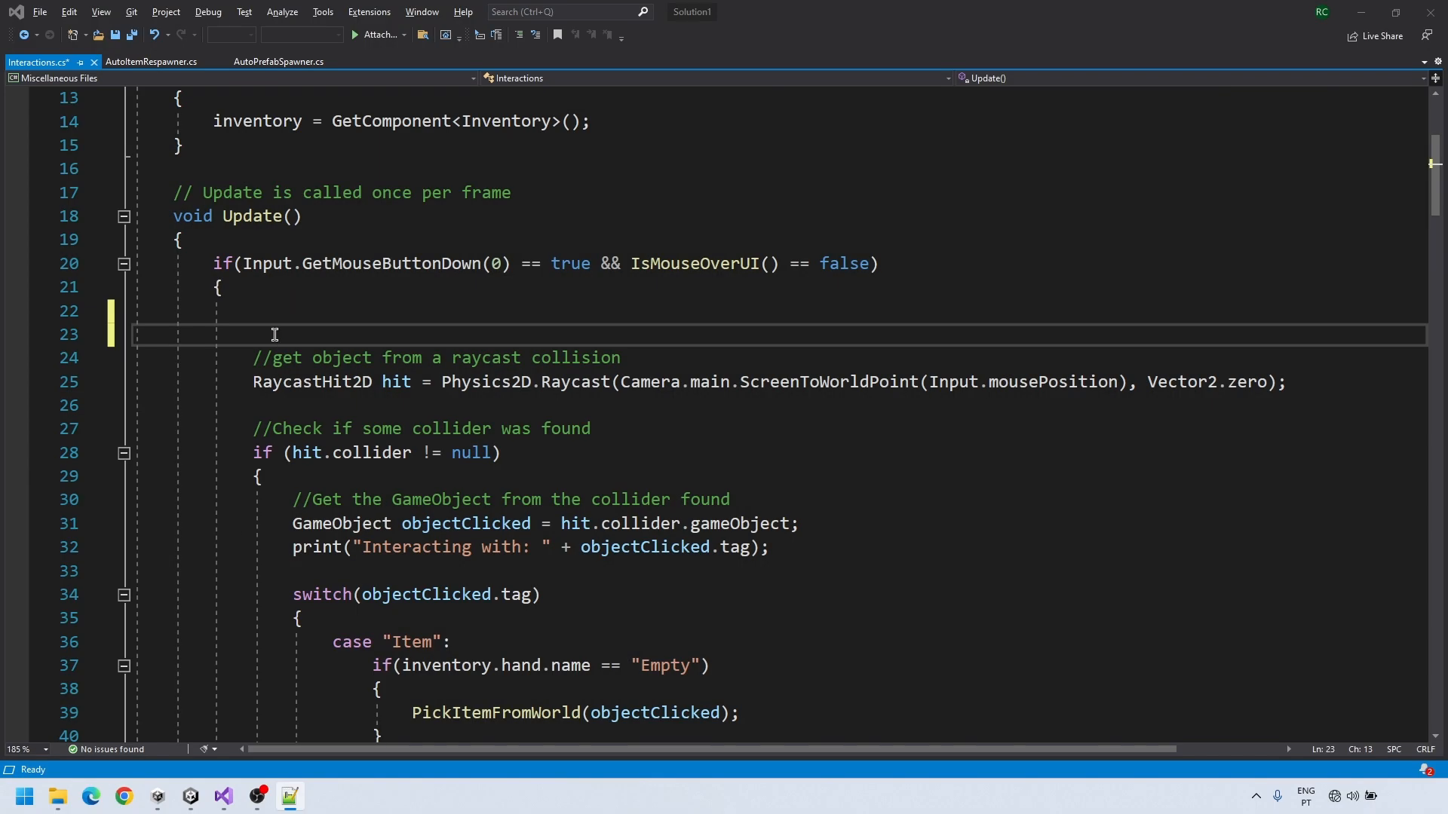
Switch to Visual Studio and declare int layerMask = ~(LayerMask.GetMask("ItemPlaceHolder")); above the raycast in Interactions.cs, followed by a blank line
text(int layerMas)
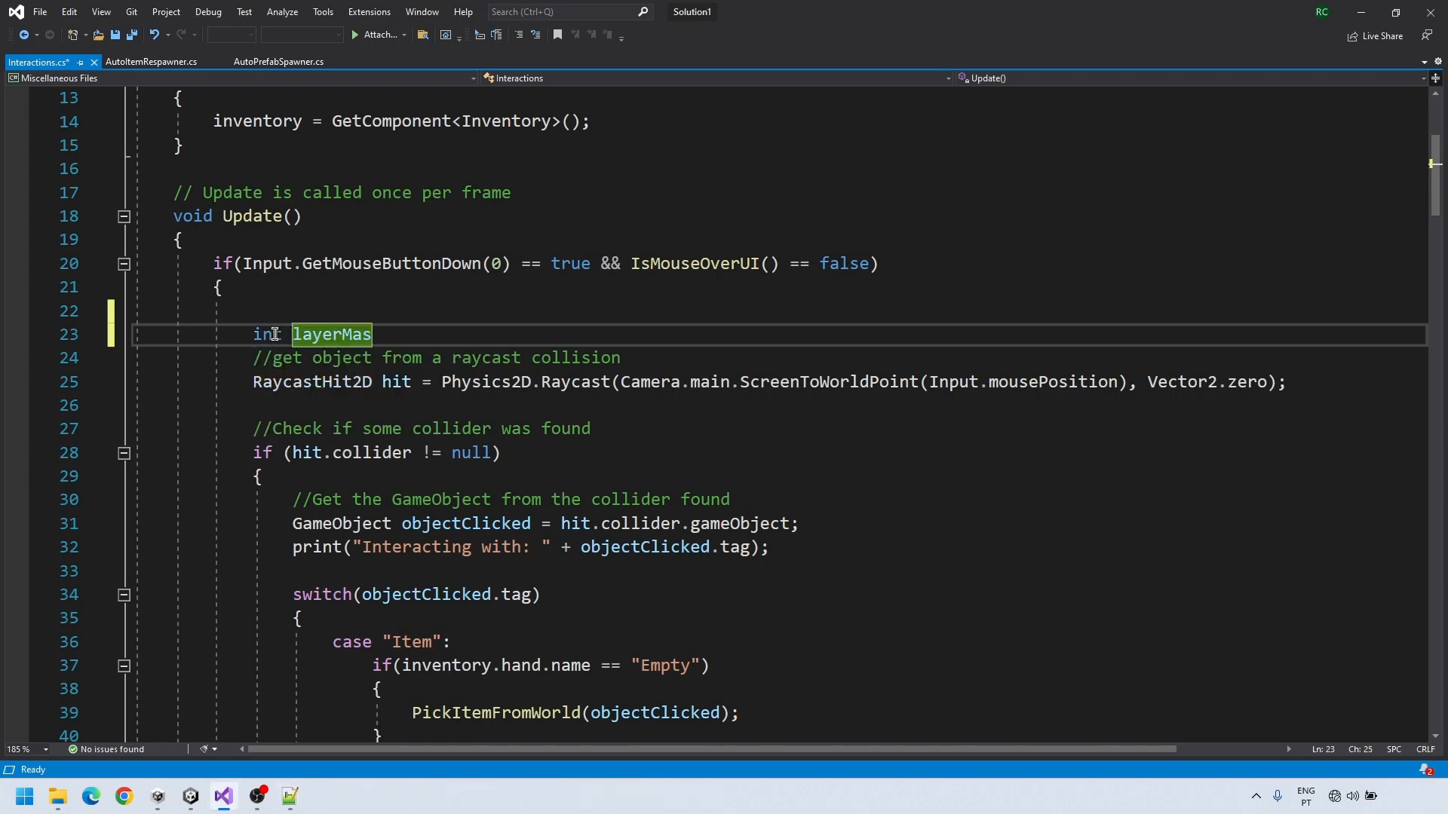
text(k = ~(layerMask.GetMask()
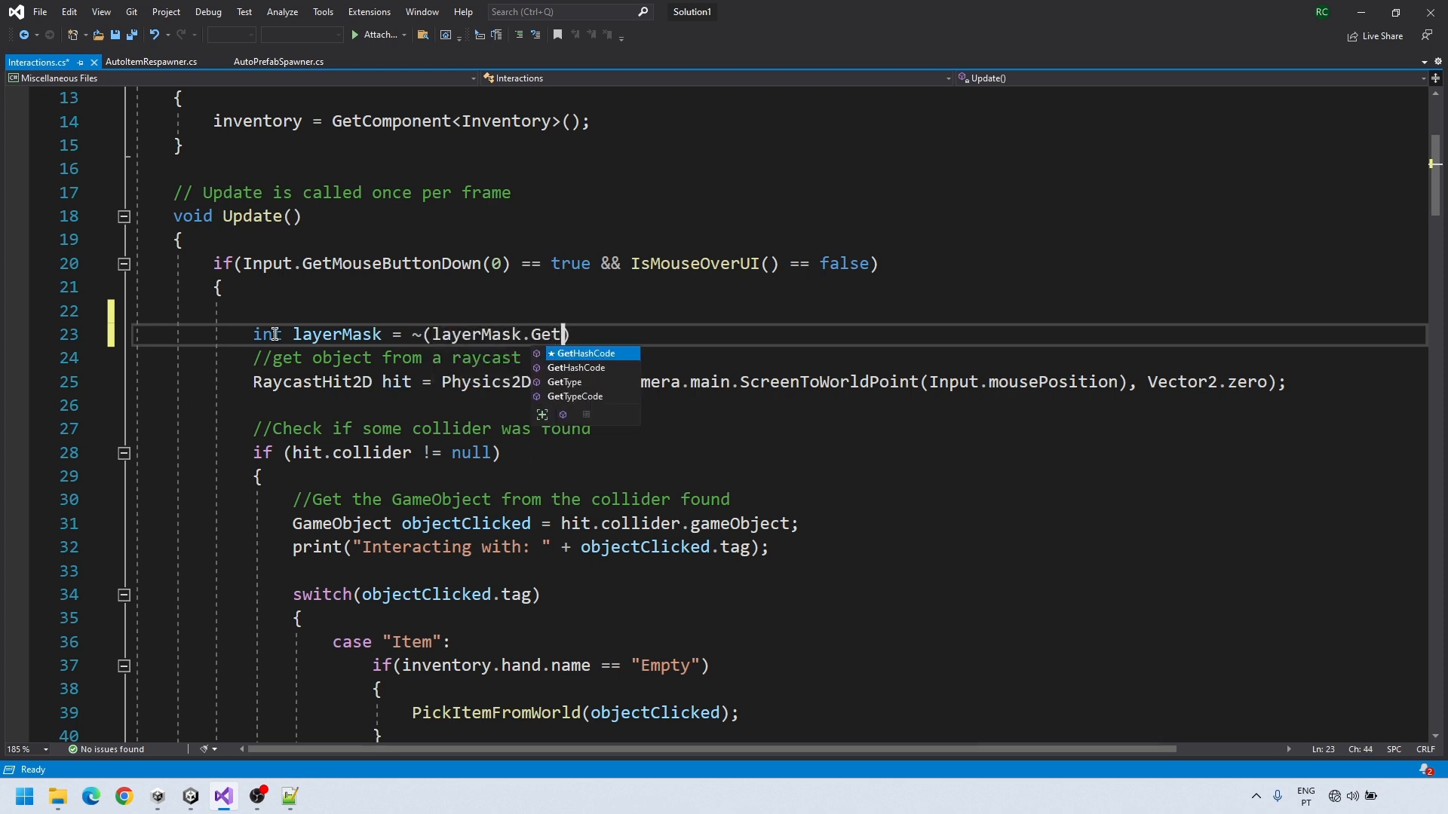
text("ItemPlaceHolder"))
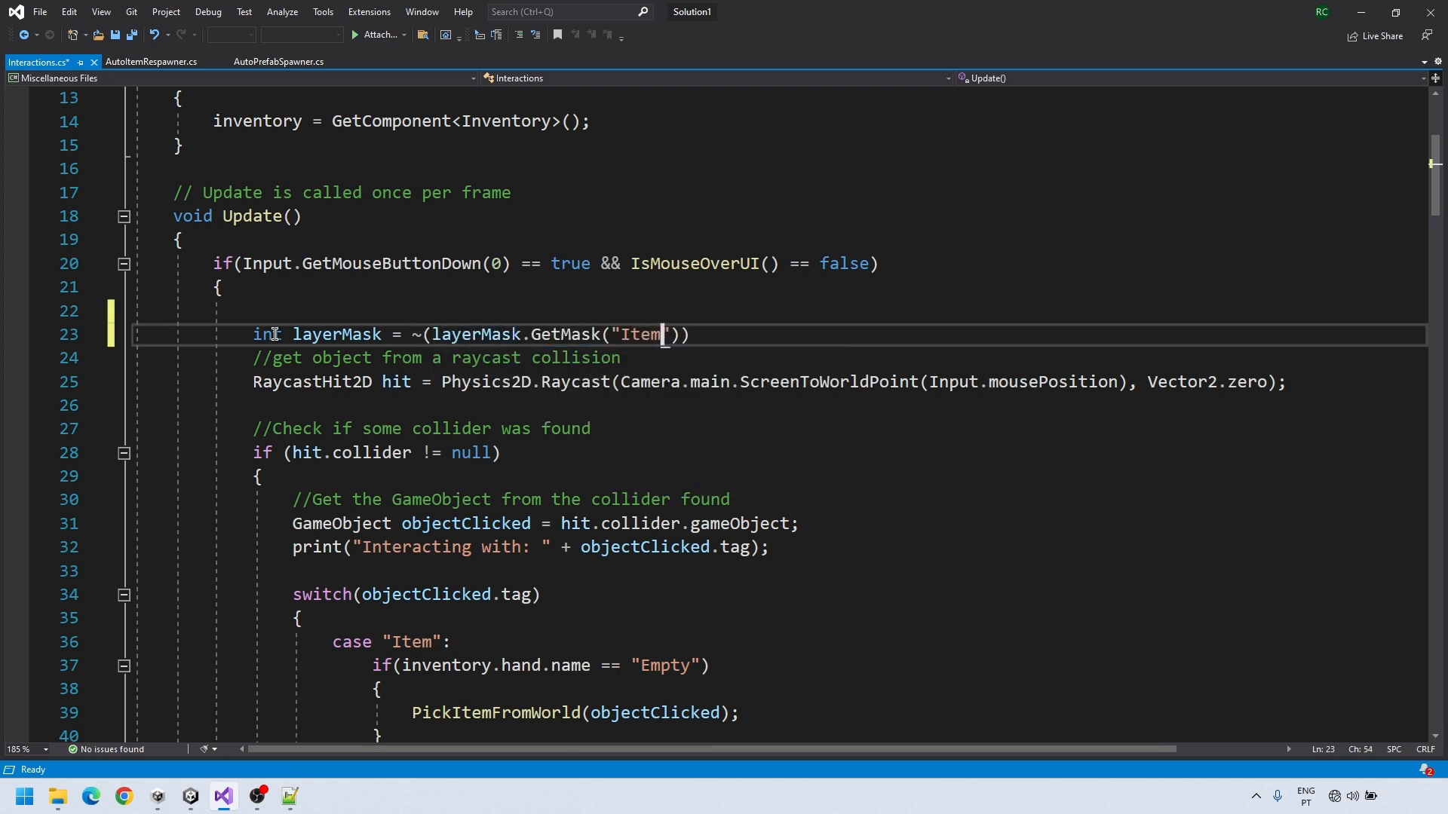
text();)
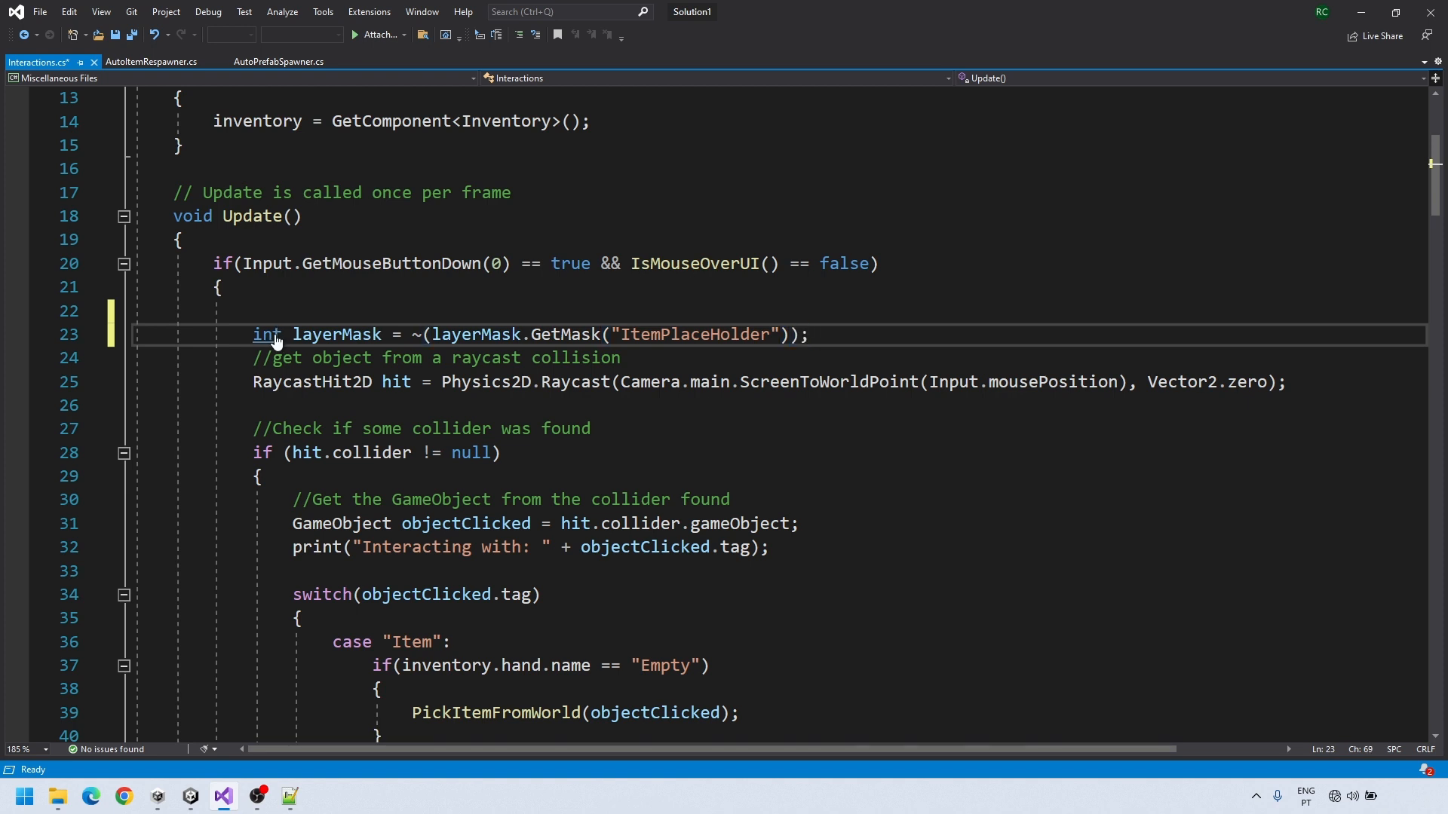
key(ctrl+s)
key(Return)
double_click(343, 336)
click(431, 337)
key(Delete)
text(L)
click(386, 358)
Add the arguments 1000f and layerMask to the Physics2D.Raycast call and put each argument on its own line
double_click(335, 336)
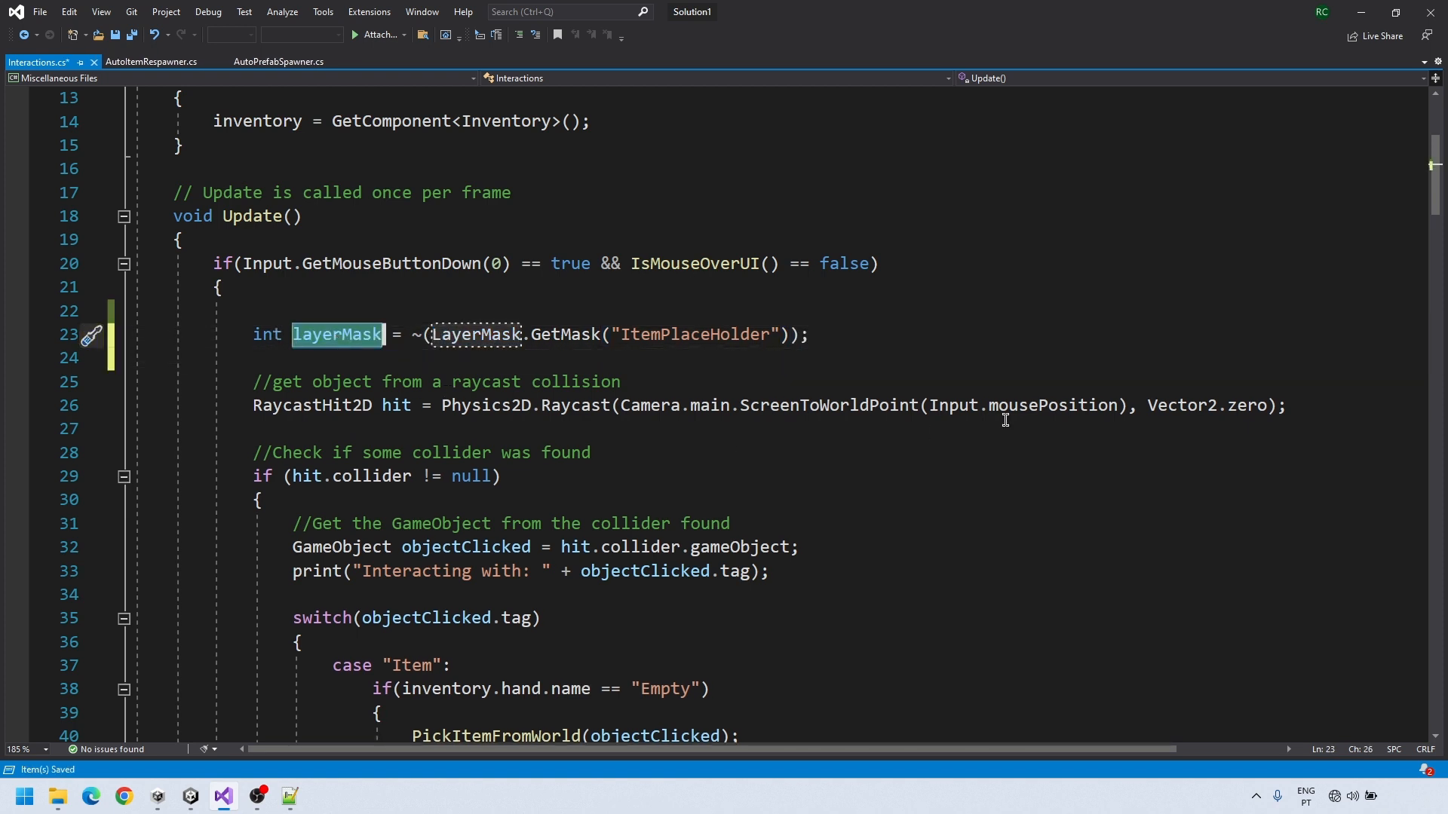
click(1274, 411)
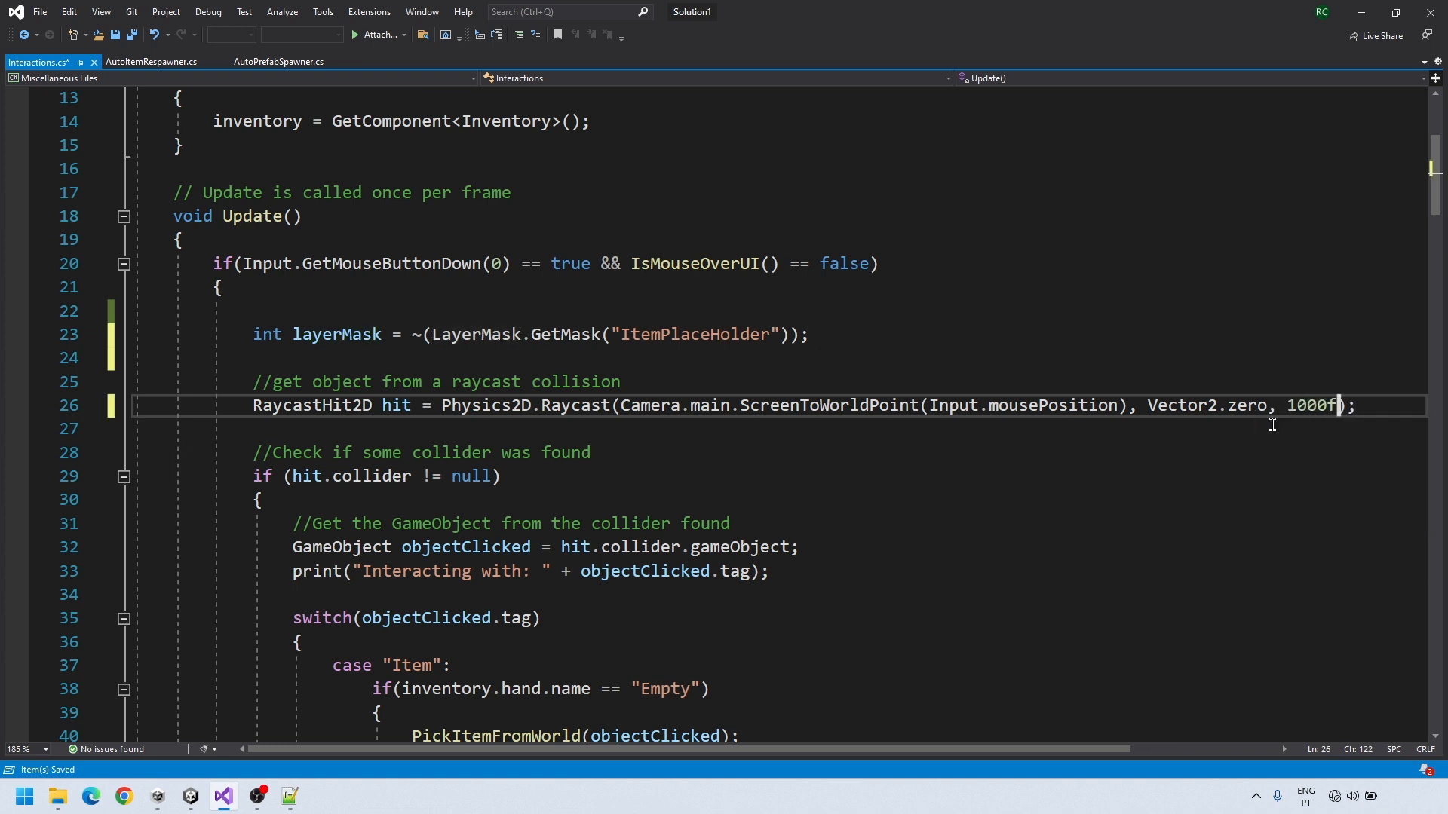
text(, layerMask)
click(1124, 406)
key(Return)
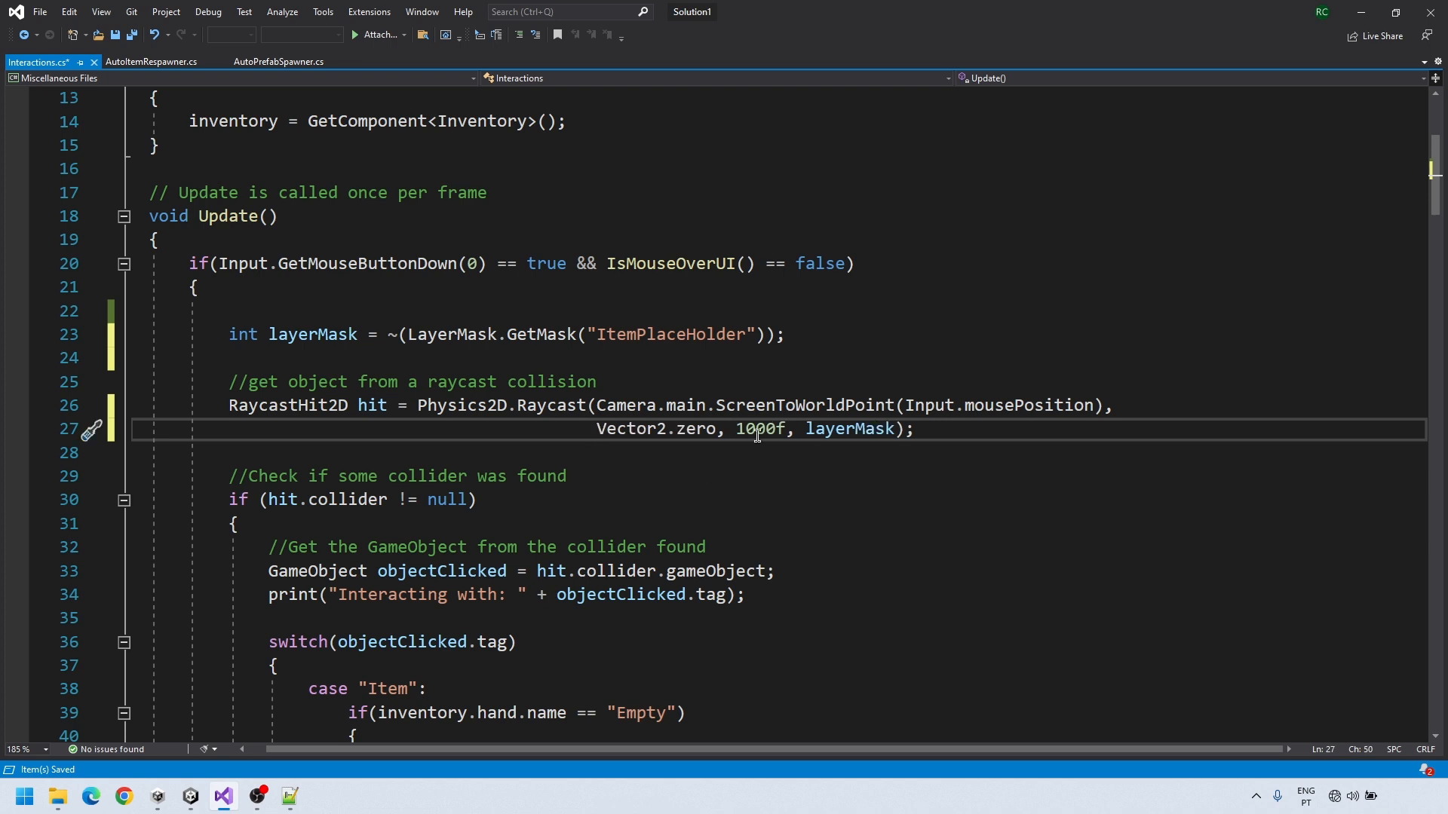
key(Return)
key(Return)
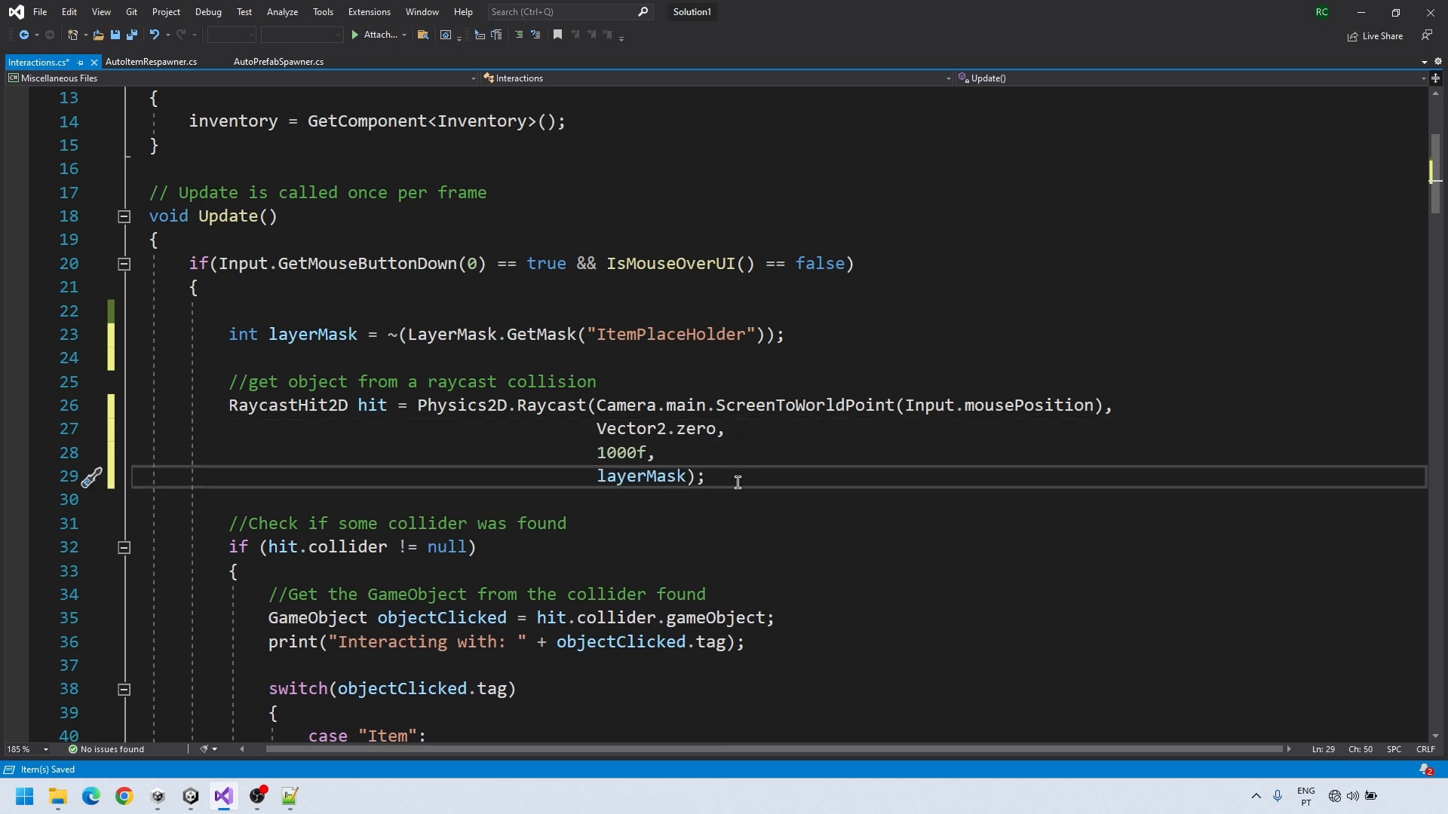
drag(589, 405, 710, 483)
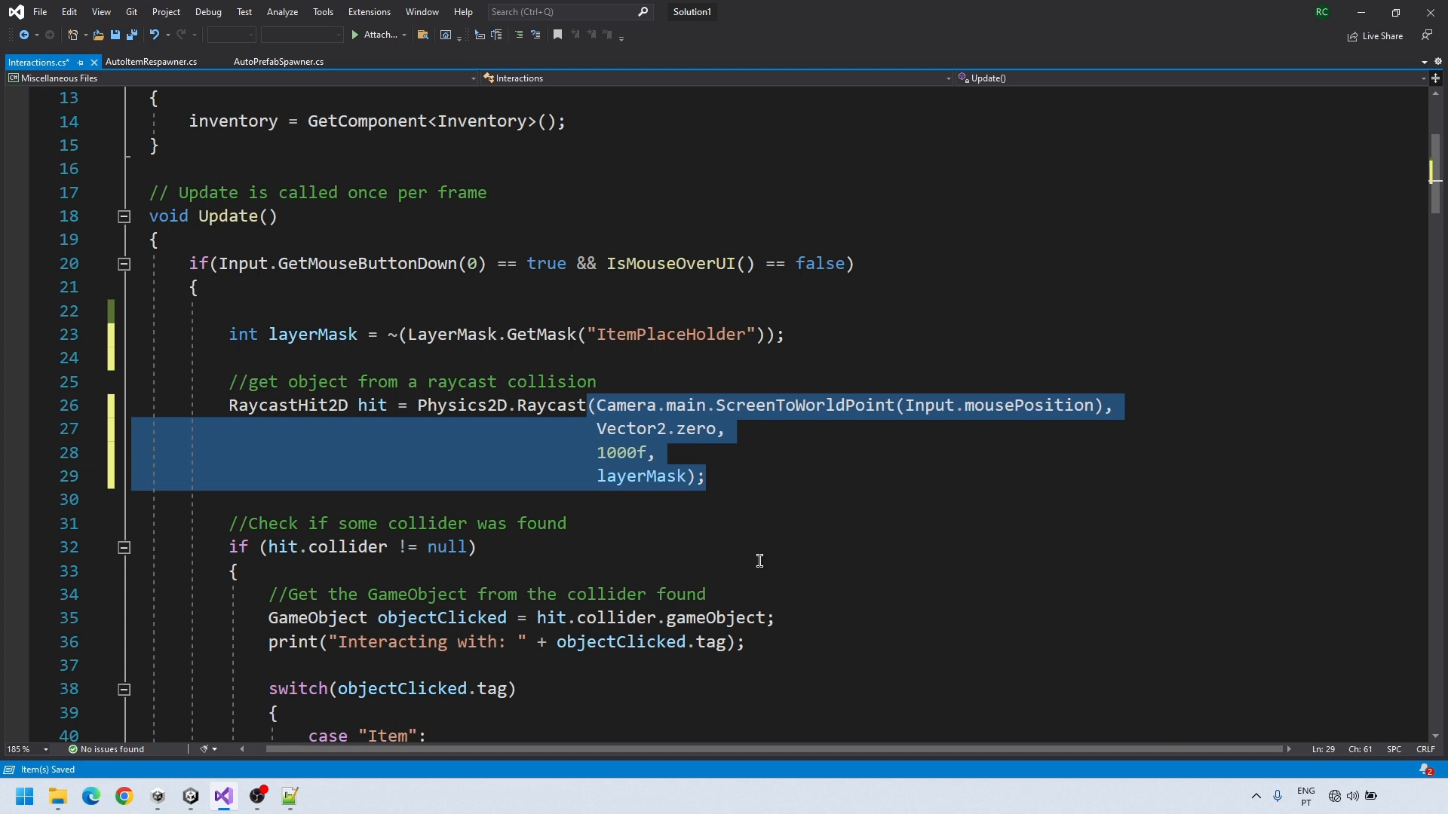
click(739, 498)
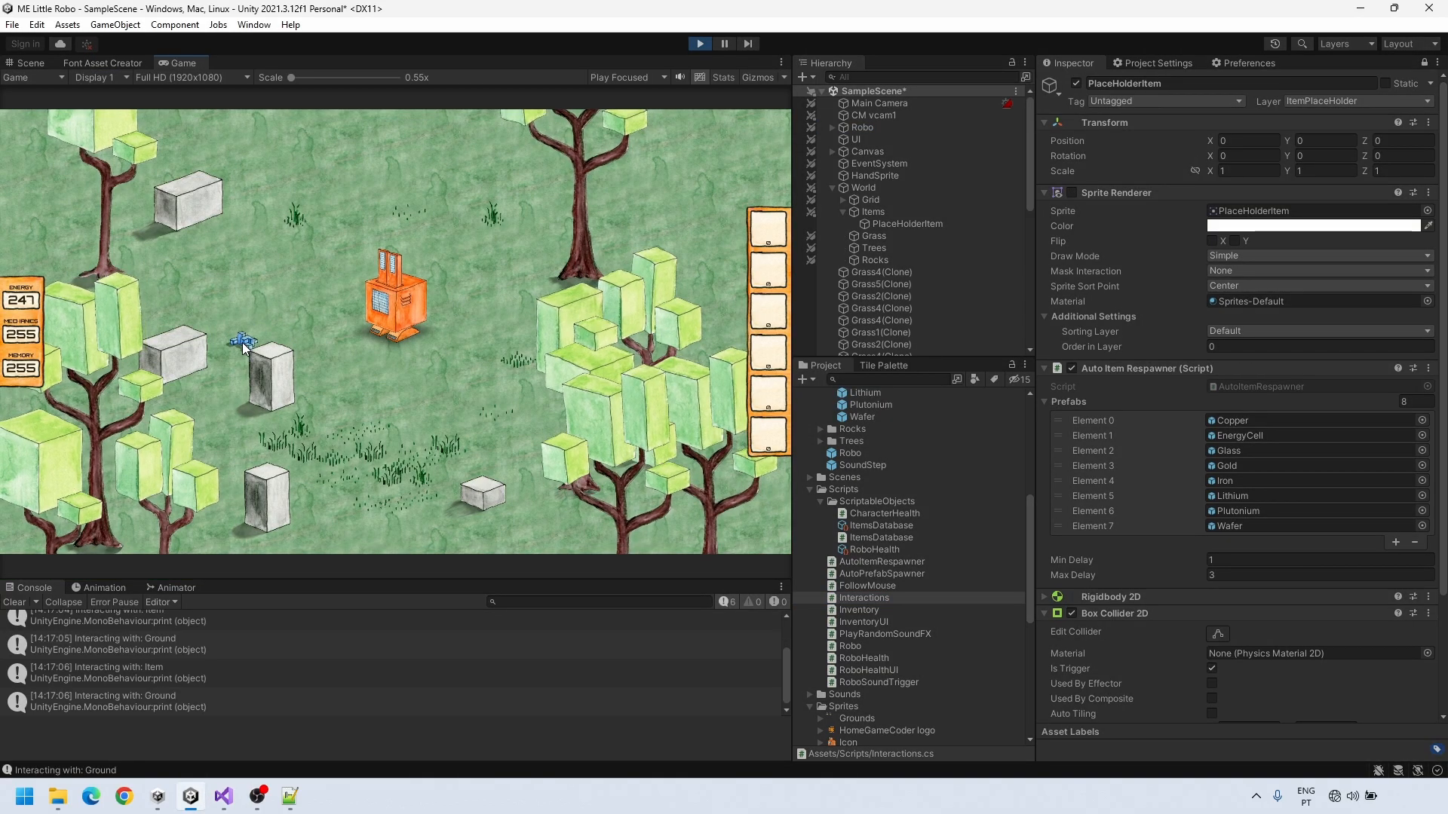
Switch to Unity and test picking up and dropping items around the spawn spot in the running game
click(430, 392)
click(289, 336)
click(290, 336)
click(258, 312)
click(372, 365)
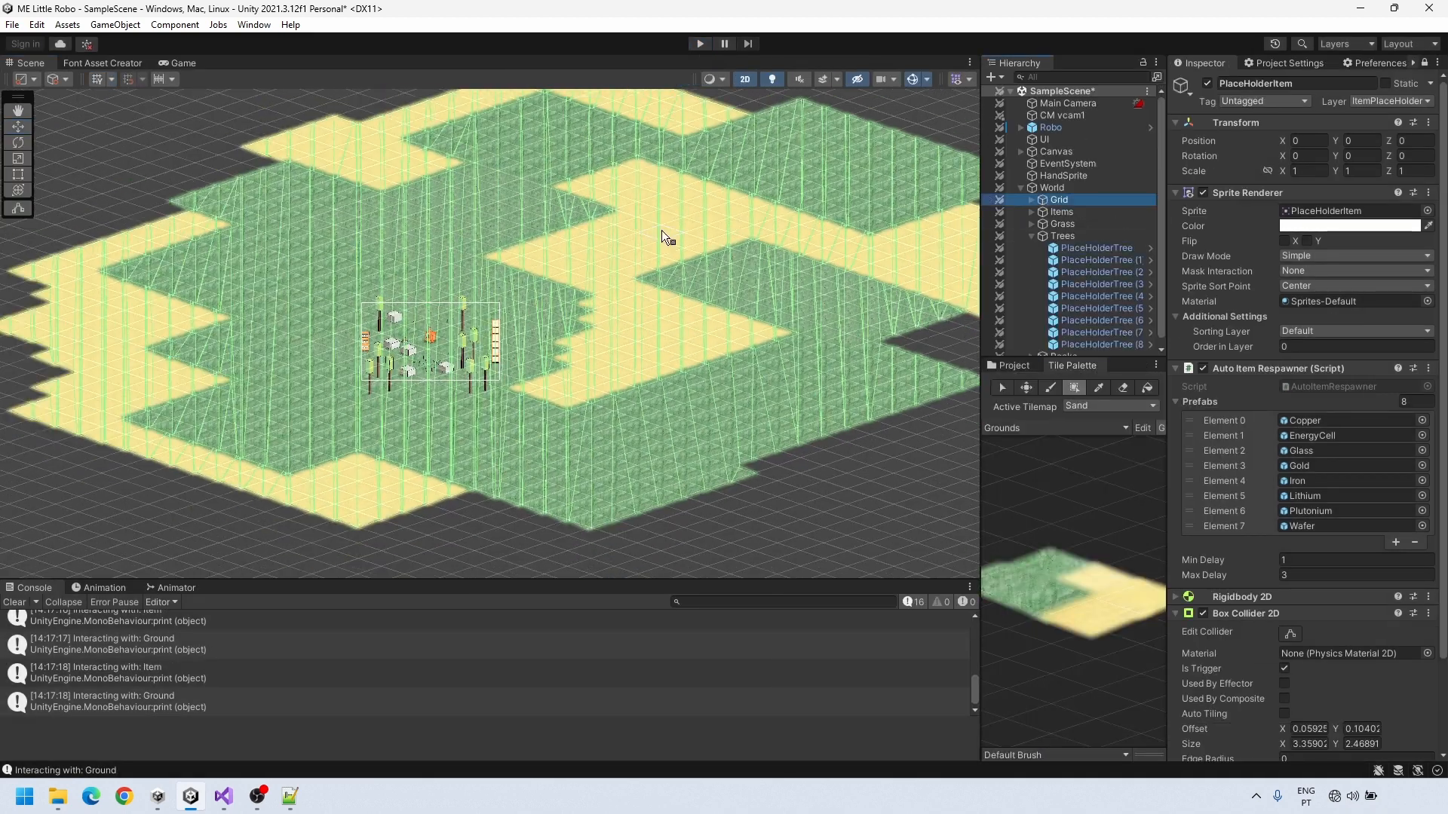
Duplicate PlaceHolderItem repeatedly and spread the copies across the forest and sand areas of the map
scroll(663, 233, up, 3)
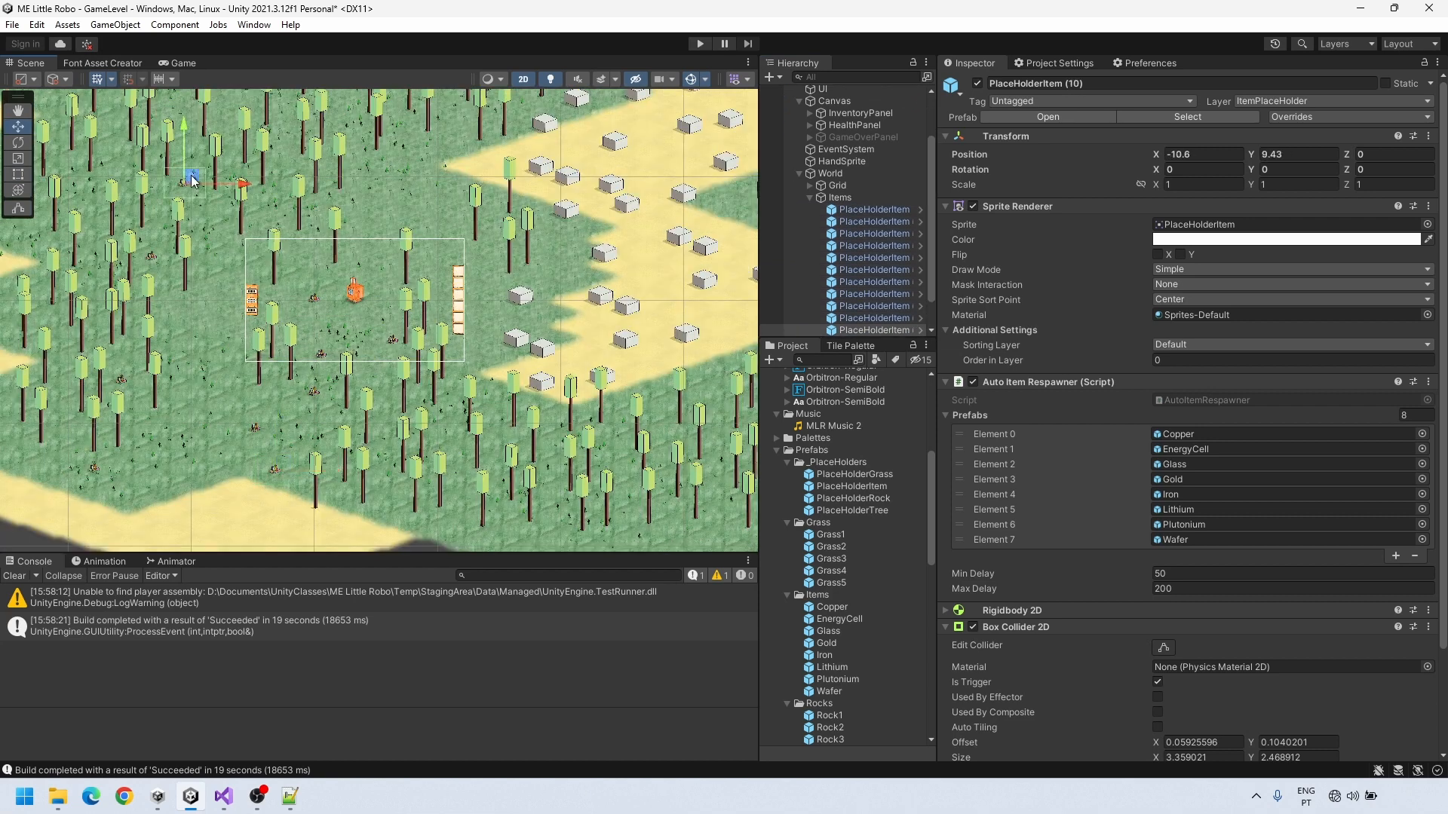
key(ctrl+d)
scroll(223, 354, up, 5)
key(ctrl+d)
key(ctrl+d)
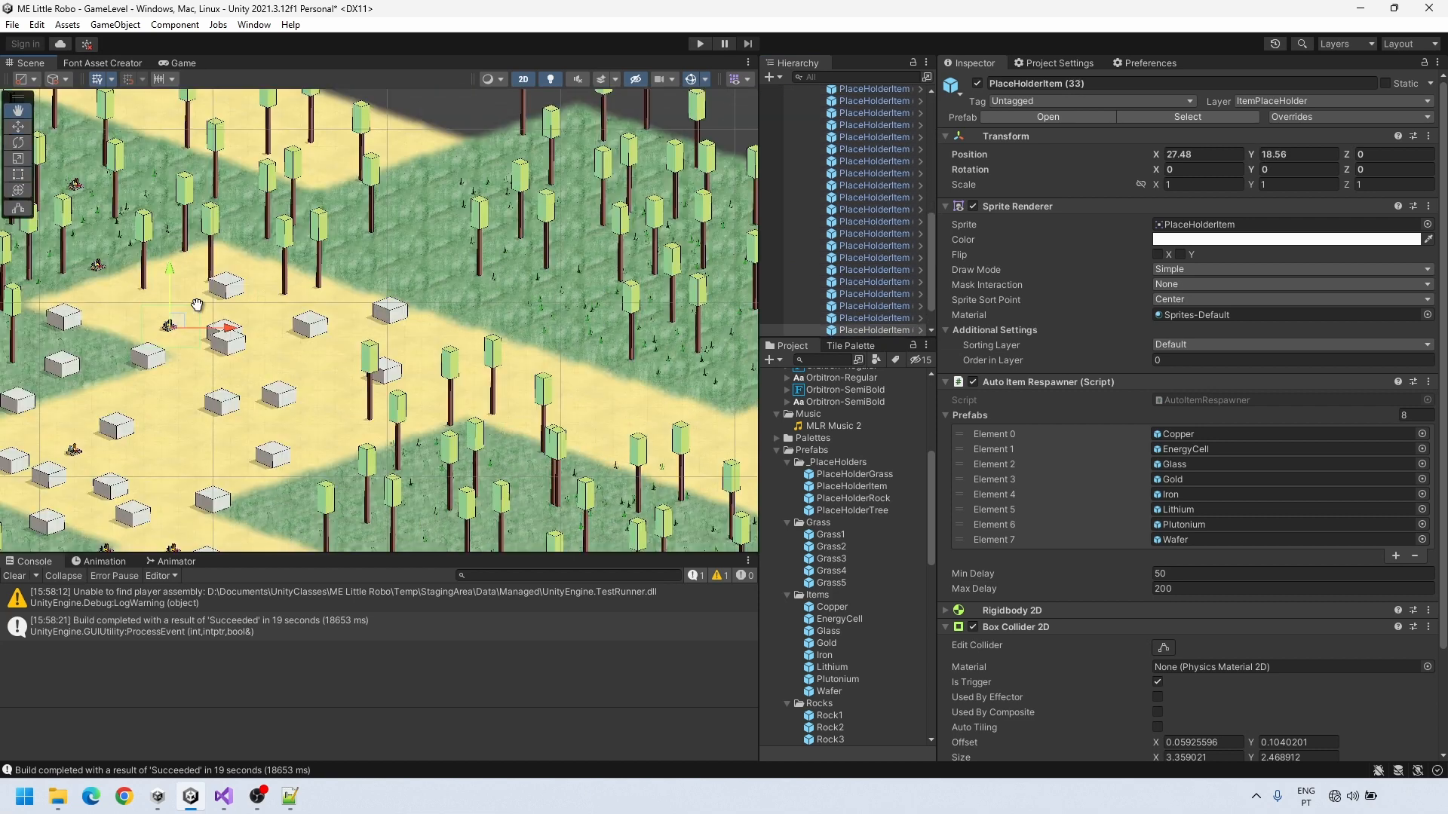
key(ctrl+d)
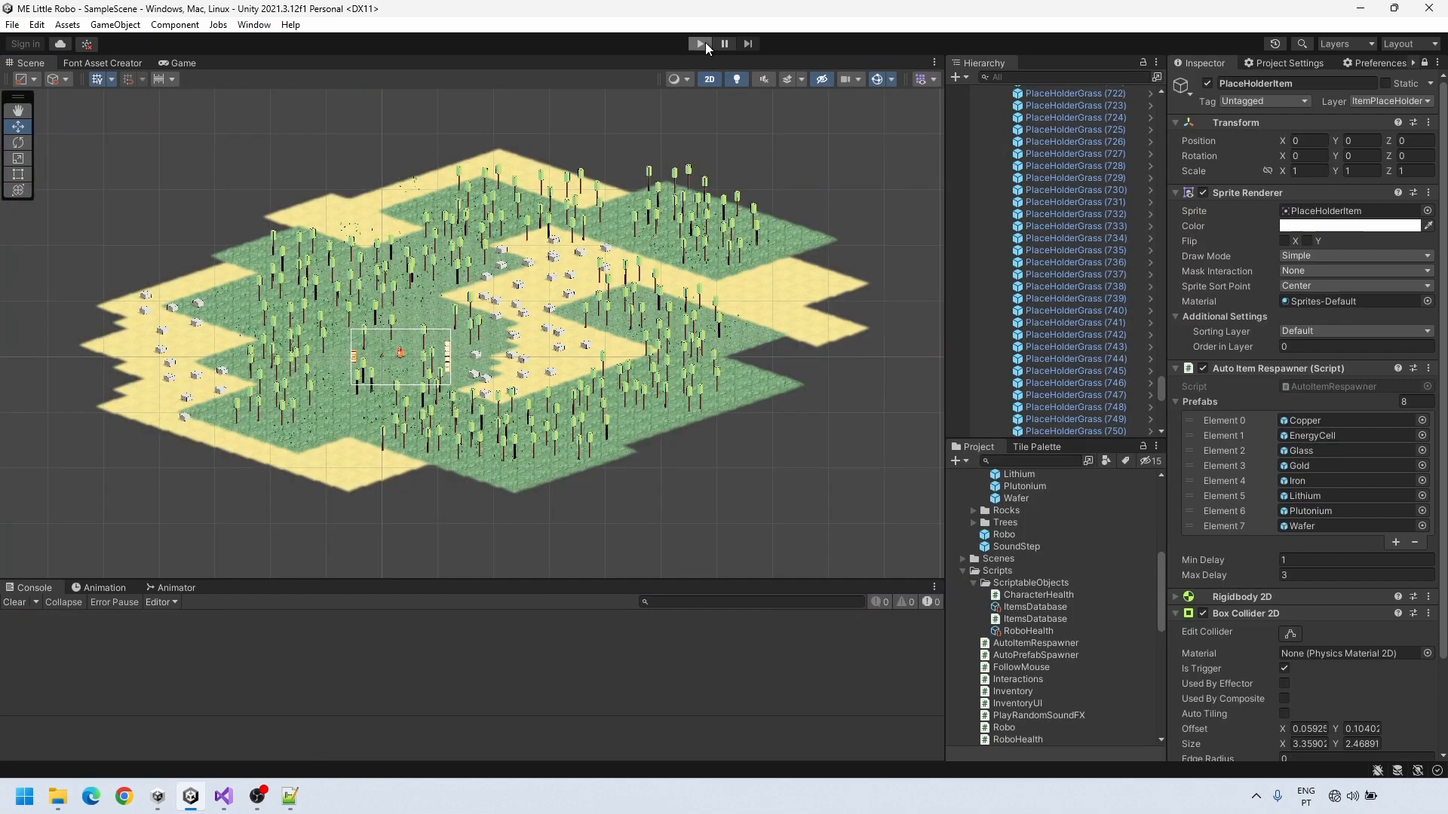
Run the populated scene, walk the robot around the spawned item, and display the game's rendering statistics
click(700, 43)
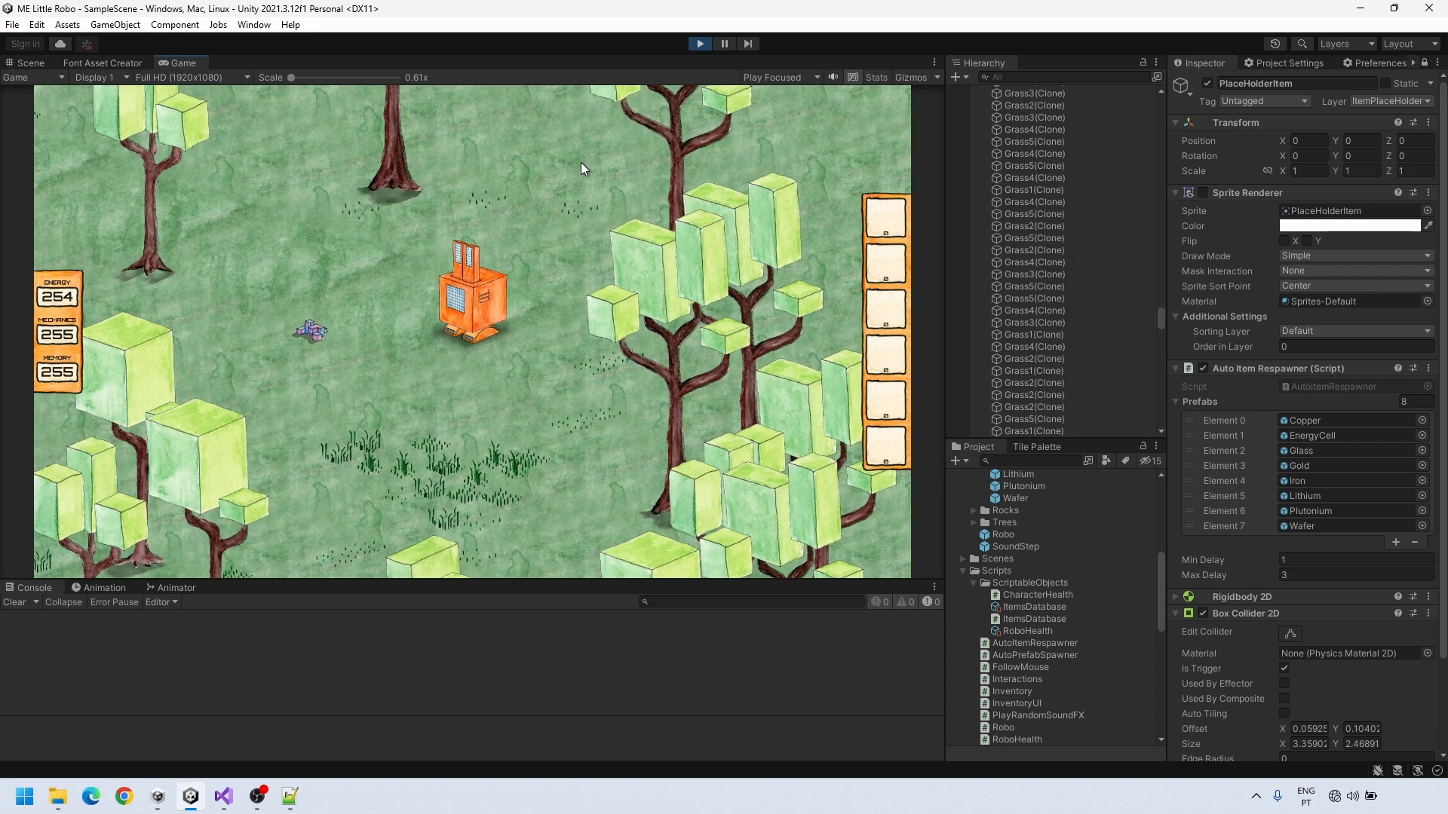
key(Down)
key(Right)
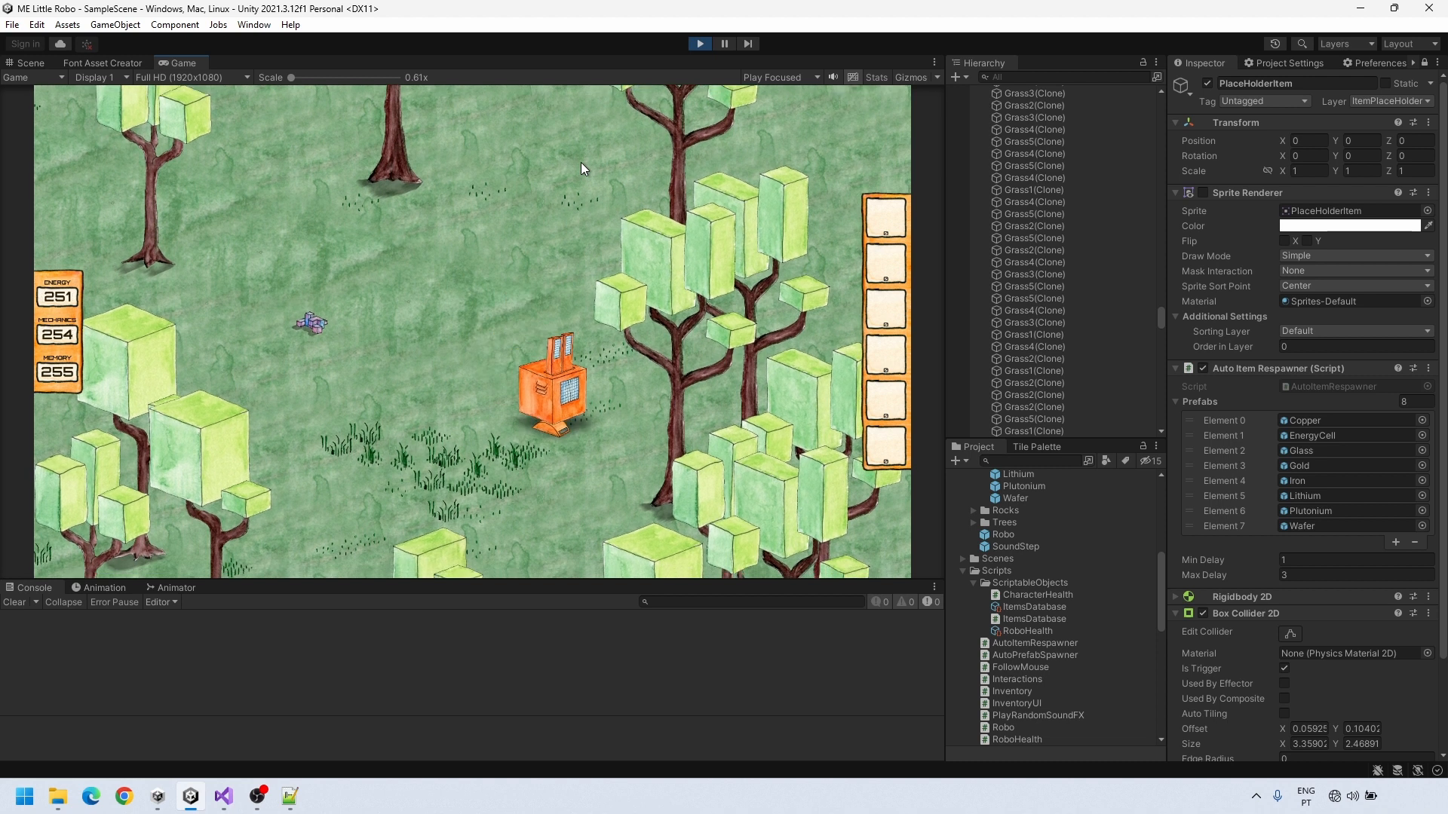
key(Down)
key(Left)
key(Up)
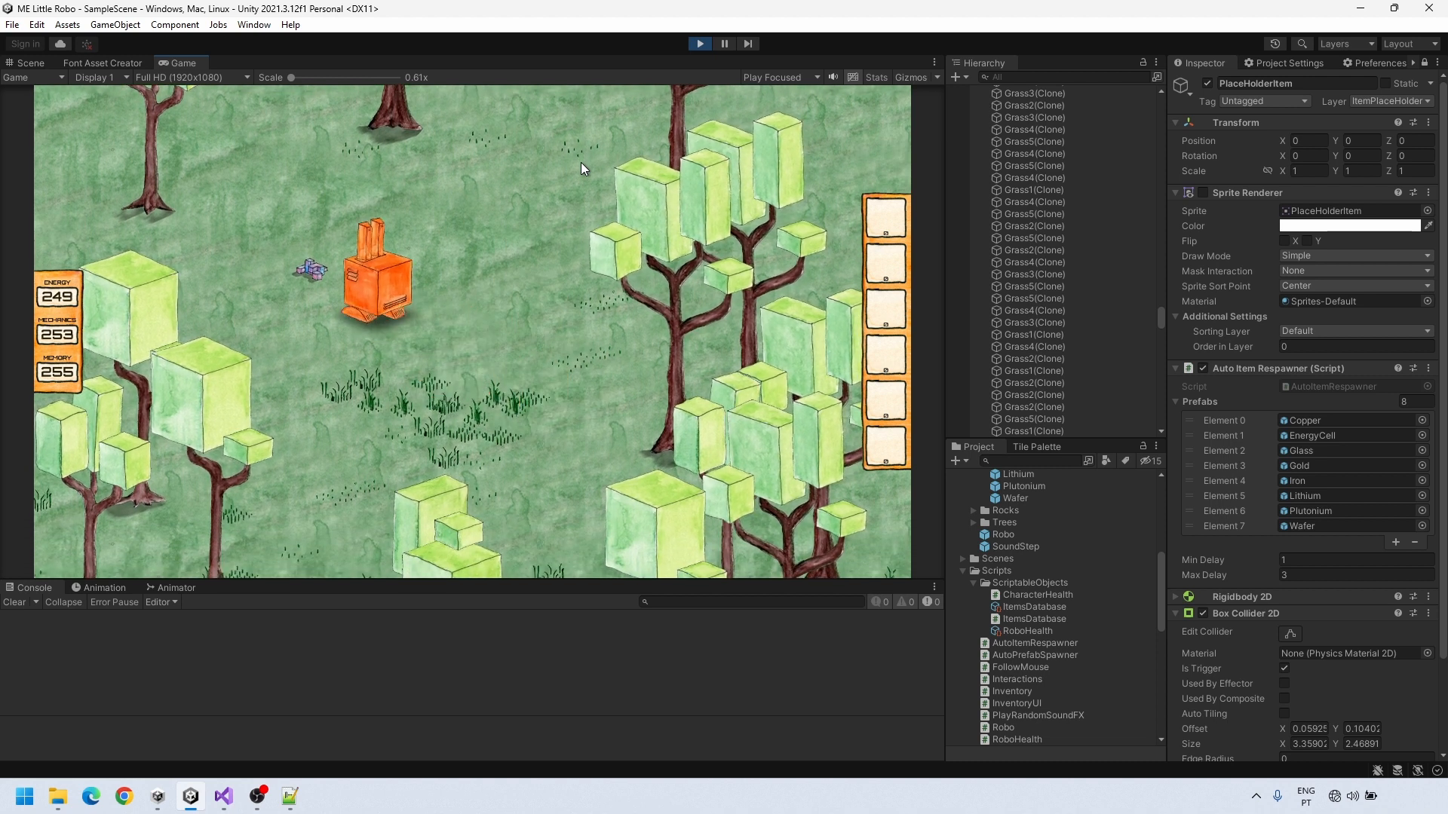
key(Right)
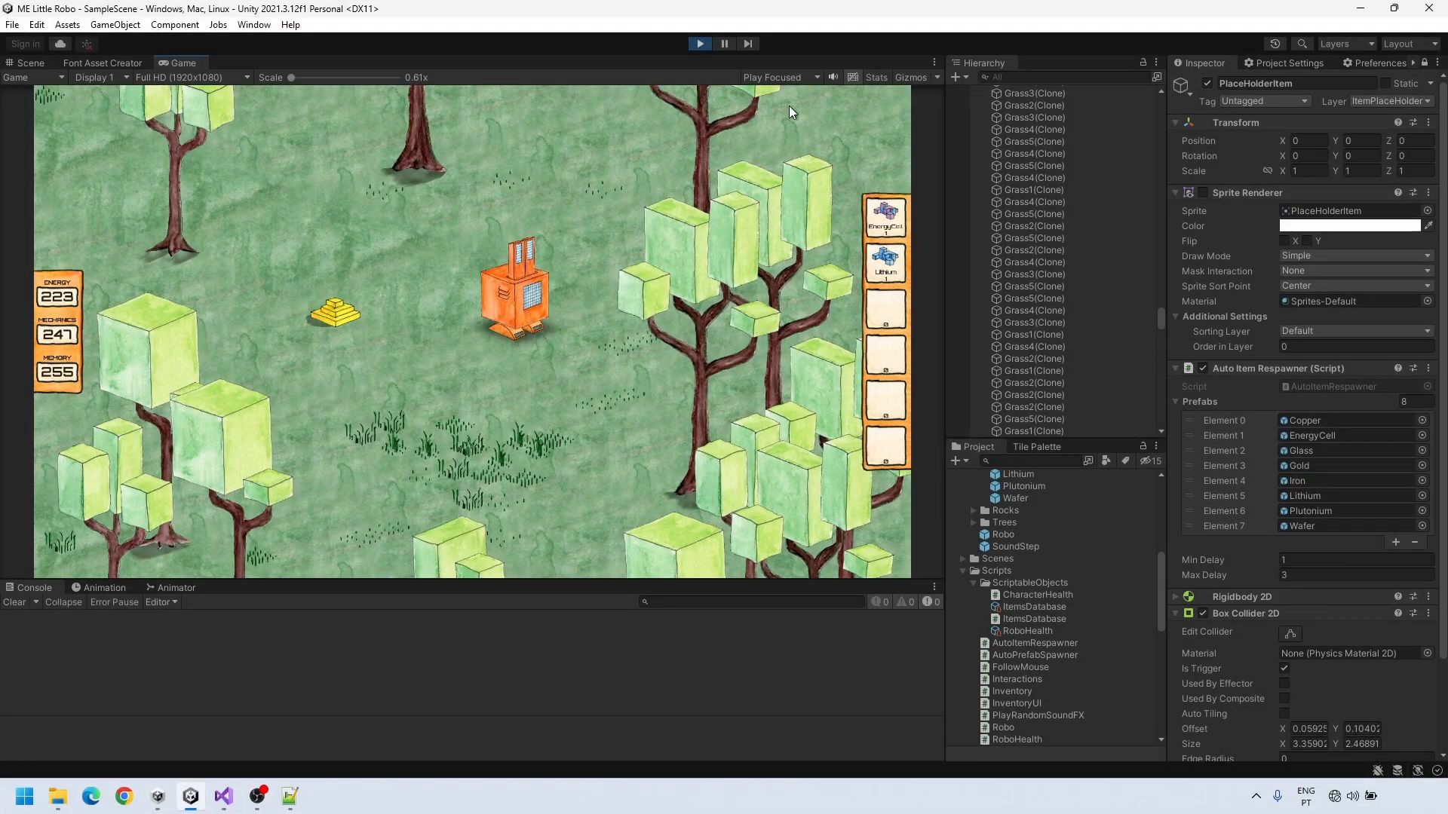
click(875, 77)
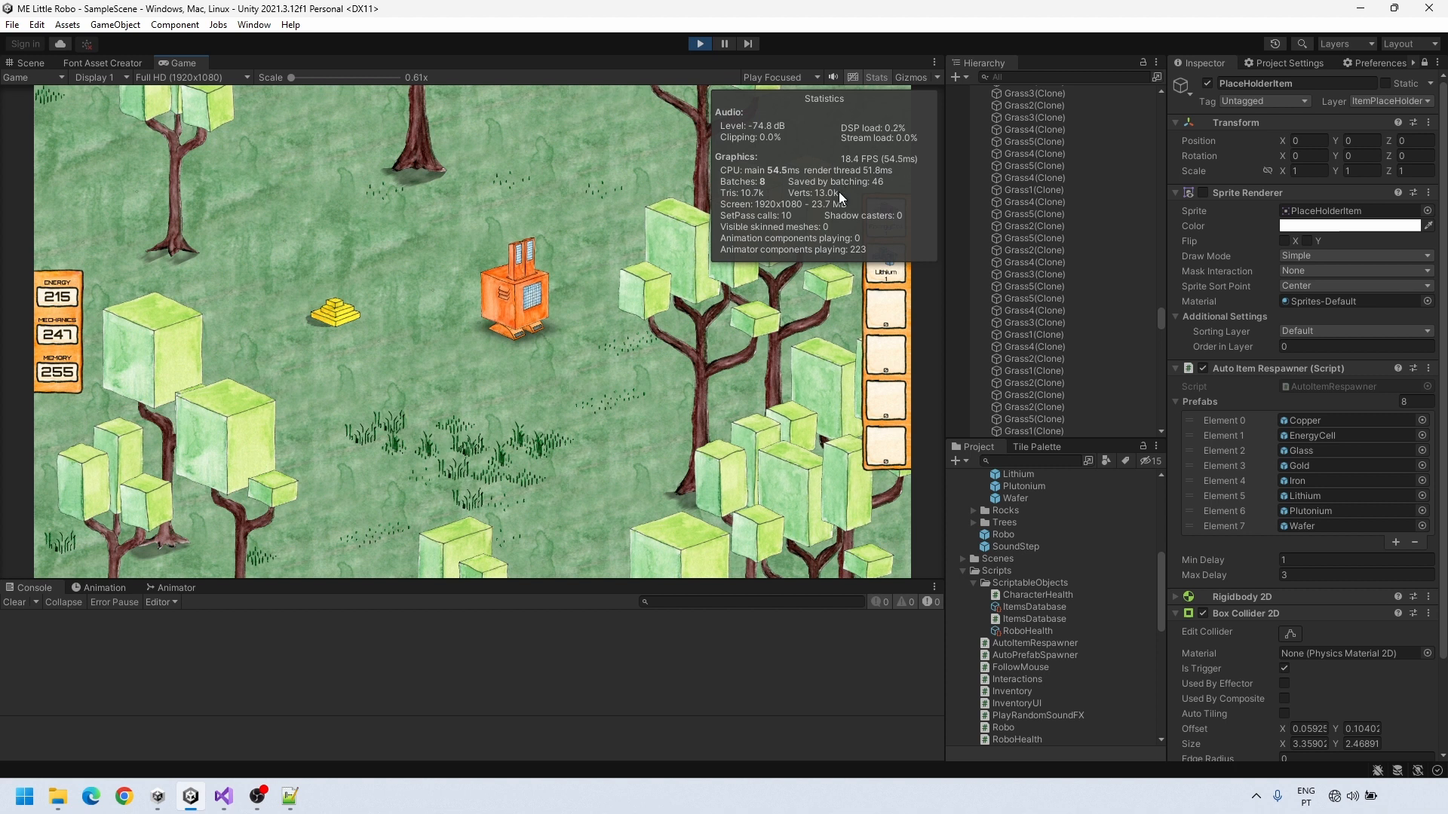
Walk the robot down through the forest to the sand while watching the rendering statistics
key(Down)
key(Left)
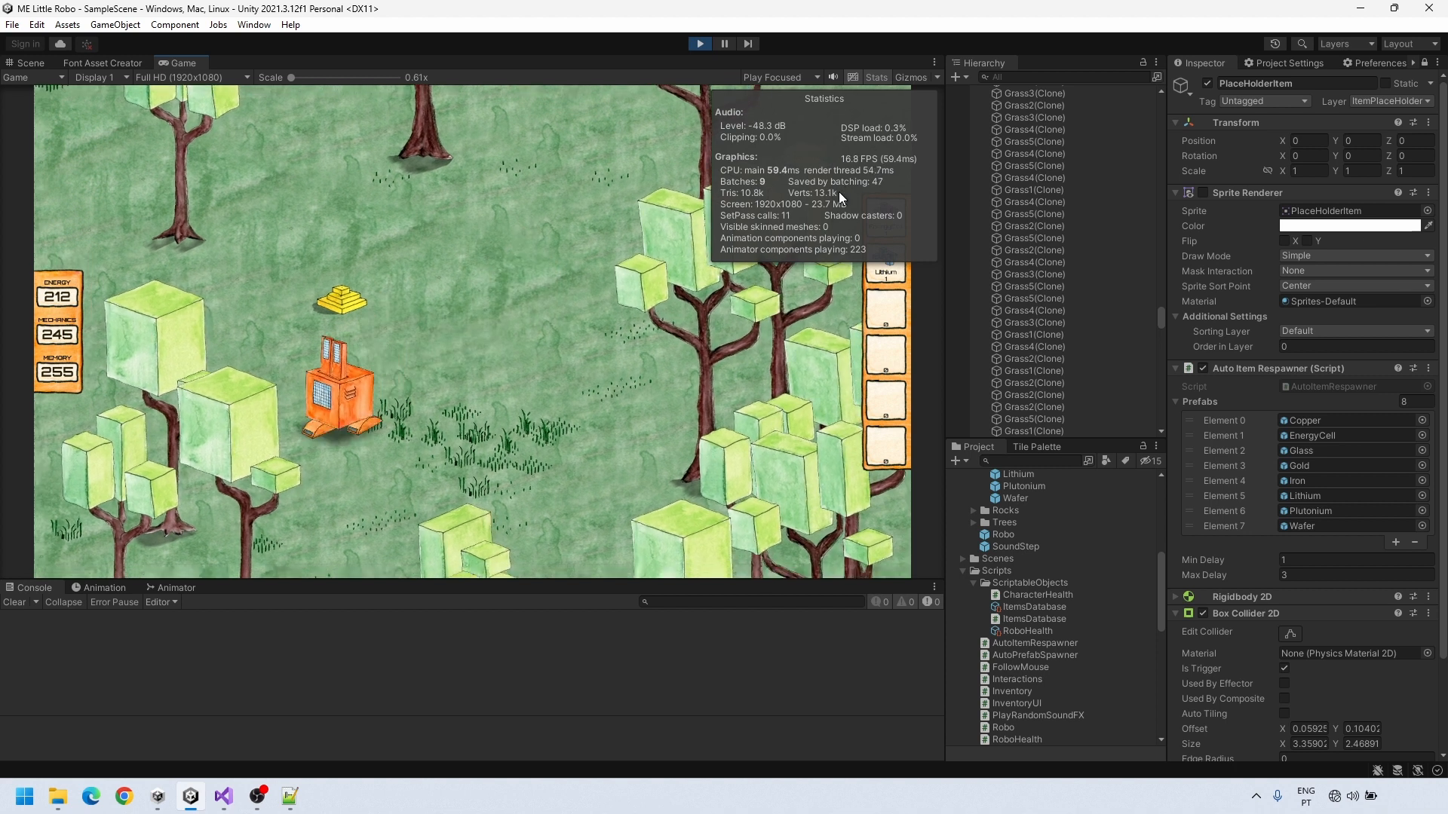
key(Down)
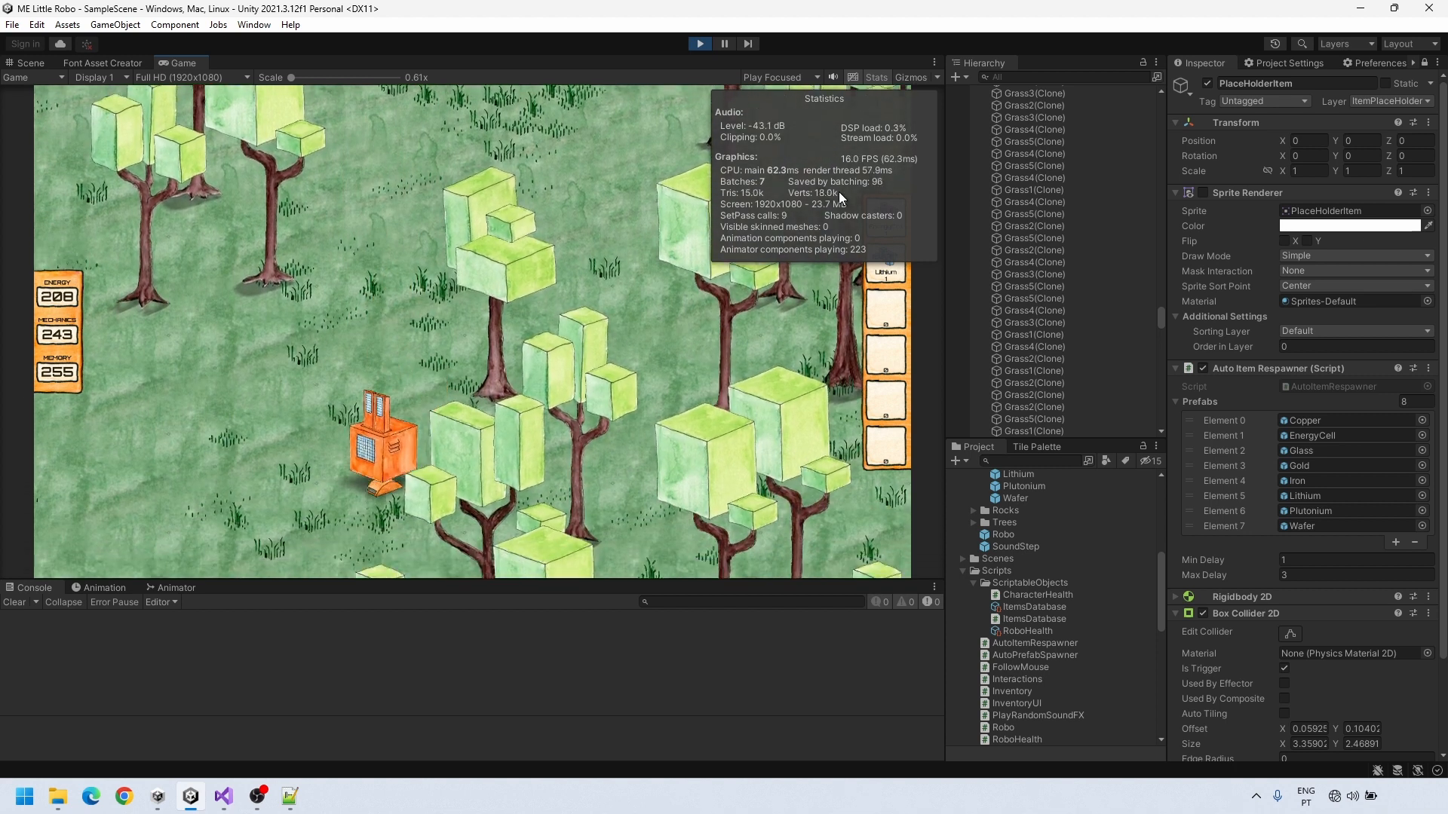
key(Down)
key(Right)
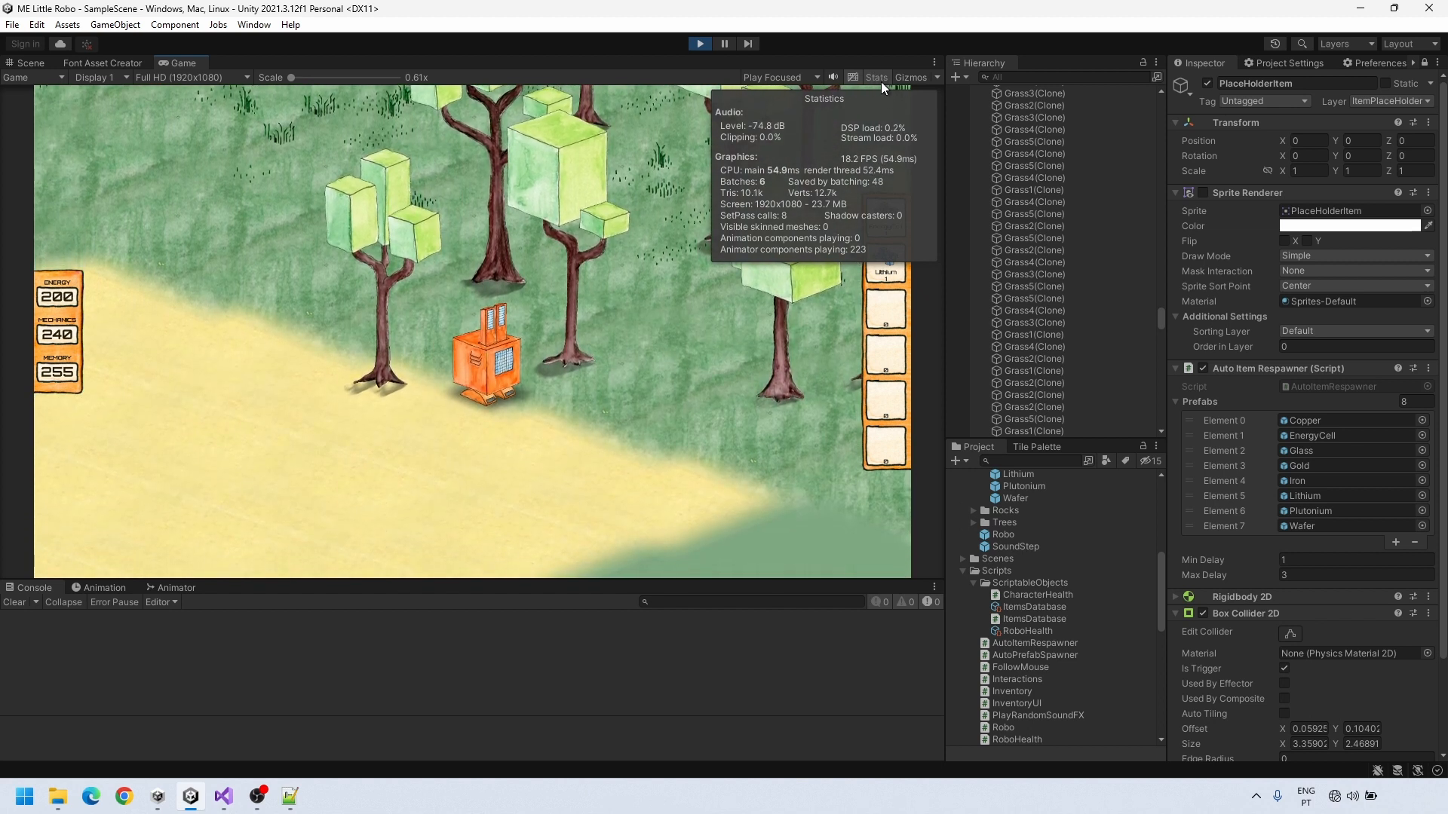
Open the Profiler beside the running game and walk the robot around while it records
click(243, 25)
mouse_move(315, 355)
click(475, 386)
drag(667, 83, 754, 224)
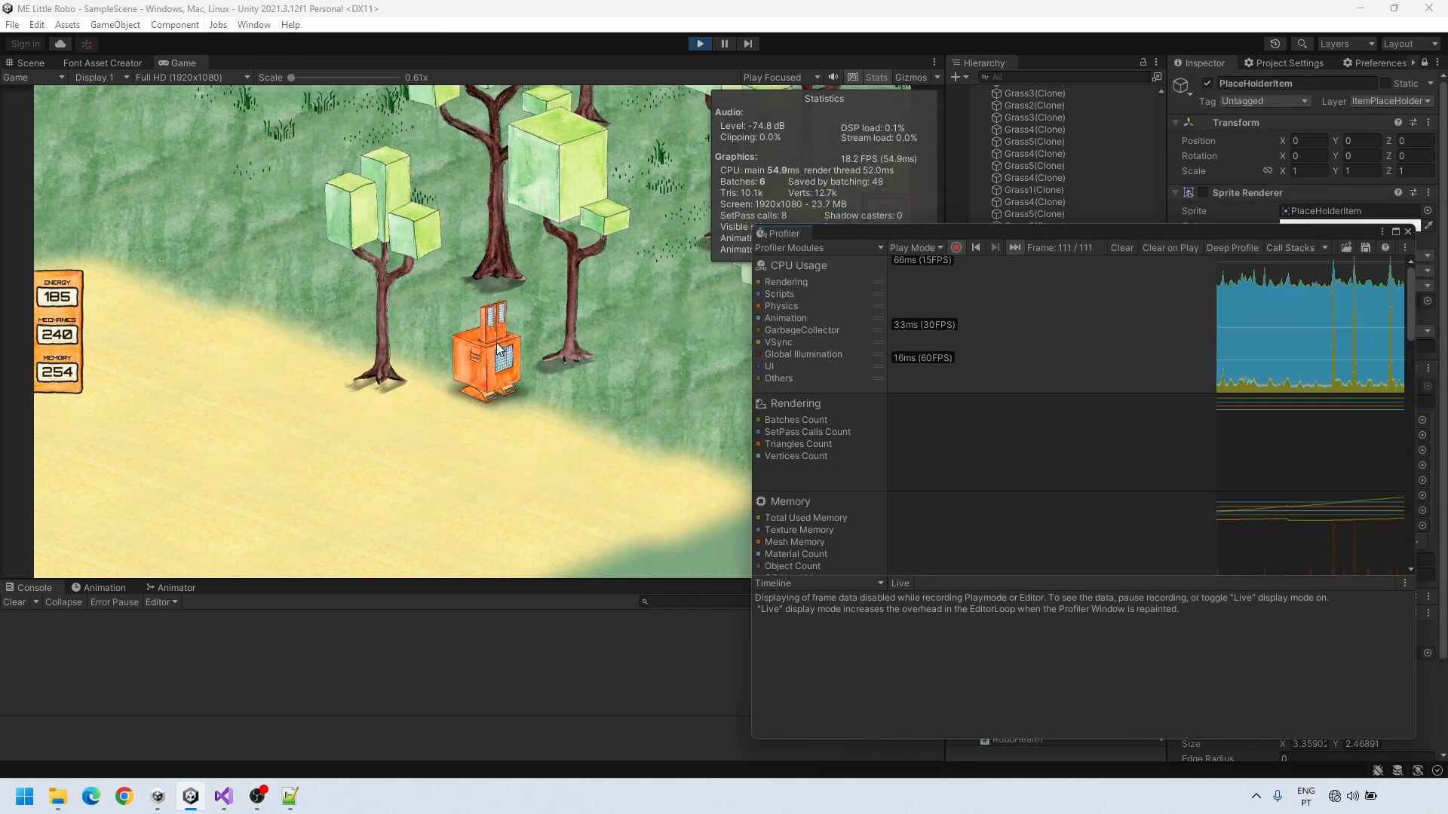
click(496, 349)
key(s)
key(a)
key(w)
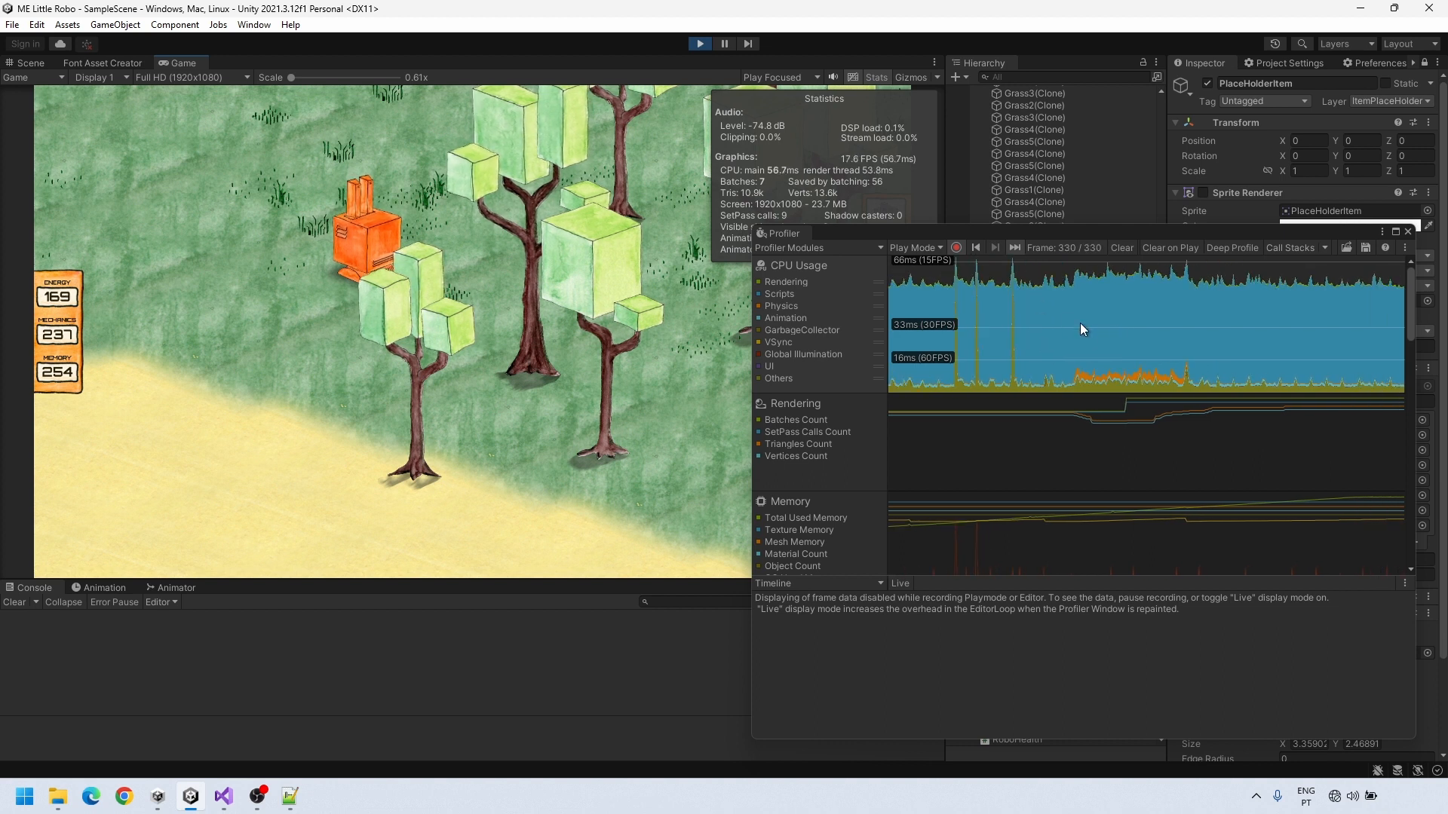
Select a recorded frame in the CPU Usage graph and inspect the calls under LateBehaviourUpdate in the main thread timeline
click(1053, 313)
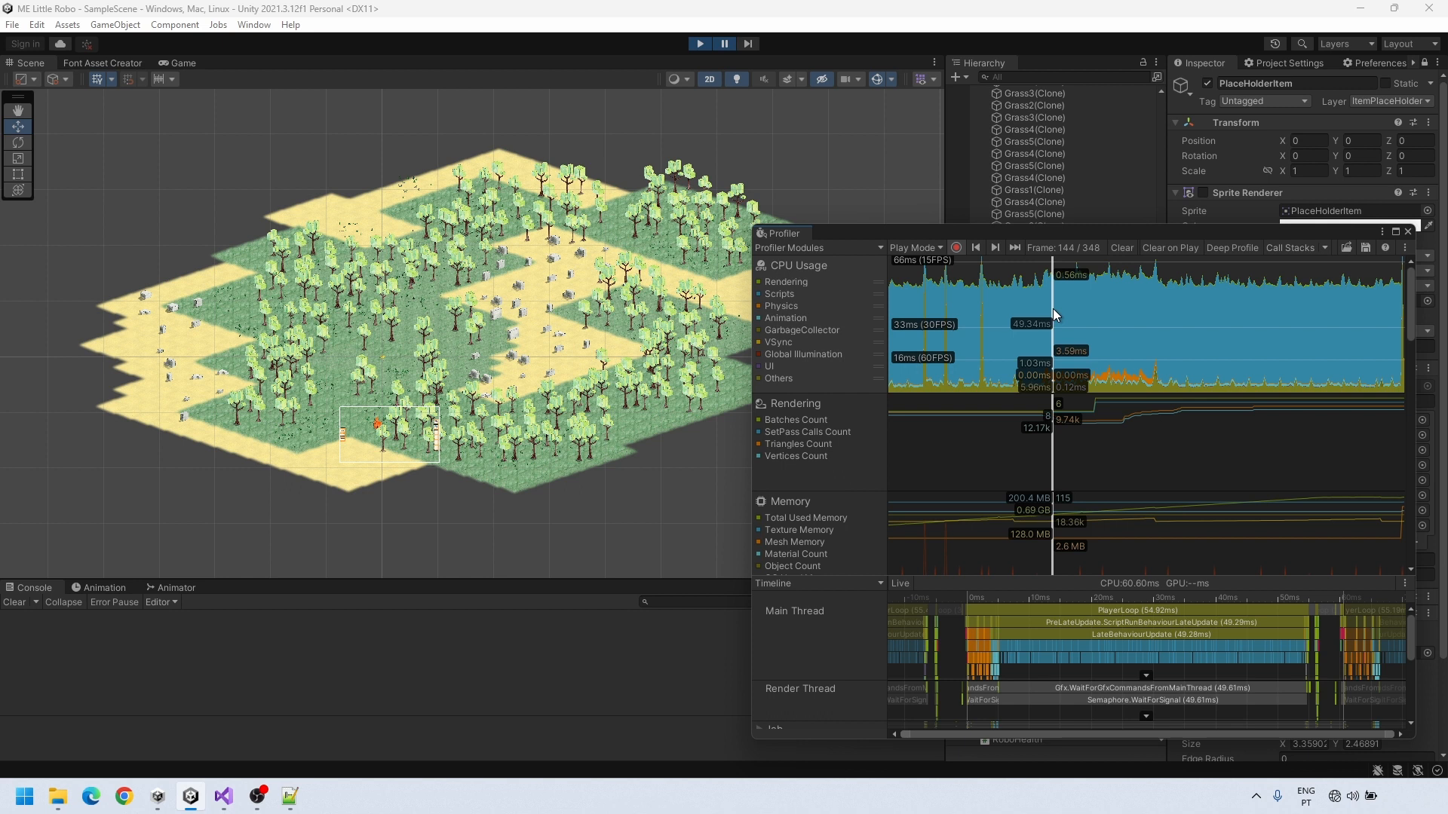
click(1024, 644)
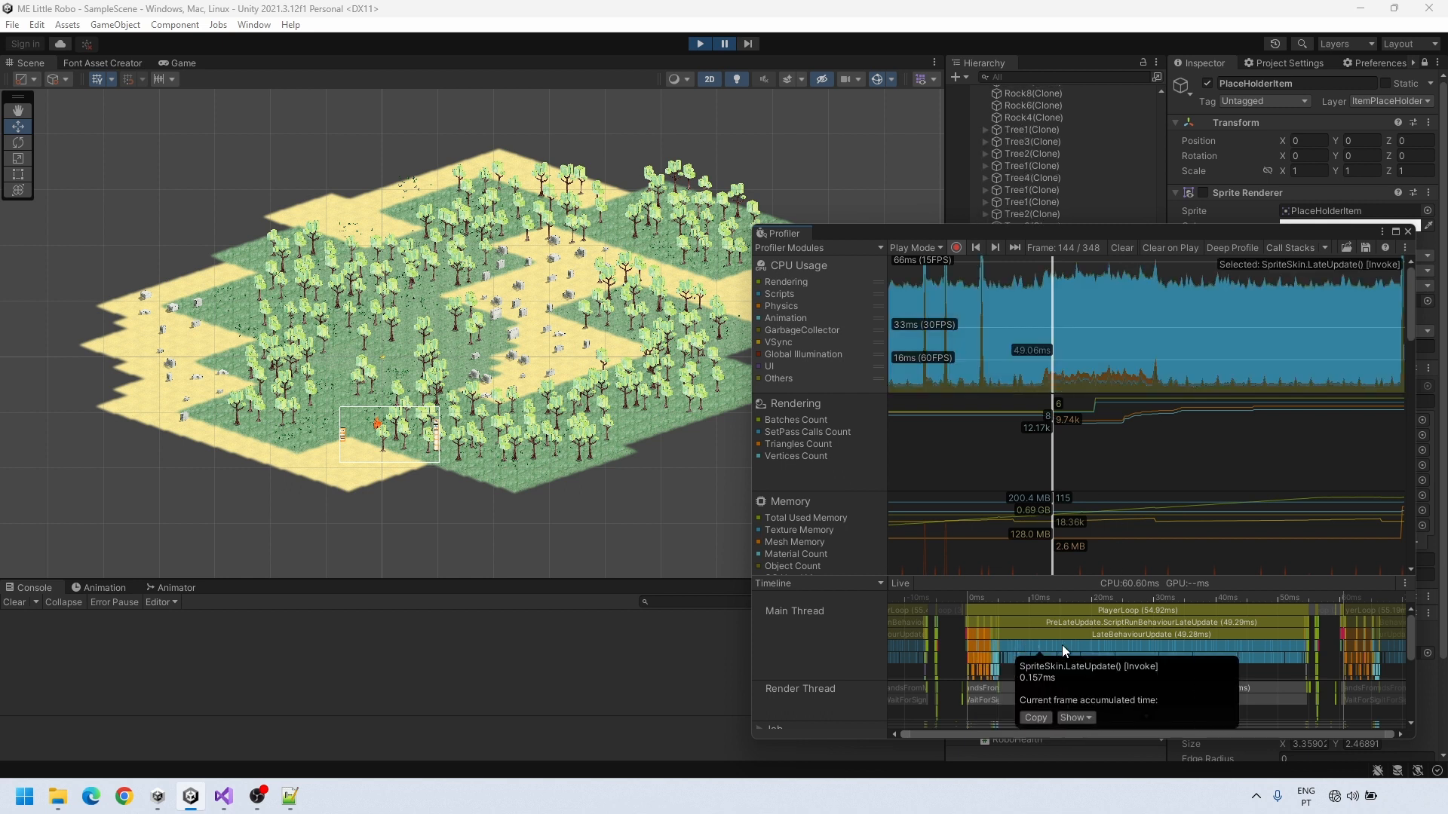
click(1094, 645)
click(1125, 645)
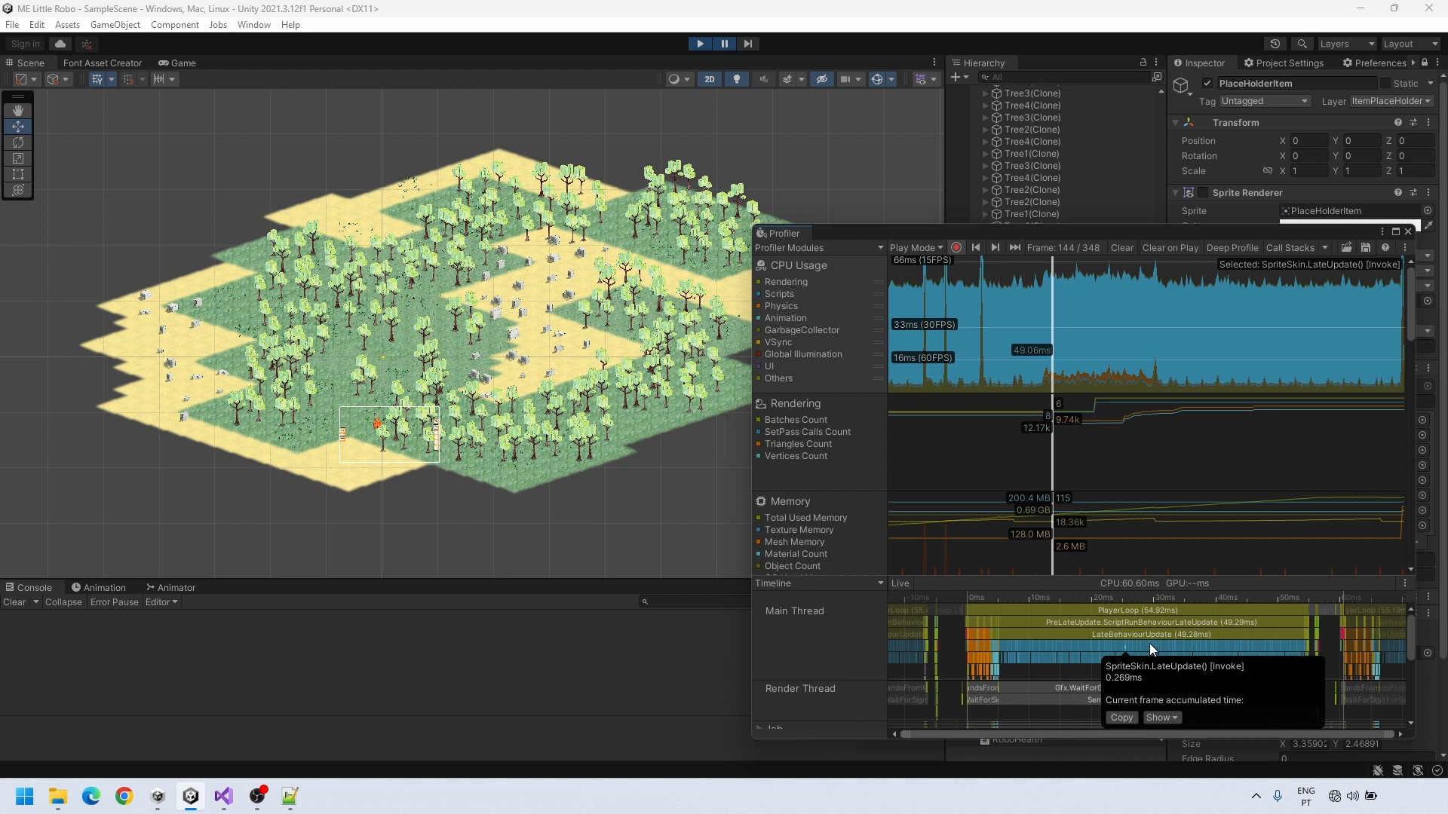
click(1150, 644)
click(1196, 644)
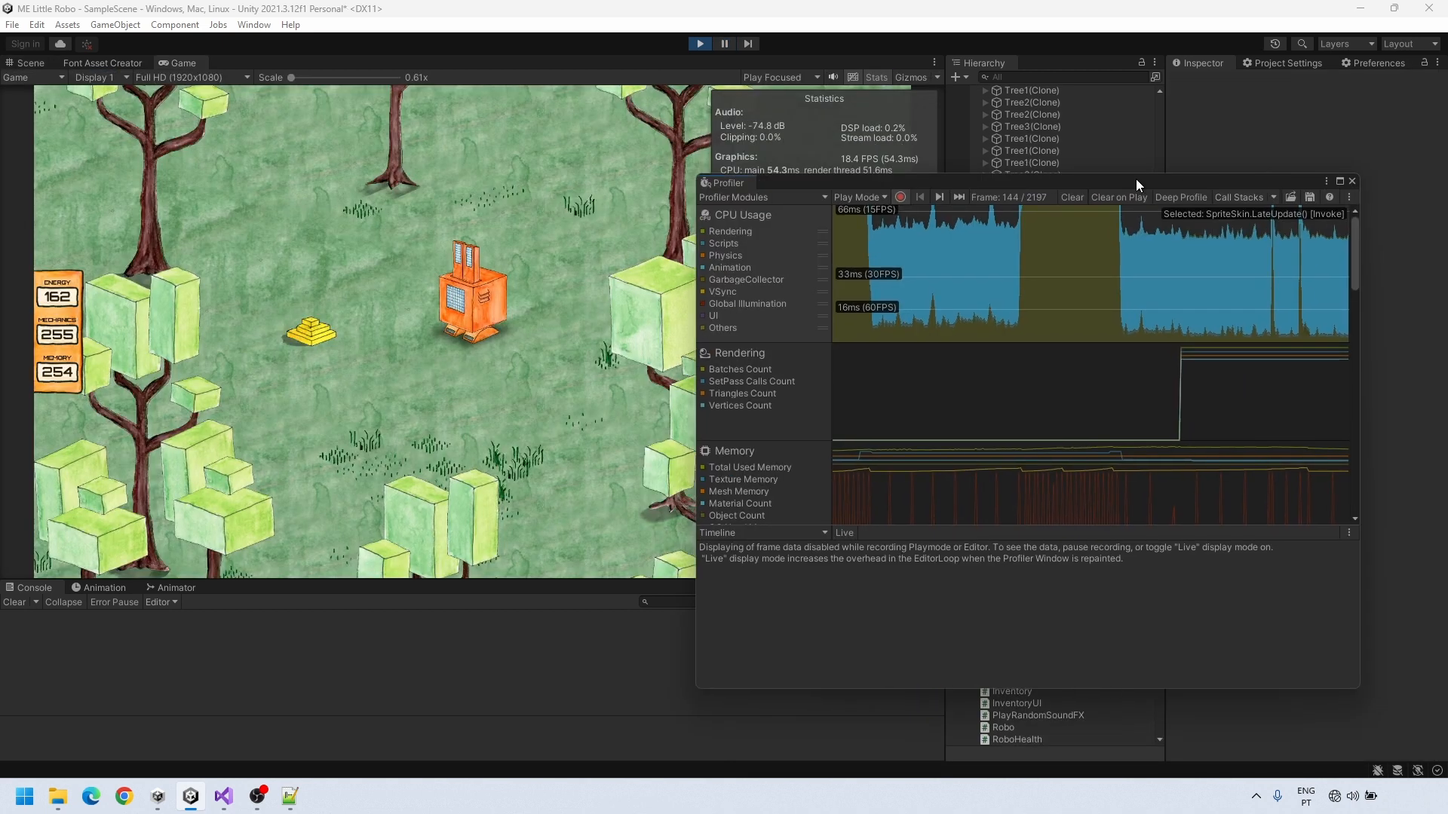
Filter the Hierarchy by "tree" and deactivate all matching tree objects in the running game
drag(1136, 179, 467, 447)
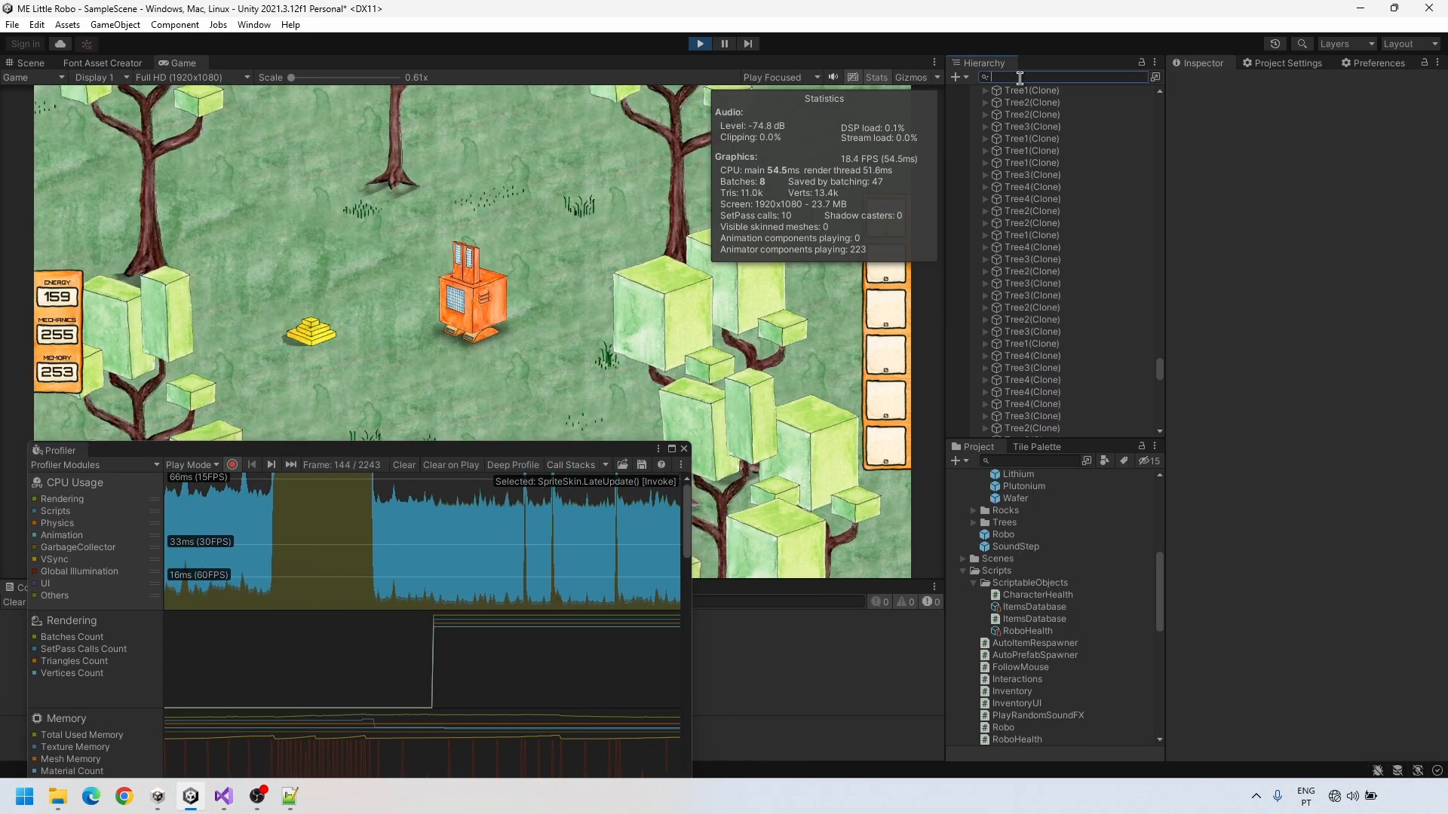
text(tree)
key(Down)
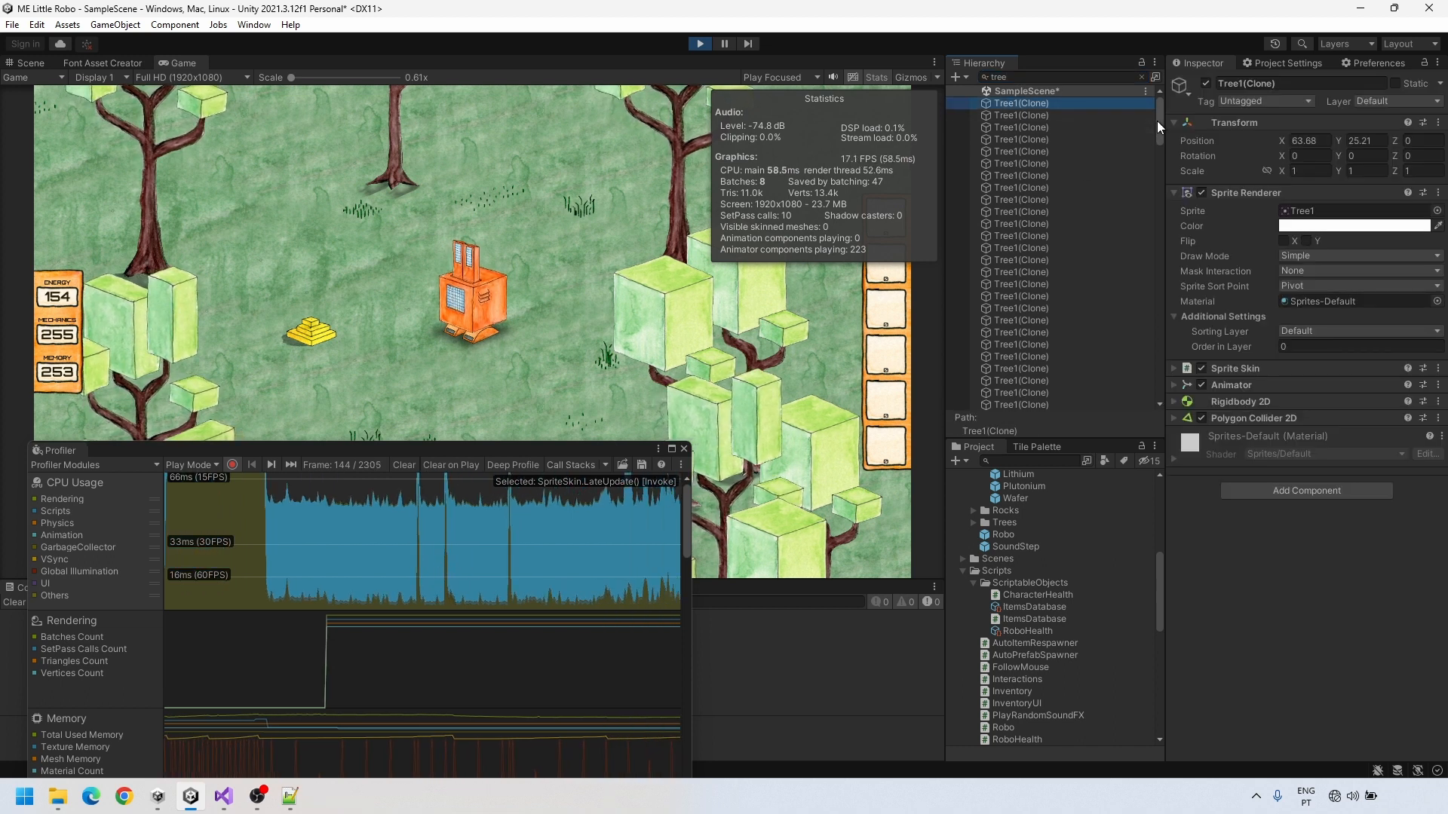
drag(1157, 121, 1157, 383)
shift+click(1016, 399)
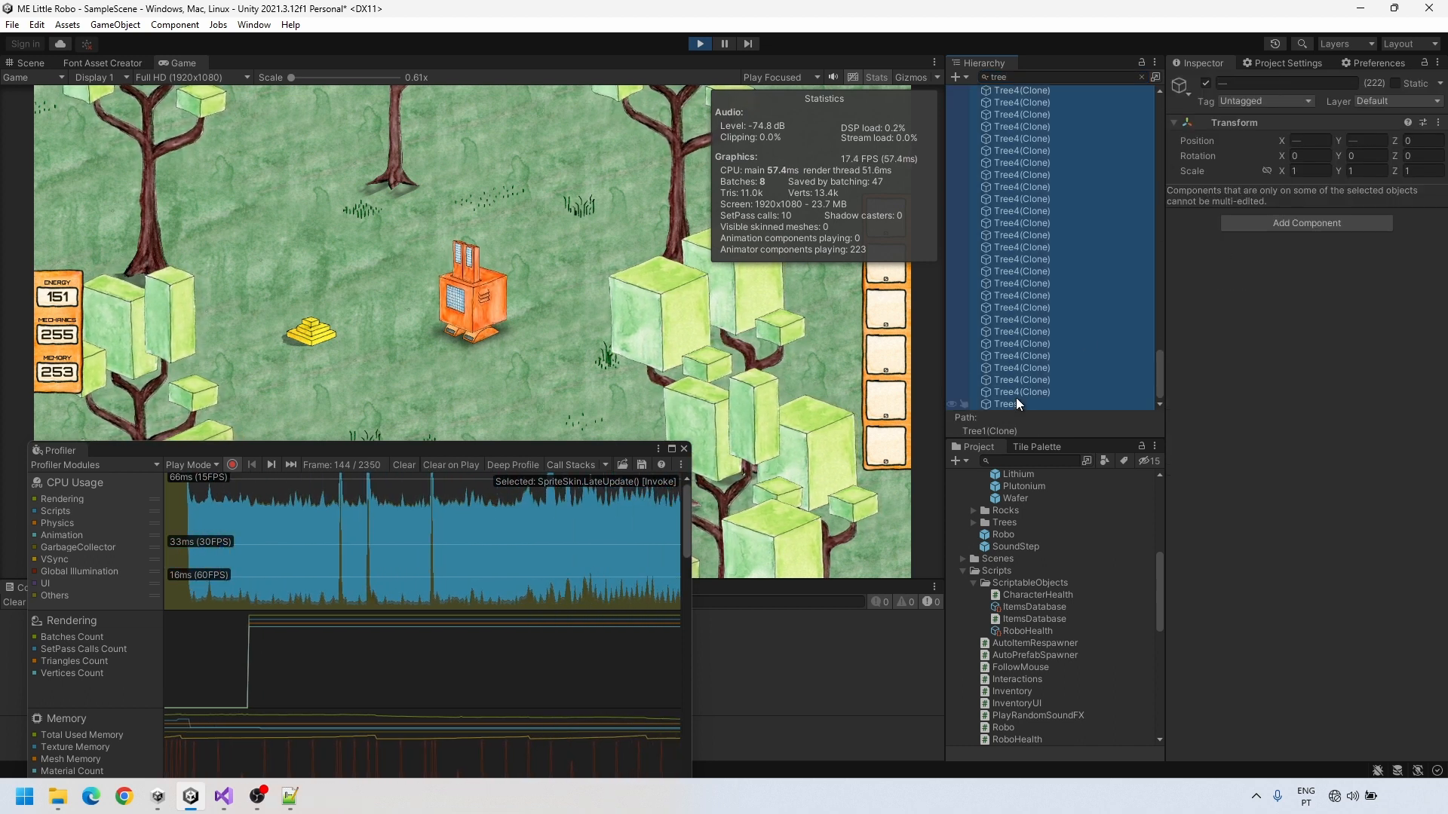
click(1205, 81)
Walk the robot around the treeless map and check the frame rate in the statistics and Profiler
click(504, 320)
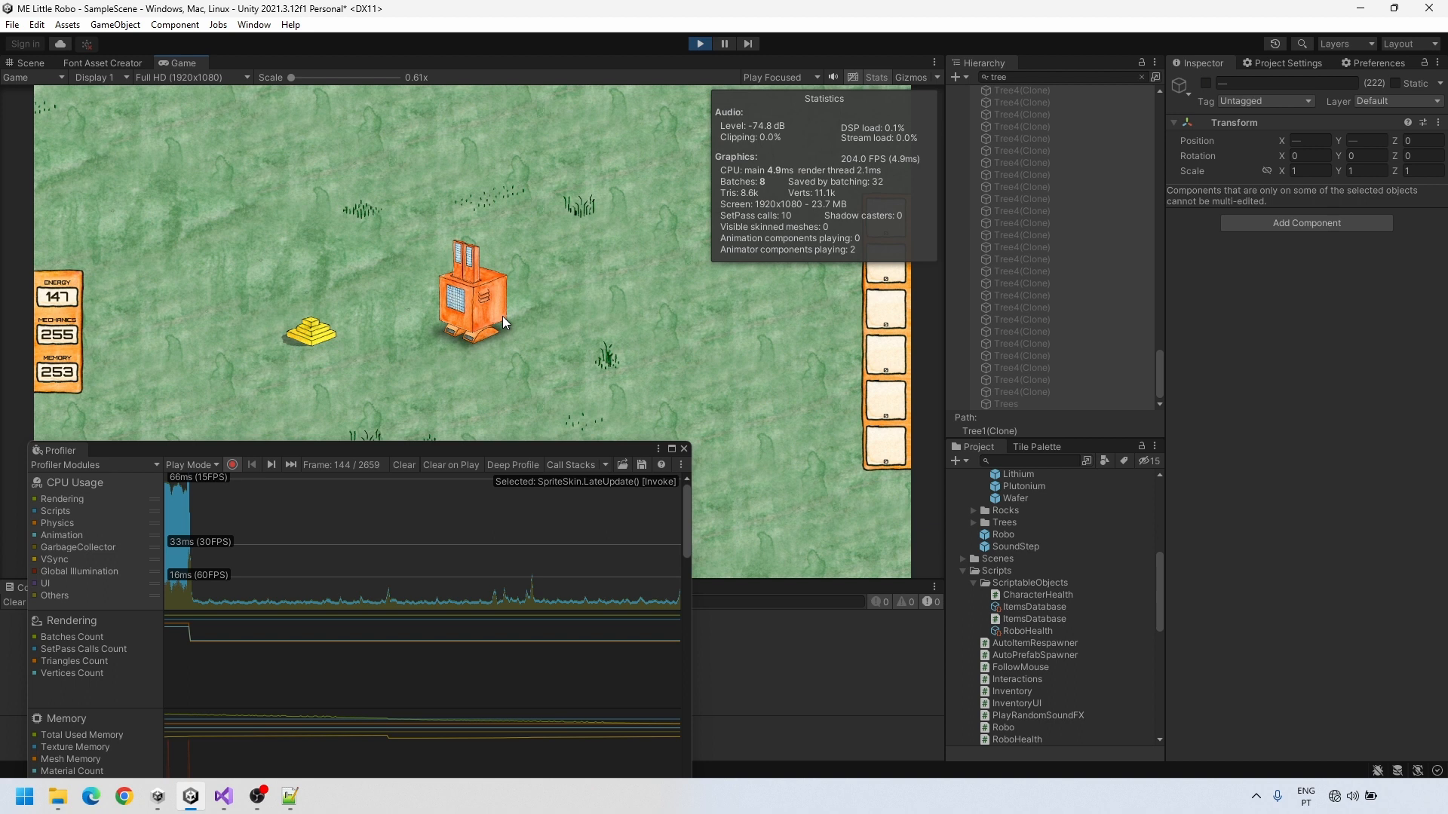
key(a)
key(w)
key(d)
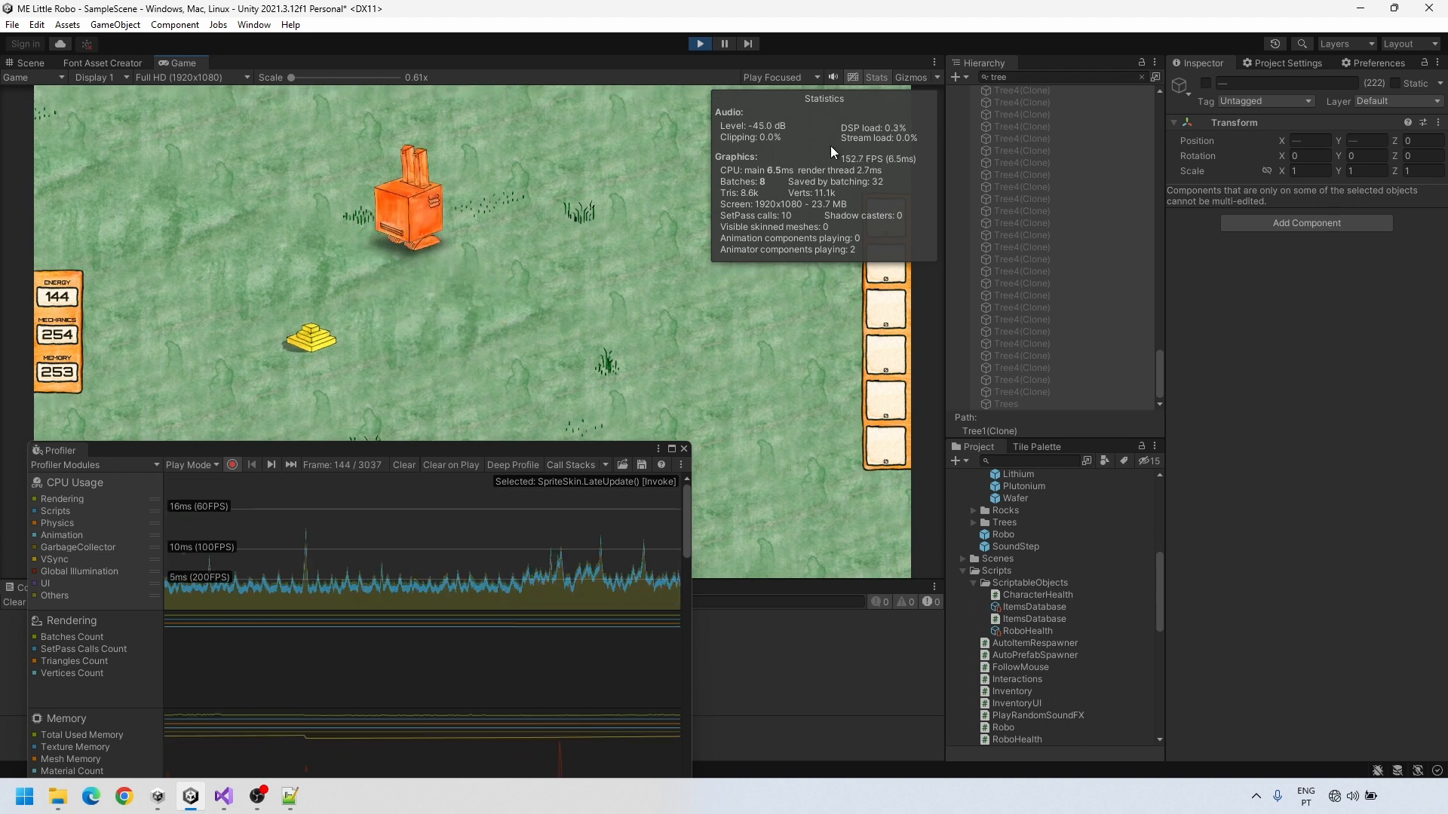
key(s)
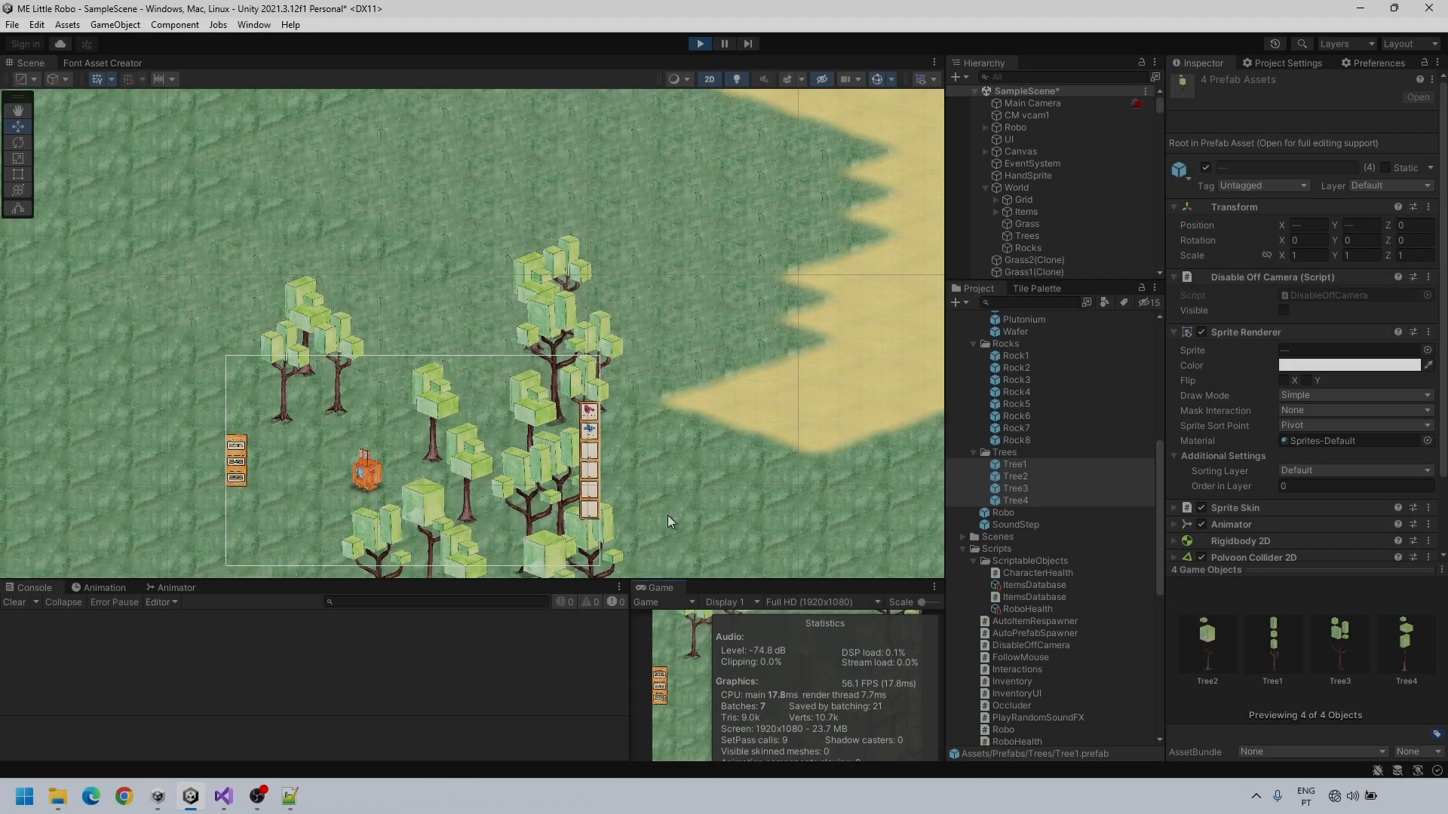
Walk the robot around in the running game and watch in the Scene view which trees show near the camera frame
scroll(487, 296, down, 5)
key(a)
key(w)
key(d)
key(w)
key(w)
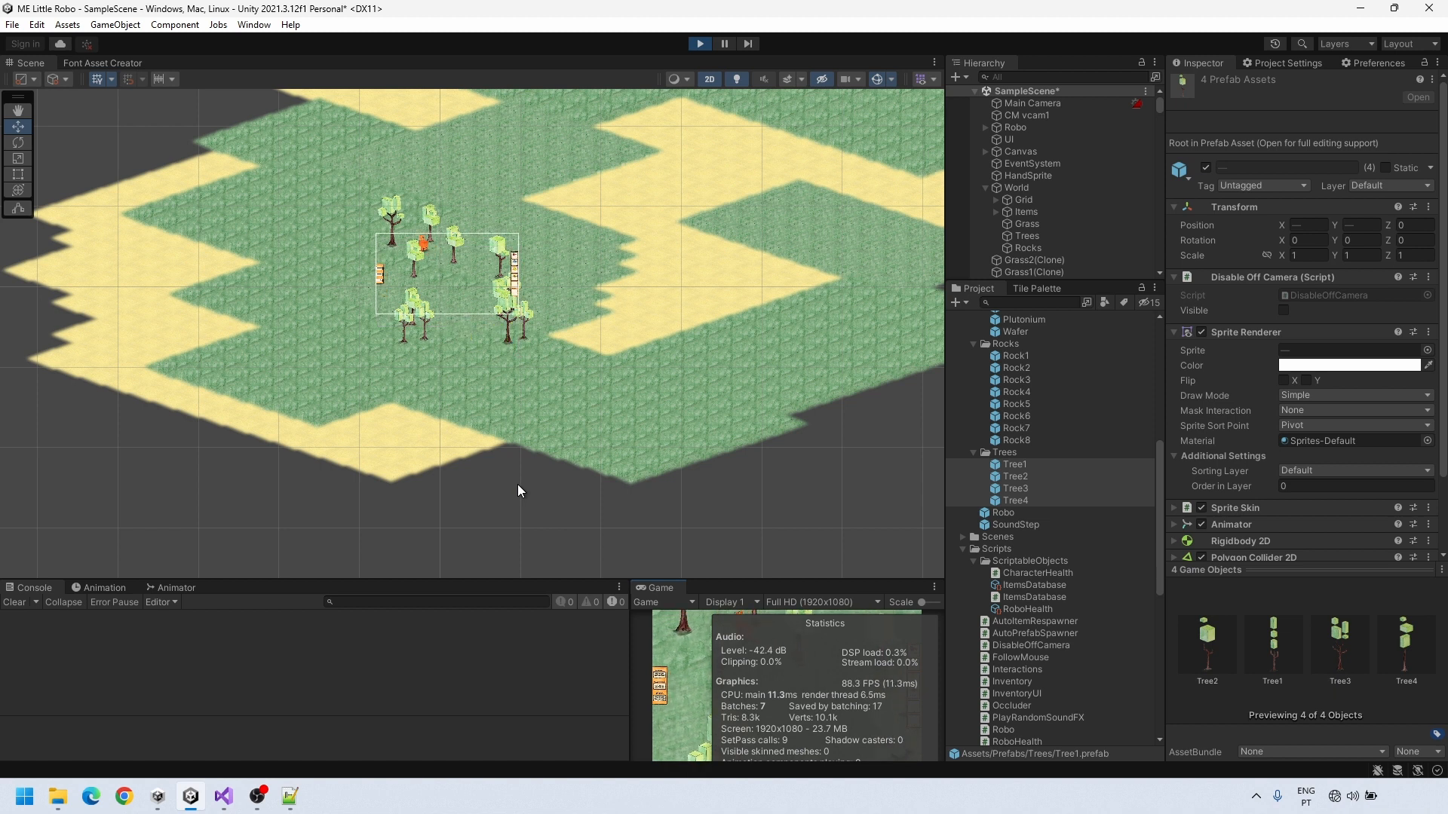
key(a)
key(s)
key(s)
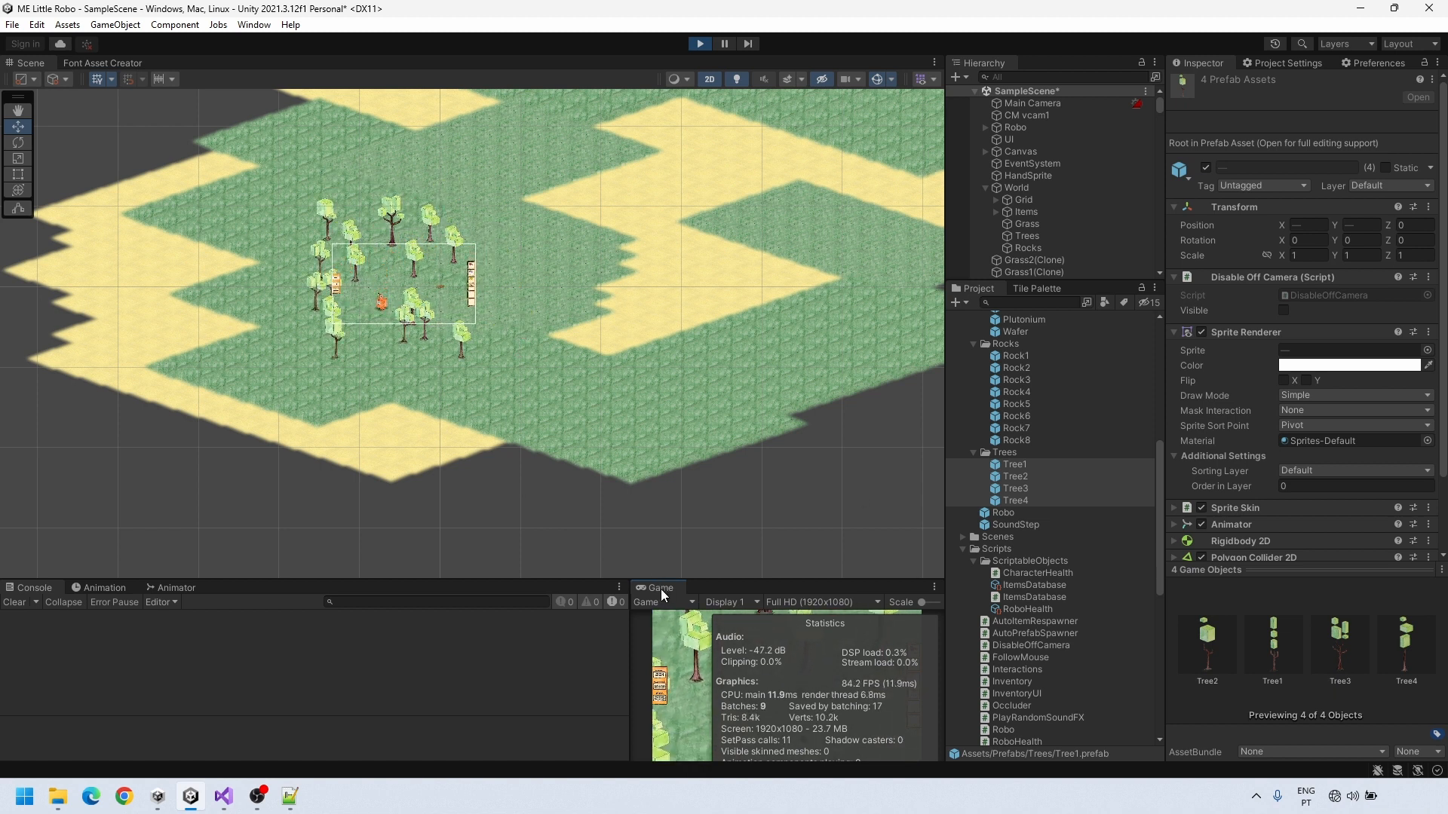
Maximize the Game view and walk the robot to the sand and back, checking the trees and frame rate
double_click(661, 590)
key(s)
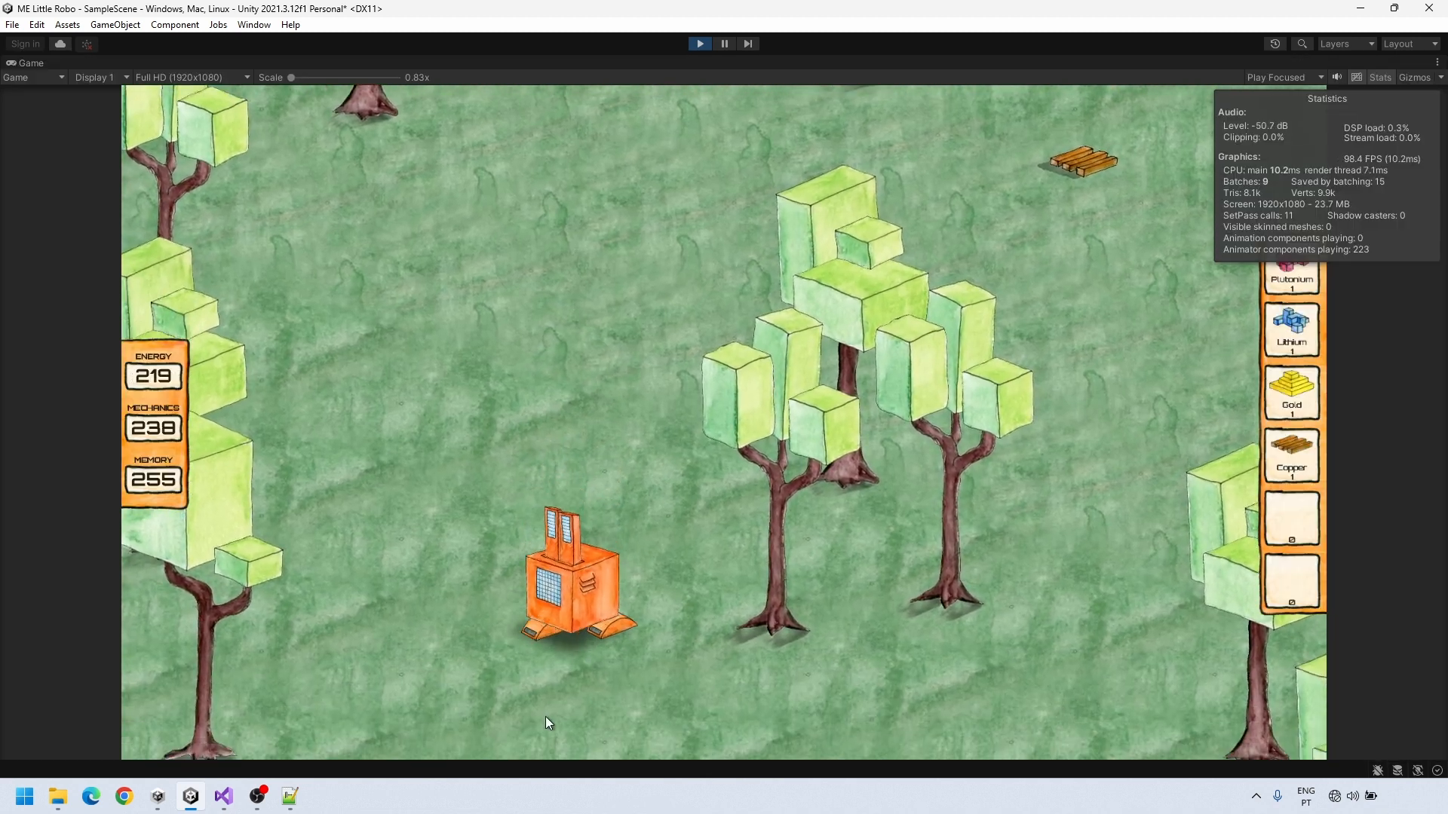
key(s)
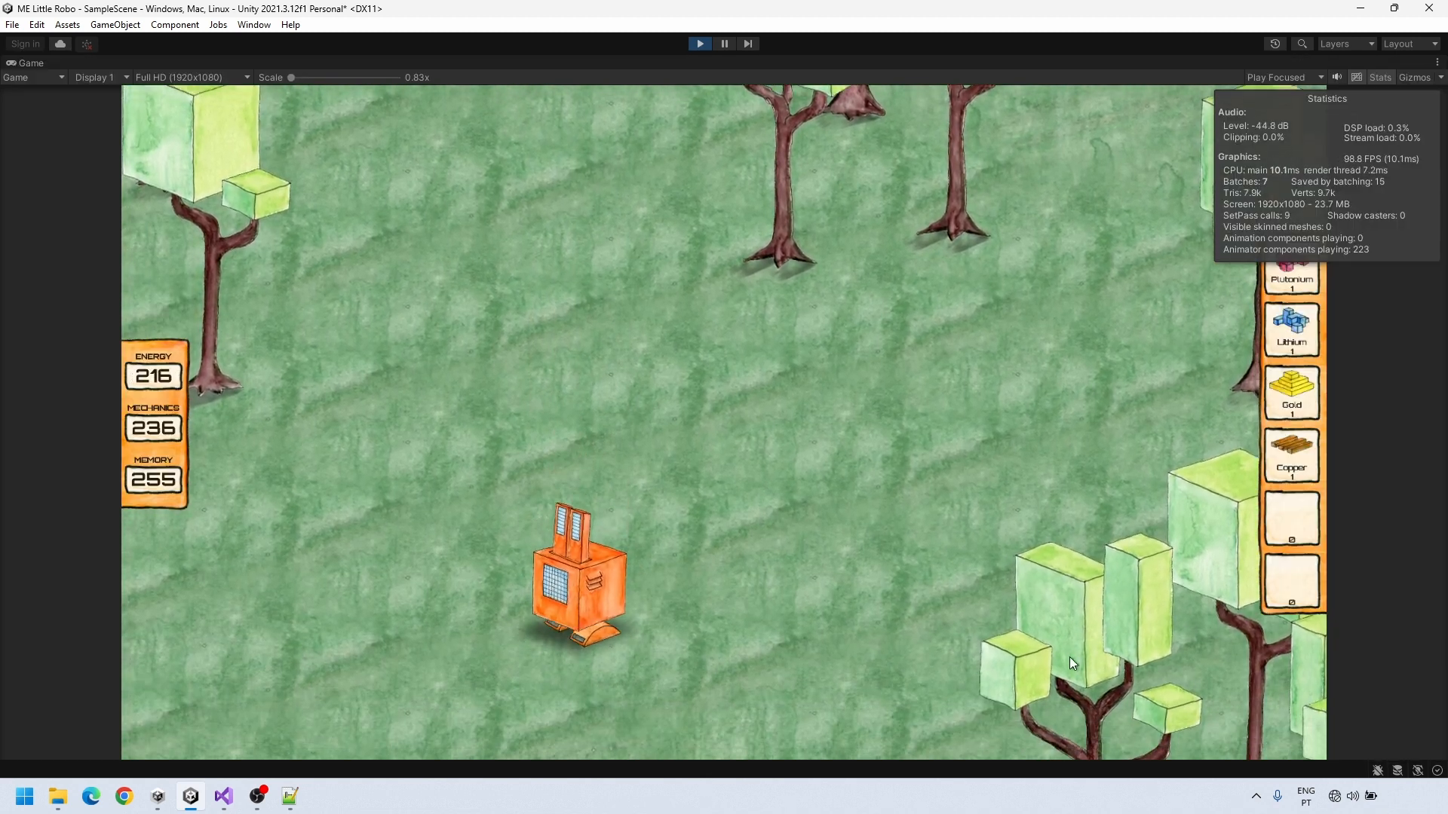
key(s)
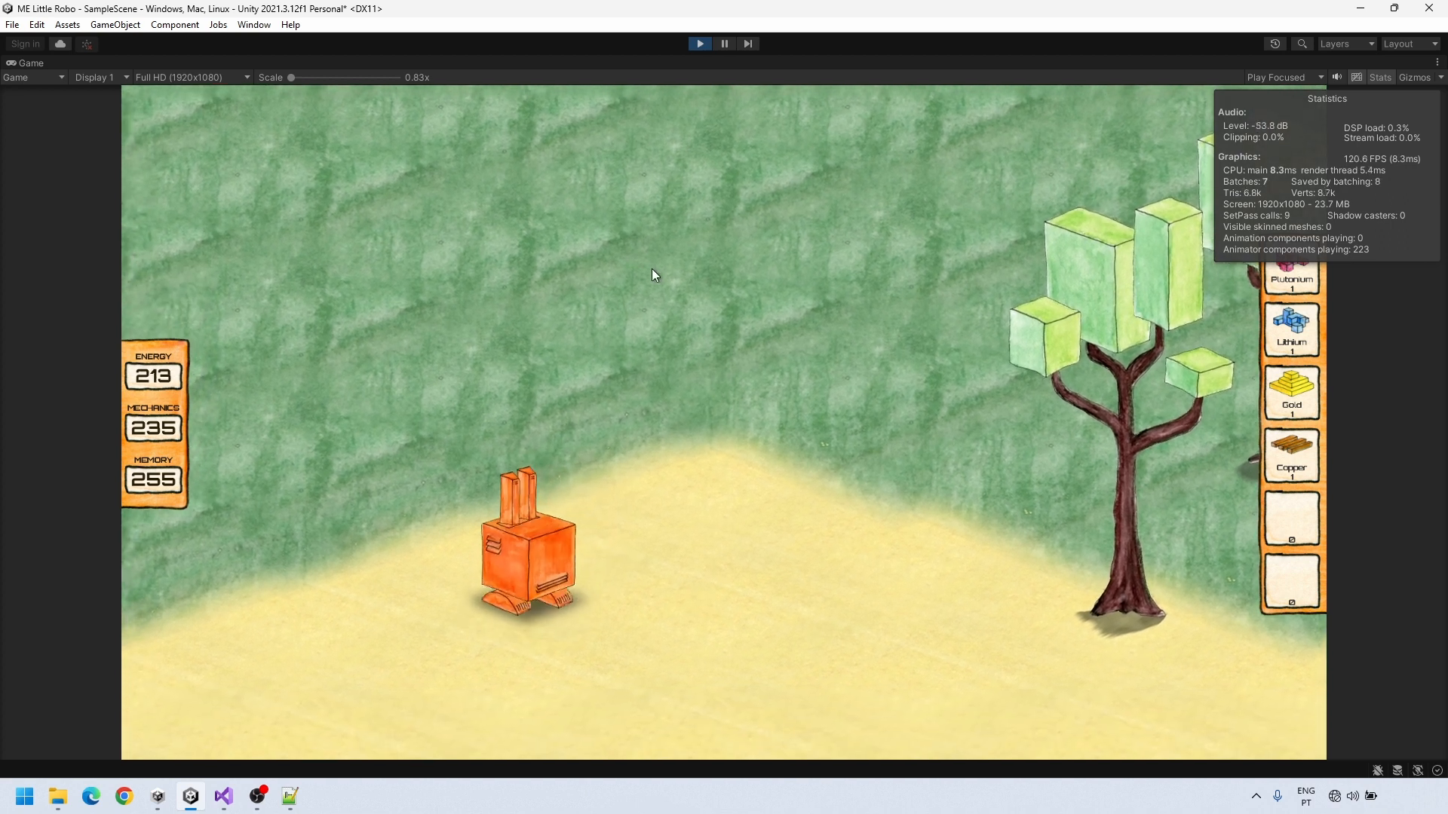
key(w)
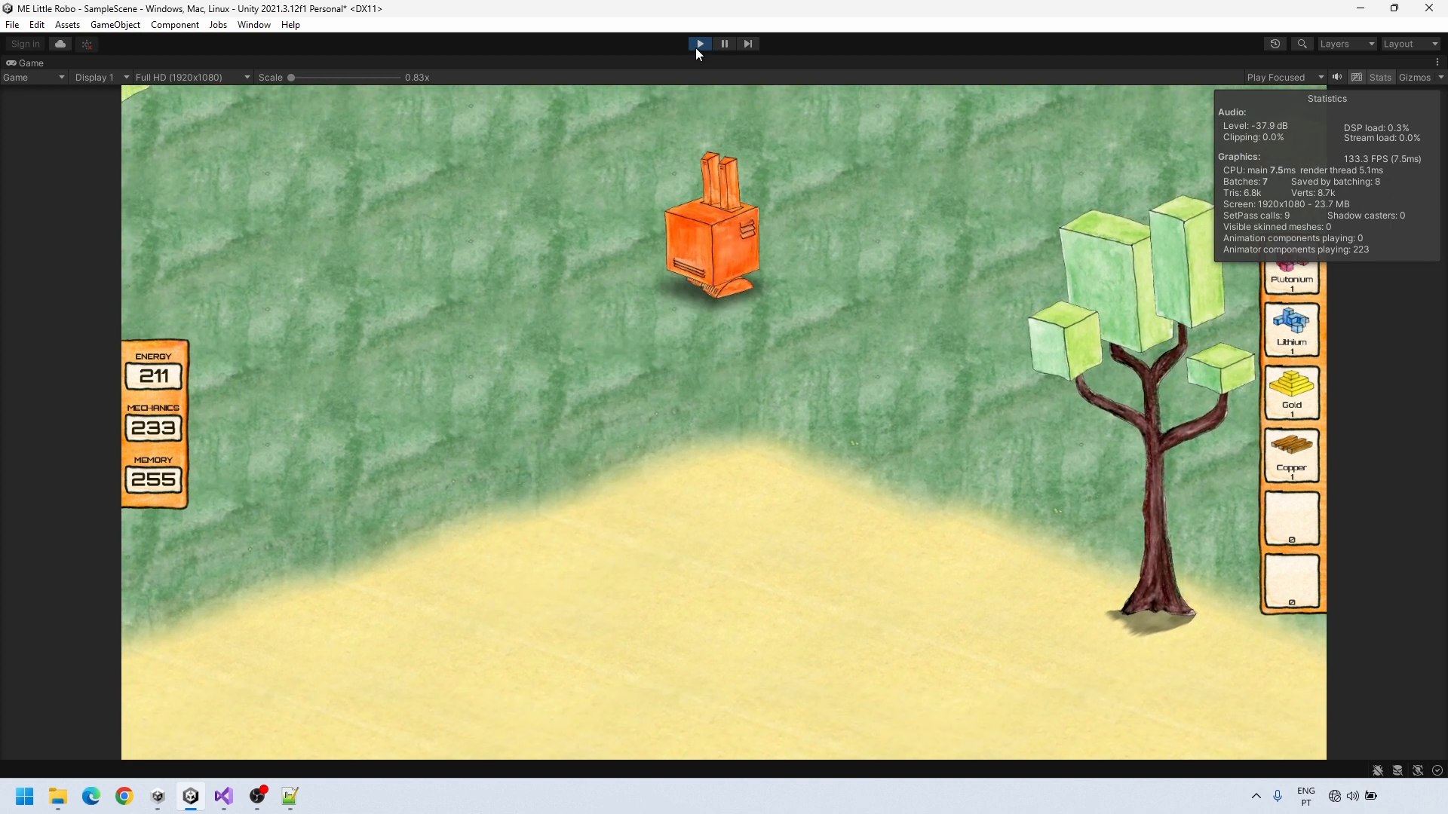
key(w)
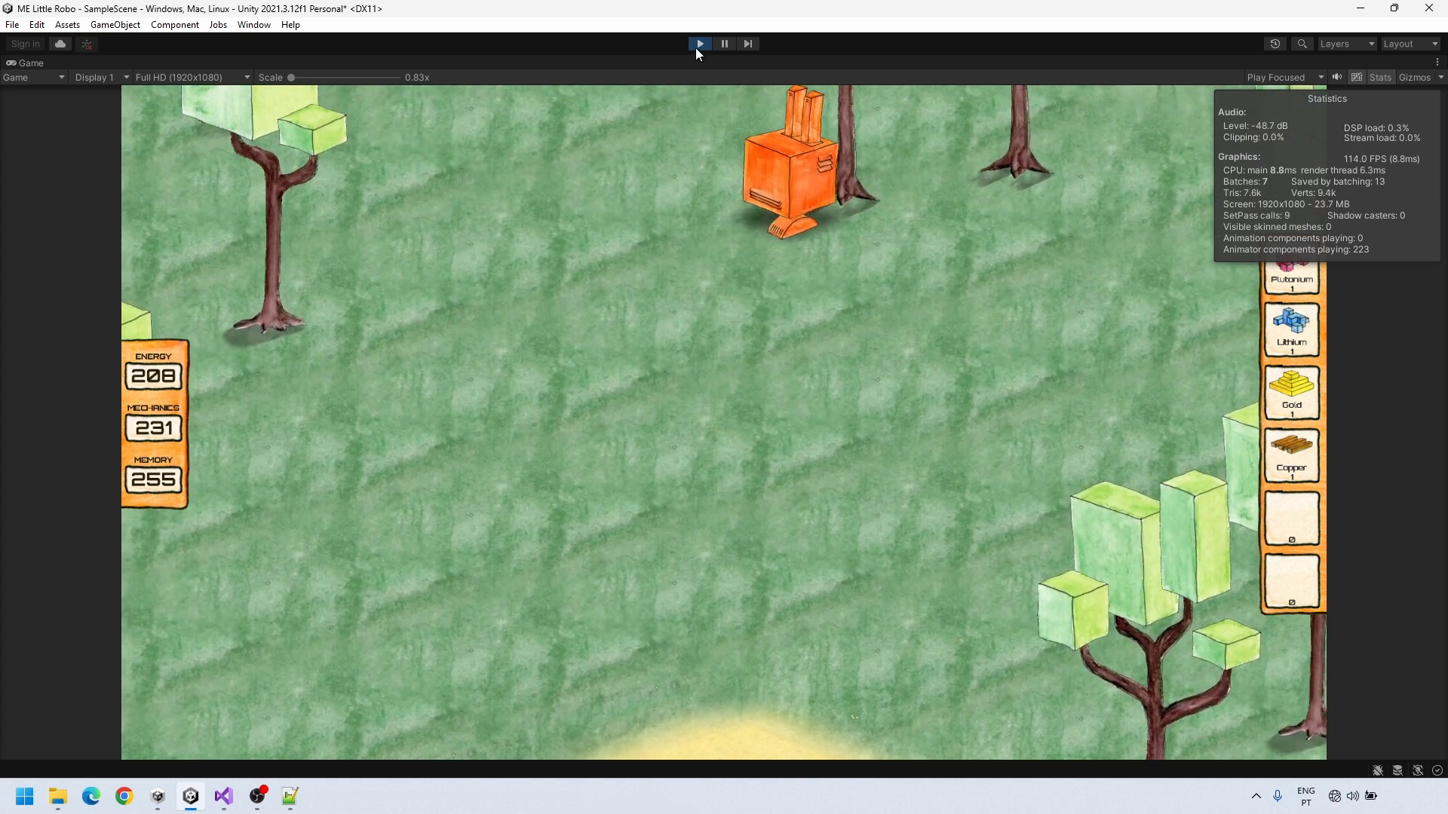
key(w)
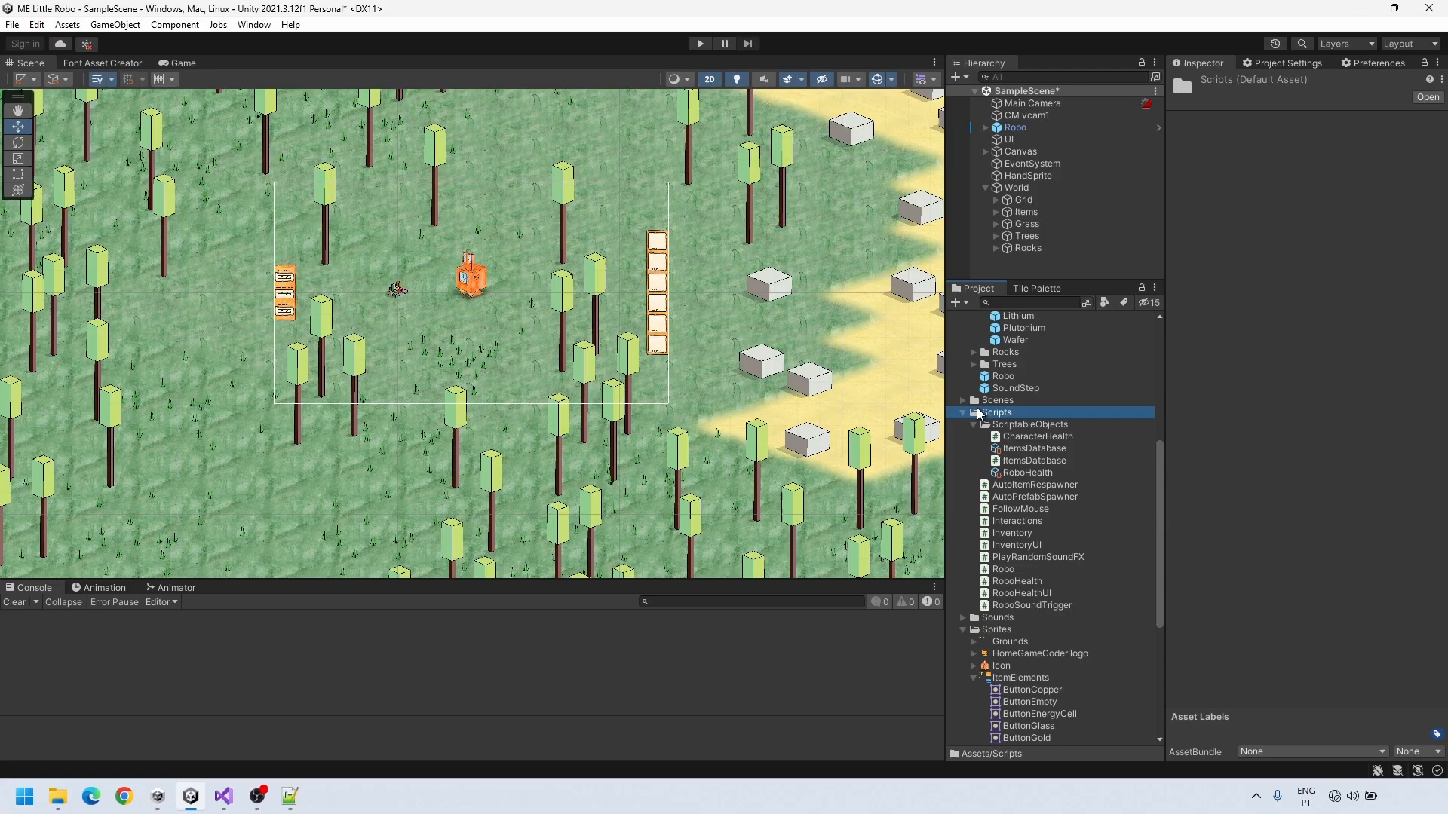
Create the DisableOffCamera script in the Scripts folder and attach it to all Grass, Items and Rocks prefabs
text(amera)
key(Return)
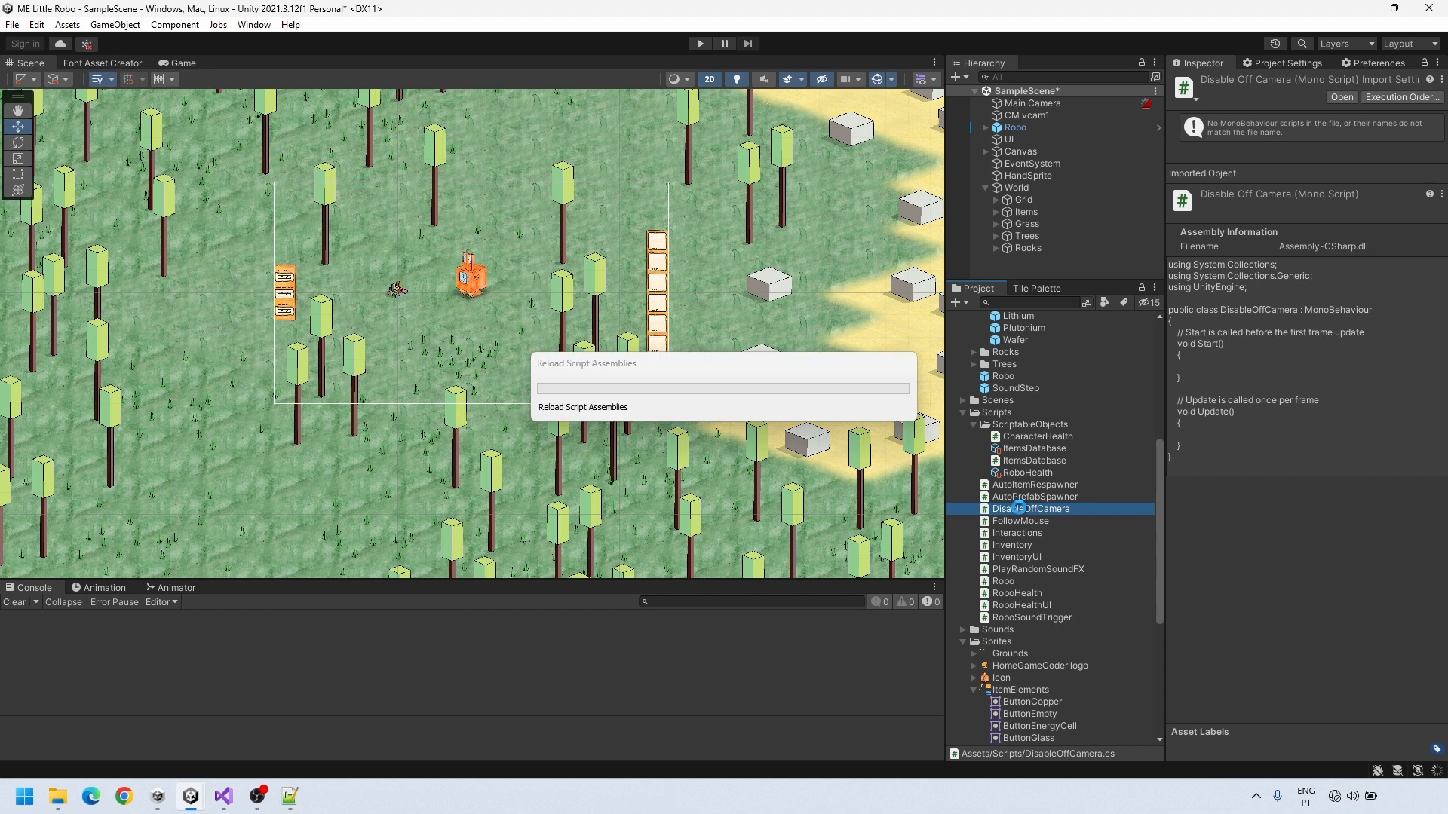
scroll(970, 413, up, 5)
click(972, 413)
click(973, 594)
click(1018, 380)
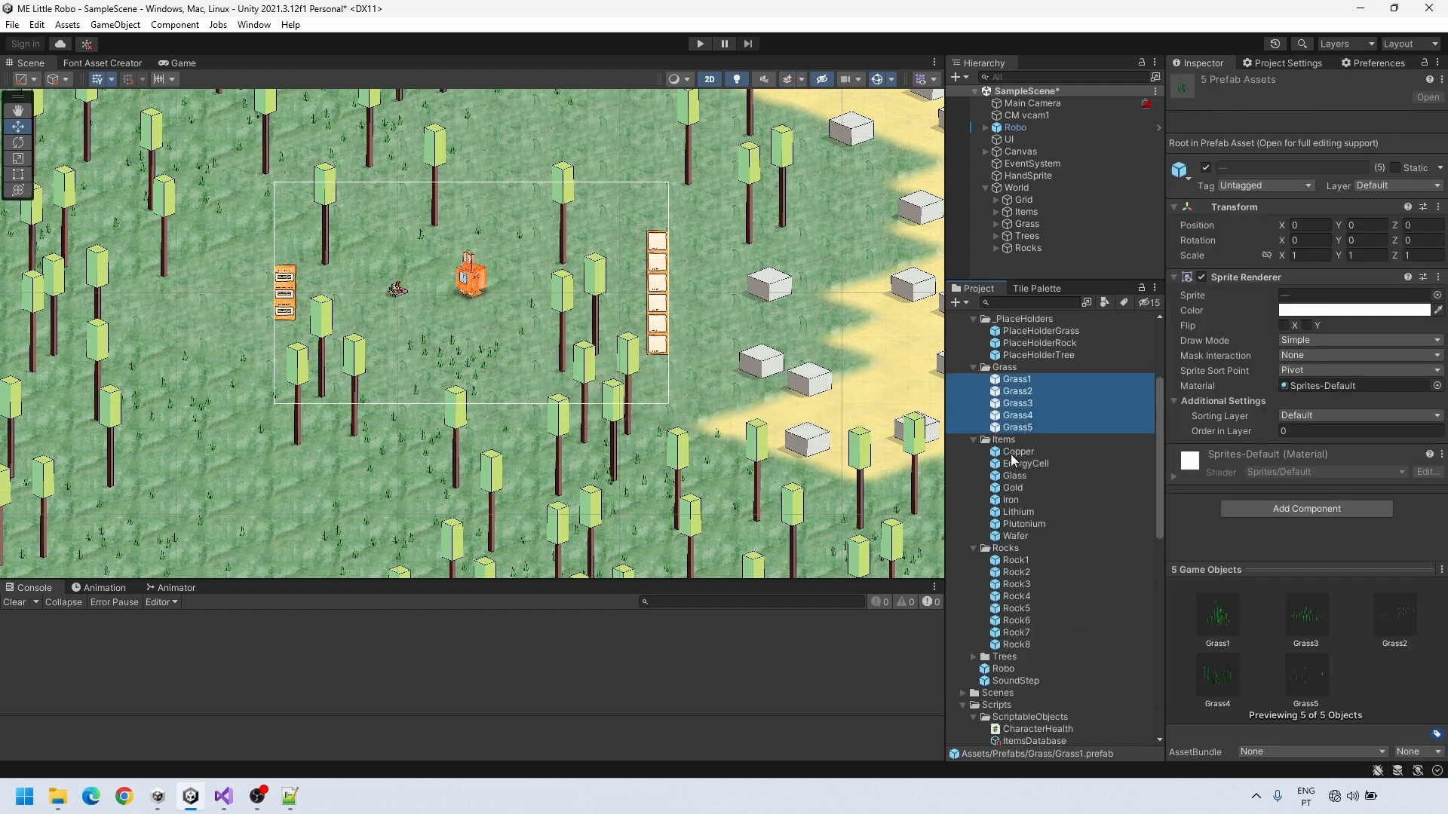
shift+click(1016, 645)
ctrl+click(1007, 441)
ctrl+click(1018, 548)
scroll(1019, 555, down, 4)
drag(1031, 620, 1054, 601)
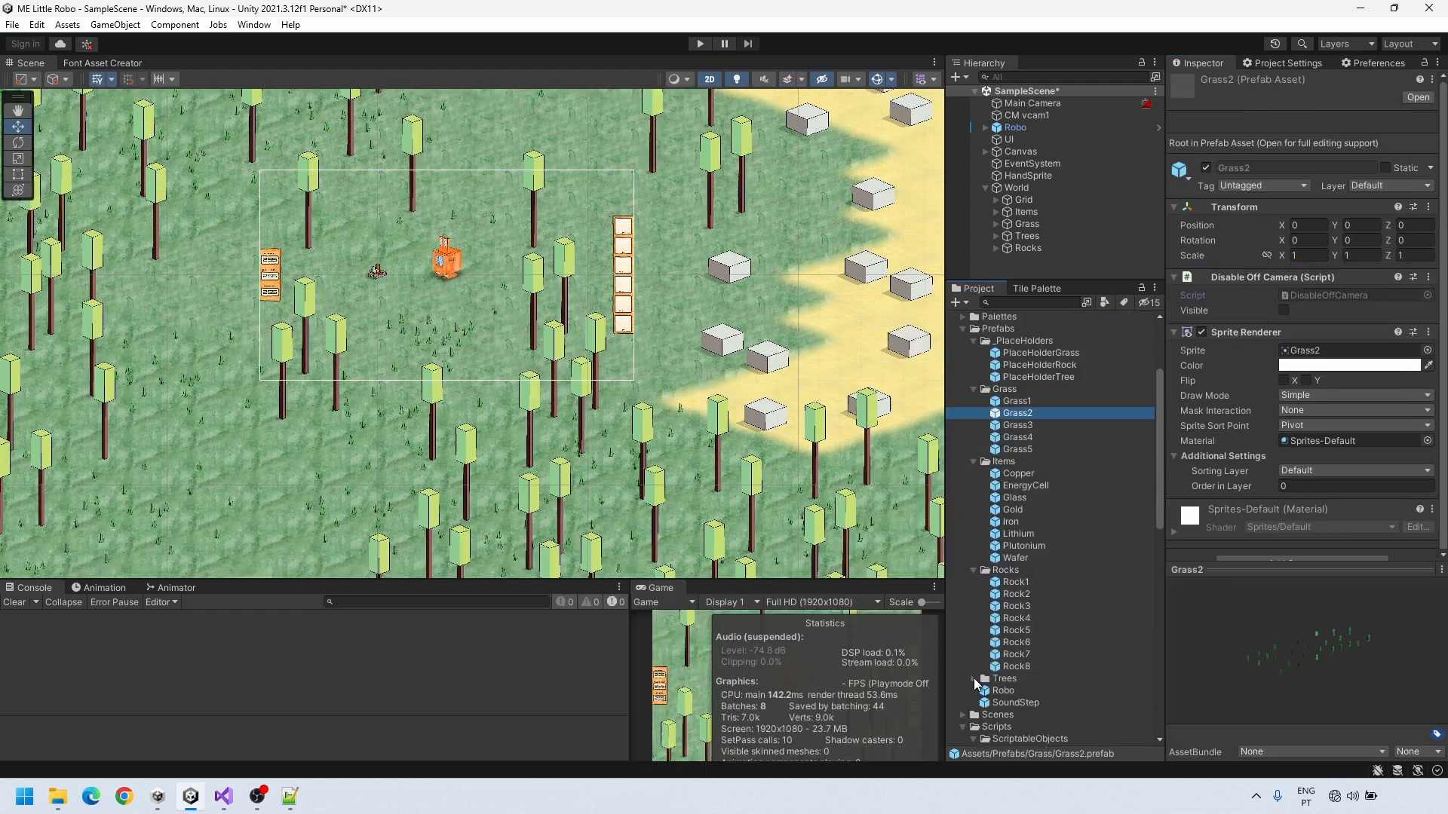
Attach the DisableOffCamera script to the prefabs Tree1 to Tree4
click(1018, 690)
shift+click(1022, 727)
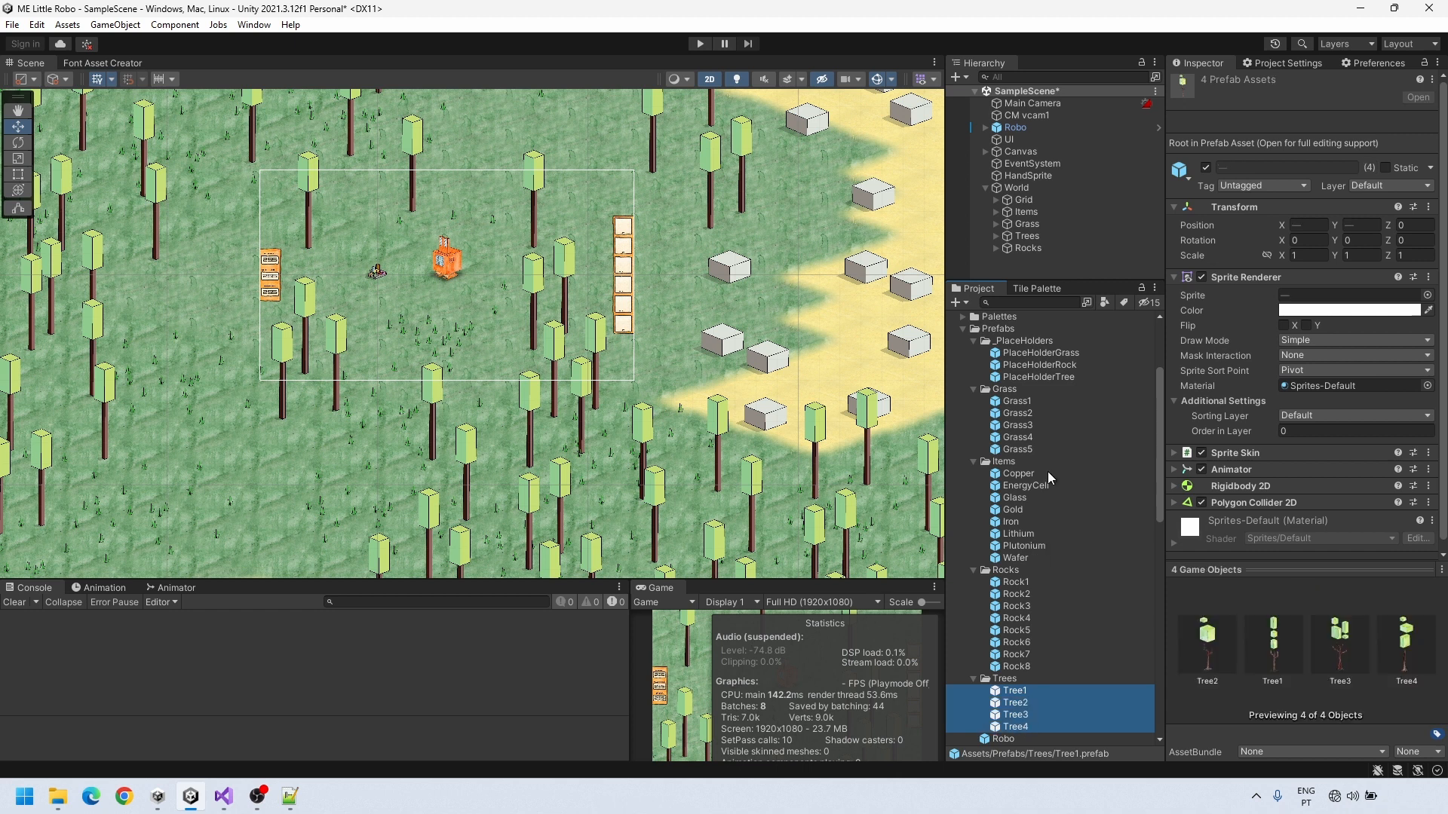
scroll(1048, 469, down, 5)
click(1023, 647)
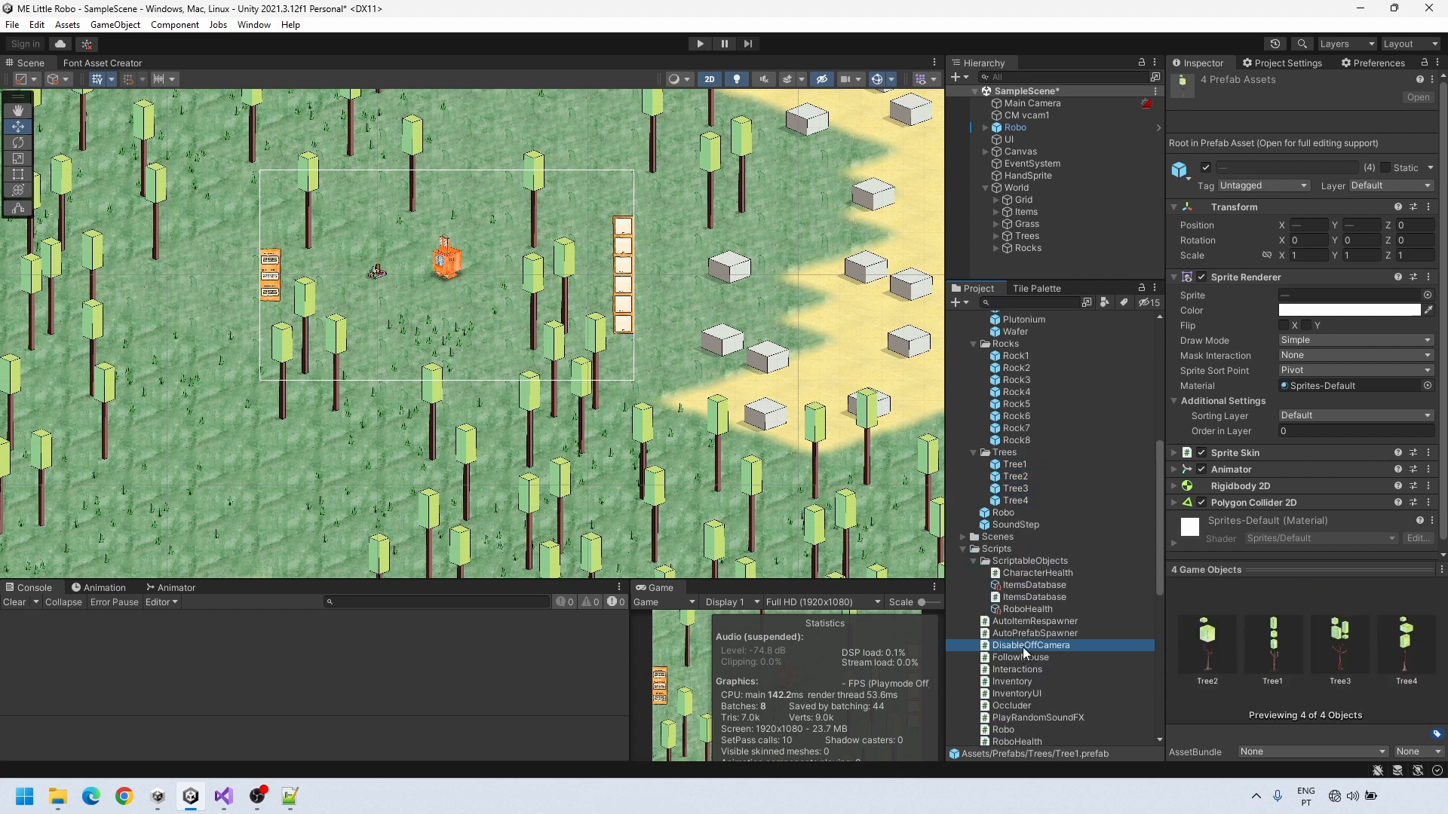
drag(1022, 646, 1230, 266)
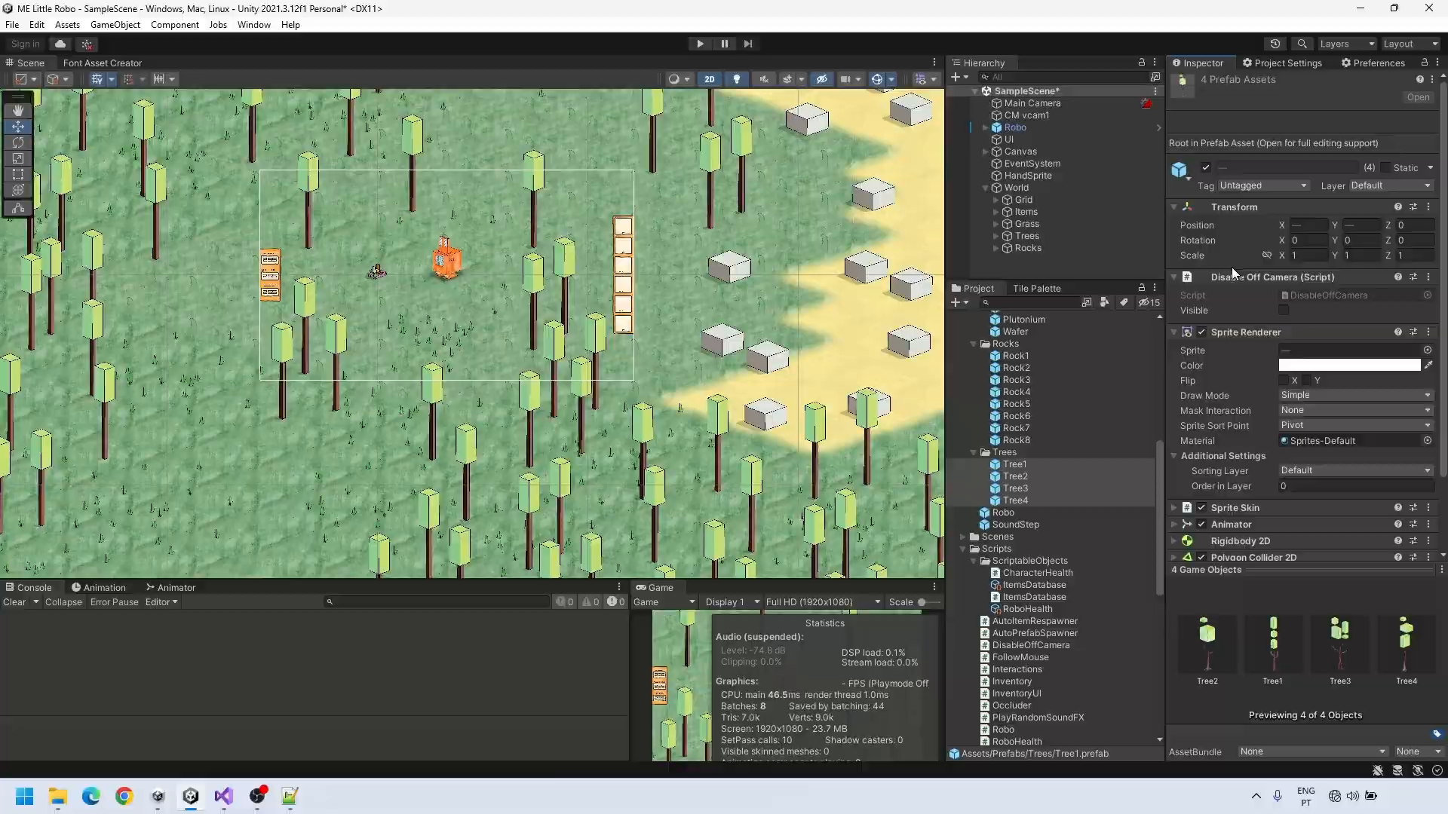
Open the DisableOffCamera script in Visual Studio and add a using directive for UnityEngine.U2D.Animation
double_click(1313, 299)
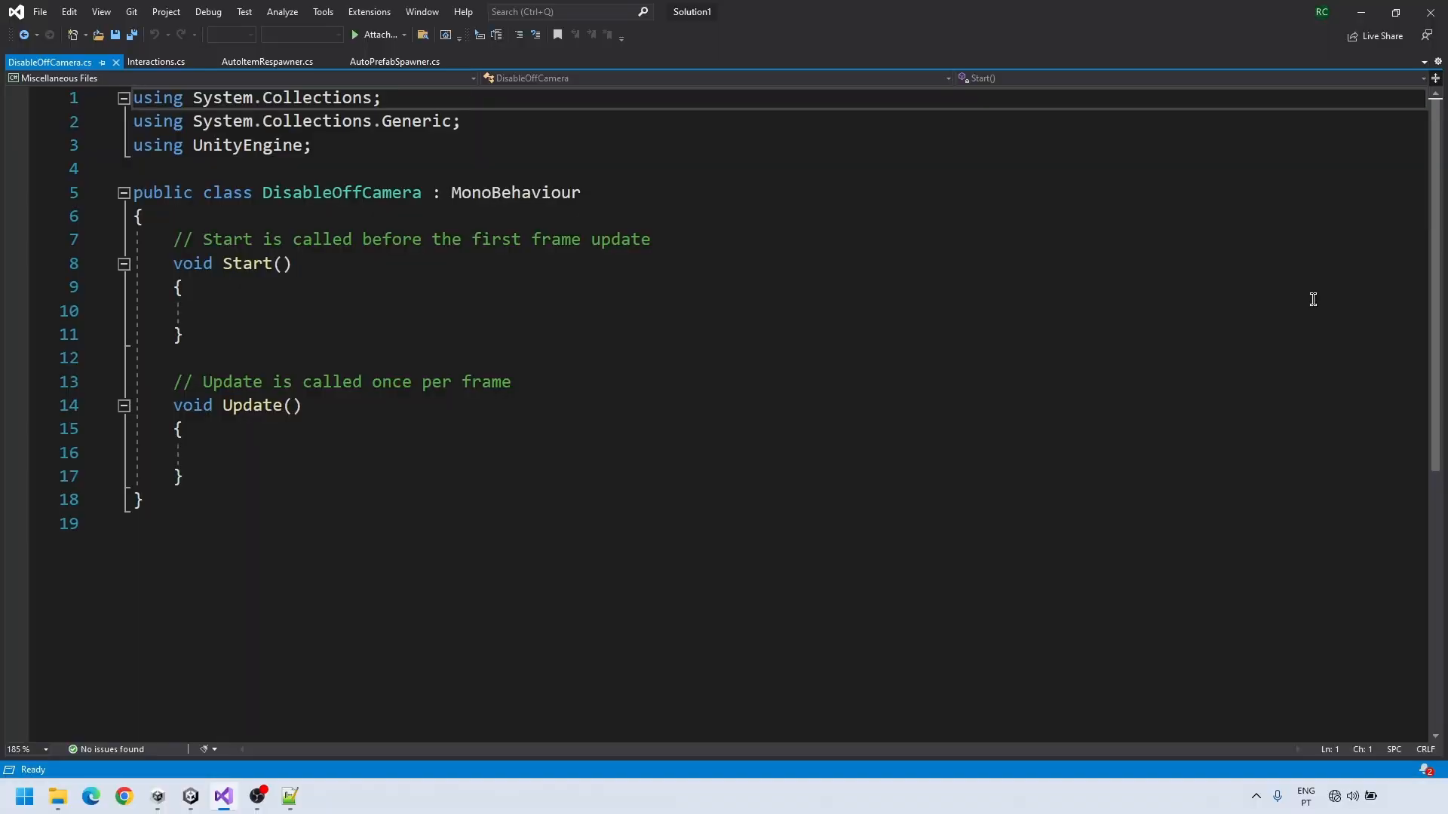
click(435, 144)
key(Return)
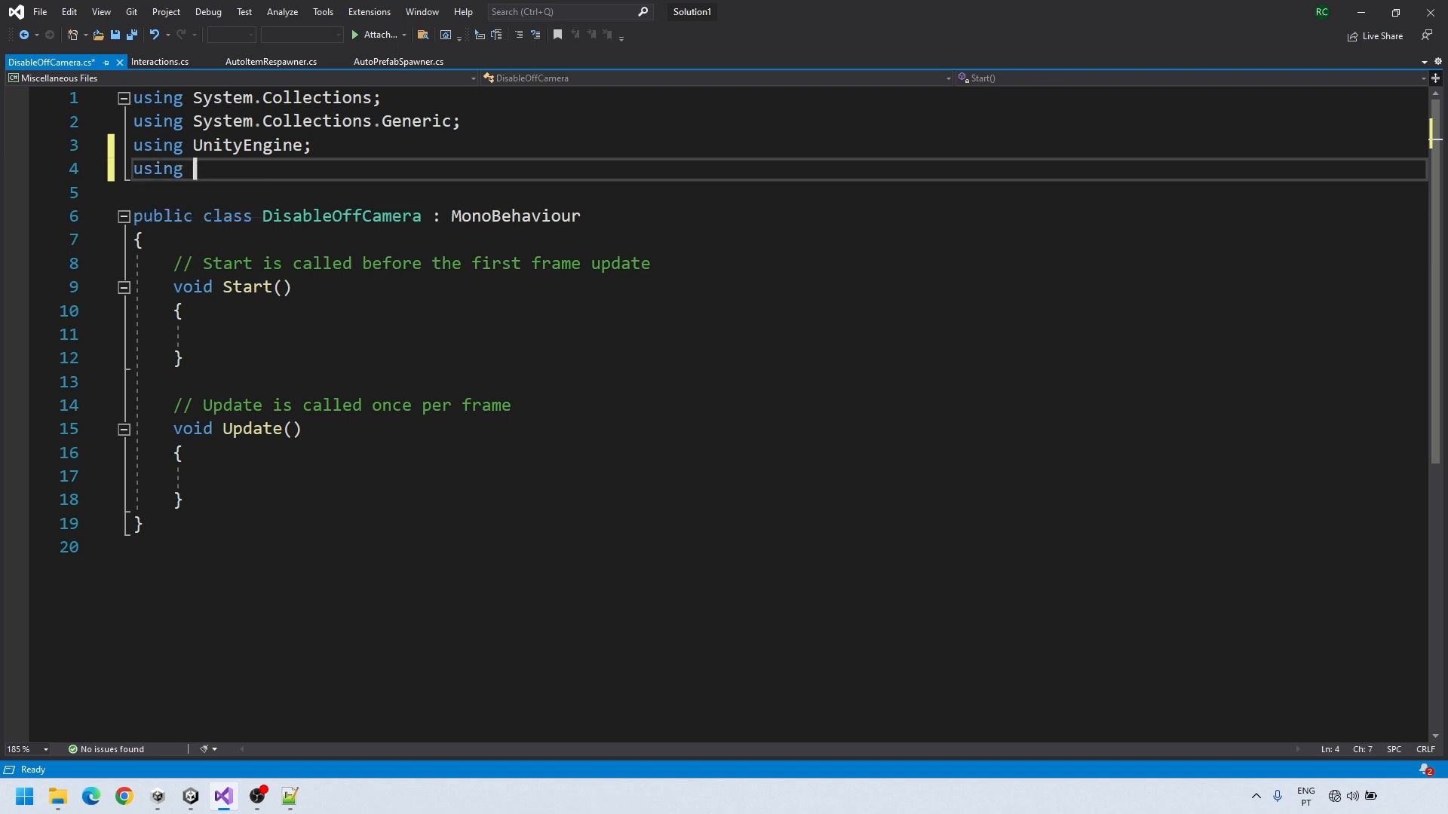
text(using UnityEngine.U2D.Animation)
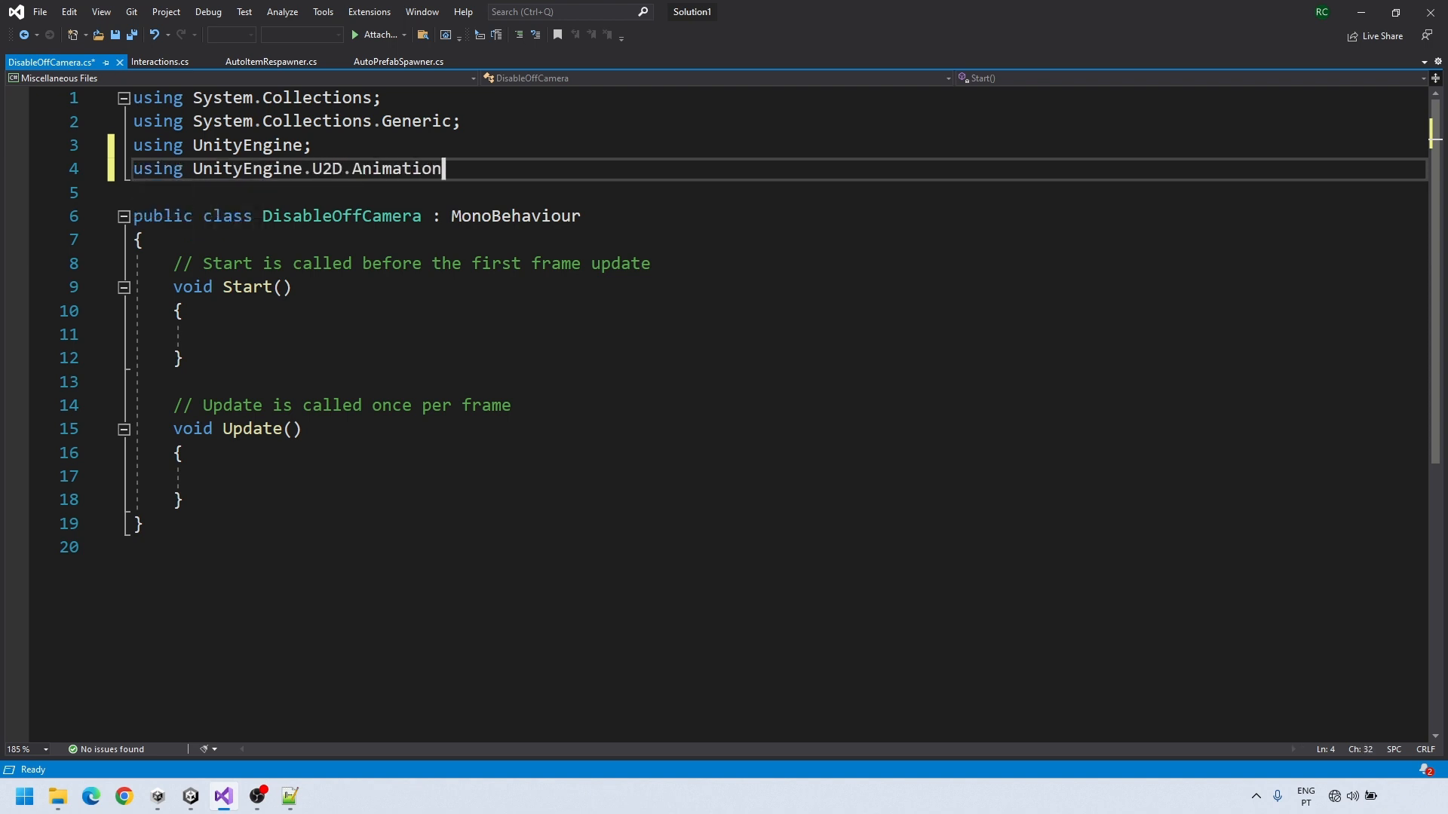
Declare the field public bool visible = false at the start of the DisableOffCamera class
key(Down)
key(Down)
key(Down)
key(Return)
text(pu)
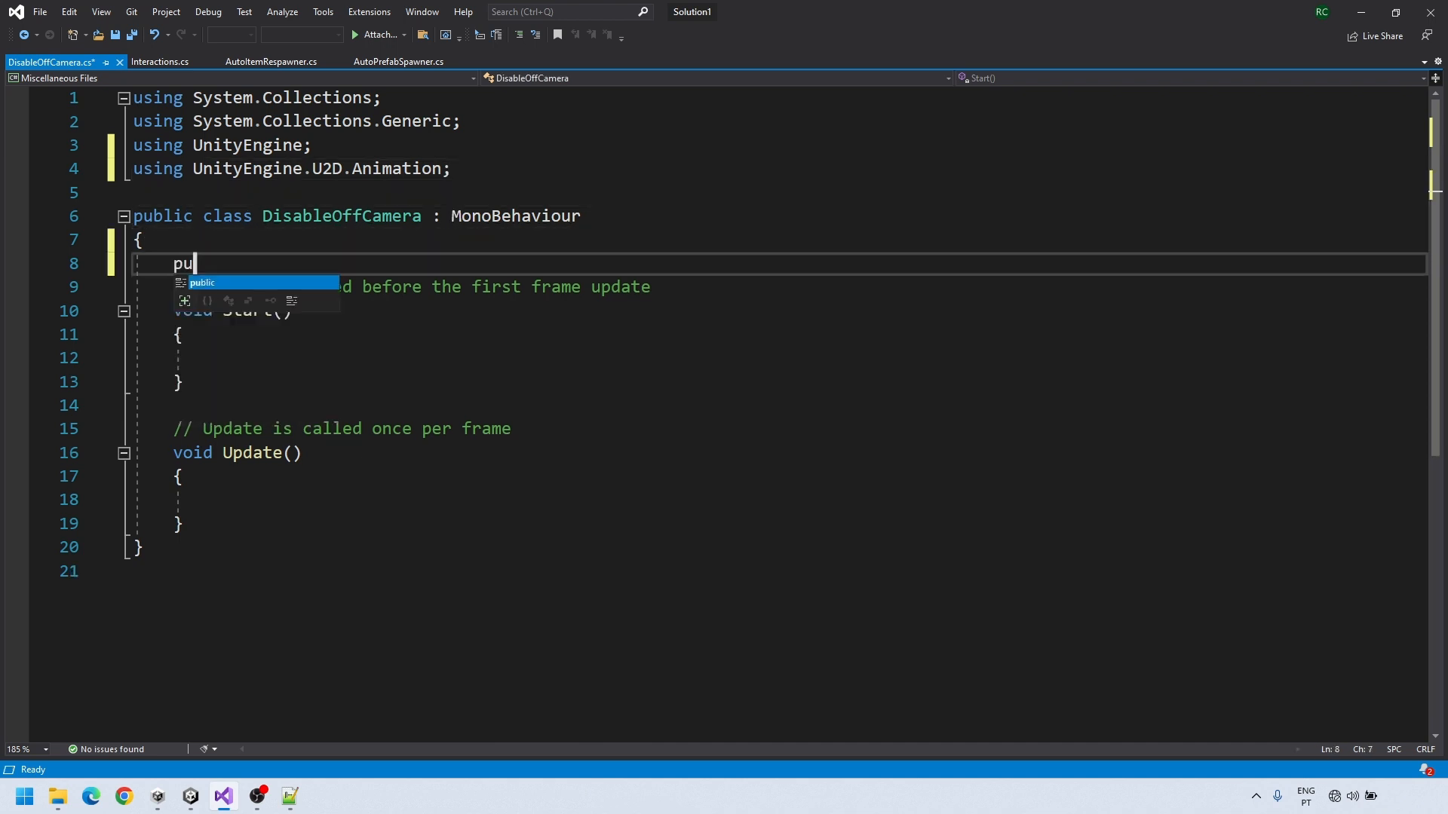
text(blic bool visible = false;)
key(Return)
Remove the comment above Update and turn the method into public void UpdateState()
drag(514, 454, 174, 453)
key(BackSpace)
click(224, 477)
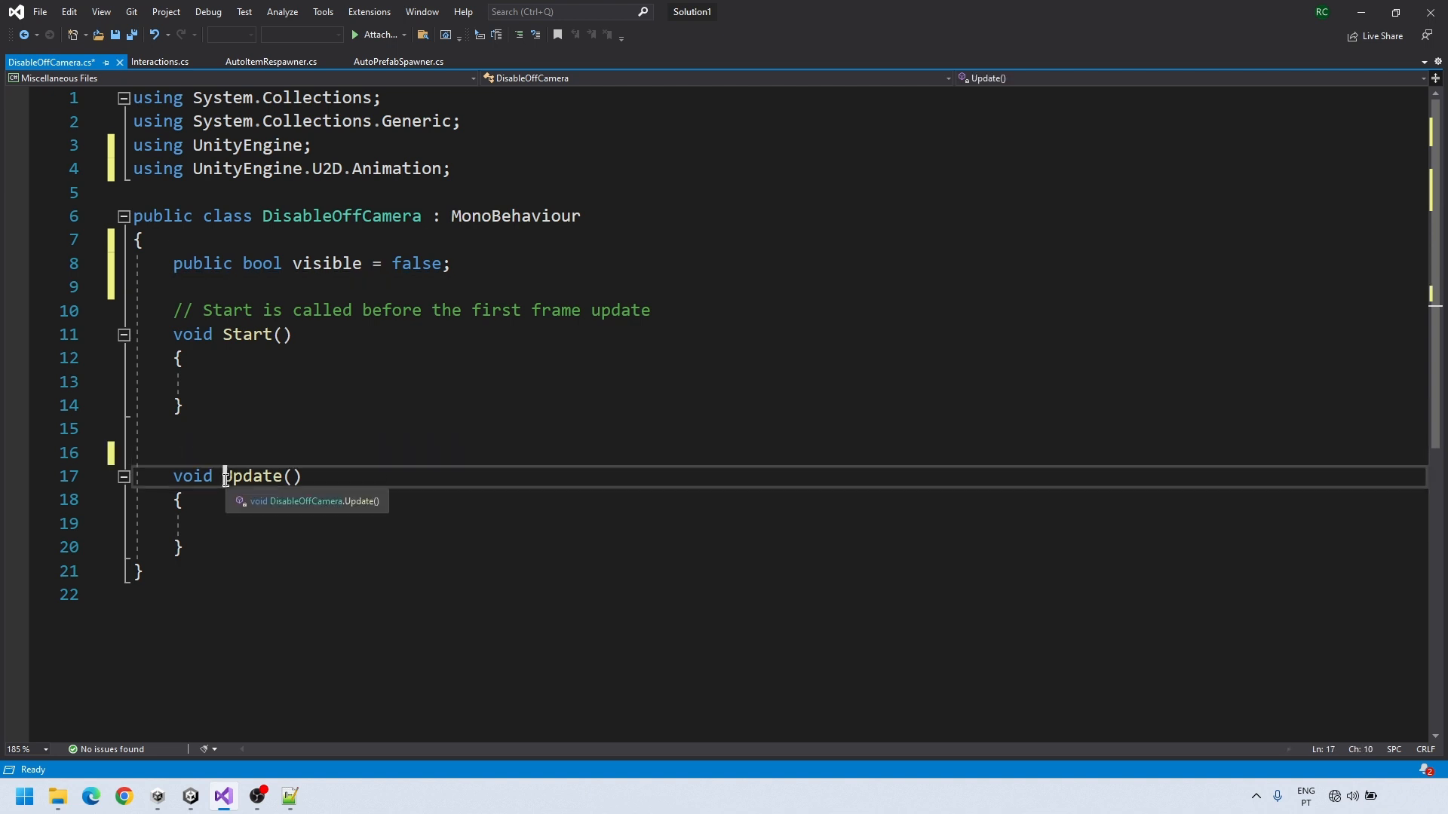
text(public)
key(Down)
key(Down)
In UpdateState, add a null check for the SpriteRenderer component that sets its enabled property to visible
text(if(GetComponent<SpriteRenderer>() != null)
drag(242, 525, 541, 525)
key(ctrl+c)
click(692, 530)
key(ctrl+v)
text(.enabled = visible)
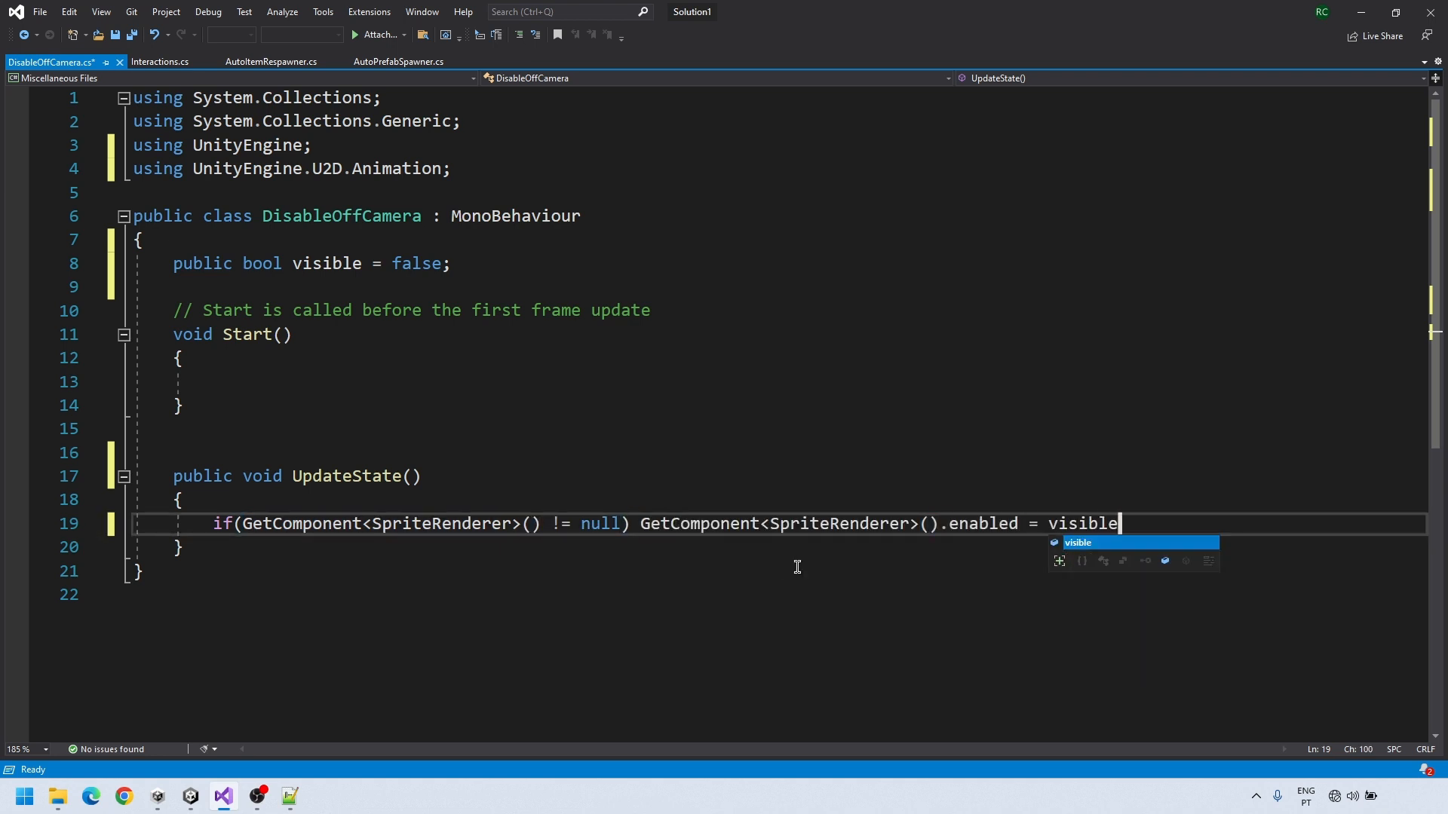
text(;)
Duplicate the SpriteRenderer line and change the component type in the copy to SpriteSkin
key(ctrl+d)
double_click(492, 553)
text(SpriteSkin)
click(821, 547)
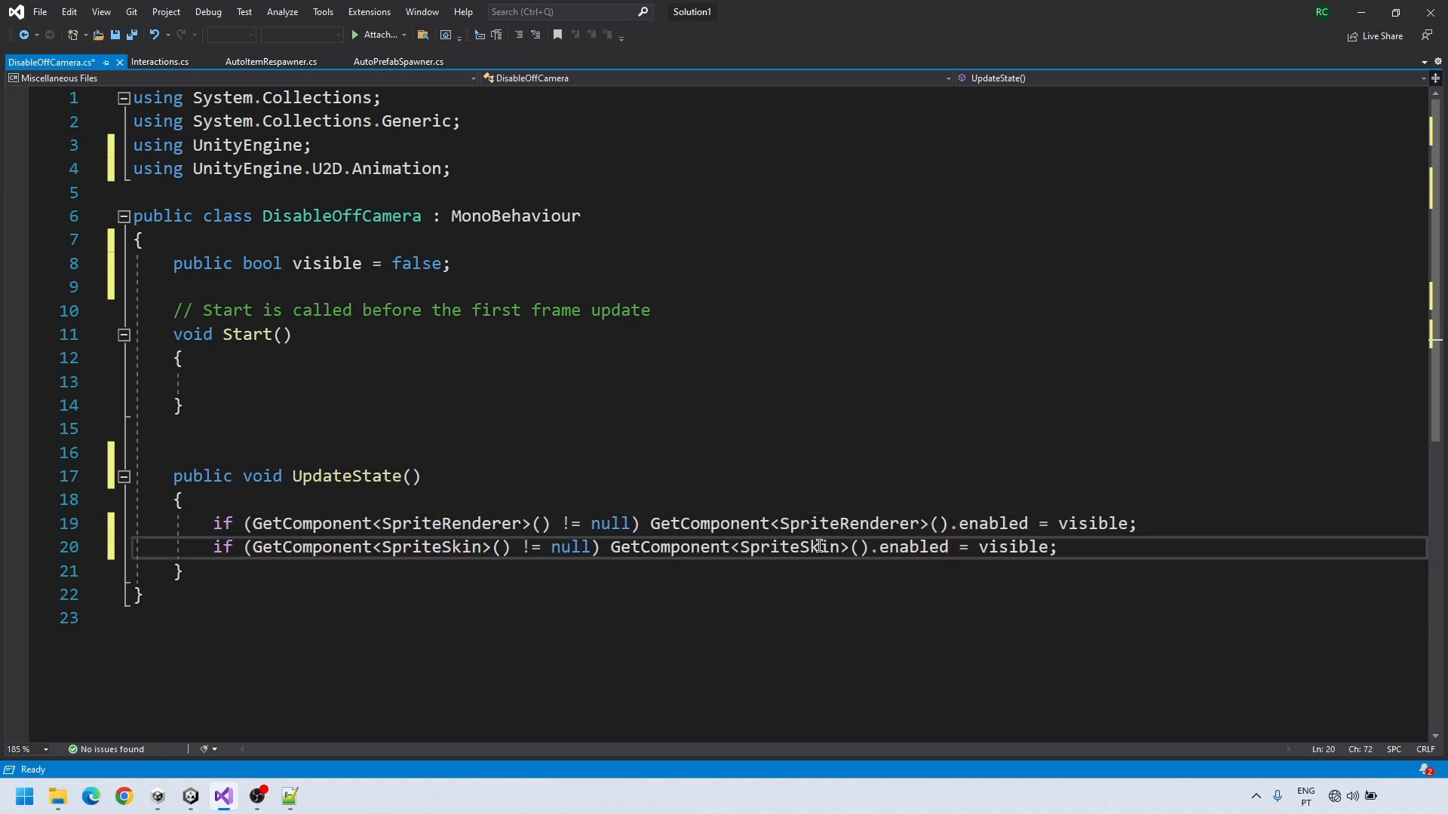
Call UpdateState() in the Start method, rename that method to Awake, and save the script
click(266, 378)
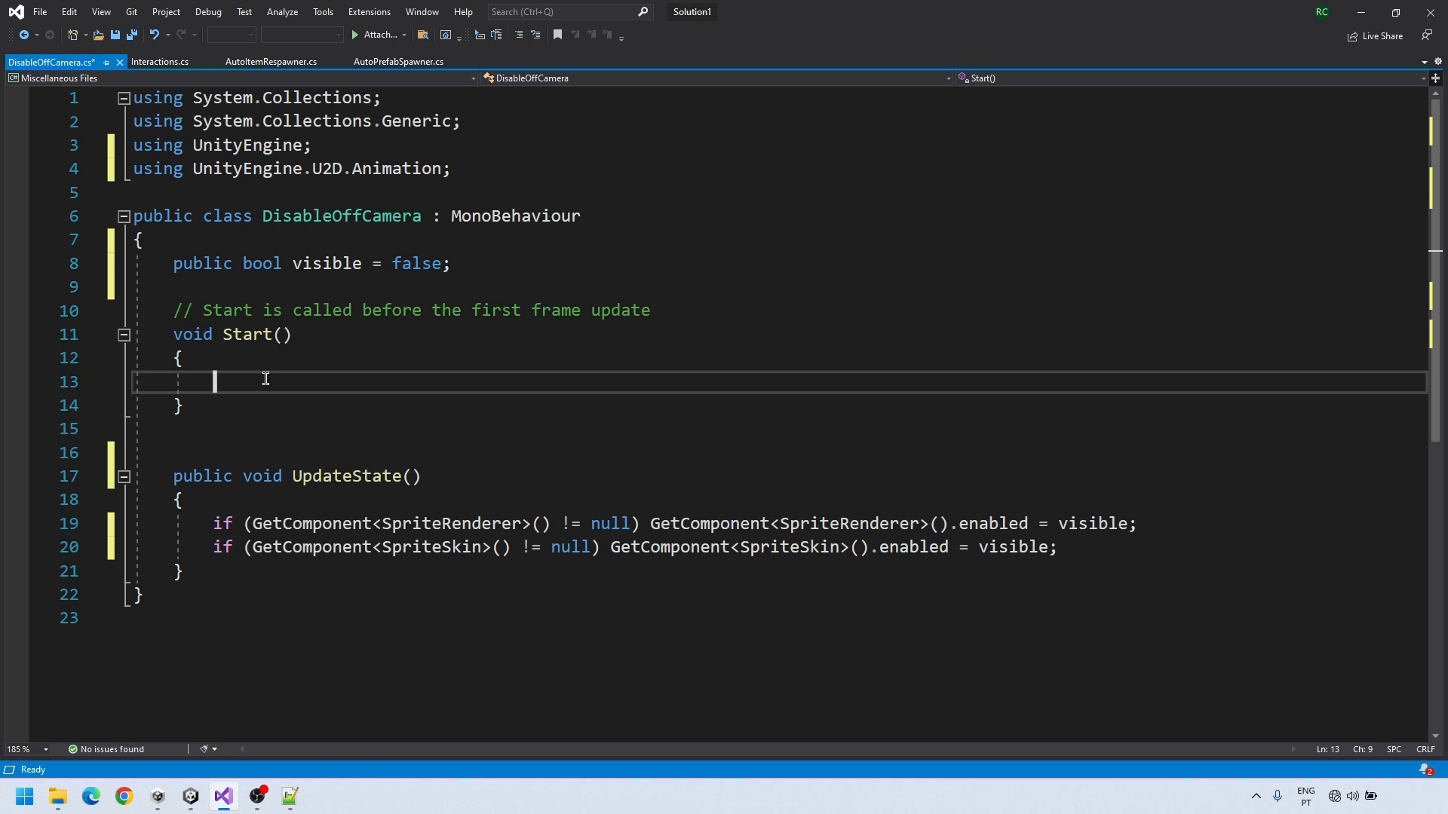
double_click(251, 336)
text(Awake)
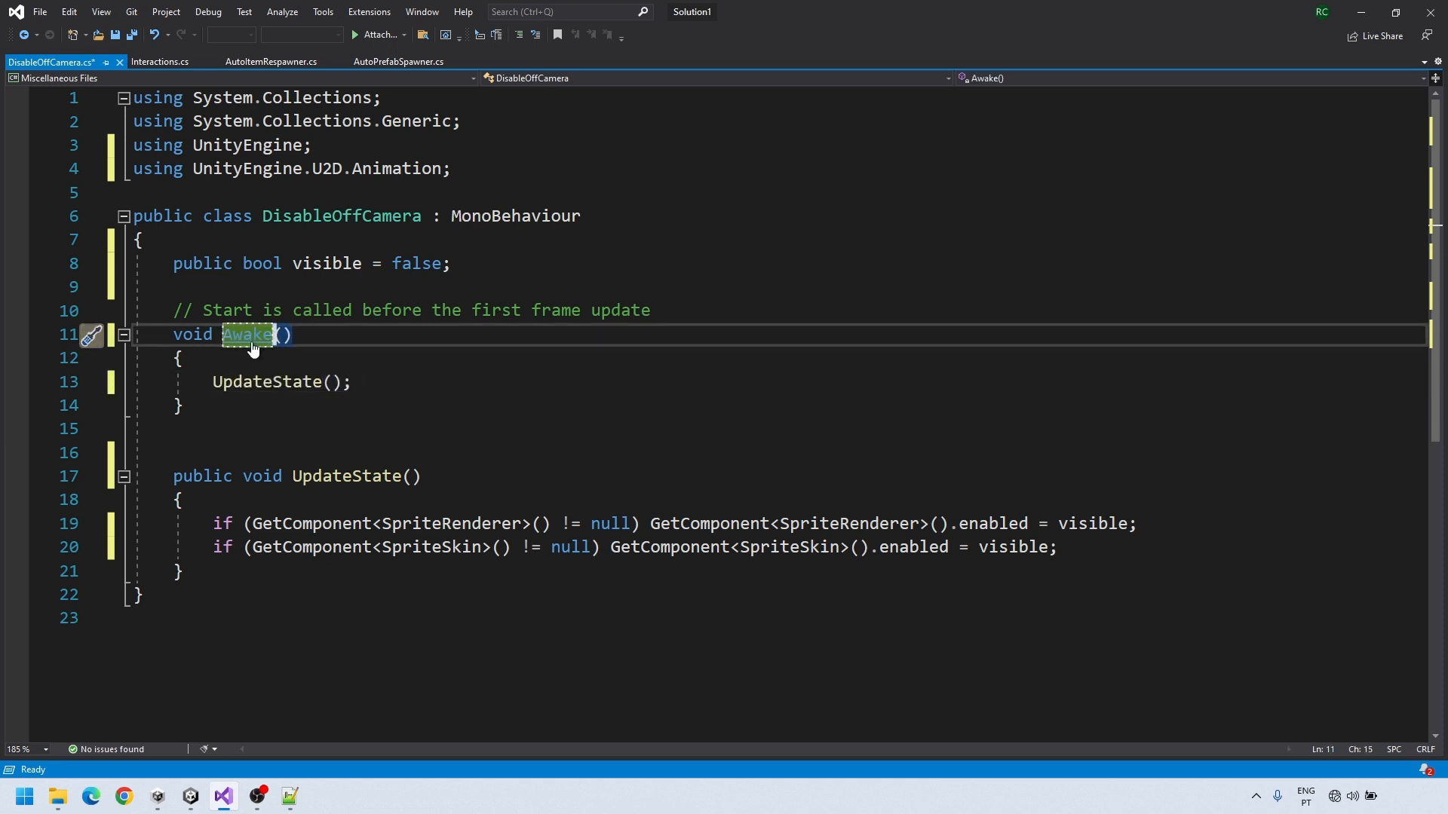
key(ctrl+s)
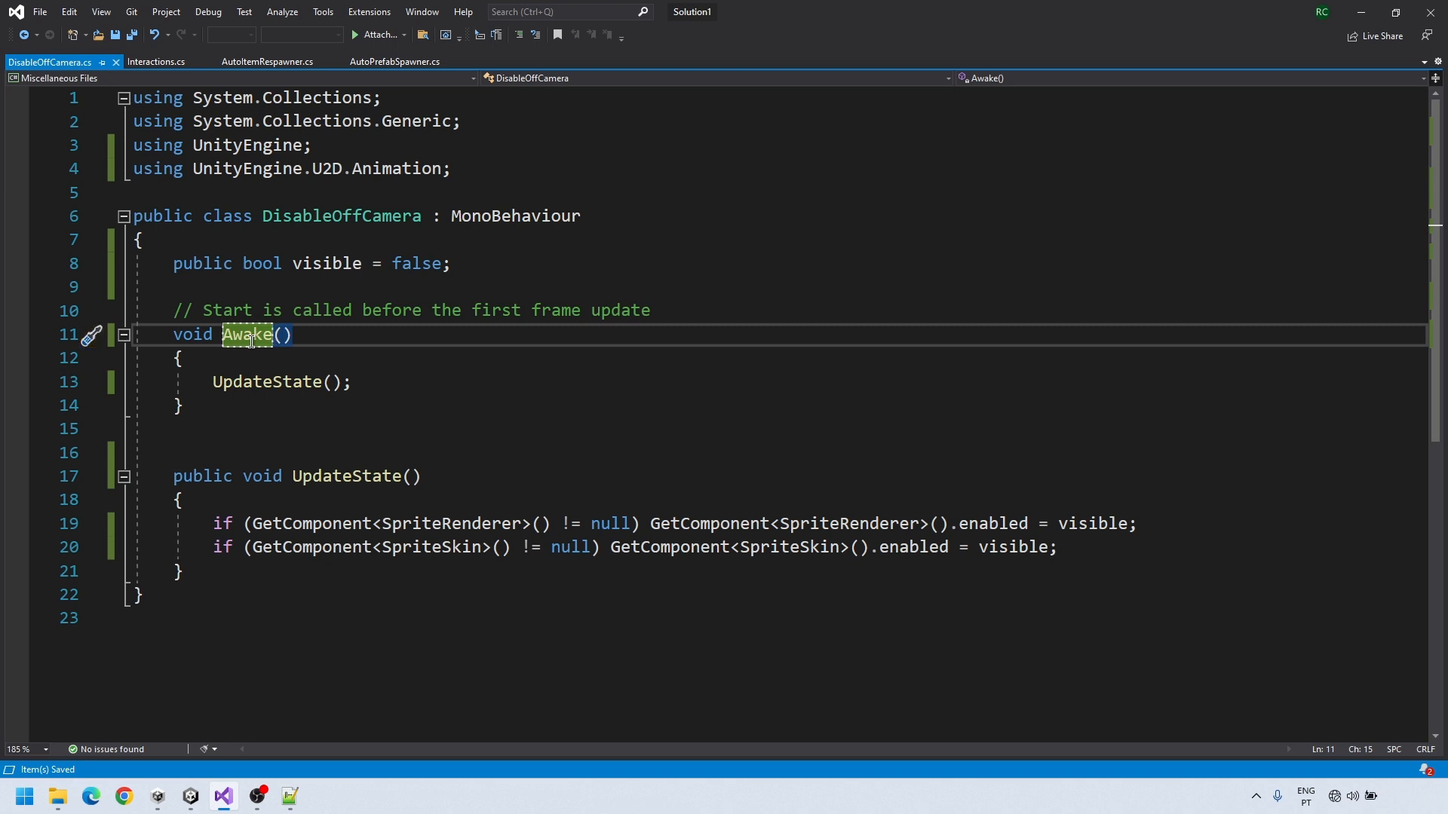
Switch to Unity and add a Rigidbody 2D component with a gravity scale of 0 to the Main Camera
click(190, 796)
scroll(490, 197, down, 4)
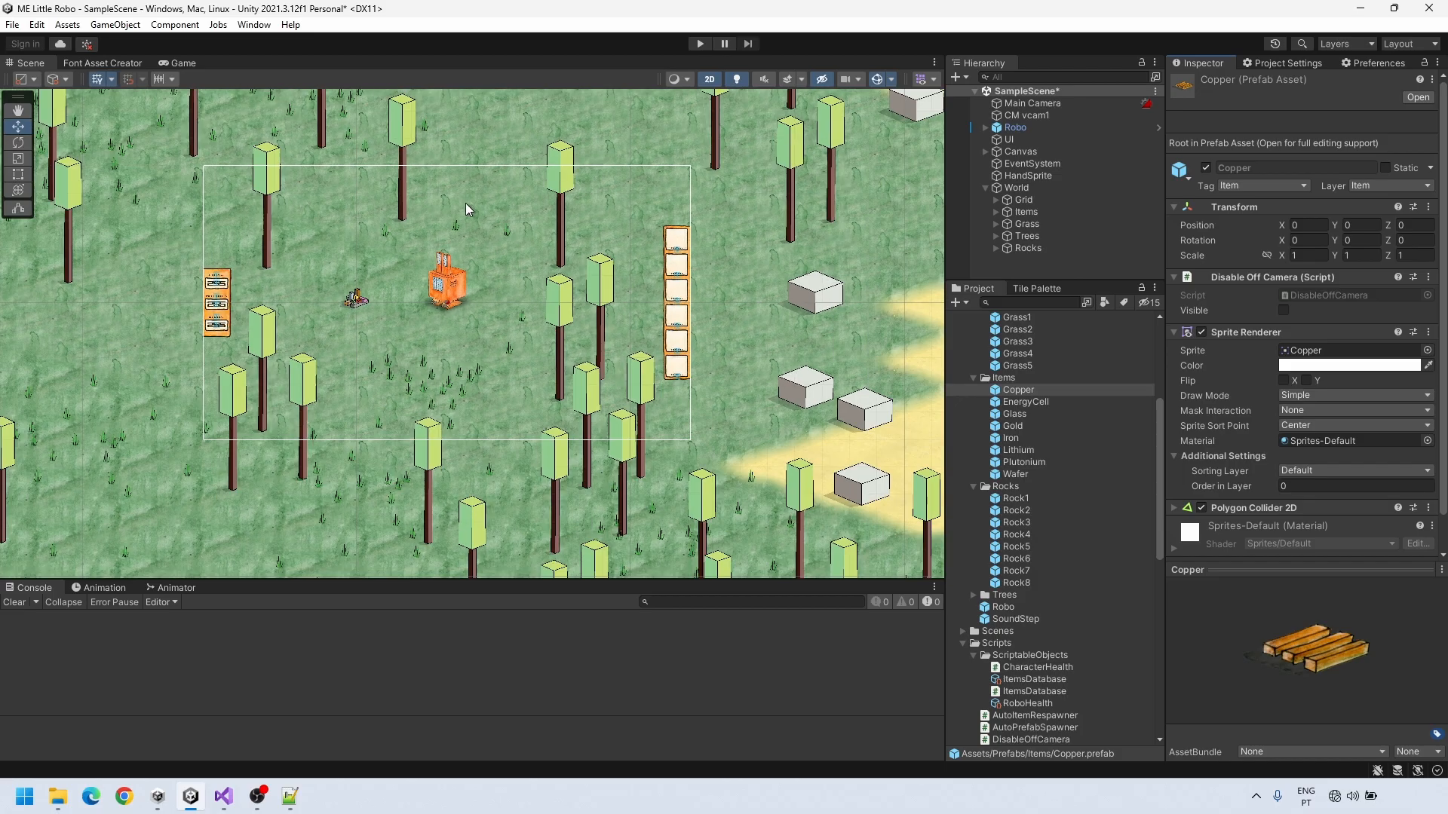
click(1029, 103)
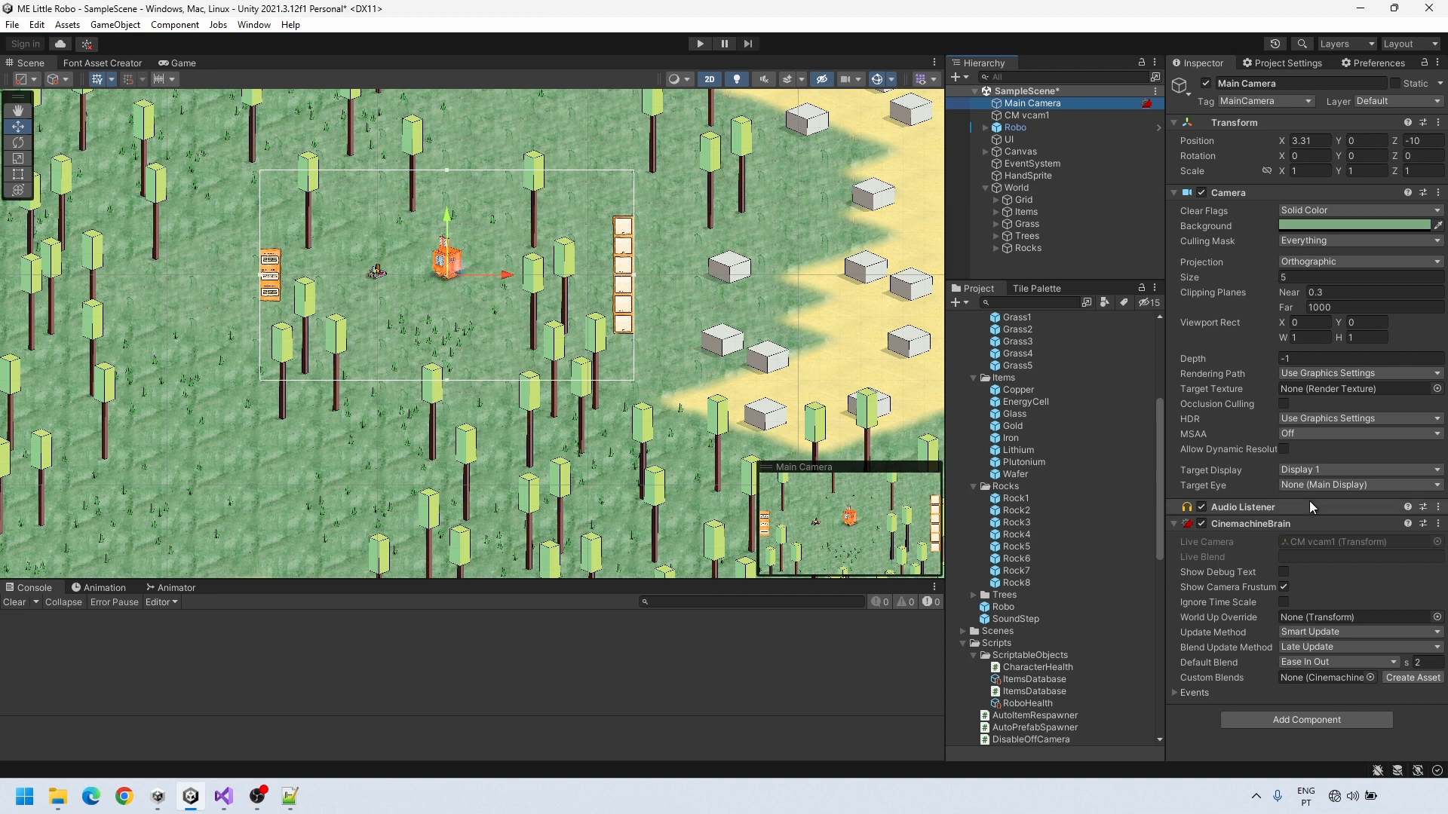
click(1306, 683)
text(box)
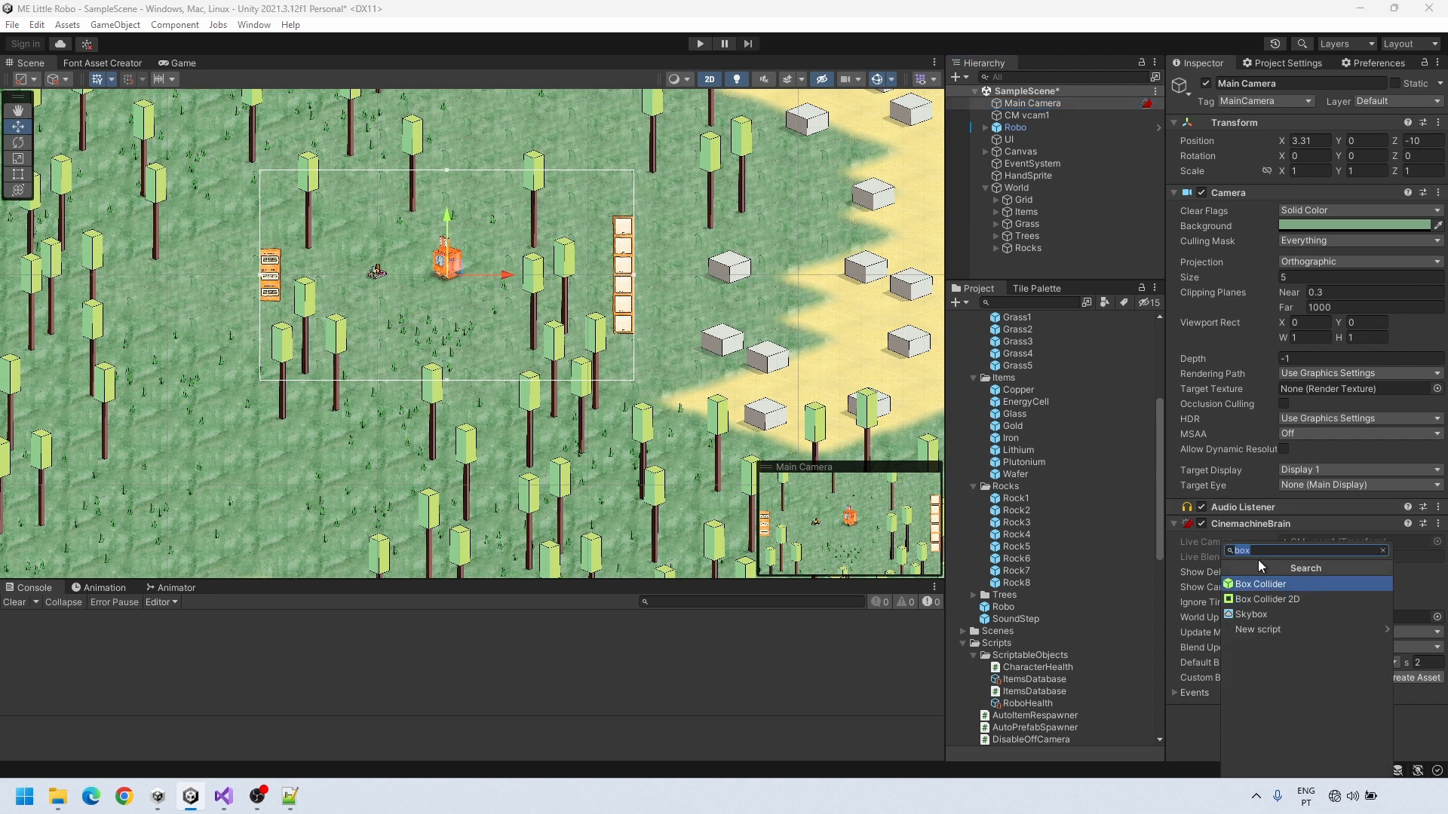
text(r)
click(1270, 674)
click(1229, 712)
scroll(1273, 528, down, 6)
text(0)
click(1285, 565)
click(1237, 352)
Add a Box Collider 2D trigger to the Main Camera, sized about 20.86 by 16.09 to extend beyond the camera frame
click(1276, 735)
text(bo)
click(1267, 599)
scroll(1285, 609, down, 5)
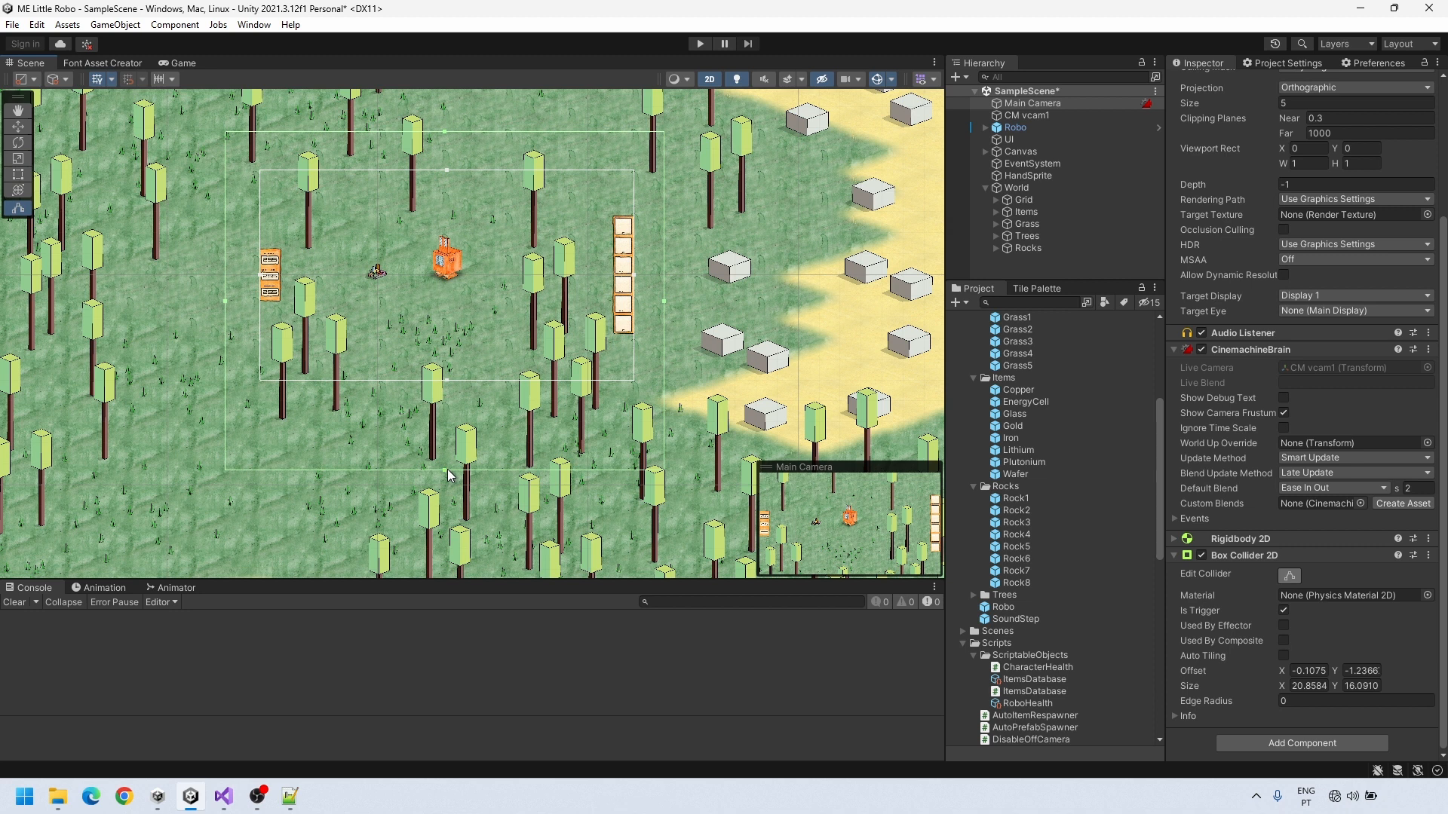
Define User Layer 9 as Camera and assign that layer to the Main Camera
scroll(1312, 381, up, 5)
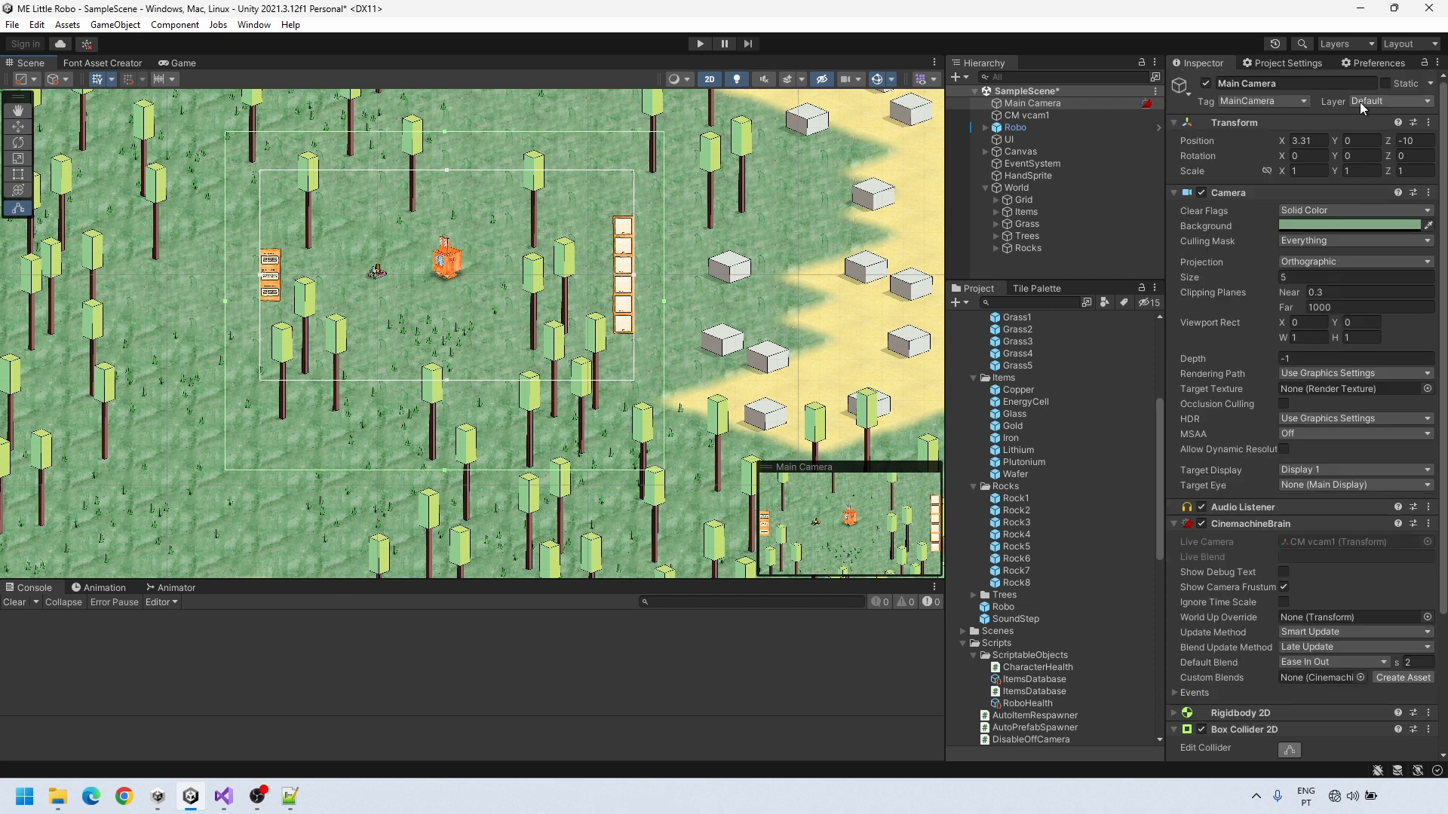
click(1380, 101)
click(1355, 274)
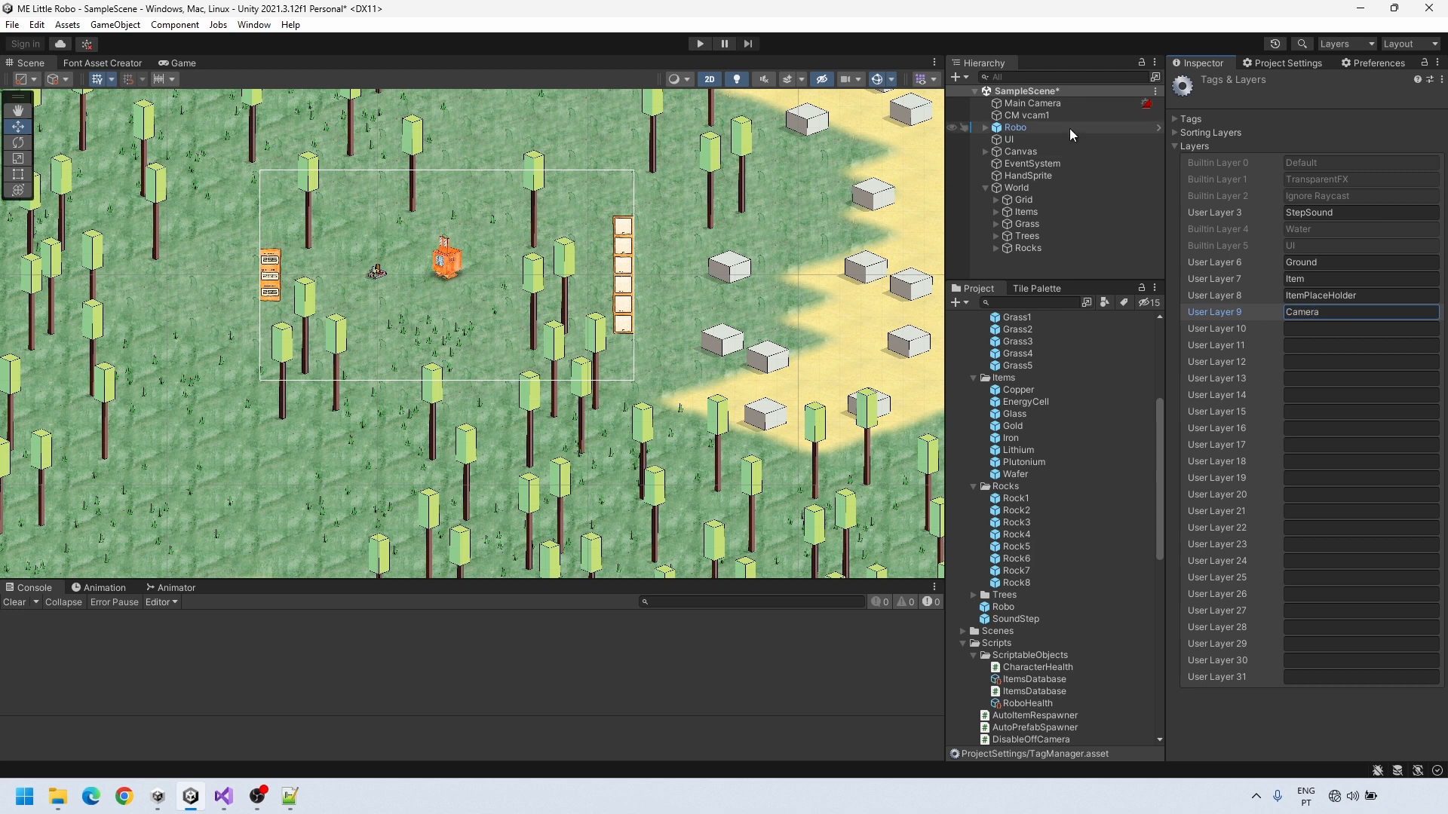
click(1032, 104)
click(1391, 101)
click(1358, 267)
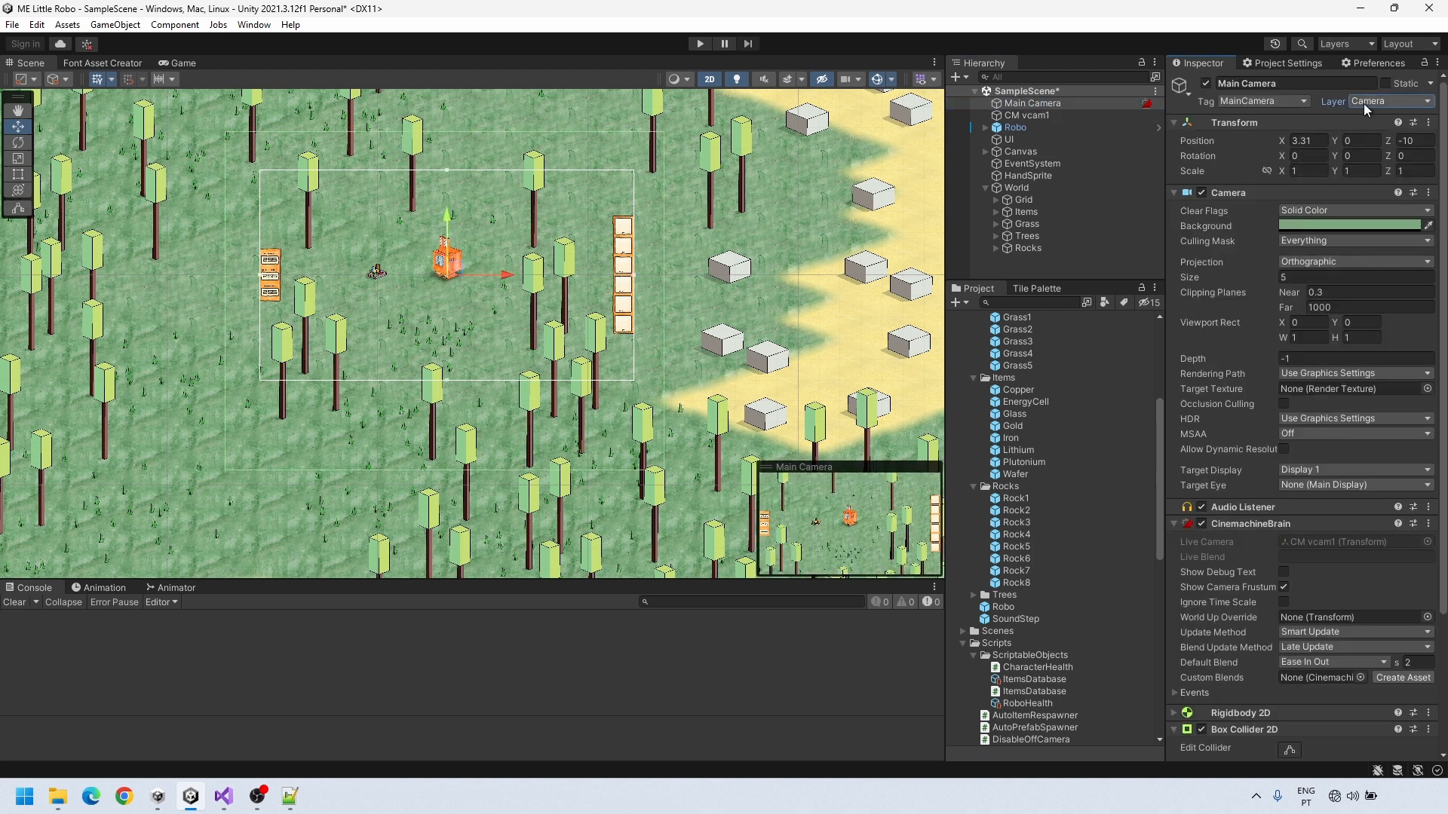
Open the Interactions script, combine LayerMask.GetMask("Camera") into the excluded layerMask with the | operator, and save
scroll(1016, 596, down, 4)
double_click(1017, 595)
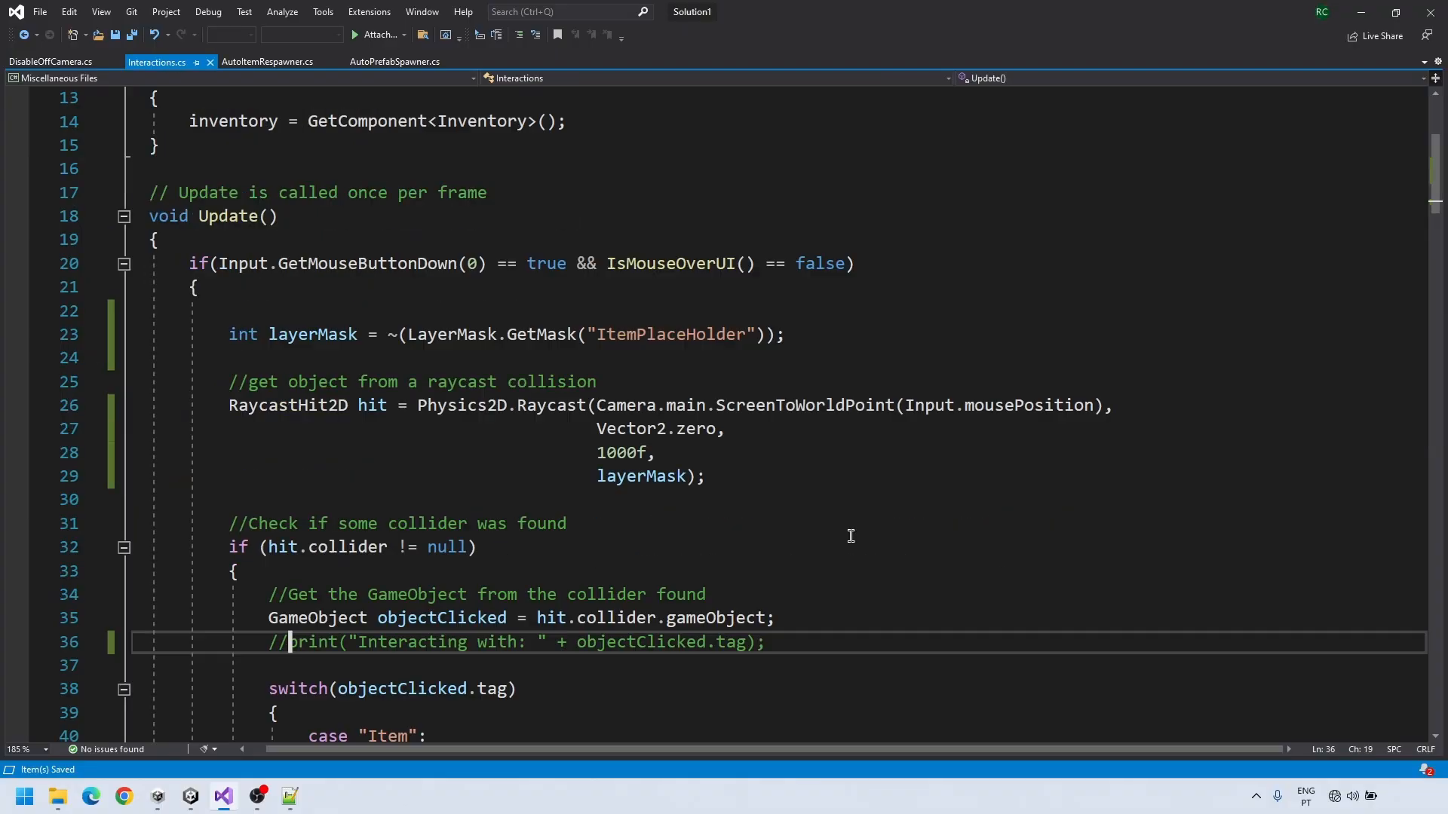
drag(766, 334, 406, 341)
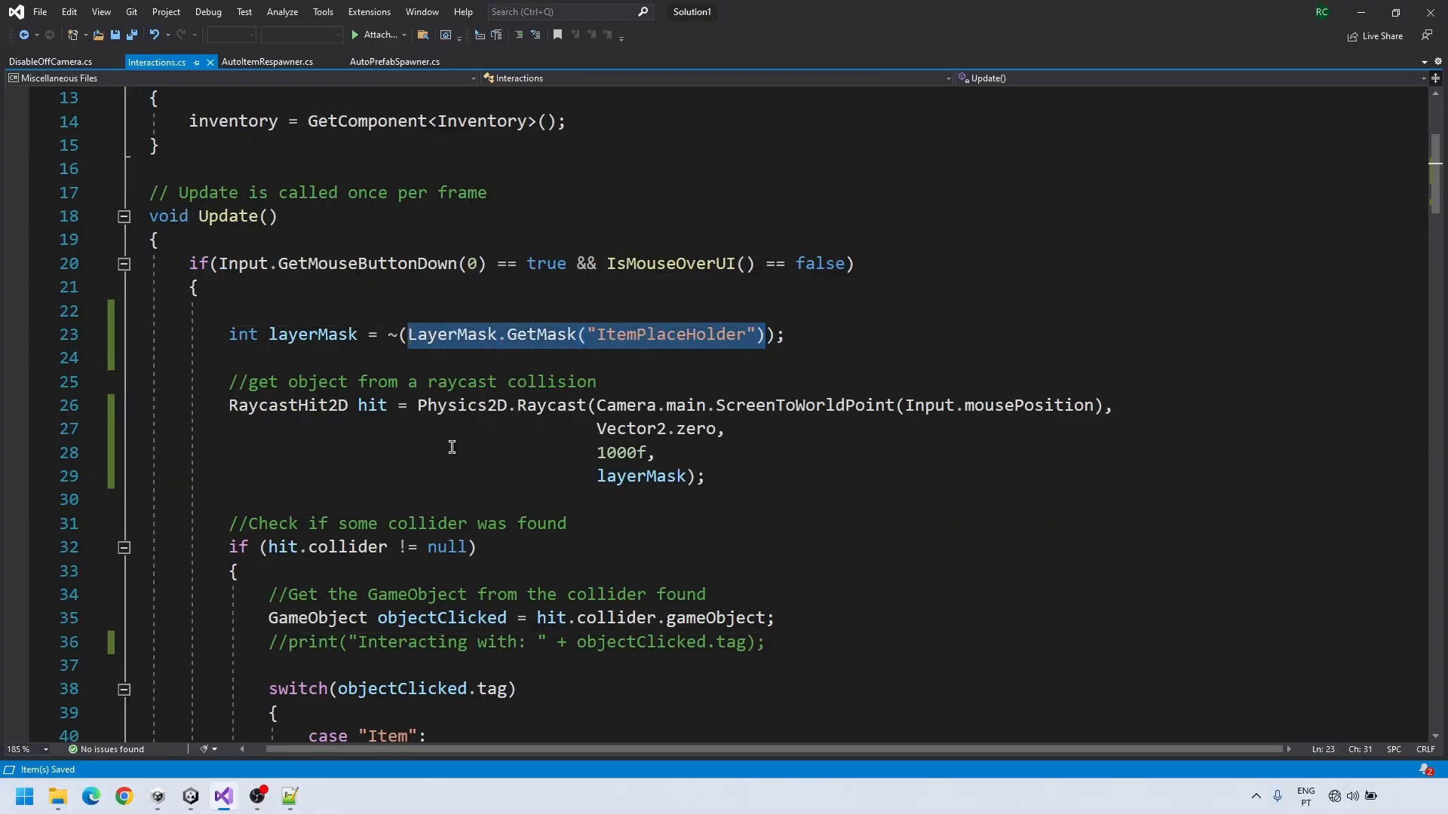
key(Right)
text(|)
key(ctrl+v)
double_click(1027, 336)
text(Camera)
click(1018, 361)
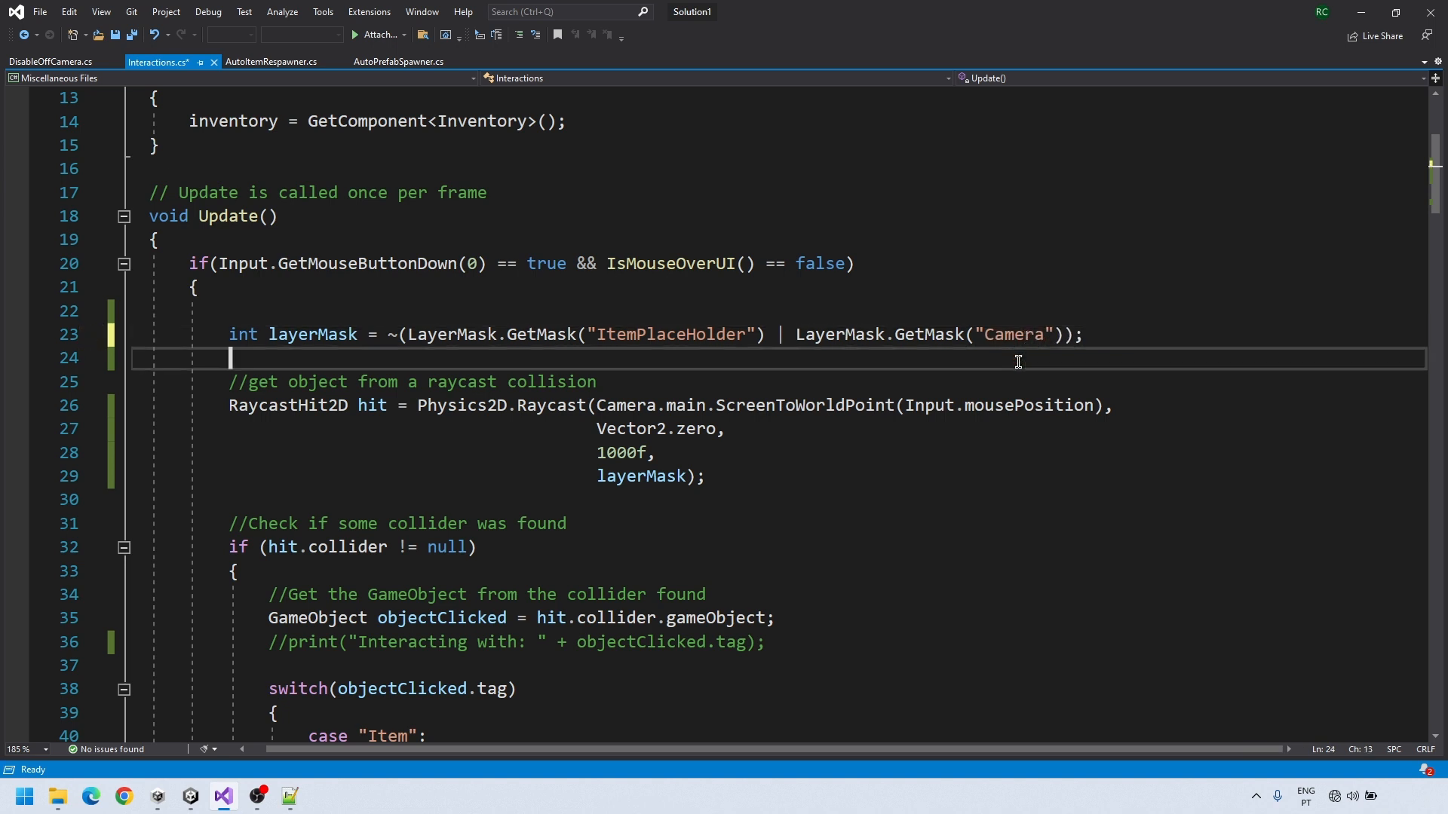
key(ctrl+s)
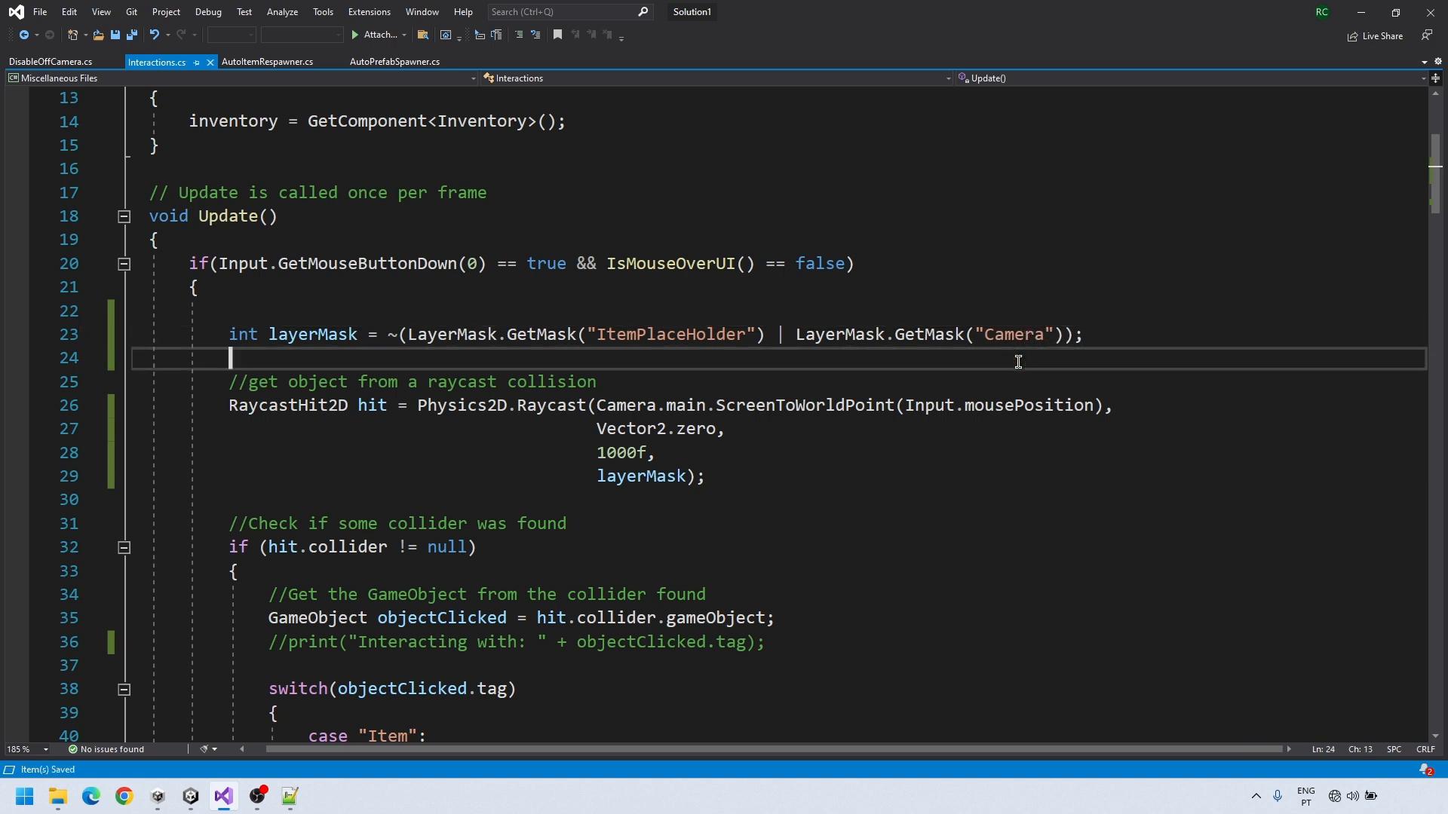
drag(770, 334, 796, 336)
click(780, 367)
Switch to Unity, create a C# script named Occluder in the Scripts folder, and attach it to the Main Camera
click(217, 805)
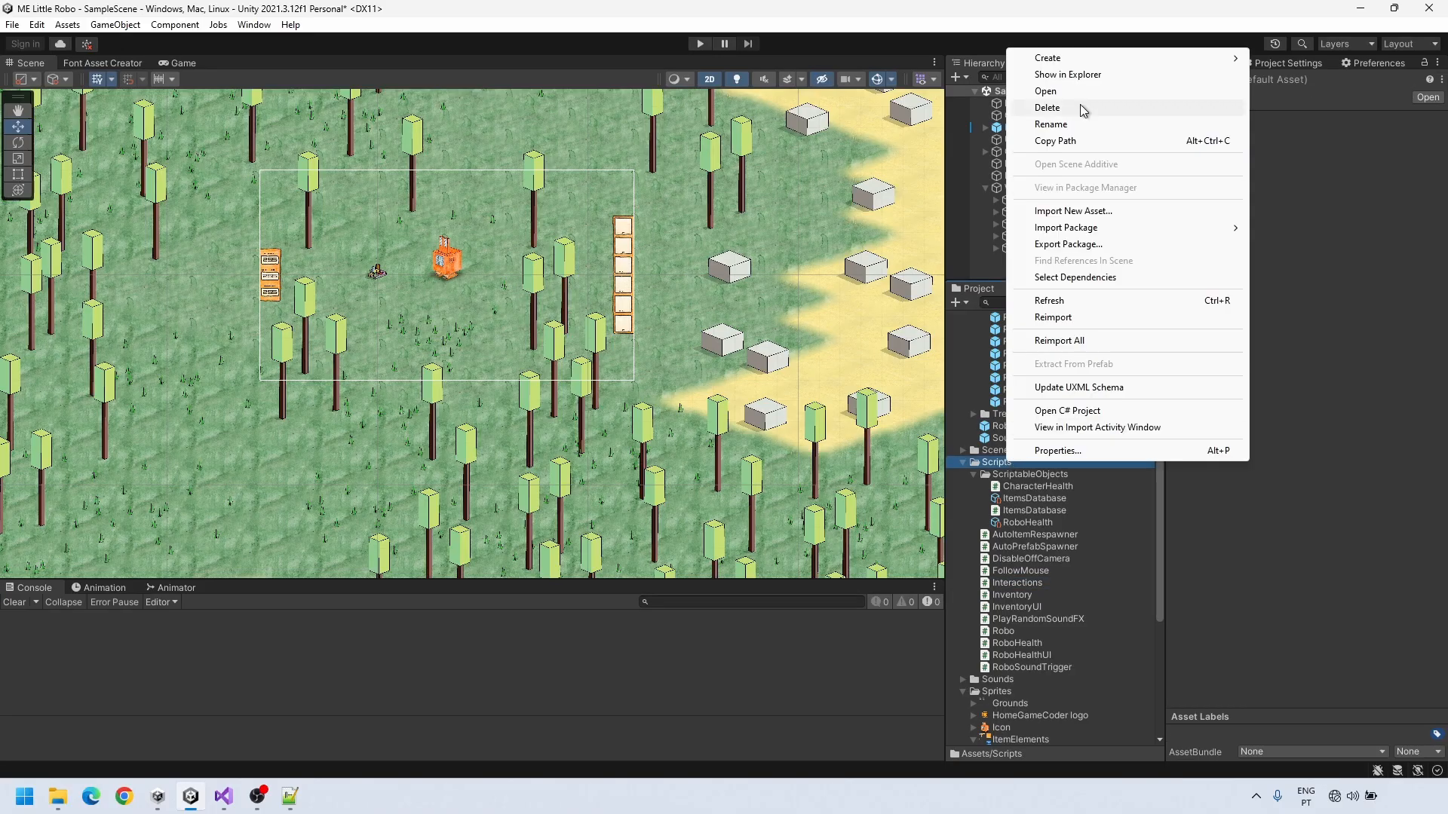
text(Occluder)
key(Return)
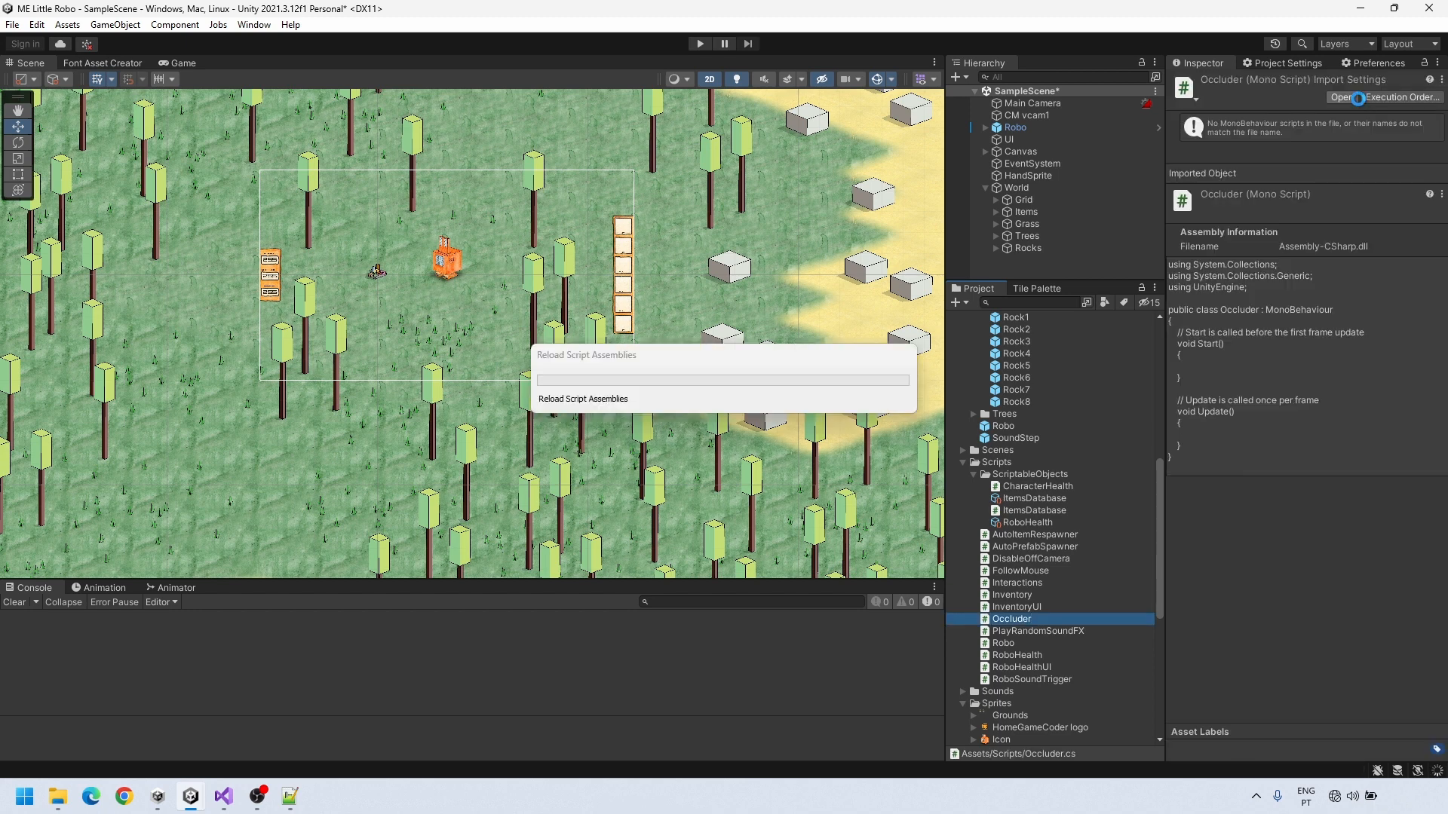
click(1032, 103)
Open the Occluder script and replace its default methods with void OnTriggerEnter2D(Collider2D other)
double_click(1017, 620)
drag(170, 239, 236, 475)
text(void OnTriggerEnter2D(Collider2D other))
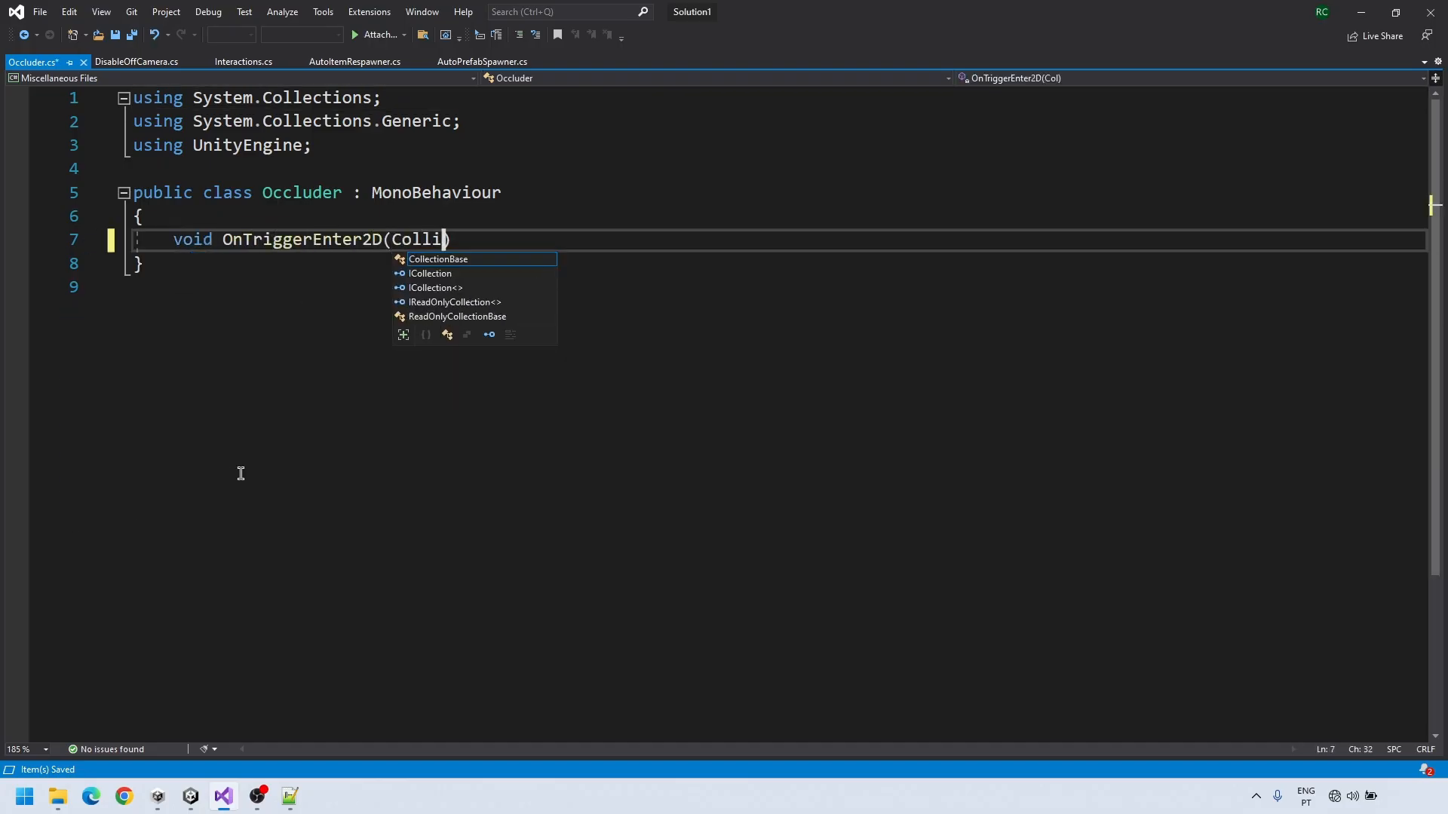
key(Return)
text({)
key(Return)
In OnTriggerEnter2D, add an if block checking that other.gameObject.GetComponent<DisableOffCamera>() != null
text(if(other.gameObject.)
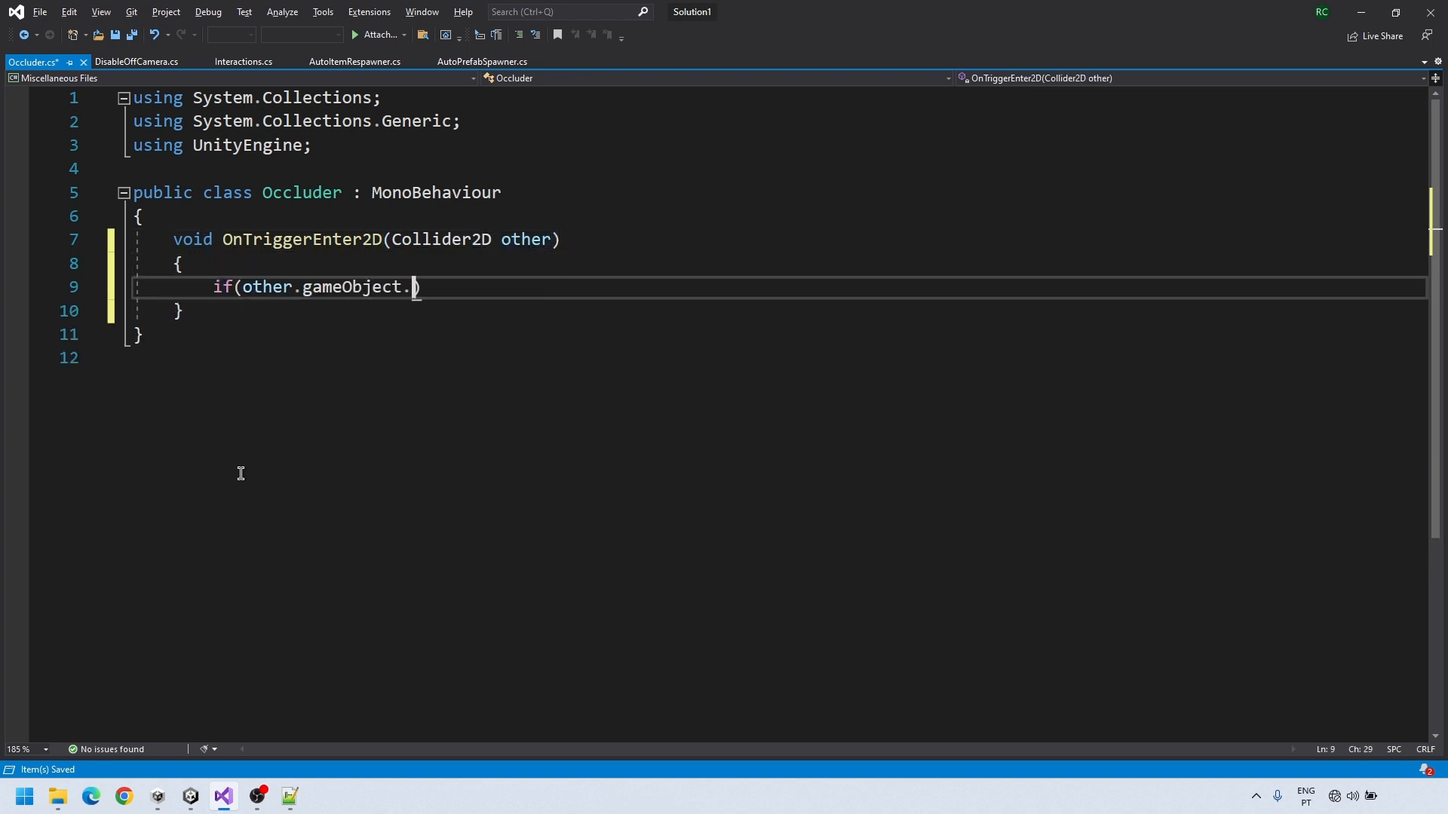
key(BackSpace)
key(BackSpace)
key(BackSpace)
key(BackSpace)
key(BackSpace)
key(BackSpace)
key(BackSpace)
key(BackSpace)
key(BackSpace)
key(BackSpace)
key(BackSpace)
key(BackSpace)
key(BackSpace)
key(BackSpace)
text(eObject.GetComponent<)
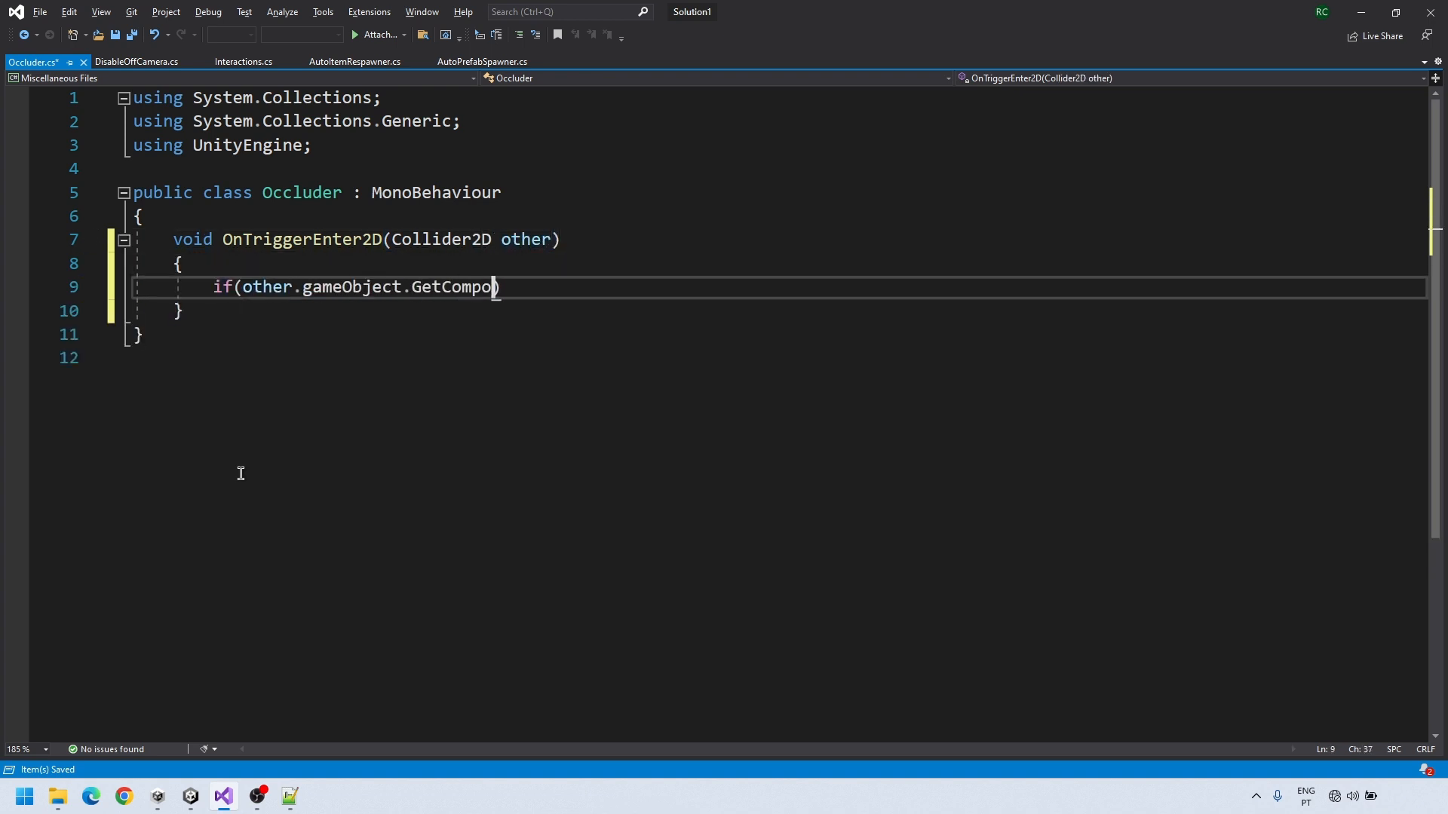
text(DisableOffCamera>() != null))
key(Return)
text({)
key(Return)
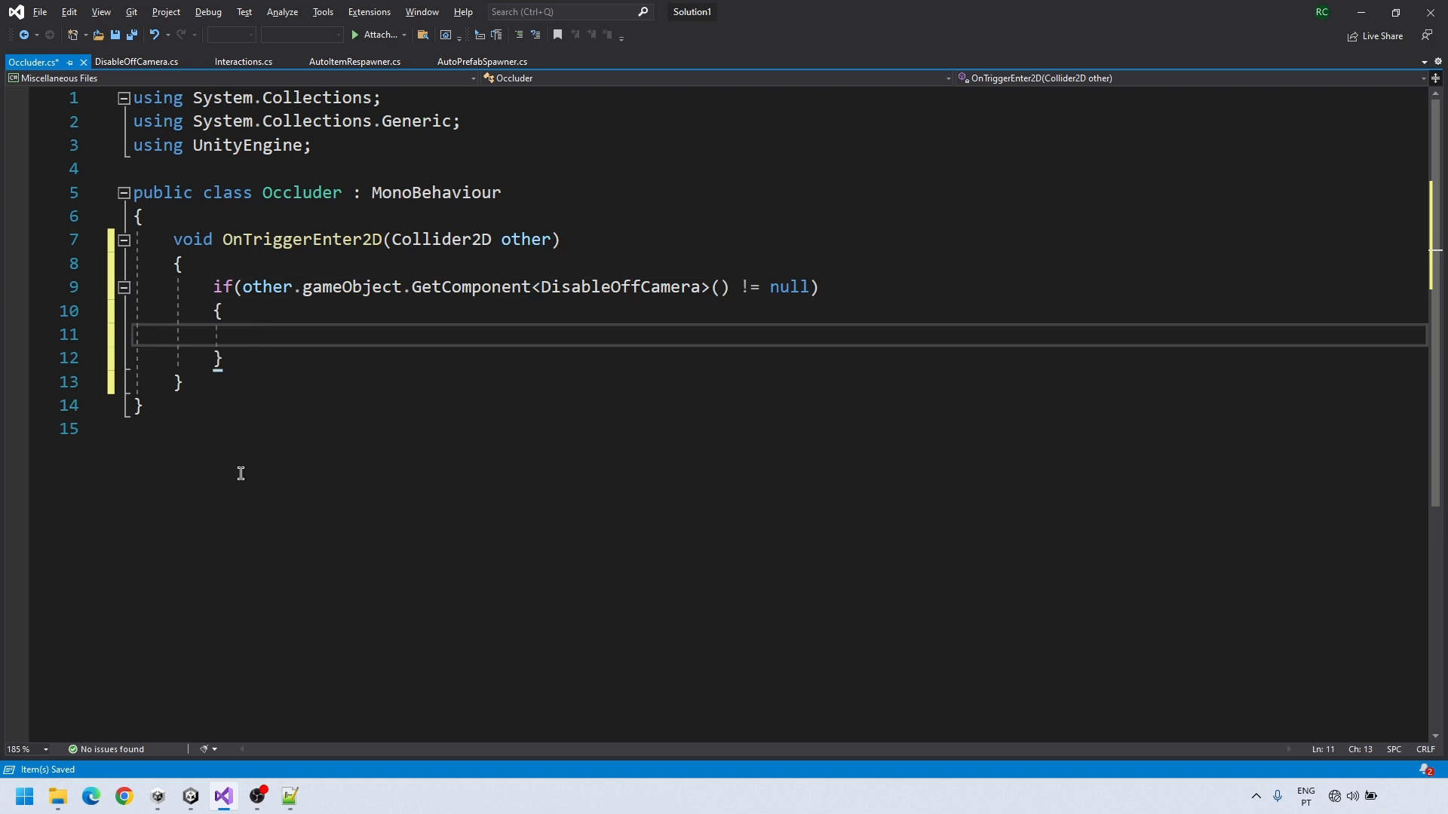
Inside the if block, set the DisableOffCamera component's visible to true, call its UpdateState(), and save the script
drag(740, 287, 243, 287)
key(ctrl+c)
click(399, 339)
key(ctrl+v)
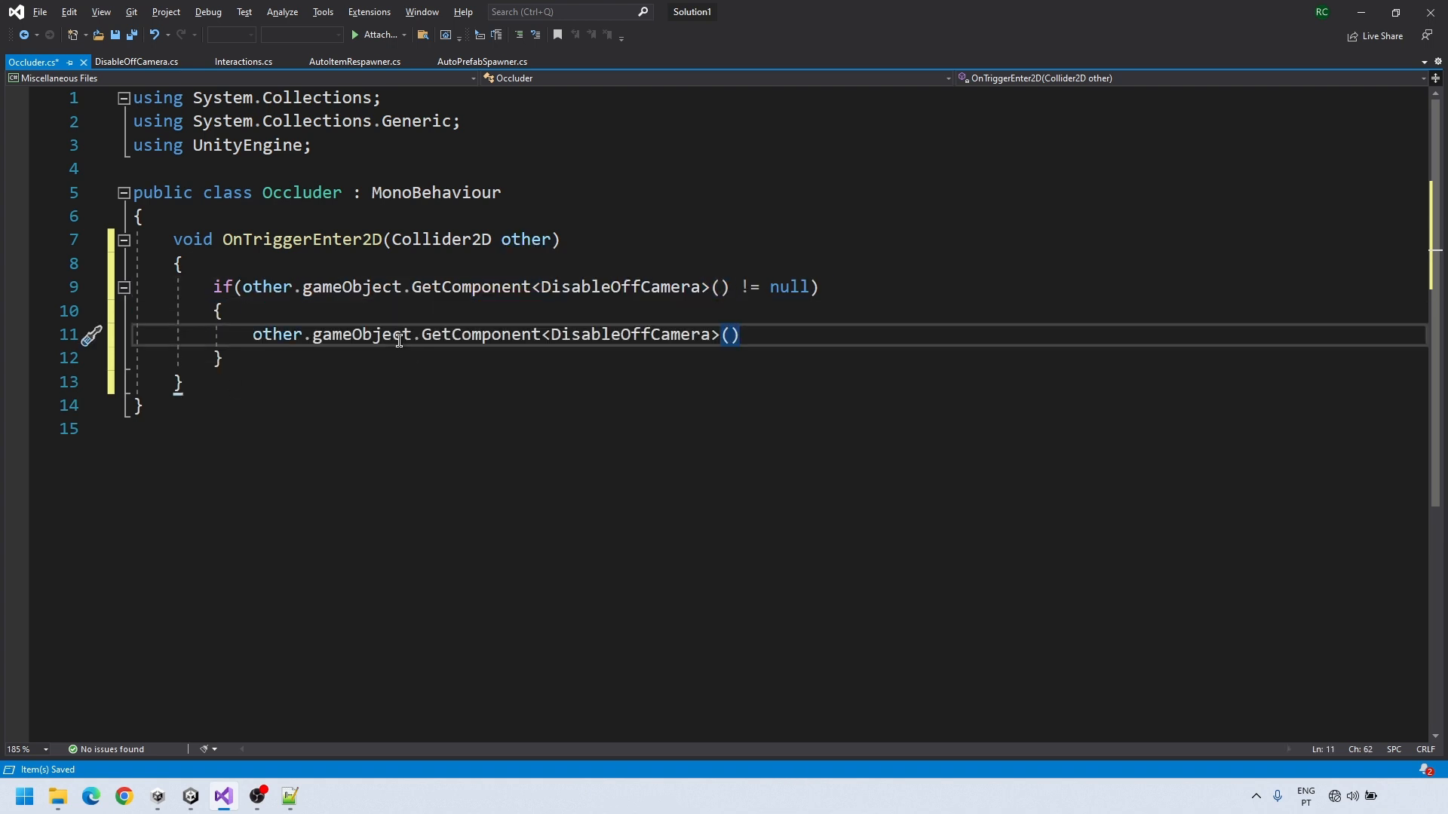
text(.visible = true;)
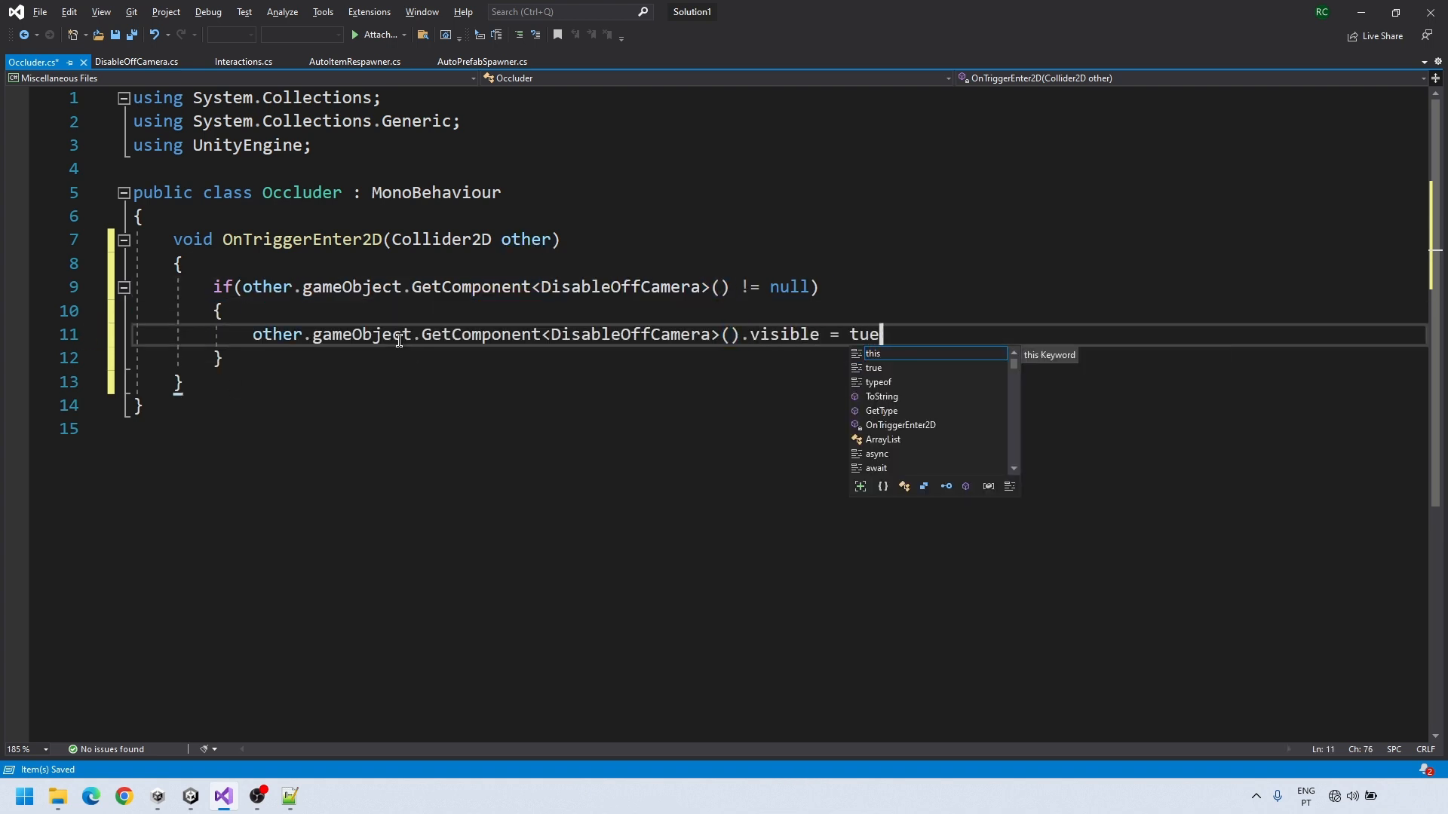
key(Return)
key(ctrl+v)
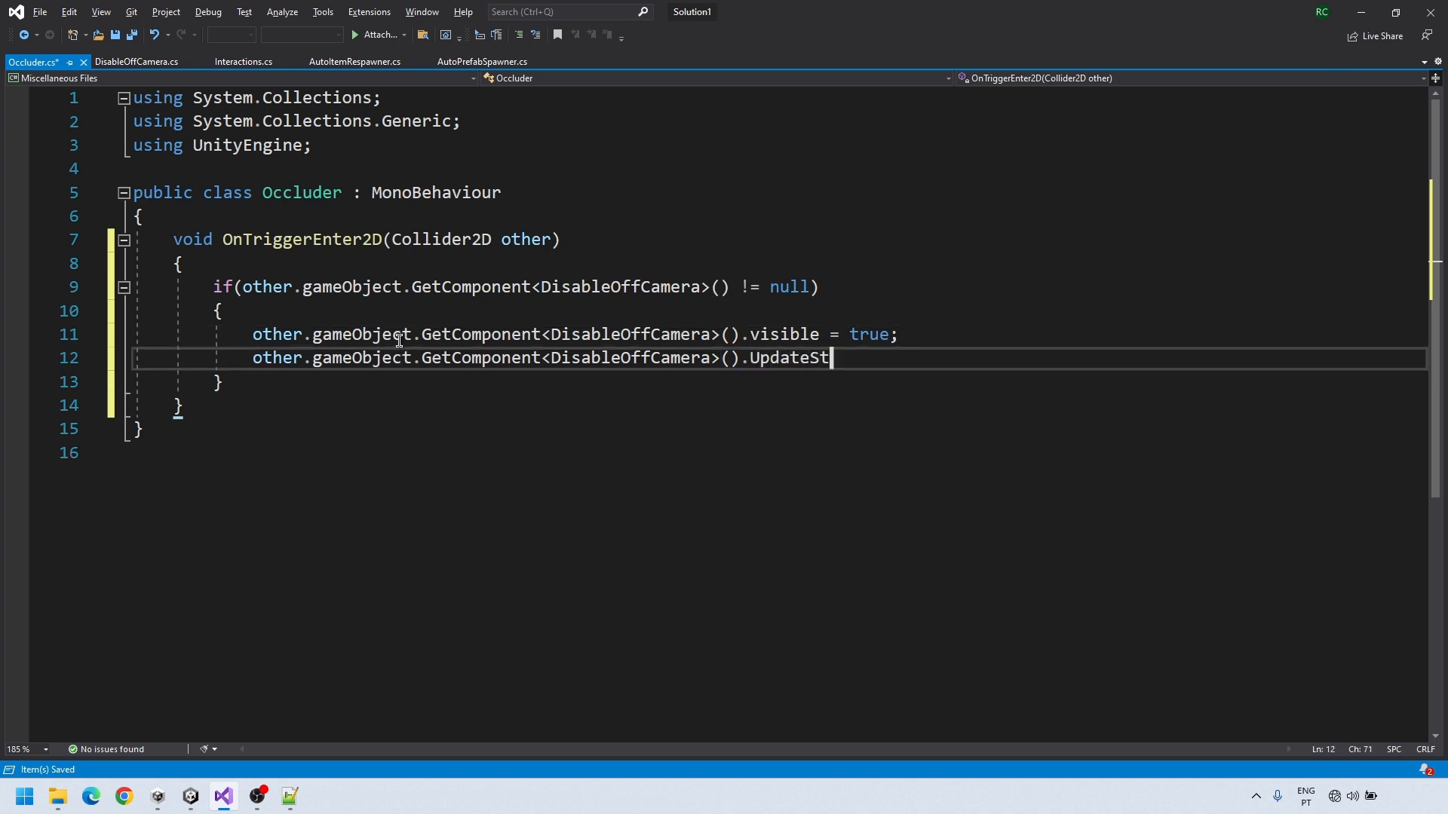
key(ctrl+s)
key(alt+Tab)
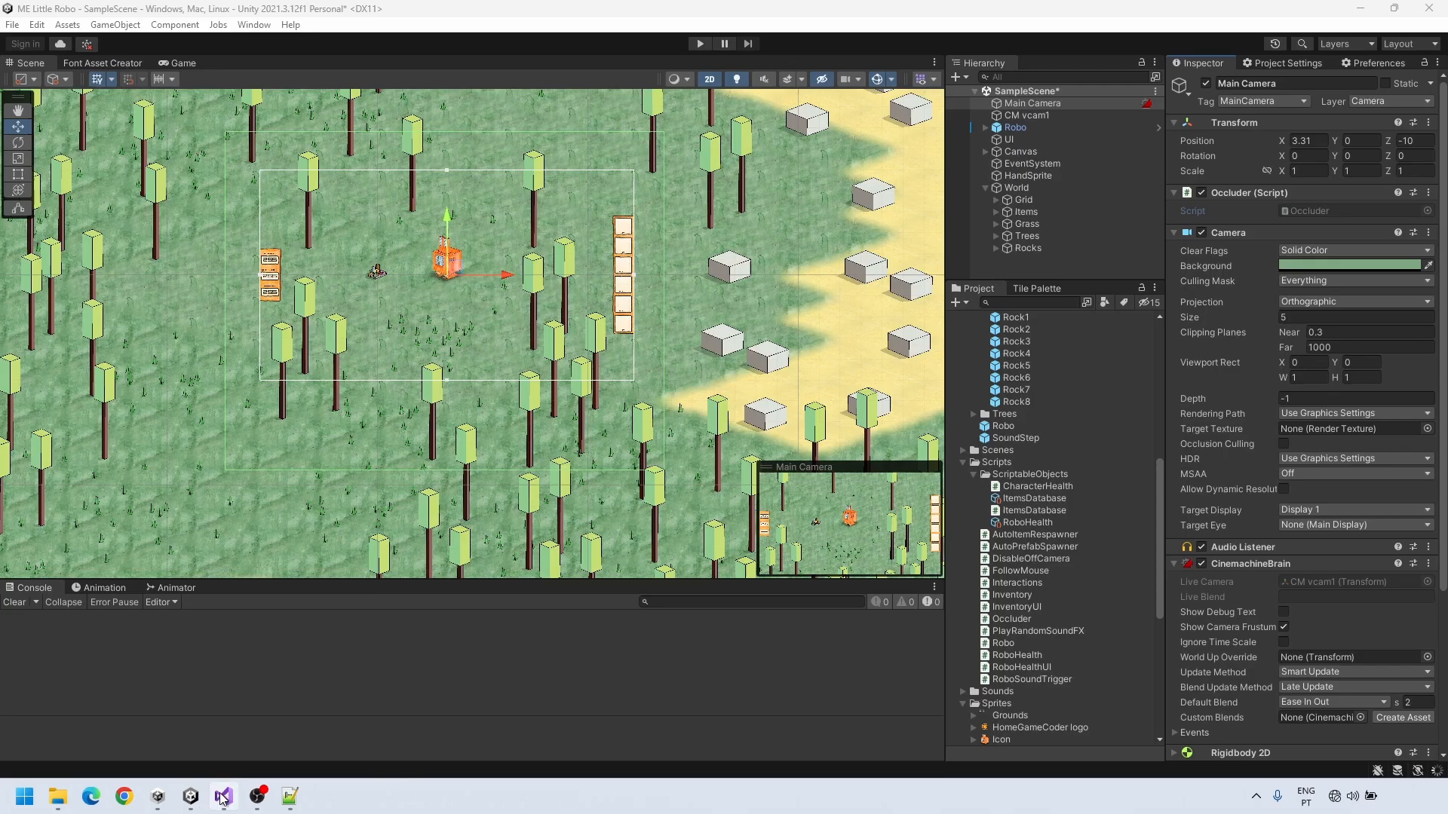
Duplicate the OnTriggerEnter2D method in the Occluder script and rename the copy OnTriggerExit2D
click(223, 797)
drag(173, 239, 200, 407)
click(201, 414)
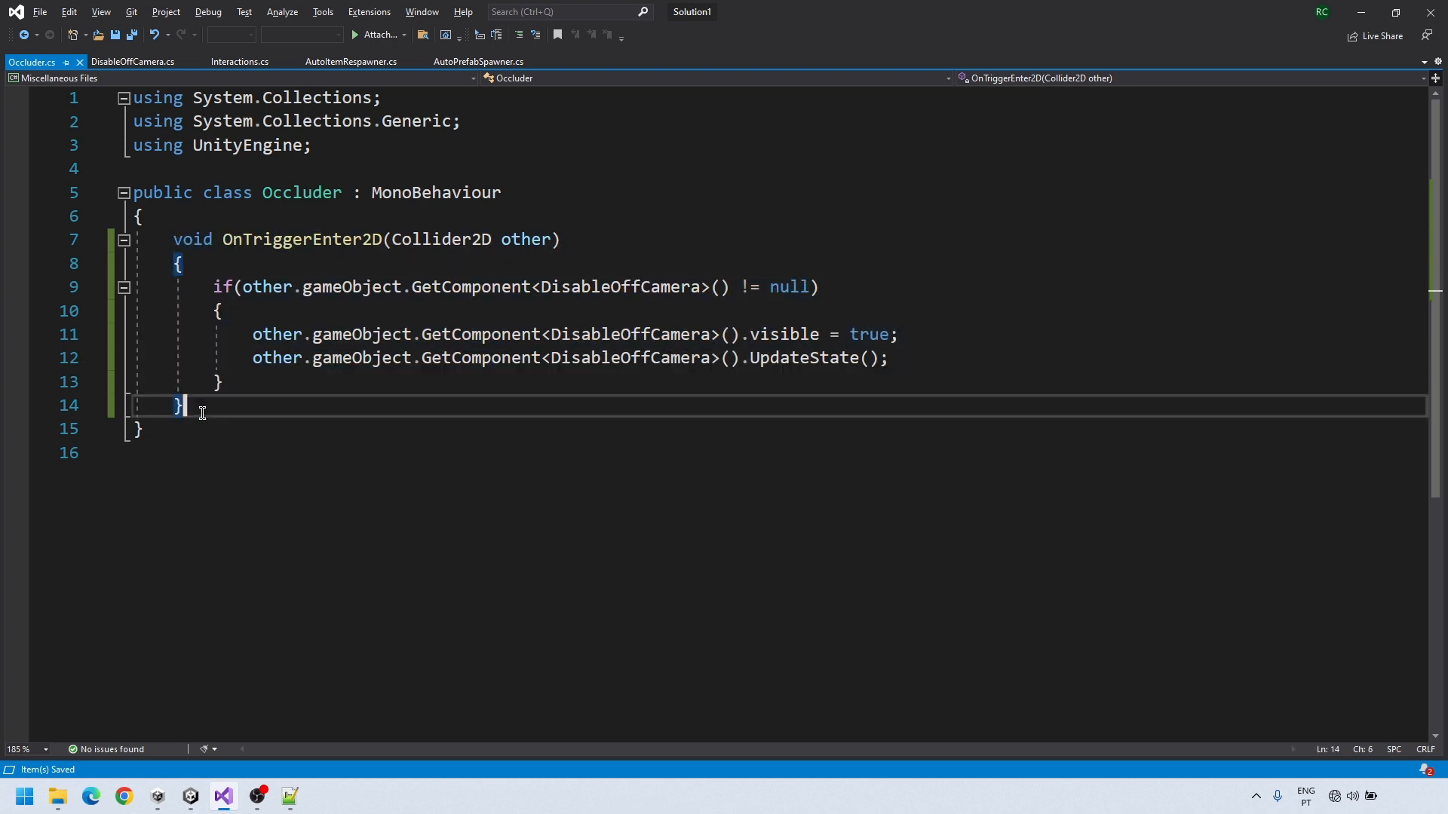
key(Return)
key(Return)
key(ctrl+v)
double_click(329, 456)
click(327, 456)
drag(324, 454, 358, 454)
text(xit)
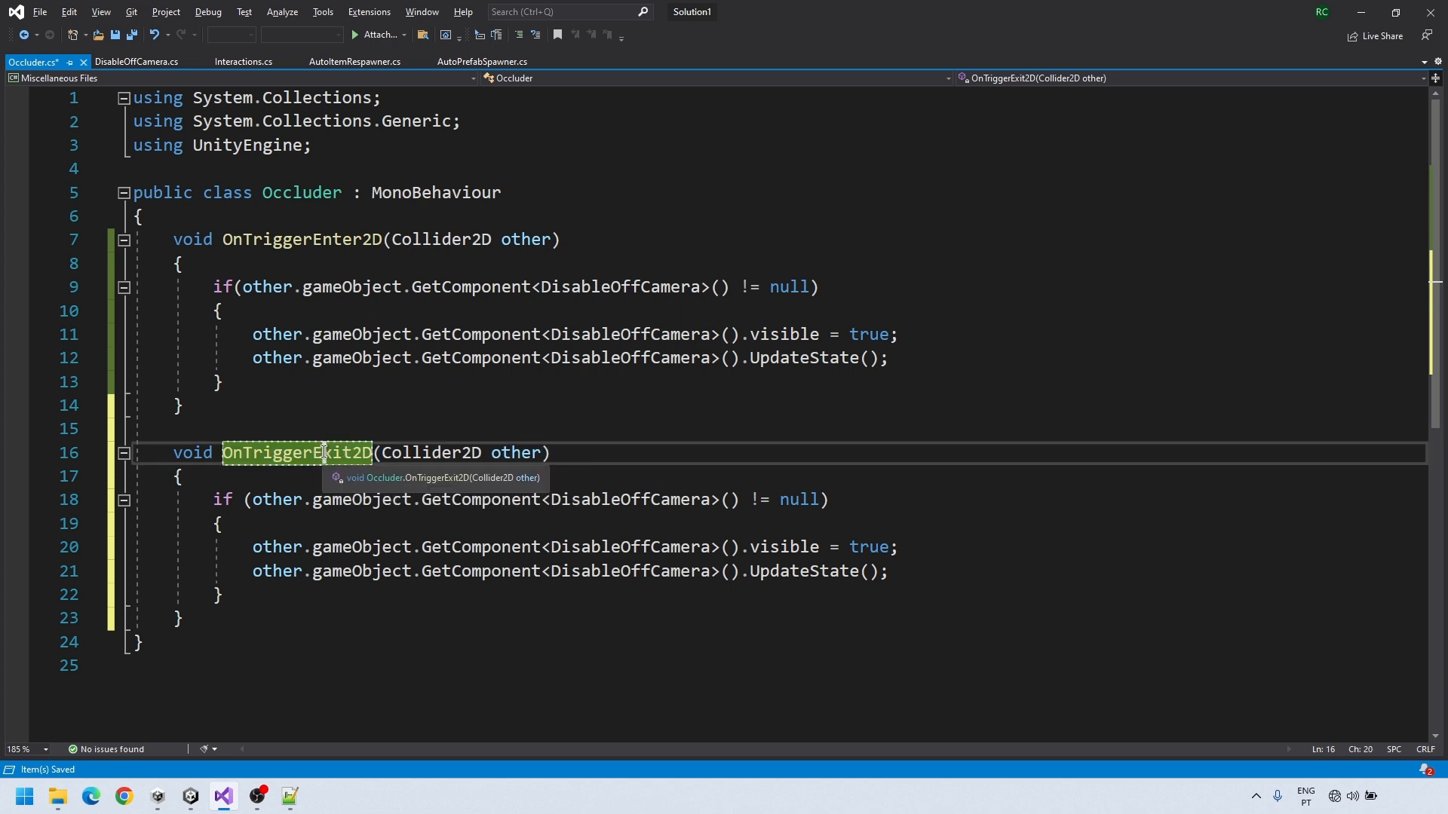
Set visible to false in OnTriggerExit2D and save the Occluder script
double_click(870, 546)
text(fals)
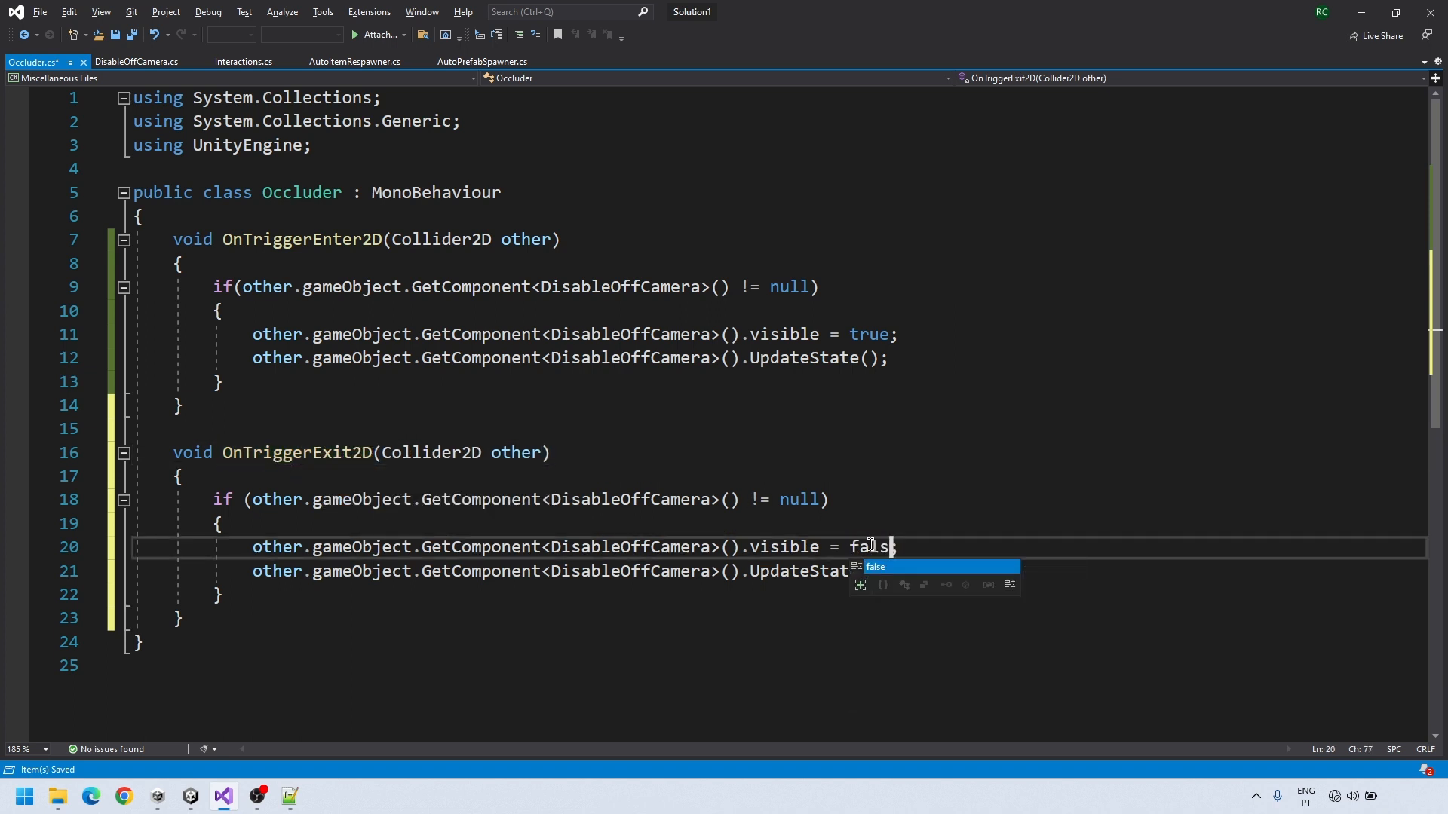
text(e)
key(ctrl+s)
Switch to Unity, run the scene in the Game view, and walk the robot around to check the rendering statistics
click(190, 797)
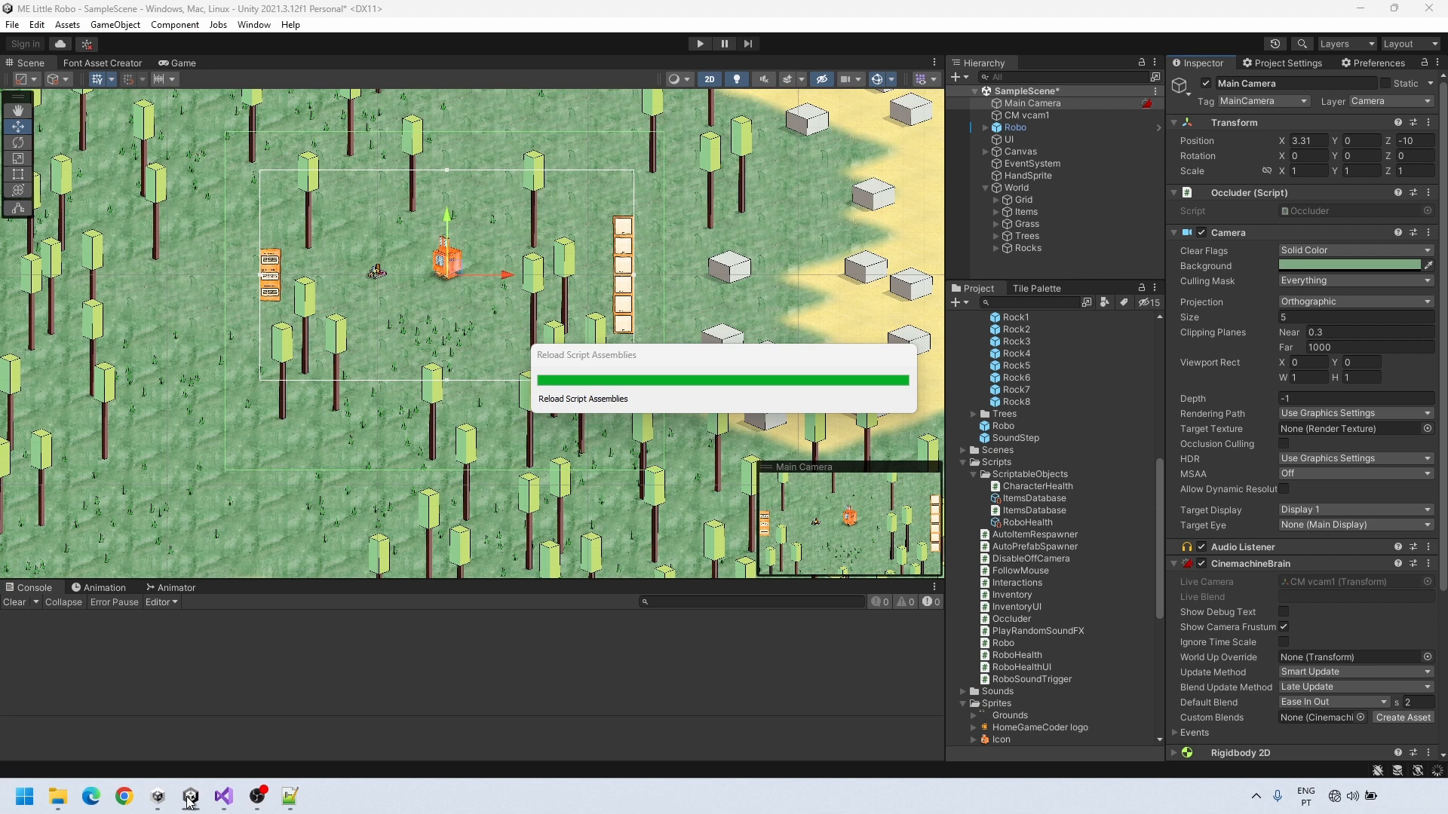
click(186, 66)
click(699, 43)
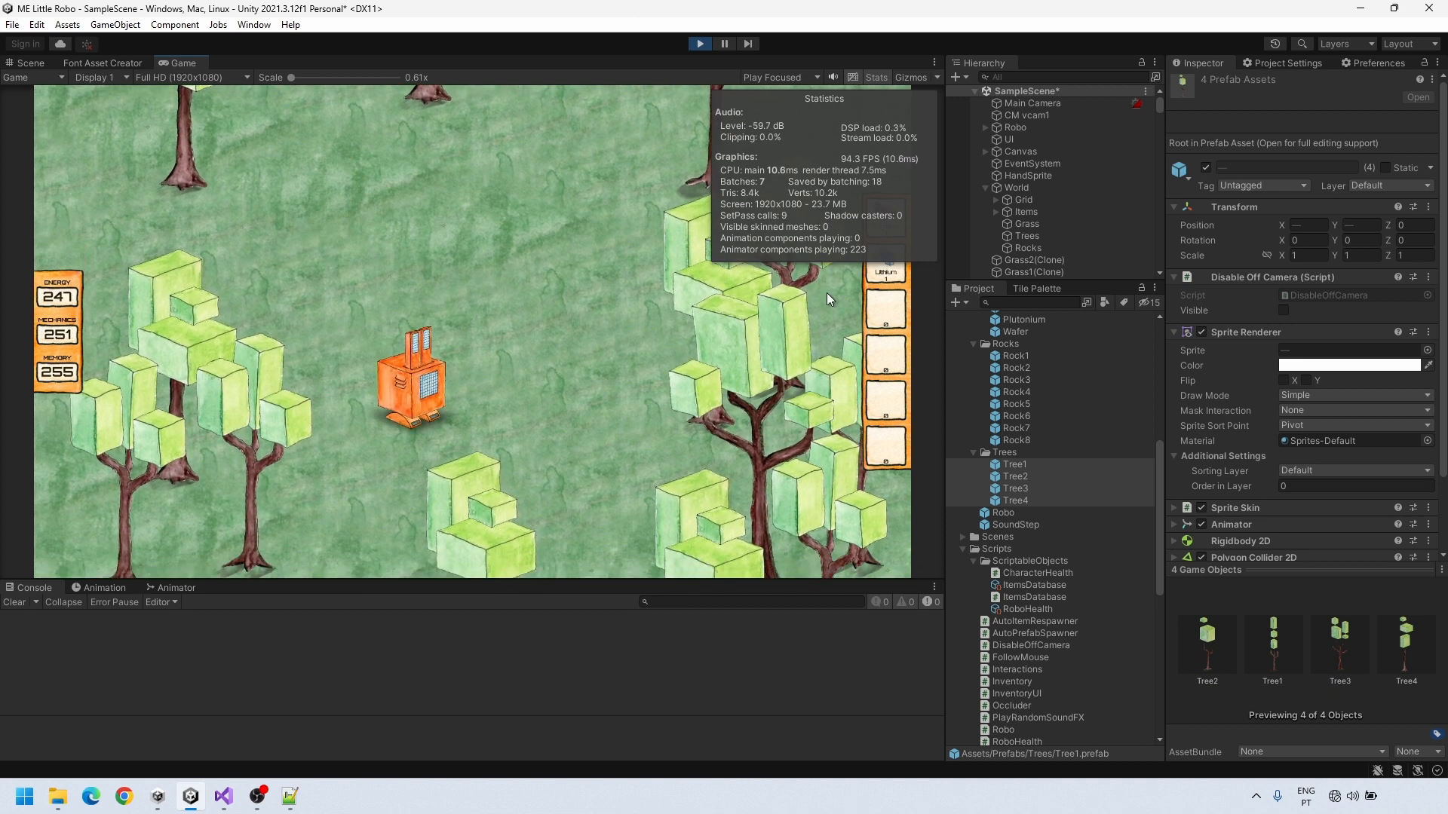
key(d)
key(s)
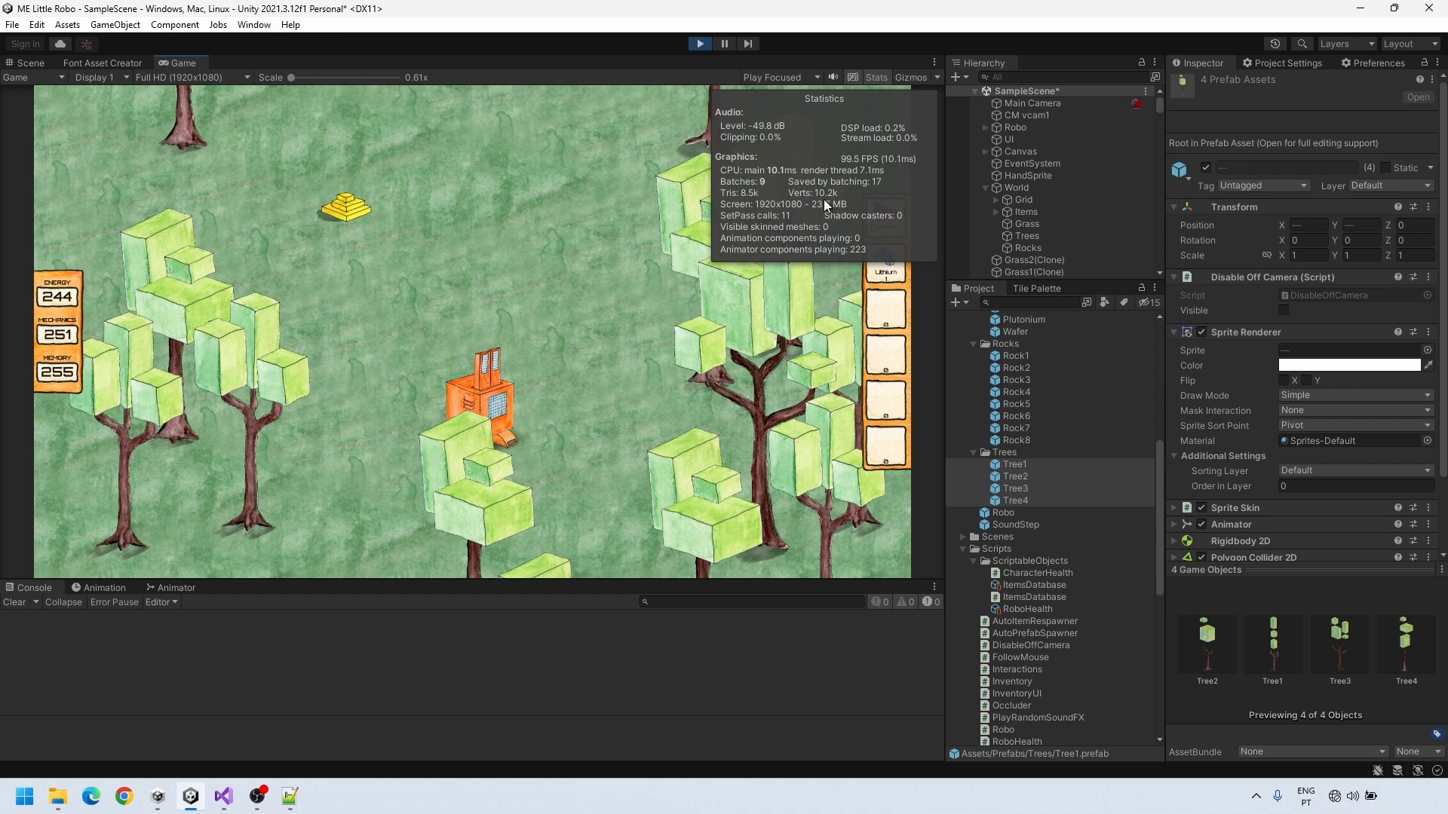
key(a)
Dock the Game view beside the Console to watch off-camera objects in the Scene view while walking the robot, and maximize the Game view
drag(172, 67, 789, 677)
key(w)
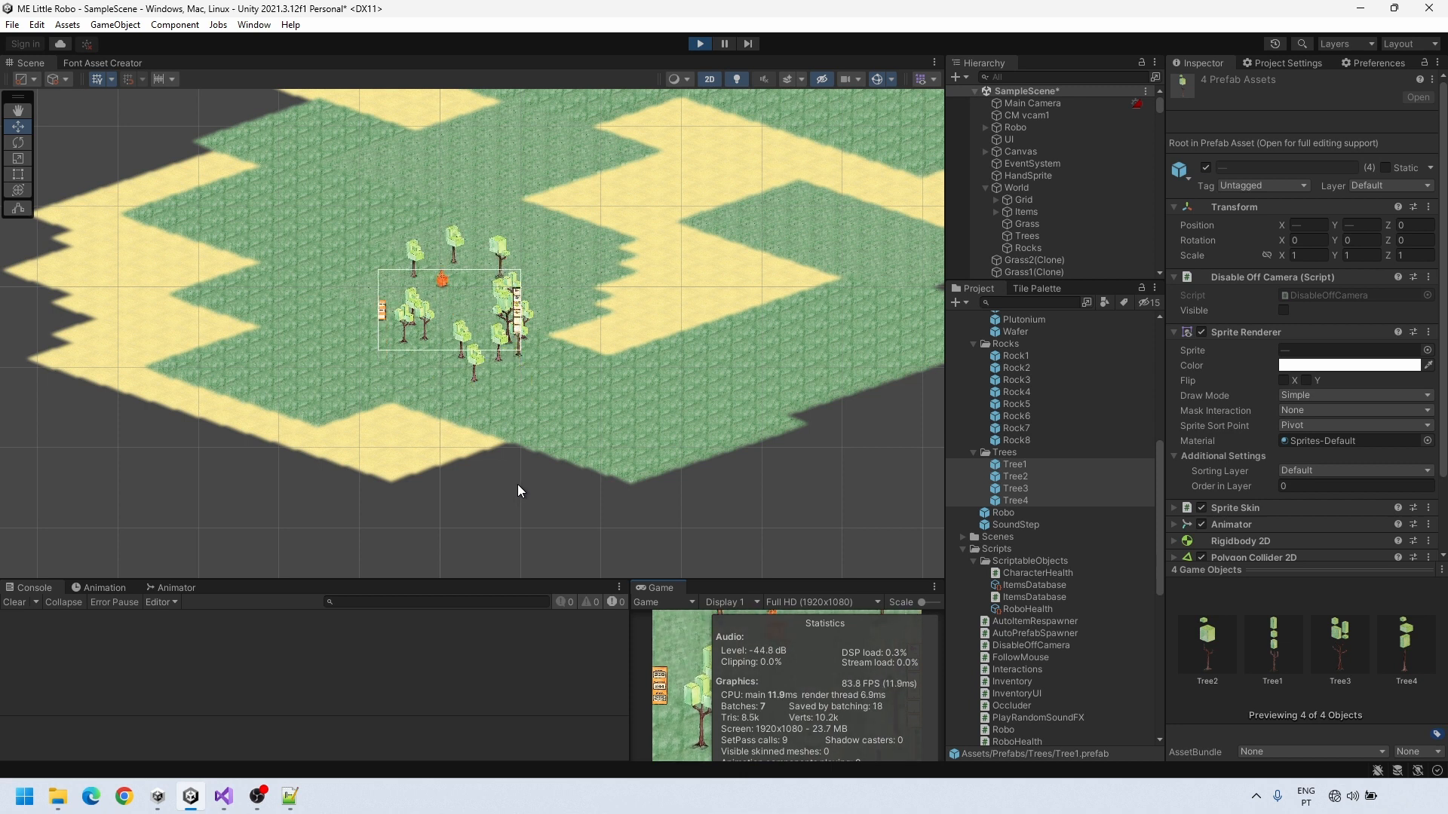
key(a)
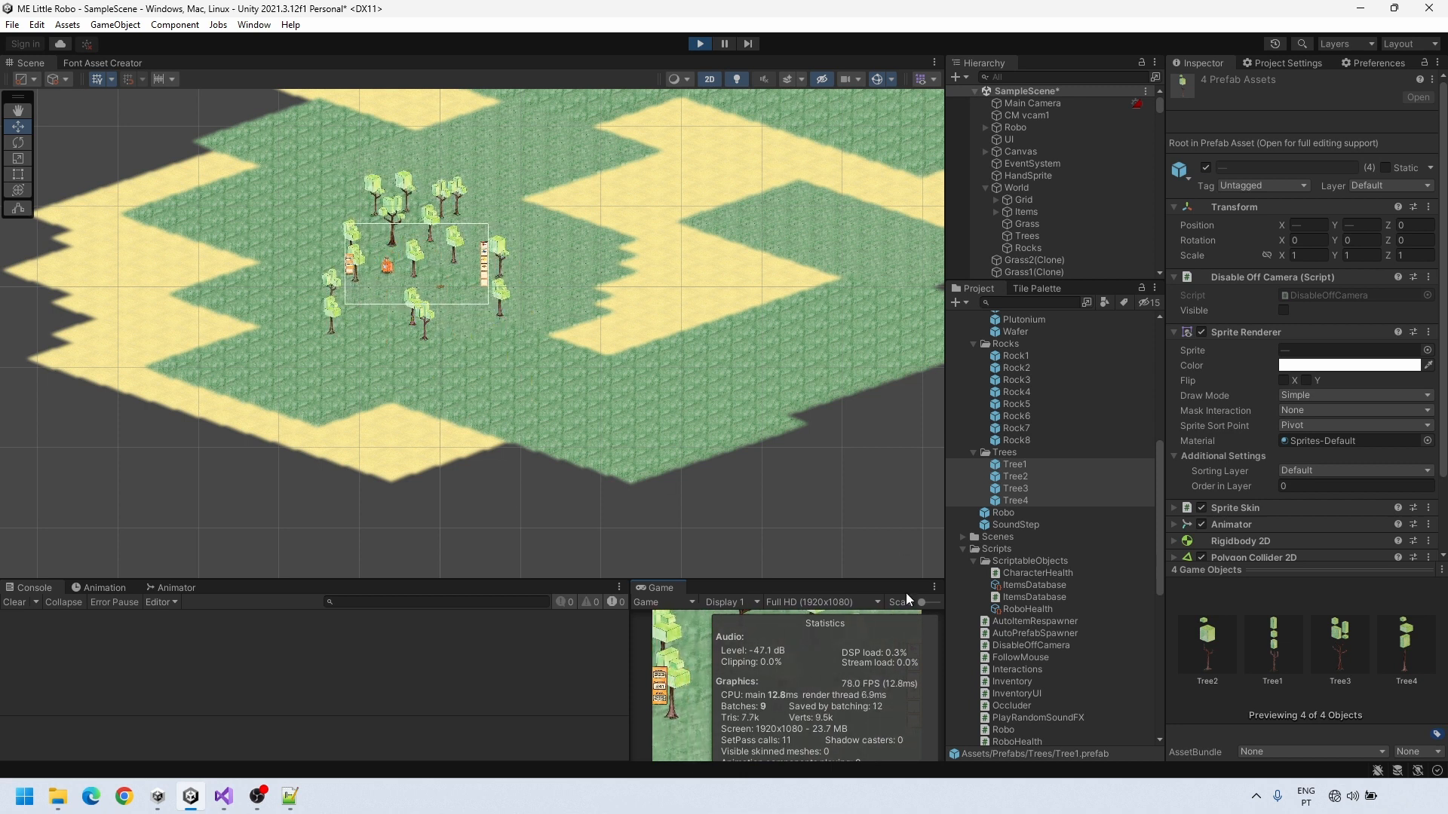
double_click(661, 588)
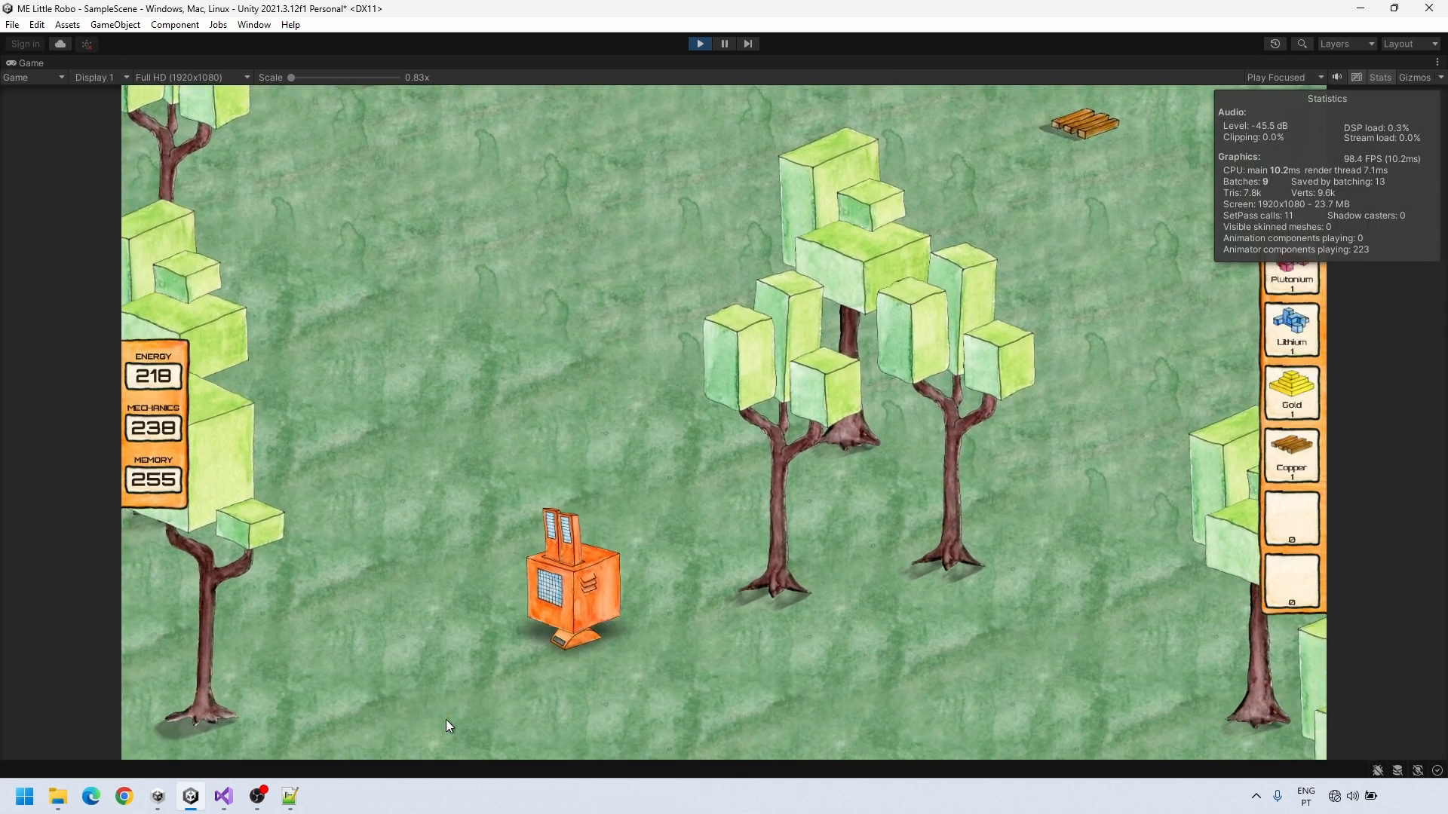
Walk the robot around in the maximized Game view to check how trees appear at the view's edges, and stop play mode
key(s)
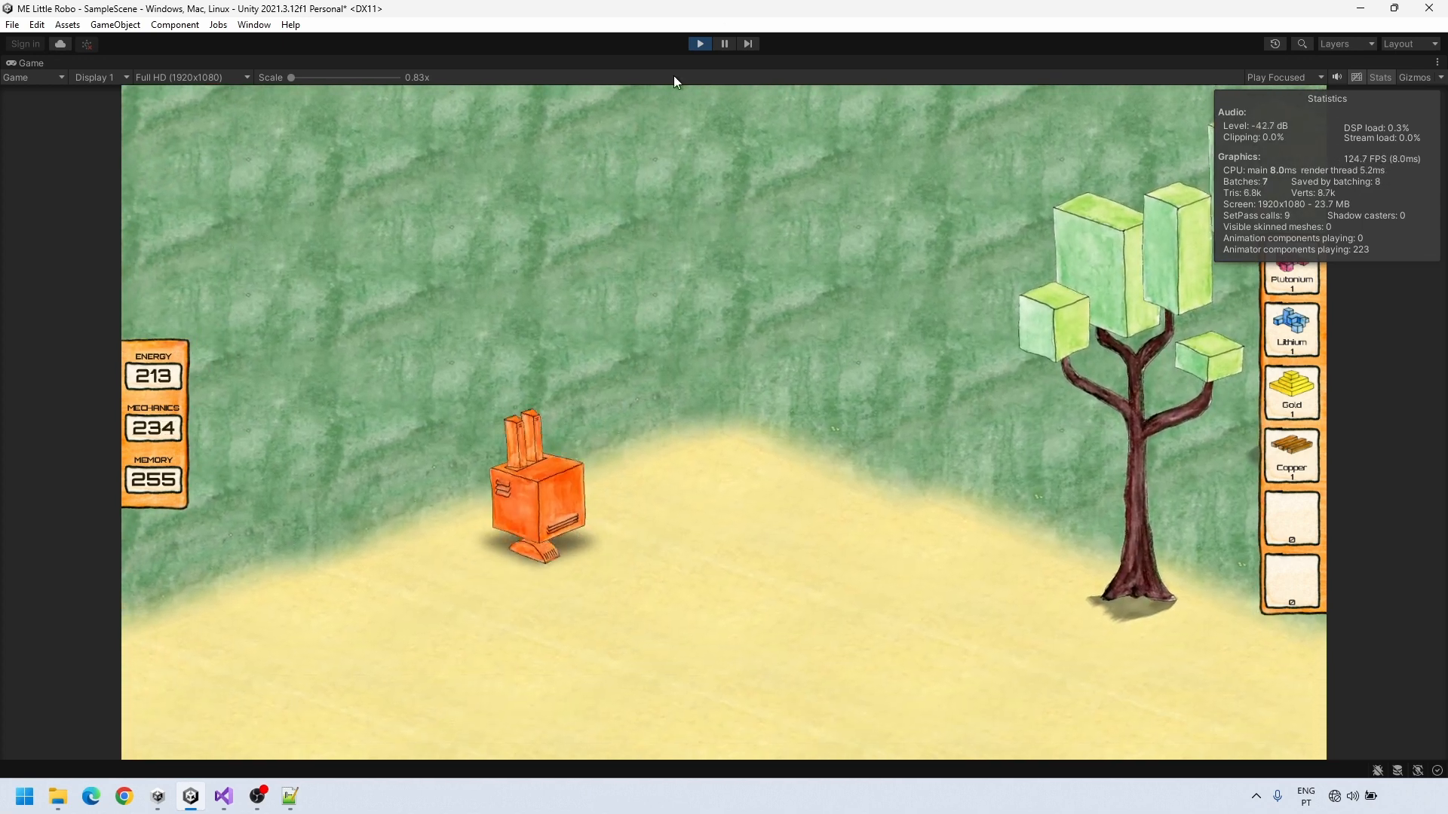
key(w)
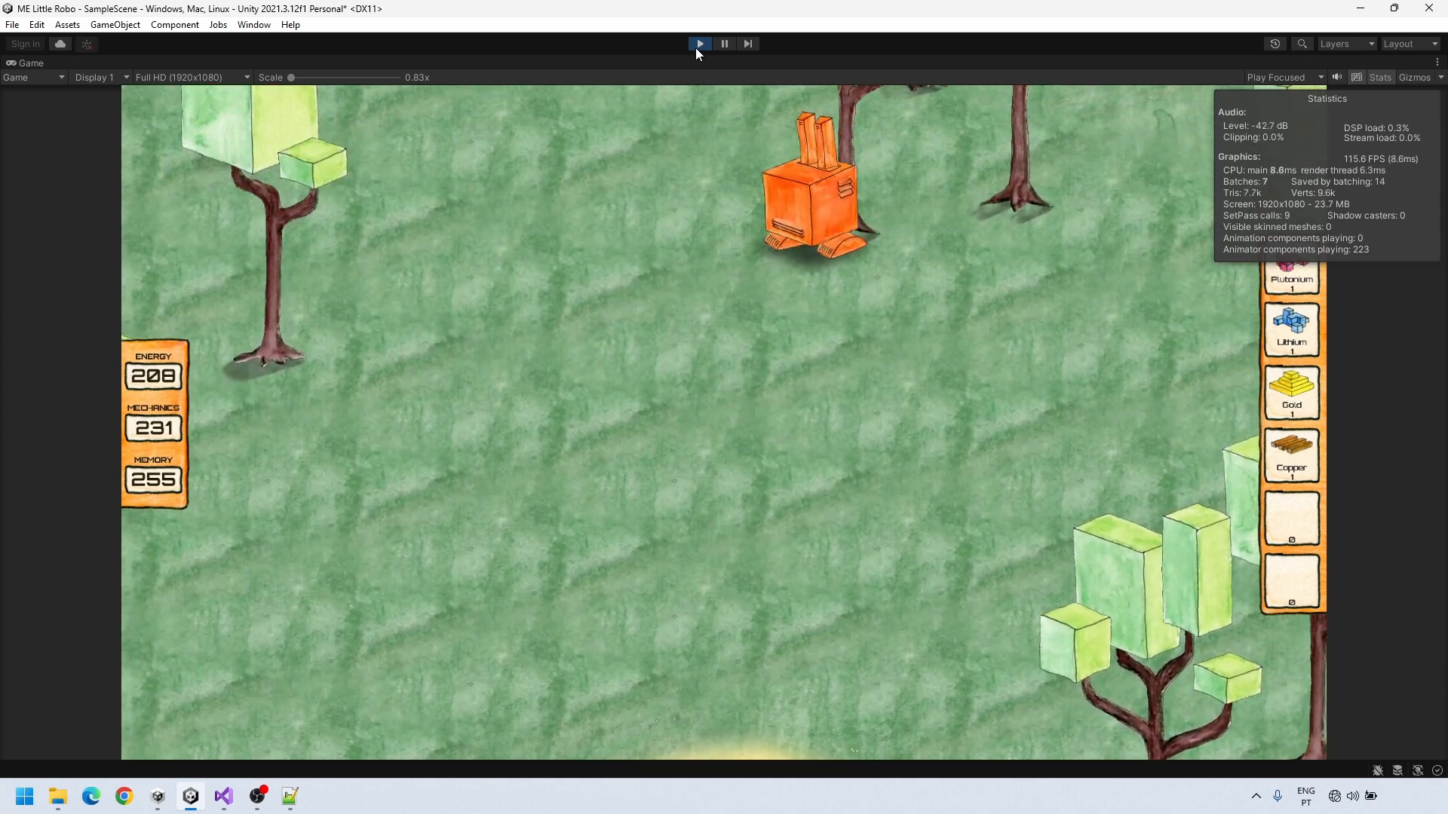
key(d)
key(w)
key(s)
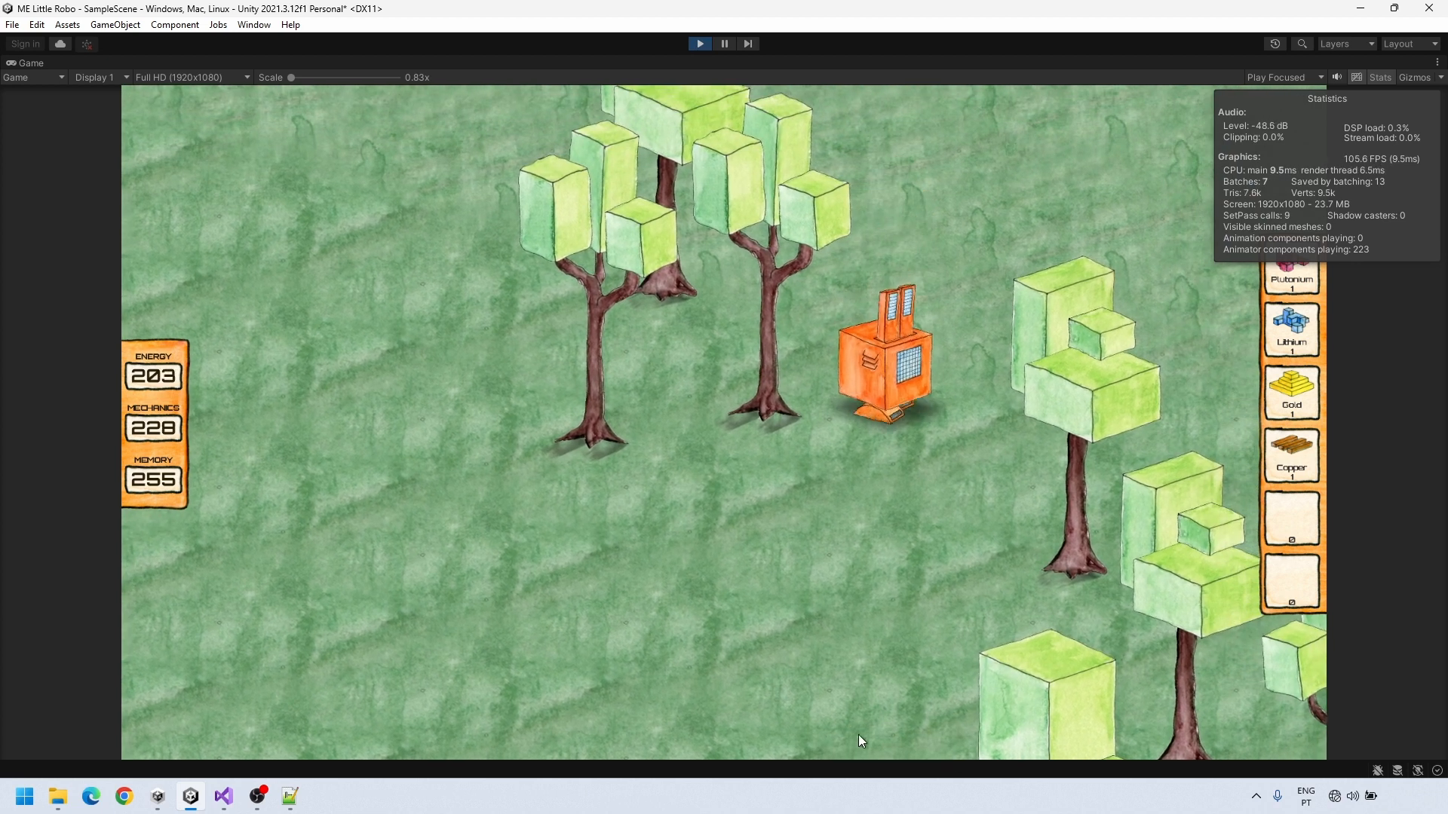
key(w)
key(w)
key(s)
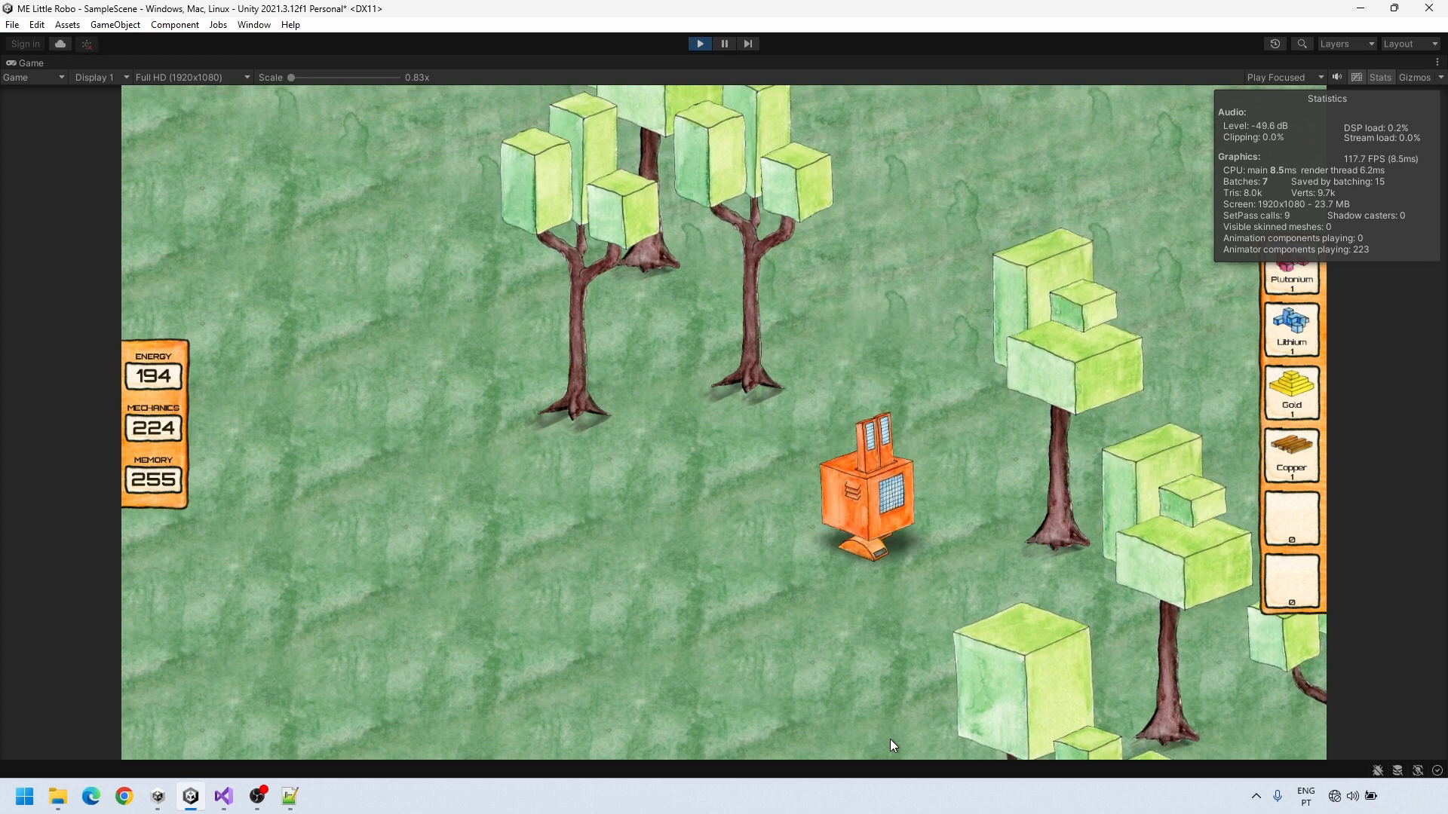
key(ctrl+p)
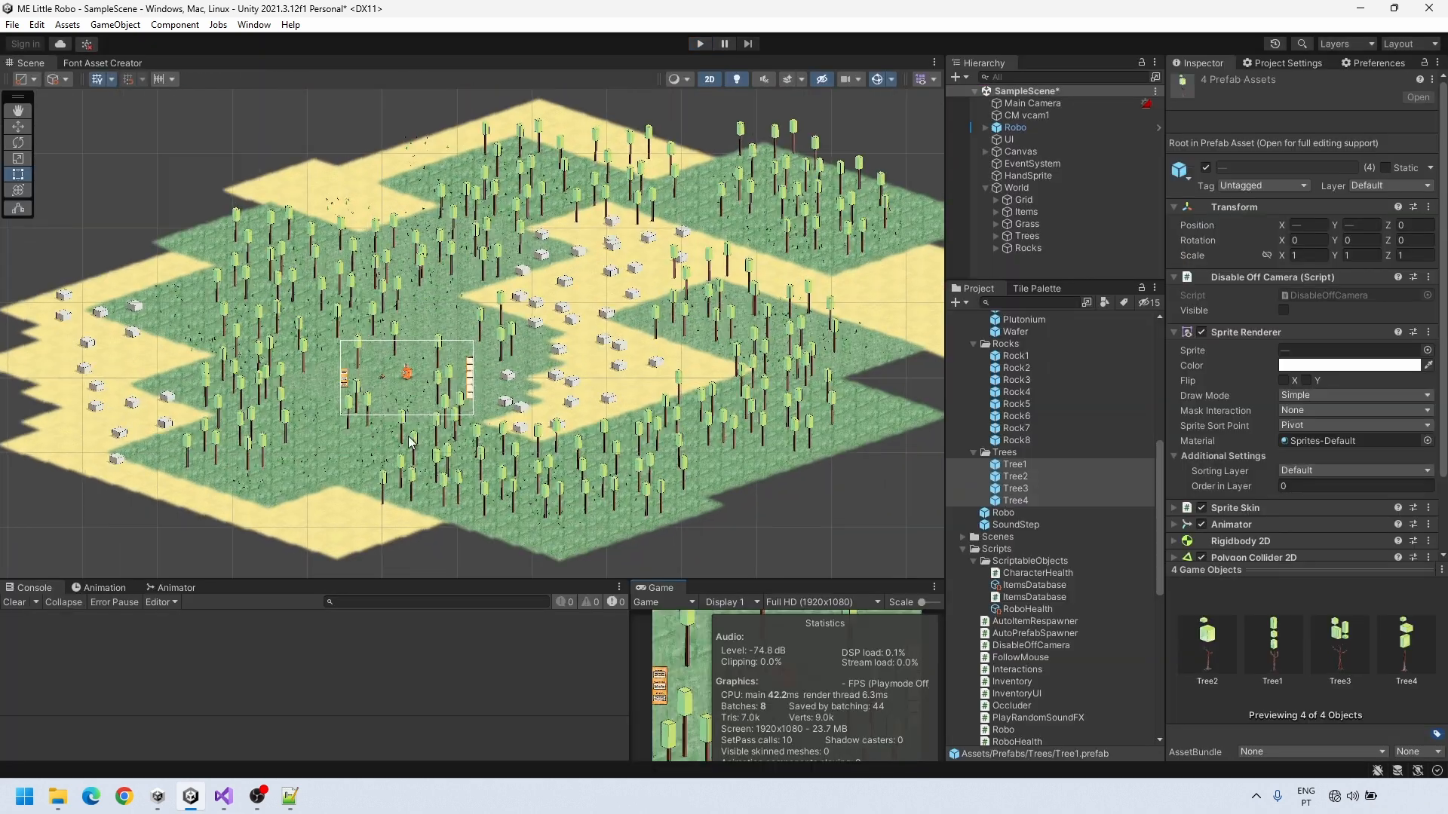
Extend the Main Camera's Box Collider 2D trigger below the camera frame, to a size of about 20.86 by 17.88
scroll(408, 442, up, 10)
click(1033, 103)
scroll(1293, 528, down, 5)
click(1289, 577)
Run the scene and walk the robot through the forest and rock areas to check object visibility and the rendering statistics
key(ctrl+p)
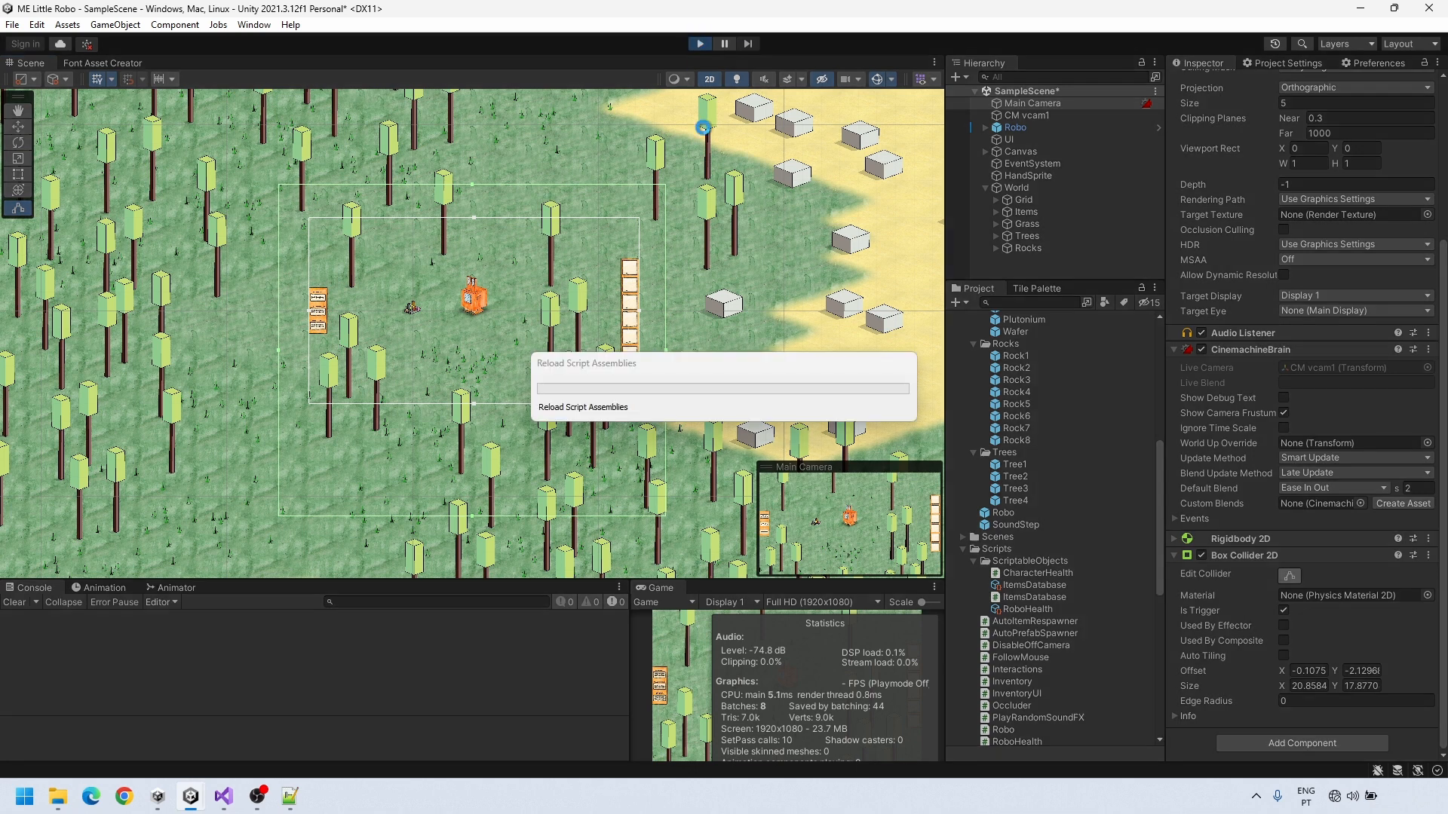
key(d)
key(s)
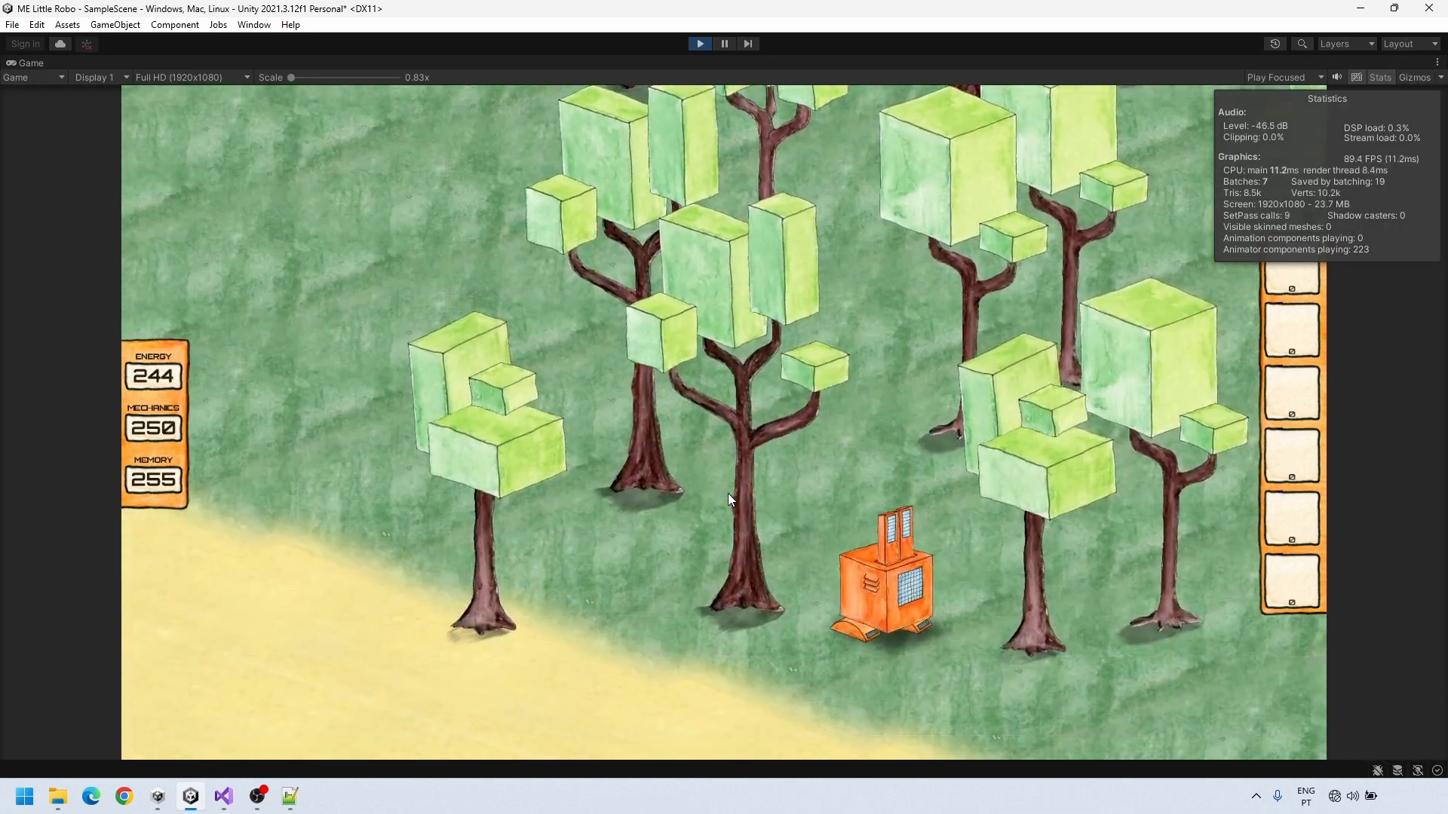
key(d)
key(w)
key(d)
key(s)
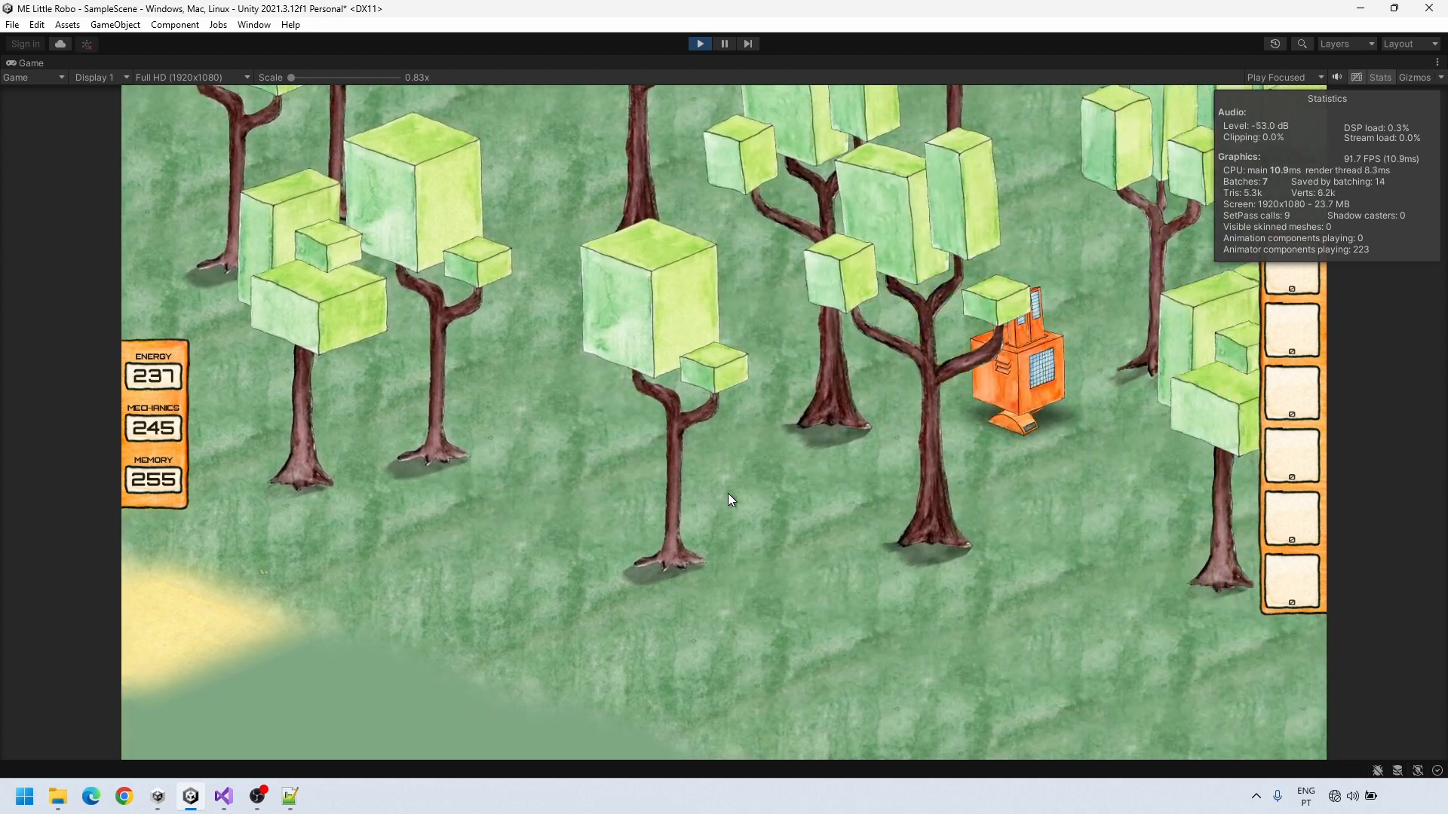
key(d)
key(w)
key(a)
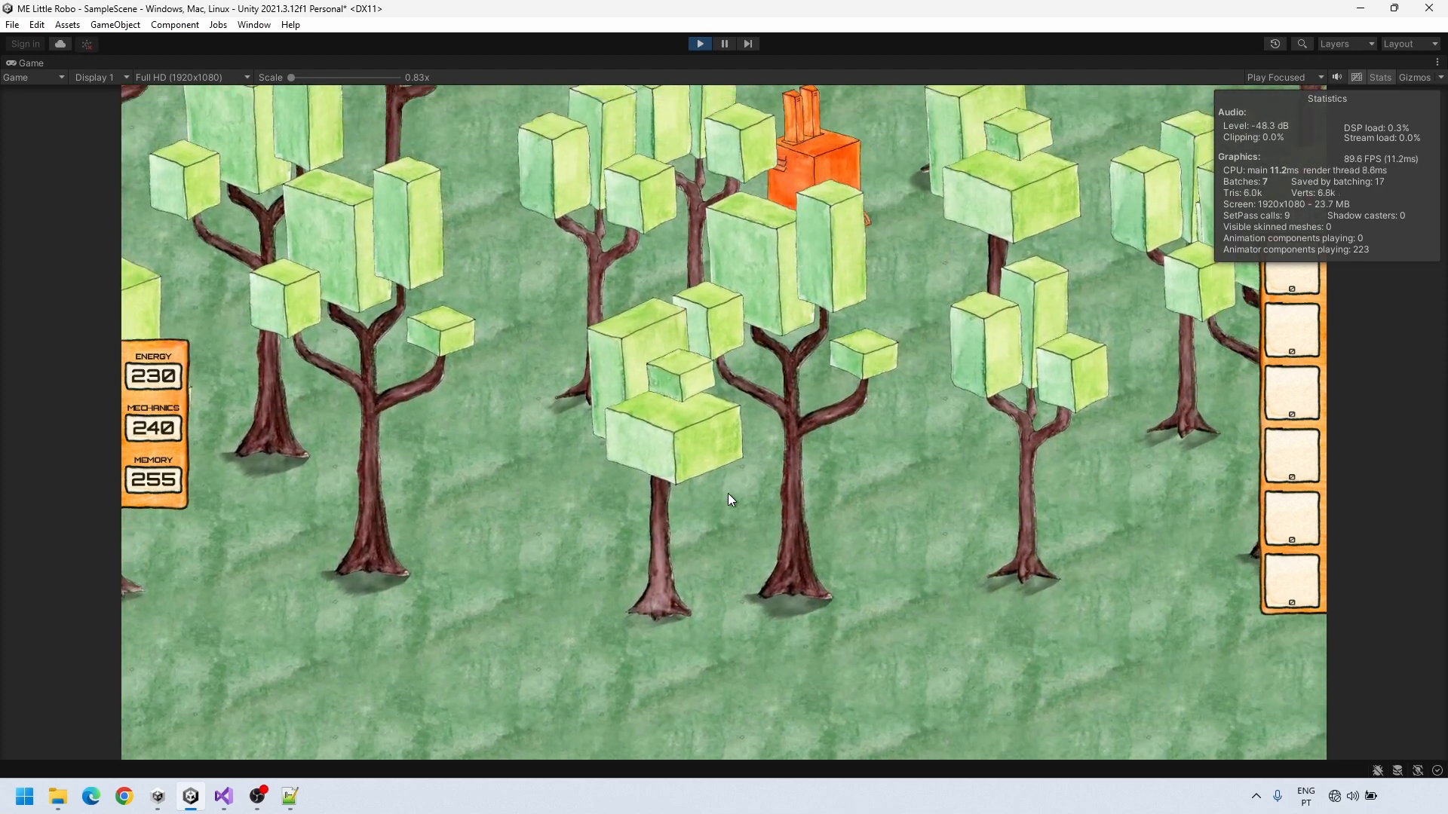
key(a)
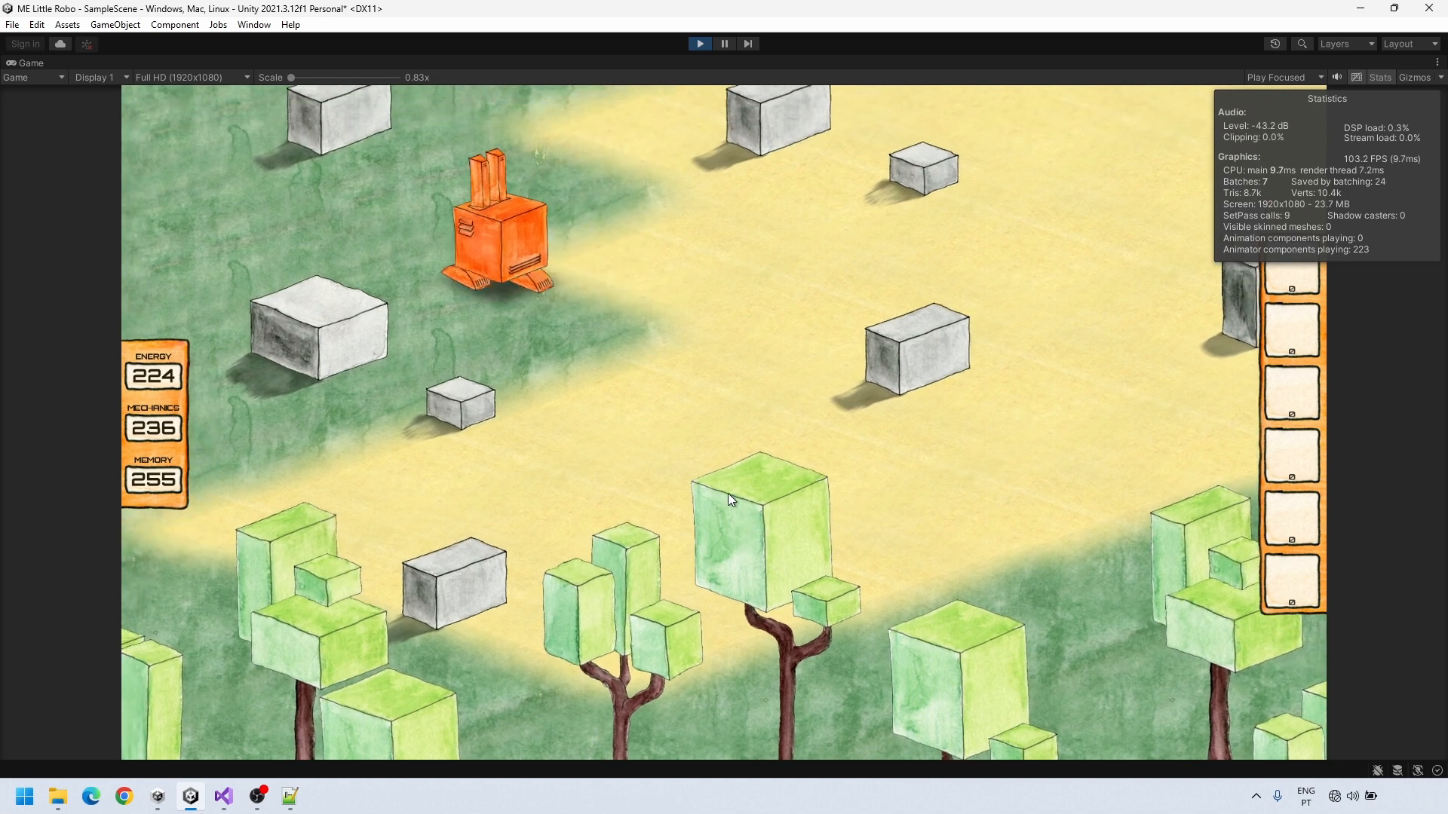
key(w)
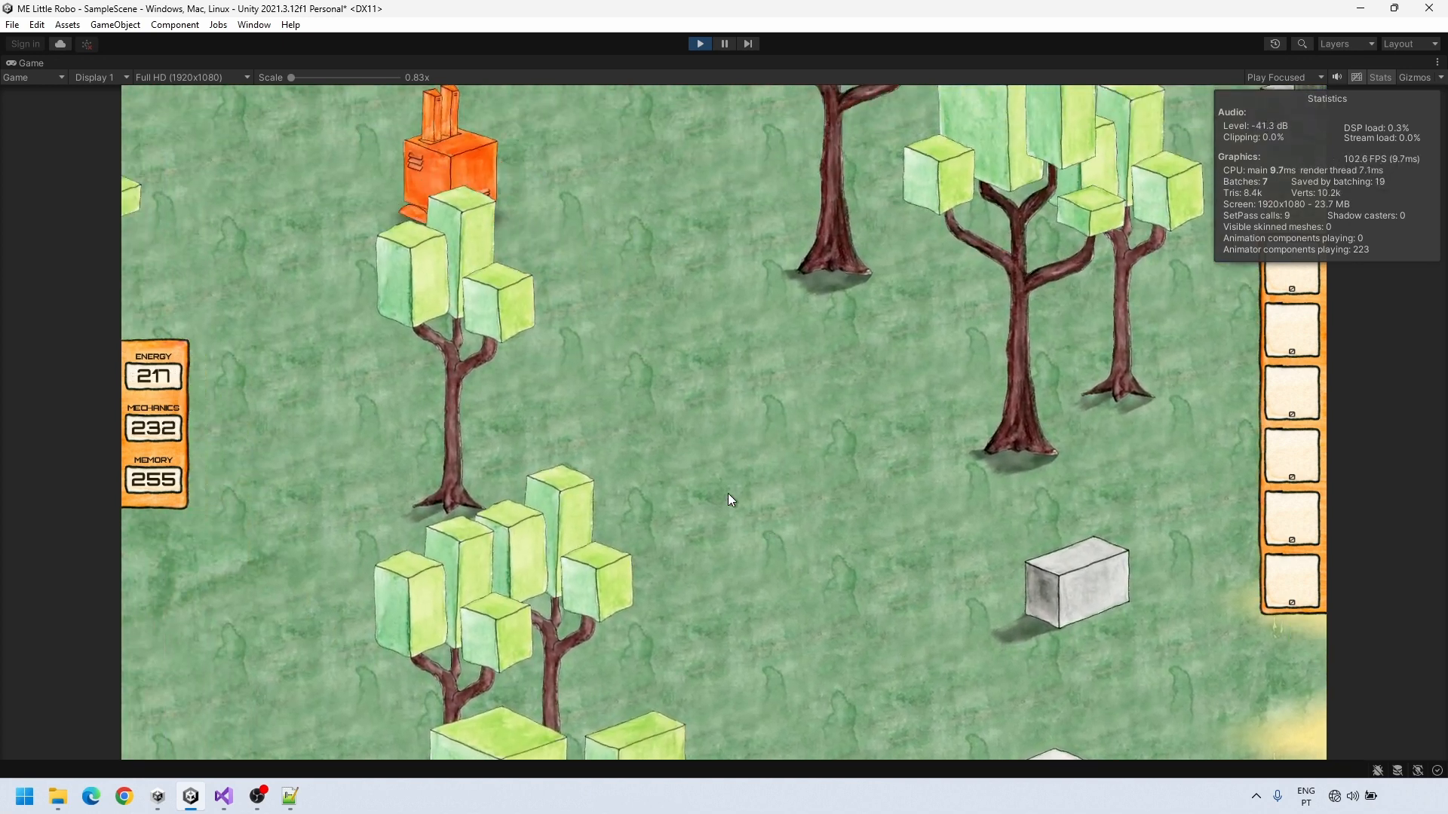
key(s)
key(d)
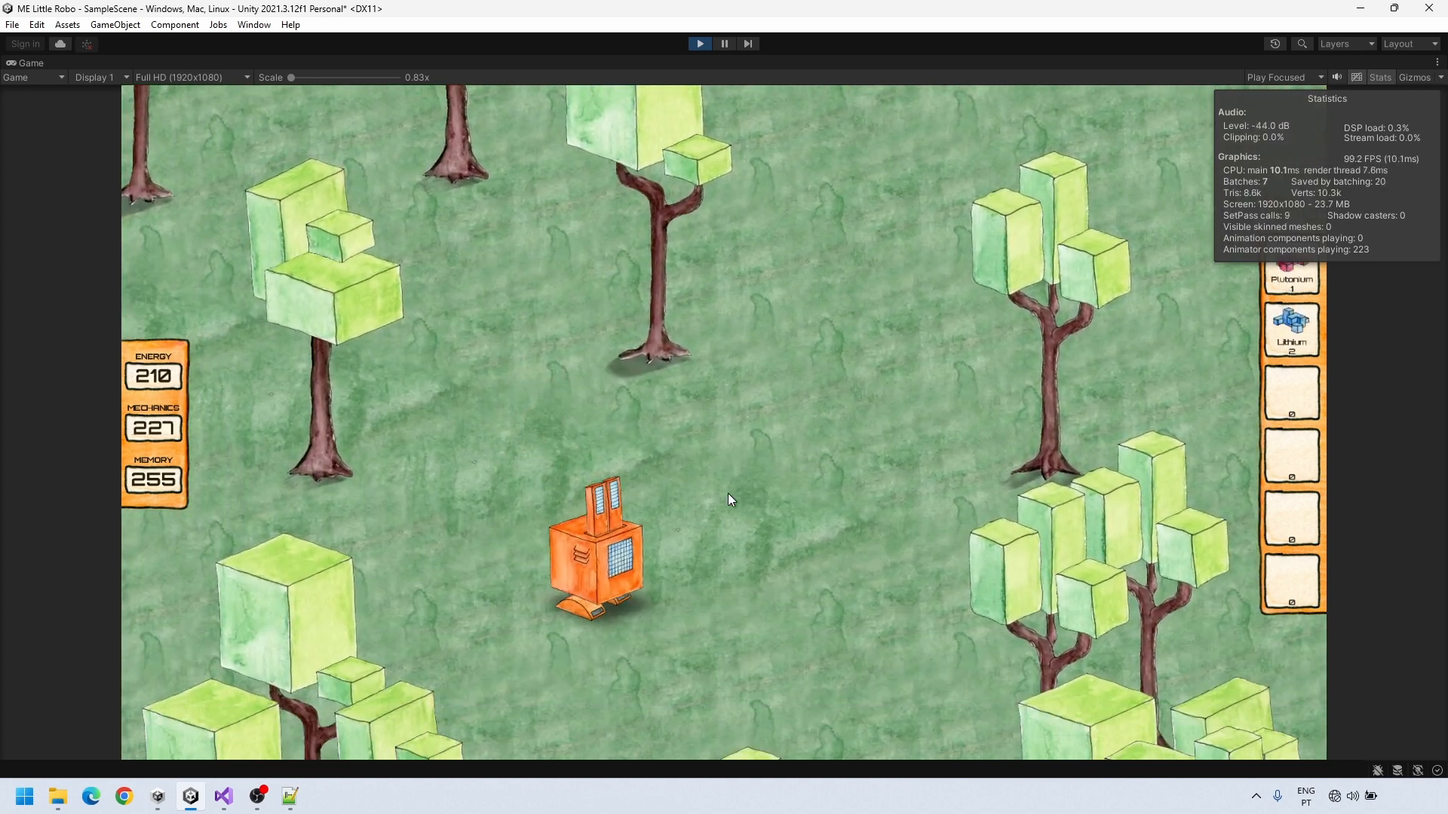
key(a)
key(d)
key(a)
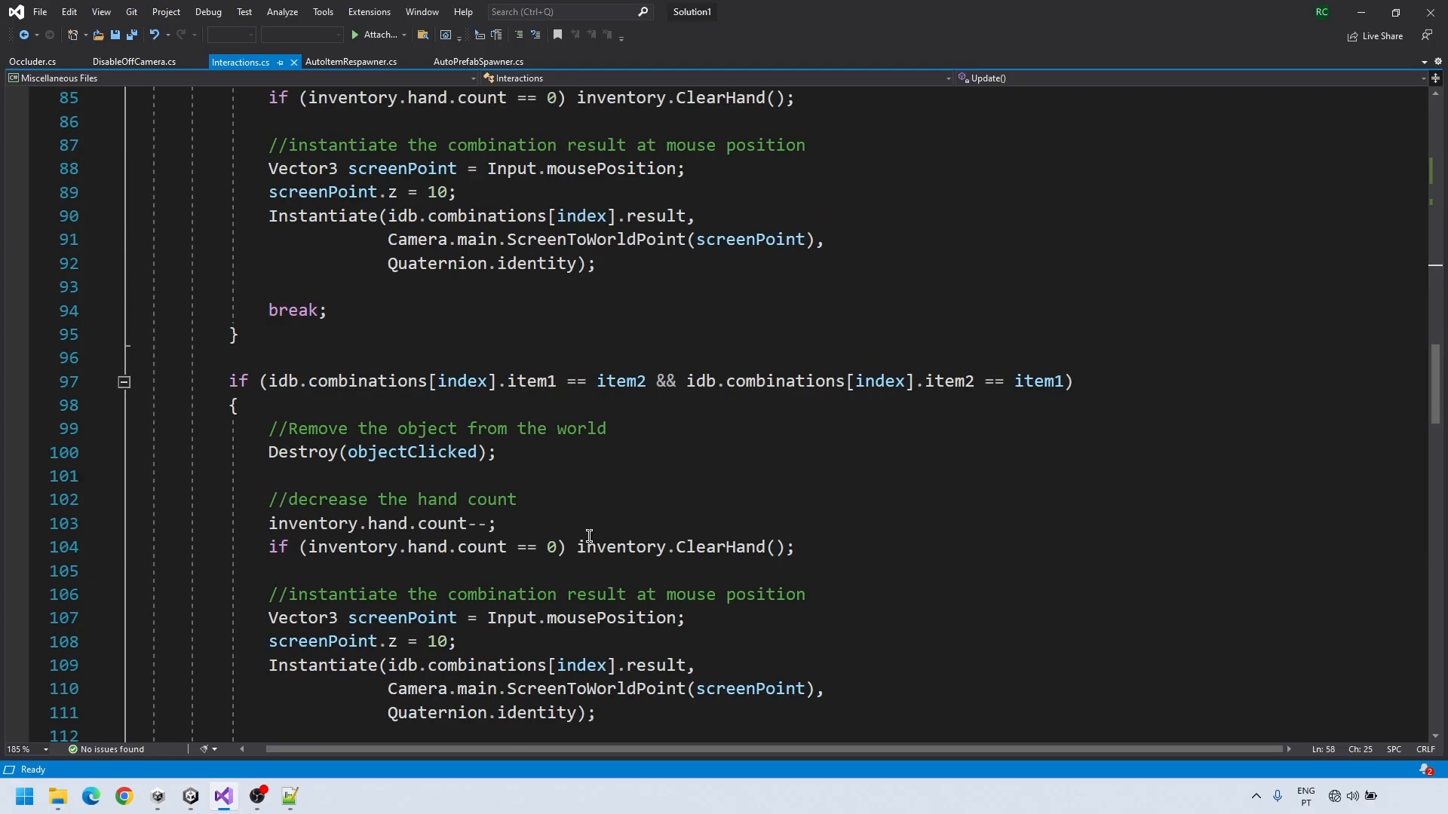
Switch to Visual Studio and paste six copies of the Lithium case into CharacterReactionToObject's switch in the Interactions script
scroll(586, 532, down, 20)
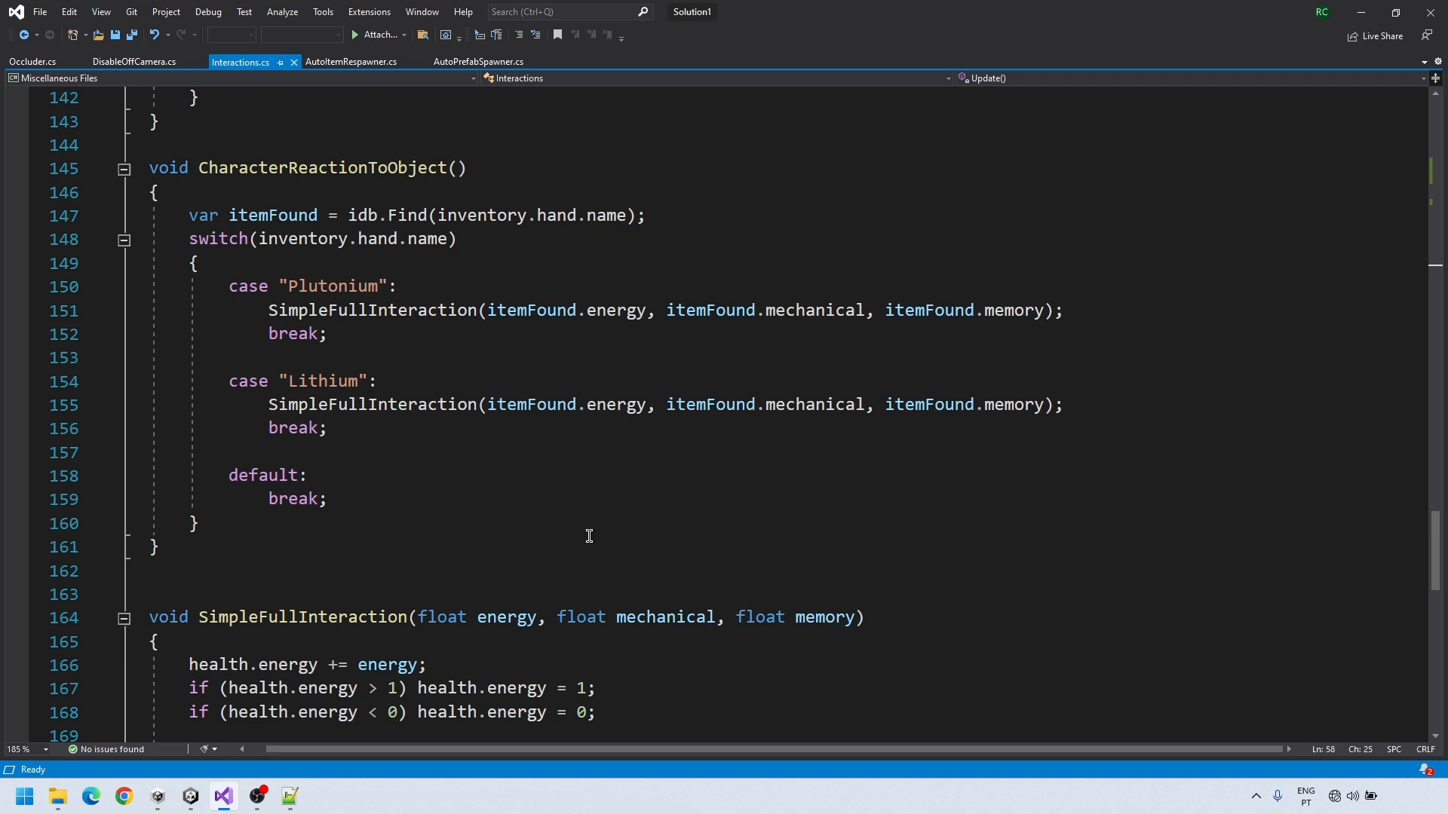
scroll(589, 536, down, 2)
drag(230, 242, 388, 298)
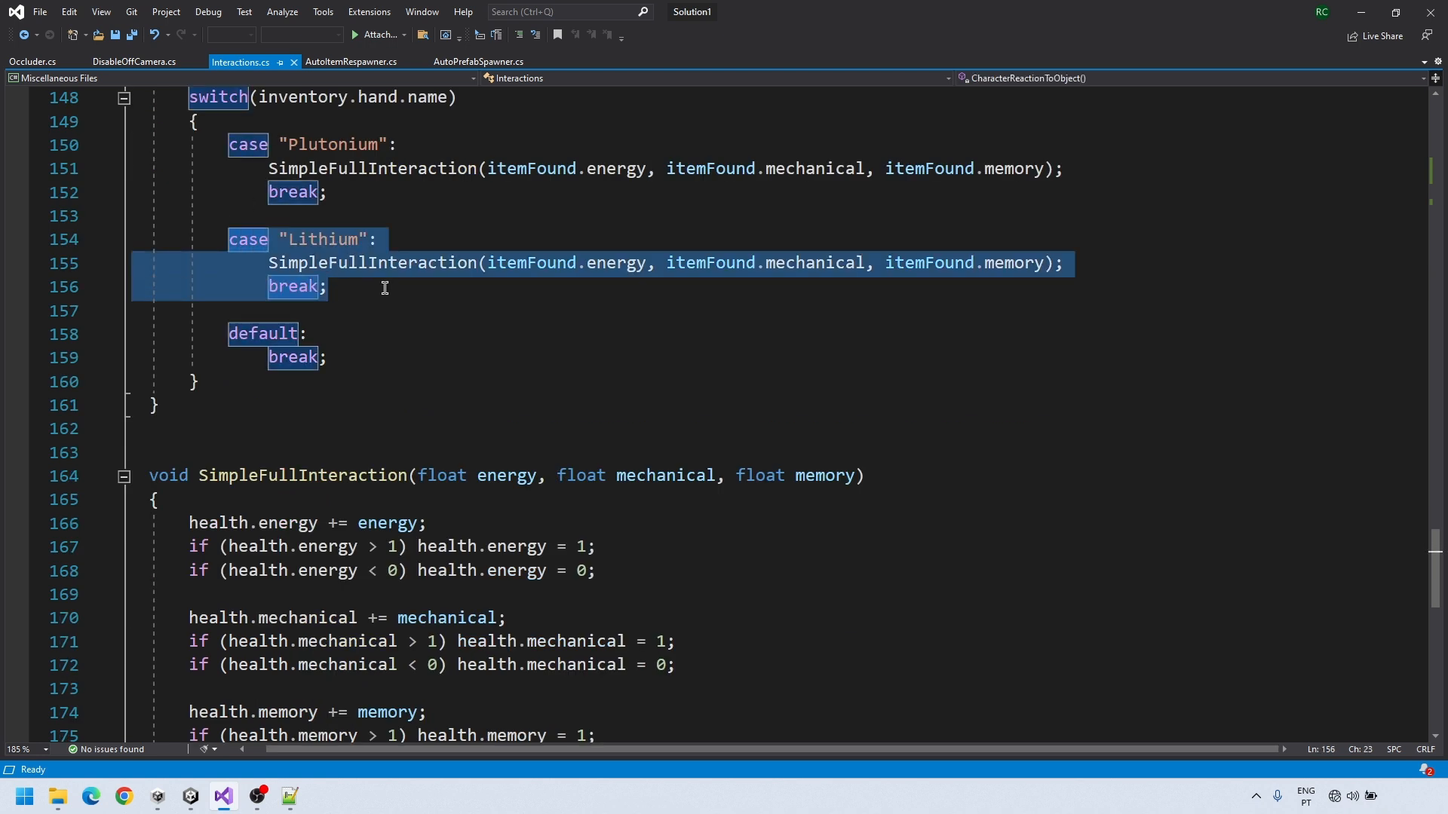
key(ctrl+c)
key(End)
key(Return)
key(Return)
key(ctrl+v)
key(Return)
key(Return)
key(ctrl+v)
key(Return)
key(Return)
key(ctrl+v)
key(Return)
key(Return)
key(ctrl+v)
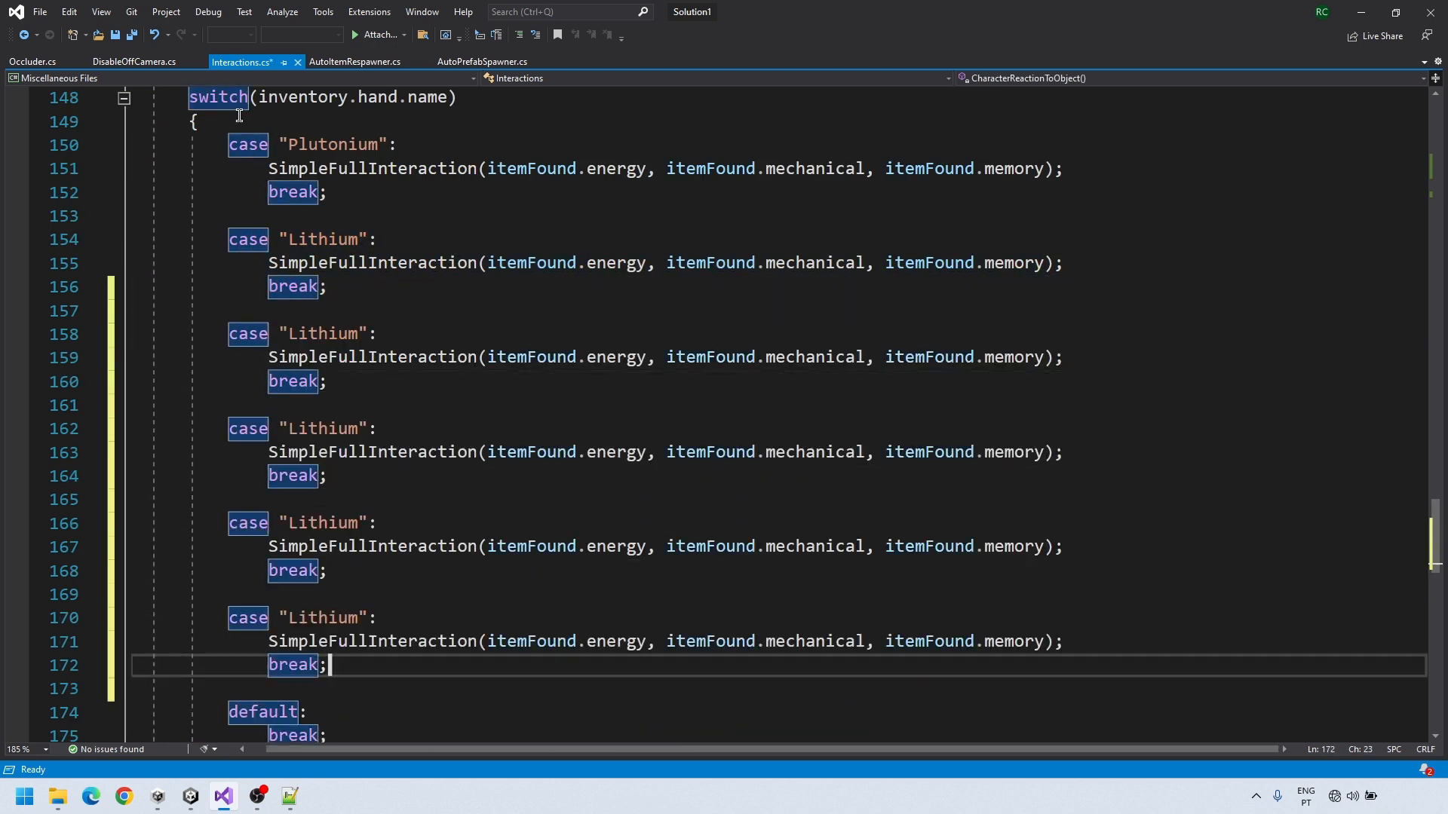
Rename the first three copied Lithium cases to Iron, Copper and Gold
scroll(334, 602, down, 1)
scroll(331, 528, up, 3)
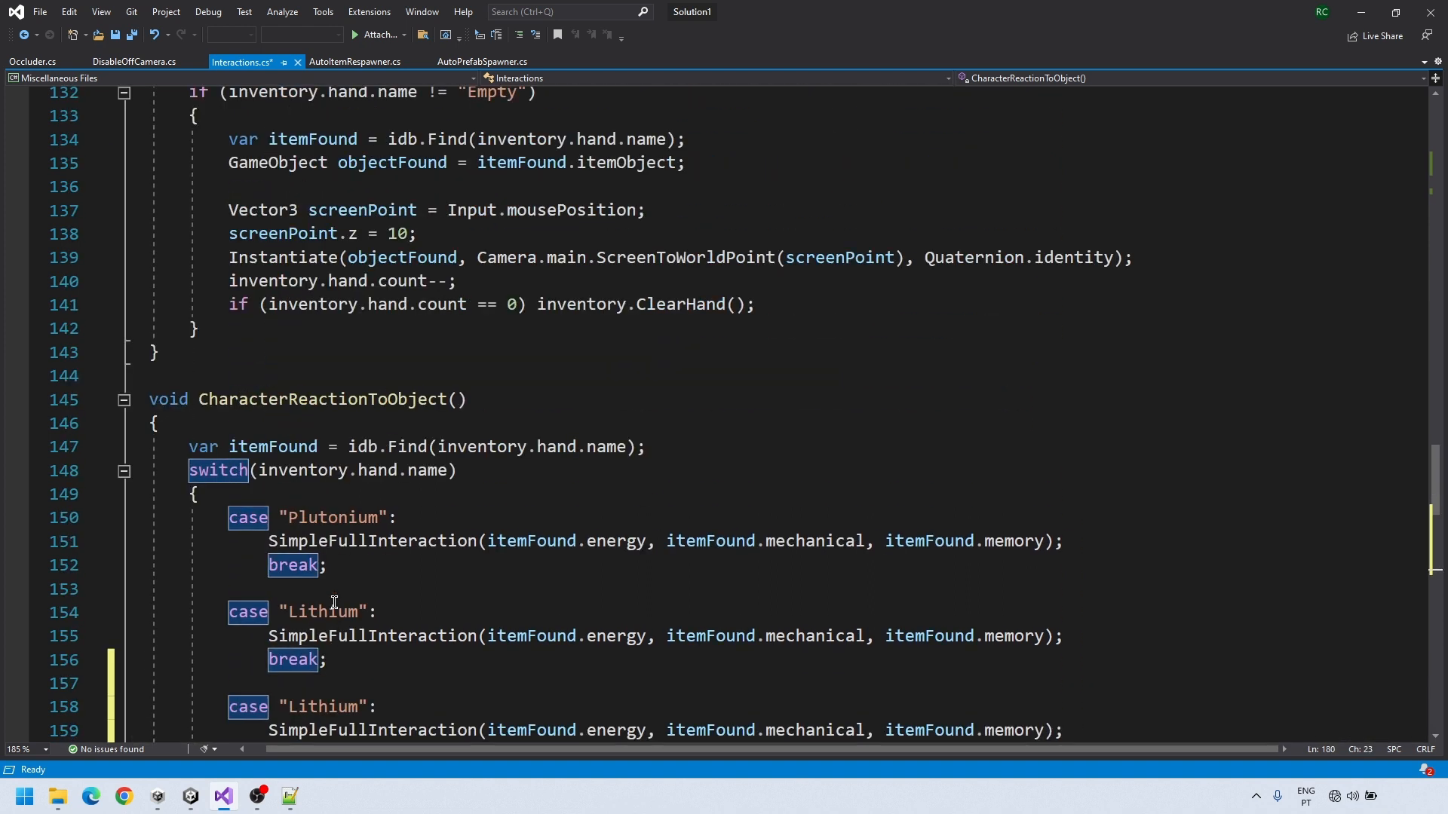
scroll(324, 452, down, 1)
double_click(322, 424)
text(Iron)
double_click(334, 520)
text(Copper)
double_click(340, 610)
text(G)
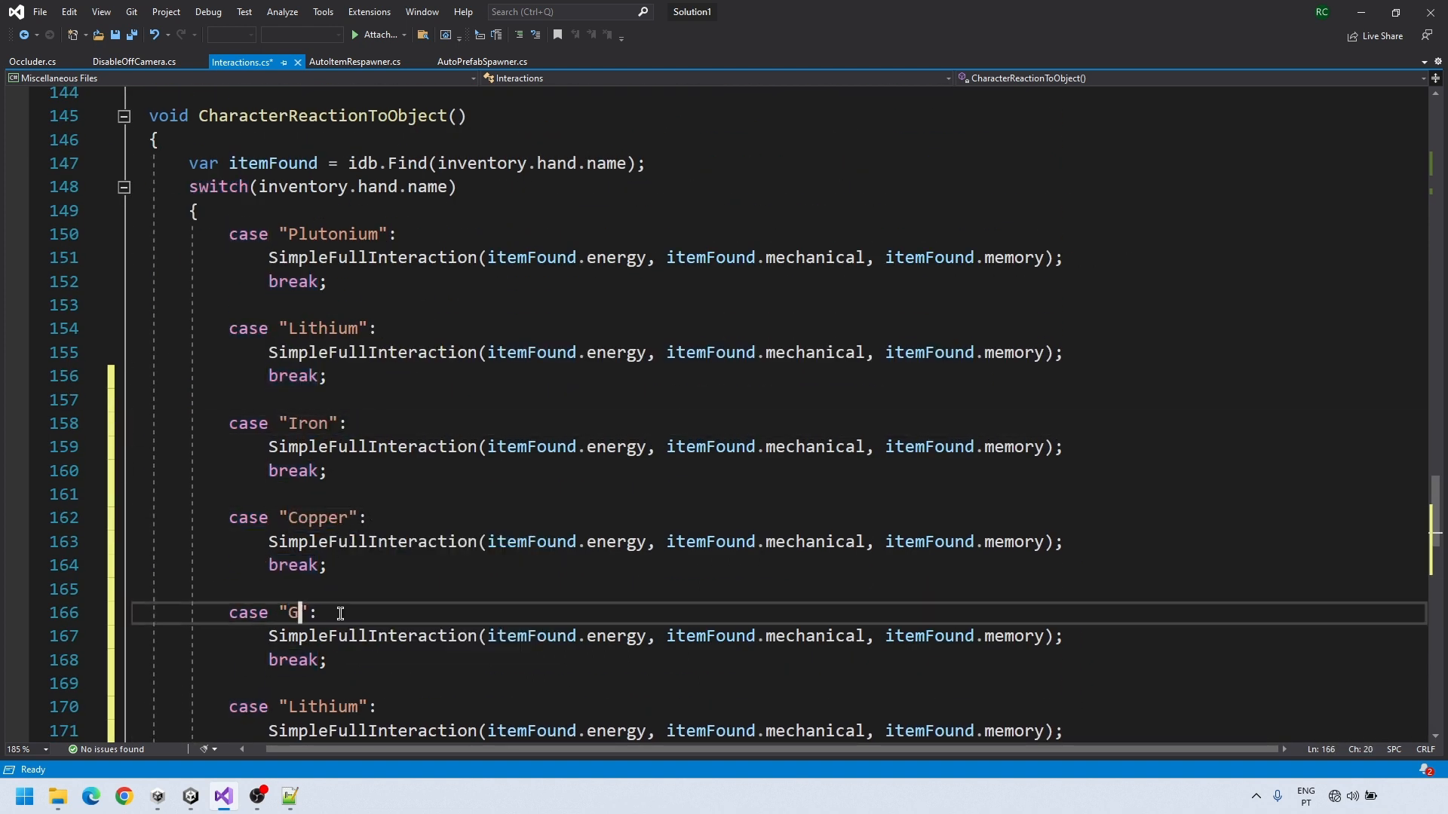
Rename the last three copied Lithium cases to Glass, EnergyCell and Wafer
scroll(340, 613, down, 2)
double_click(328, 564)
text(Glass)
scroll(397, 473, down, 4)
double_click(335, 374)
text(EnergyCell)
double_click(324, 474)
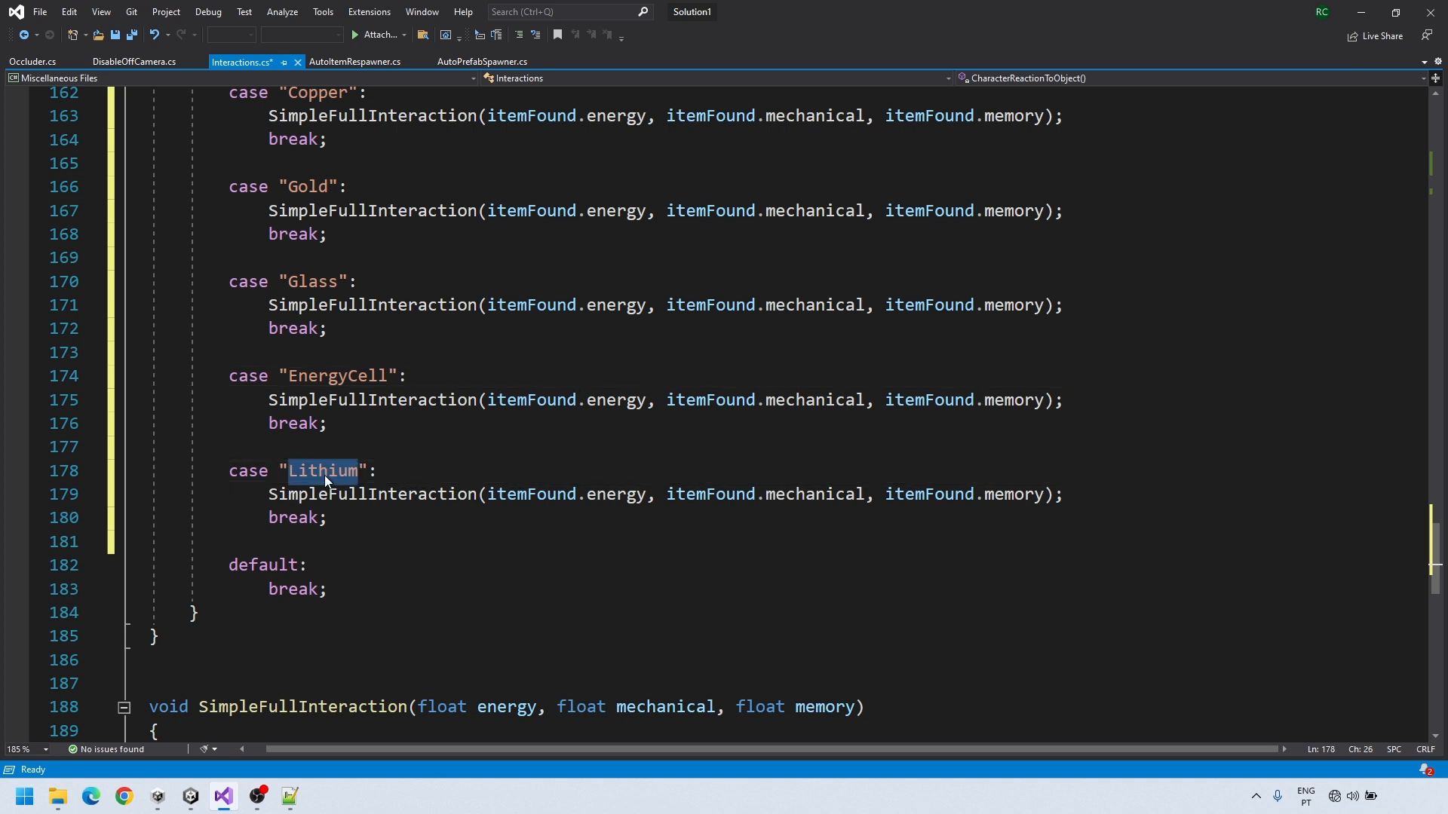
text(Wafer)
Multiply the Iron case's mechanical argument by the current health, as health.mechanical * itemFound.mechanical
scroll(366, 497, up, 4)
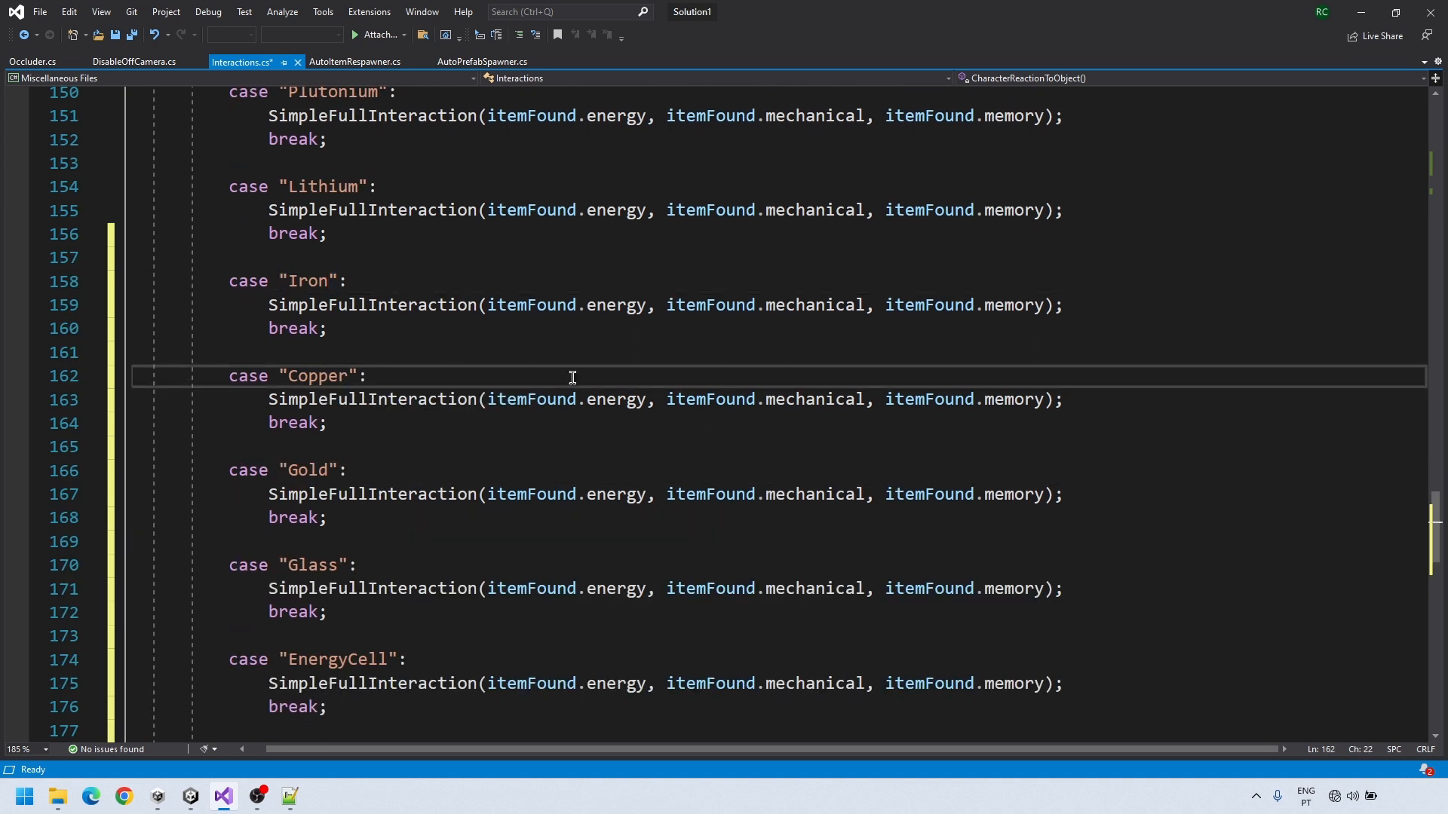
click(667, 304)
key(ctrl+Right)
key(ctrl+Right)
key(ctrl+Right)
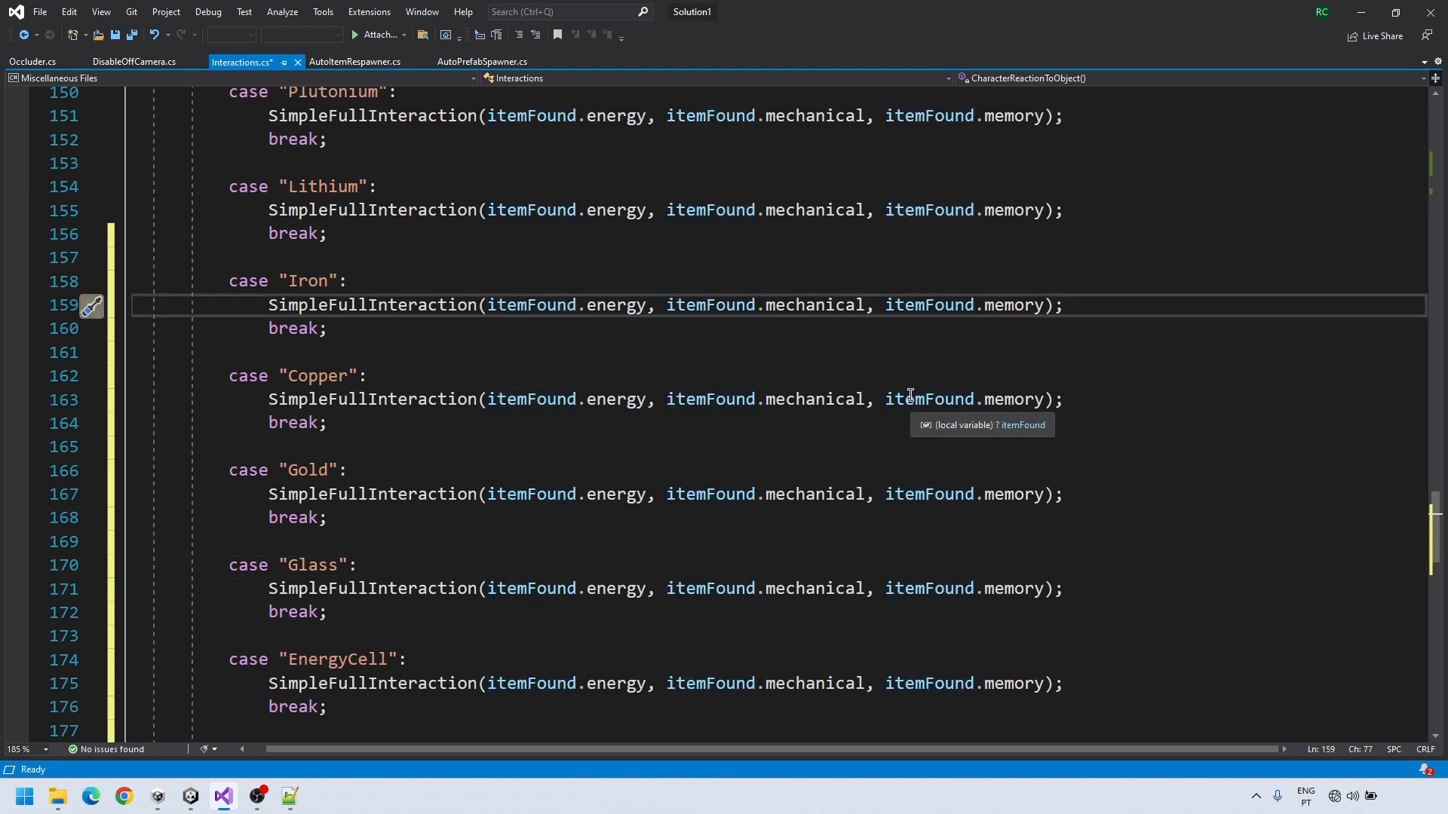
click(668, 306)
text(health.)
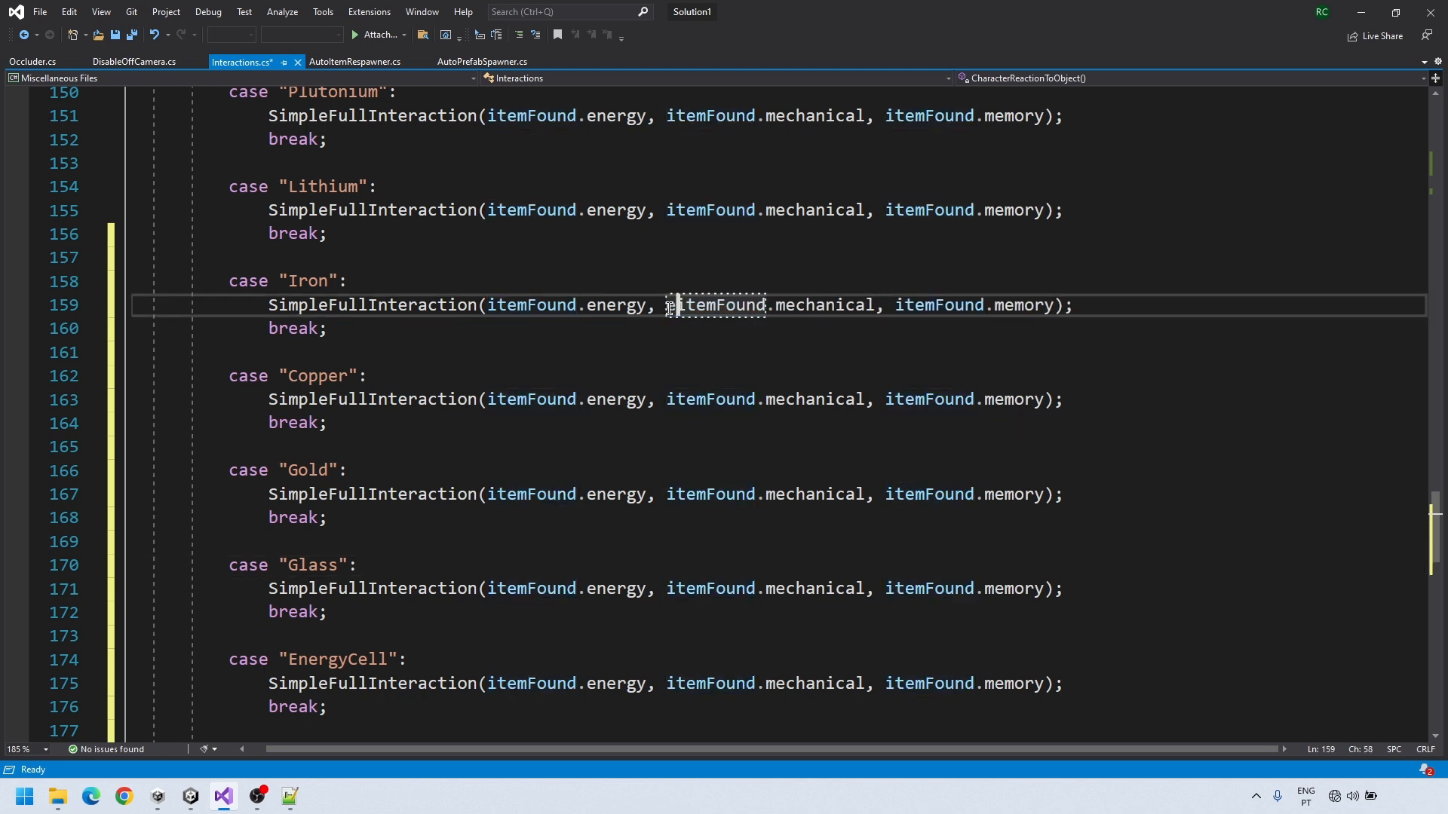
text(mechanical)
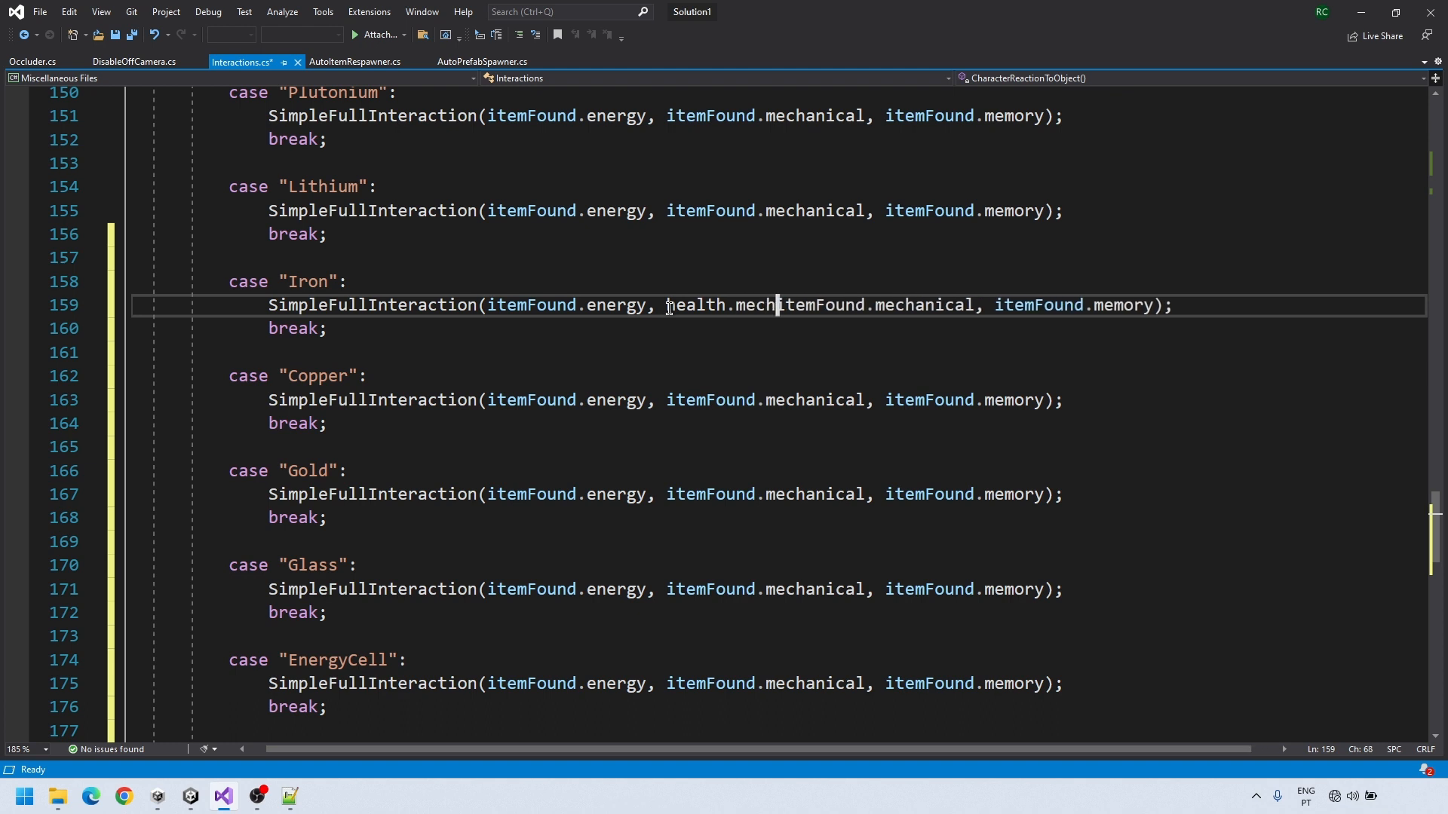
text( *)
Add the same health.mechanical * factor to the mechanical argument of the Copper, Gold and Glass cases, and save the Interactions script
mouse_move(666, 305)
mouse_down()
mouse_move(1054, 323)
mouse_move(854, 319)
mouse_up()
key(ctrl+c)
scroll(854, 319, down, 2)
click(666, 258)
key(ctrl+v)
click(668, 358)
key(ctrl+v)
click(667, 448)
key(ctrl+v)
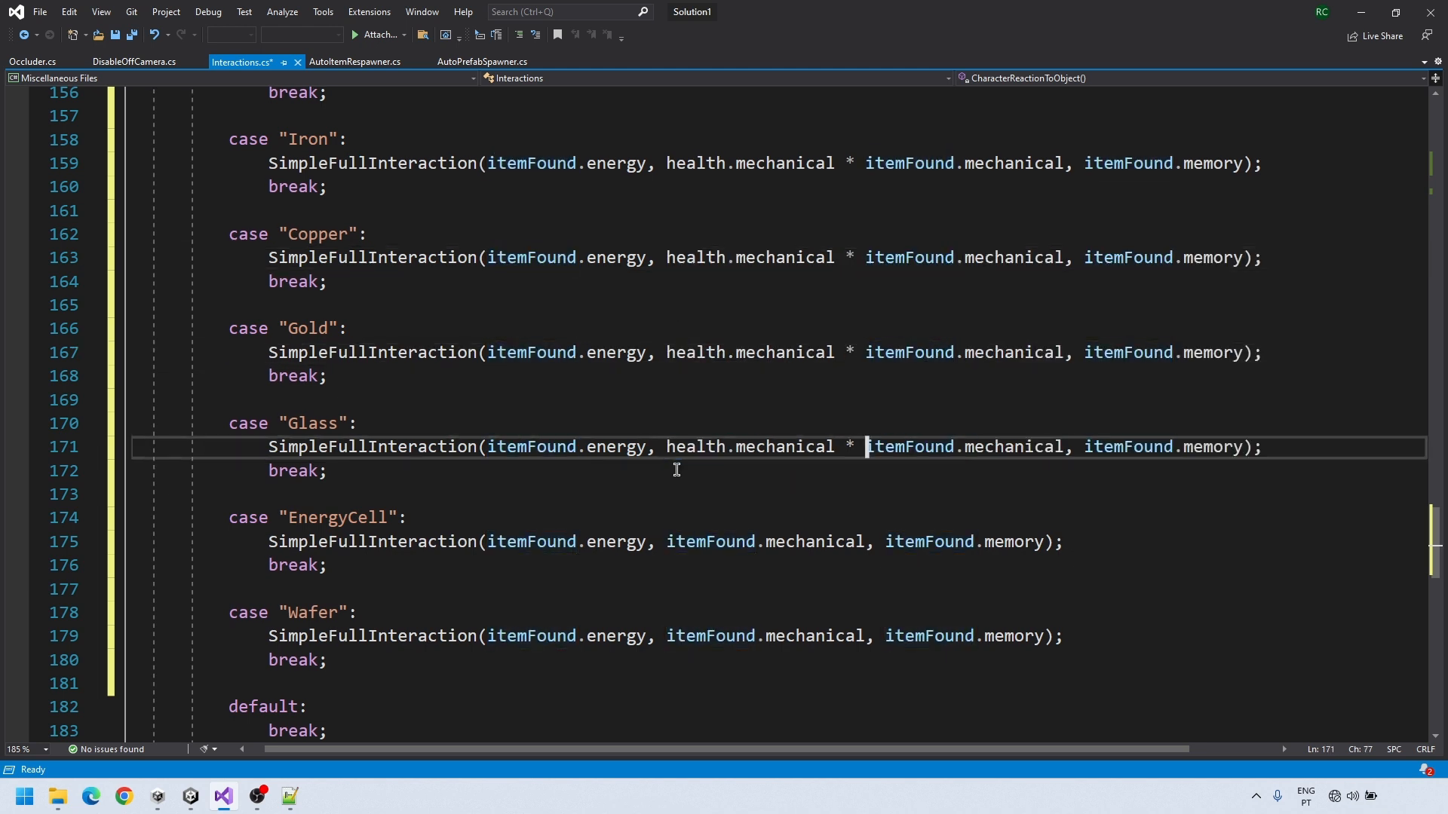
scroll(802, 494, up, 3)
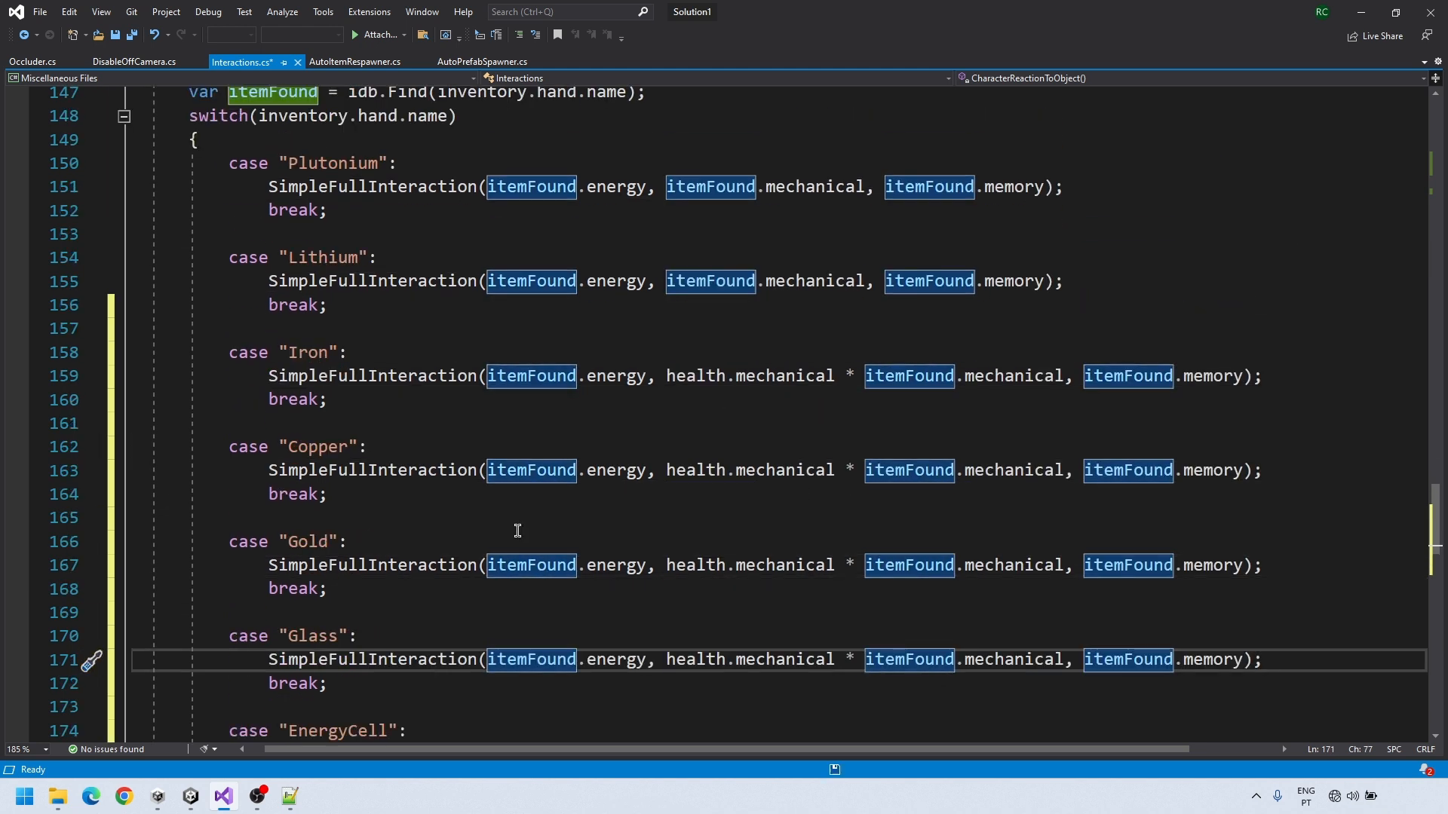
key(ctrl+s)
Switch to Unity and set the Mechanical values in the ItemsDatabase asset: Iron 0.3, Gold 0.2, Glass 0.1 and Copper 0.2
click(190, 796)
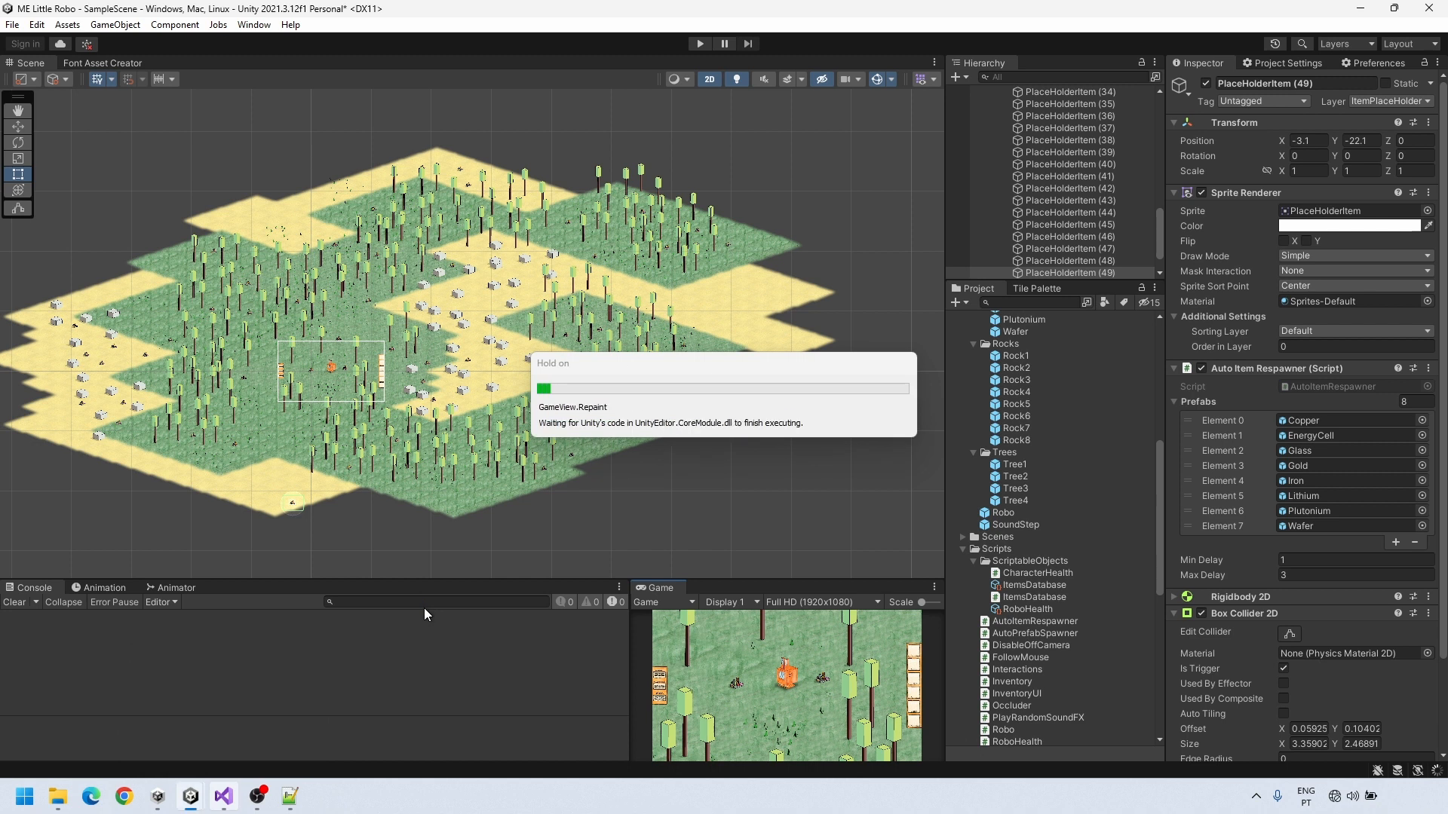
click(1052, 586)
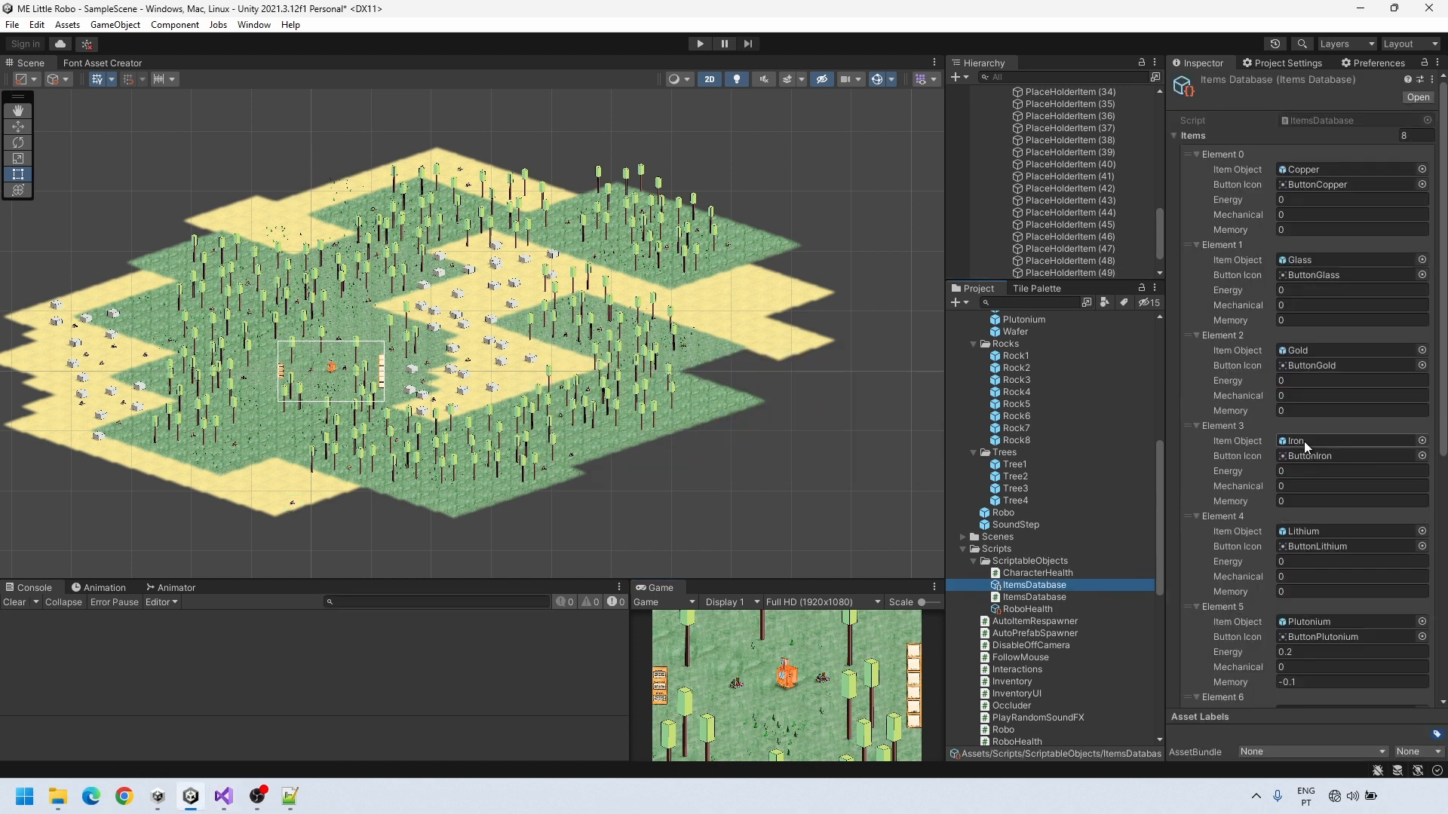
click(1303, 211)
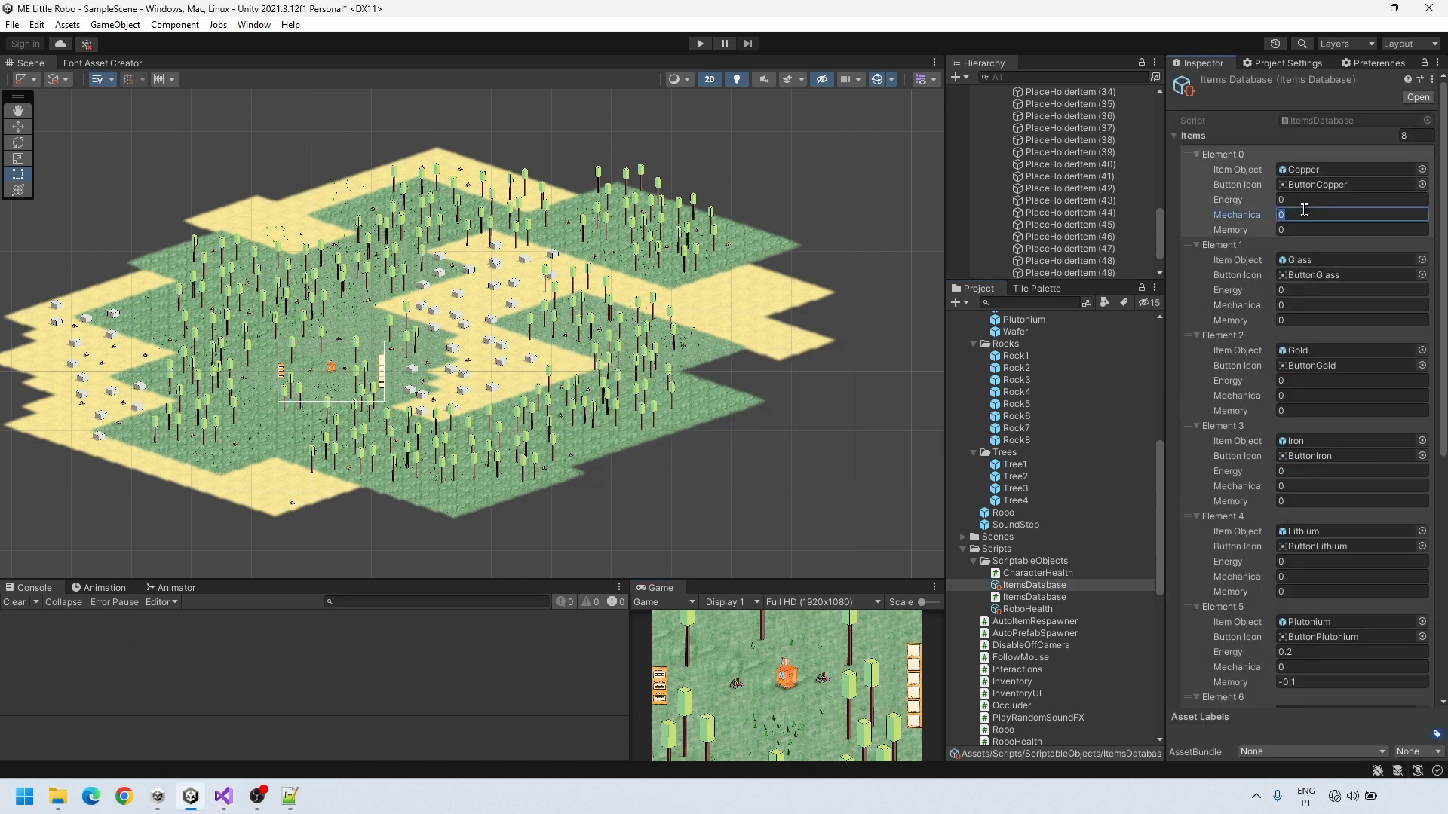
click(1295, 486)
text(0.3)
click(1303, 394)
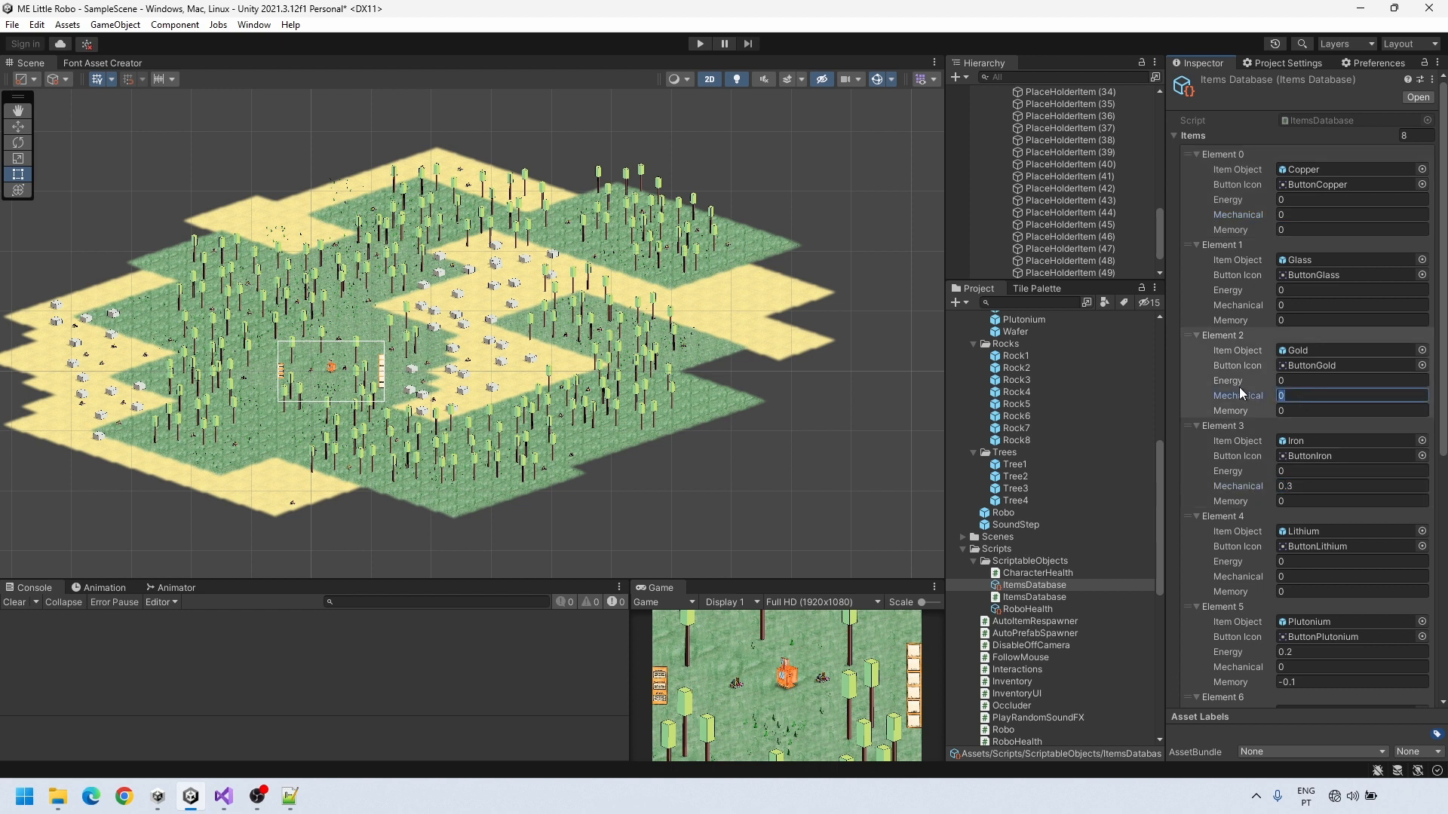
text(0.2)
click(1294, 304)
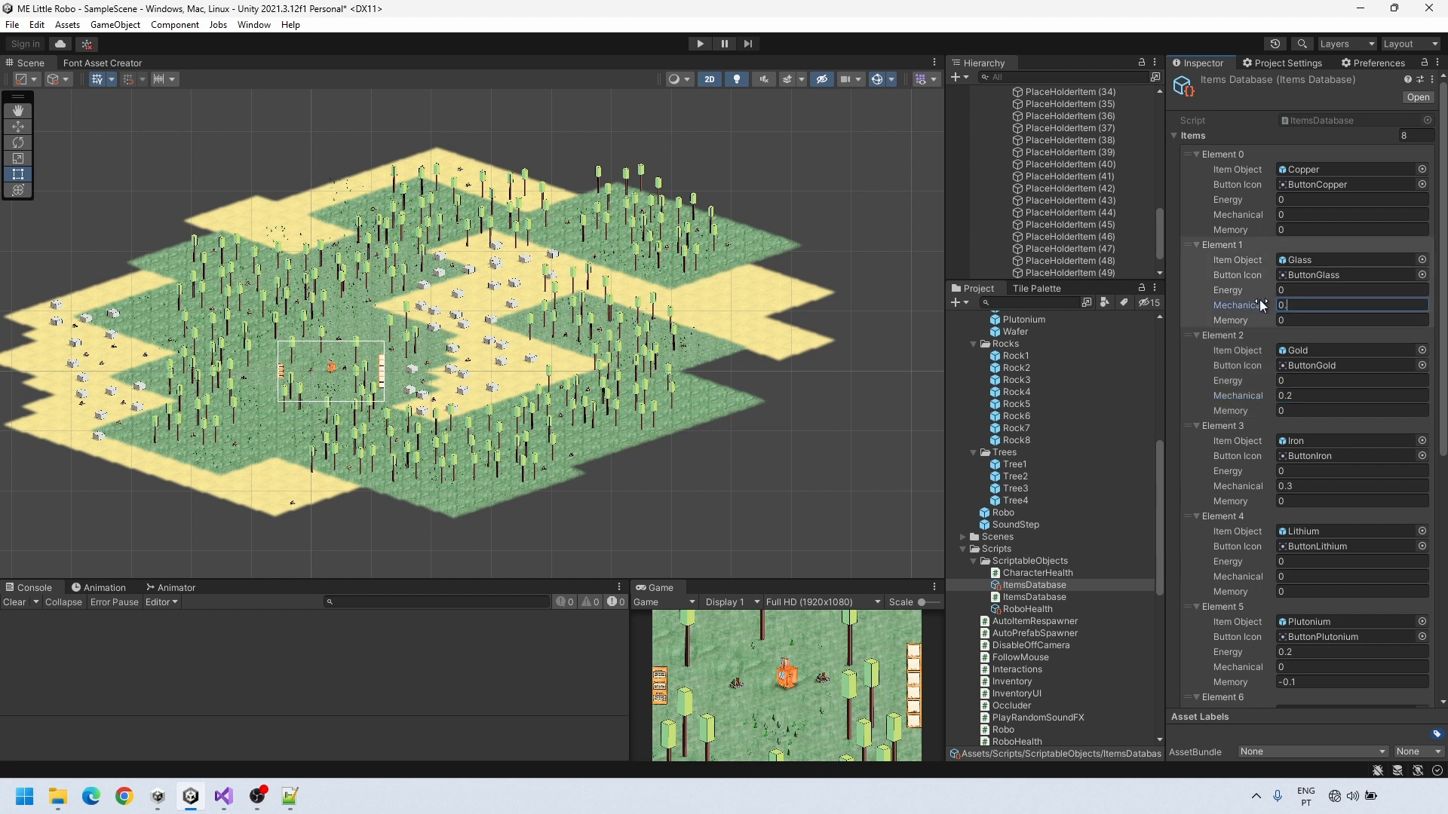
text(0.1)
click(1237, 215)
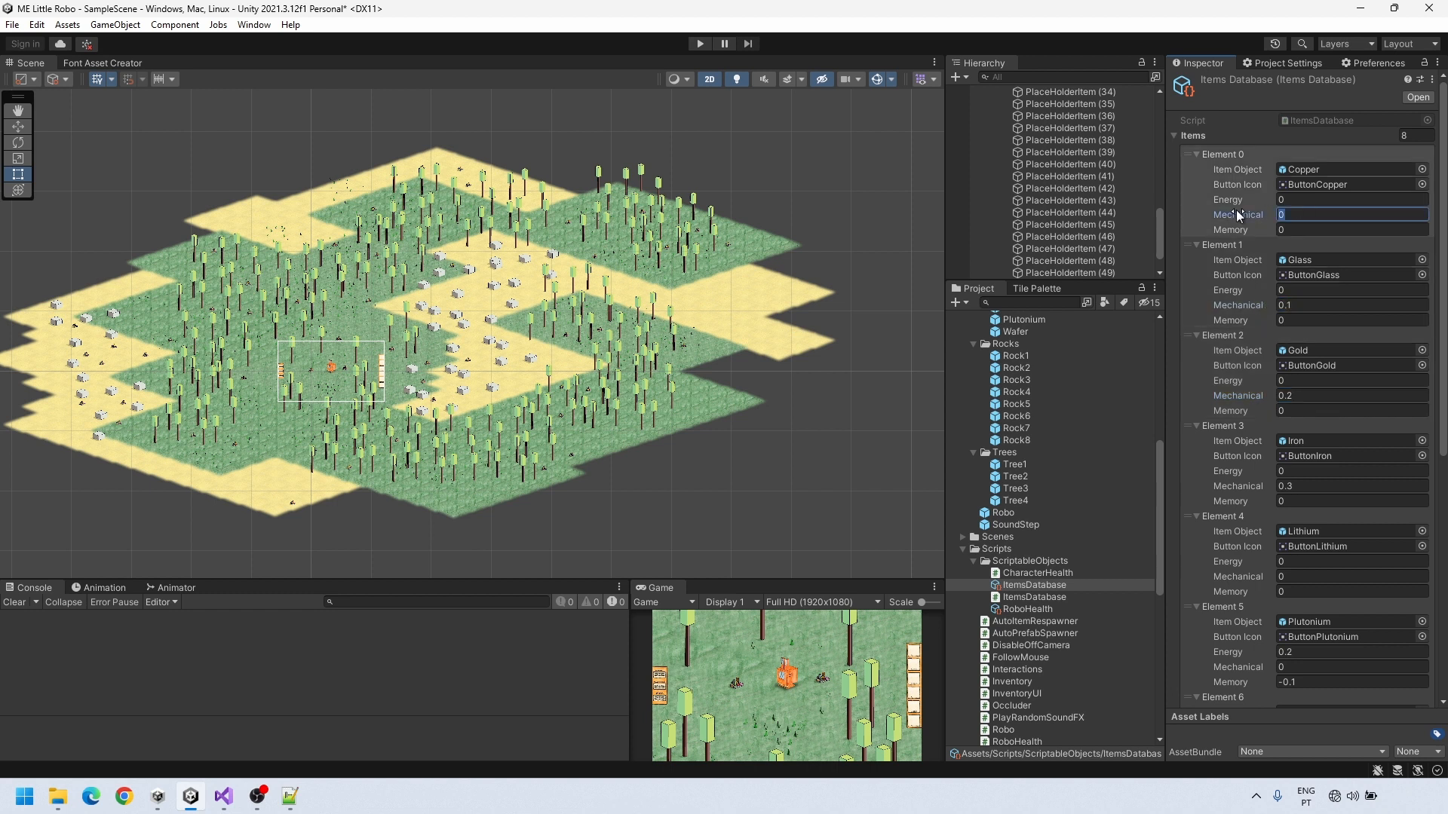
text(0.2)
Set the Energy values in the items database to -0.2 for Iron, -0.1 for Gold, -0.05 for Glass and -0.1 for Copper
click(1210, 472)
text(-0.2)
click(1242, 382)
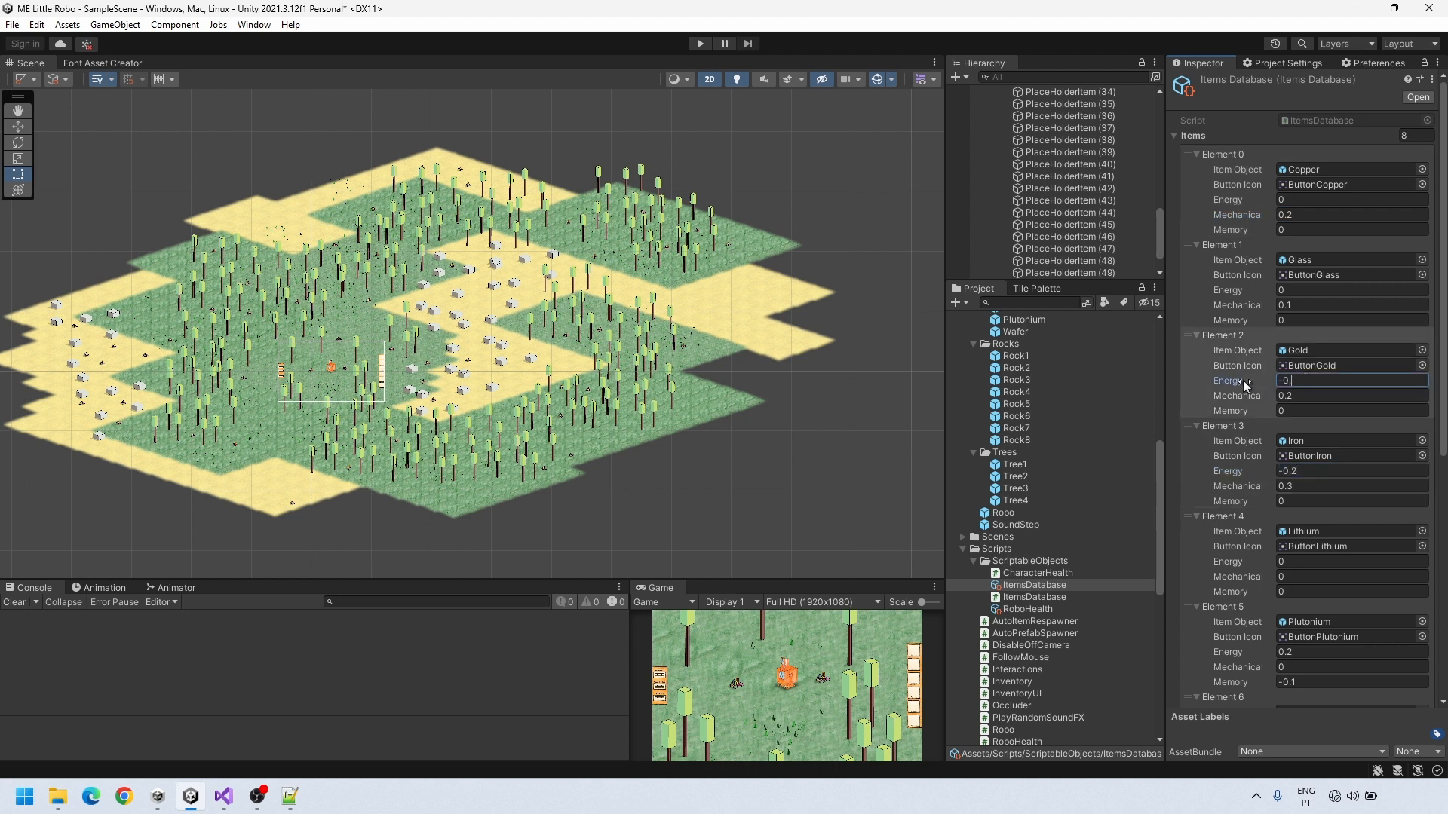
click(1264, 292)
text(-0.05)
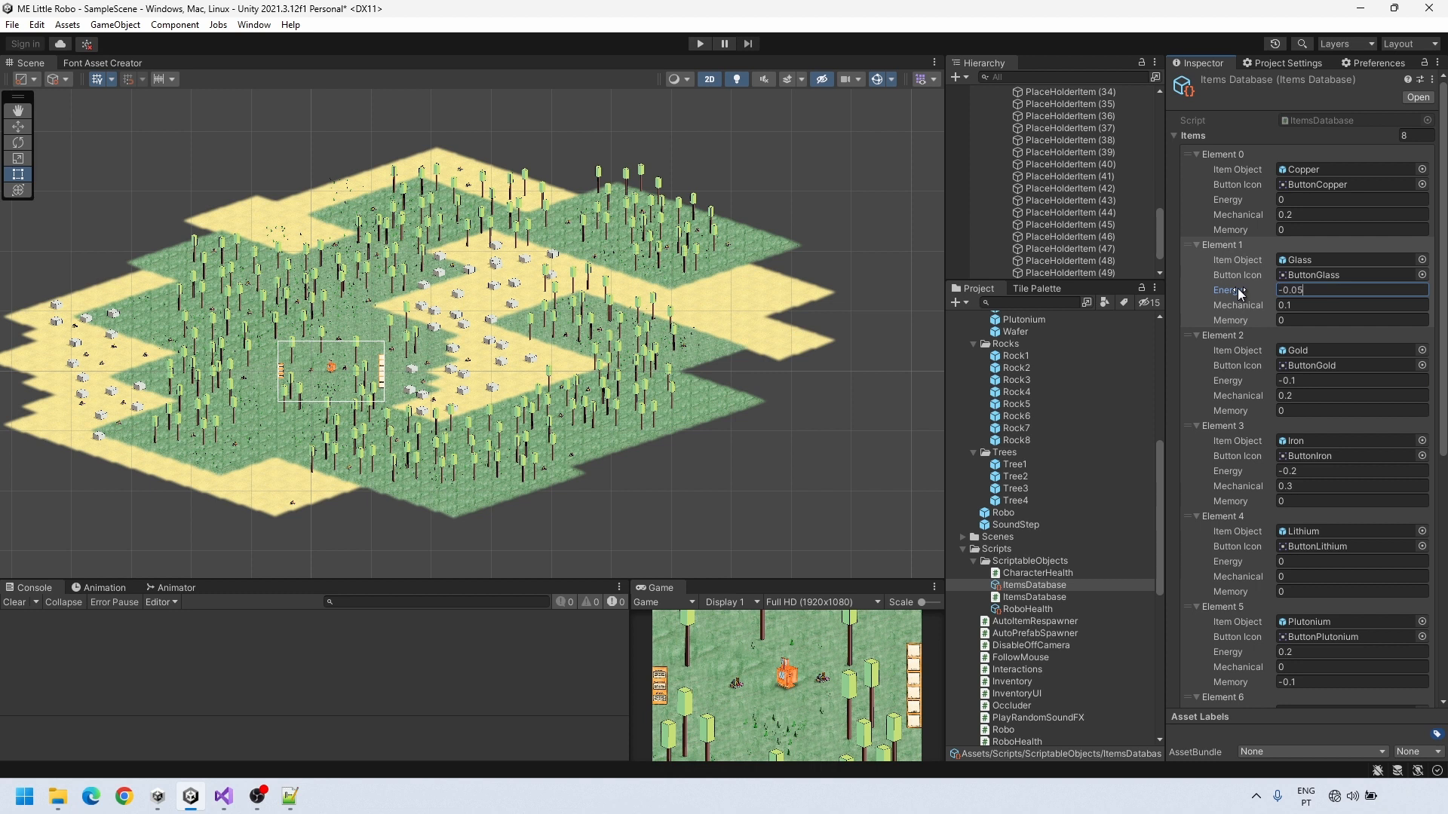
click(1284, 200)
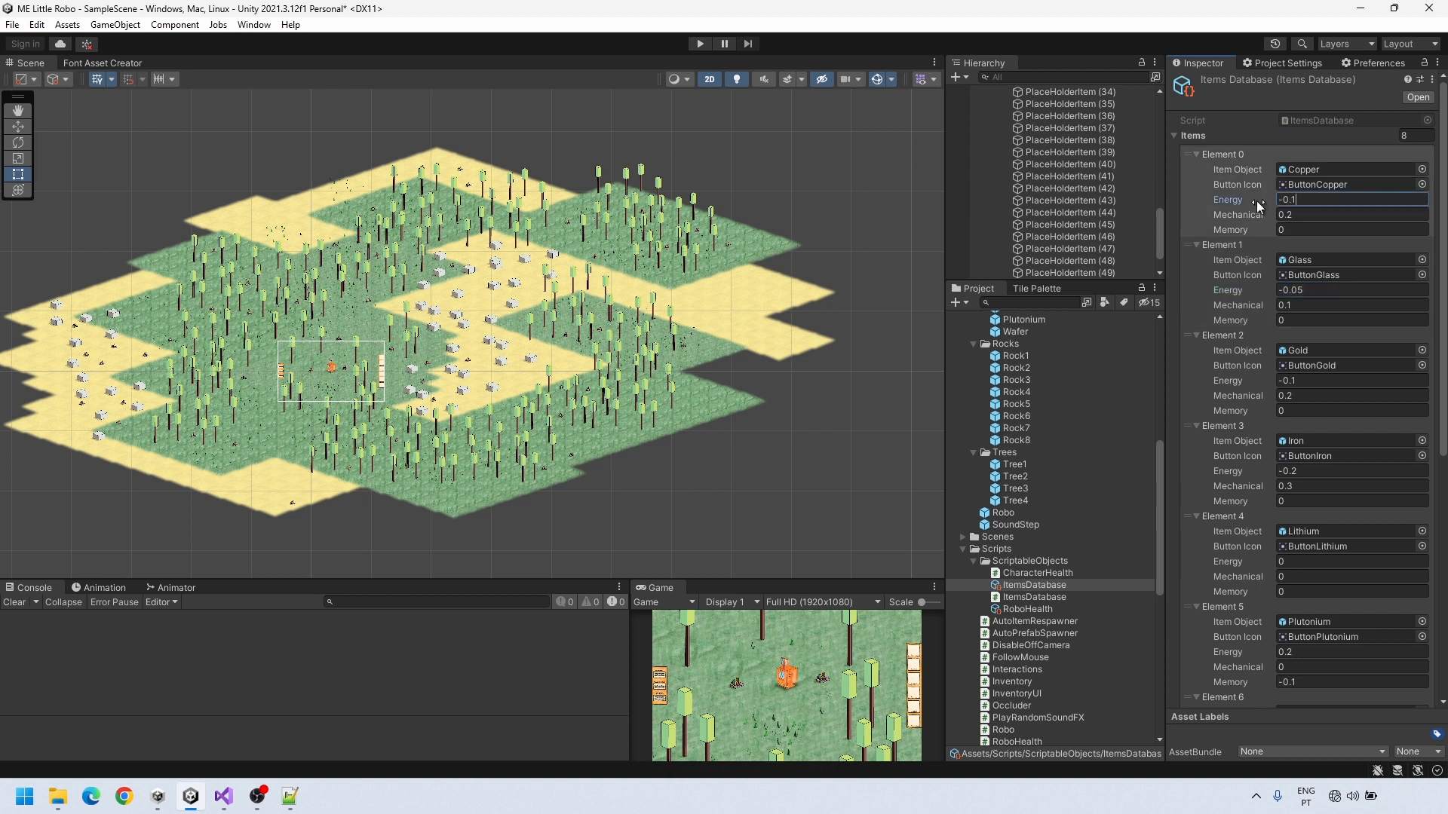
Set Lithium's Energy value to 0.02 in the items database
click(1303, 560)
text(0.02)
key(Return)
scroll(1309, 573, down, 3)
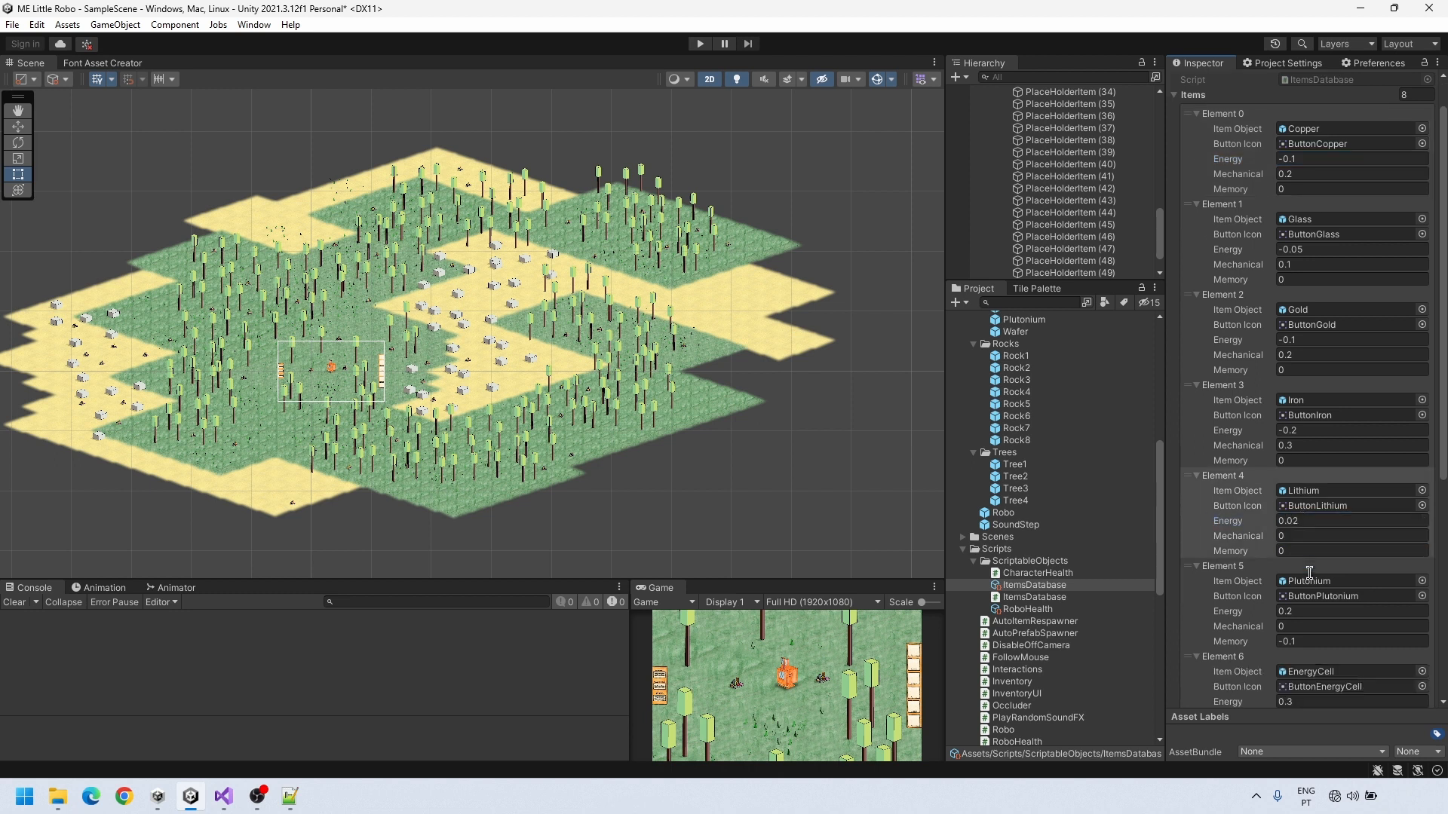
Create a new animation clip named DieFront for the robot's RoboFront object, saved in the Animations folder
scroll(1309, 573, up, 3)
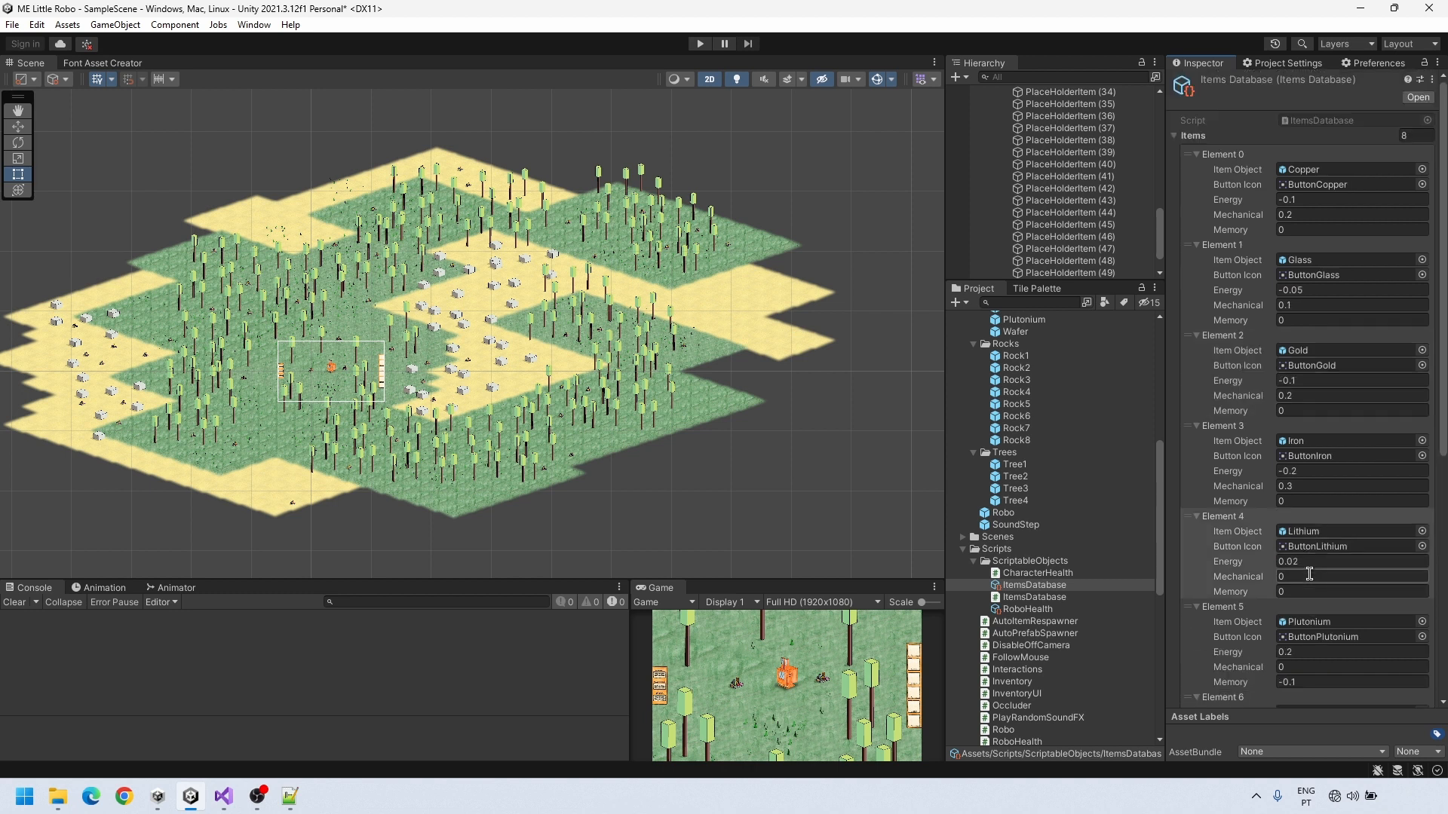
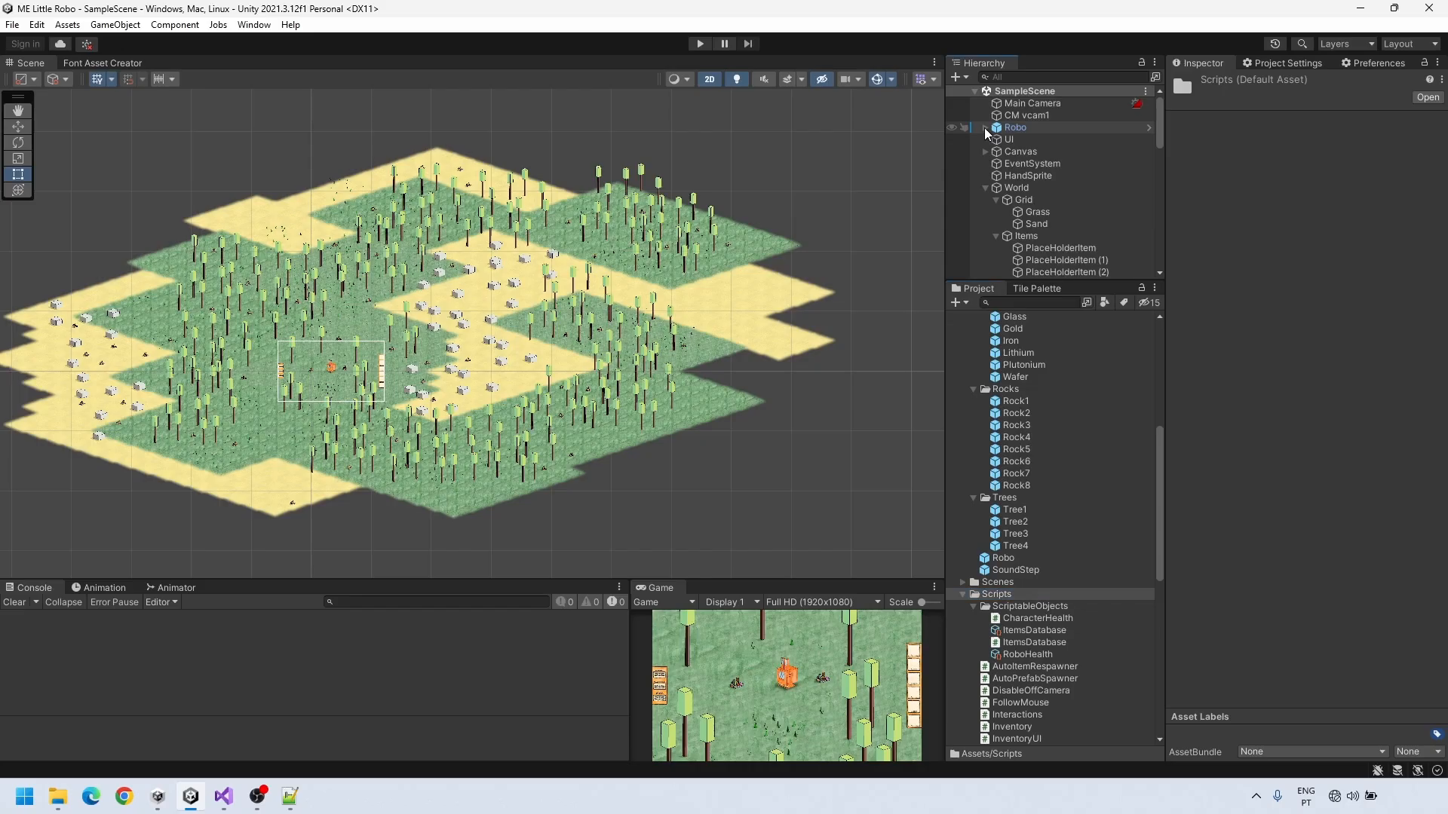
double_click(1038, 151)
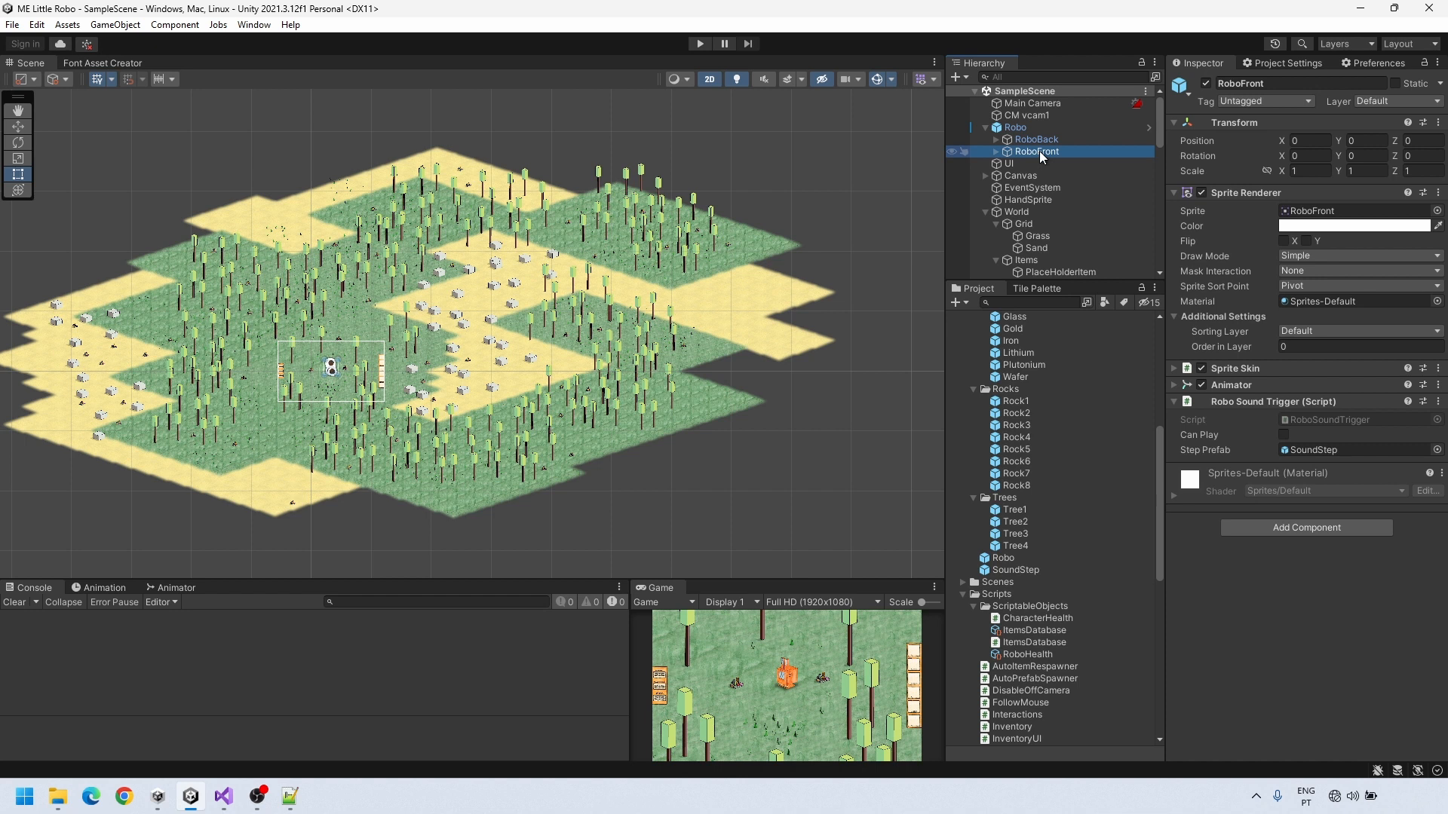
drag(473, 577, 510, 508)
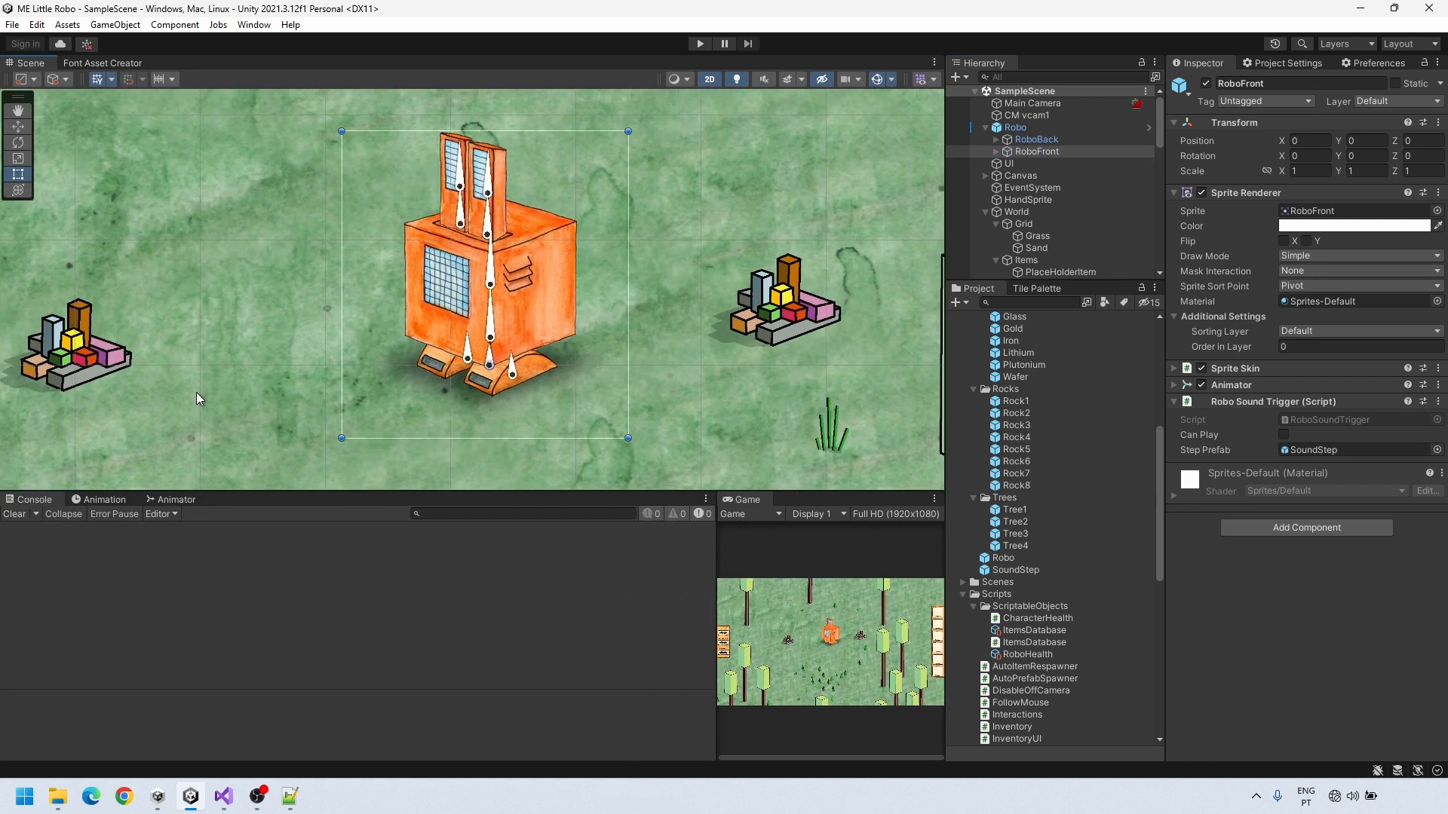
click(99, 516)
click(47, 530)
click(48, 590)
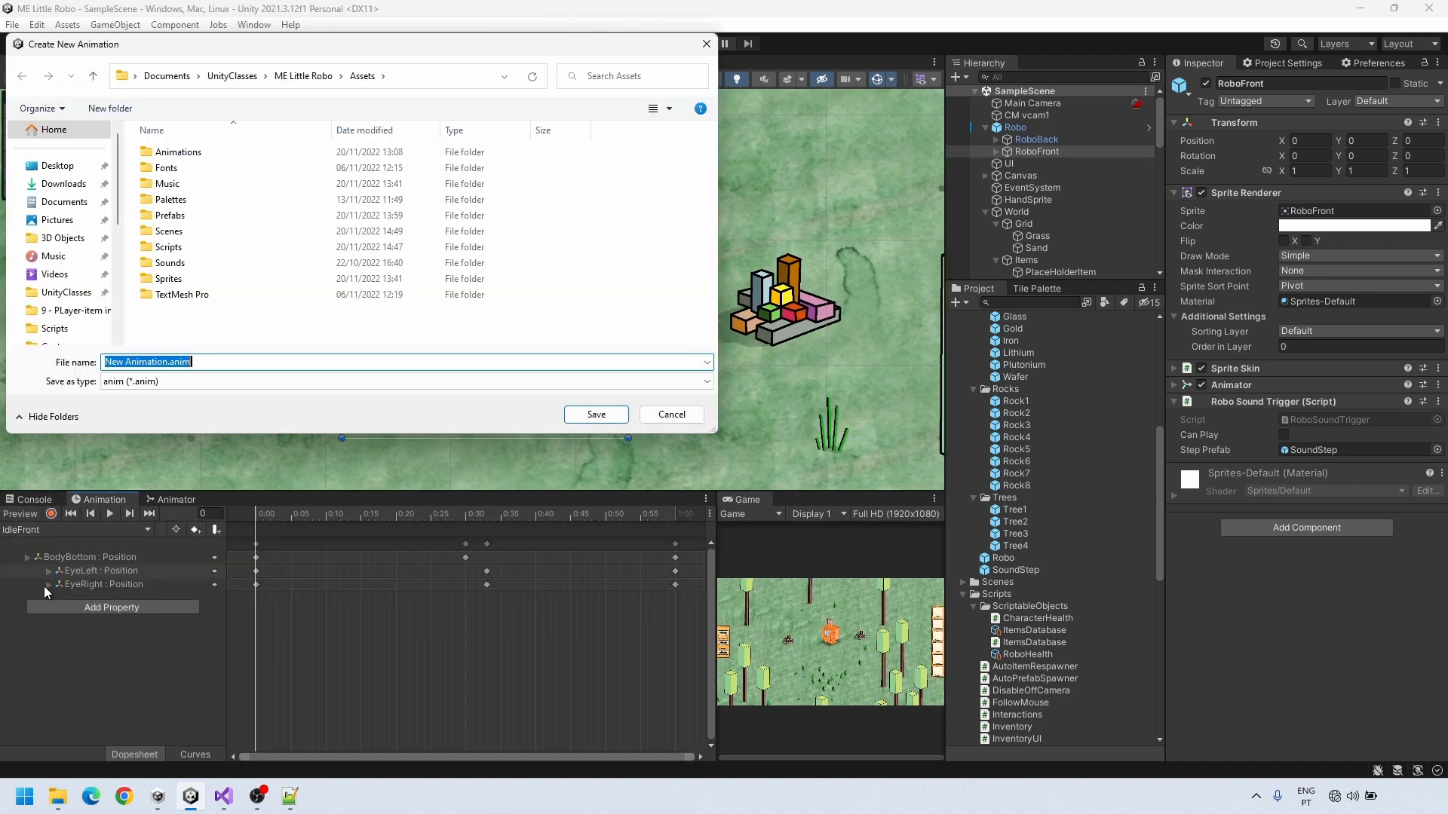
double_click(174, 151)
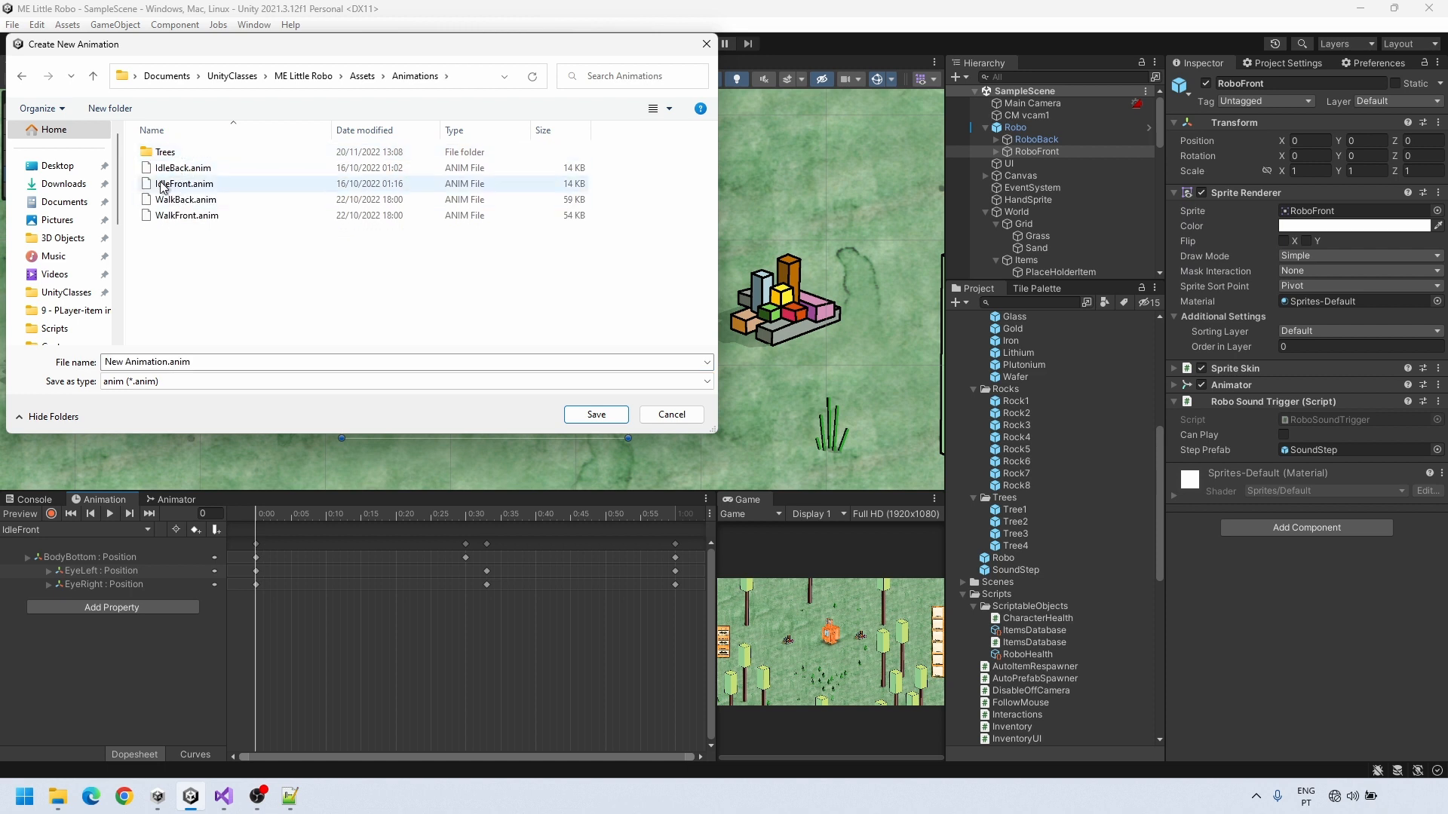
click(195, 363)
key(Return)
Start recording DieFront and key the body bottom and both eye bones at frame 0
click(52, 513)
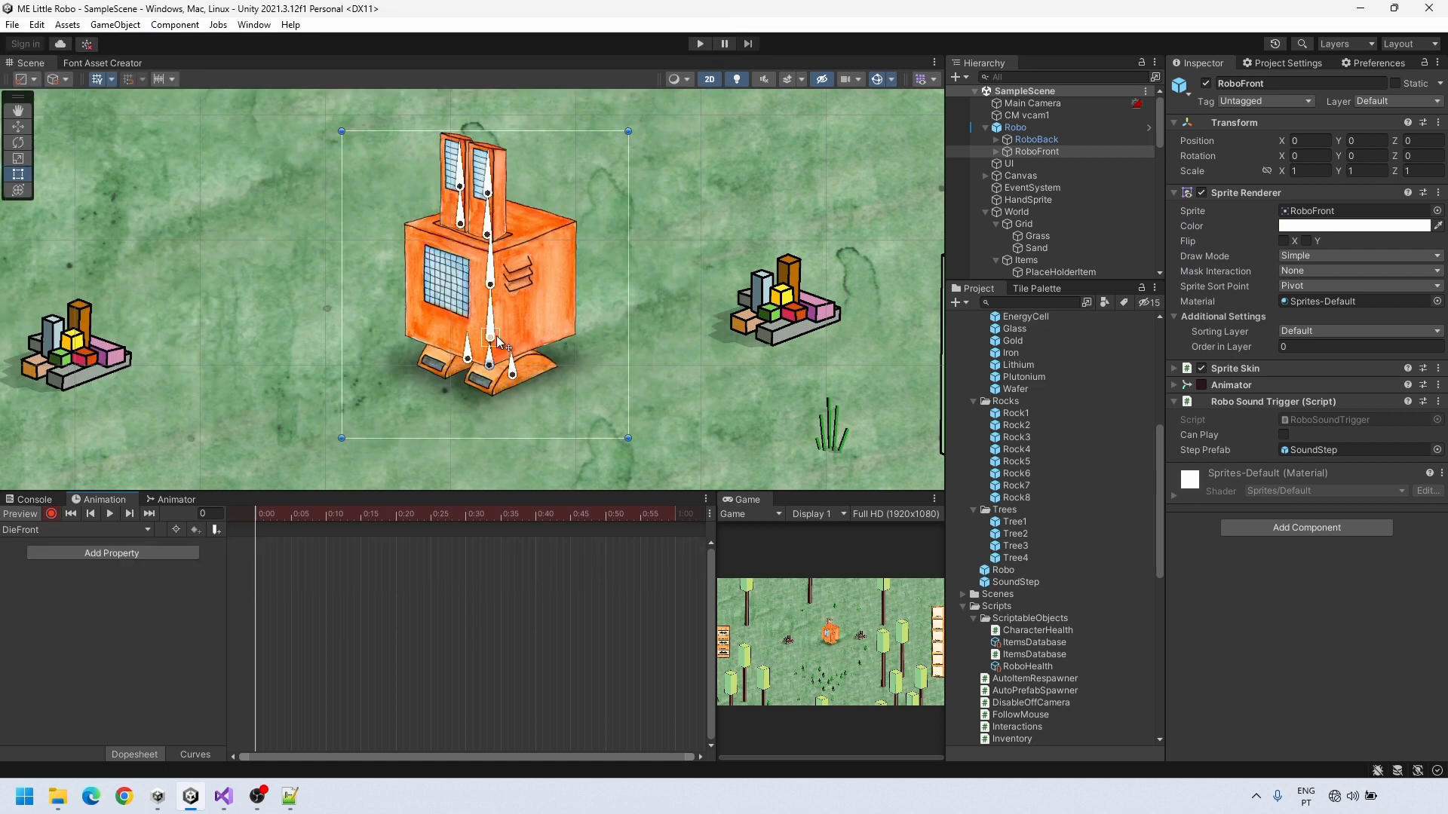
drag(490, 335, 491, 335)
drag(490, 303, 489, 301)
drag(490, 209, 492, 210)
drag(463, 200, 465, 201)
click(256, 544)
Key the body sinking in DieFront from frame 15 to about frame 40, and copy the collapsed pose to about frames 44 and 52
click(361, 513)
drag(489, 334, 487, 354)
click(256, 544)
click(360, 513)
click(514, 513)
click(536, 545)
key(ctrl+c)
click(564, 514)
key(ctrl+v)
click(620, 513)
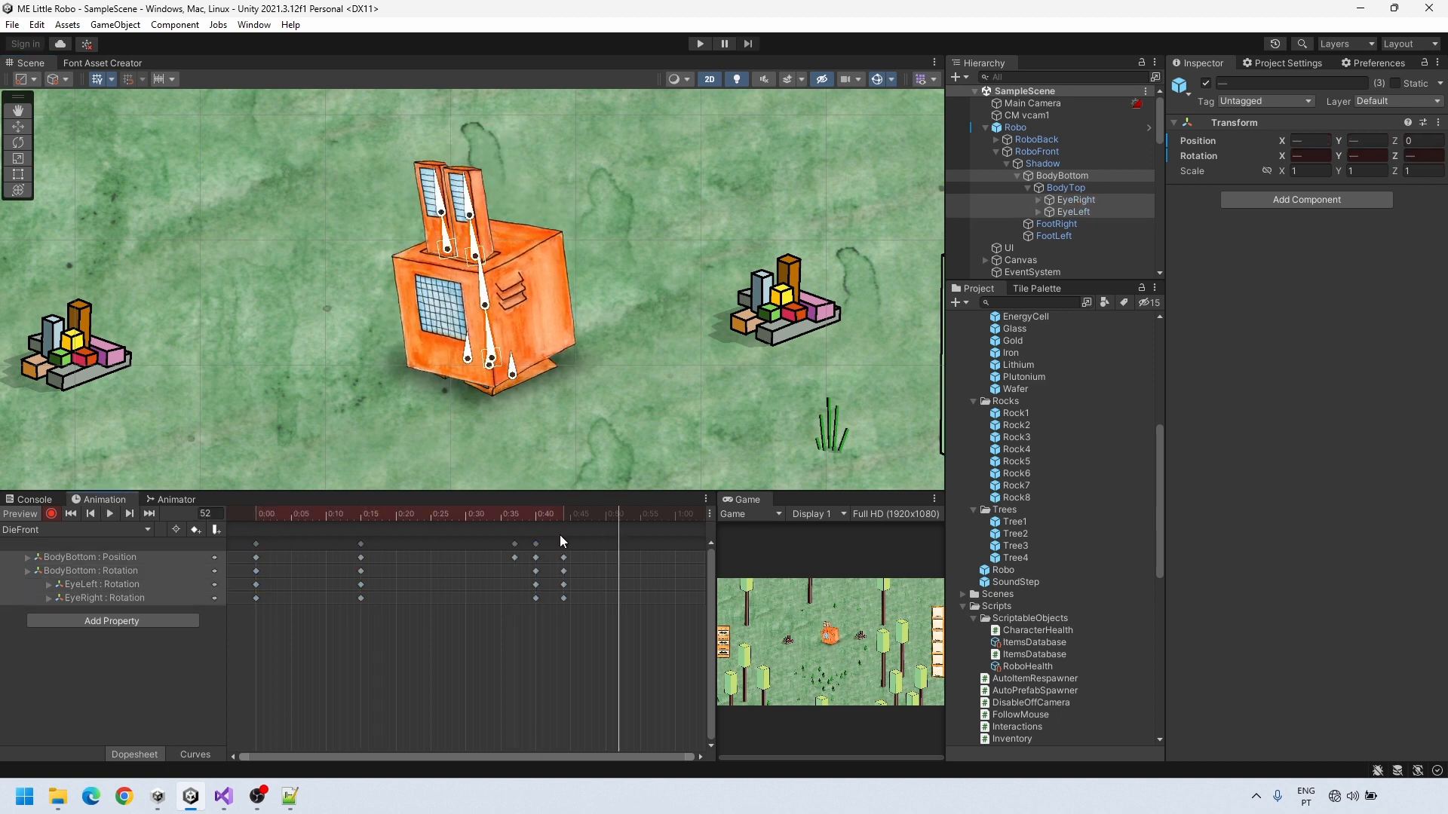
key(ctrl+v)
Delete the late eye rotation keyframes in DieFront, record new swinging eye poses over the collapse, and play the clip
drag(619, 514, 520, 513)
drag(662, 607, 457, 595)
key(Delete)
click(536, 515)
drag(471, 245, 483, 243)
click(570, 513)
drag(451, 240, 482, 248)
click(627, 513)
click(471, 207)
click(689, 514)
drag(716, 573, 750, 546)
click(110, 514)
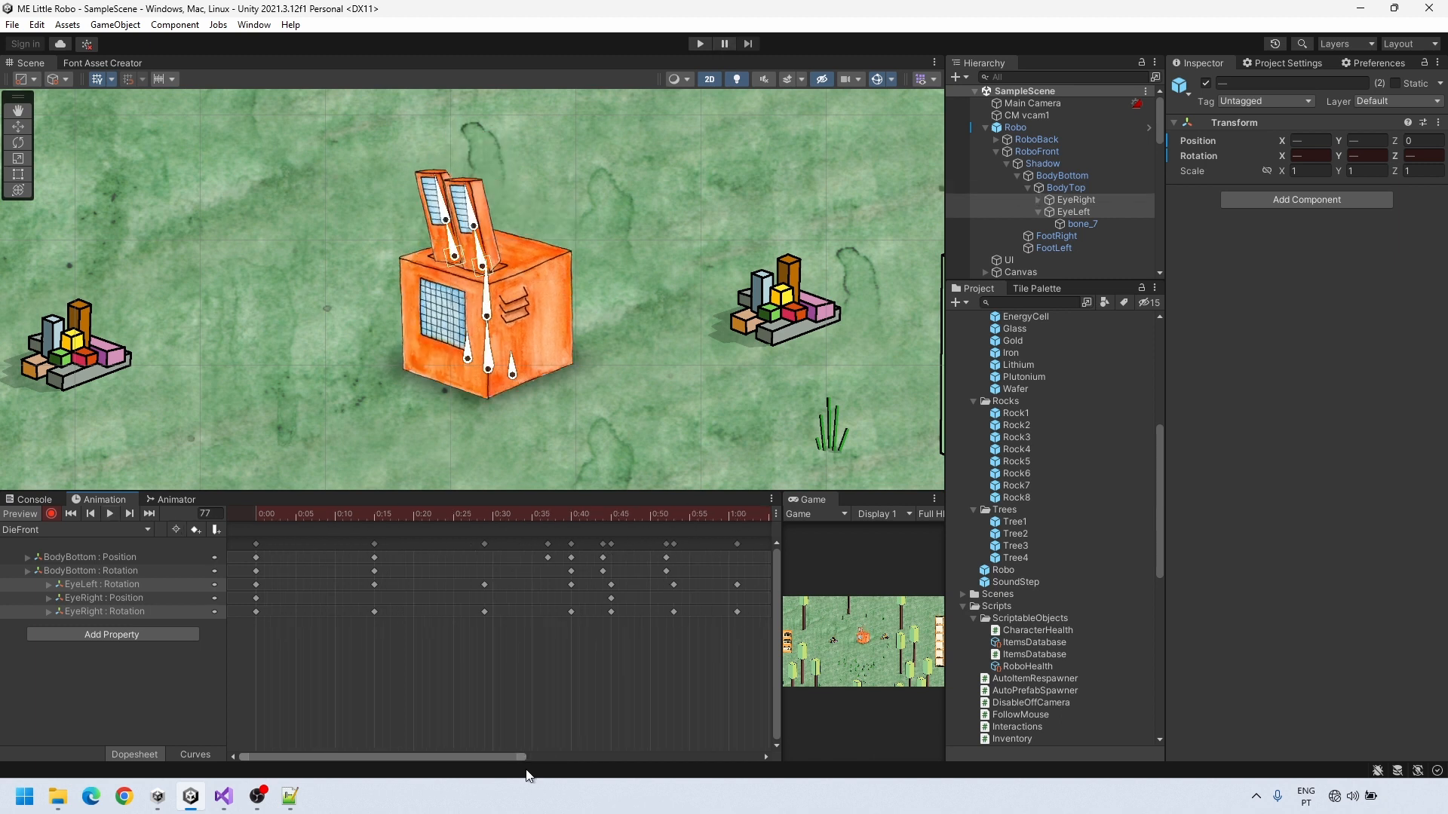
Create a new animation clip named DieBack for the RoboBack object
click(1048, 140)
click(76, 529)
click(45, 585)
text(DieBack)
click(604, 413)
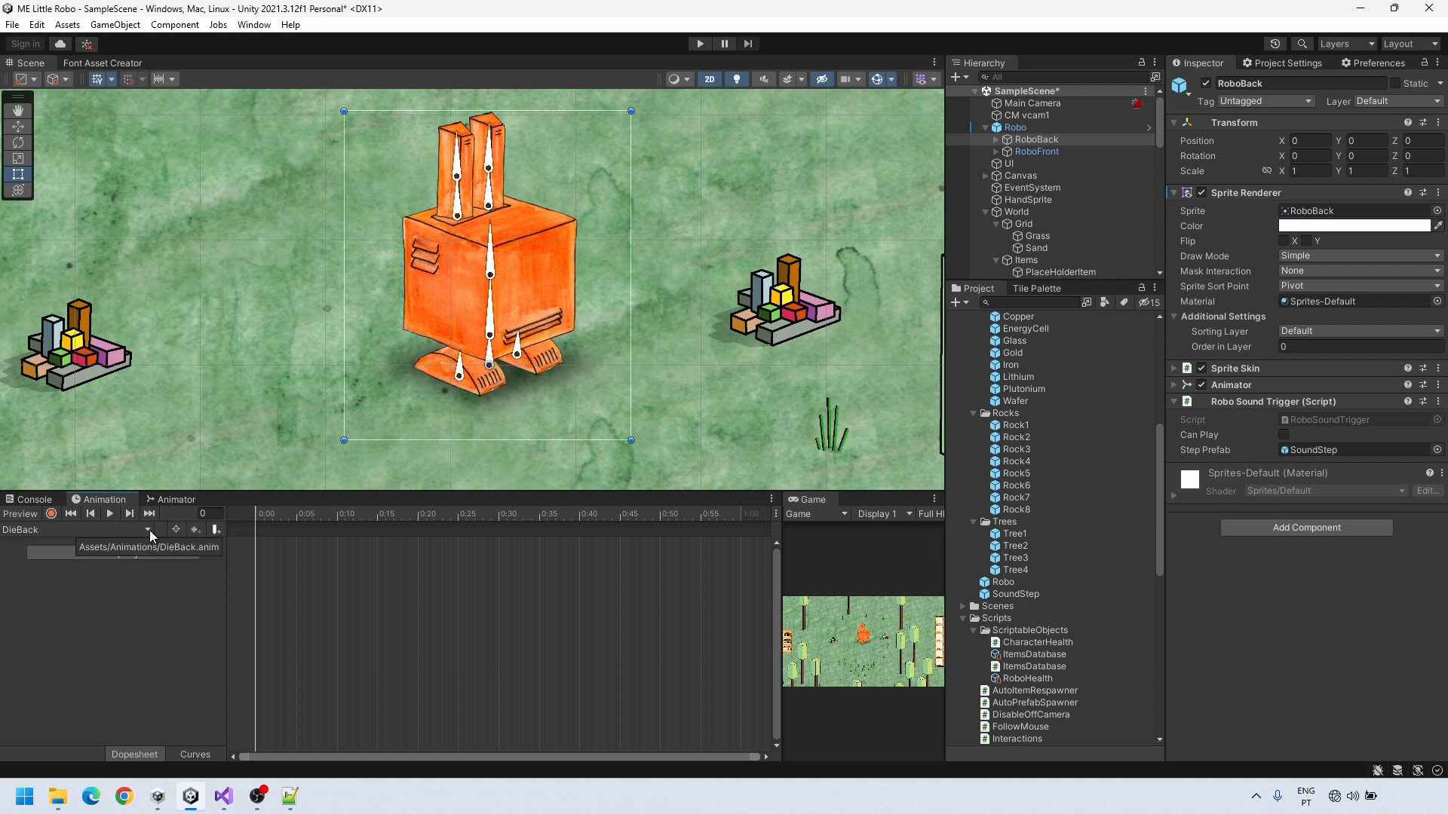
Start recording DieBack and key the body bottom and both eye bones at frame 0
drag(294, 514, 256, 514)
click(490, 310)
click(51, 514)
drag(489, 335, 492, 291)
drag(459, 184, 493, 177)
click(256, 546)
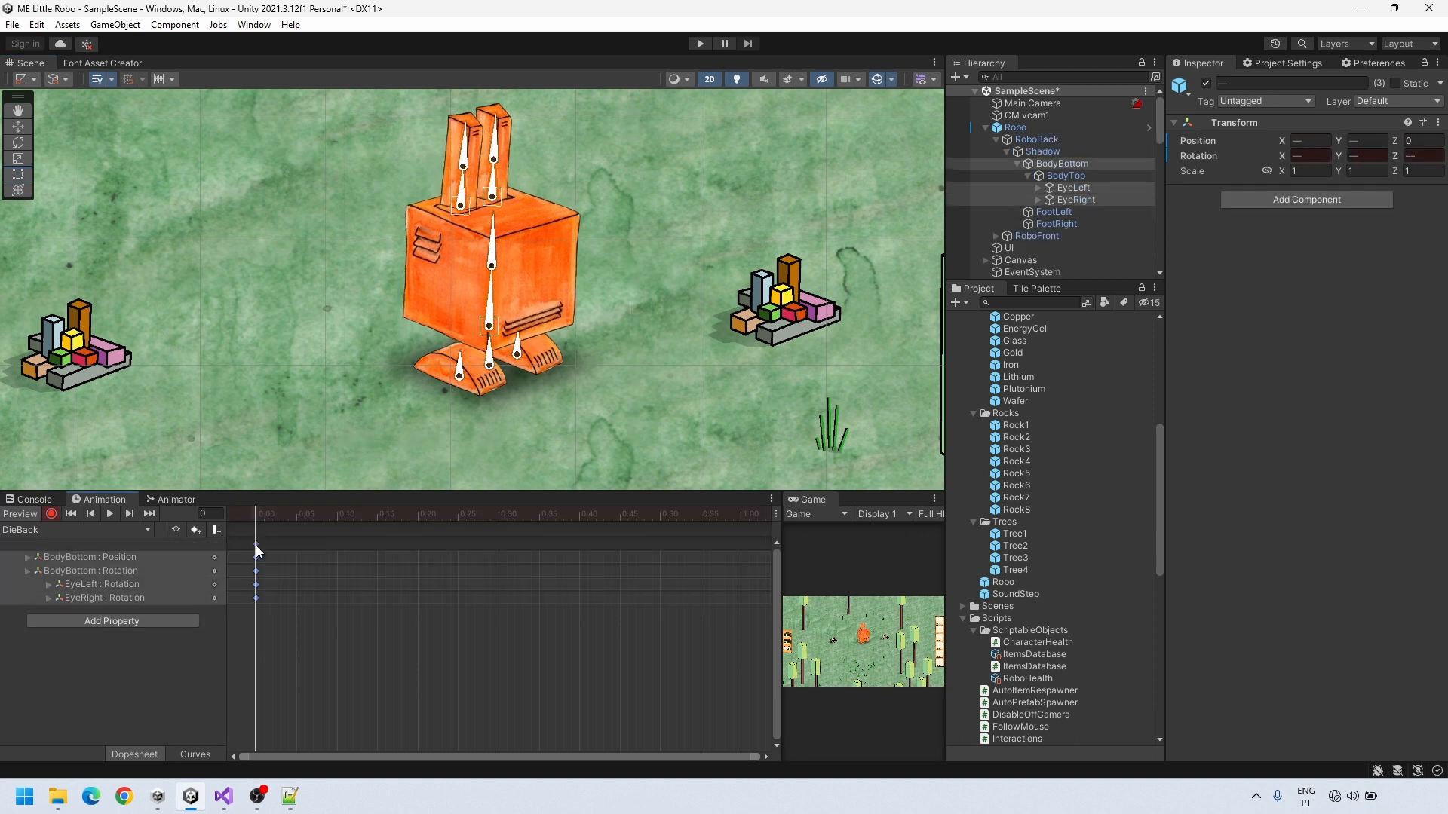
Record the body dropping and settling in DieBack with body bottom keyframes at about frames 36, 40, 43 and 47
mouse_move(489, 326)
mouse_down()
mouse_move(488, 353)
mouse_move(484, 316)
mouse_up()
drag(488, 352, 485, 355)
drag(578, 514, 547, 514)
drag(485, 352, 486, 347)
drag(546, 513, 605, 514)
drag(484, 355, 522, 428)
drag(604, 514, 636, 513)
drag(483, 351, 486, 359)
Record both eyes swinging in DieBack at about frames 27, 40, 44, 49 and 53, and play the clip
drag(636, 514, 474, 507)
click(453, 205)
shift+drag(482, 192, 473, 193)
click(474, 544)
drag(474, 513, 578, 514)
drag(445, 218, 454, 217)
drag(578, 514, 612, 514)
drag(440, 224, 429, 229)
drag(612, 514, 652, 513)
drag(449, 227, 461, 226)
drag(652, 513, 683, 513)
drag(460, 226, 449, 229)
click(110, 513)
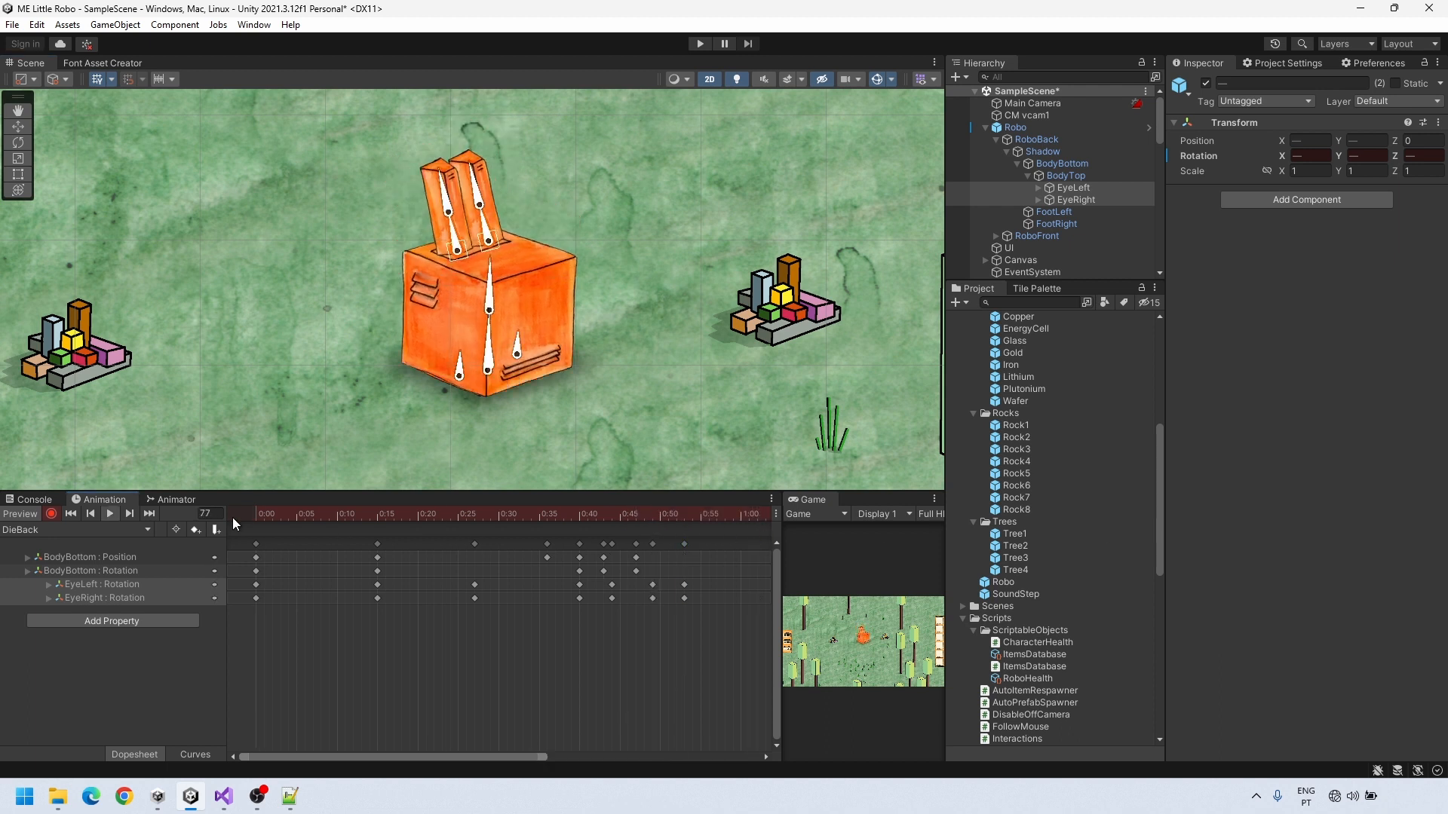
Adjust the eye rotation keyframes near frame 27 in DieBack and stop recording the clip
drag(474, 585, 490, 584)
drag(474, 598, 523, 598)
click(1073, 188)
click(1036, 139)
click(996, 139)
click(51, 514)
Open RoboFront's DieFront clip, adjust its early eye rotation keyframes, and return to the Robo object
click(1036, 152)
click(76, 530)
click(45, 545)
drag(383, 585, 388, 611)
click(995, 151)
click(1036, 152)
click(1015, 128)
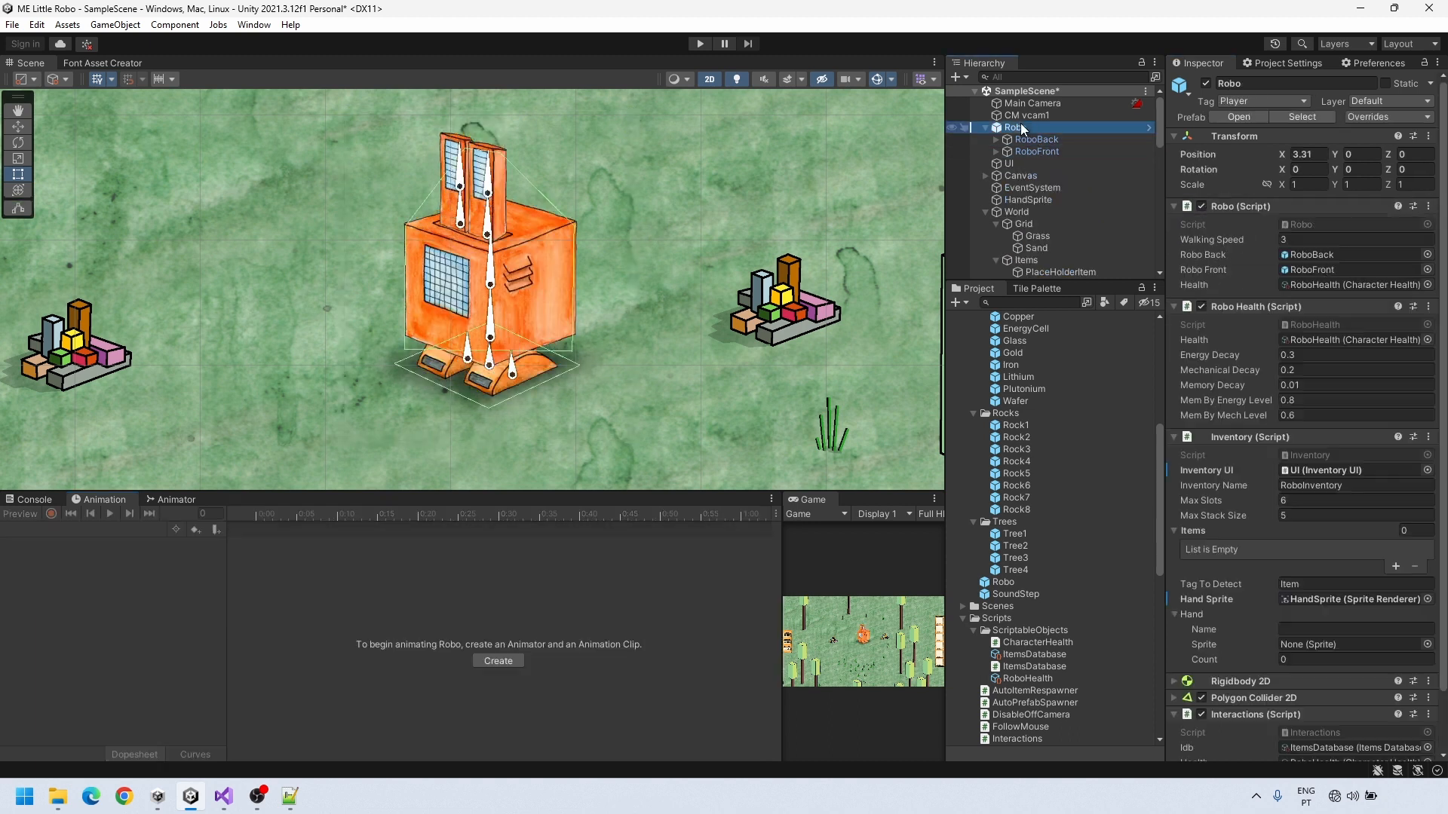
Open the RoboBack animator controller, add DieBack as a state, and create a trigger parameter named Die
click(985, 128)
scroll(1078, 496, up, 7)
double_click(1028, 406)
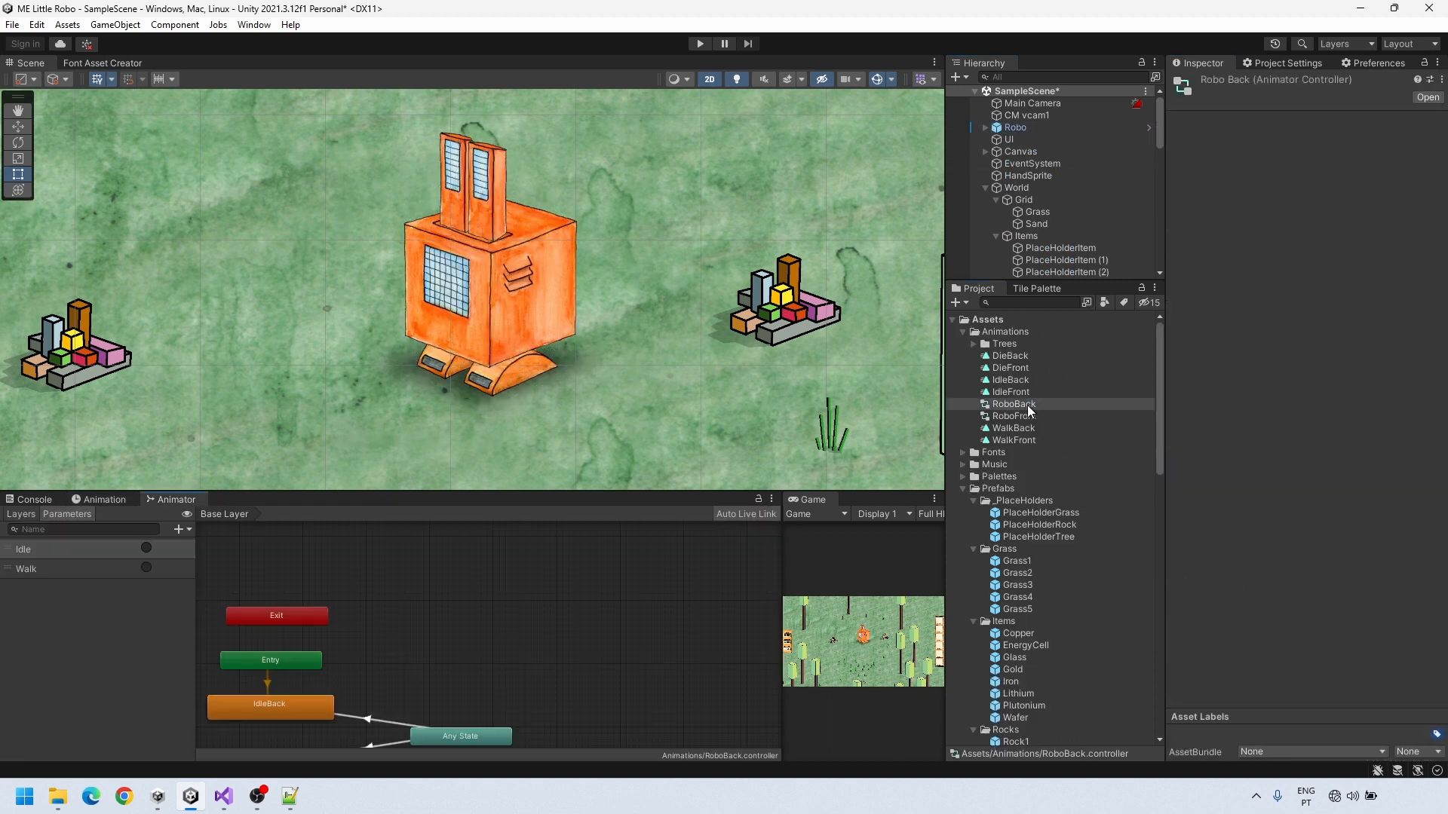
click(486, 646)
click(186, 533)
click(214, 597)
text(Die)
Make a transition from Any State to DieBack with a shortened blend and the Die trigger as its condition
right_click(476, 601)
click(507, 609)
click(491, 653)
double_click(490, 654)
click(479, 629)
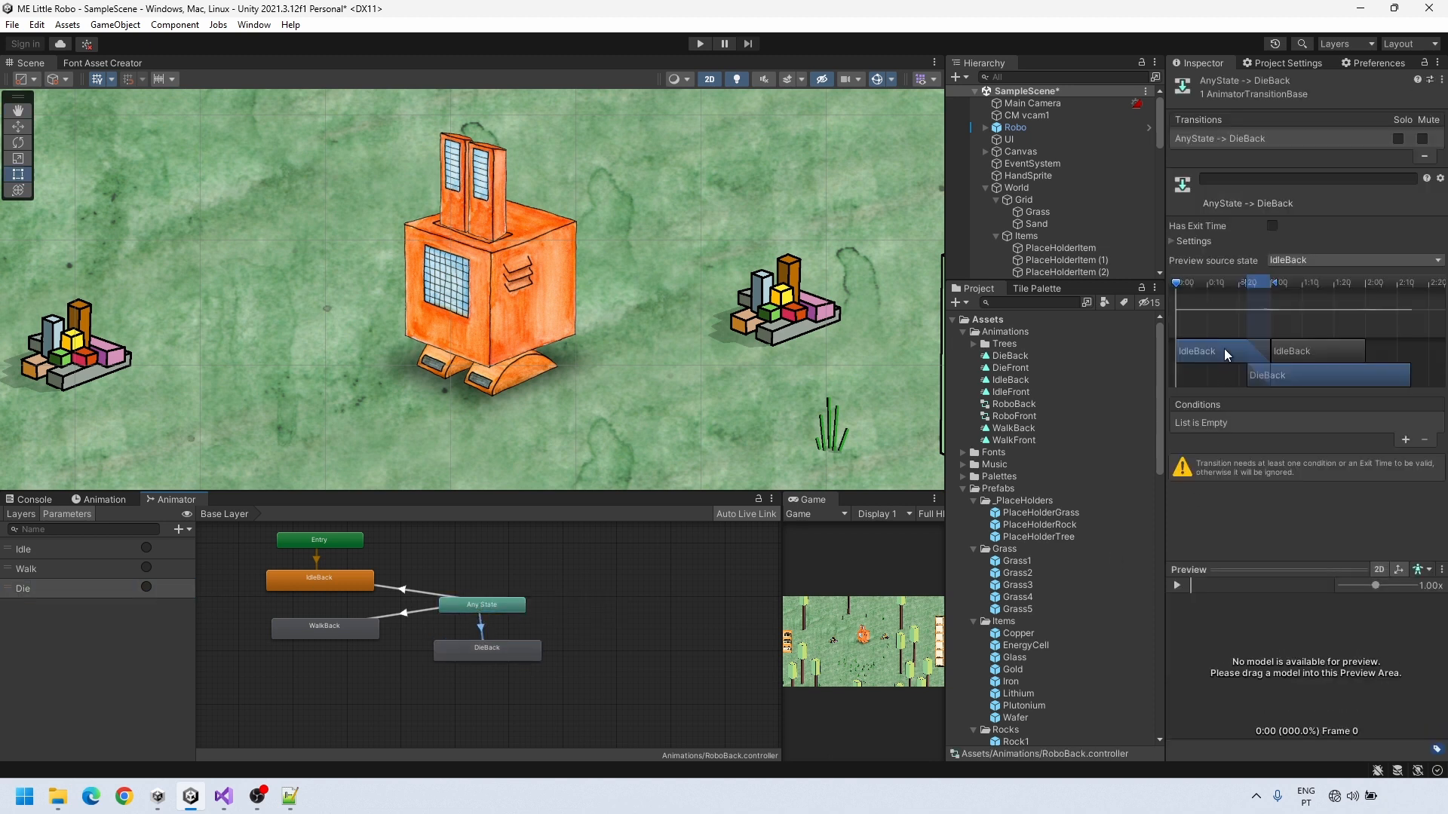
click(1405, 440)
click(1245, 423)
click(1206, 497)
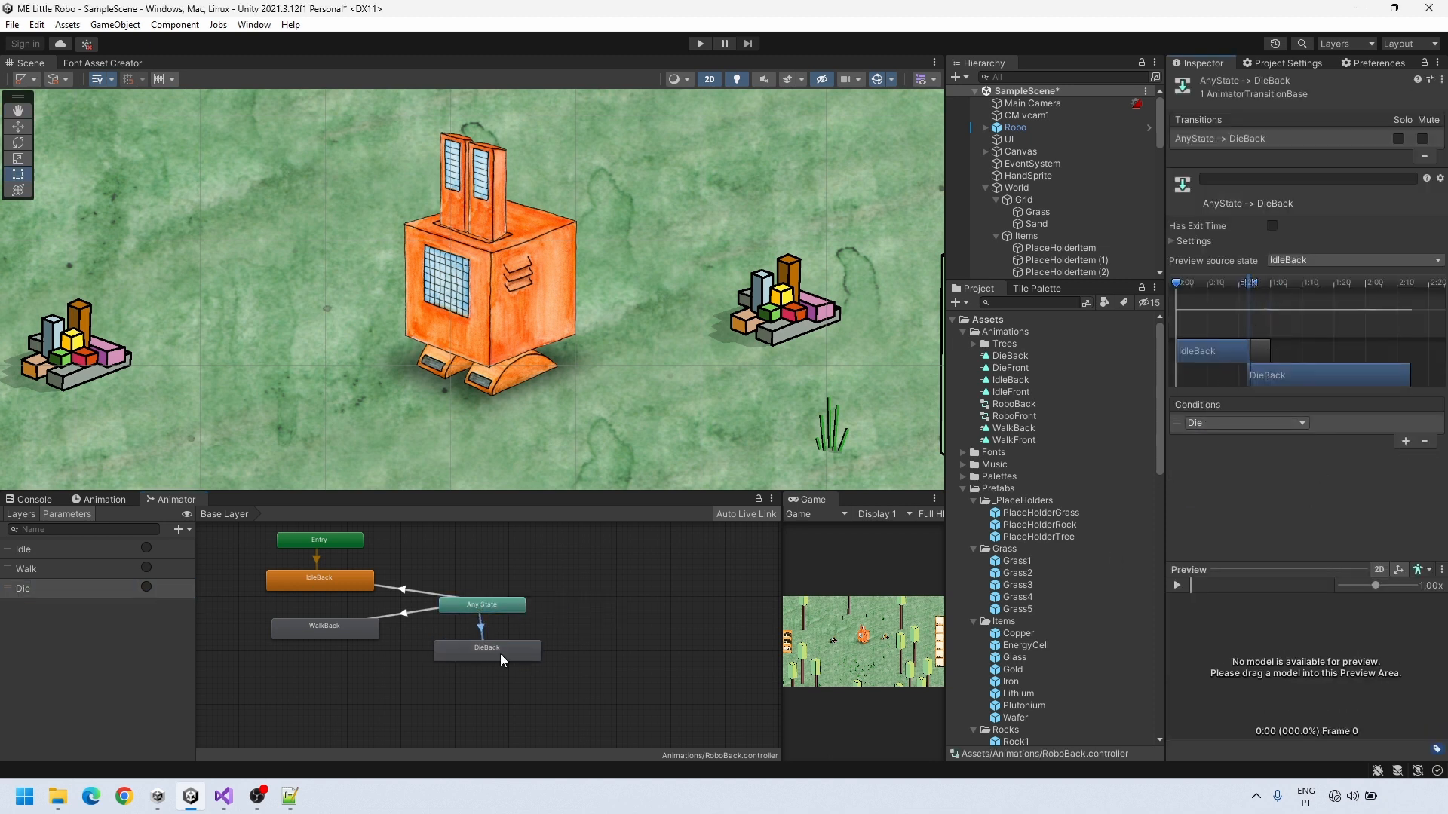
Open the RoboFront animator controller, add DieFront as a state, and create a trigger parameter named Die
double_click(1014, 416)
drag(1011, 367, 435, 671)
click(182, 529)
click(215, 597)
text(Die)
Make a transition from Any State to DieFront with a shortened blend and the Die trigger as its condition
right_click(450, 627)
click(483, 637)
click(435, 670)
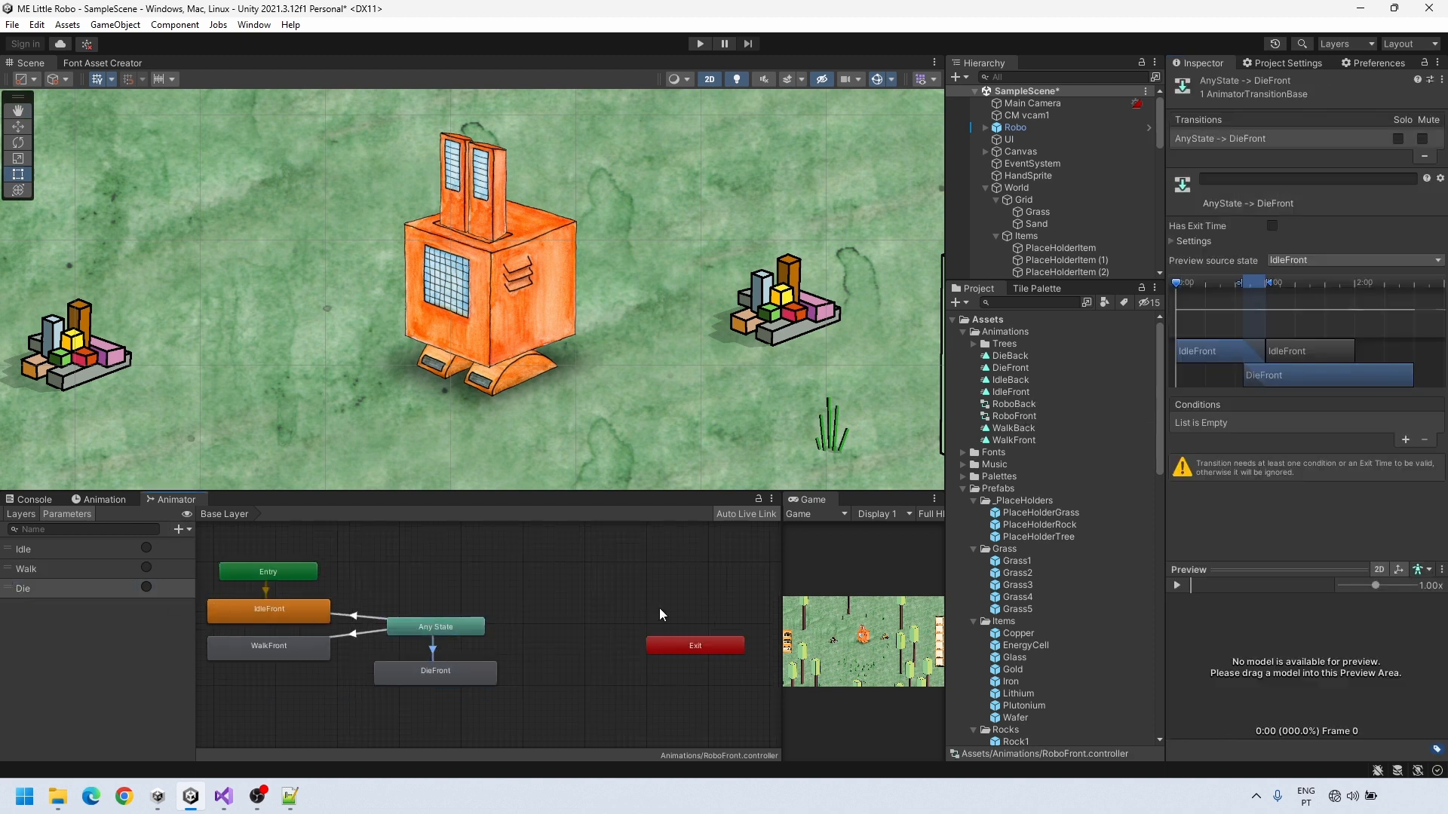
drag(1270, 285, 1250, 285)
click(1405, 439)
click(1244, 423)
click(1211, 477)
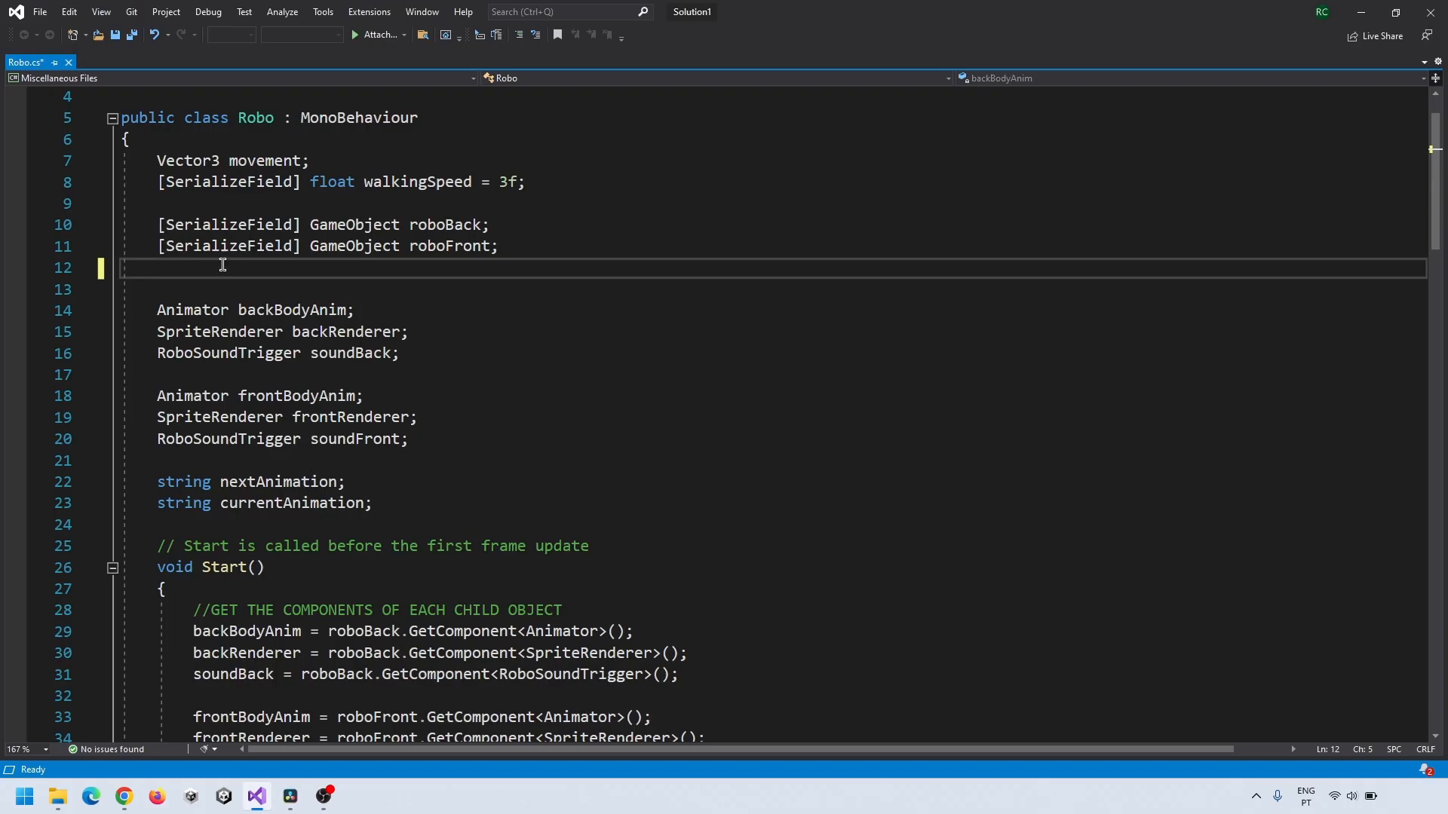
Switch to Visual Studio and declare a [SerializeField] CharacterHealth health field below roboFront in the Robo script
text(erializeField)
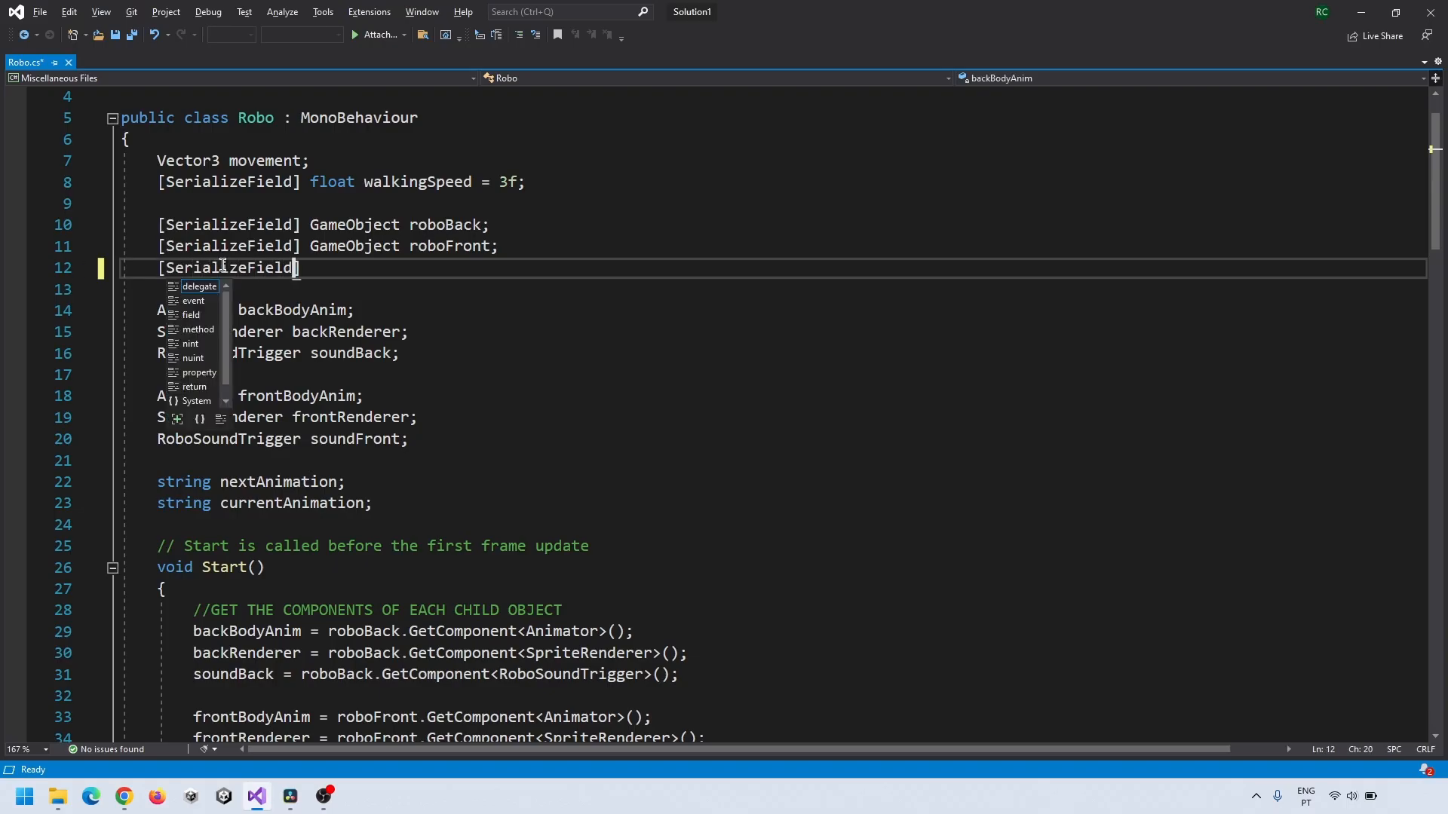
text(] CharacterHealth health;)
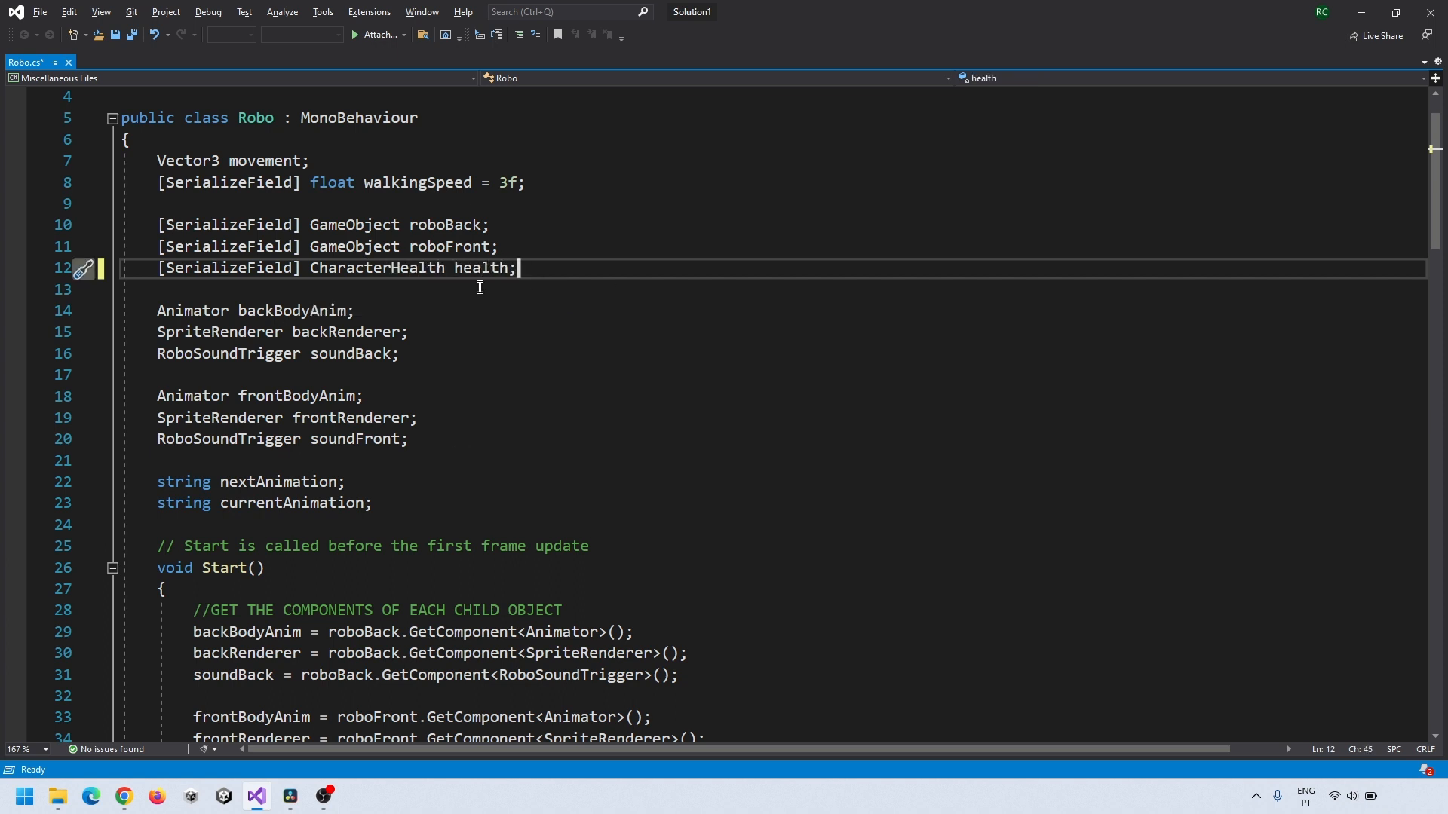
Add an if (health.energy > 0) block in Update, just before the front and back view code
scroll(468, 290, down, 9)
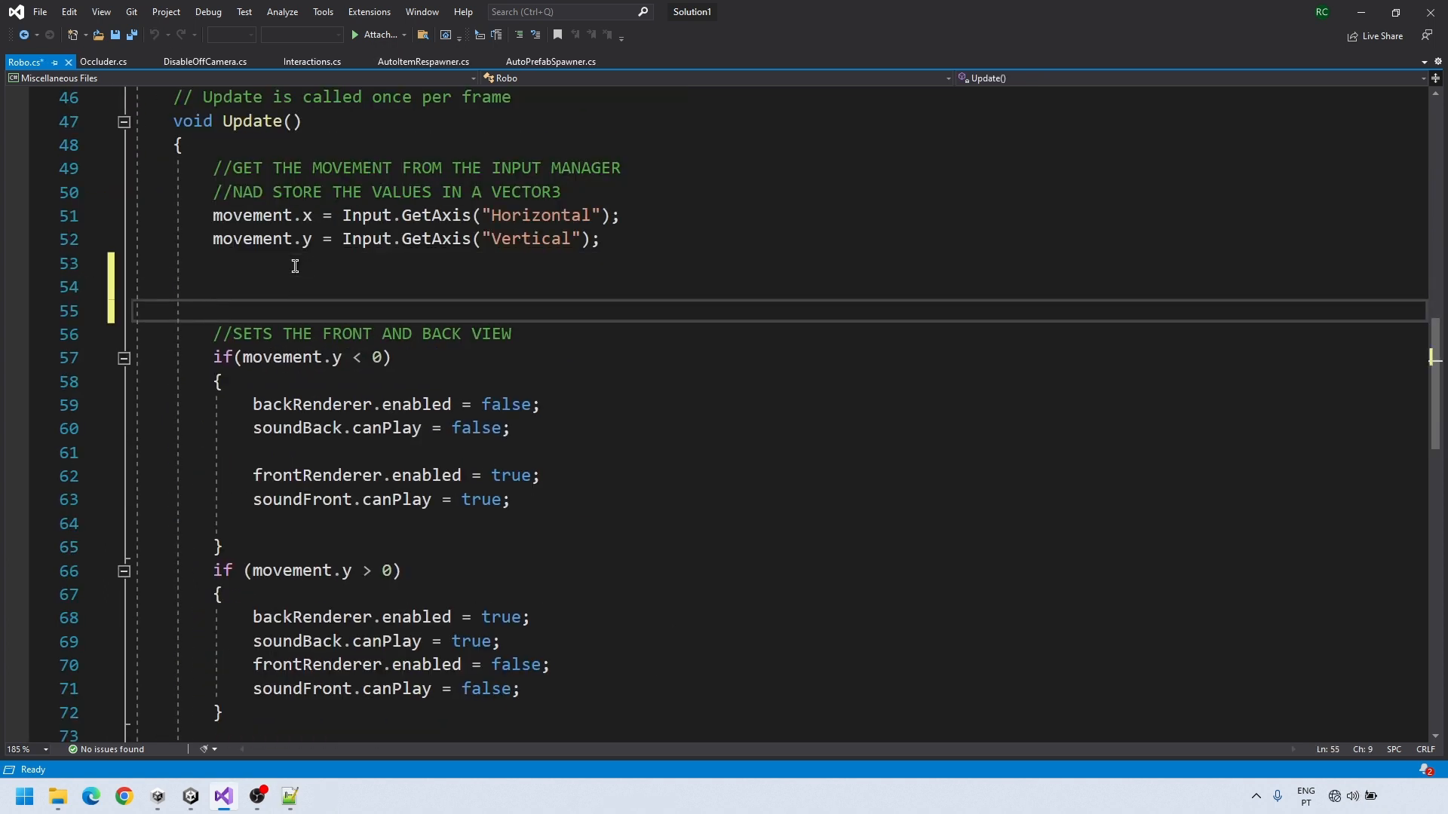
text(if (healt)
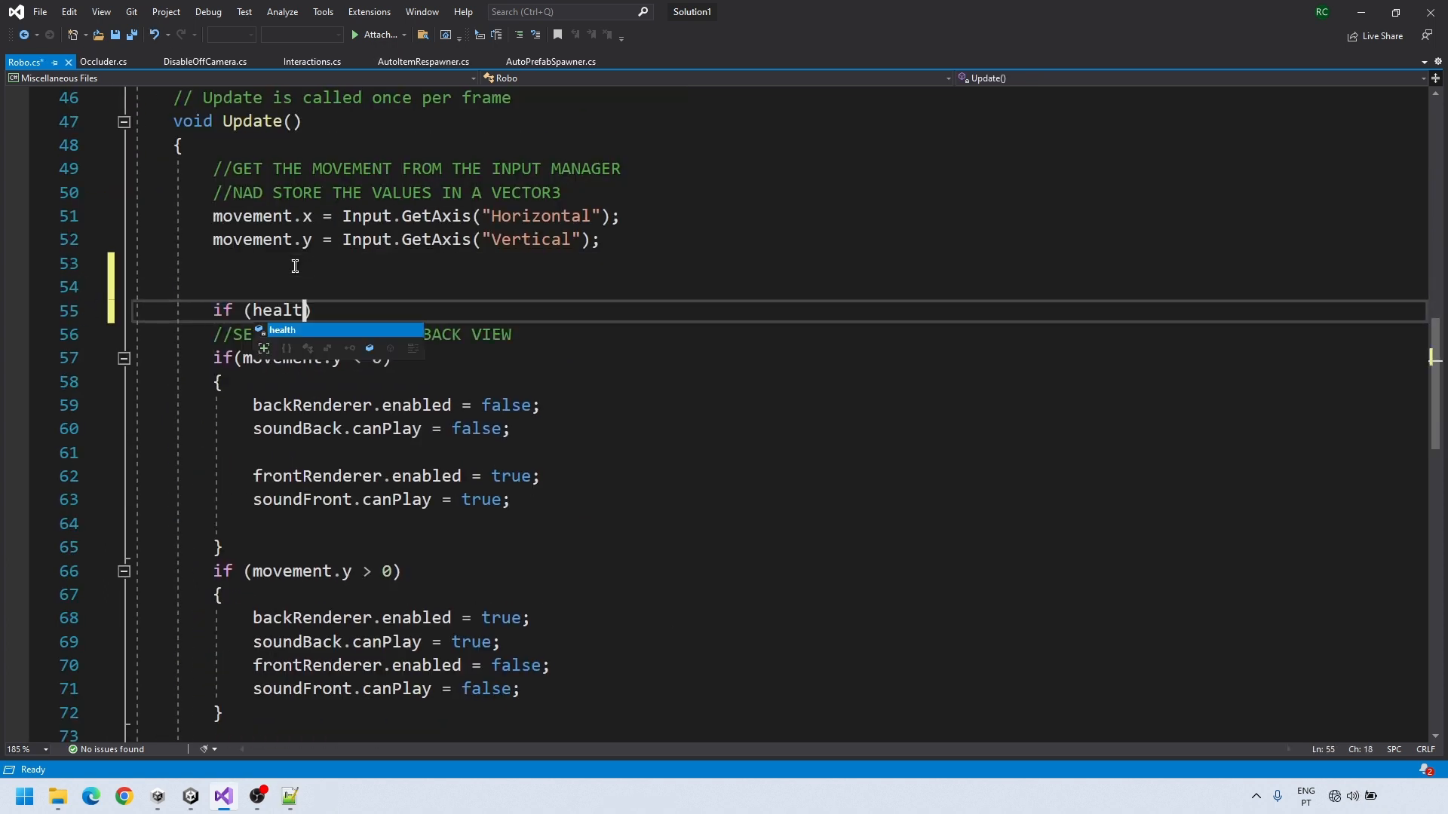
text(h.energy > 0)
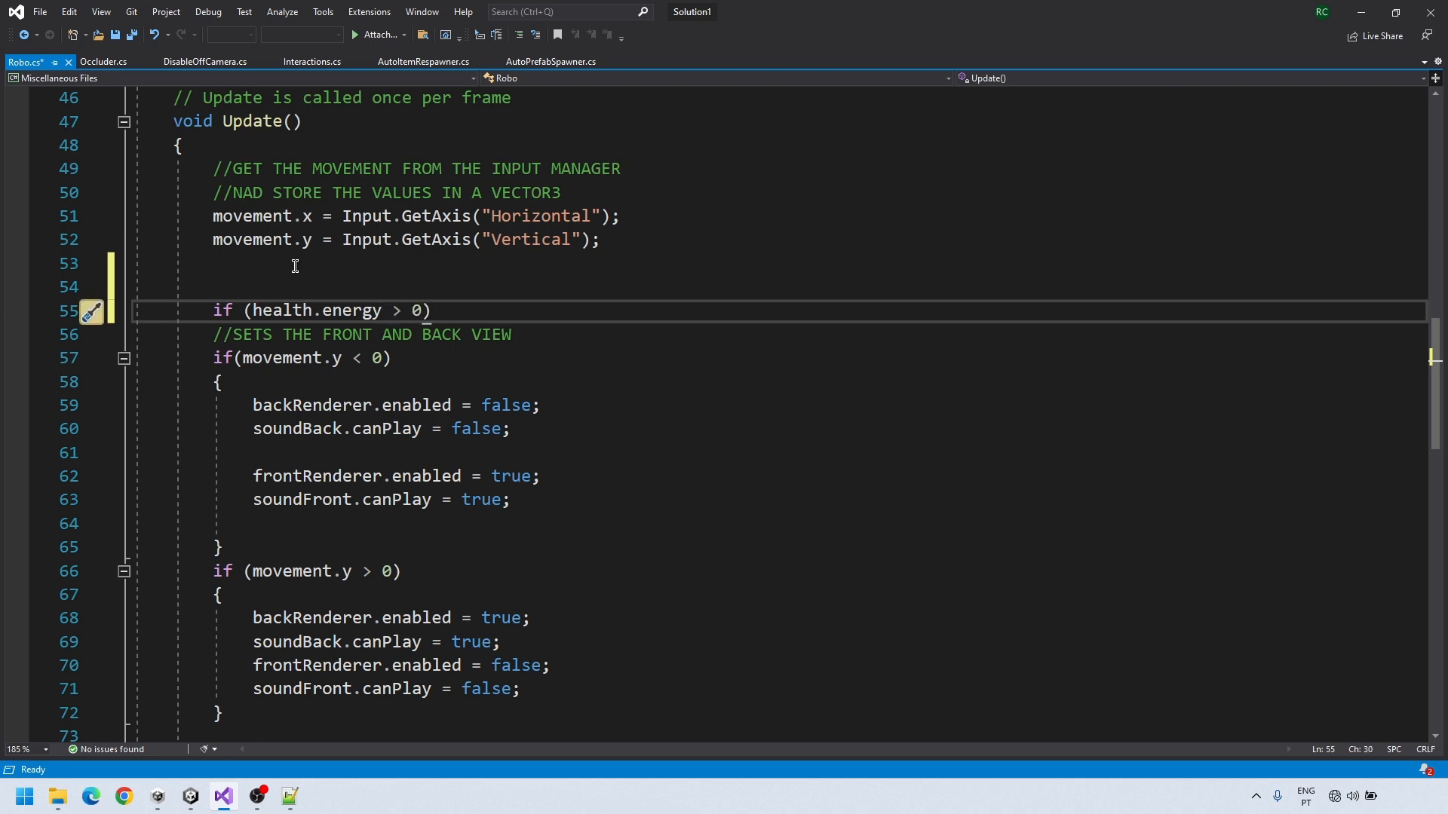
text())
key(Return)
text({)
key(Return)
scroll(295, 265, down, 1)
drag(222, 334, 739, 359)
scroll(236, 362, down, 9)
scroll(416, 349, up, 11)
drag(369, 411, 320, 372)
key(ctrl+z)
scroll(323, 372, up, 2)
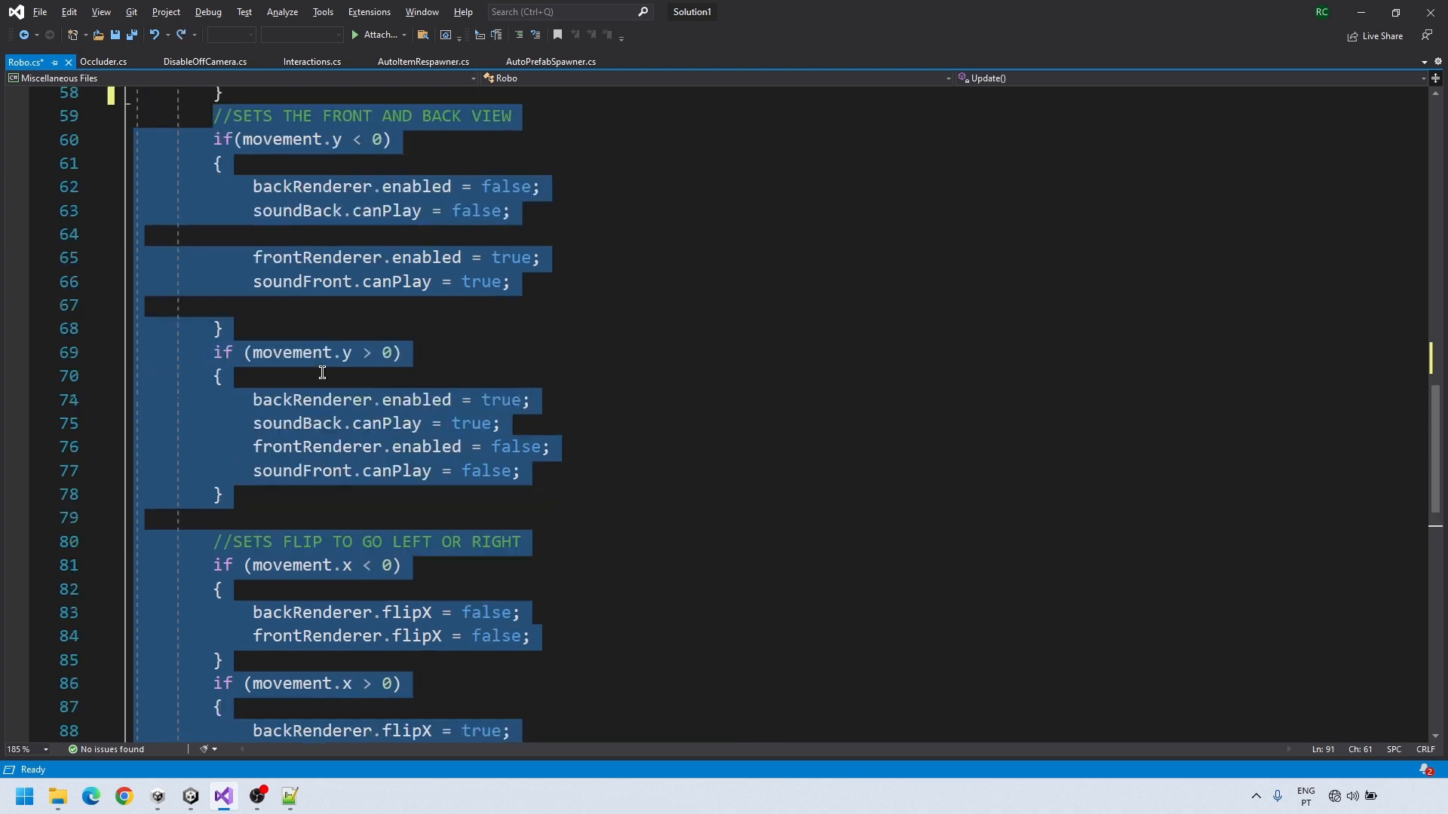
Move the closing brace of the health.energy check below the Walk and Idle animation lines so it encloses the view, flip and animation code
scroll(322, 373, up, 4)
click(313, 375)
ctrl+scroll(260, 392, down, 9)
drag(105, 210, 72, 210)
key(alt+Down)
key(alt+Down)
key(alt+Down)
key(alt+Down)
key(alt+Down)
key(alt+Down)
key(alt+Down)
key(alt+Down)
key(alt+Down)
key(alt+Down)
key(alt+Down)
key(alt+Down)
key(alt+Down)
key(alt+Down)
key(alt+Down)
key(alt+Down)
key(alt+Down)
key(alt+Down)
key(alt+Down)
key(alt+Down)
key(alt+Down)
key(alt+Down)
key(alt+Down)
key(alt+Down)
key(alt+Down)
key(alt+Down)
Indent the code inside the health.energy block by one level
drag(339, 529, 10, 201)
key(Tab)
key(BackSpace)
key(BackSpace)
ctrl+scroll(236, 461, up, 8)
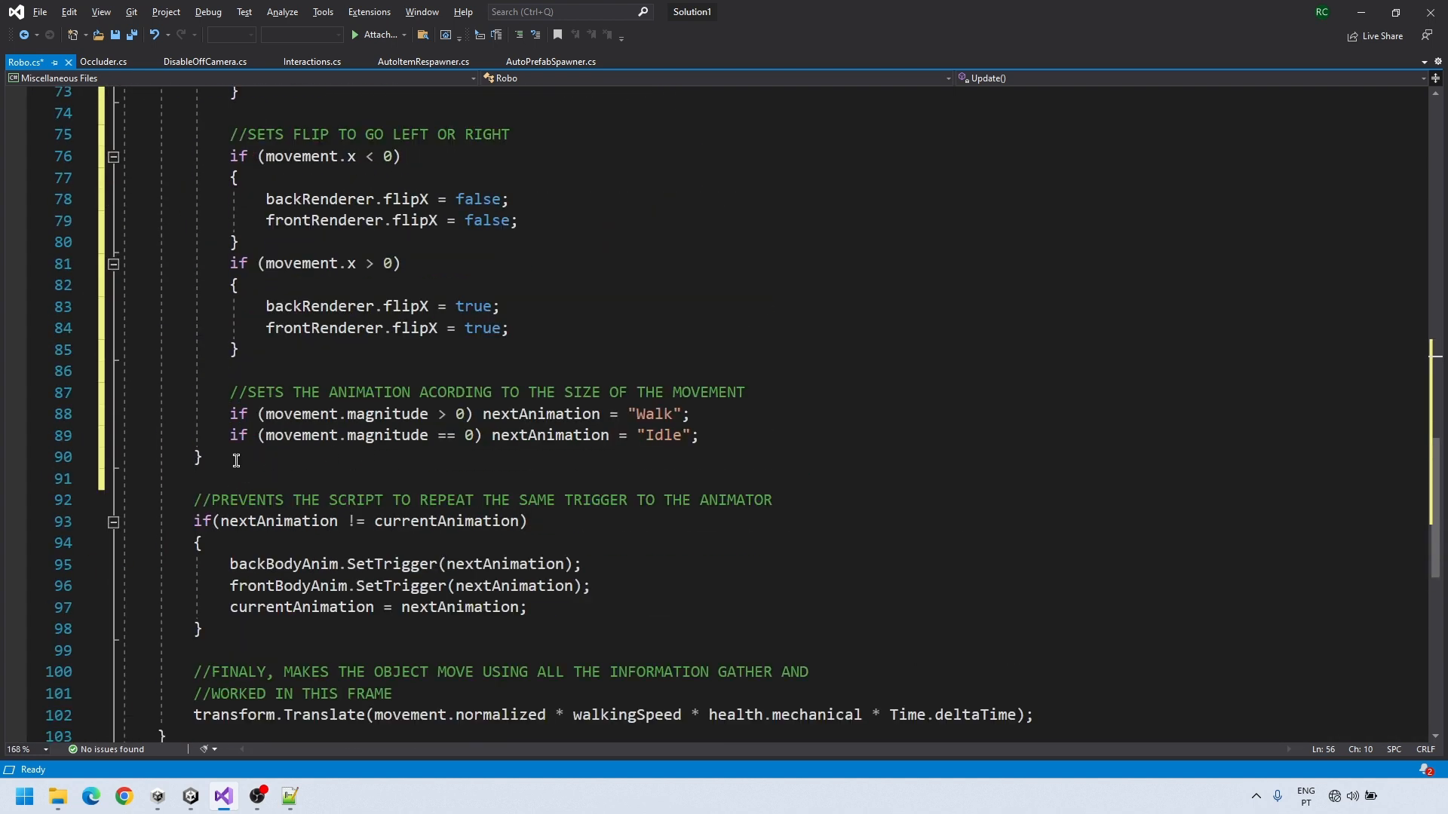
Add an else block after the energy check that sets nextAnimation = "Die"; and save the script
click(236, 460)
key(Return)
text(else {)
key(Return)
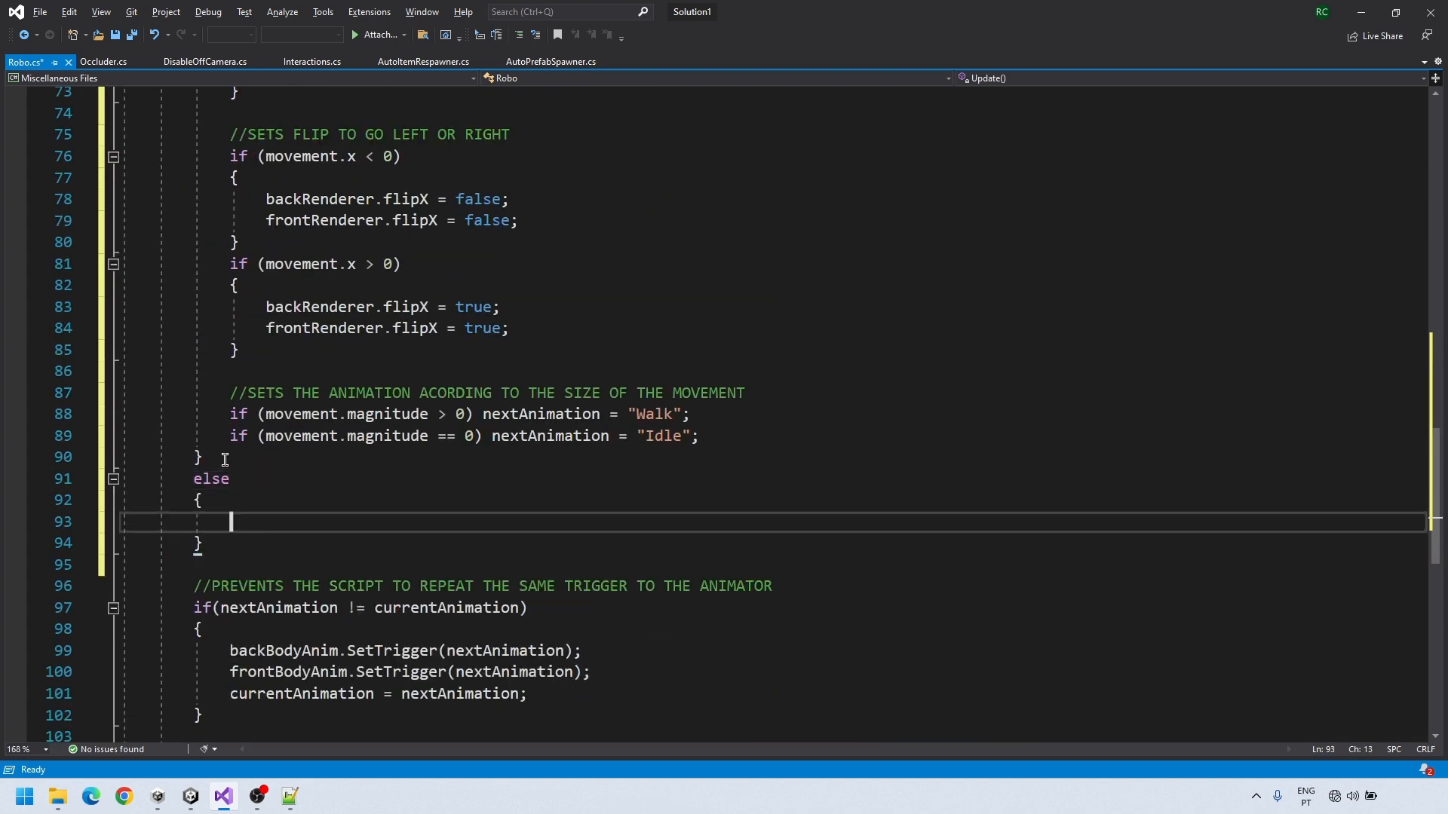
text(nextAnimation = "Die";)
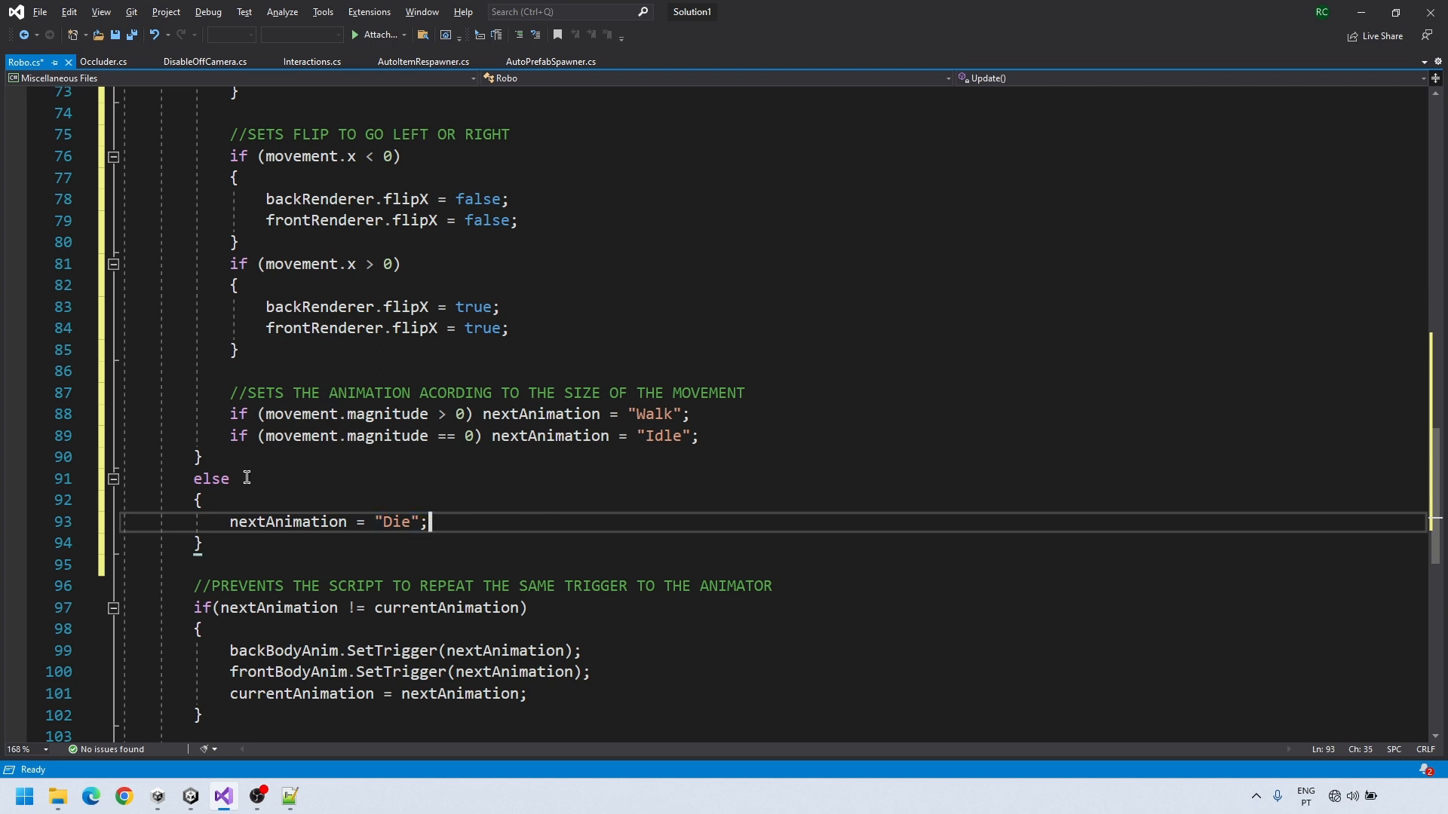
key(ctrl+s)
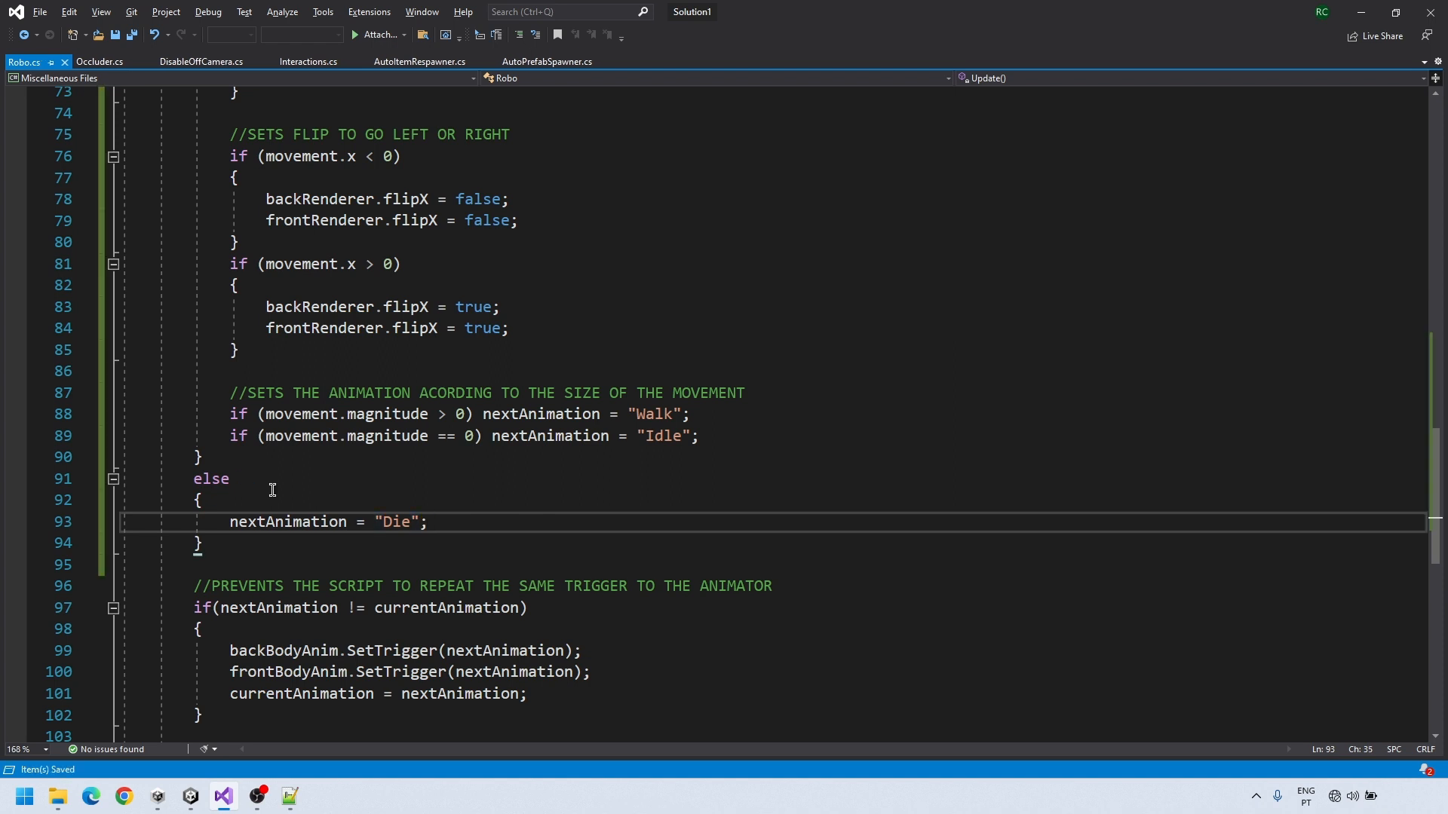
Copy the if (health.energy > 0) condition in front of the transform.Translate call at the end of Update
scroll(272, 490, up, 11)
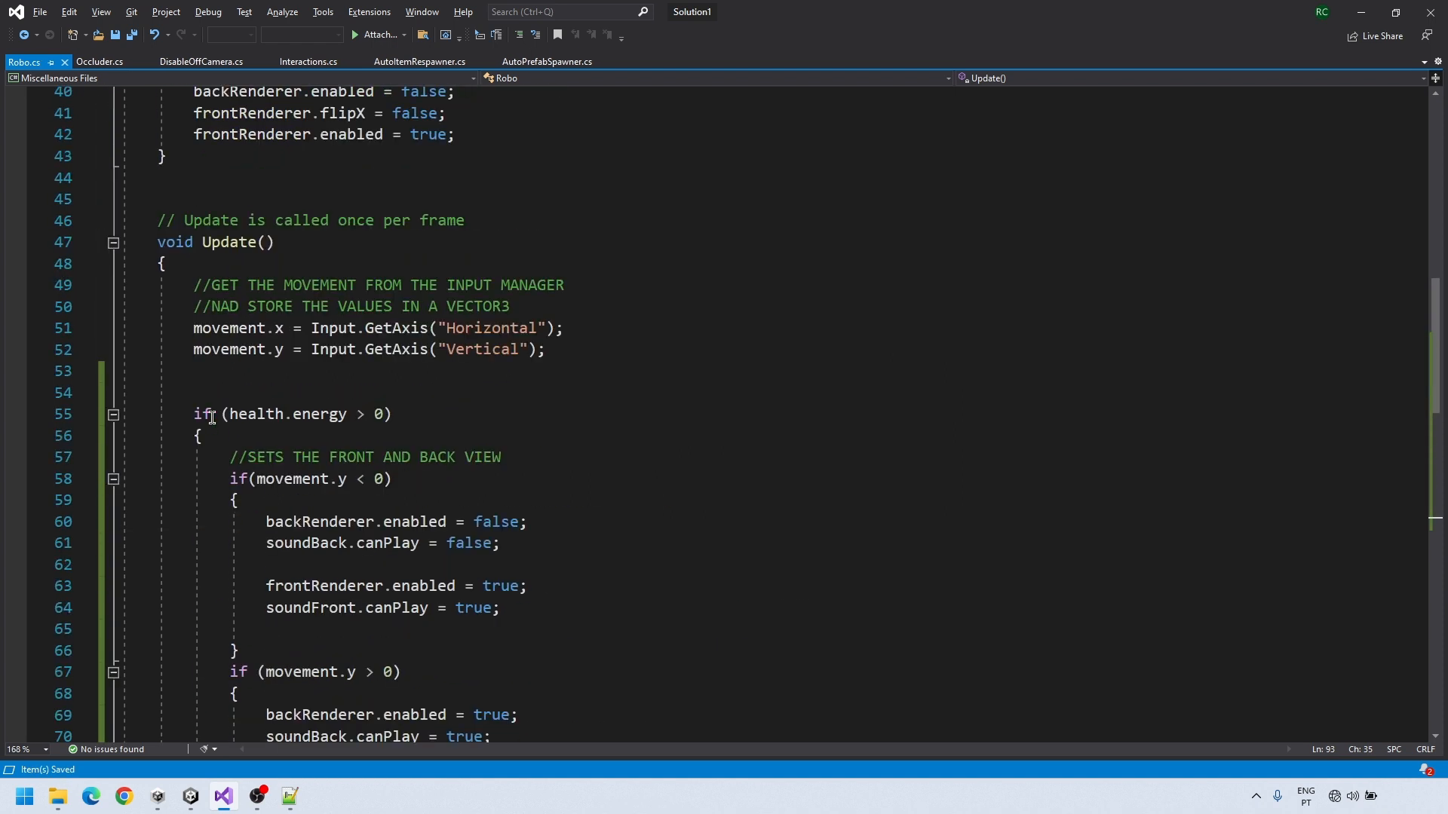
drag(197, 415, 395, 417)
key(ctrl+c)
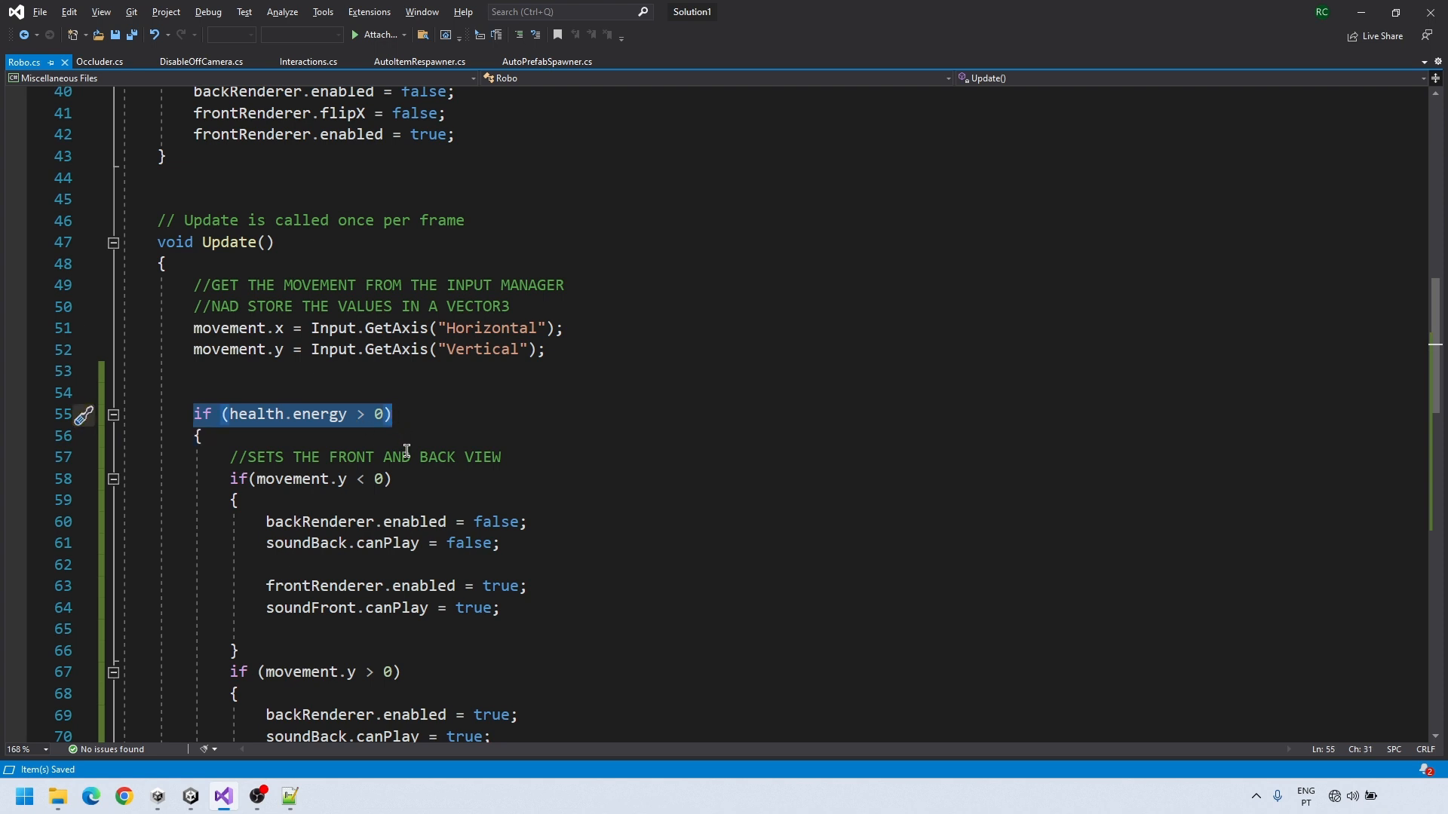
scroll(407, 451, down, 15)
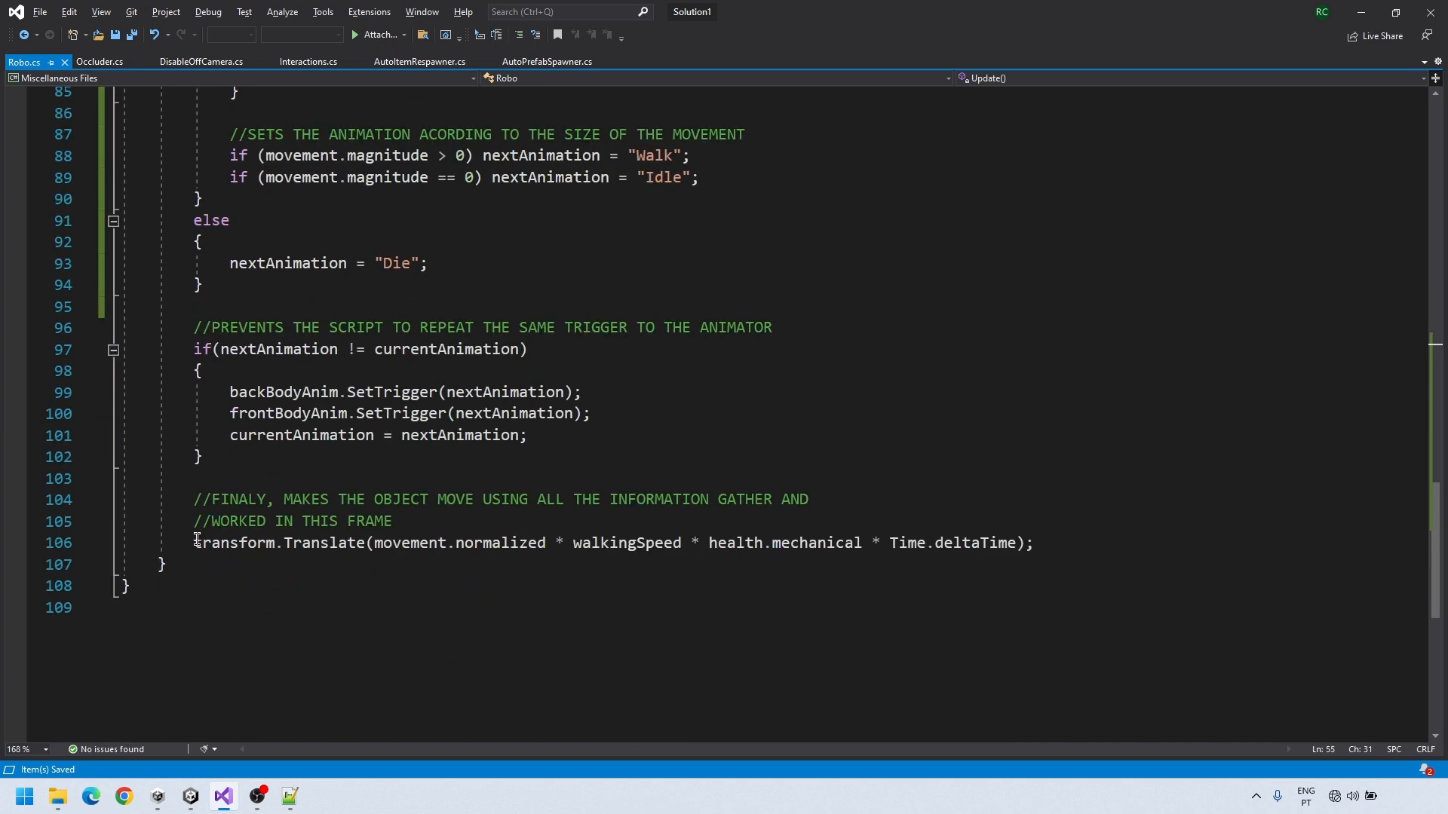
click(198, 540)
key(ctrl+v)
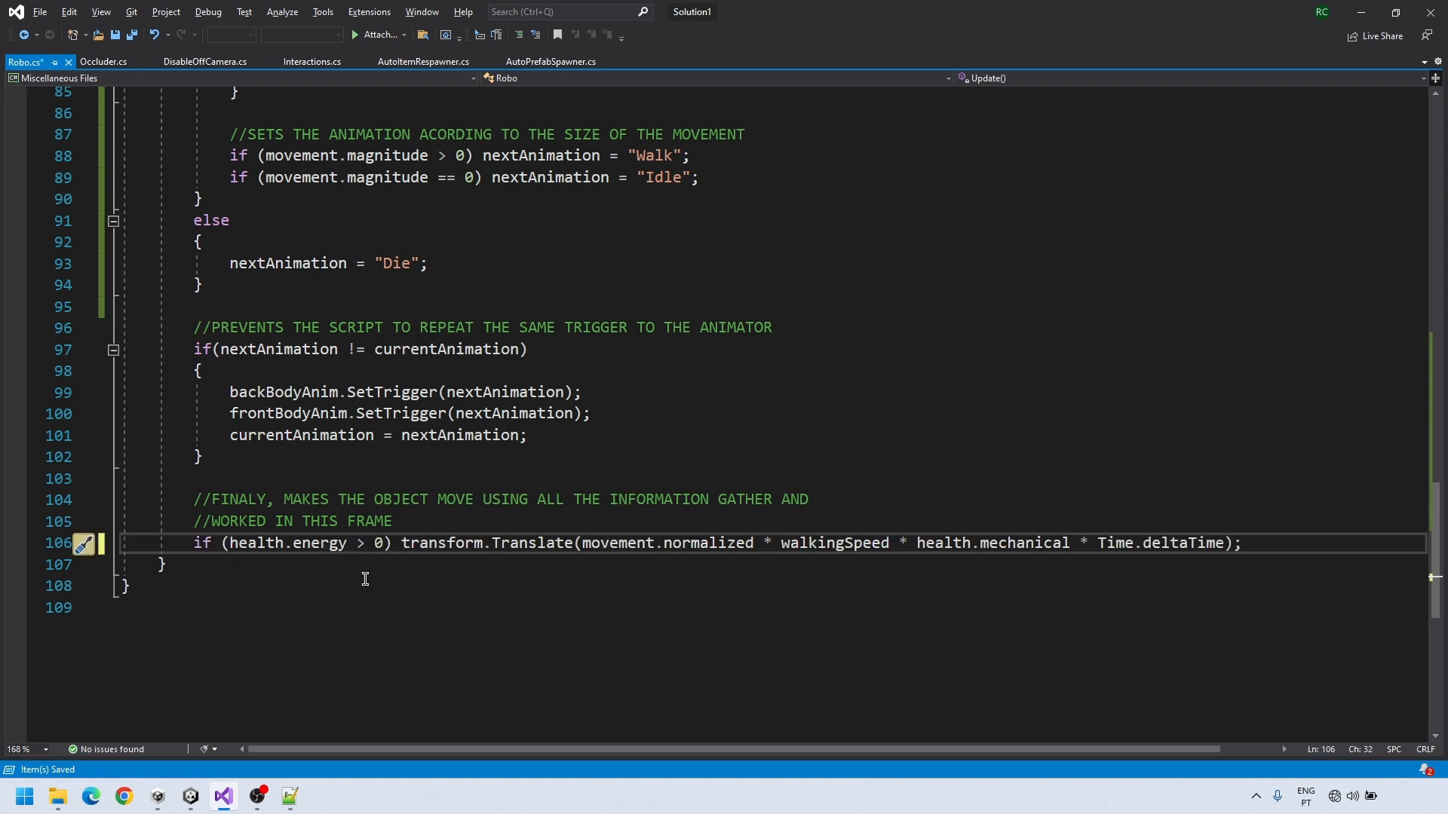
Switch to Unity, assign RoboHealth to the Robo script's Health field, and set the robot's Energy Decay to 30
key(alt+Tab)
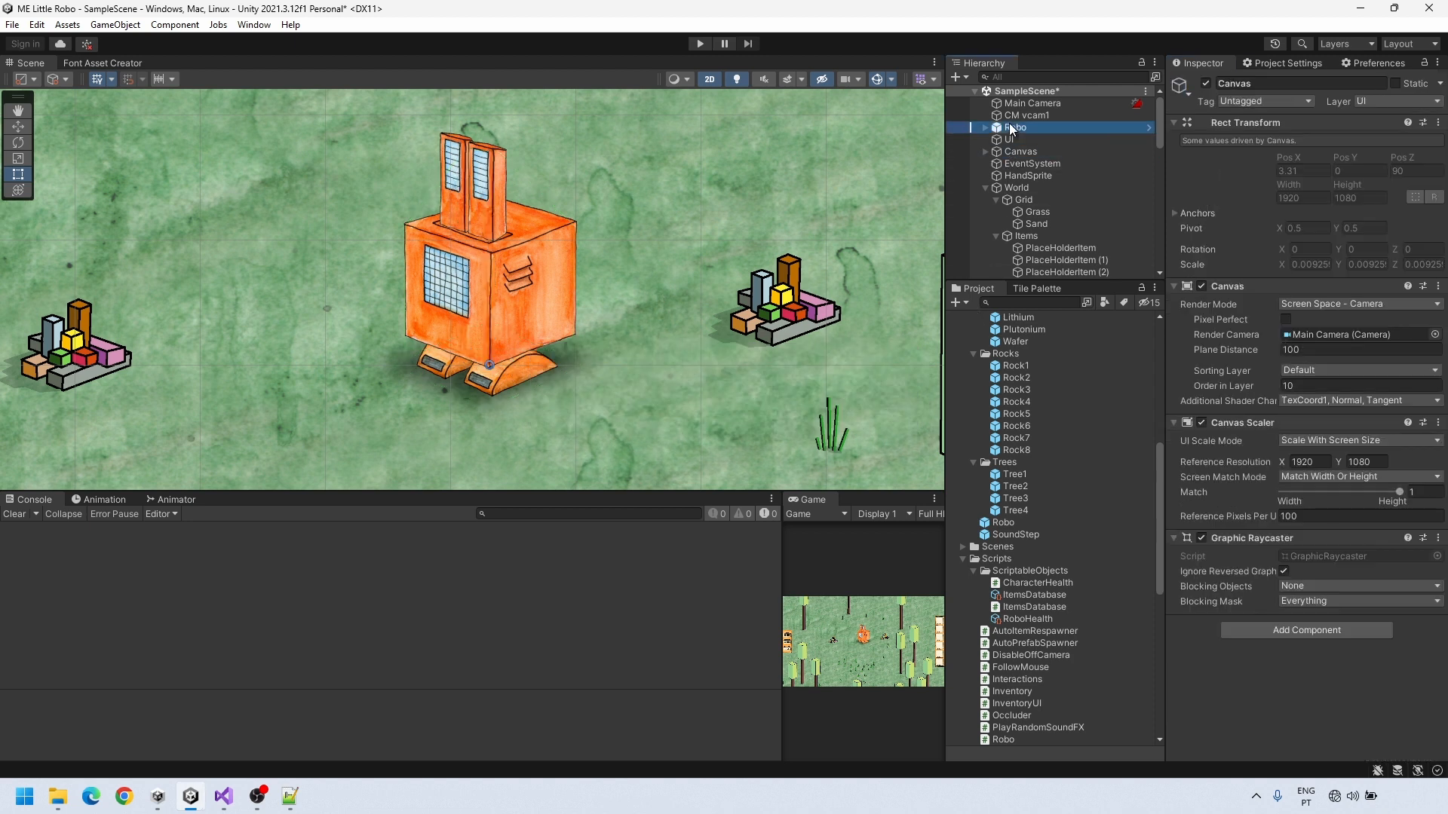
click(1319, 285)
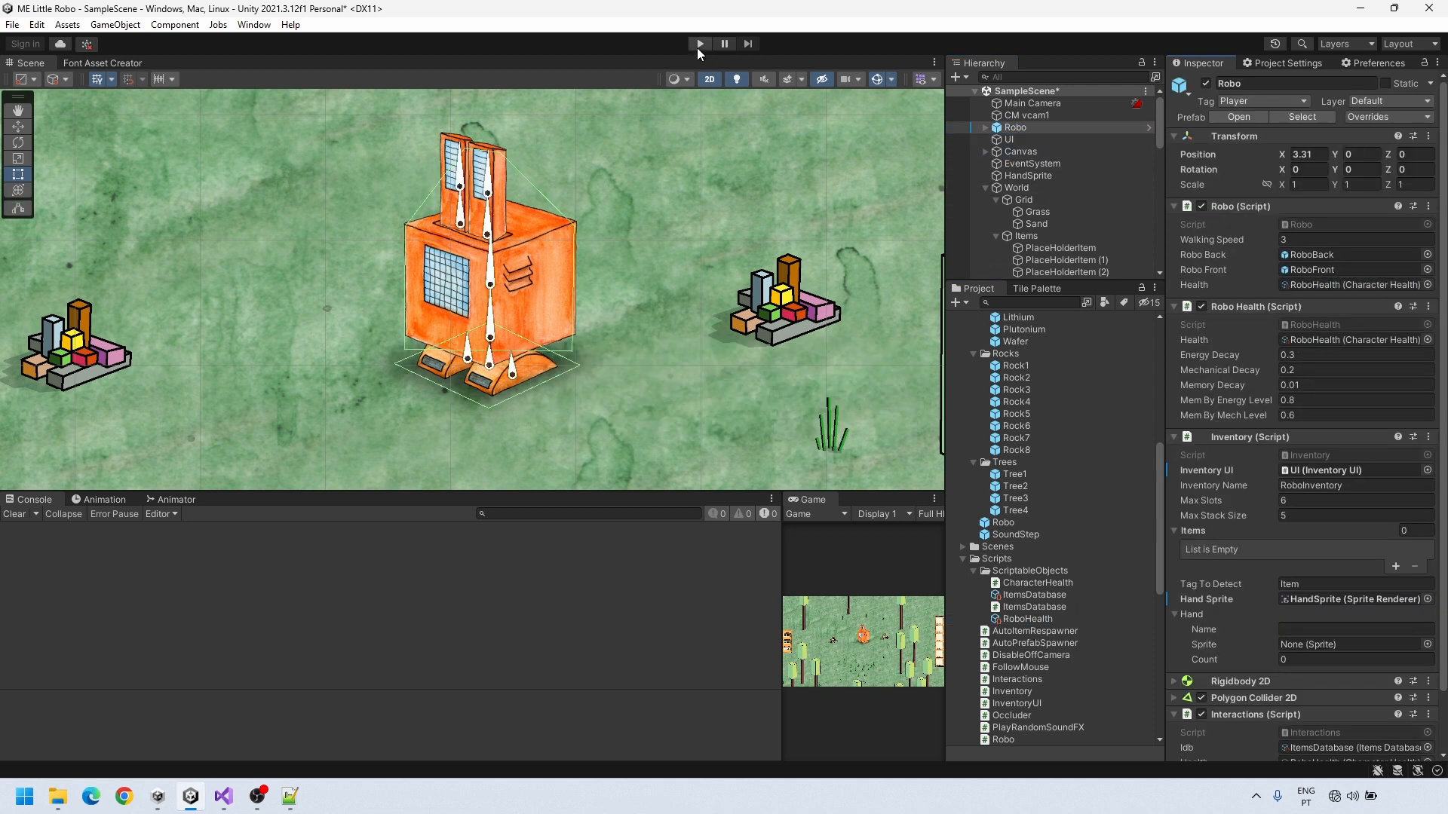
text(30)
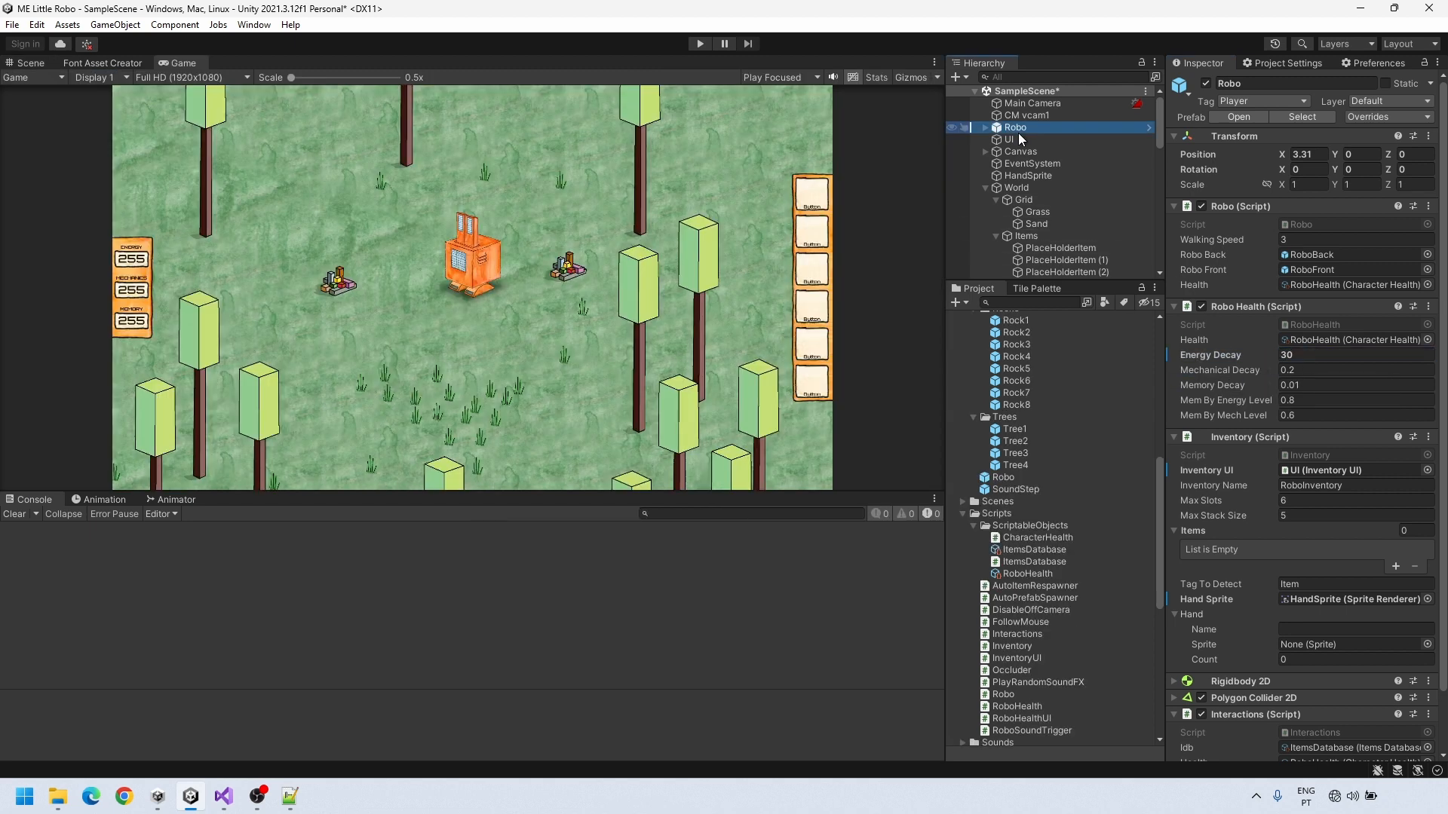
Play the scene until the robot's energy runs out to check the death animation, and stop it
key(ctrl+p)
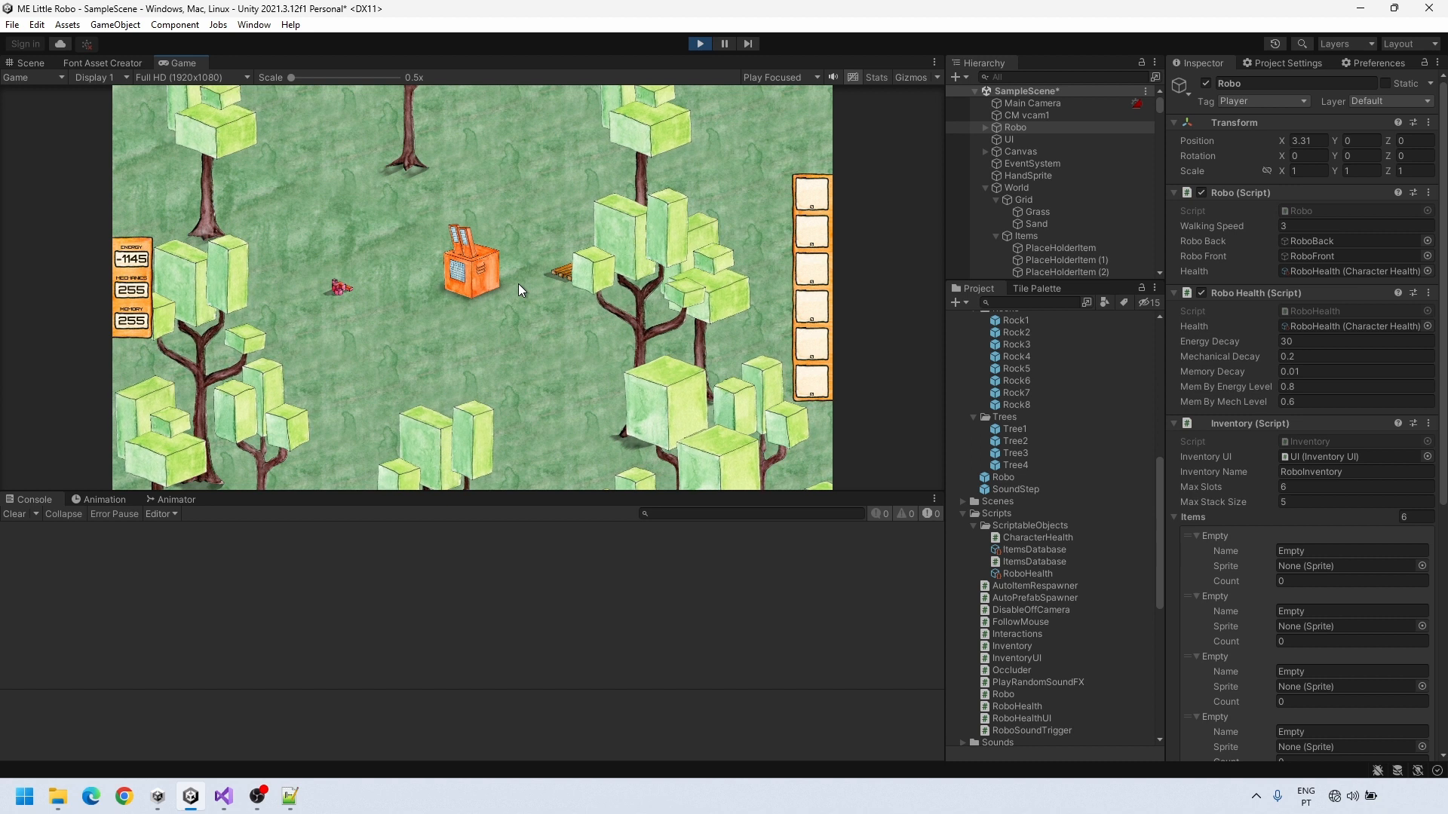
key(ctrl+p)
Turn off Loop Time for the DieBack and DieFront animation clips
scroll(1034, 420, up, 10)
click(1016, 357)
click(1287, 134)
click(1014, 368)
click(1289, 136)
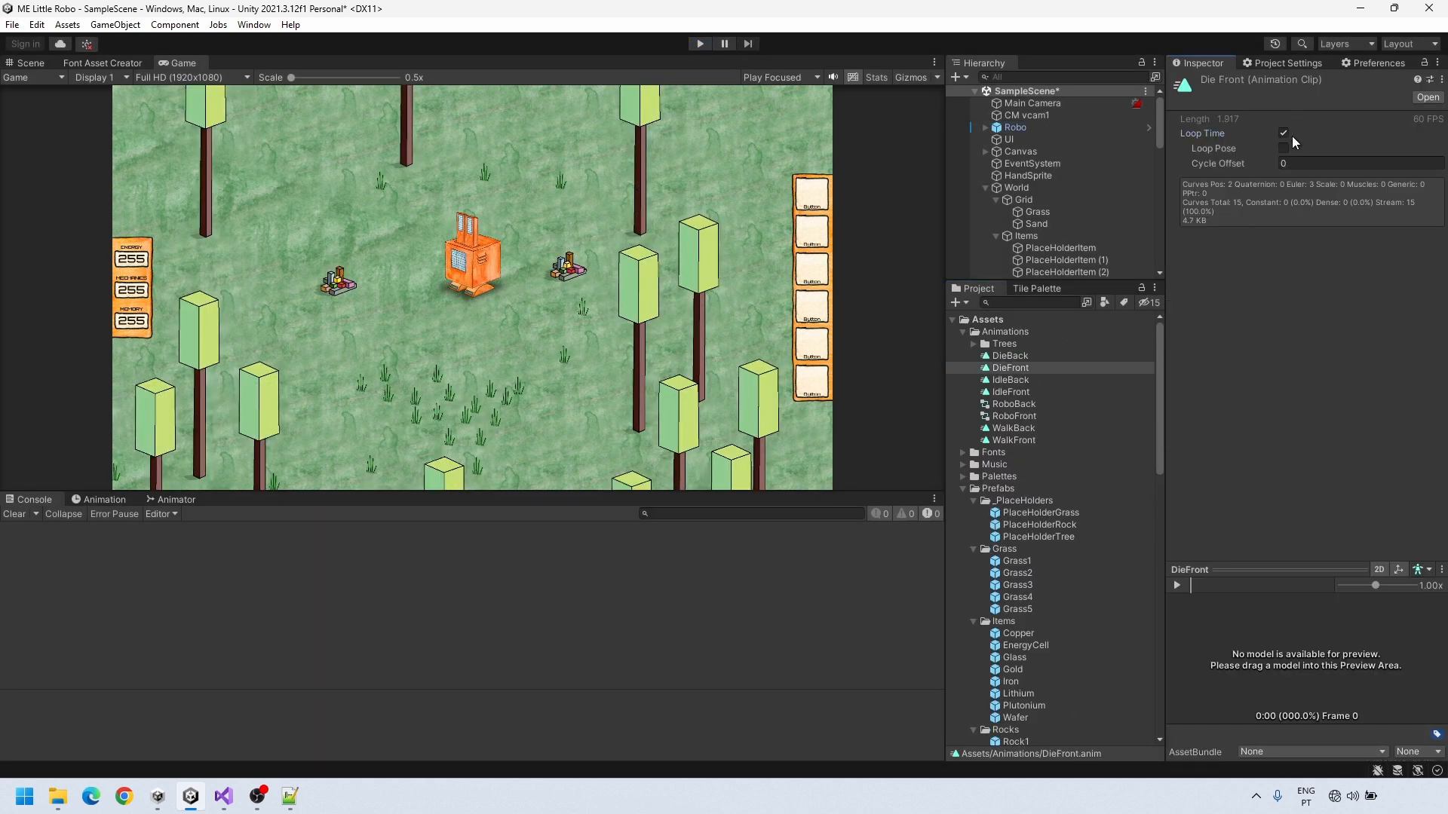
Open Robo's script and multiply the walking speed by health.mechanical in the transform.Translate line, then save it
click(1014, 128)
double_click(1300, 225)
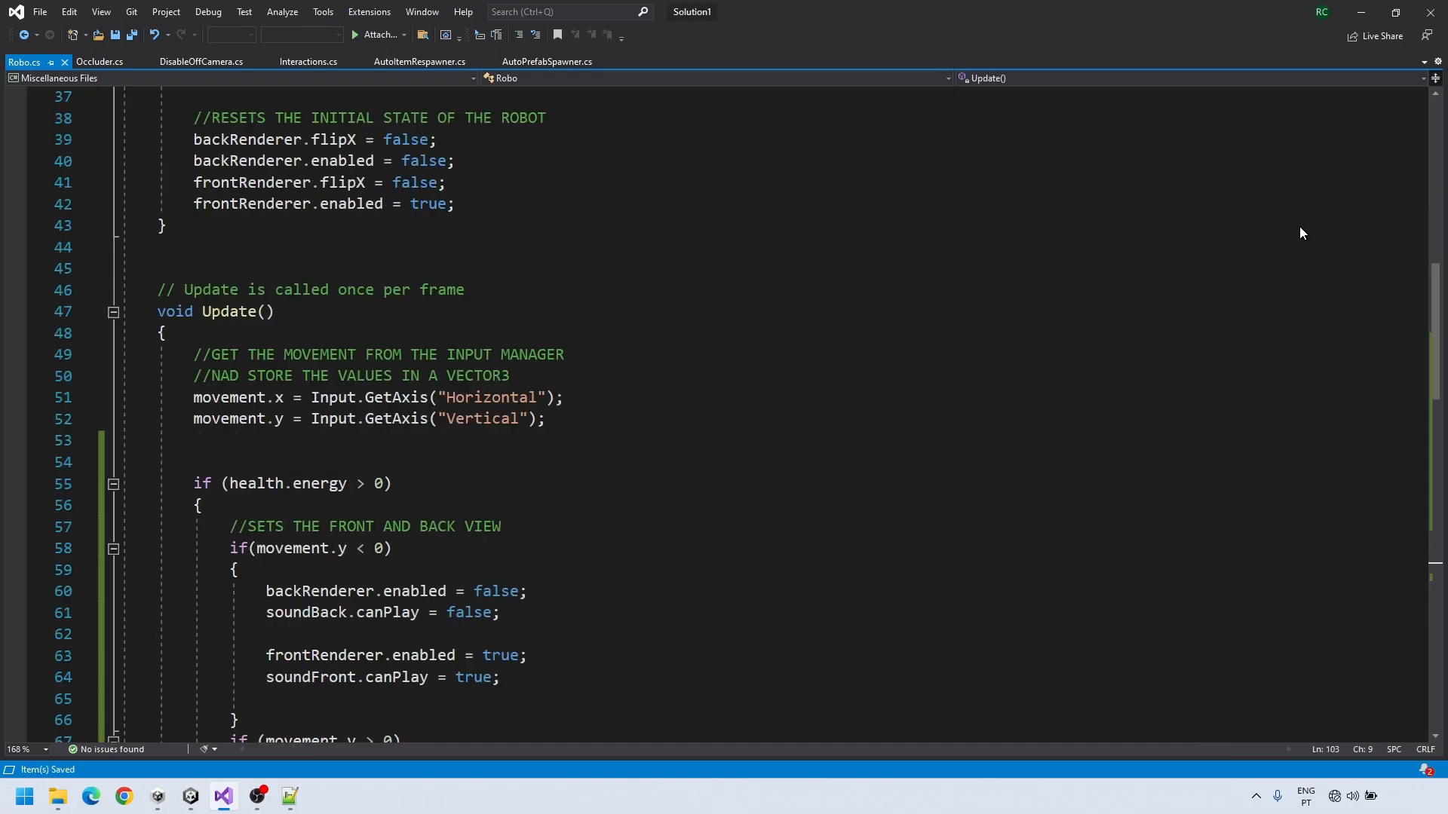
scroll(618, 462, down, 16)
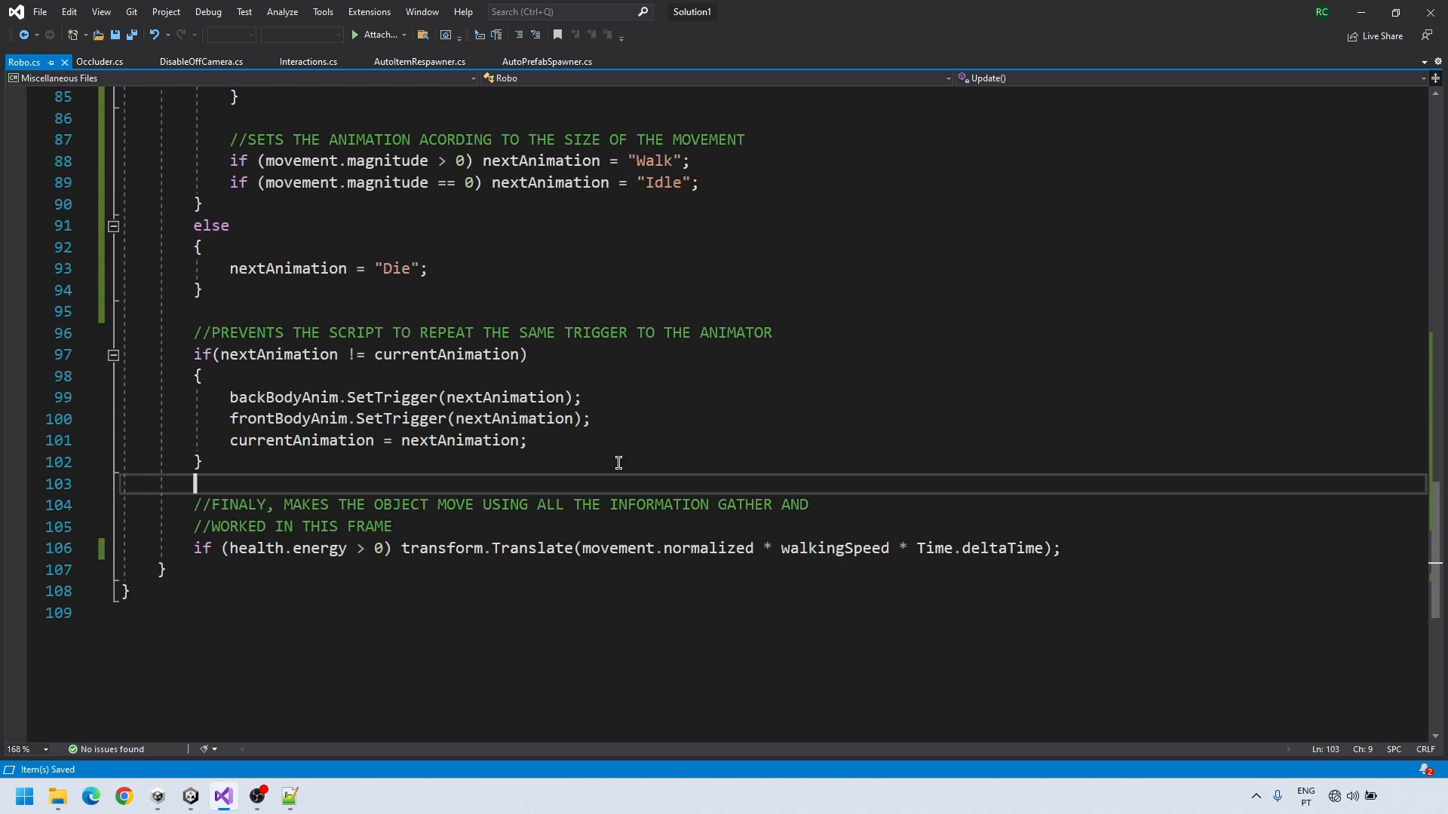
click(903, 550)
text(health.mechanical *)
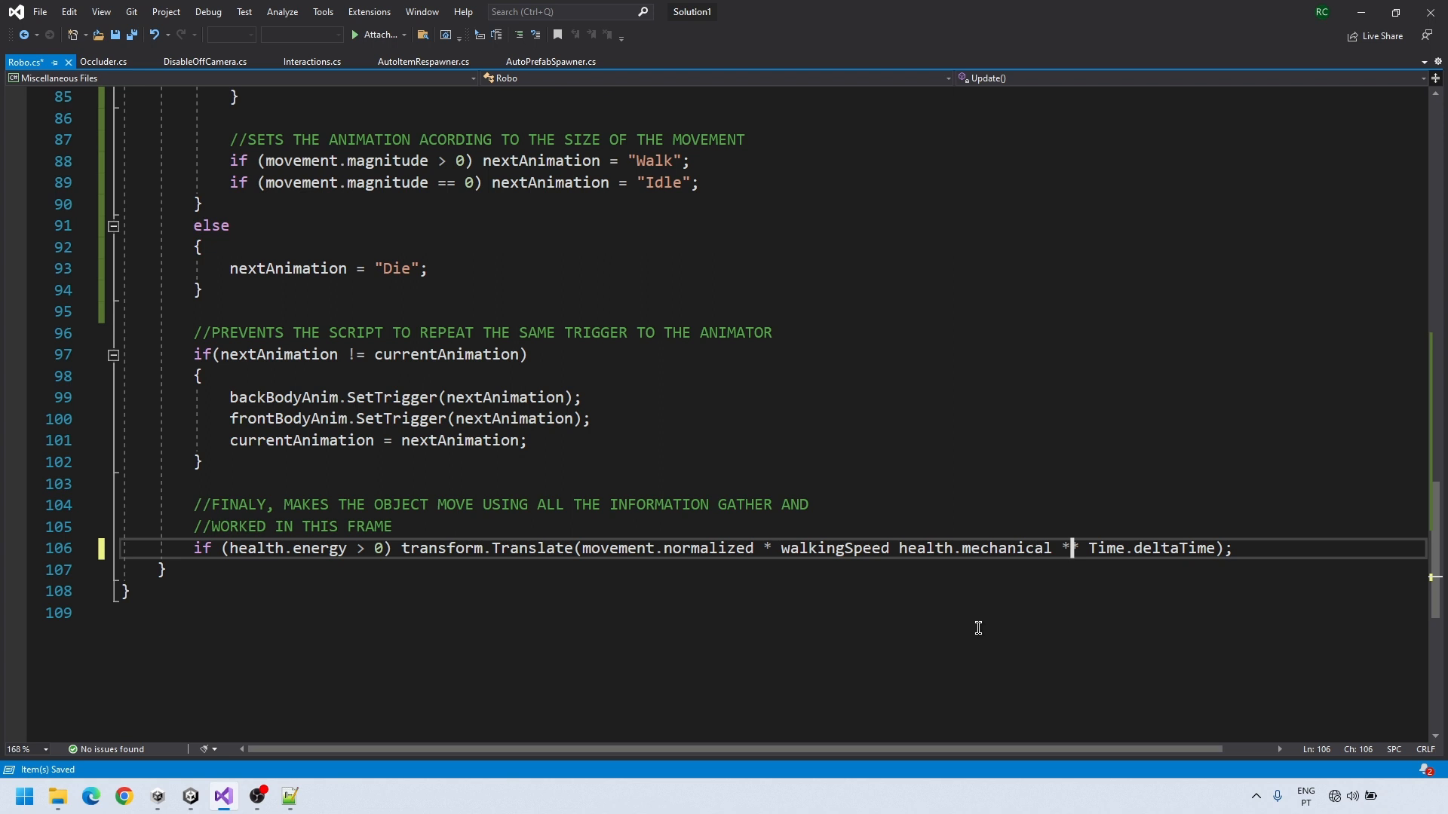
click(897, 549)
text(*)
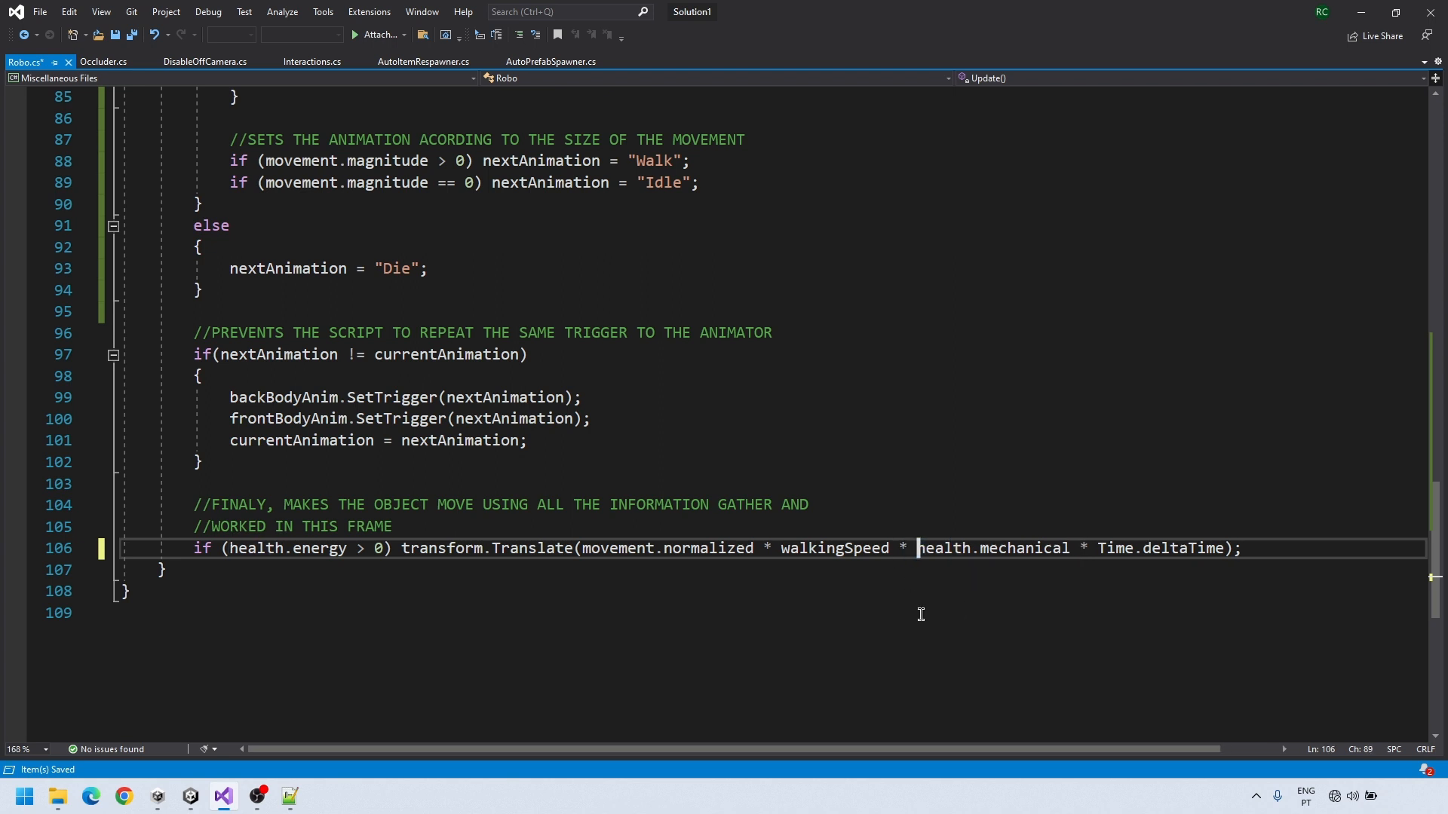
key(ctrl+s)
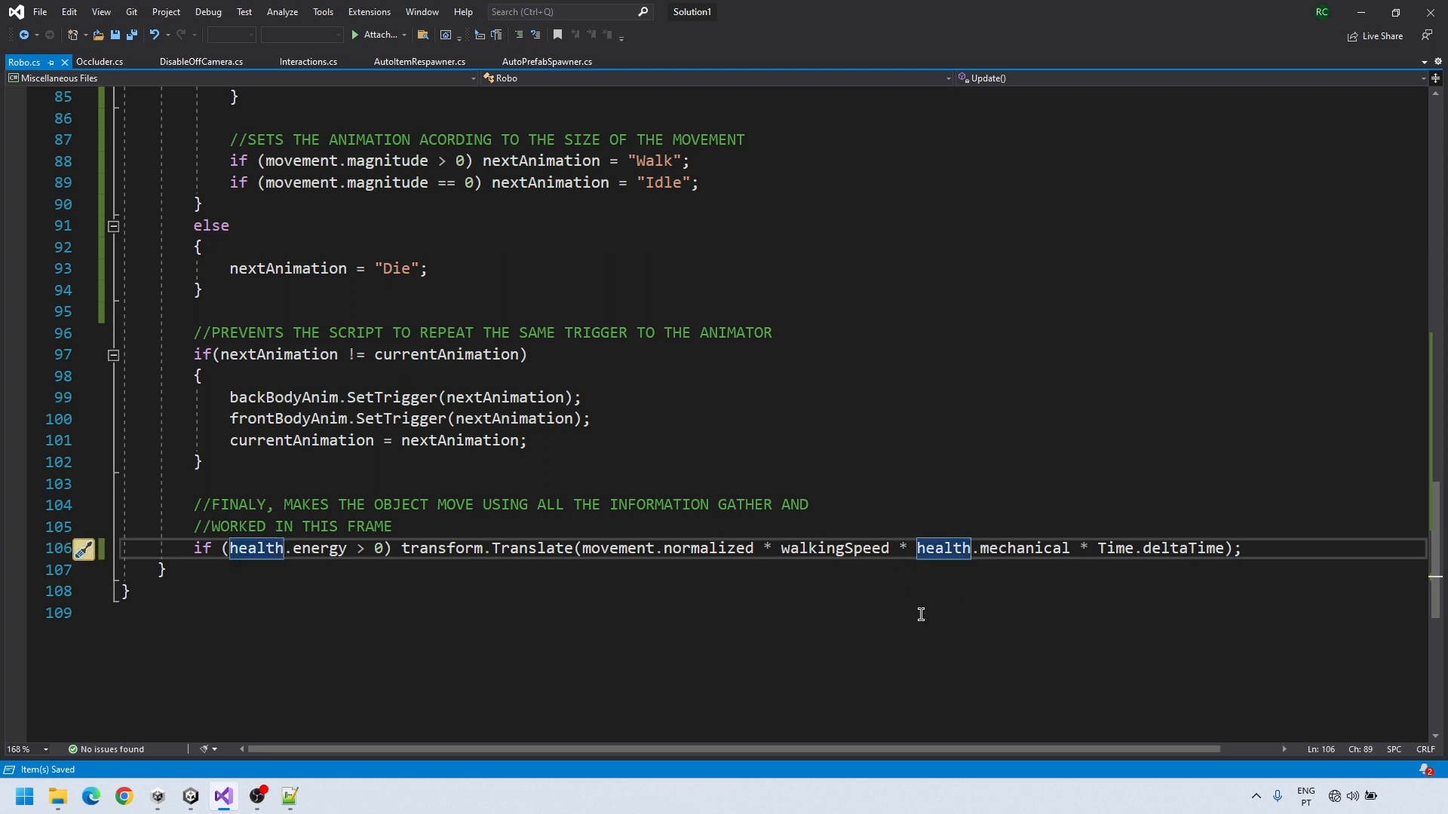
Switch to Unity, set Robo's Energy Decay to 0.3 and Mechanical Decay to 10, and play-test walking the robot around
click(191, 798)
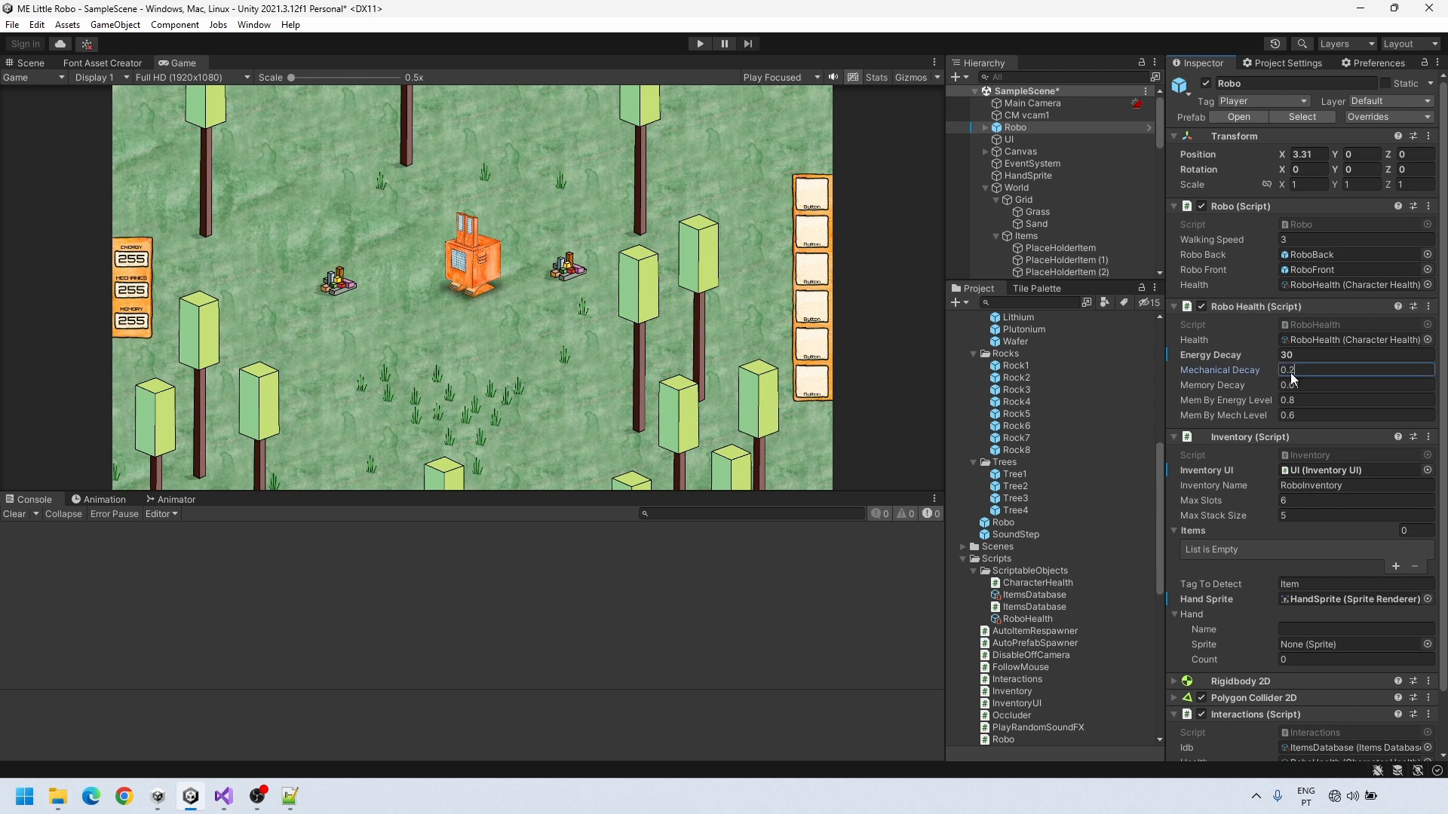
mouse_move(1243, 372)
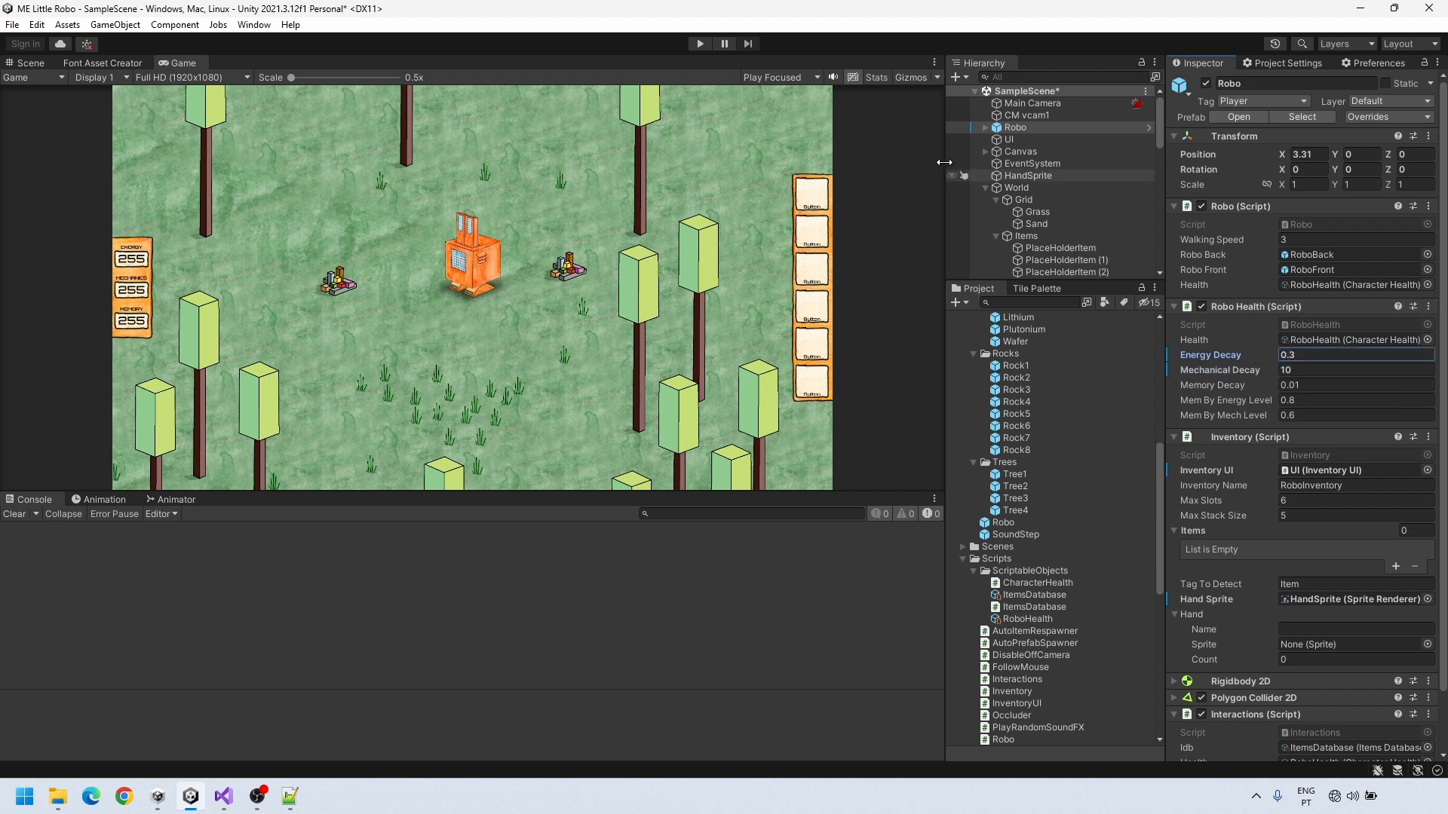
key(ctrl+p)
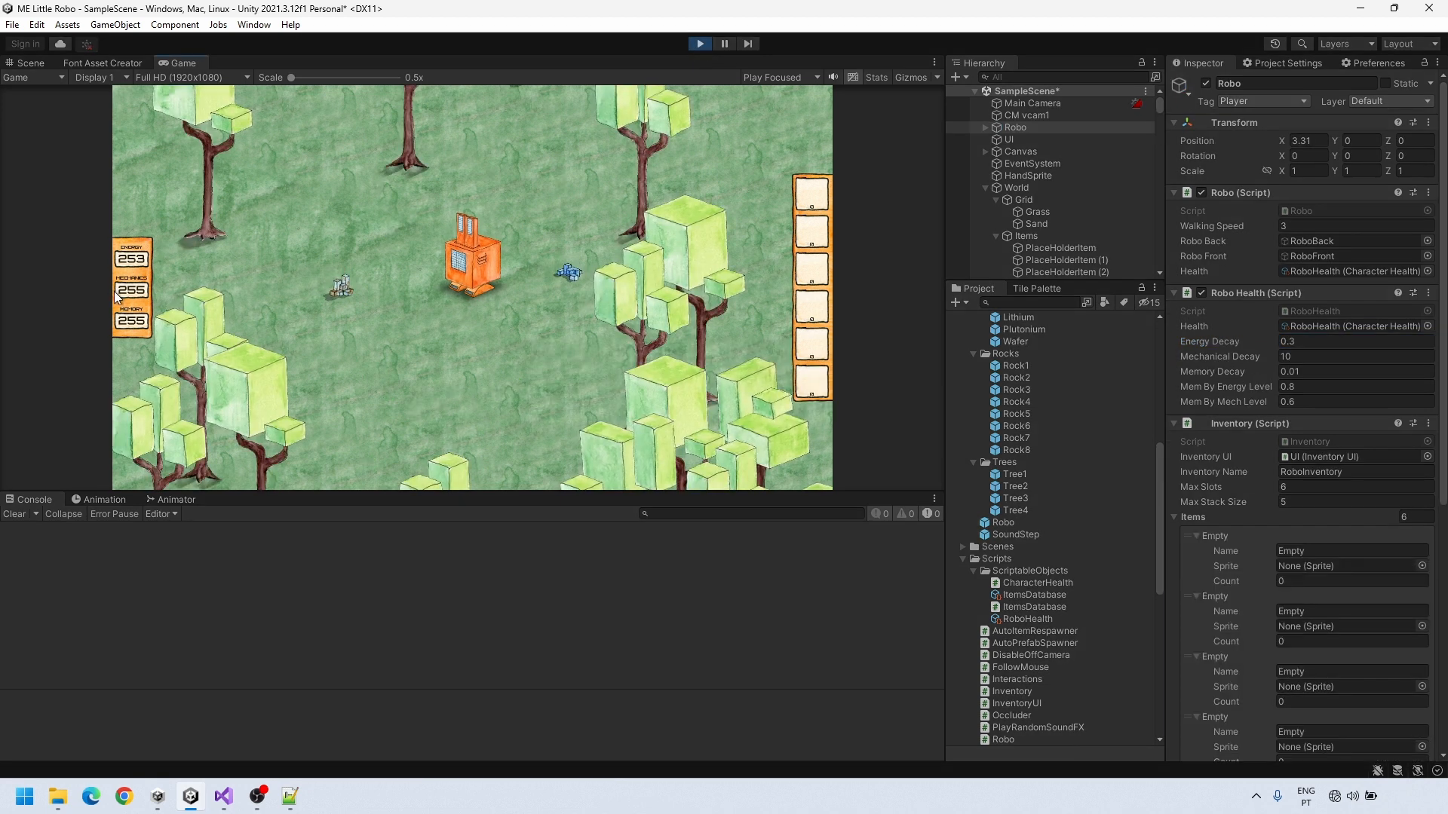
key(s)
key(a)
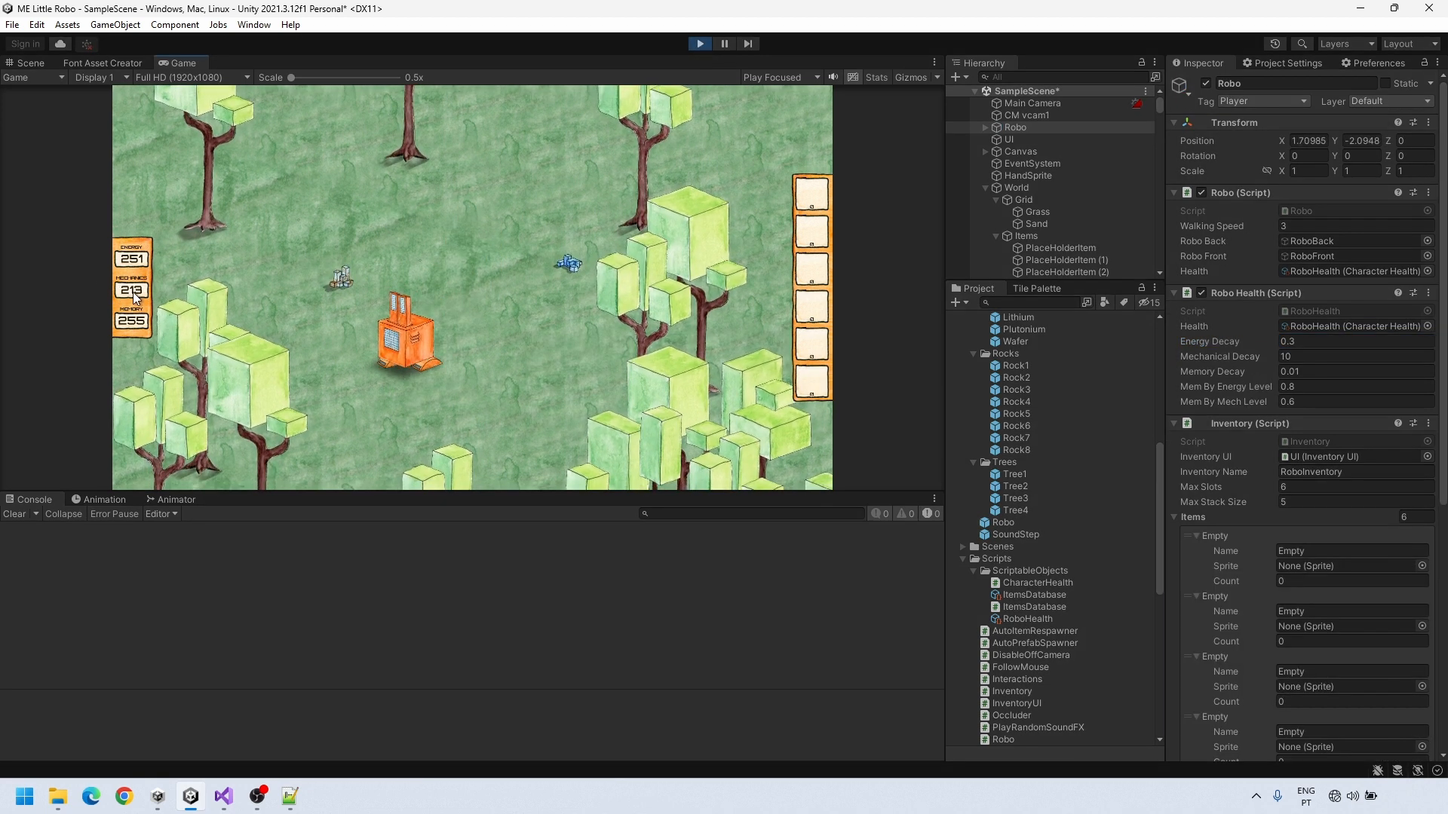
key(d)
key(w)
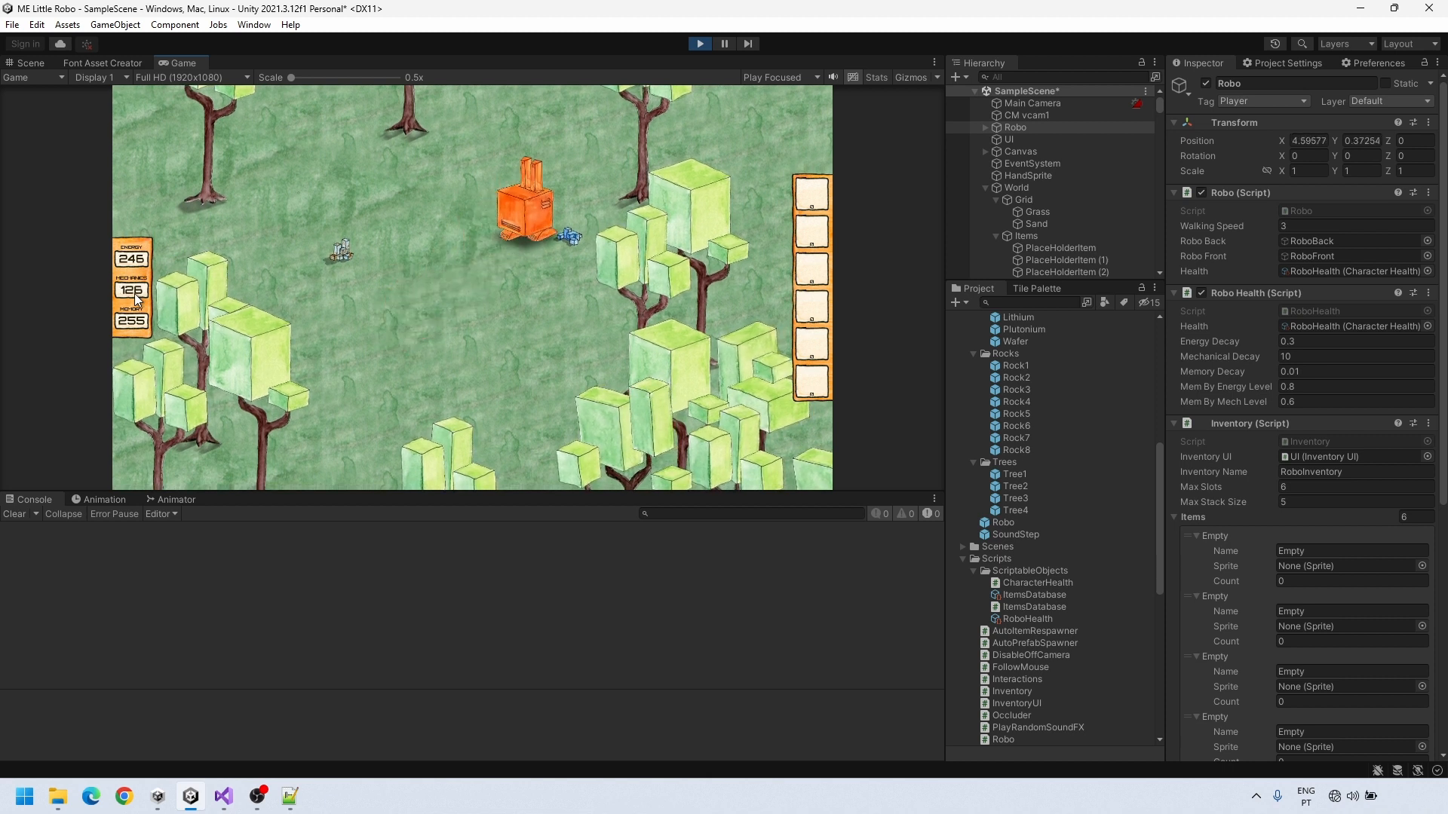
key(a)
key(s)
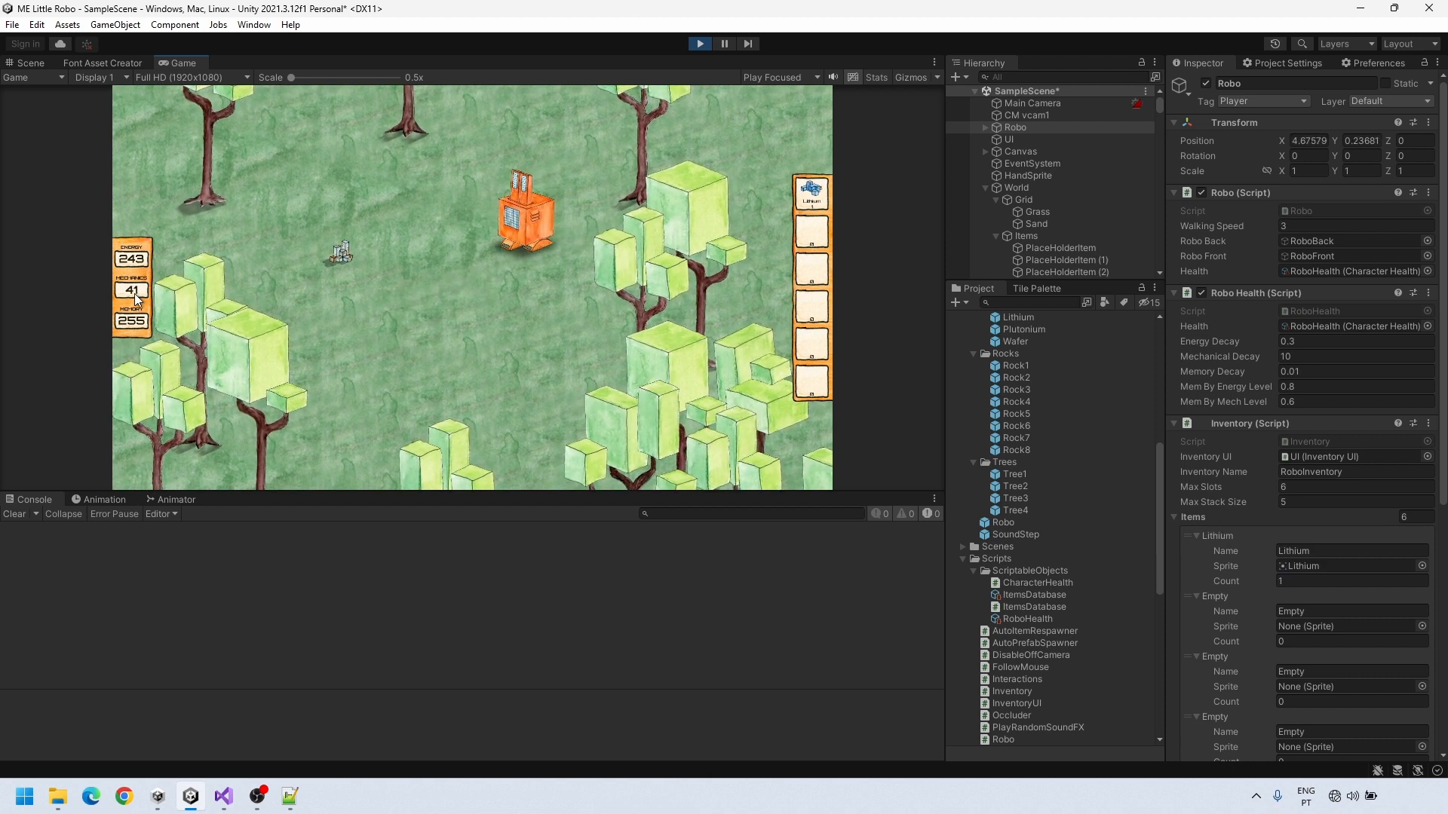
key(d)
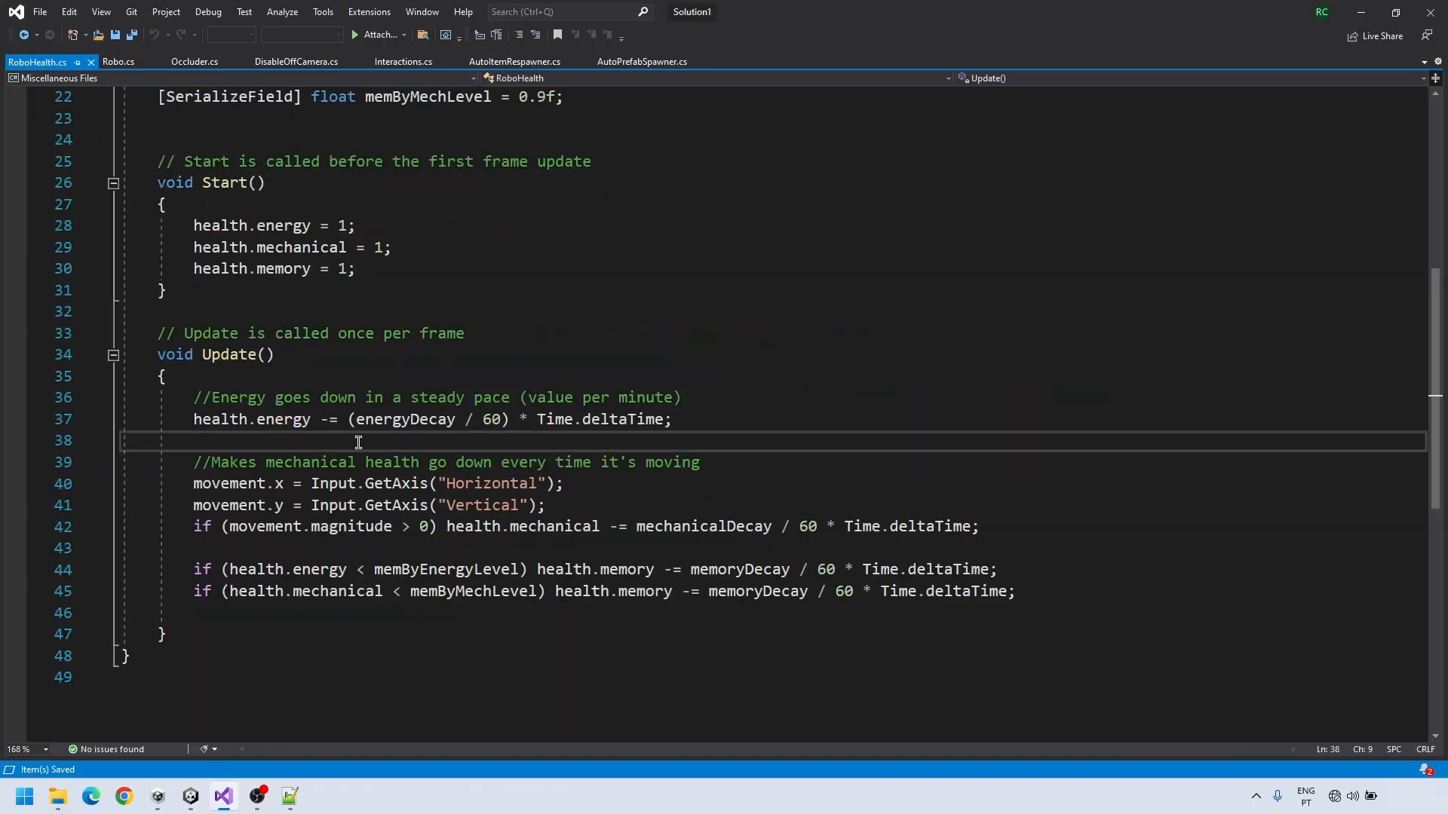
In the RoboHealth script's Update method, add "if (health.energy < 0) health.energy = 0;" below the energy decay line
text(if (health.energ)
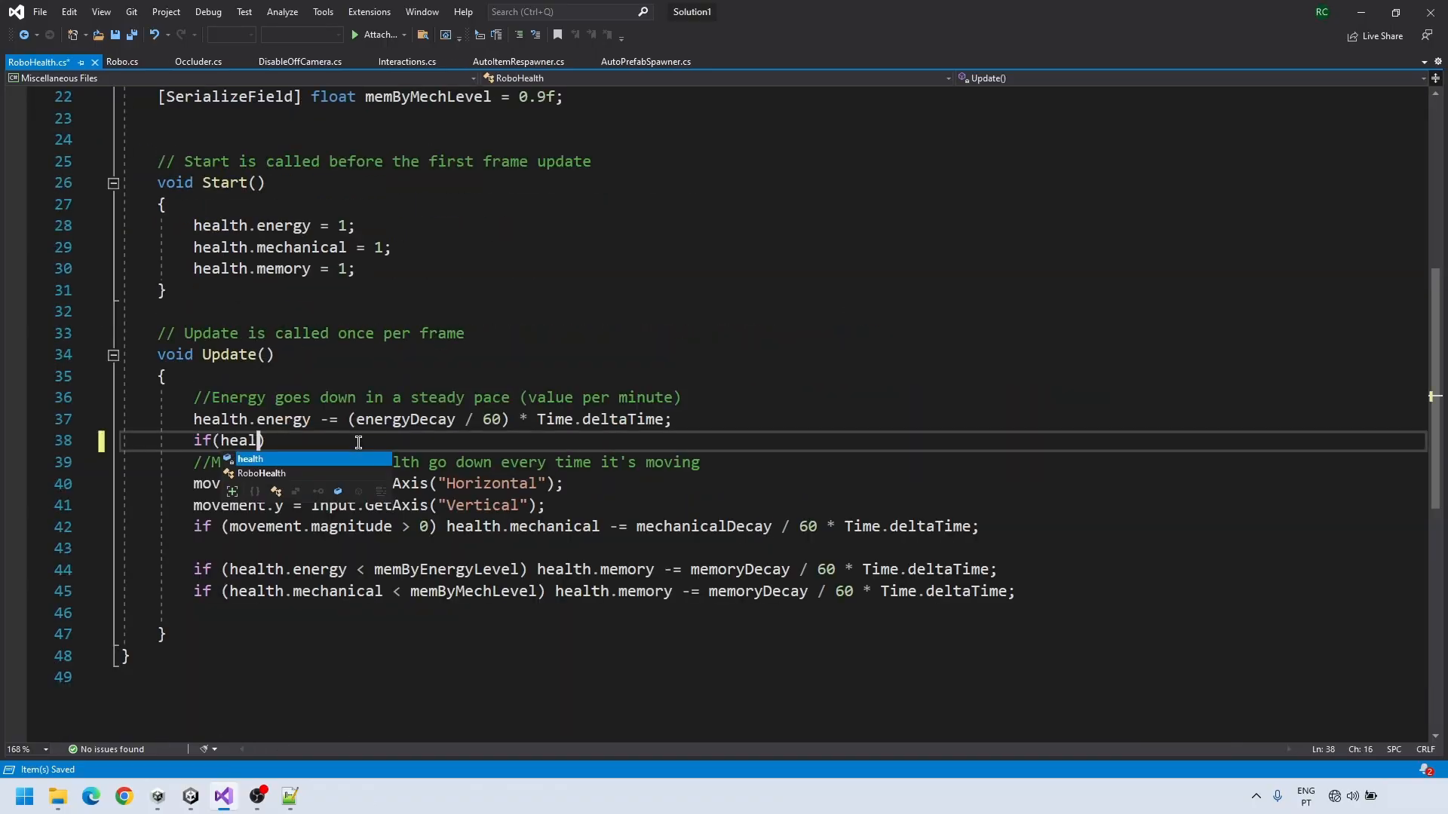
text(y < 0) health.ene)
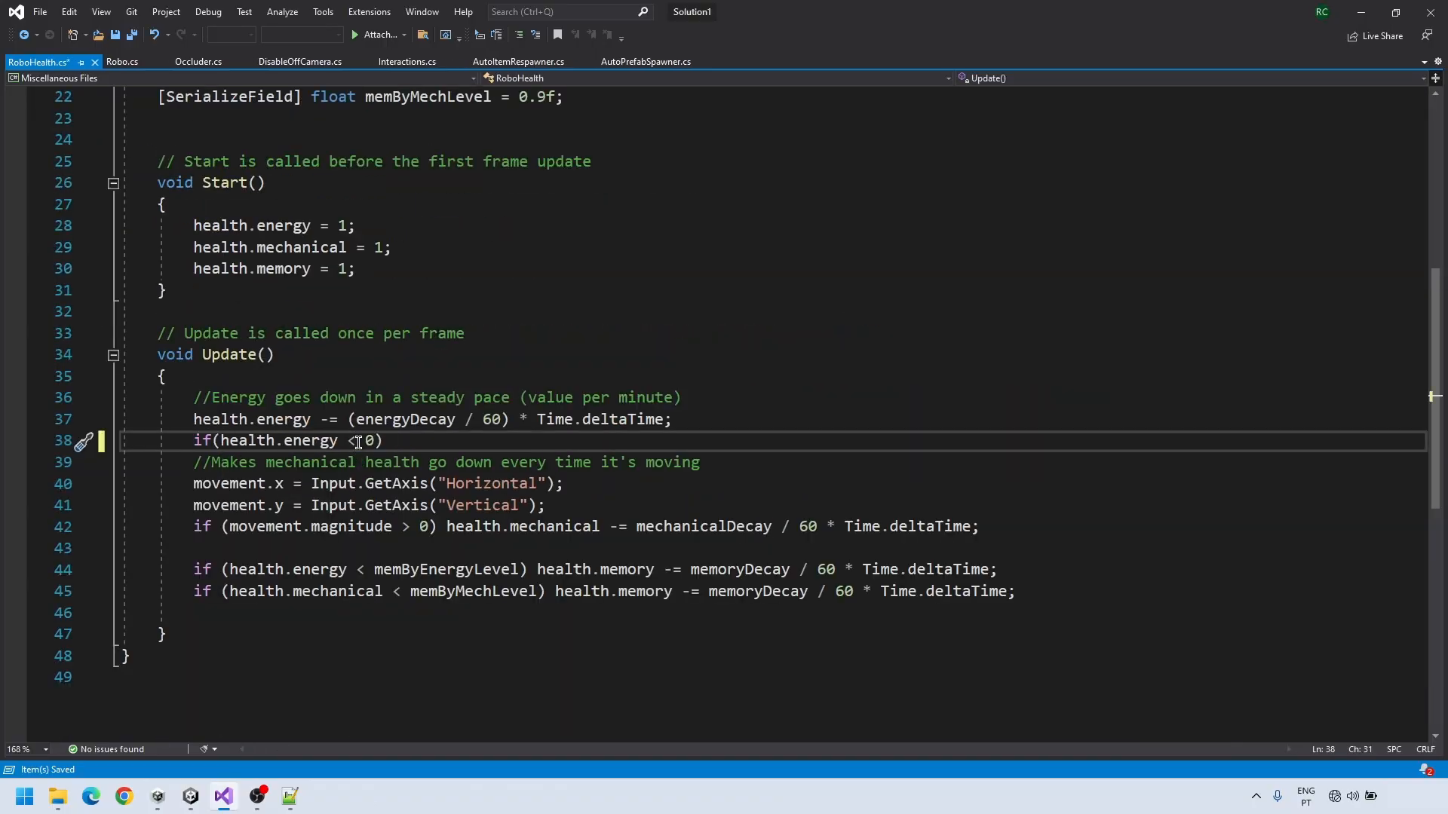
text(rgy = 0;)
key(Return)
key(Return)
Copy the energy clamp line below the mechanical and memory decay lines, and change the first copy to use health.mechanical
key(Up)
key(Up)
key(ctrl+d)
key(alt+Down)
key(alt+Down)
key(alt+Down)
key(alt+Down)
key(alt+Down)
key(alt+Down)
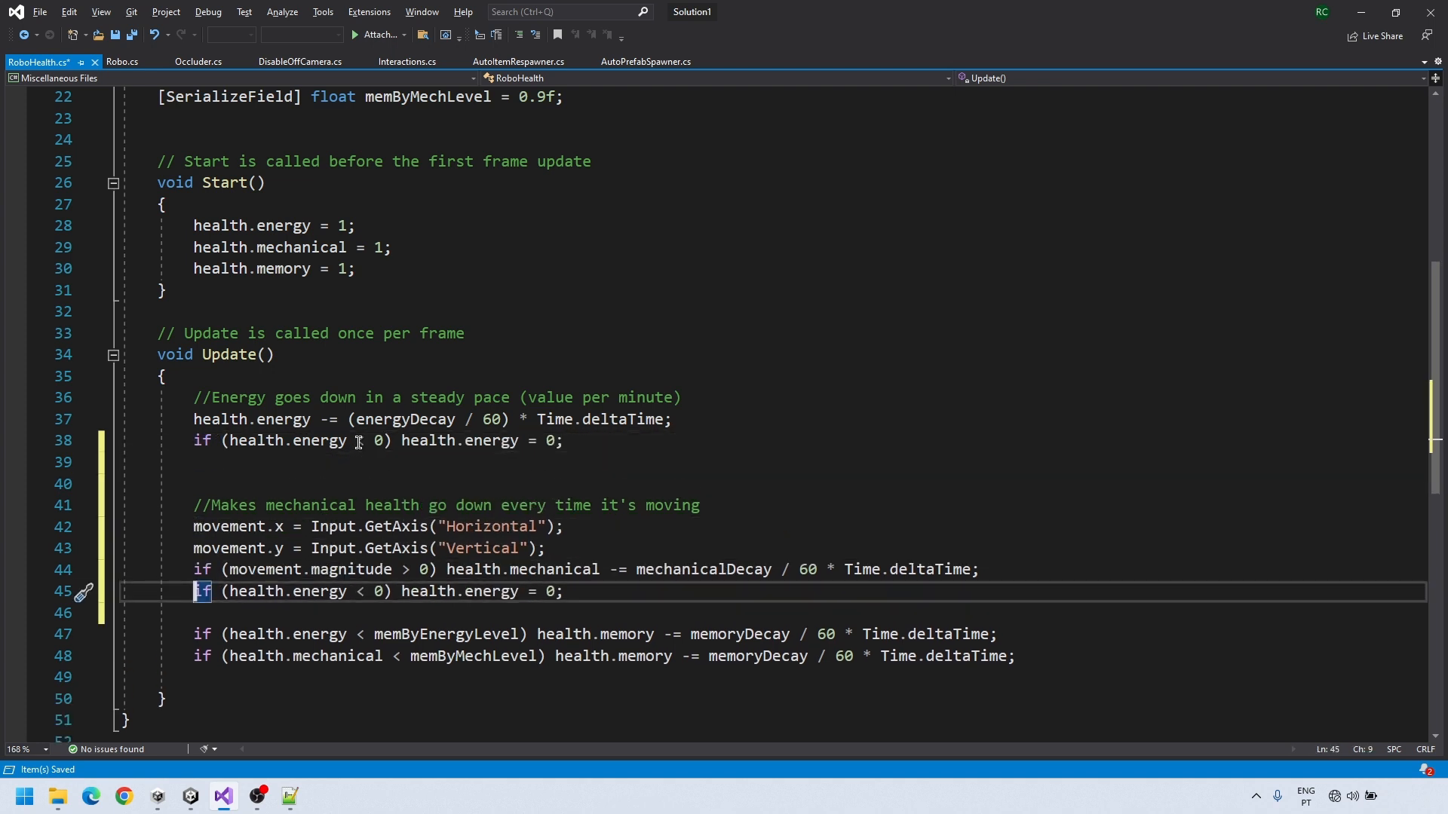
key(alt+Down)
key(alt+Down)
key(alt+Down)
key(alt+Down)
key(alt+Down)
key(alt+Up)
double_click(553, 570)
click(305, 592)
Change the clamp line under the memory decay code to use health.memory and save the script
double_click(648, 656)
key(ctrl+c)
double_click(320, 678)
key(ctrl+v)
double_click(490, 677)
key(ctrl+v)
key(ctrl+s)
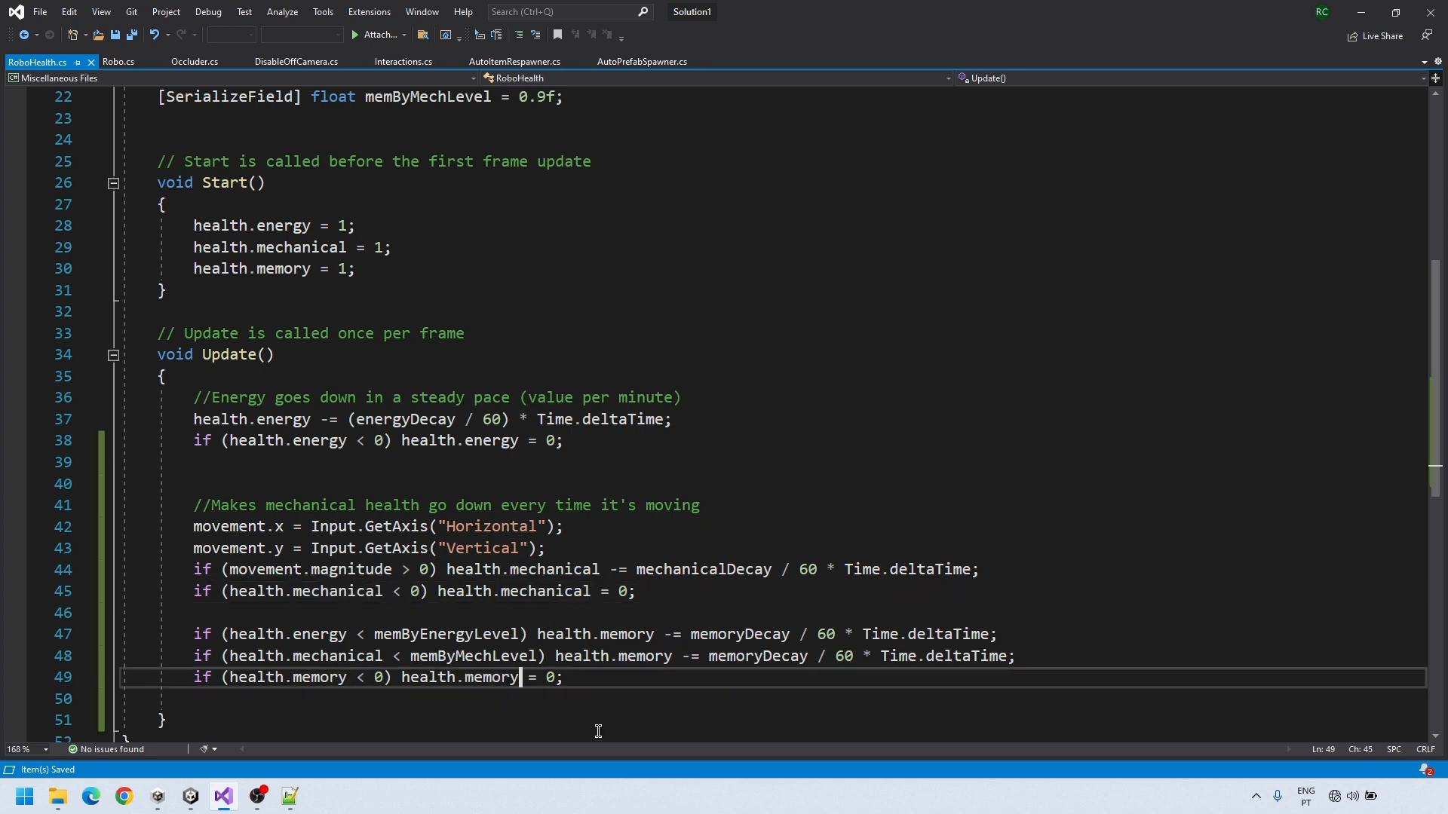
Switch to Unity, set Energy Decay to 5, and play-test walking Robo until its energy and mechanical levels run out
click(190, 796)
key(ctrl+p)
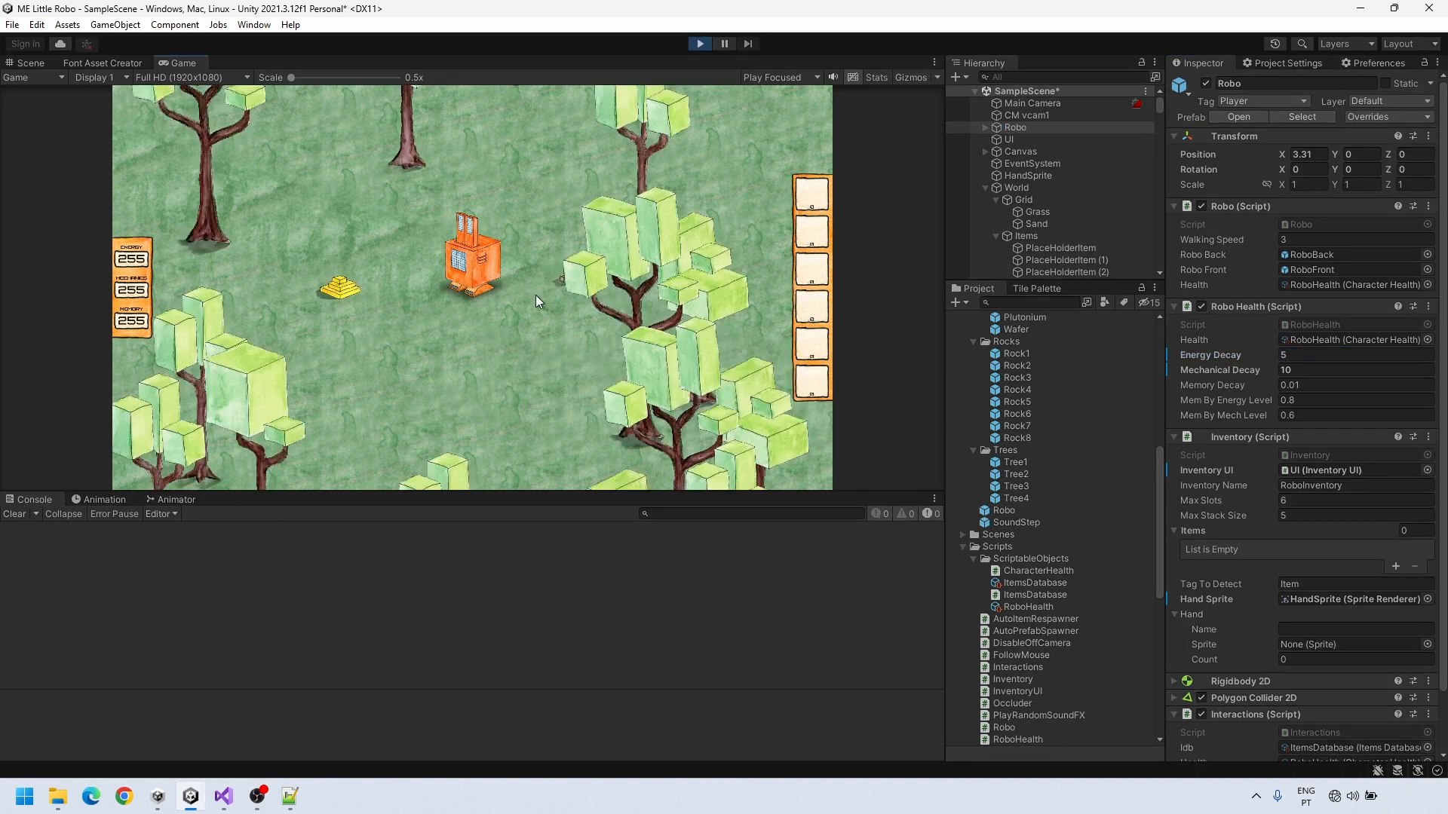
key(w)
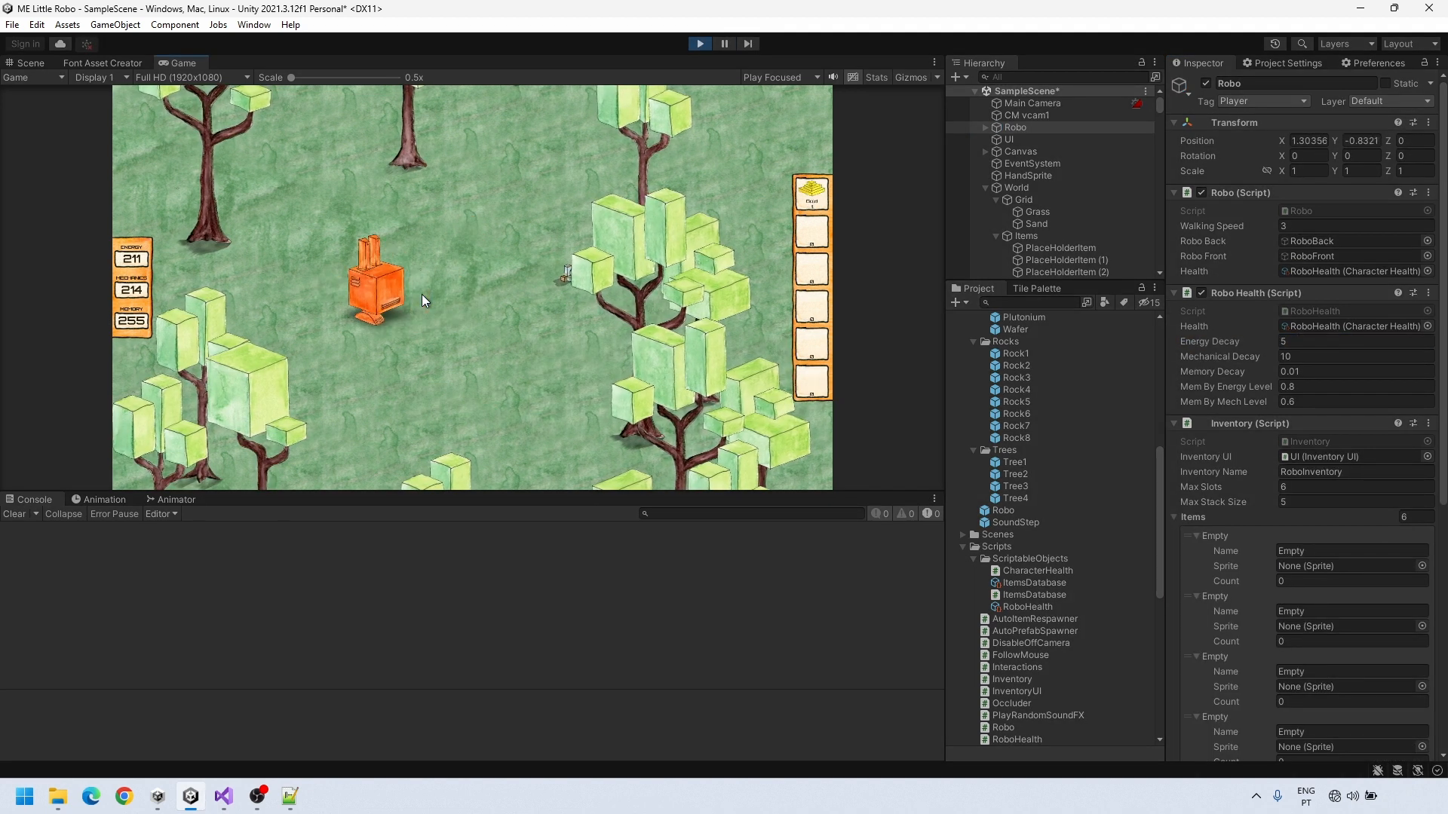
key(d)
key(s)
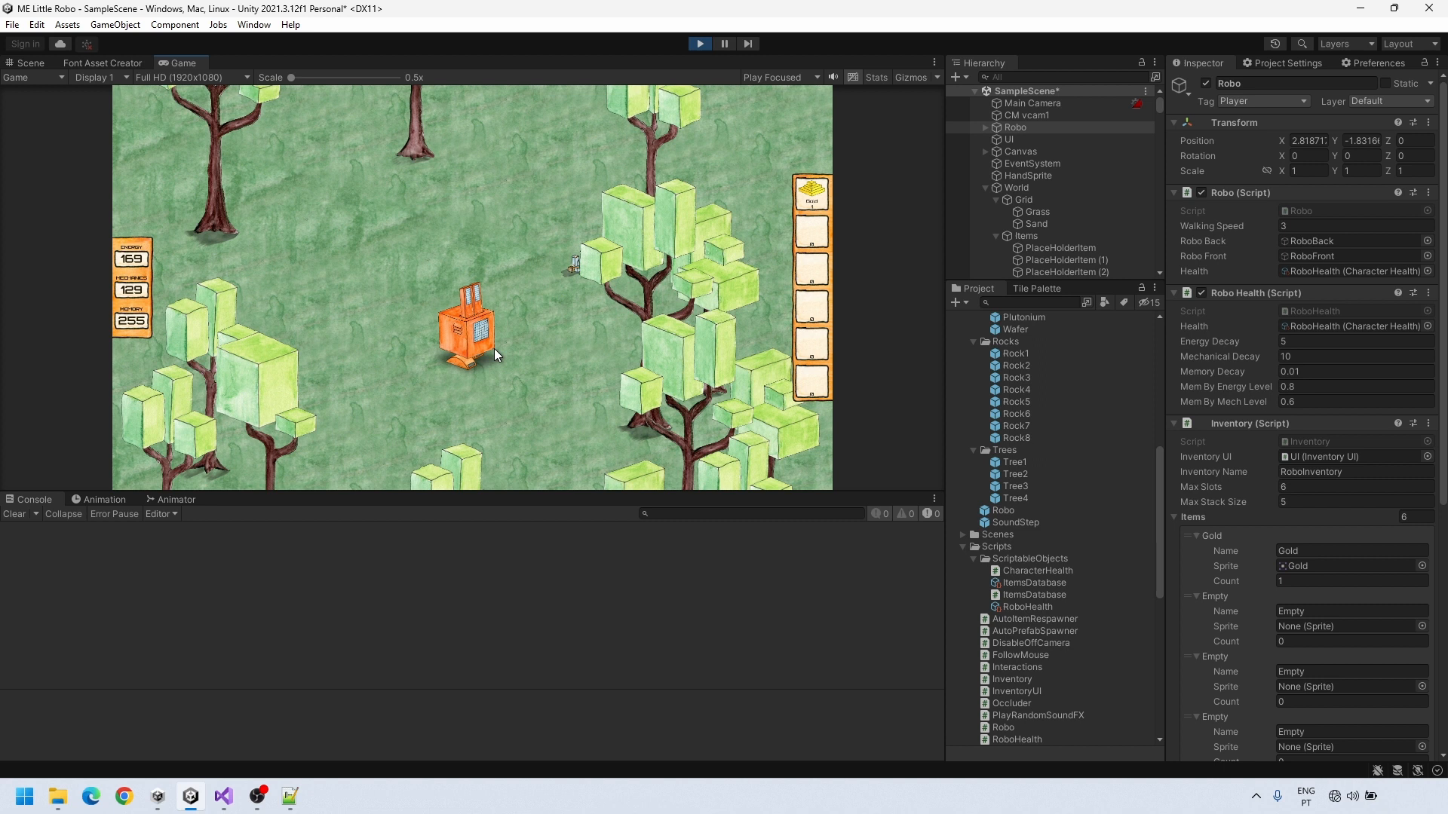
key(a)
key(s)
key(w)
click(353, 224)
key(w)
key(a)
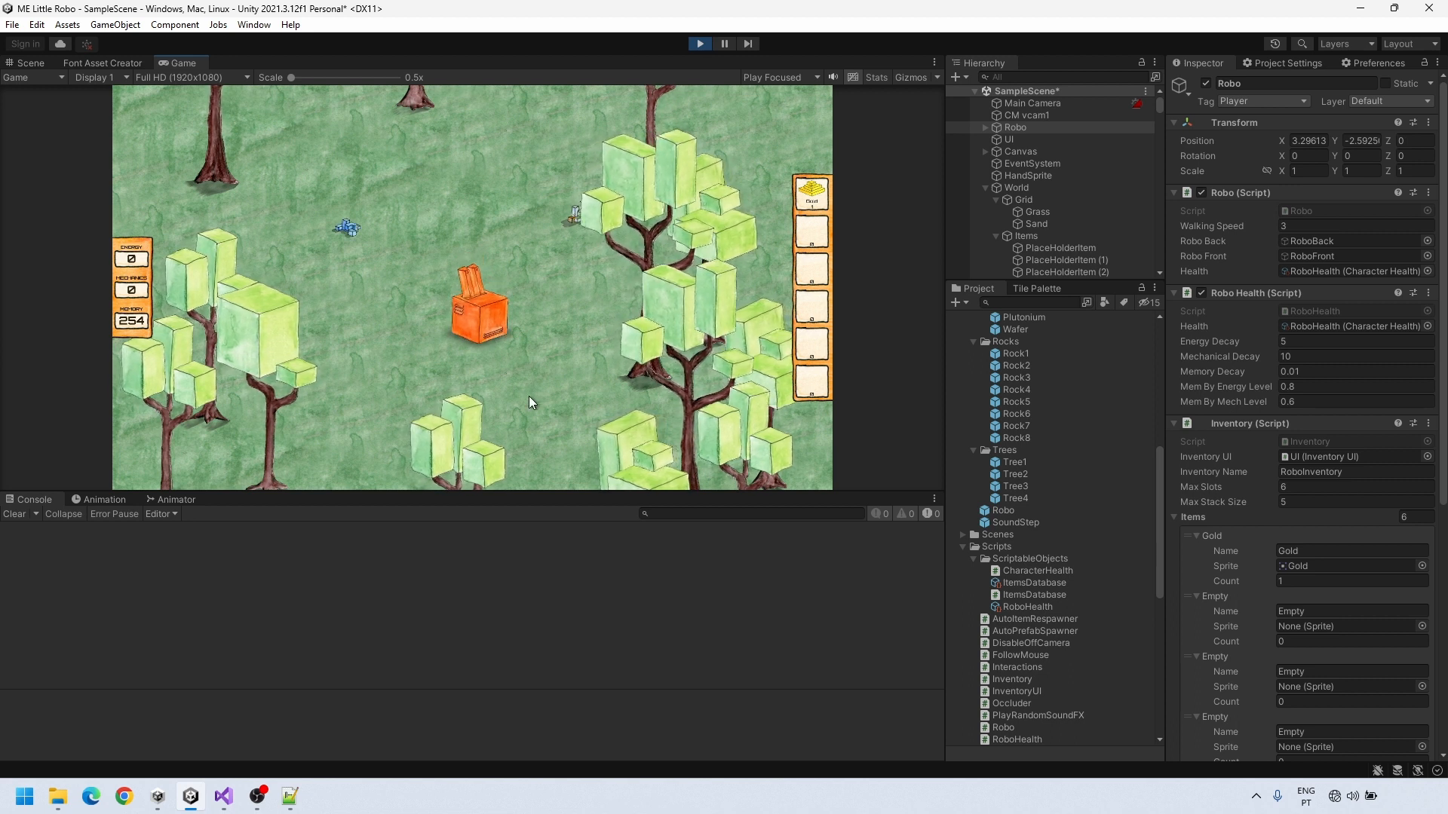
Stop the game, set Energy Decay to 0.3 and Mechanical Decay to 0.2, and apply all overrides to the Robo prefab
key(ctrl+p)
text(0.3)
key(Tab)
text(0.2)
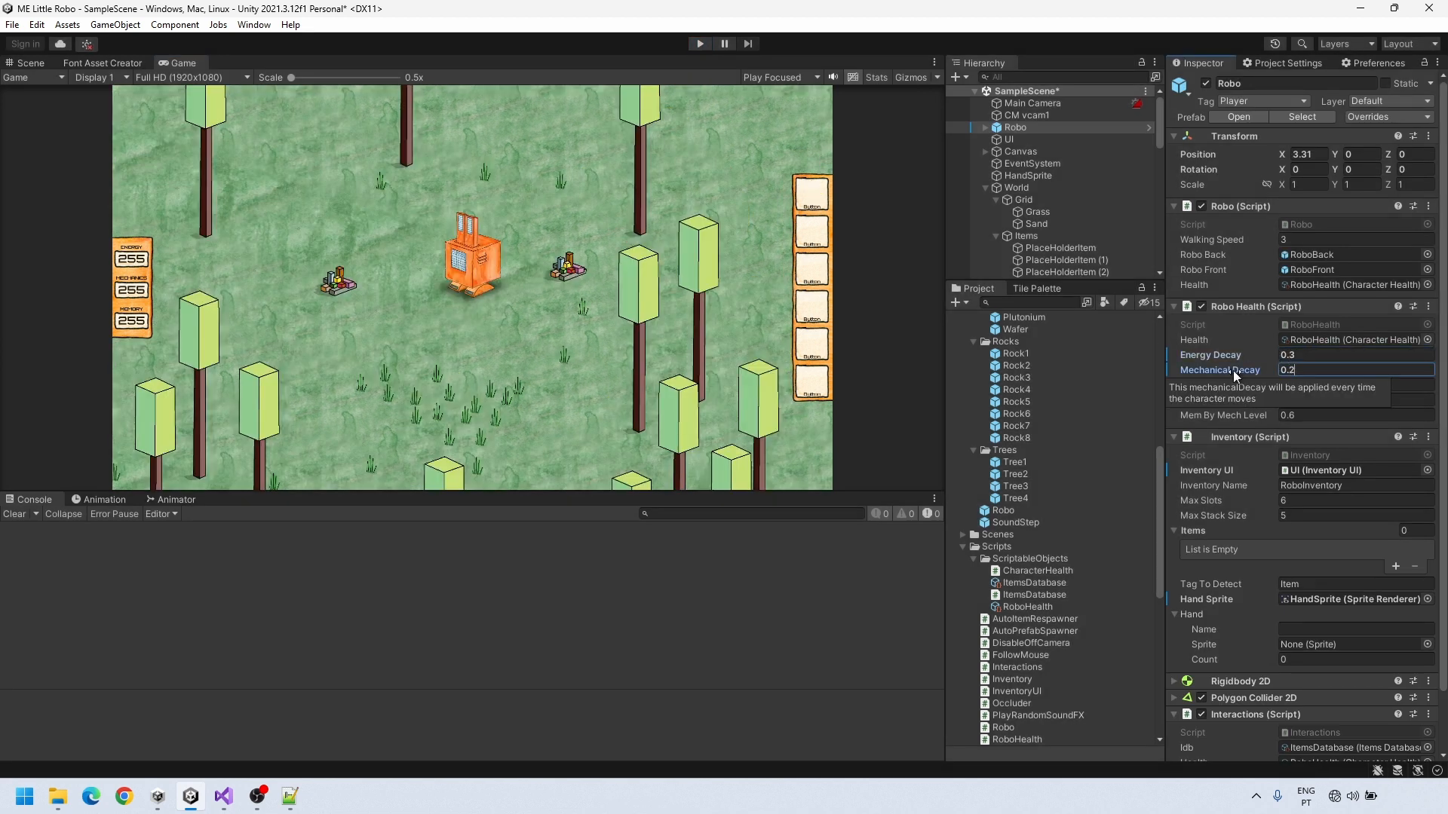
click(1391, 117)
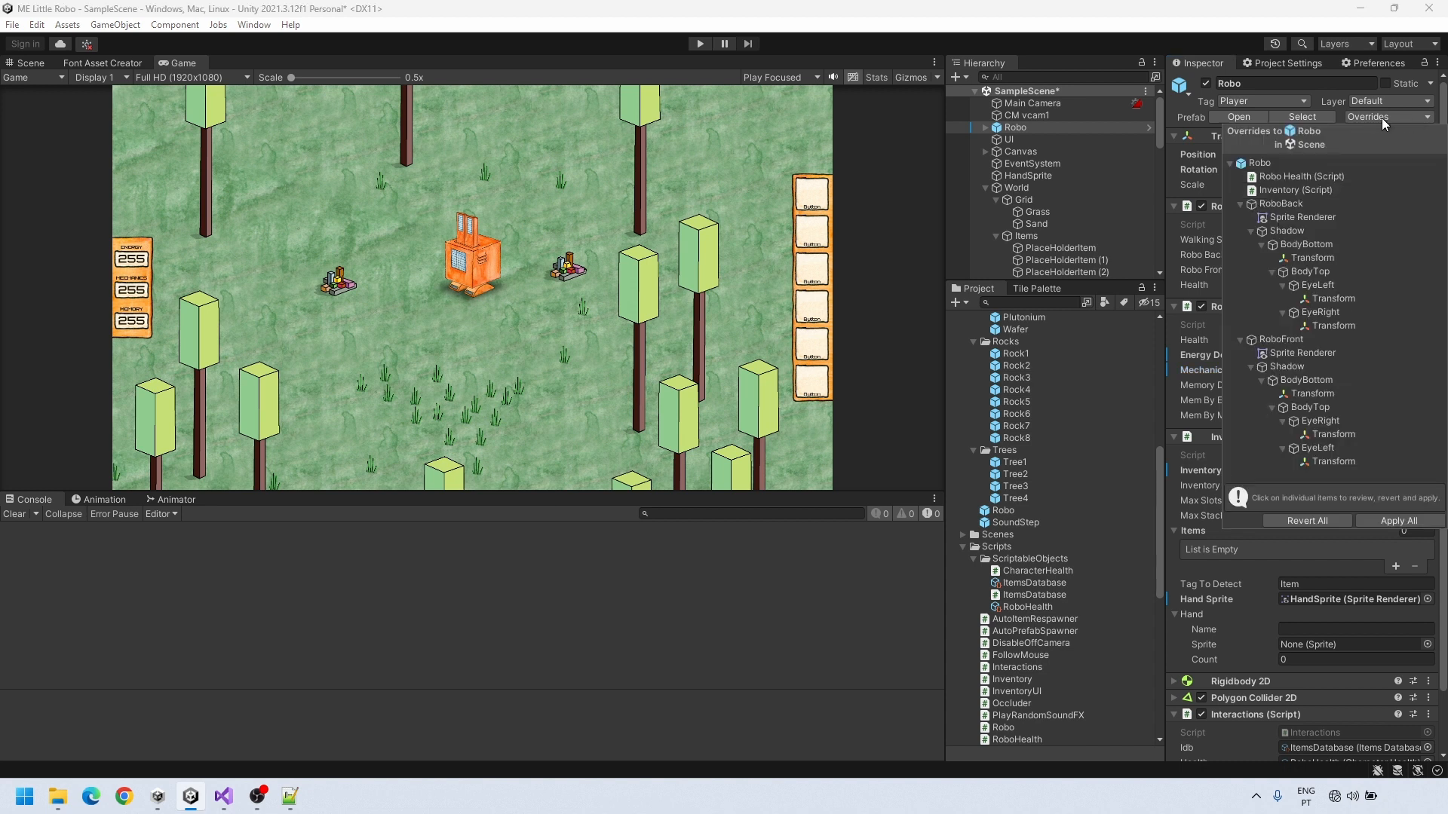
click(1402, 522)
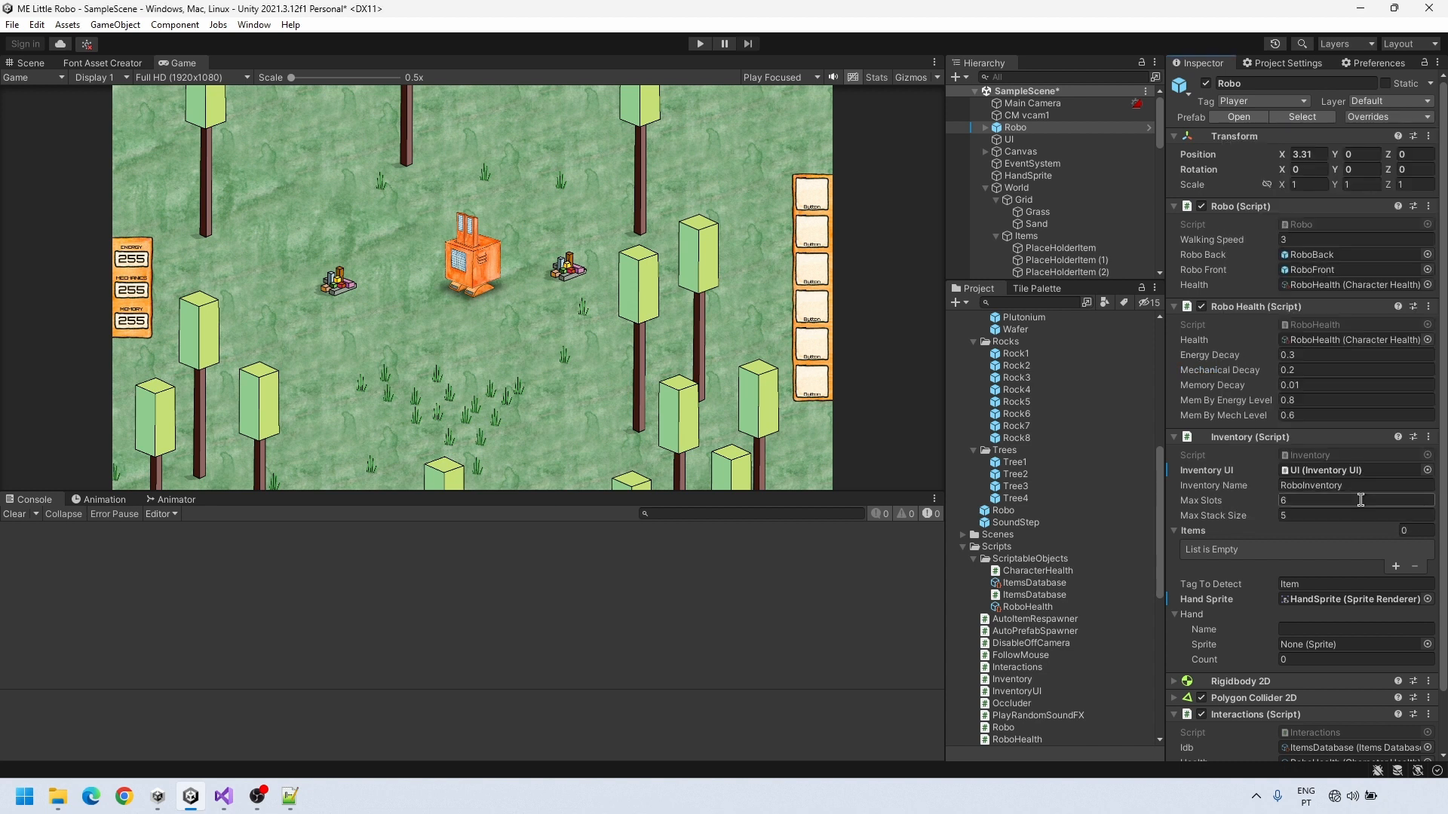
Create a scene named Intro in the Scenes folder and open it
click(1024, 128)
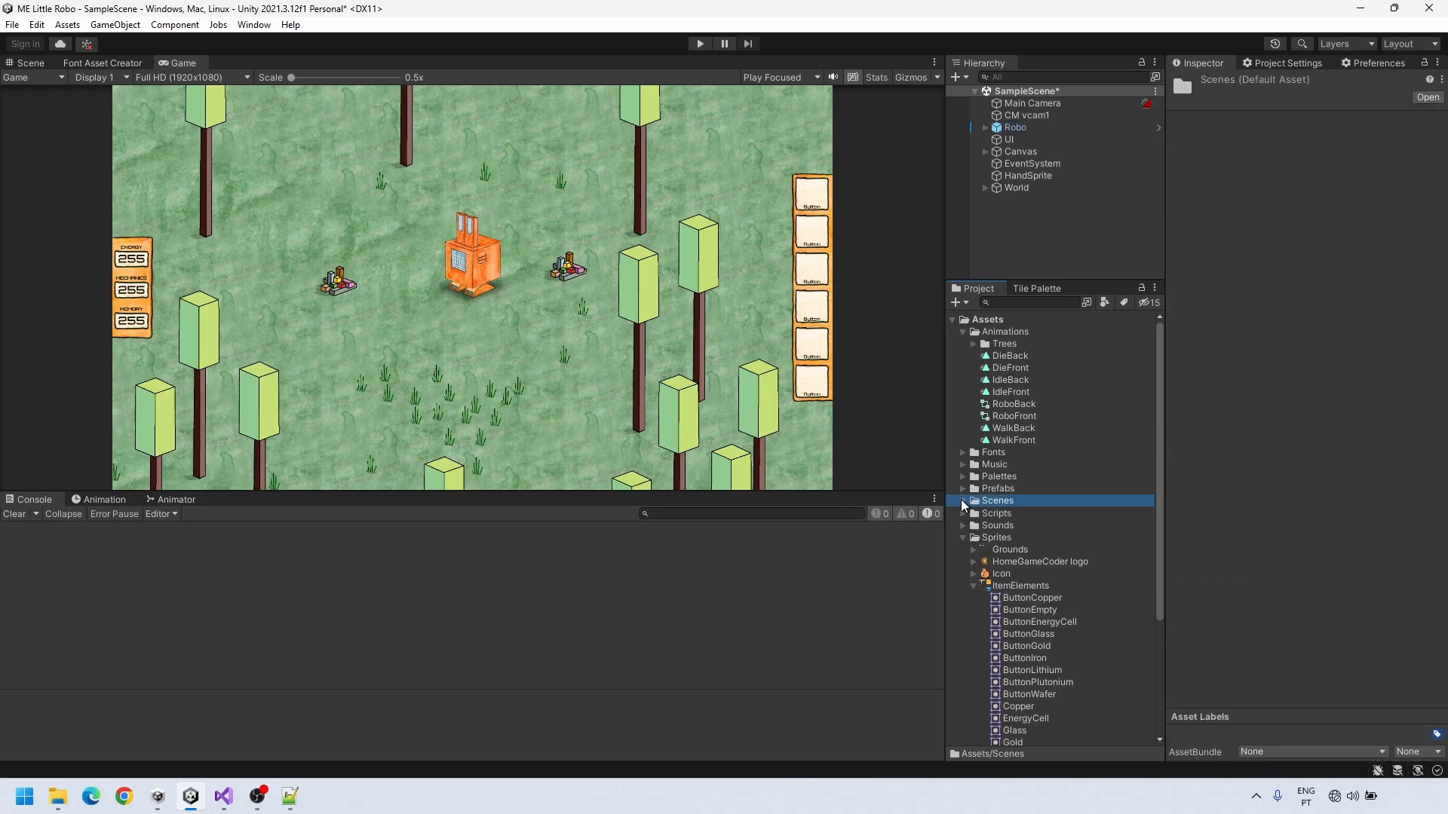
right_click(1000, 500)
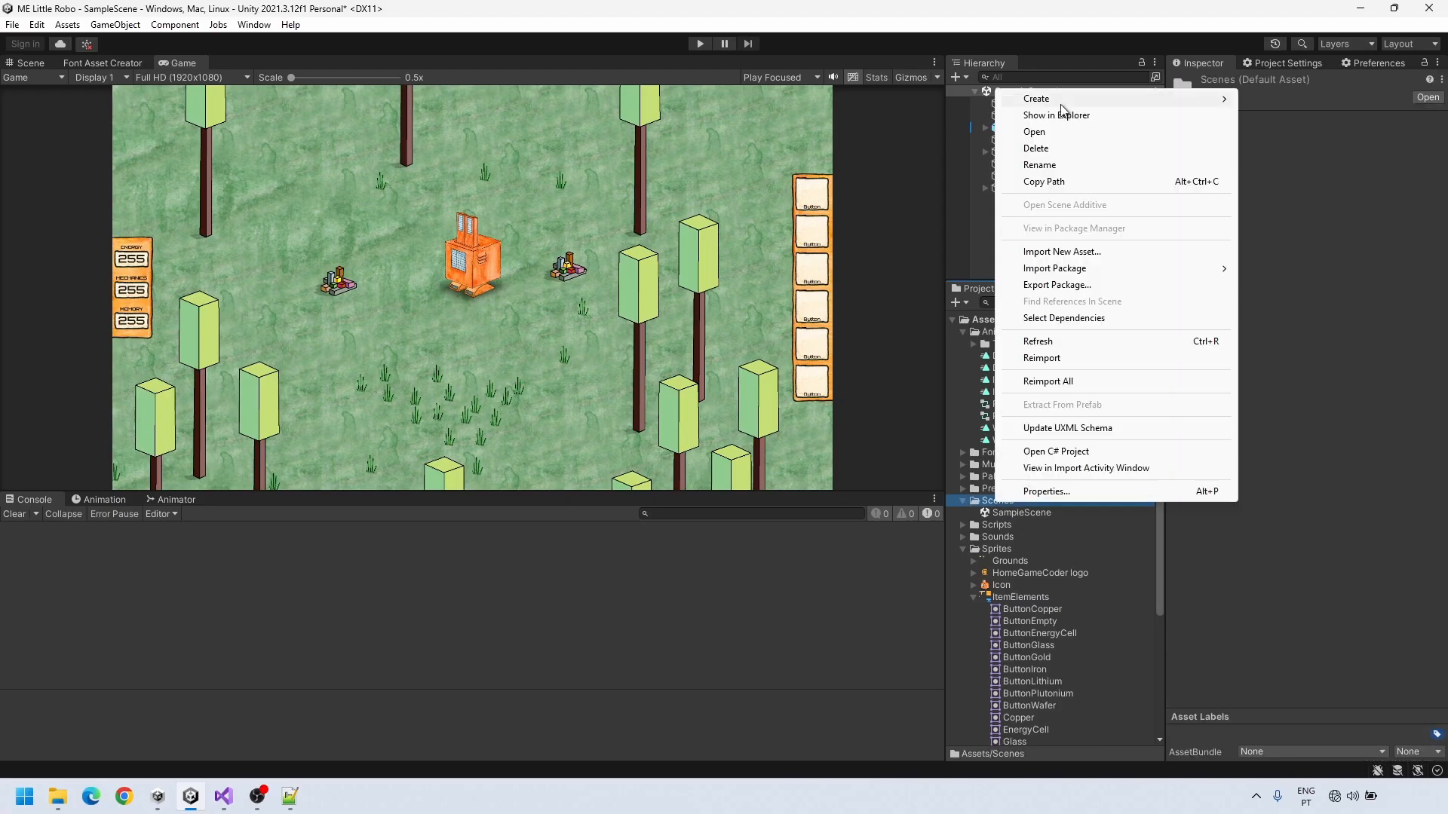
mouse_move(1048, 99)
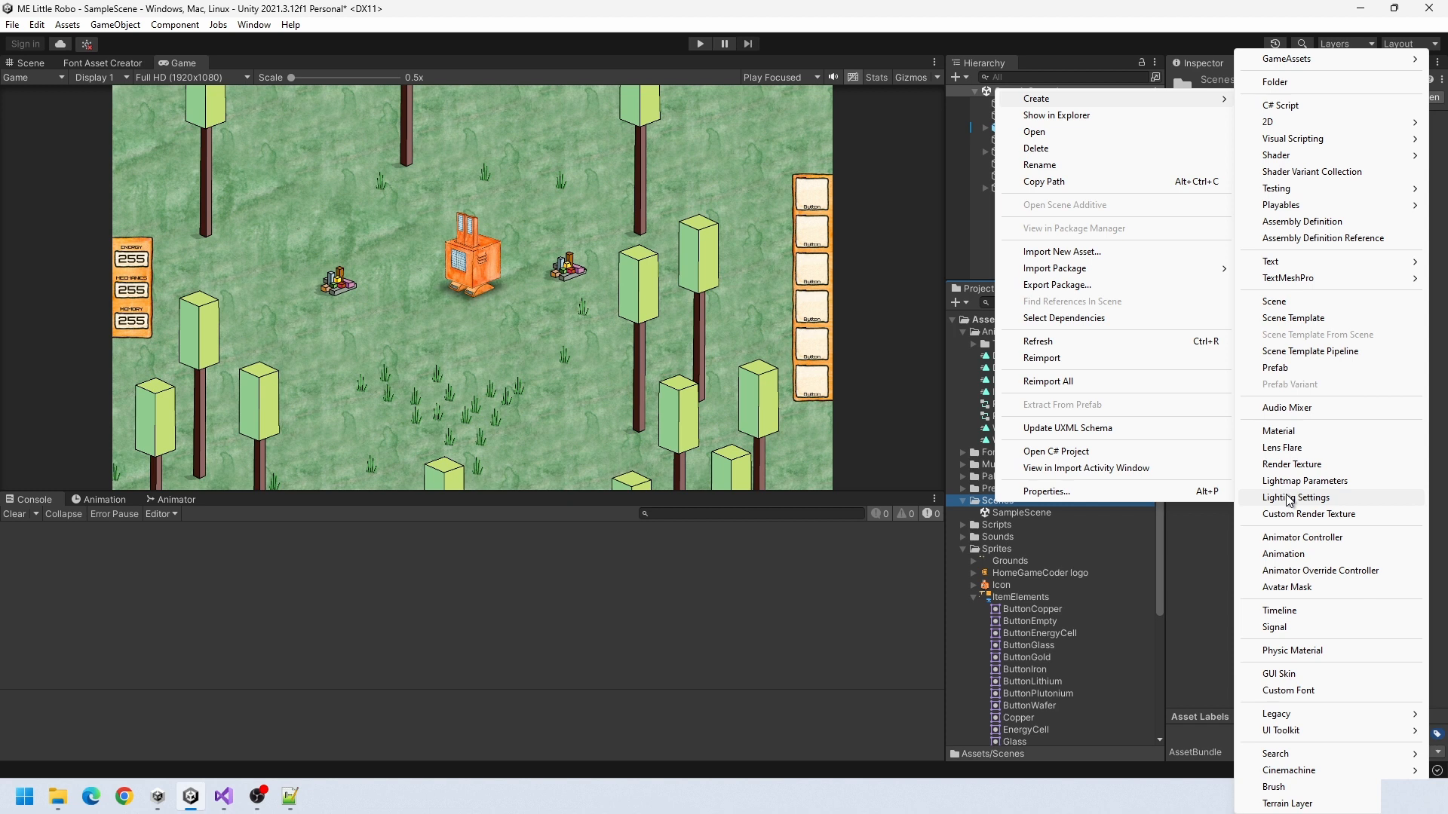
click(1292, 301)
key(Return)
double_click(1003, 514)
click(692, 431)
Add a UI Canvas to the Intro scene
click(1009, 105)
right_click(1009, 105)
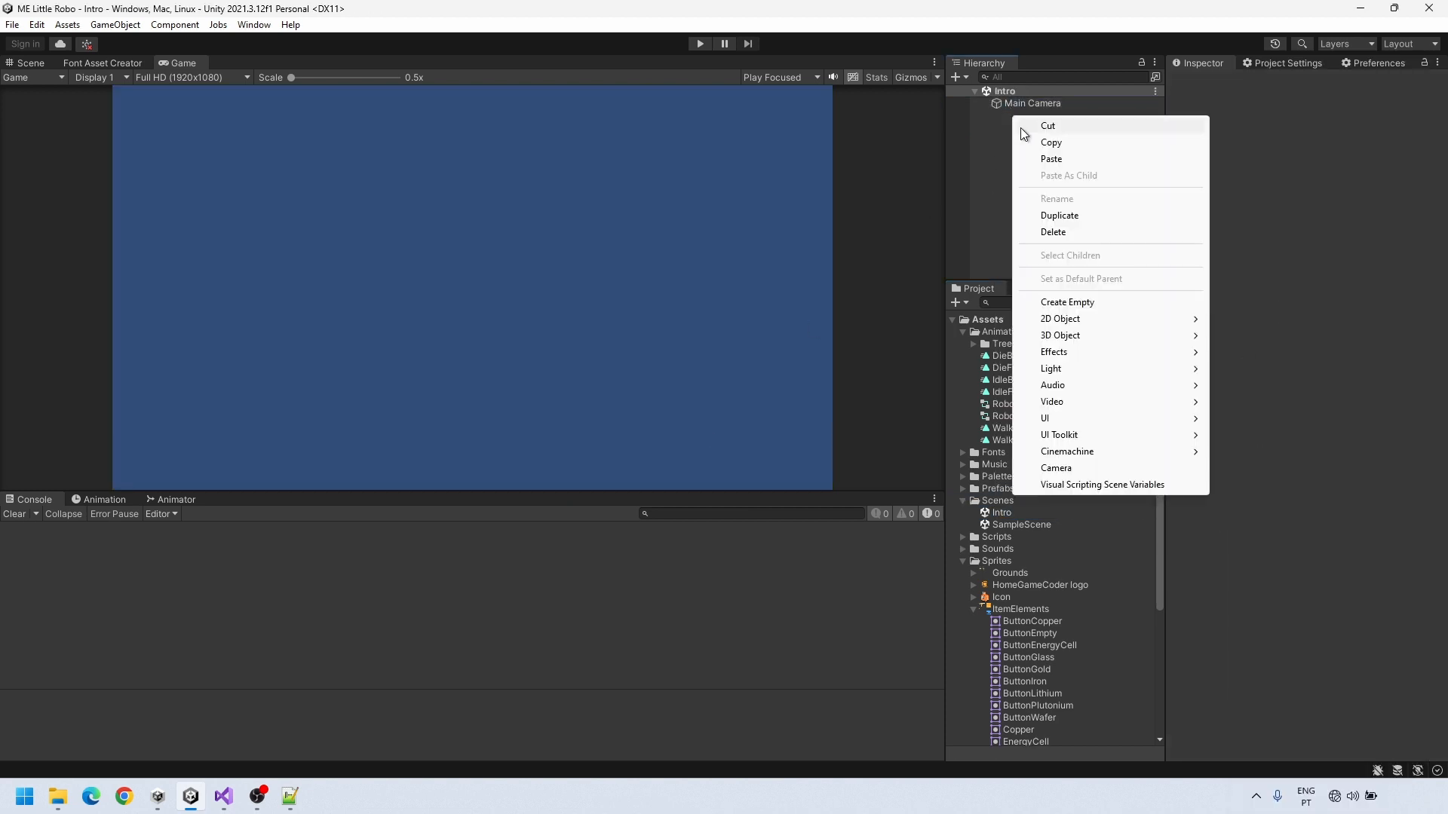
mouse_move(1104, 425)
click(1250, 609)
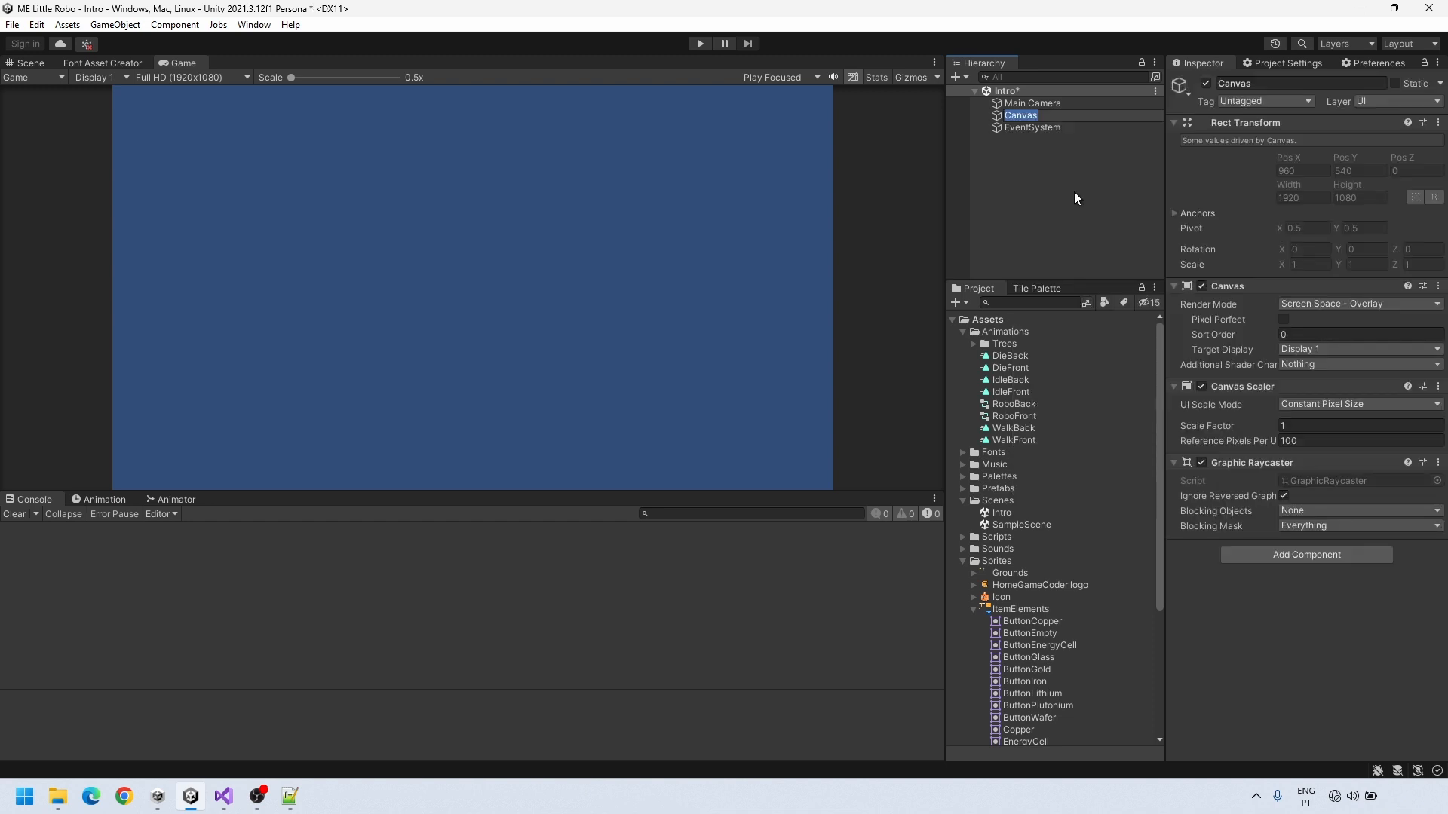
Set the Canvas render mode to Screen Space - Camera and assign Main Camera as its render camera
click(27, 62)
key(f)
click(1357, 303)
click(1335, 337)
drag(1032, 103, 1350, 335)
Set the Canvas Scaler to Scale With Screen Size, with a 1920 by 1080 reference resolution and Match at 1 (Height)
click(1357, 440)
click(1350, 474)
click(1318, 461)
text(1920)
key(Tab)
text(1080)
drag(1297, 494, 1401, 492)
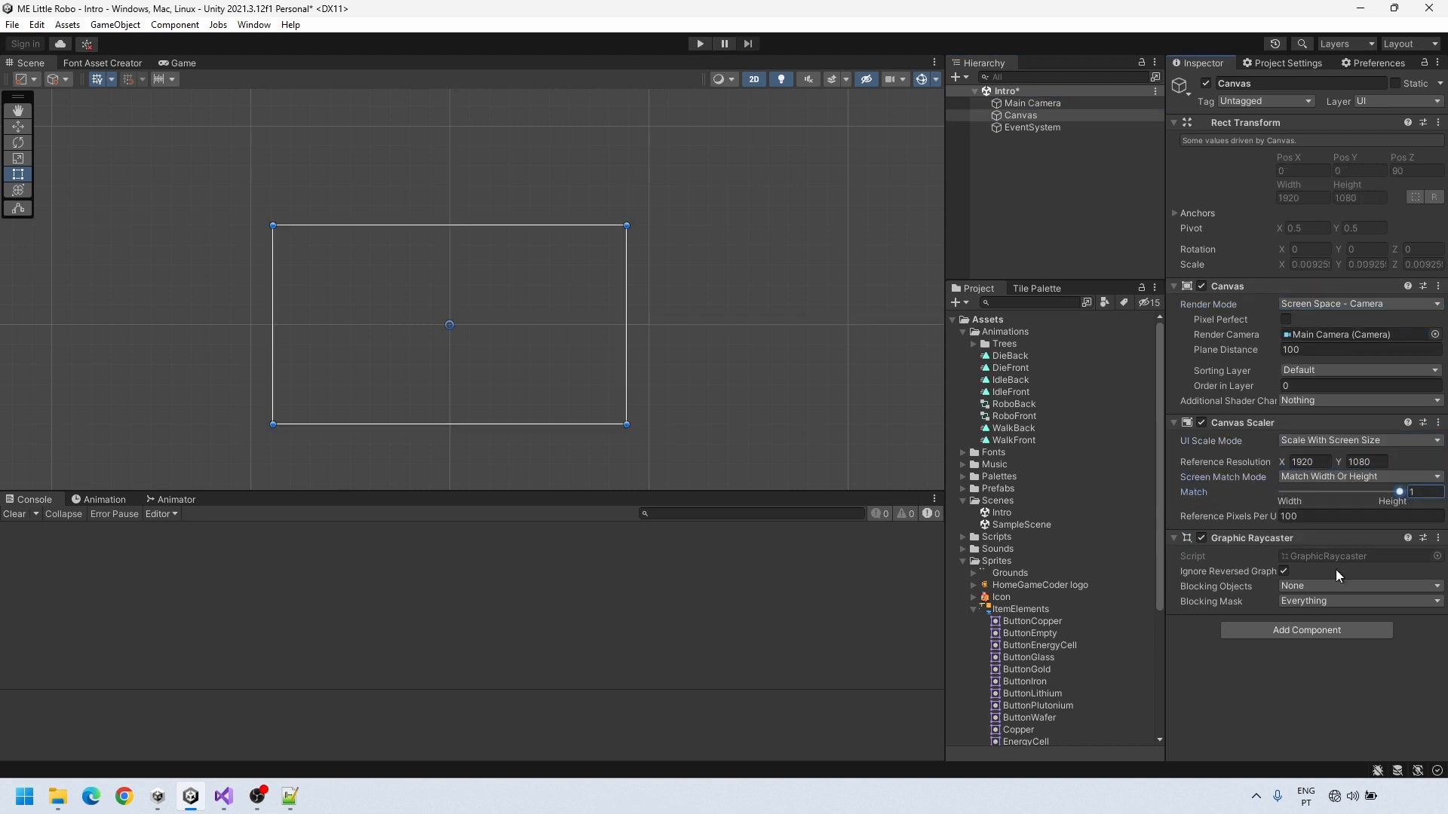
click(1060, 205)
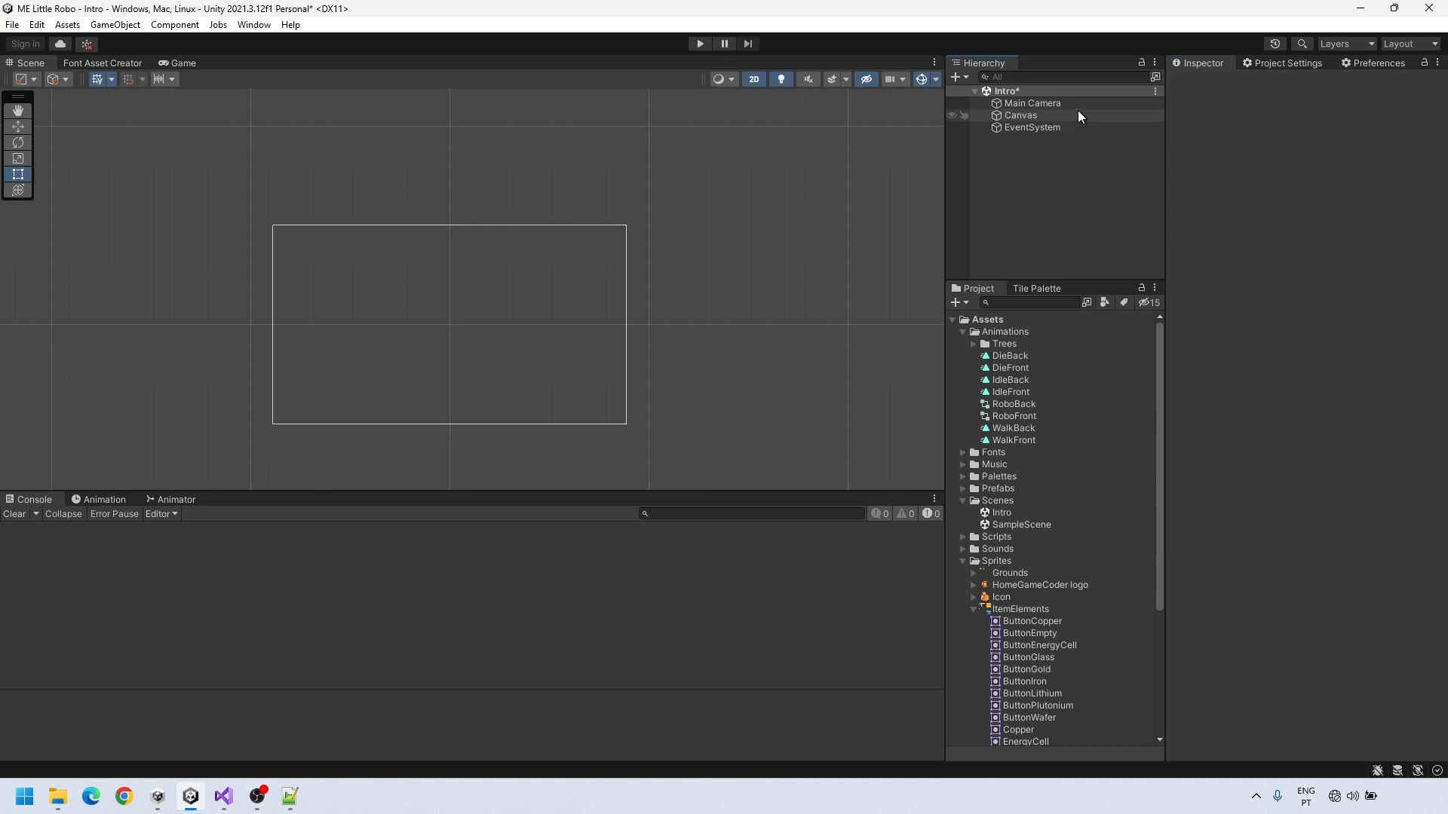
Save the Intro scene, then save a copy of it as MainMenu in the Scenes folder
click(1156, 91)
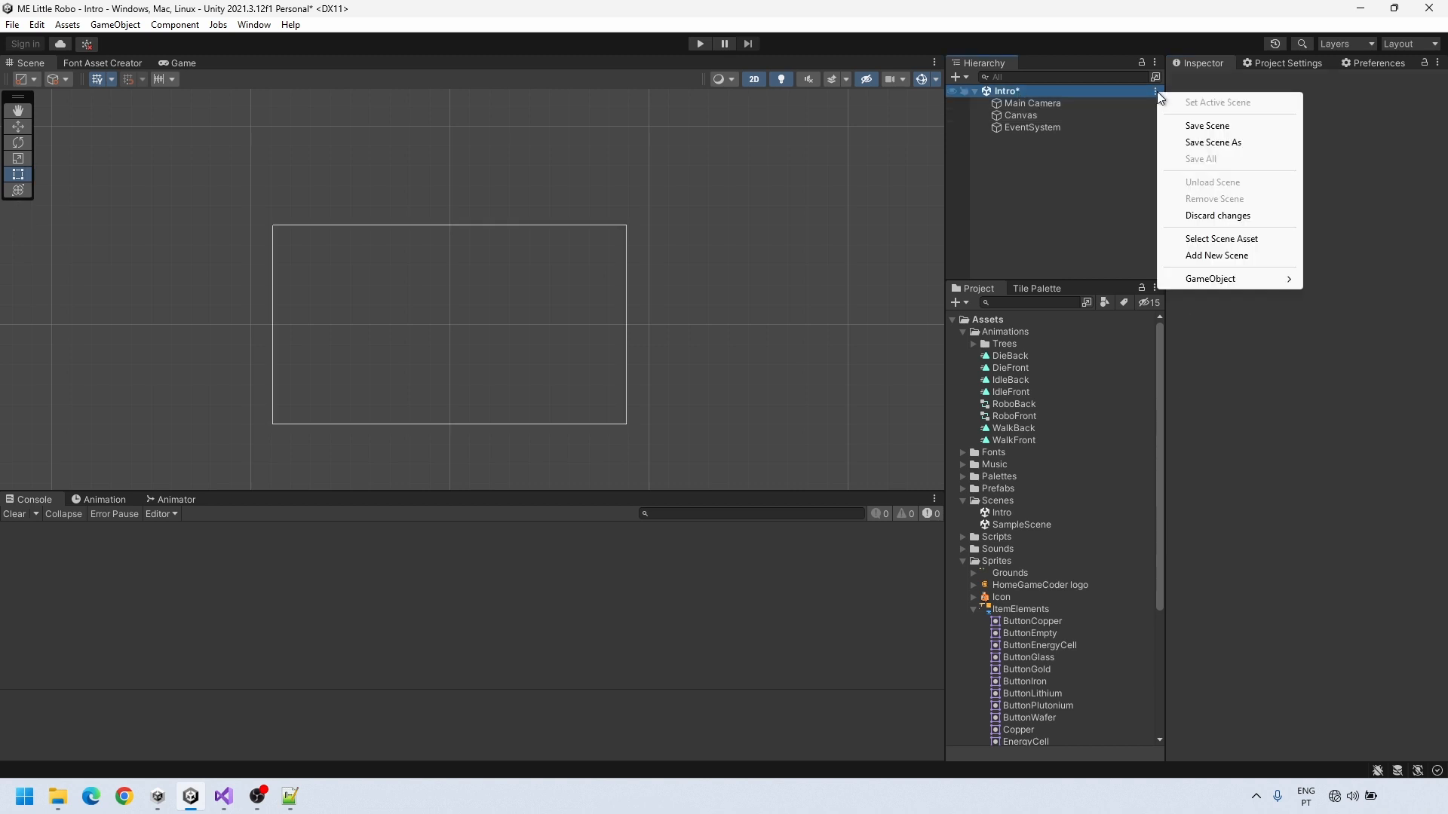
click(1194, 127)
click(1155, 91)
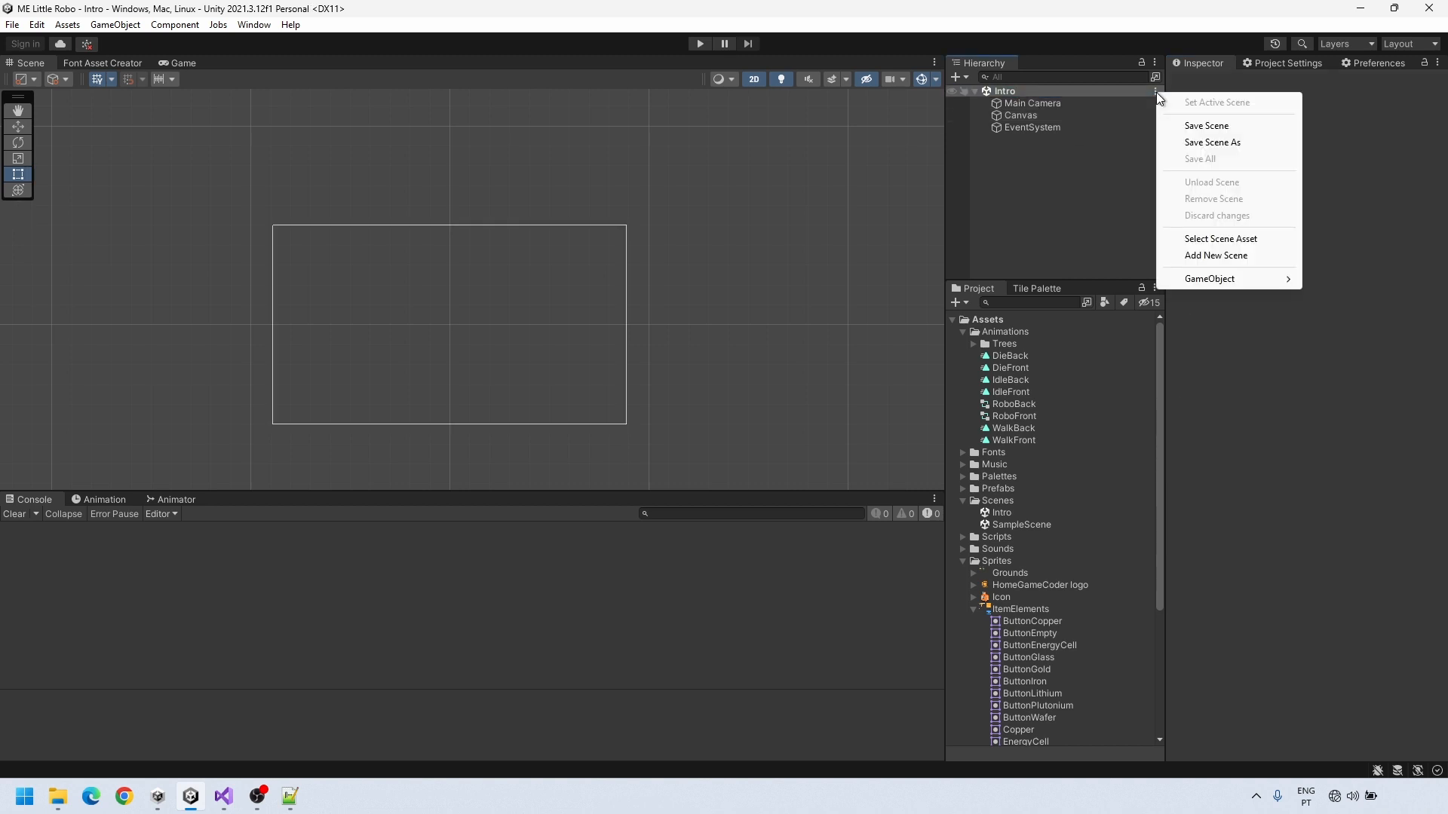
click(1204, 144)
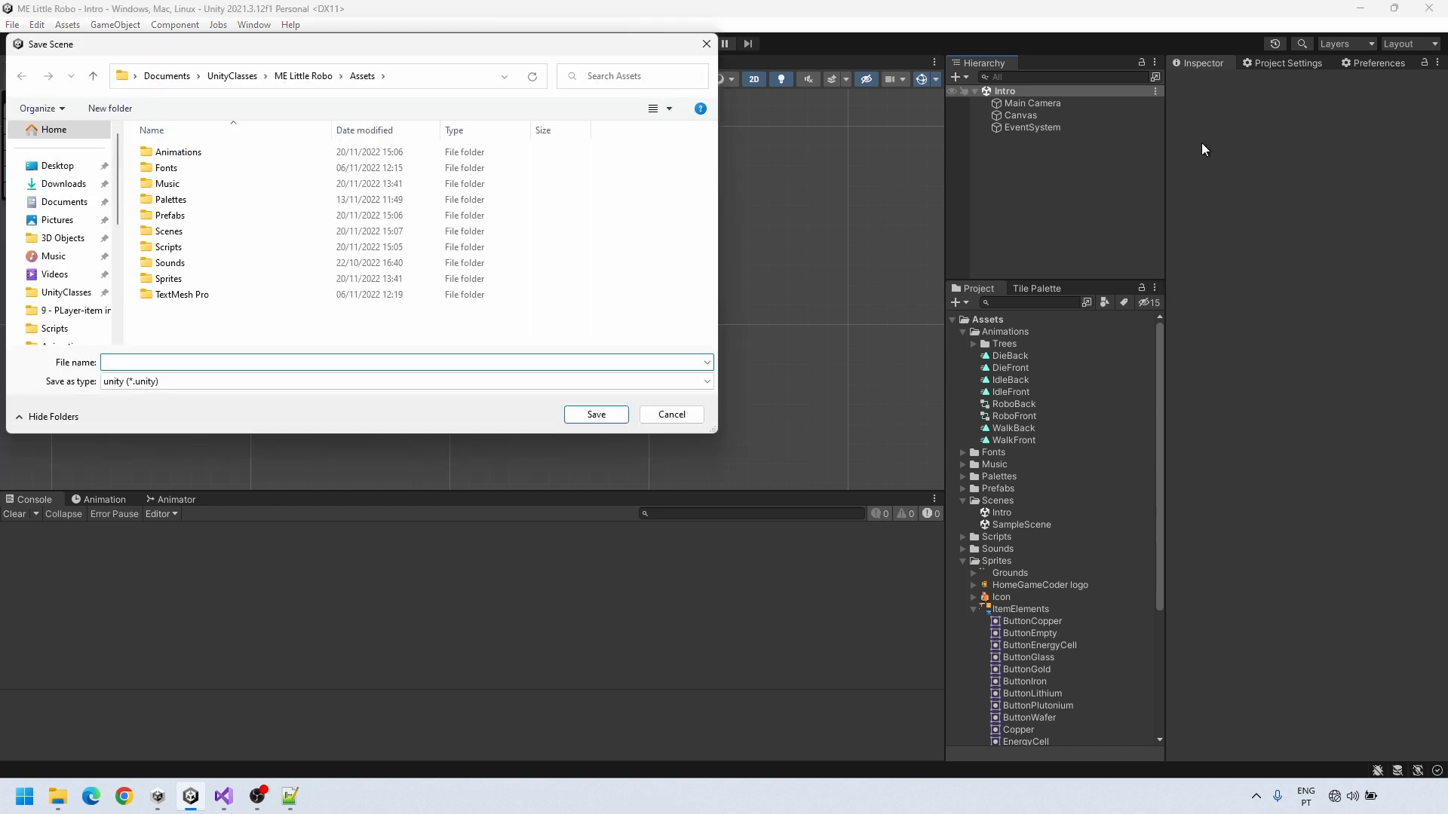
double_click(169, 232)
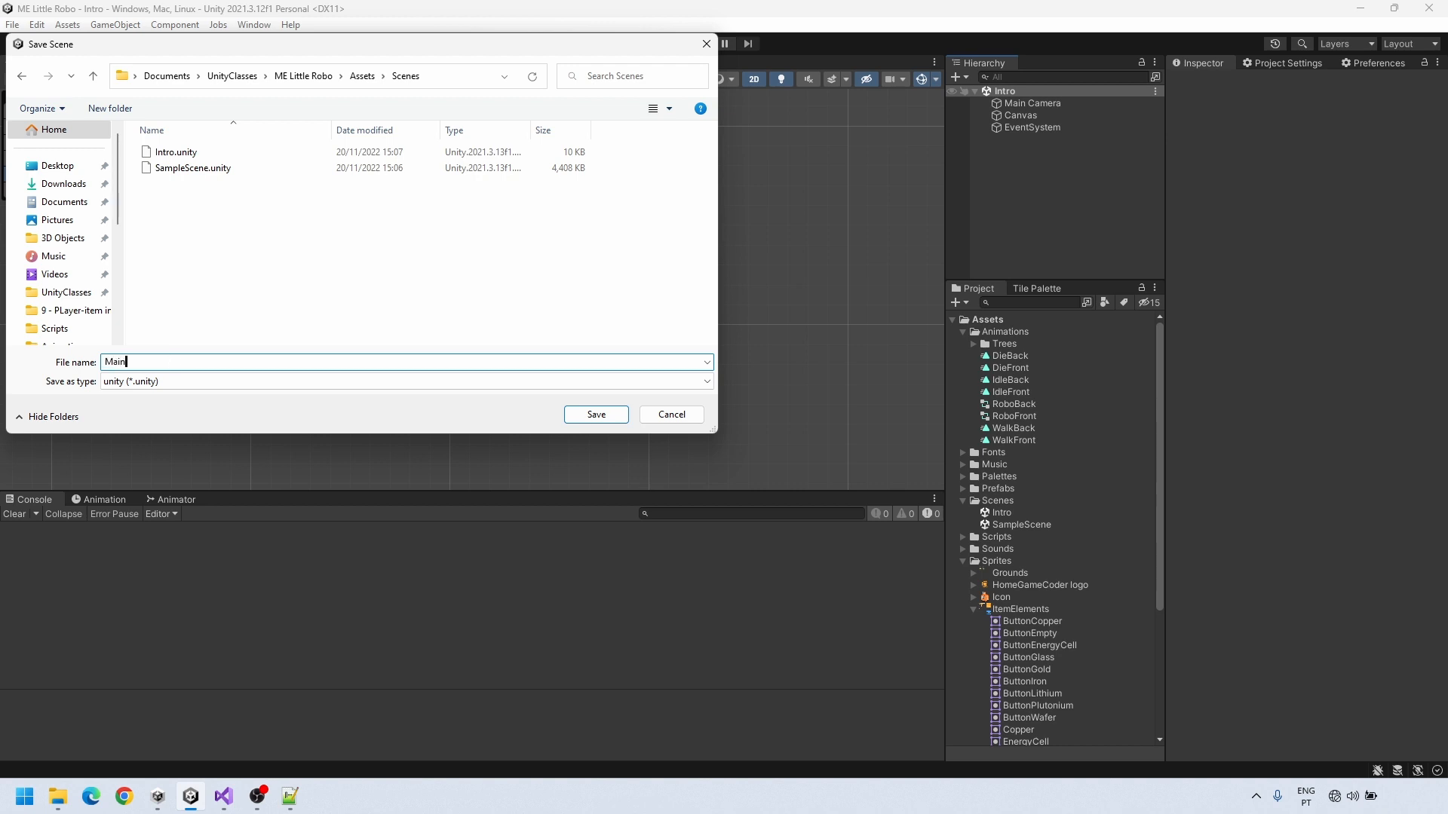
click(595, 414)
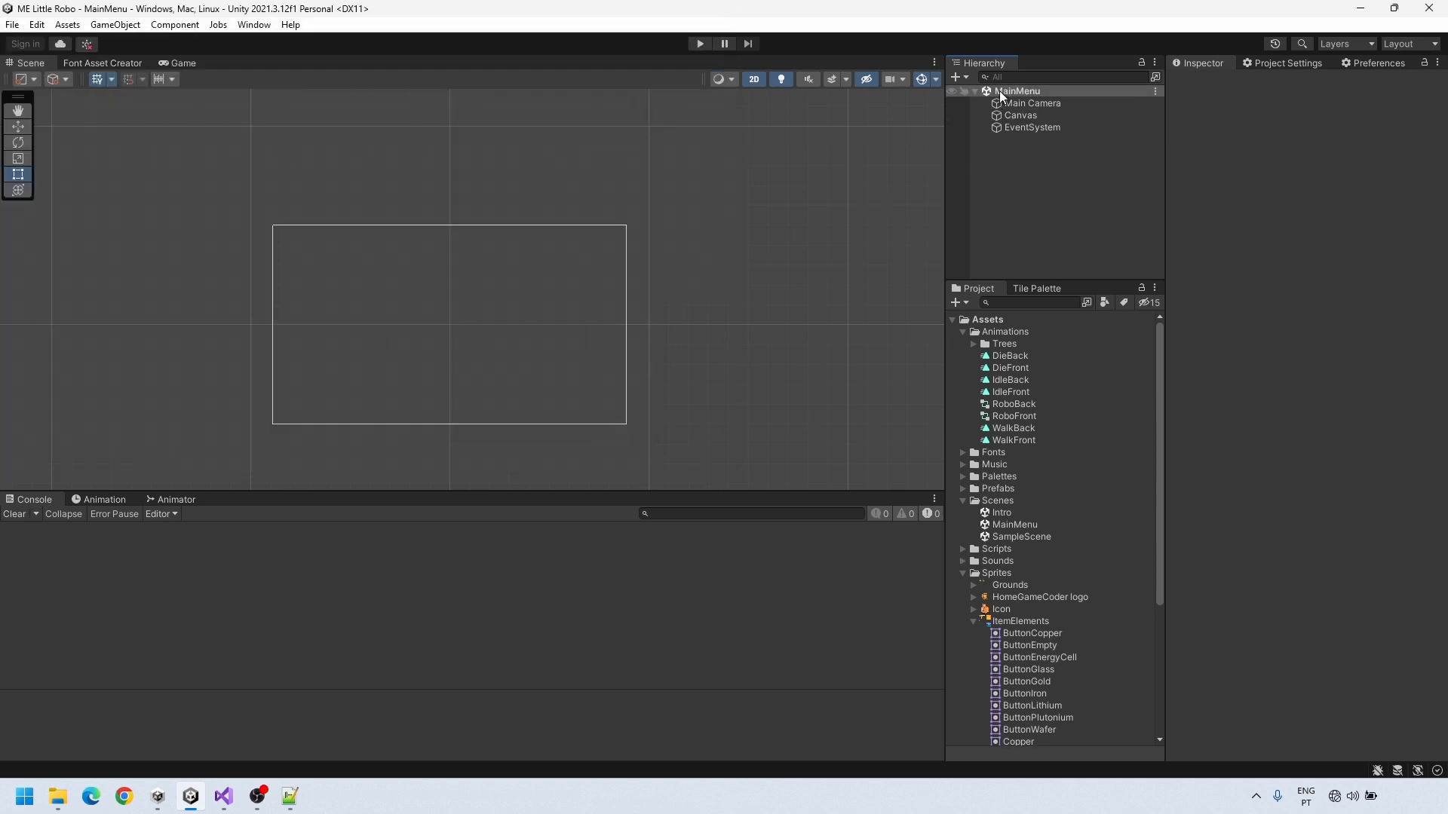
Rename the SampleScene asset in the Scenes folder to GameLevel
click(1003, 513)
click(1003, 525)
click(1005, 538)
click(1009, 540)
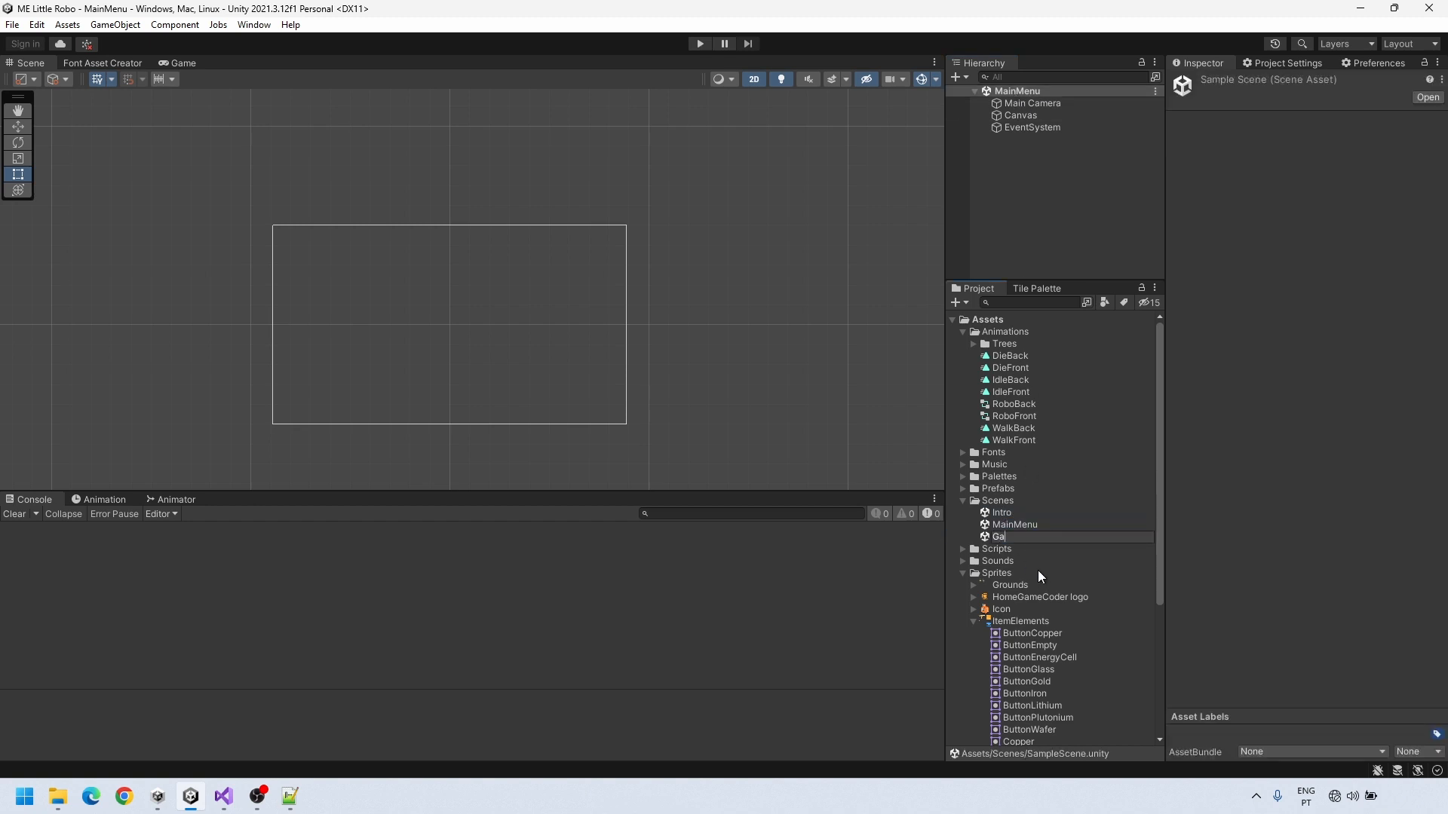
key(Return)
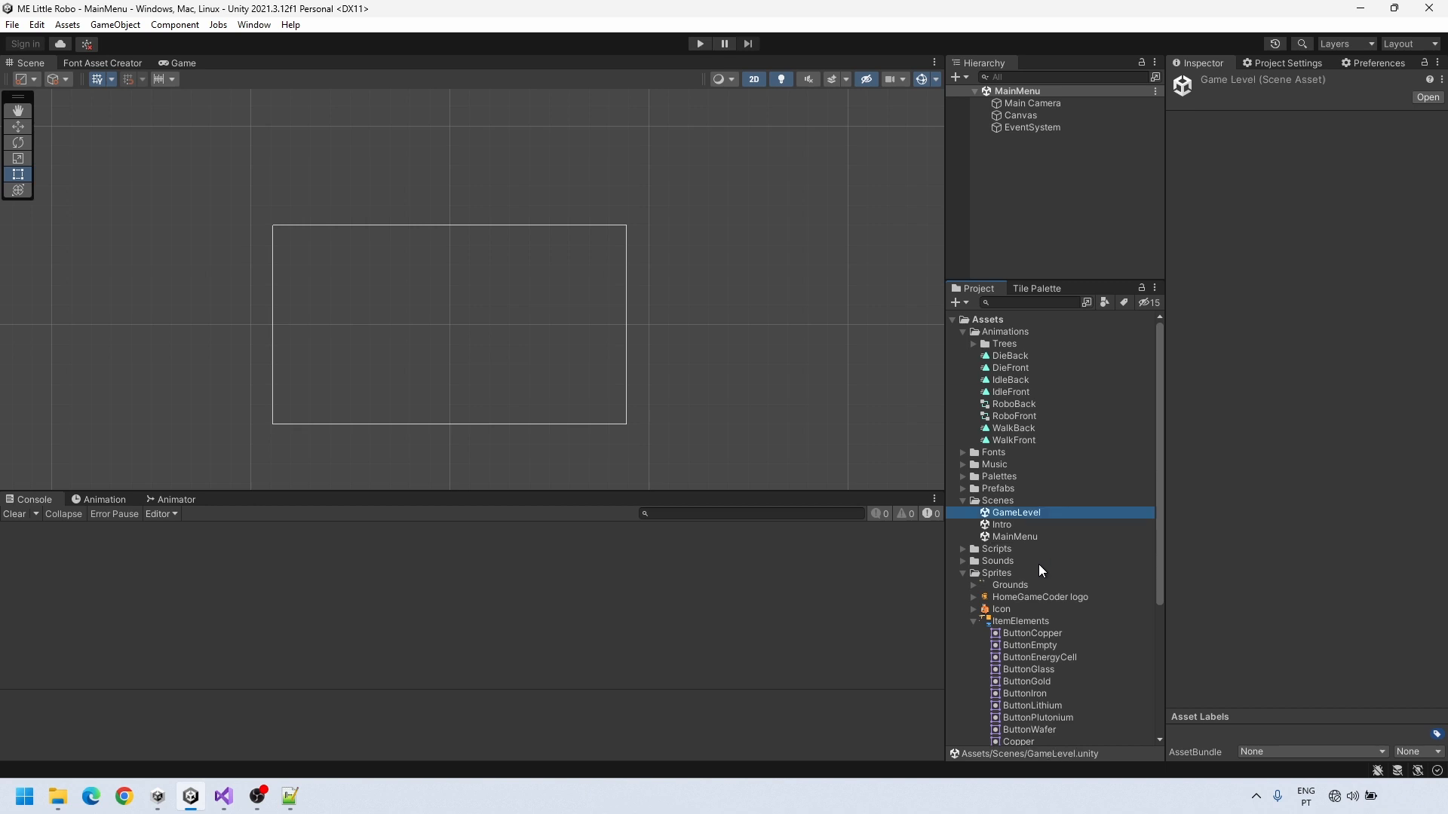
Add the GameLevel, Intro and MainMenu scenes to the build settings, with Intro moved to the first position
shift+click(1001, 538)
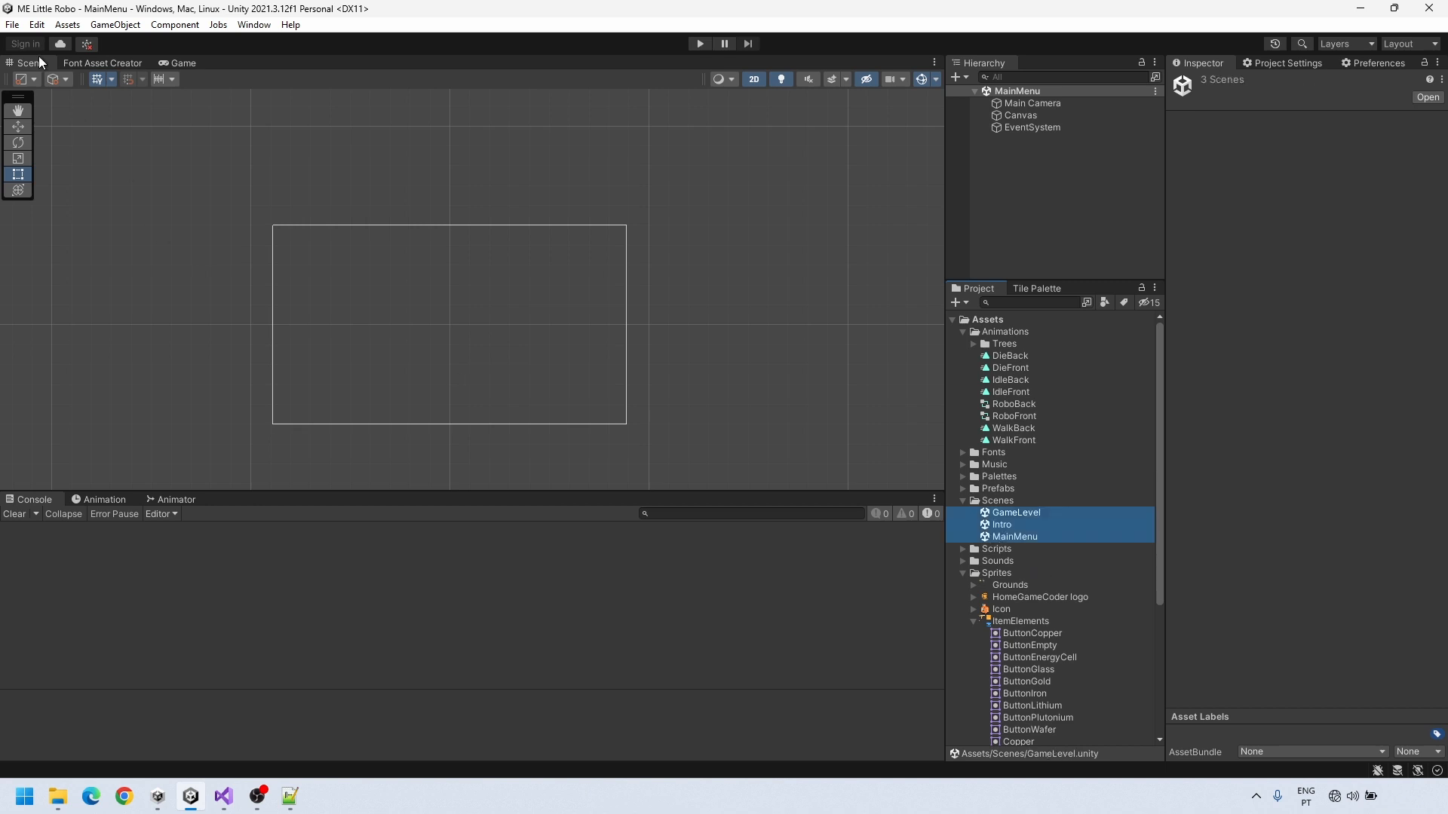
click(19, 26)
click(59, 212)
drag(1022, 524, 294, 217)
drag(268, 167, 271, 156)
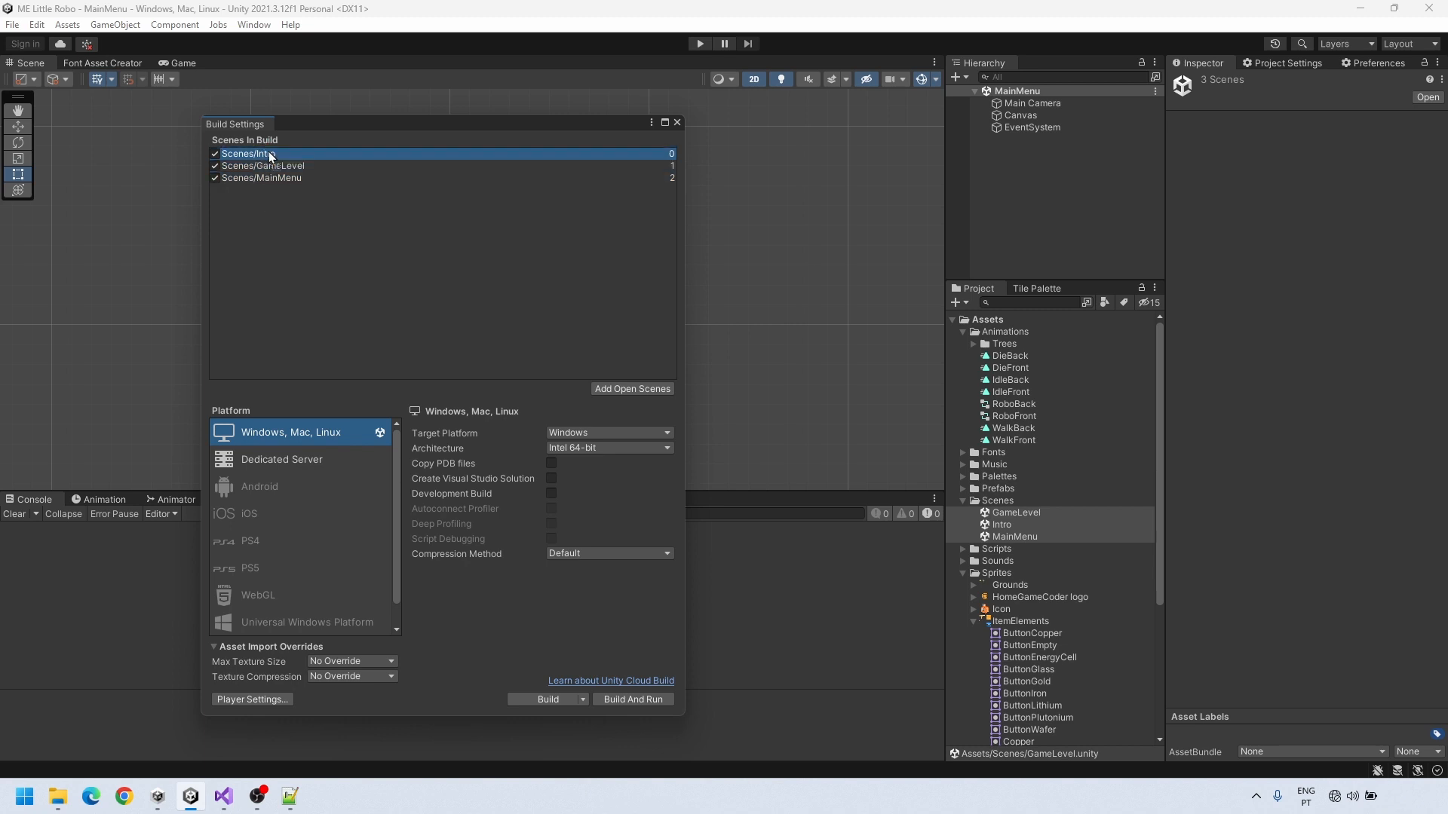
click(677, 122)
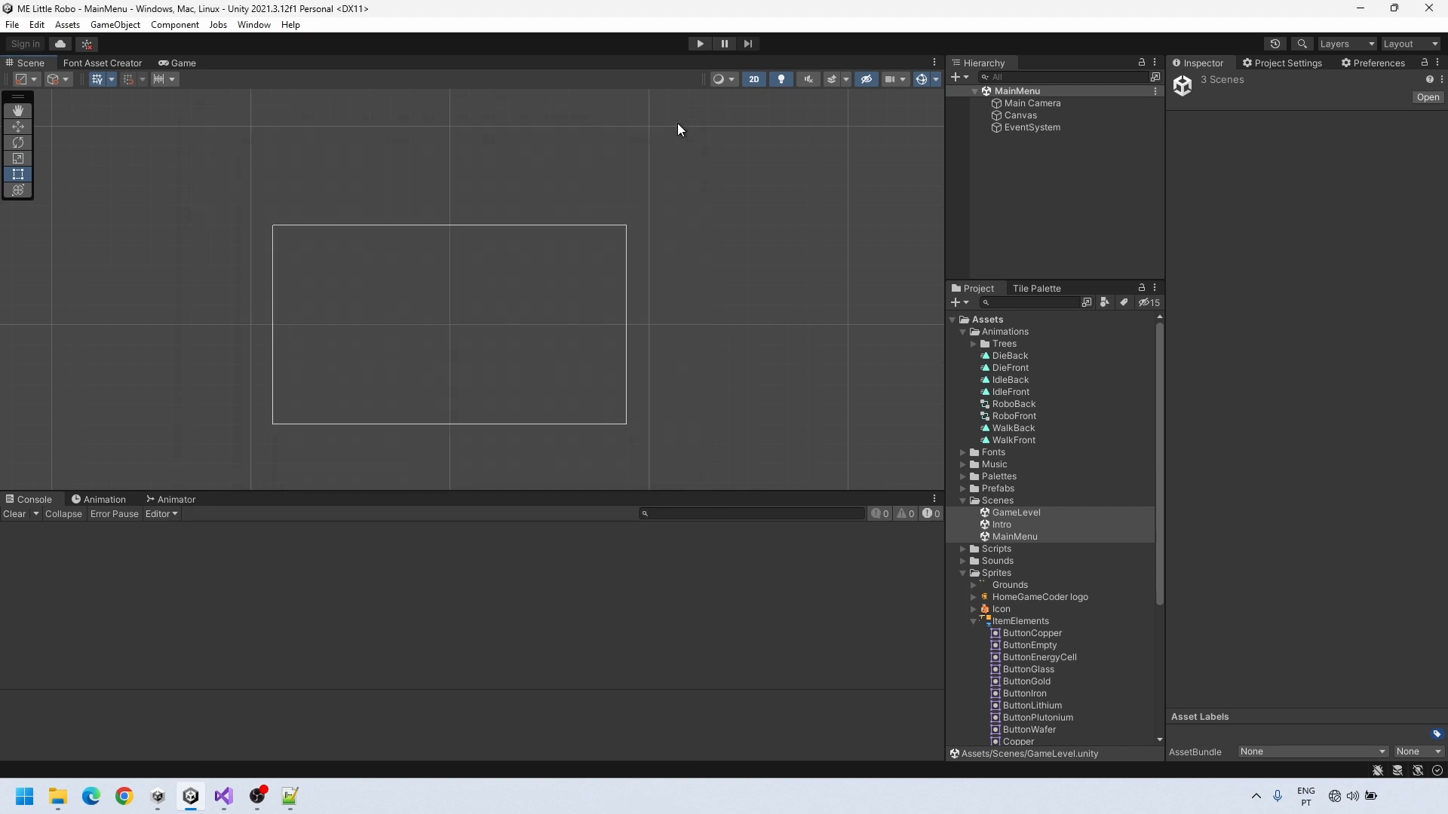
Open the Intro scene, add a UI Image under the Canvas and duplicate it
double_click(1001, 525)
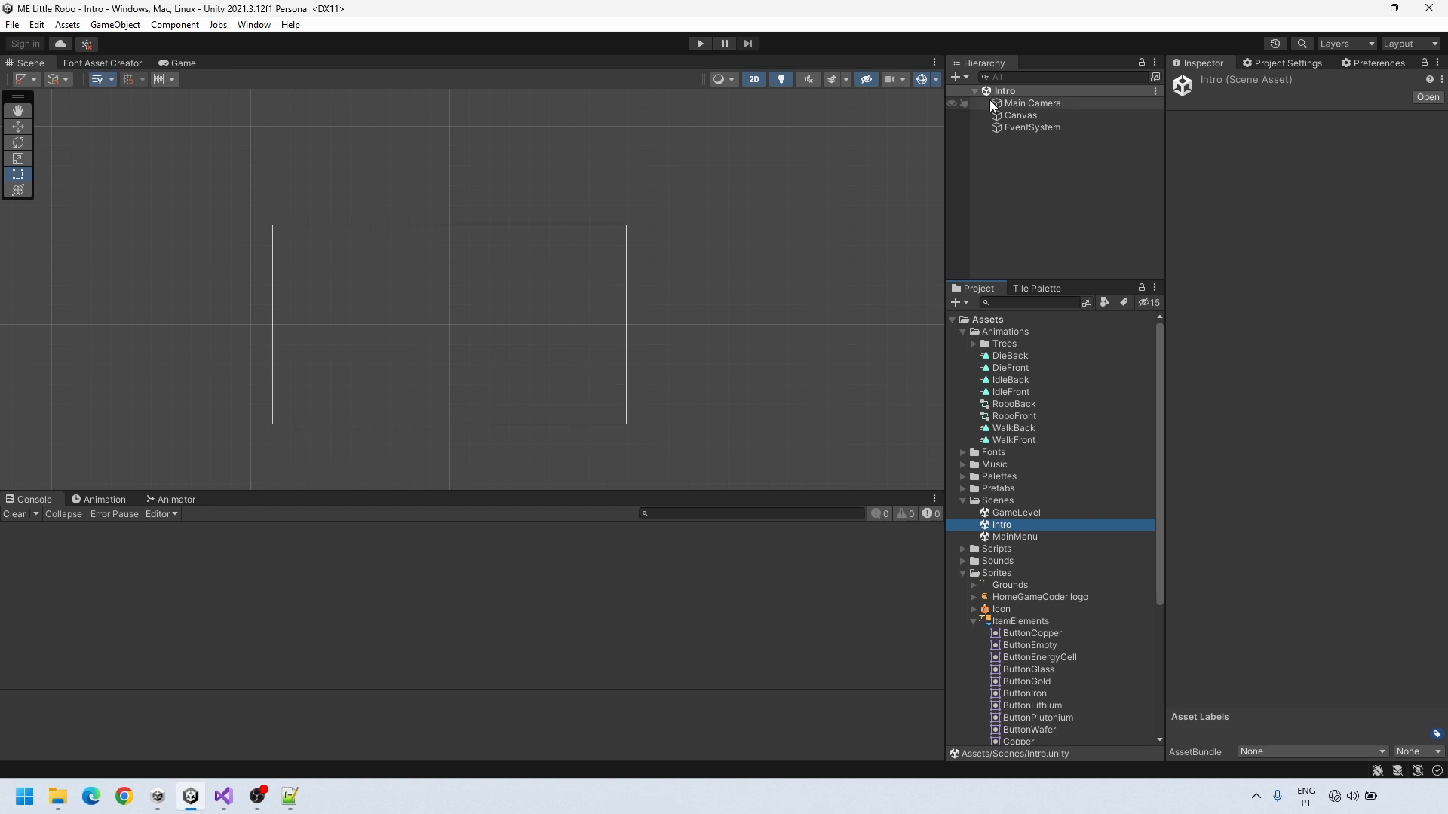
right_click(998, 115)
mouse_move(1030, 436)
click(1225, 436)
click(1016, 131)
key(ctrl+d)
Name the Canvas's two images Background and Logo
click(1024, 127)
click(1024, 126)
text(Background)
key(Return)
click(1032, 139)
click(1033, 139)
text(Logo)
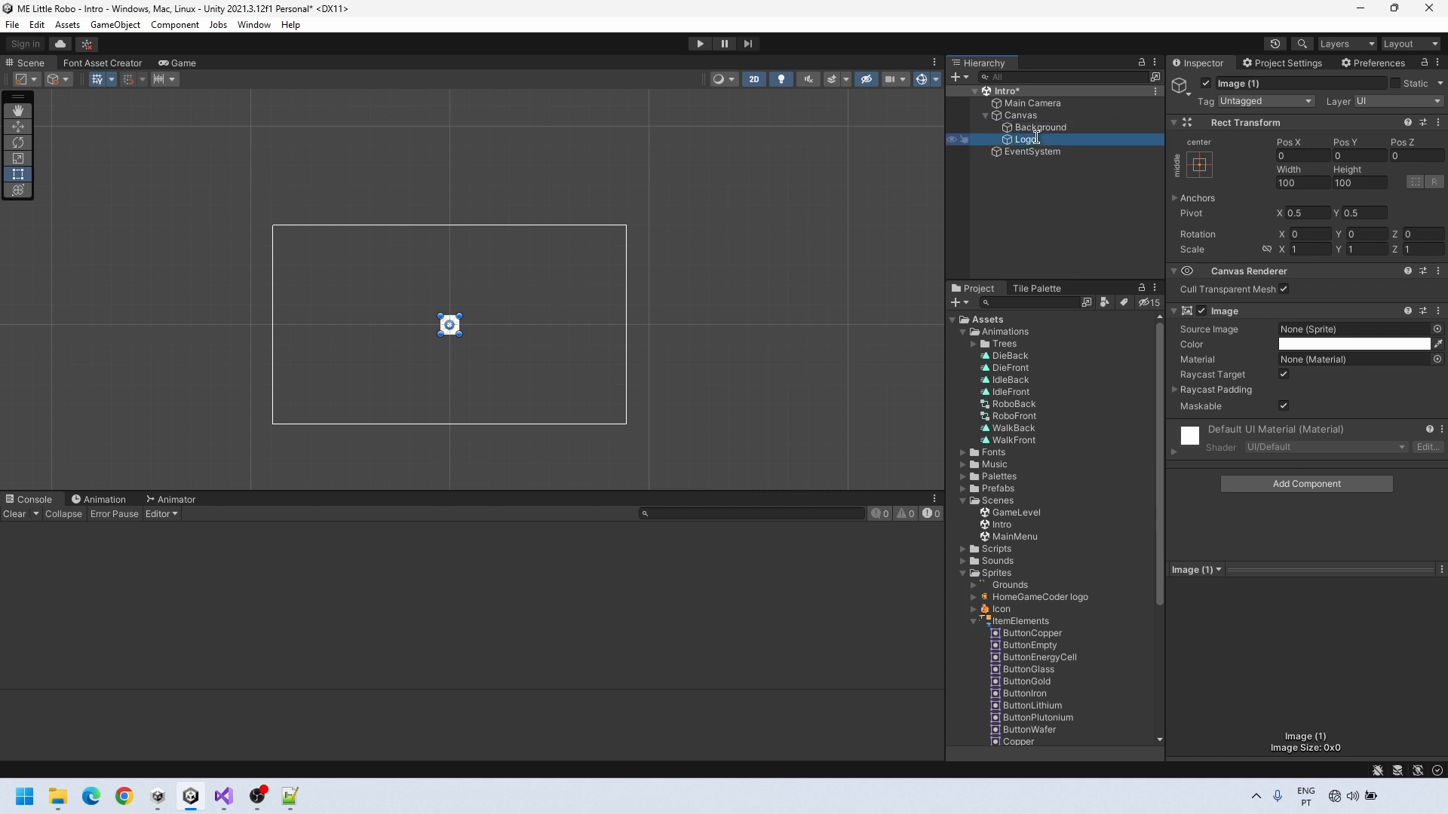
Add the MLR Music 2 track from the Music folder to the Intro scene as an object
click(963, 465)
drag(1018, 477, 1022, 223)
Assign the PaperBackground sprite as the Background image's source
click(1014, 127)
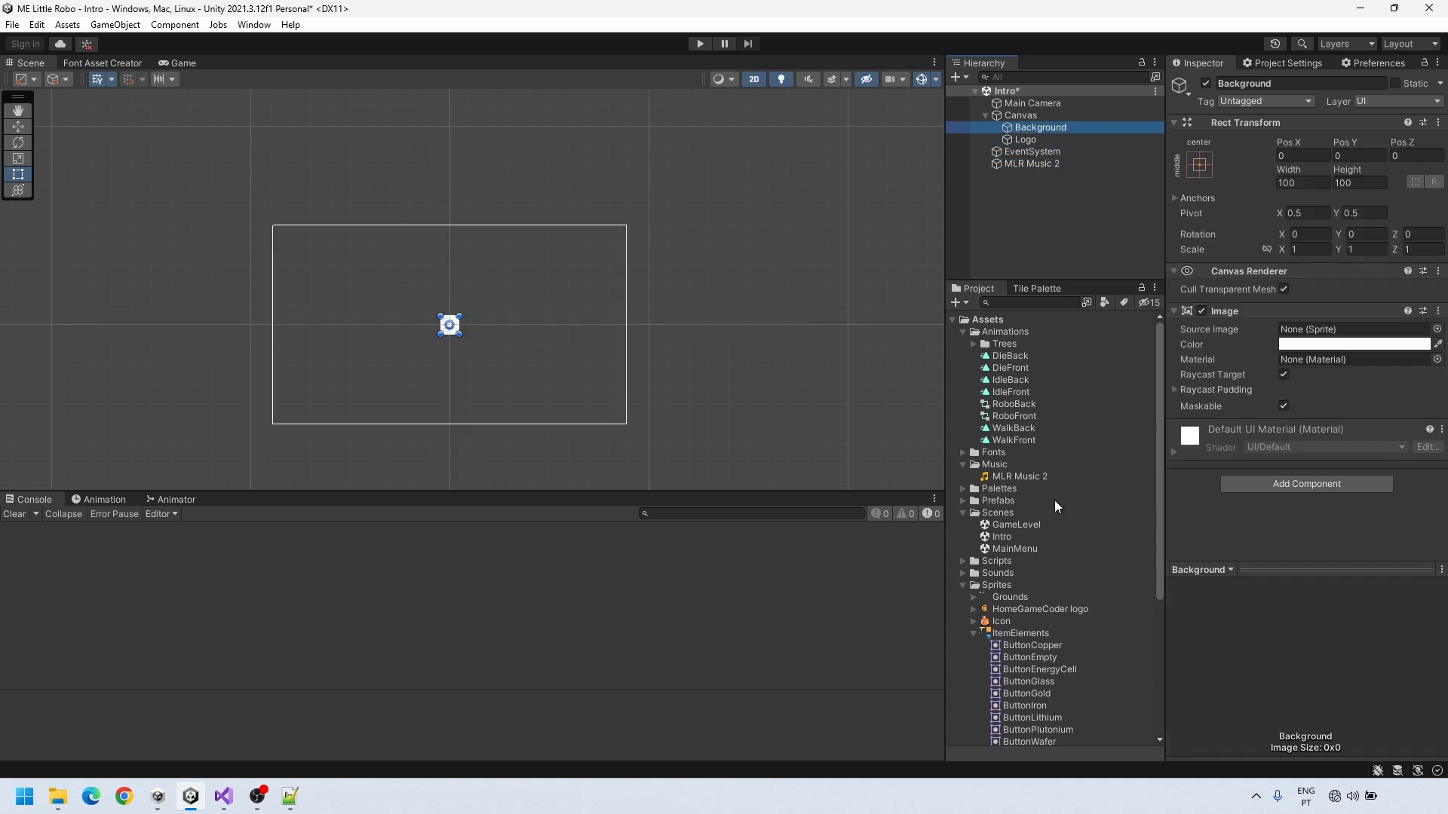
scroll(1058, 508, down, 5)
drag(994, 694, 1357, 336)
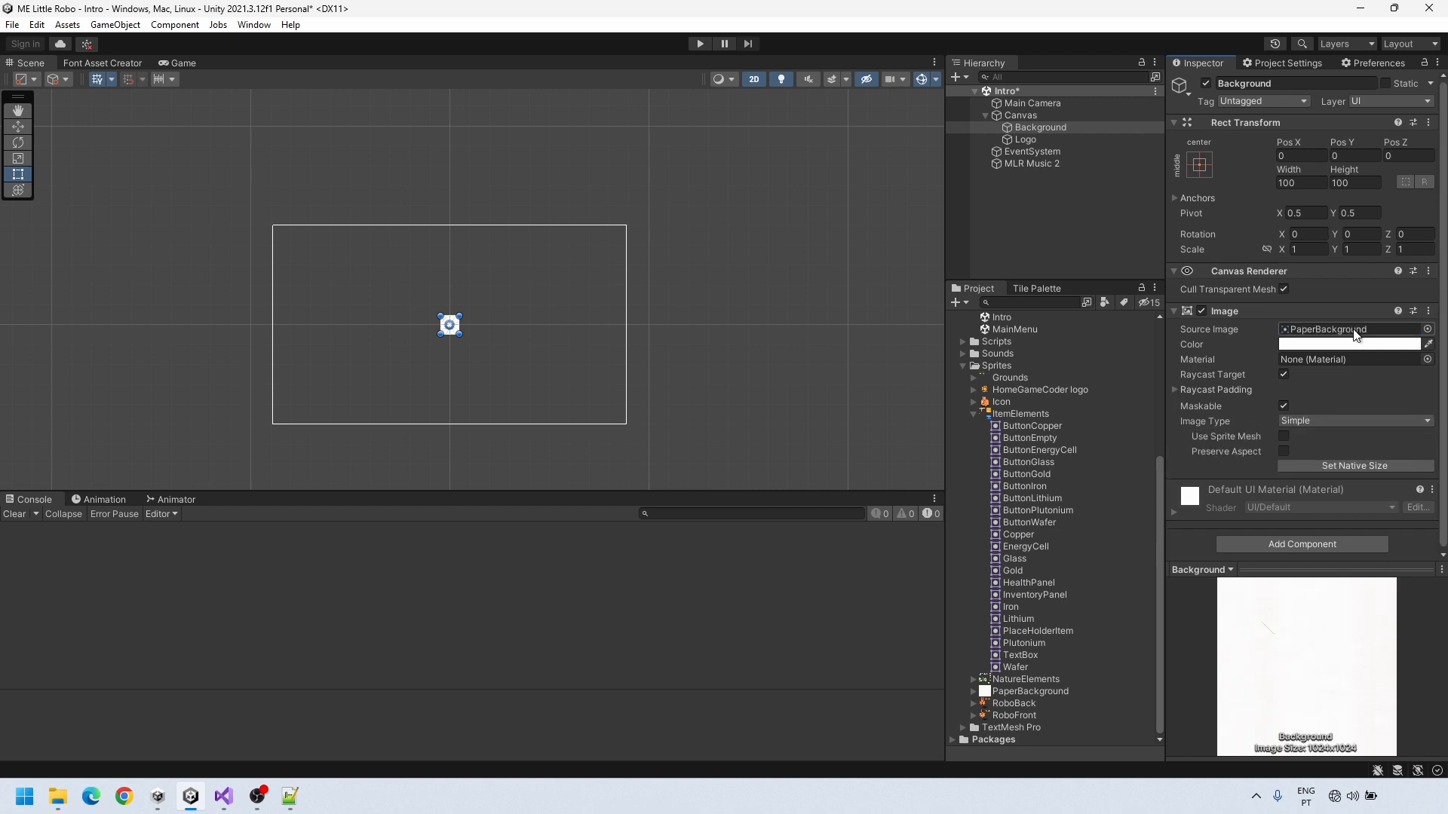
Stretch the Background's anchors in both directions and set its Left, Top, Right and Bottom offsets to 0
click(1200, 164)
click(1364, 394)
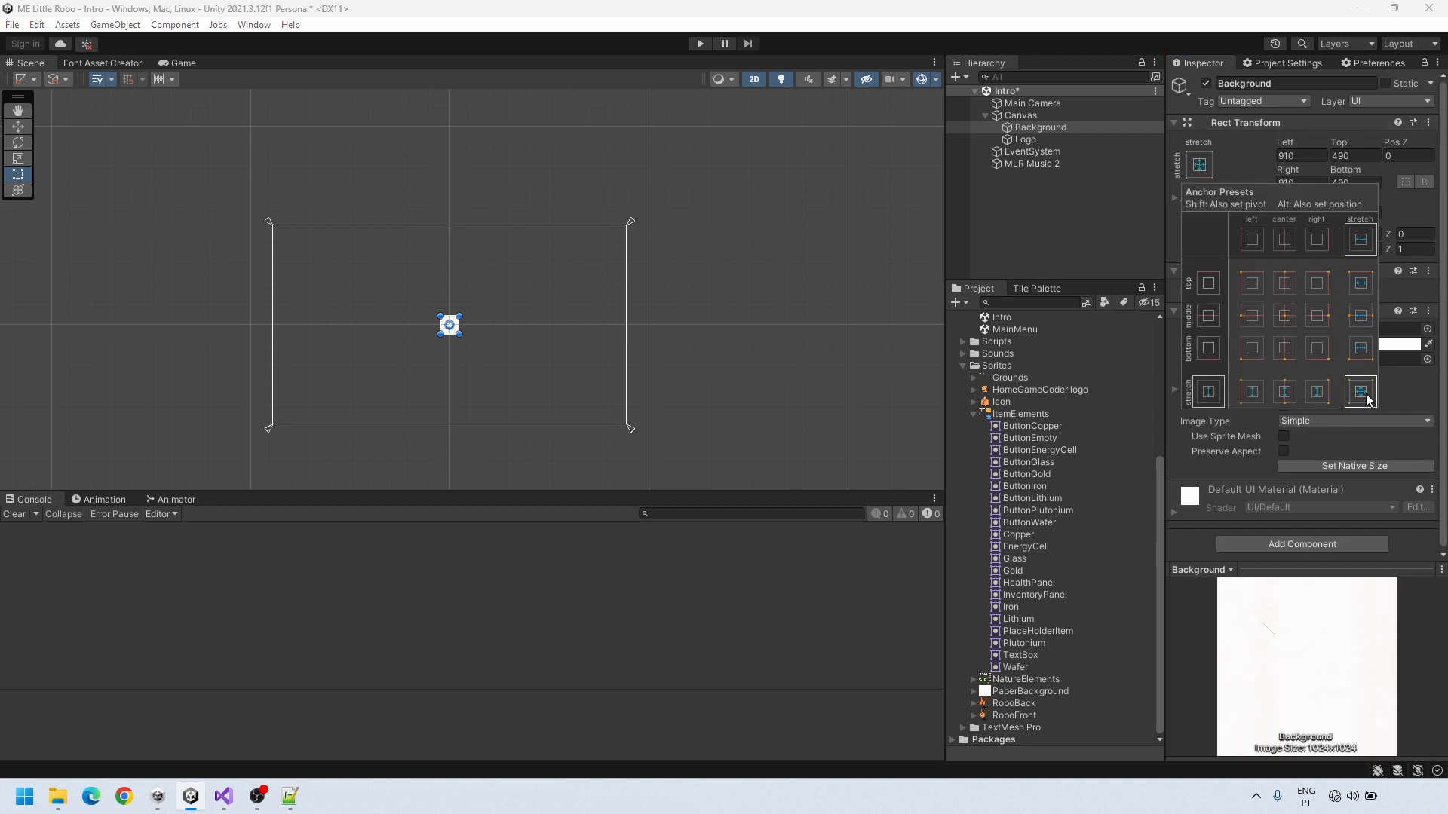
click(1300, 155)
text(0)
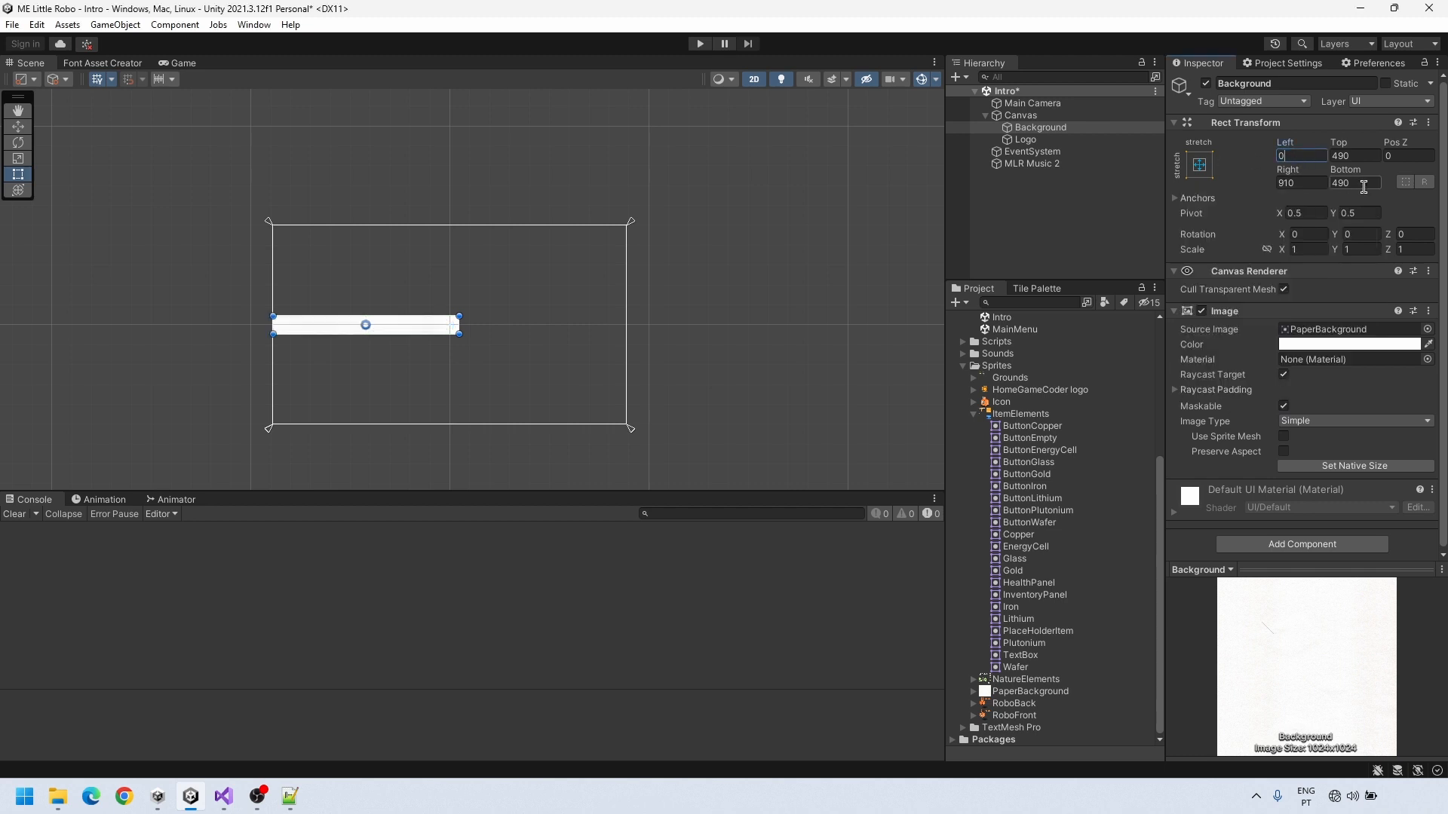
click(1357, 155)
text(00)
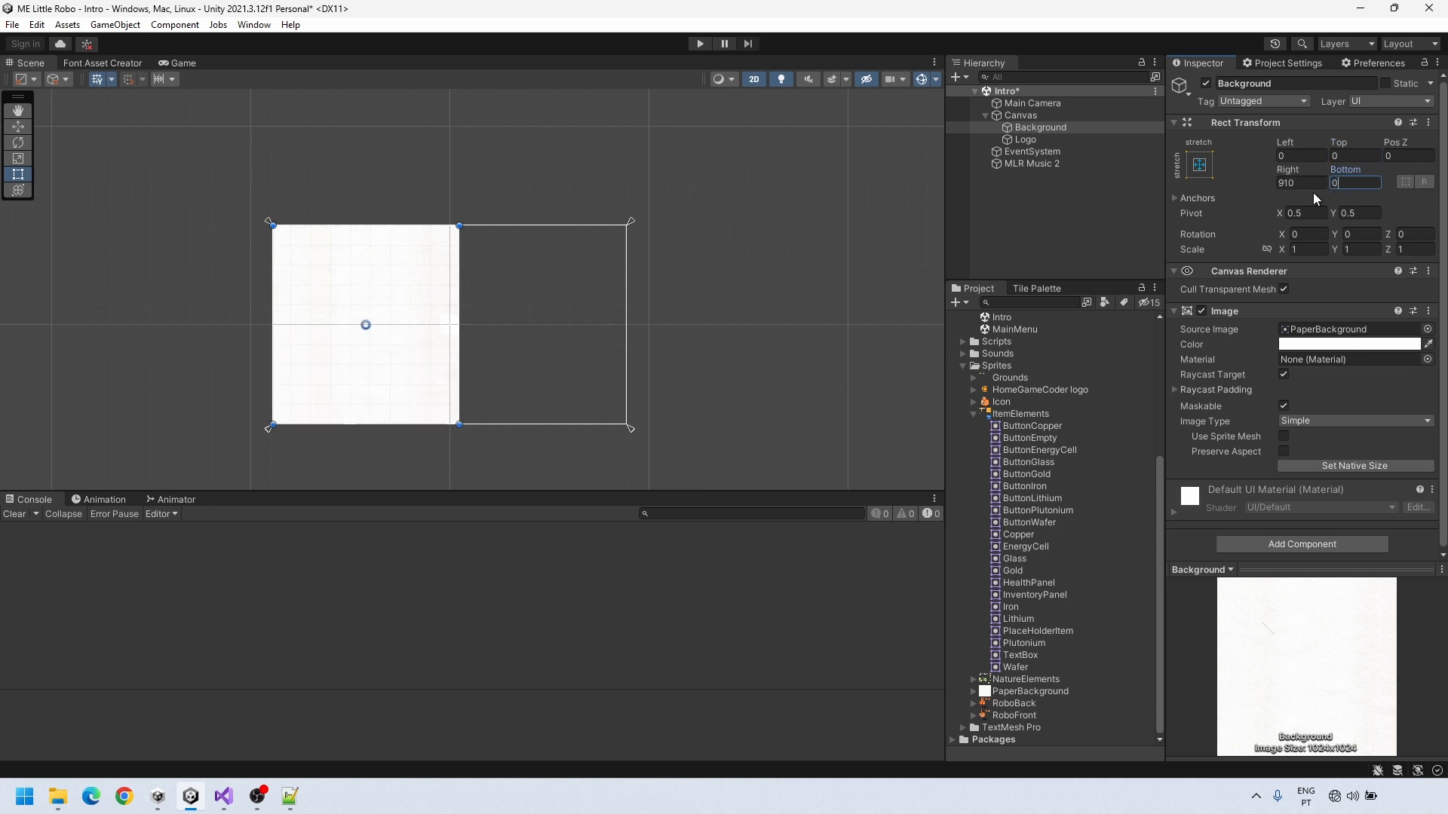
click(1316, 183)
text(0)
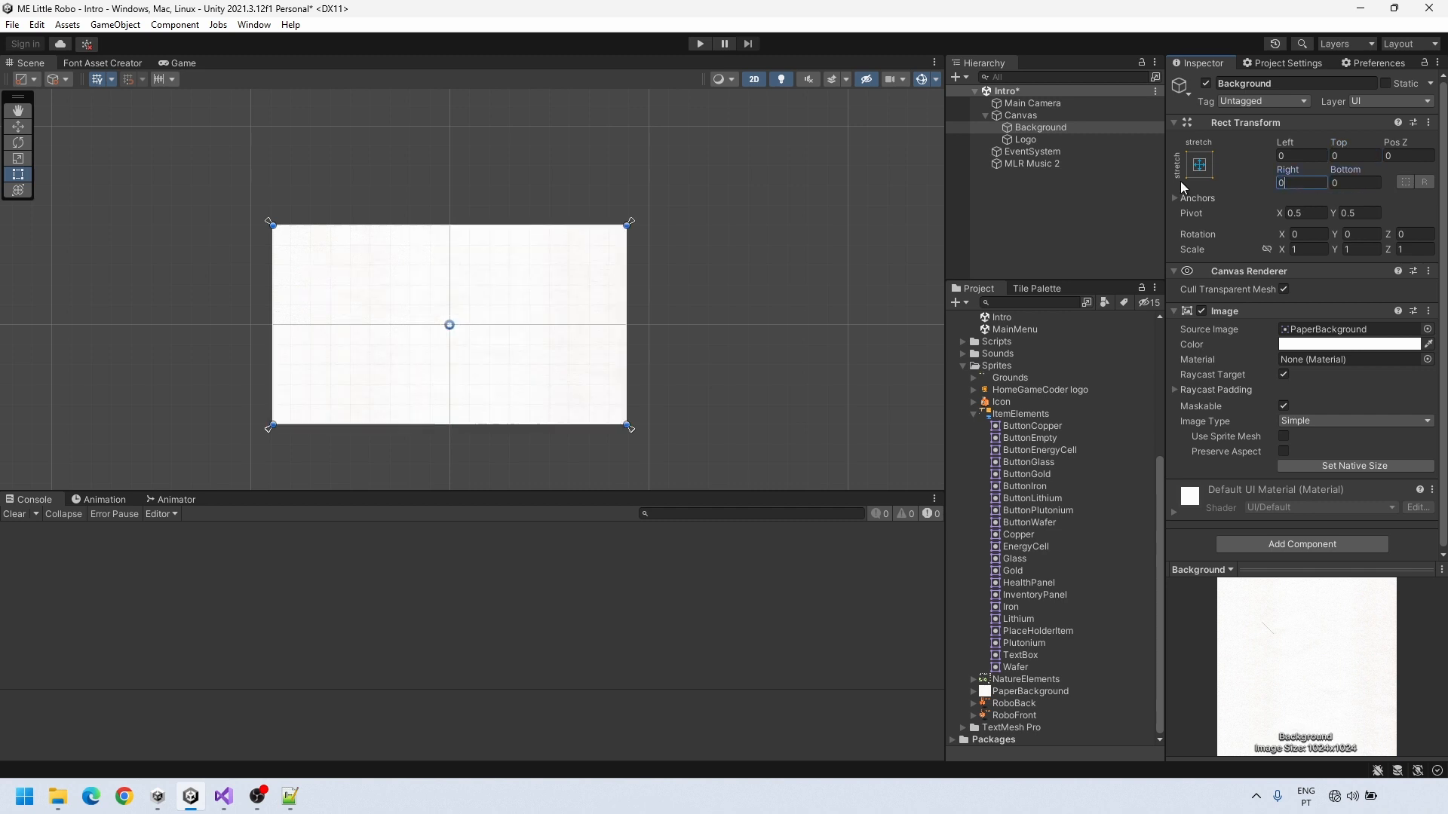
Assign the HomeGameCoder logo sprite as the Logo image's source and frame the Logo in the scene view
click(1042, 142)
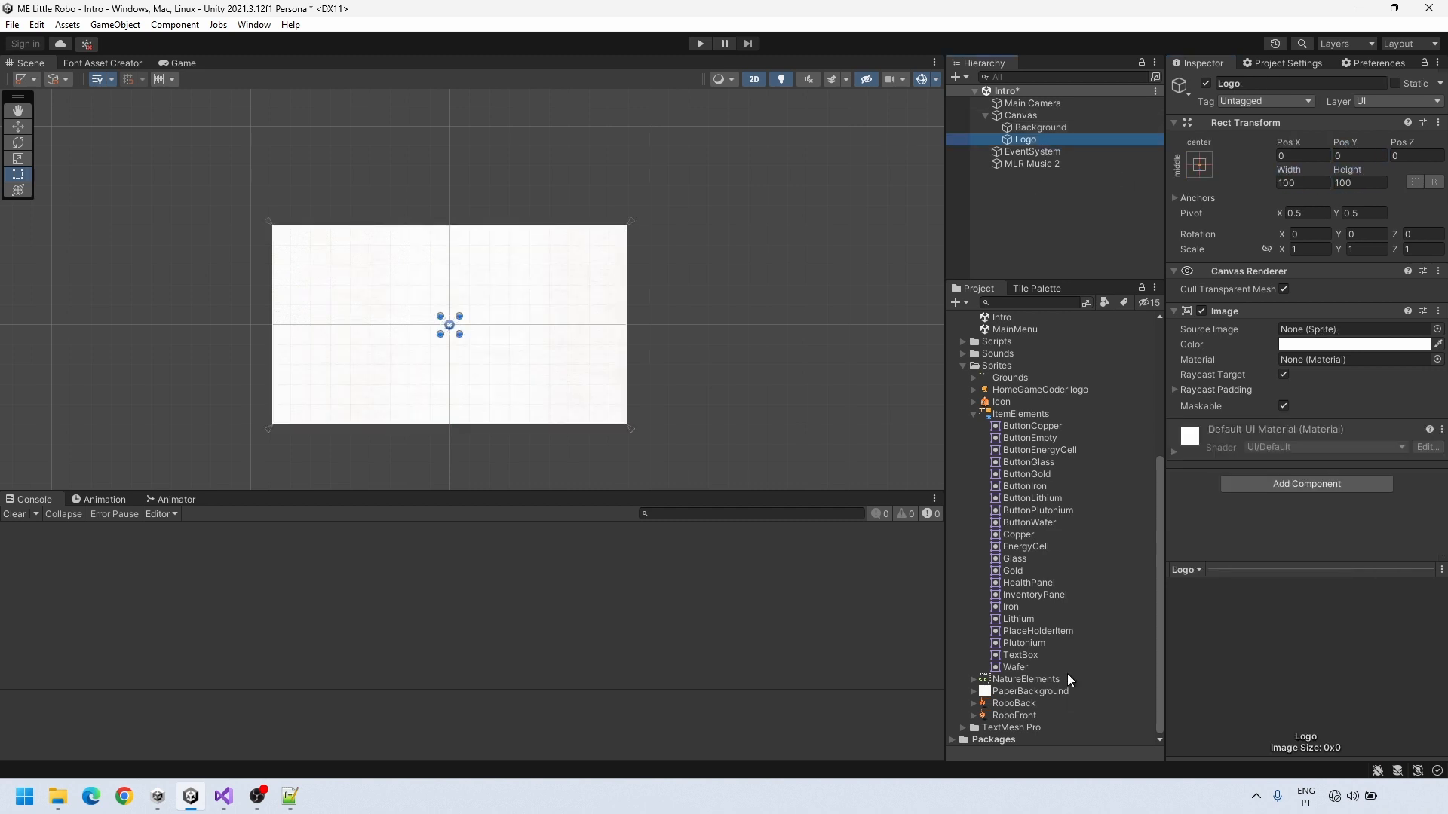
drag(1032, 390, 1304, 330)
click(1052, 144)
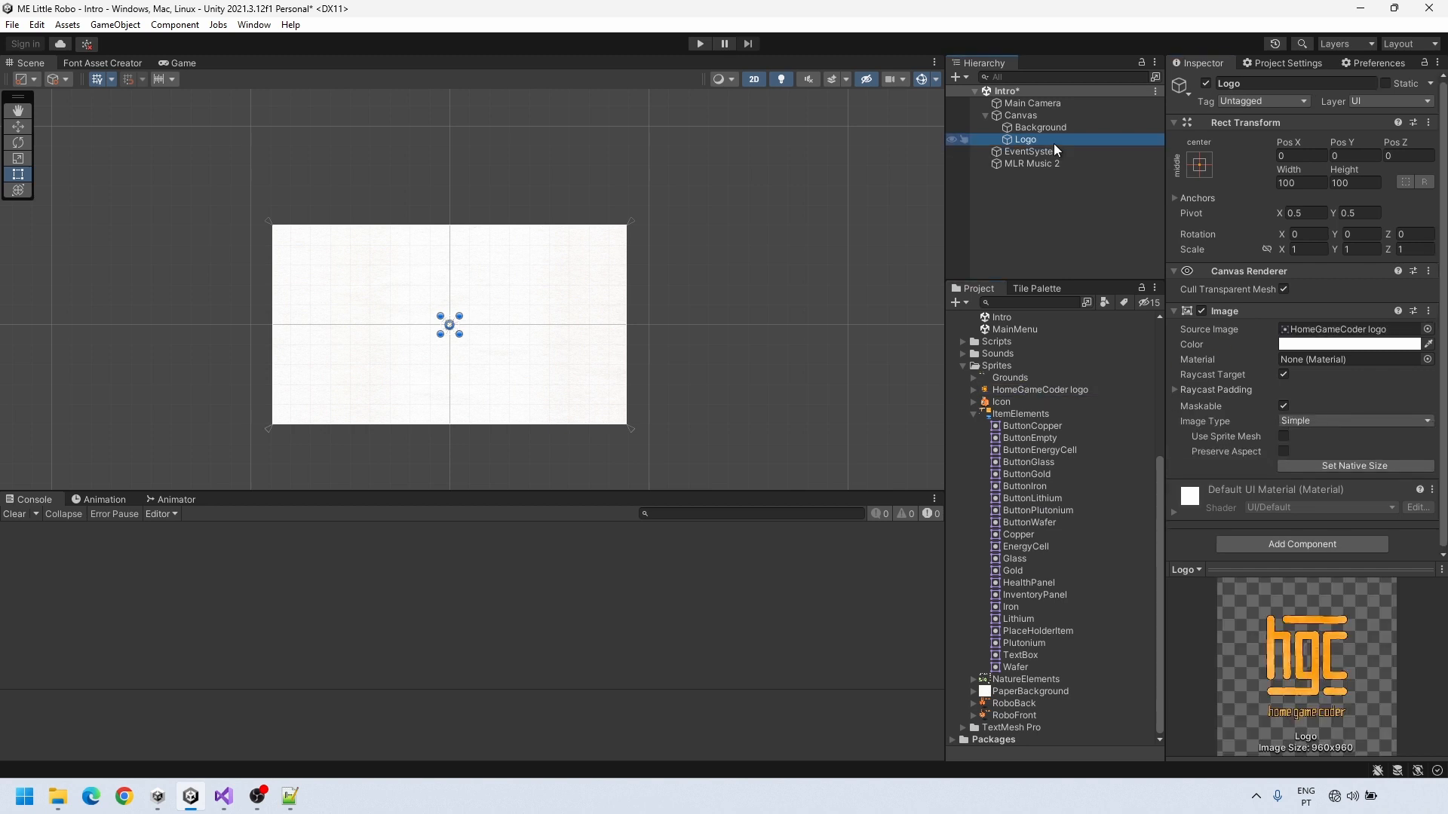
double_click(1037, 139)
Set the Logo's width and height to 500 and turn on Preserve Aspect
click(1282, 183)
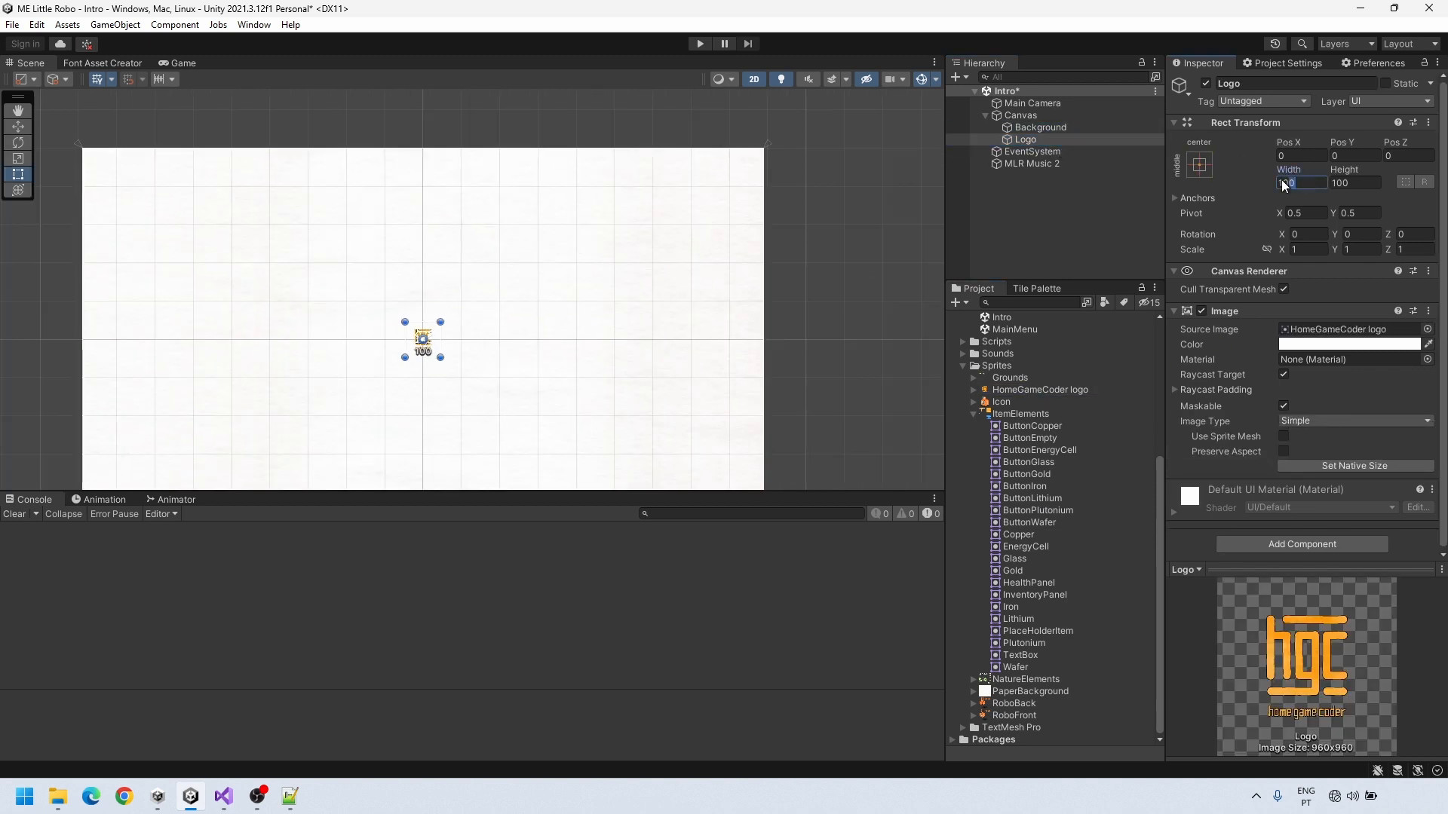
text(500)
key(Tab)
text(500)
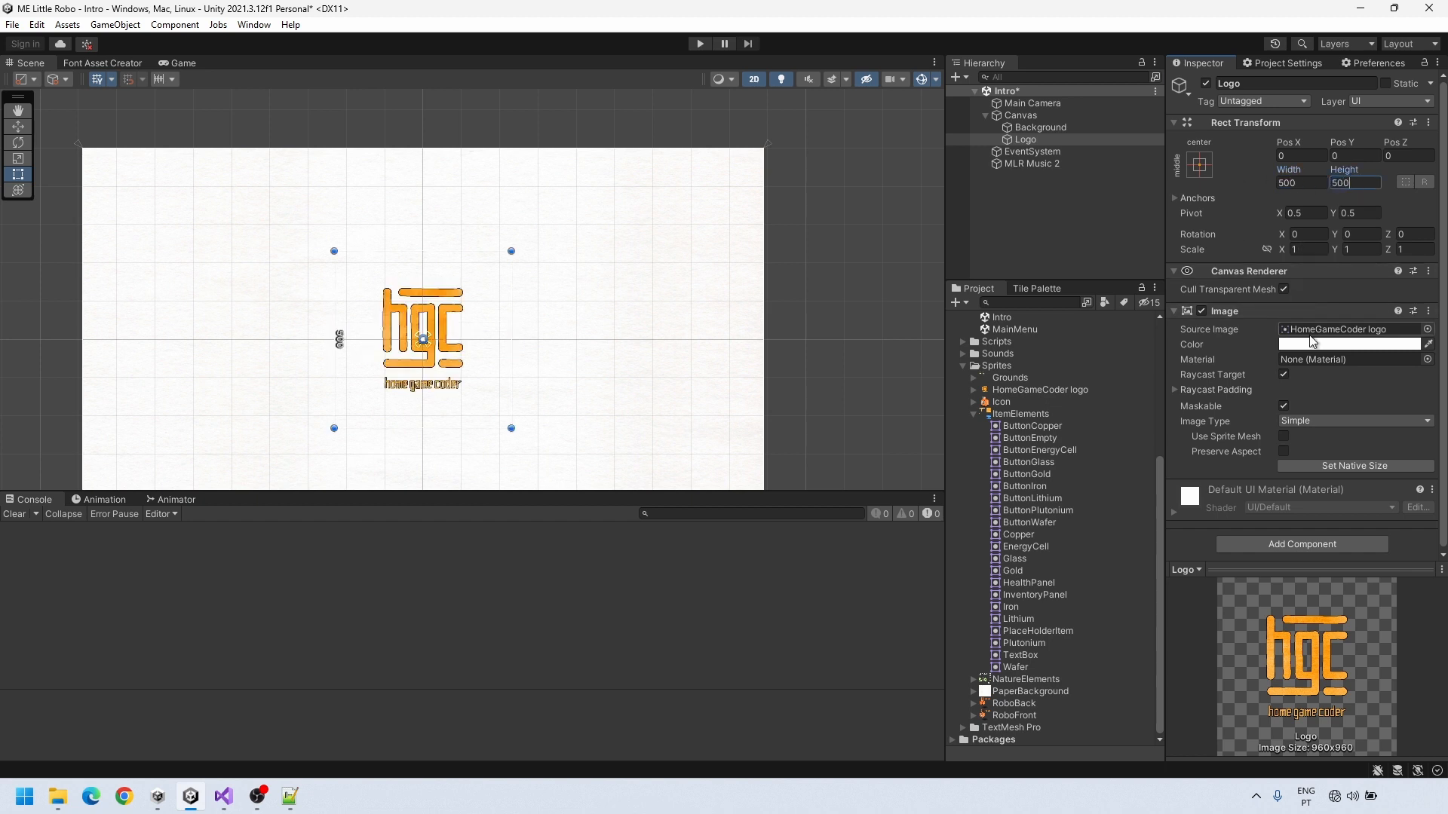
click(1283, 451)
Enable Loop on the MLR Music 2 audio source and set its volume to 0.15
click(1027, 163)
click(1283, 322)
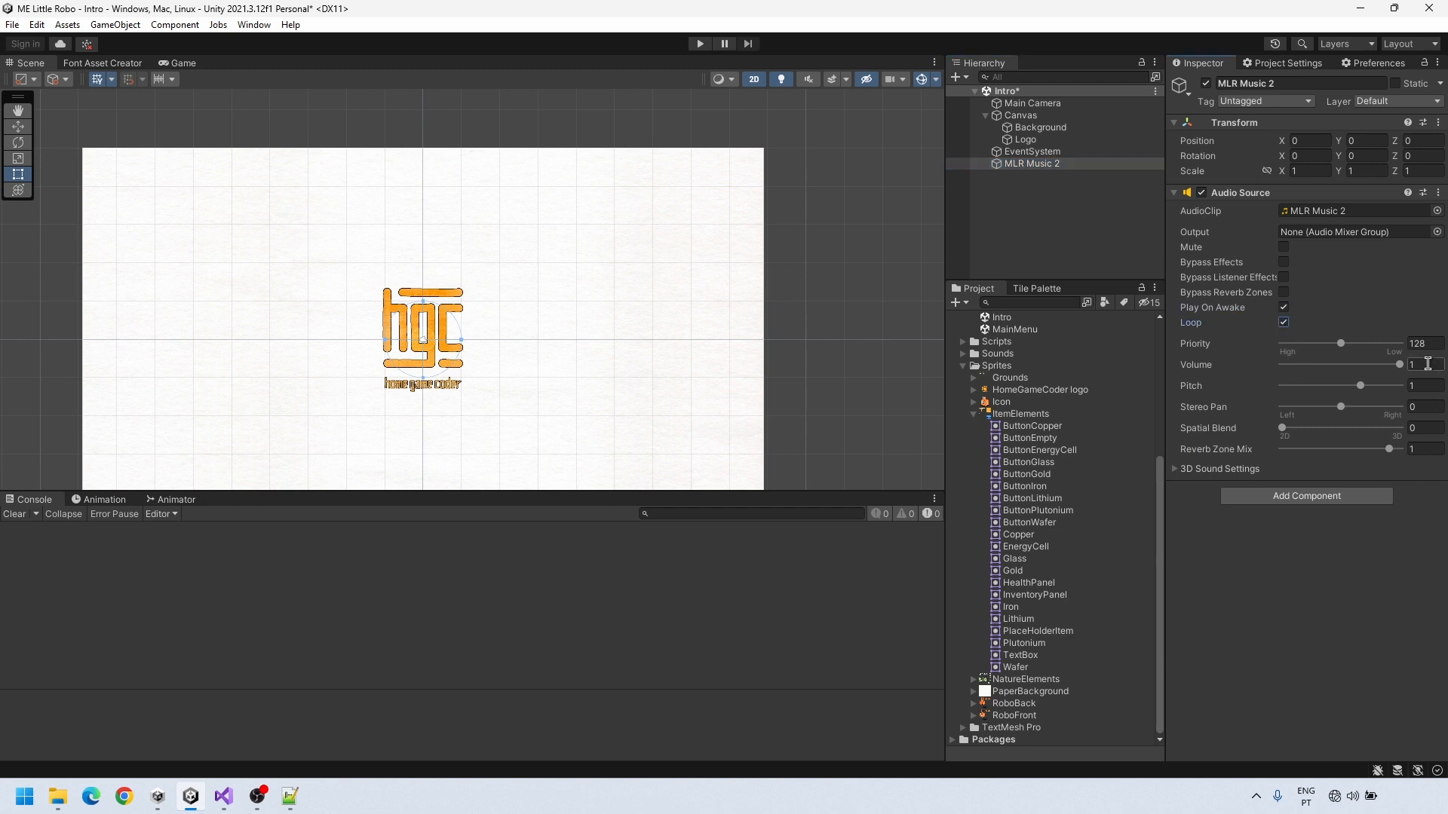
text(0.15)
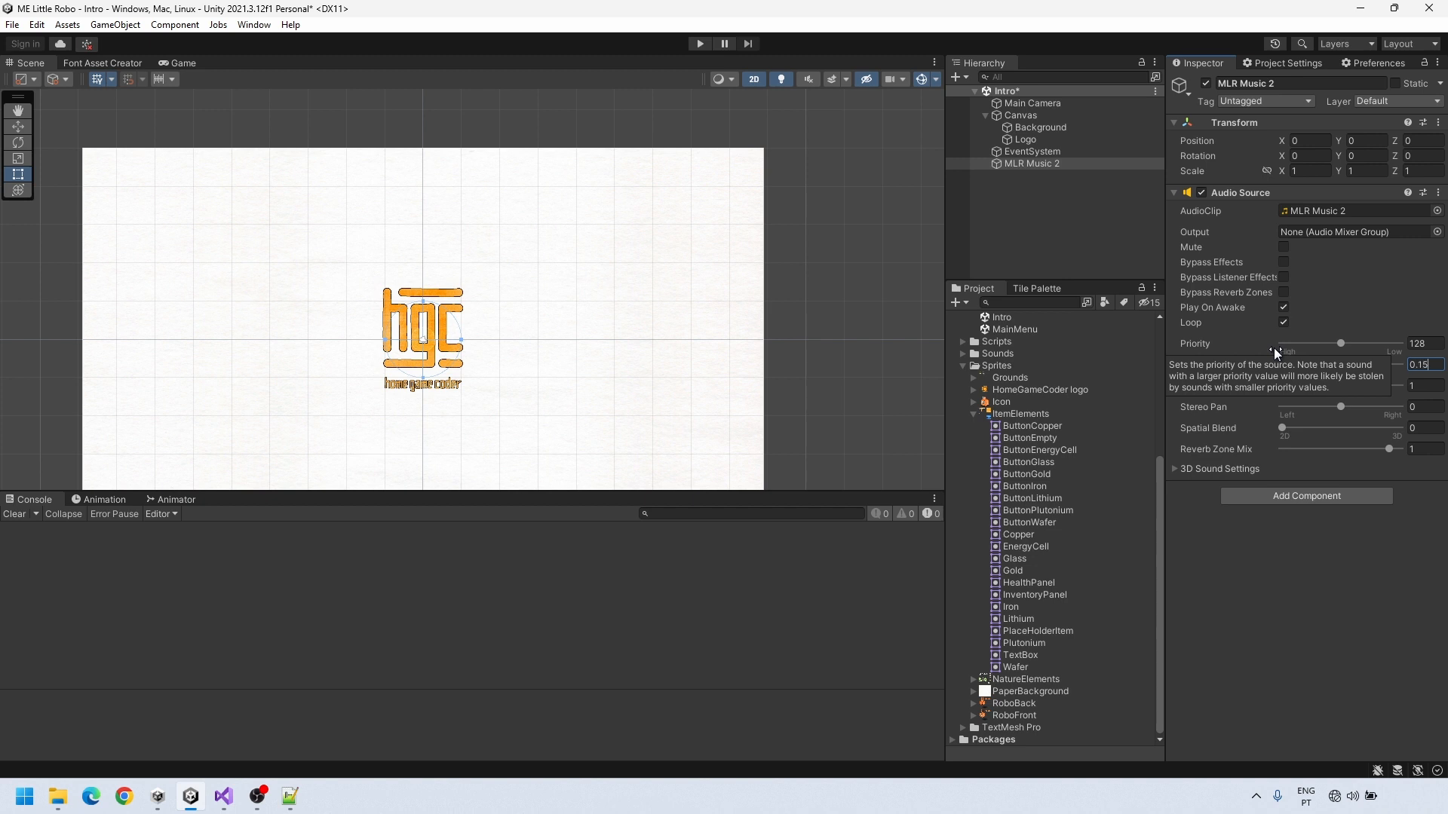
key(Return)
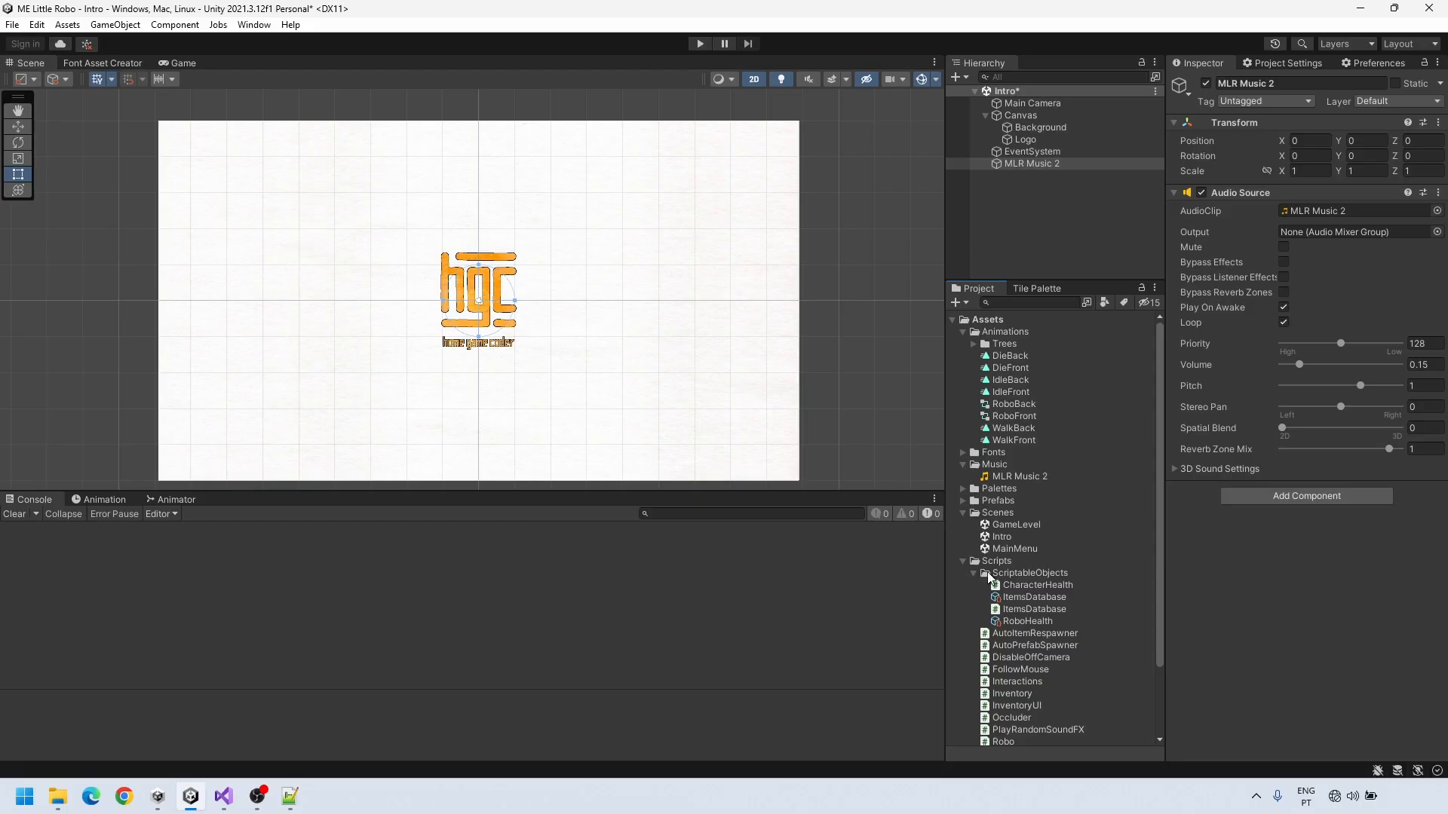
Create a C# script named AutoSceneLoader in the Scripts folder
right_click(1008, 573)
mouse_move(1071, 153)
click(1325, 105)
text(AutoScen)
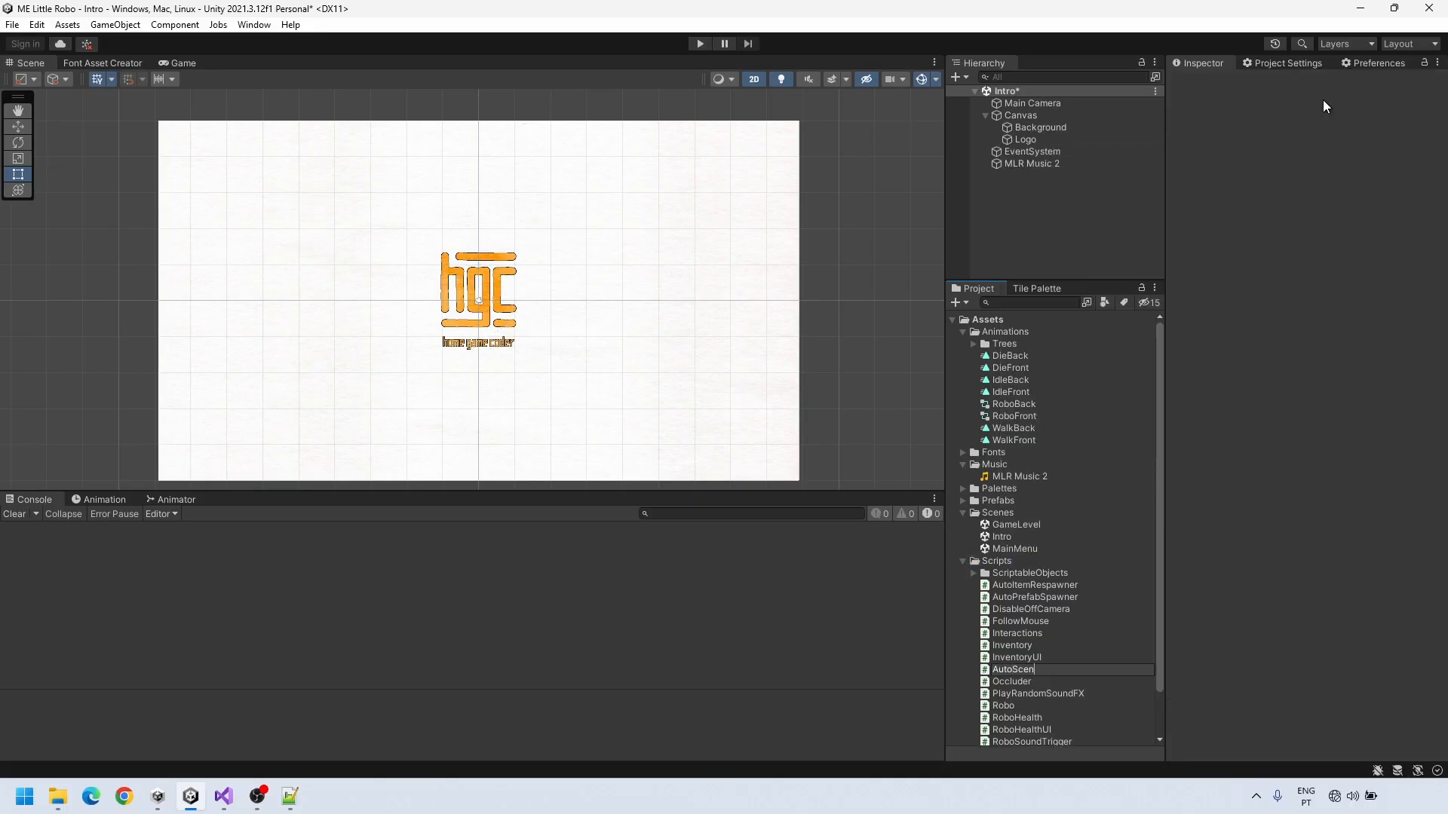
text(eLoader)
key(Return)
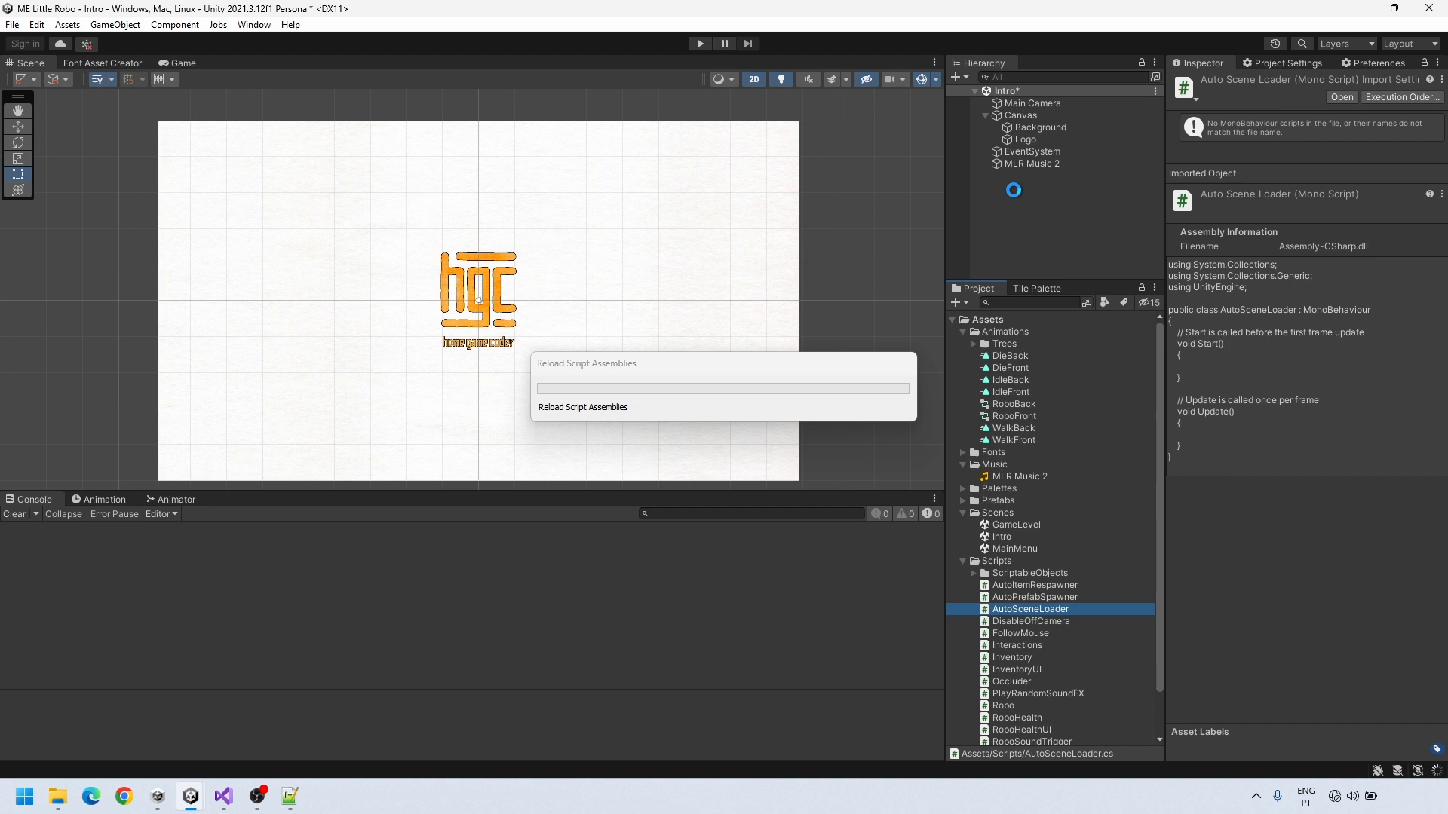
Create an empty GameObject named OtherScripts in the Intro scene and attach the AutoSceneLoader script to it
right_click(1016, 195)
click(1068, 376)
text(OtherScripts)
key(Return)
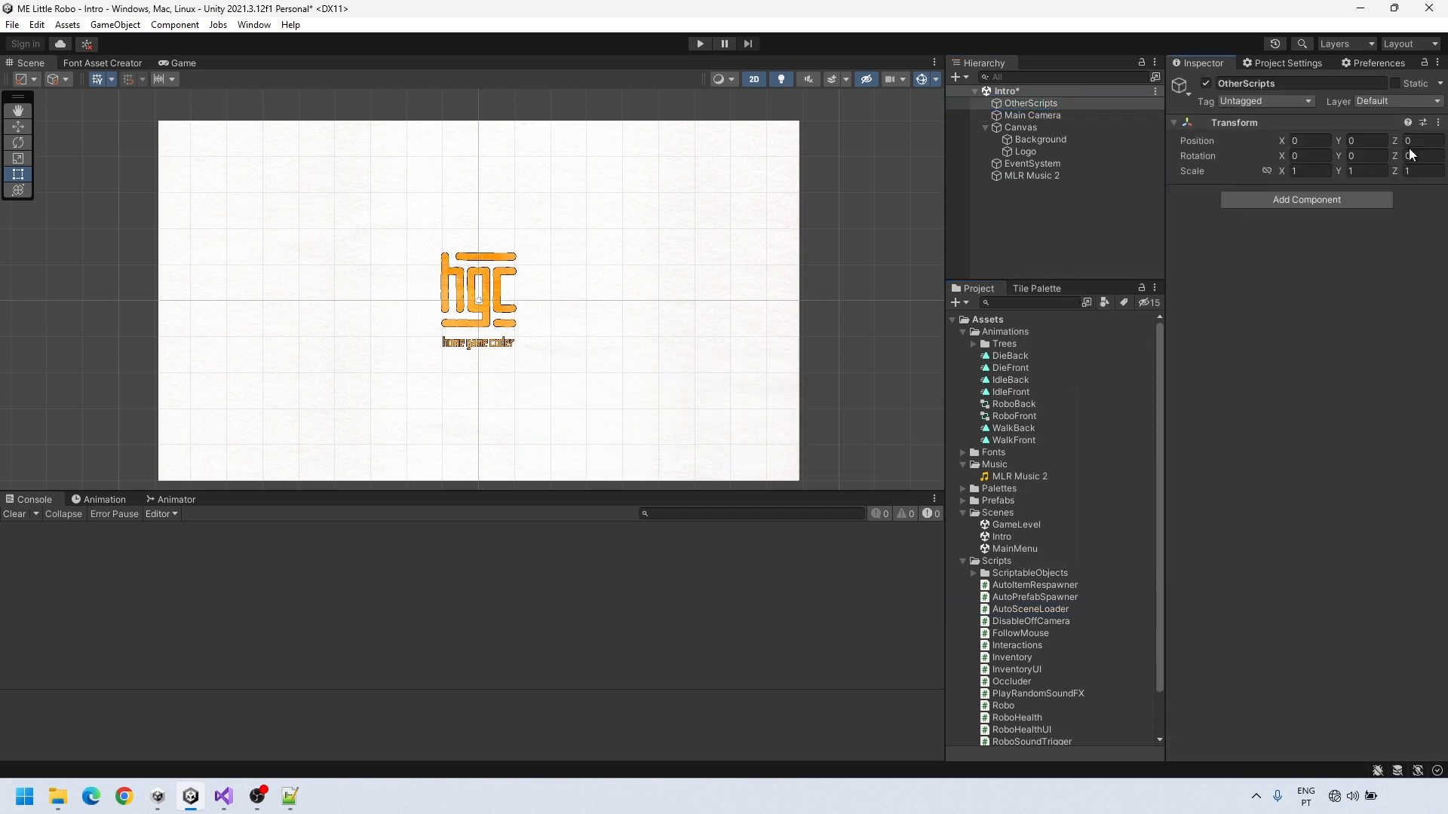
drag(999, 610, 1045, 107)
In the AutoSceneLoader script in Visual Studio, add the using directive for UnityEngine.SceneManagement
text(using )
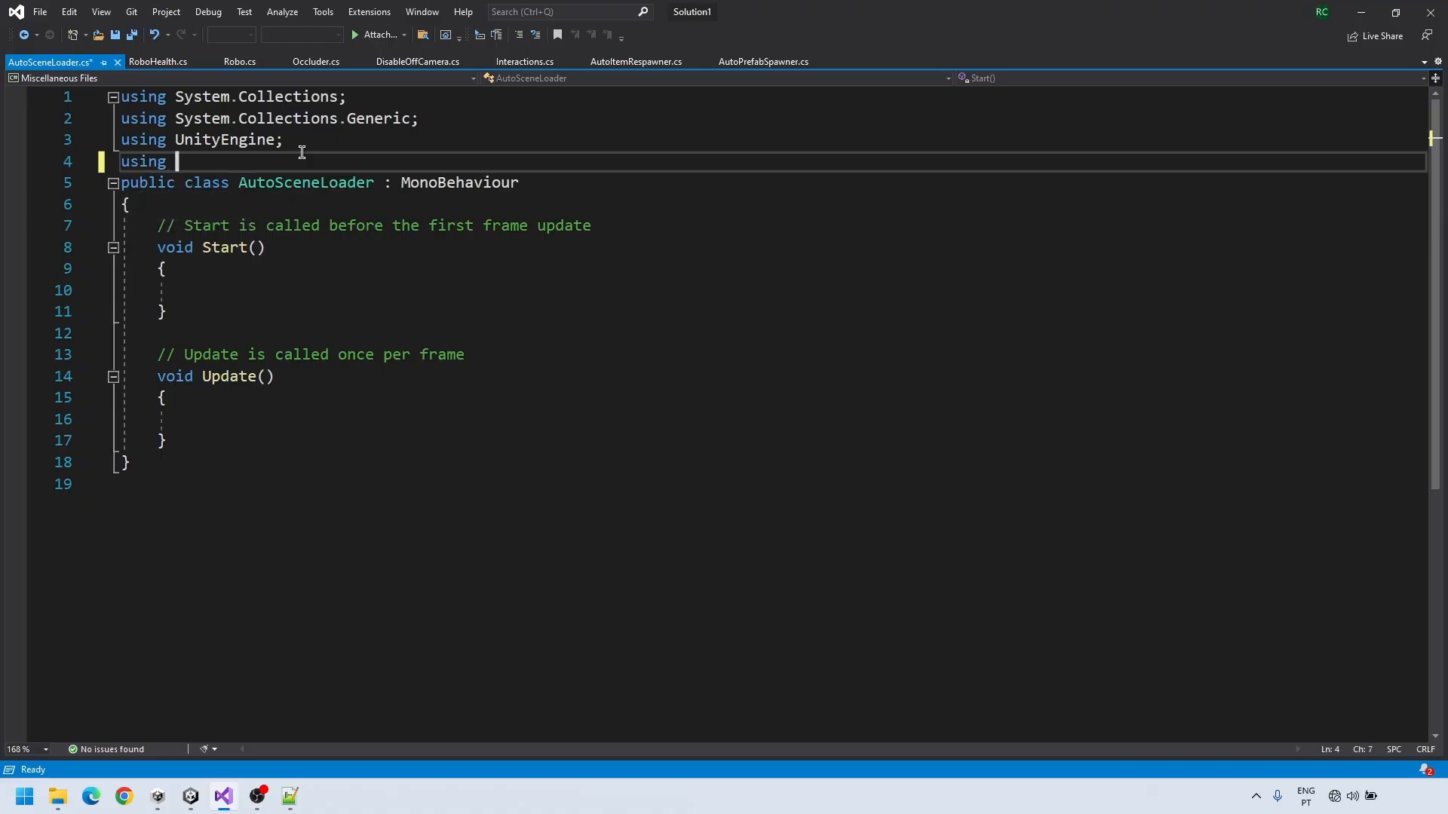
text(UnityEngine.SceneM)
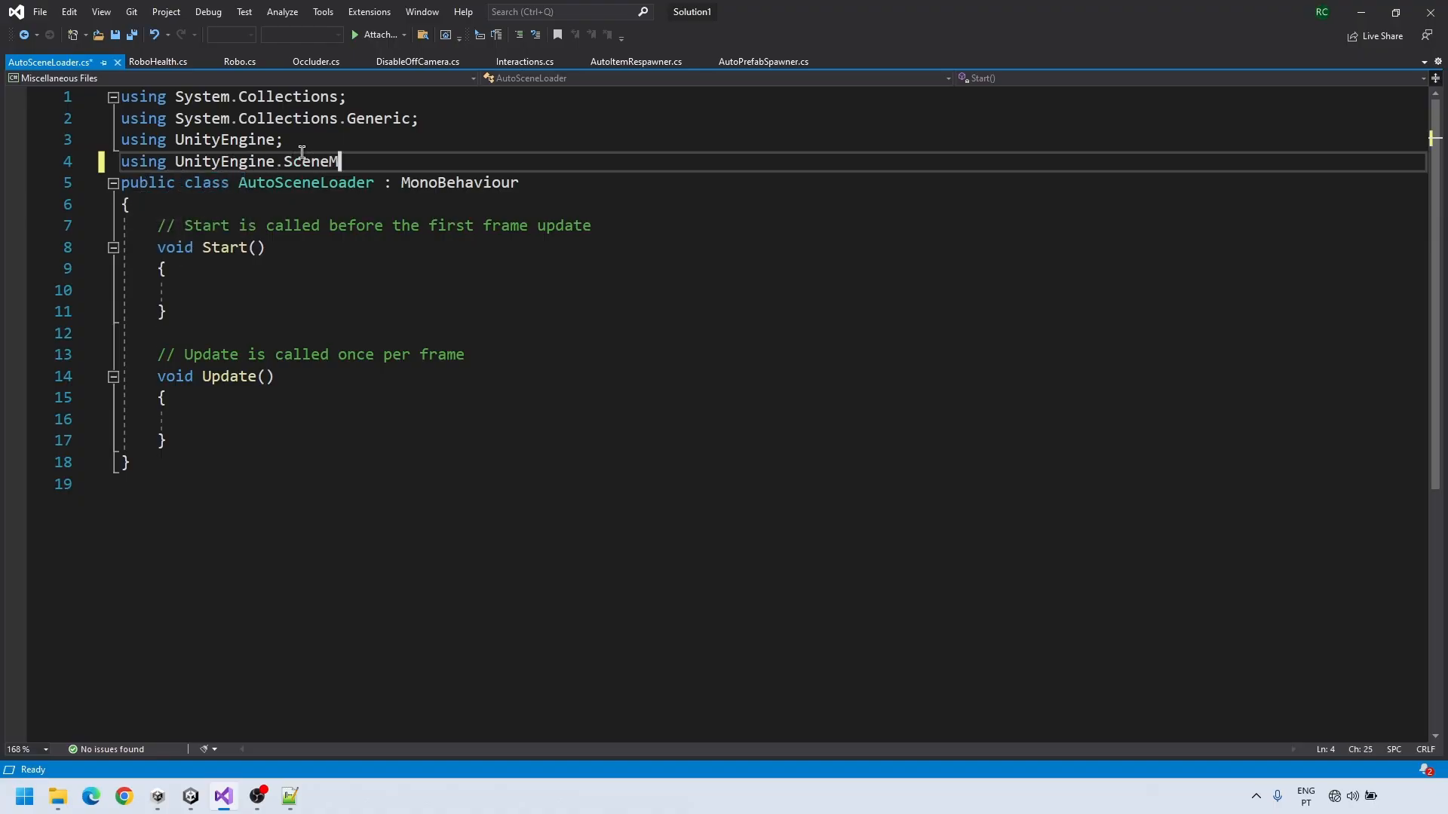
text(anagement;)
key(Return)
Declare the serialized fields string sceneToLoad, float delay = 1 and string skipButton = "Cancel" in the AutoSceneLoader class
click(318, 226)
key(Return)
text([SerializeField] string sceneToLoad;)
key(Return)
text([SerializeField])
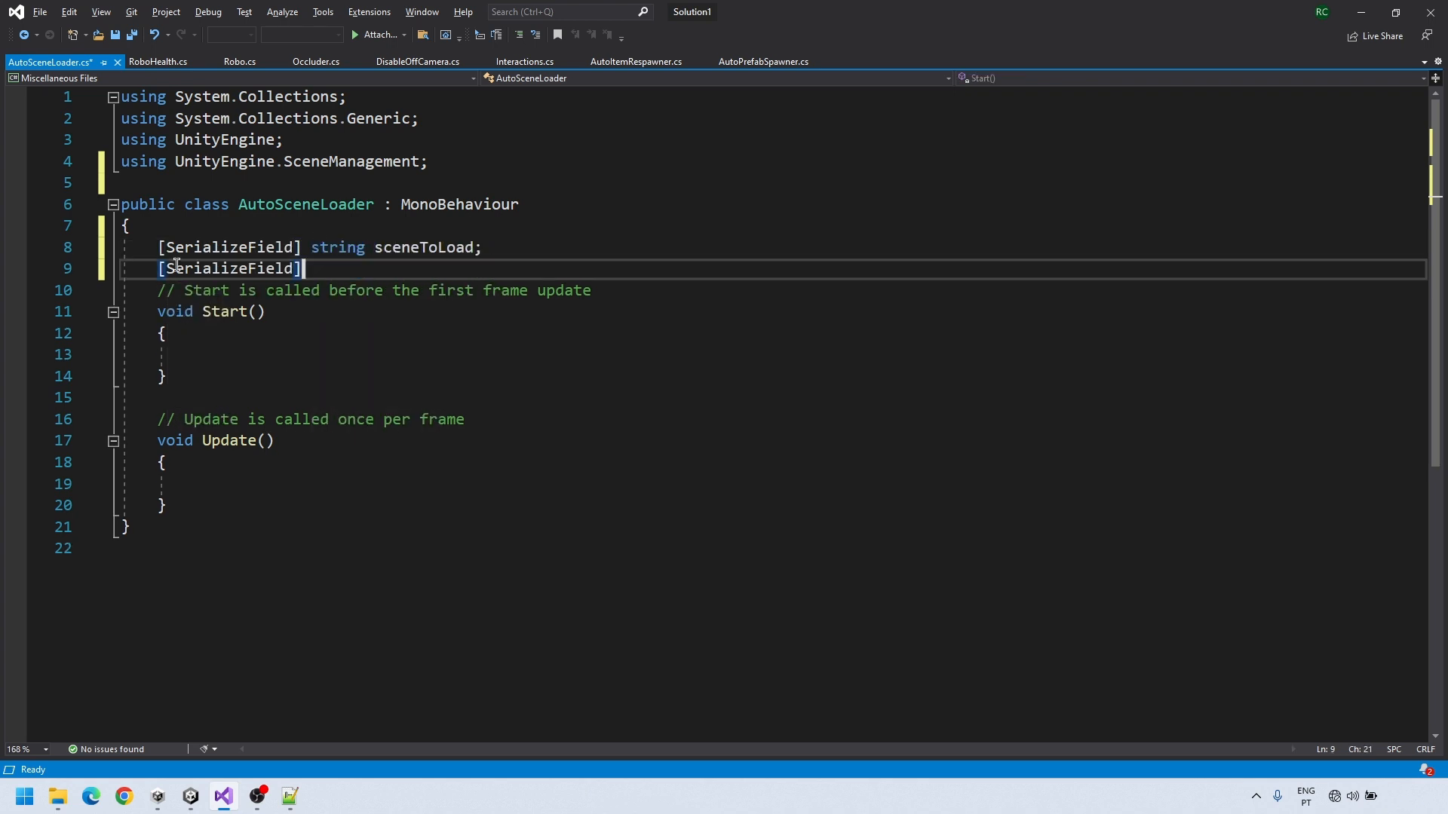
text( float delay = 1;)
key(Return)
text([SerializeField])
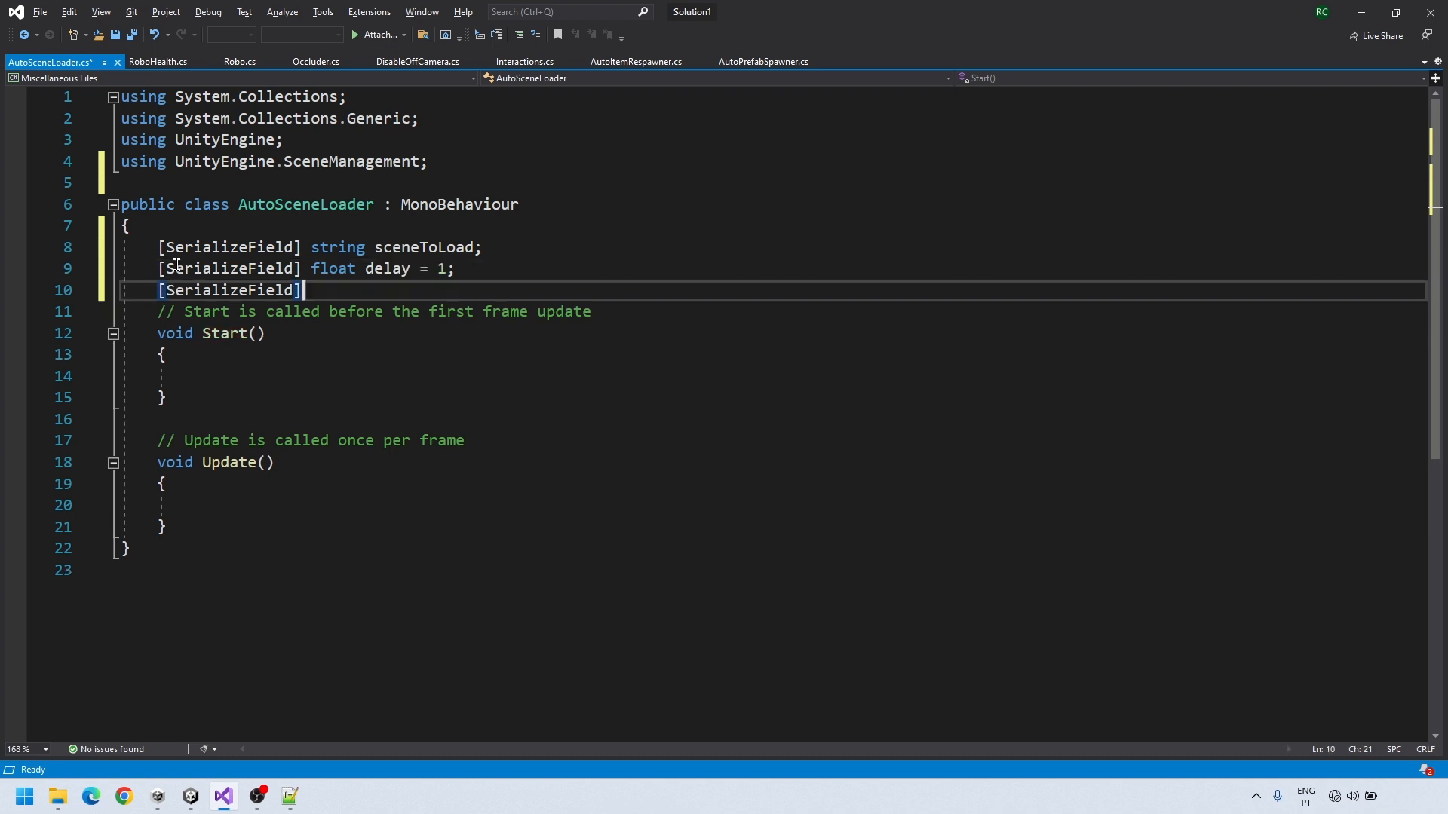
text( string skipBu)
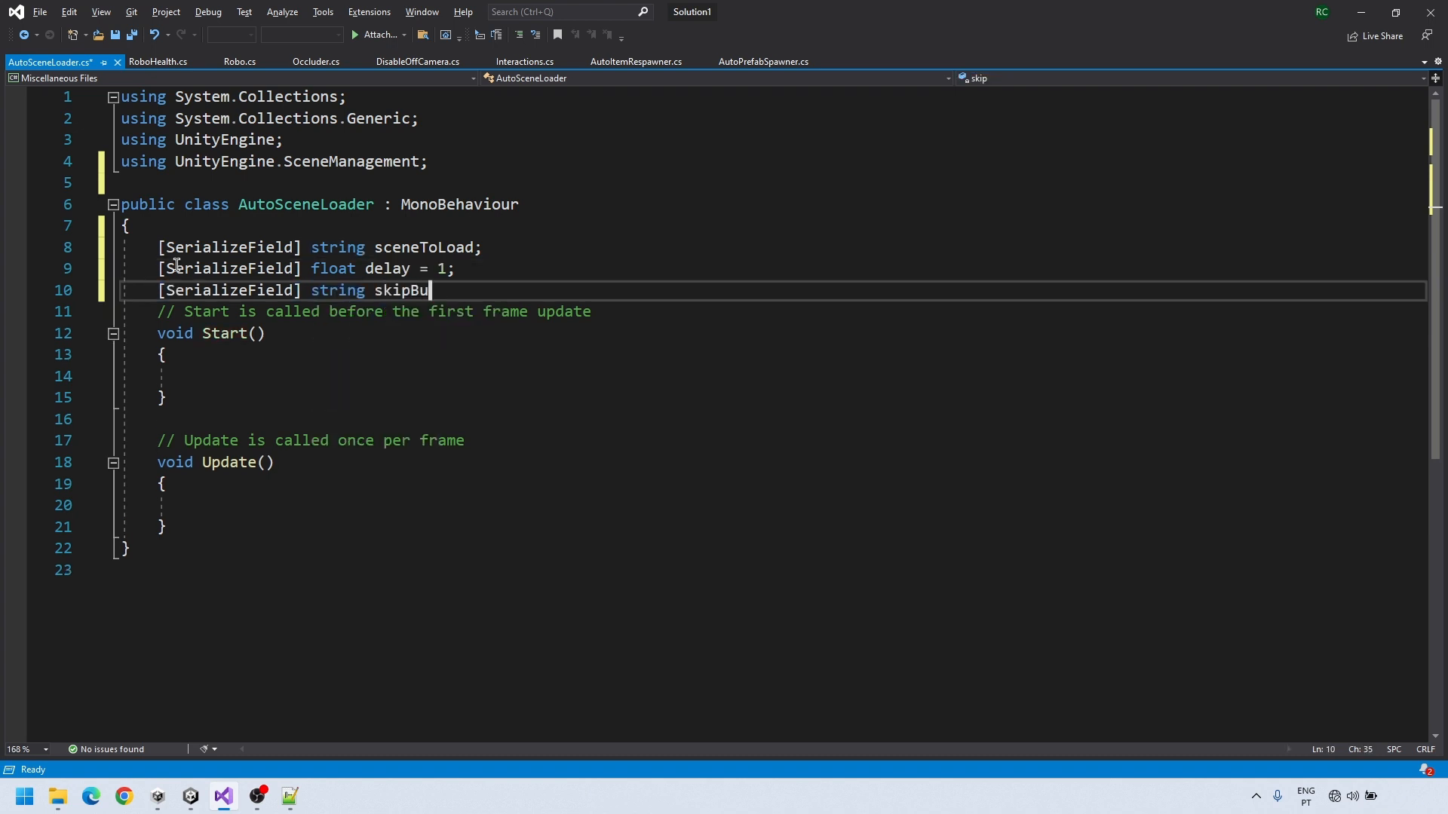
text(tton = "Cancel";)
key(Return)
key(Return)
In Start(), add the call StartCoroutine(LoadSceneAfter(delay));
click(244, 424)
text(StartCoroutine(Lo)
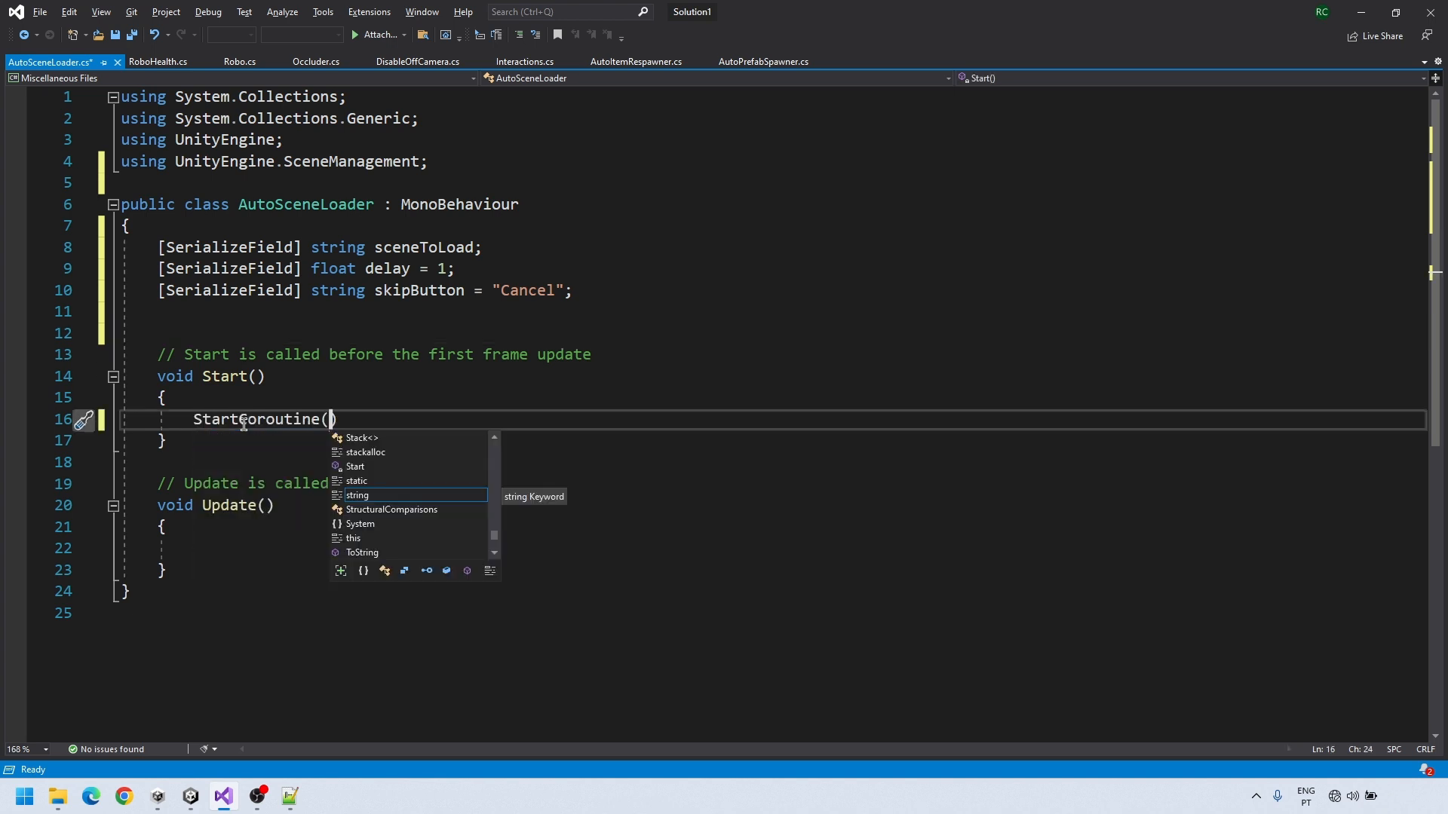
text(adSceneAfter(delay))
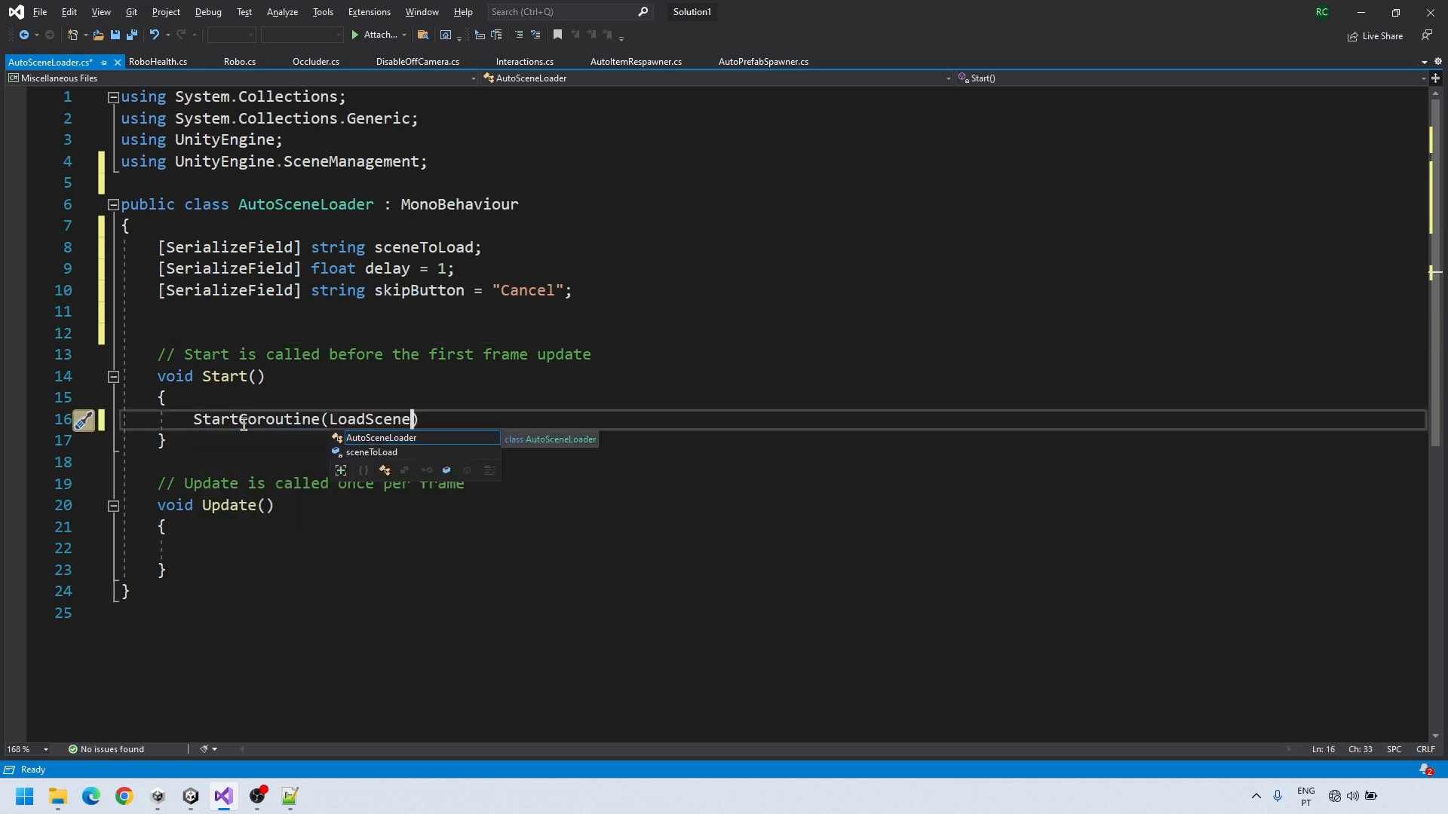
text();)
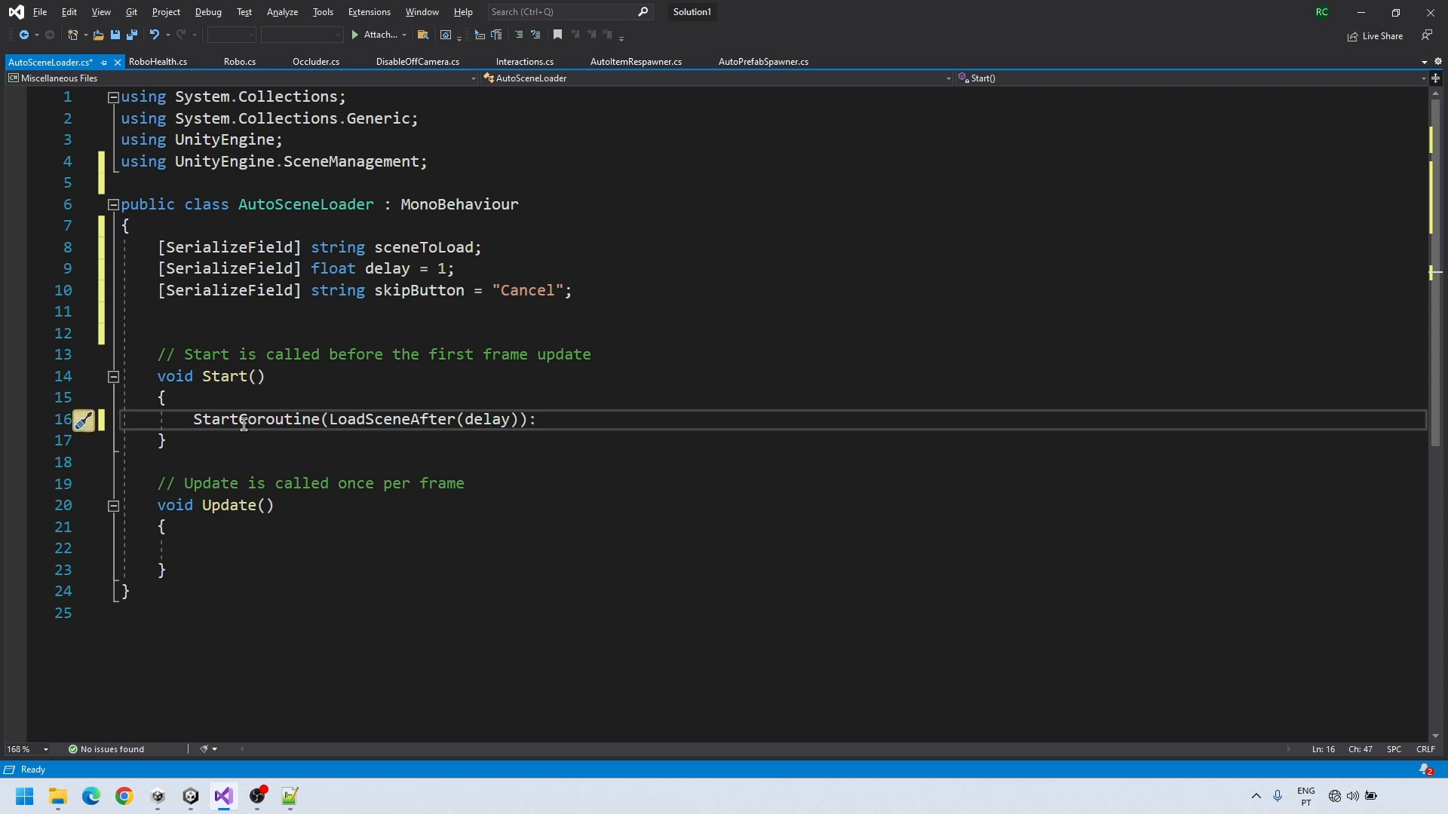
Below Start(), declare the coroutine public IEnumerator LoadSceneAfter(float delay) and open its body
key(Down)
key(Down)
key(Return)
text(public IEnumerator Loa)
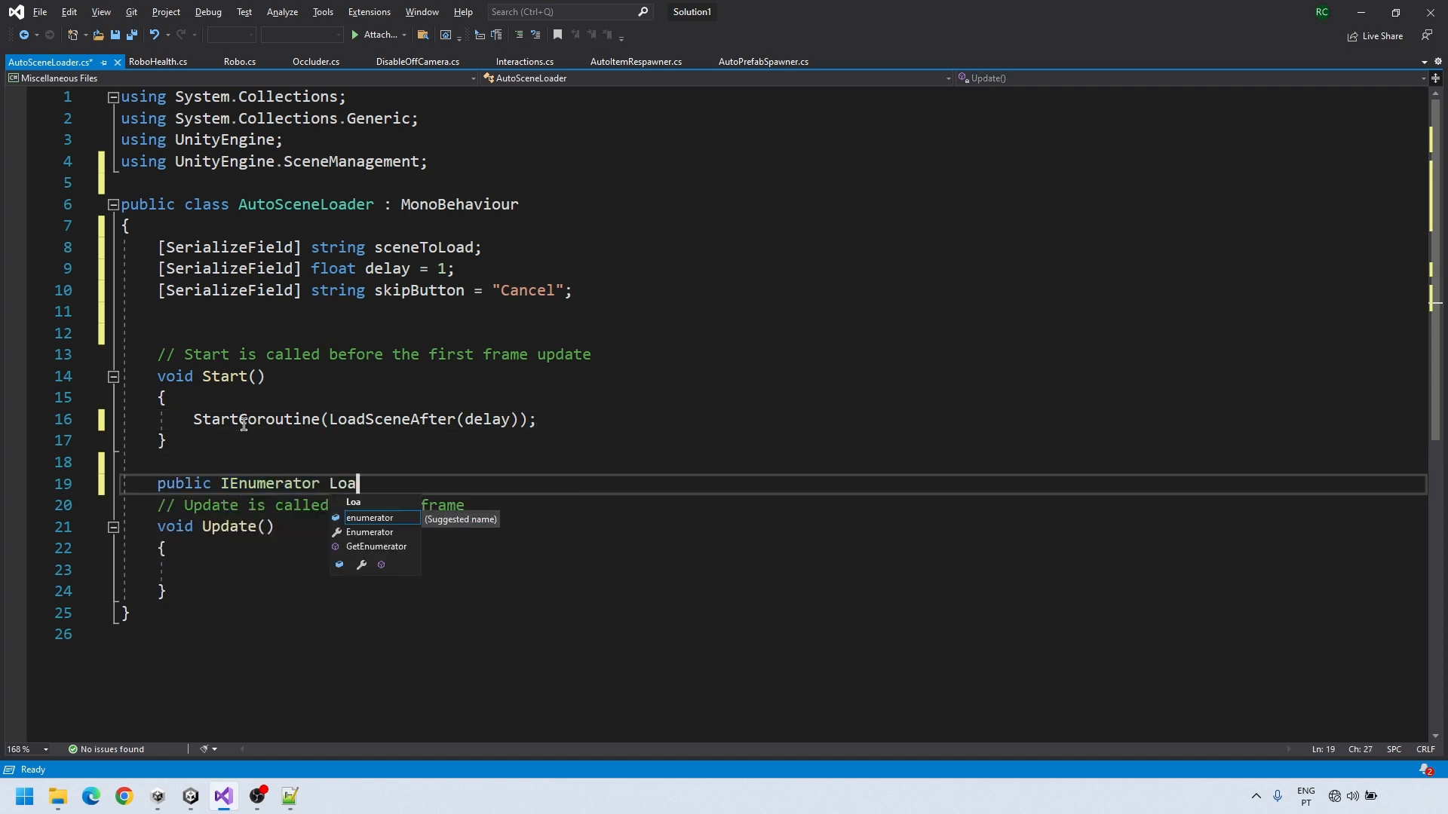
text(dSceneAfter(float delay))
key(Return)
text({)
key(Return)
Make LoadSceneAfter yield a new WaitForSeconds(delay), call SceneManager.LoadScene(sceneToLoad), save, and add a blank line after the method
text(y)
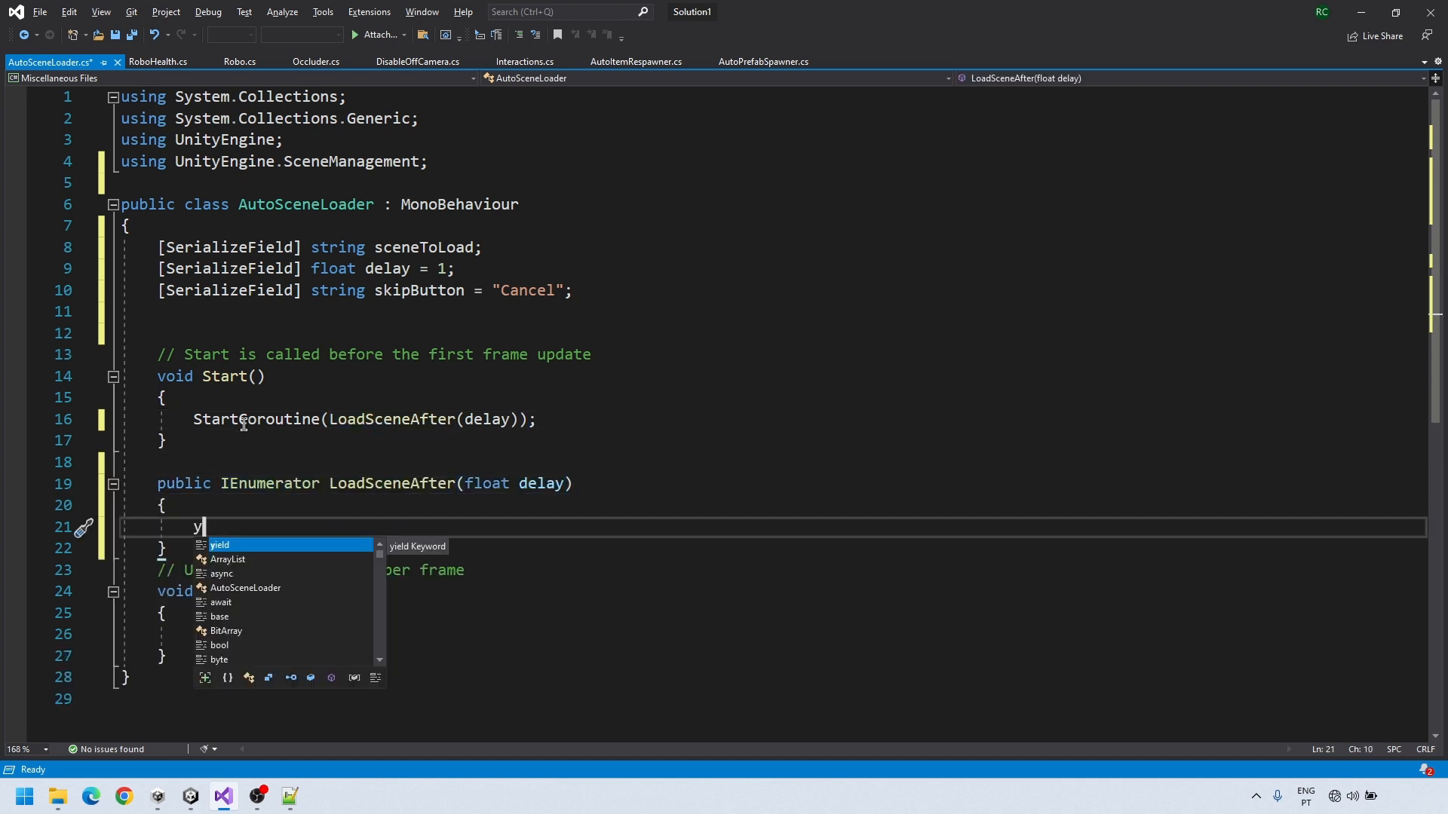
text(ield retunr new WaitForSeconds(delay);)
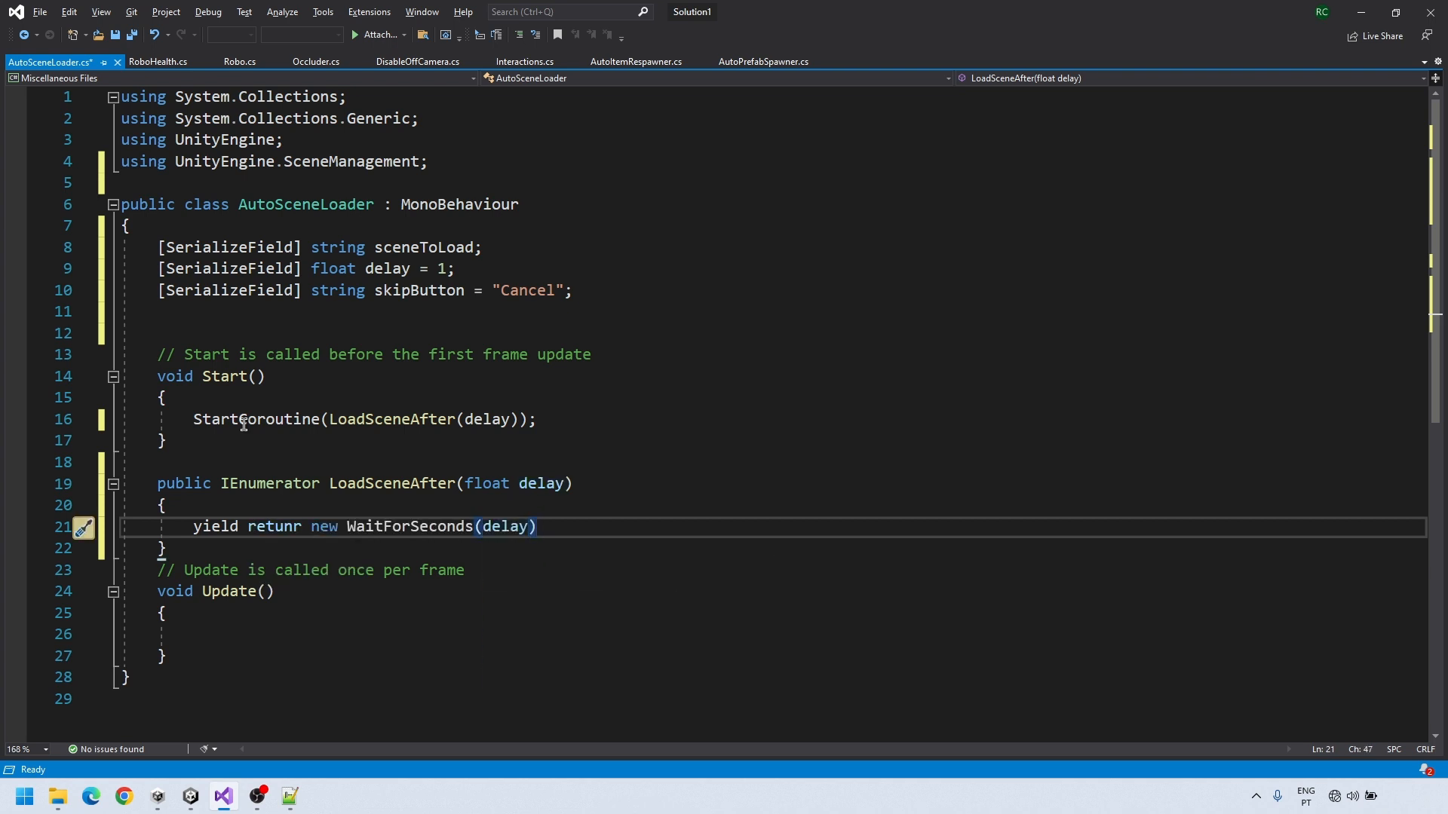
key(Return)
text(SceneManager.LoadScene(sceneToLoad);)
key(ctrl+s)
key(Down)
key(Return)
scroll(282, 504, down, 3)
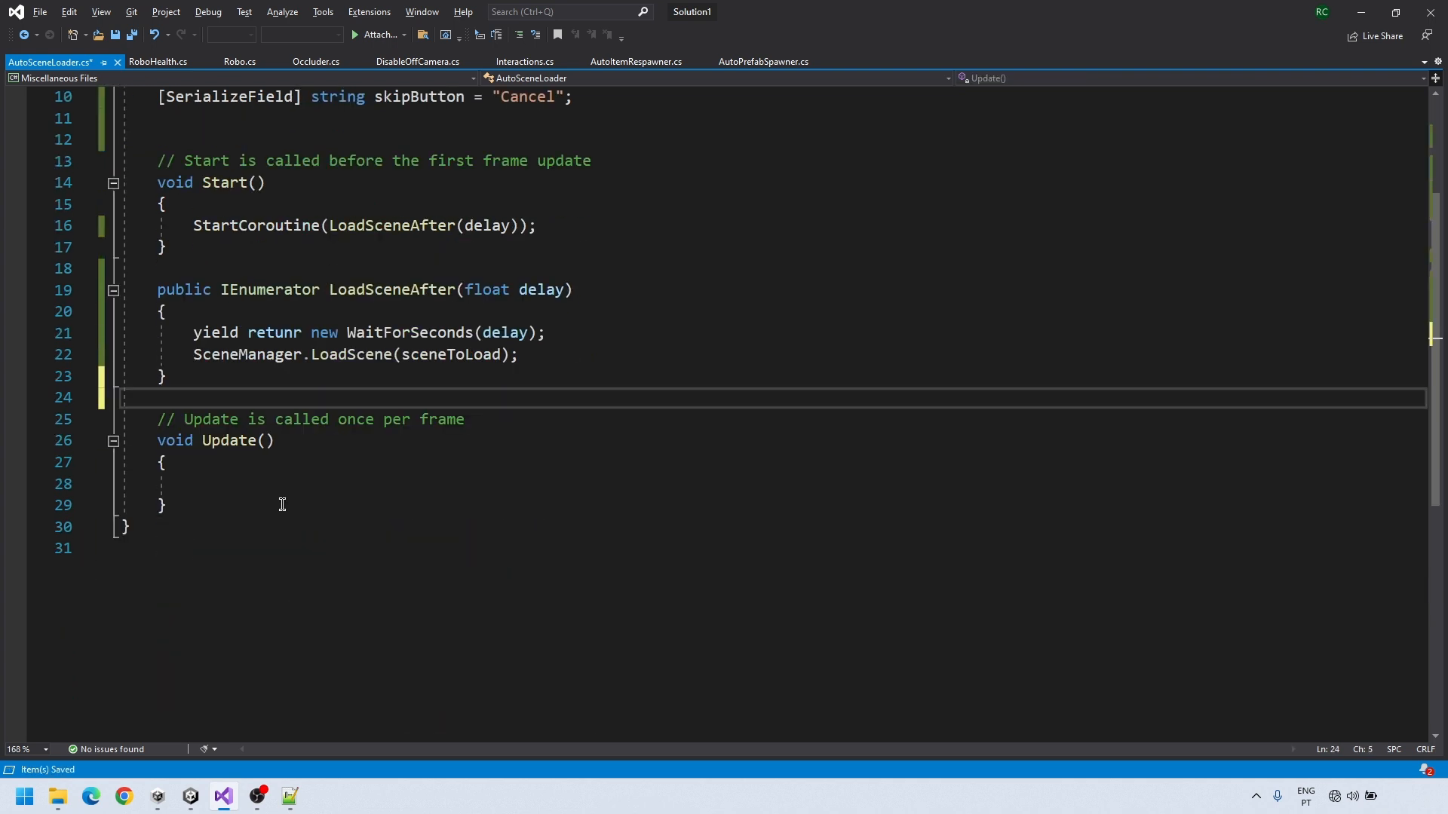
Copy the LoadSceneAfter body into Update(), keeping only SceneManager.LoadScene(sceneToLoad); inside its own braces
scroll(277, 535, up, 1)
click(275, 550)
drag(159, 378, 200, 437)
key(ctrl+c)
click(249, 551)
key(ctrl+v)
drag(230, 571, 613, 576)
key(BackSpace)
key(BackSpace)
key(BackSpace)
key(BackSpace)
key(BackSpace)
Put the condition if(Input.GetButton(skipButton)) before the LoadScene block in Update() and save the script
click(275, 532)
key(Return)
text(if(Input.GetButton)
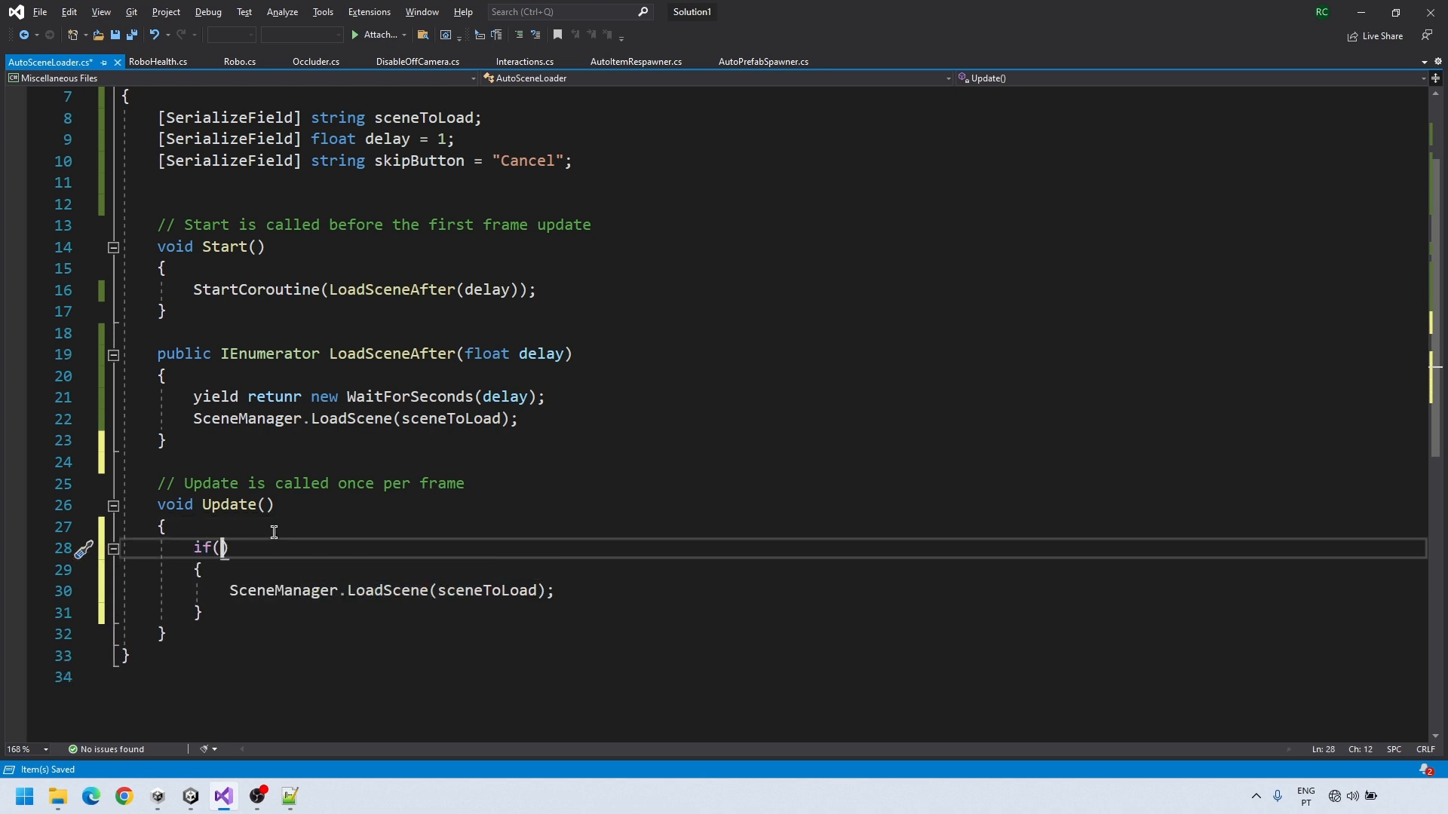
text((skipButton))
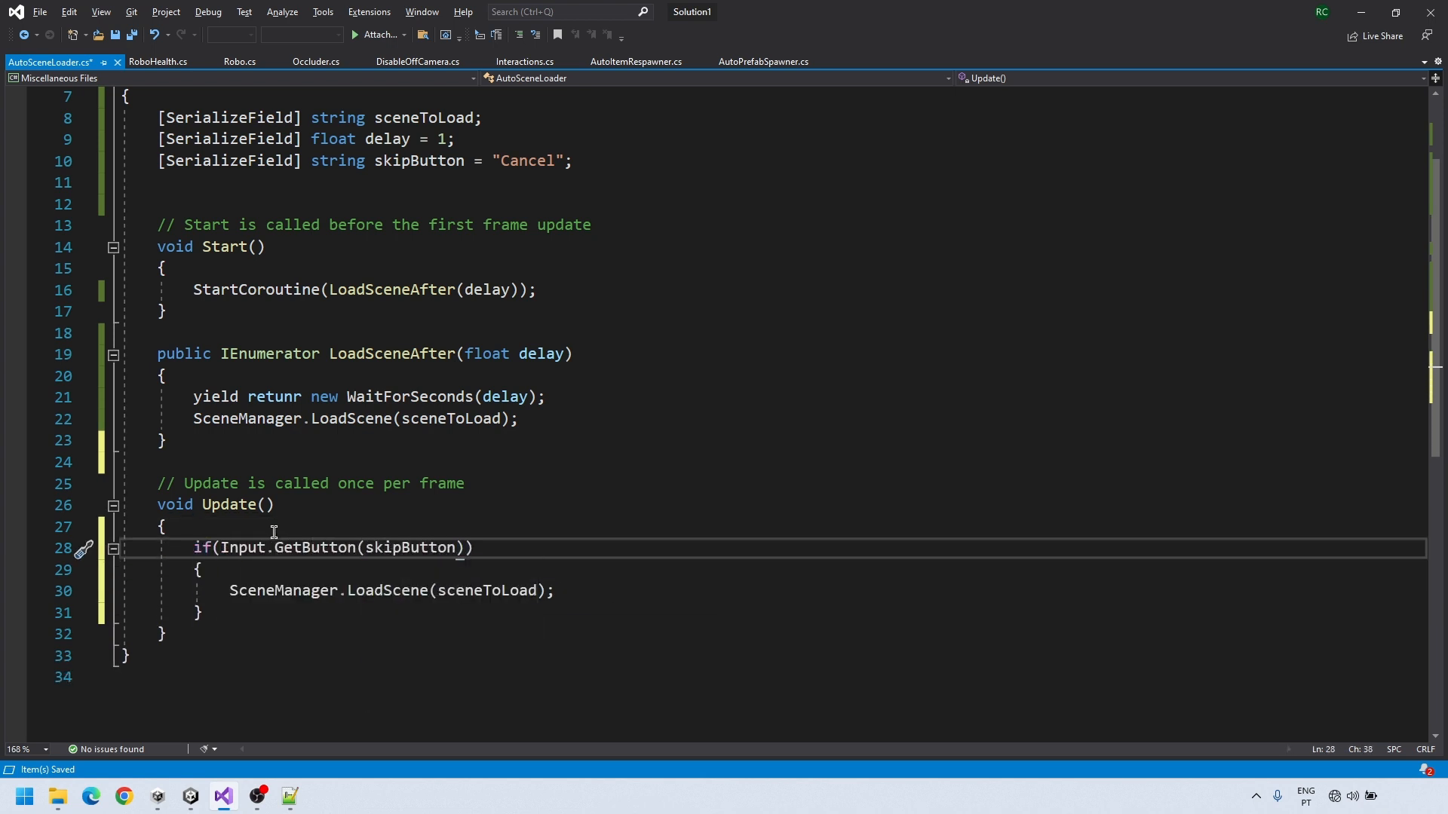
key(ctrl+s)
Switch to Unity, open the script error from the console, and correct the misspelled retunr to return in LoadSceneAfter
drag(214, 591, 509, 624)
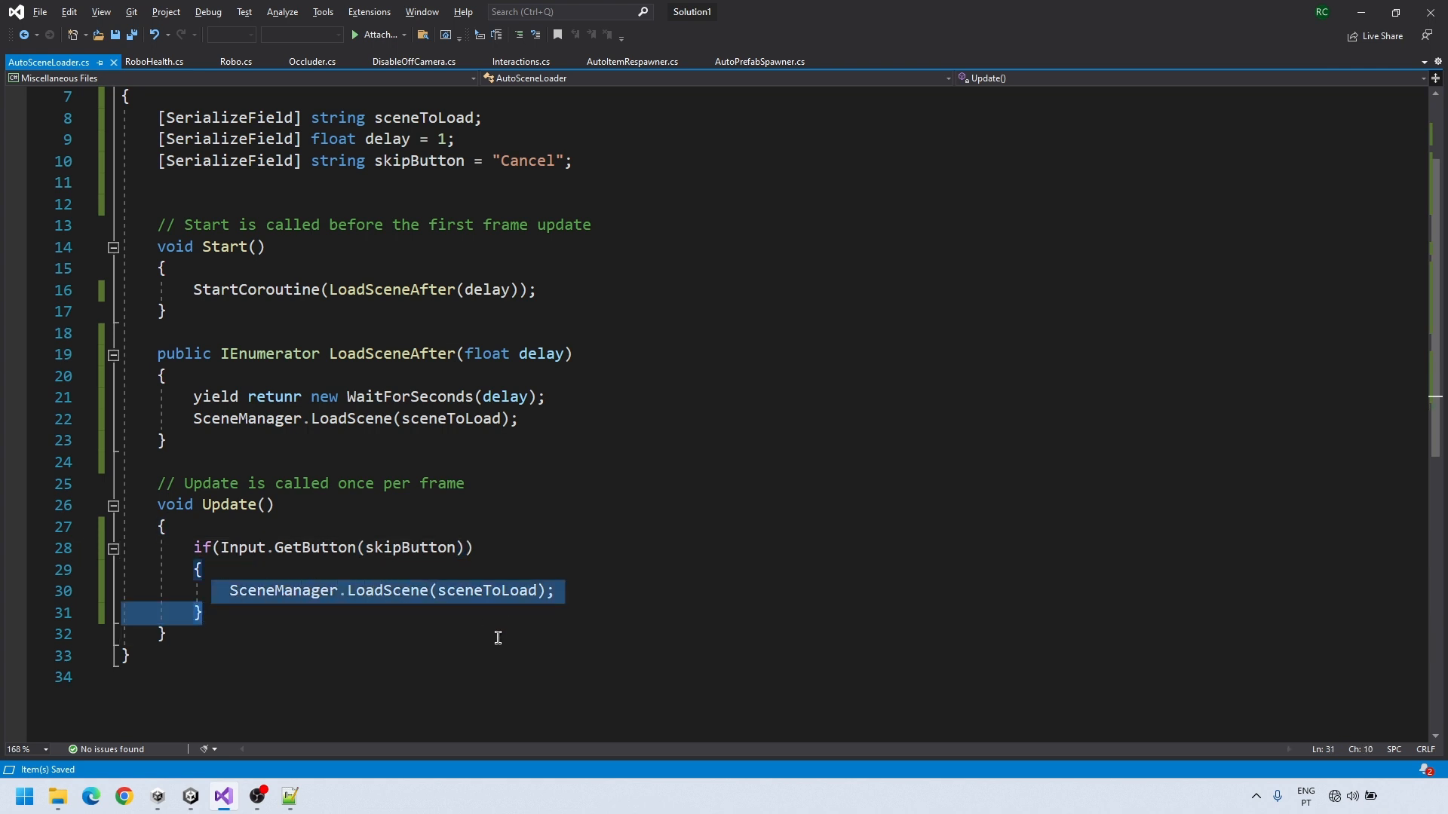
click(498, 638)
drag(162, 333, 305, 418)
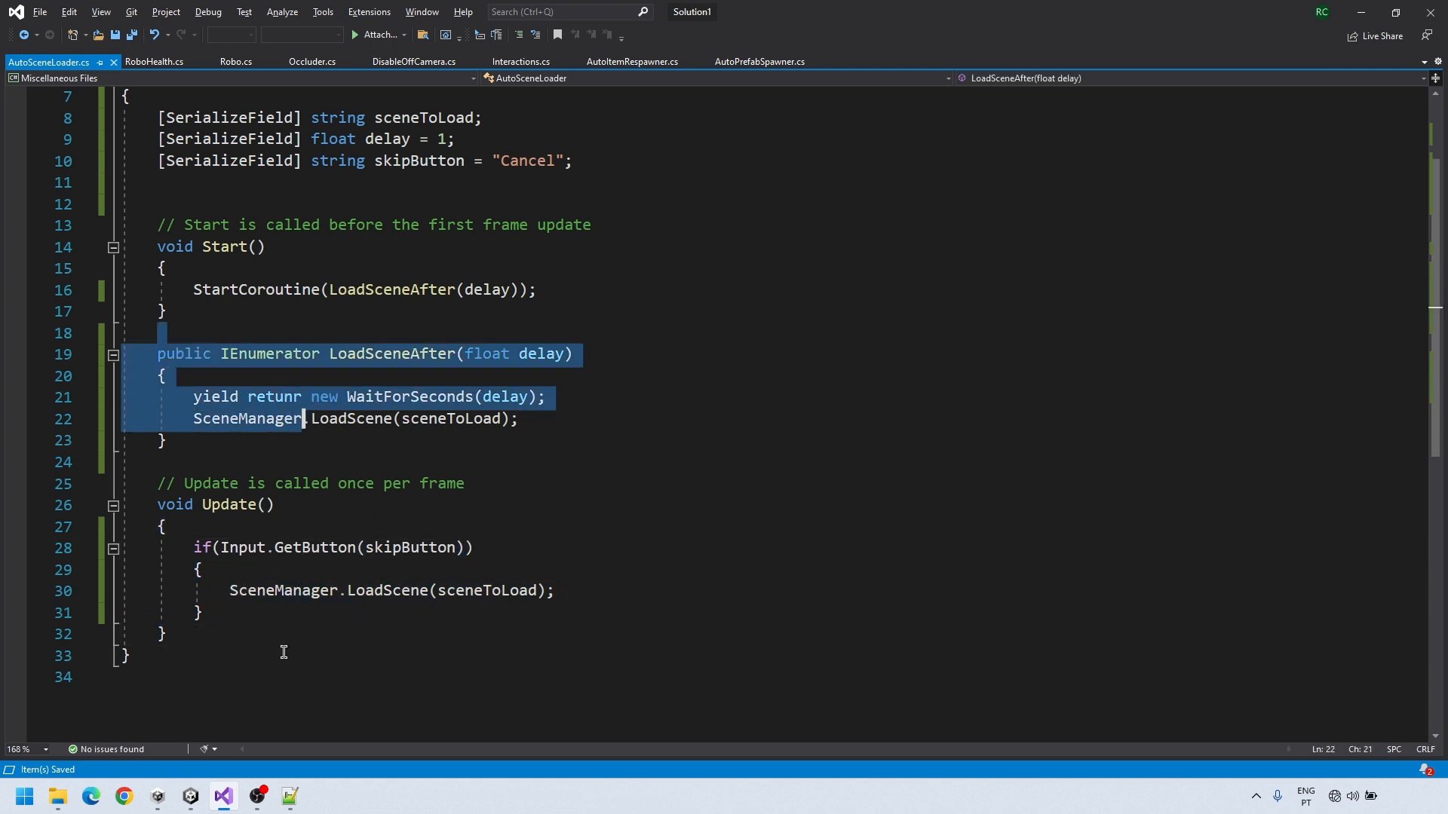
click(190, 797)
double_click(280, 538)
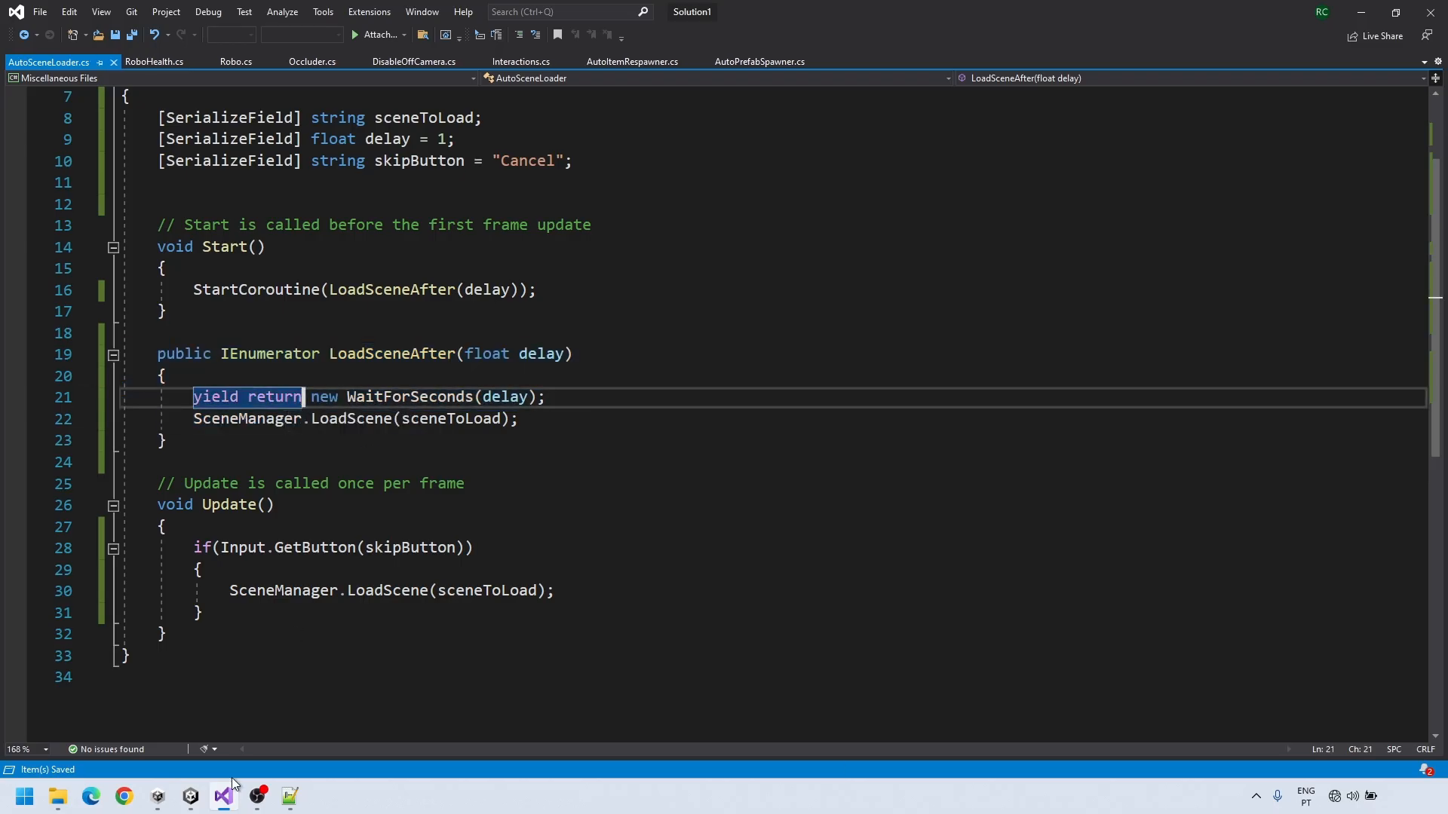
click(229, 793)
Set the Auto Scene Loader's Scene To Load to MainMenu and its Delay to 3 on OtherScripts
click(1314, 226)
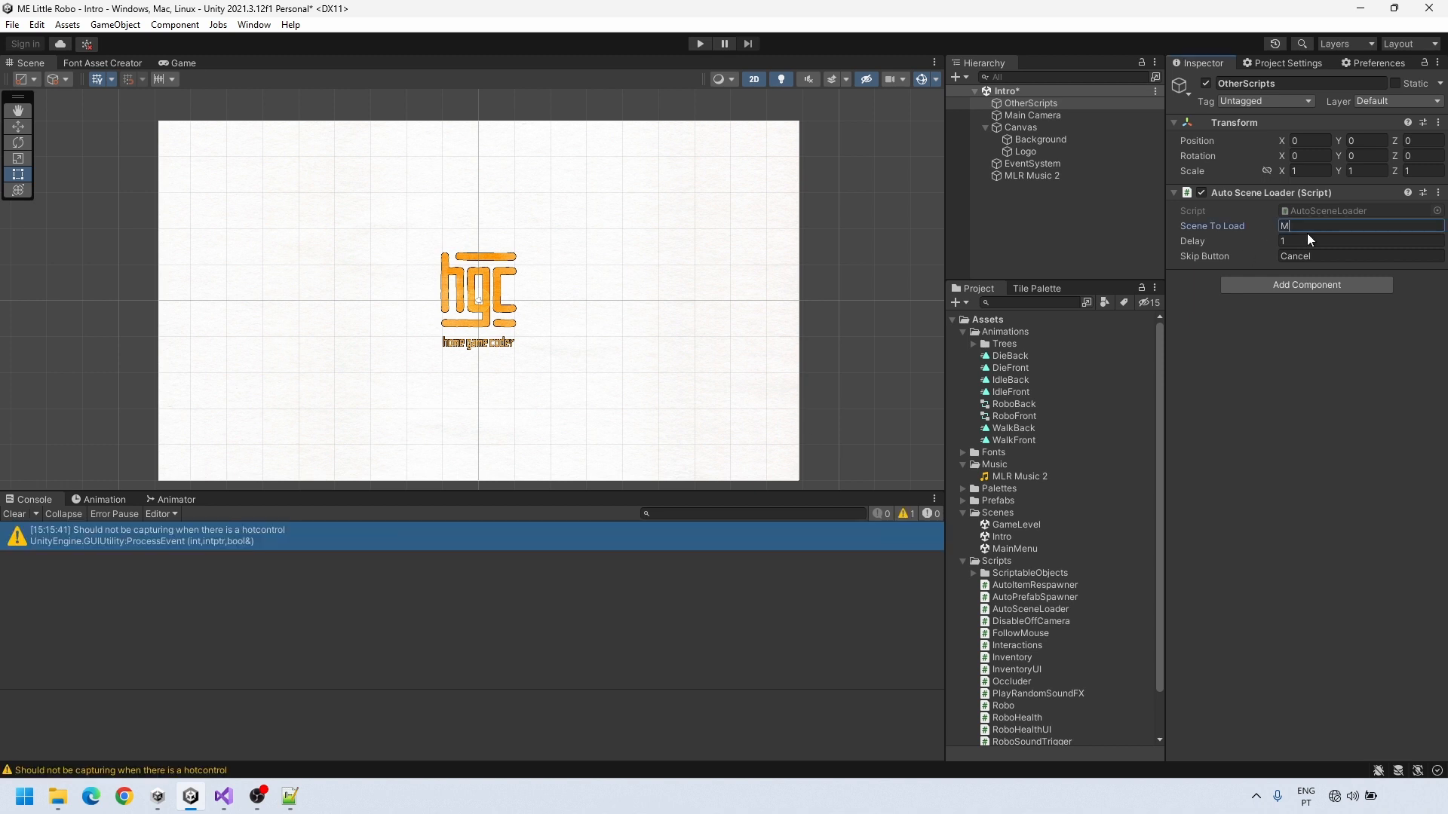
click(1311, 241)
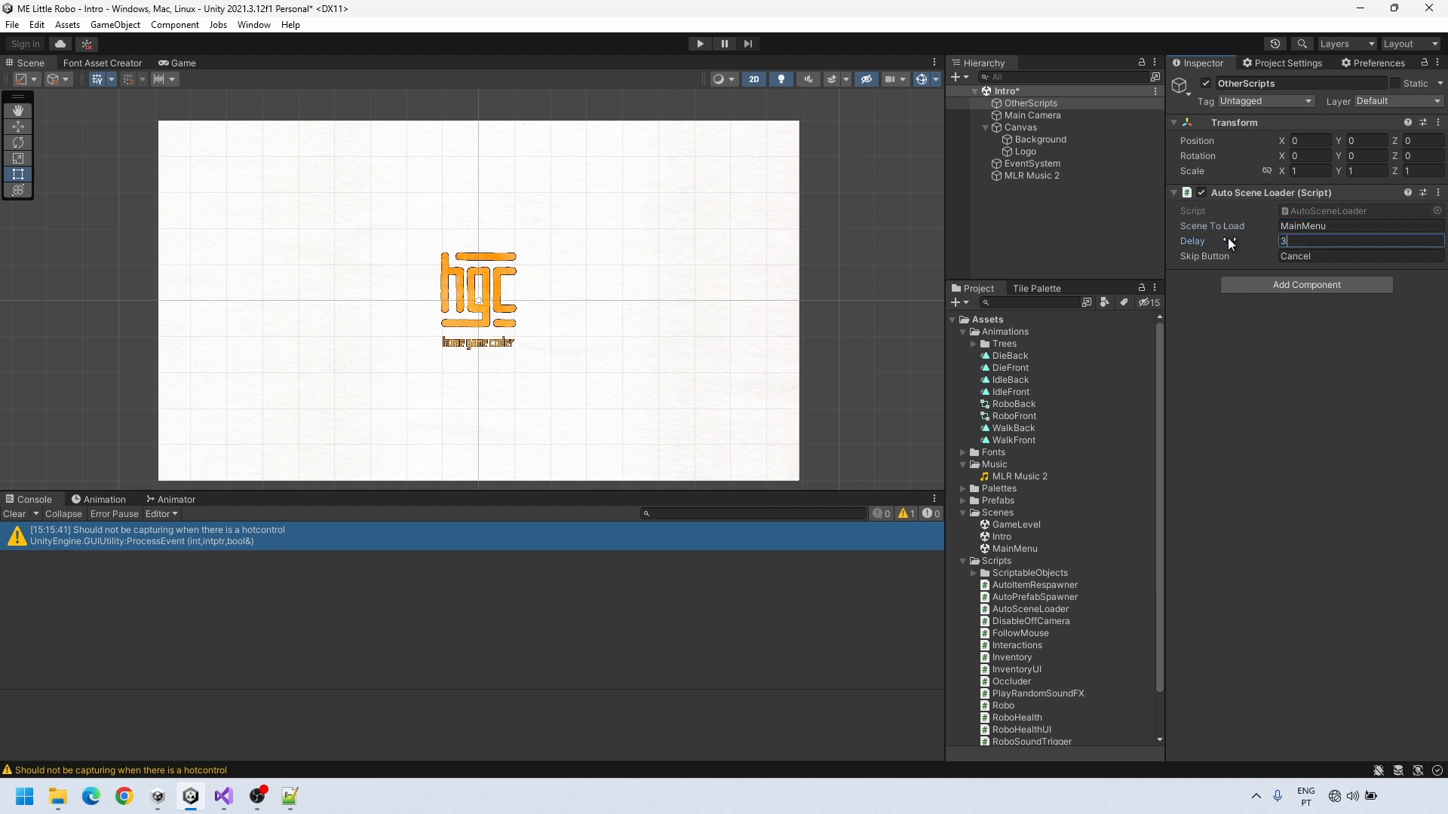
key(Return)
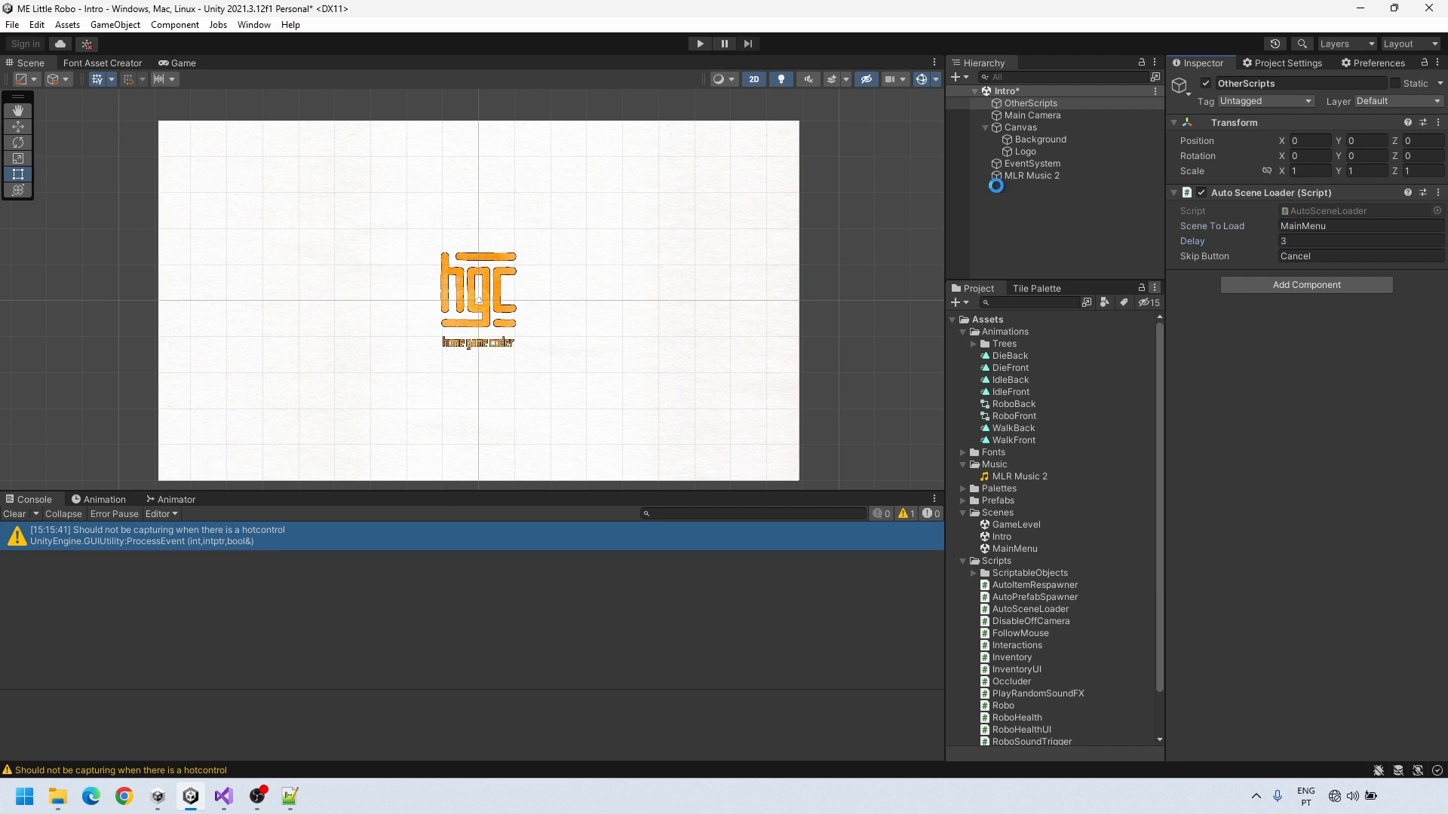
Play-test the Intro scene repeatedly to check the automatic and skipped loading of MainMenu, and stop play mode
click(700, 43)
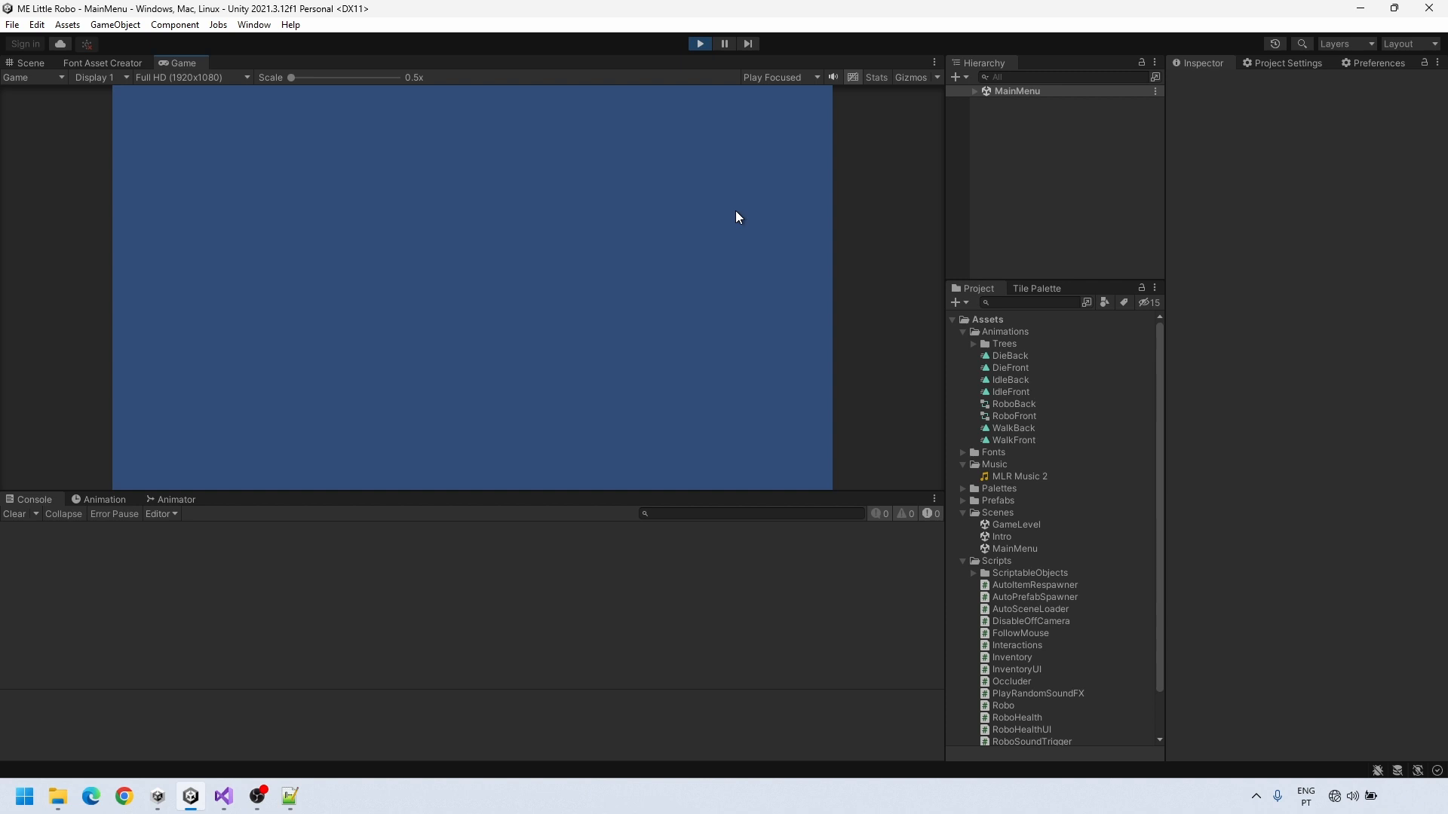
click(699, 43)
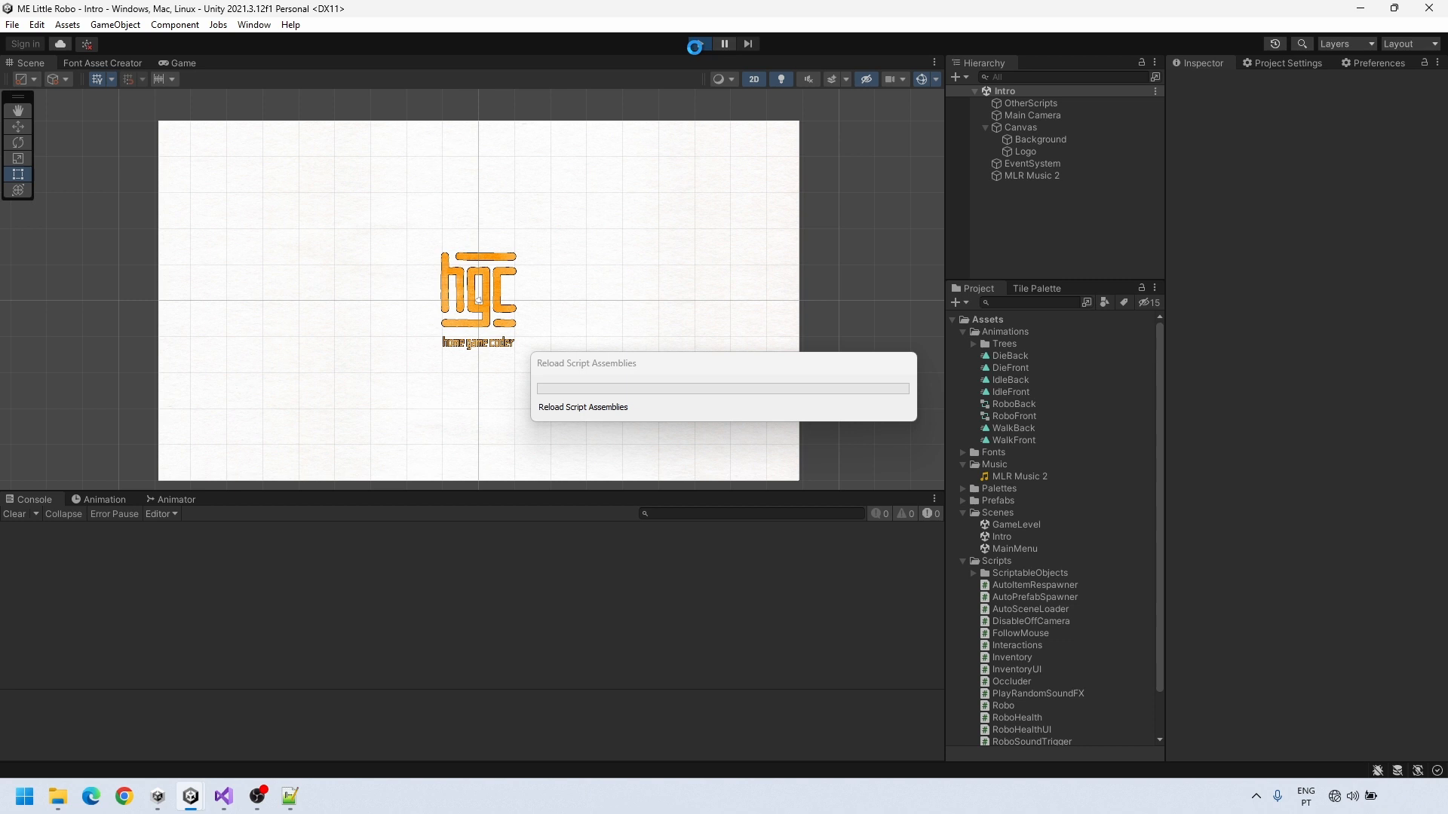
click(698, 44)
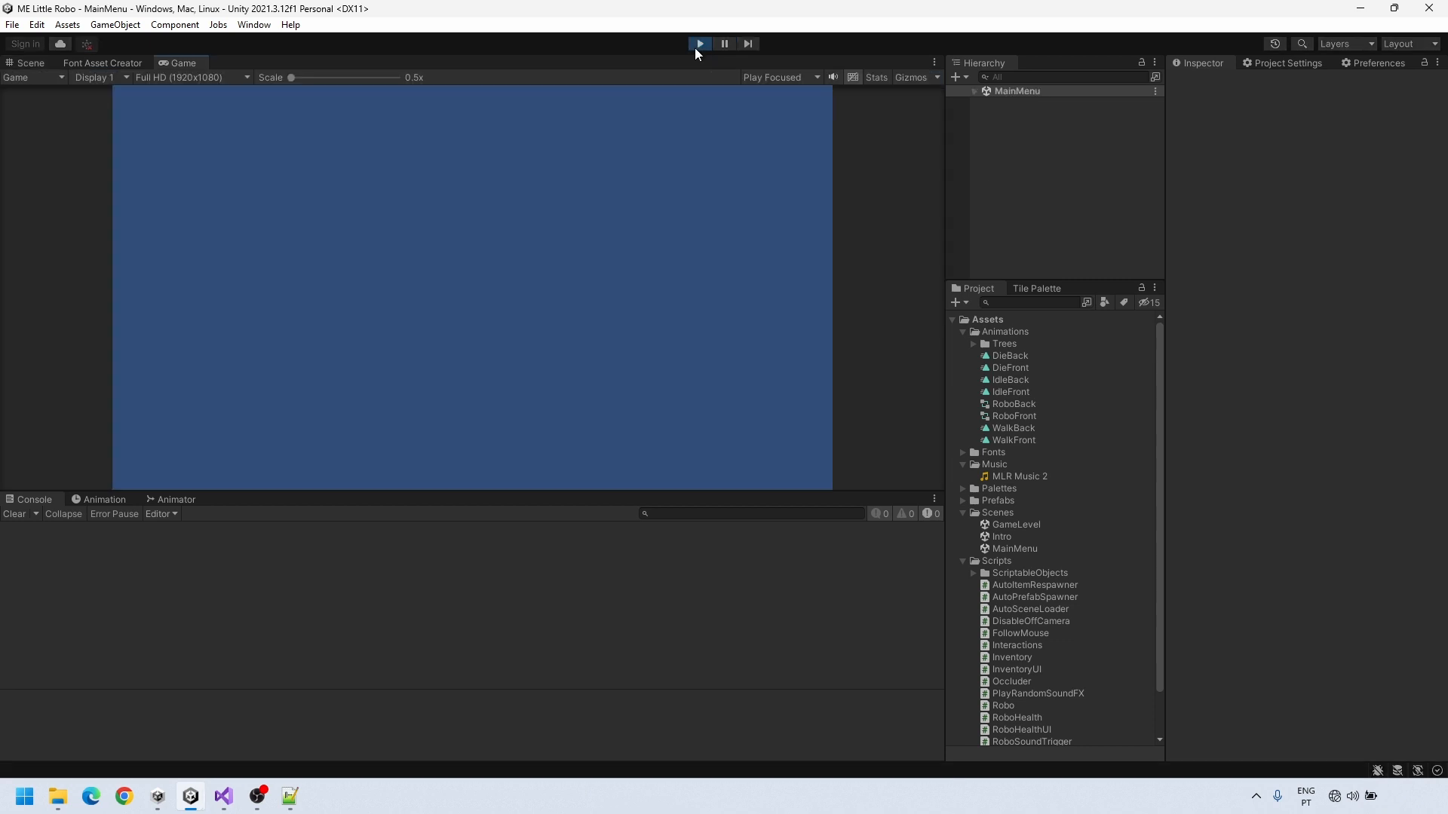
click(699, 45)
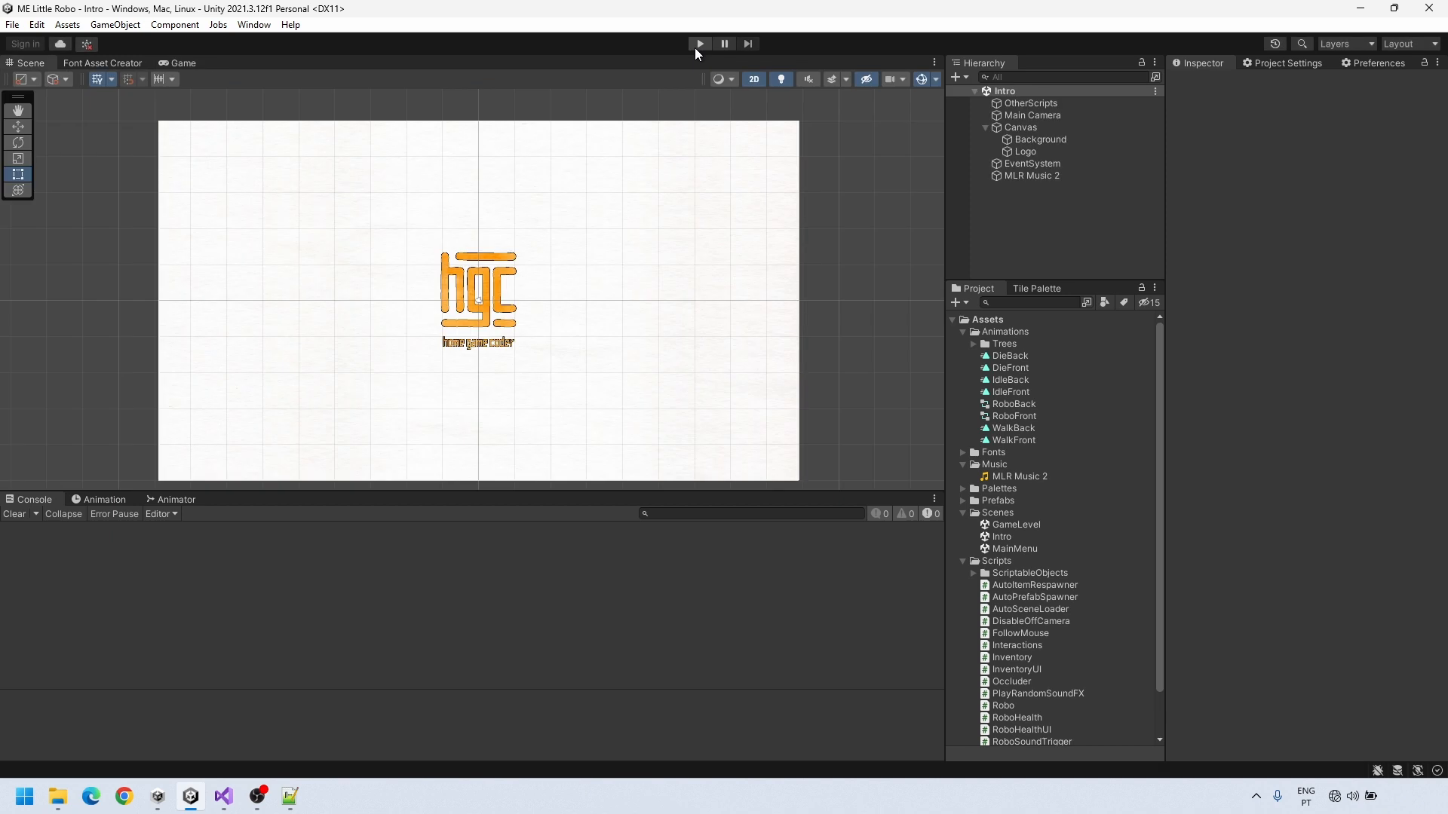
click(699, 45)
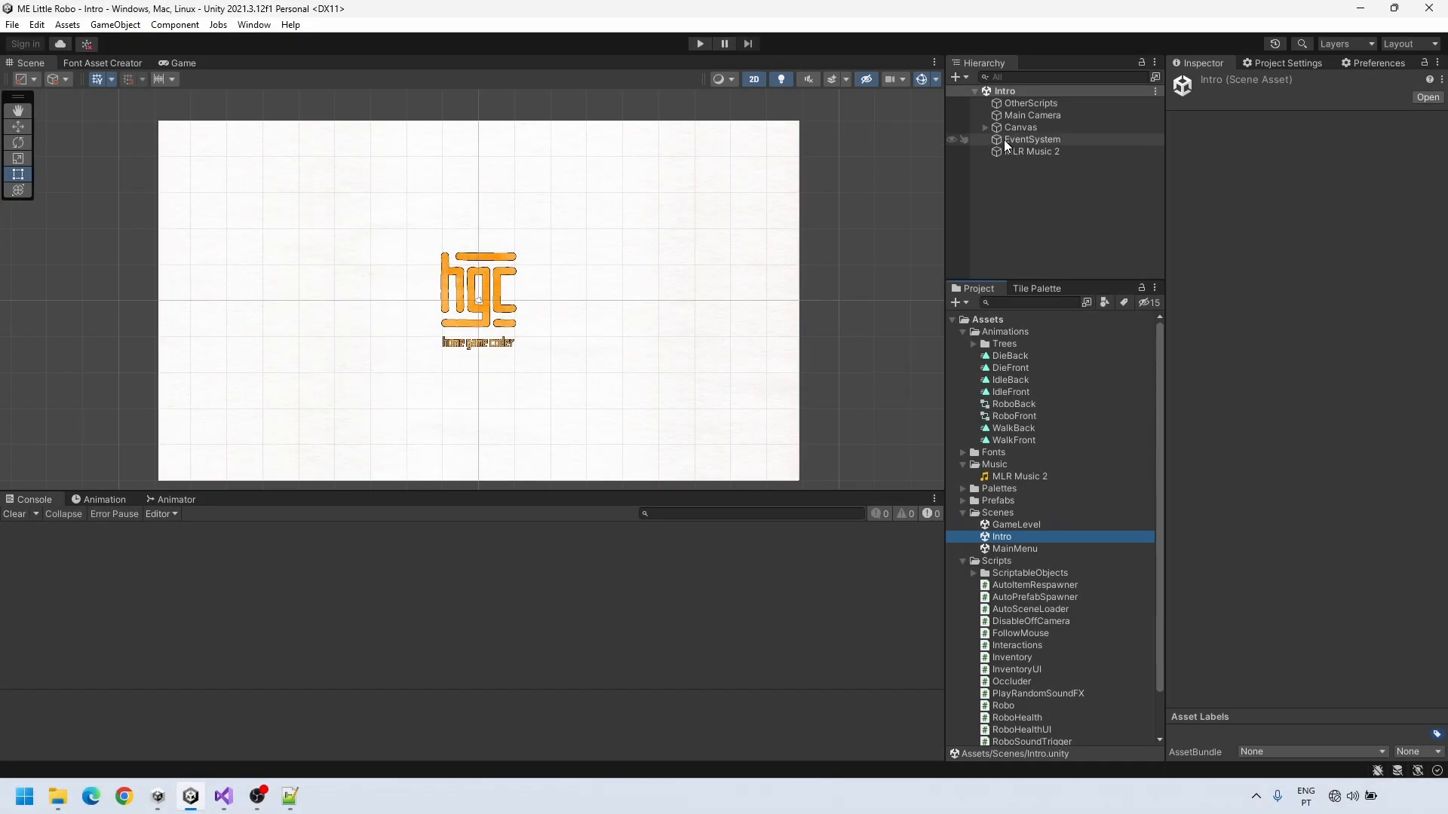
Replace the MainMenu scene's Canvas with a copy of the Intro Canvas and assign Main Camera as its Render Camera
click(1014, 128)
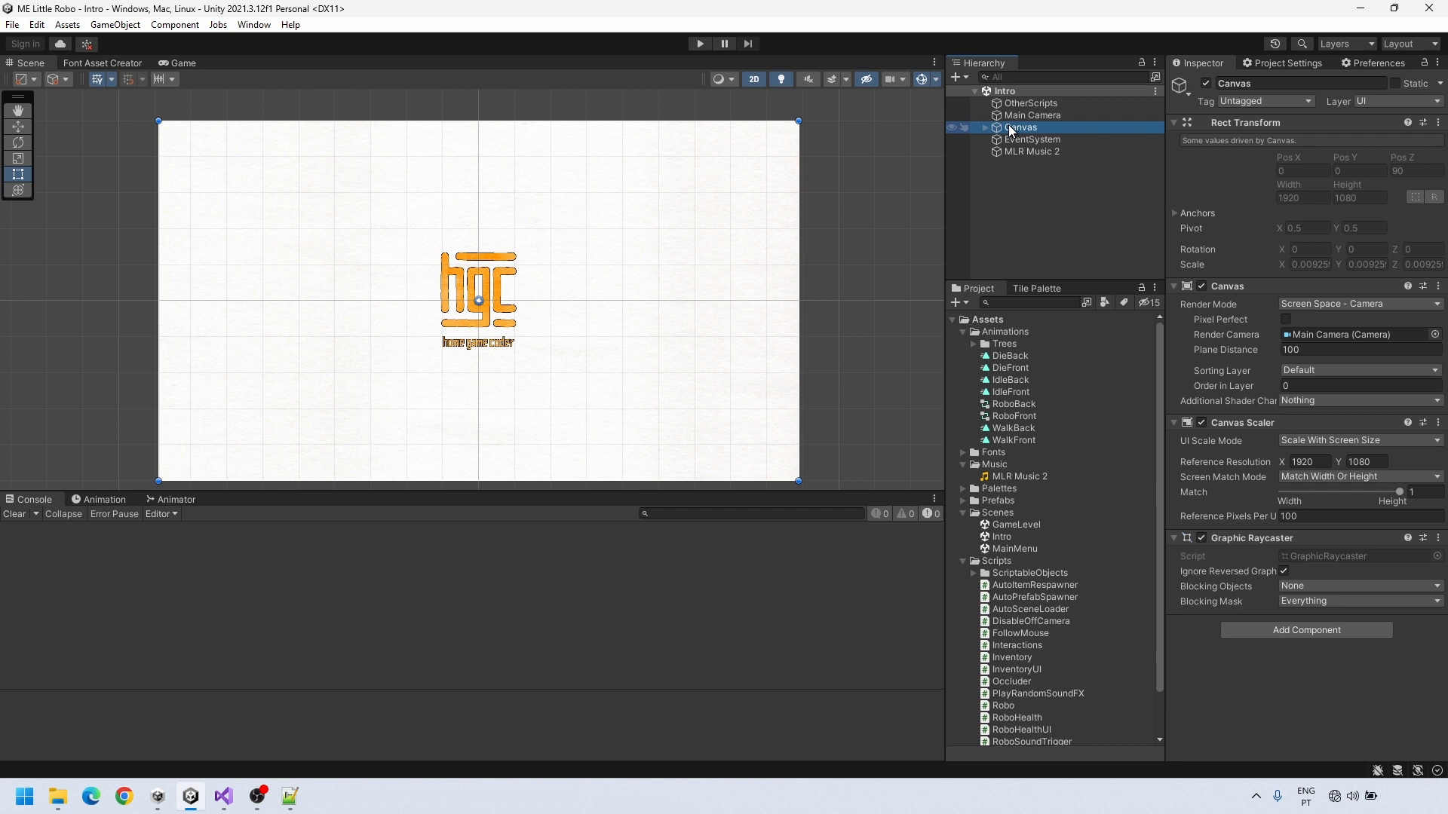
double_click(1014, 548)
click(1020, 125)
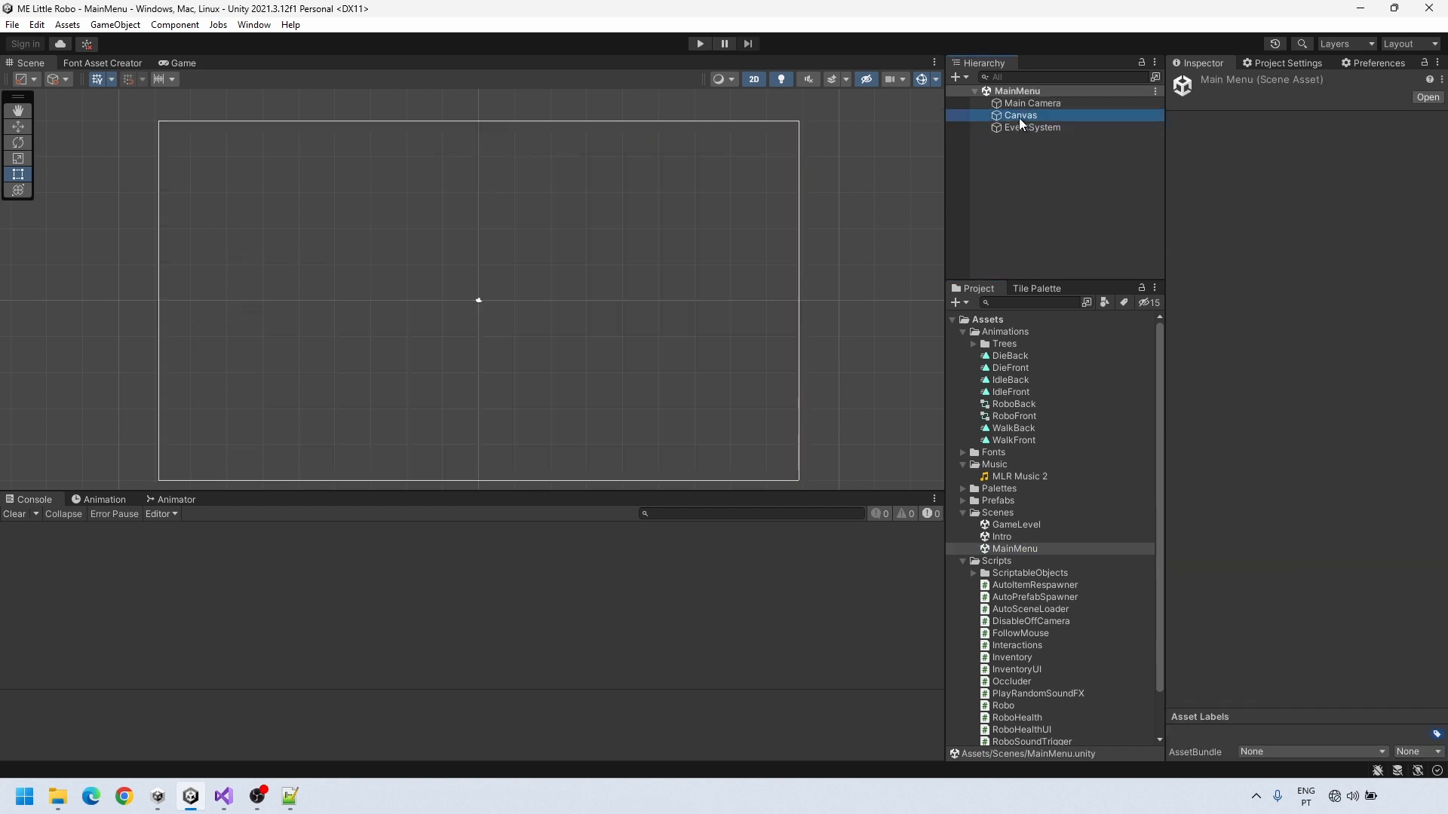
drag(1033, 103, 1334, 334)
Rename the Logo object under the copied Canvas as MainMenu
click(986, 127)
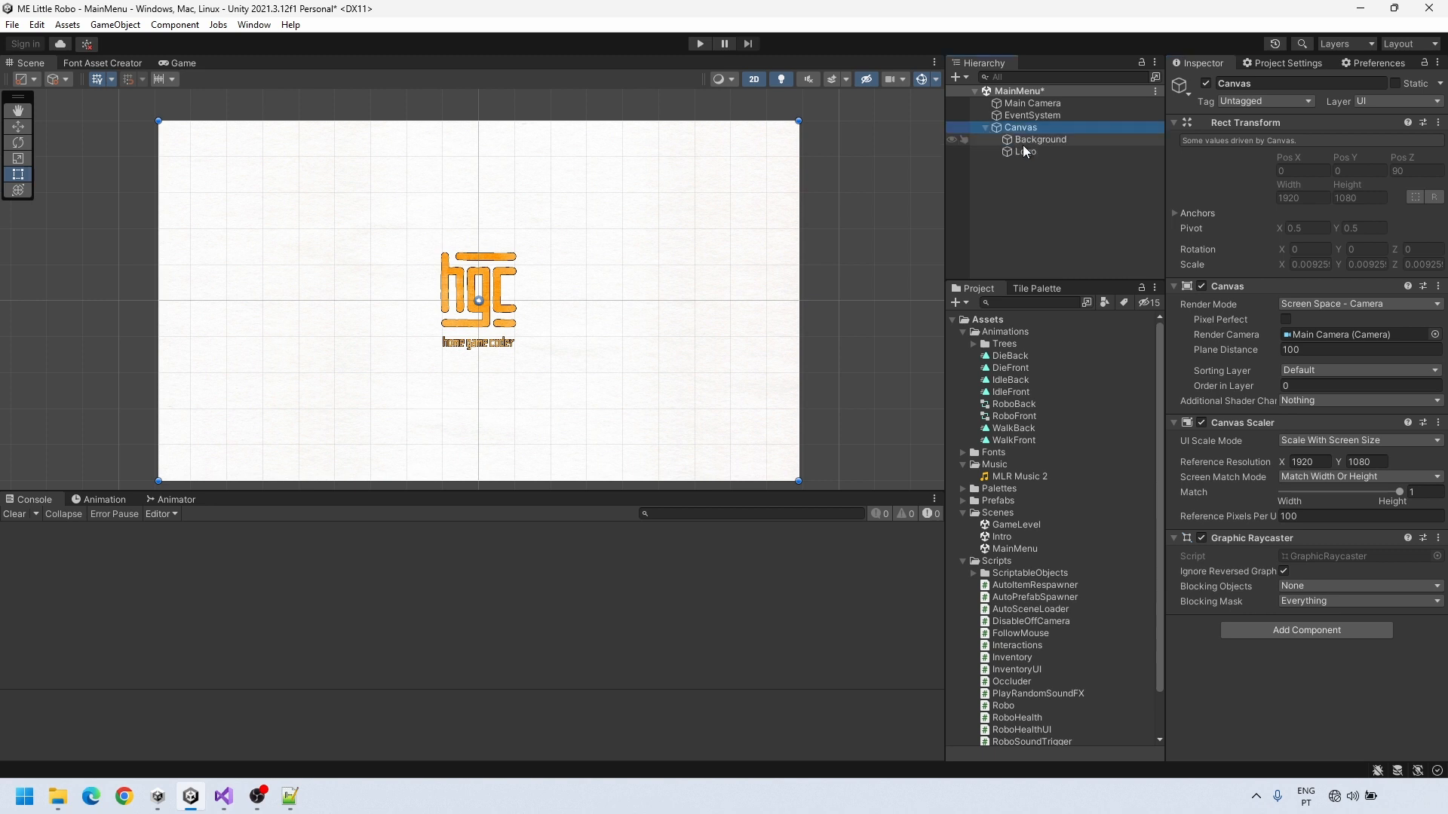
click(1026, 151)
key(F2)
text(MainMenu)
Open the ItemElements sheet in the Sprite Editor, outline the large orange square as a sprite, and name it MenuPanel
scroll(1075, 483, down, 2)
click(963, 716)
scroll(1037, 684, down, 7)
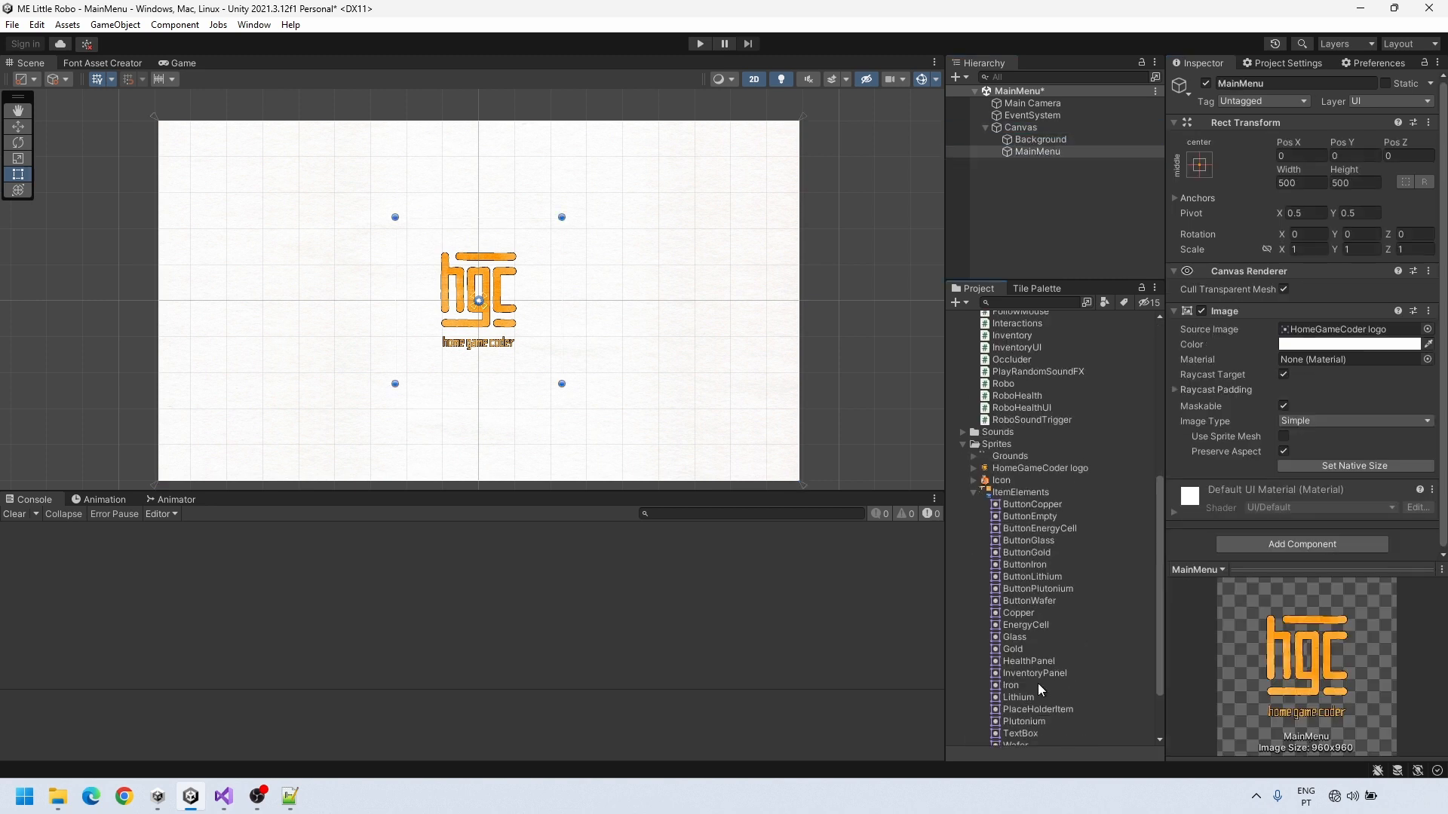
click(979, 447)
click(1405, 253)
scroll(866, 178, up, 5)
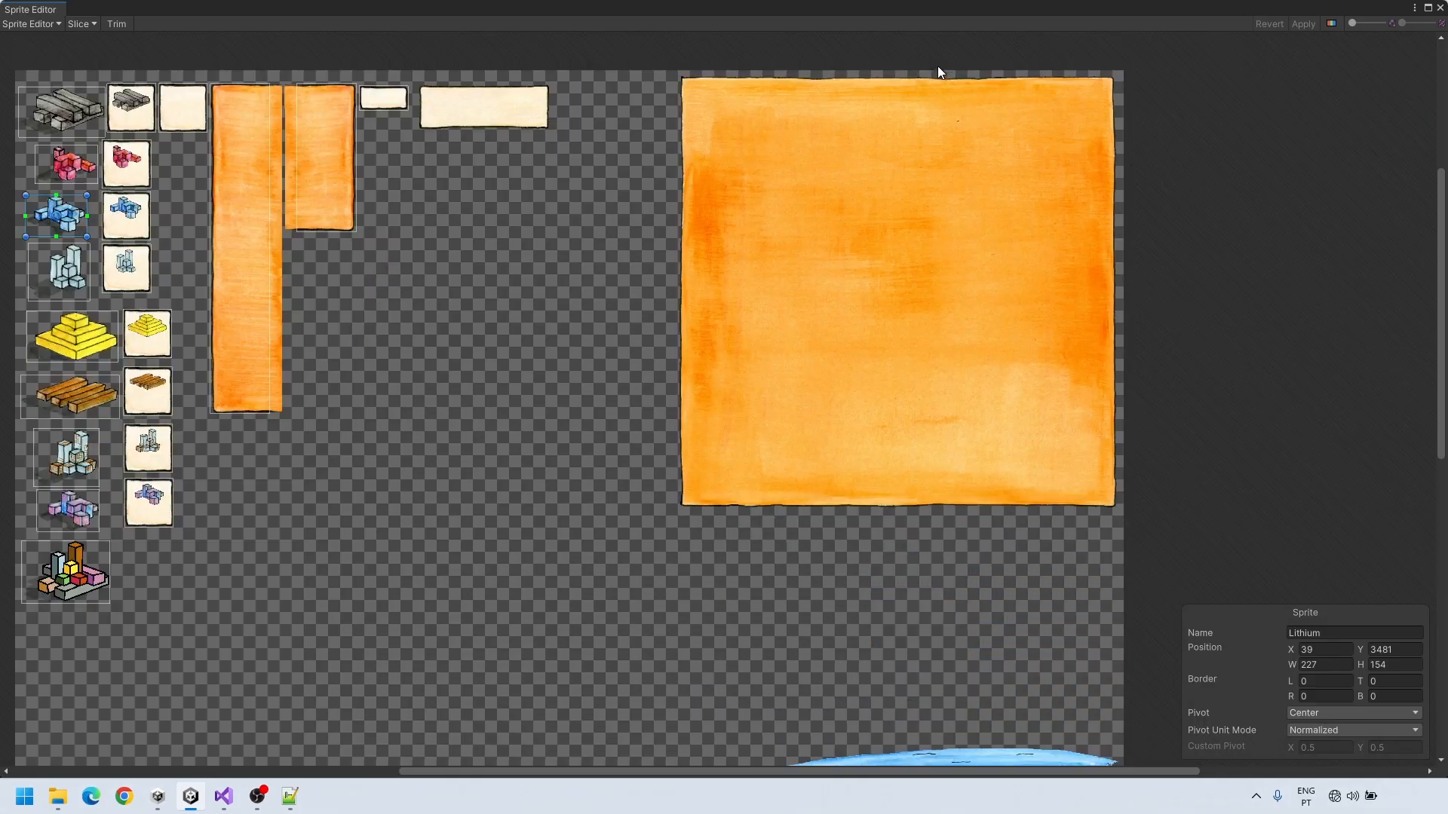
click(605, 633)
click(605, 633)
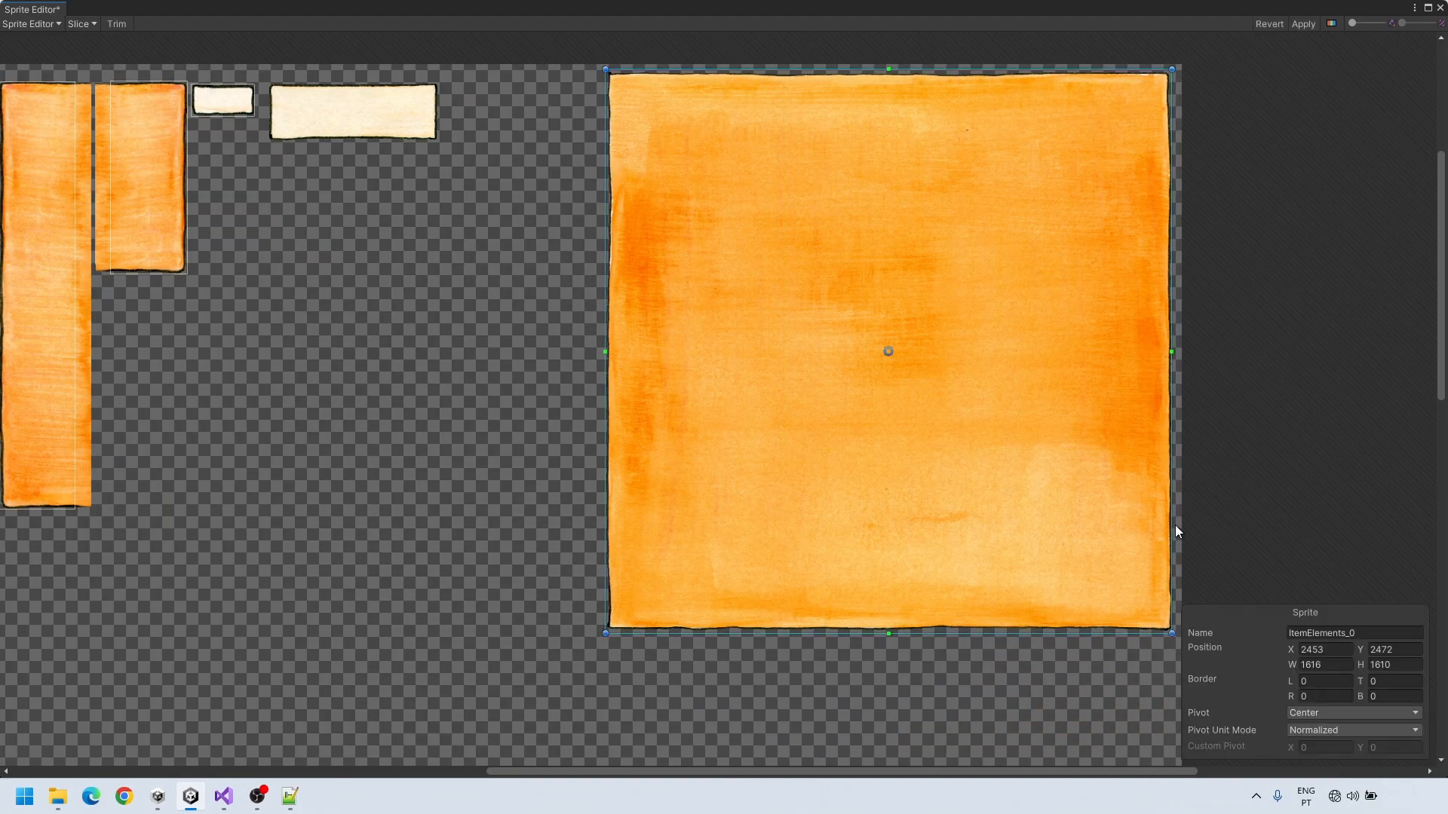
click(1334, 634)
text(MenuPanel)
Outline the wide cream rectangle as a sprite named MenuButton, apply the slicing, and close the Sprite Editor
click(264, 147)
click(1359, 634)
text(MenuButton)
key(Return)
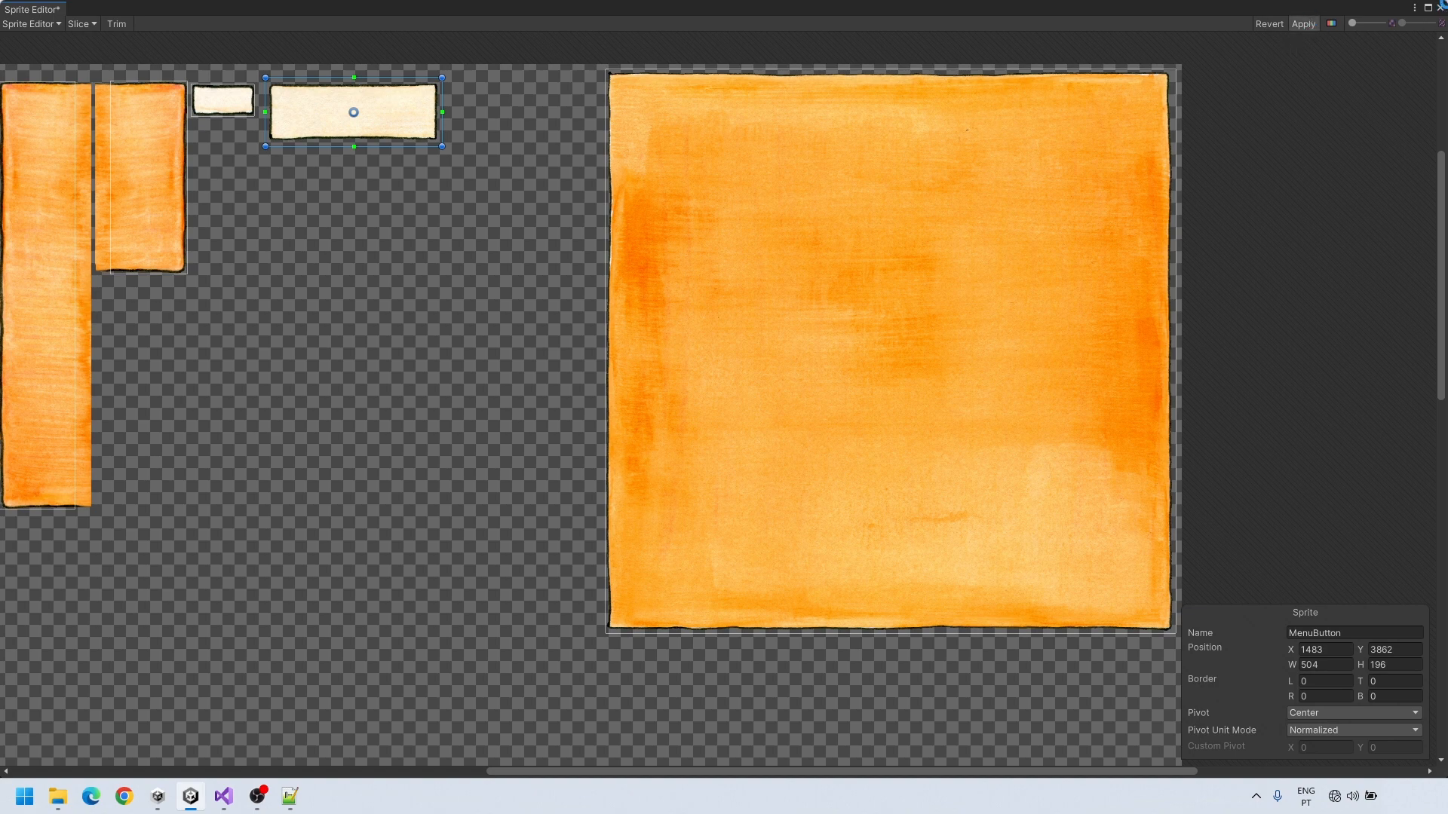
click(1441, 6)
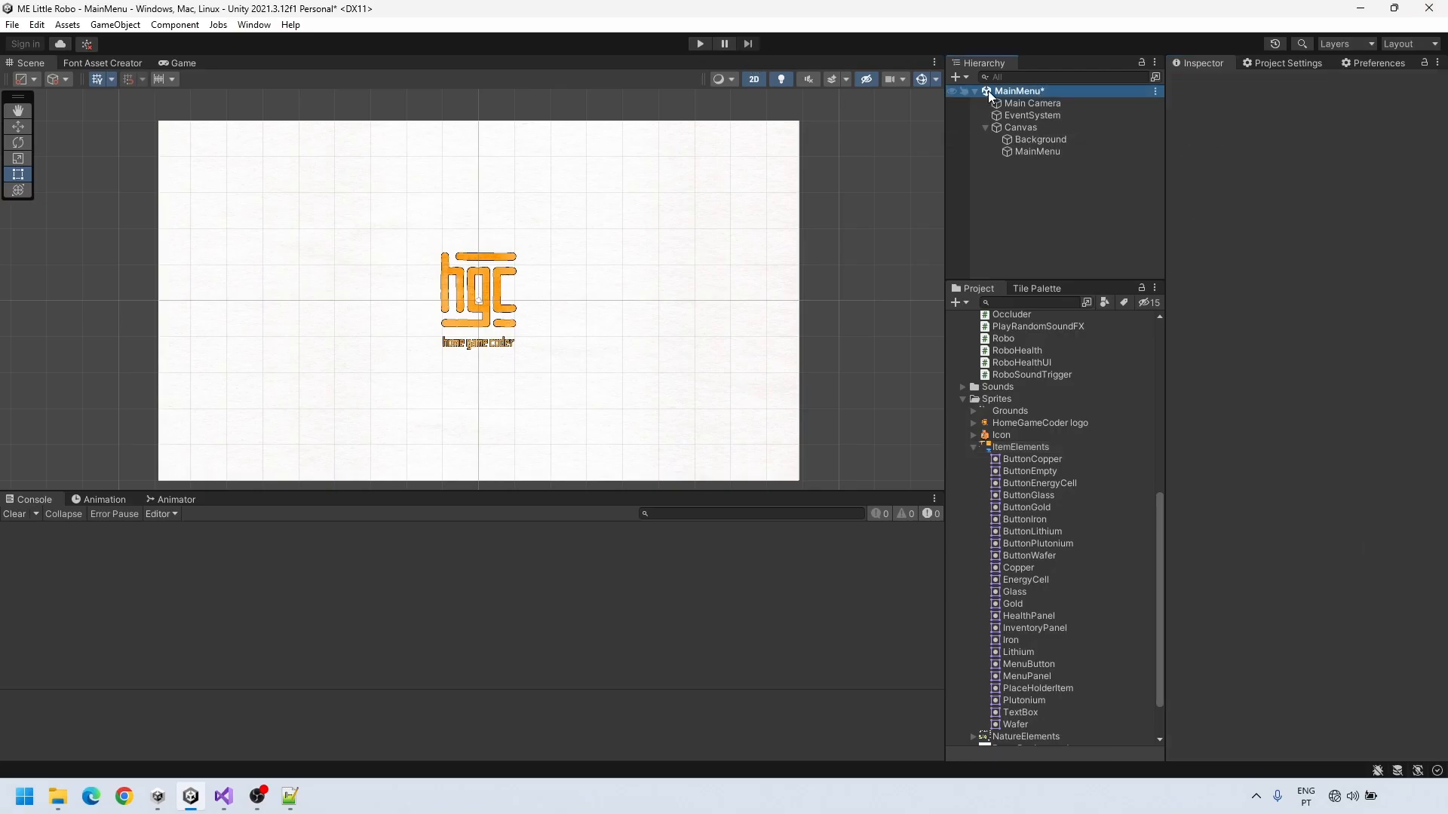
Assign the MenuPanel sprite to the MainMenu image and set its width and height to 980
click(1040, 152)
drag(1022, 681, 1350, 329)
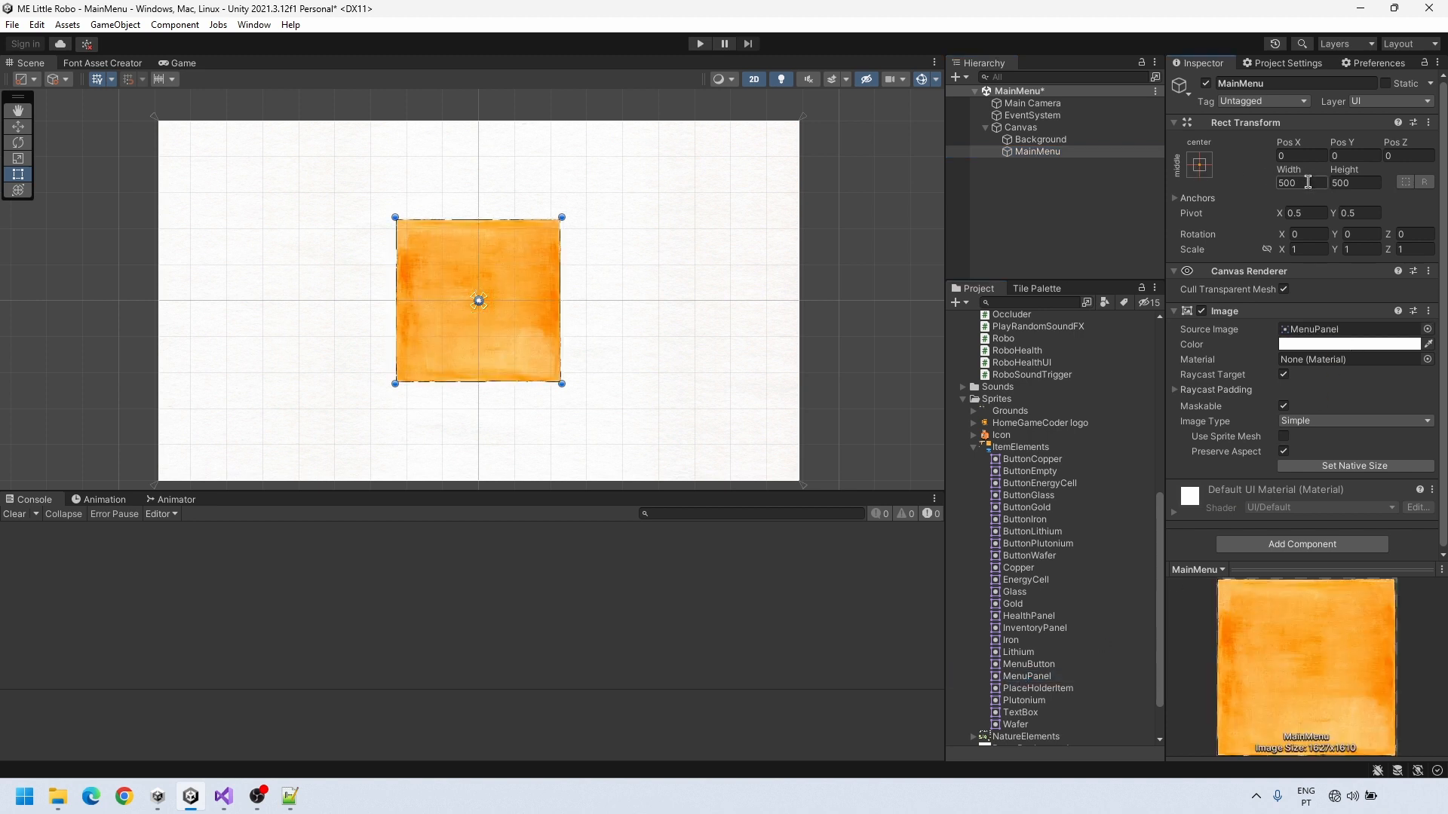
text(980)
key(Tab)
text(980)
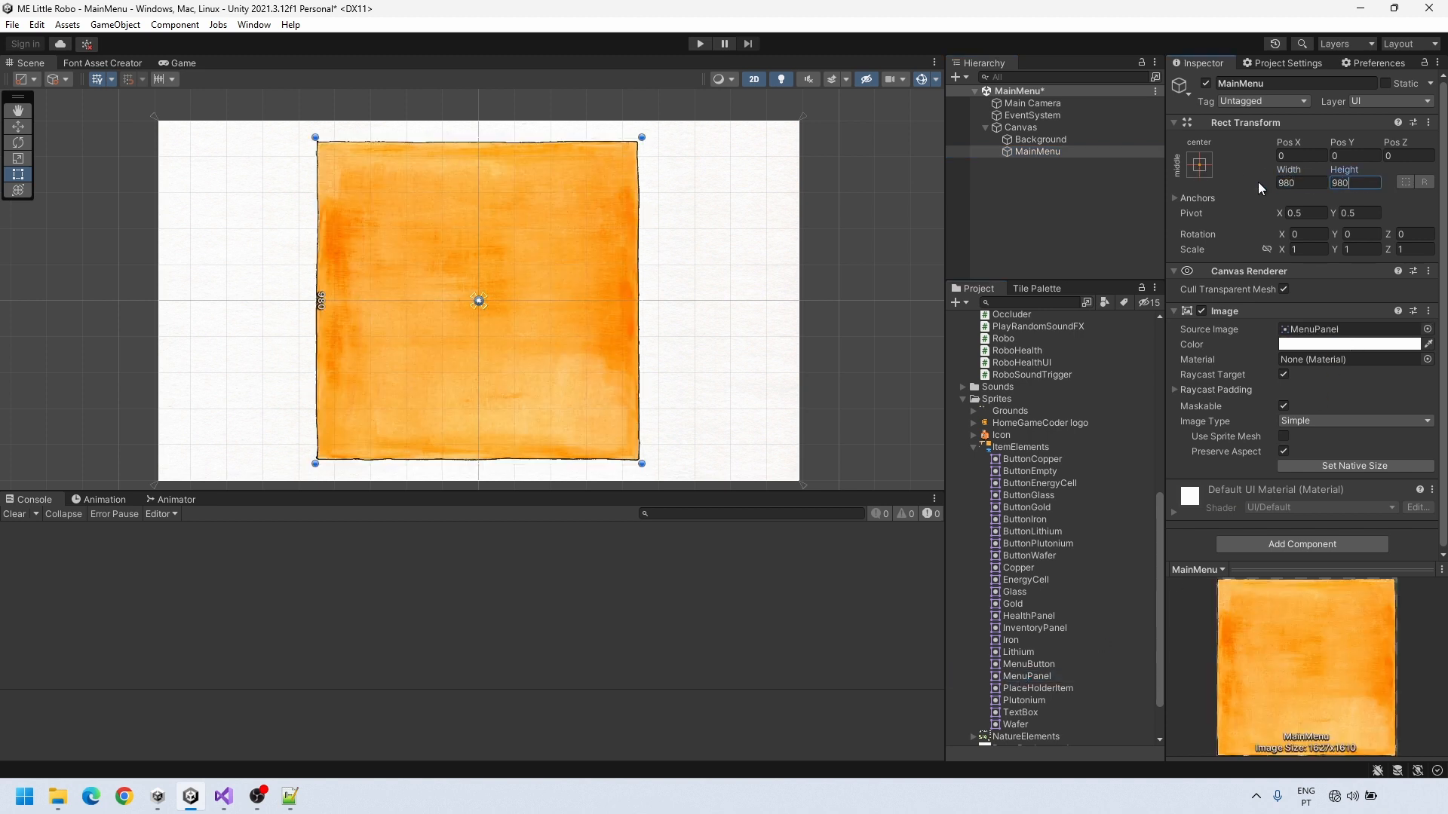
double_click(1284, 451)
scroll(558, 275, up, 5)
scroll(607, 236, down, 5)
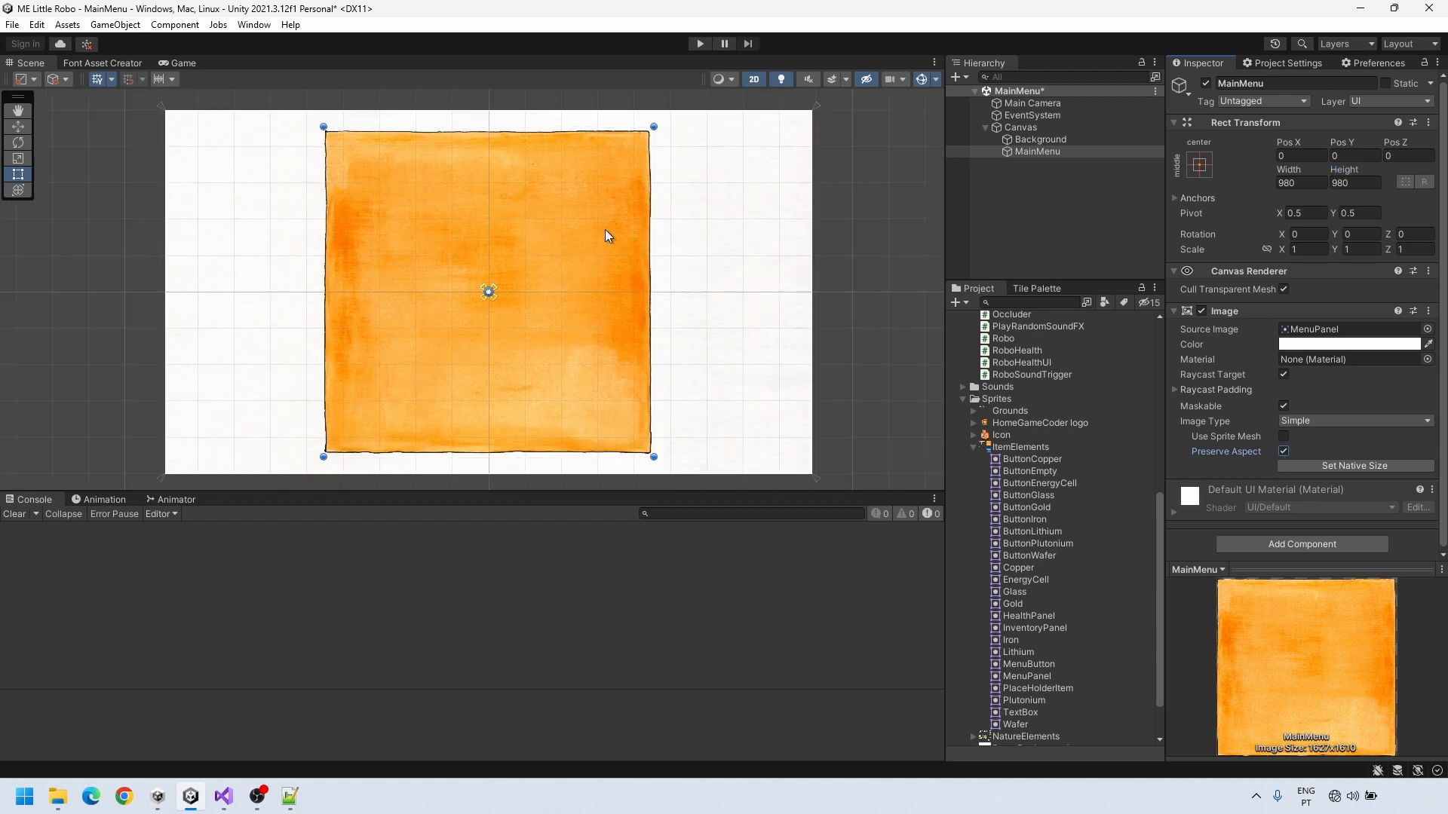
Add a TextMeshPro button named PlayButton under MainMenu, using the MenuButton sprite at native size with Preserve Aspect on
right_click(1038, 160)
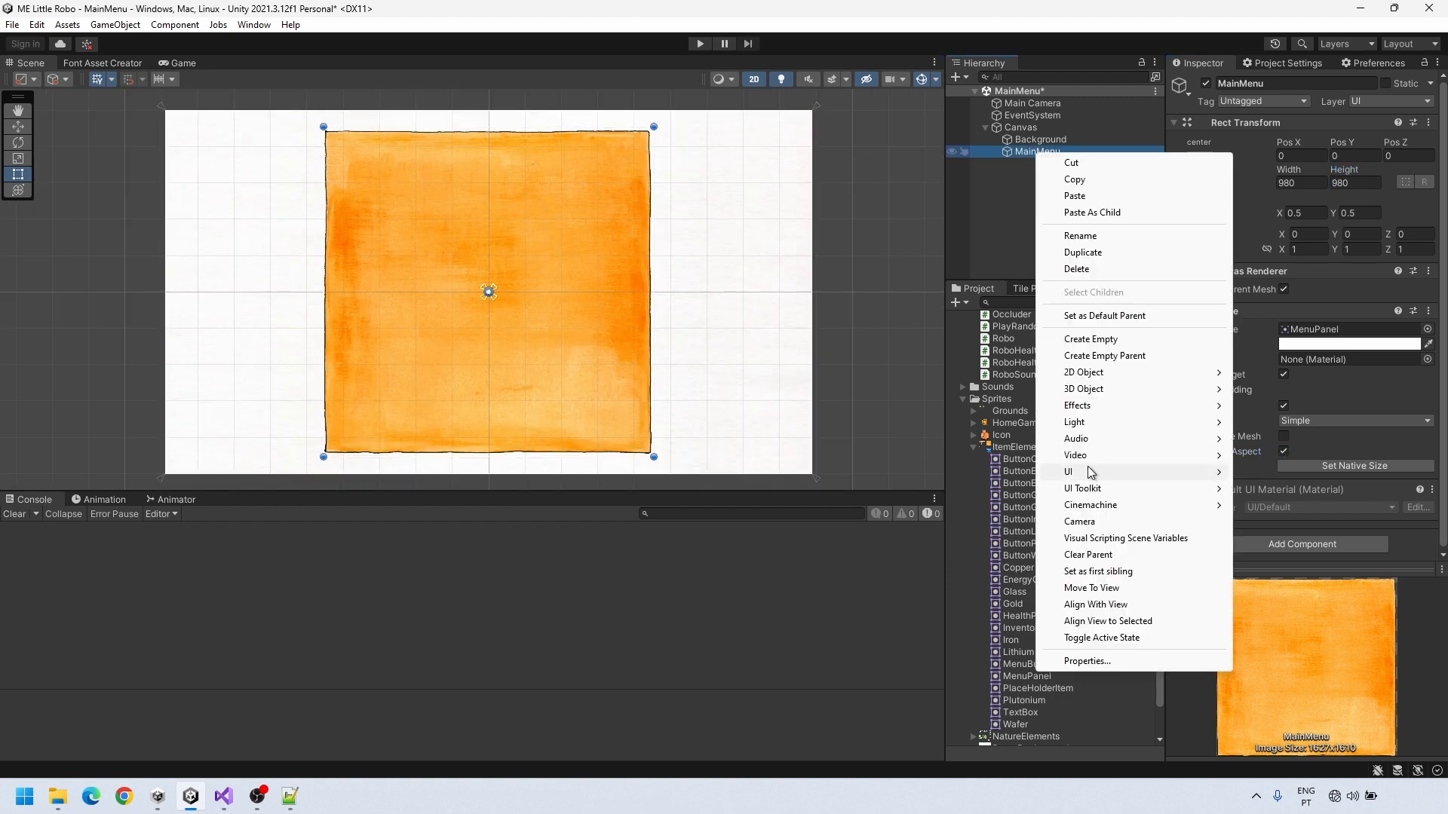
mouse_move(1089, 472)
click(1316, 611)
text(PlayButton)
key(Return)
drag(1028, 667, 1336, 330)
click(1307, 467)
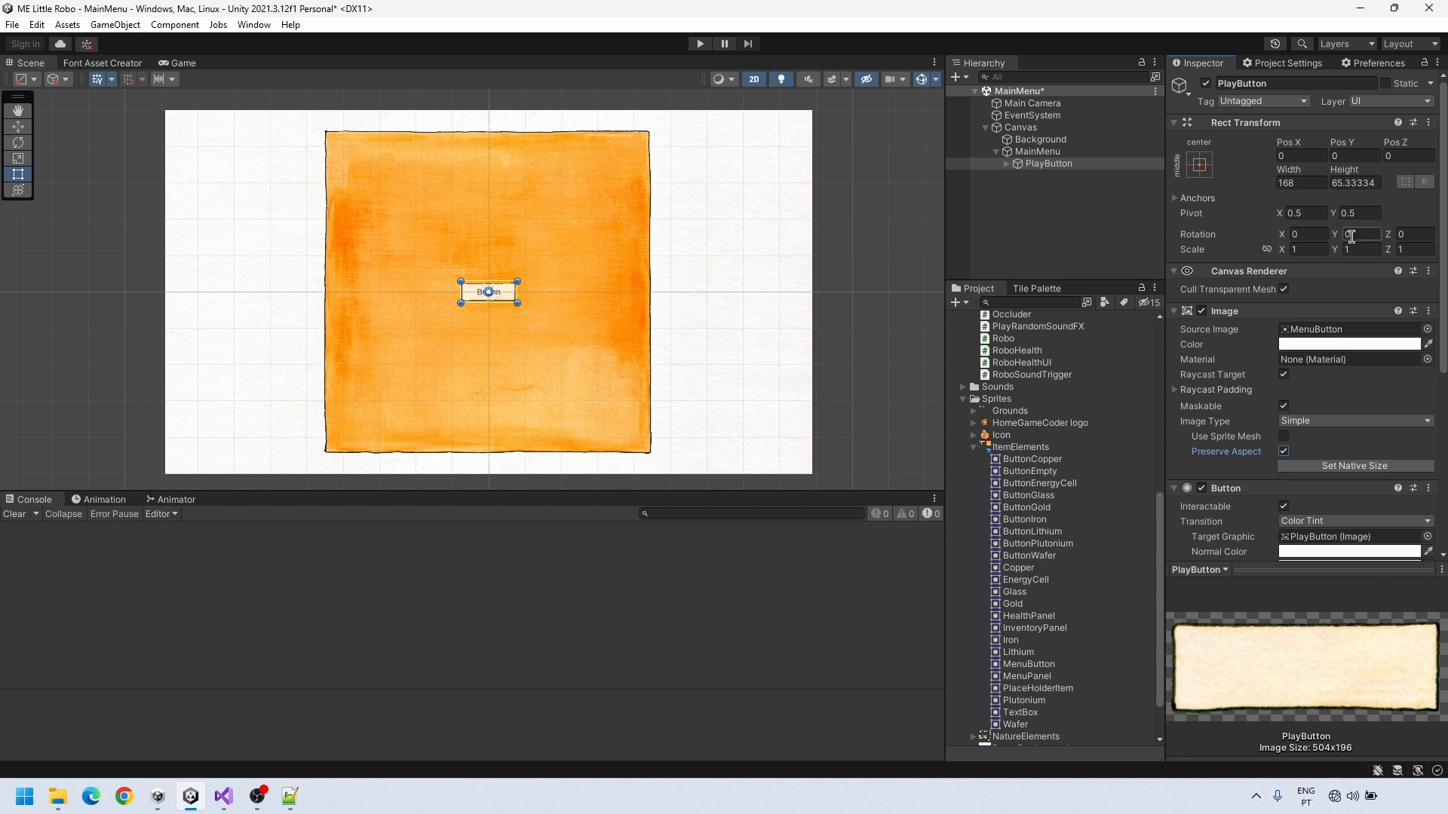
Set the PlayButton label's font asset to Orbitron-Medium
click(1008, 163)
click(1059, 175)
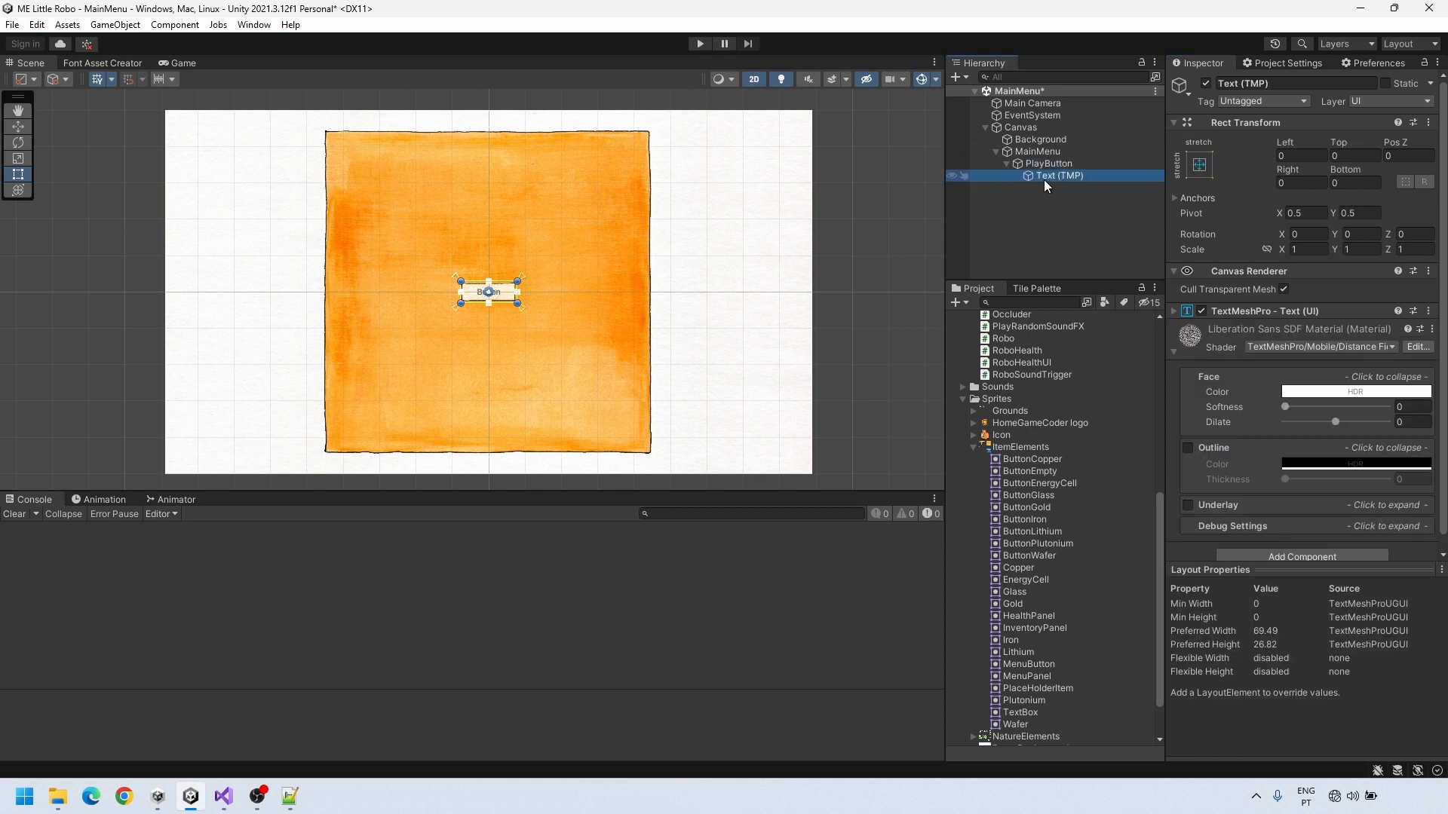
click(1175, 311)
click(1431, 456)
click(1124, 456)
Enlarge PlayButton to about 296 by 114 and move it to the lower part of the orange panel
scroll(499, 293, up, 5)
scroll(527, 290, down, 4)
drag(535, 303, 543, 387)
key(ctrl+z)
click(1048, 164)
Set the PlayButton label's text to PLAY and its font size to 49.05
click(1060, 176)
drag(1273, 388, 1108, 360)
text(PLAY)
drag(1208, 501, 399, 513)
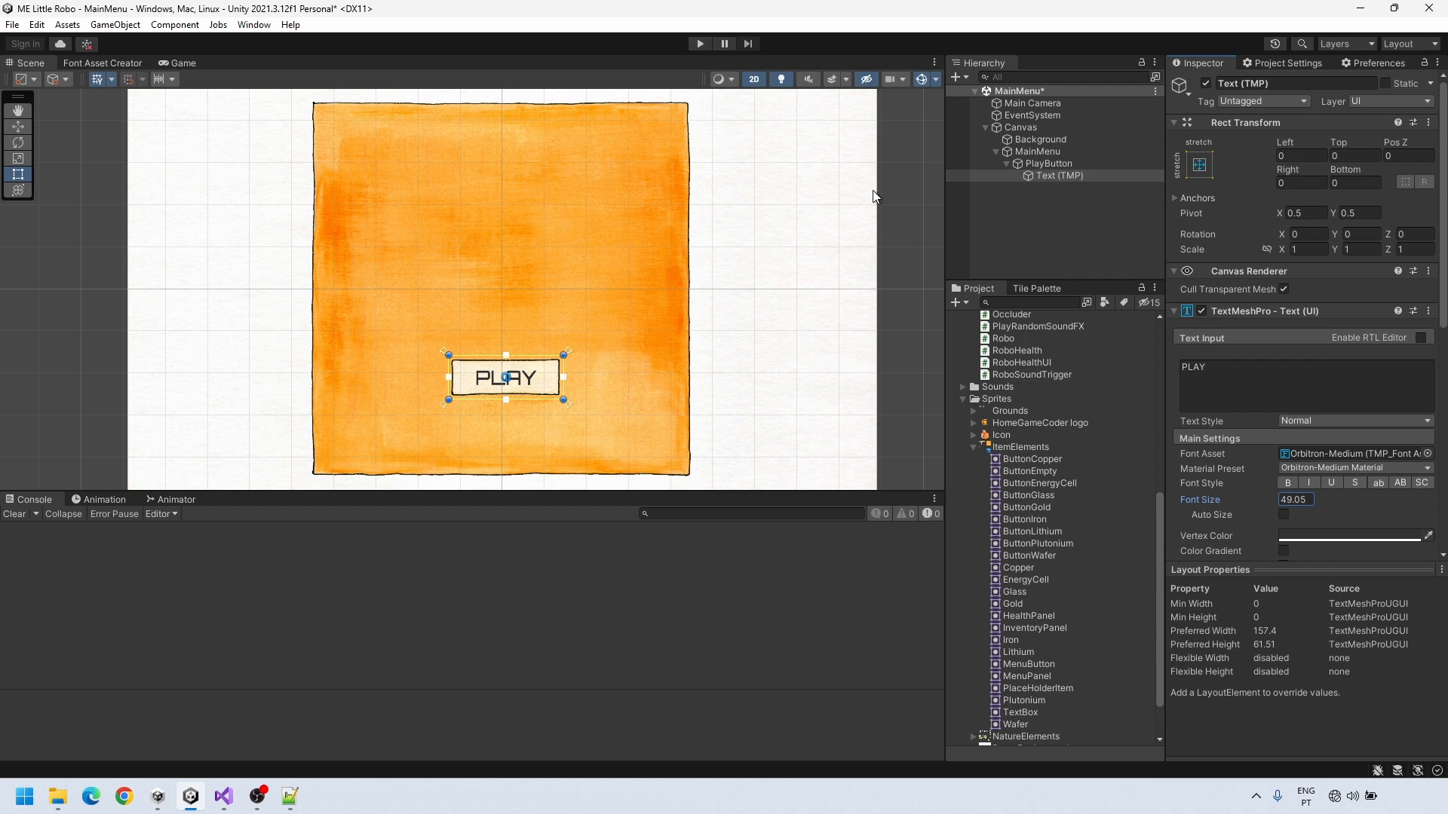
Duplicate PlayButton and rename the copy as QuitButton
click(1048, 164)
key(ctrl+d)
click(1044, 189)
text(QuitButton)
key(Return)
Change the QuitButton label's text to QUIT
key(Right)
key(Down)
drag(1225, 368, 1086, 365)
text(QUIT)
Center PlayButton in the panel at Pos Y -225, directly above QuitButton, and collapse both buttons in the hierarchy
click(550, 384)
mouse_move(549, 381)
mouse_down()
mouse_move(537, 422)
mouse_move(540, 384)
mouse_up()
click(544, 385)
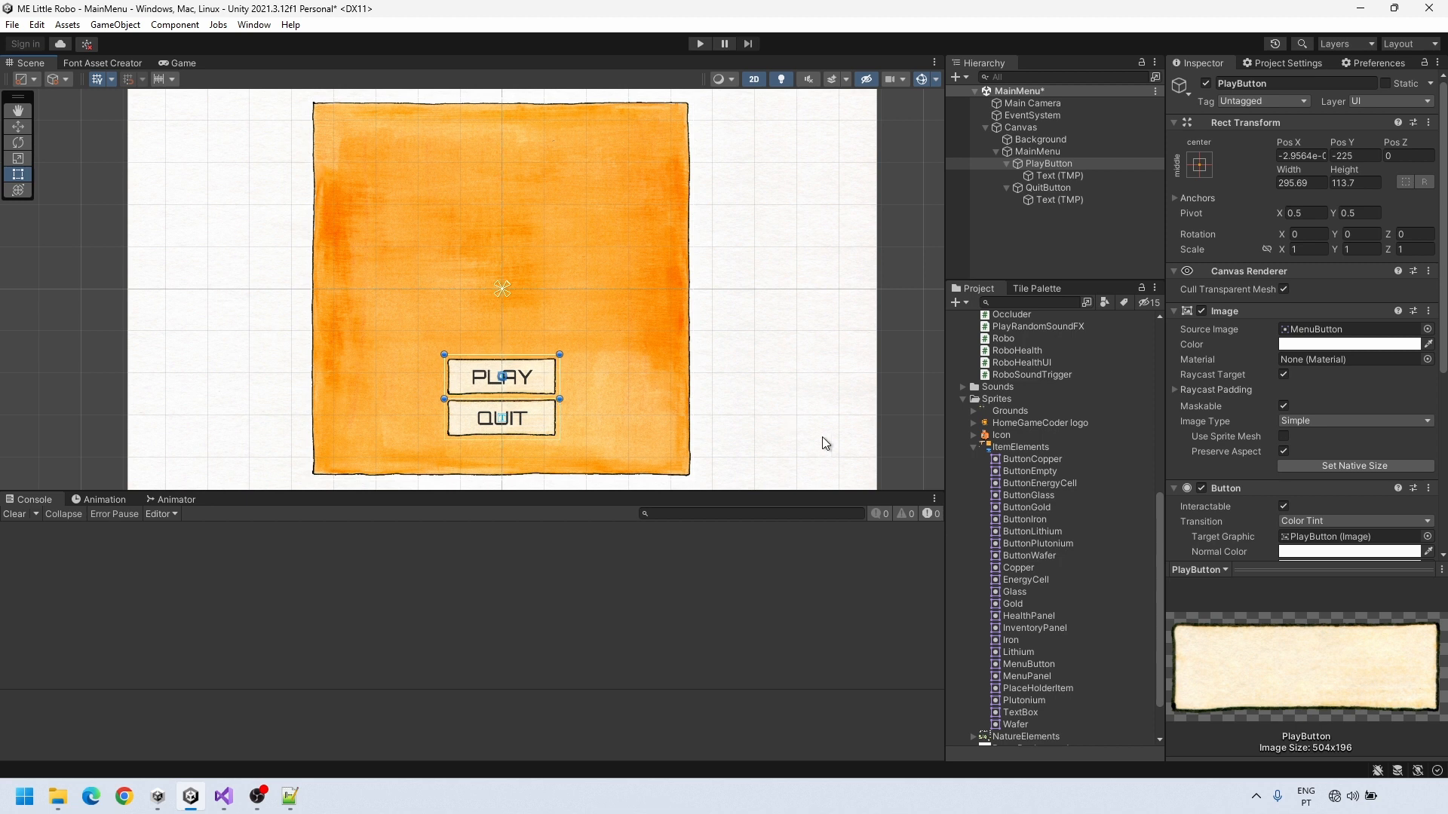
click(826, 444)
click(1007, 187)
click(1007, 163)
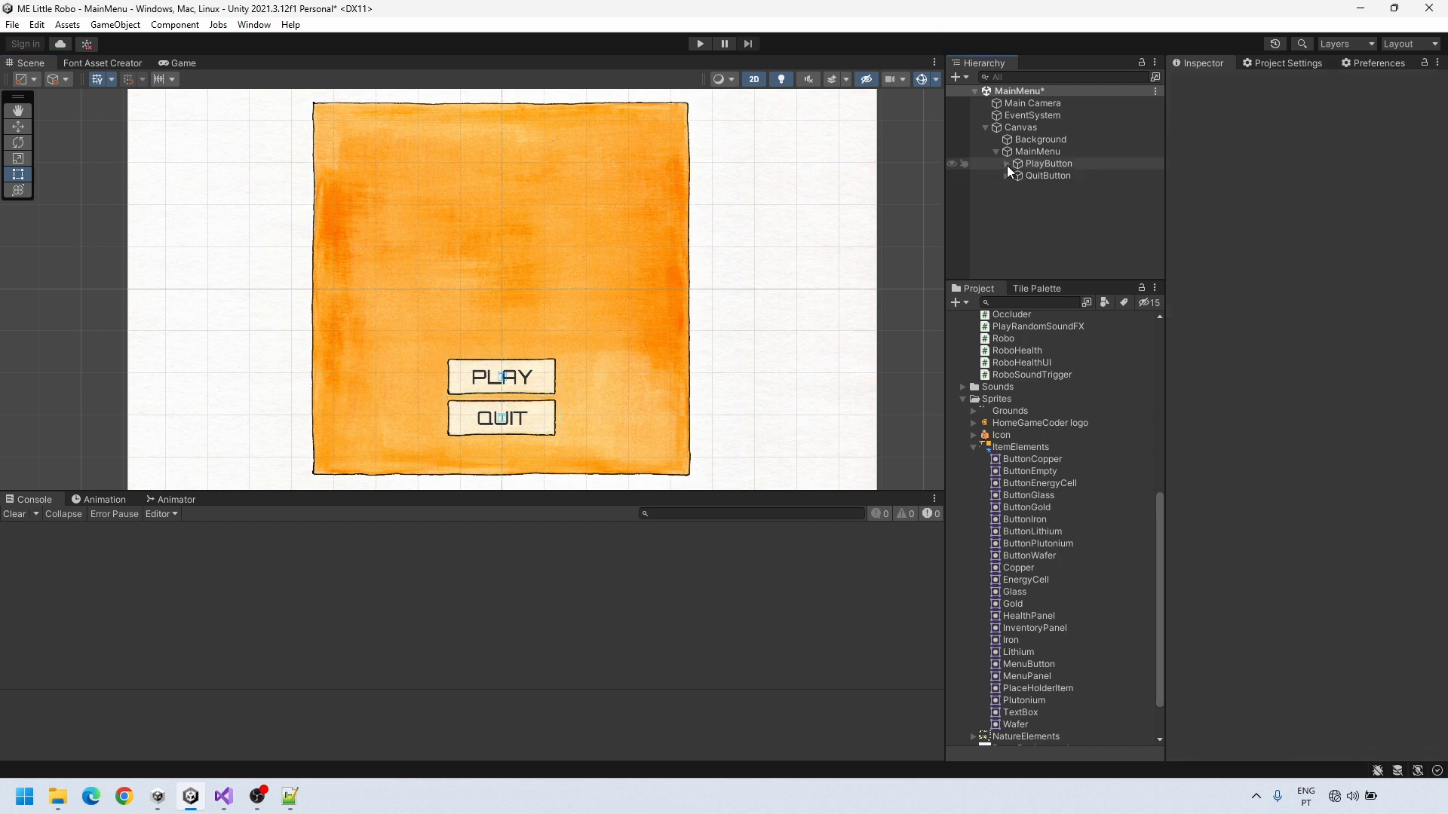
Add a TextMeshPro text reading "ME Little Robo" under MainMenu and stretch its box across the panel's upper part
click(1037, 151)
right_click(1015, 152)
mouse_move(1056, 471)
click(1274, 486)
text(ME L)
drag(463, 298, 337, 317)
drag(541, 317, 632, 178)
Set the title text's font asset to Orbitron-ExtraBold and its font size to 105.6
click(1380, 454)
click(1428, 454)
click(1131, 442)
click(1433, 296)
drag(1194, 501, 82, 490)
Center the title text horizontally and vertically, and enlarge its font size to 109.88 in a box about 83 high
scroll(1202, 551, down, 5)
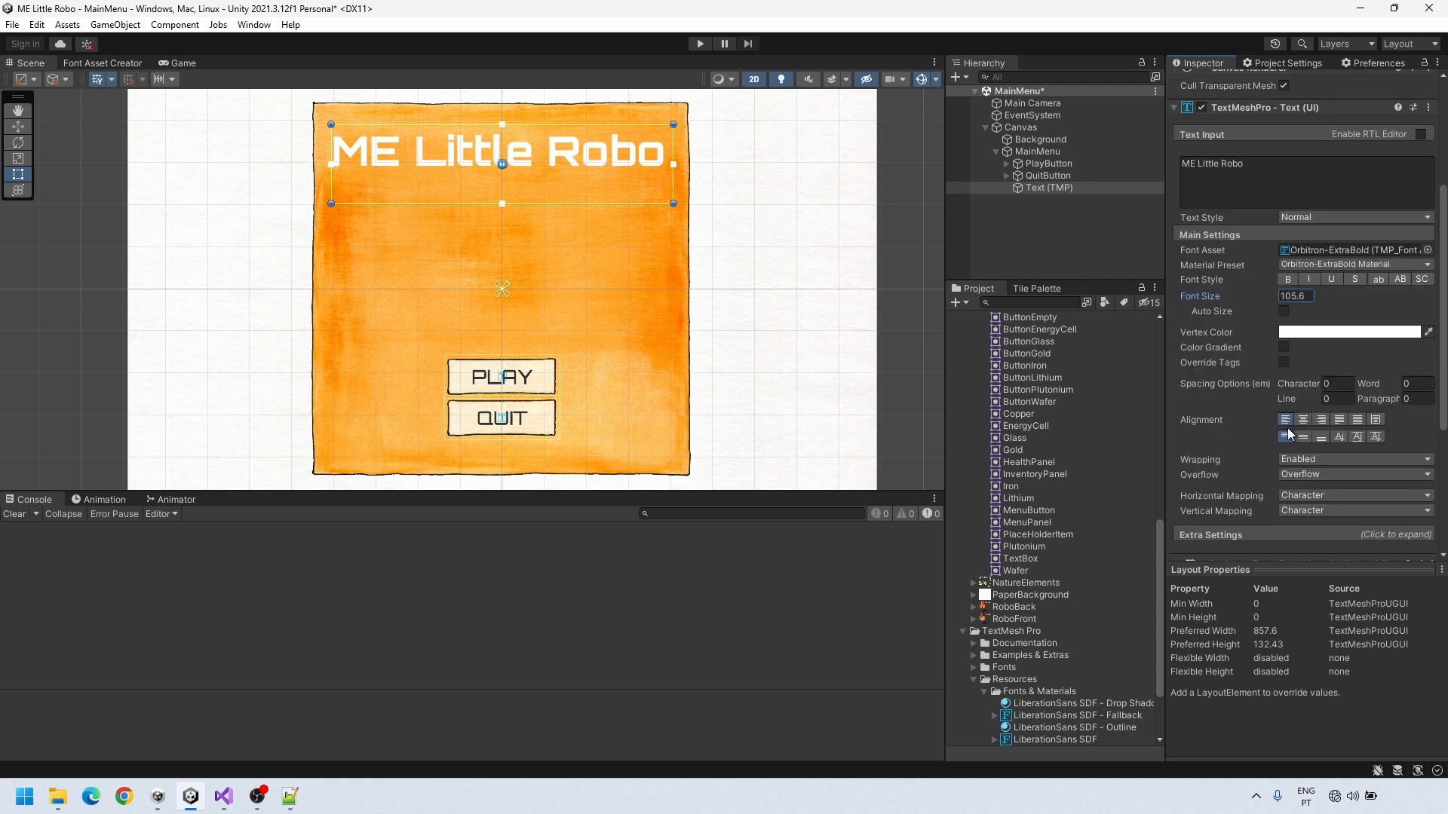
click(1304, 437)
click(1303, 420)
drag(1304, 384, 1291, 392)
drag(1210, 295, 1294, 310)
drag(521, 182, 520, 169)
click(906, 269)
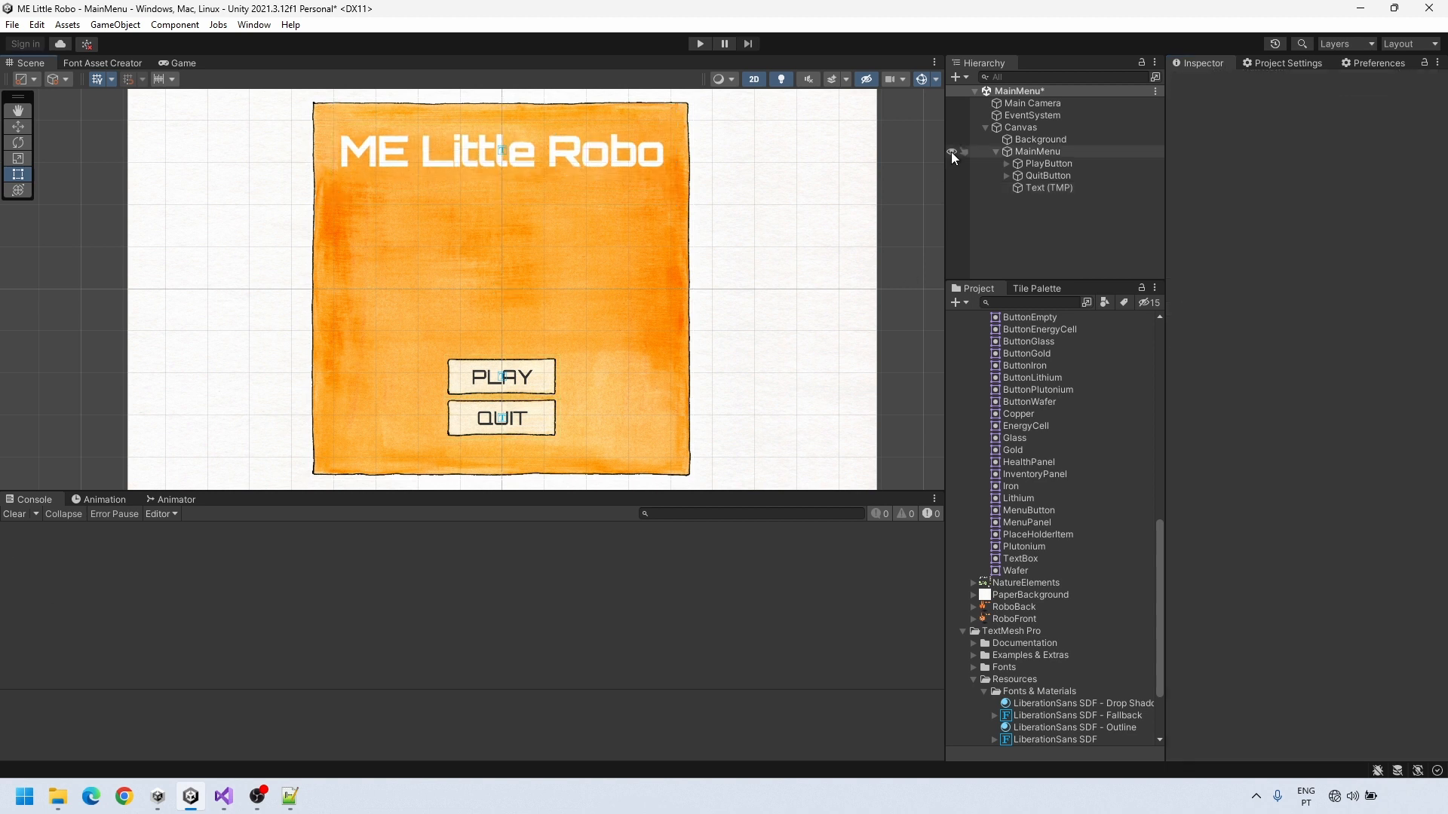
Rename the title's text object as Title
click(1037, 188)
click(1038, 188)
text(Title)
key(Return)
Duplicate the Title object and rename the copy as Report
key(ctrl+d)
click(1041, 200)
text(Report)
key(Return)
click(1044, 212)
click(1041, 200)
Move Report to Pos Y -100 above the PLAY button and set its text to "BEST SCORE EVER" with "0" on a second line
drag(557, 147, 572, 328)
drag(1275, 369, 1056, 355)
key(Caps_Lock)
text(BEST SCORE EVER)
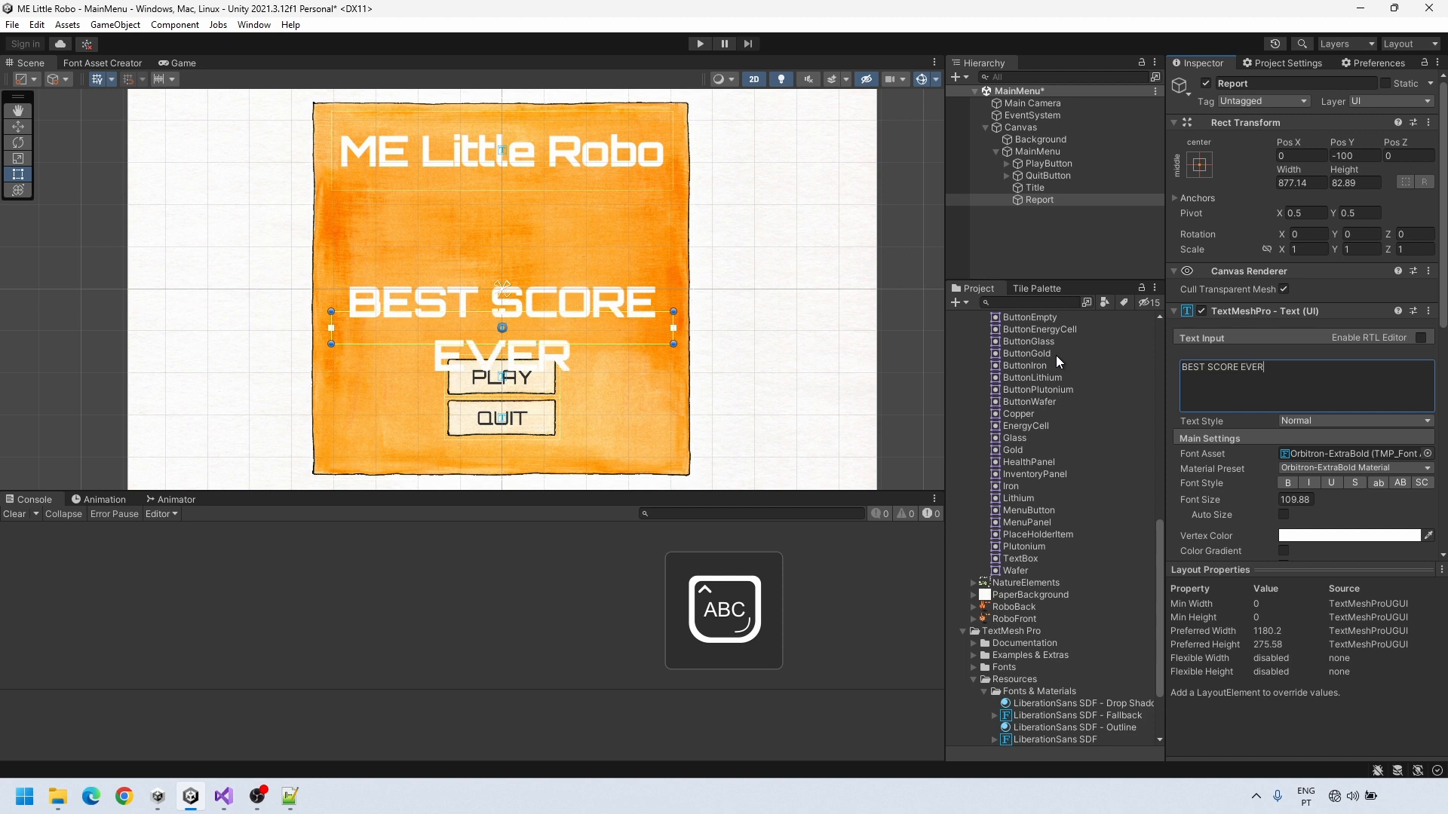
key(Return)
text(0)
Set the Report text's font size to 30 and its font asset to Orbitron-Medium
click(1291, 500)
text(30)
click(1412, 454)
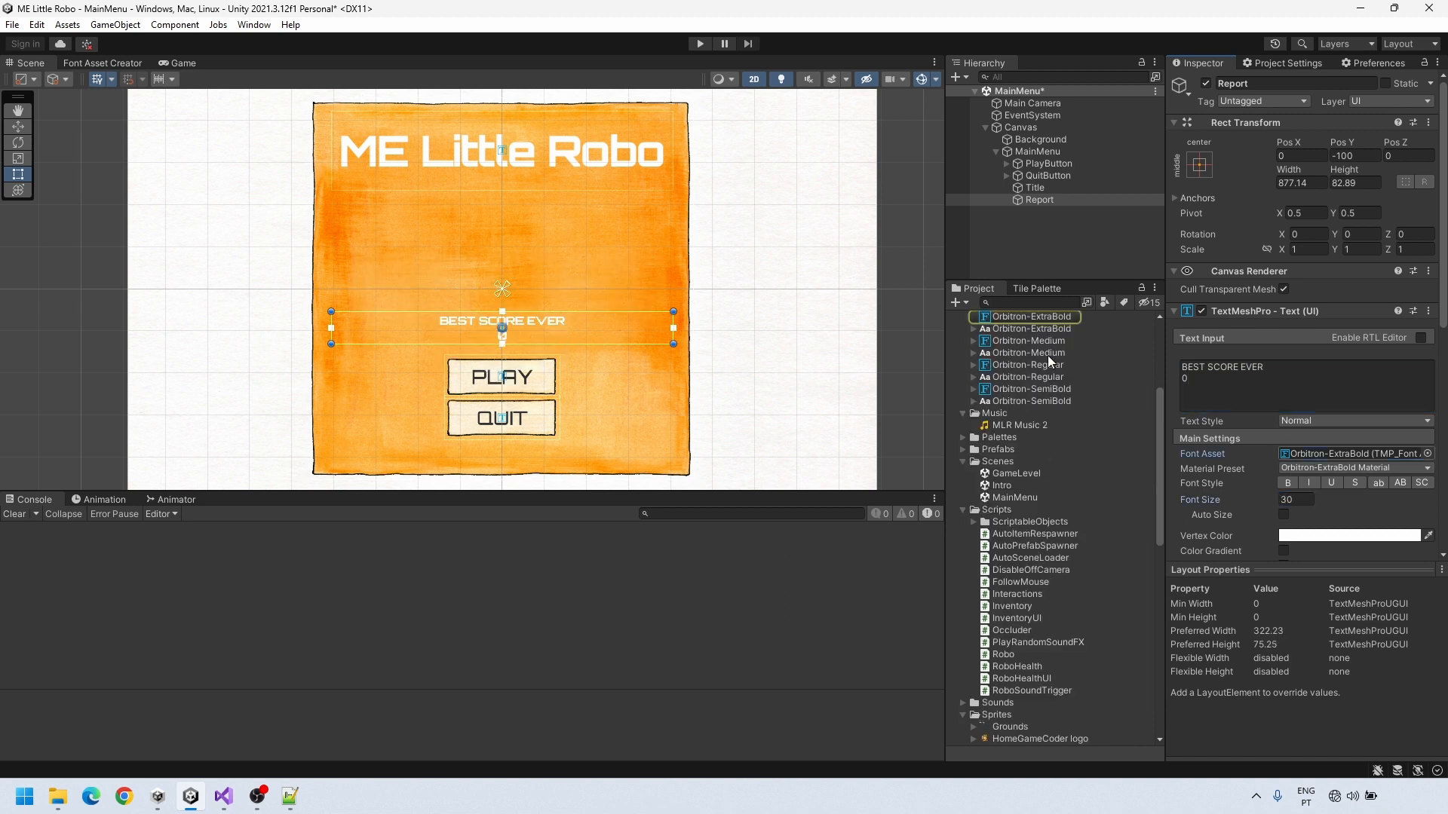
click(1427, 454)
click(1129, 419)
click(1129, 442)
click(1126, 455)
click(1433, 297)
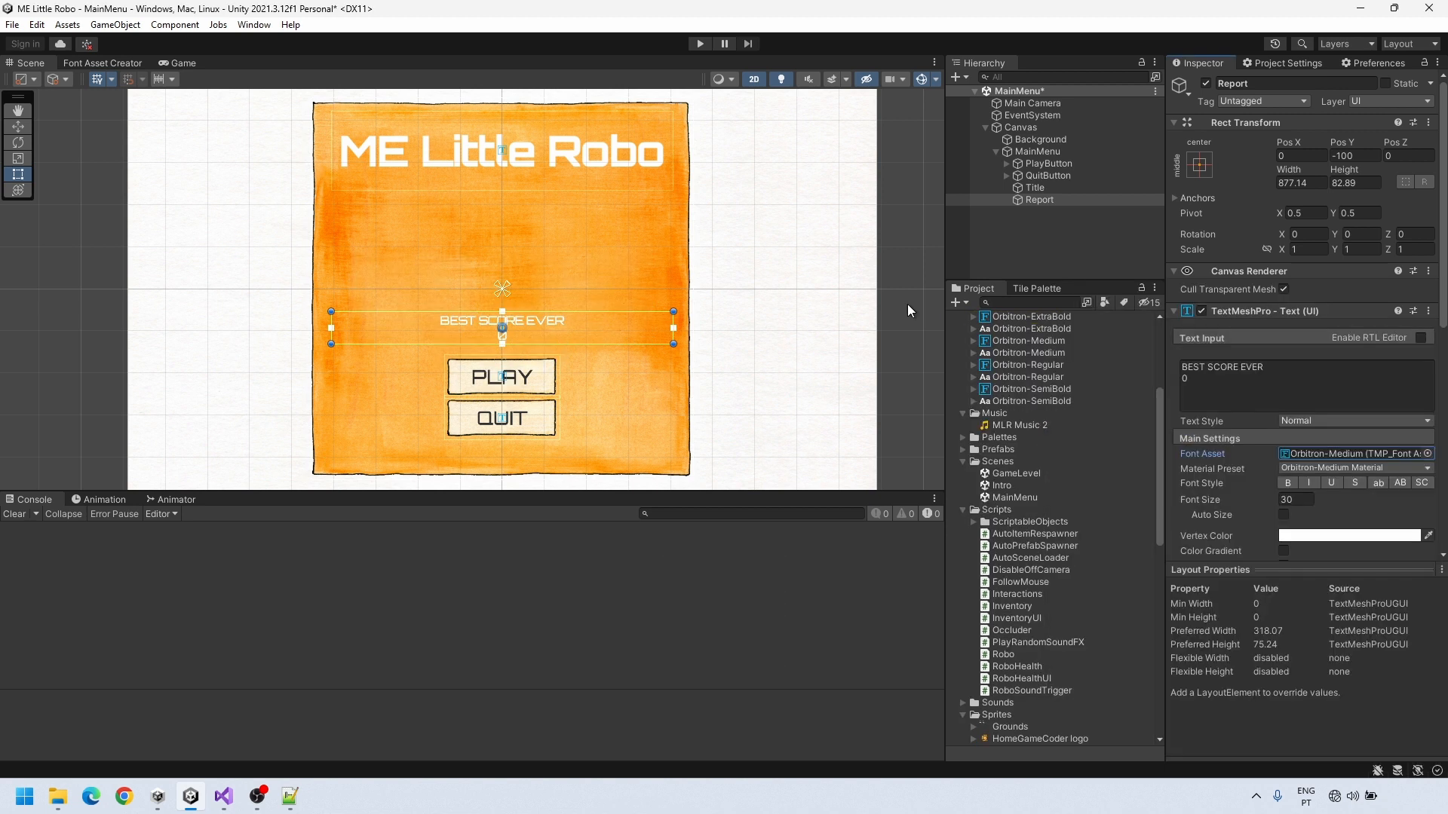
Change the Title text's font asset and check the menu layout in the Game view
click(1035, 189)
click(1428, 454)
click(1123, 419)
click(910, 339)
scroll(502, 333, up, 10)
scroll(494, 331, down, 10)
click(189, 64)
click(30, 62)
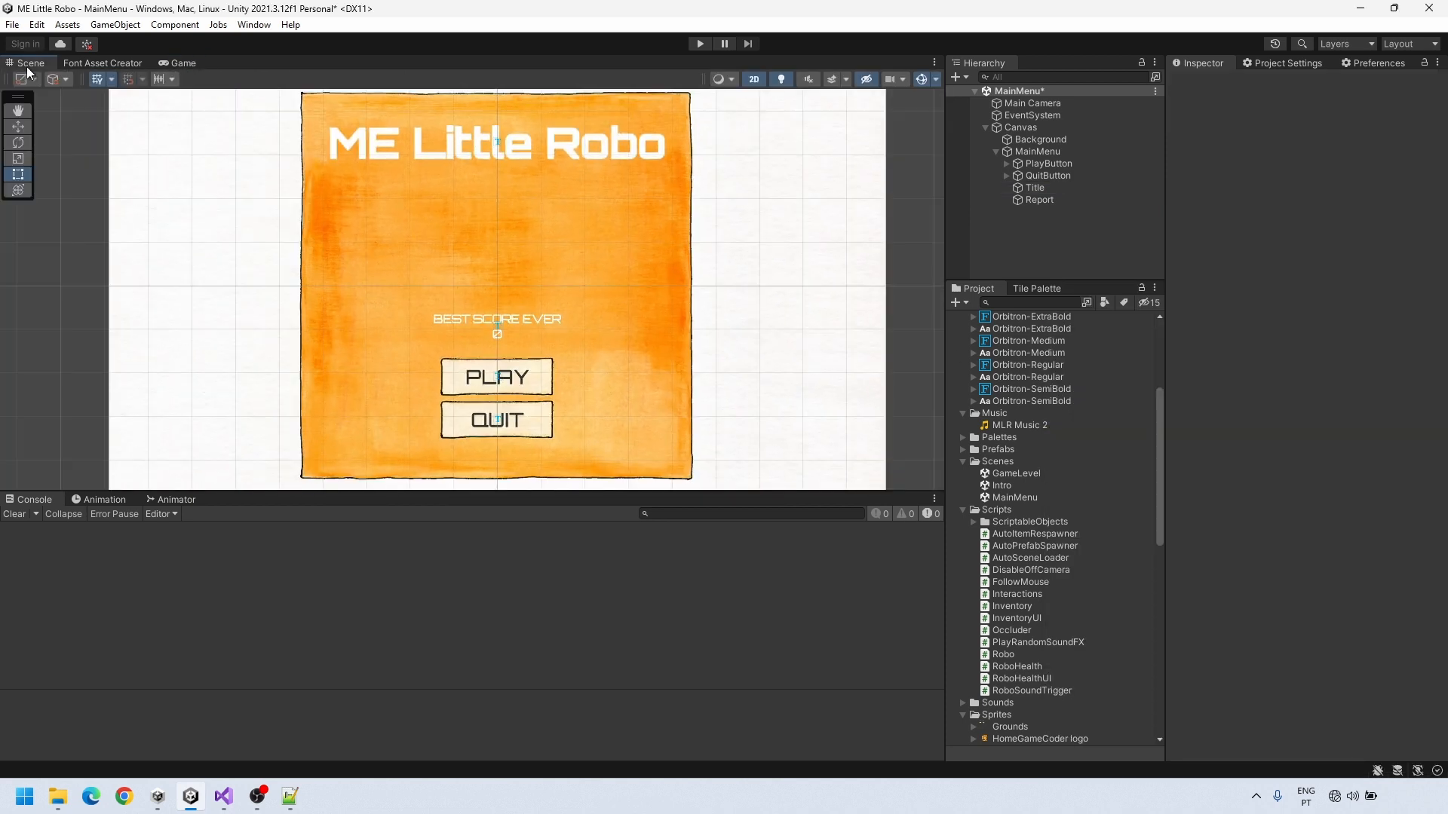
Add the RoboFront sprite from the Sprites folder as a child of the MainMenu object
scroll(1030, 528, down, 6)
click(983, 558)
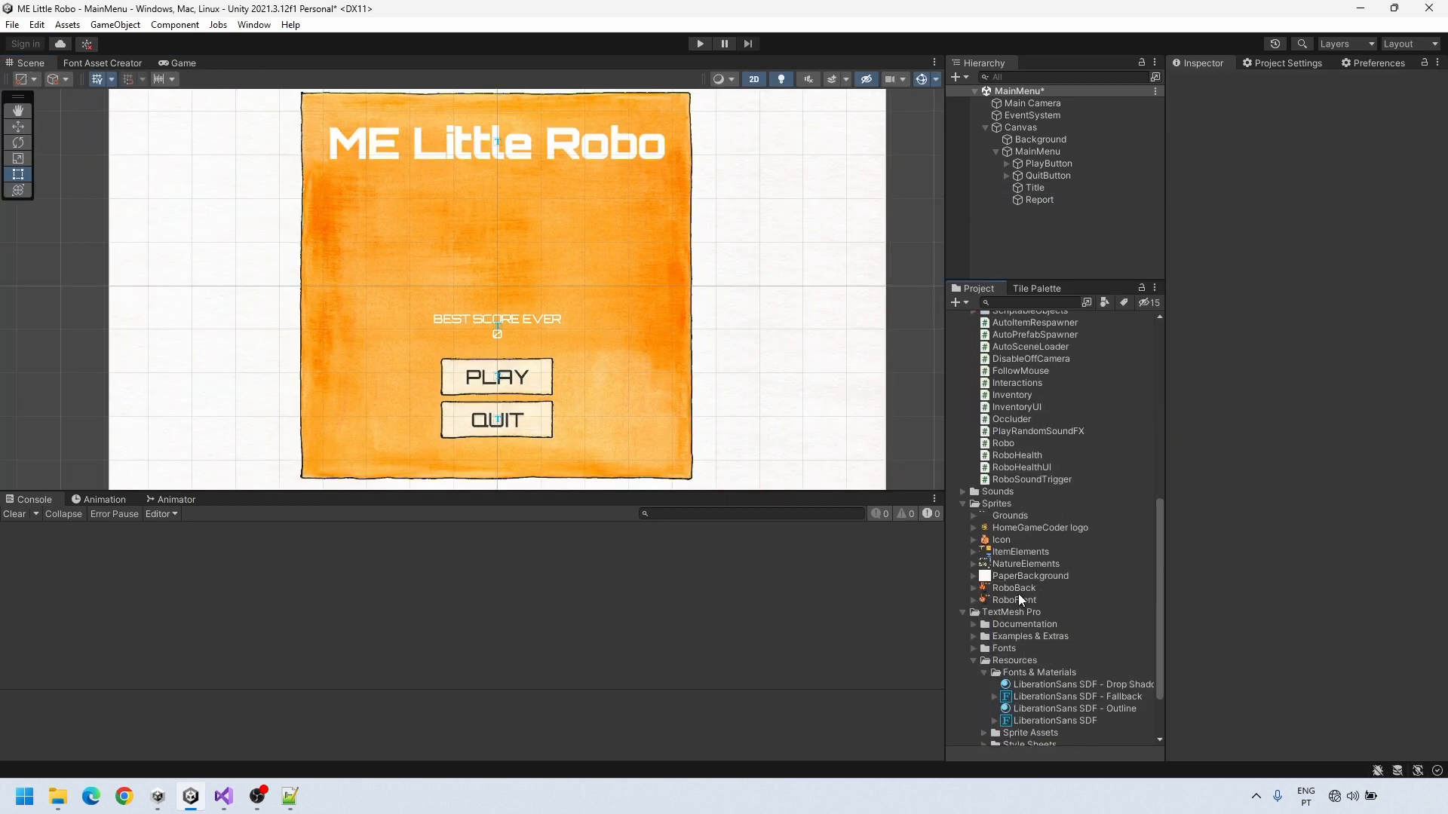
drag(1041, 155, 1041, 157)
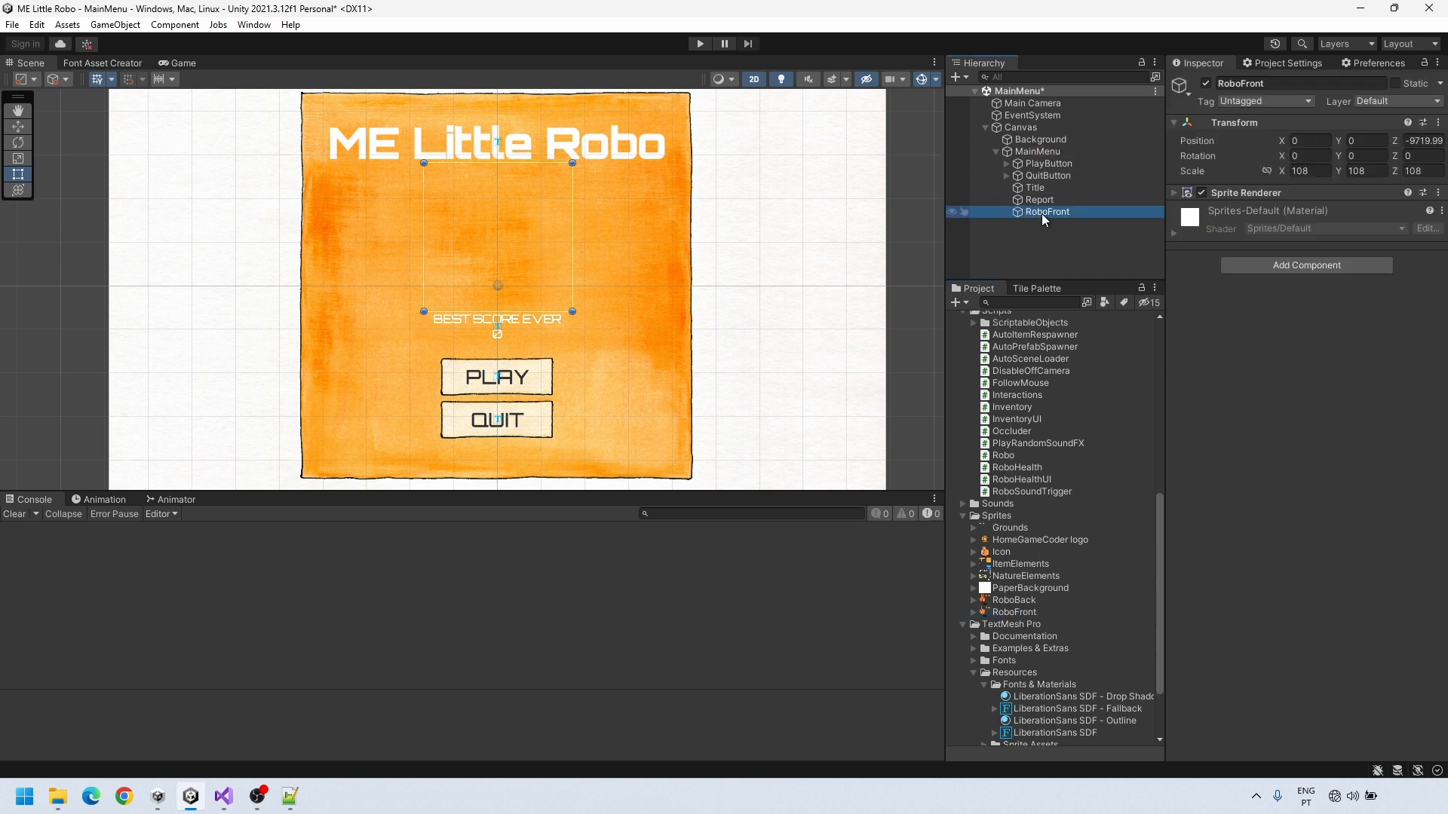
Set RoboFront's Order in Layer to 1, add a Sprite Skin component and create its bones
click(1255, 194)
click(1242, 346)
text(1)
click(1300, 428)
text(skin)
click(1282, 493)
click(1184, 367)
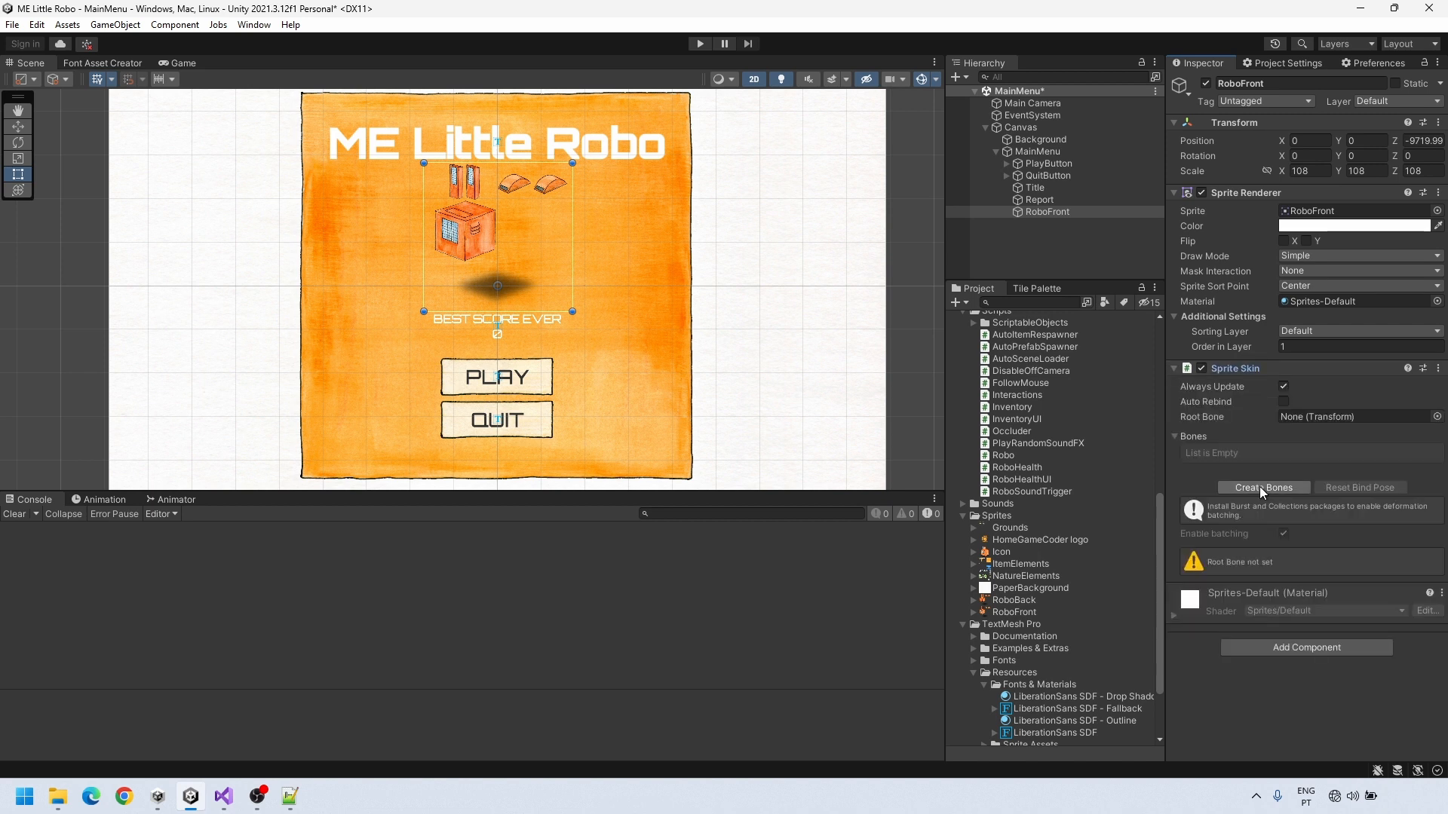
click(1262, 491)
Move RoboFront's bones so the eyes, body and feet assemble into the complete robot over its shadow
scroll(473, 219, up, 8)
drag(646, 161, 551, 385)
drag(568, 160, 549, 384)
click(549, 384)
drag(459, 302, 531, 364)
drag(546, 249, 527, 289)
drag(510, 248, 527, 285)
click(1046, 212)
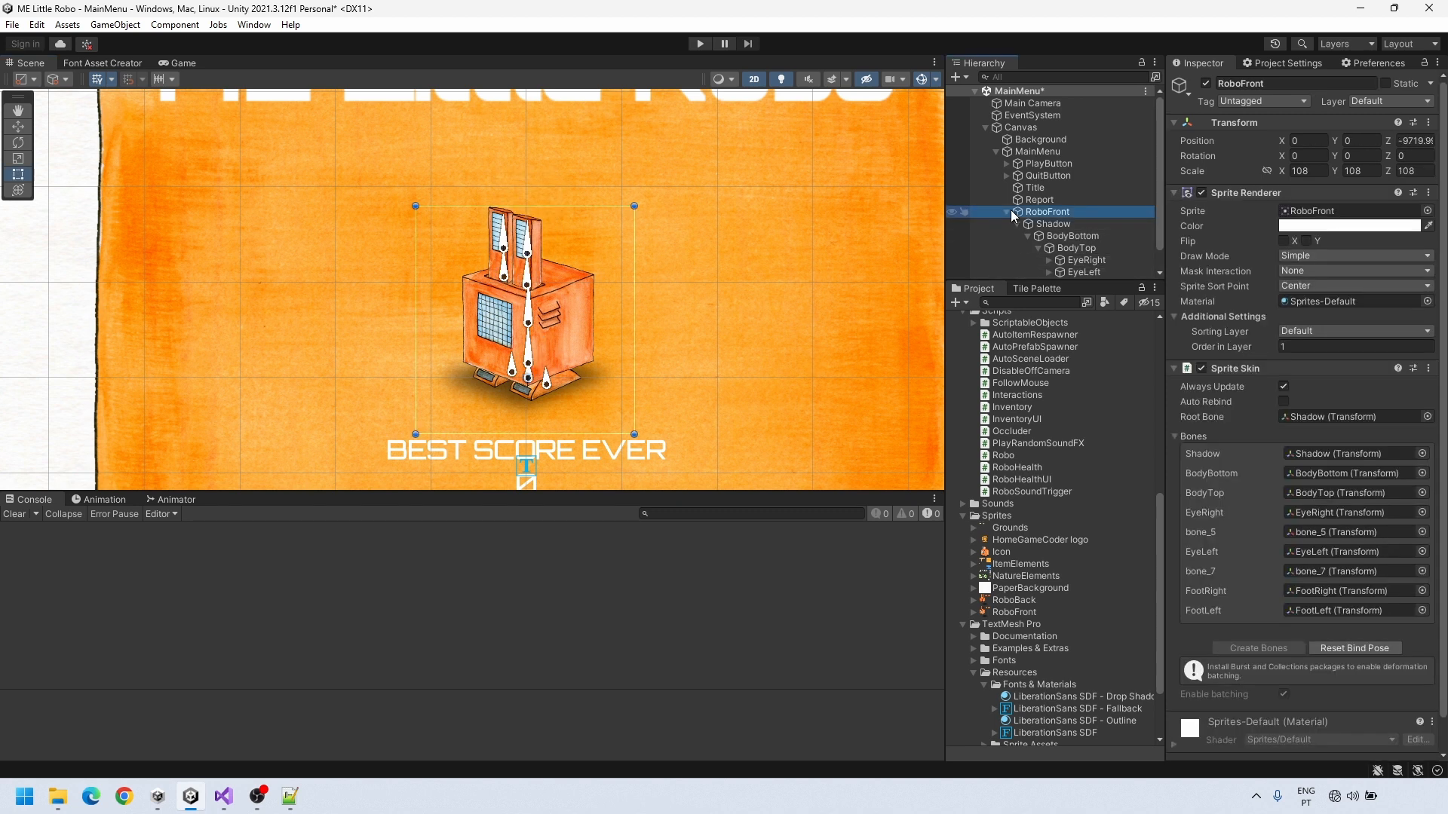
Move RoboFront to about X -1, Y 18 and scale it uniformly to about 174.7
scroll(453, 325, down, 5)
scroll(445, 422, up, 3)
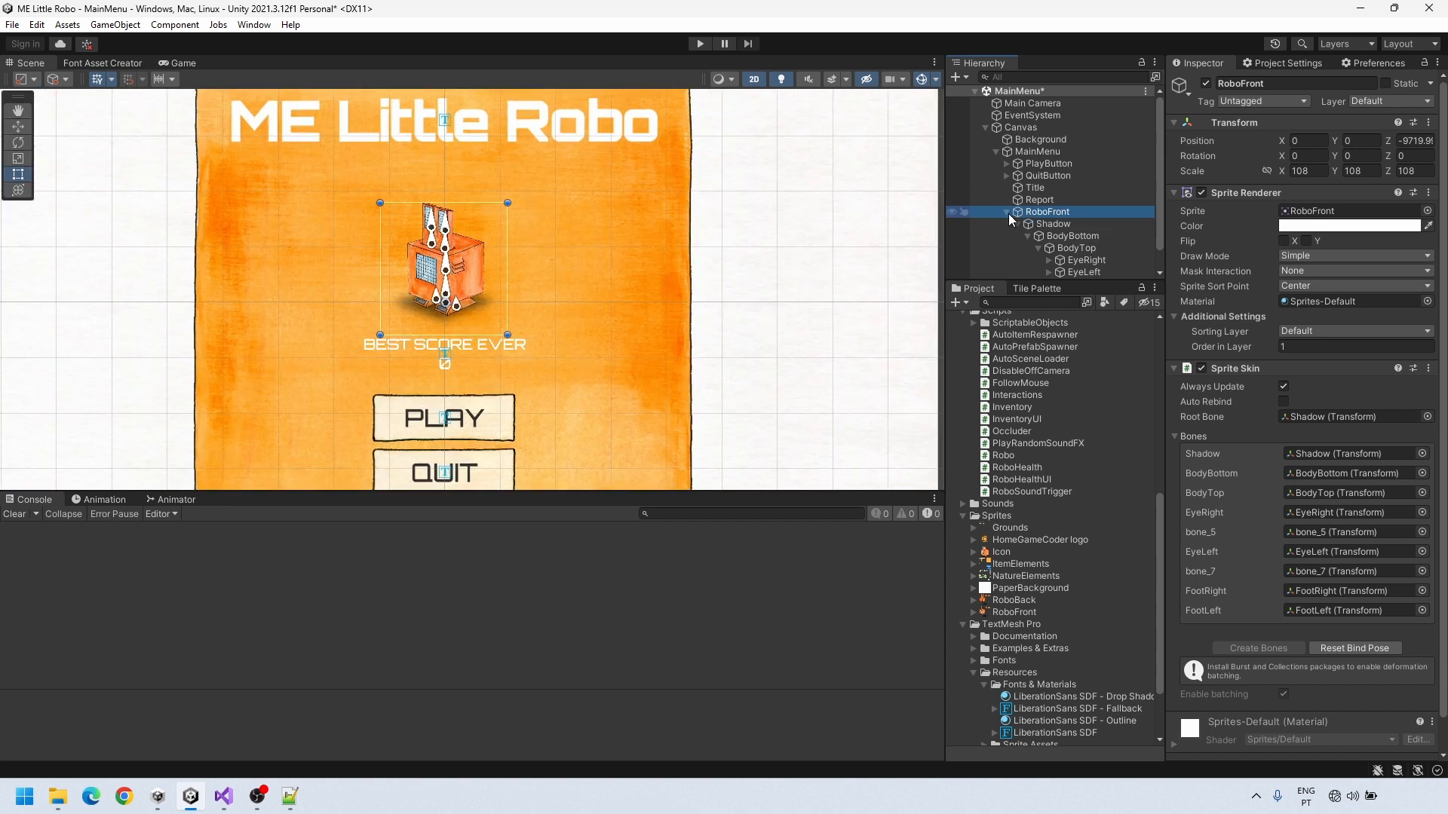
click(1008, 212)
key(e)
key(w)
drag(454, 296, 453, 286)
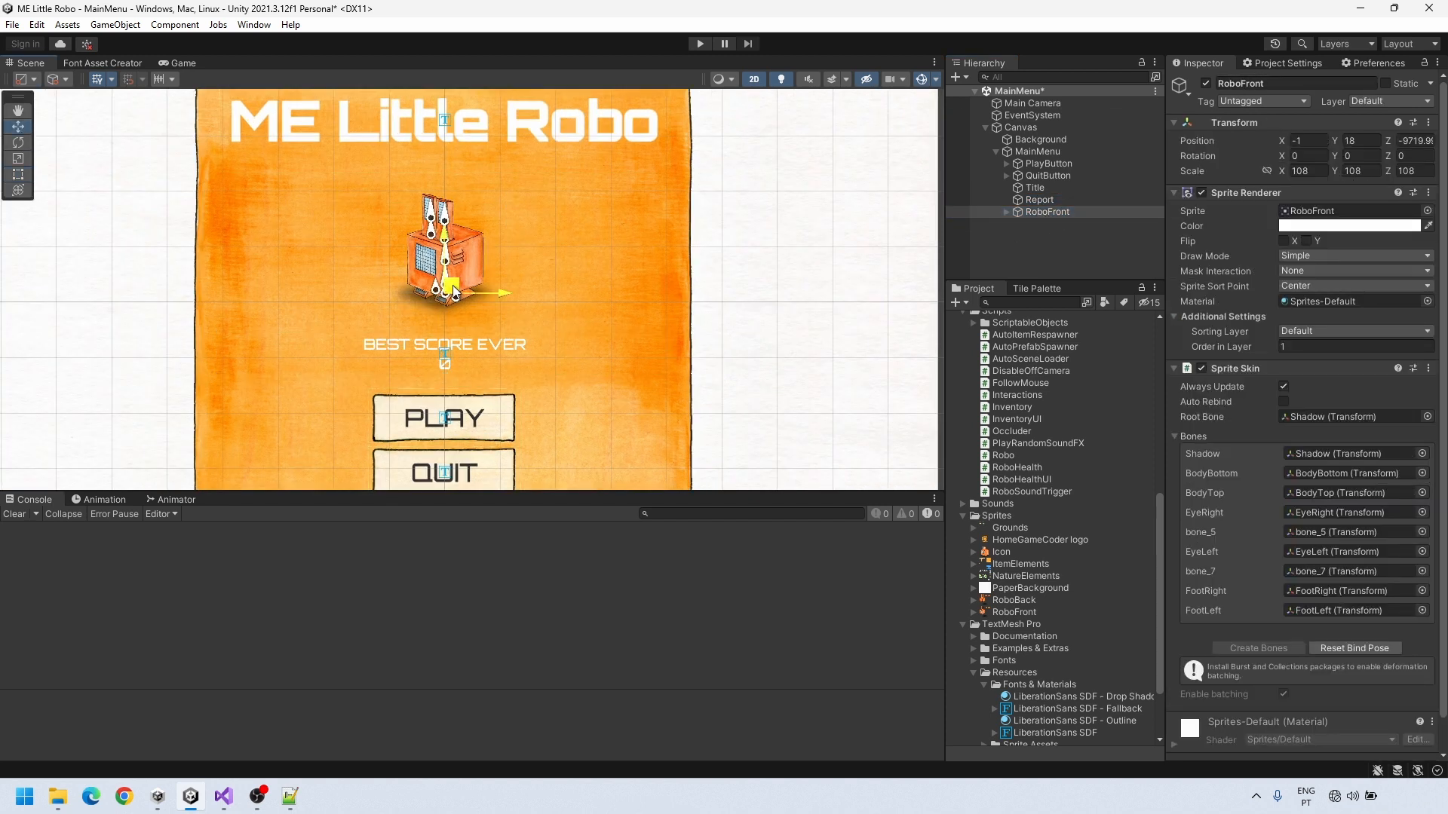
mouse_move(1288, 178)
mouse_down()
mouse_move(1336, 169)
mouse_move(90, 185)
mouse_move(1432, 188)
mouse_move(1305, 171)
mouse_up()
click(1033, 150)
click(1051, 211)
Apply the robot's front animation from the Animations folder to RoboFront and run the scene to test it
scroll(1025, 500, up, 9)
scroll(1024, 500, up, 3)
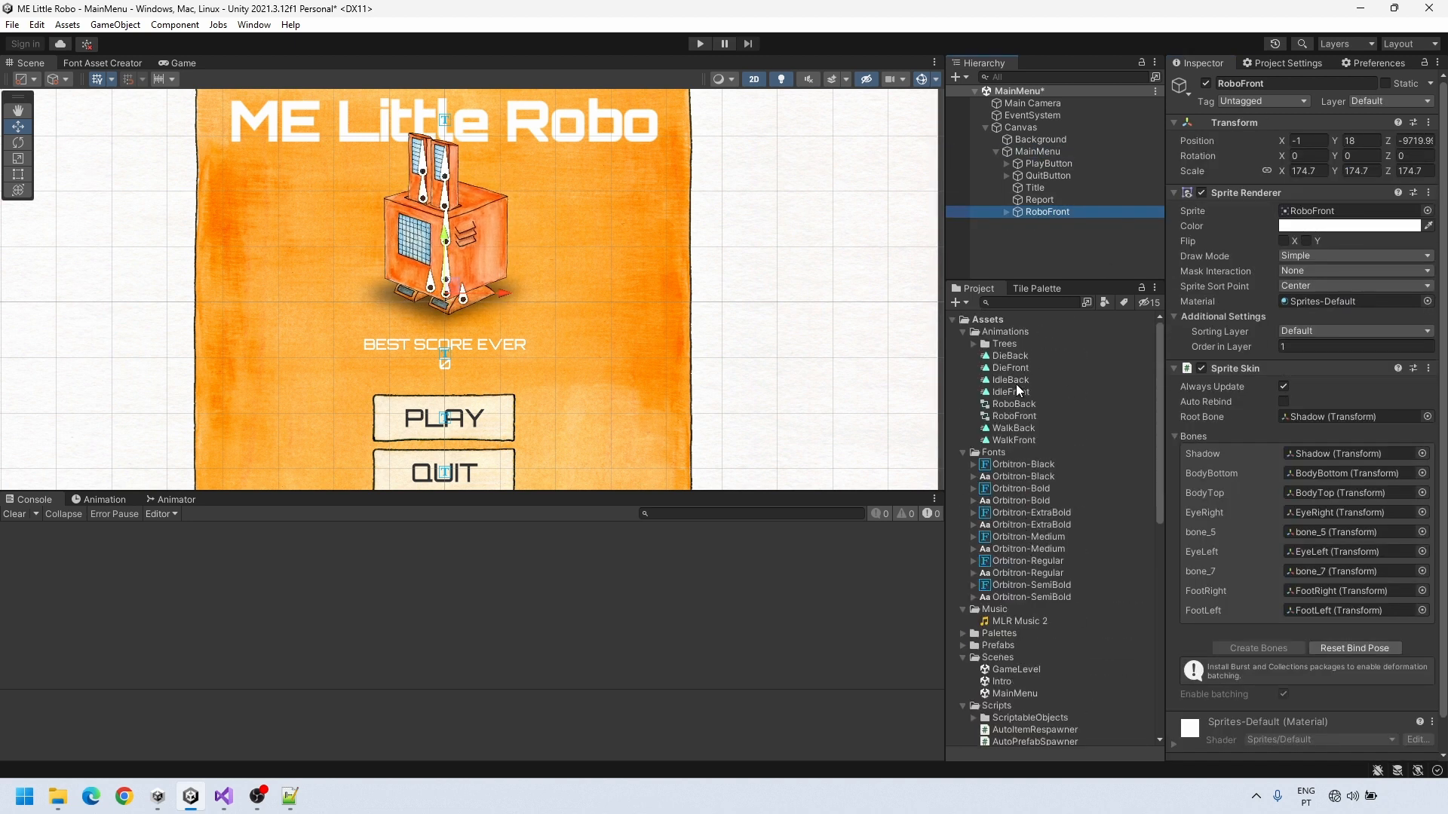
drag(1042, 231, 1048, 212)
click(700, 43)
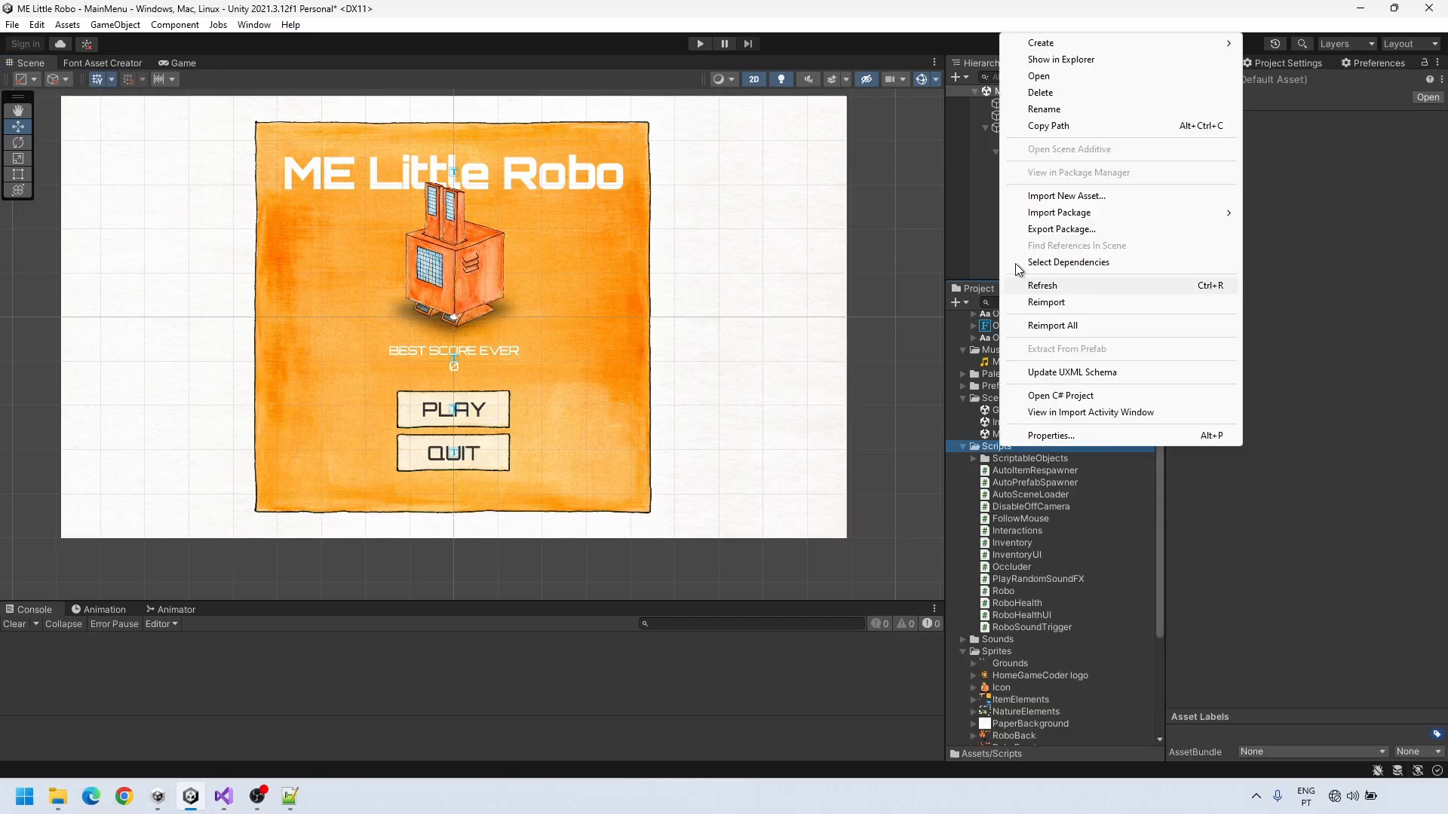
Create a C# script named ButtonQuit in the Scripts folder
key(Return)
click(1029, 505)
key(Caps_Lock)
text(ButtonQuit)
key(Return)
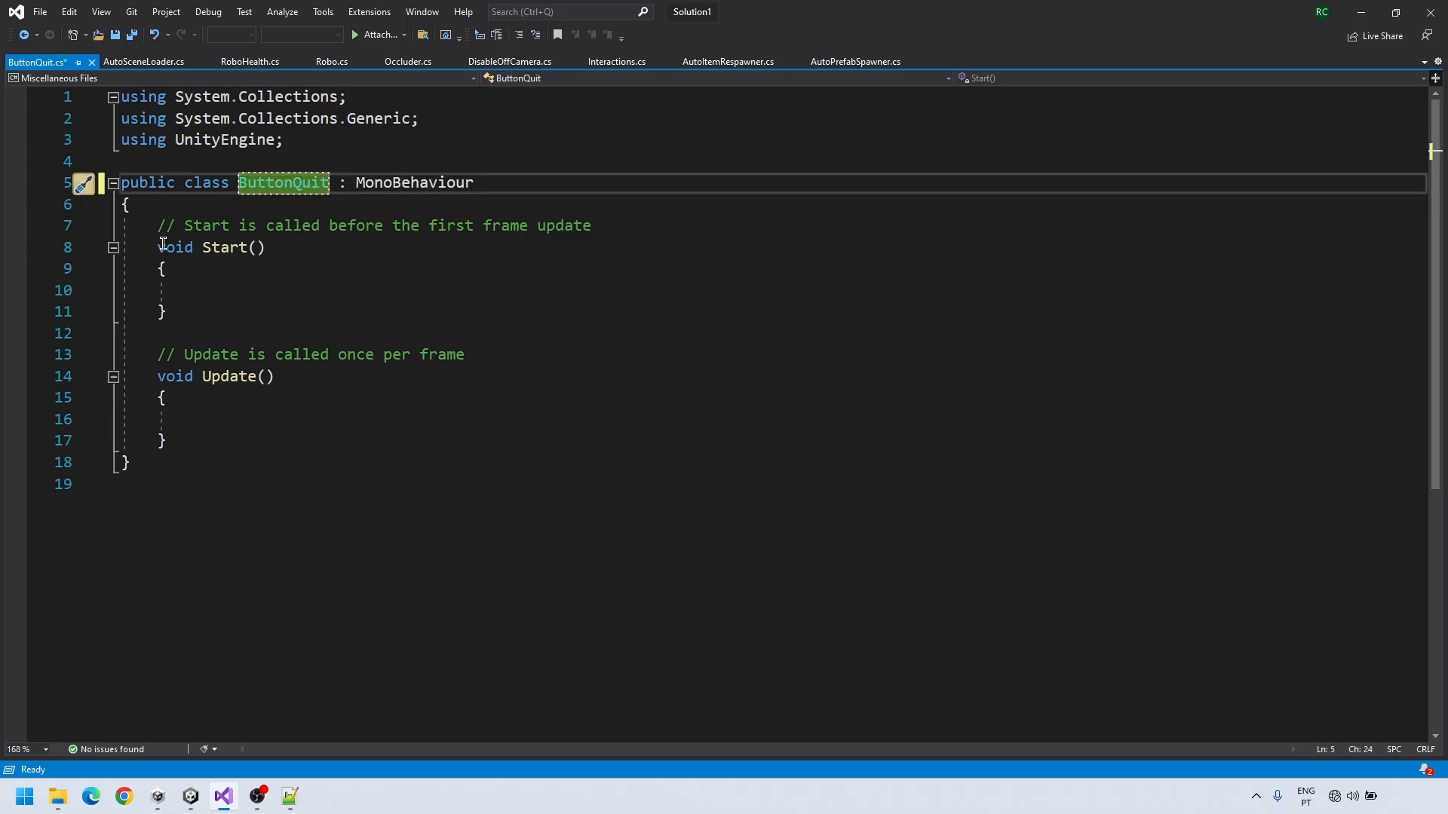
Replace ButtonQuit's Start and Update methods with a public void QuitGame() that calls Application.Quit(), and save the script
drag(157, 226, 528, 378)
key(Delete)
key(alt+Tab)
key(alt+Tab)
text(public void QuitGame())
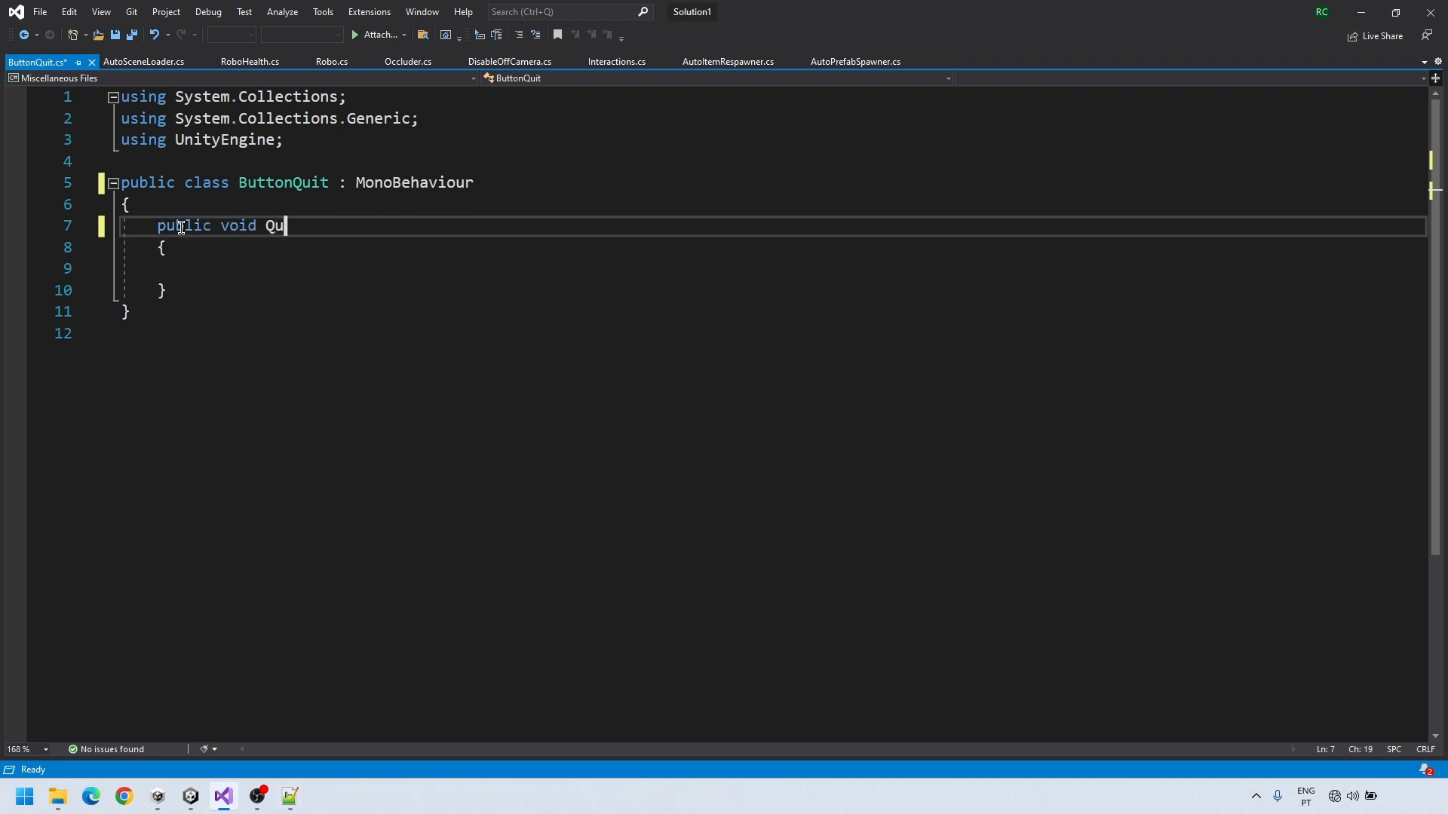
key(Down)
key(Down)
text(Application.Quit)
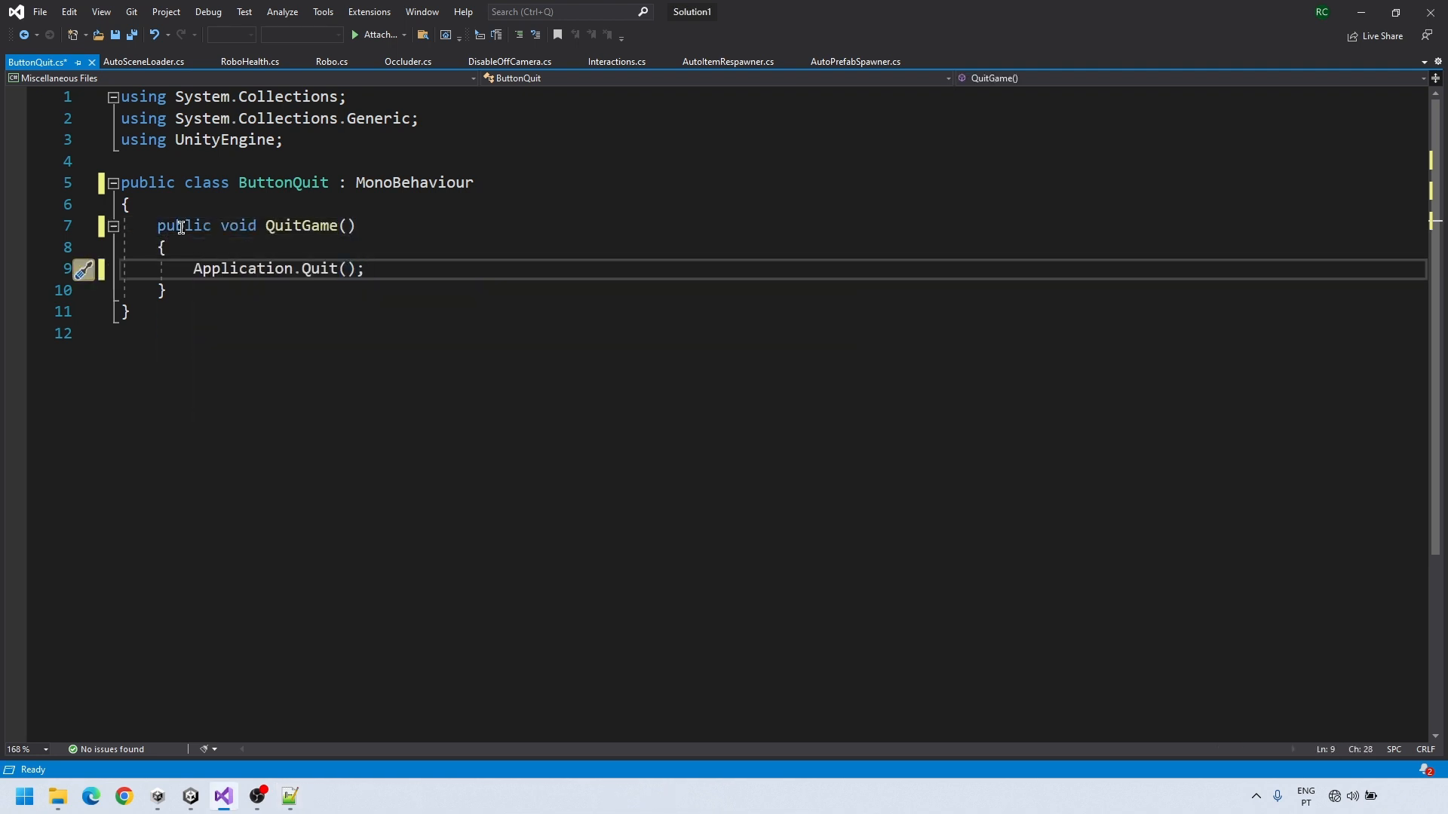
key(ctrl+s)
Attach the ButtonQuit script to QuitButton in Unity and add an On Click event on QuitButton that calls ButtonQuit's QuitGame()
key(alt+Tab)
click(1044, 176)
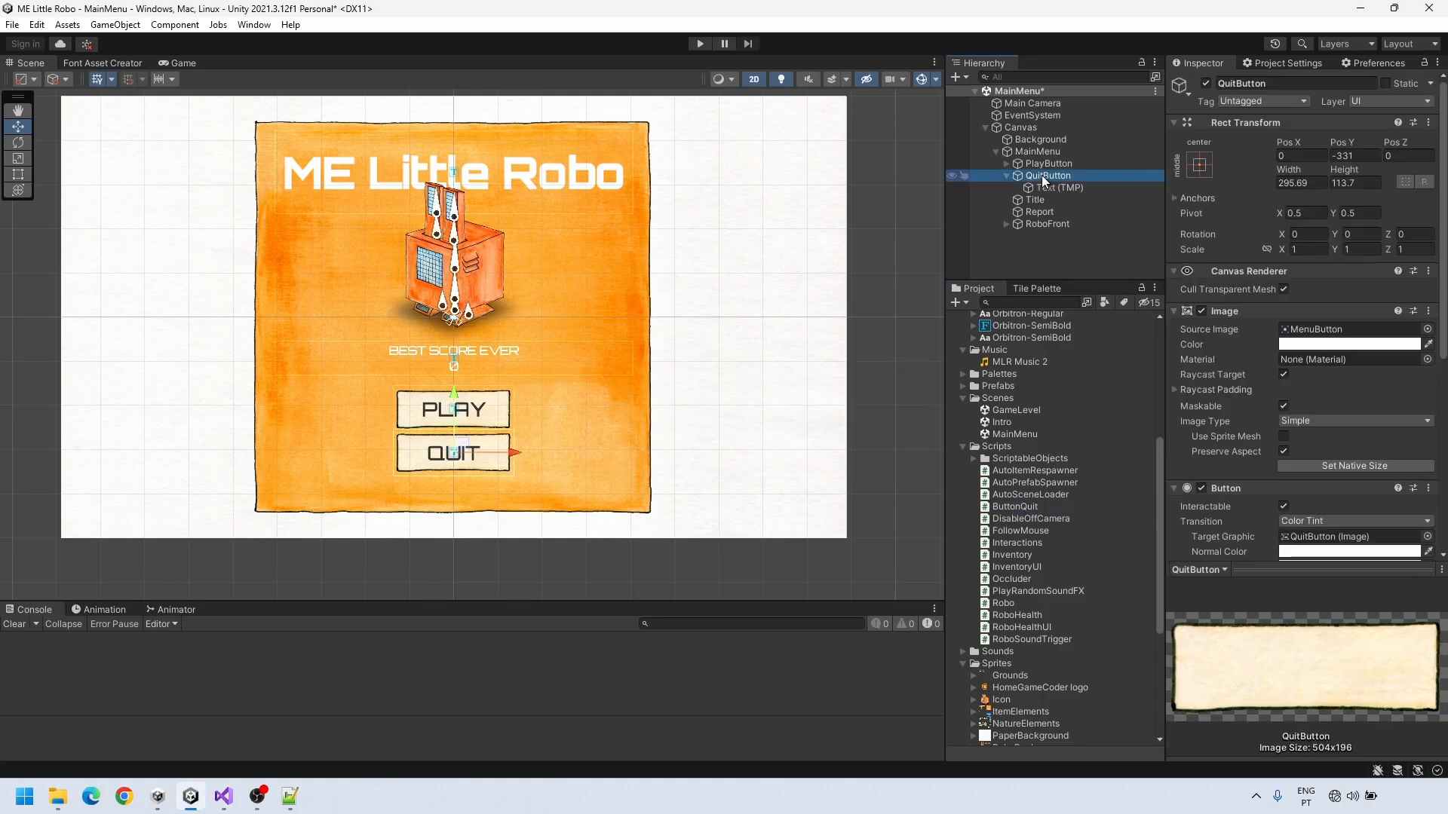
scroll(1282, 455, down, 5)
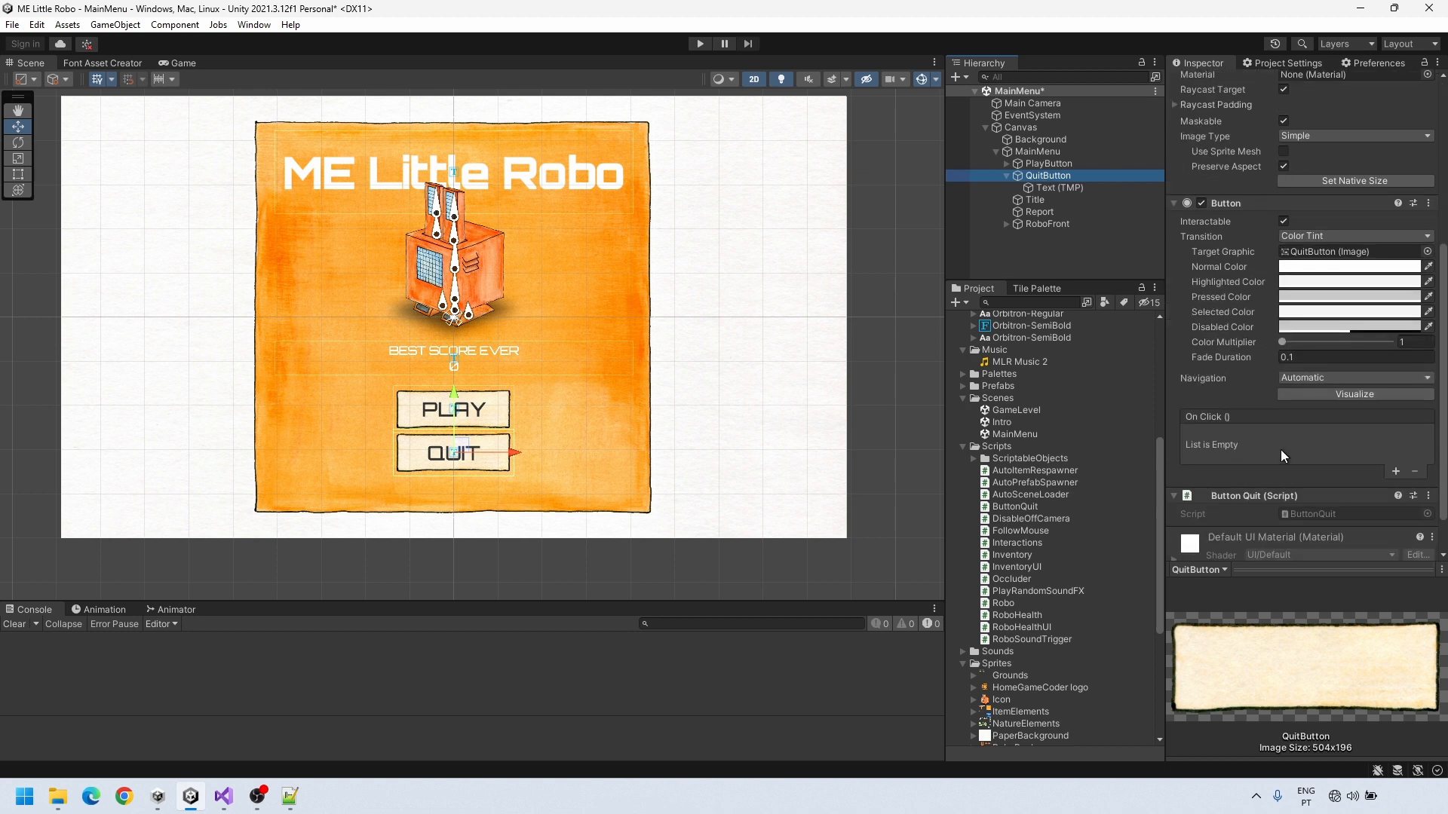
scroll(1283, 456, down, 1)
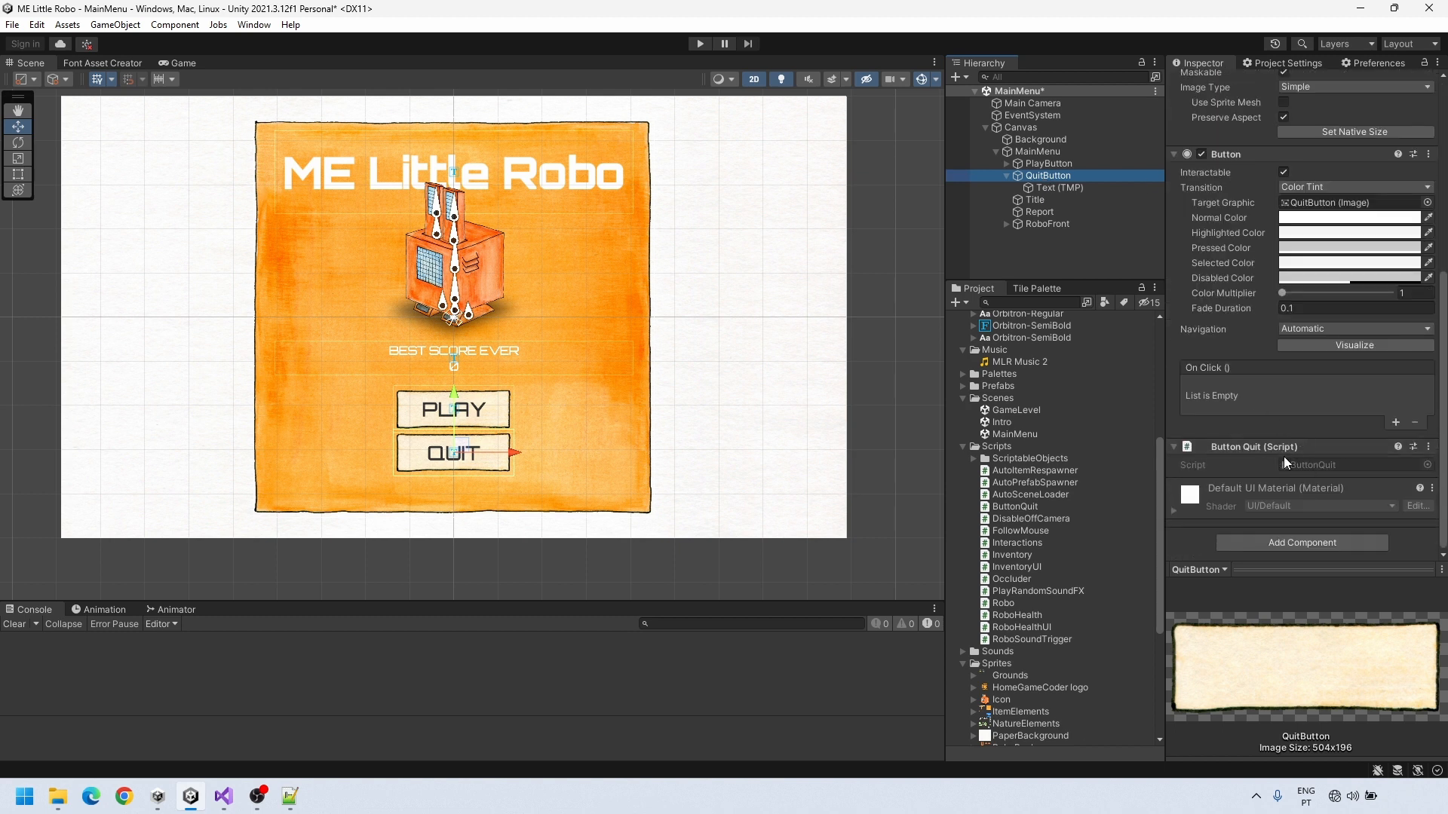
click(1396, 423)
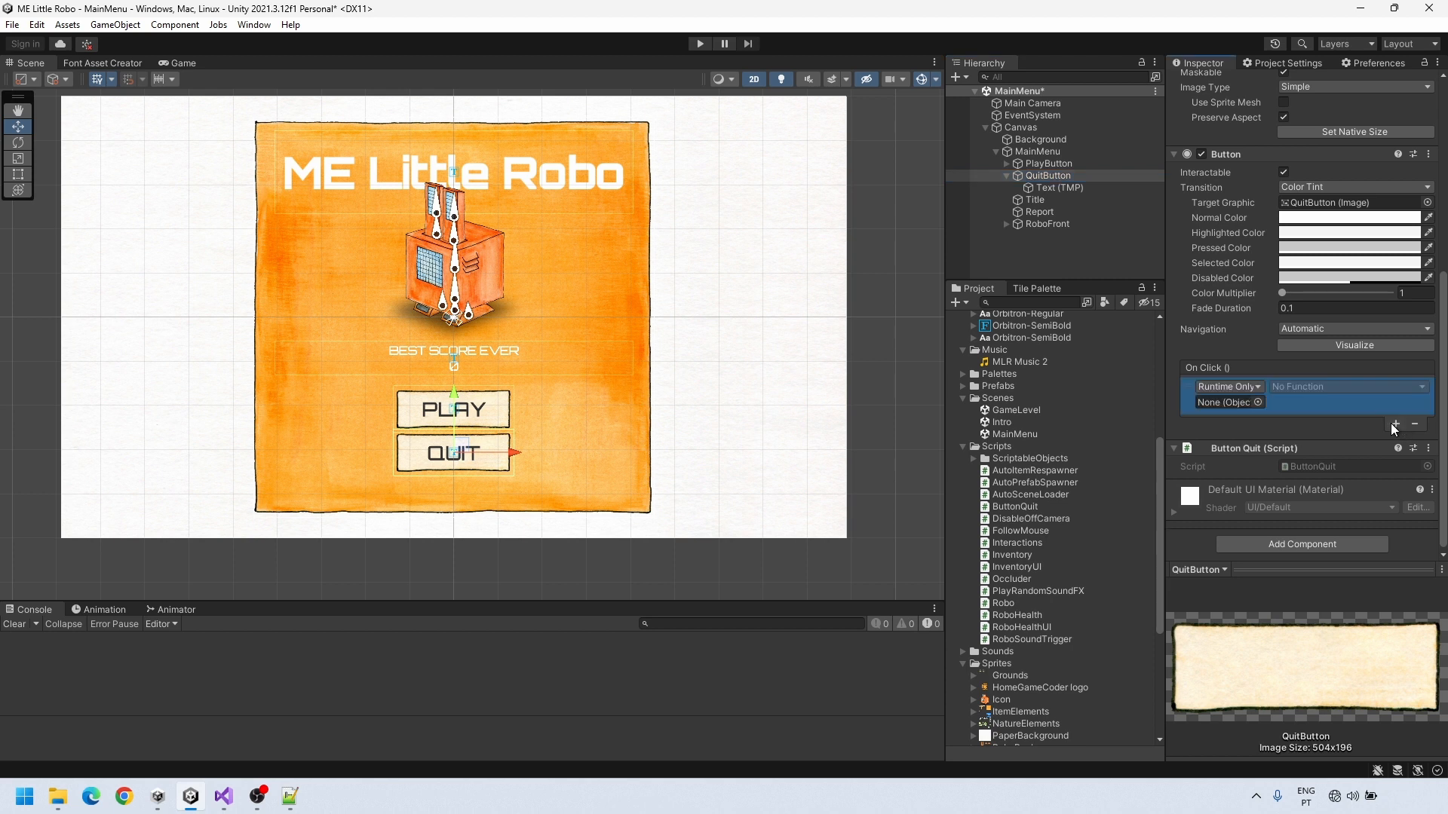
drag(1243, 391, 1238, 405)
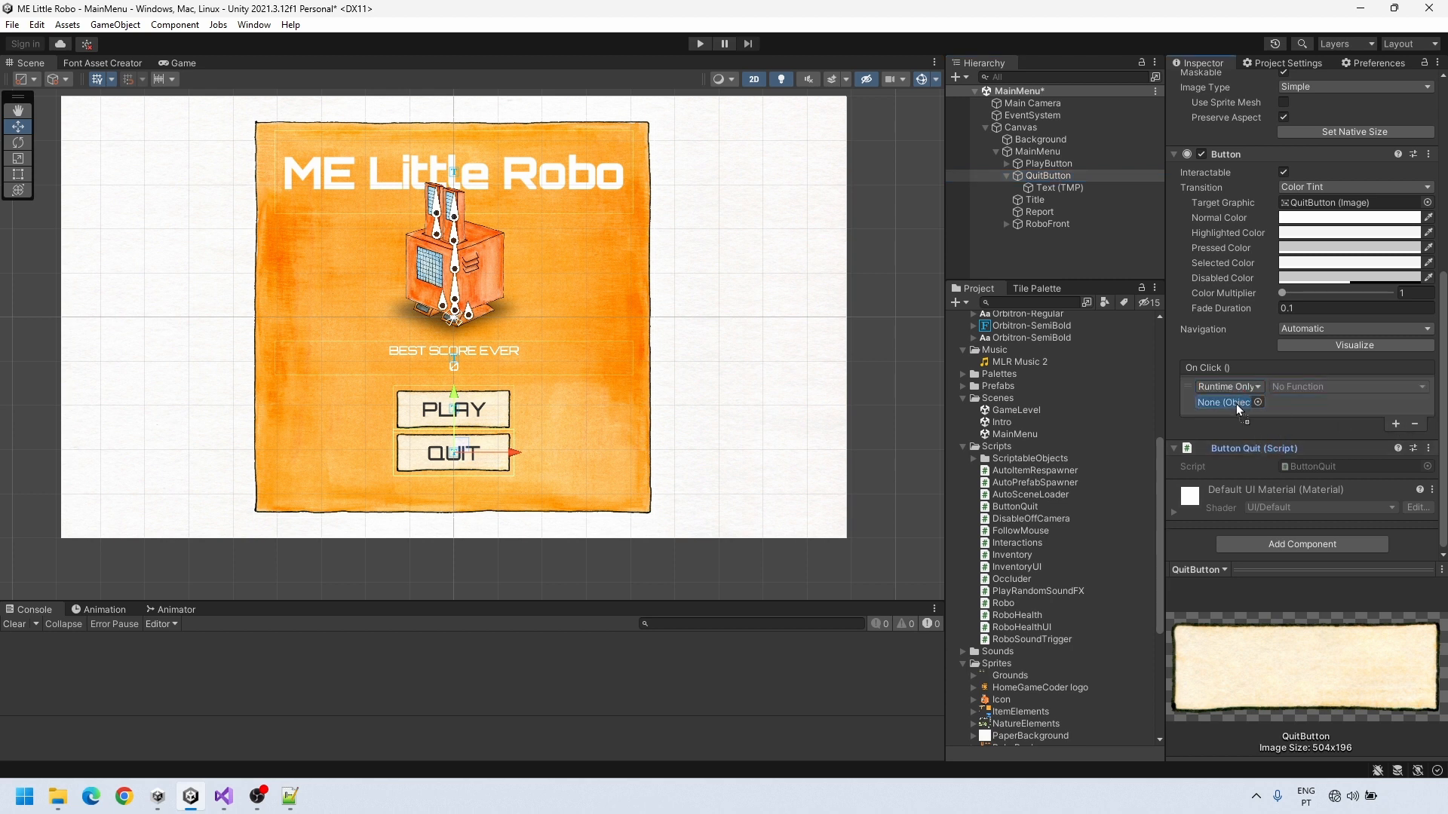
click(1308, 388)
mouse_move(1327, 511)
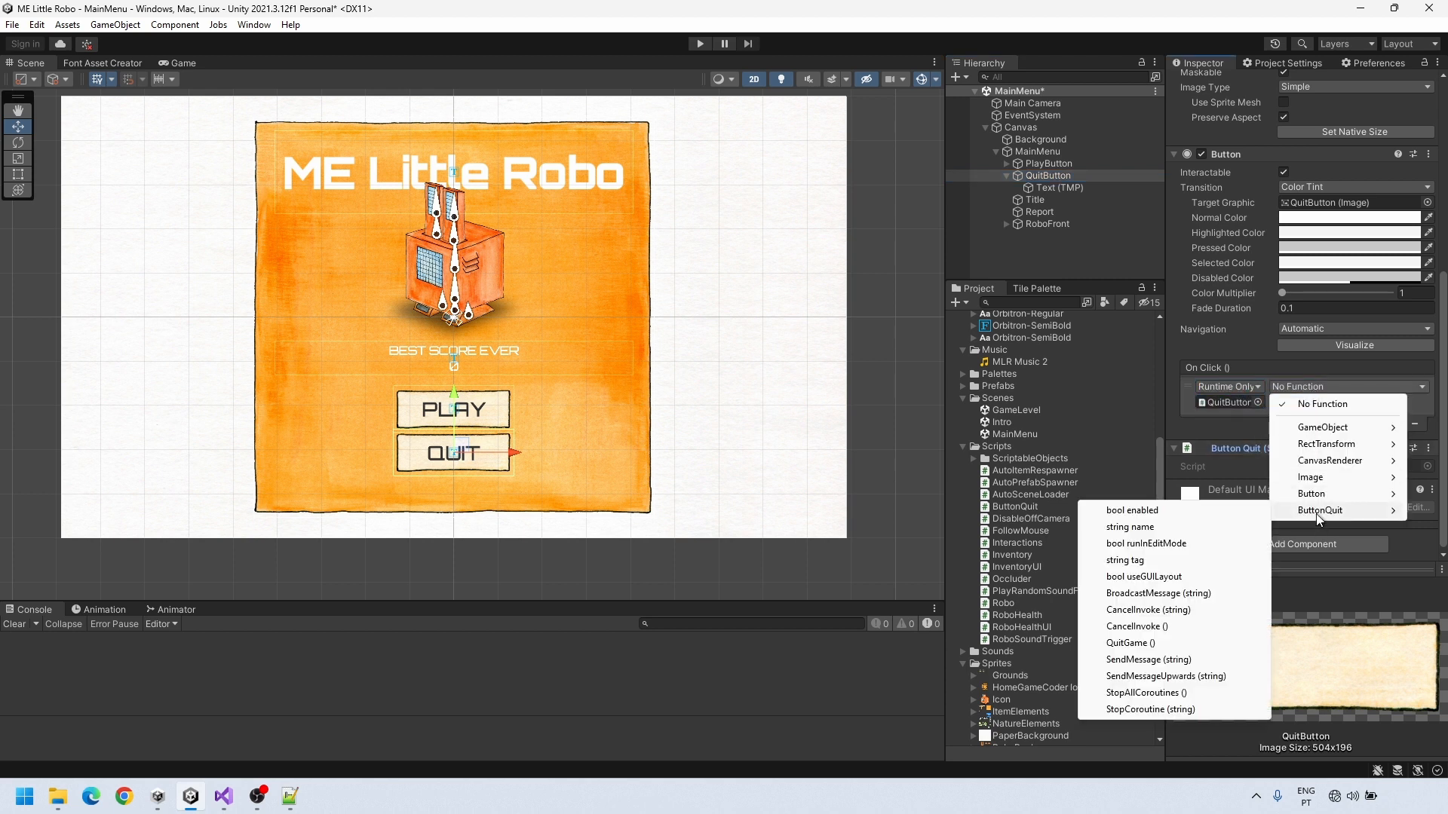
click(1129, 643)
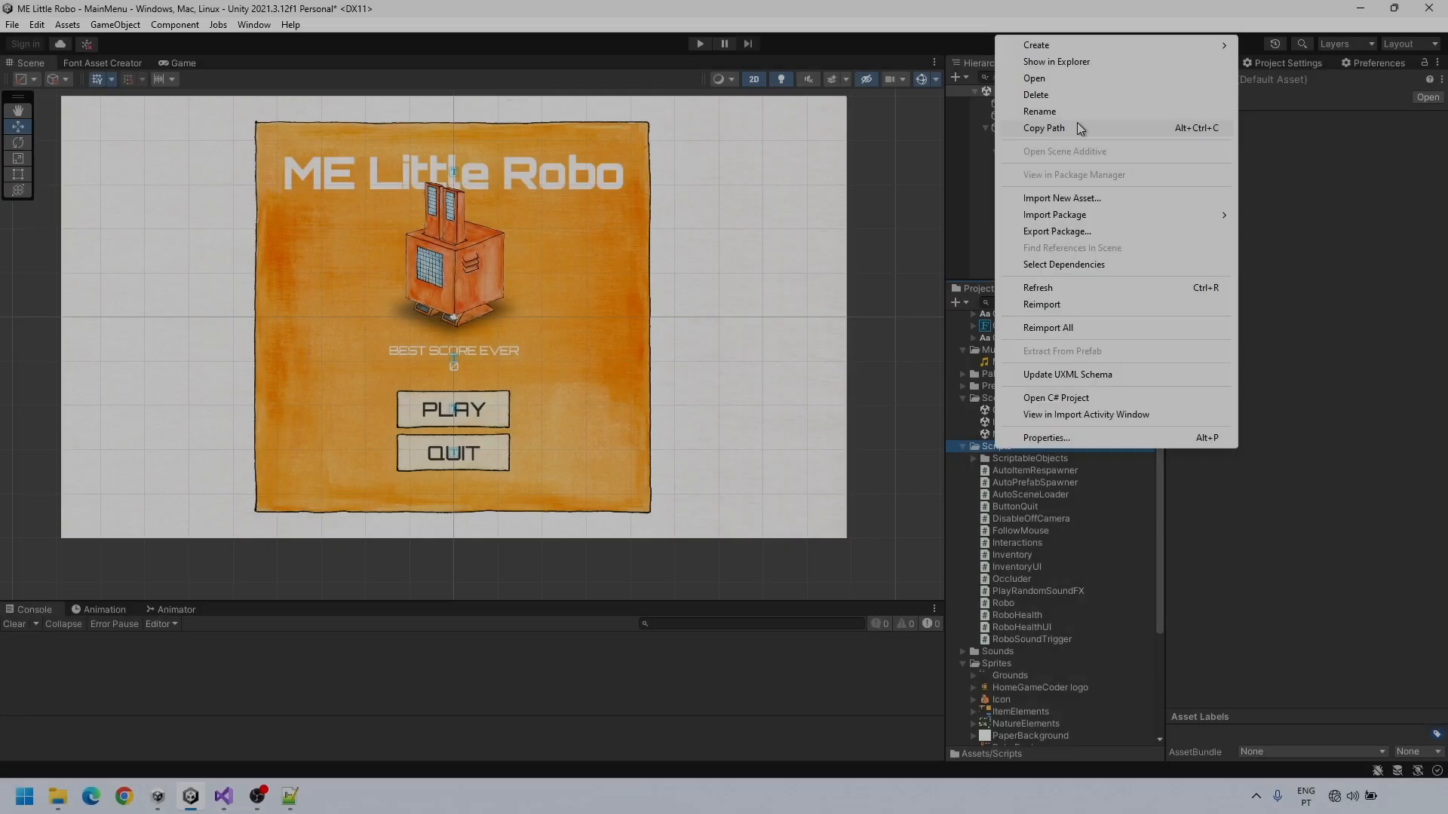
Create a C# script named ButtonChangeScene in the Scripts folder and attach it to PlayButton
click(1290, 90)
text(ButtionChangeScene)
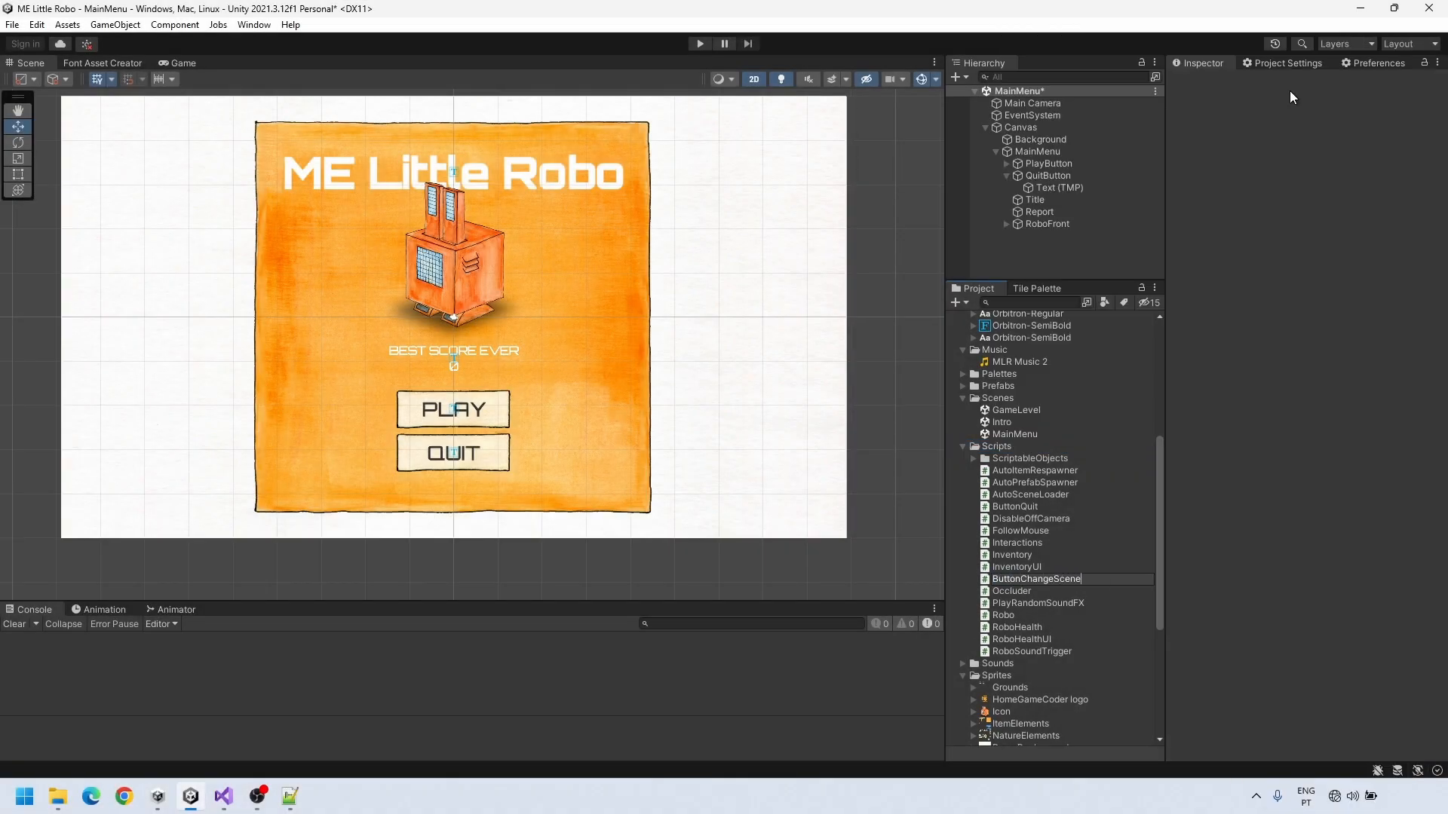
key(Return)
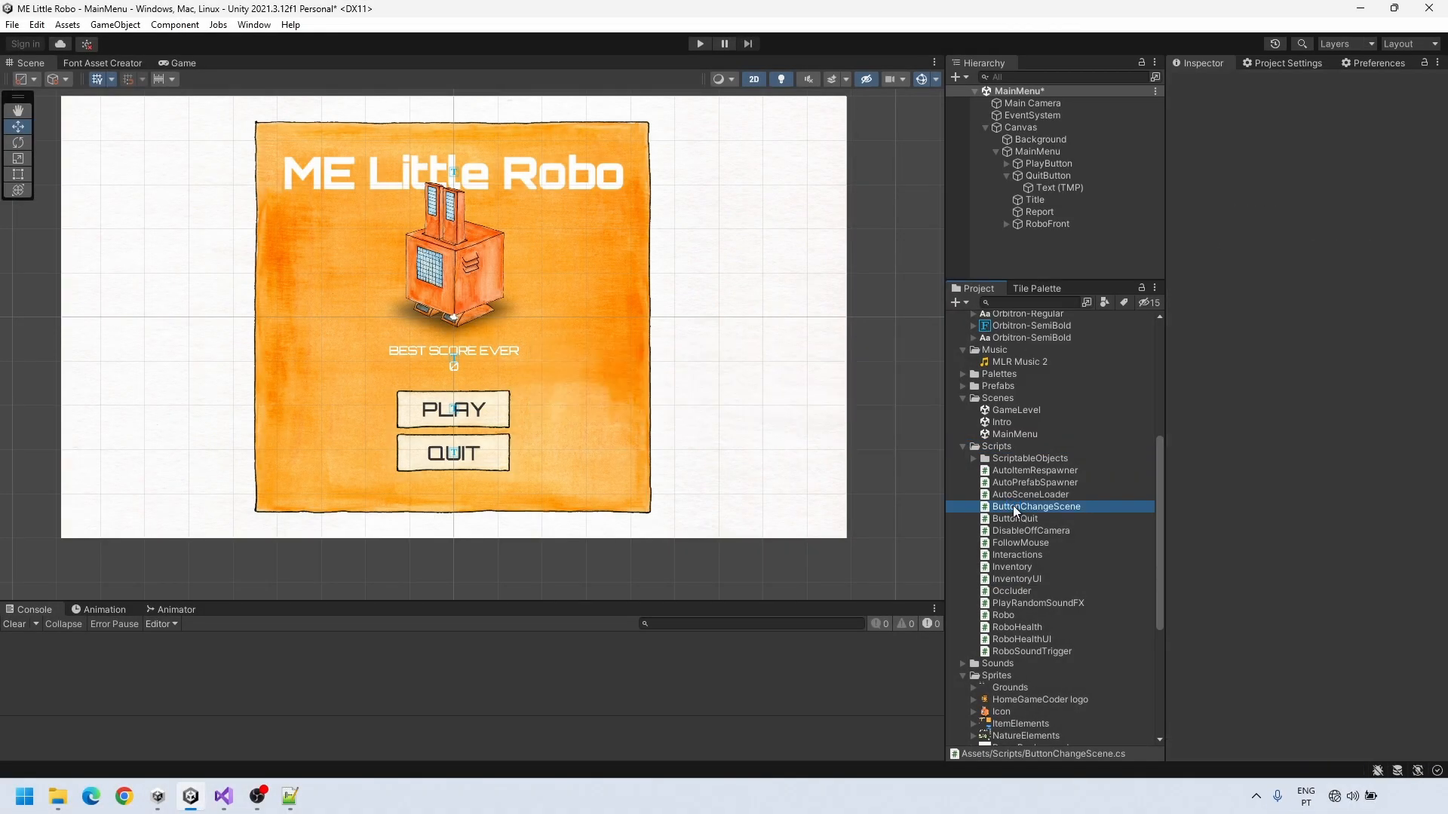
click(1048, 165)
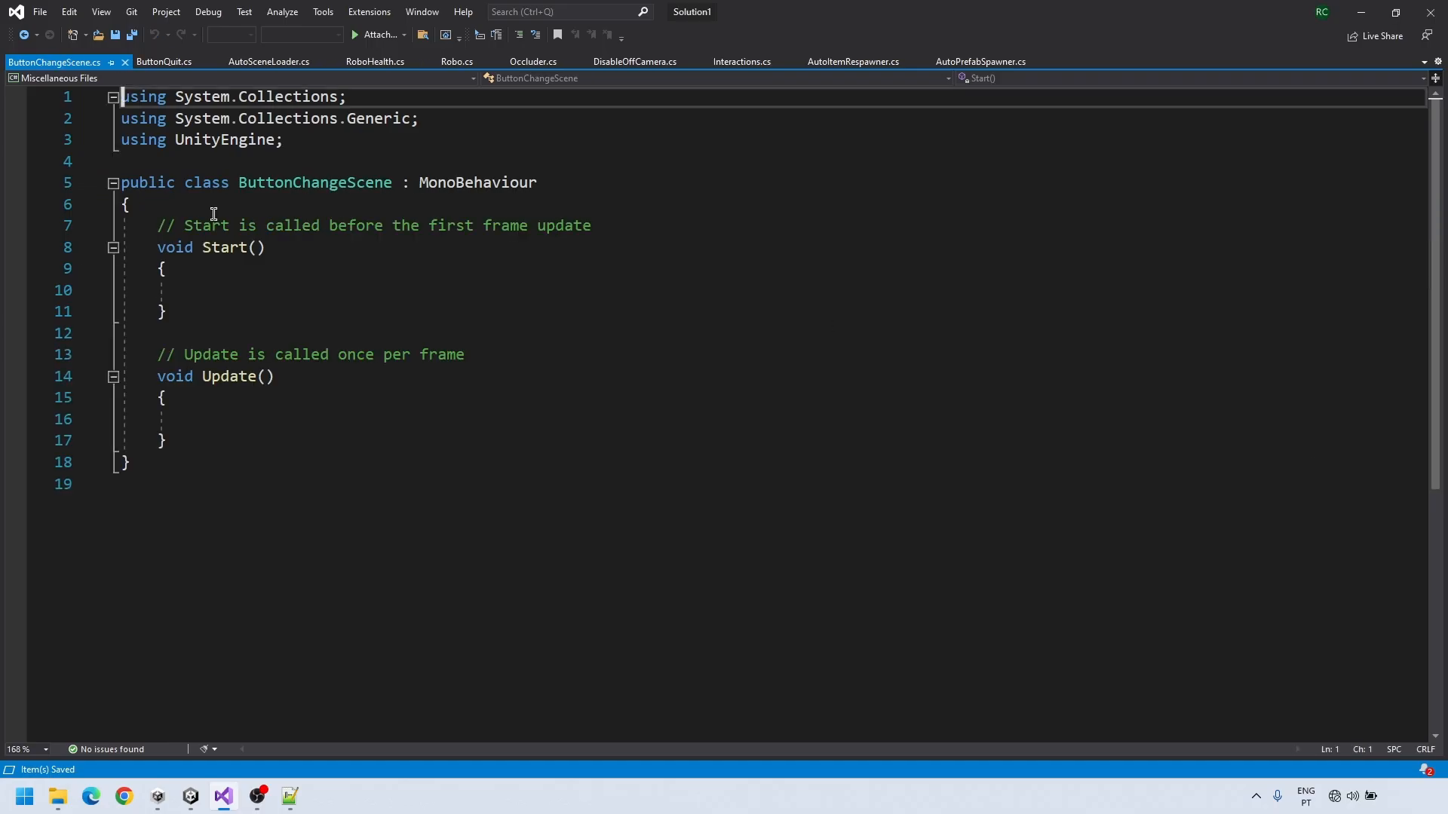
Add a using directive for the SceneManagement namespace below the existing ones in ButtonChangeScene
click(144, 161)
text(using unityEngine)
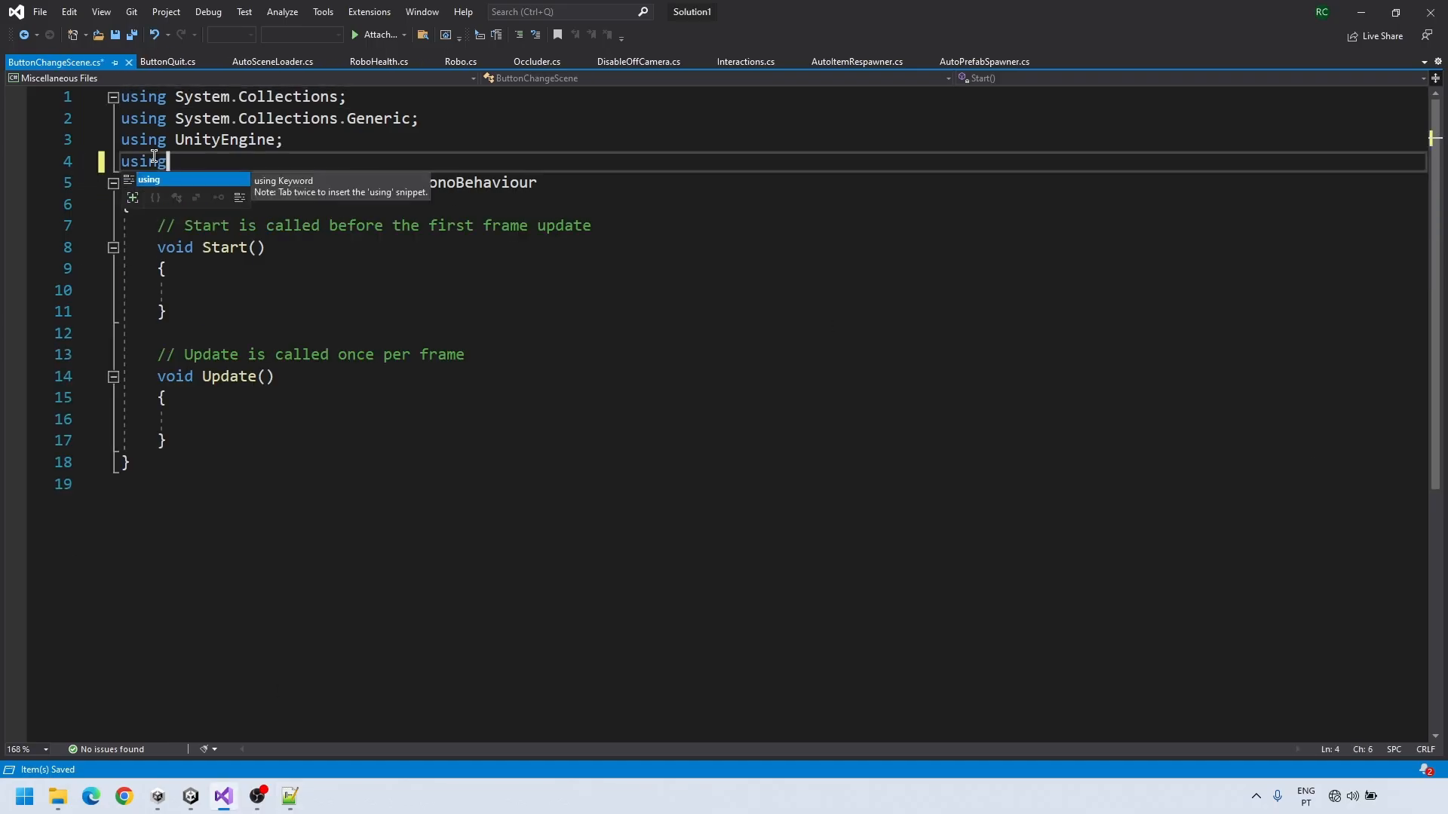
text(.SceneManagement;)
key(Return)
Replace Start and Update with a public void OpenScene(string sceneToLoad) that calls SceneManager.LoadScene(sceneToLoad), and save the script
drag(156, 247, 213, 457)
text(pub)
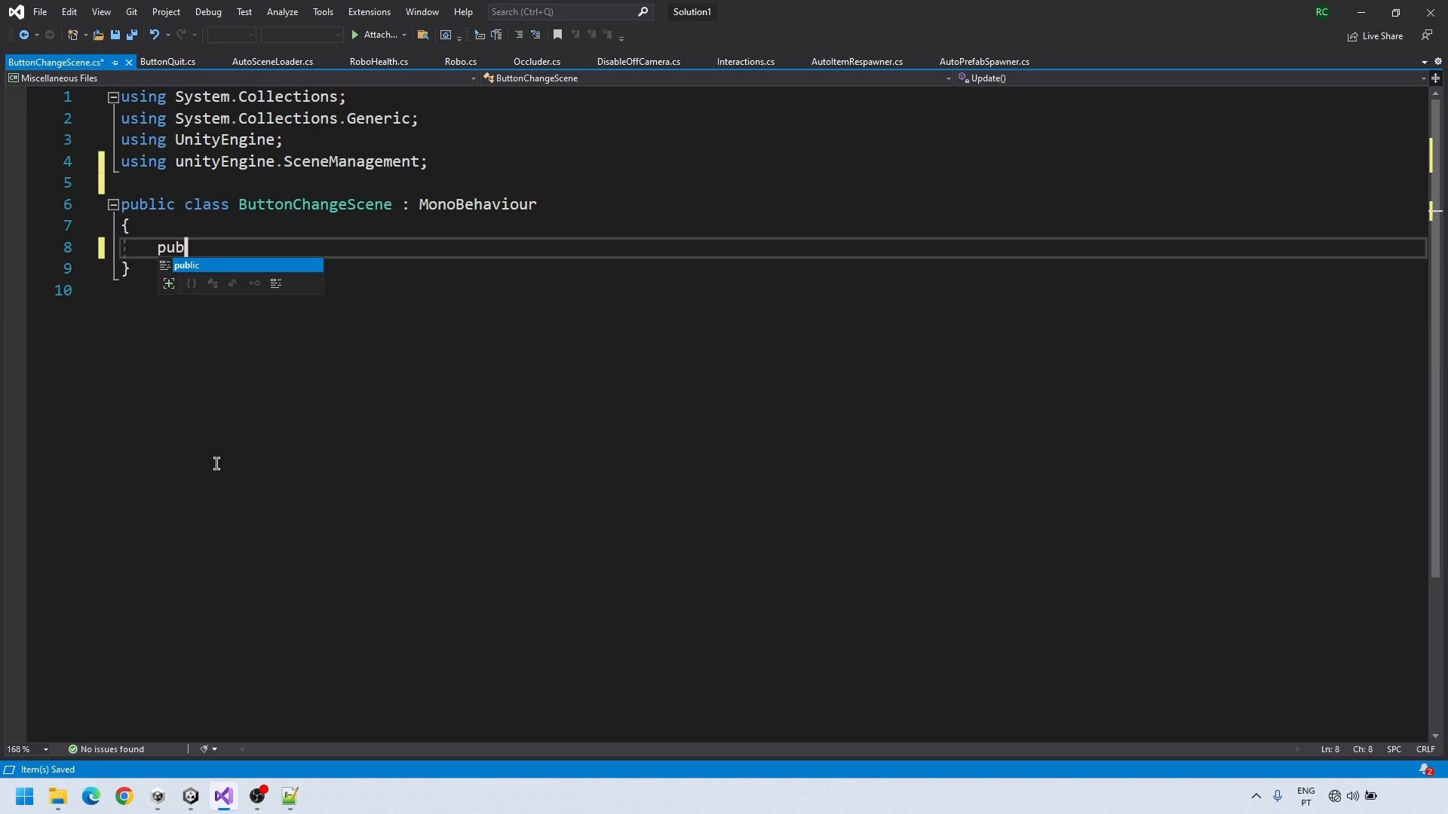
text(lic void OpenScene(string sceneToLoad))
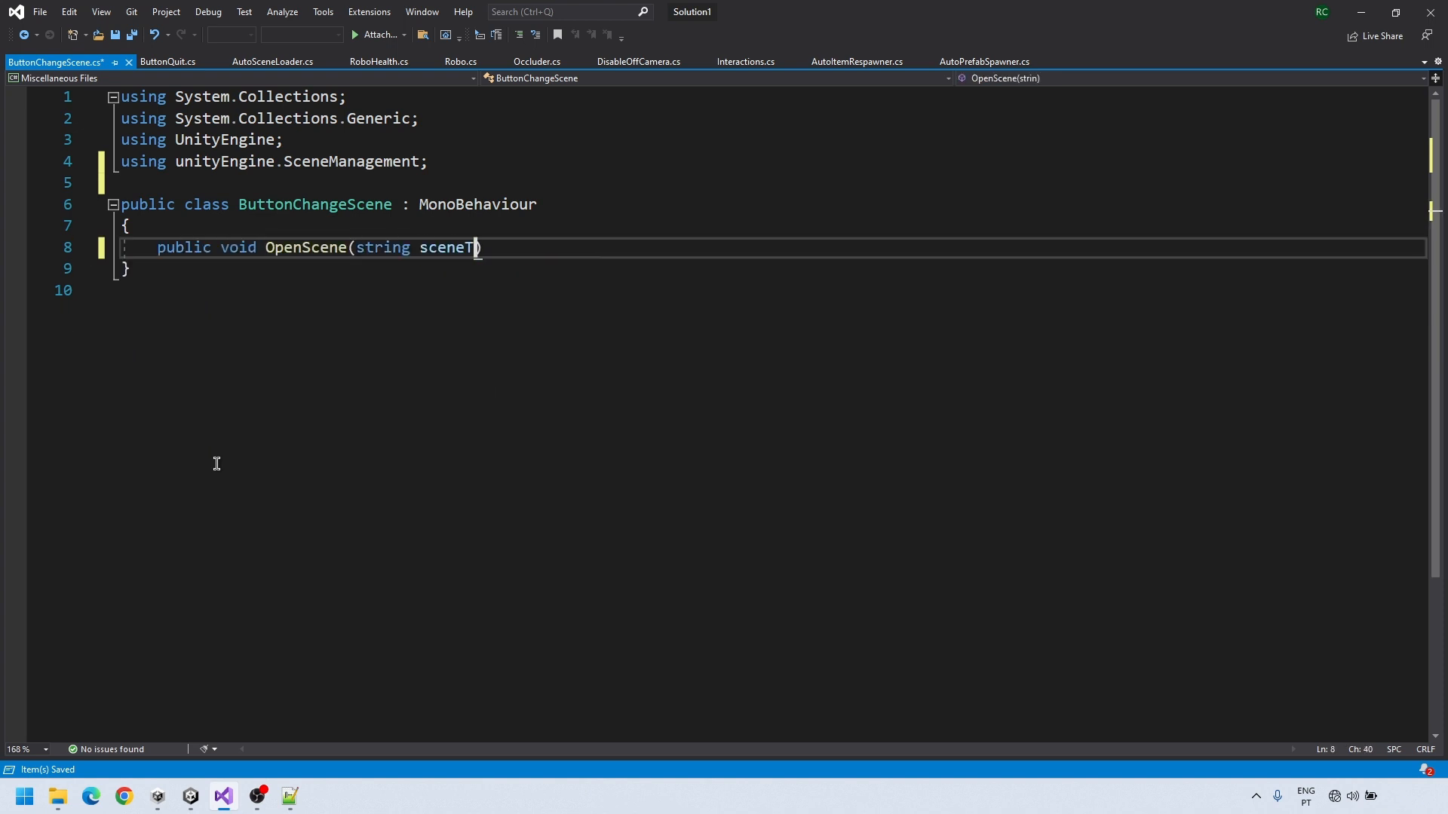
key(Return)
text({)
key(Return)
text(SceneManager.LoadScene(sceneToLoad);)
key(ctrl+s)
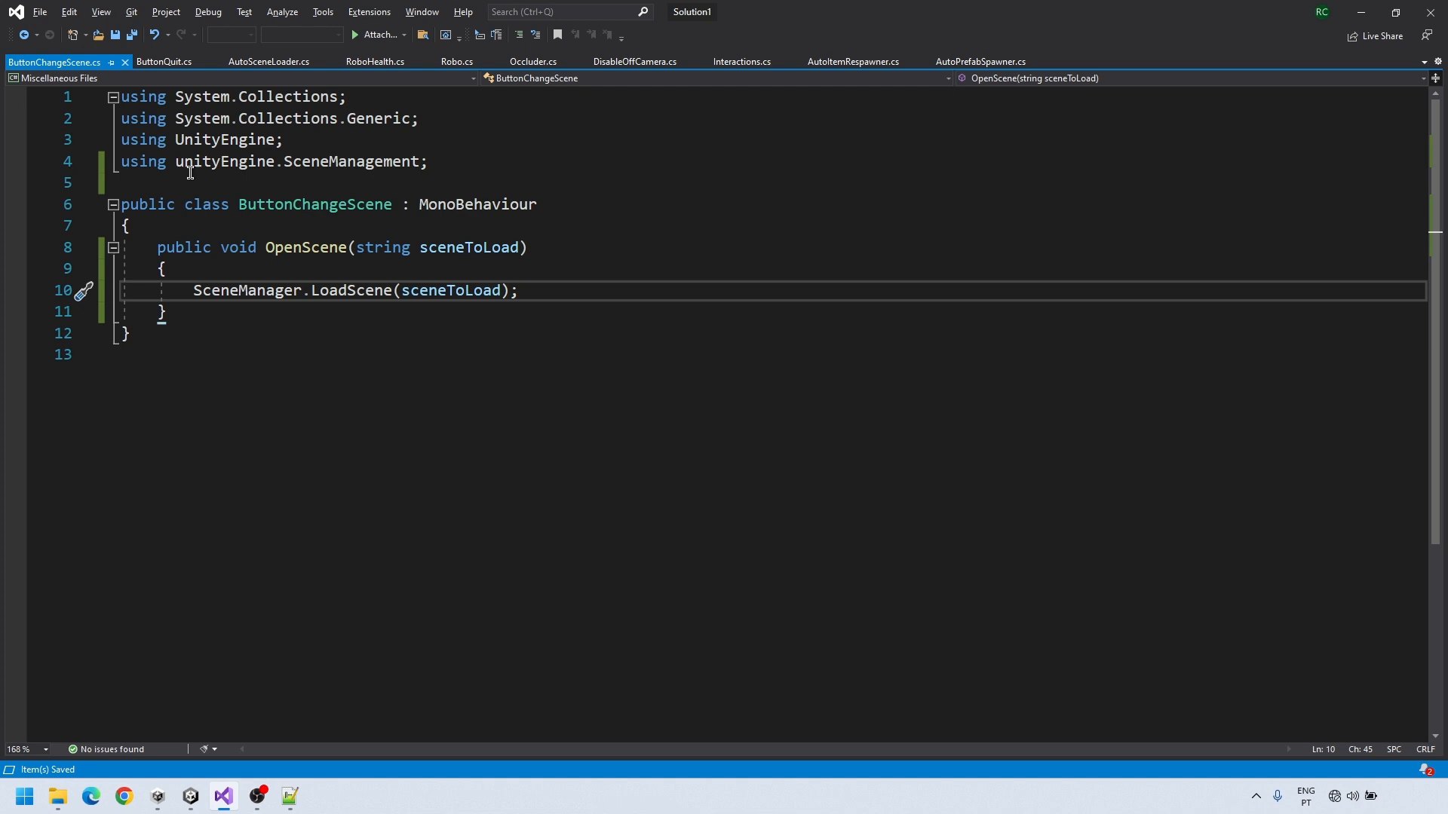
Correct the SceneManagement directive's namespace to UnityEngine and review how OpenScene uses its sceneToLoad parameter
click(182, 163)
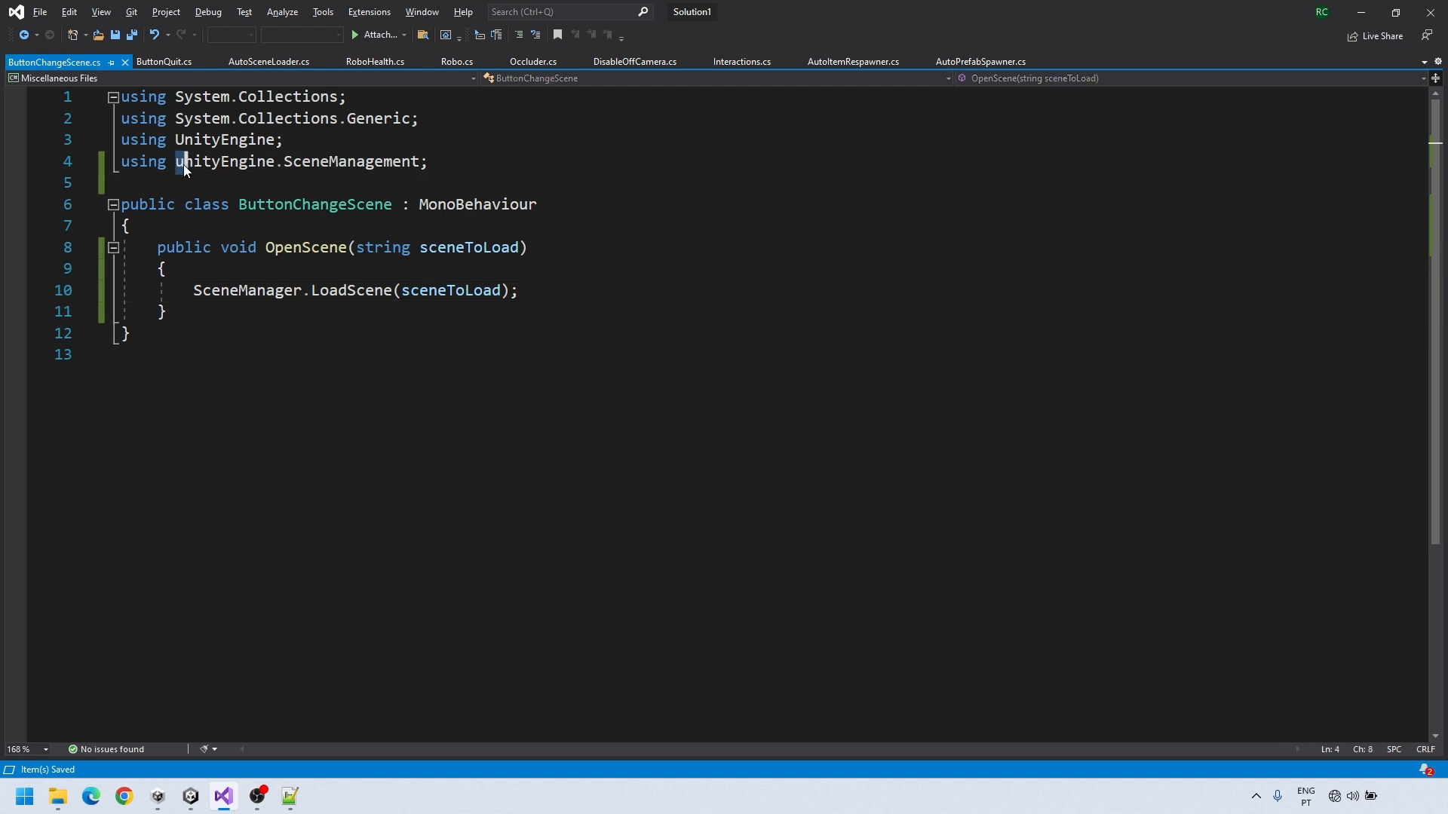
text(U)
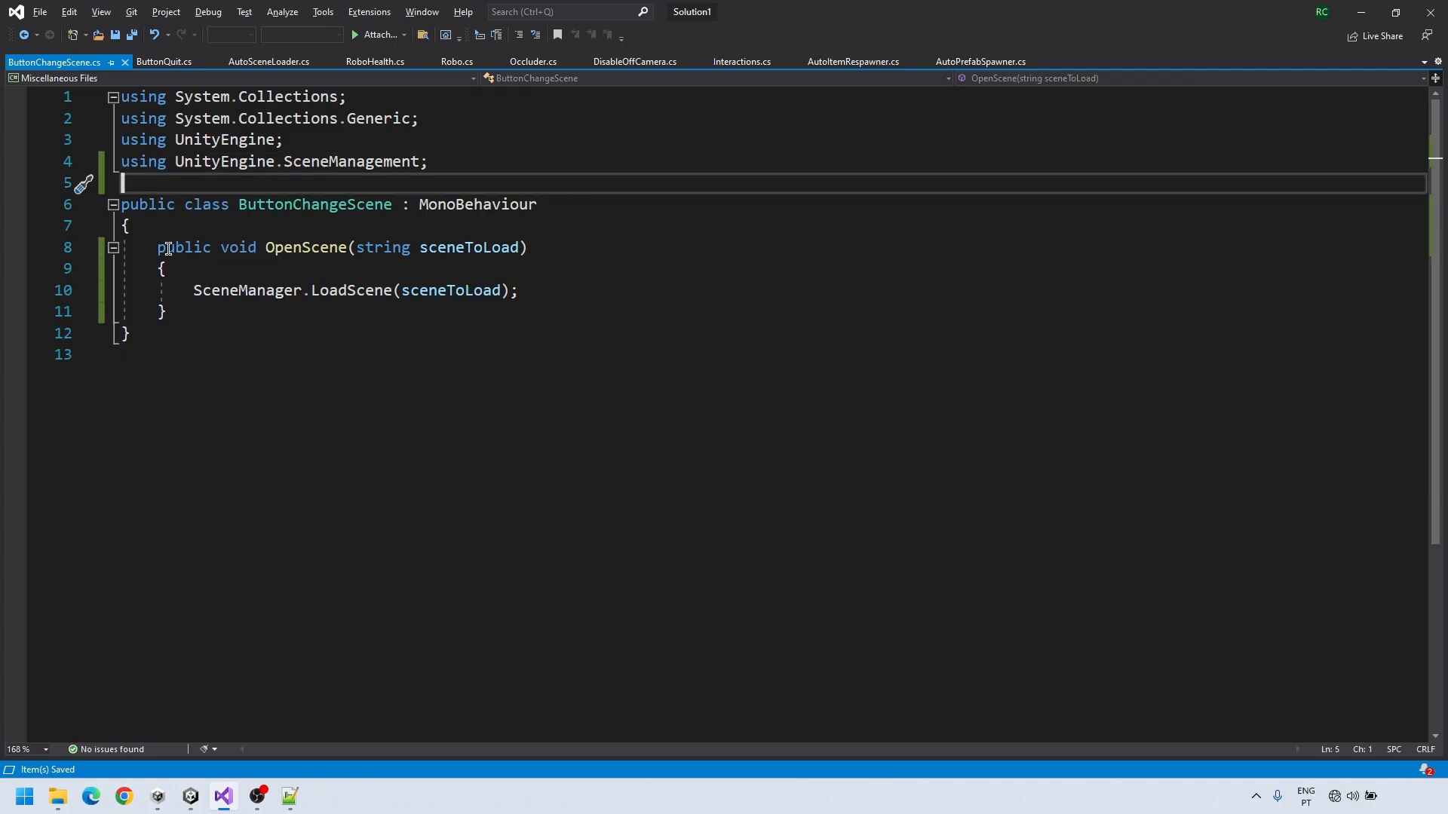
drag(175, 247, 528, 247)
click(566, 286)
drag(356, 247, 496, 251)
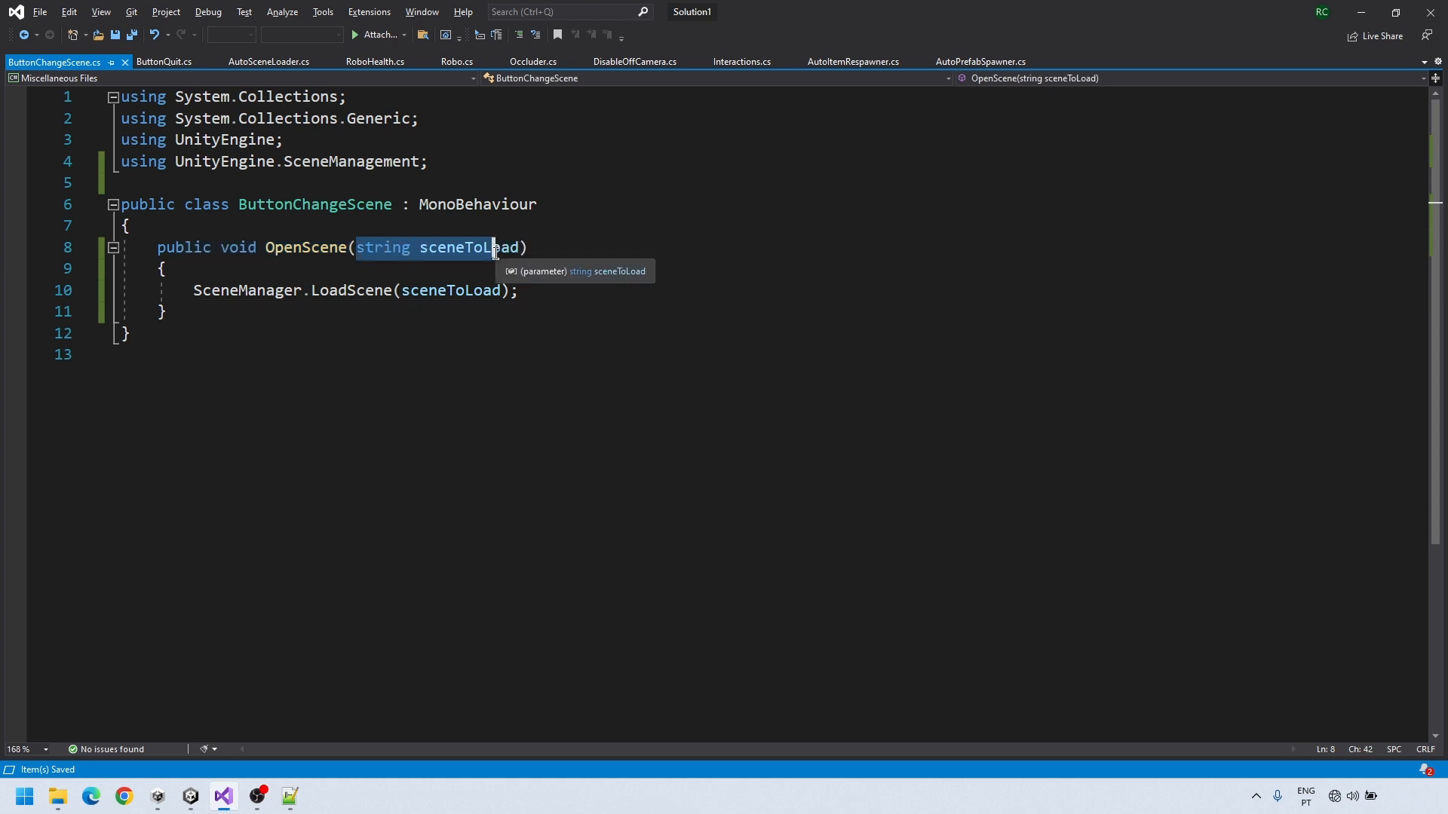
click(428, 291)
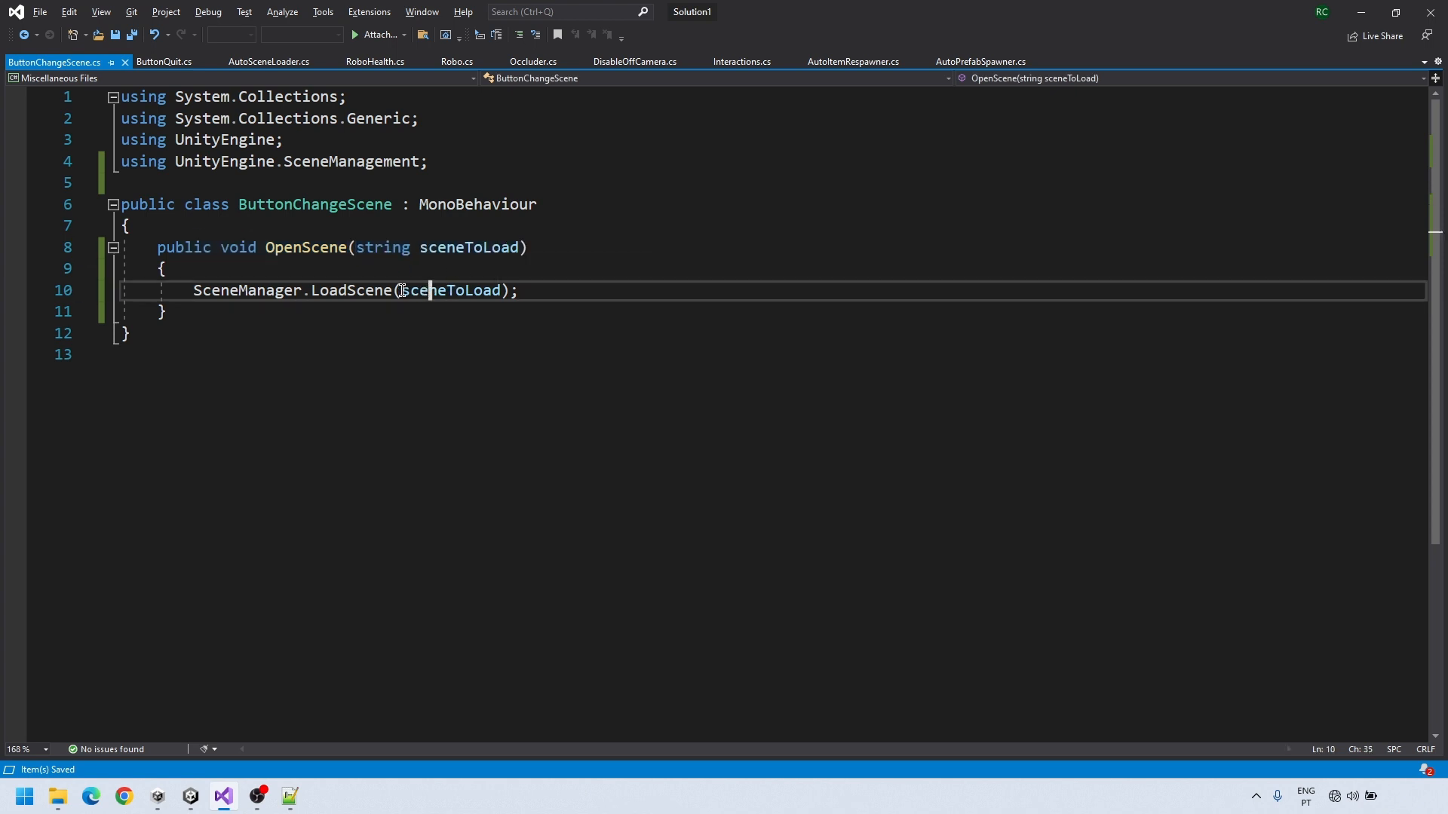
drag(402, 290, 492, 288)
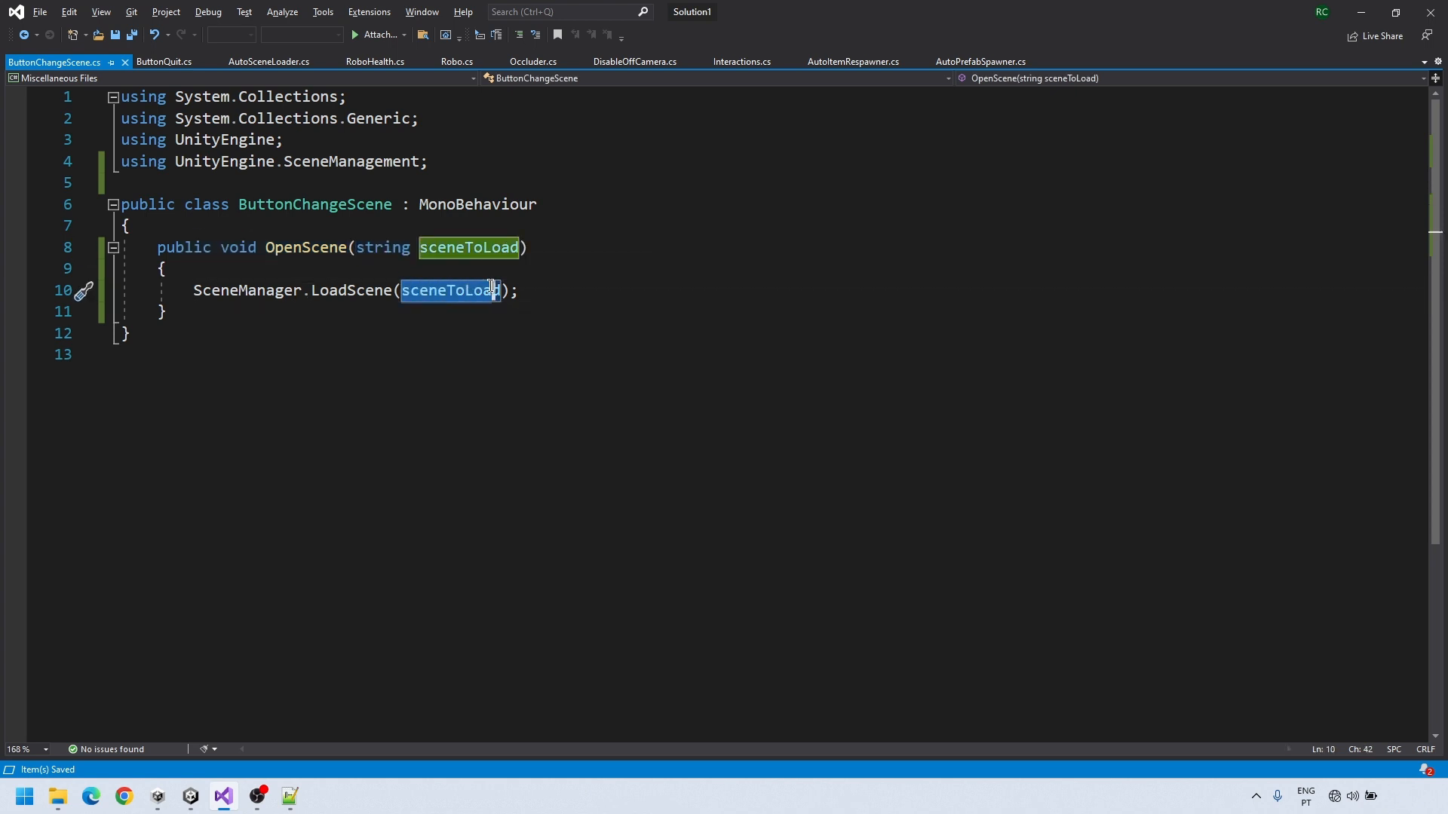
click(201, 355)
Add an On Click event to PlayButton in Unity that calls ButtonChangeScene.OpenScene with GameLevel, and run the scene
click(191, 797)
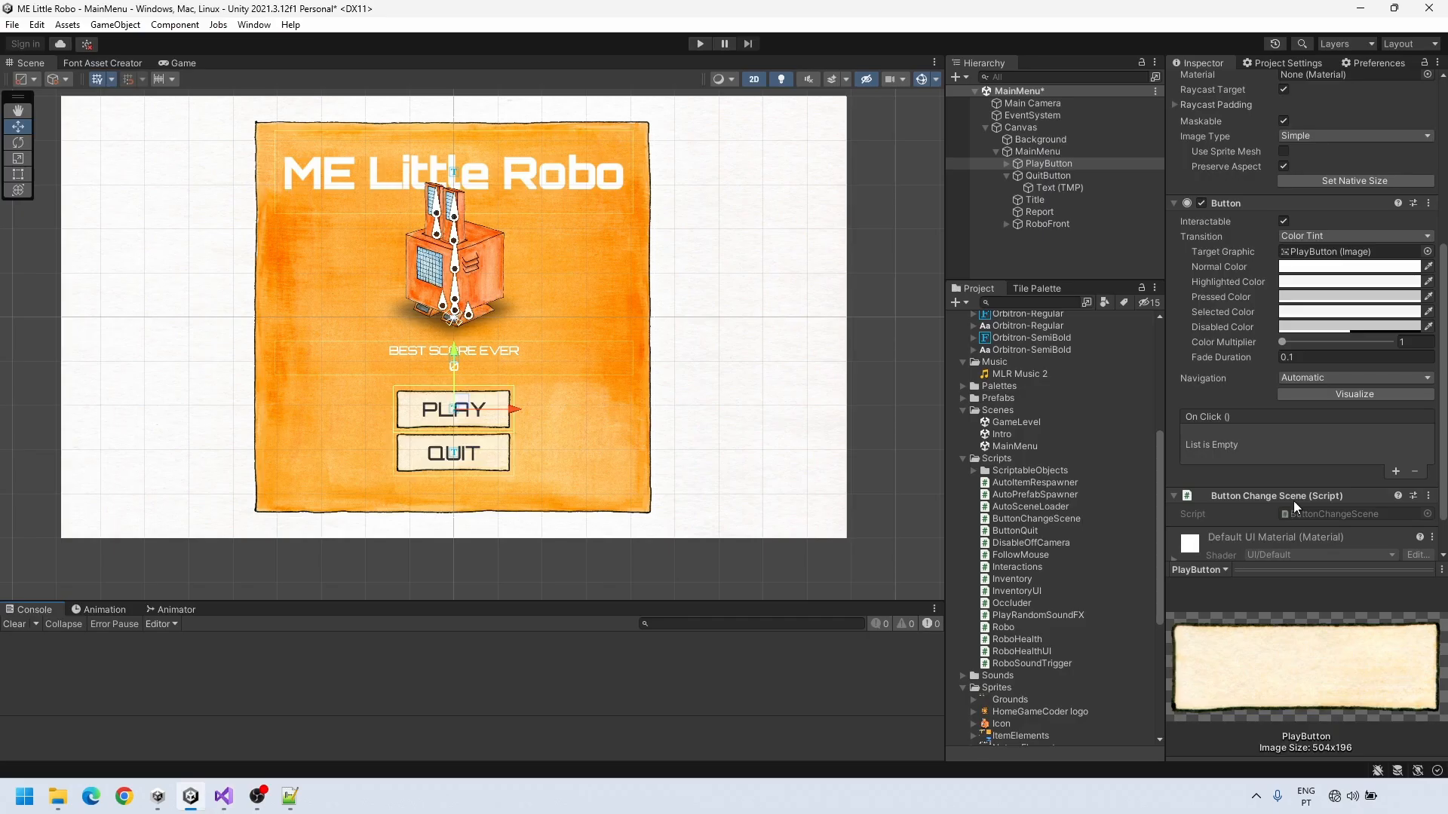
click(1400, 475)
click(1346, 436)
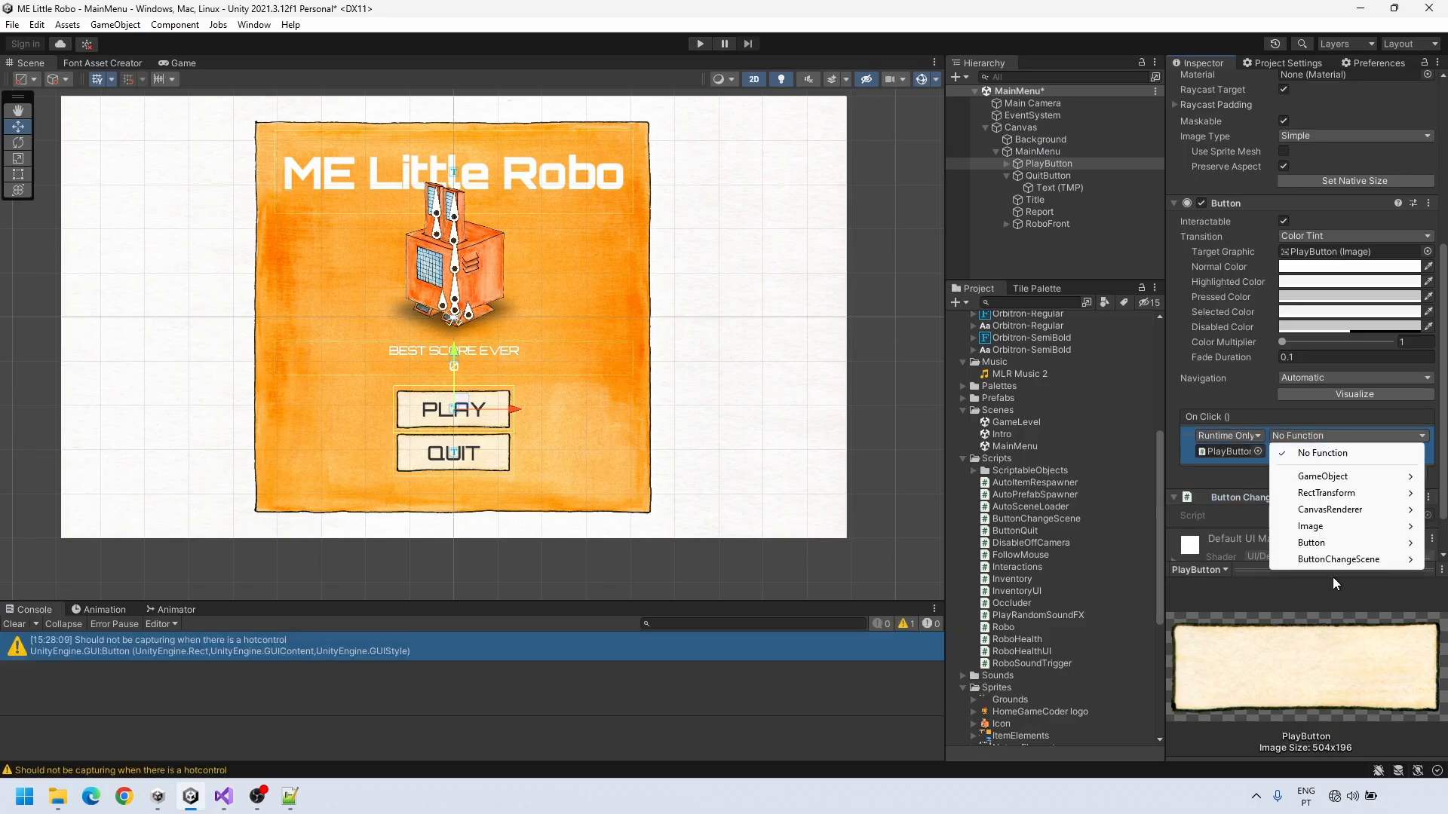
mouse_move(1338, 560)
click(1126, 692)
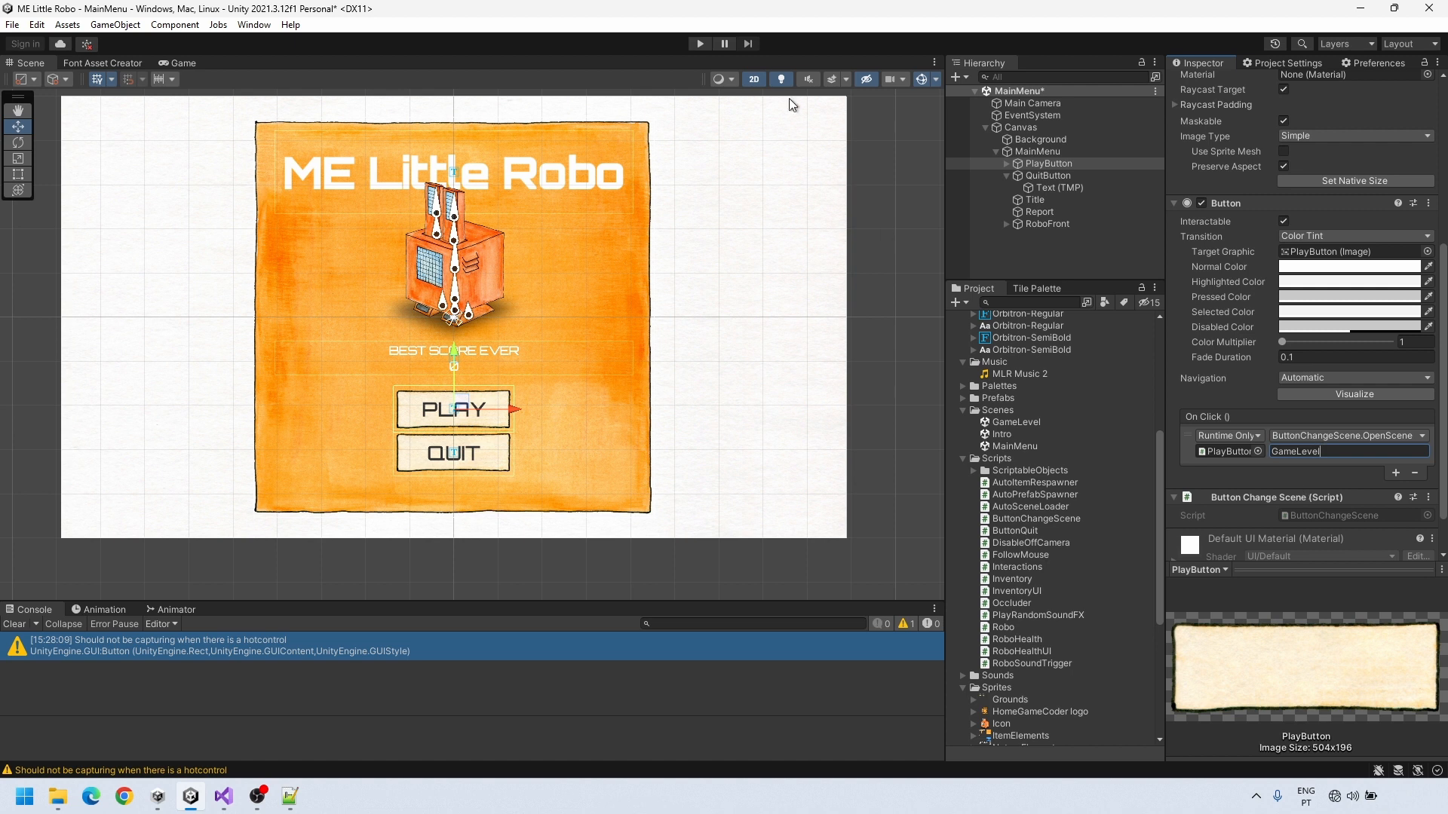
key(ctrl+p)
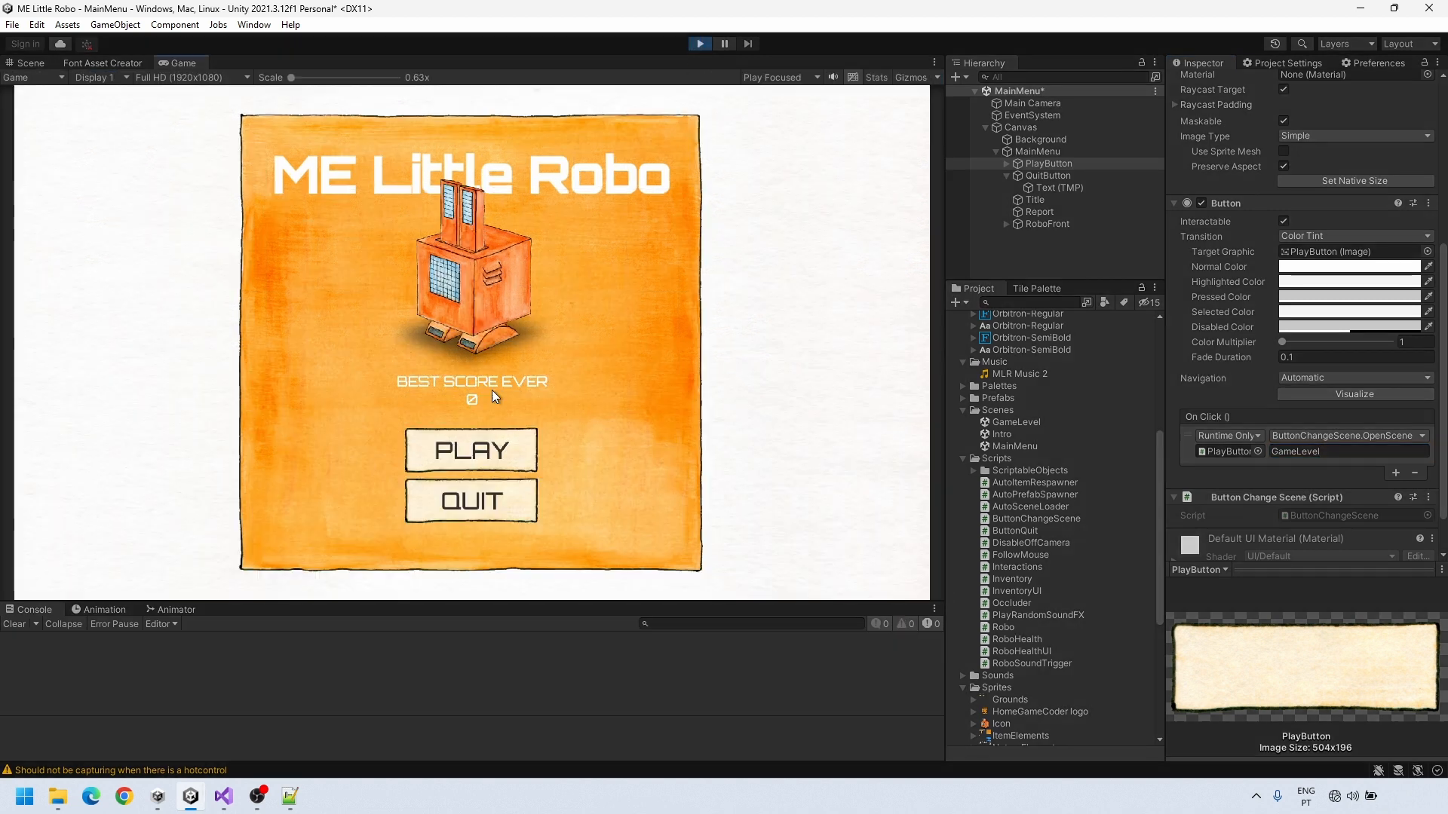
Try the Play button in the running scene, and create a C# script named GameOverDetection in the Scripts folder
click(468, 456)
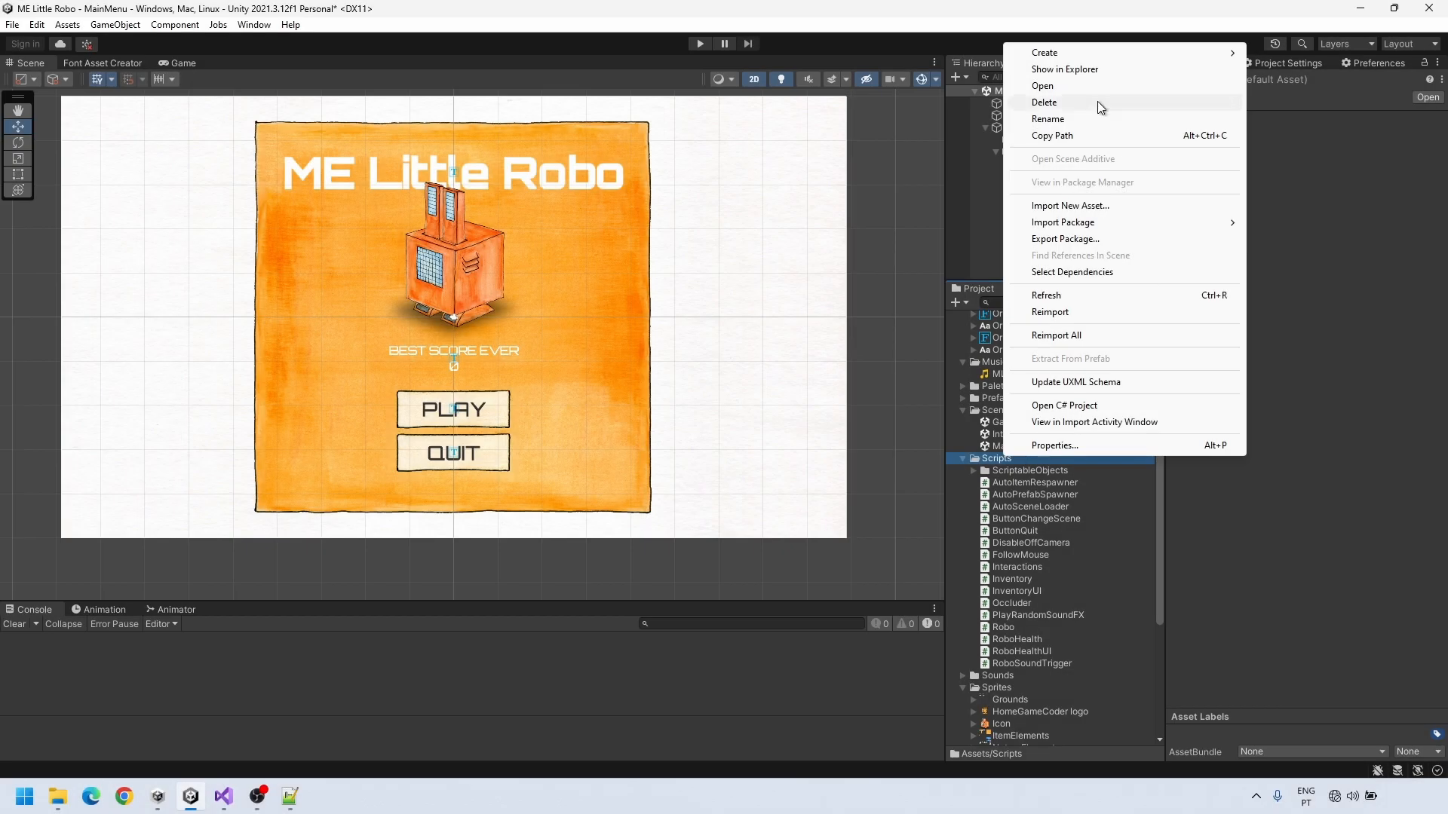
mouse_move(1059, 60)
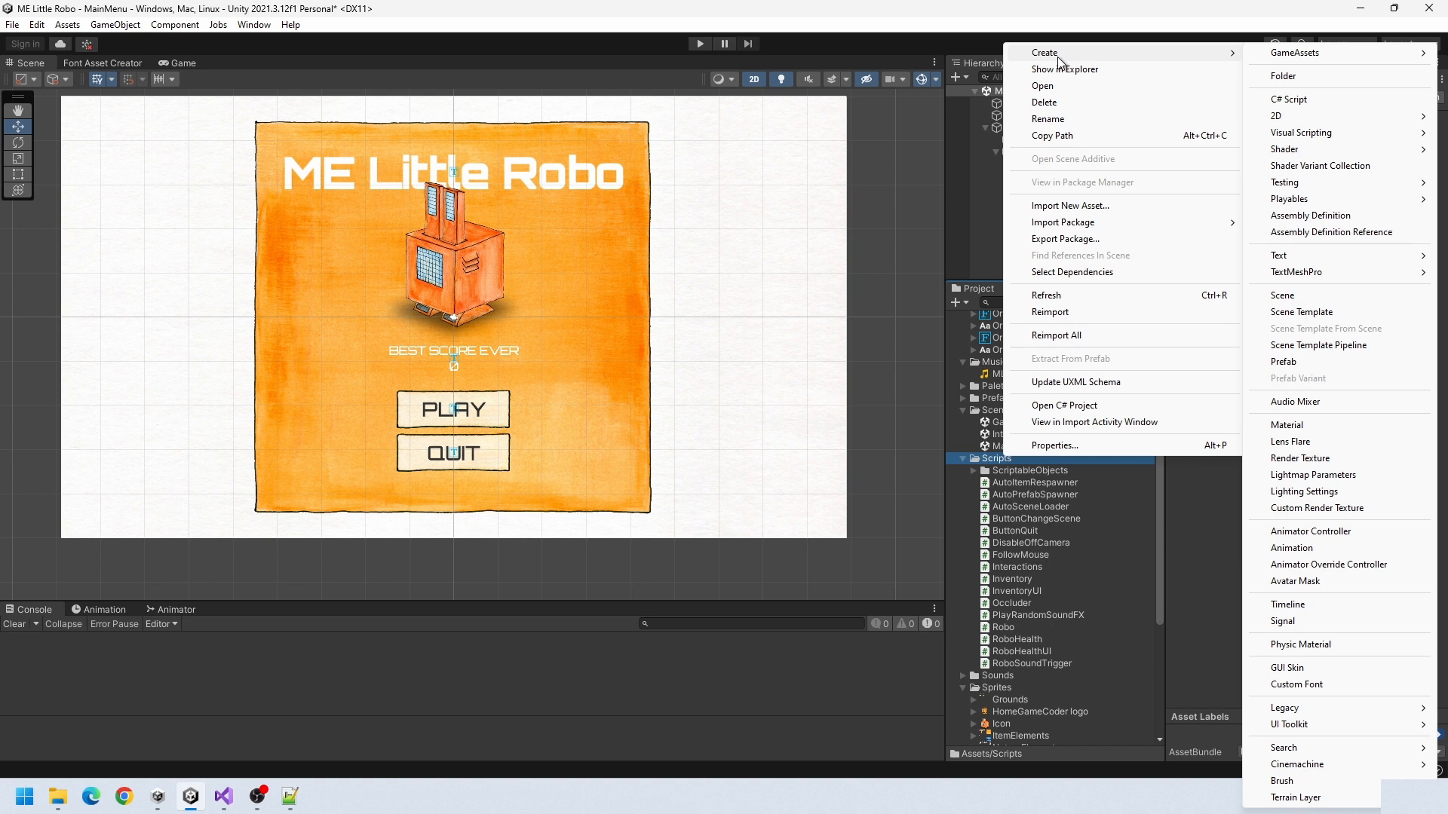
click(1339, 101)
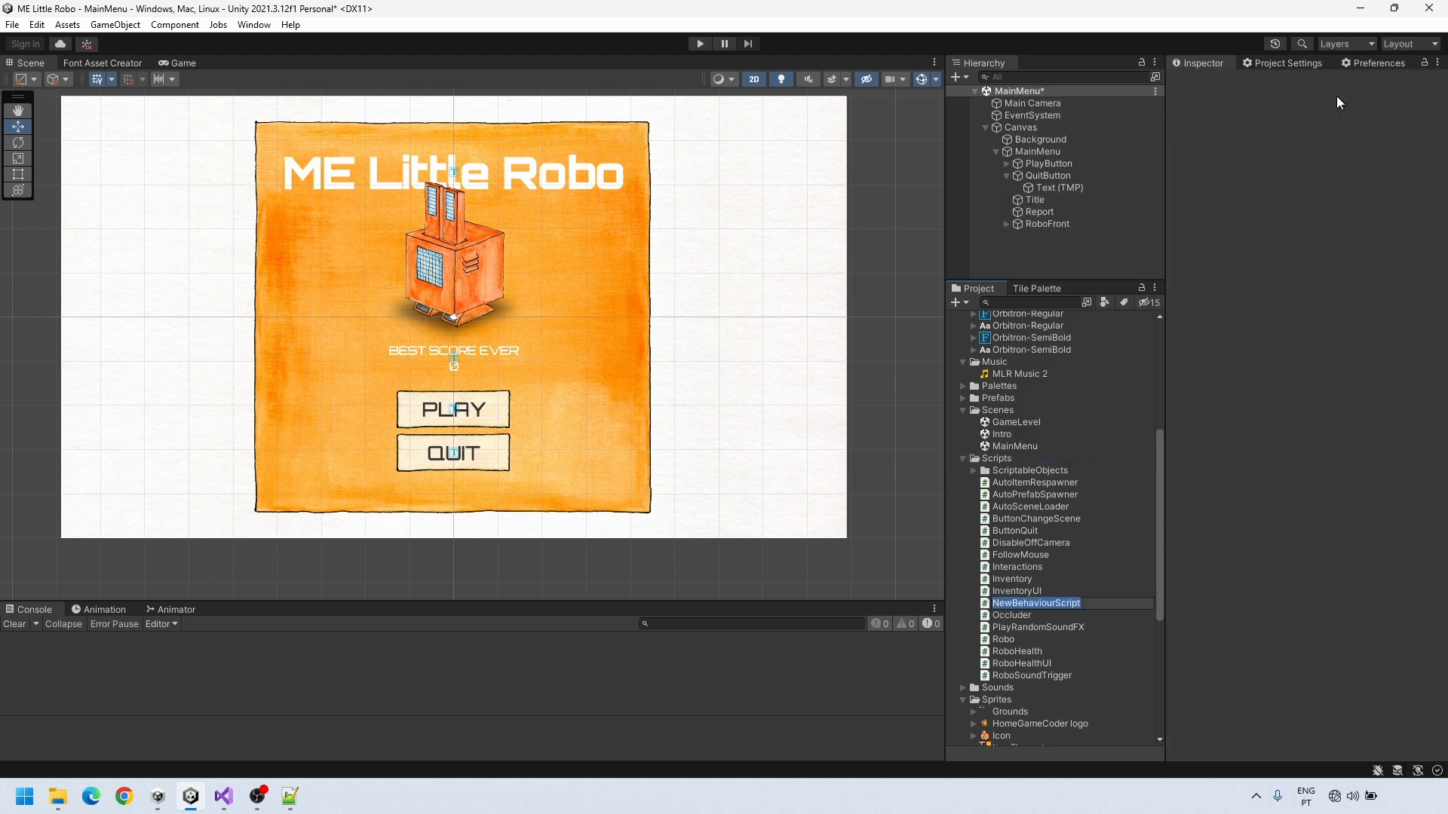
text(GameOverD)
text(eter)
text(ction)
key(Return)
click(1342, 98)
Open the GameLevel scene, saving the MainMenu changes, and add an empty object named OtherScripts with its Transform reset
double_click(998, 423)
key(Return)
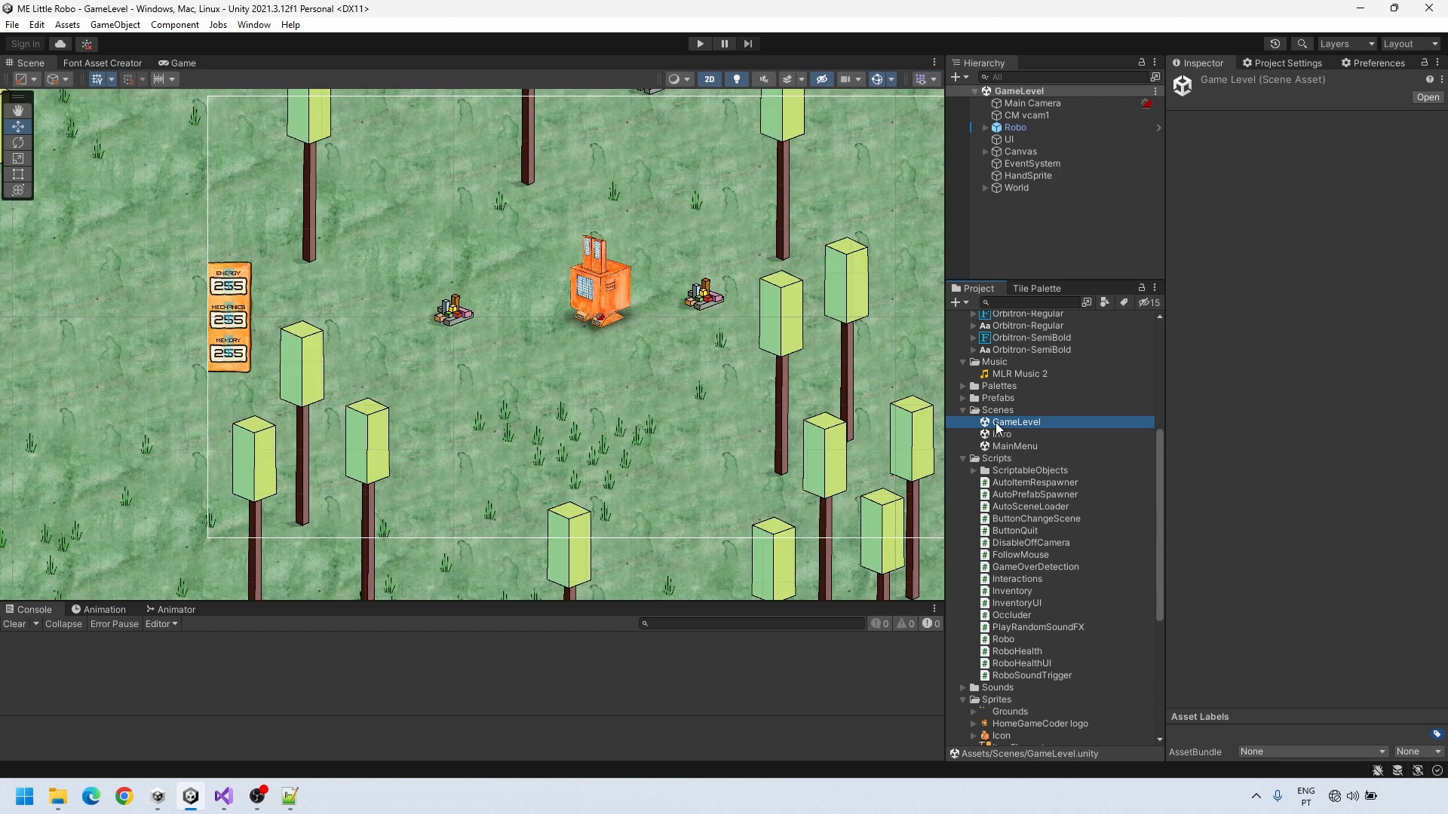
key(ctrl+shift+n)
text(OtherScripts)
key(Return)
click(1437, 122)
click(1407, 139)
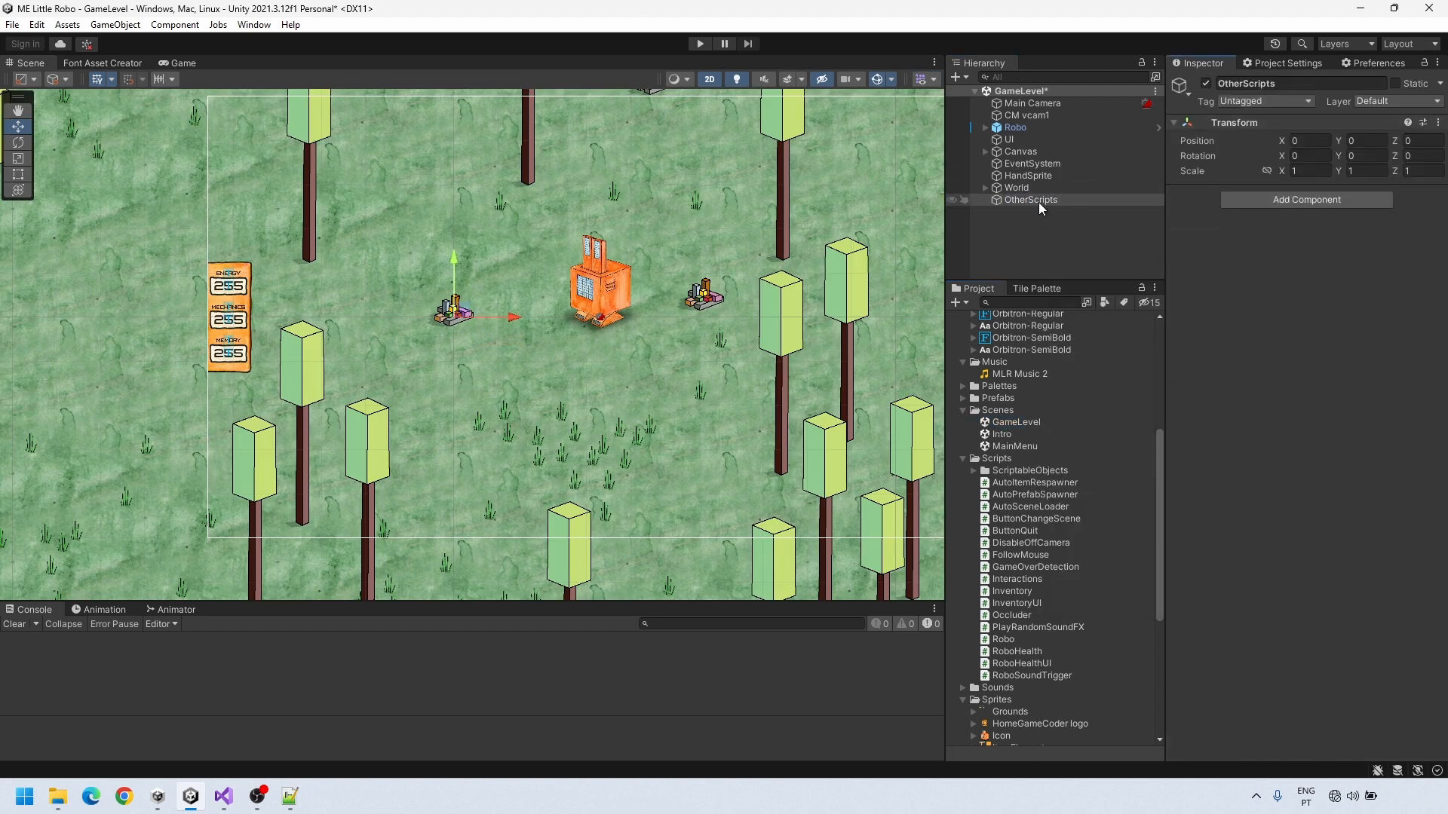
Attach the GameOverDetection script to OtherScripts at the top of the hierarchy, and open the script for editing
drag(1038, 201, 1027, 98)
drag(999, 571, 1046, 107)
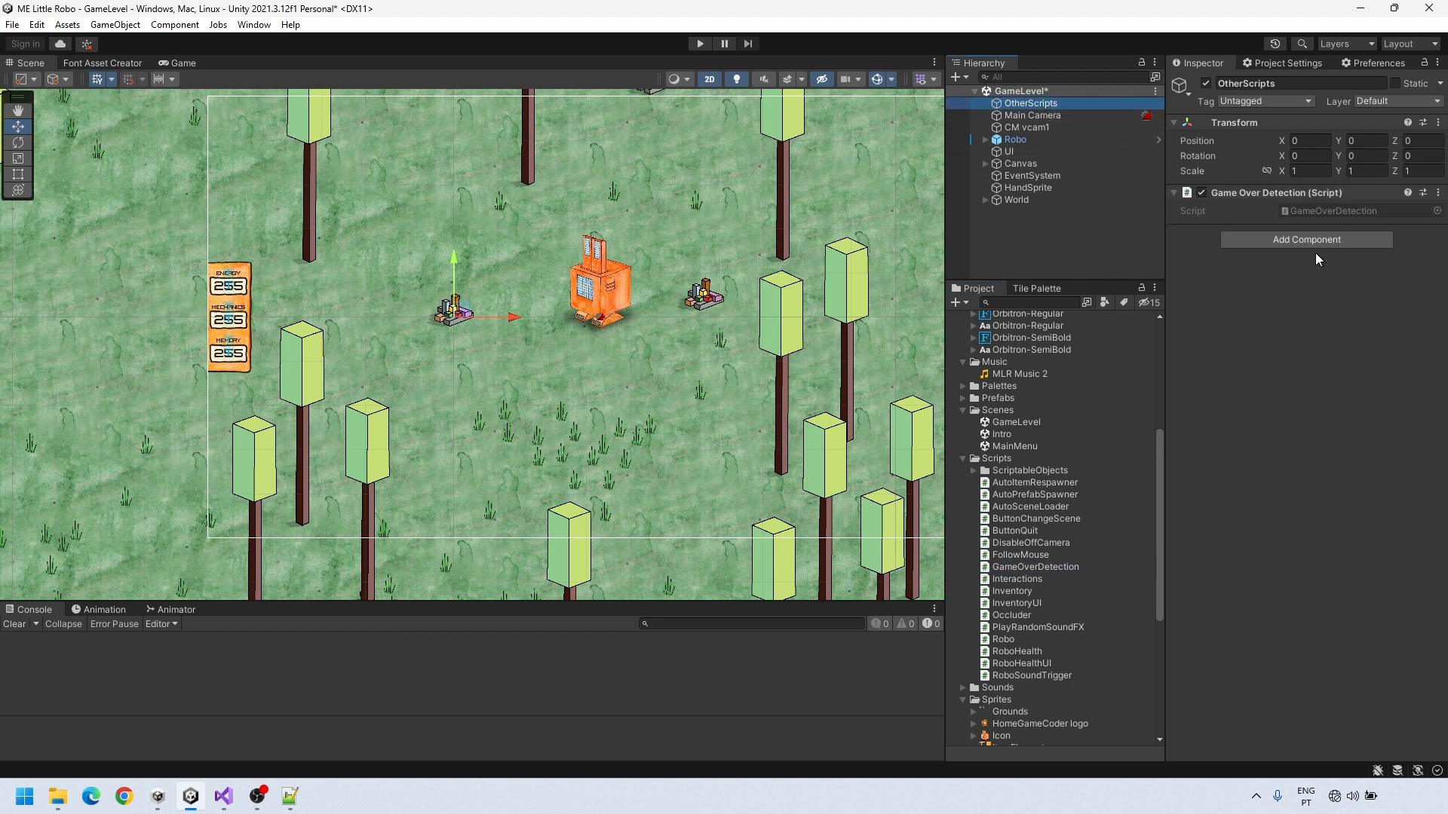
double_click(1341, 210)
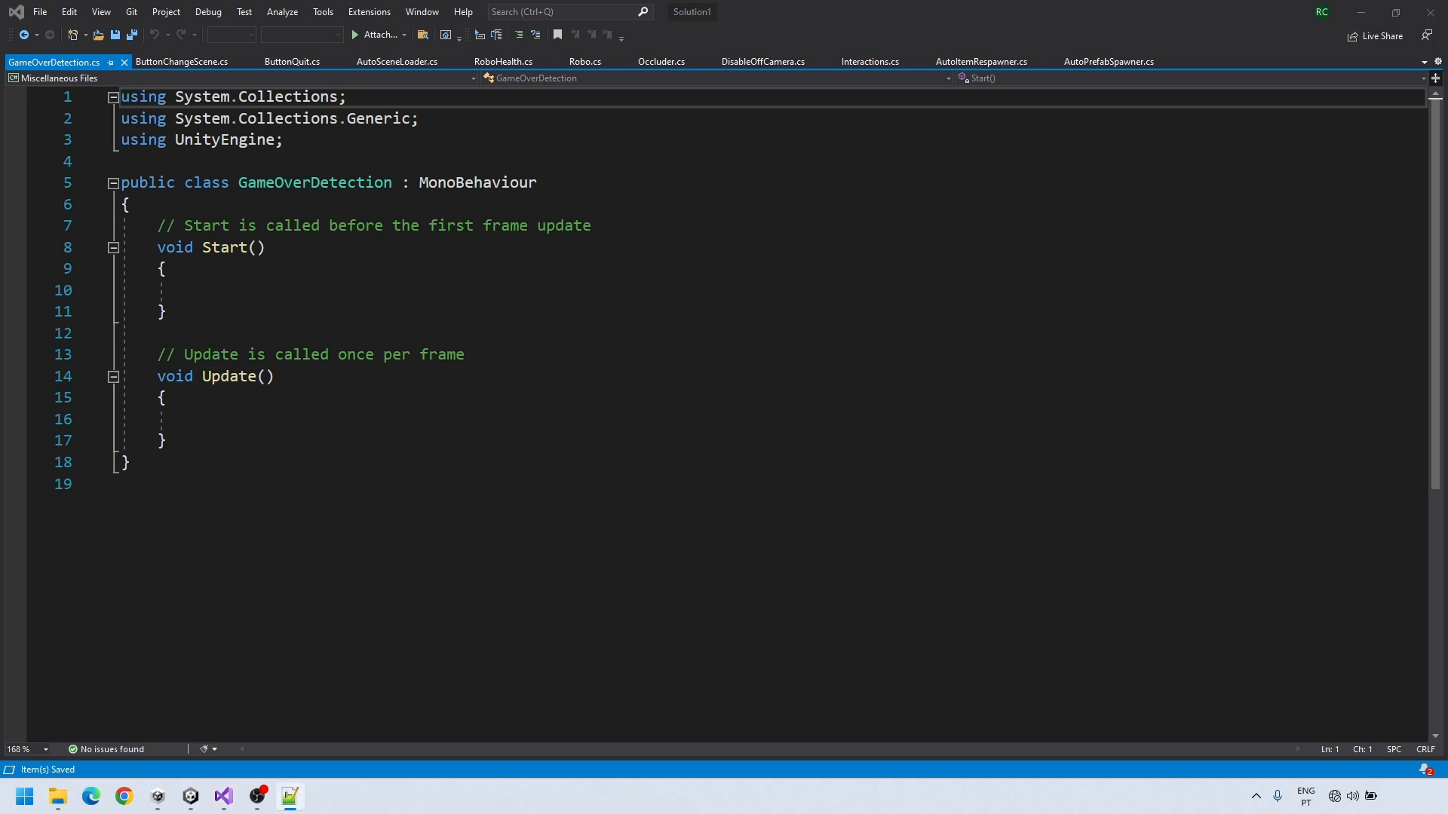
Declare the [SerializeFlied] fields CharacterHealth health and GameObject gameOverPanel at the top of the GameOverDetection class
click(203, 207)
key(Return)
text([SerializeFlied)
key(Escape)
key(Right)
text(CharacterHealth health;)
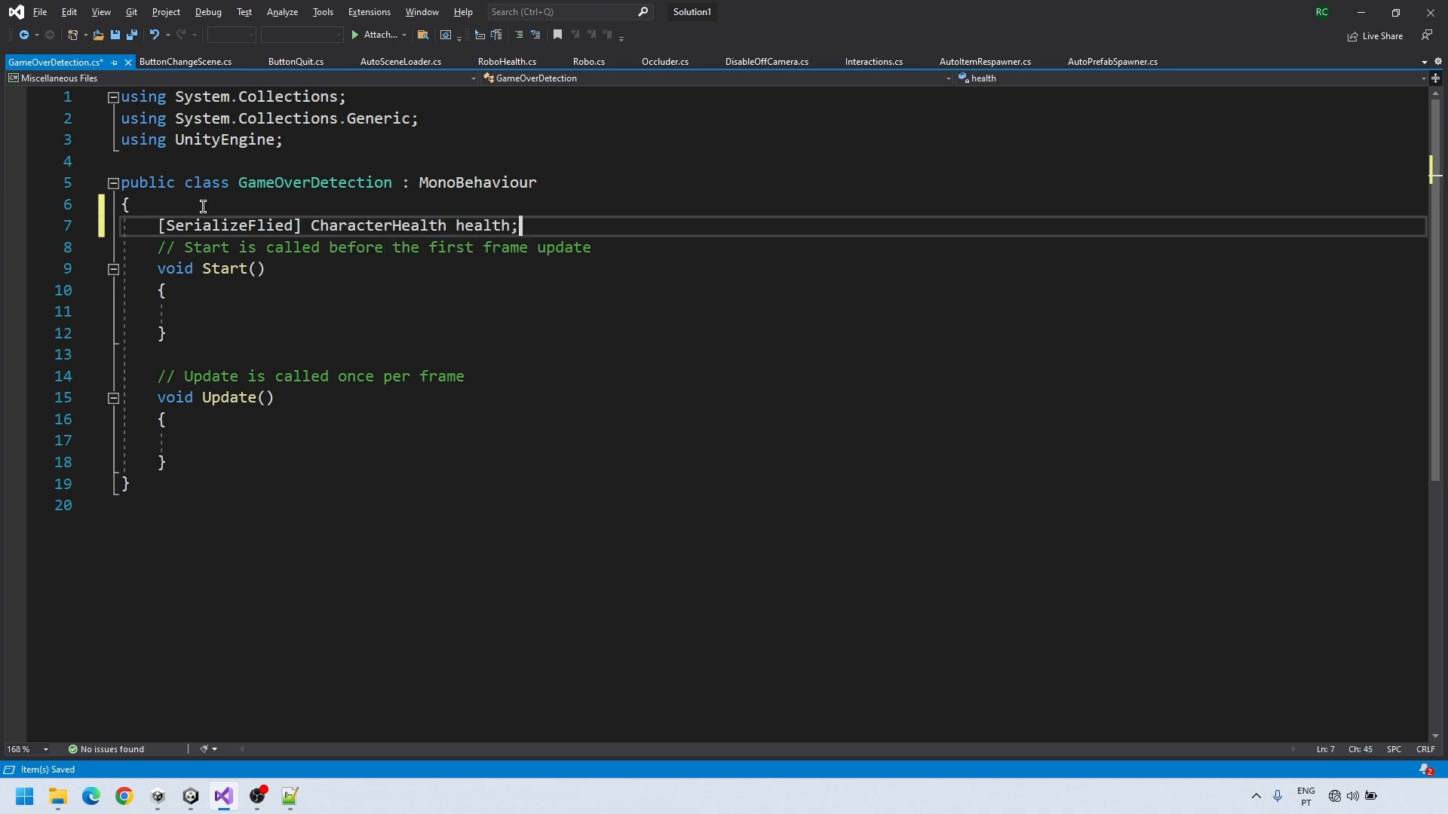
key(Return)
text([SerializeFlied] GameObject )
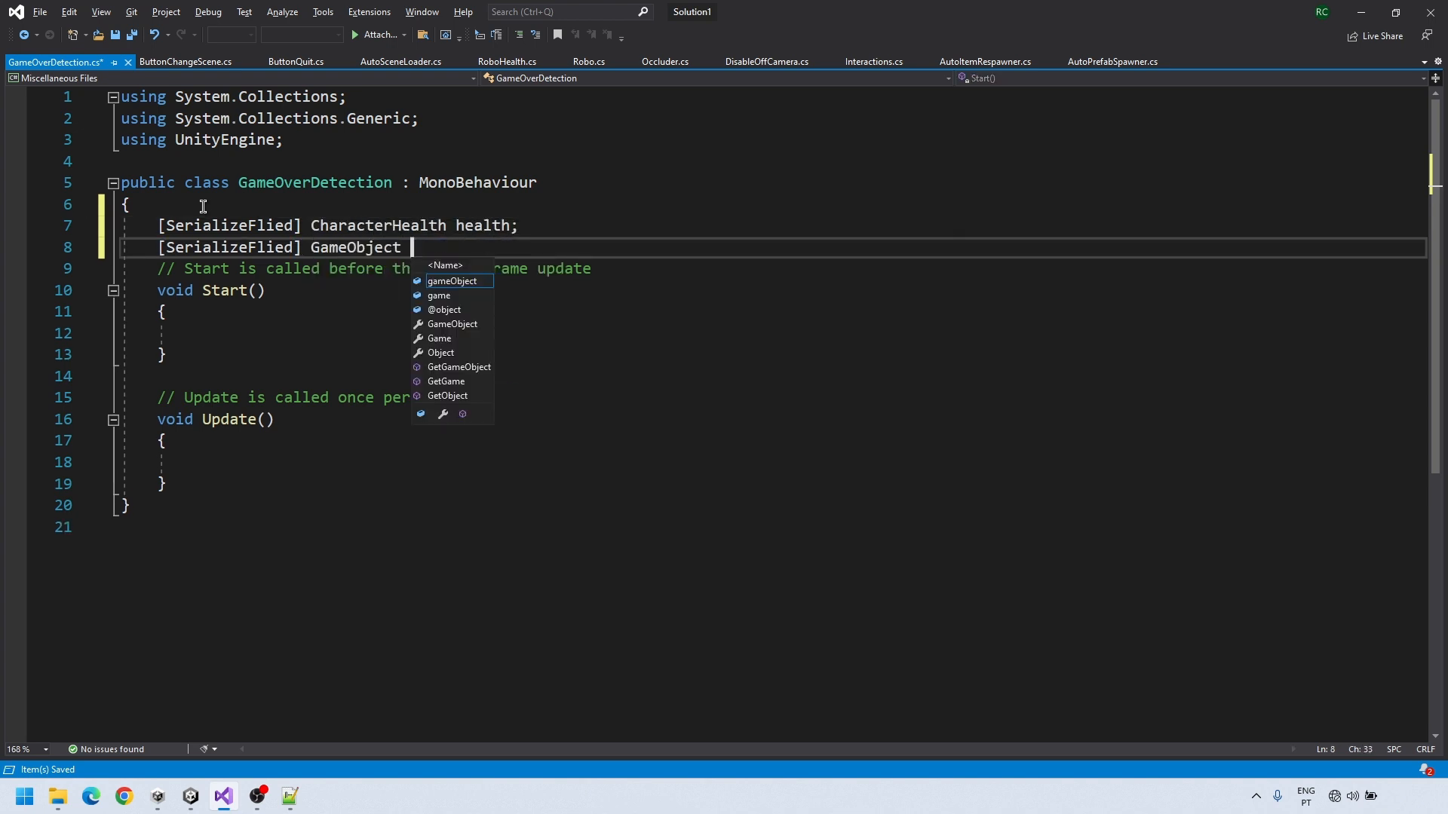
text(gameOverPanel;)
Add a [SerializeFlied] float delay = 1 and a bool dead below the gameOverPanel field
key(Return)
text([SerializeFlied] float delay = 1)
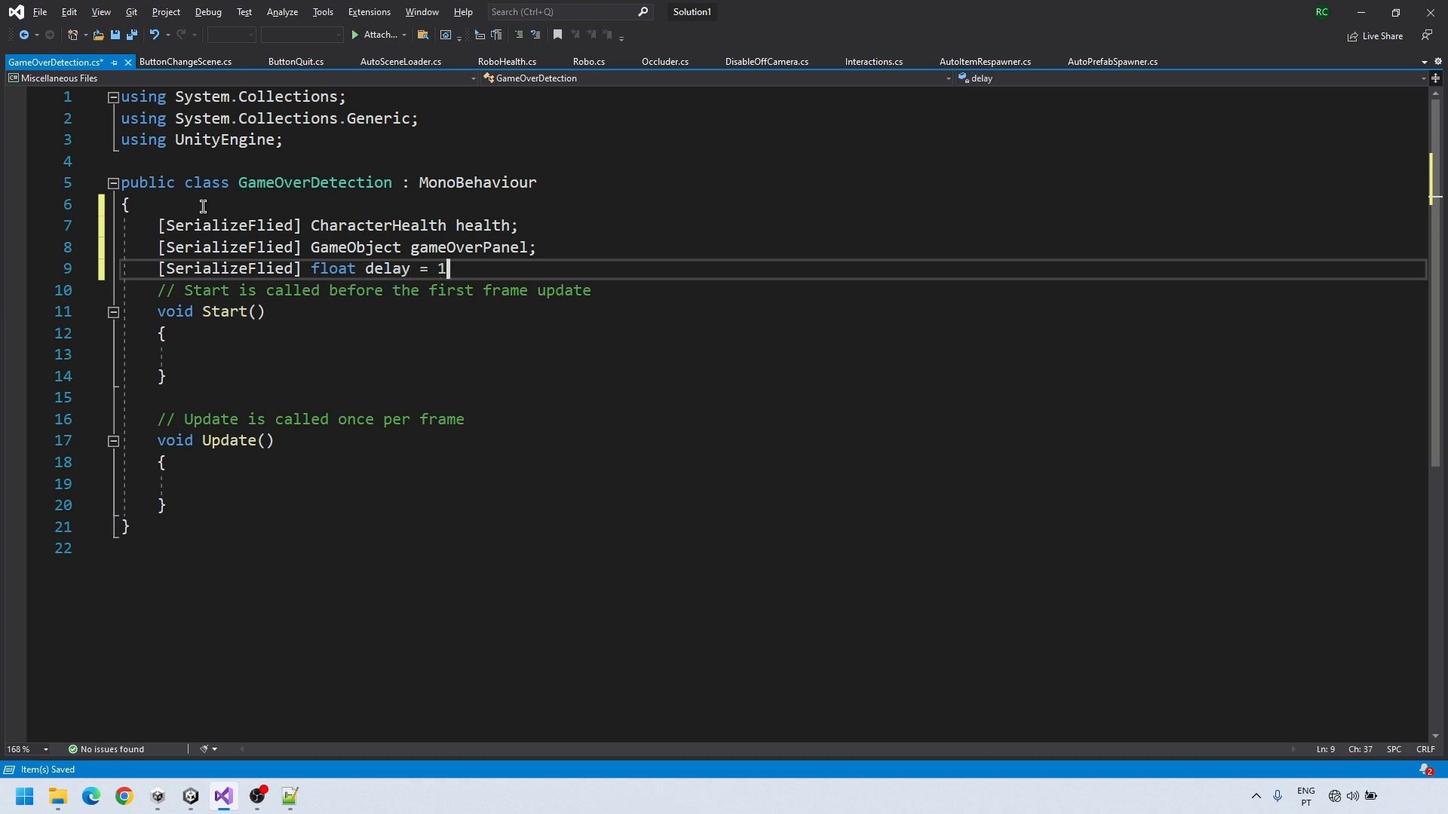
text(;)
key(Return)
text(bool )
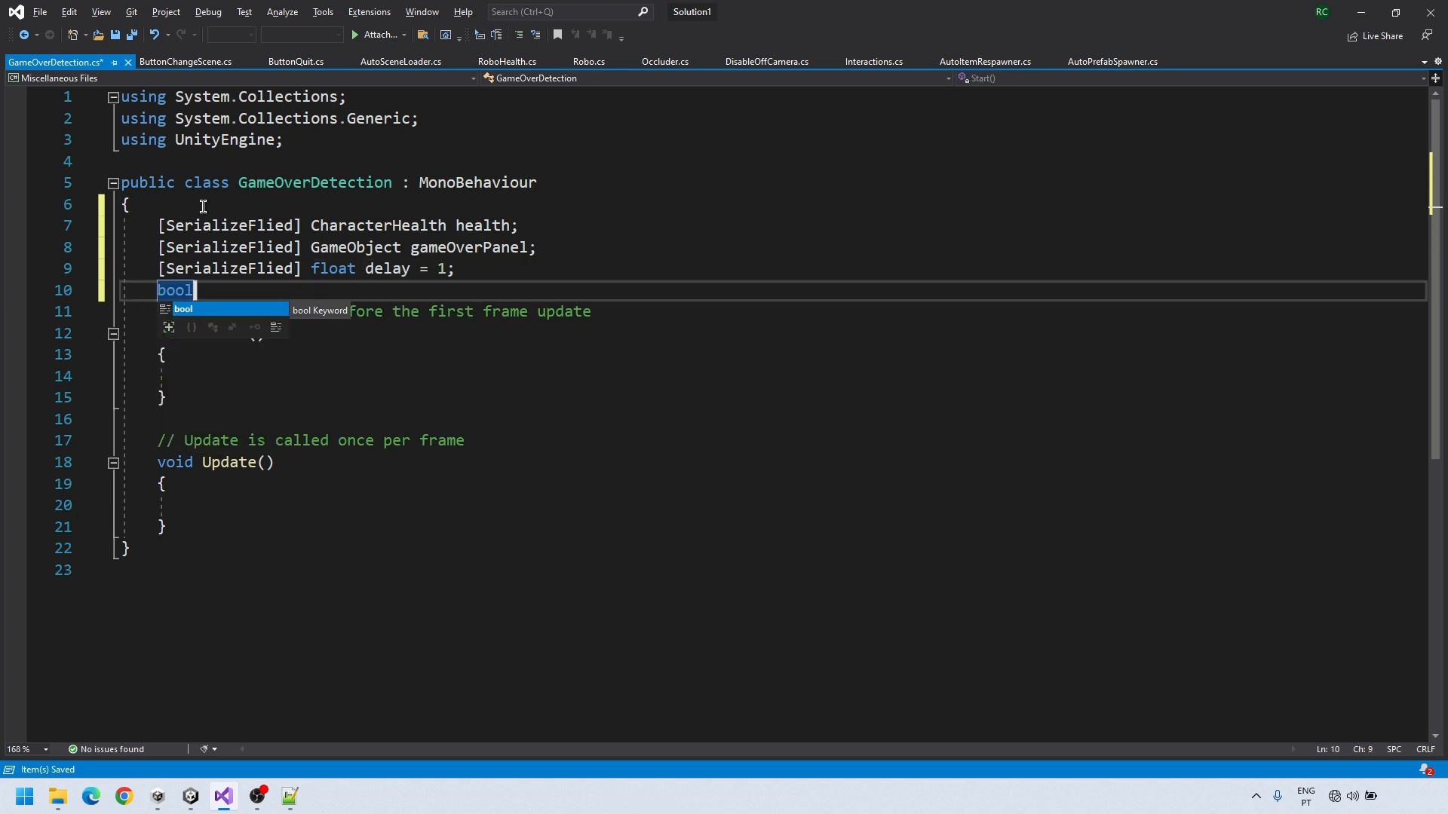
text(dead;)
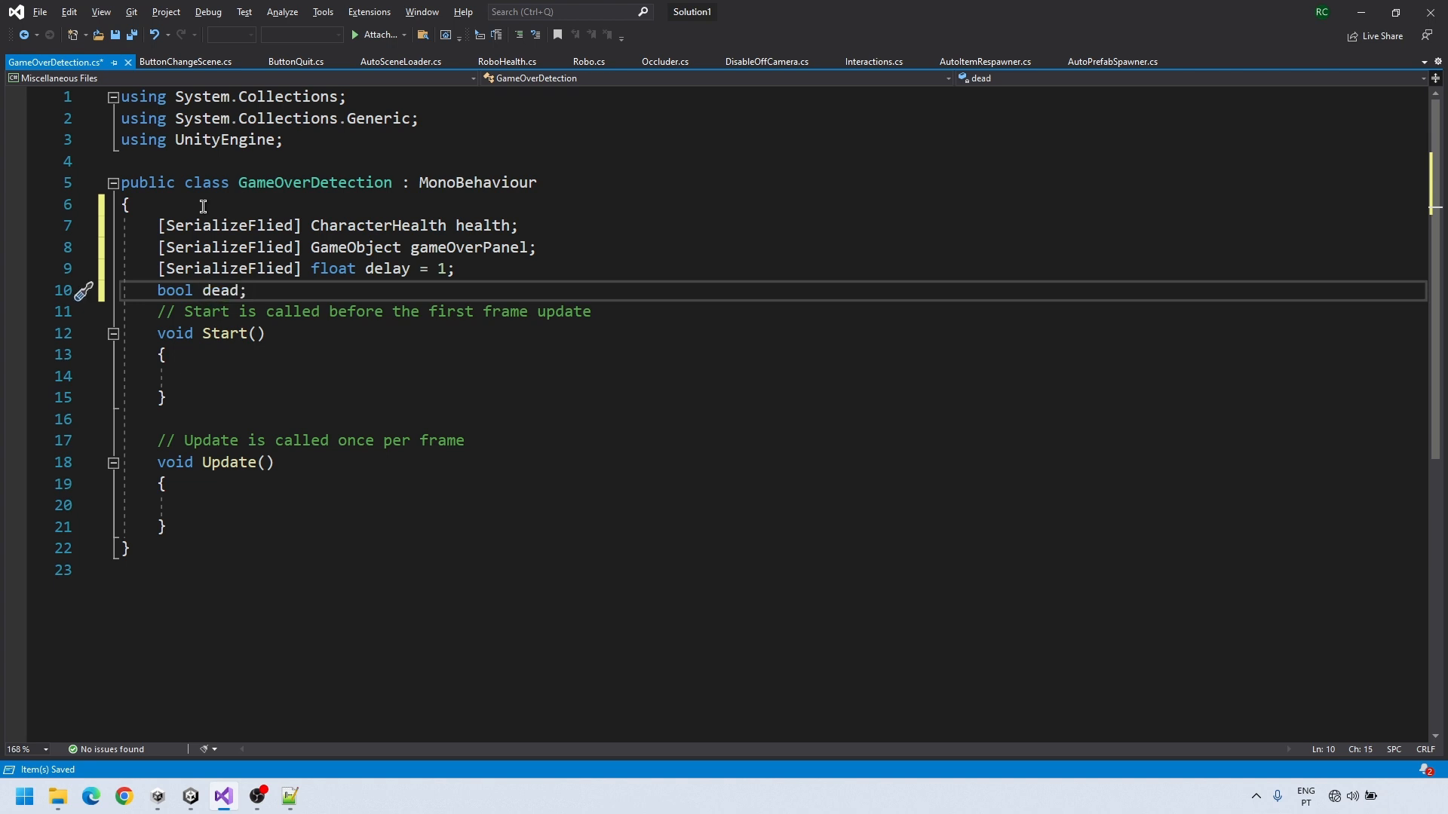
Rename Start to Awake and make it set dead to false and call gameOverPanel.SetActive(false)
double_click(219, 333)
text(Awake)
click(255, 375)
text(dead)
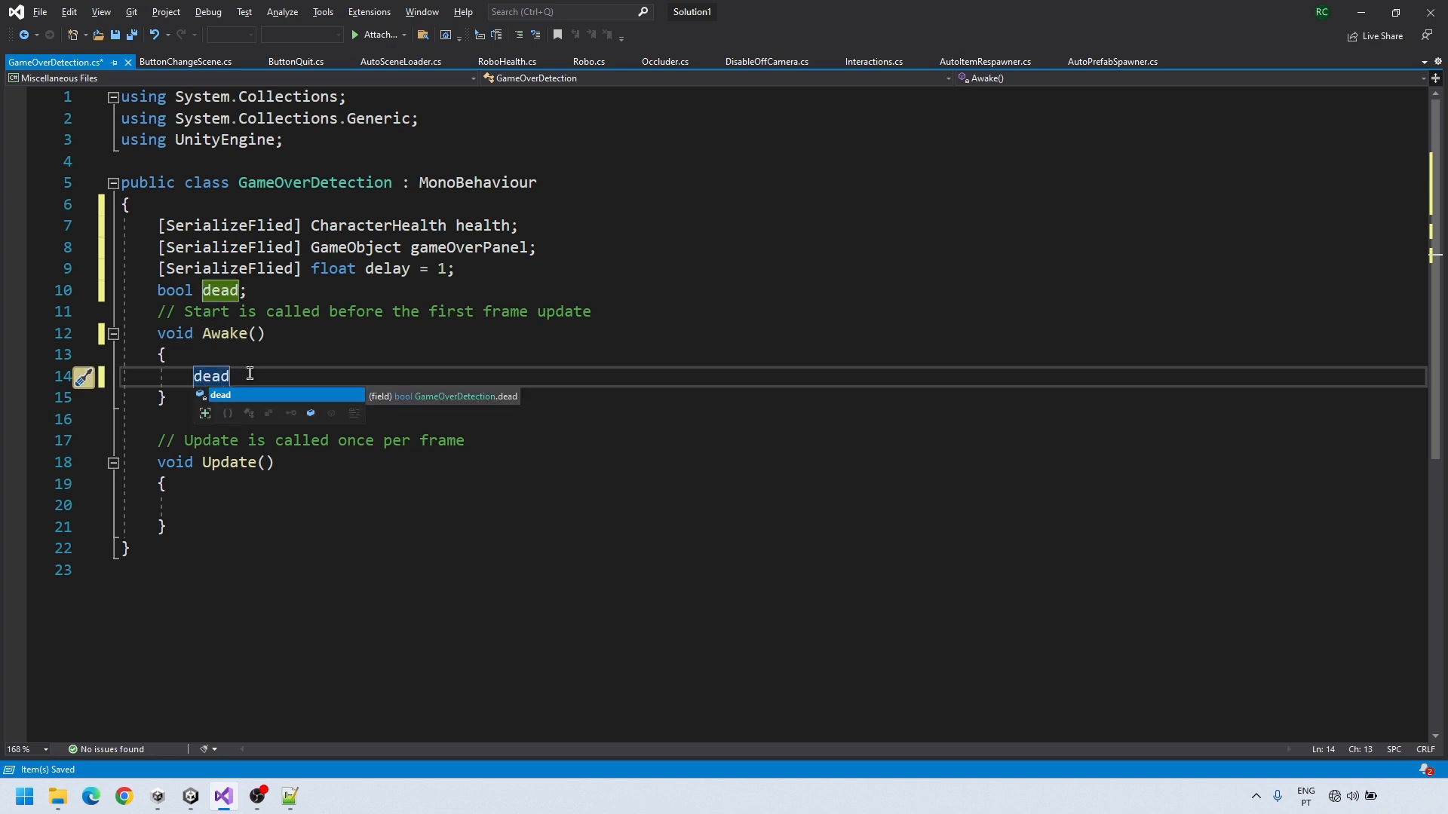
text( = false;)
key(Return)
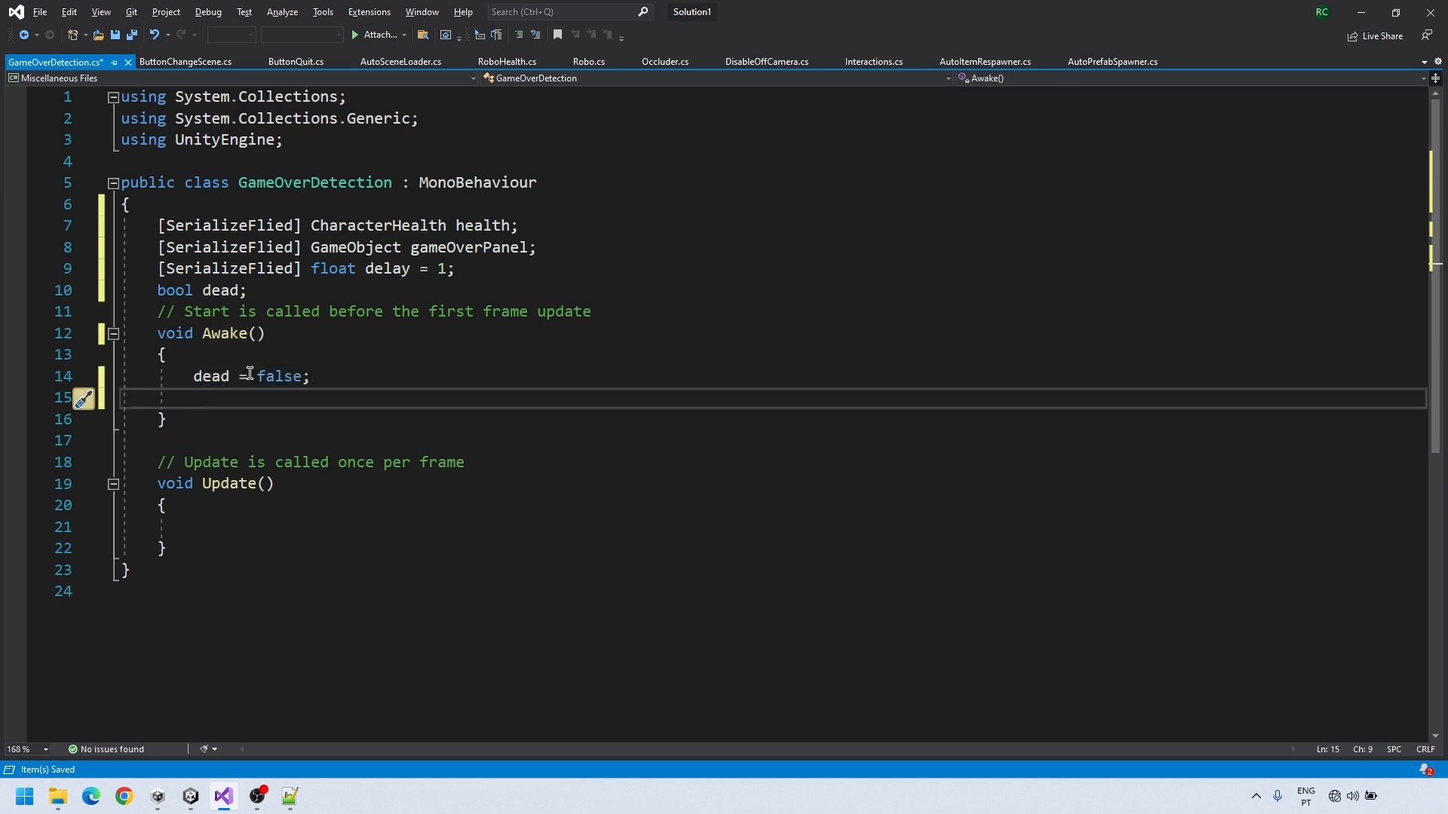
text(gameOverPanel.SetActive(false);)
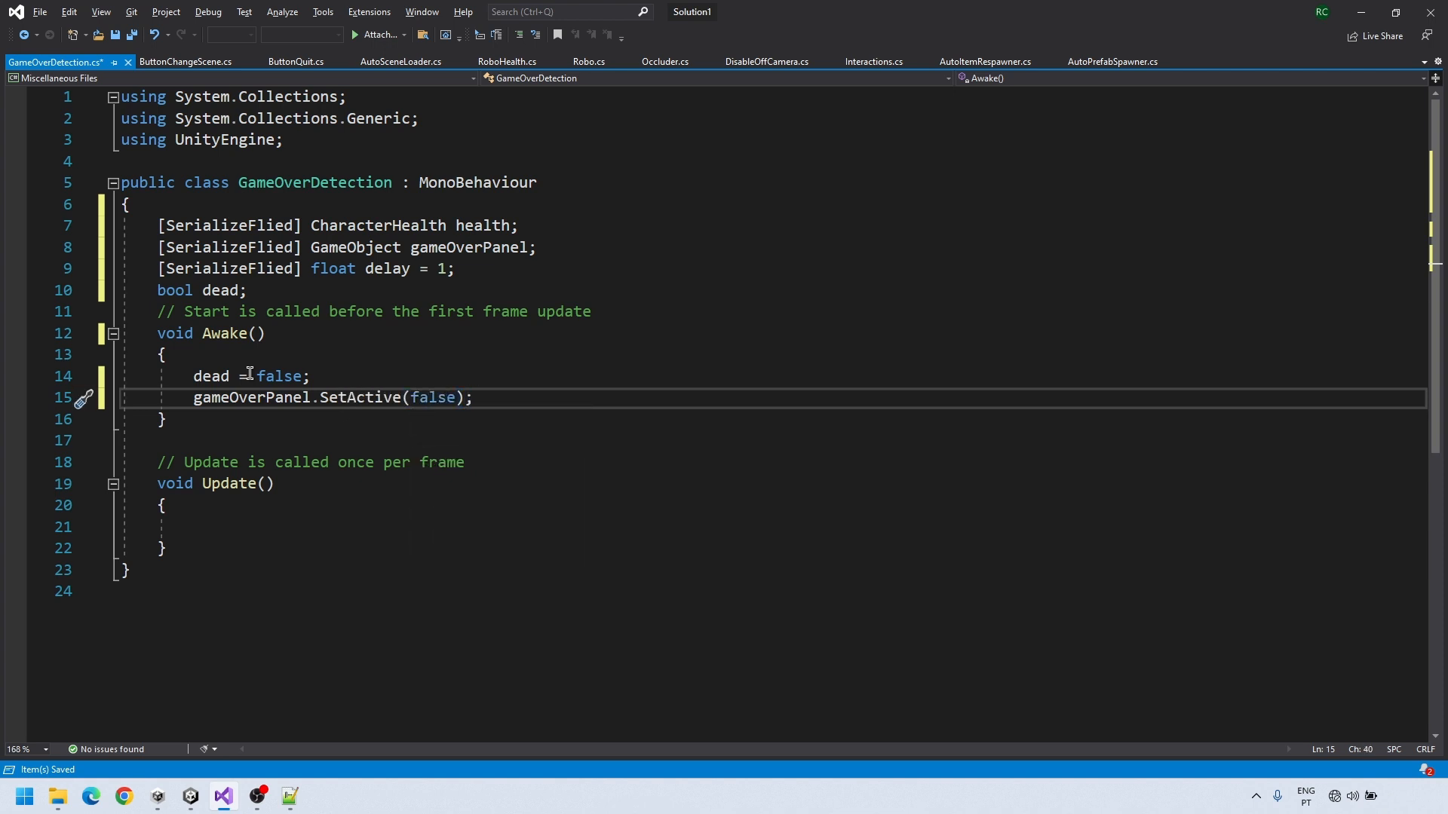
Add an if block to Update with the condition health.energy <= 0 && !dead
click(219, 527)
text(if(health.energy <)
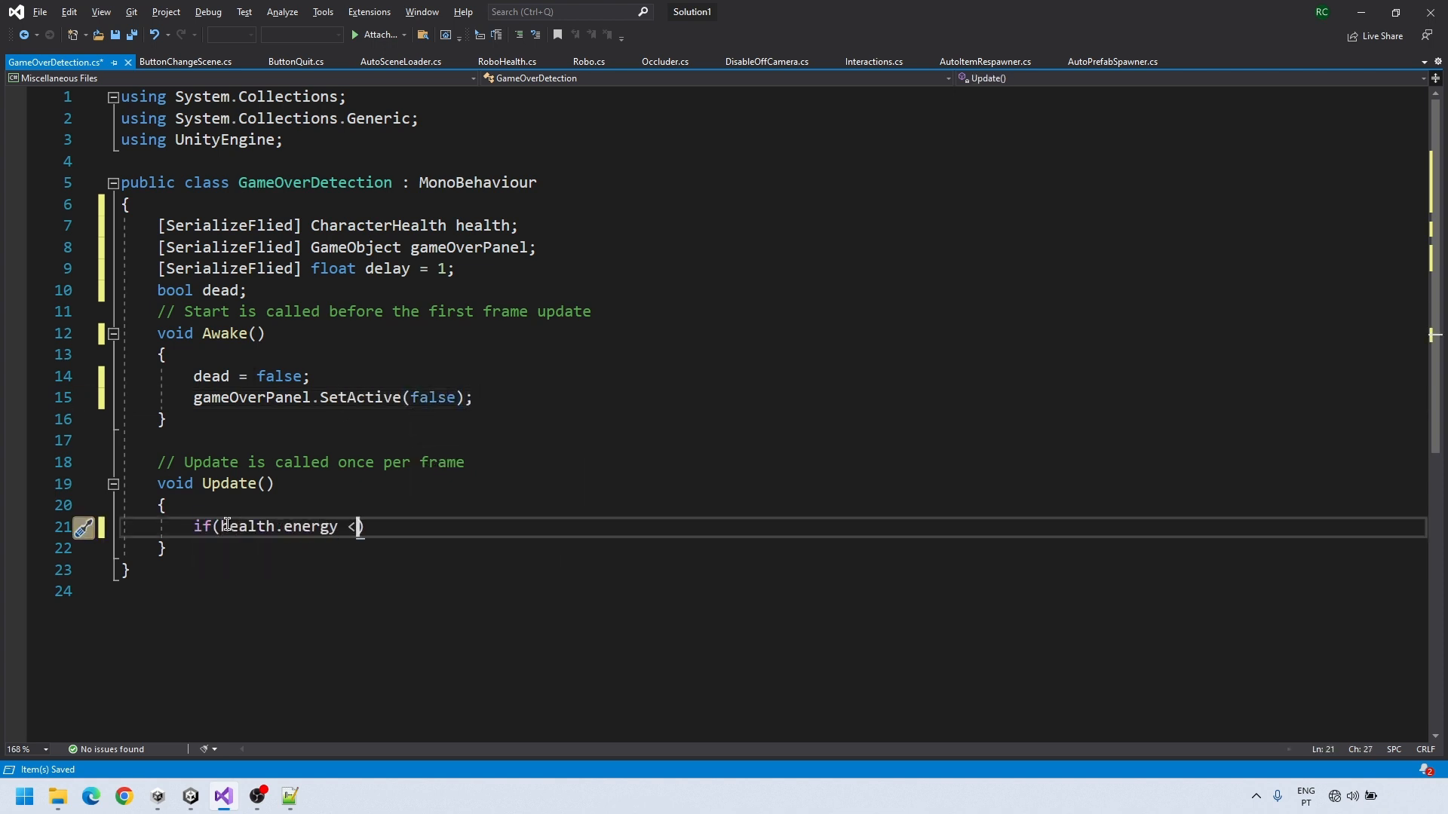
text(= 0 && dead)
key(ctrl+Left)
text(!)
key(End)
key(Return)
text({)
key(Return)
Inside the if block, call StartCoroutine(EndGame(delay)) and set dead to true
text(StartCo)
text(routine()
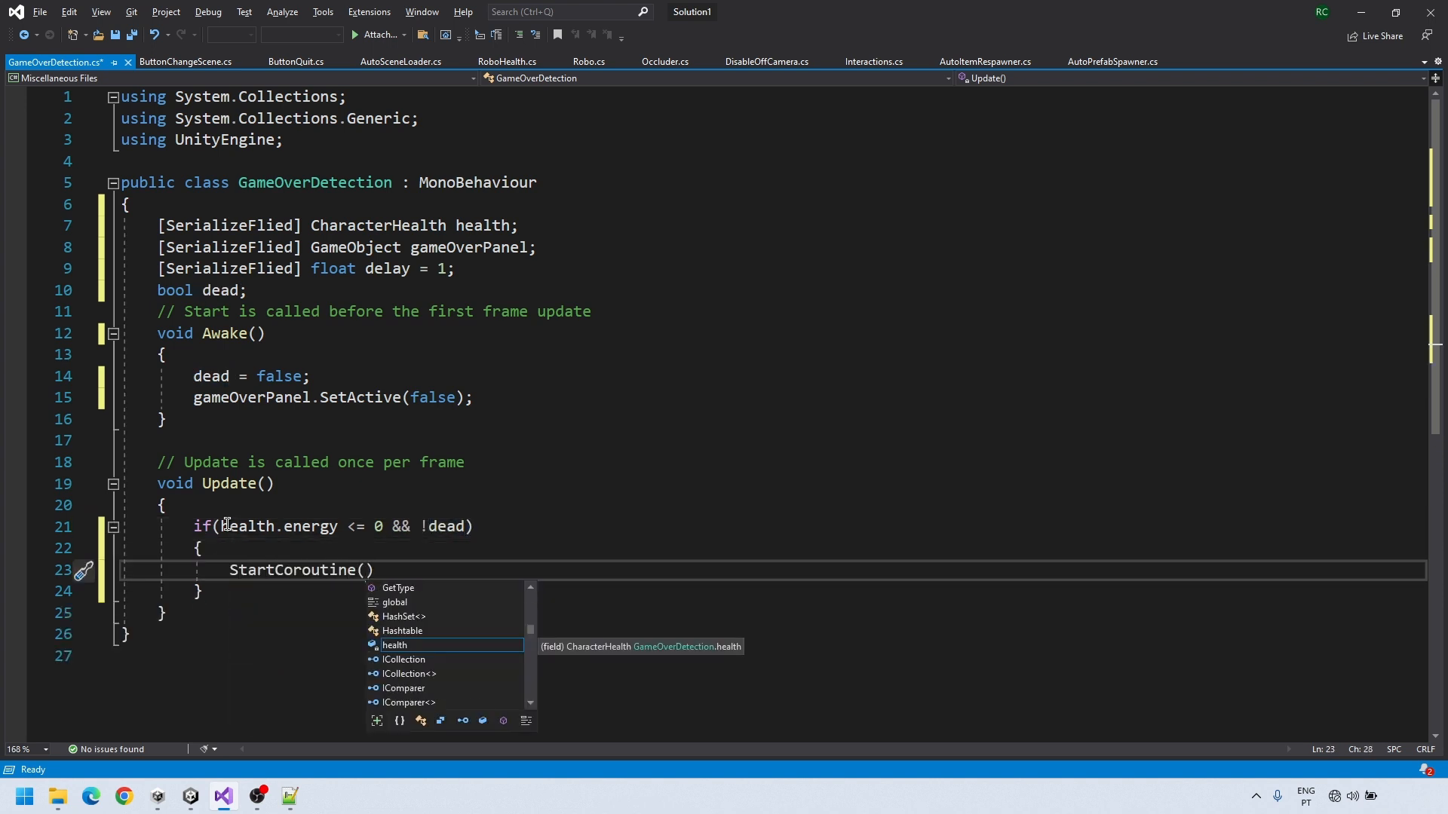
text(EndGame))
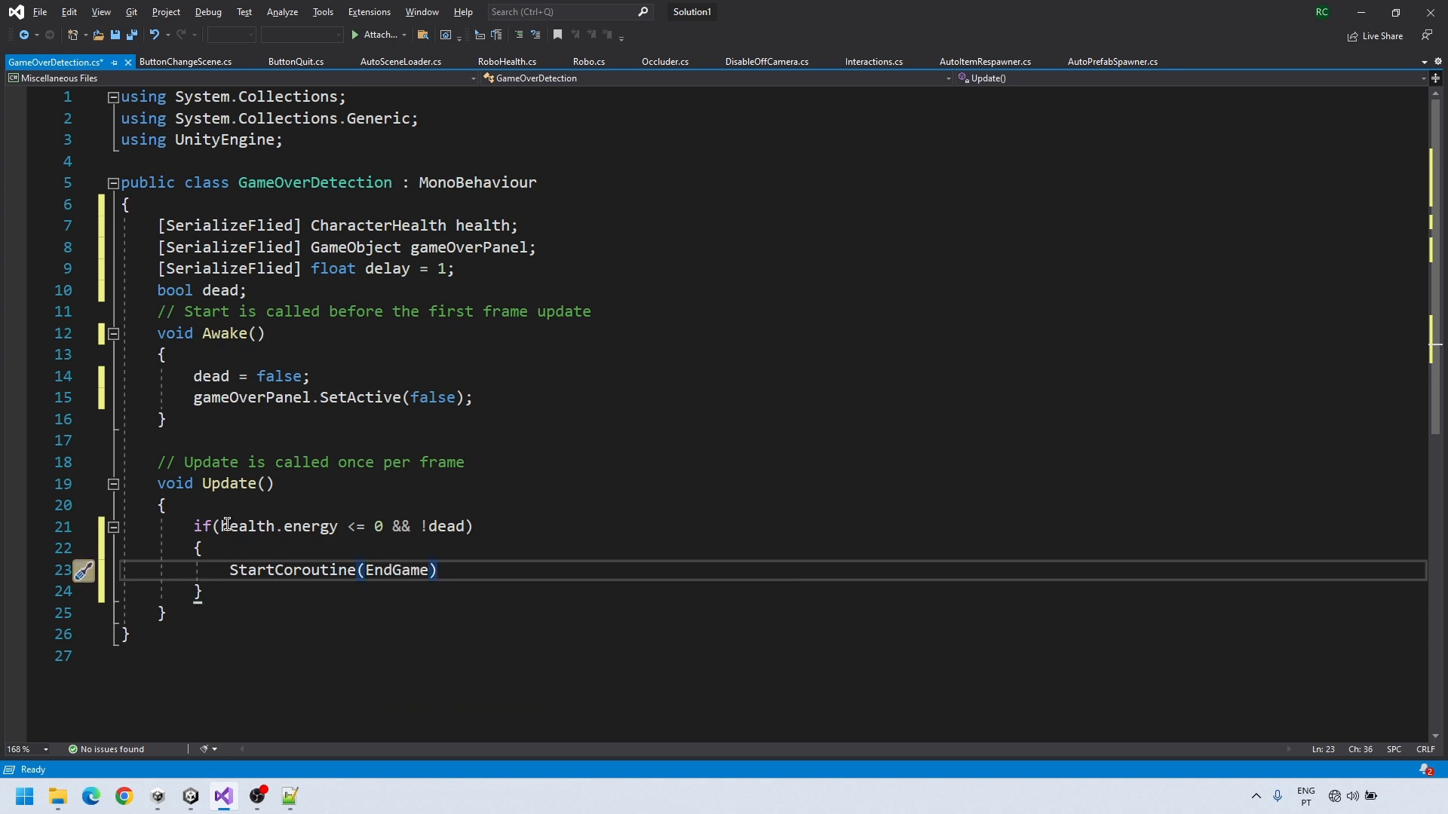
key(BackSpace)
text((delay)))
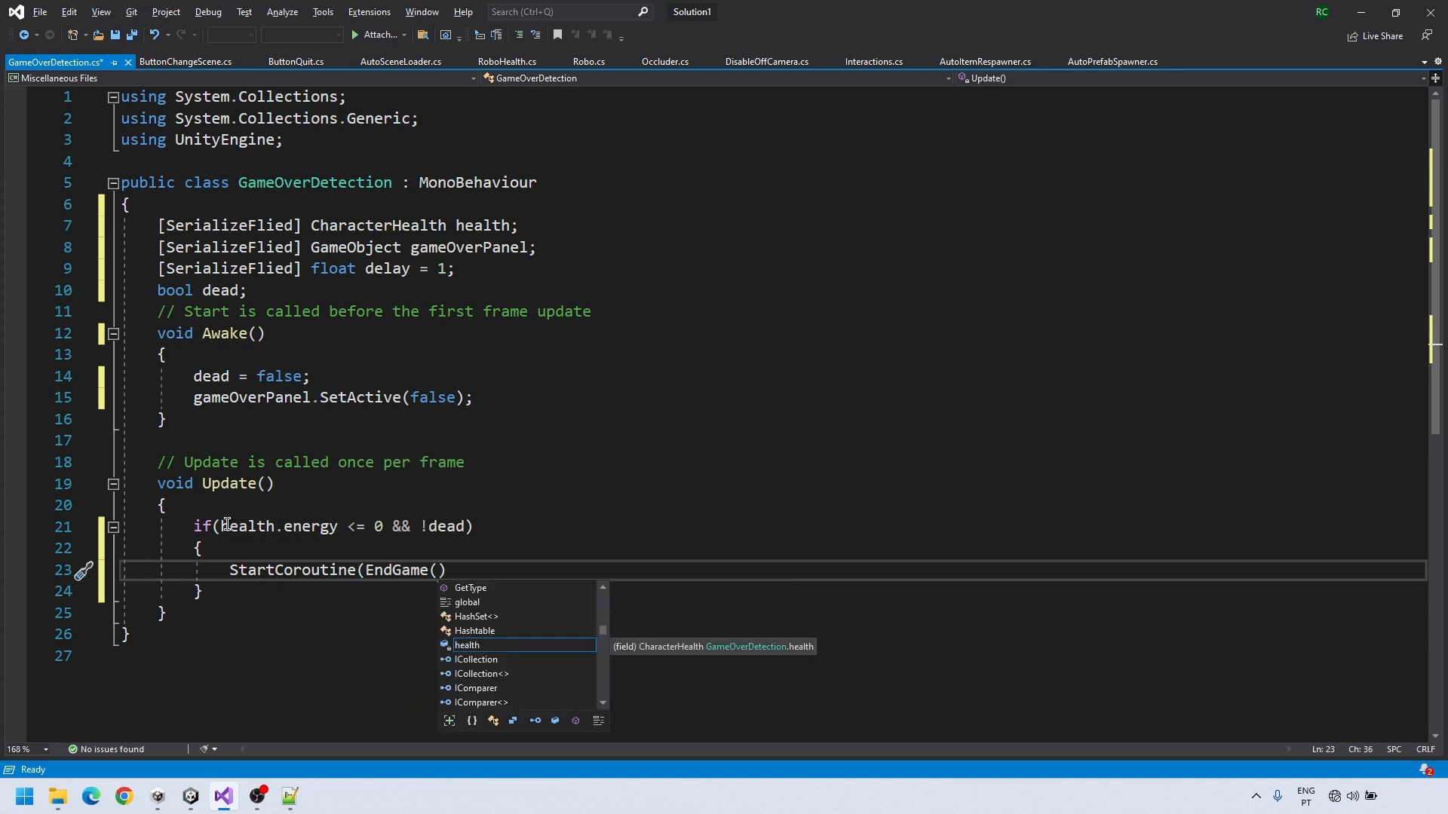
text(;)
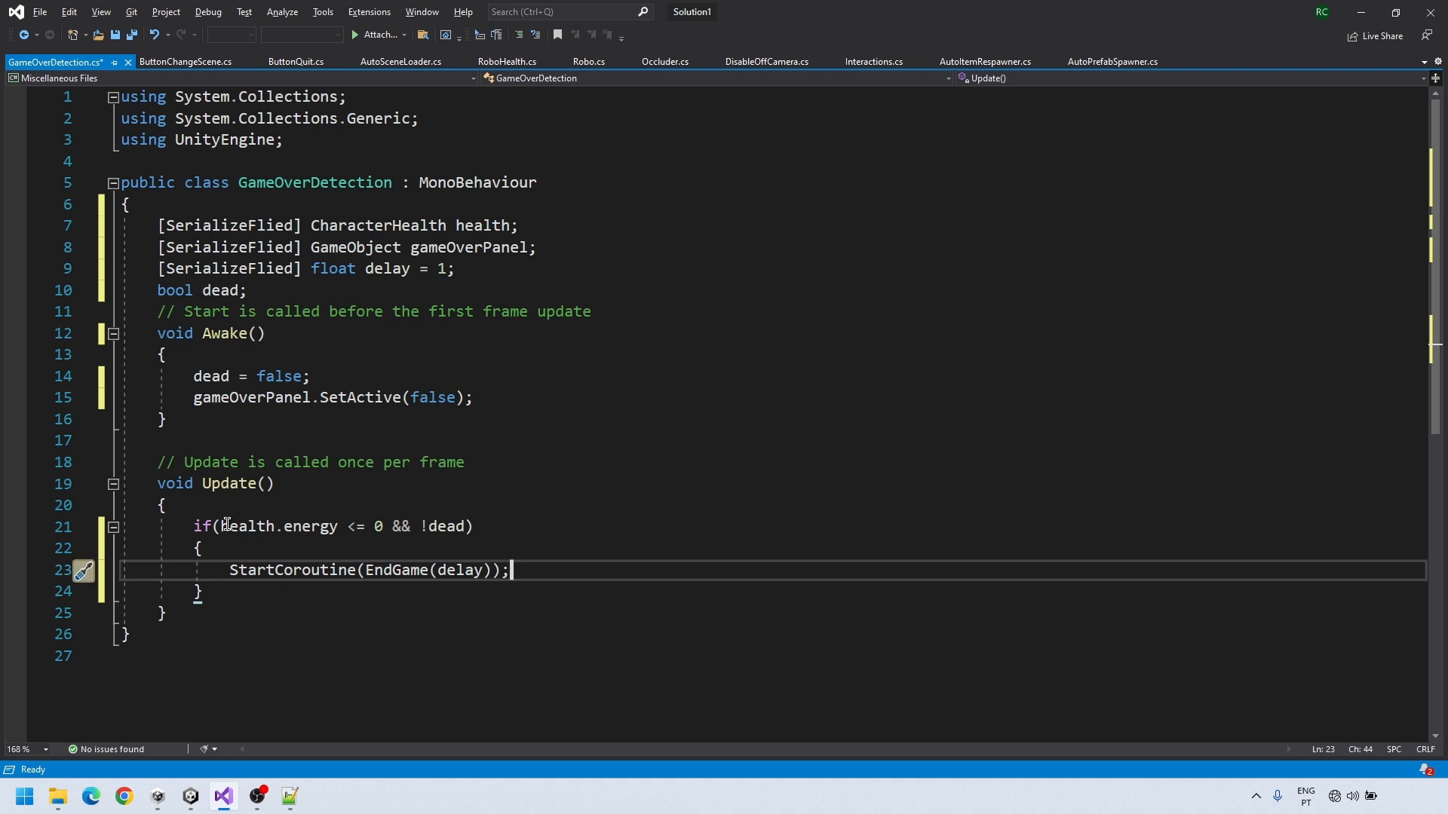
key(Return)
text(dead = treu)
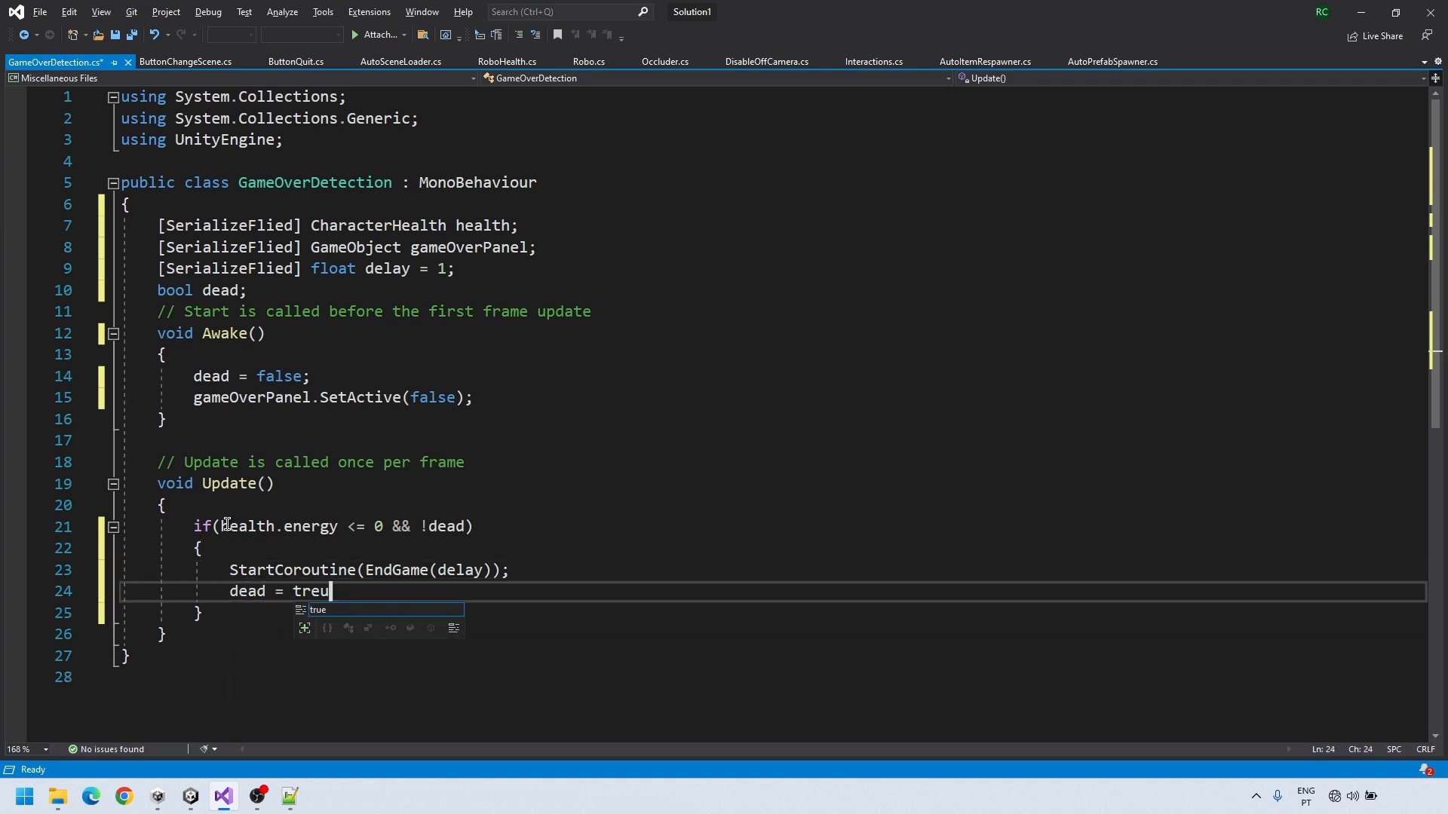
key(BackSpace)
key(BackSpace)
text(ue;)
Below Update, write an IEnumerator EndGame(float delay) that yields new WaitForSeconds(delay) and calls gameOverPanel.SetActive(true)
key(Down)
key(Down)
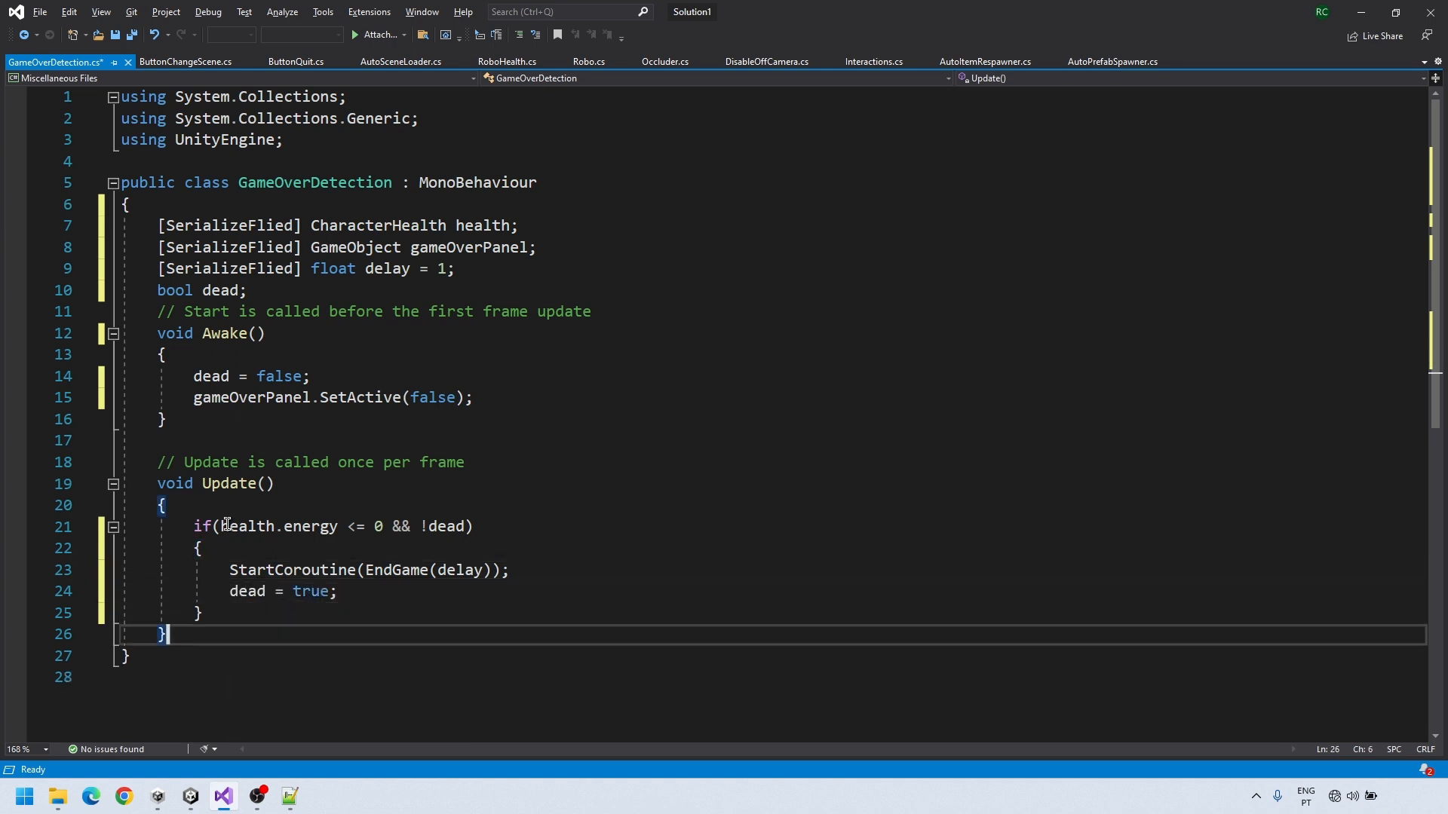
key(Return)
key(Return)
text(IEnumerator EndGame(float delay))
key(Return)
text({)
key(Return)
text(yield return new WaitForSeconds(delay);)
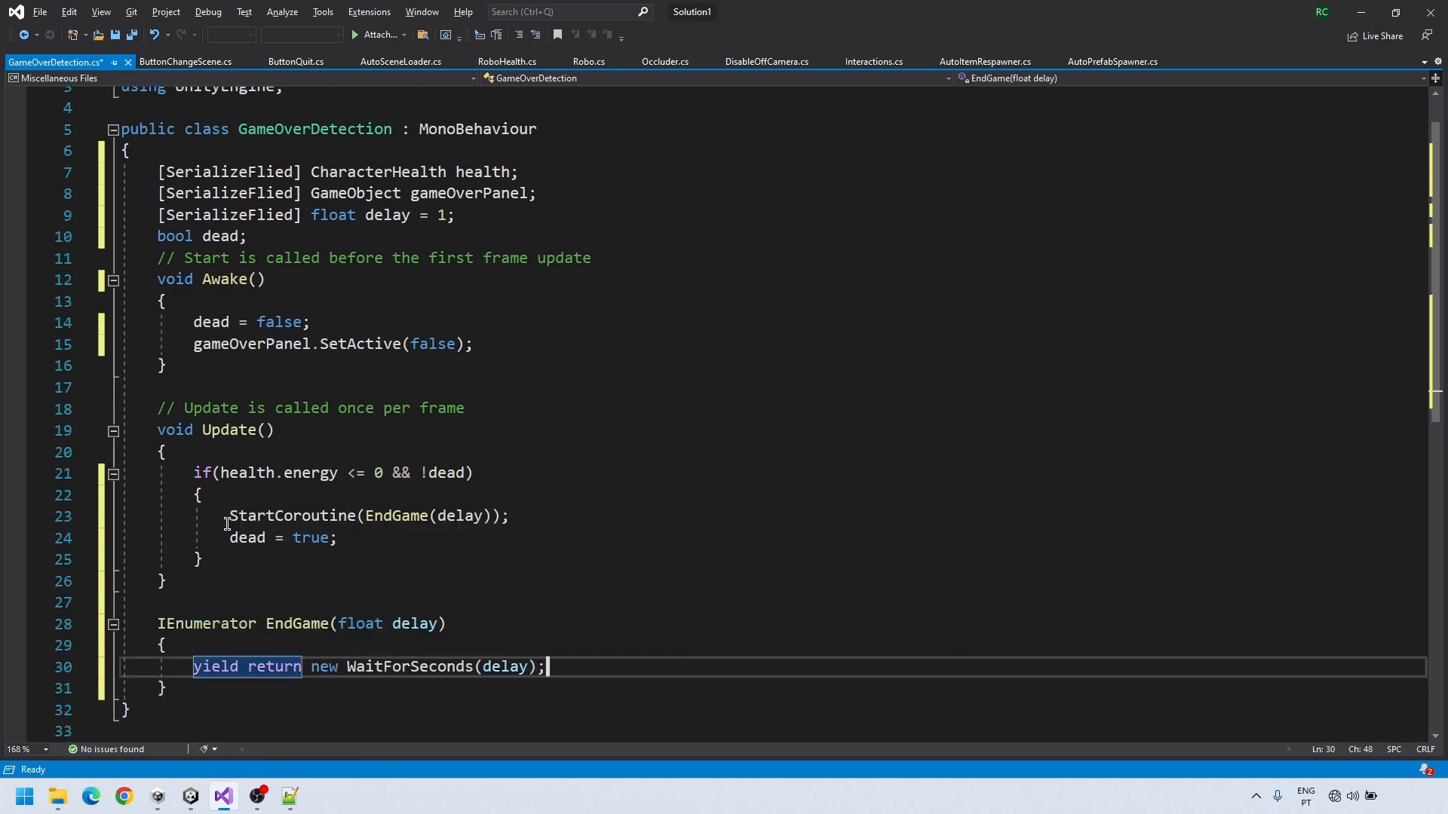
key(Return)
text(gameOverPanel.SetActive(tru)
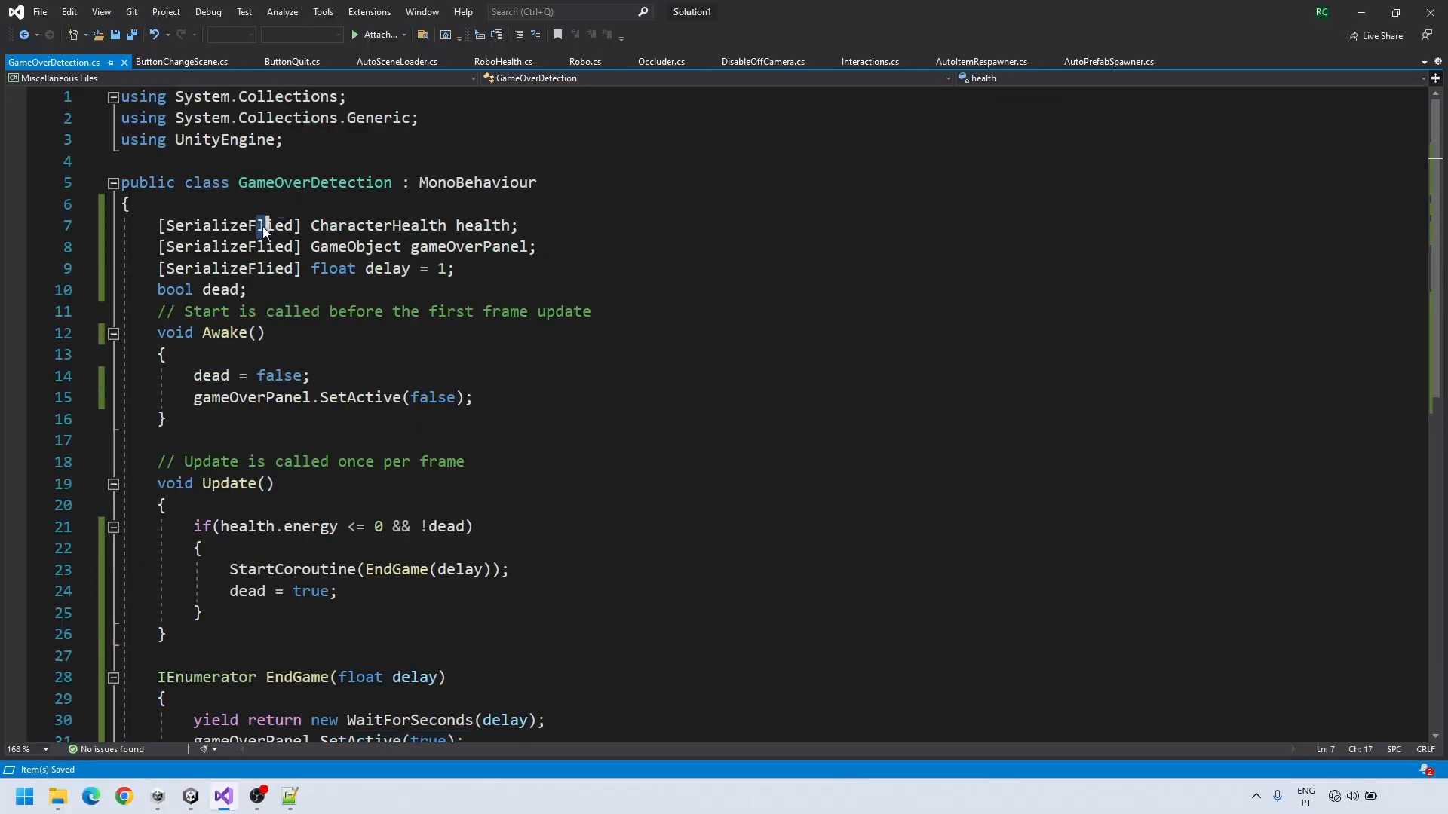
Correct the misspelled SerializeFlied attributes to SerializeField and save the script
key(BackSpace)
text(l)
text(SerializeField)
key(ctrl+s)
Switch to Unity and add a UI Image under the GameLevel Canvas with MenuPanel as its source image
click(191, 796)
click(985, 164)
right_click(1010, 163)
mouse_move(1088, 488)
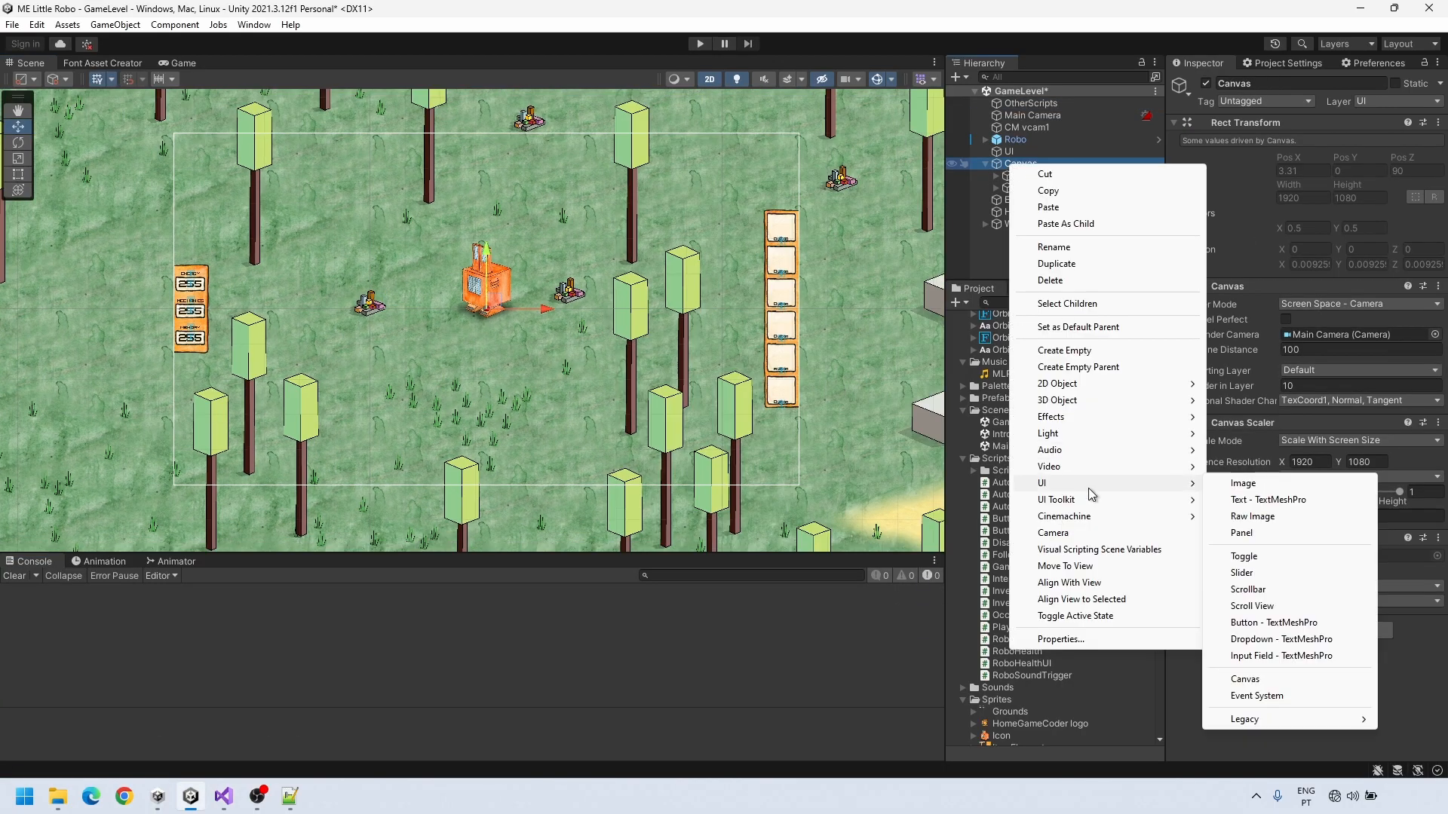
click(1243, 483)
scroll(962, 733, down, 8)
drag(1027, 704, 1349, 330)
Size the new image 980 by 980 with its aspect preserved, and rename it GameOverPanel
drag(1304, 184, 1245, 181)
text(980)
key(Tab)
text(980)
click(1285, 453)
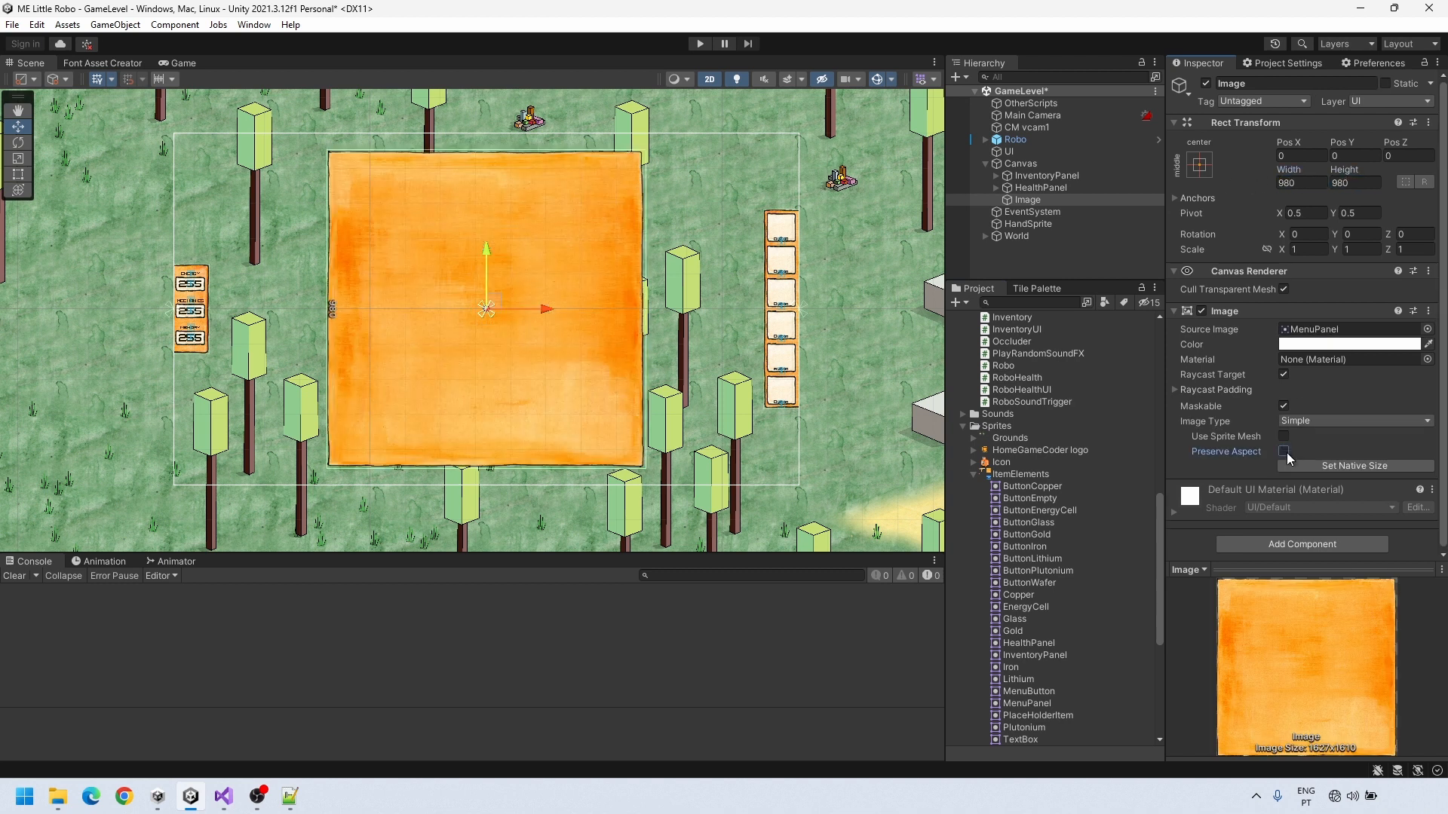
click(1025, 200)
text(GameOver)
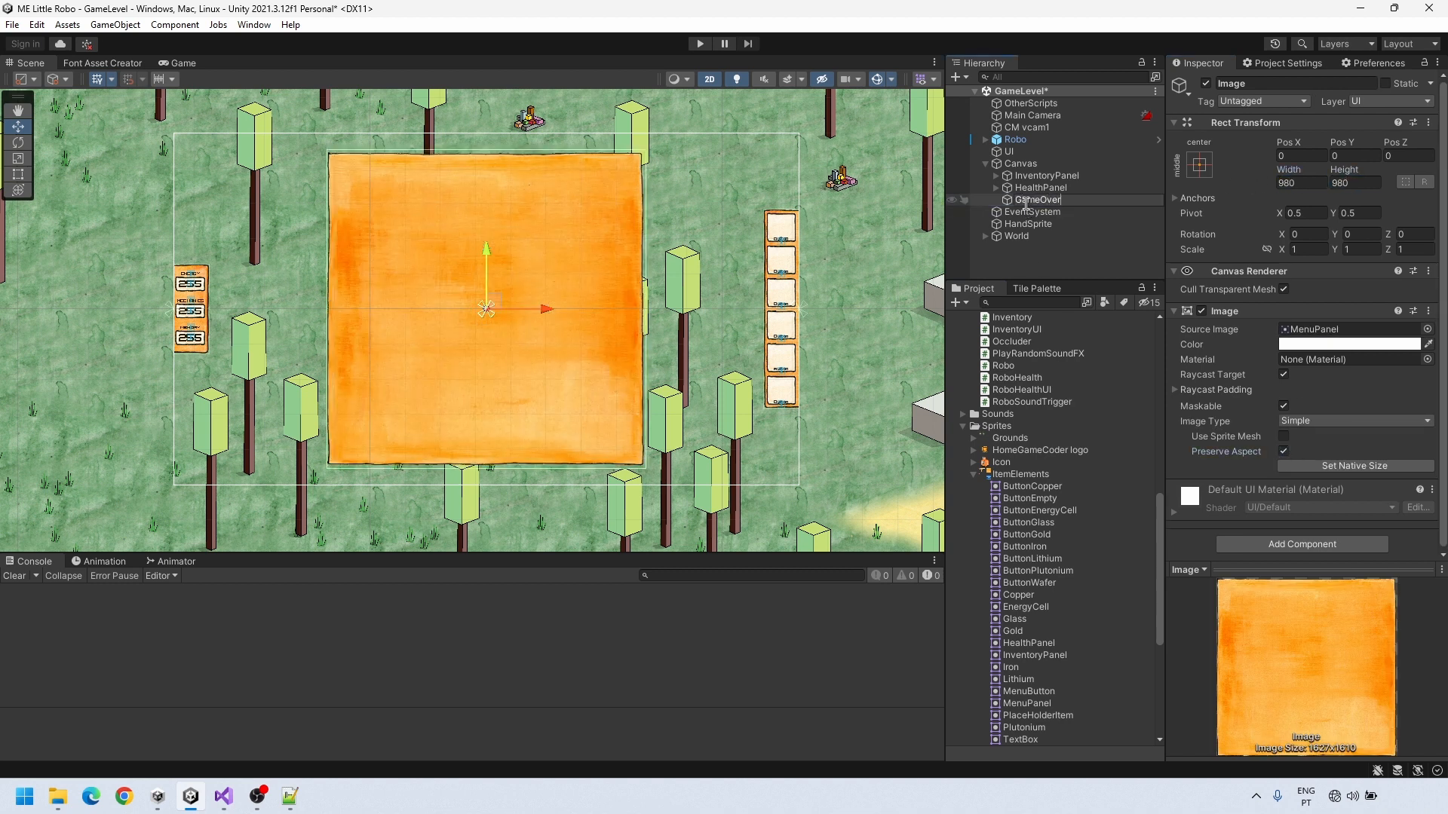
text(Panel)
key(Return)
right_click(1055, 200)
click(1186, 527)
key(Delete)
Open the MainMenu scene, saving the GameLevel changes, and copy the Title and Report text objects
scroll(1026, 437, up, 5)
double_click(1013, 398)
click(702, 432)
click(1018, 128)
click(986, 127)
click(995, 151)
click(1035, 188)
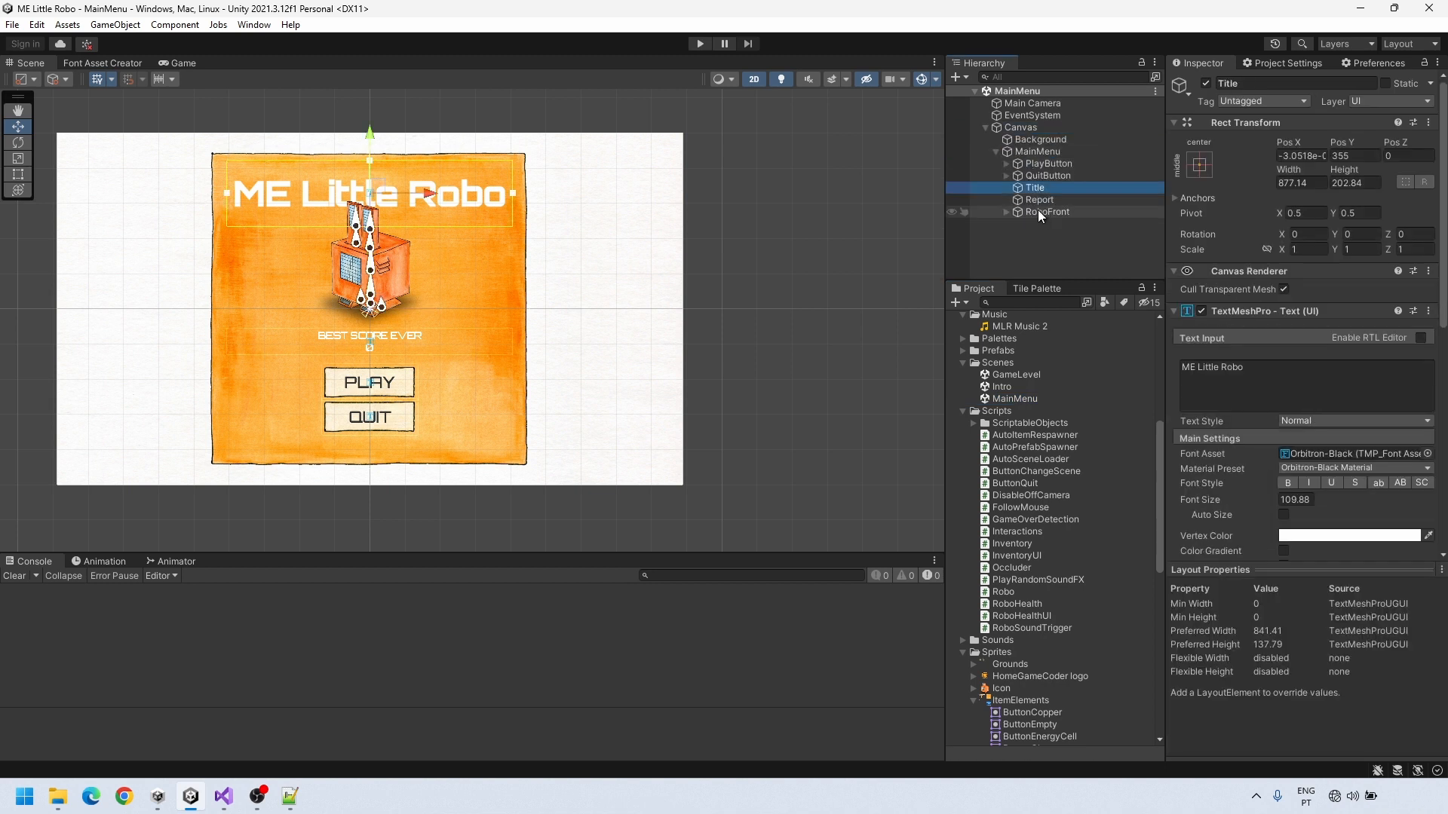
ctrl+click(1039, 199)
right_click(1028, 188)
click(1053, 216)
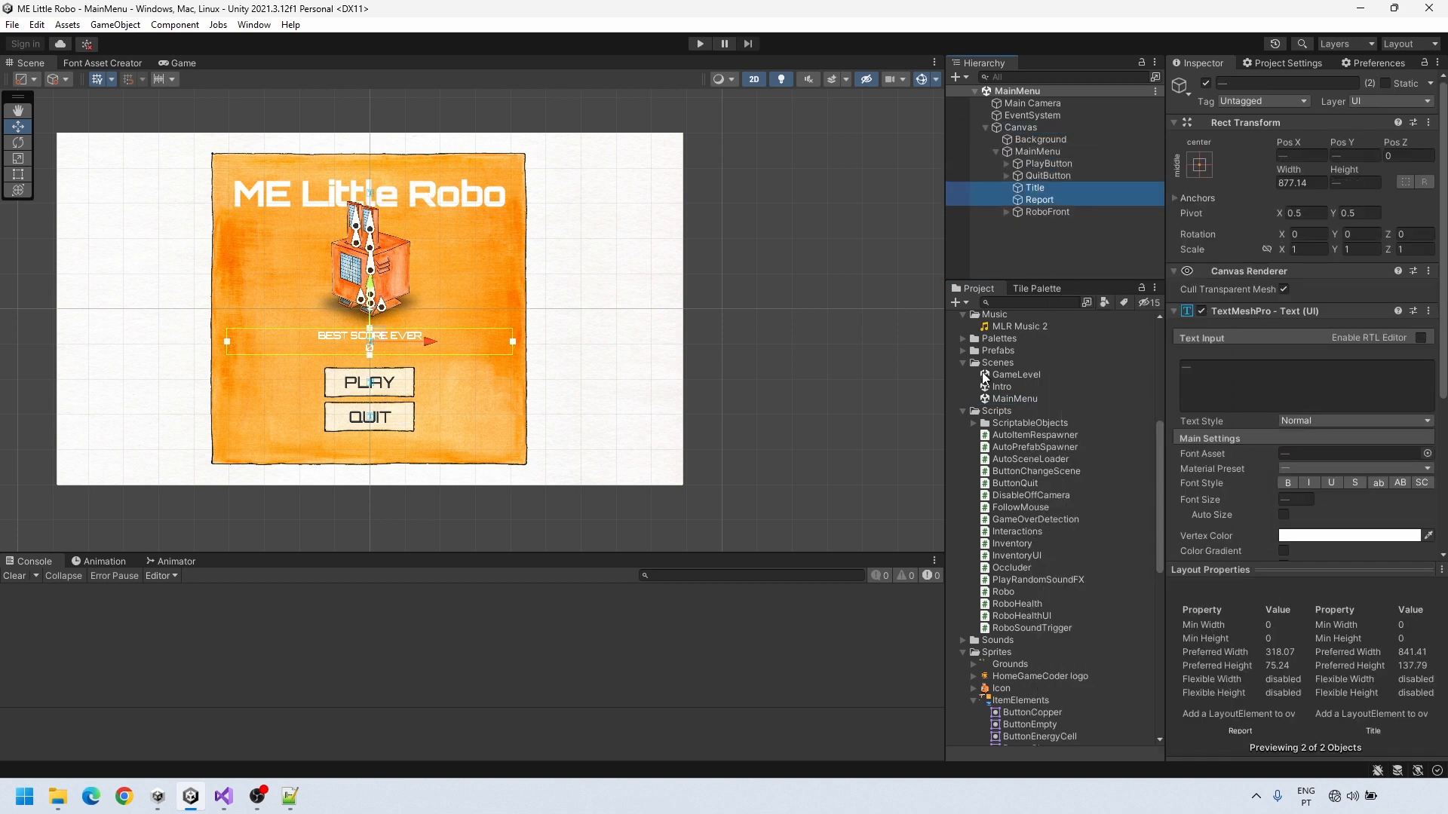
Reopen the GameLevel scene and paste the copied text objects as children of GameOverPanel
double_click(1008, 399)
double_click(1009, 375)
click(985, 164)
right_click(980, 198)
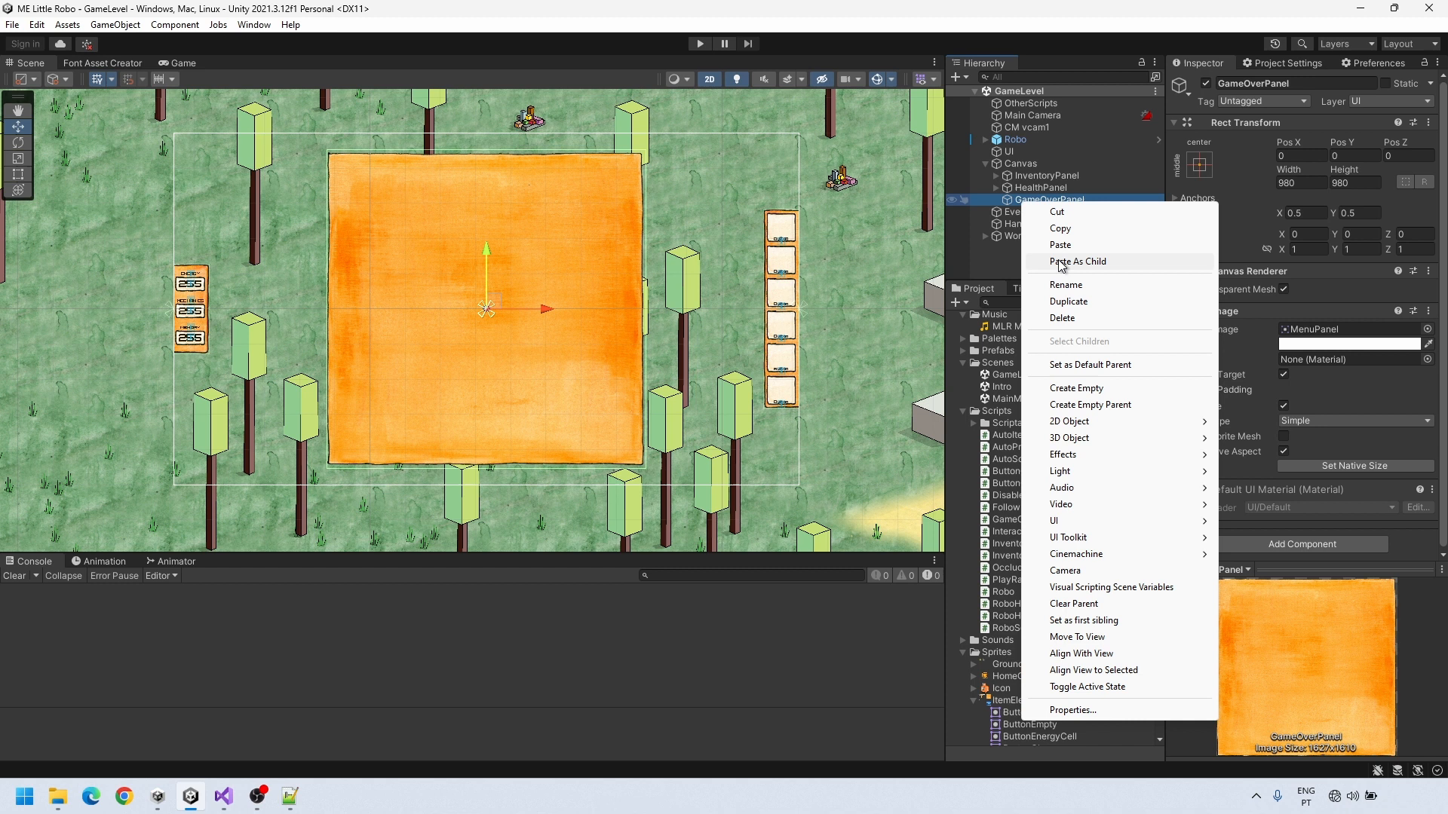
click(1035, 264)
Adjust the Title's text box on the panel and set its text to GAME OVER on two lines
key(t)
drag(541, 325, 536, 207)
drag(549, 223, 550, 283)
drag(1270, 370, 921, 327)
text(GAME)
key(Return)
text(OVER)
Adjust the Title's font size, spacing and position so GAME OVER fills the upper half of the panel
drag(1244, 503, 1128, 71)
scroll(1275, 505, down, 2)
drag(1293, 521, 1186, 518)
drag(515, 232, 515, 250)
drag(1229, 417, 312, 433)
Move the Report text below the title to a Y position of about -87 and rename it ReportScore
click(1039, 225)
drag(526, 317, 526, 344)
click(1047, 227)
click(1068, 225)
text(Score)
key(Return)
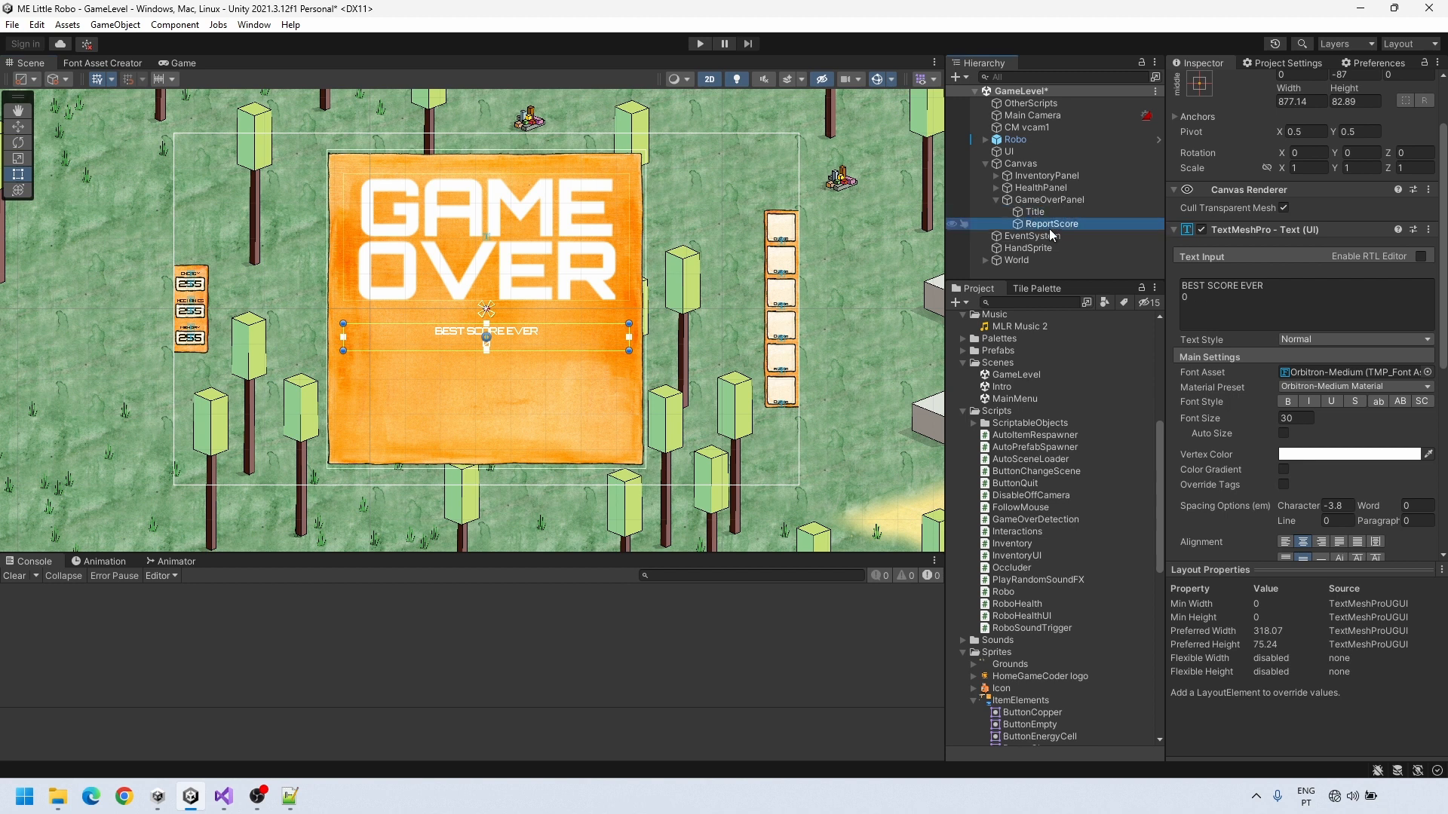
Duplicate ReportScore, name the copy ReportHighScore, and move it just below the original to a Y position of about -170
key(ctrl+d)
key(F2)
drag(1055, 236, 1138, 252)
key(BackSpace)
text(HighScore)
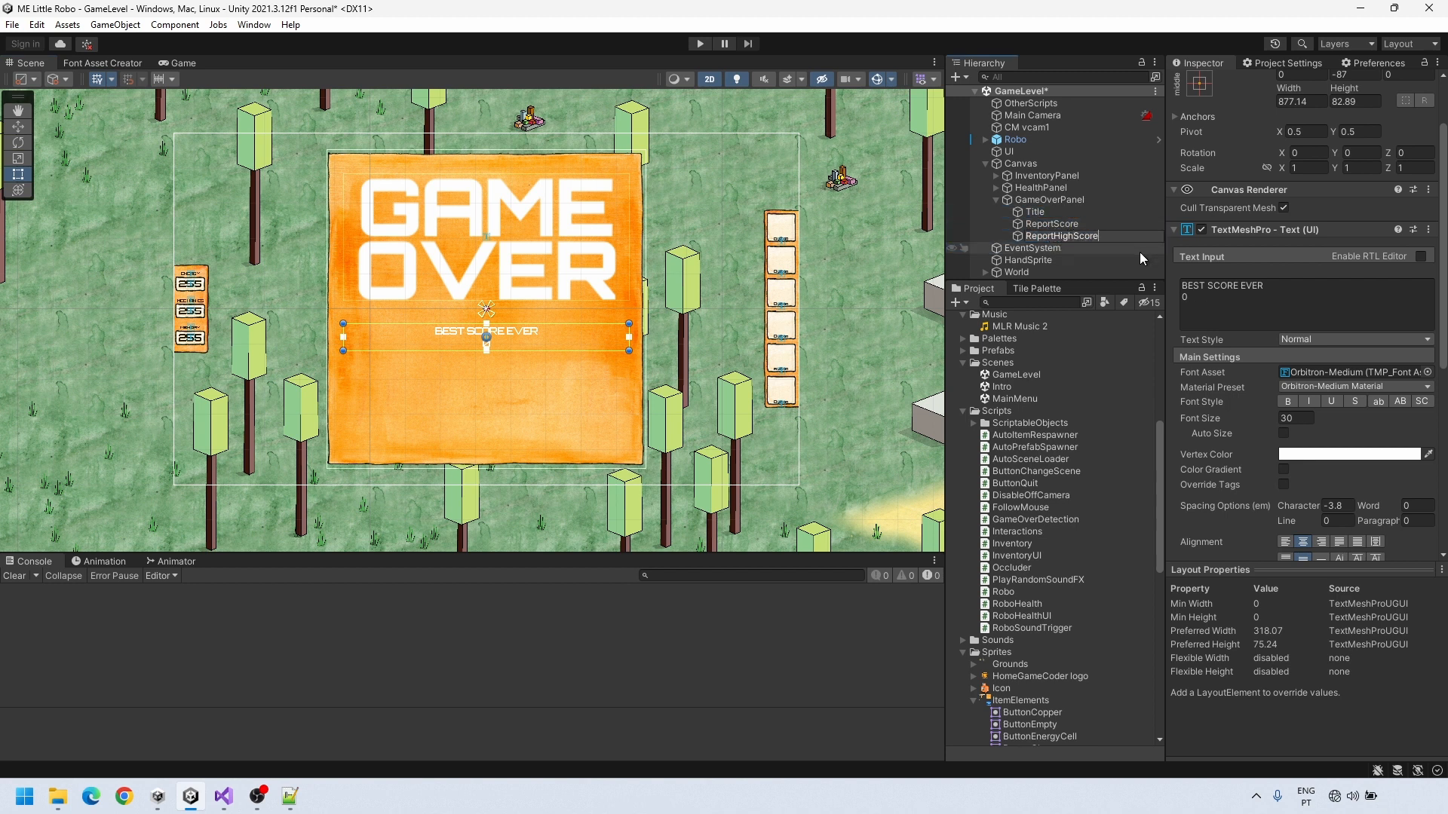
key(Return)
drag(556, 346, 556, 375)
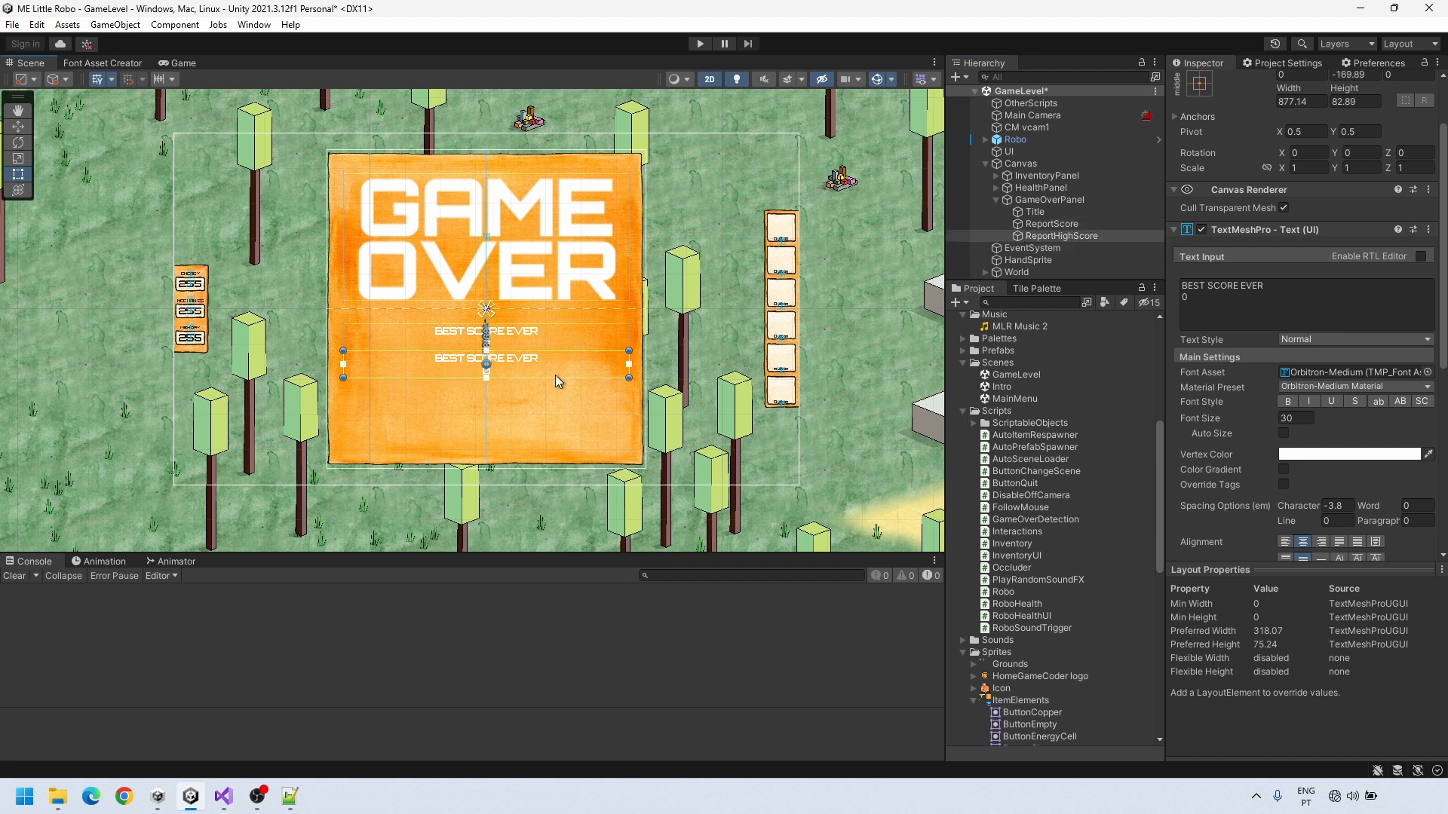
Replace the first line of ReportScore's text with SCORE
click(1055, 228)
drag(1275, 287, 1117, 290)
text(SCORE)
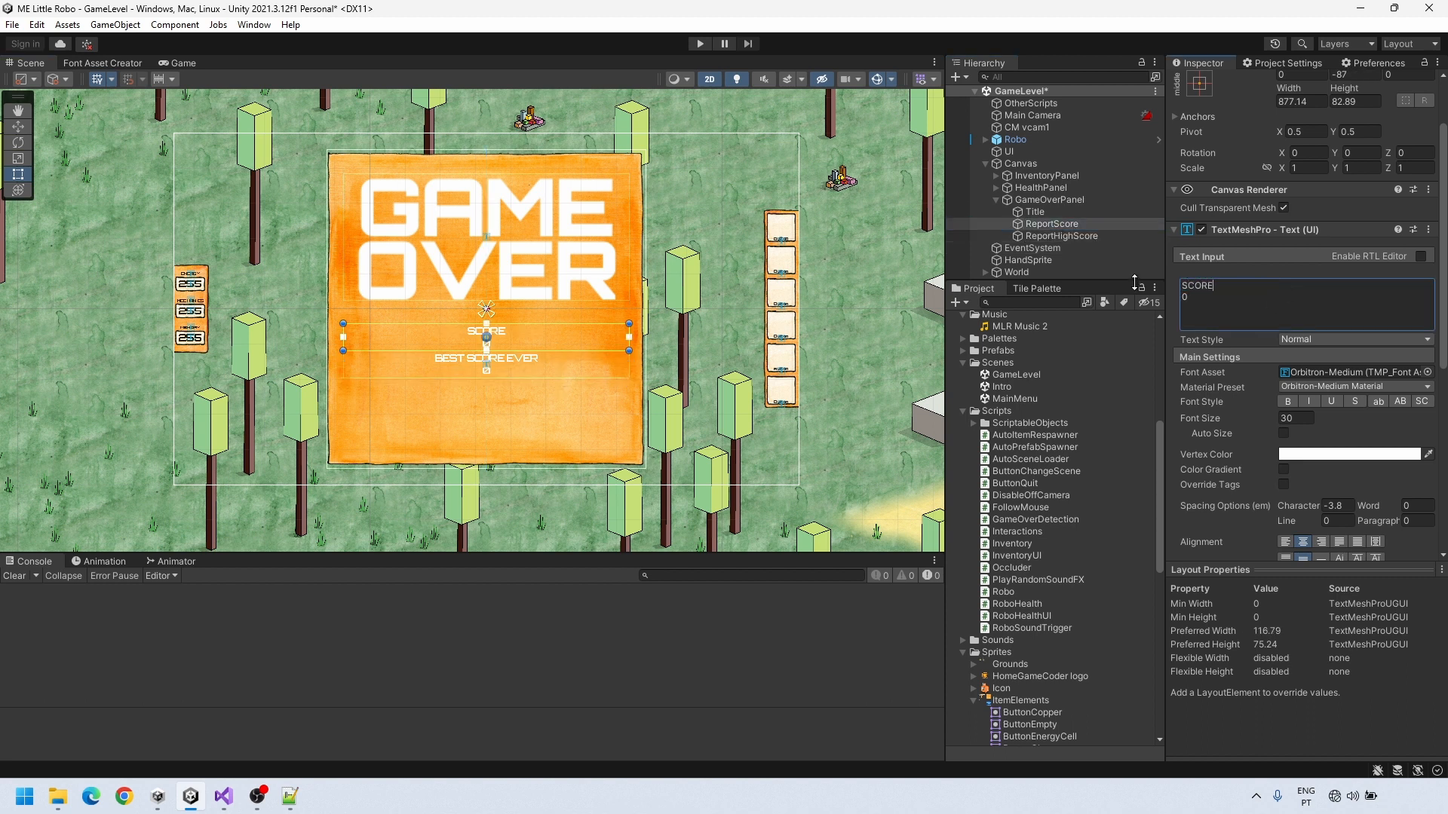
Set ReportHighScore's text to HIGH SCORE with 999 on the second line
click(1057, 238)
drag(1274, 287, 1105, 293)
text(HIGH SCORE)
key(Down)
key(BackSpace)
text(999)
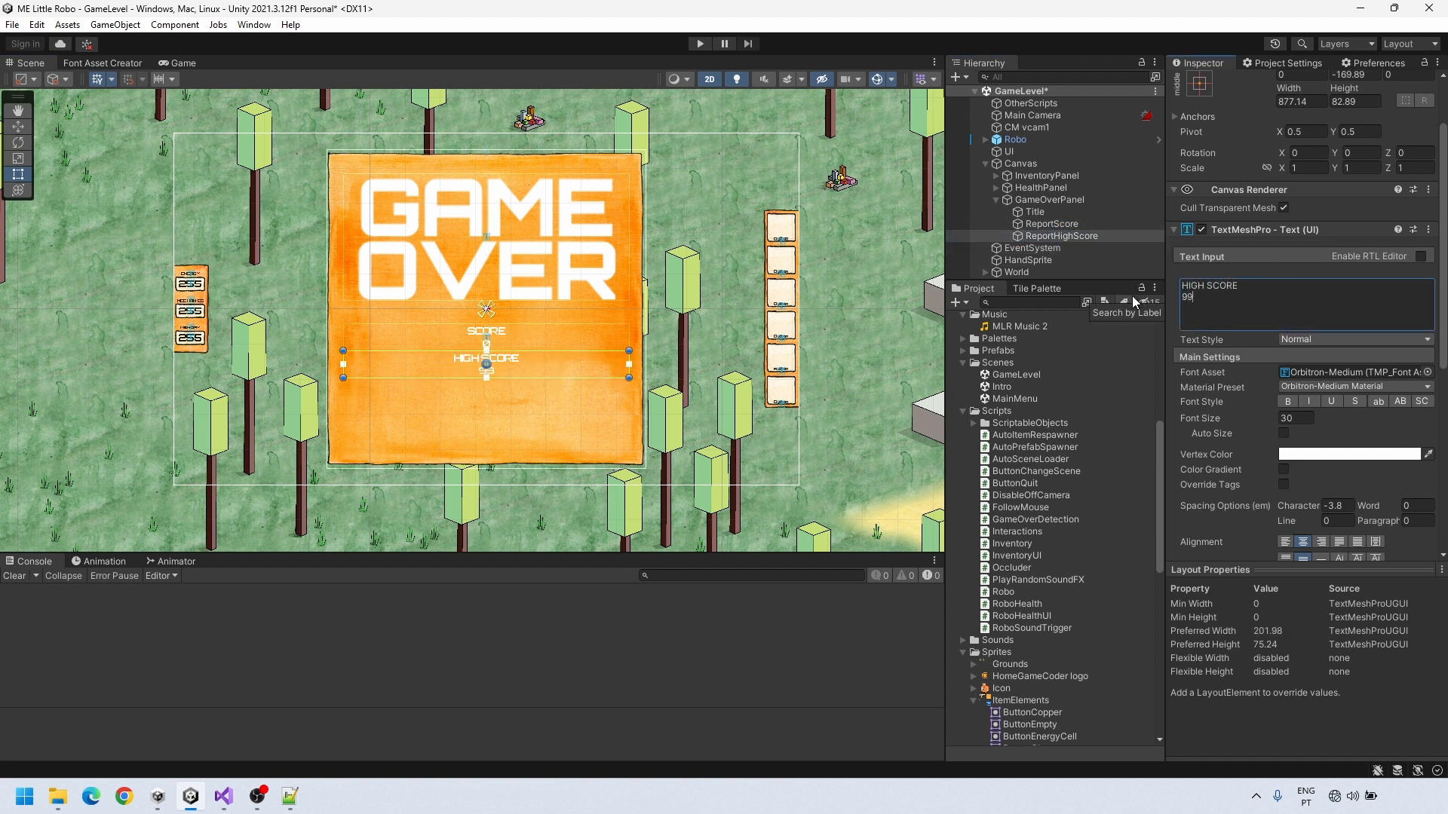
Duplicate ReportHighScore, name the copy Info, and set its text to "press cancel to continue"
click(1048, 227)
click(1055, 239)
key(ctrl+d)
key(F2)
text(Info)
drag(1263, 302, 1052, 277)
text(press cancel to continue)
Move Info near the panel's bottom edge and shift ReportHighScore and ReportScore down, placing ReportScore at a Y position of about -136
drag(555, 372, 556, 441)
drag(509, 366, 510, 393)
drag(503, 337, 503, 352)
Set the font size of ReportScore and ReportHighScore to 46.4 and move ReportScore up to a Y position of about -97
click(491, 391)
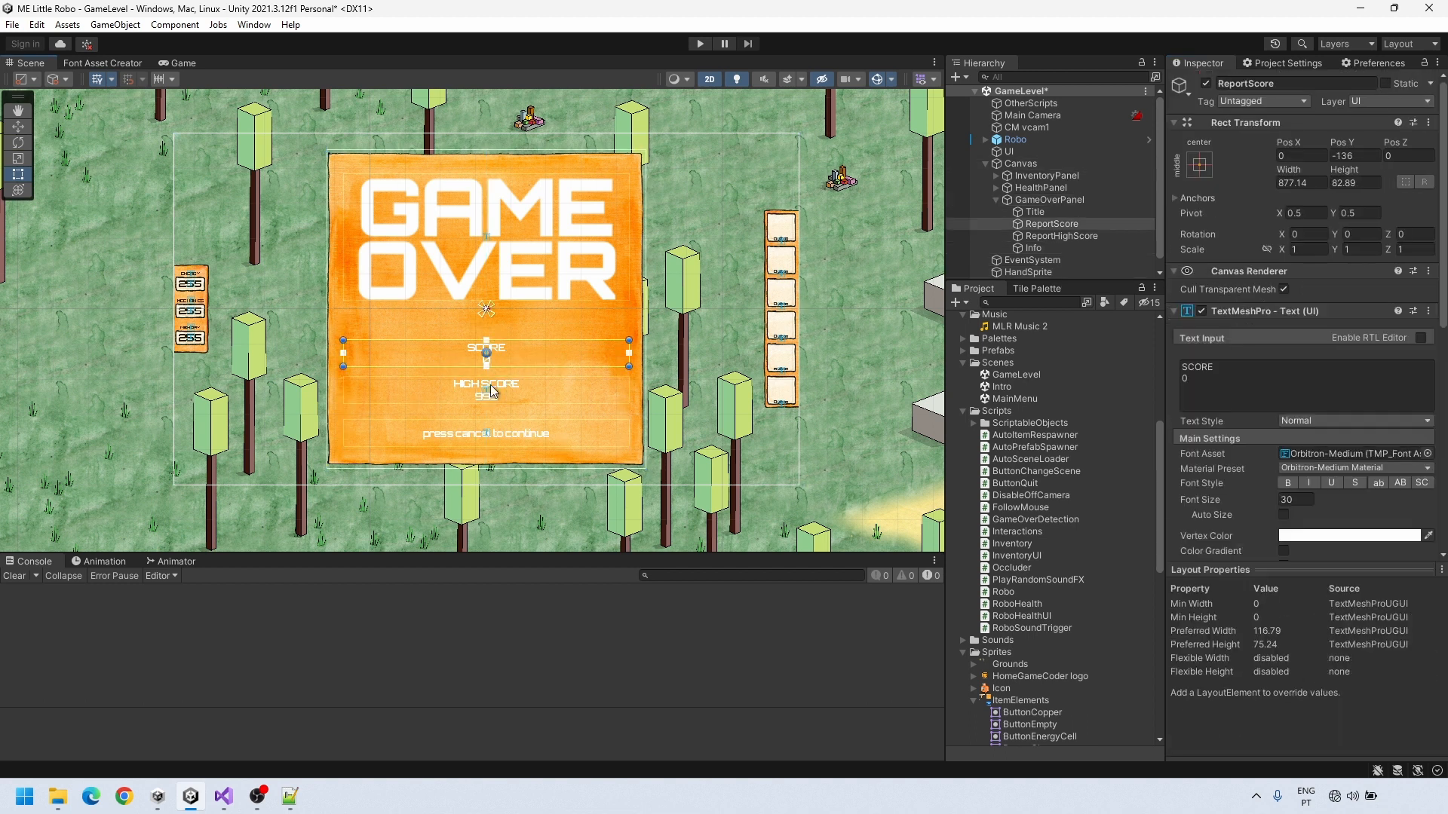
ctrl+click(1052, 224)
drag(1191, 500, 1254, 498)
click(1046, 224)
drag(533, 352, 533, 337)
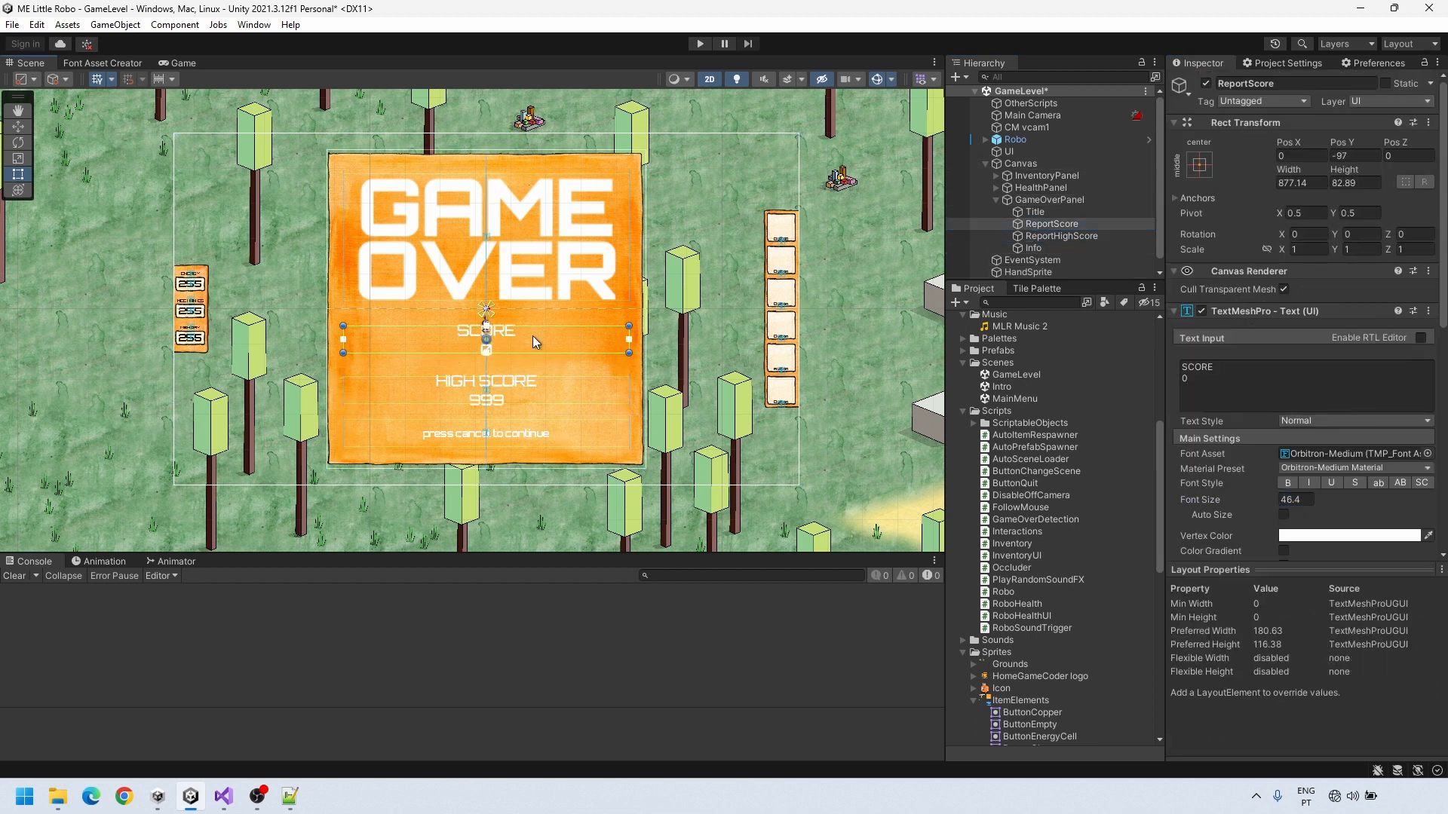
Enlarge the font size of ReportScore so it stands out from ReportHighScore
click(516, 388)
click(516, 388)
click(509, 334)
click(509, 334)
drag(1226, 498, 1306, 516)
Reduce the font size of ReportHighScore and nudge both score texts slightly down
click(503, 391)
click(504, 391)
drag(1216, 499, 1187, 498)
drag(528, 389, 527, 393)
click(516, 331)
click(516, 332)
drag(517, 331, 517, 335)
Collapse the World object in the hierarchy and check the Game Over panel's layout in the Game view
click(877, 466)
click(1006, 249)
click(985, 249)
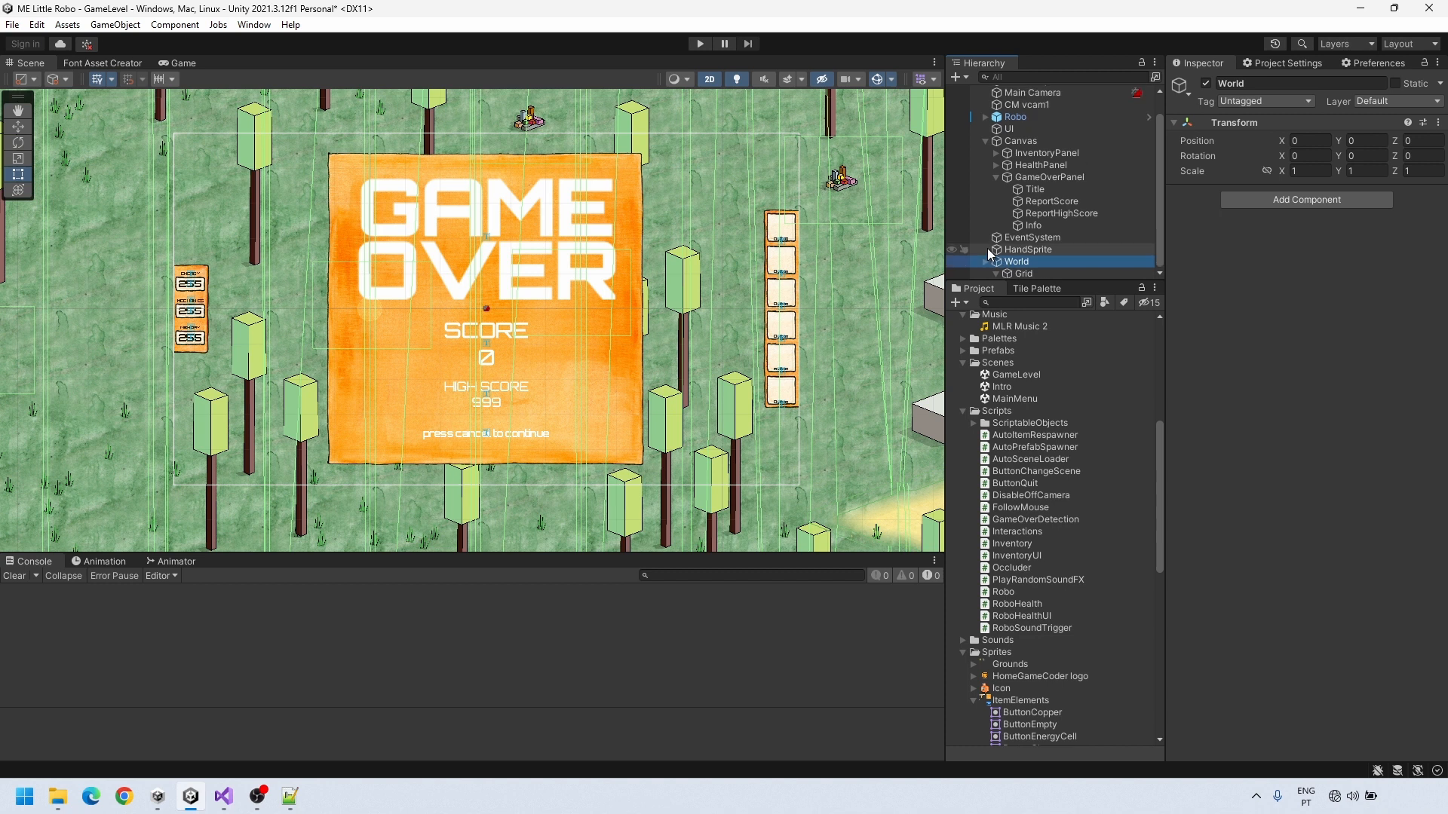
click(986, 152)
click(1012, 160)
click(182, 63)
click(30, 63)
Attach the AutoSceneLoader script to GameOverPanel with MainMenu as the scene to load and Cancel as the skip button
drag(1025, 459, 1050, 202)
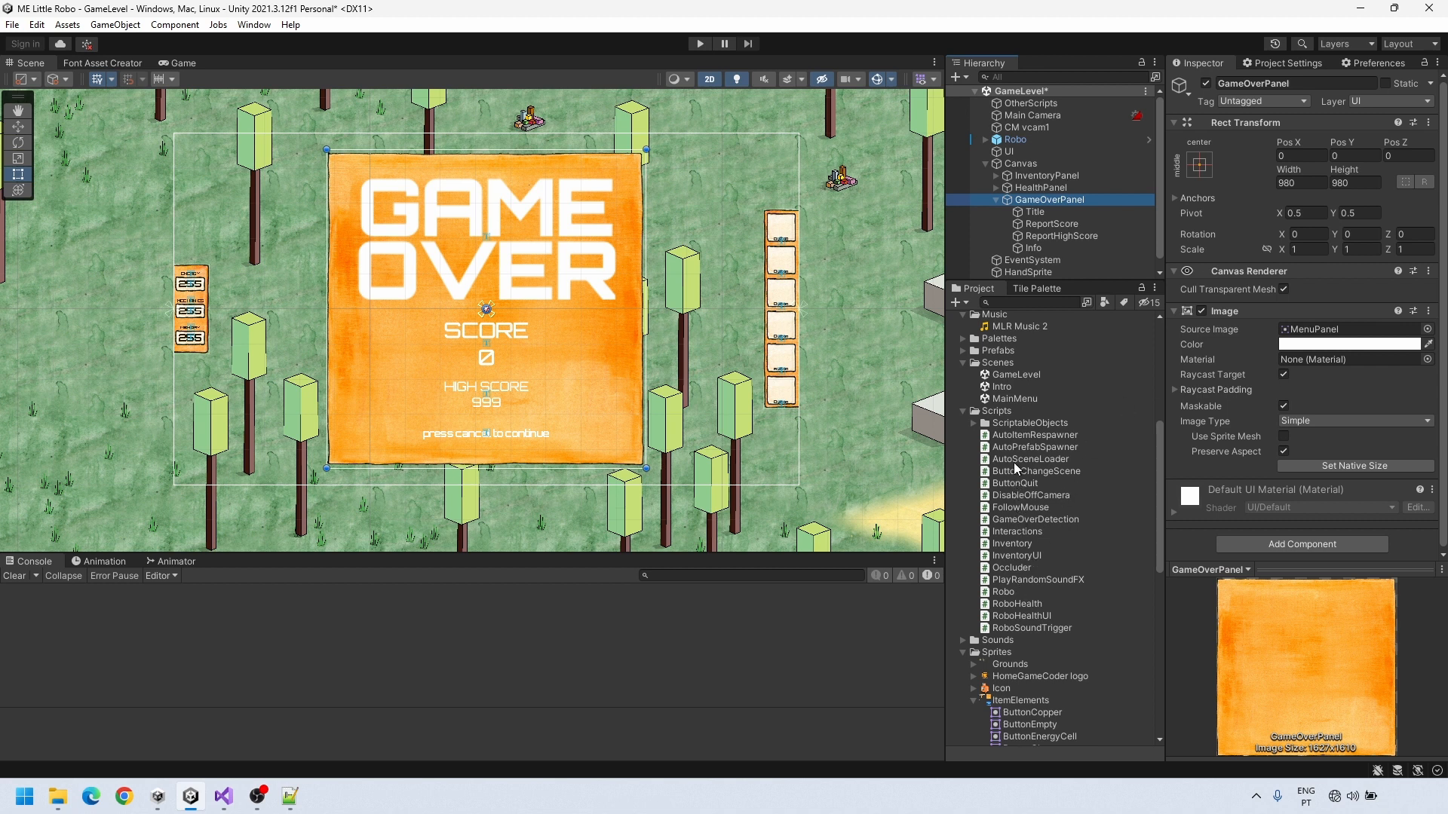
drag(1014, 464, 1188, 374)
drag(1279, 294, 1282, 304)
click(1295, 345)
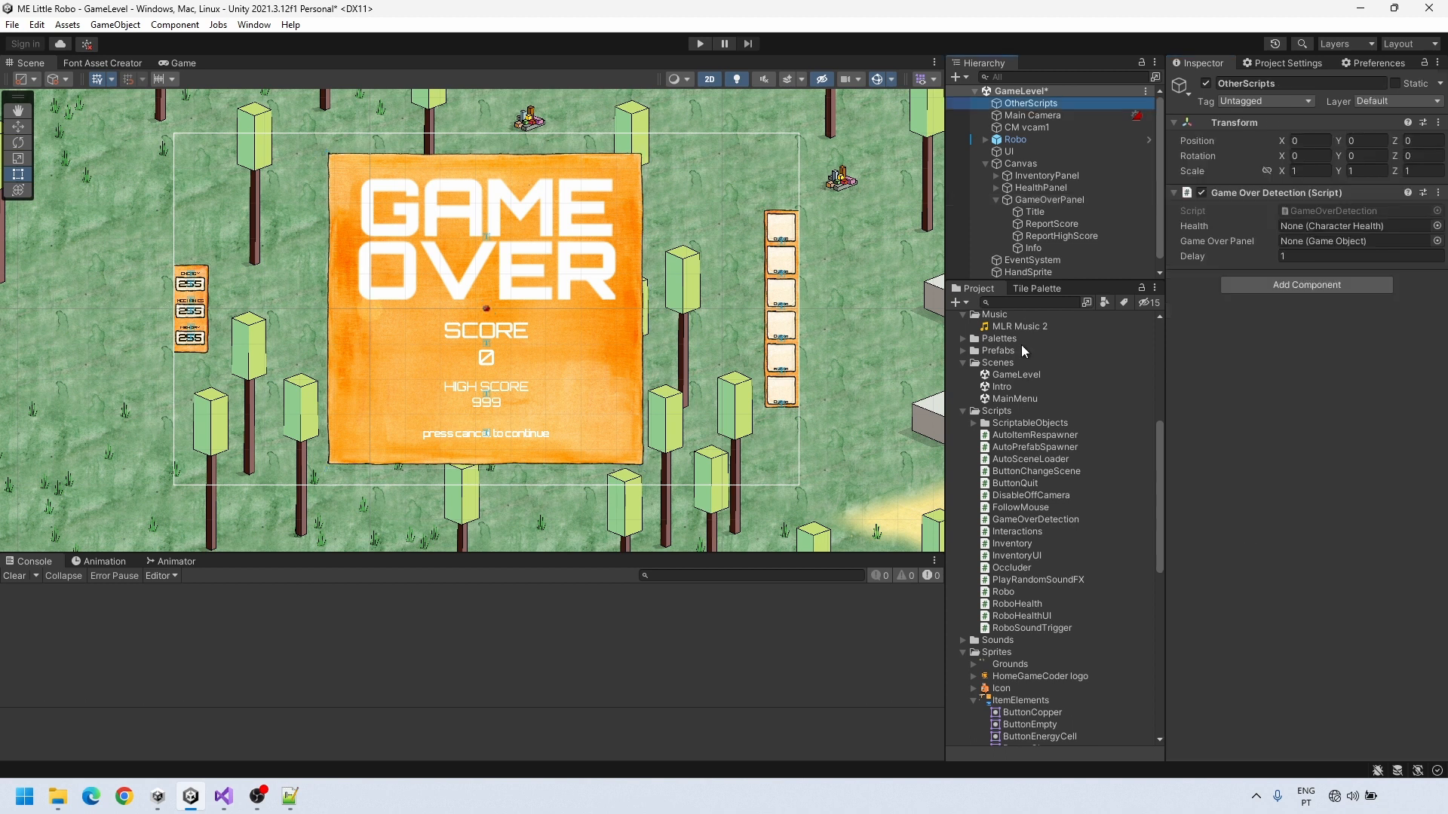
In OtherScripts' Game Over Detection, assign the RoboHealth asset as Health and GameOverPanel as the panel, and set the delay to 5
scroll(1040, 510, up, 5)
scroll(1039, 511, down, 1)
click(974, 604)
drag(1292, 404, 1325, 228)
drag(1050, 200, 1342, 242)
click(1299, 259)
text(5)
key(Return)
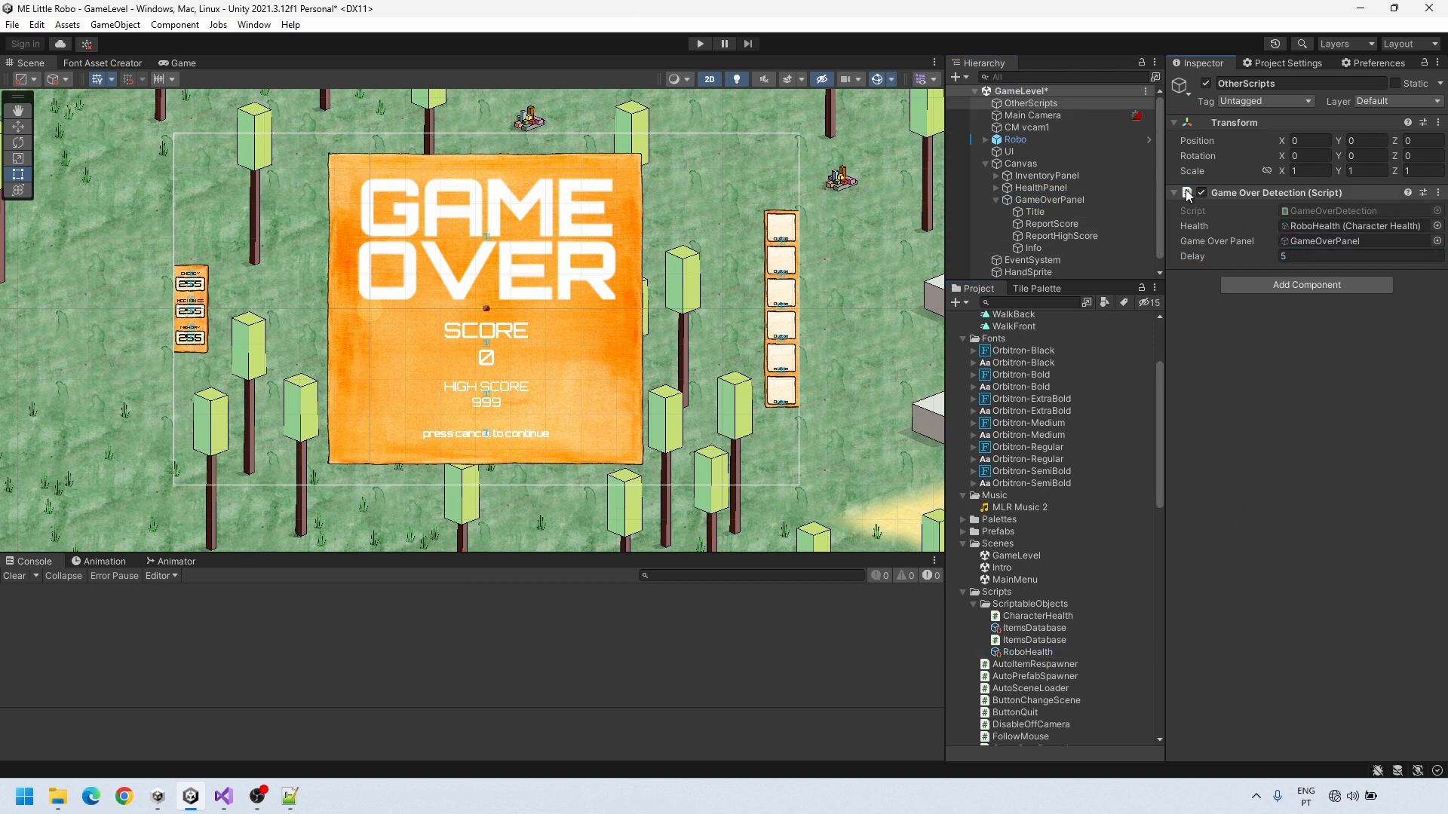
Set Robo's Energy Decay to 20 and play-test the game over, cancelling to the main menu and starting a new game
click(1012, 141)
click(1191, 349)
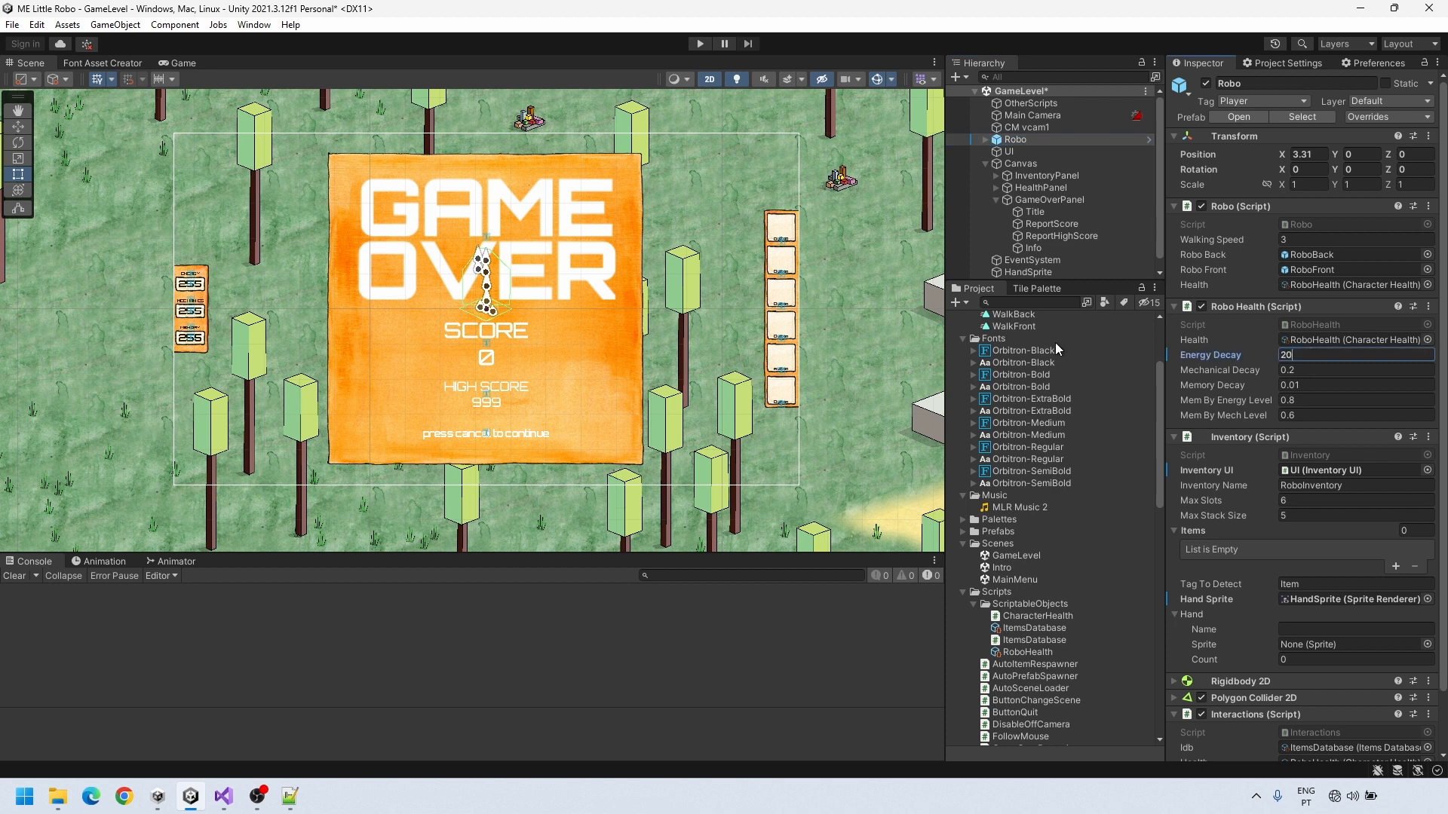
key(ctrl+p)
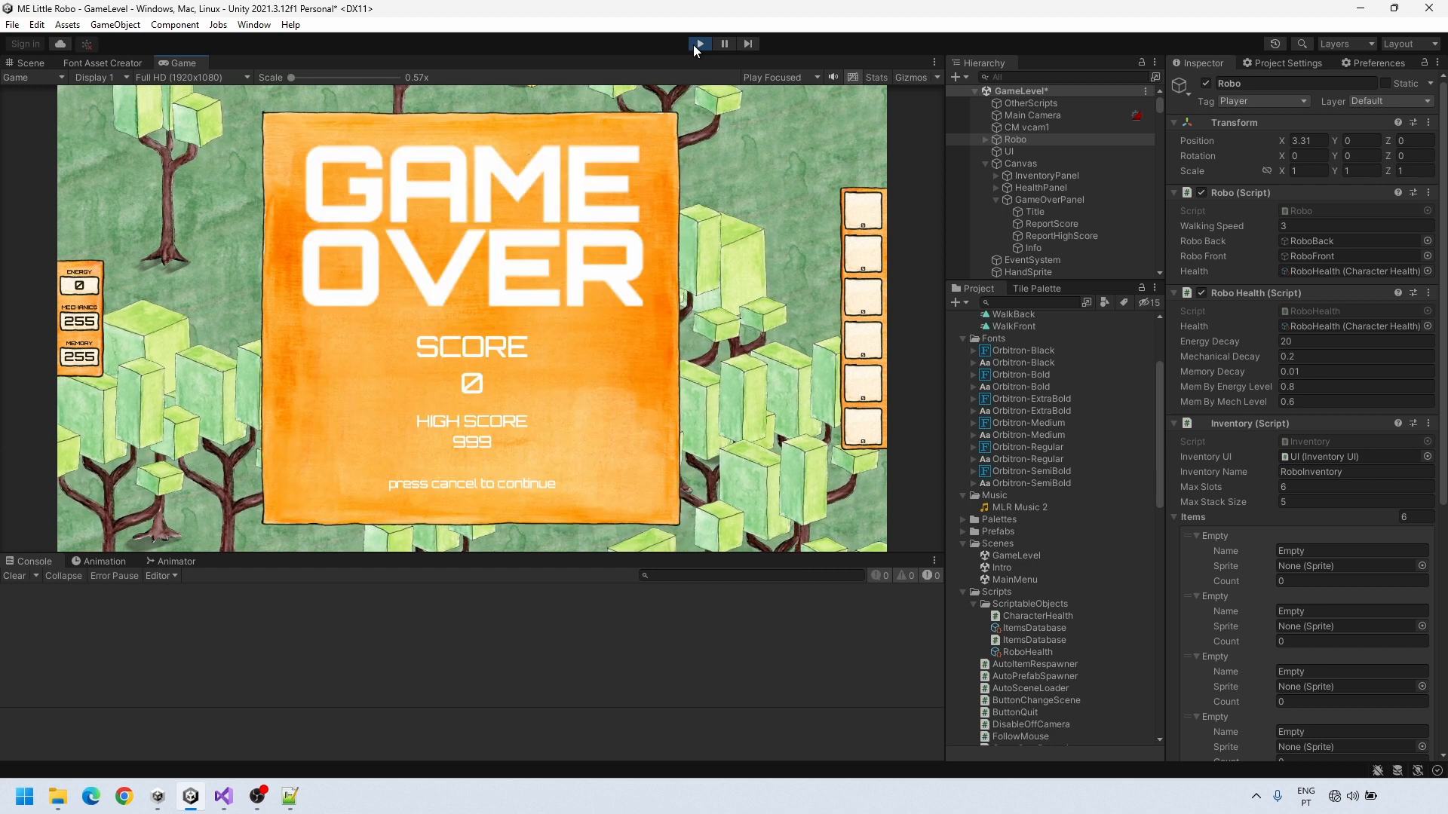
key(Escape)
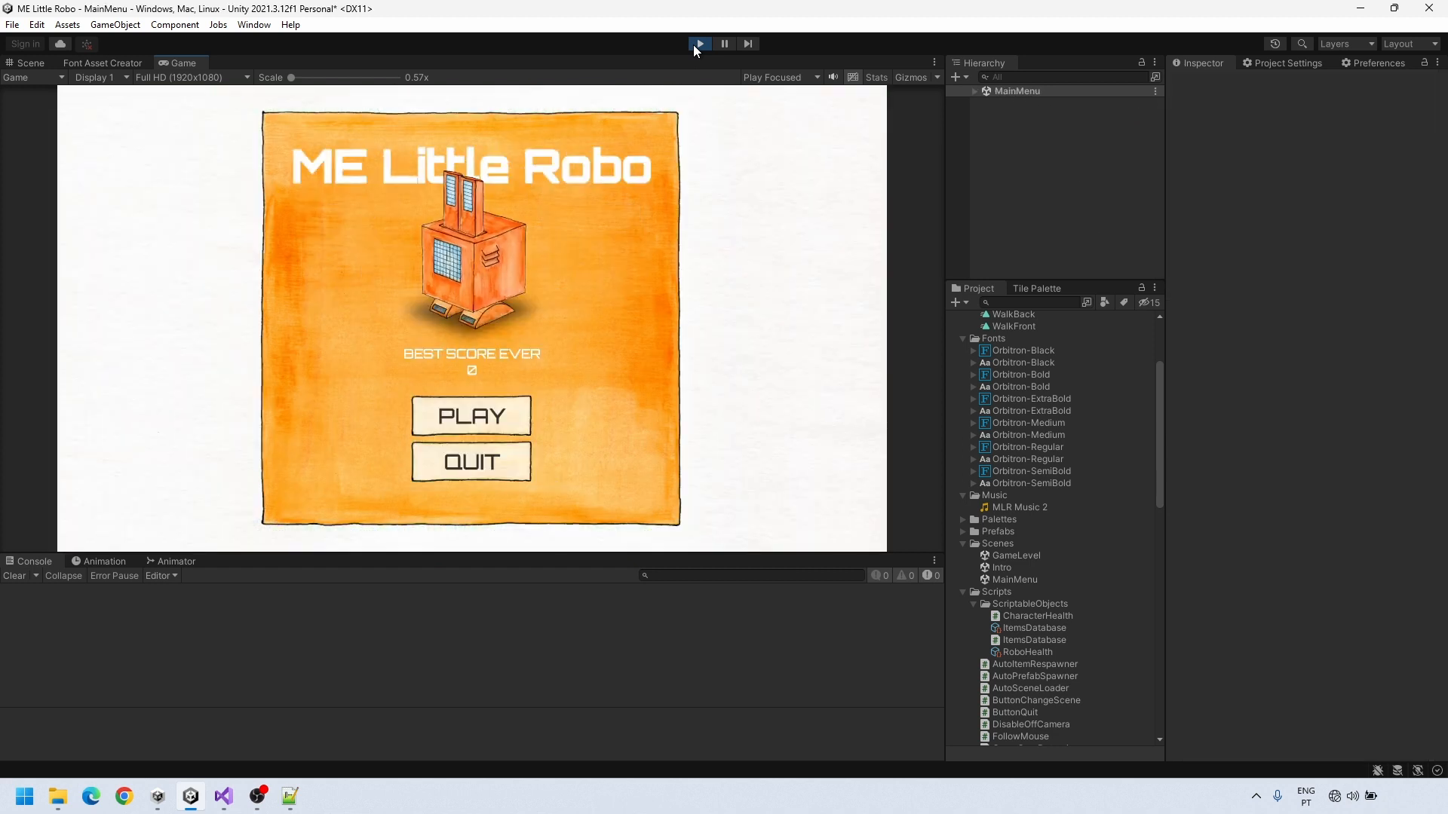
click(492, 414)
click(698, 43)
Set GameOverPanel's Auto Scene Loader delay to 5 and OtherScripts' Game Over Detection delay to 3
click(1261, 360)
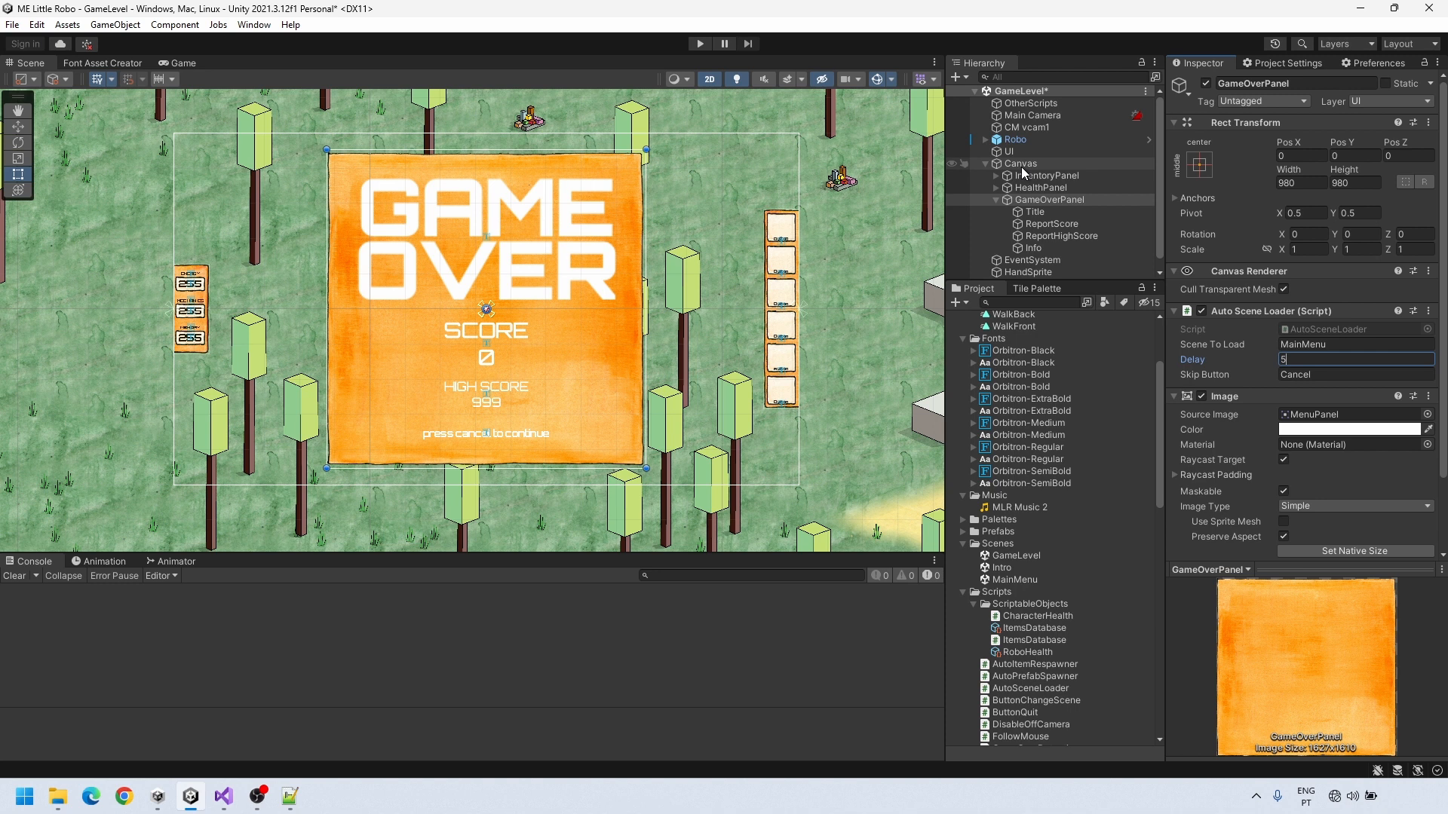
click(1031, 103)
click(1234, 256)
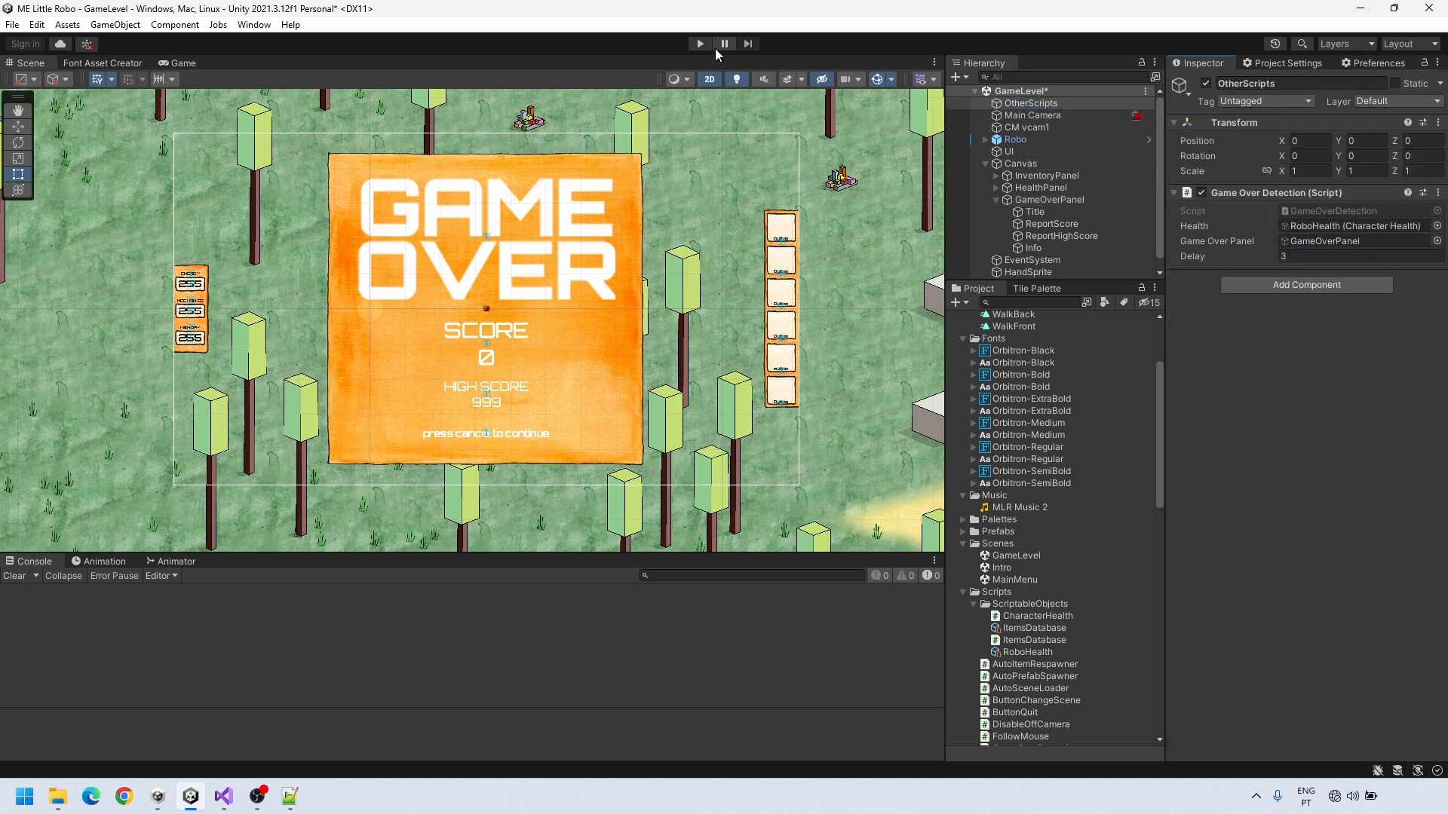
Run and stop the game once more, and review GameOverPanel's Auto Scene Loader settings
click(699, 43)
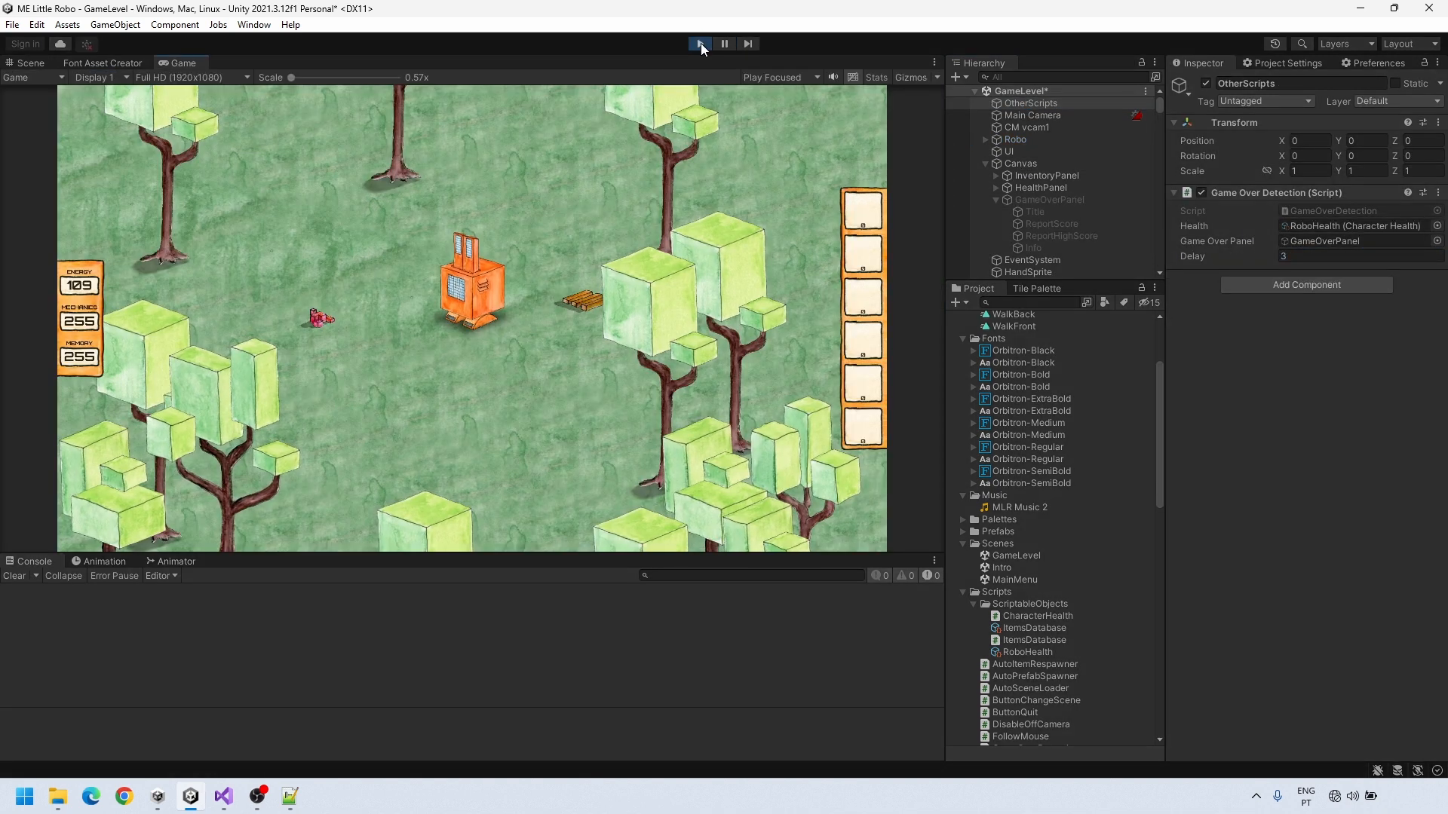
click(700, 43)
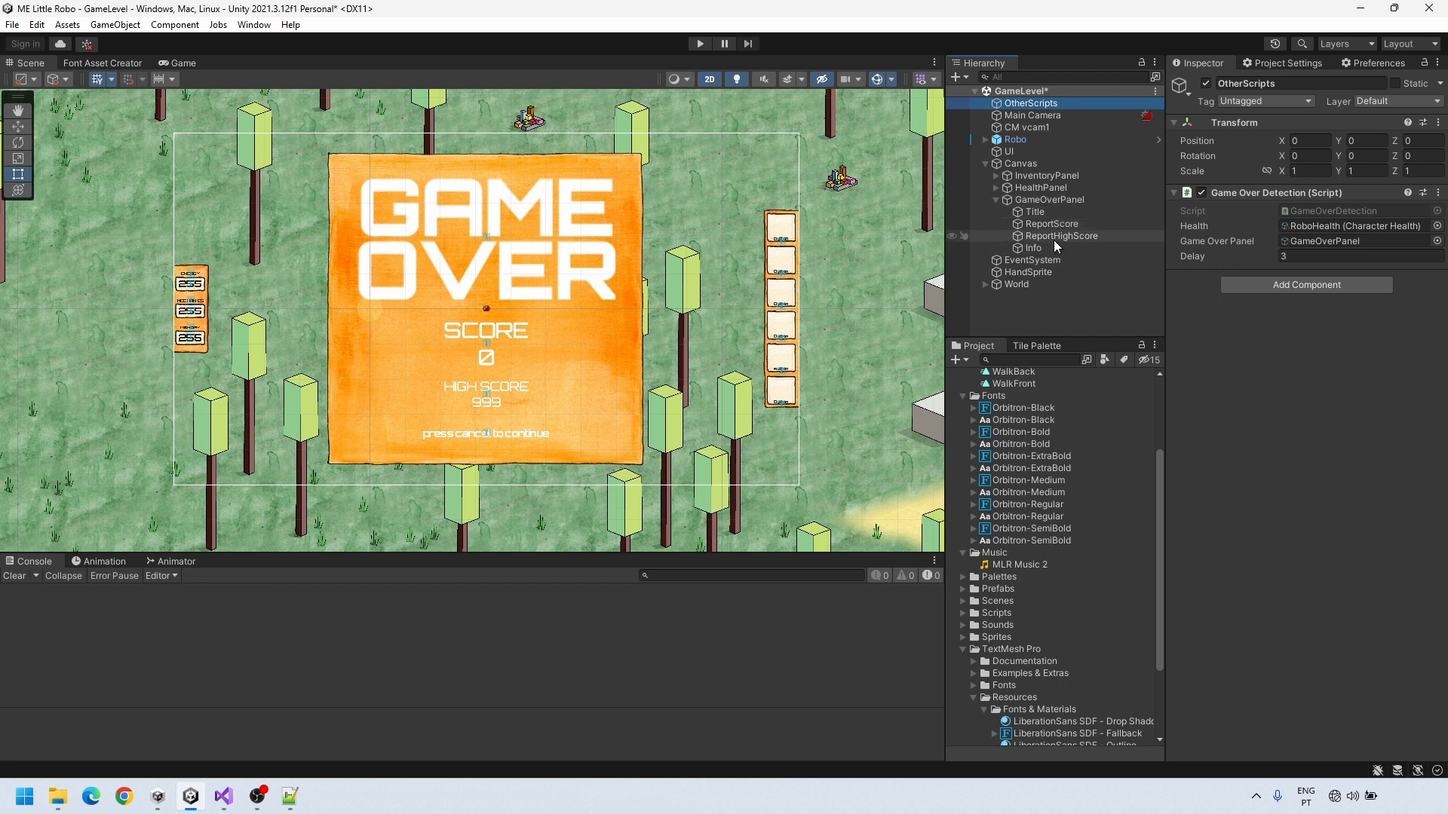
click(1039, 200)
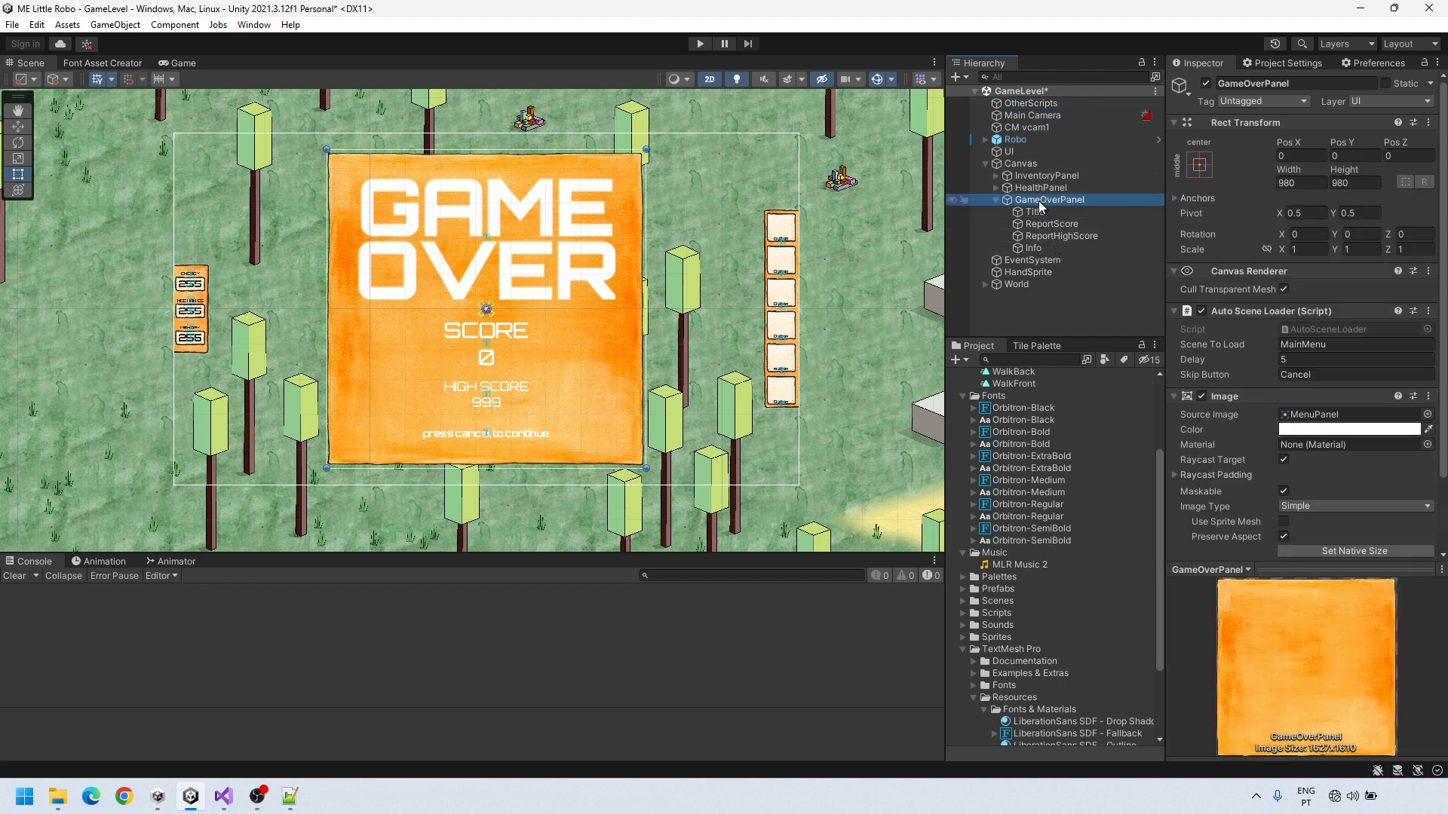
click(1201, 359)
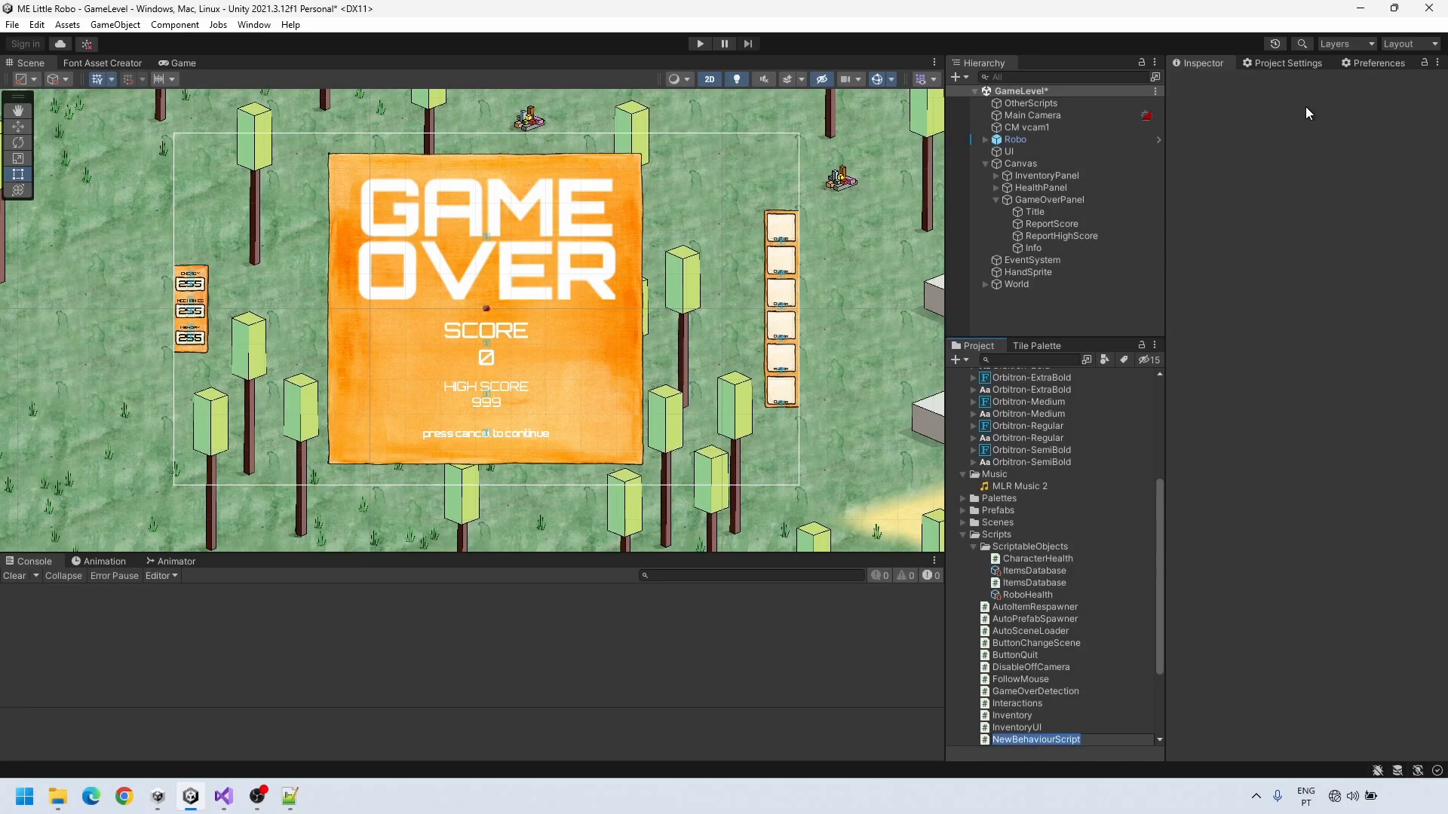
click(1017, 728)
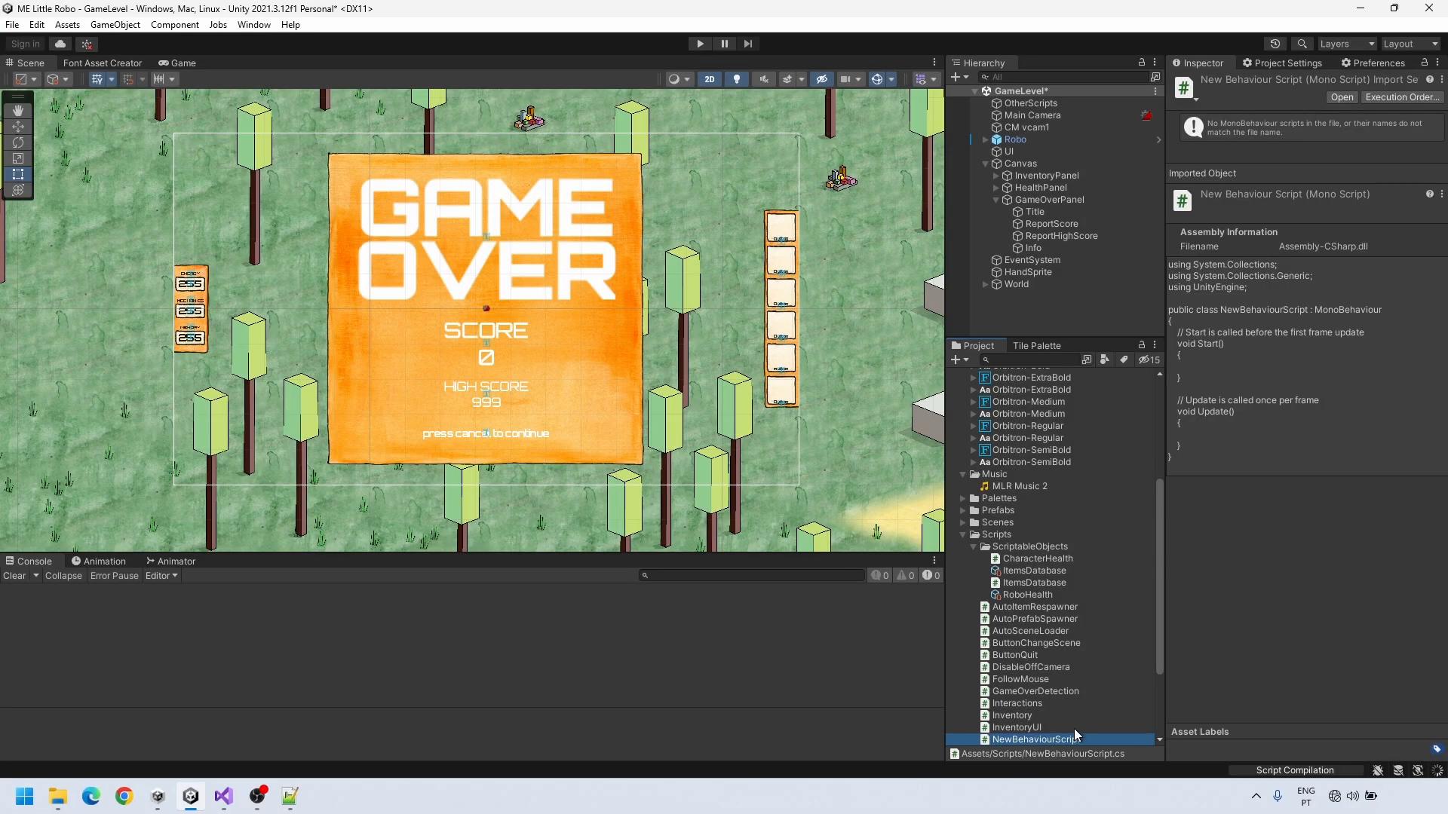
click(1024, 739)
key(Delete)
click(769, 427)
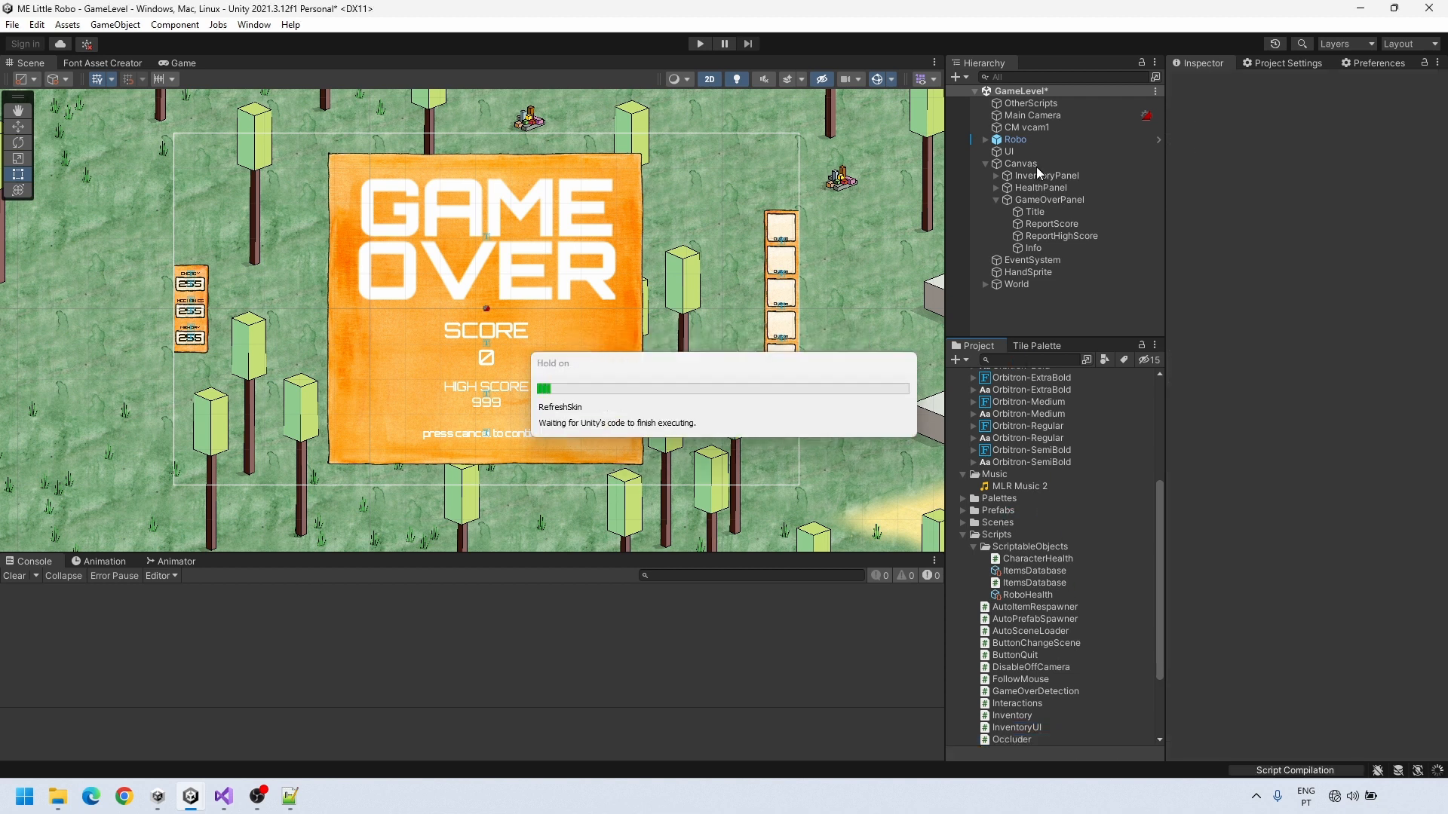
Open Robo's RoboHealth script in Visual Studio and insert blank lines below the memByMechLevel field
click(1015, 140)
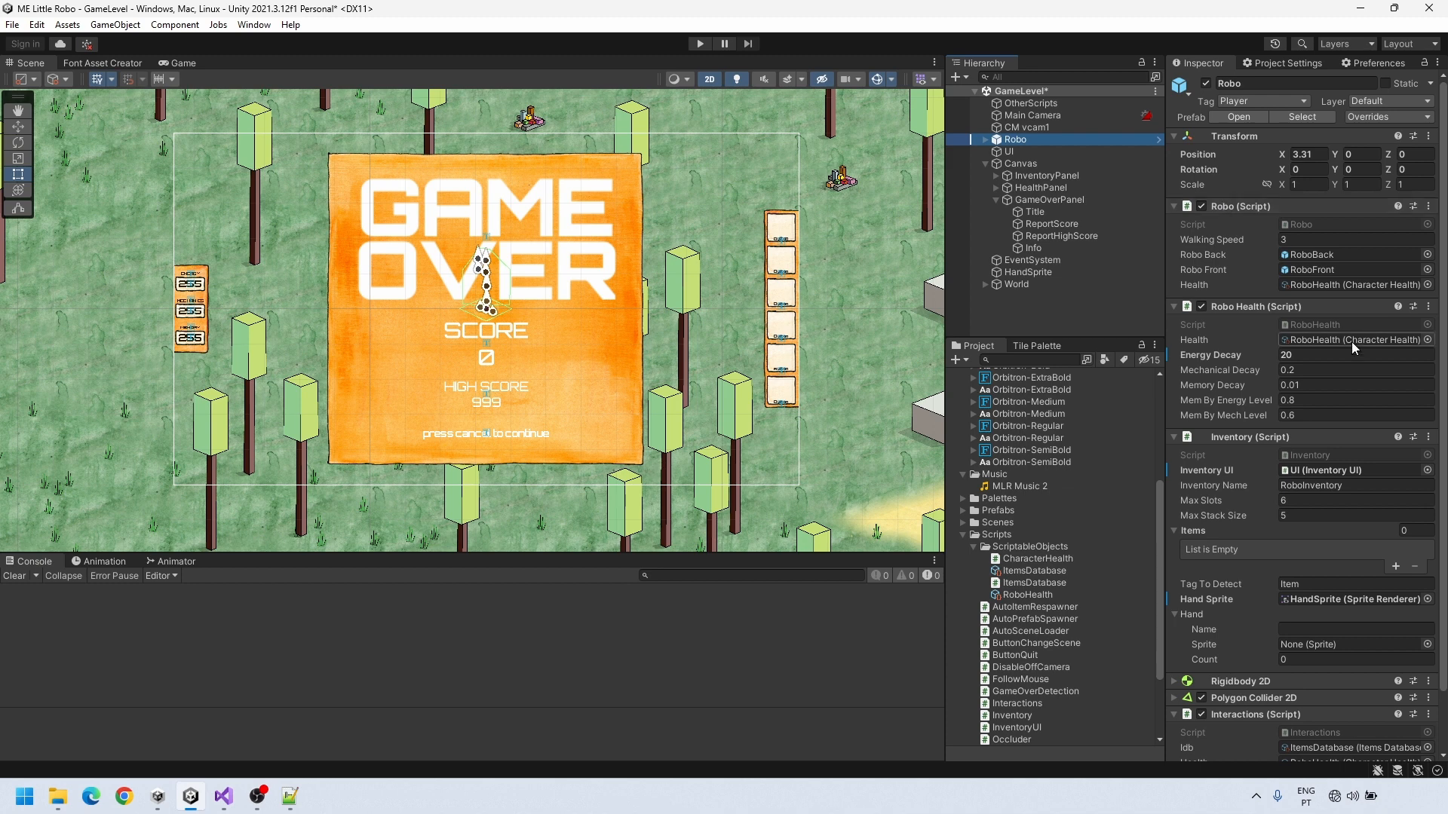
double_click(1334, 324)
scroll(686, 476, down, 2)
scroll(686, 477, up, 9)
click(338, 571)
key(Return)
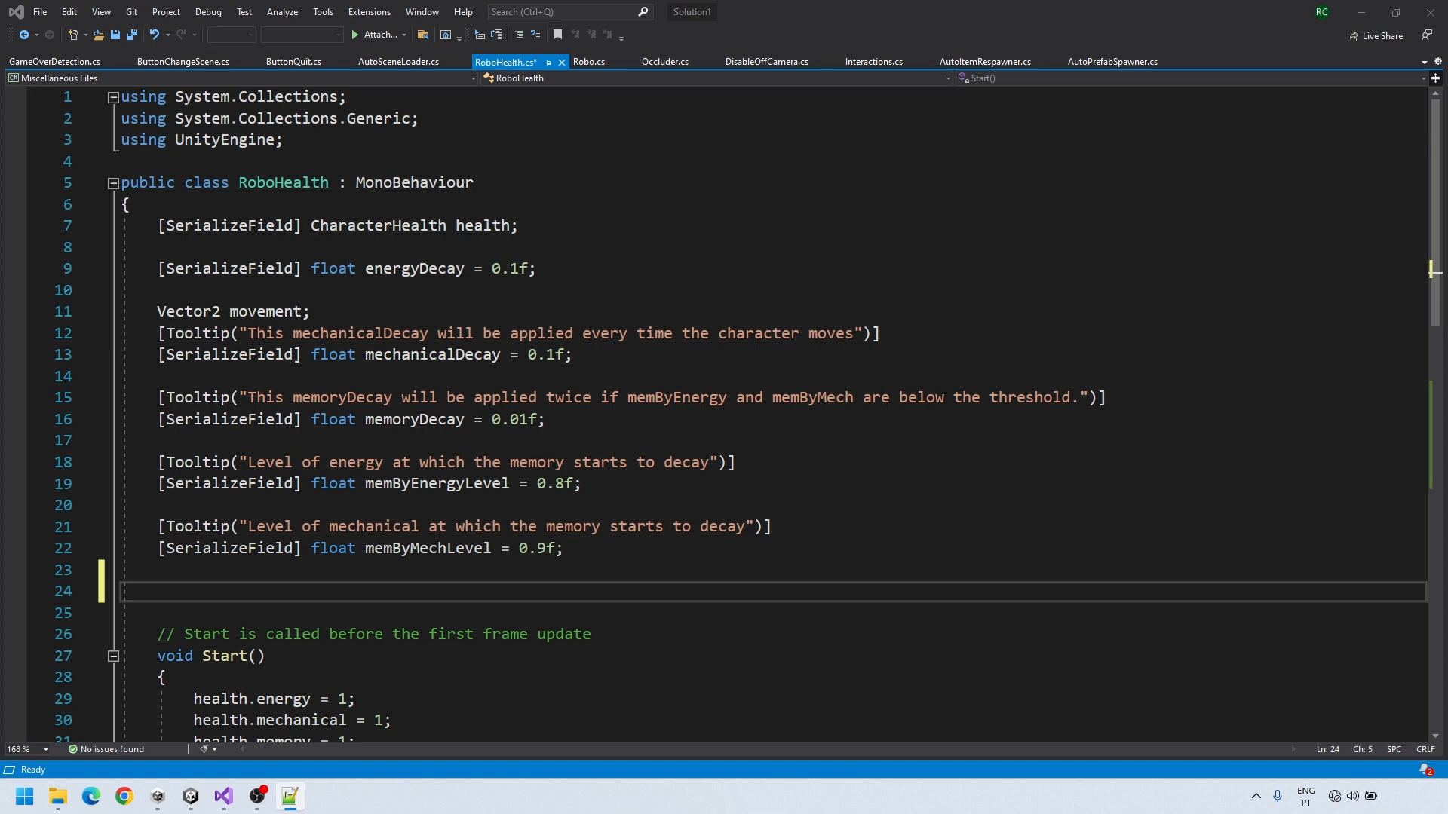
click(227, 595)
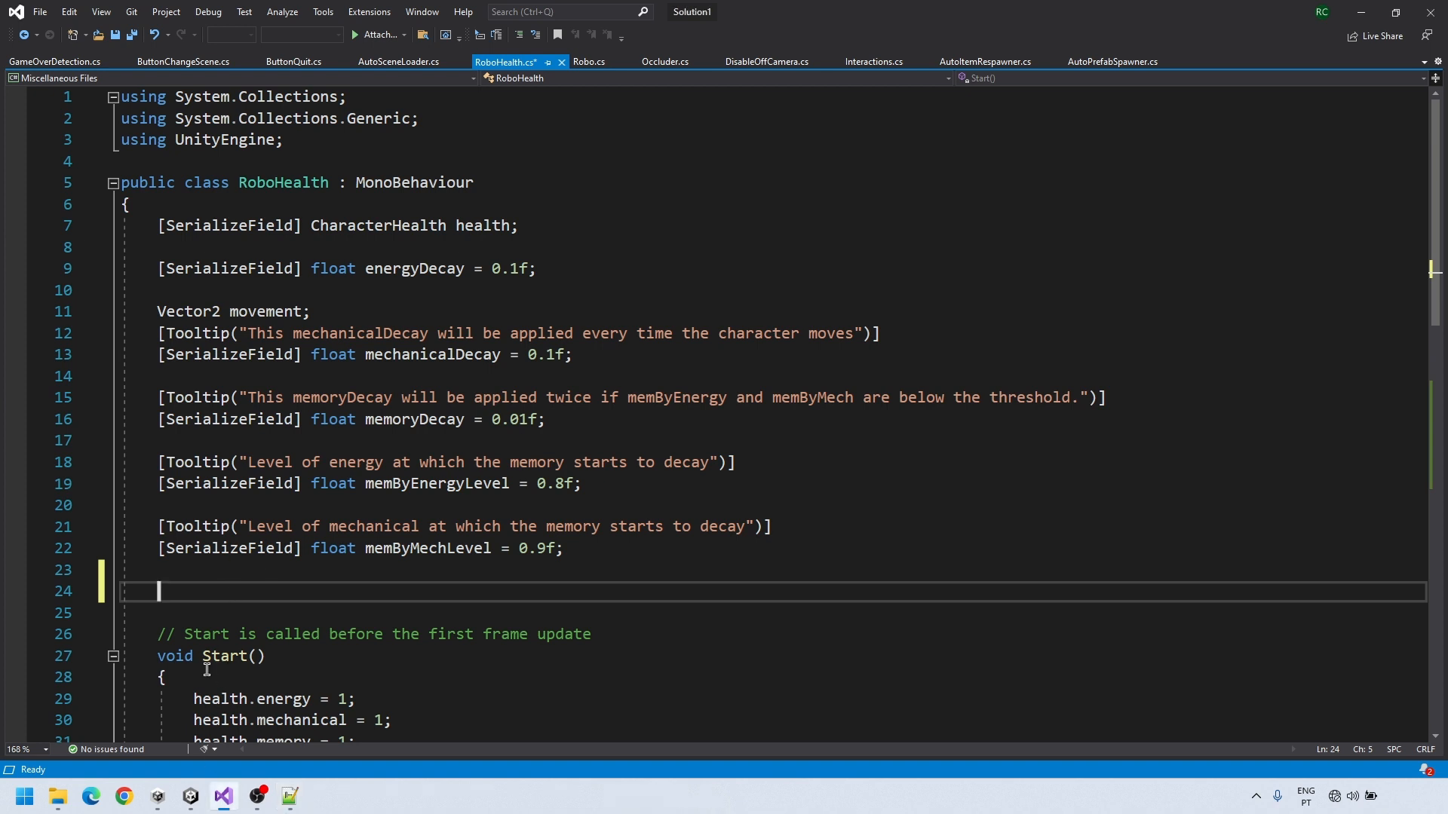
text(bool)
key(BackSpace)
key(BackSpace)
key(BackSpace)
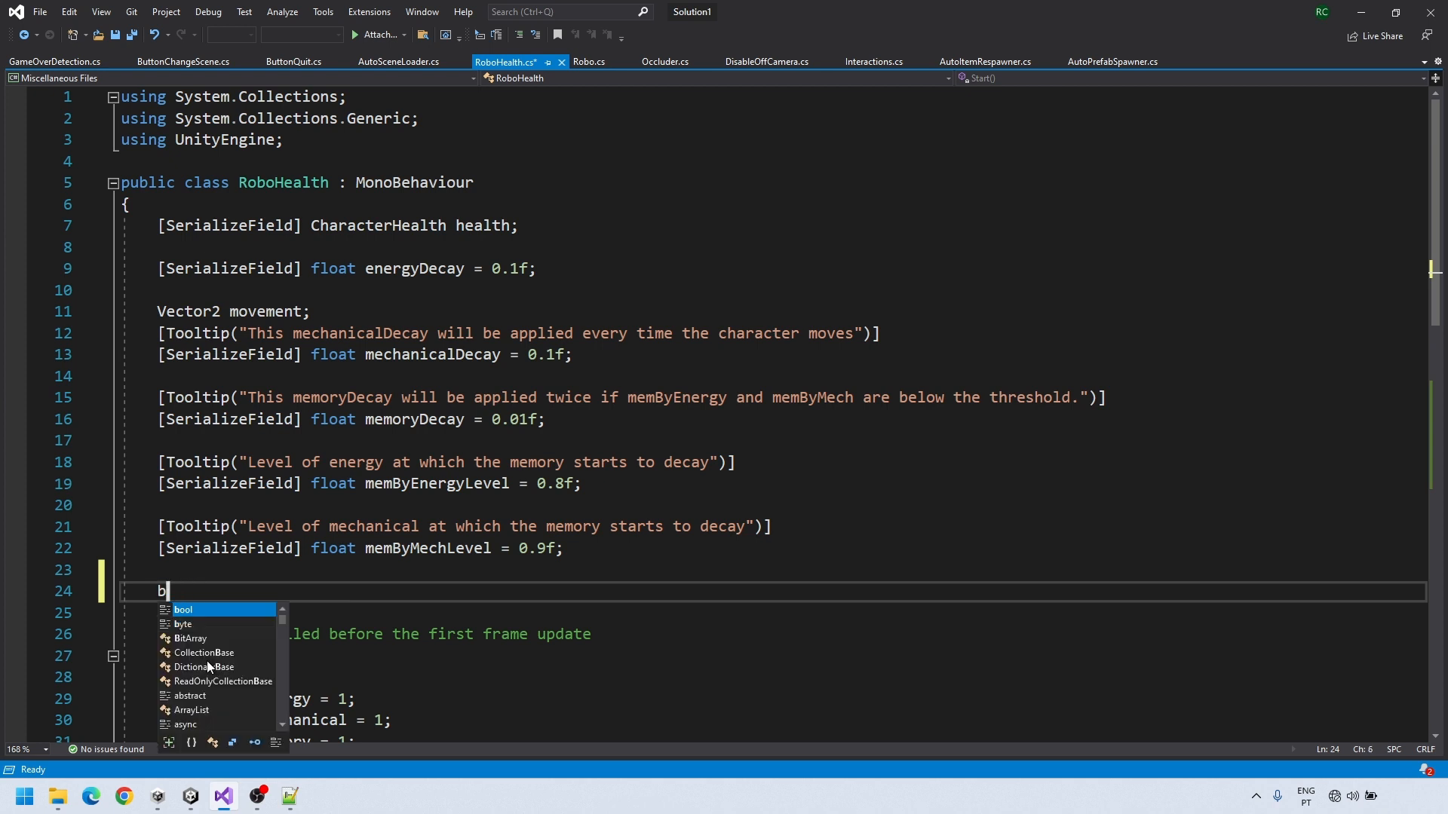
key(BackSpace)
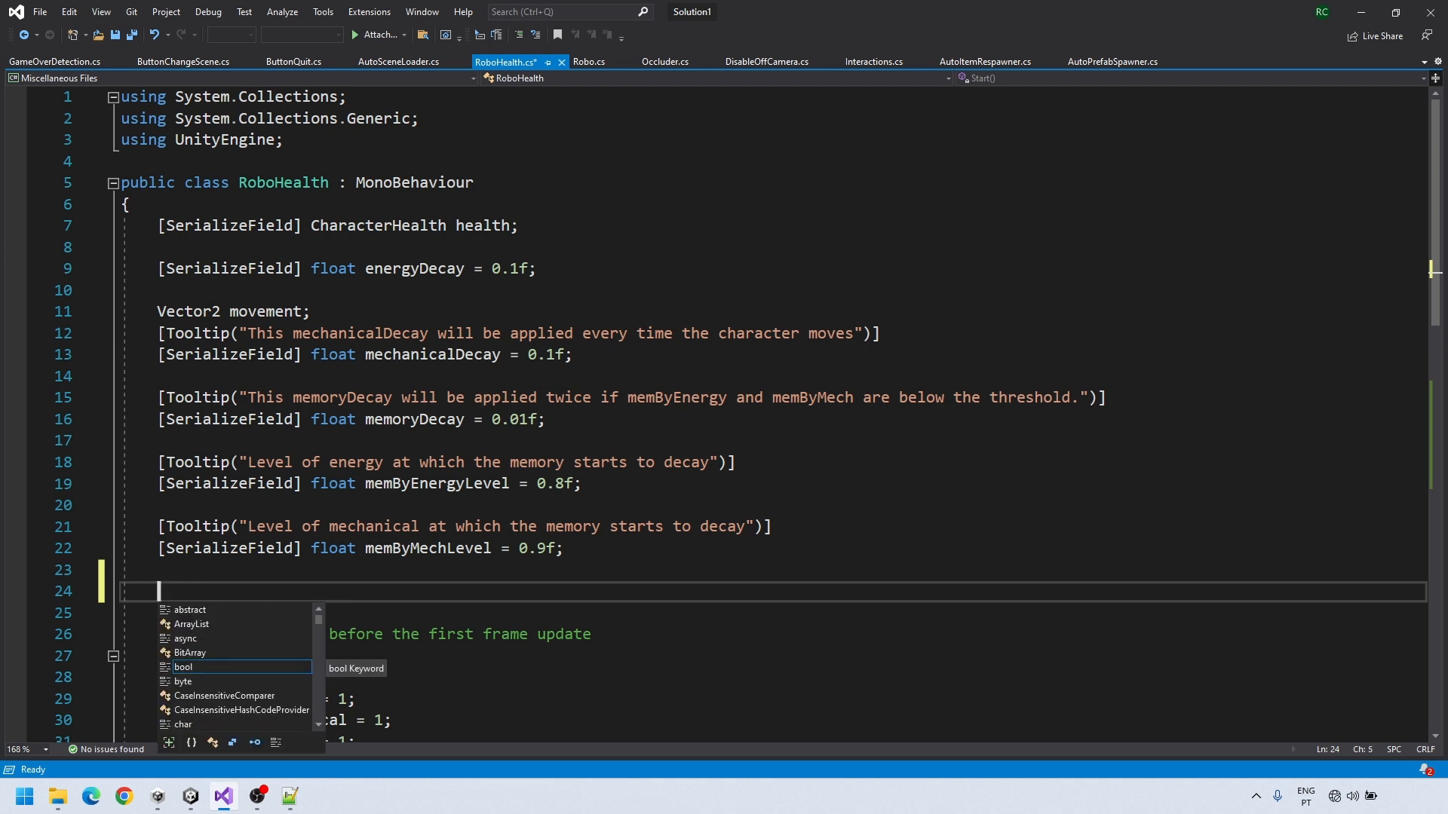
Declare the fields float startTime and bool canCount below memByMechLevel
text(float s)
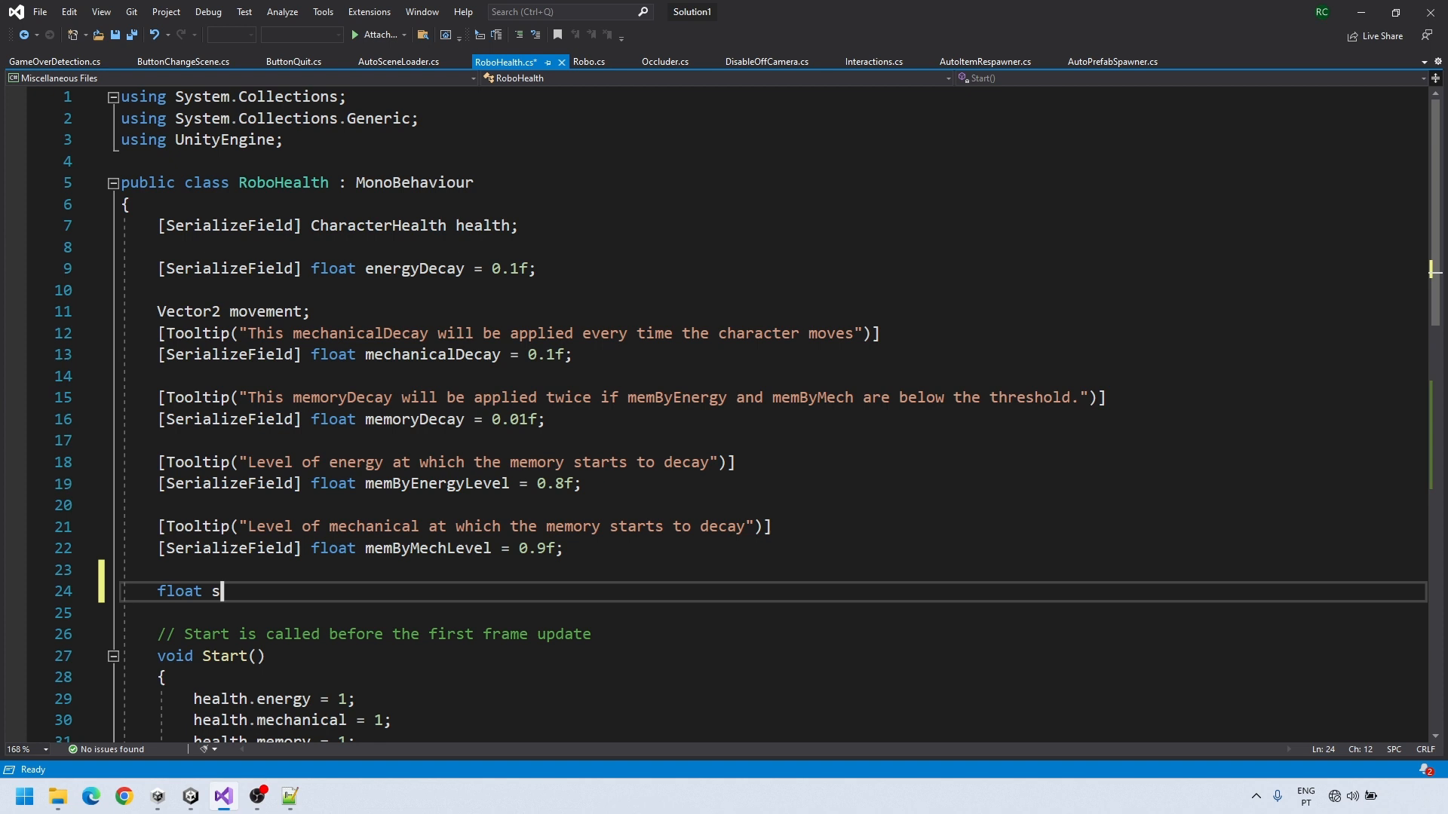
text(tartTime =)
key(BackSpace)
key(BackSpace)
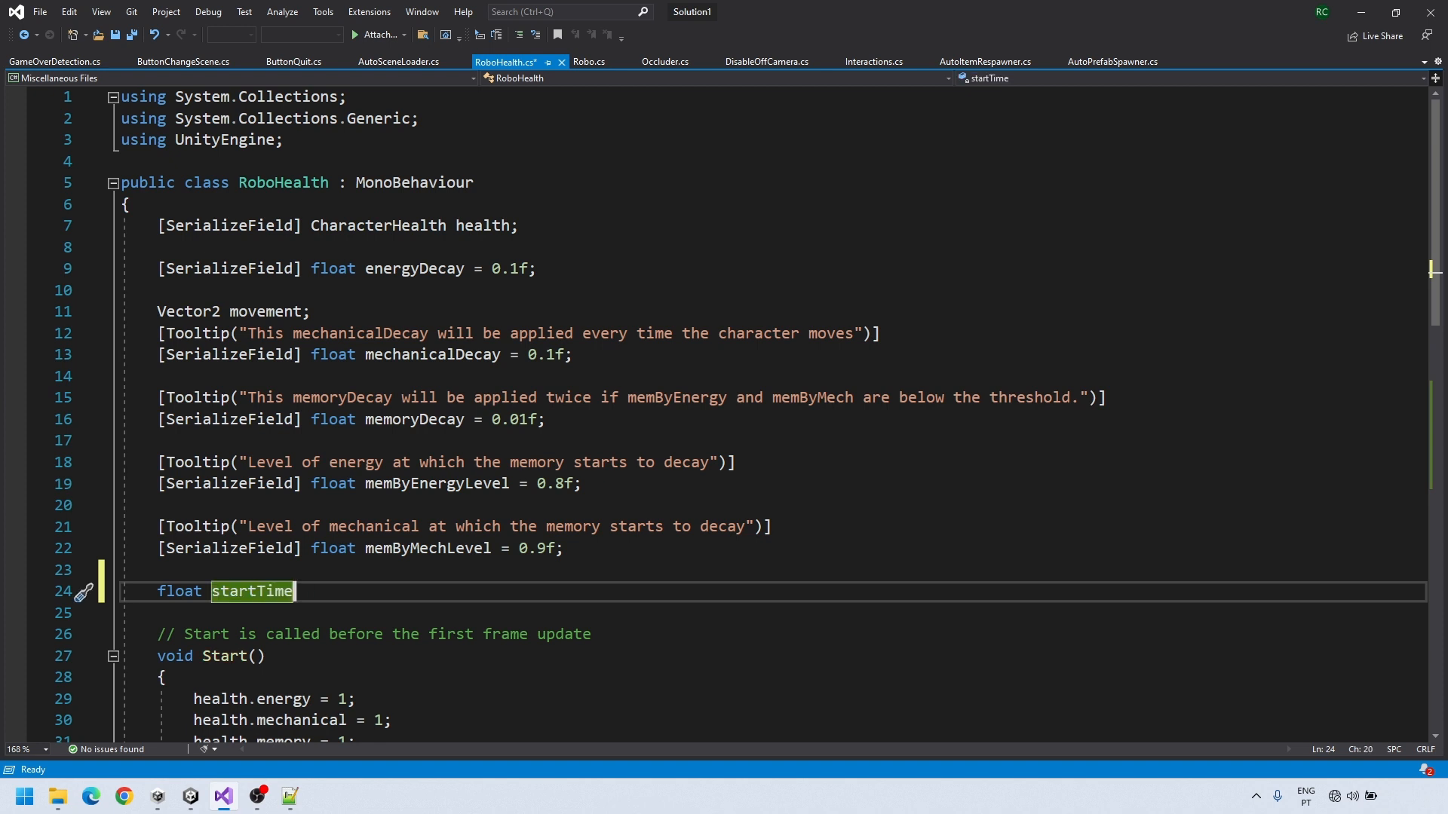
text(;)
key(Return)
text(bool)
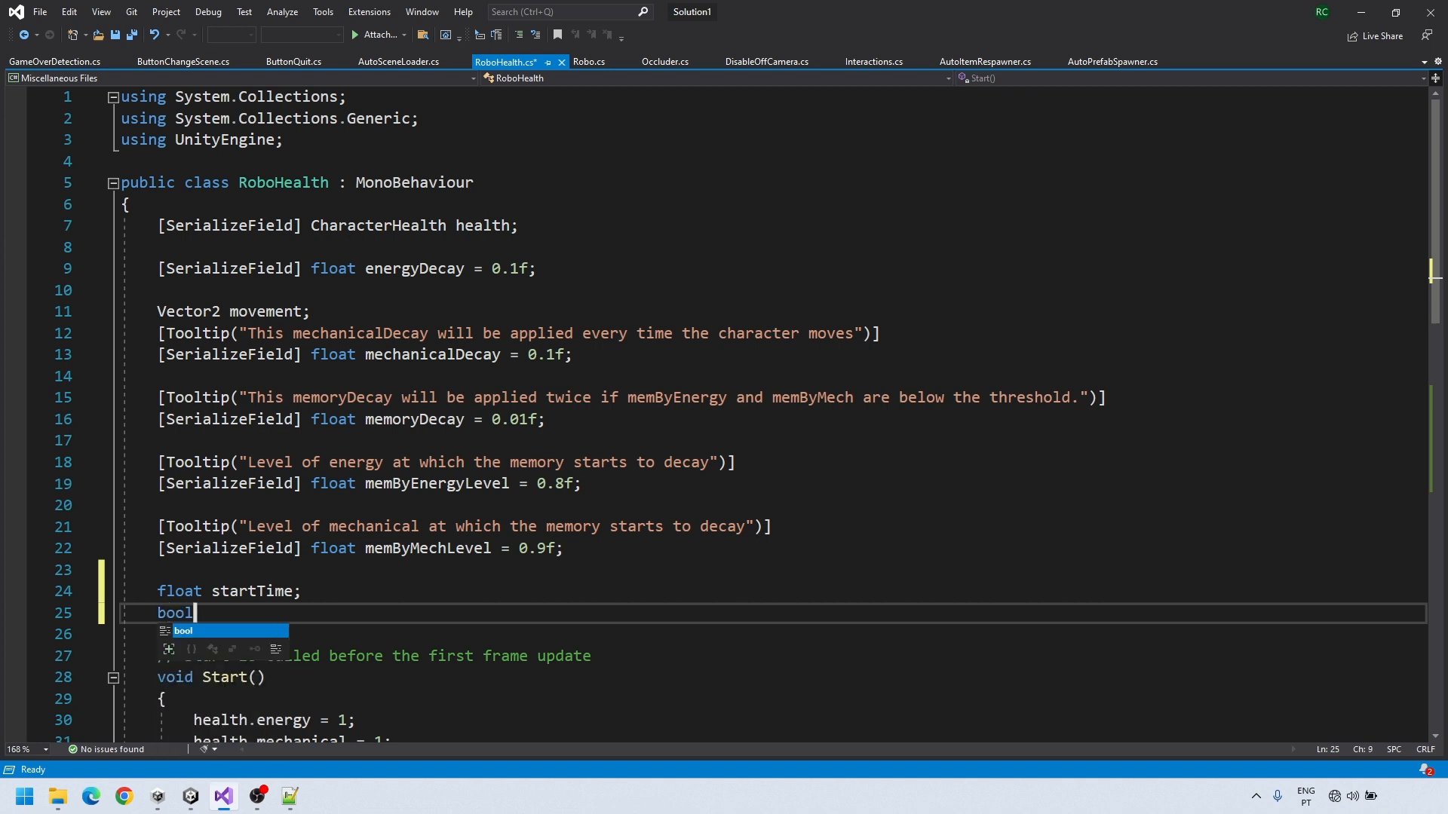
text( canCount)
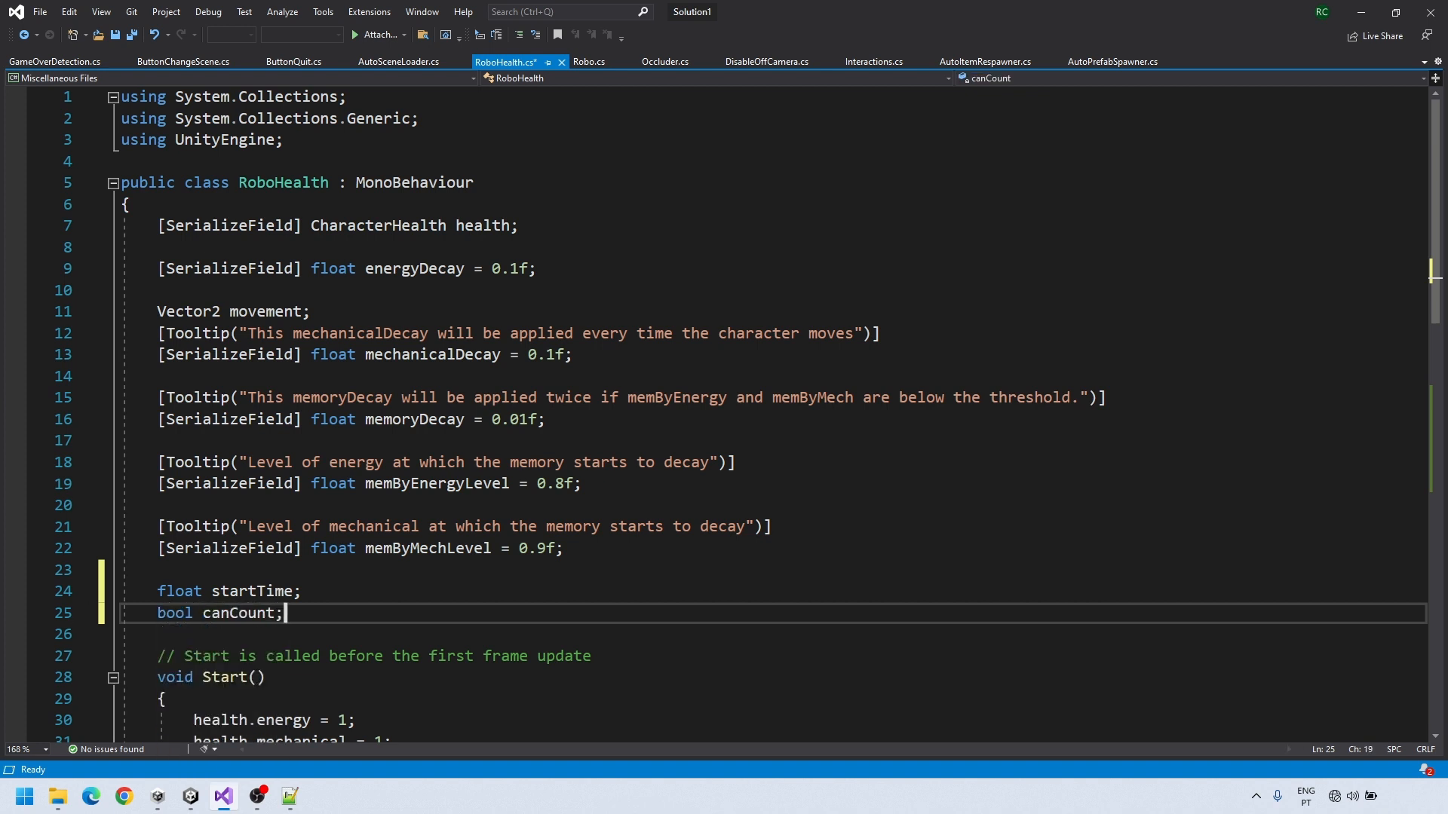
At the end of Start(), set canCount to true and startTime to Time.time
scroll(302, 528, down, 3)
click(360, 571)
key(Return)
key(Return)
text(canCount)
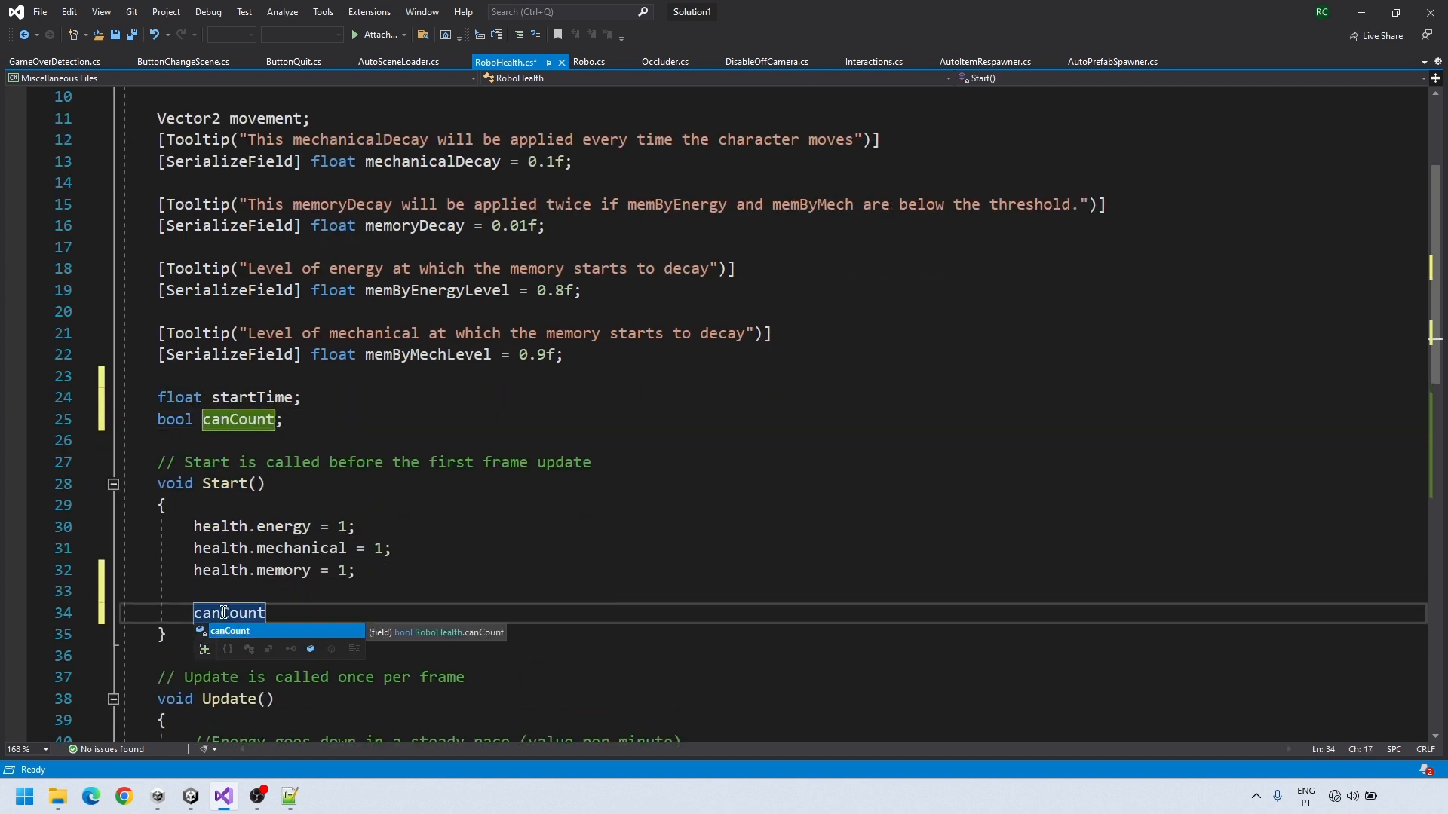
text( = true;)
key(Return)
text(startTime = Time.time;)
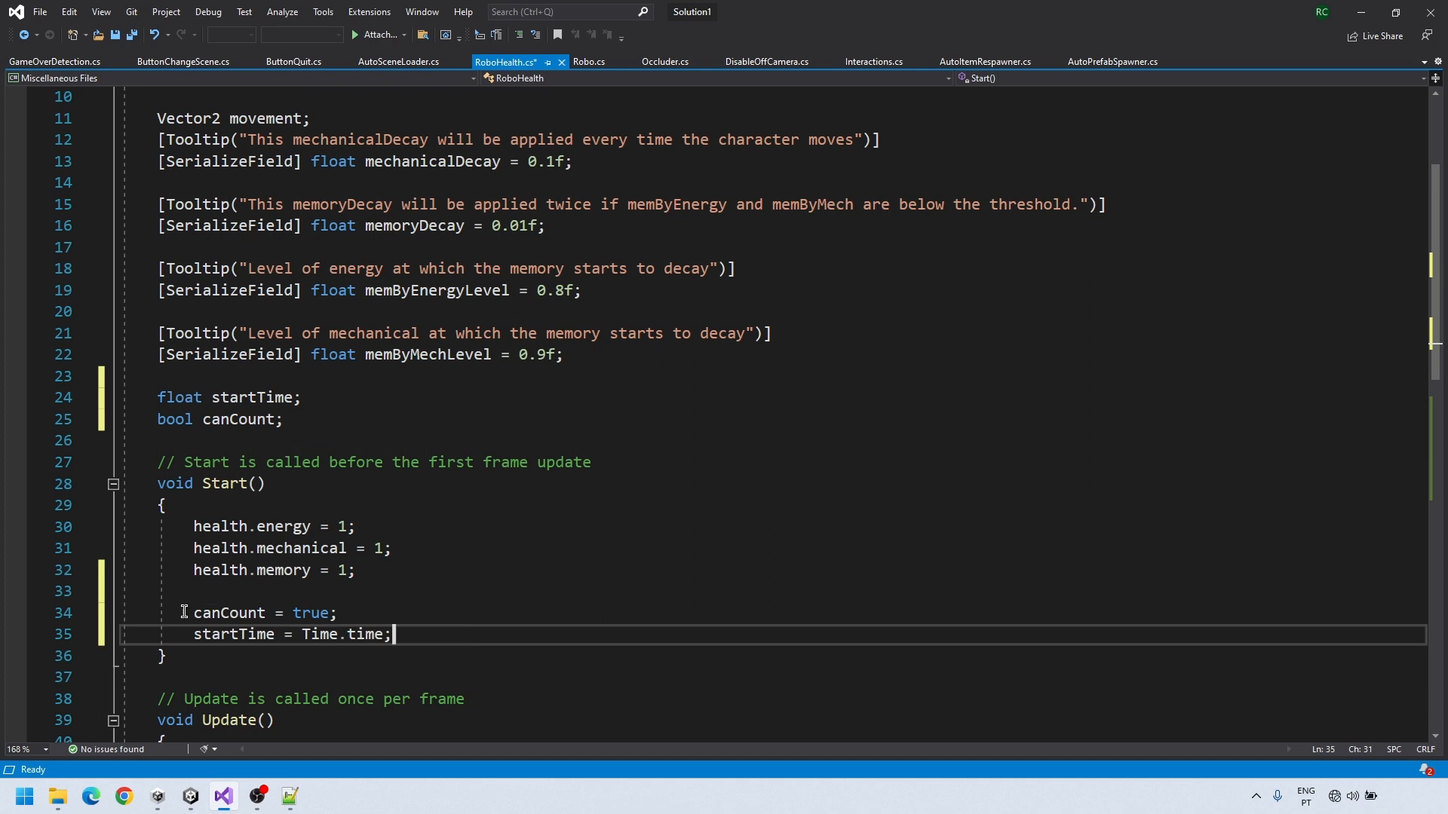
At the end of Update(), add an if condition checking health.energy == 0 && canCount
scroll(184, 611, down, 6)
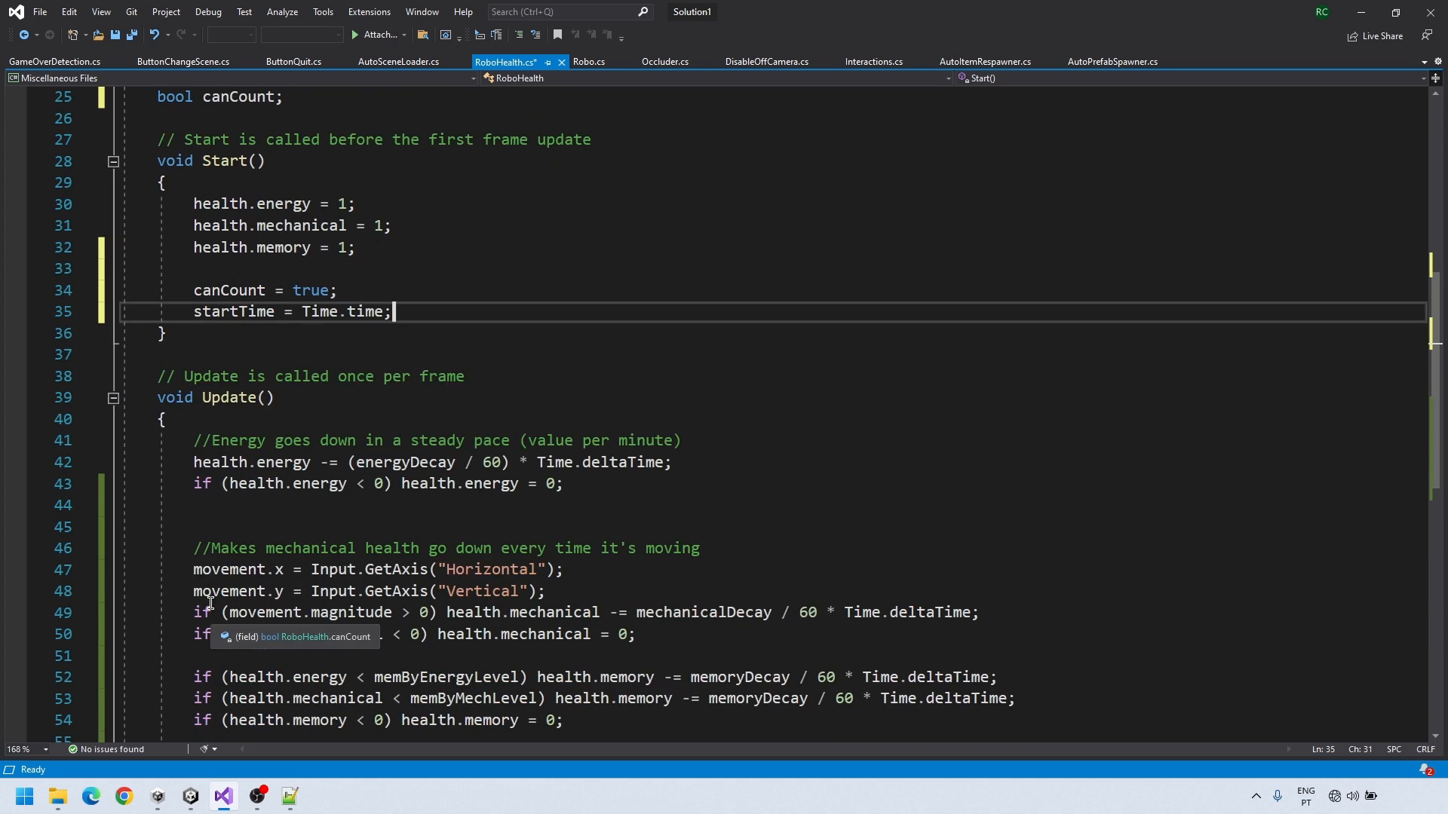
scroll(255, 491, down, 4)
scroll(256, 491, up, 2)
click(238, 551)
key(Return)
key(Return)
key(Return)
key(Up)
key(Up)
text(if(health.energy == 0 && canCount))
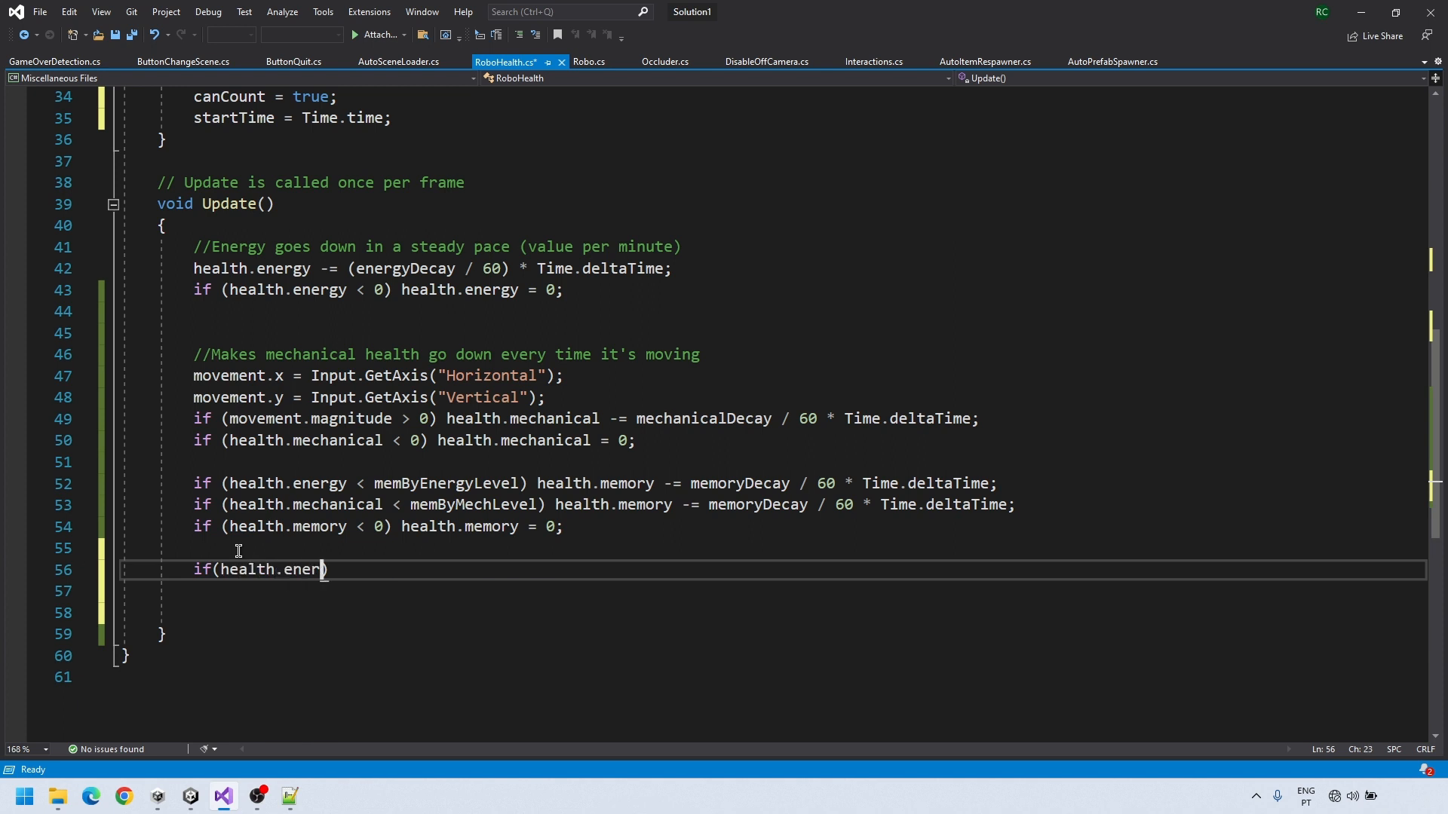
Give the new if statement a braced block that sets canCount to false
key(Return)
text({)
key(Return)
text(canCount = false;)
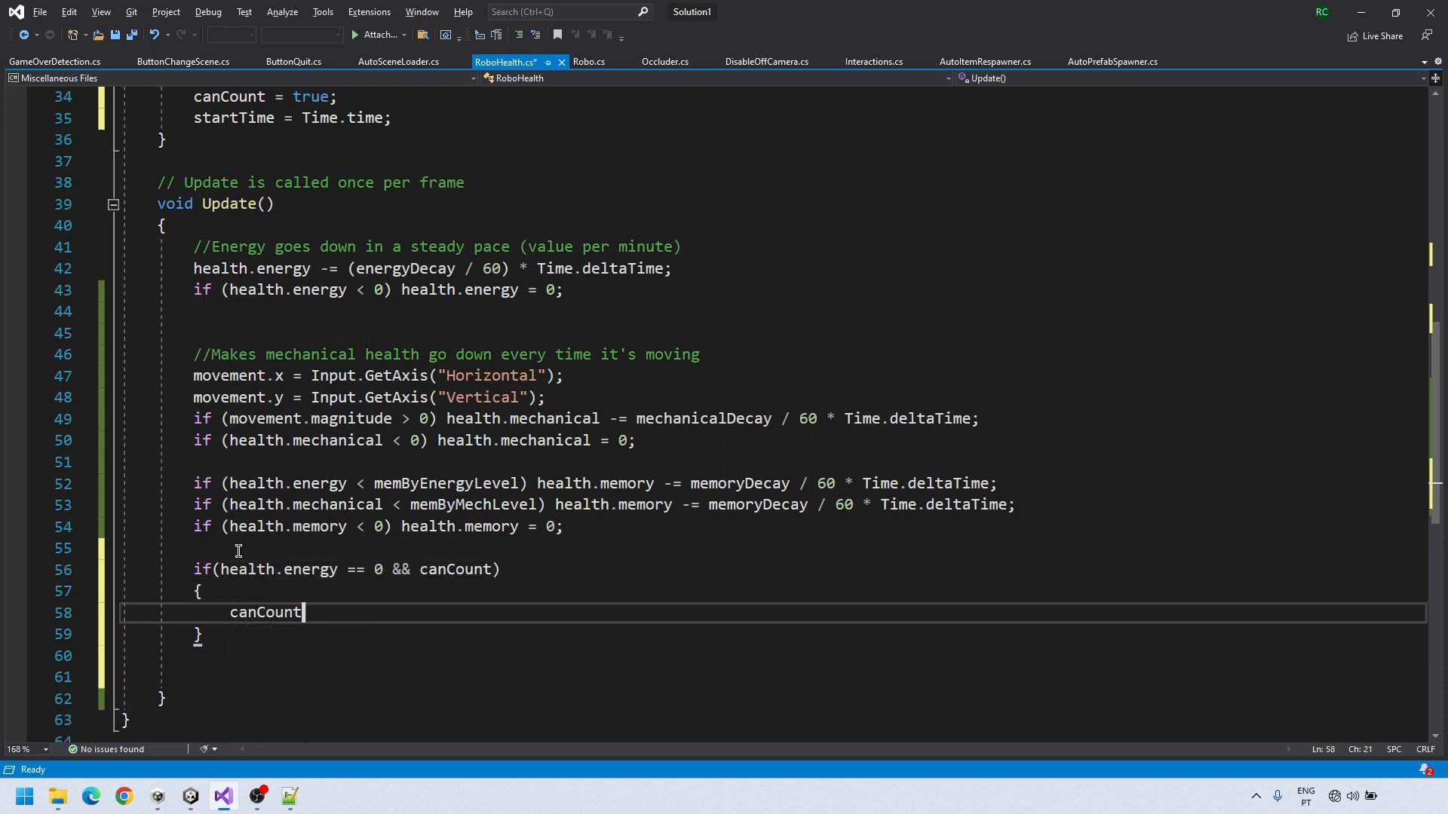
Below canCount = false, store the survival time with PlayerPrefs.SetFloat("MyScore", Time.time - startTime);
key(Return)
text(PlayerPrefs.Set)
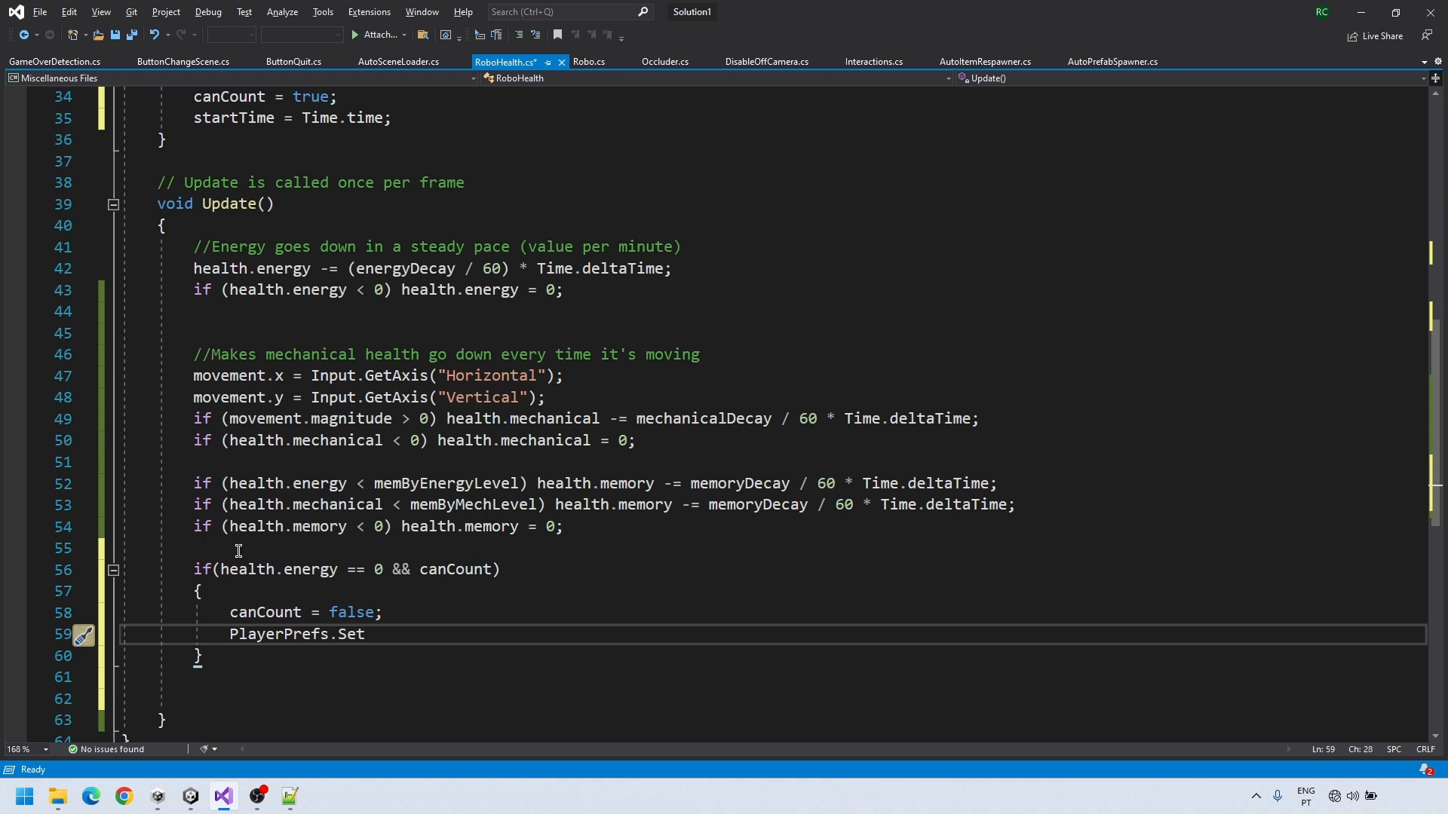
text(Float("Score)
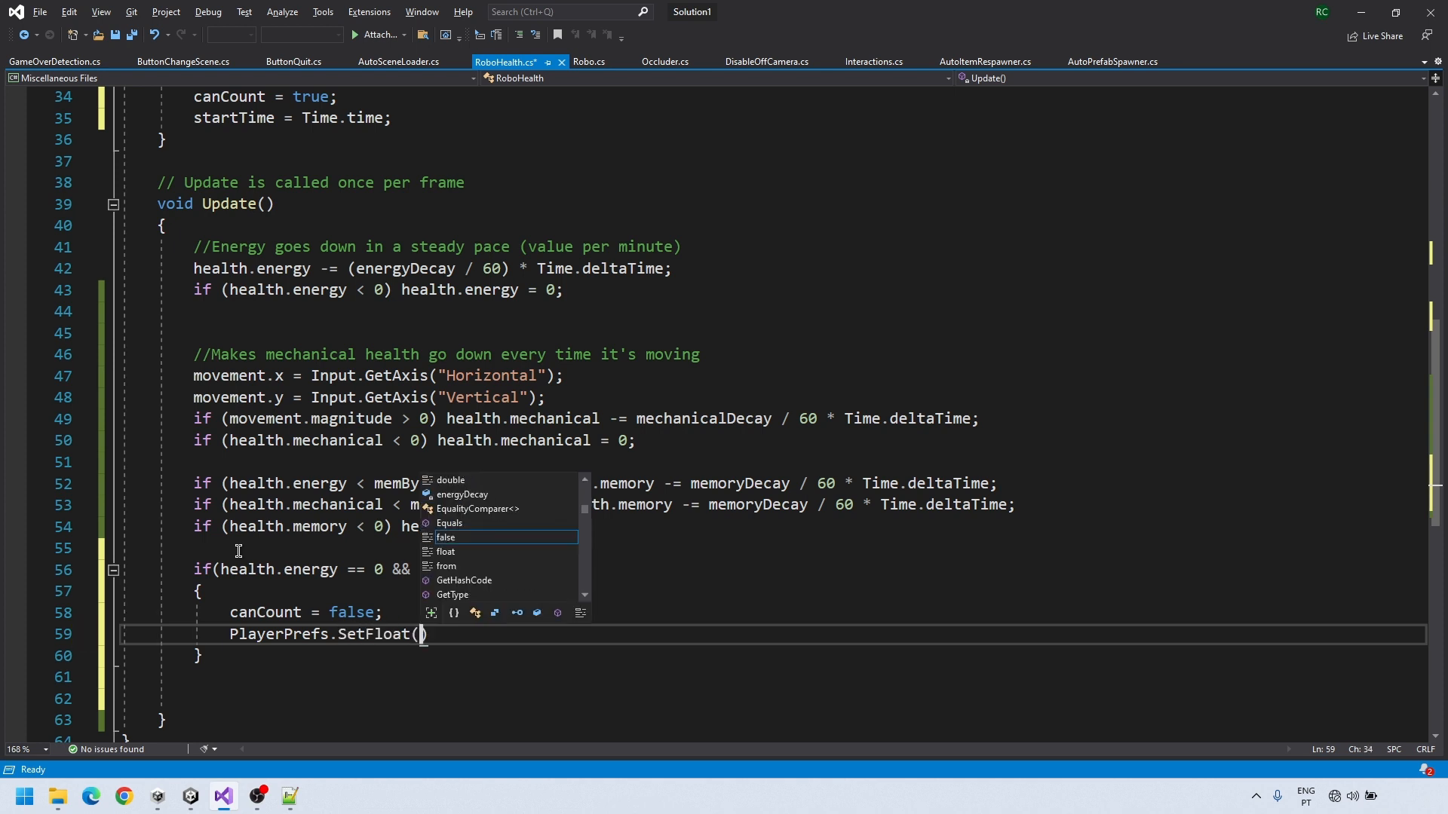
text(")
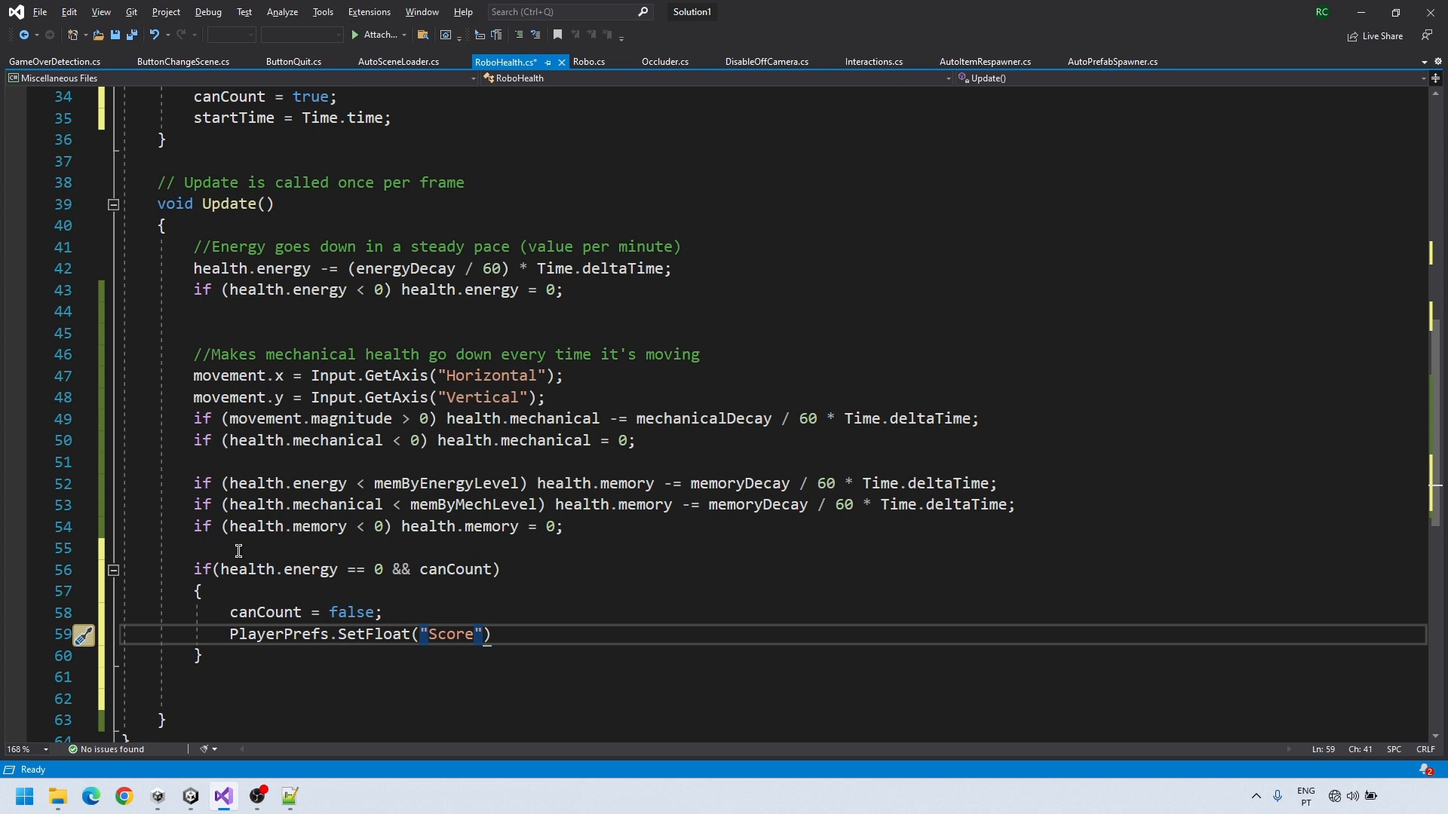
text(My)
click(514, 634)
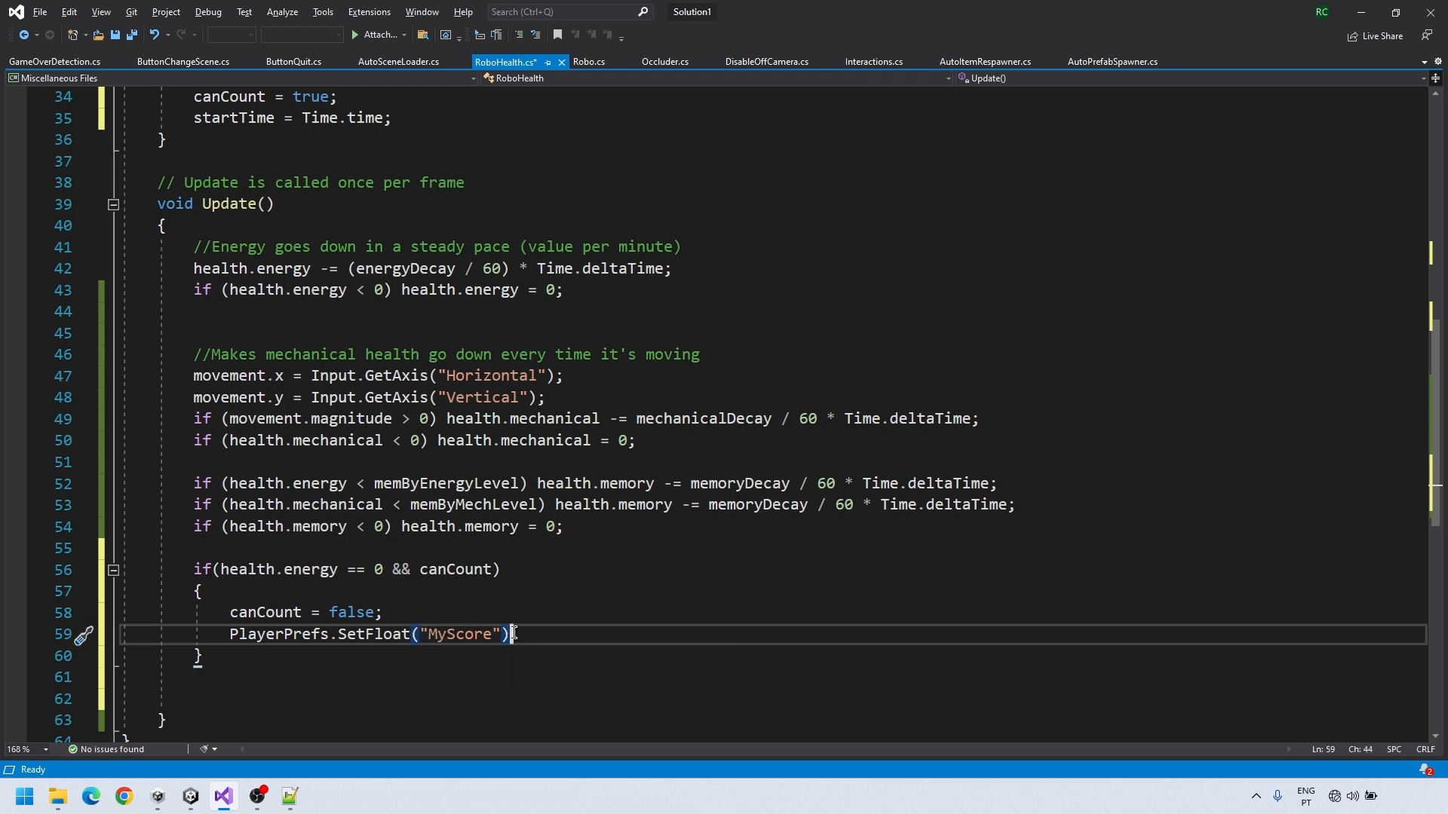
text(,)
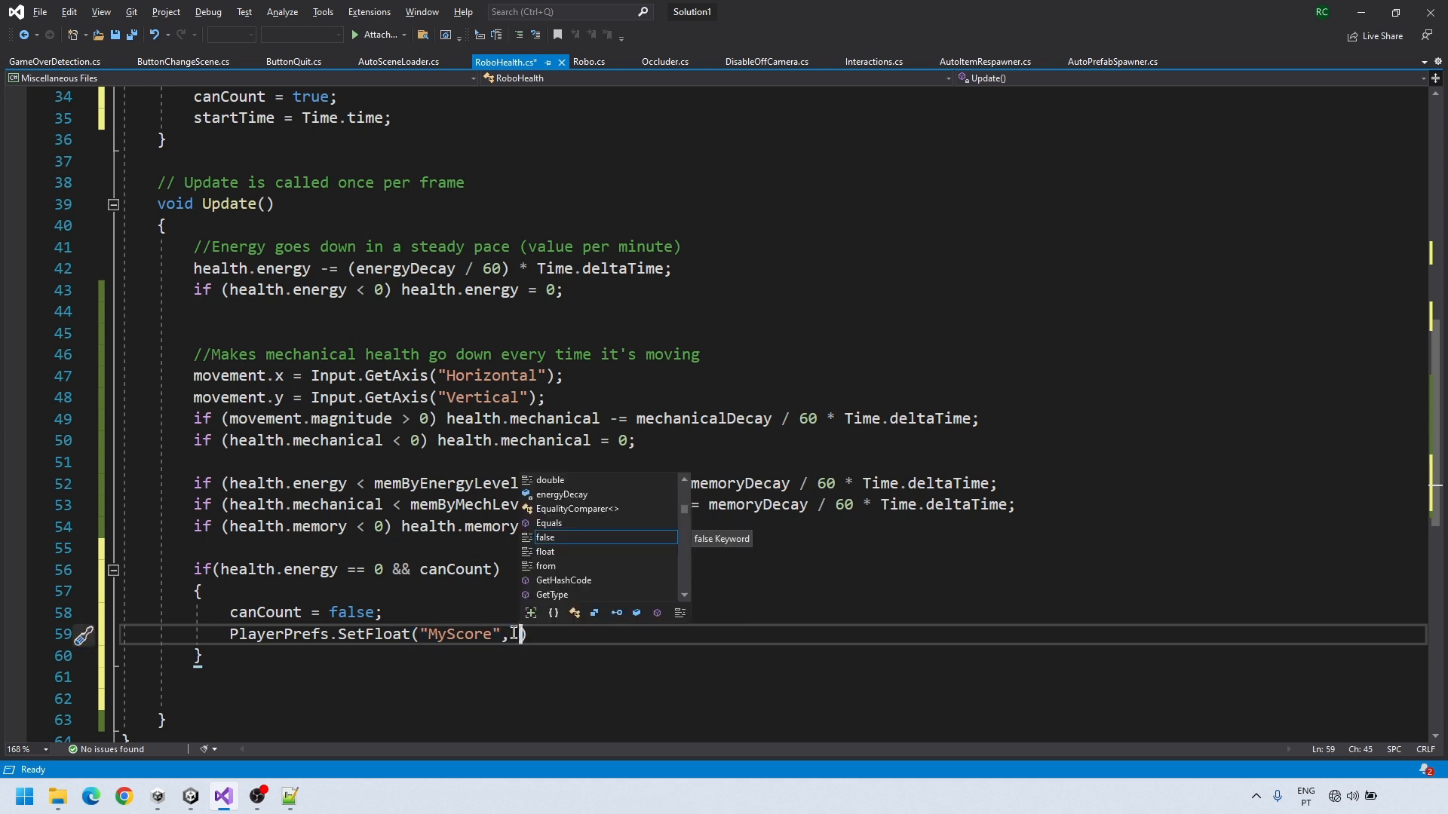
text(Time.time - startTime);)
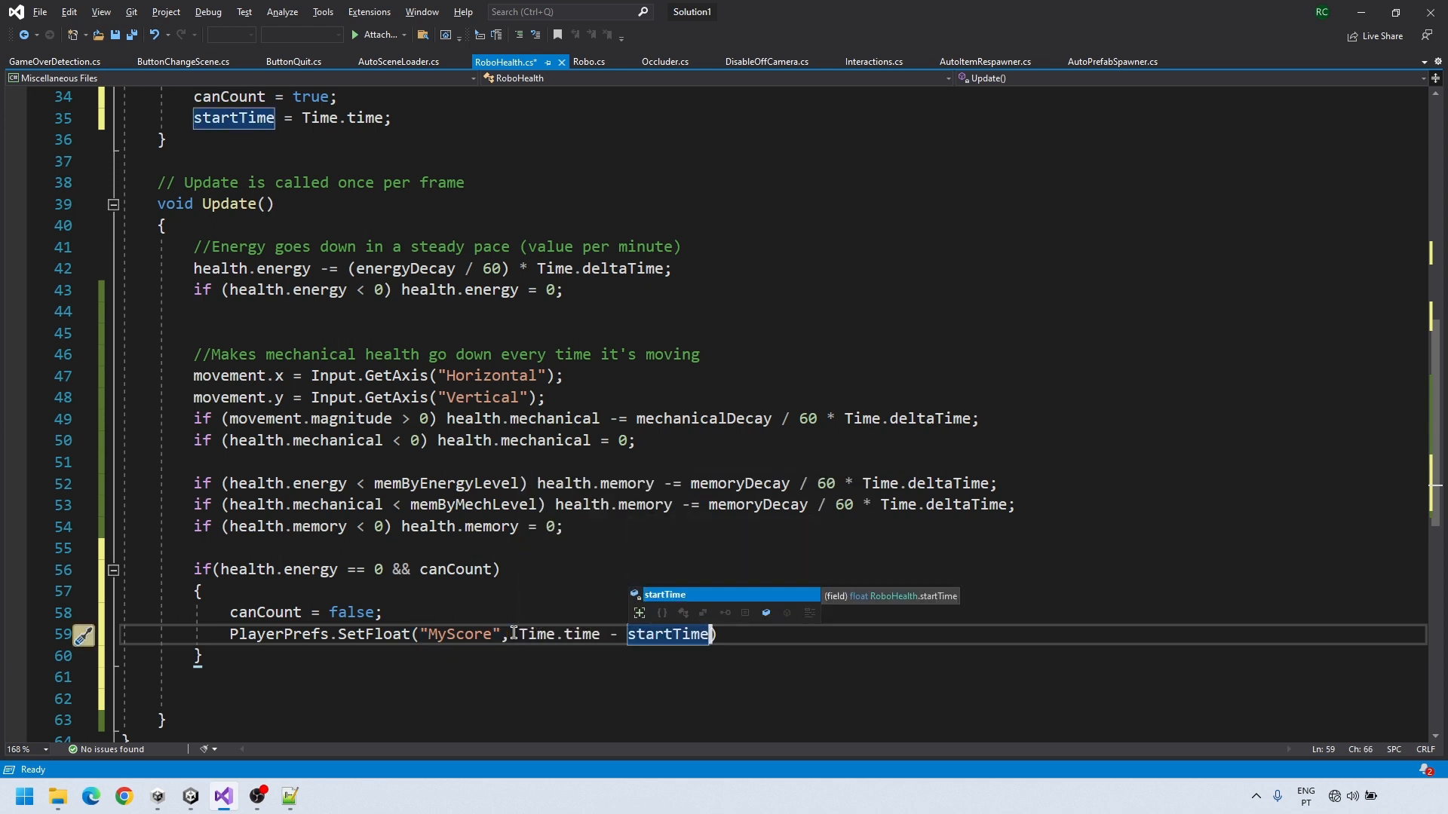
Below the MyScore line, begin an if condition with PlayerPrefs.GetFloat("MyBestScore", 0) < as its first half
key(Return)
key(Return)
text(if ()
drag(230, 635, 500, 637)
key(ctrl+c)
click(266, 677)
key(ctrl+v)
drag(375, 675, 388, 674)
text(Ge)
click(483, 677)
text(Best)
click(575, 677)
text(, 0) <)
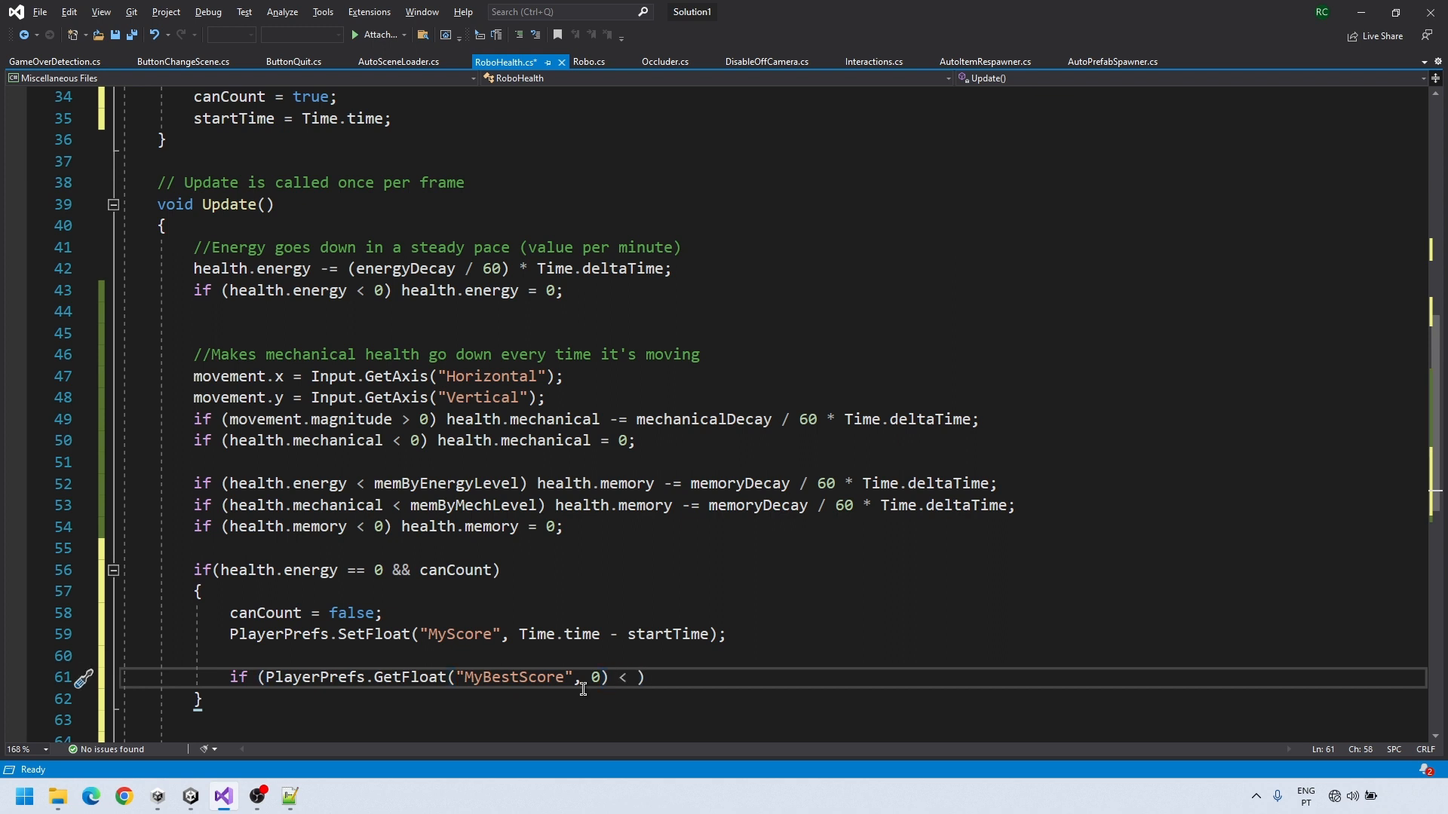
Complete the if comparison with PlayerPrefs.GetFloat("MyScore", 0) and add an empty braced block beneath it
key(Tab)
drag(853, 678, 890, 678)
key(BackSpace)
click(961, 682)
key(Return)
text({)
key(Return)
Inside the new block, add PlayerPrefs.SetFloat("MyBestScore", PlayerPrefs.GetFloat("MyScore", 0));
scroll(966, 699, down, 2)
drag(728, 506, 232, 507)
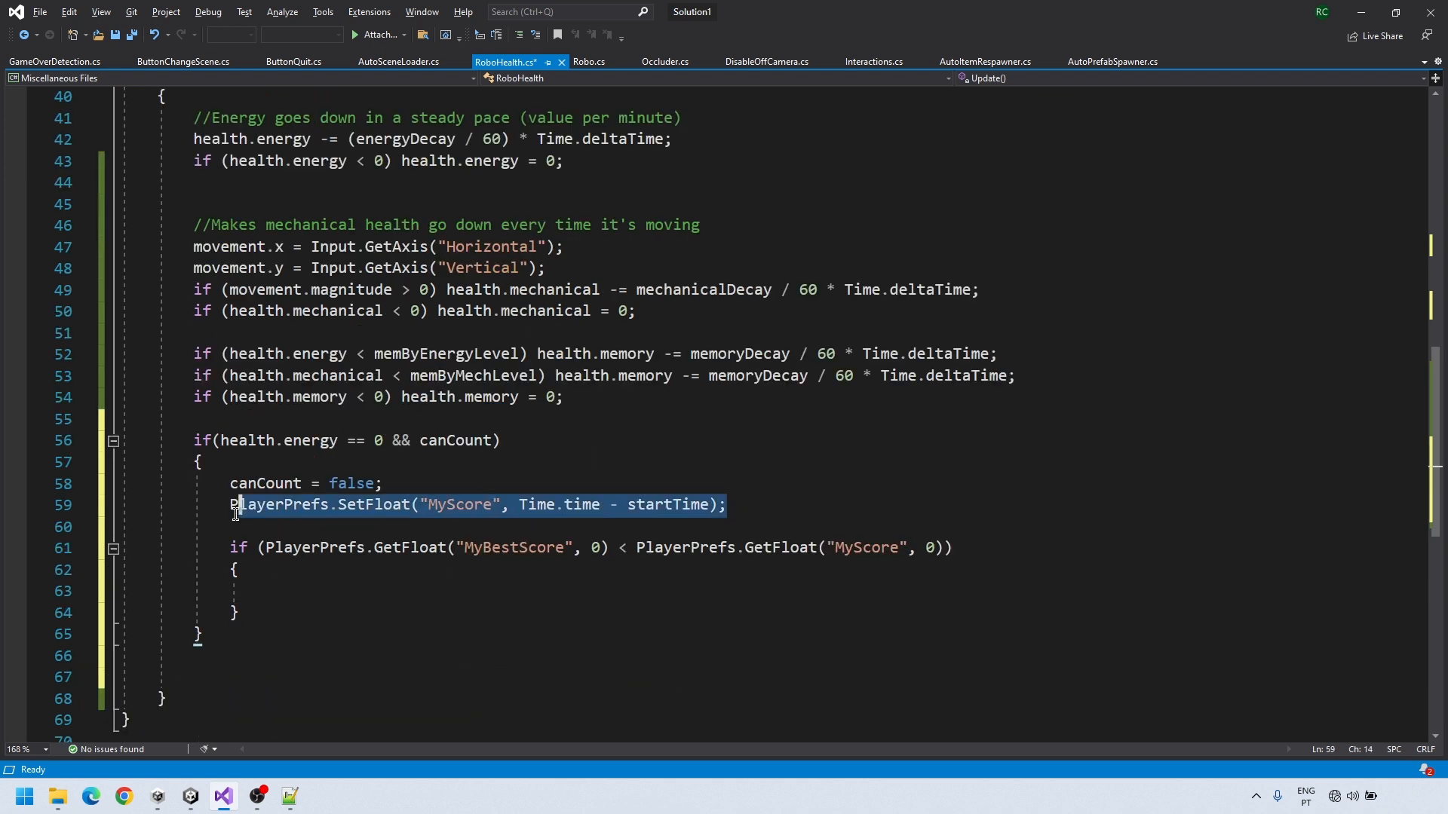
key(ctrl+c)
click(316, 591)
key(ctrl+v)
click(483, 592)
text(Best)
drag(592, 592, 782, 594)
key(ctrl+v)
After the best-score if block, add PlayerPrefs.Save(); and save the script
click(400, 612)
key(Return)
key(Return)
text(PlayerPrefs.Save();)
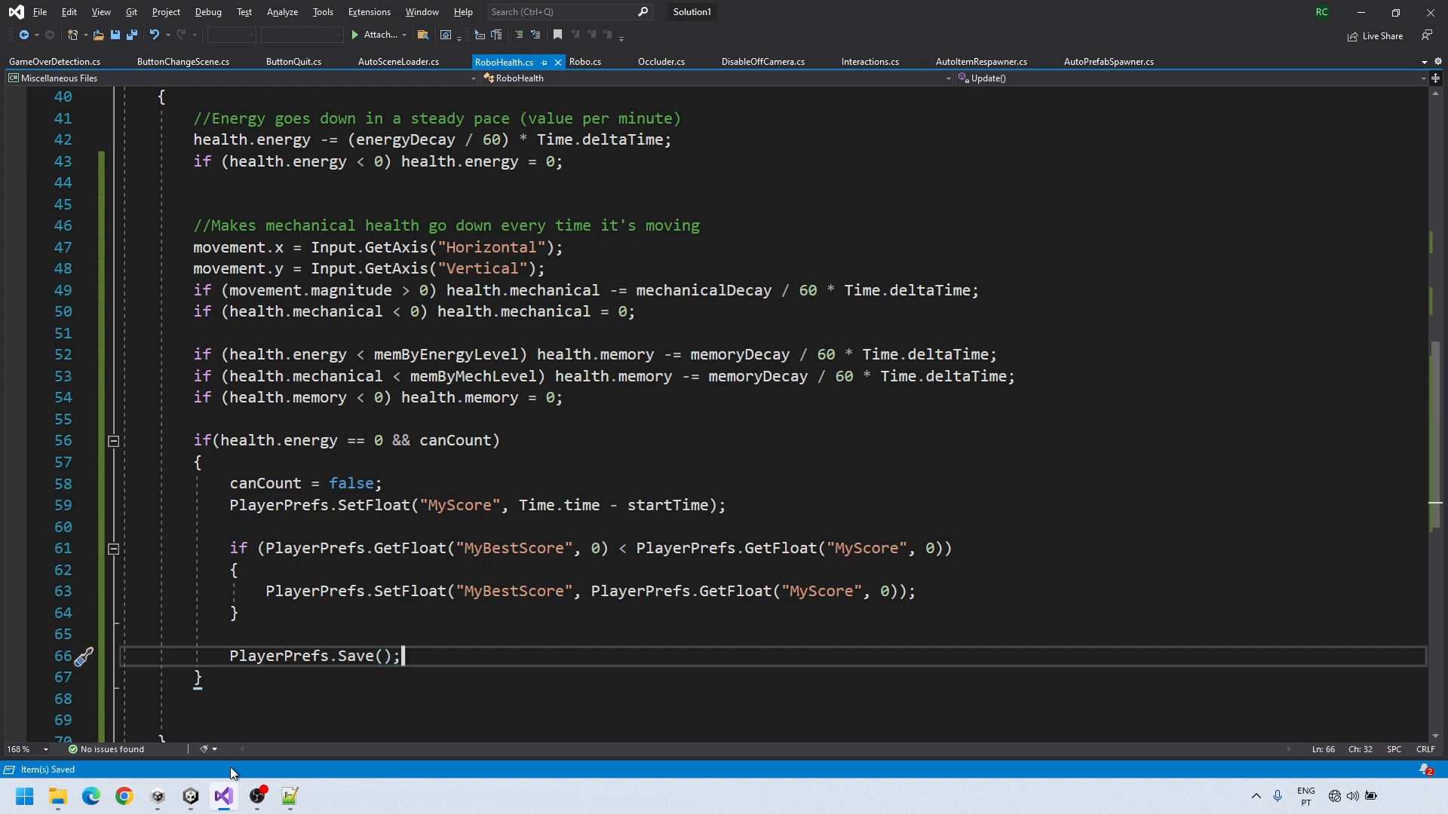
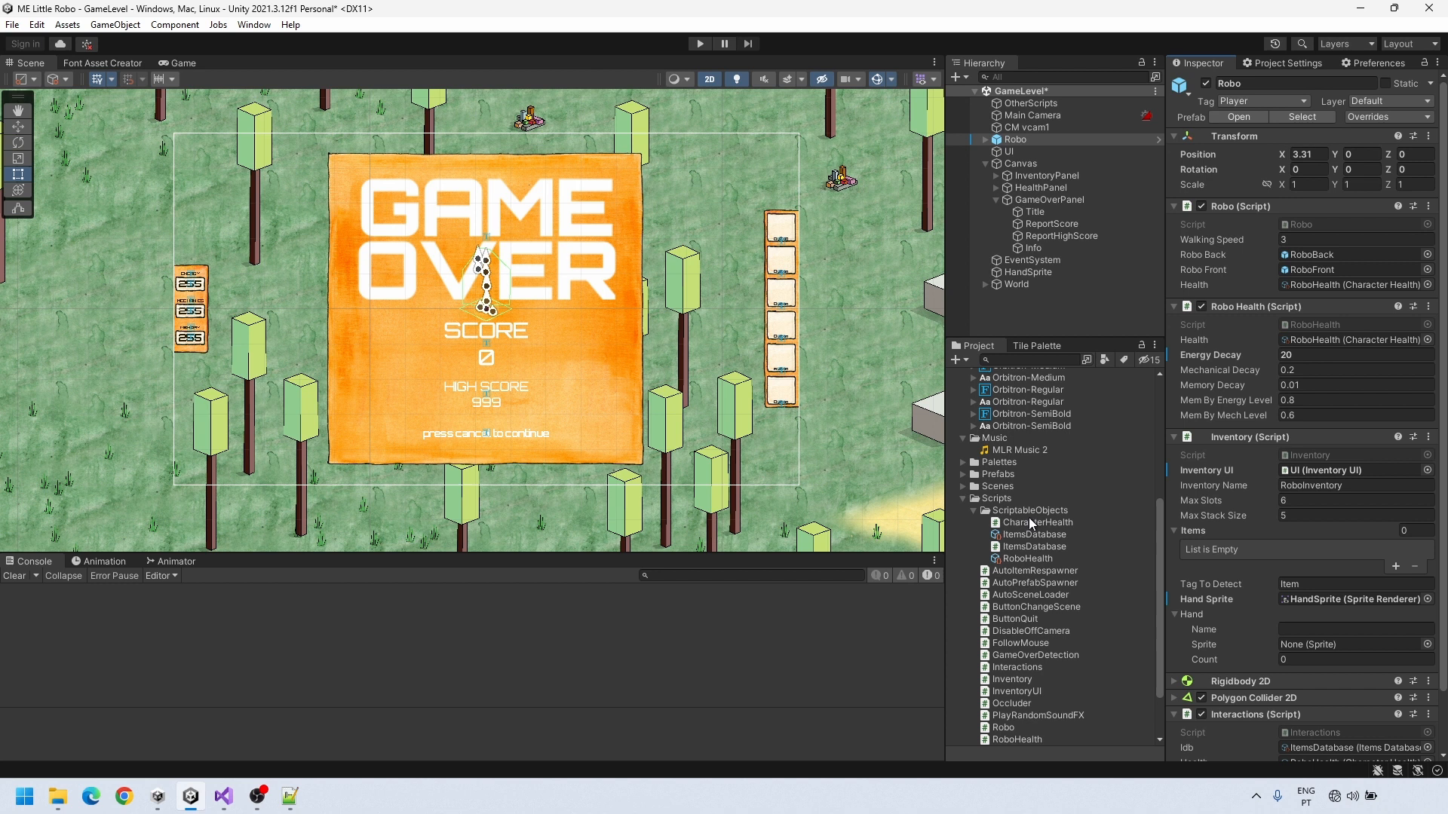
In Unity, create a C# script named WriteFloatFromPPrefs in the Scripts folder
right_click(1000, 498)
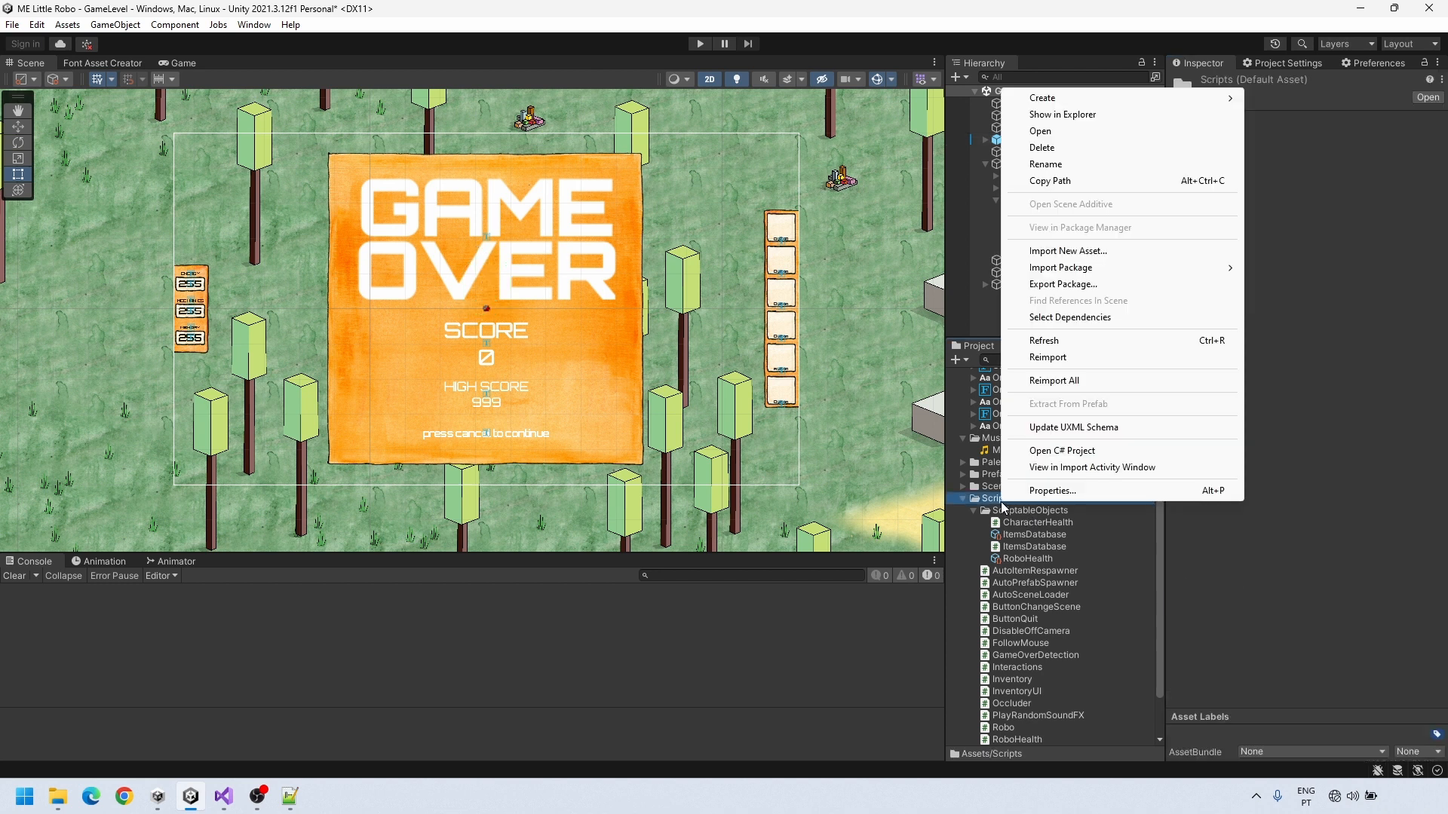
mouse_move(1072, 102)
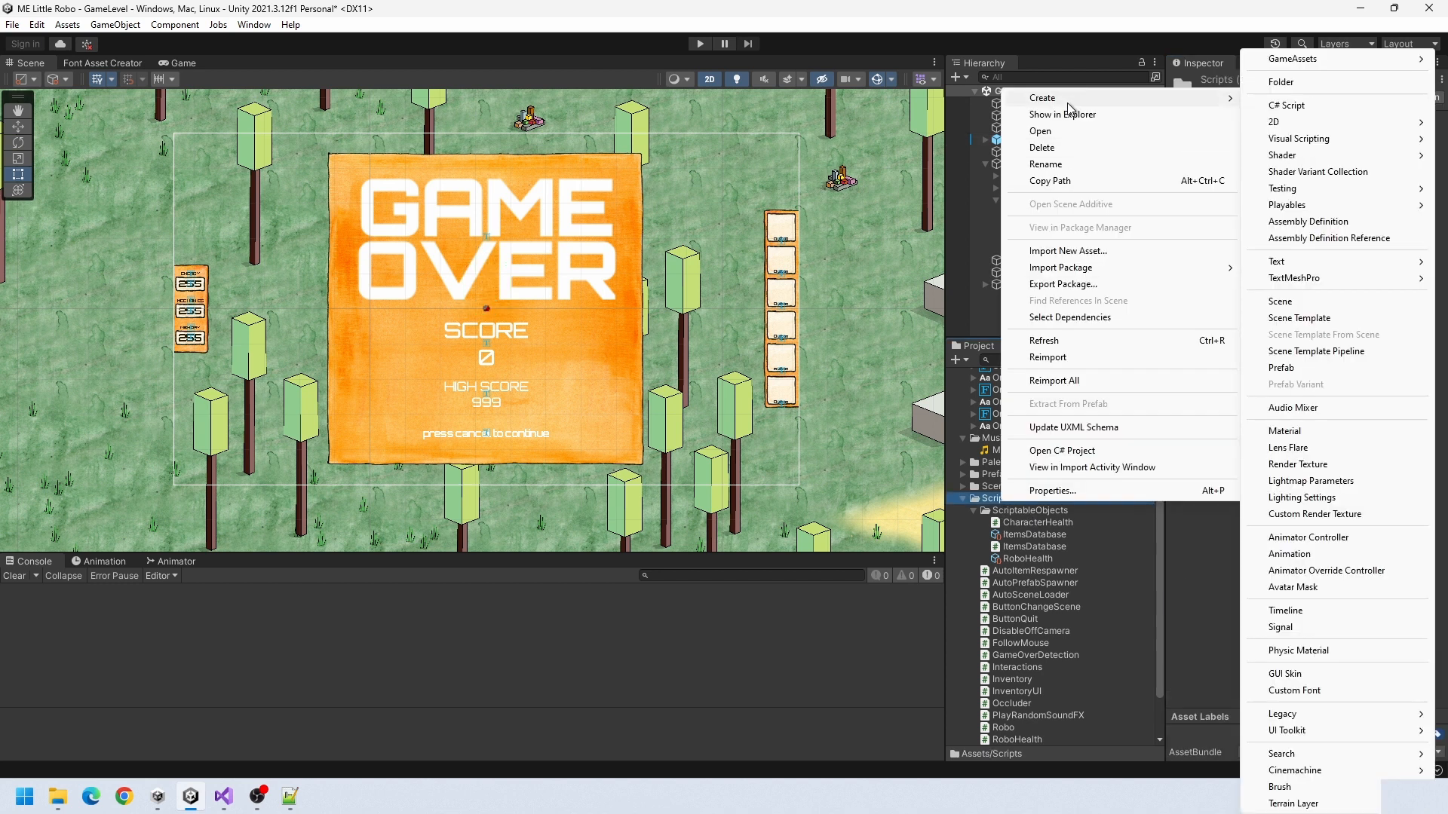
click(1314, 102)
text(WriteFloatFromPPrefs)
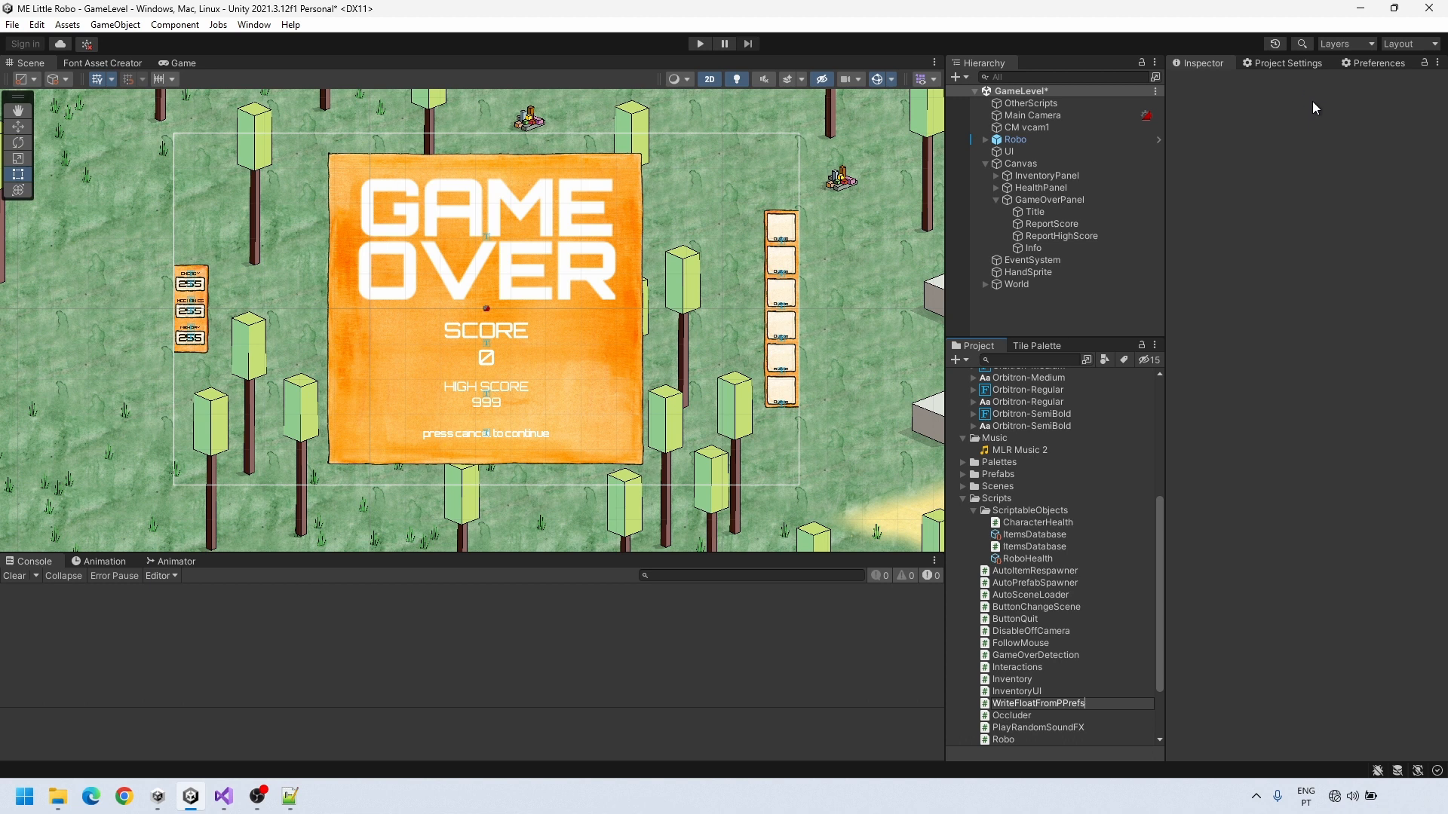
key(Return)
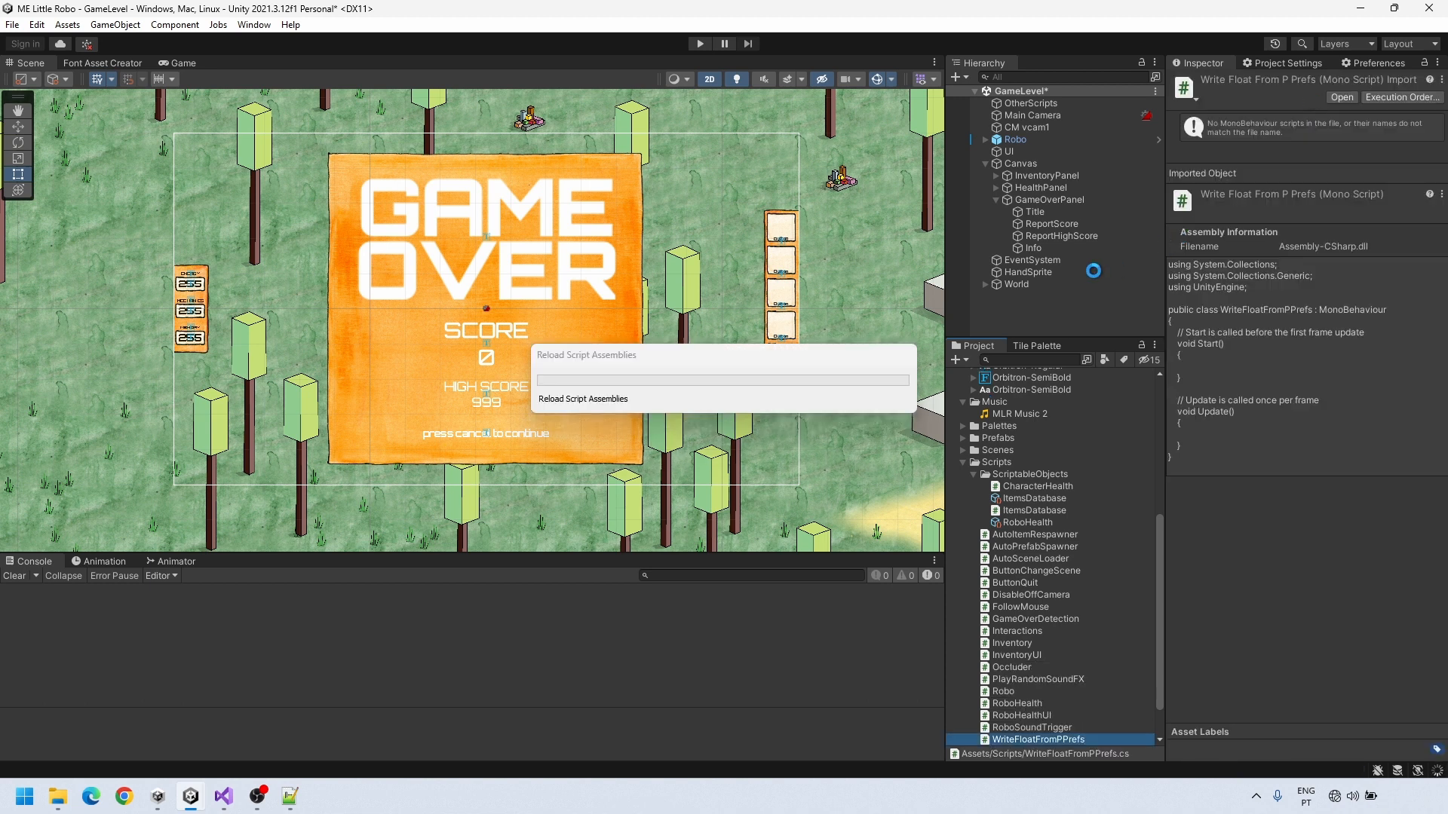
Attach the WriteFloatFromPPrefs script to both the ReportScore and ReportHighScore objects
click(1074, 225)
ctrl+click(1074, 237)
drag(1018, 742, 1229, 299)
Open the WriteFloatFromPPrefs script in Visual Studio and add using TMPro; below the existing using lines
double_click(1315, 331)
click(402, 157)
text(using TMPro;)
key(Return)
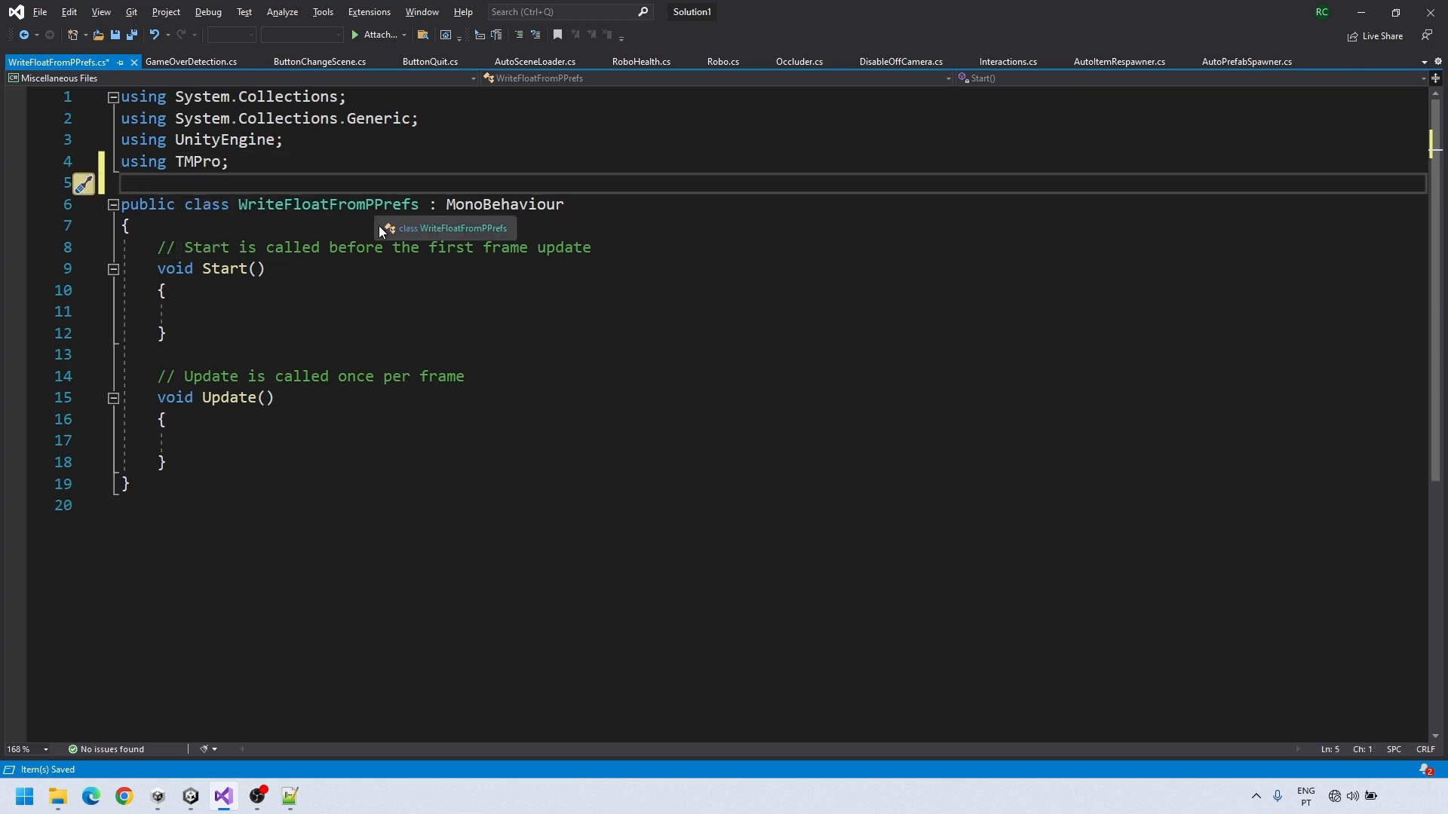
Declare a [SerializeField] string prefsName; field at the top of the WriteFloatFromPPrefs class
click(354, 230)
key(Return)
text([SerializeField] )
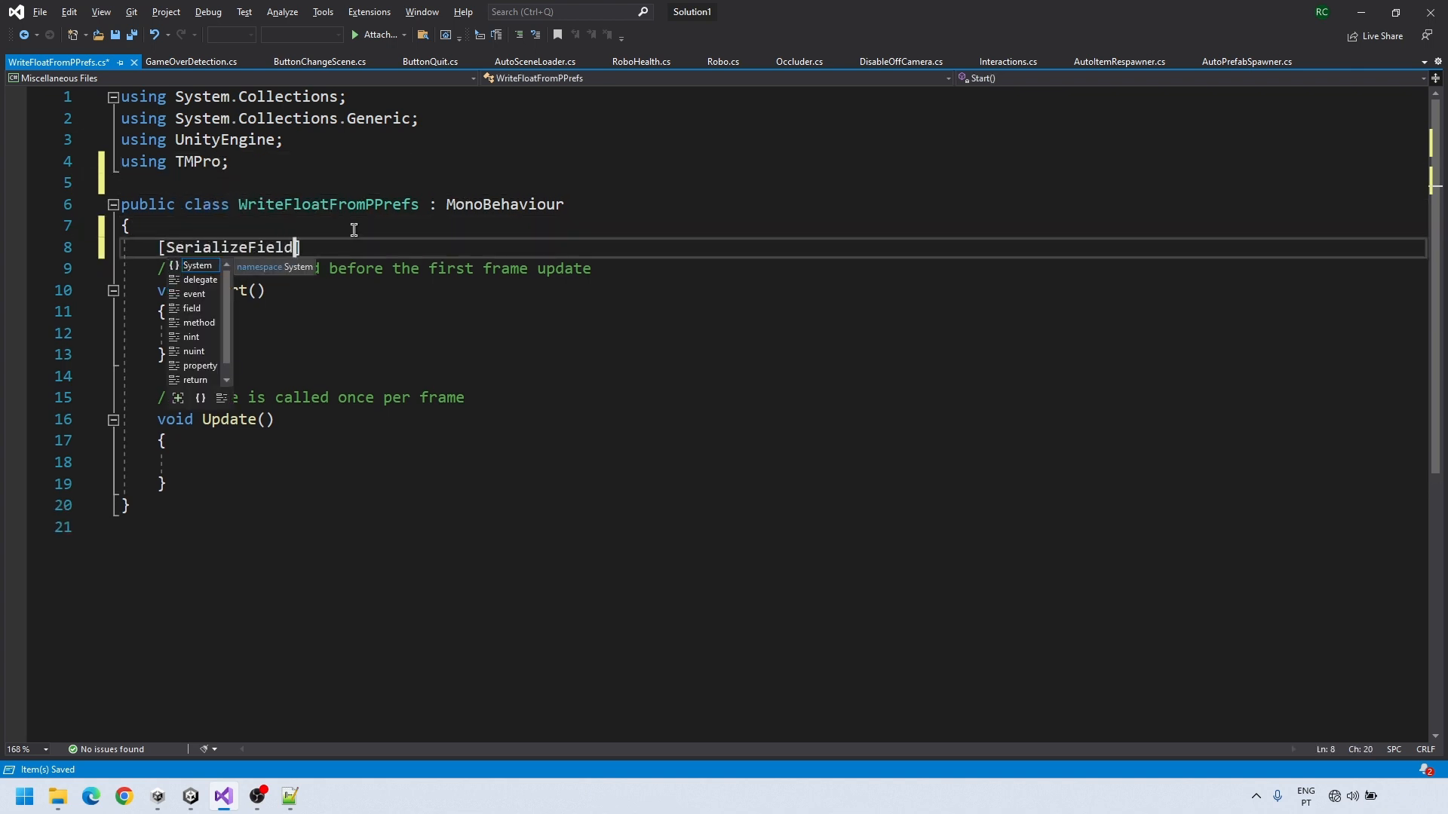
text(string prefsName;)
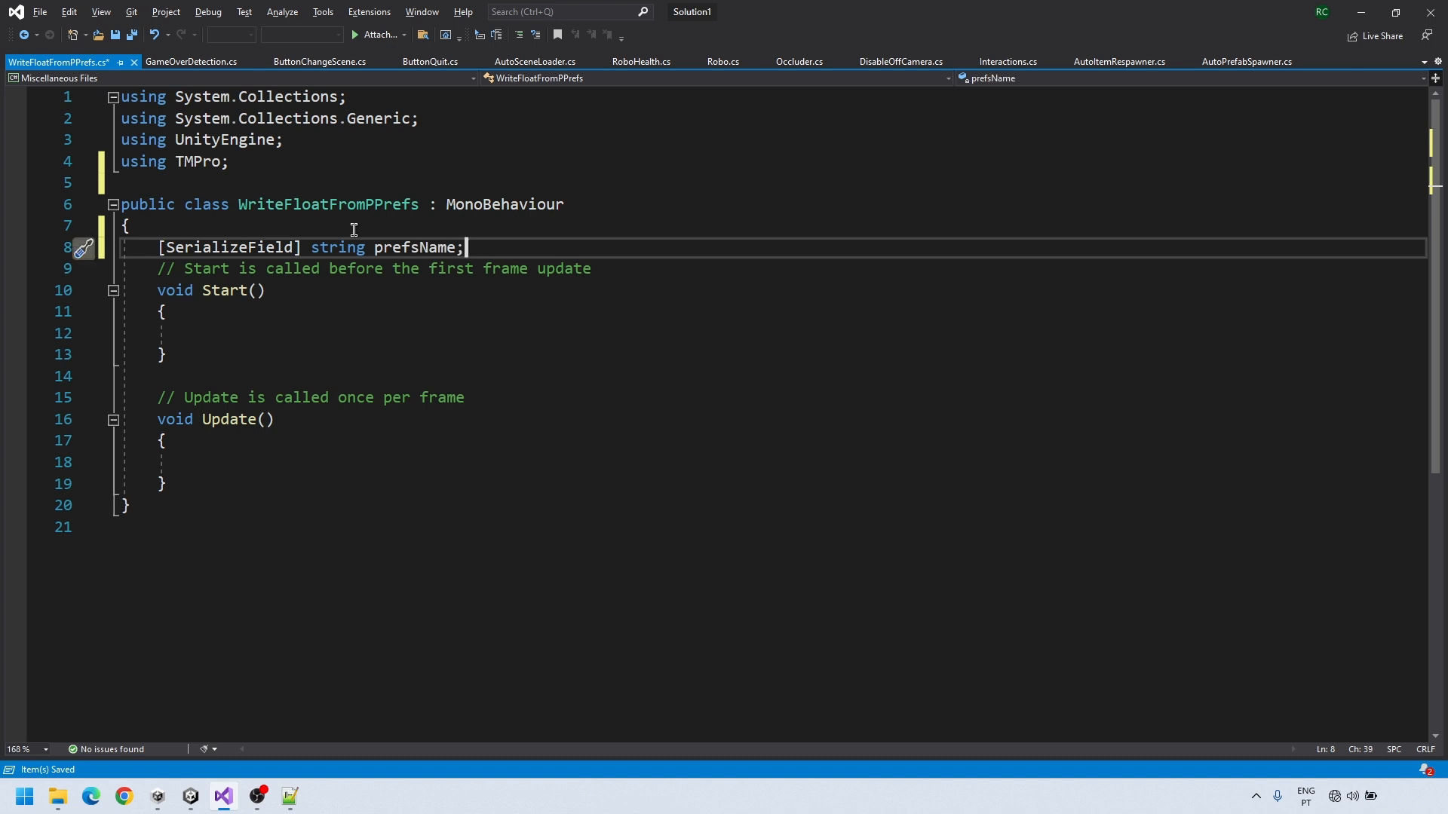
Duplicate the prefsName line twice and change the first copy to string decimalOptions = "f1";
key(Home)
key(ctrl+d)
key(ctrl+d)
double_click(417, 269)
text(d)
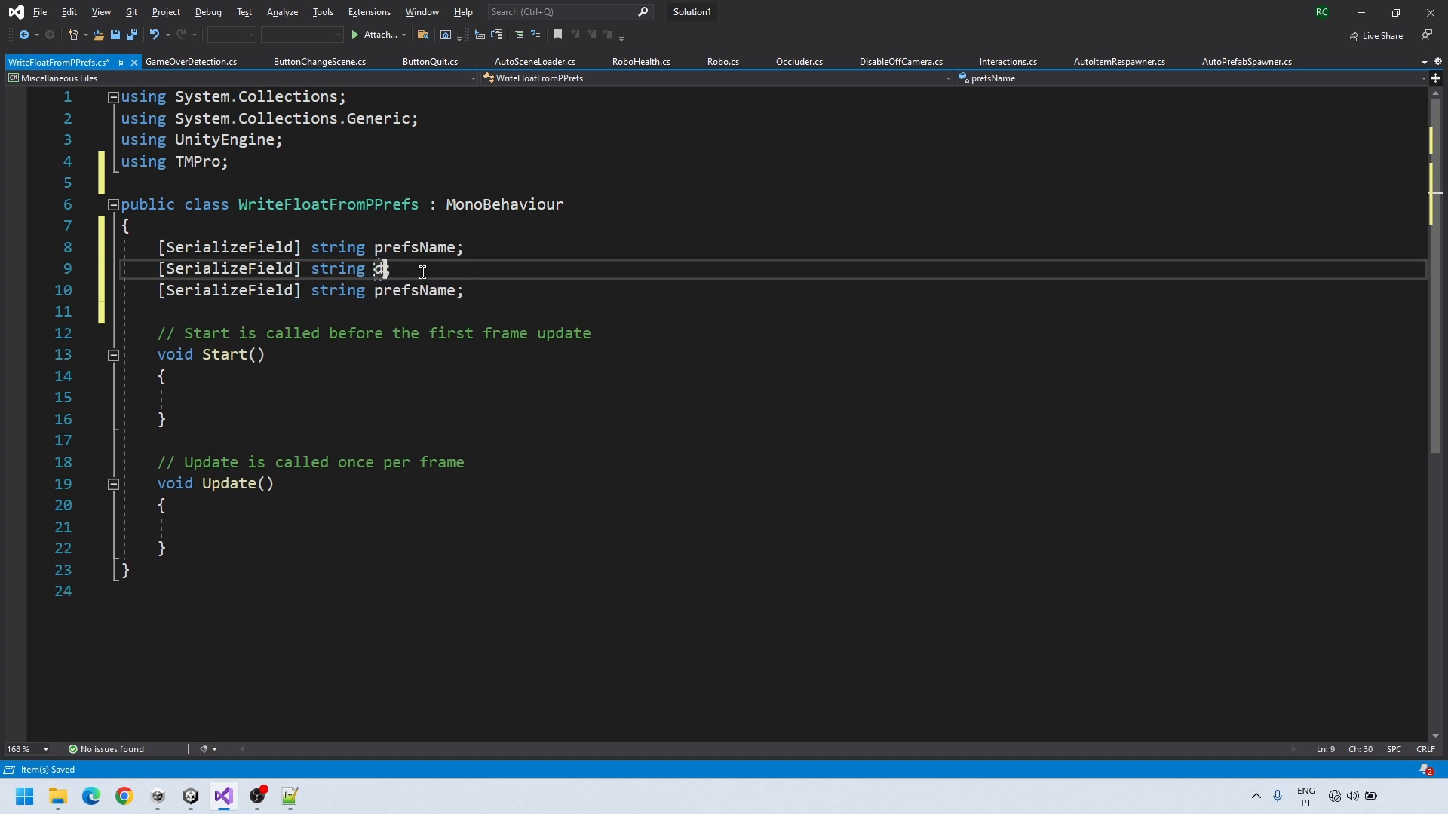
text(ecimalOptions = "f1";)
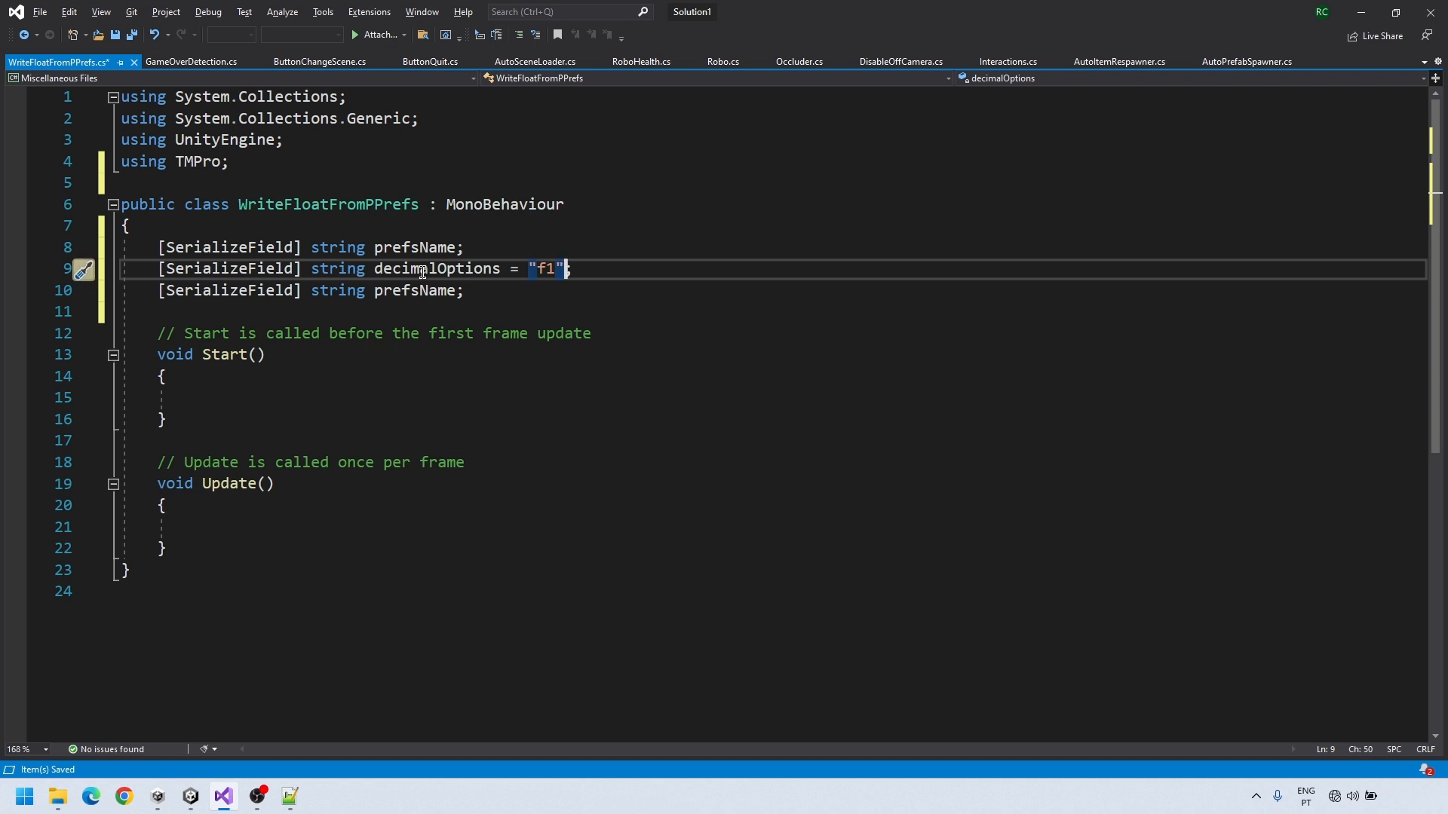
Rename the field in the third serialized string line to textPrefix
double_click(409, 291)
text(prefix)
key(ctrl+Left)
key(ctrl+s)
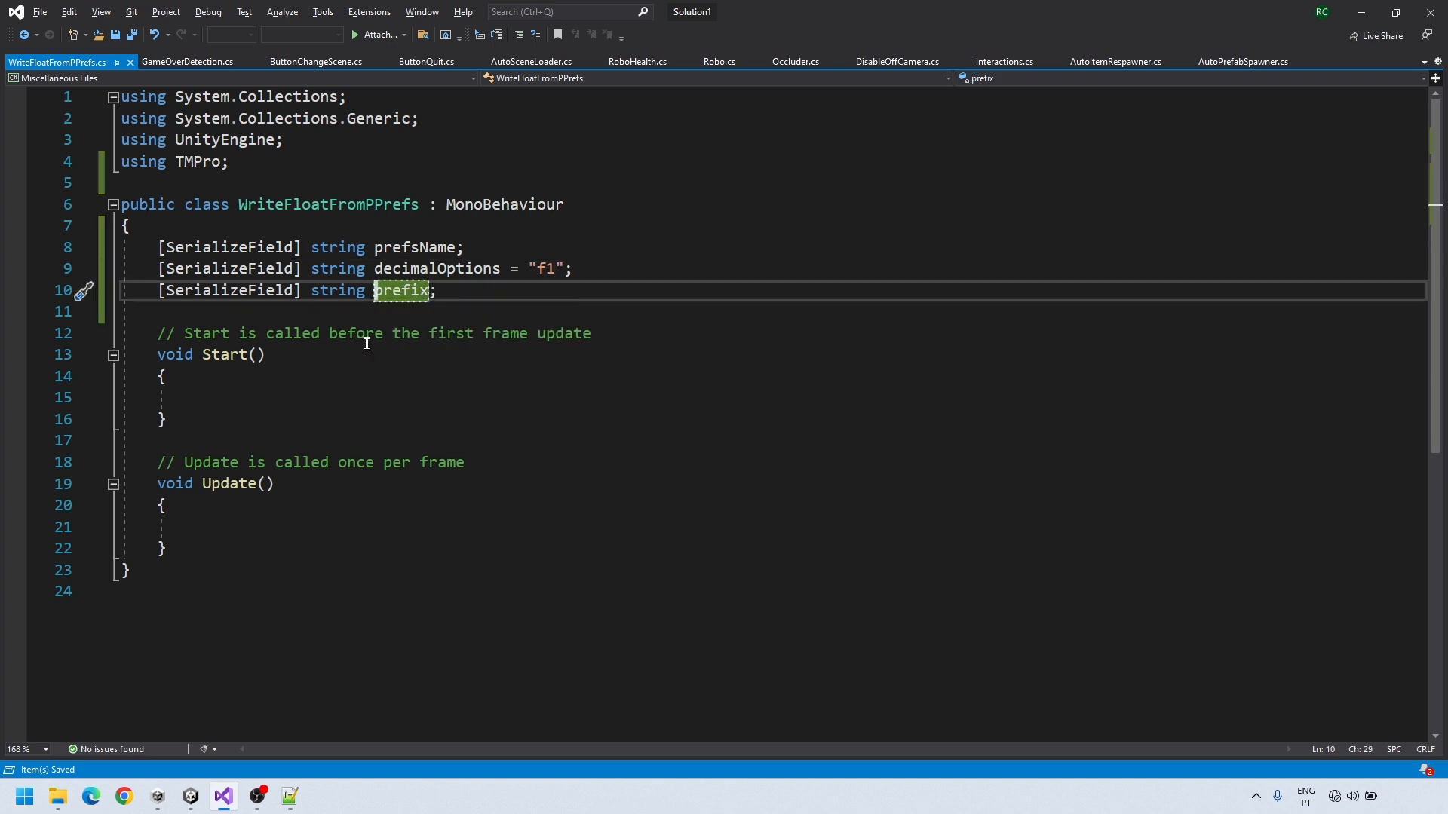
text(textP)
key(Delete)
Add a [SerializeField] TMP_Text textBox; field below the string fields
key(ctrl+s)
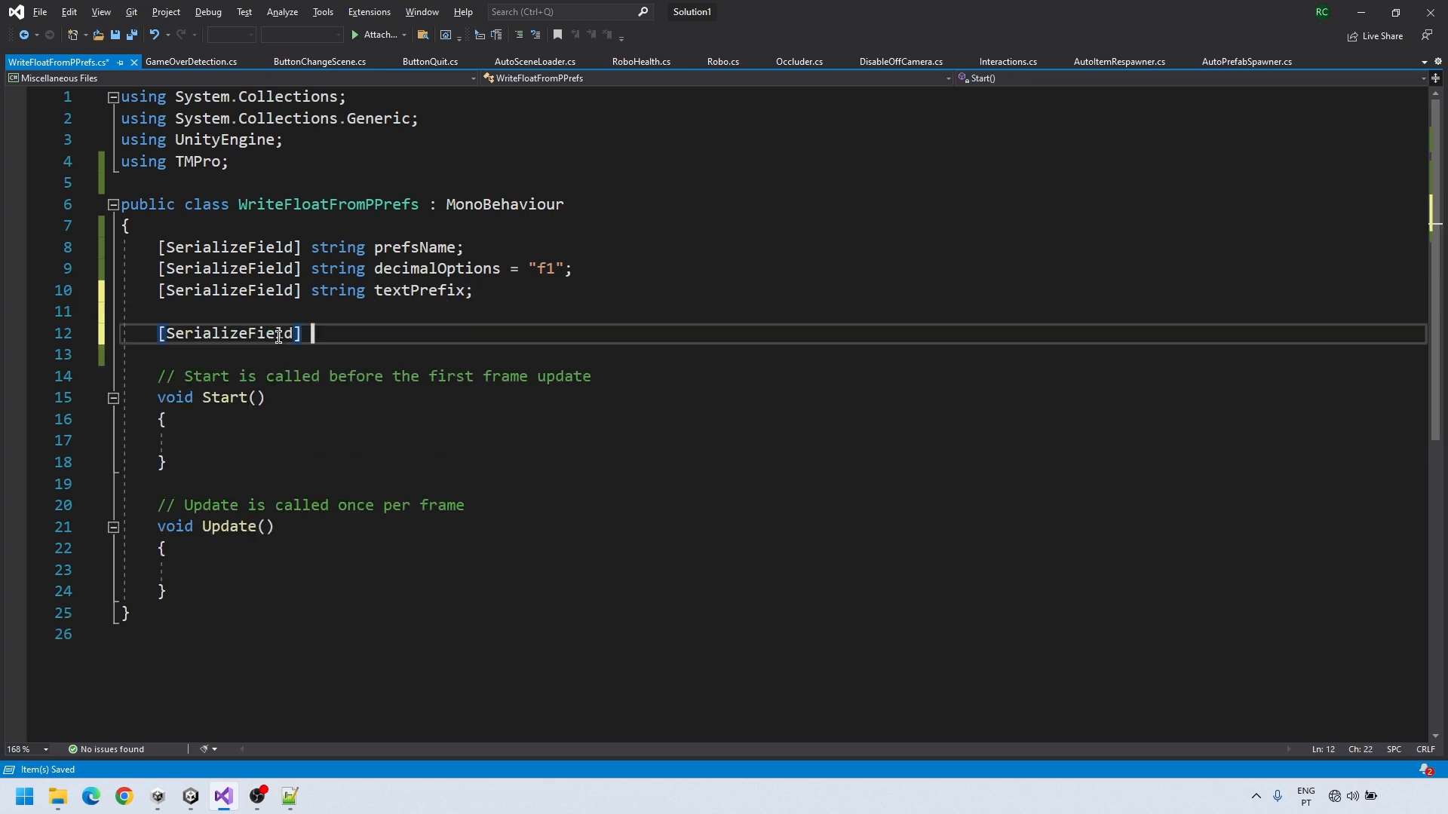
text(TMP_Text)
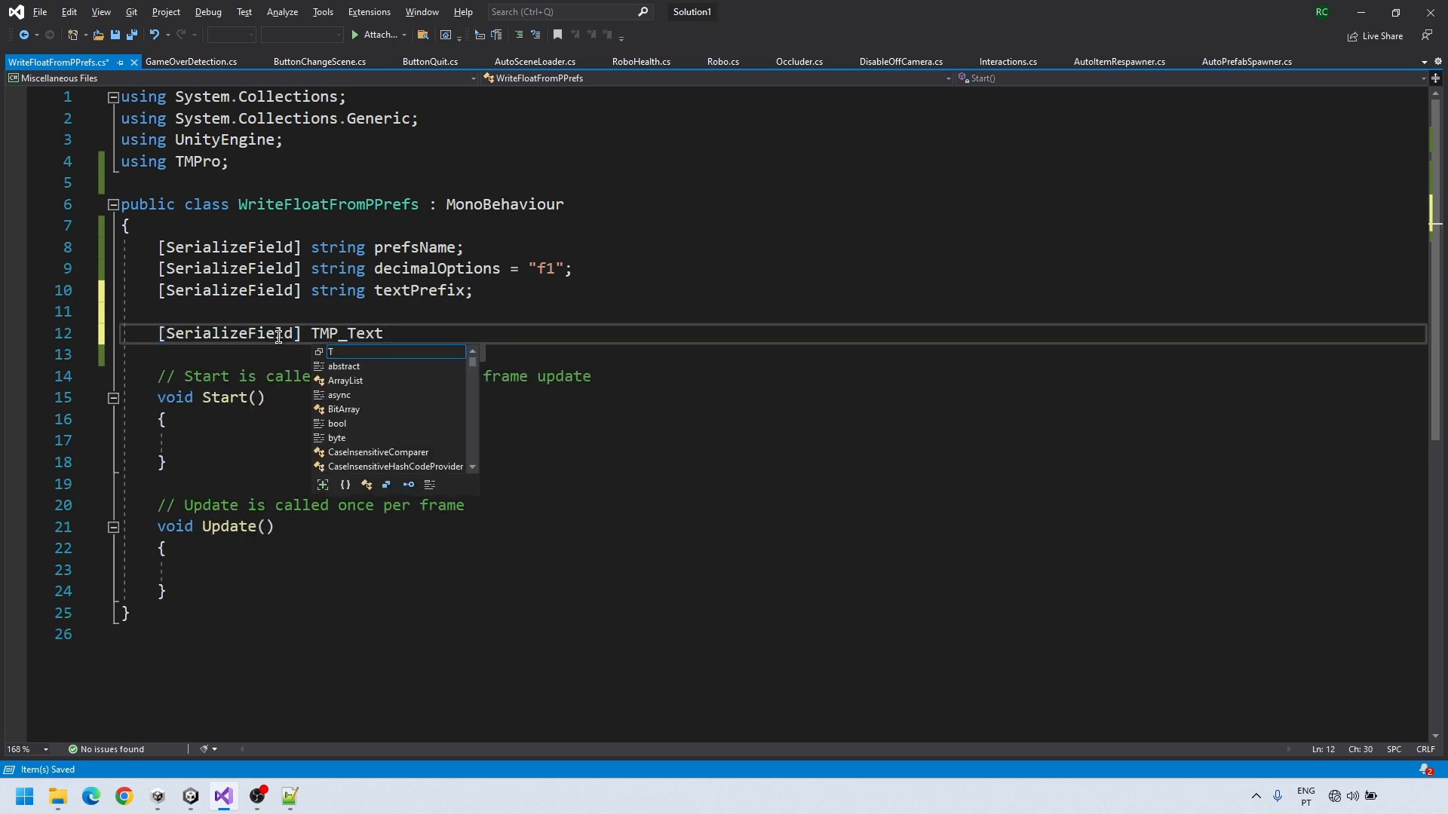
text( textBox;)
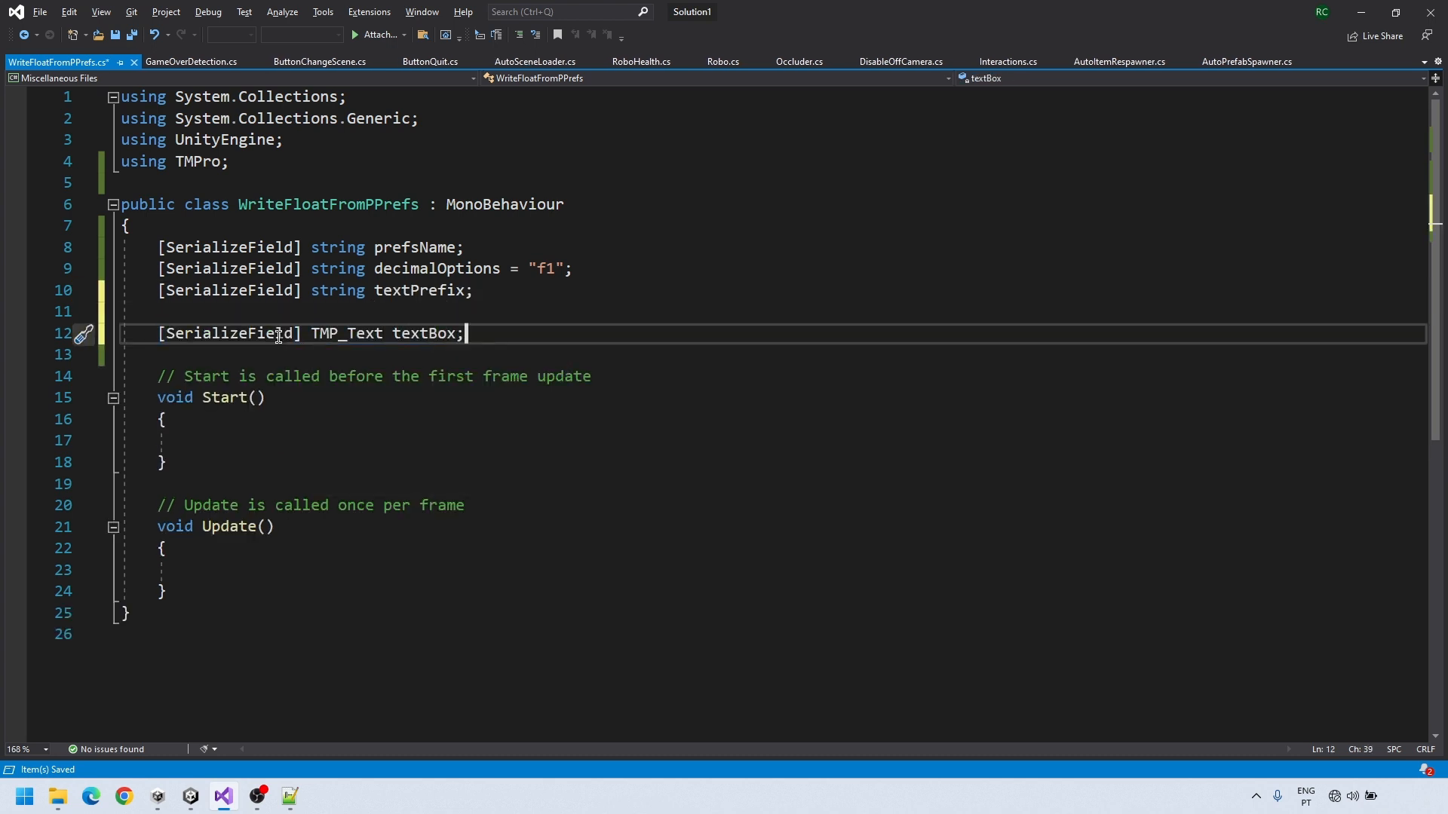
Delete the Start() method together with its comment
drag(161, 484, 123, 376)
key(Delete)
key(Delete)
In Update(), set textBox.text = textPrefix + " " + PlayerPrefs.GetFloat(prefsName, 0).ToString(decimalOptions); and save the script
click(239, 440)
text(textBox.text =)
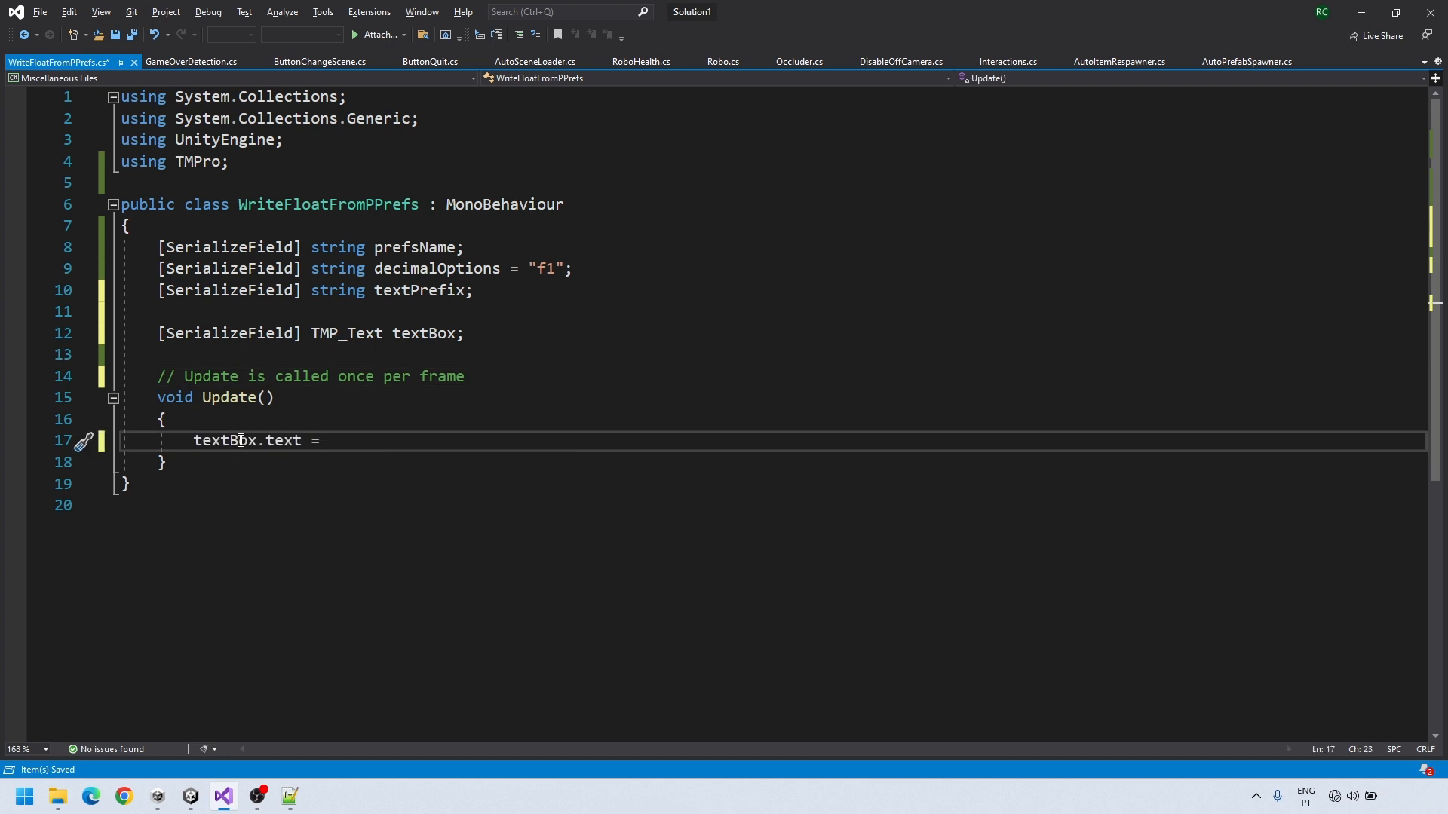
text( textPrefix + " " + PlayerPrefs.GetFloat(prefsName, 0).ToString(decimalOptions);)
key(ctrl+s)
In Unity, set ReportScore's Prefs Name to MyScore and Text Prefix to SCORE, and assign its own TextMeshPro component as Text Box
click(191, 796)
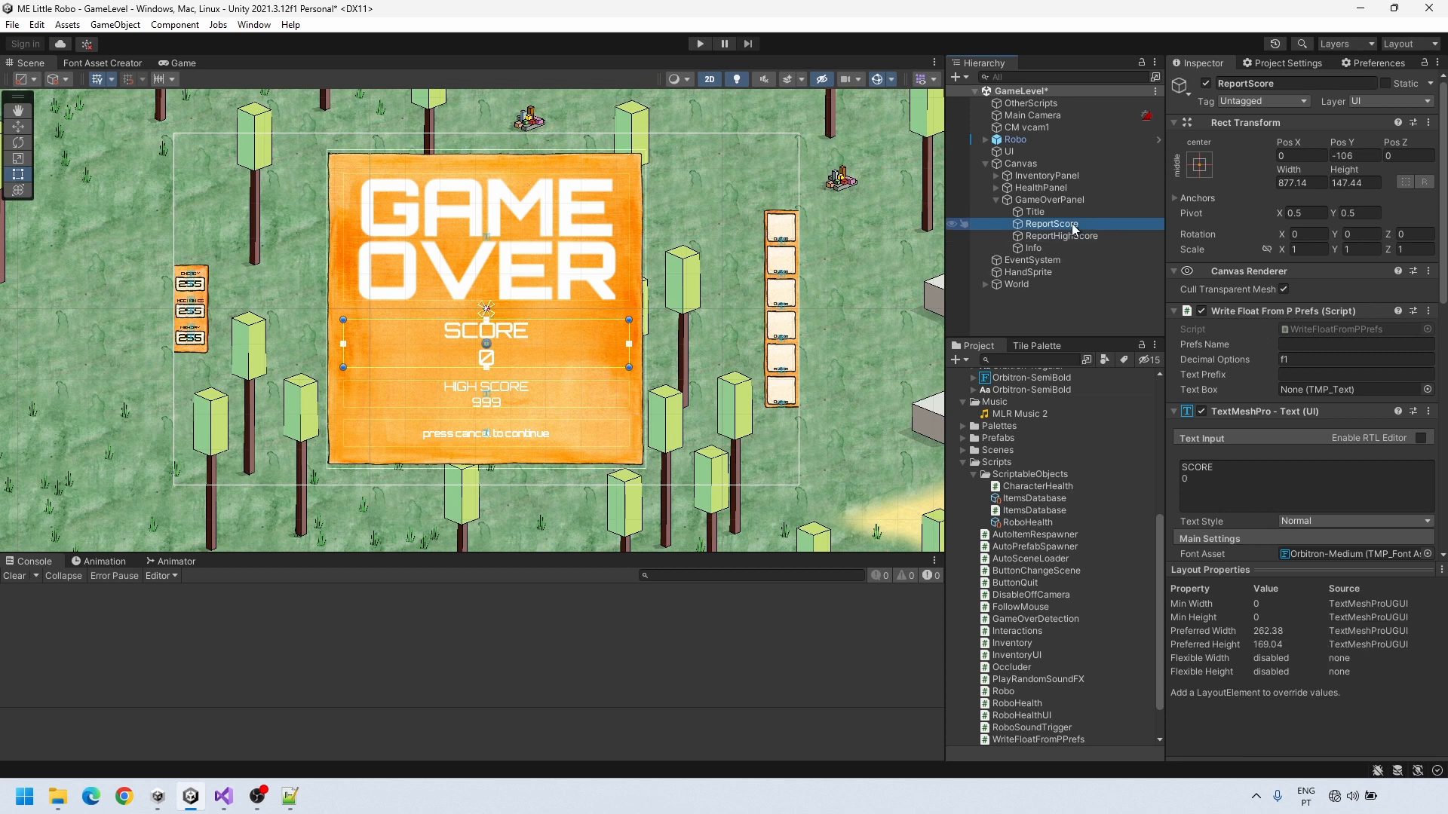
click(1292, 344)
text(MyScore)
click(1312, 373)
text(SCORE)
drag(1317, 412, 1340, 391)
Set ReportHighScore's Prefs Name to MyBestScore, Text Prefix to HIGH SCORE, and Text Box to its own TextMeshPro component
click(1062, 237)
click(1288, 345)
text(MyBestScore)
click(1297, 373)
text(HIGH SCORE)
key(Return)
Play-test the level until game over to check the score texts, return to the main menu, and stop play mode
click(700, 44)
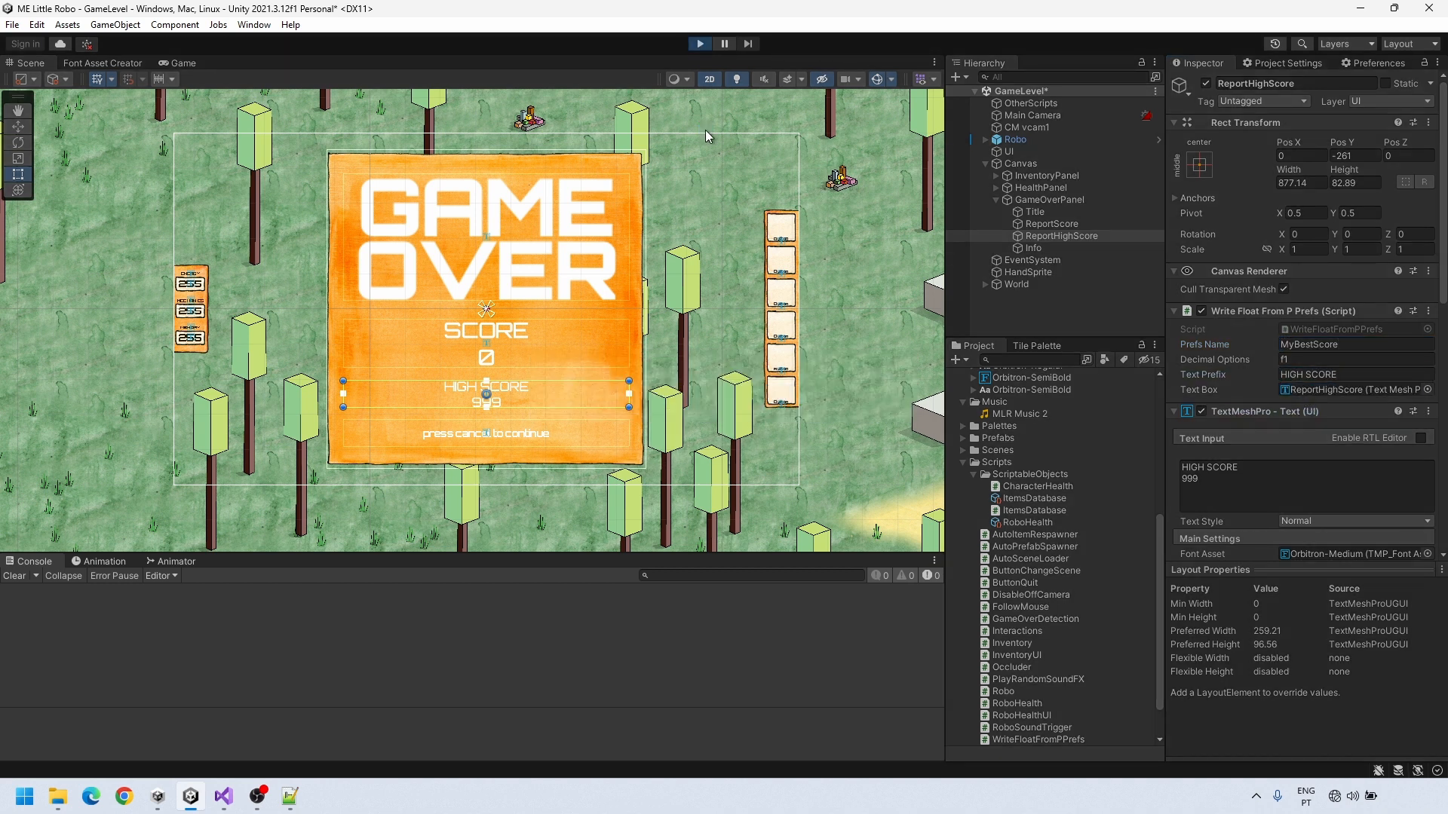
key(d)
key(w)
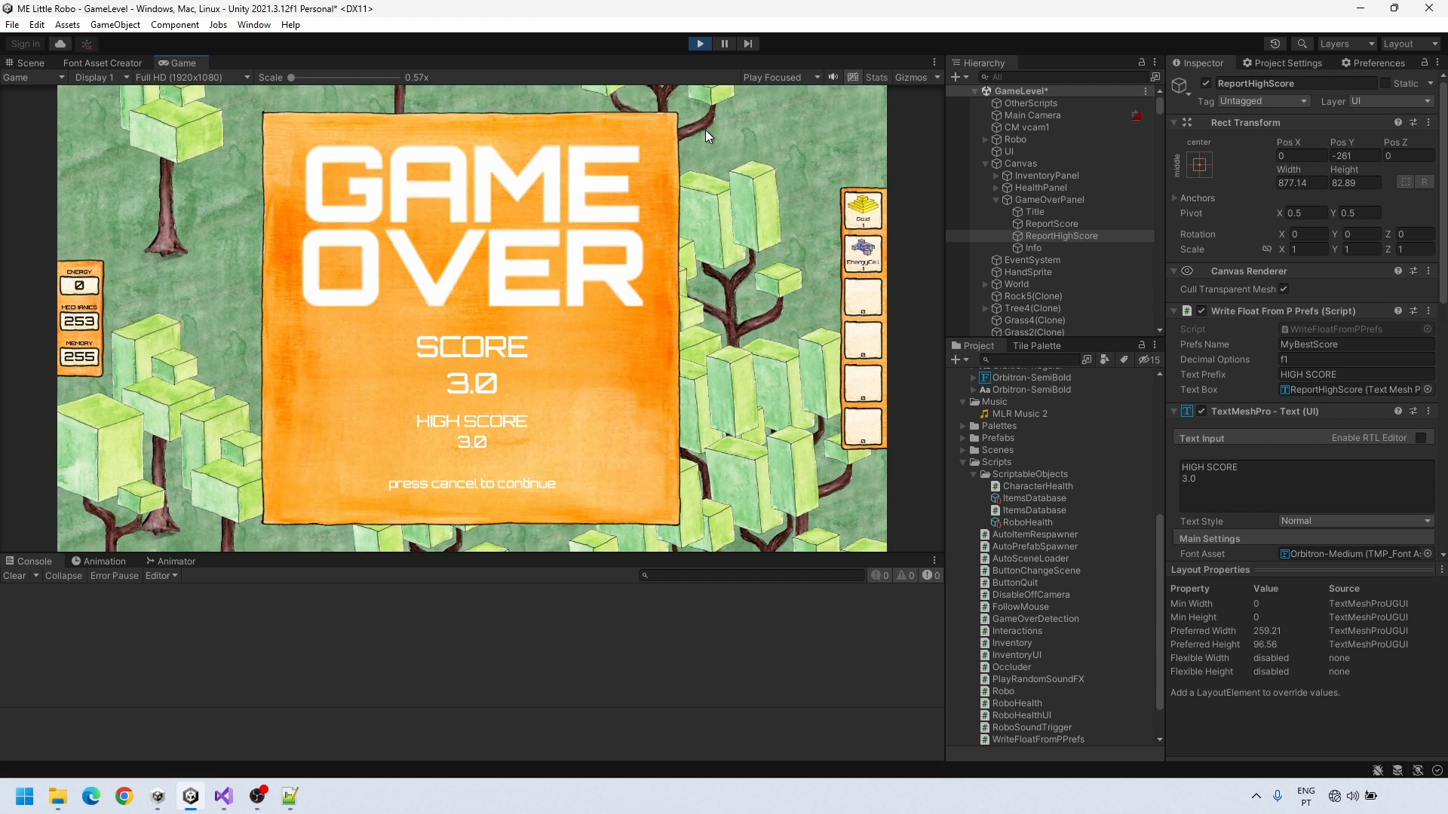
click(696, 44)
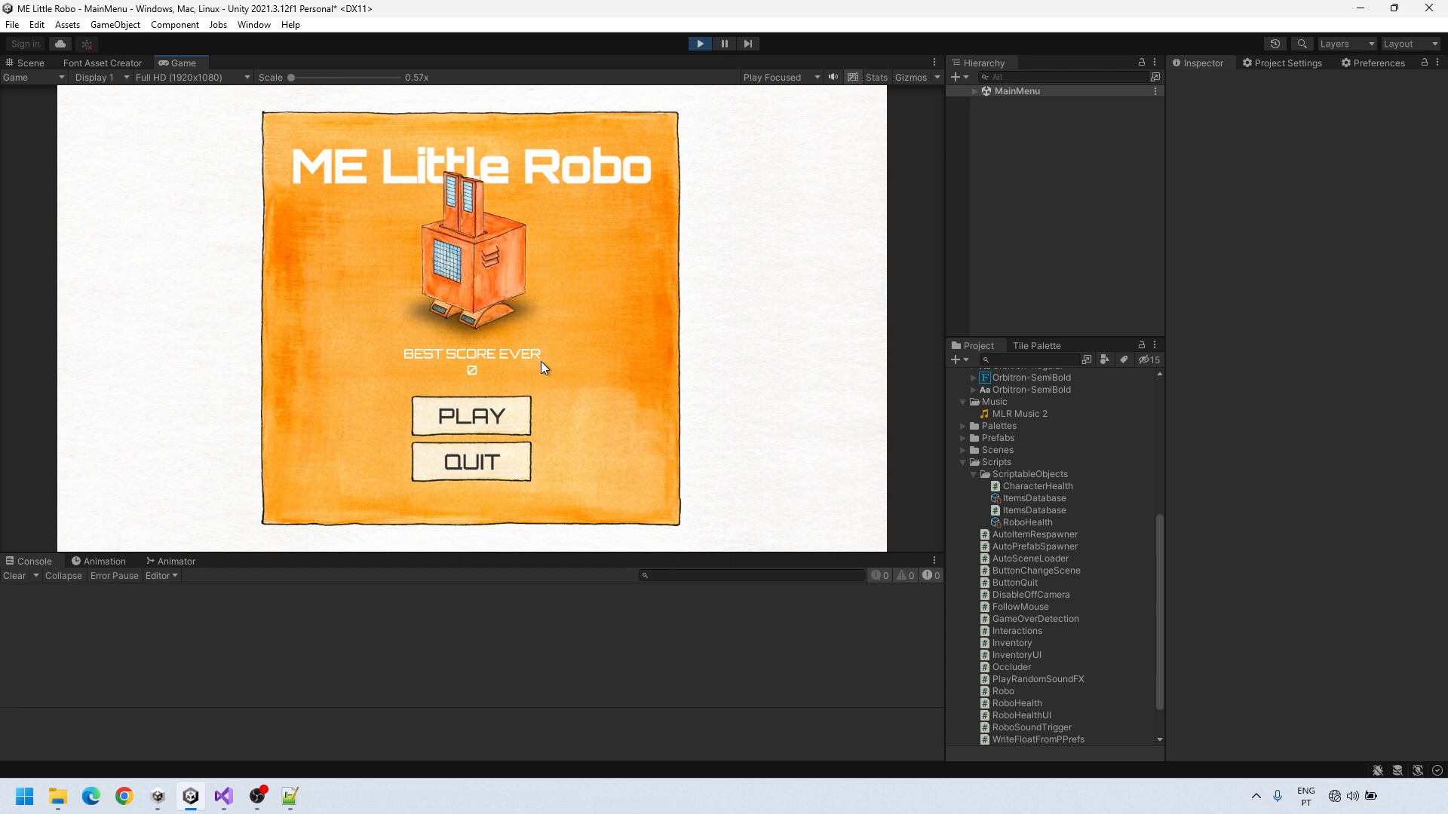
key(ctrl+p)
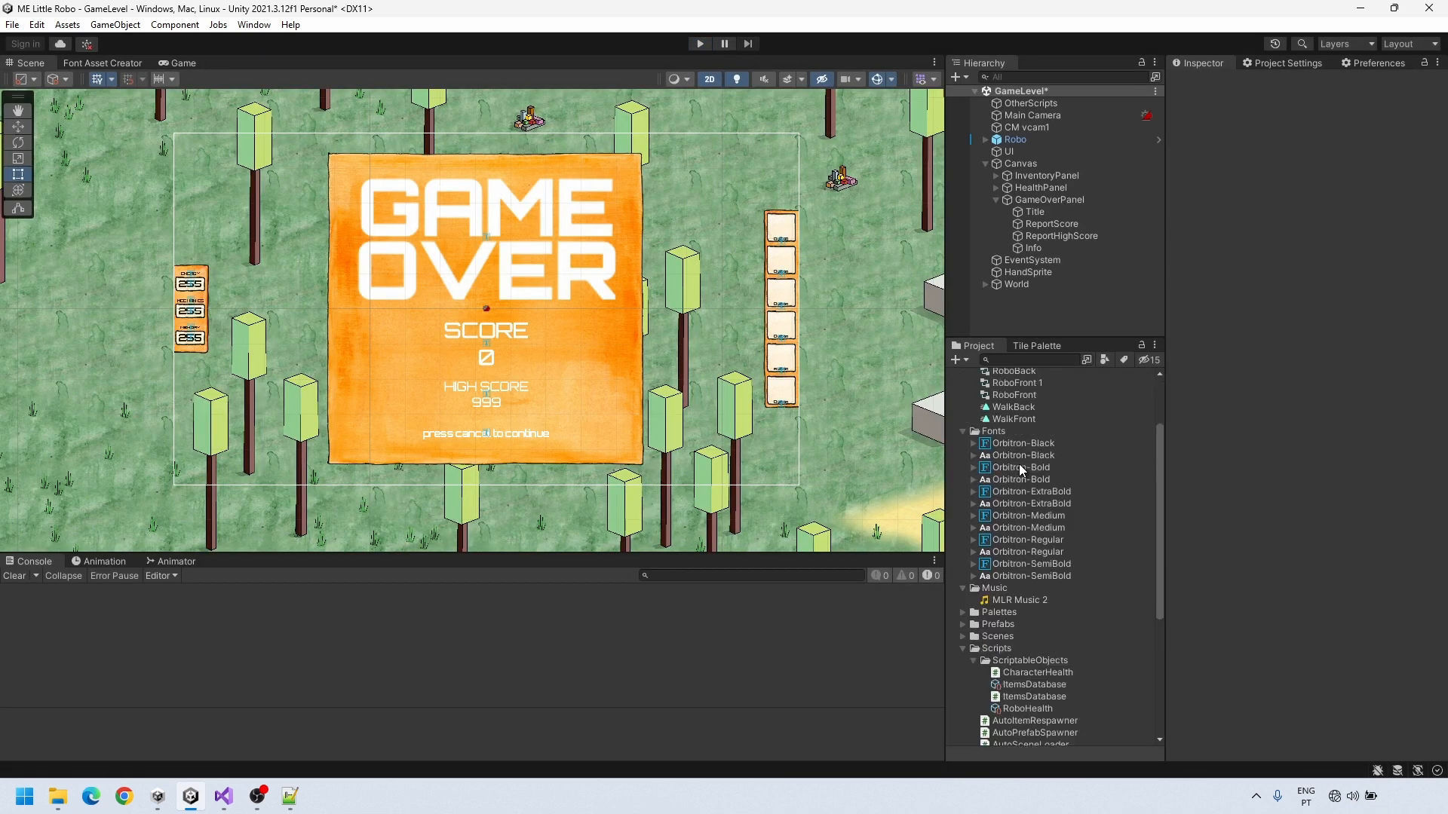
Open the MainMenu scene from the Scenes folder
scroll(1019, 464, up, 3)
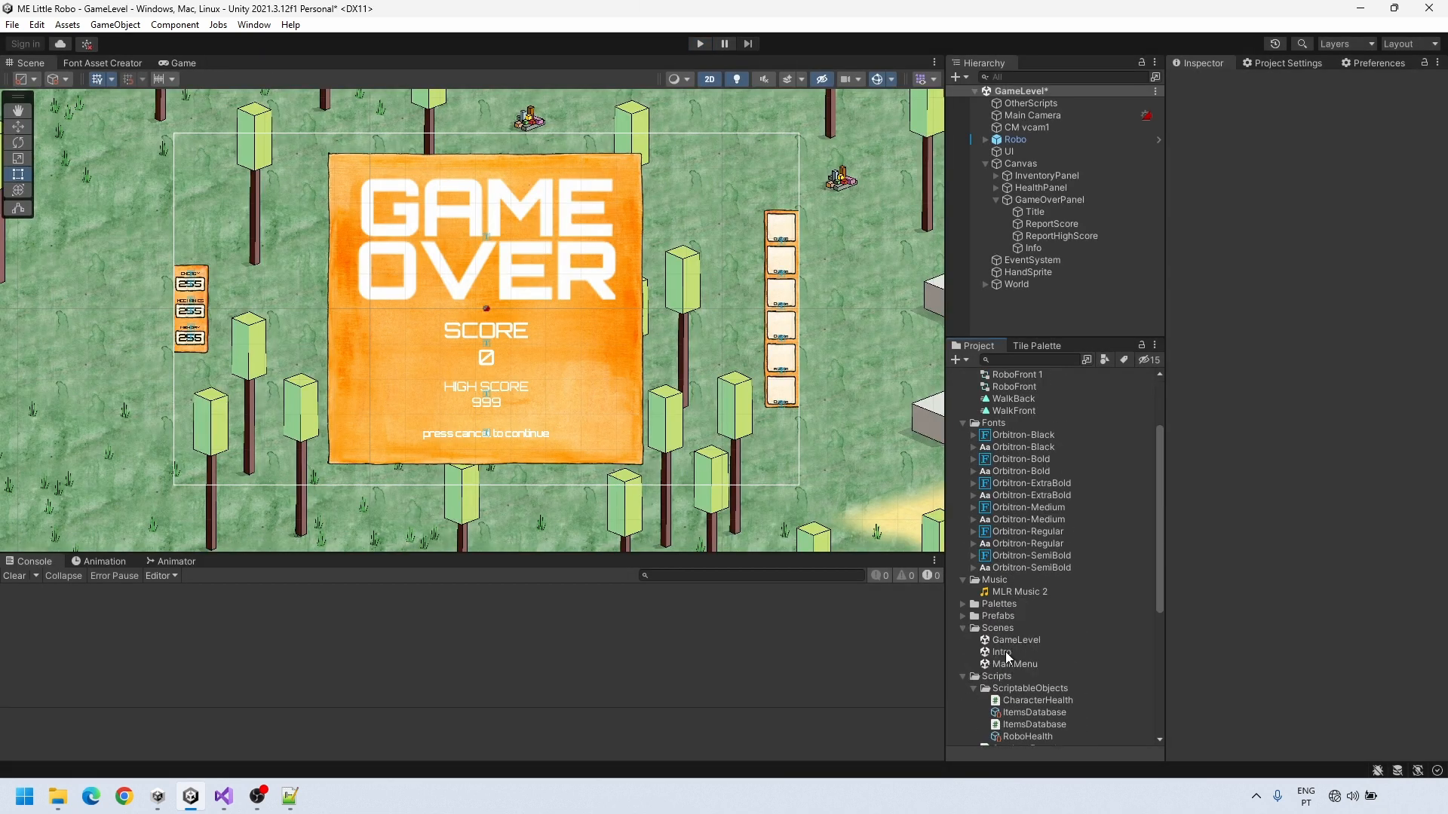
double_click(1009, 662)
click(705, 427)
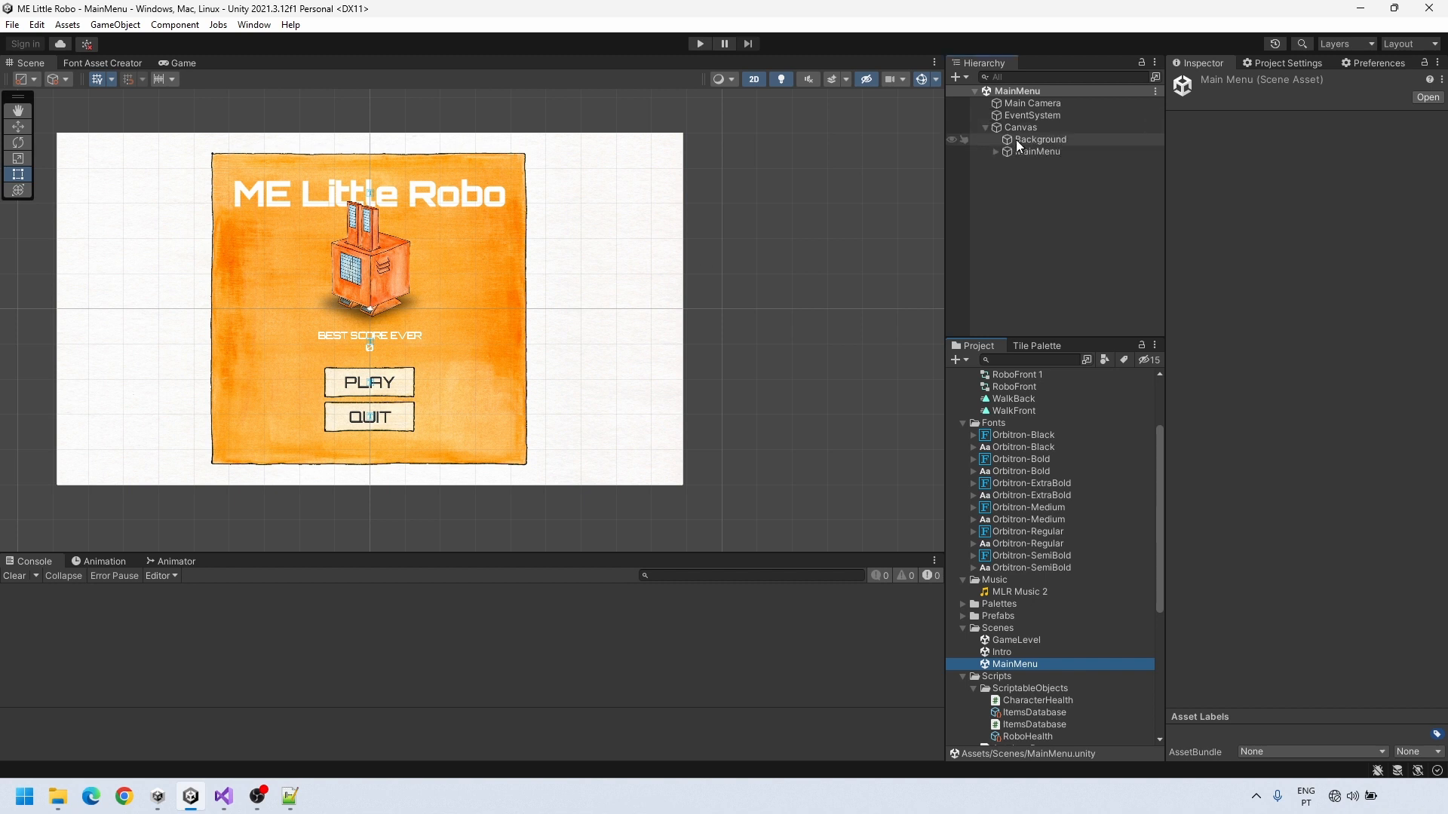
Attach the WriteFloatFromPPrefs script to the Report text under the MainMenu panel
click(995, 151)
click(1039, 200)
scroll(1056, 573, down, 6)
drag(1038, 692, 1280, 303)
Set Report's Text Prefix to BEST SCORE EVER, assign its own TextMeshPro component as Text Box, and run the scene
click(1307, 347)
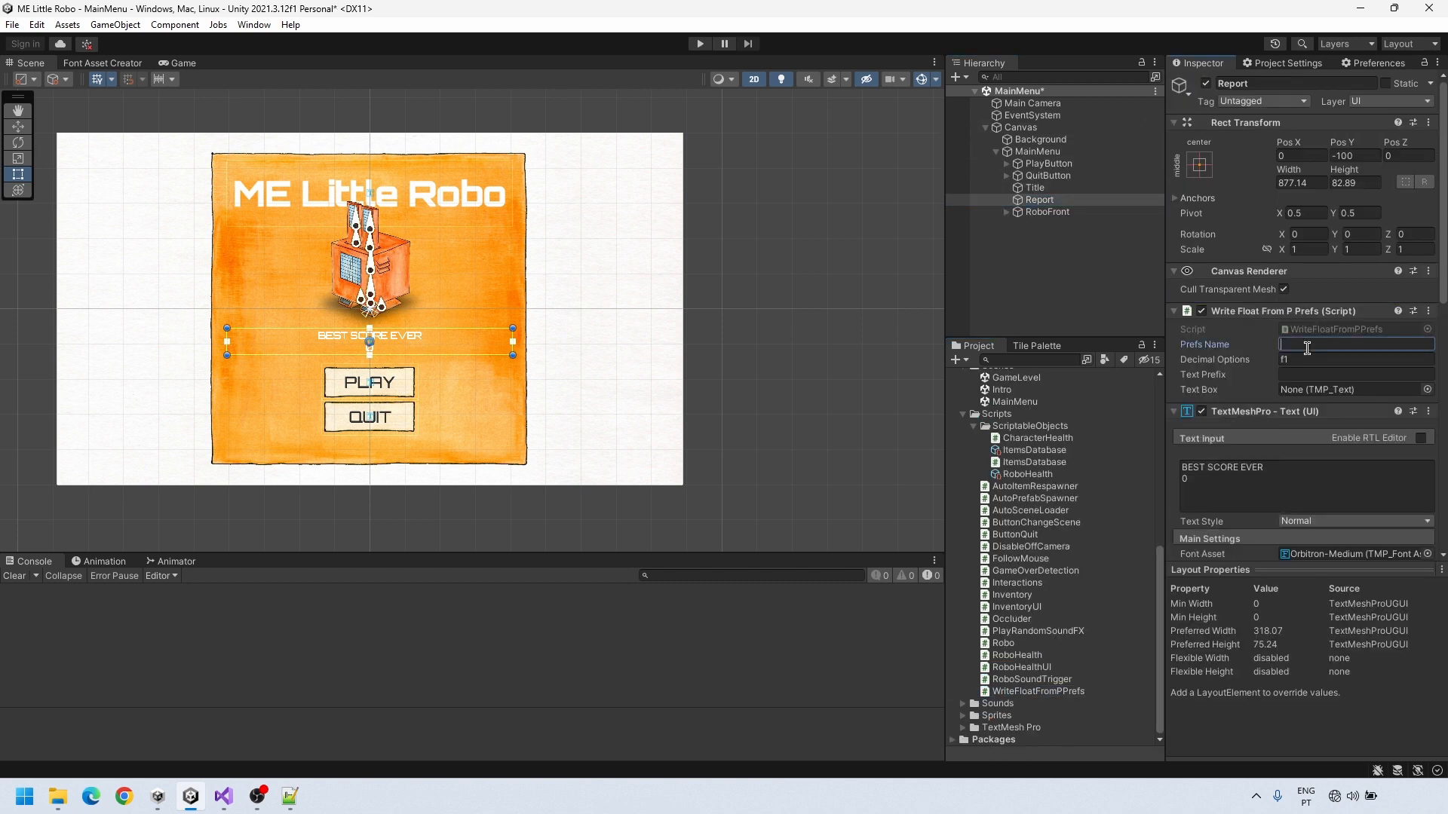
click(1308, 375)
text(BEST SCORE EVER)
drag(1258, 412, 1325, 393)
click(703, 42)
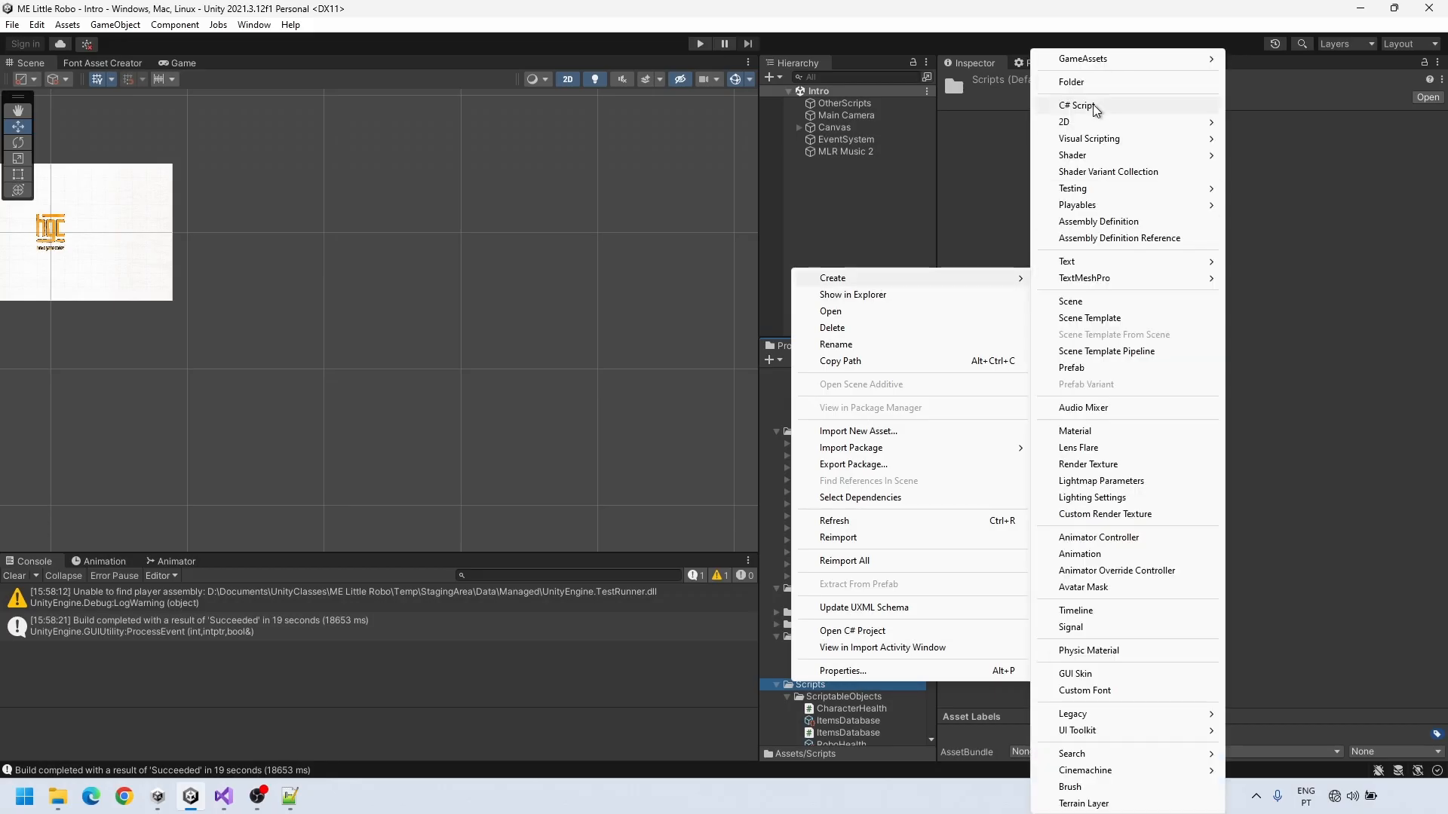
Create a C# script named DoNotDestroy in the Scripts folder
click(1086, 103)
text(DoNotDestroy)
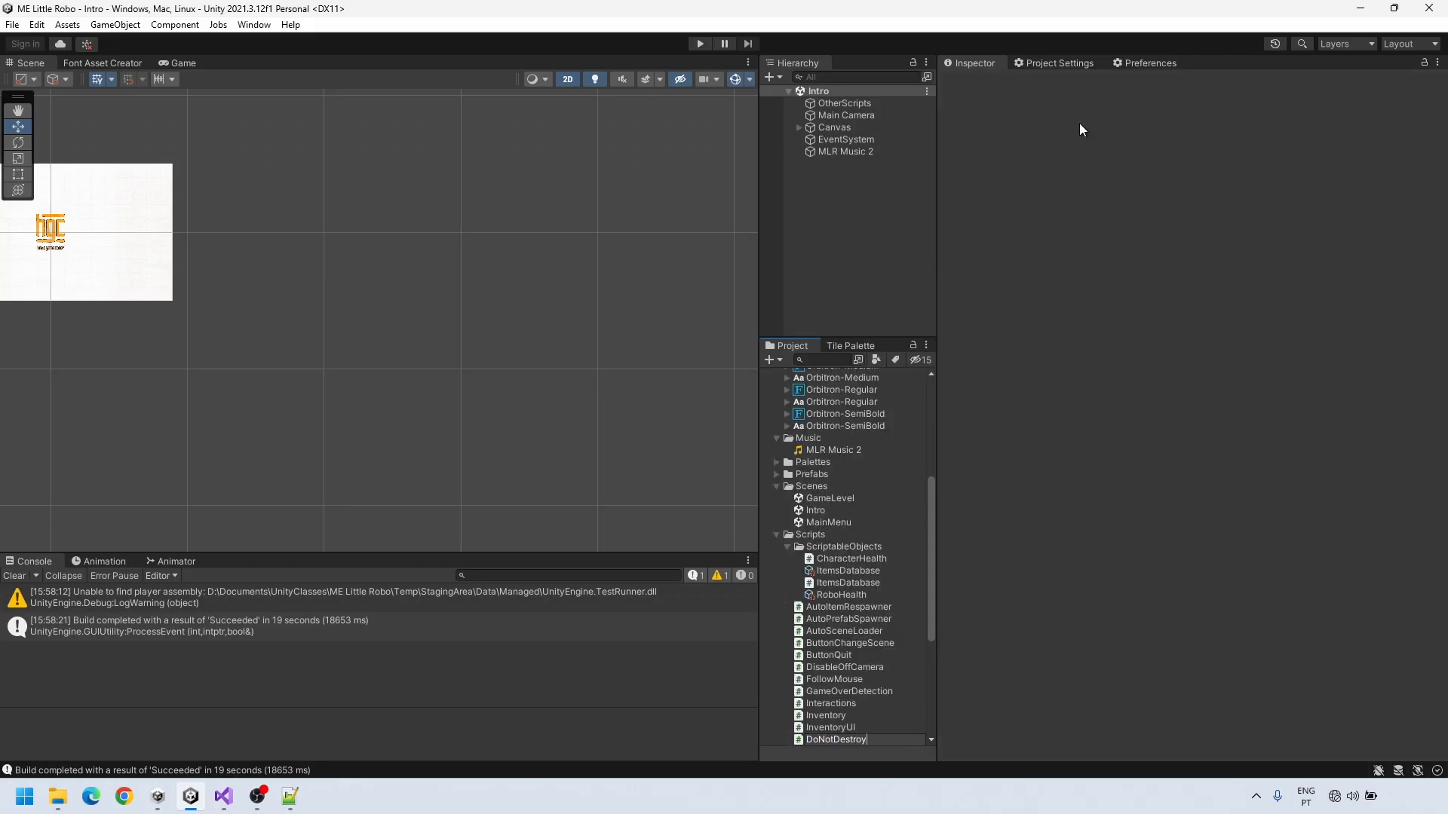
key(Return)
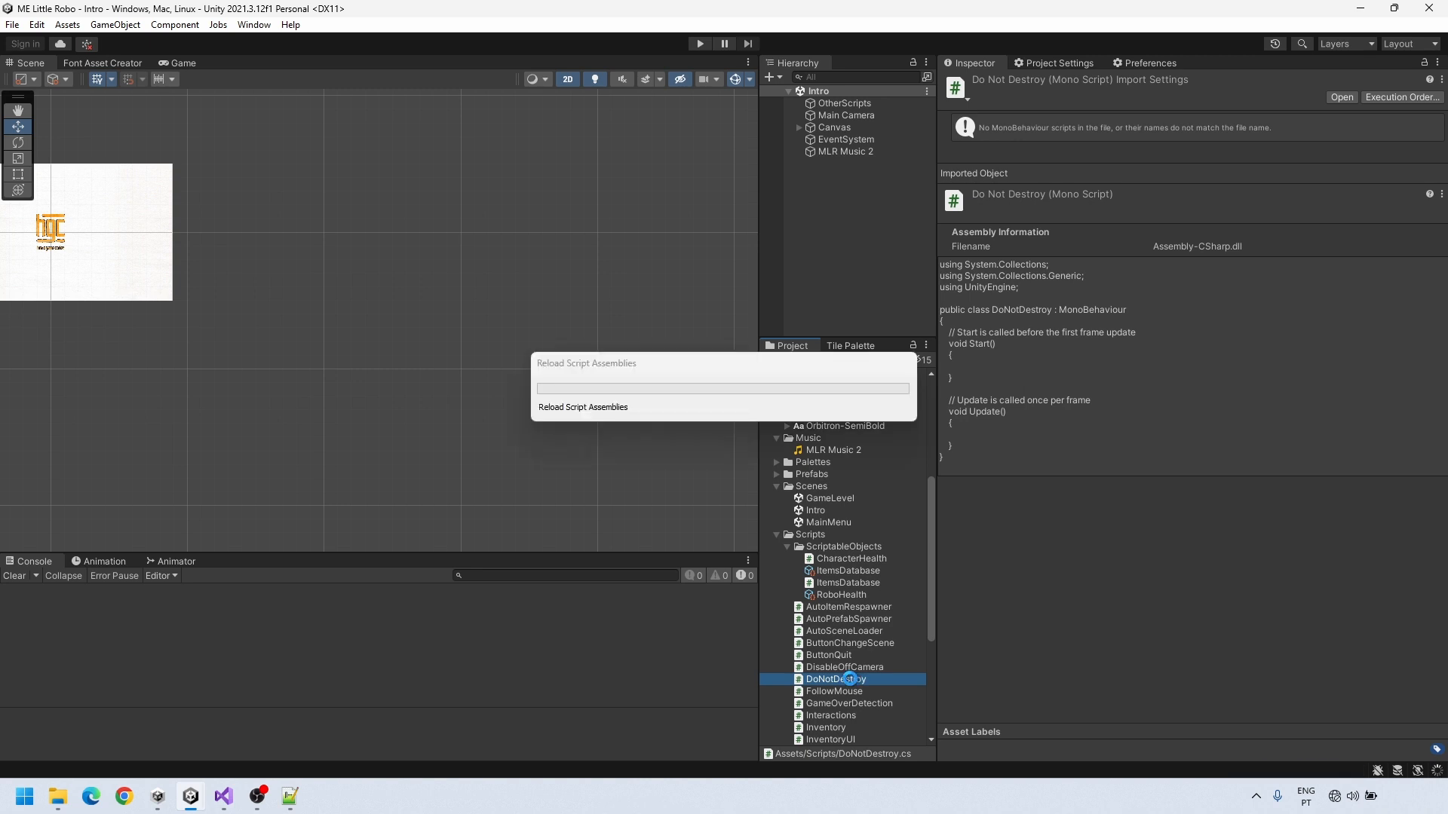
Attach the DoNotDestroy script to the MLR Music 2 object and delete the script's Update method
drag(850, 679, 844, 151)
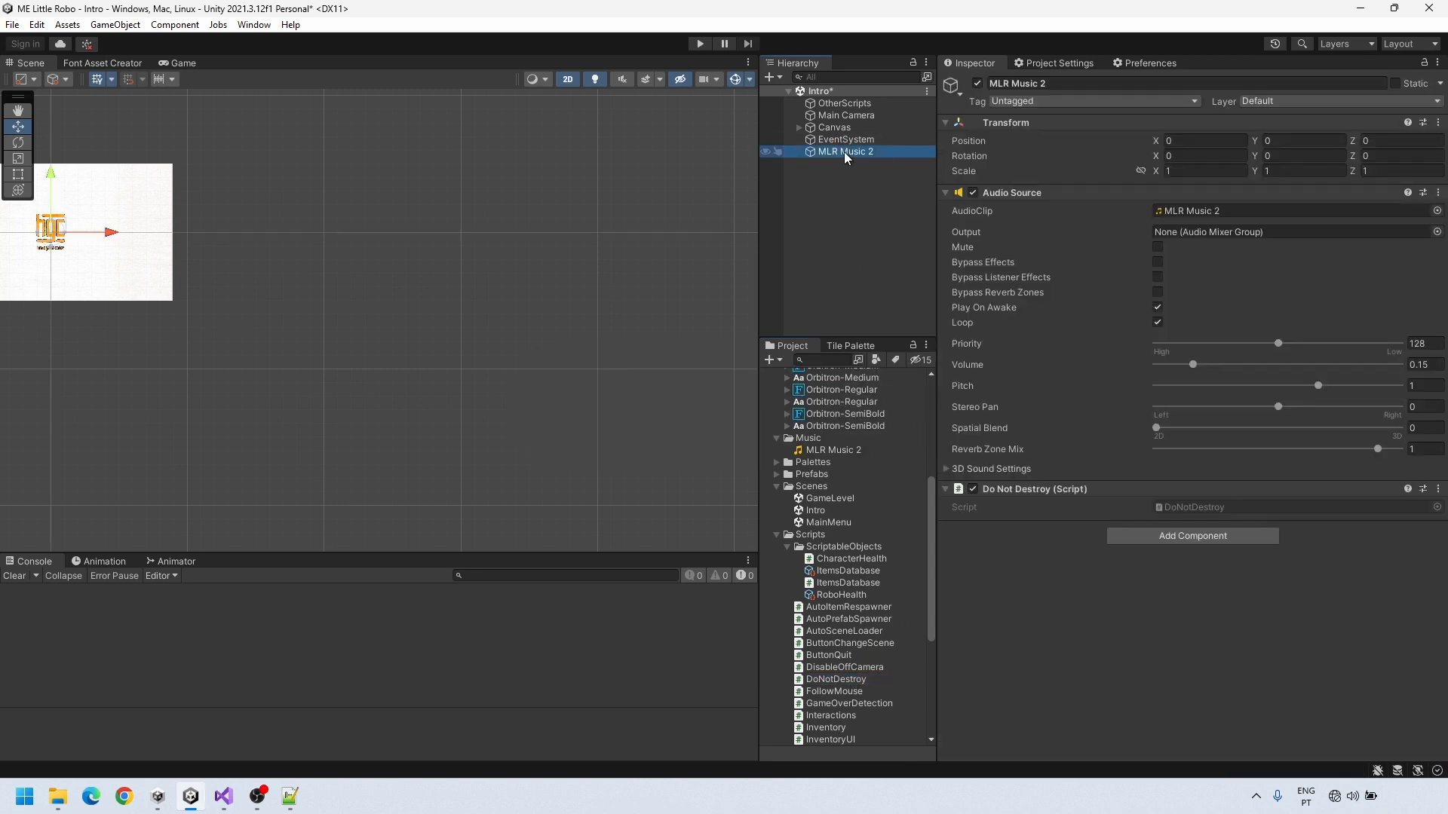
double_click(1198, 508)
drag(220, 437, 129, 331)
key(Delete)
key(Up)
key(Up)
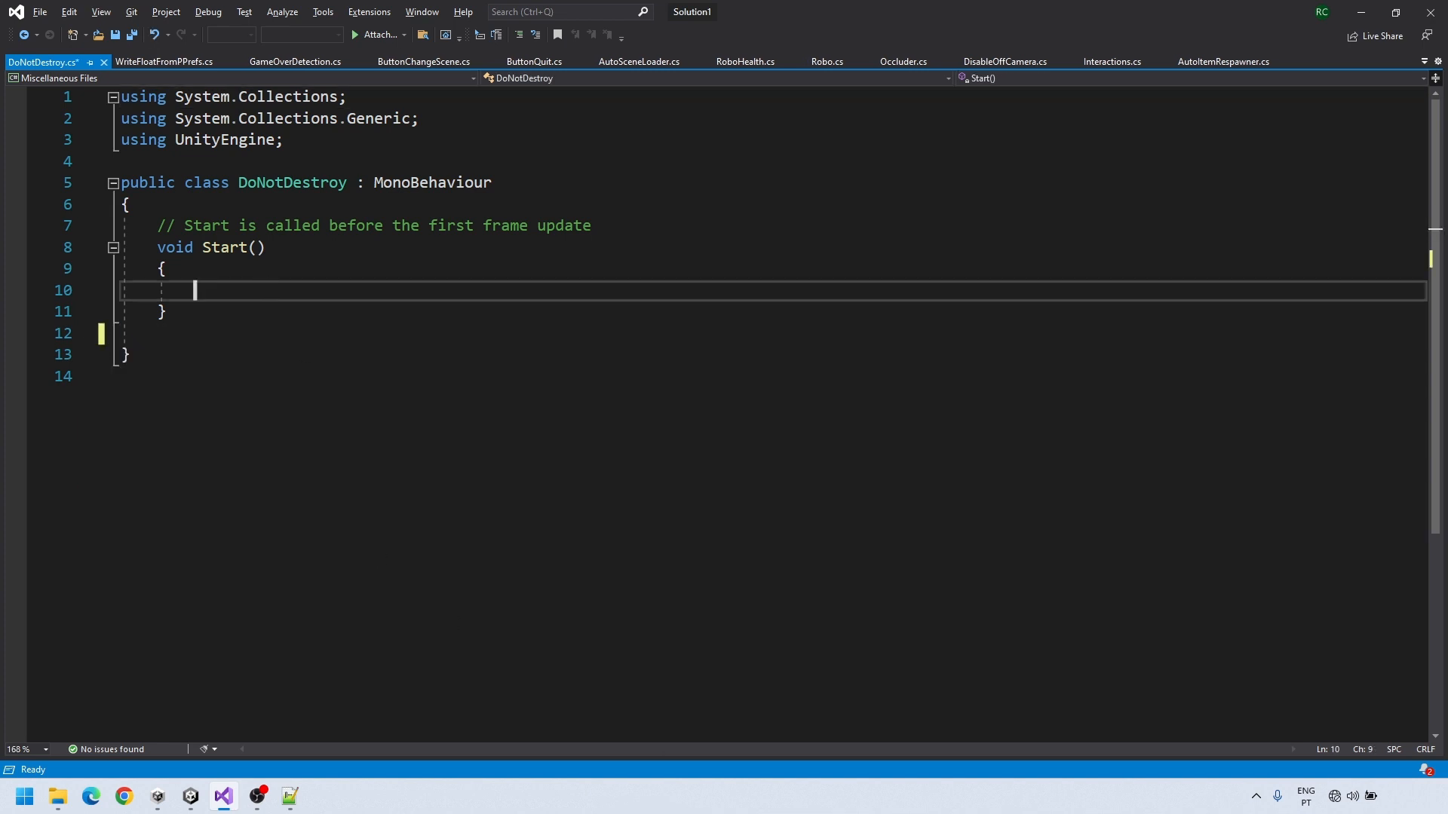
Add DontDestroyOnLoad(gameObject); to the Start method, save the script and return to Unity
text(DontDestr)
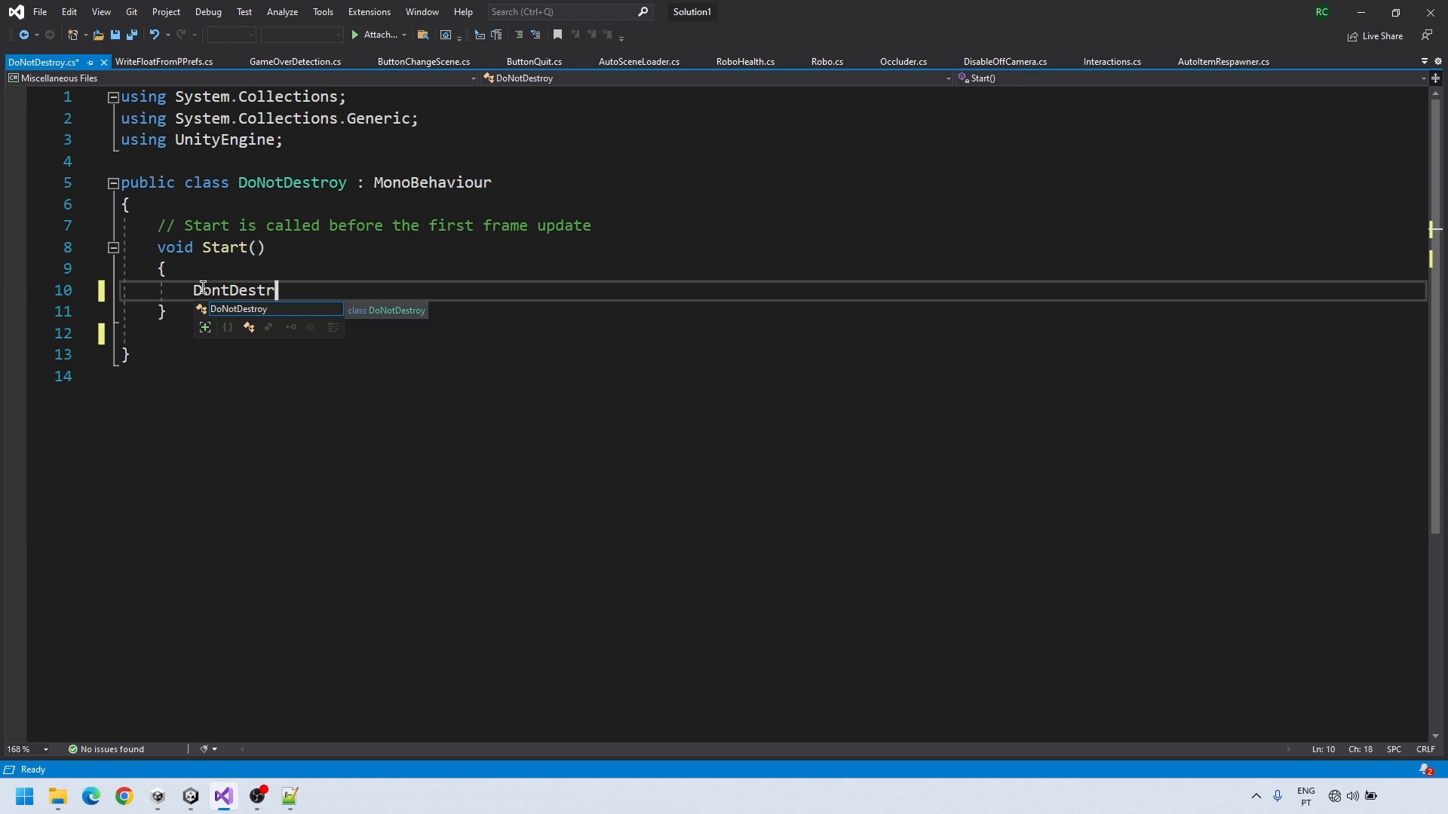
text(oyOnLoad(gameObject)
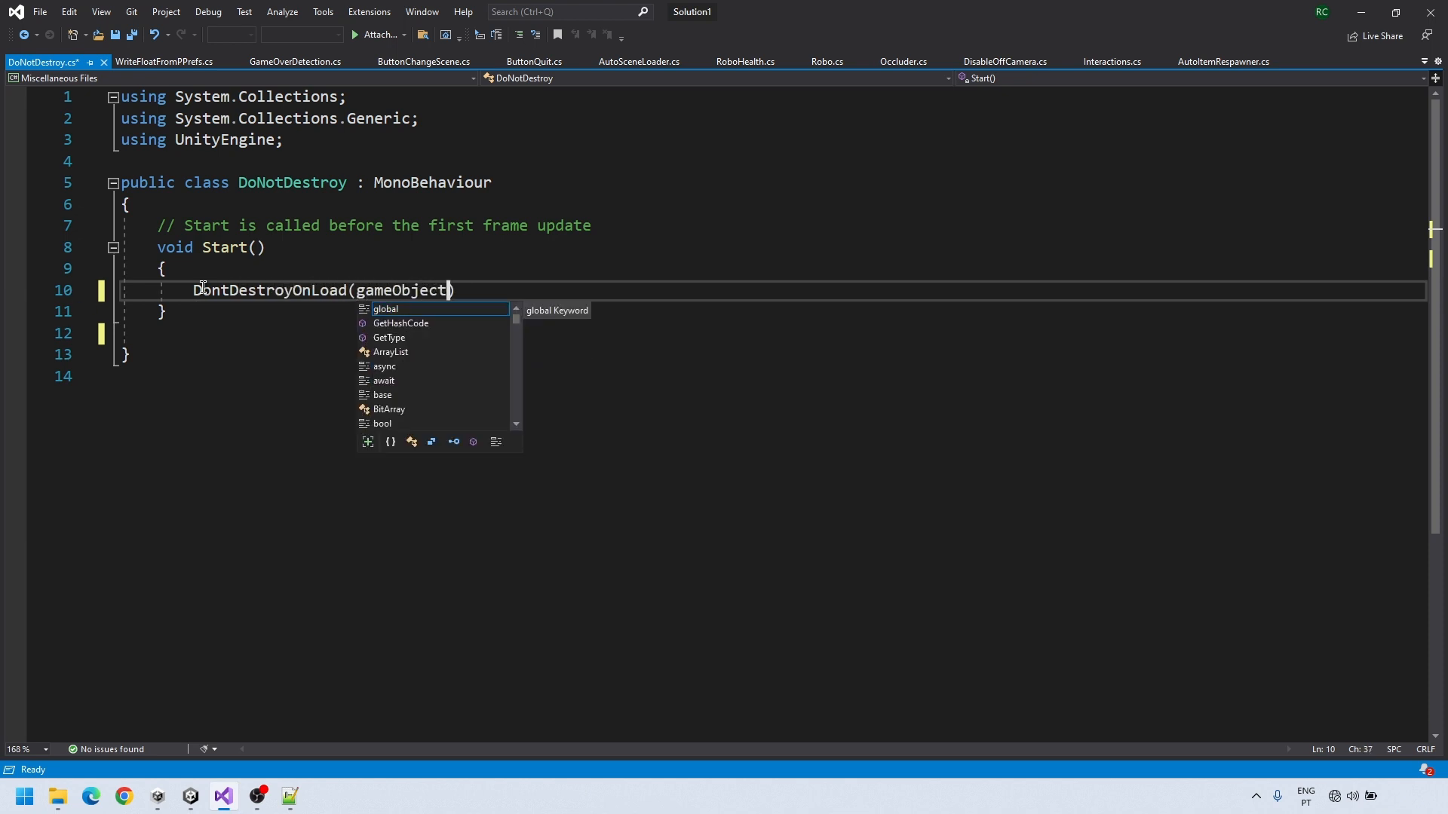
text();)
key(ctrl+s)
click(216, 339)
key(alt+Tab)
Run the Intro scene and examine the DontDestroyOnLoad group in the Hierarchy
scroll(142, 256, up, 10)
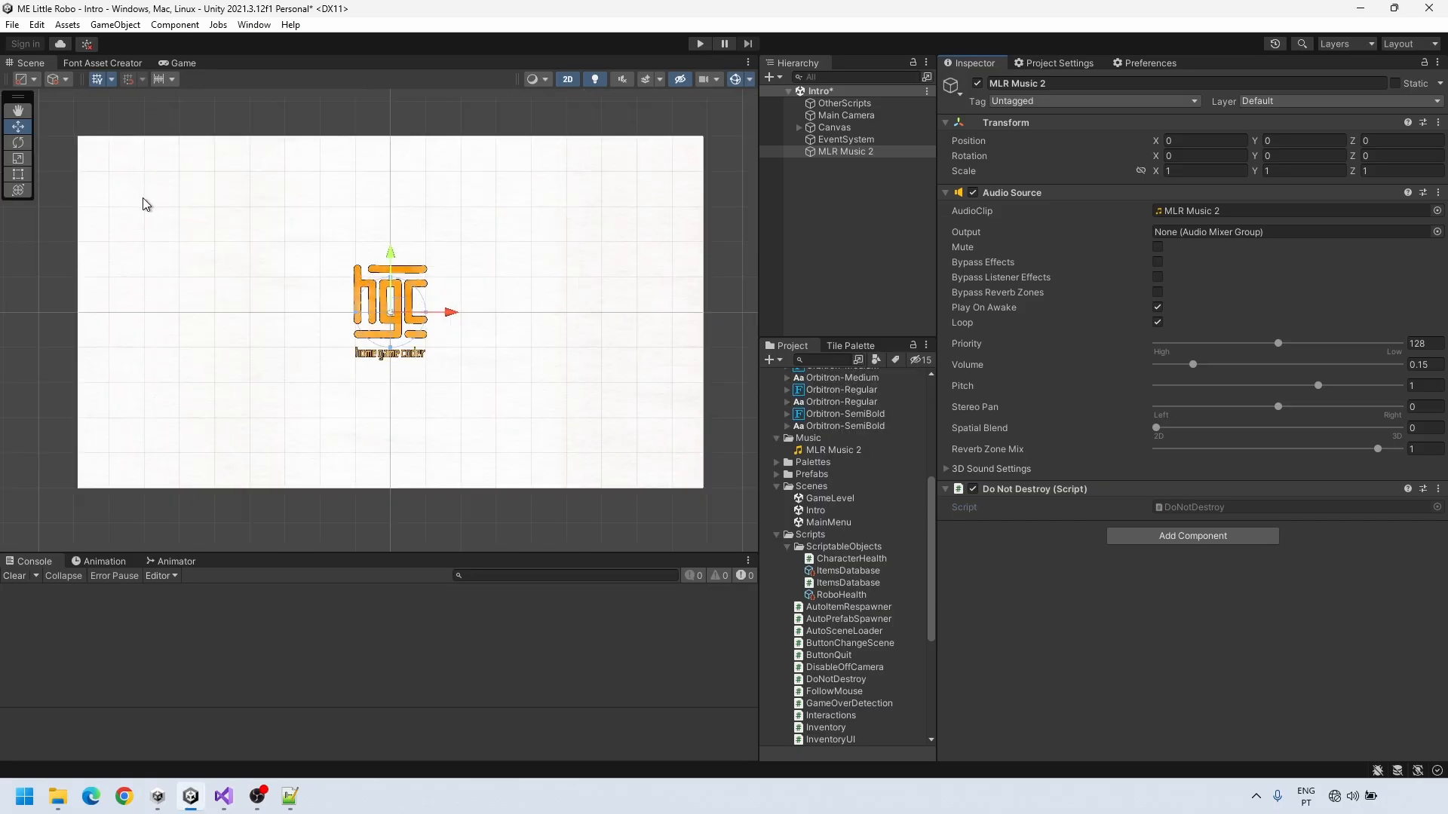
key(ctrl+p)
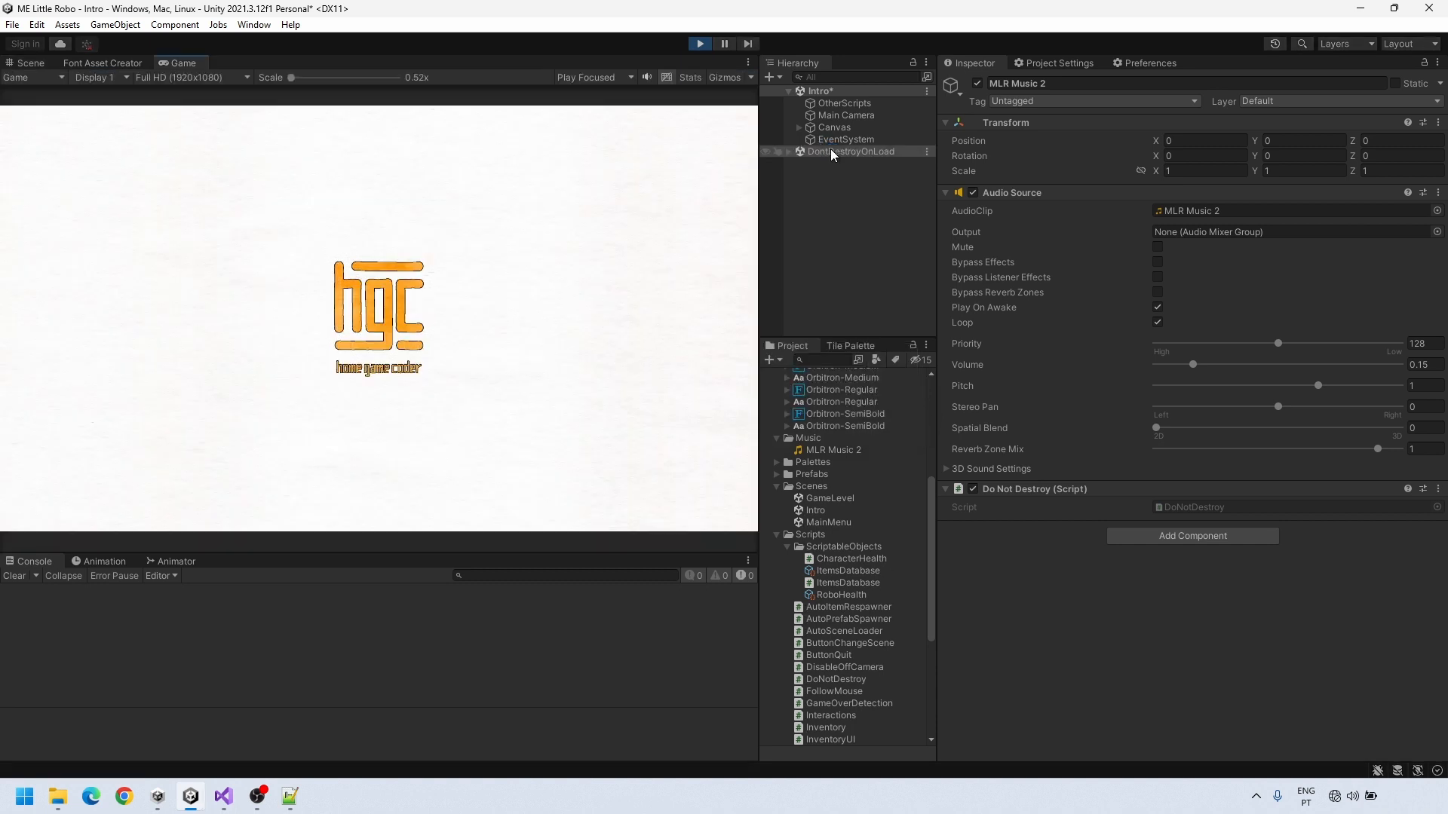
click(780, 151)
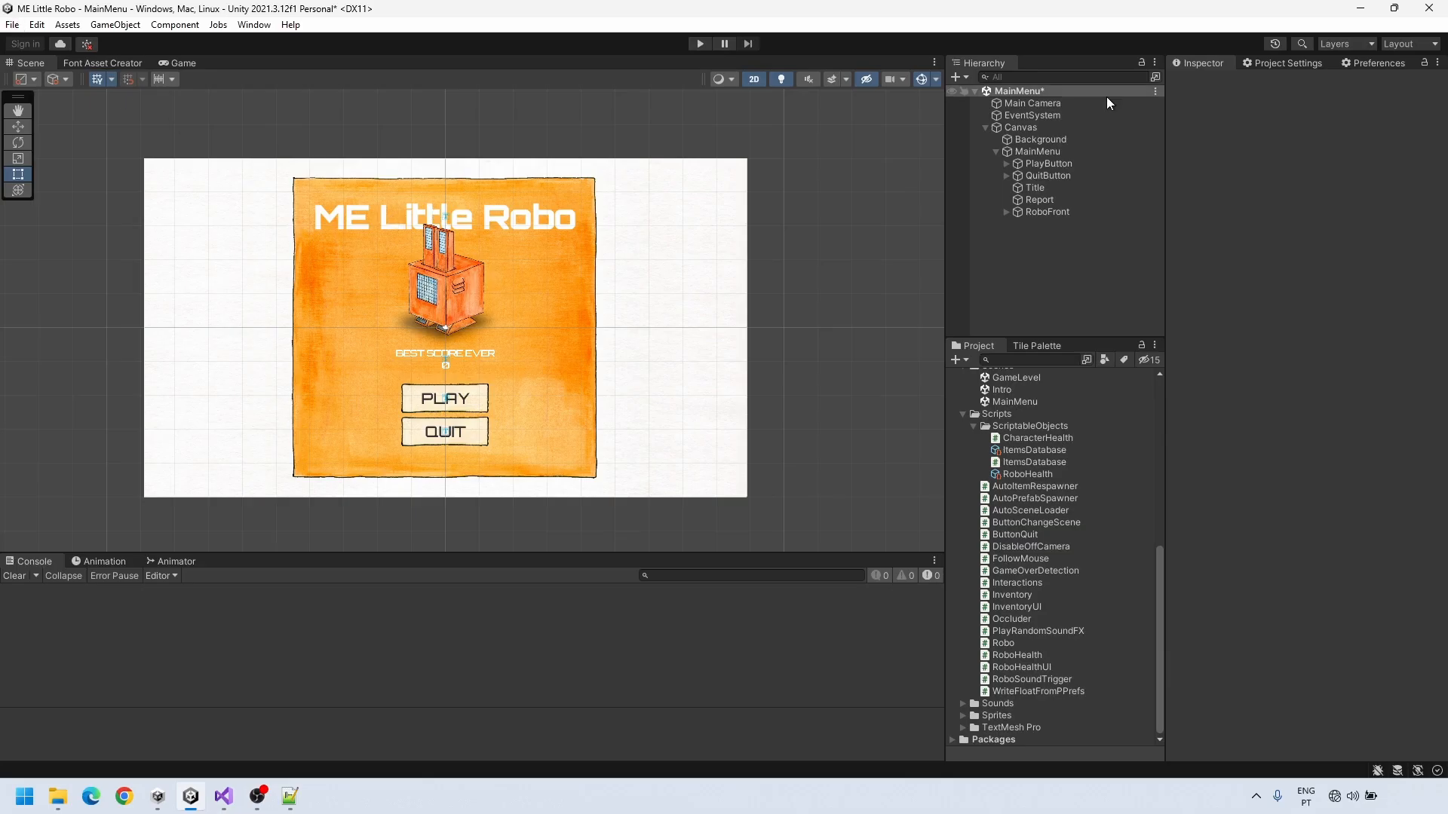
In the Player project settings, set Company Name to HomeGameCoder and assign the robot Icon sprite as Default Icon
click(1263, 64)
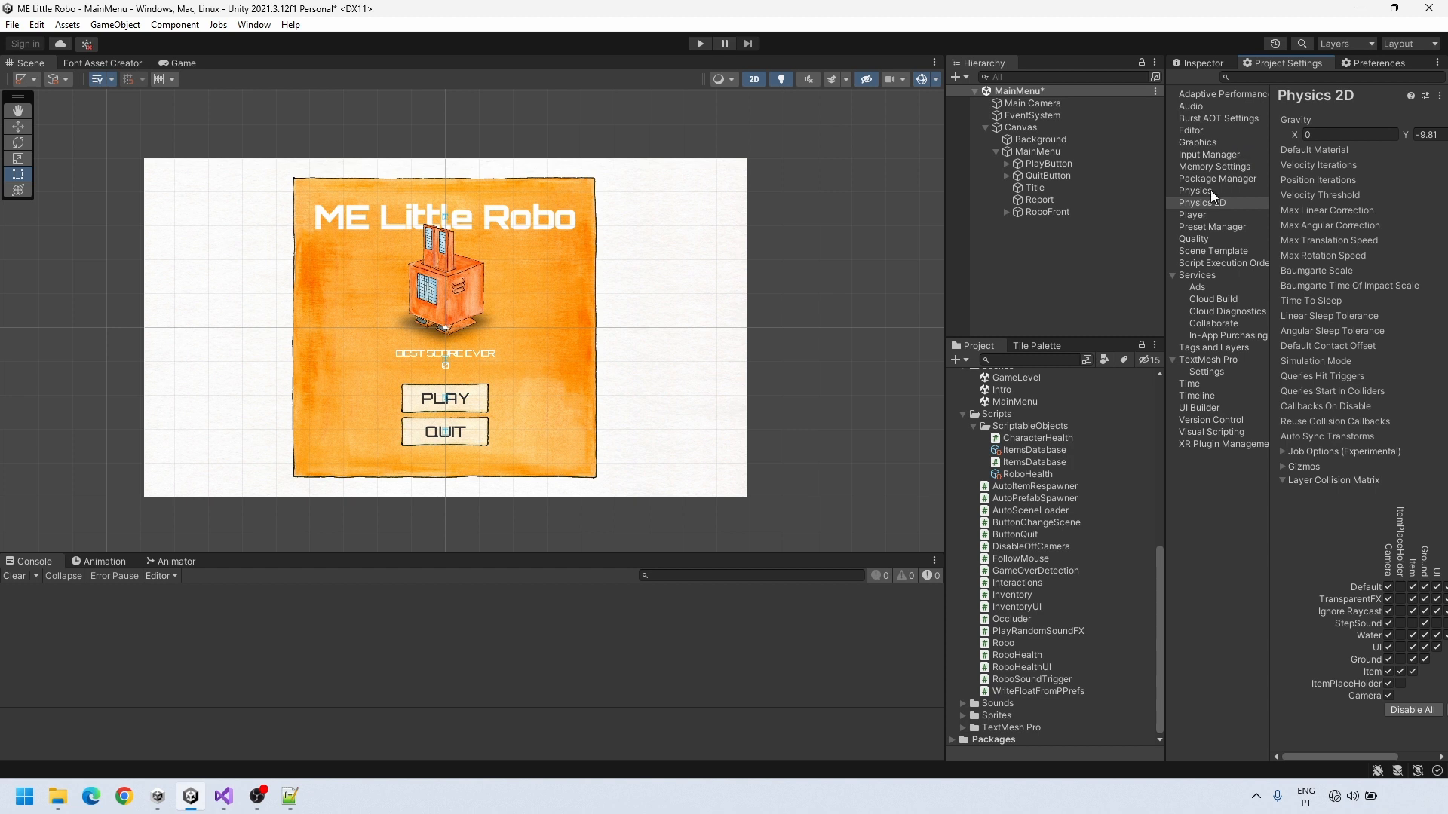
click(1193, 215)
drag(1167, 211, 937, 211)
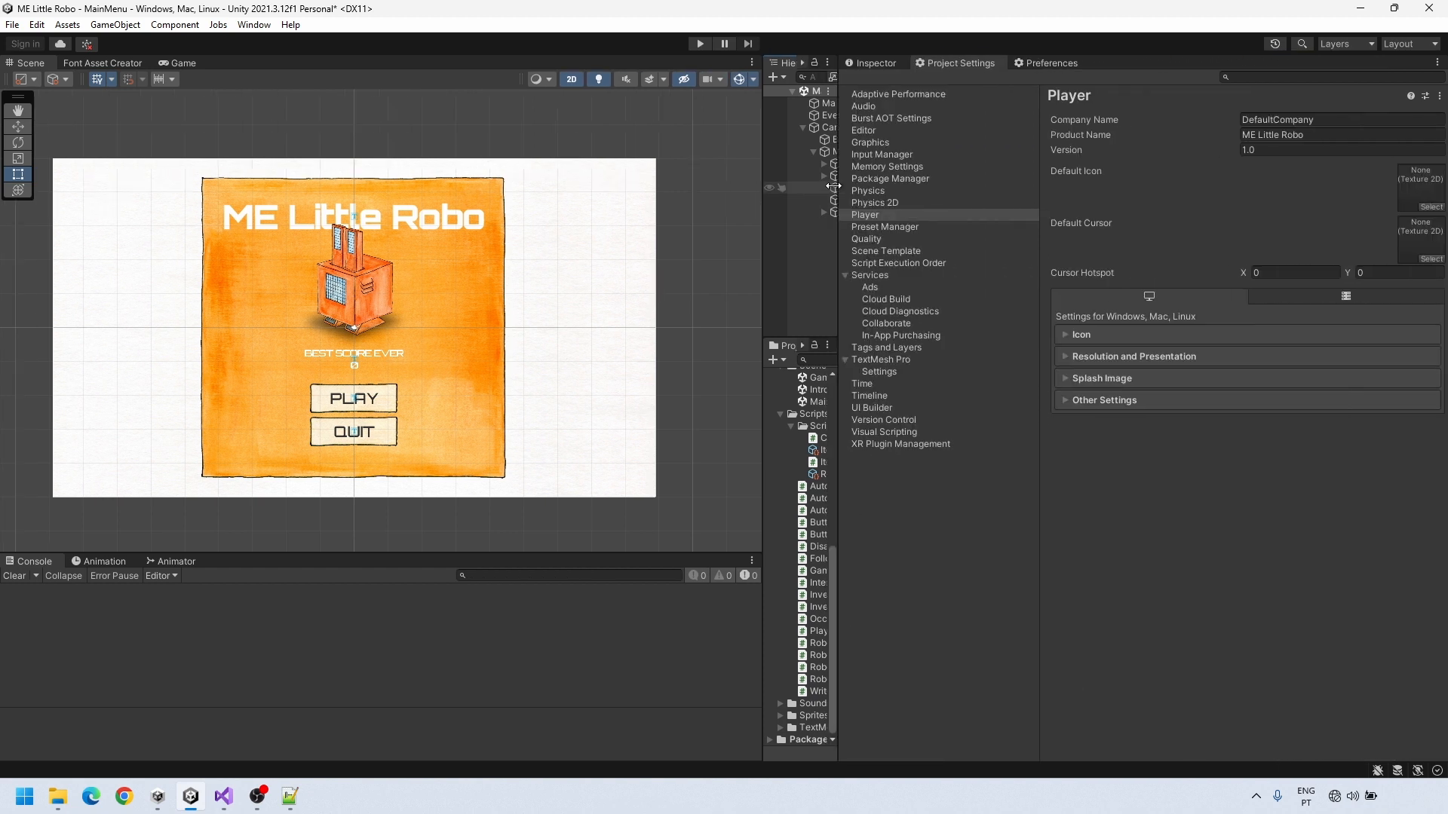
click(1362, 119)
scroll(864, 616, up, 6)
scroll(863, 617, down, 6)
click(777, 716)
scroll(832, 616, down, 4)
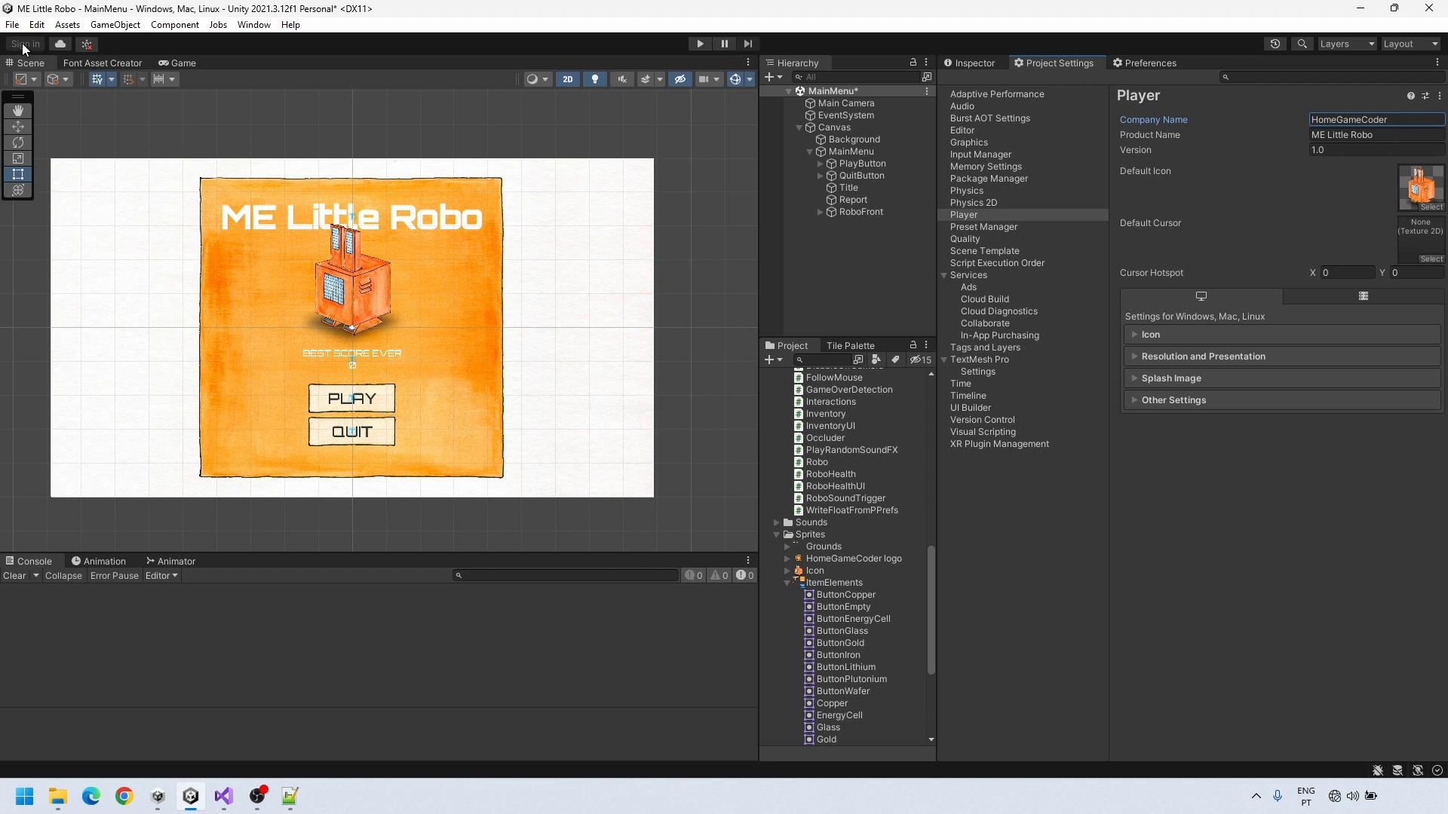
Start a Windows build and create a Builds folder inside the ME Little Robo project folder
click(13, 24)
click(57, 202)
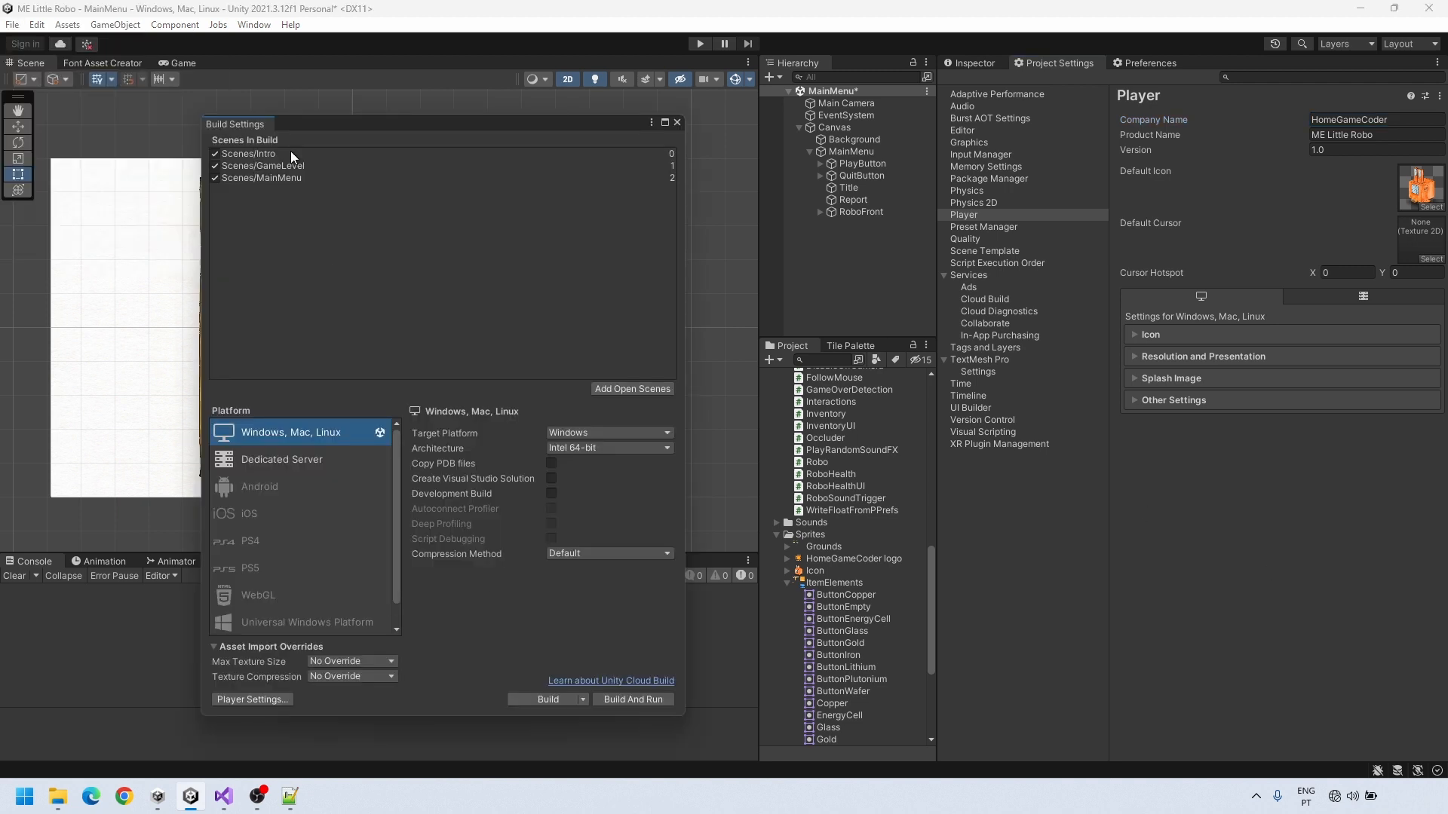
click(543, 701)
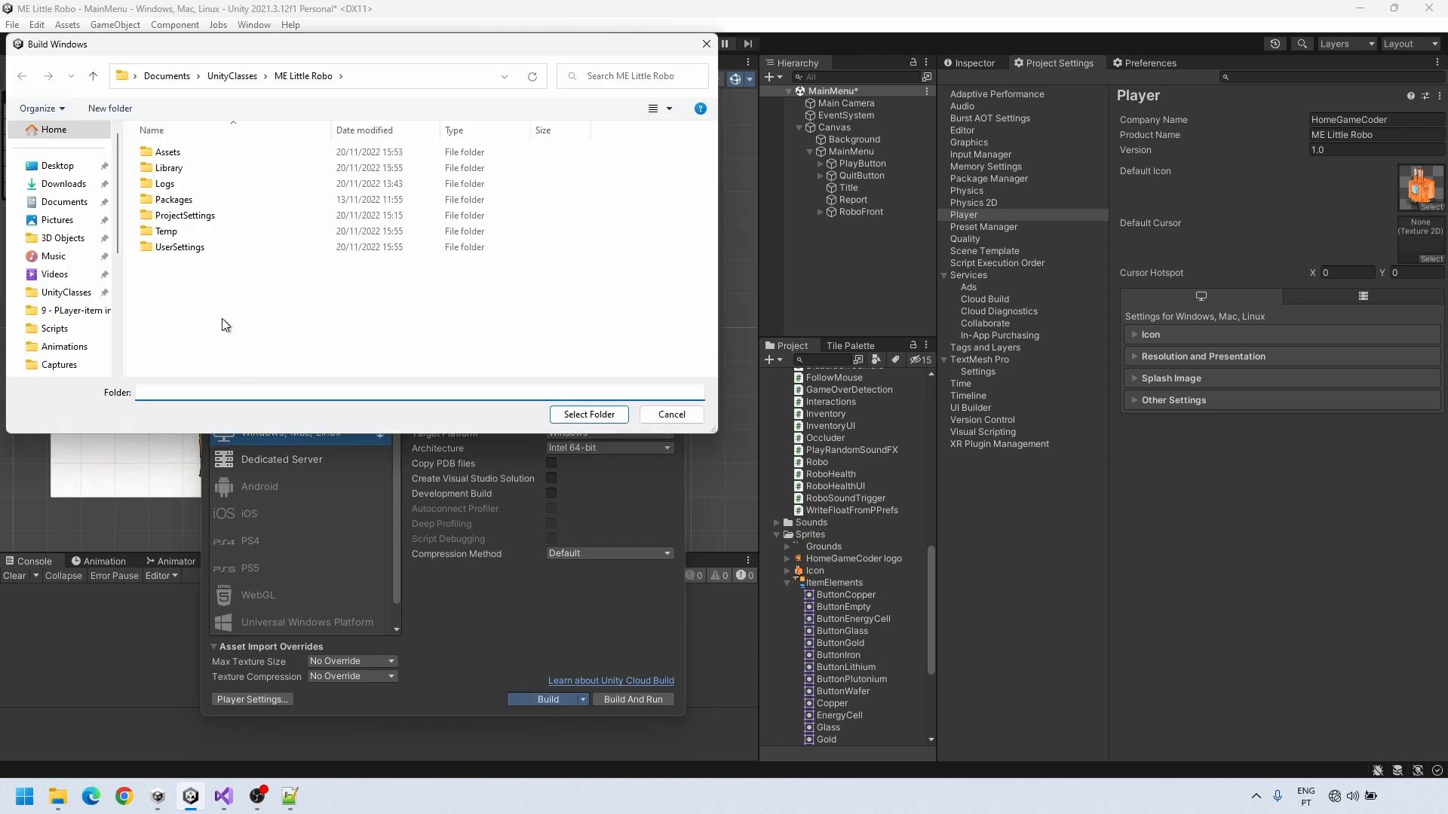
click(99, 110)
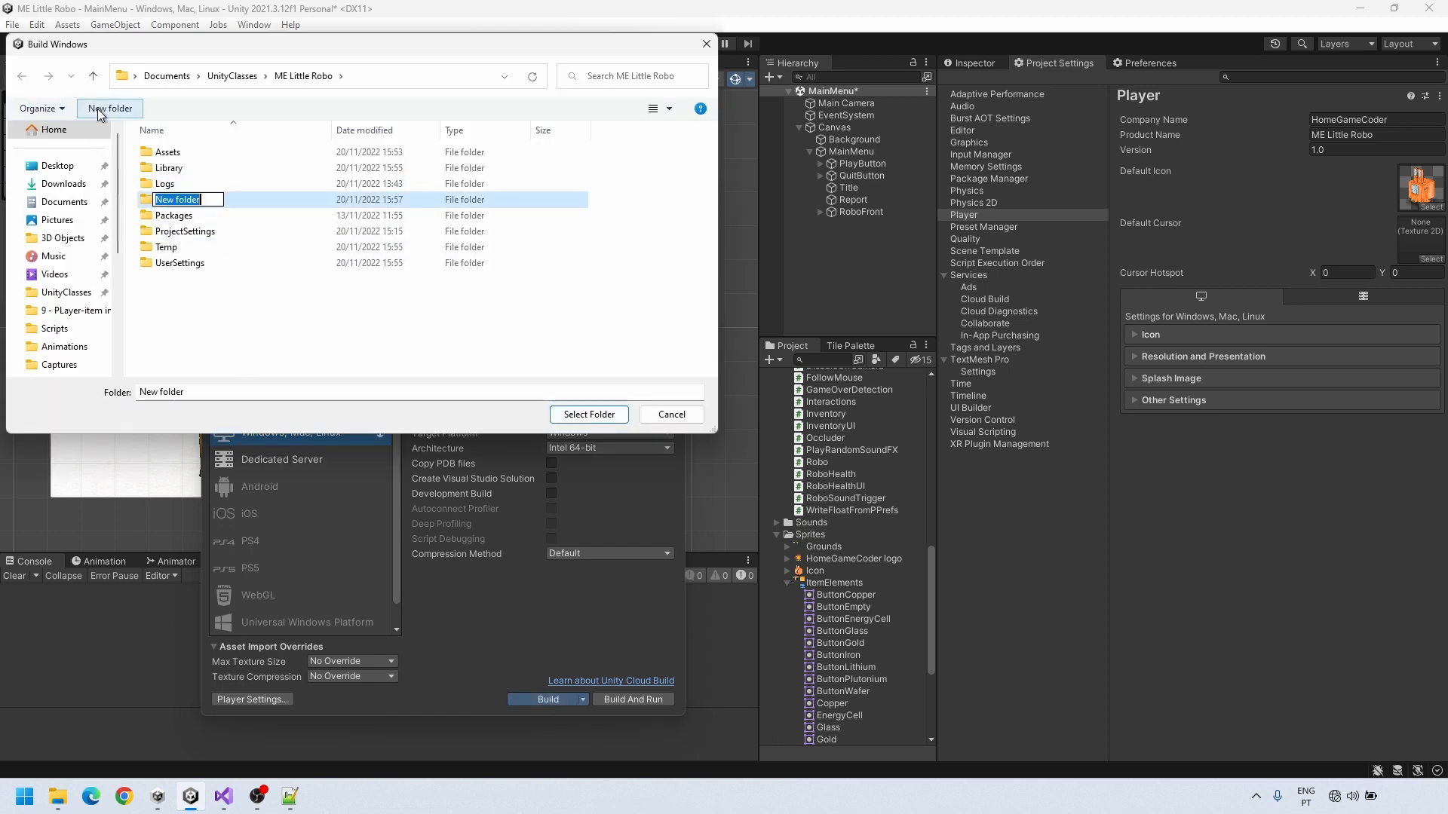
text(Builds)
key(Return)
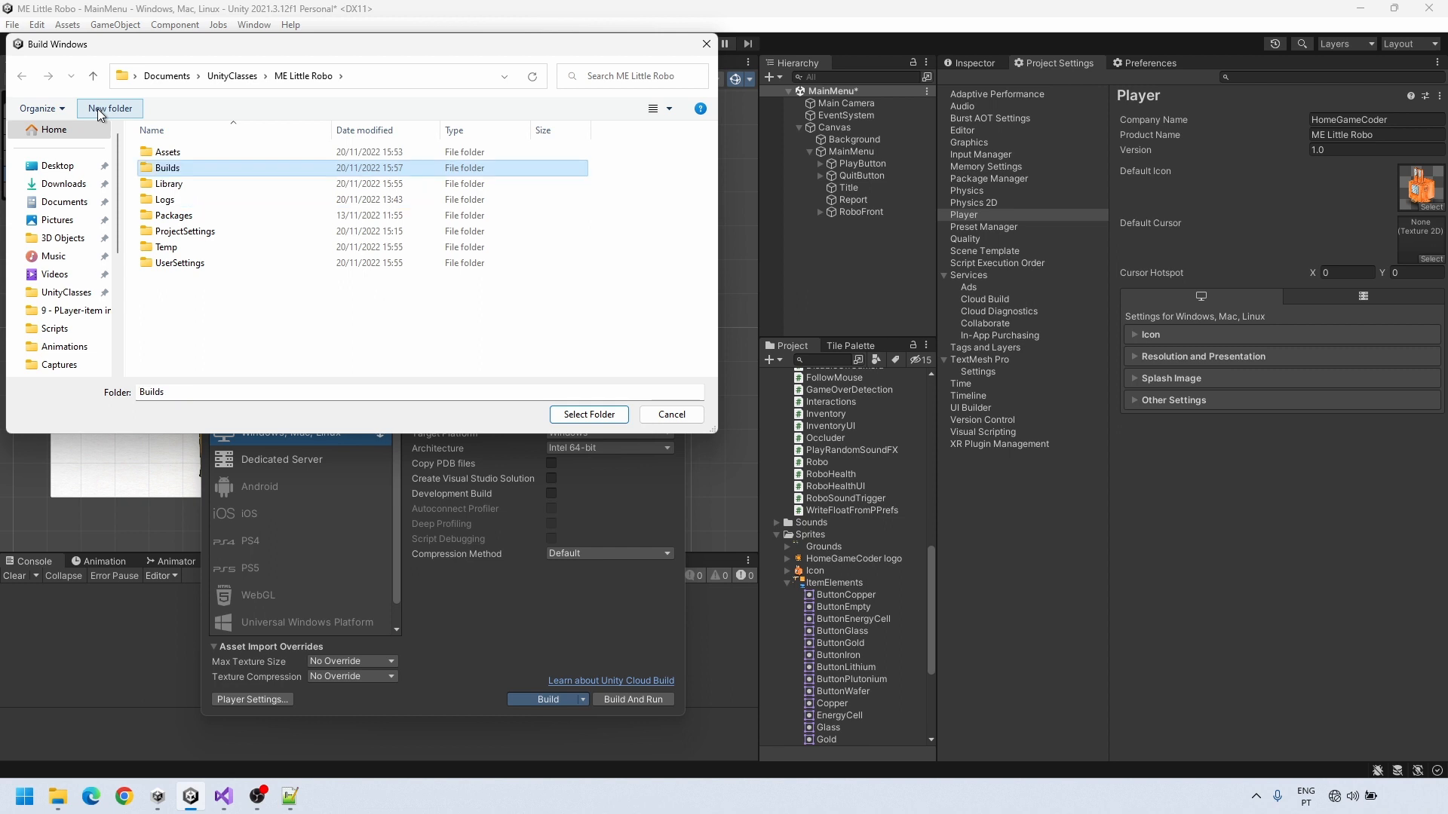
Build the game into a new PC folder inside Builds, saving the modified MainMenu scene, and launch ME Little Robo.exe
double_click(168, 168)
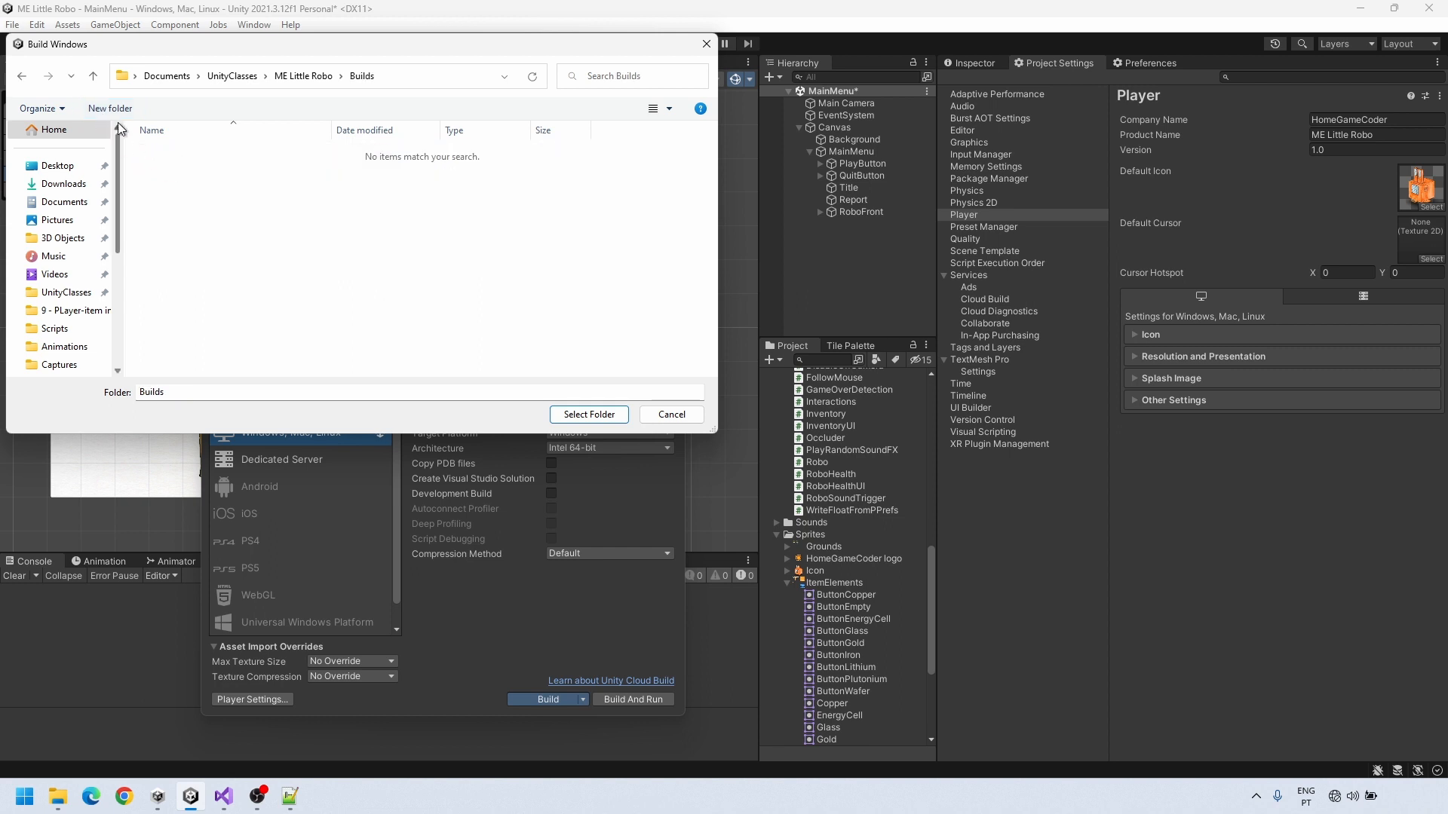
click(111, 109)
text(PC)
key(Return)
double_click(188, 153)
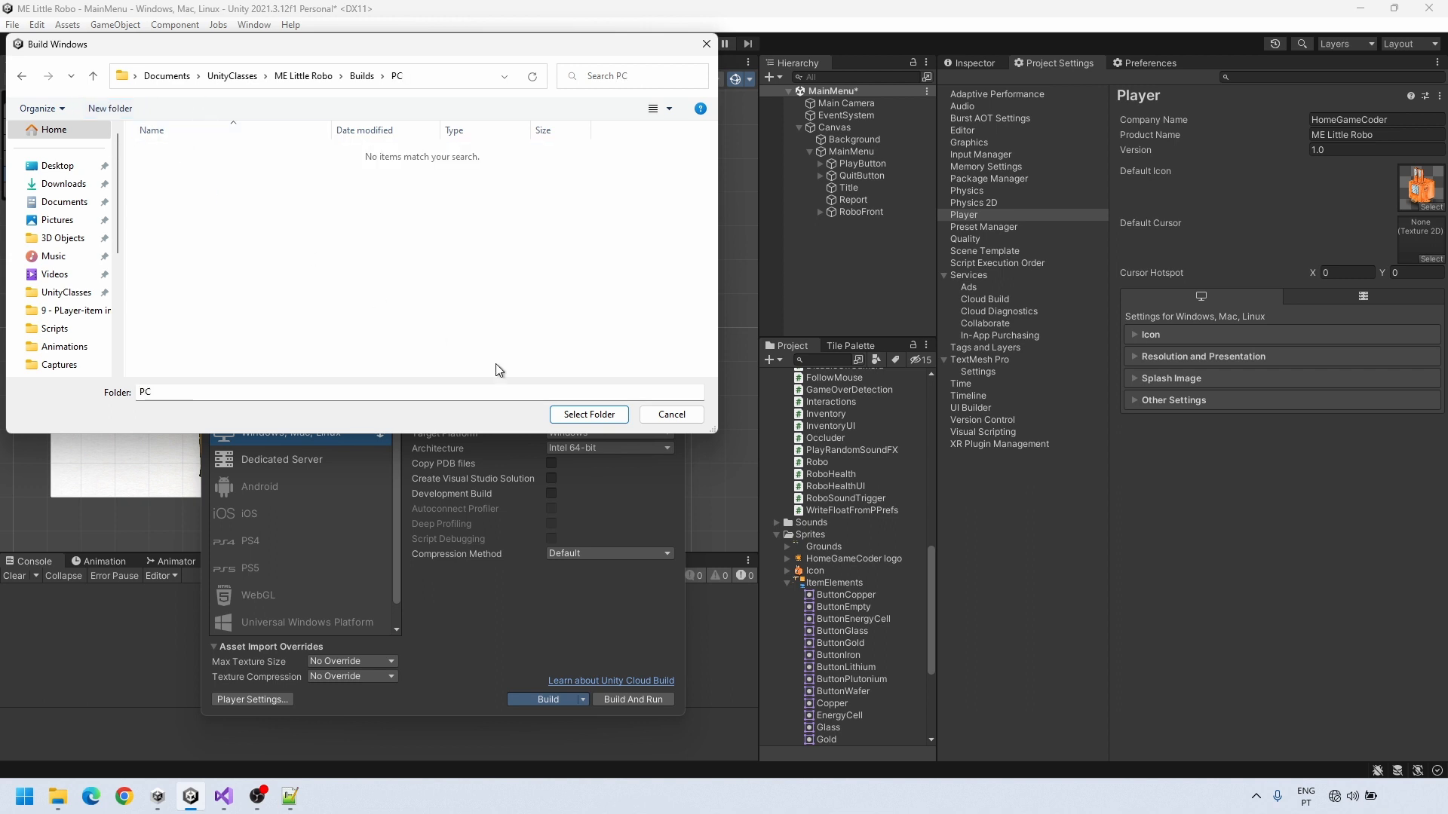
click(587, 414)
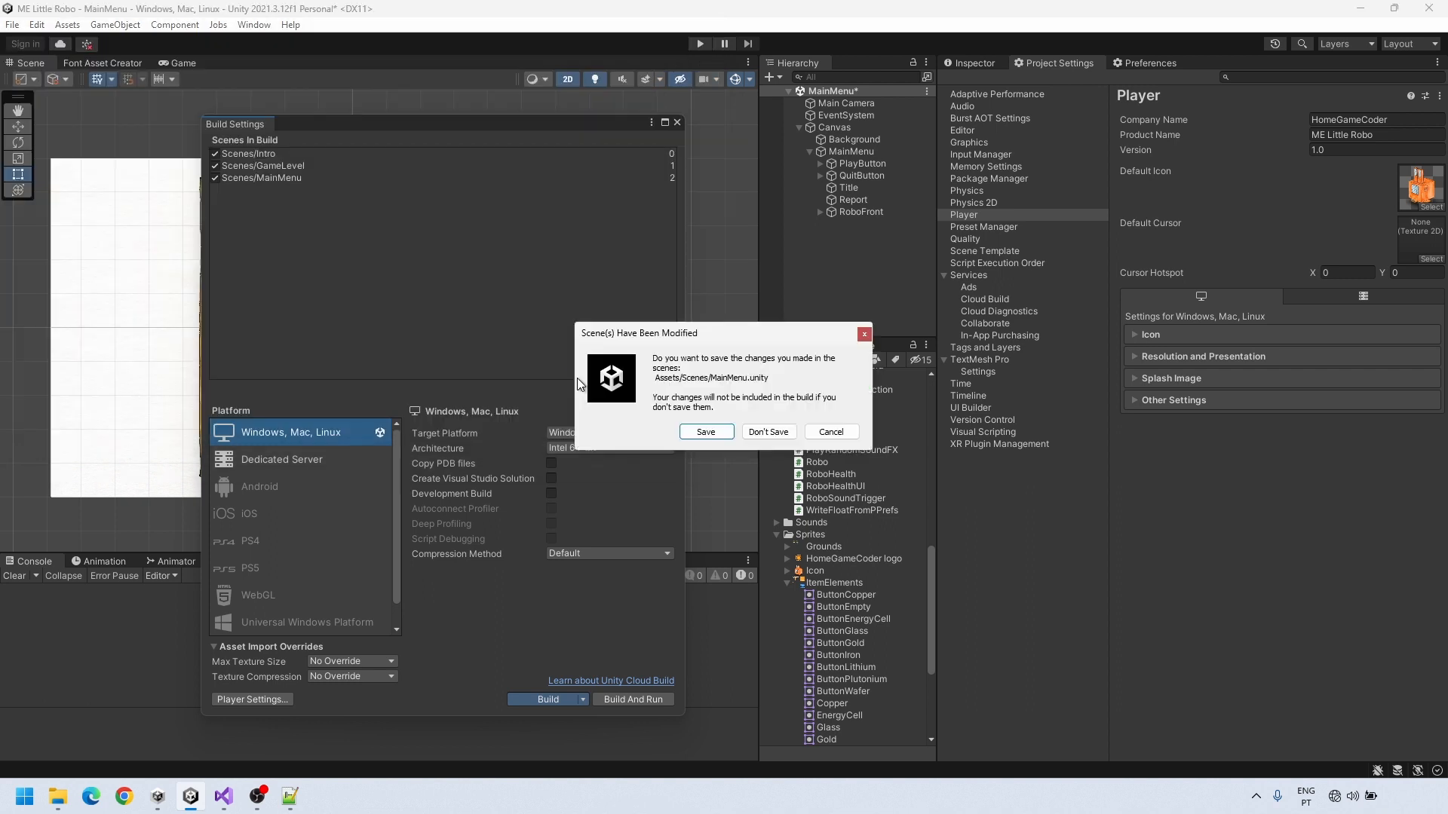
key(Return)
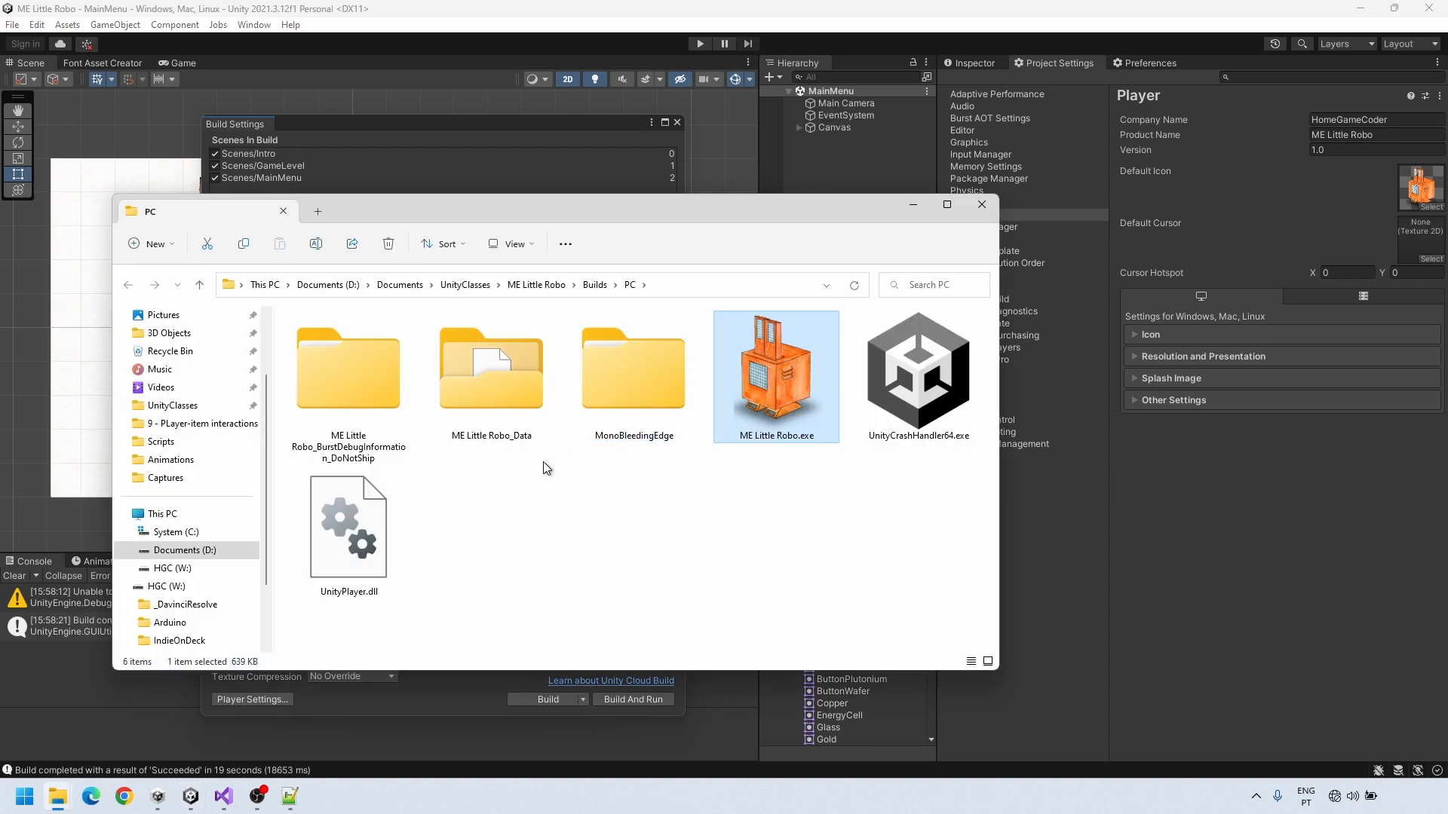
click(570, 558)
double_click(780, 408)
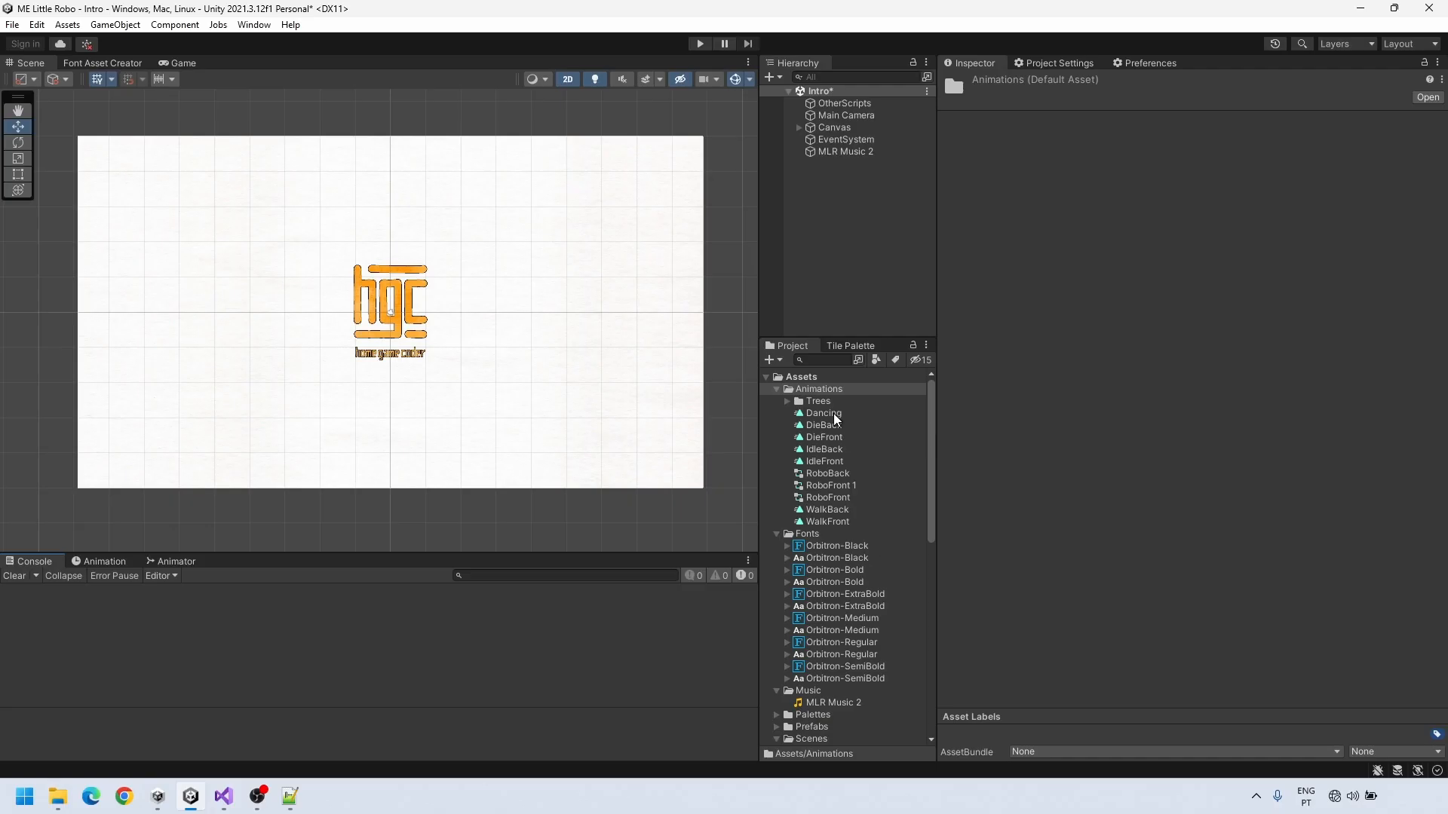
Save the modified Intro scene and open the MainMenu scene
click(822, 413)
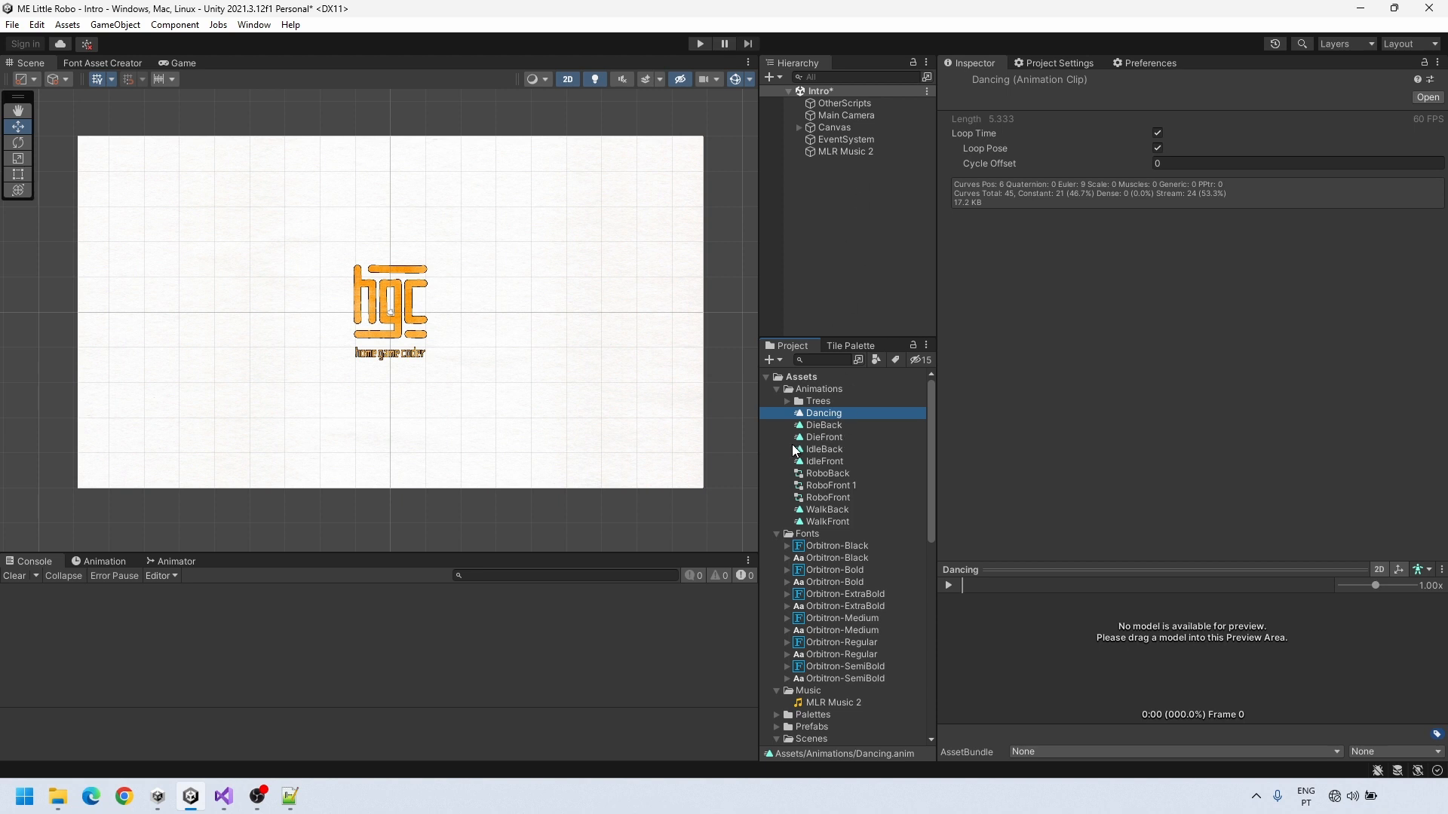
scroll(792, 451, down, 5)
double_click(816, 537)
click(725, 428)
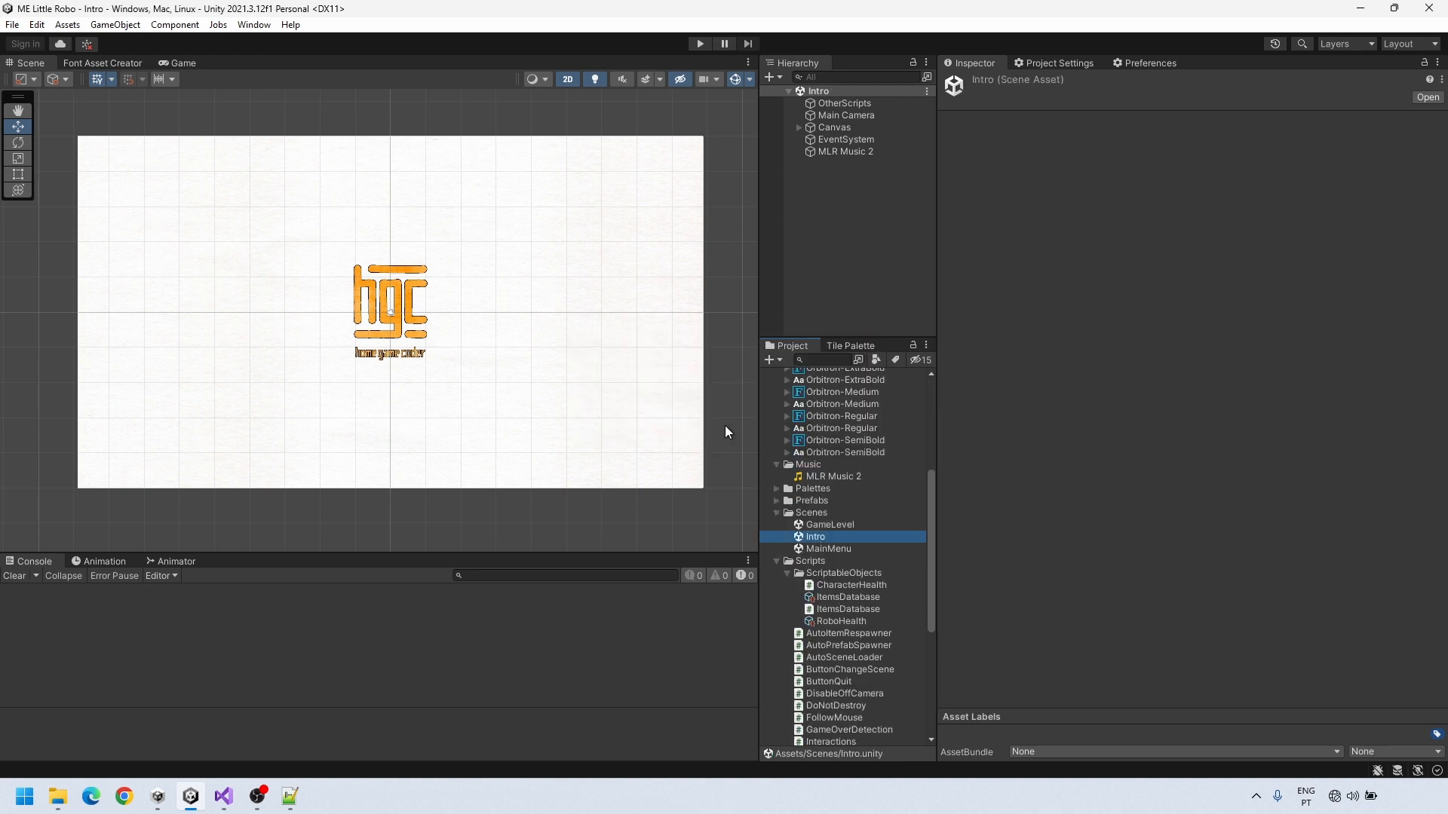
double_click(822, 549)
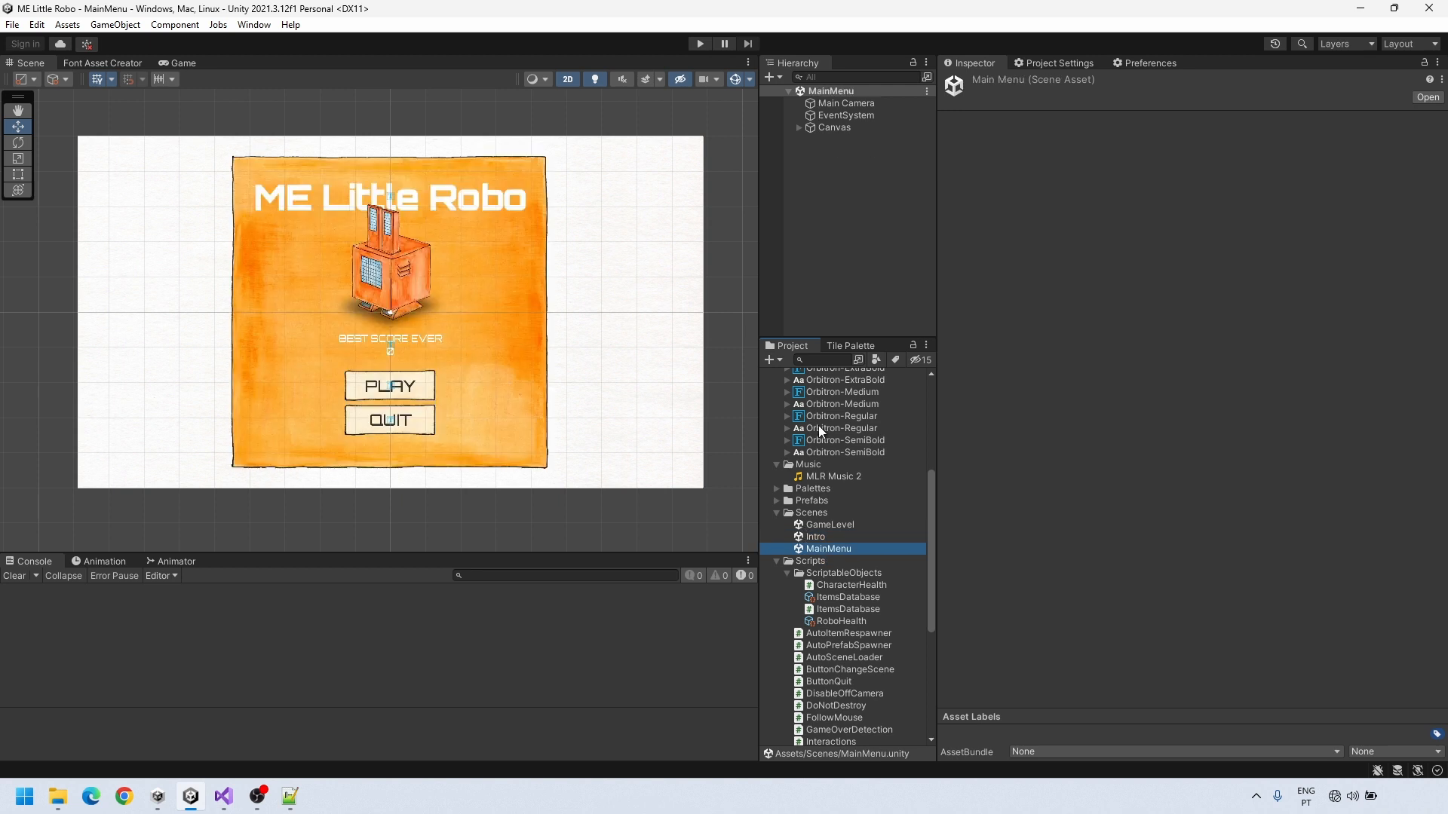
Open the animator controller used by the RoboFront object under the MainMenu panel
click(799, 127)
click(809, 151)
click(828, 212)
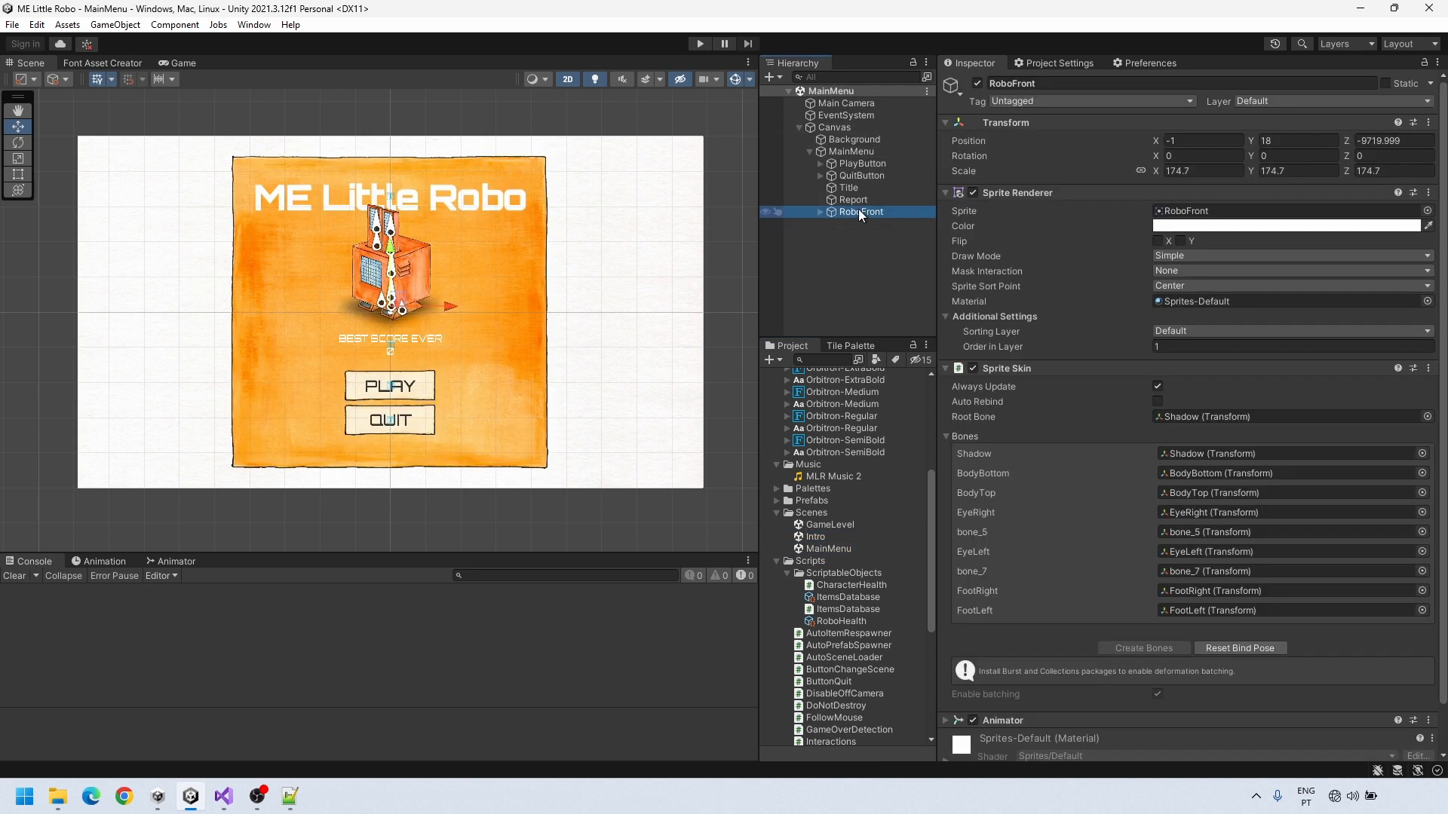
click(1210, 211)
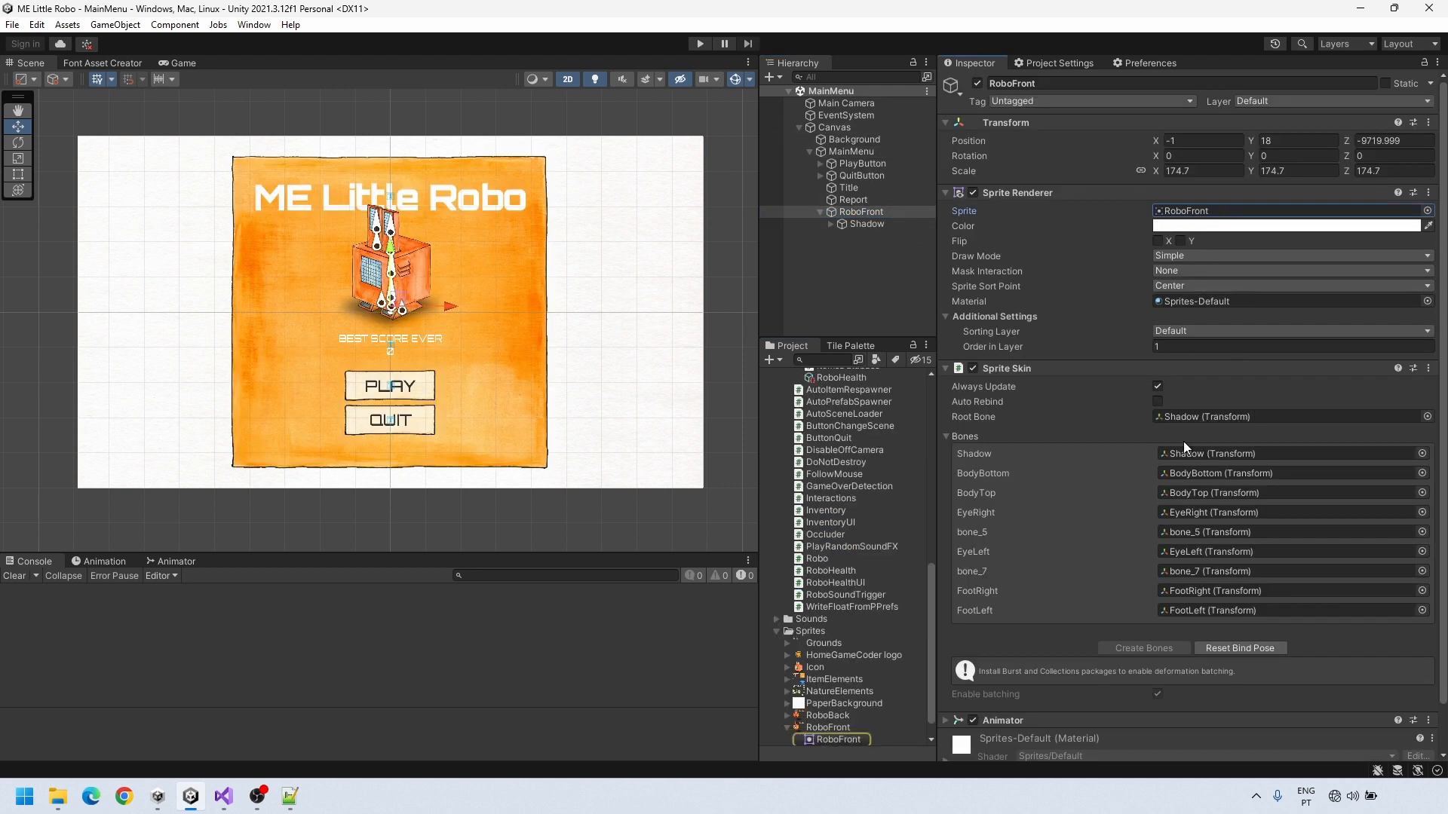
scroll(1101, 566, down, 2)
click(1003, 671)
scroll(1093, 603, down, 5)
double_click(1205, 562)
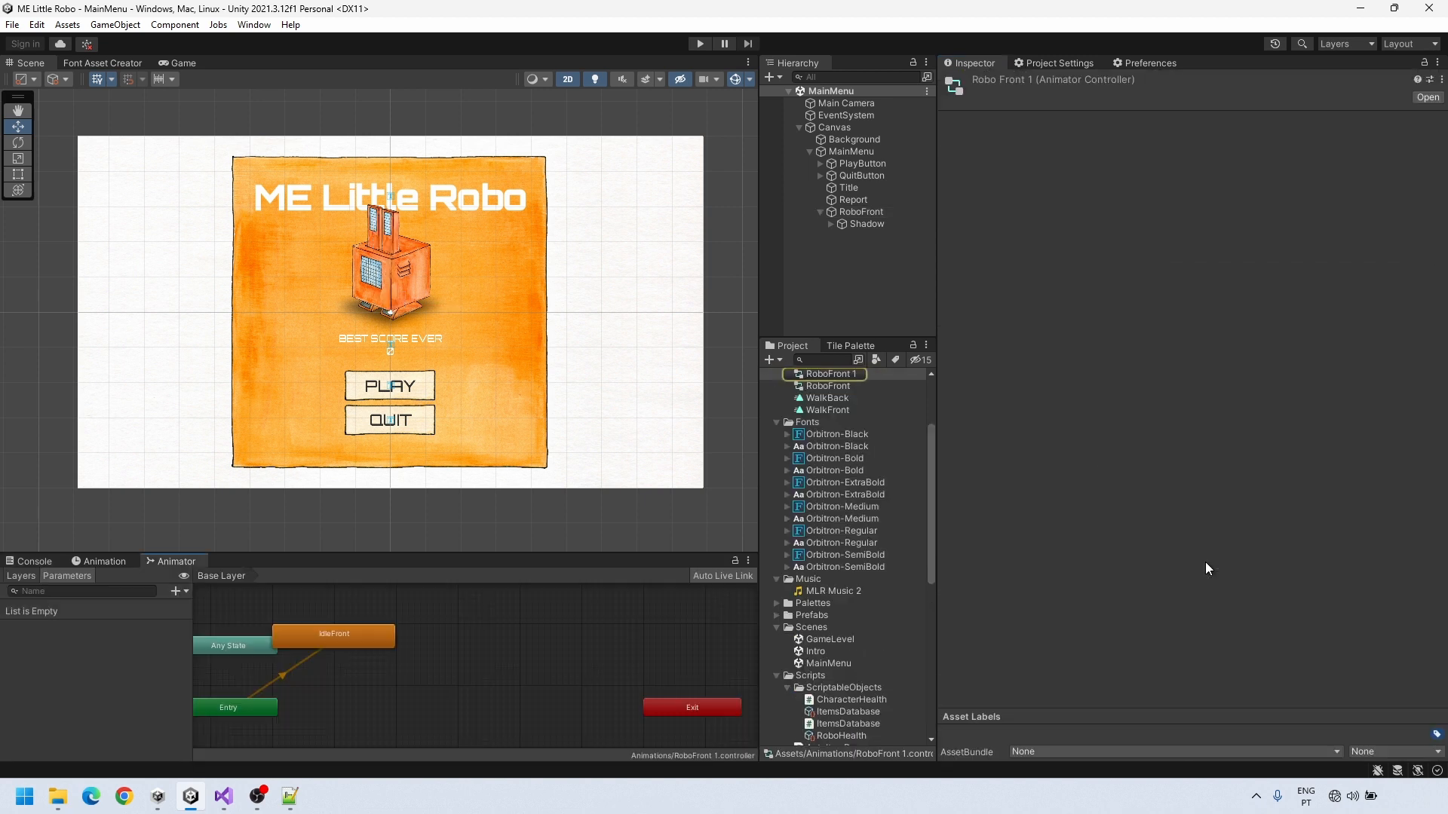
Add the Dancing animation to the RoboFront 1 controller and set it as the layer default state
click(368, 650)
drag(822, 418, 336, 683)
right_click(256, 704)
click(388, 685)
right_click(395, 686)
click(445, 708)
Delete the IdleFront state and place the Dancing state beside Entry in the Base Layer
click(334, 641)
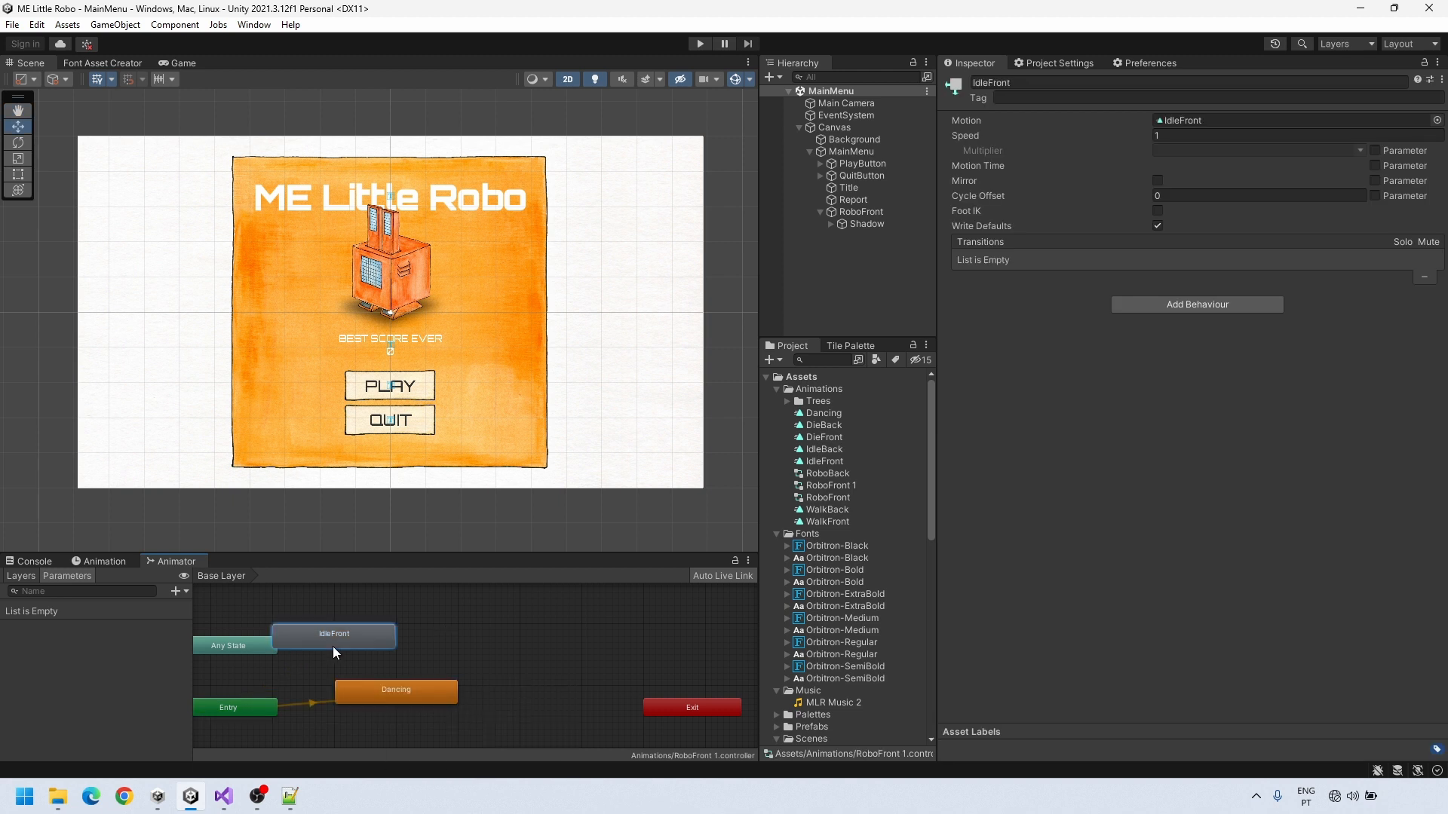
drag(332, 645, 439, 636)
right_click(463, 635)
click(507, 712)
scroll(506, 711, up, 2)
middle_drag(506, 712, 633, 691)
drag(487, 670, 487, 683)
drag(520, 720, 326, 669)
click(422, 591)
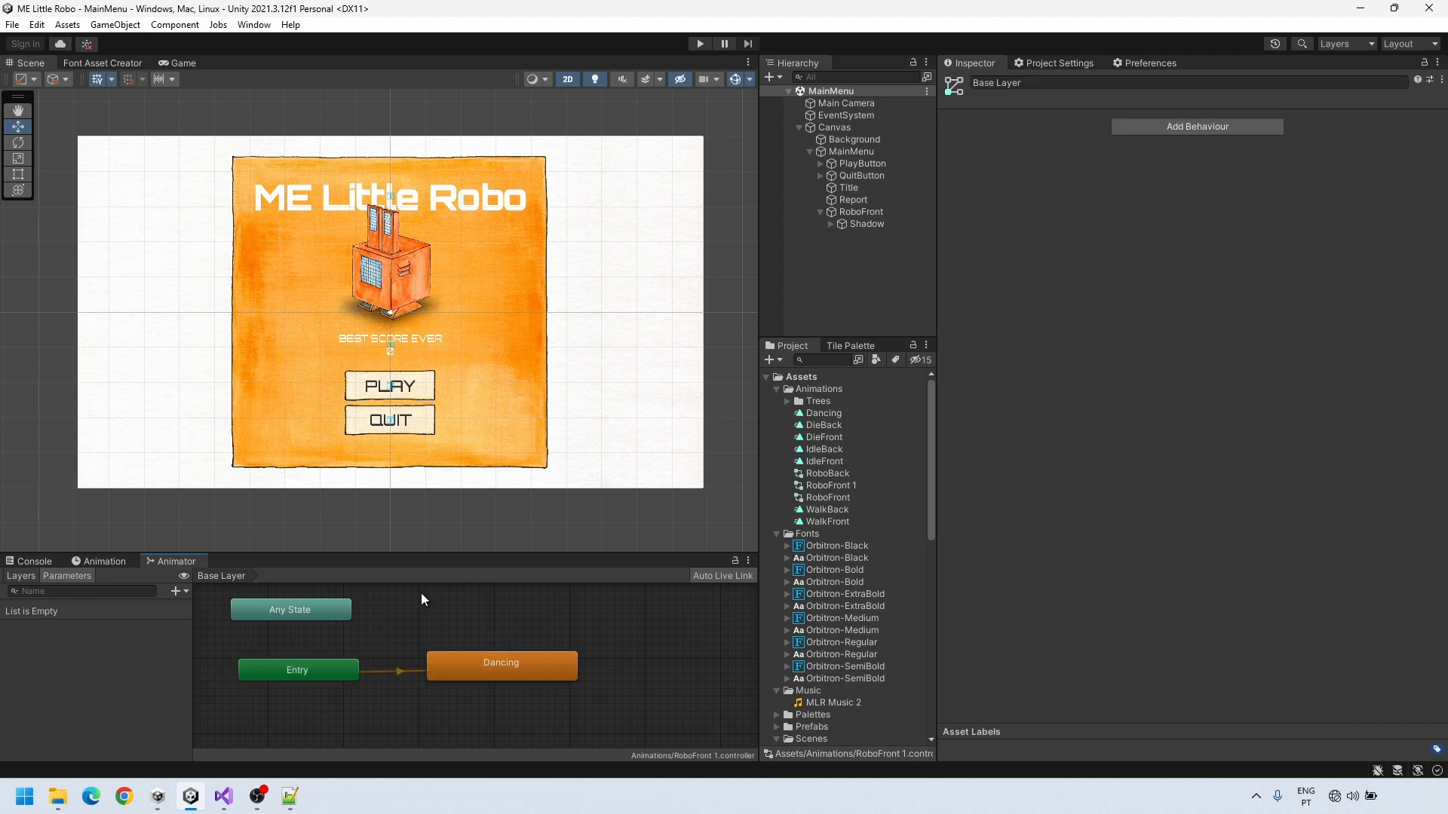
Save the MainMenu scene and rebuild the Windows game into the existing Builds/PC folder
click(12, 25)
click(37, 99)
click(12, 24)
click(59, 212)
click(543, 700)
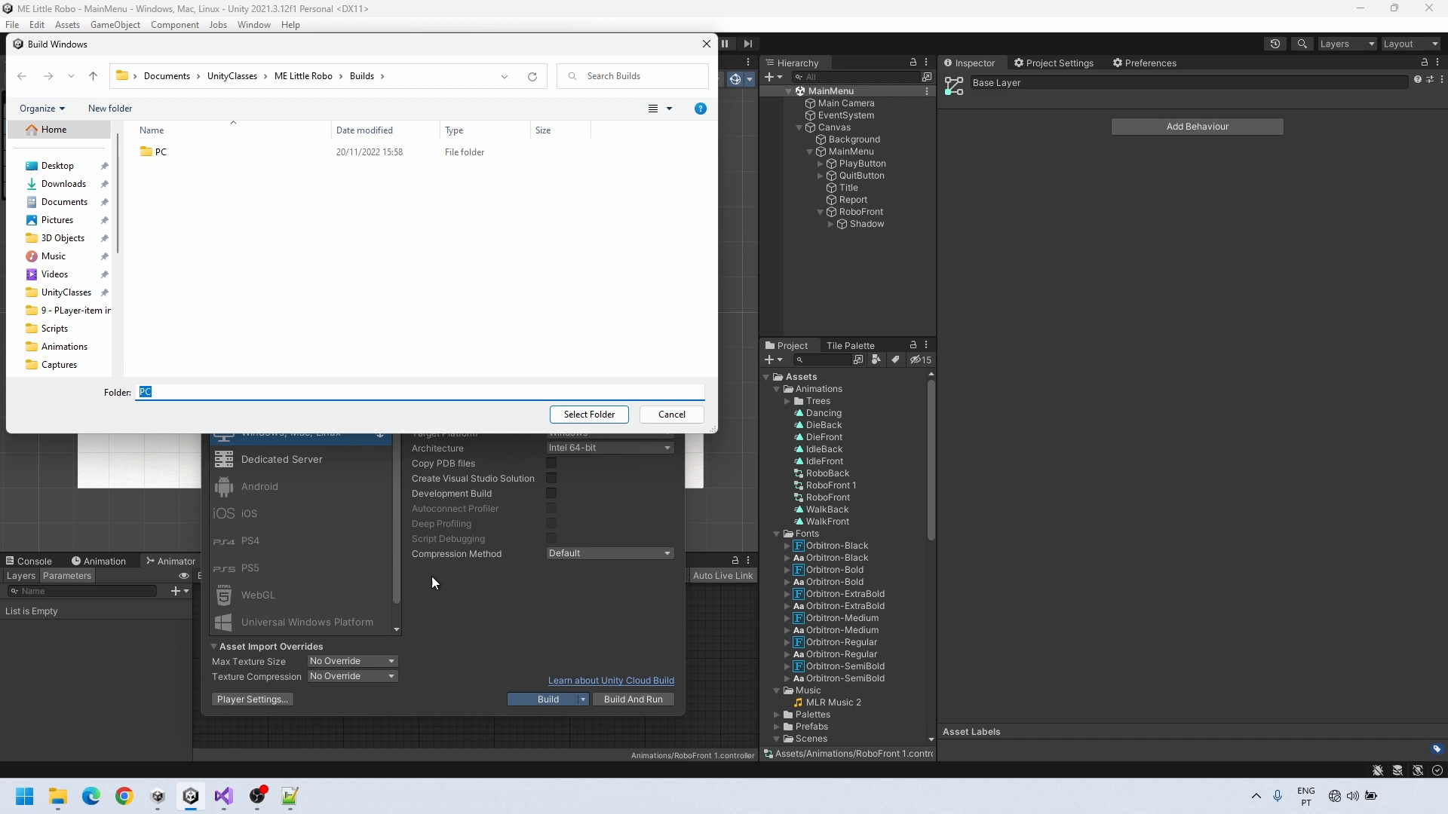
click(625, 417)
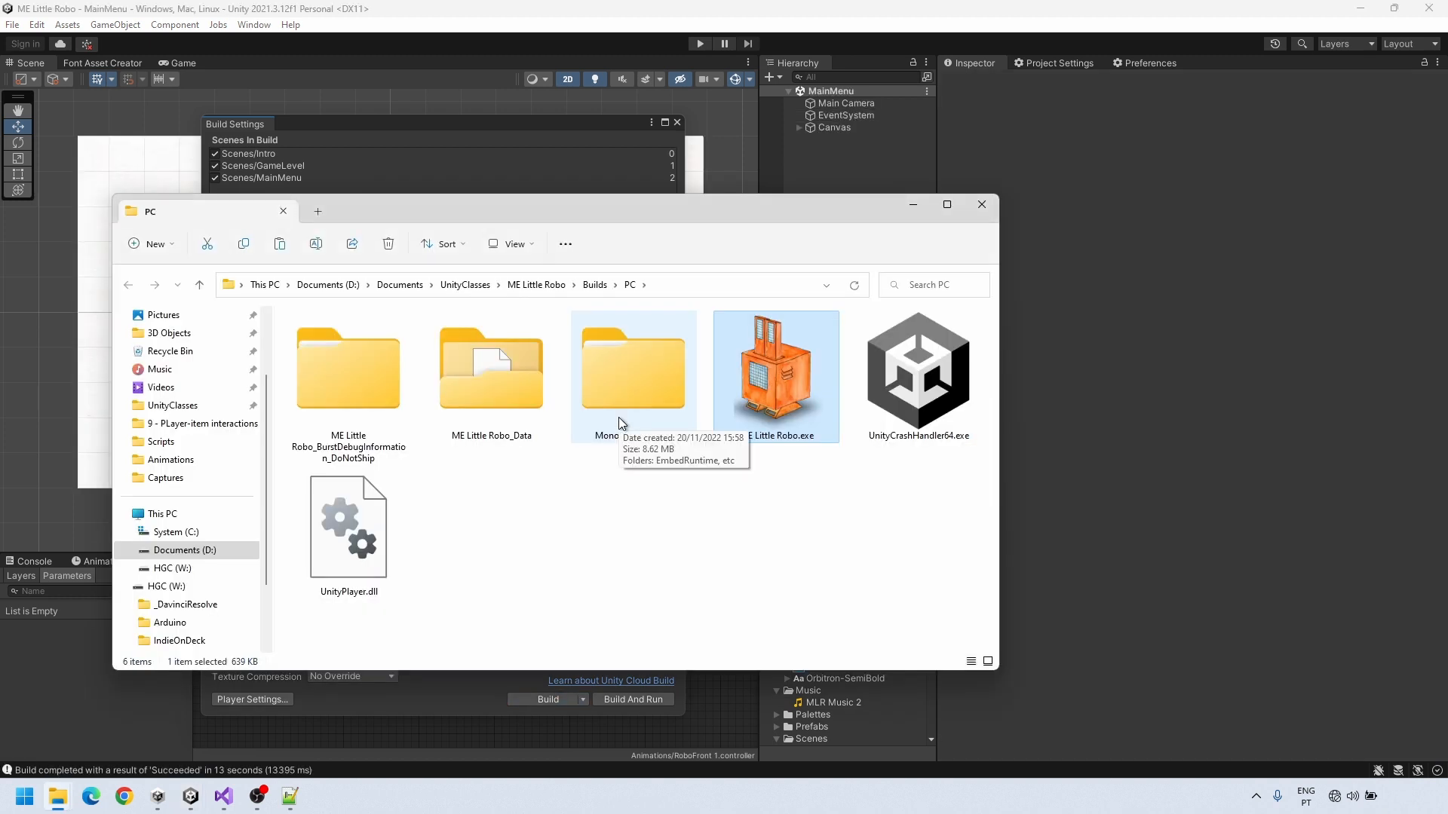
Launch the rebuilt ME Little Robo.exe, start a game and walk the robot around to collect Plutonium, Lithium and Gold
double_click(780, 370)
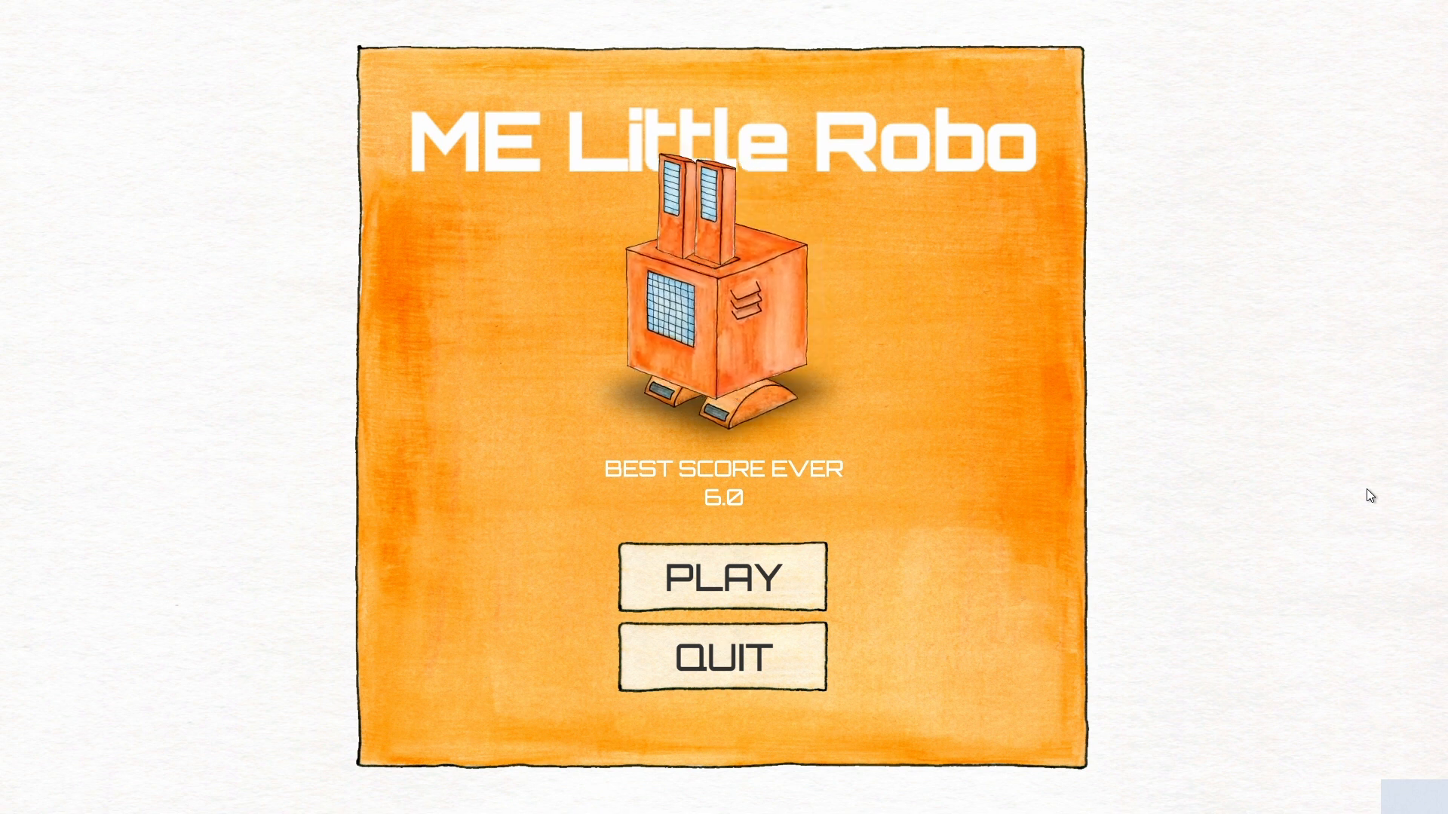
click(781, 592)
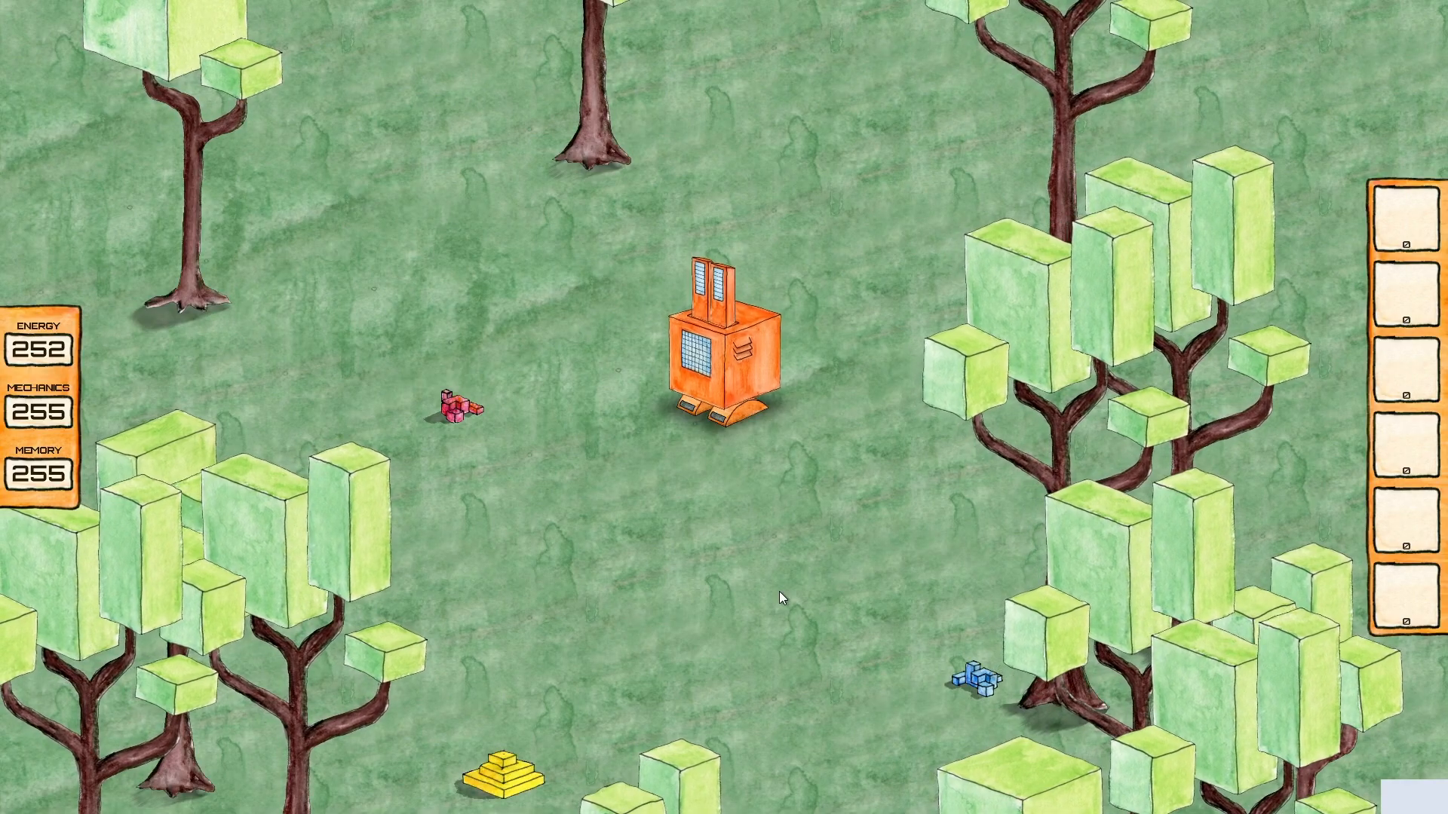
key(Left)
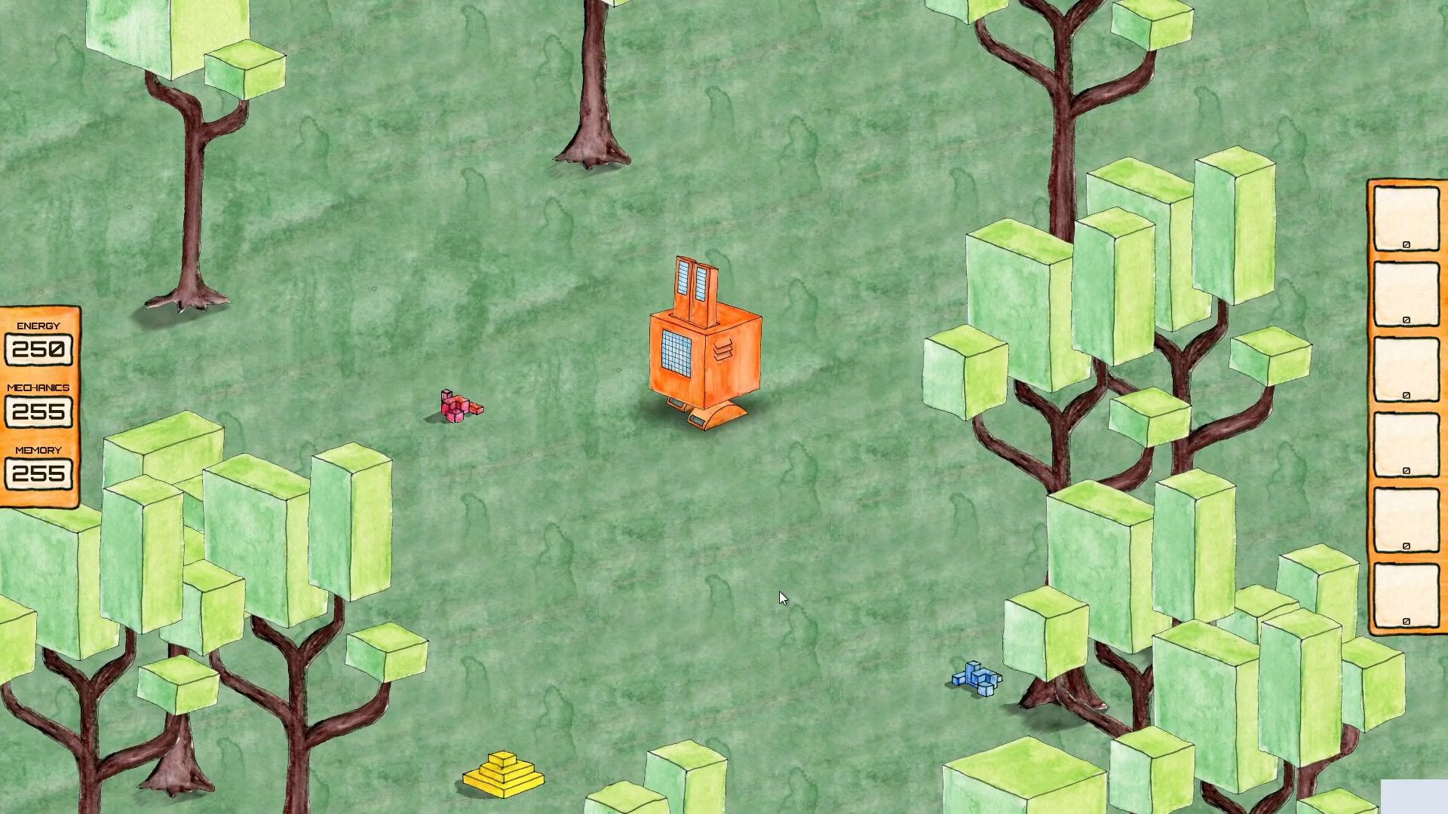
key(s)
key(d)
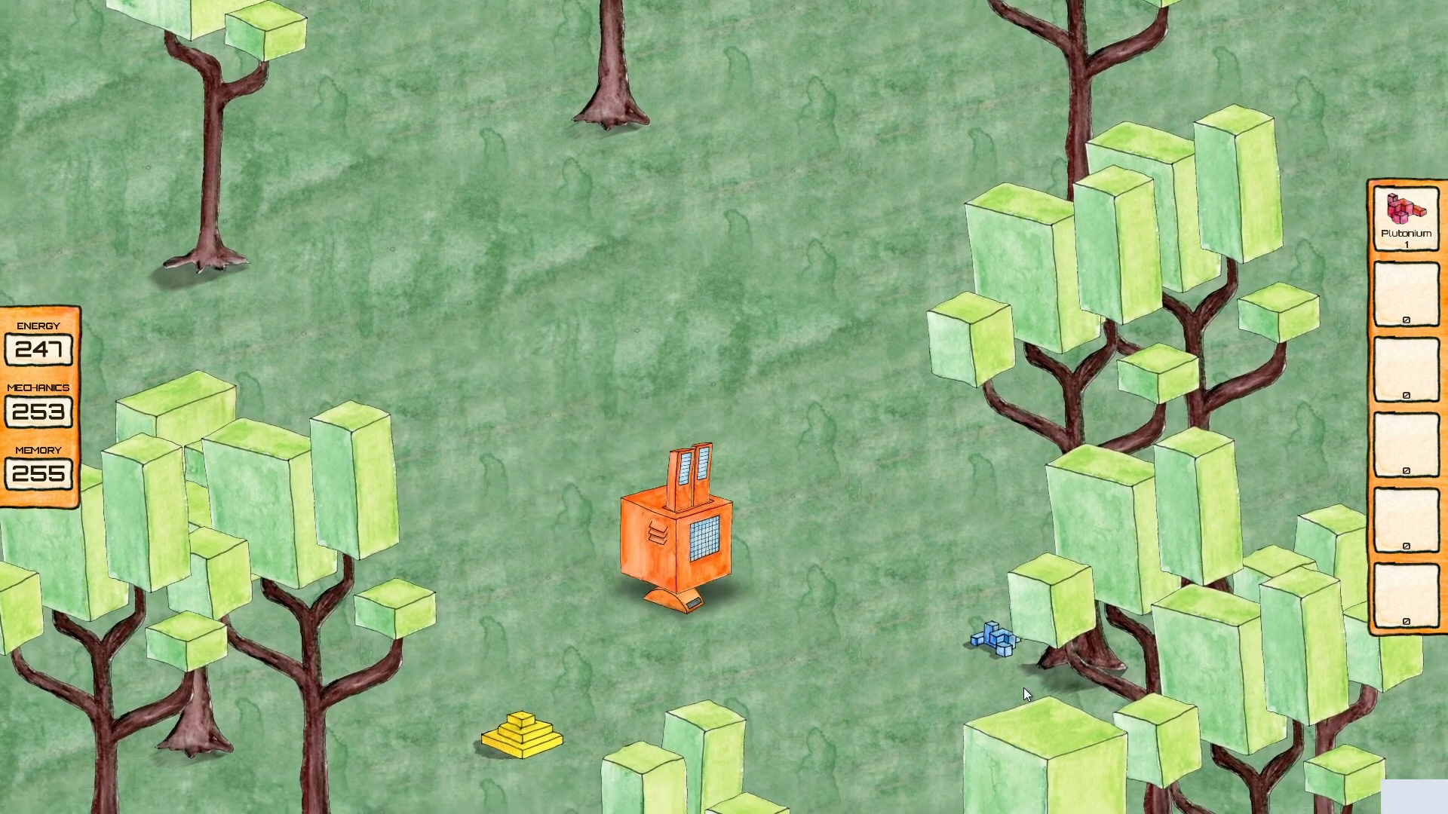
key(s)
key(a)
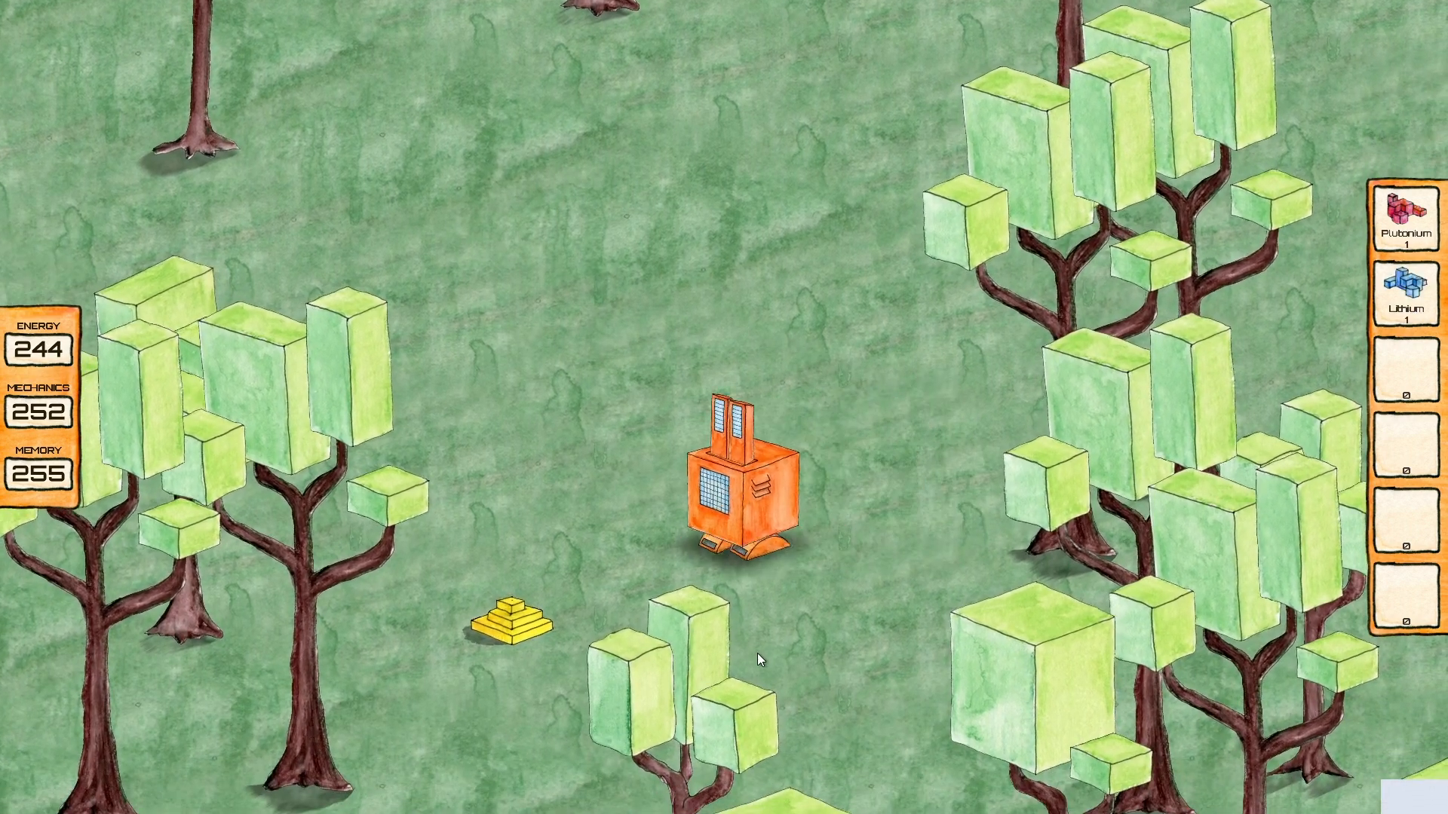
key(s)
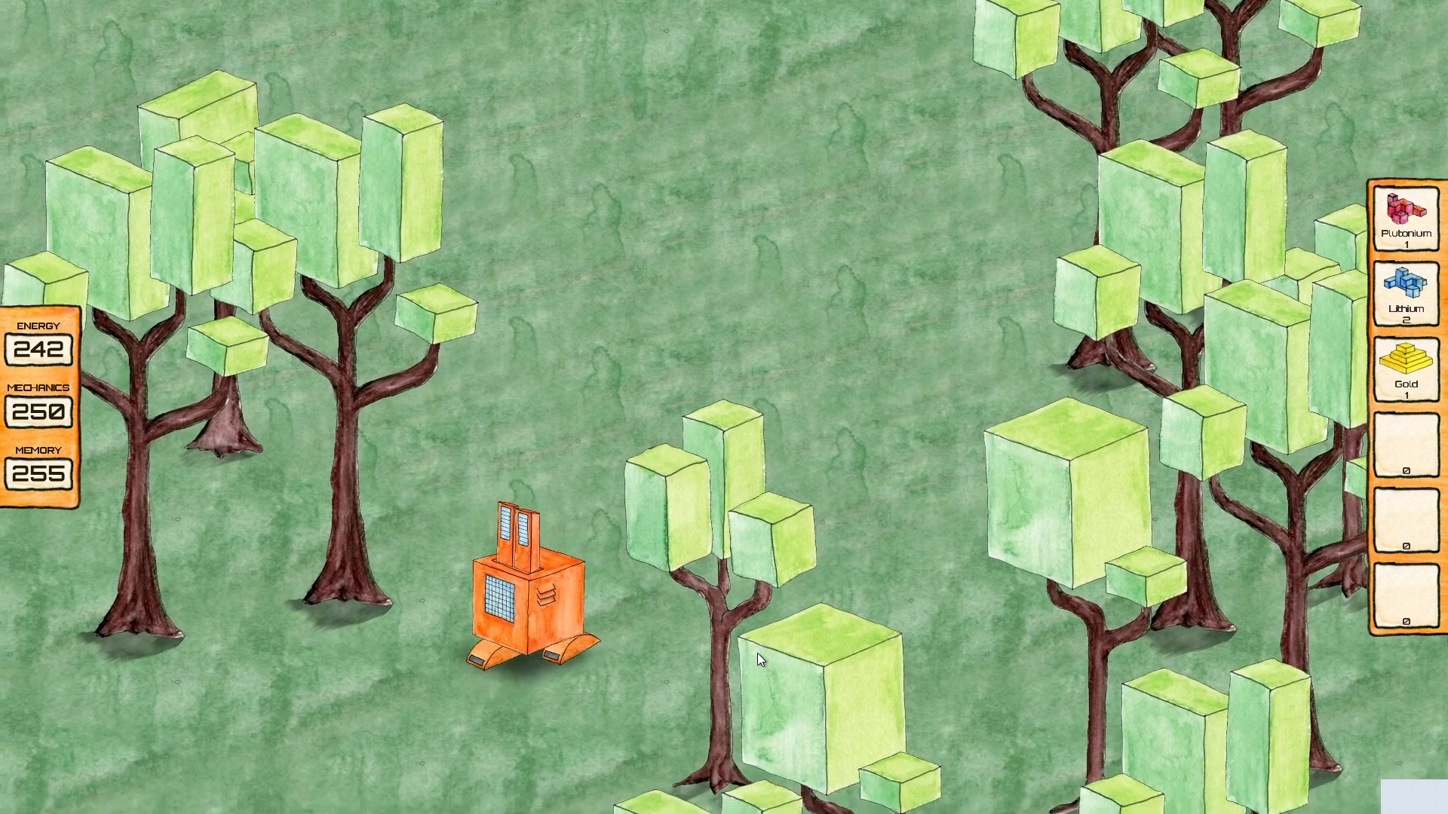
Walk the robot across the grass to collect another Gold, and feed it the Plutonium and one Lithium from the inventory
key(a)
key(s)
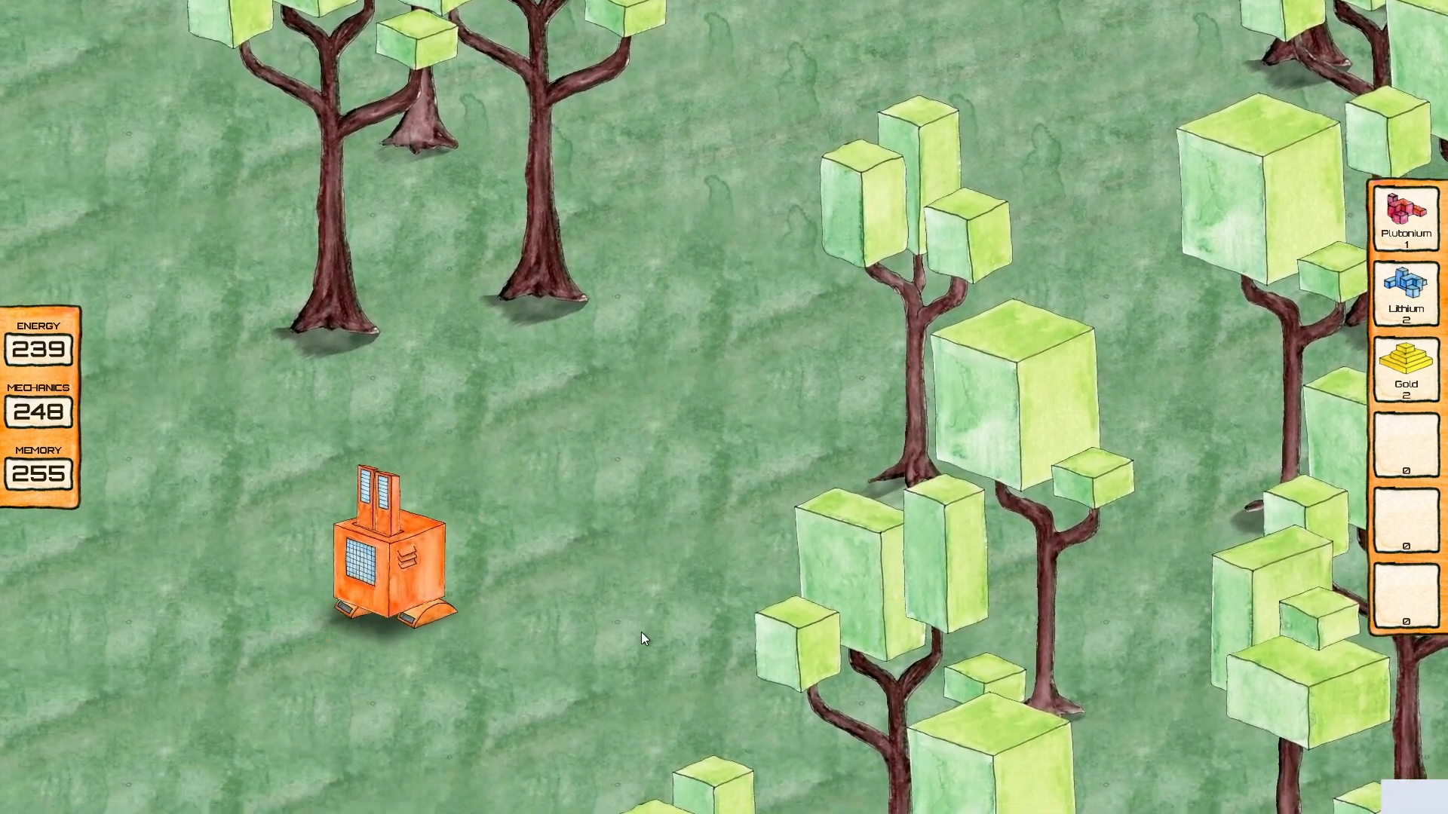
key(d)
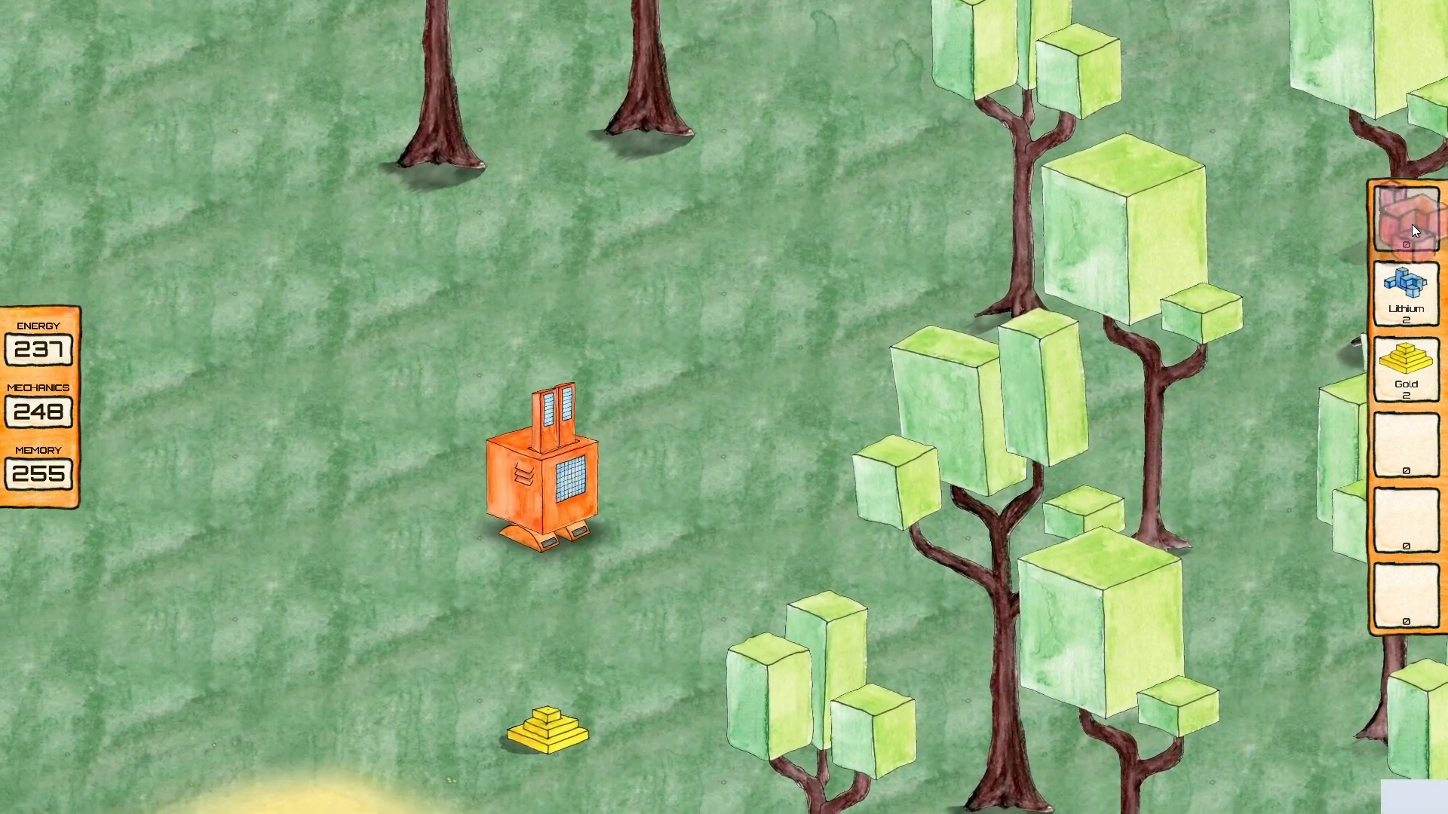
drag(1412, 224, 764, 387)
mouse_move(1406, 290)
mouse_down()
mouse_move(956, 337)
mouse_move(756, 378)
mouse_move(848, 416)
mouse_move(1409, 248)
mouse_move(1407, 290)
mouse_up()
drag(764, 372, 532, 478)
Walk the robot past the sand to pick up the nearby Gold and the crystal item beside the trees
key(s)
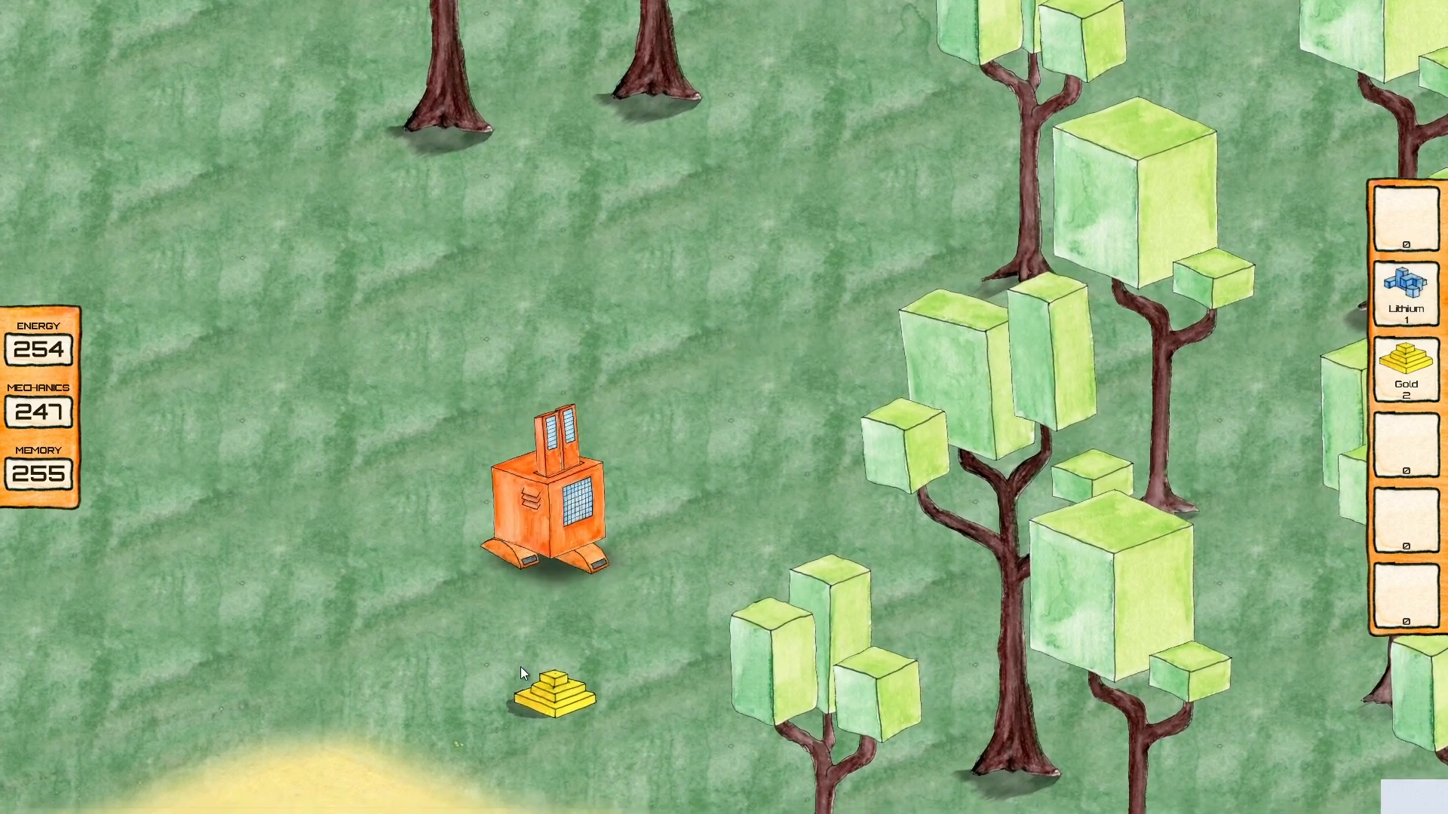
key(a)
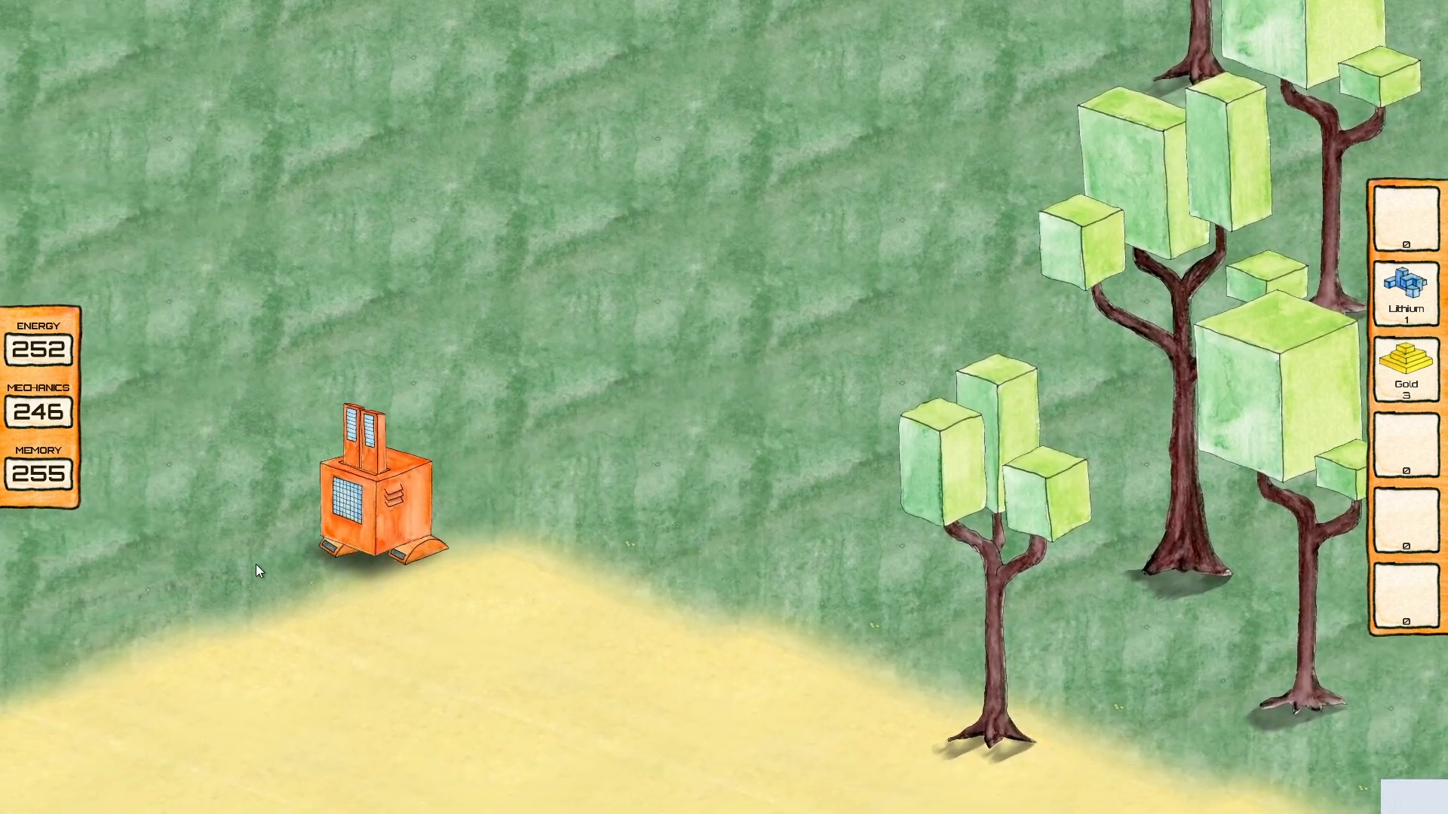
key(w)
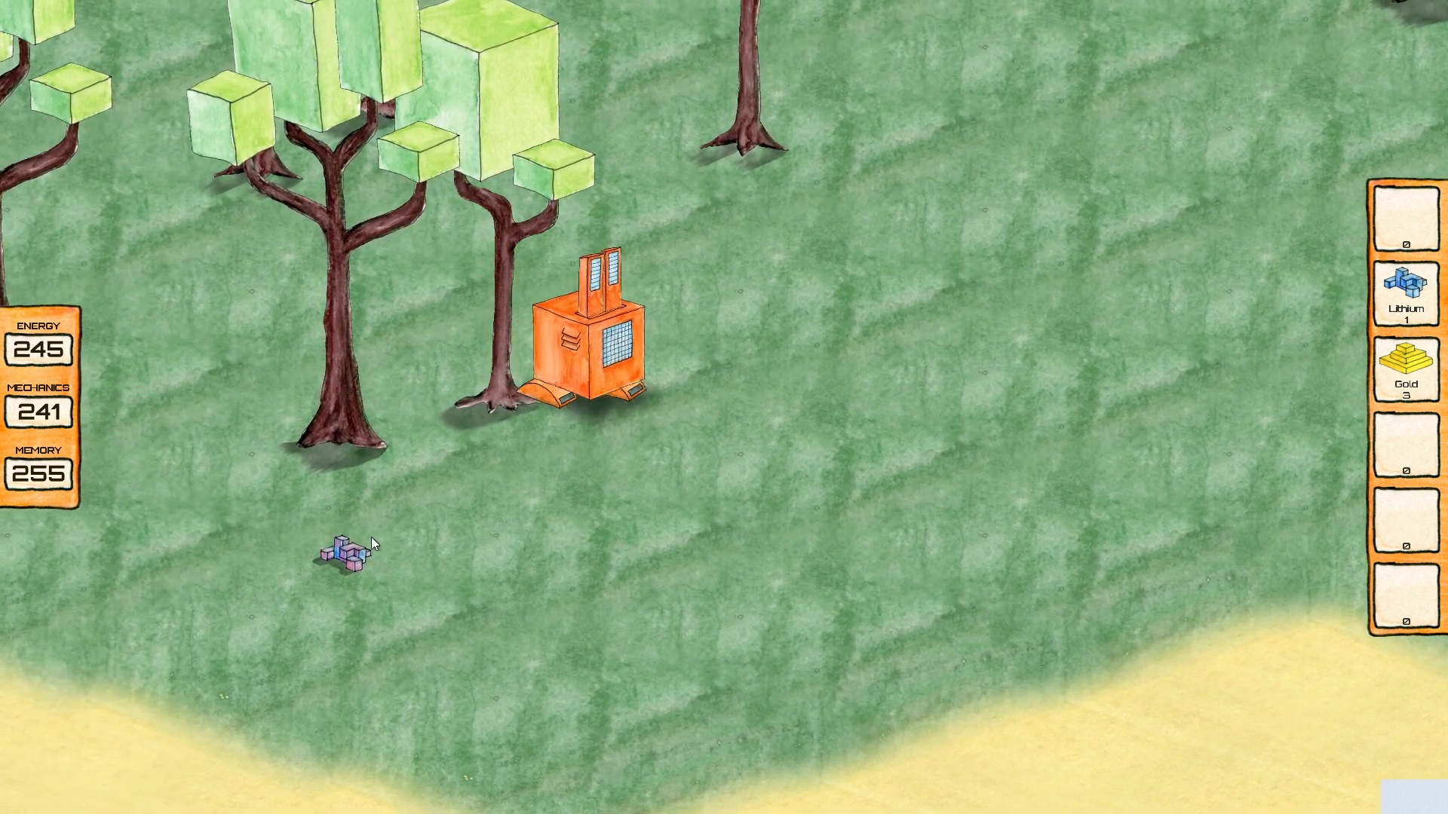
click(360, 541)
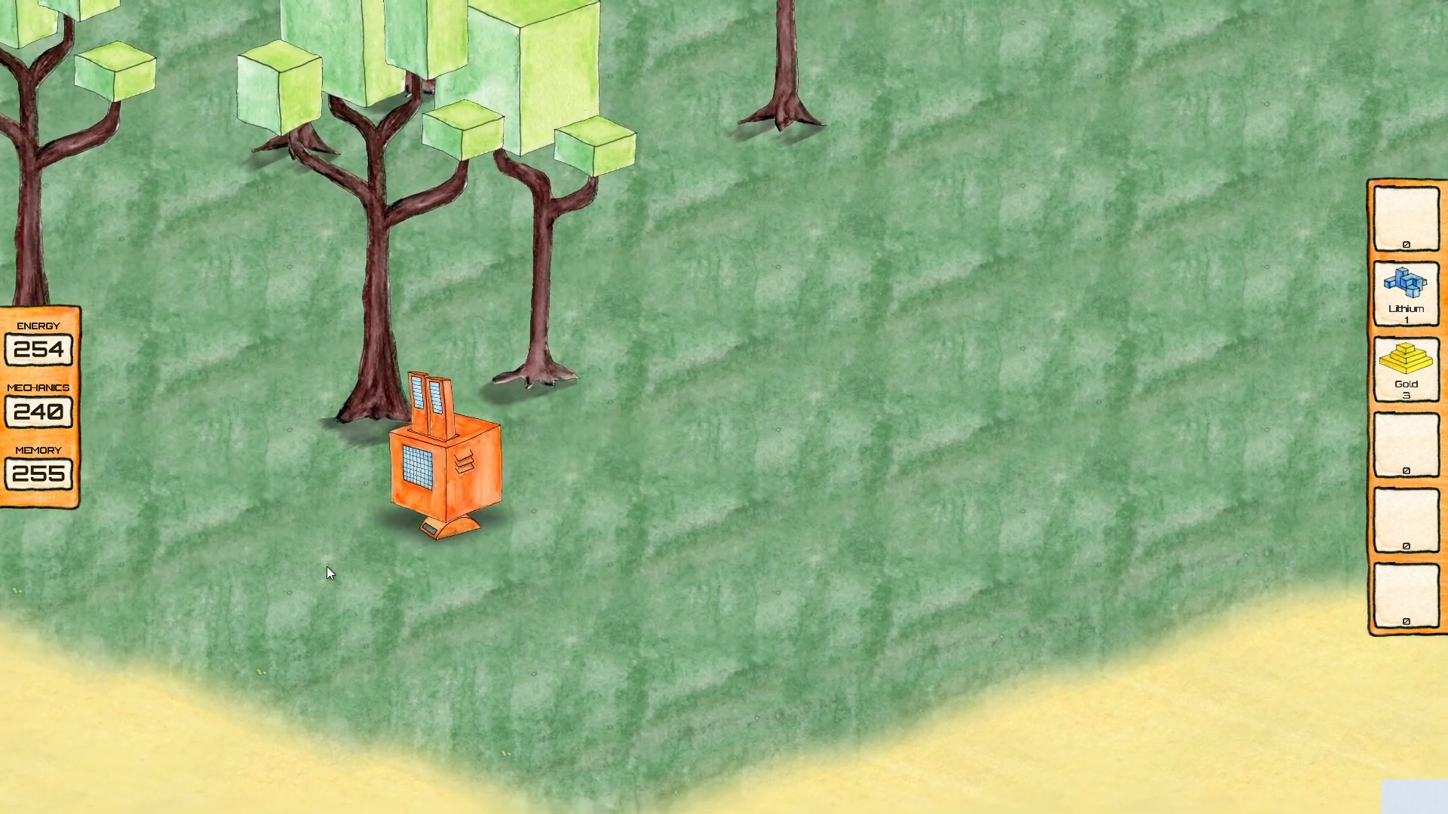
click(300, 556)
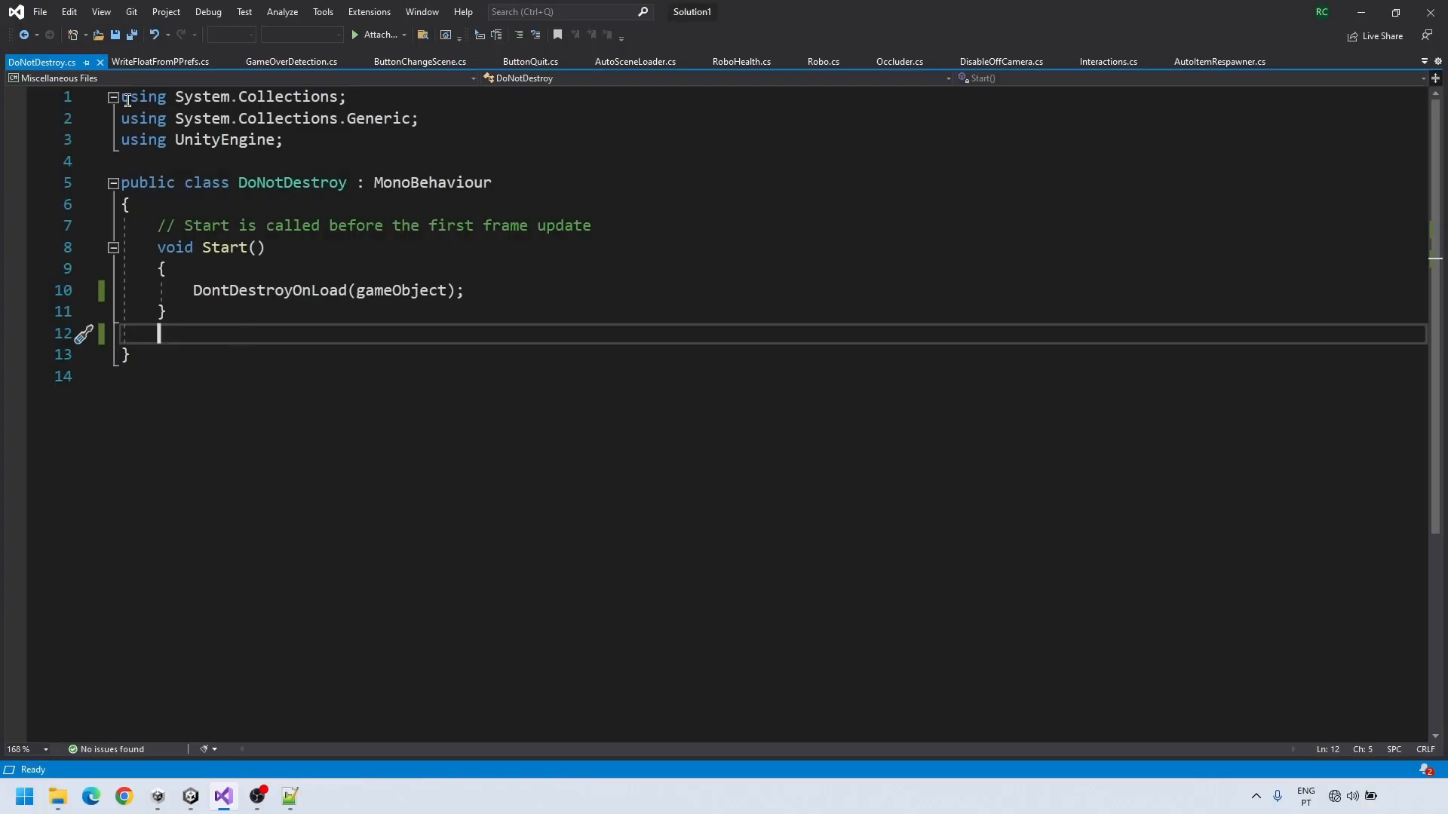
Switch to Visual Studio and review the DoNotDestroy, WriteFloatFromPPrefs and GameOverDetection scripts
click(125, 102)
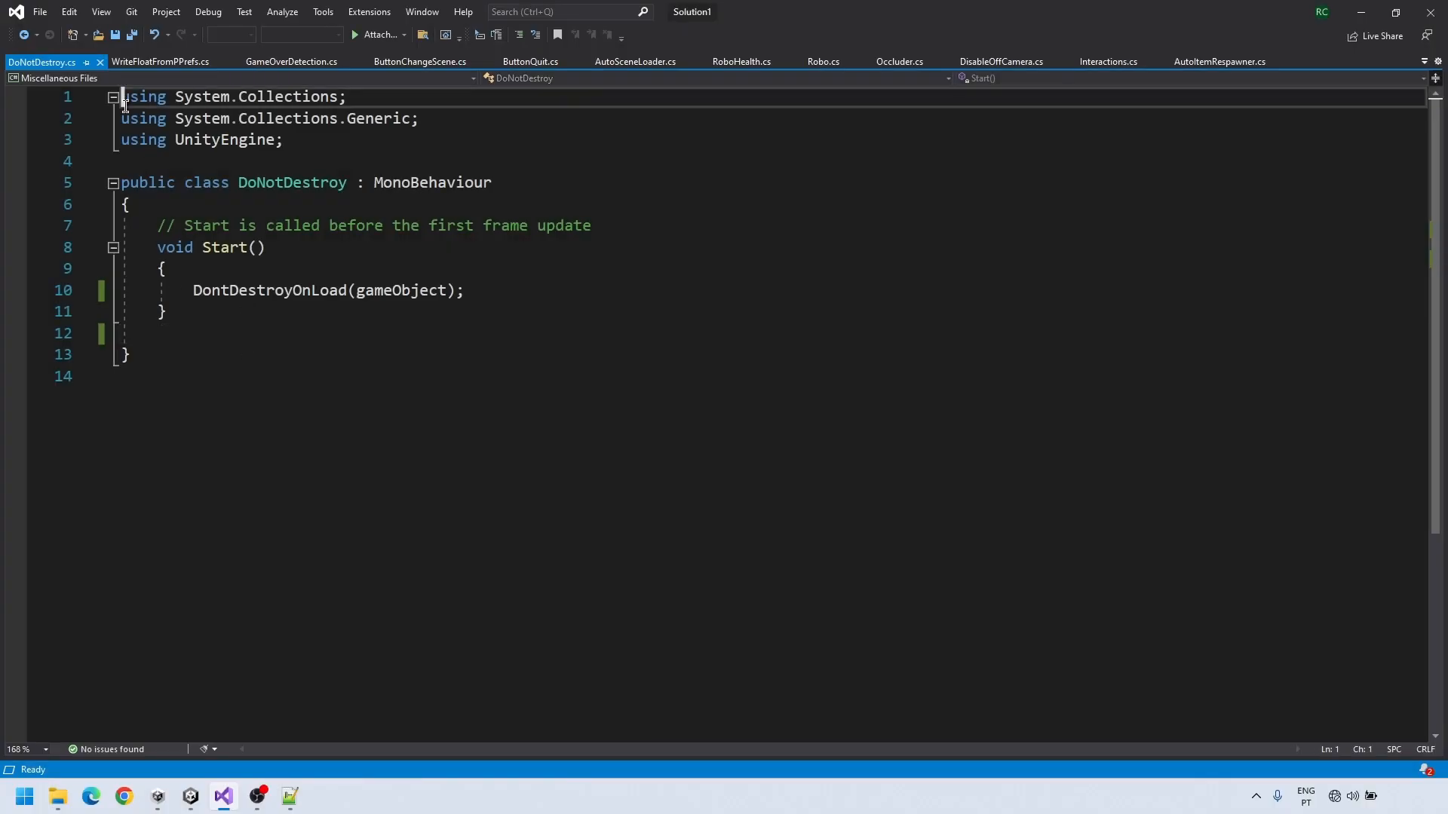
click(170, 64)
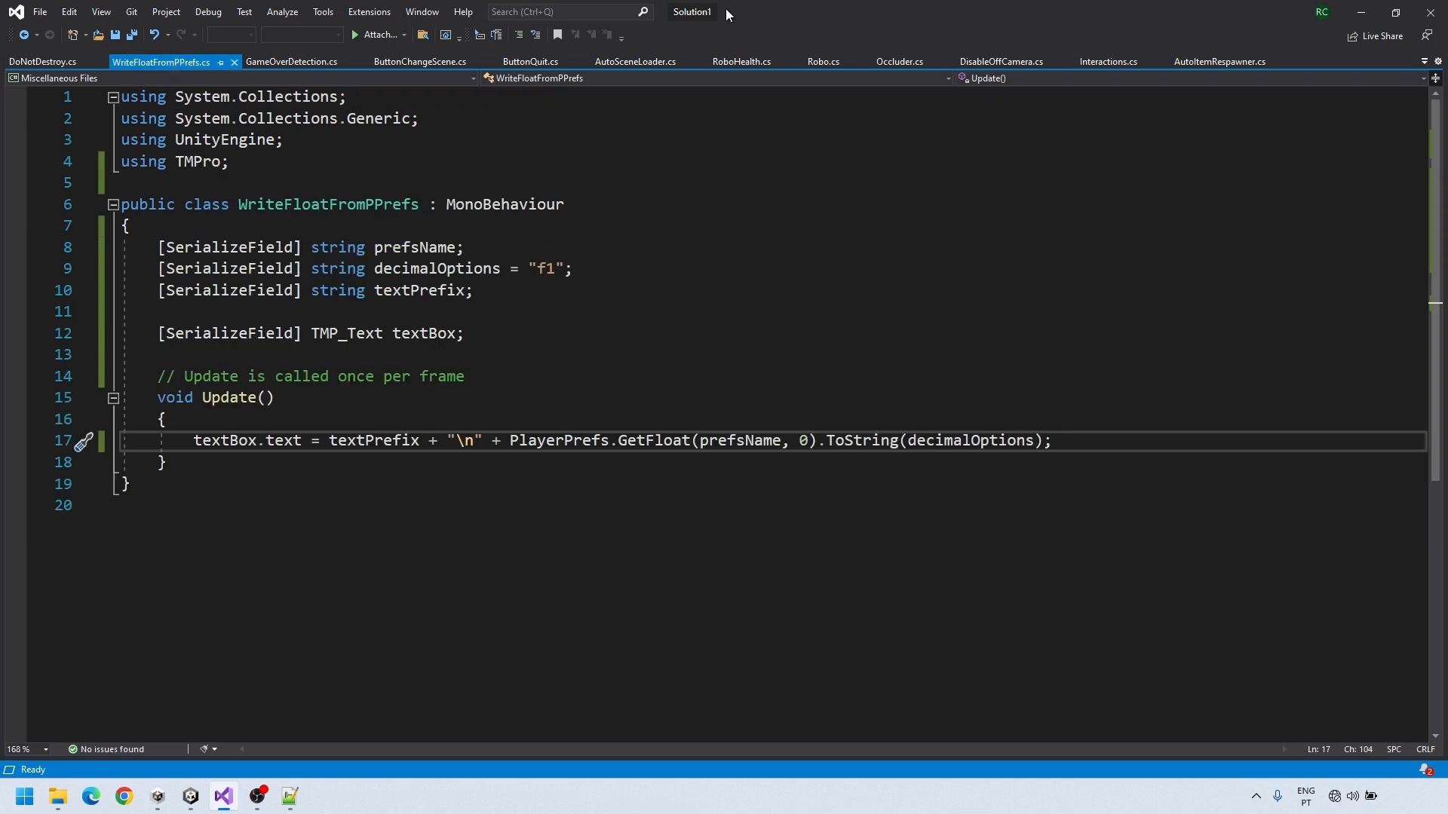
click(309, 61)
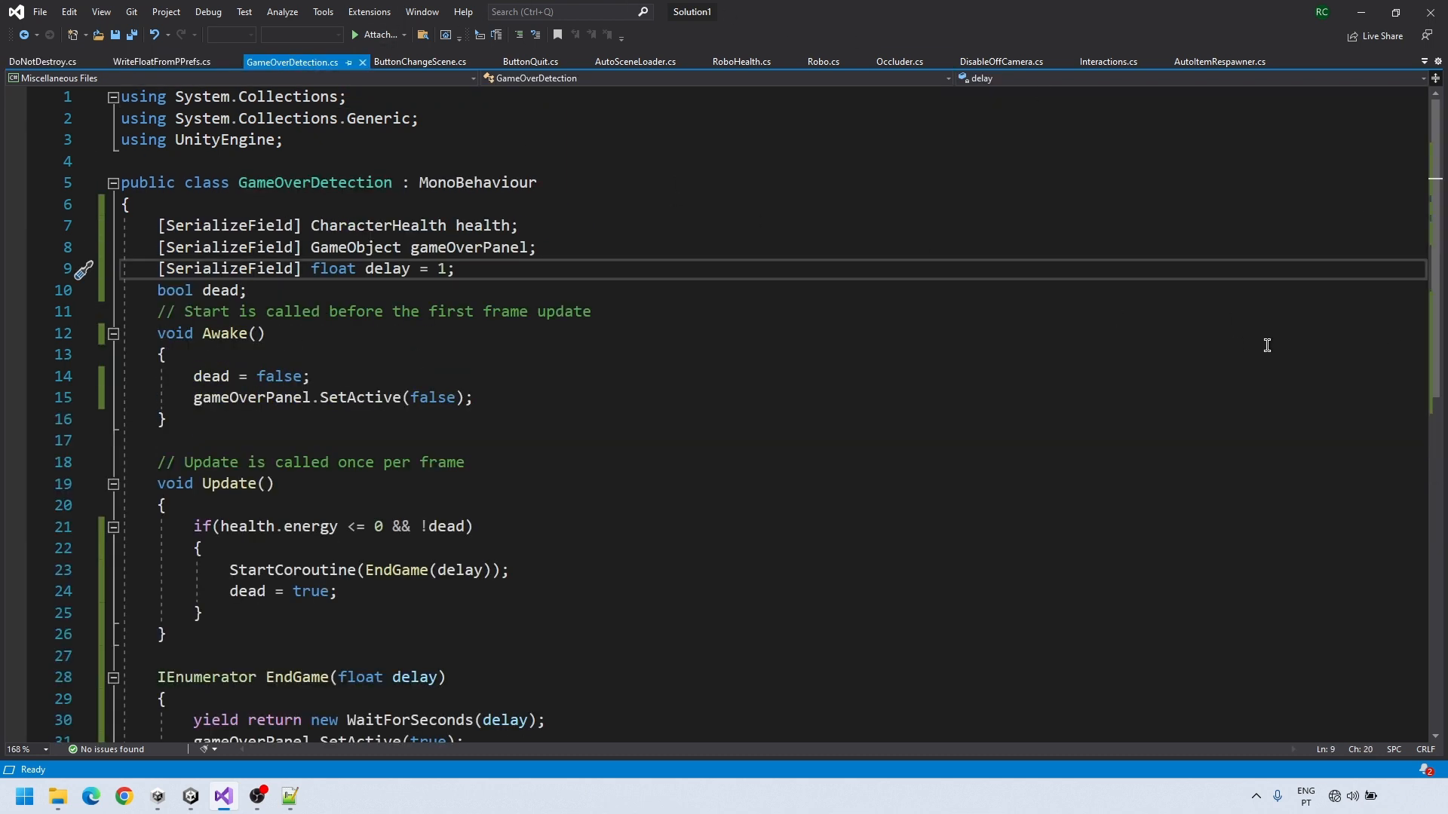
scroll(1444, 368, down, 5)
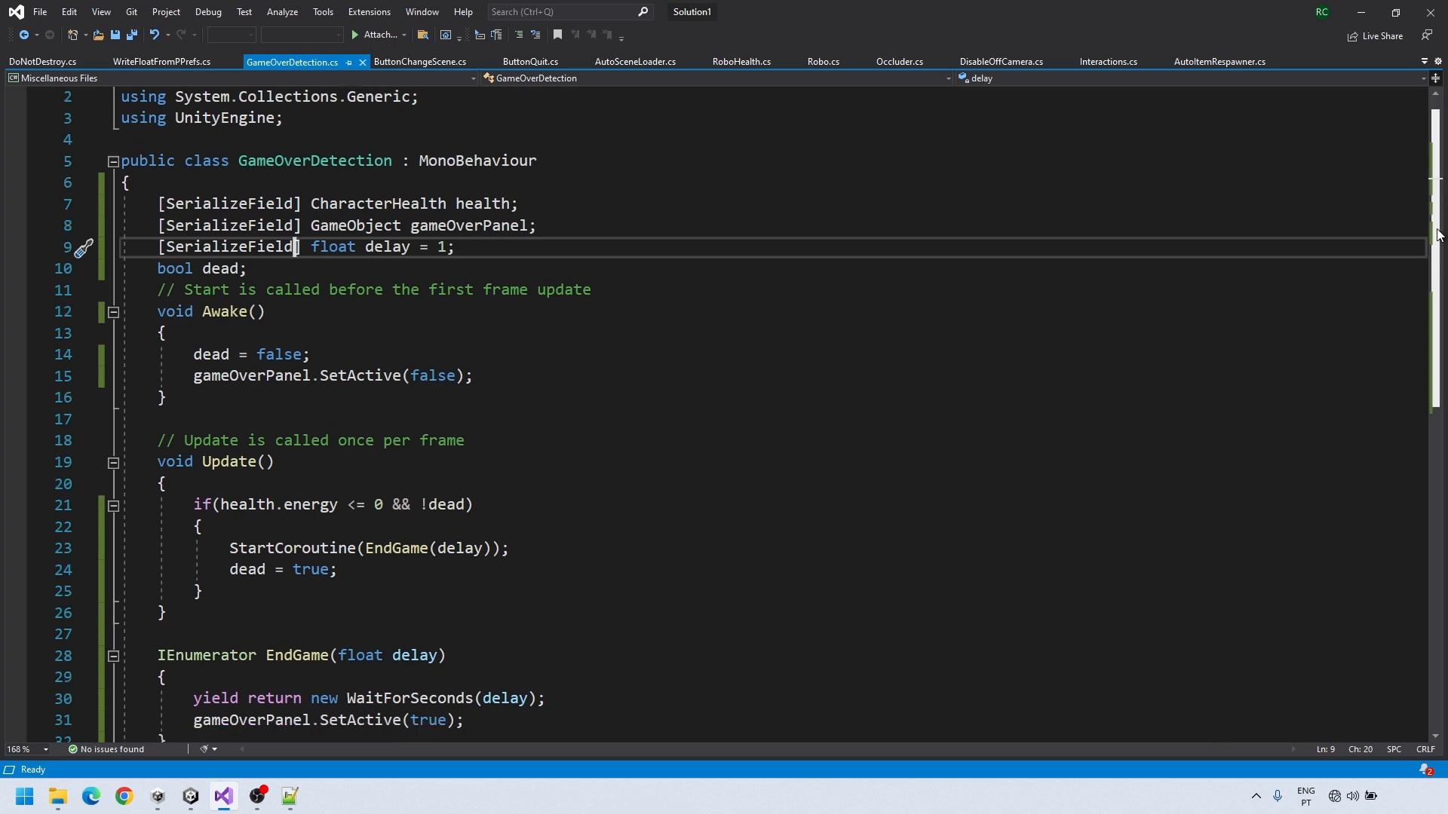
scroll(1445, 368, down, 1)
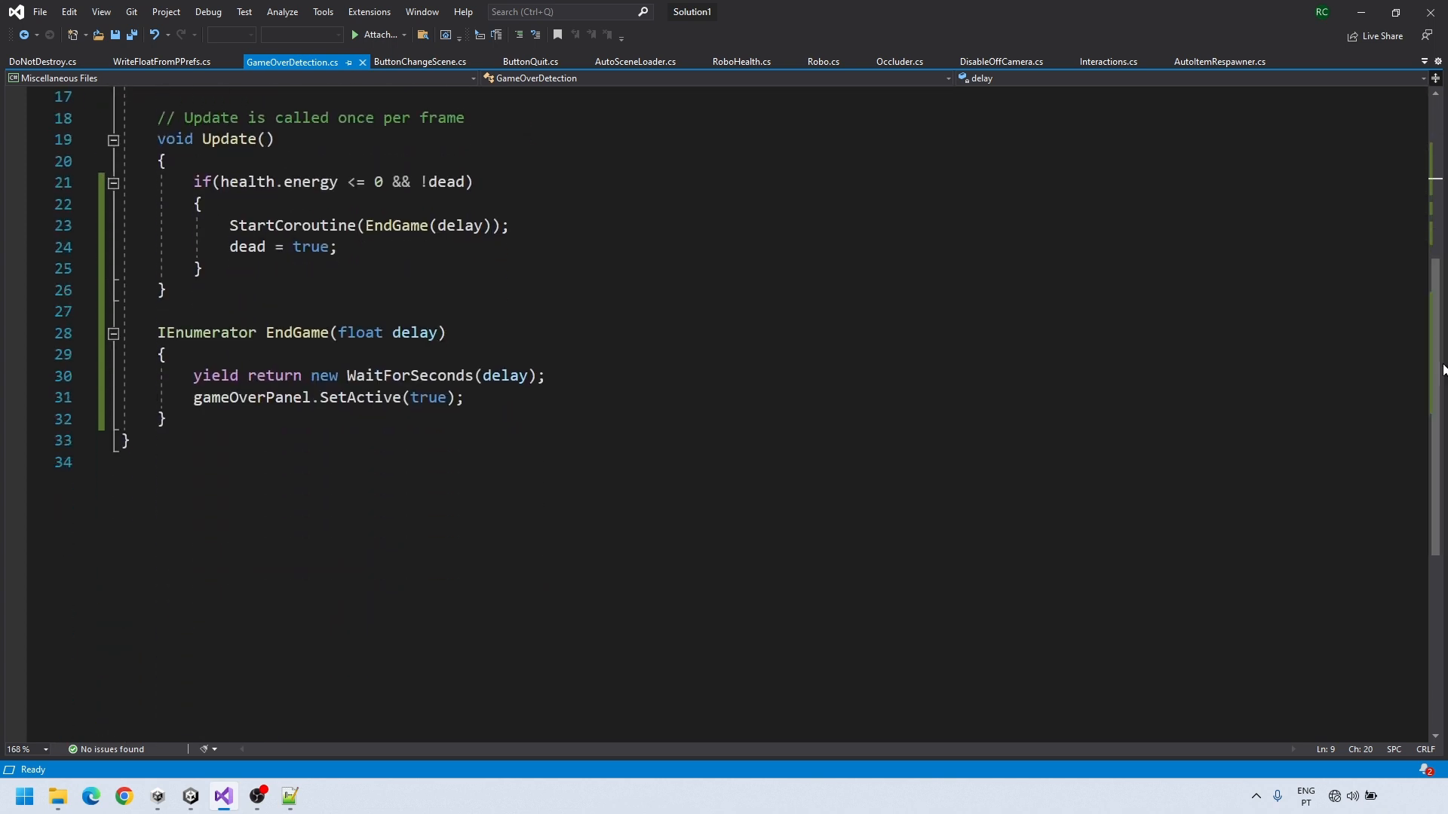
Review the ButtonChangeScene, ButtonQuit and AutoSceneLoader scripts, reading the scene loader from its fields to its Update method
click(443, 61)
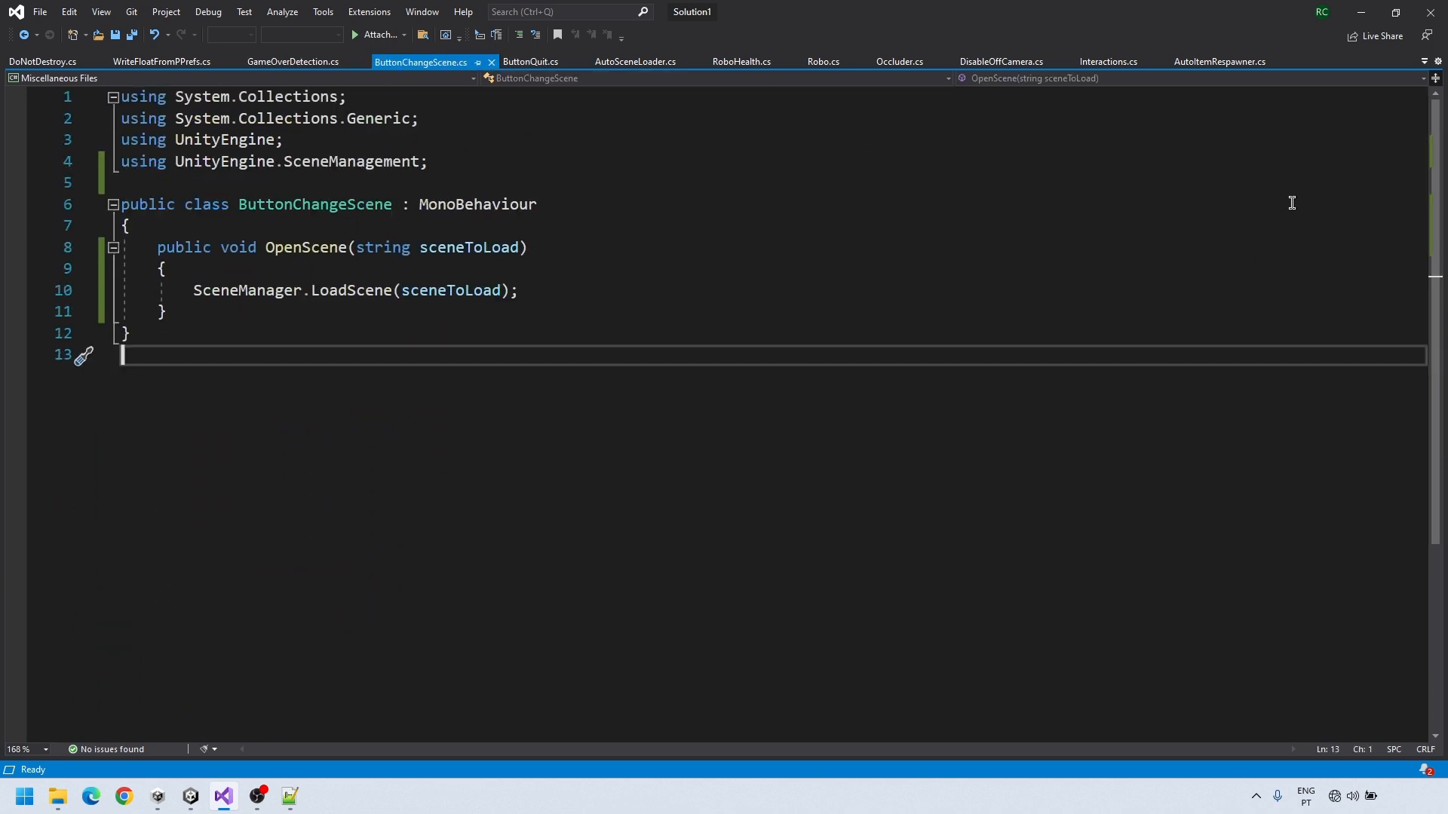
click(527, 62)
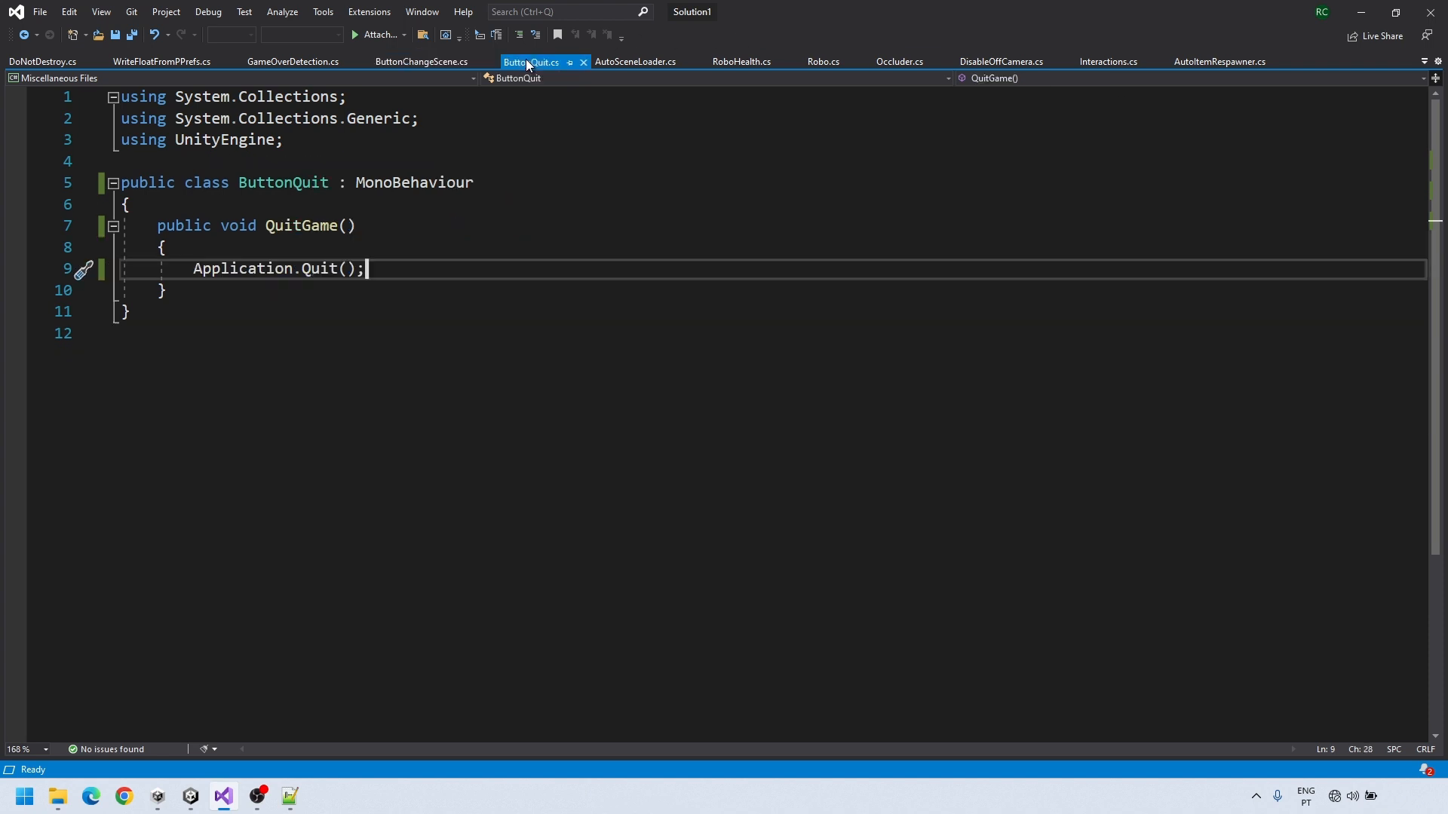
click(648, 65)
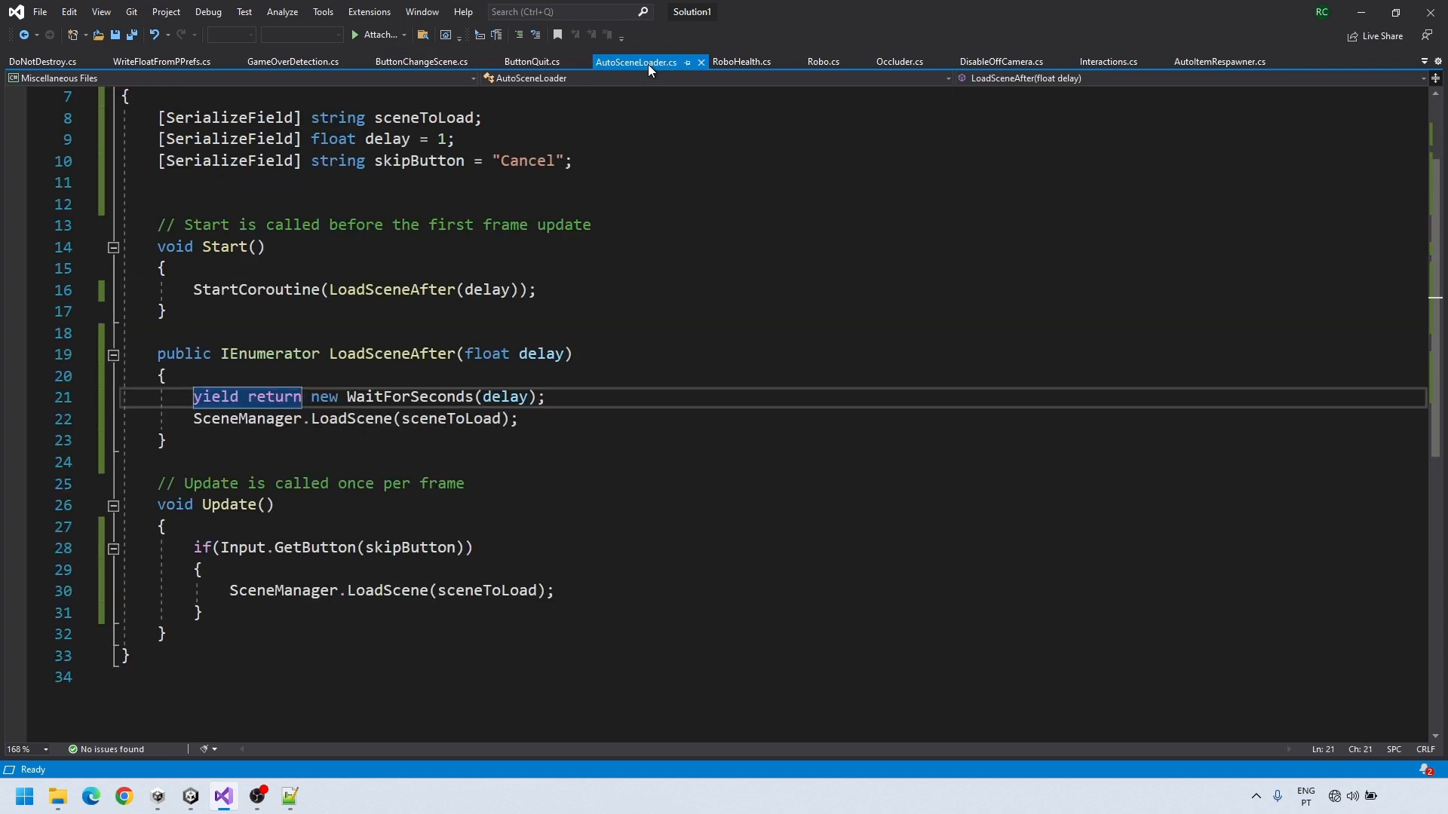
drag(1435, 246, 1434, 166)
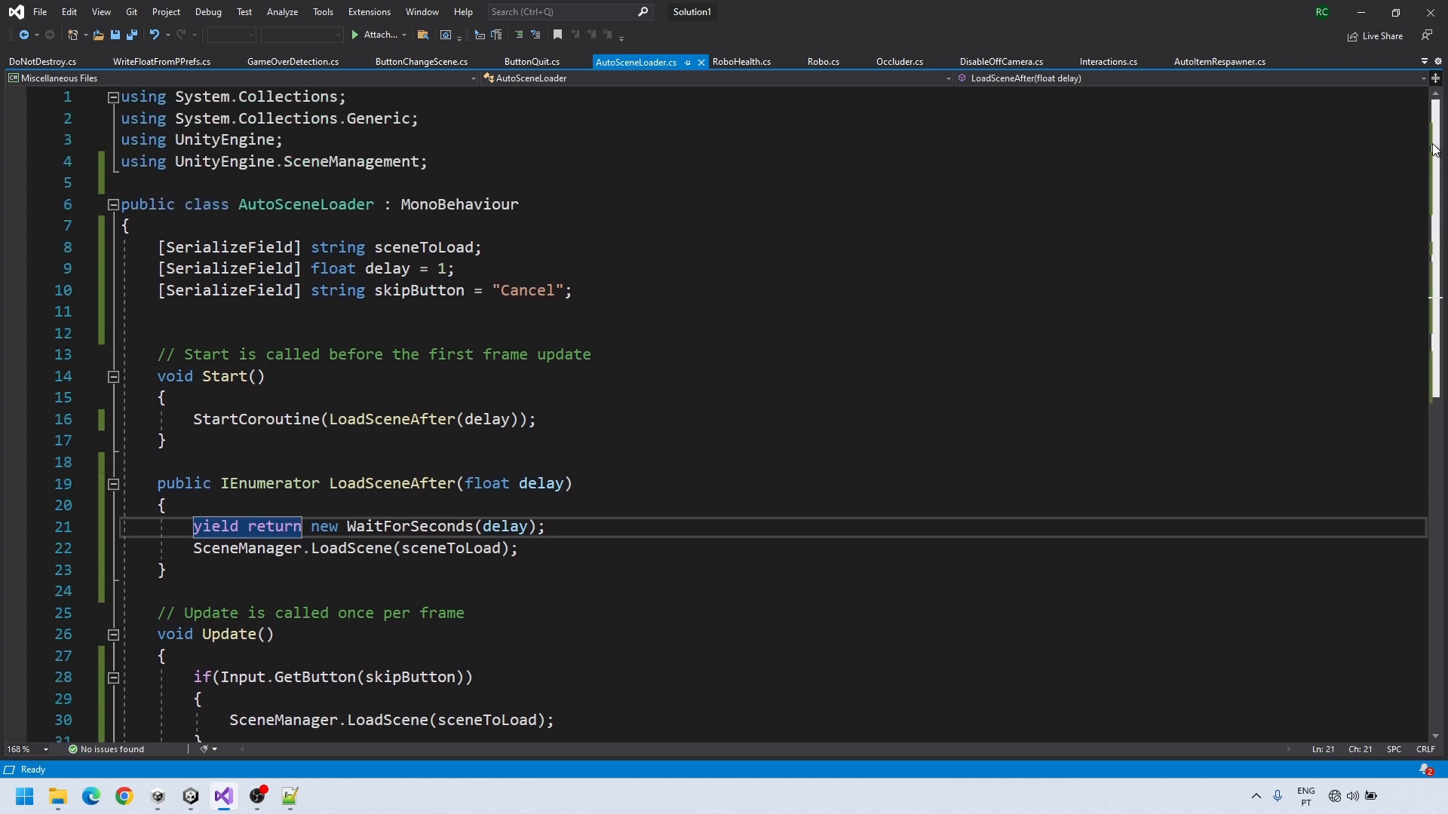
drag(1430, 178, 1423, 216)
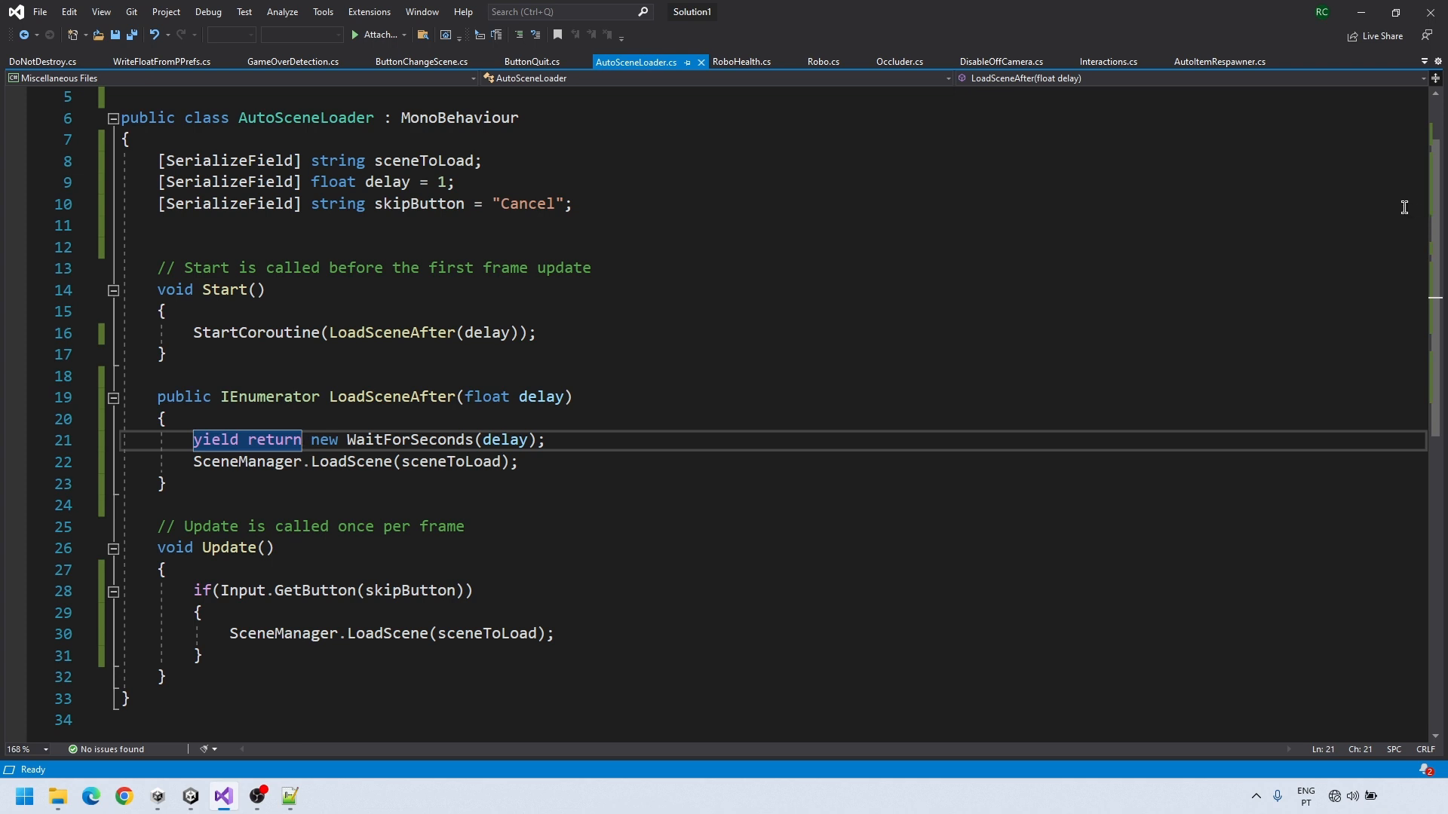
Read through the RoboHealth script from its serialized fields to the score-saving block in Update
click(740, 63)
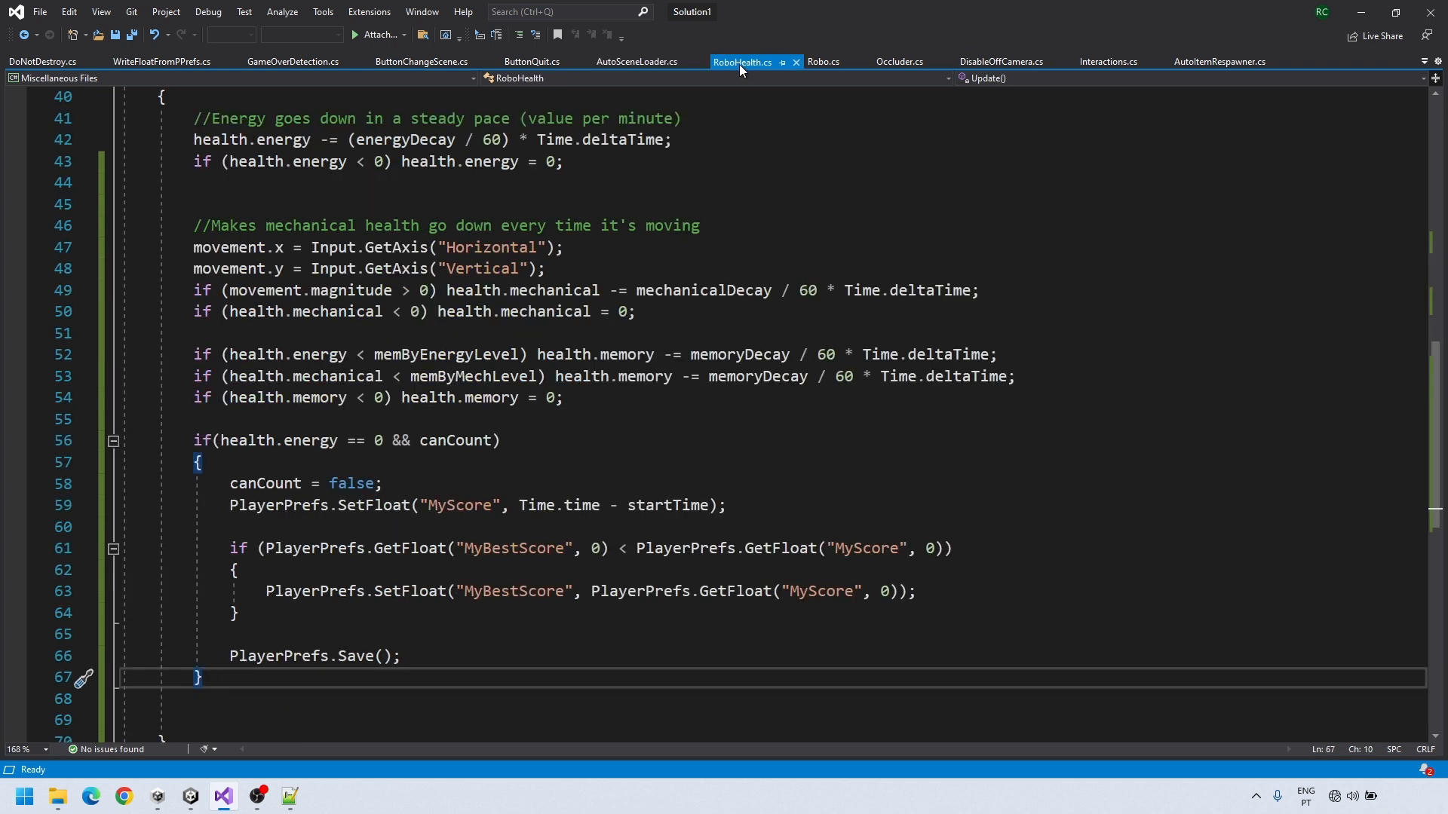
drag(1437, 396, 1438, 92)
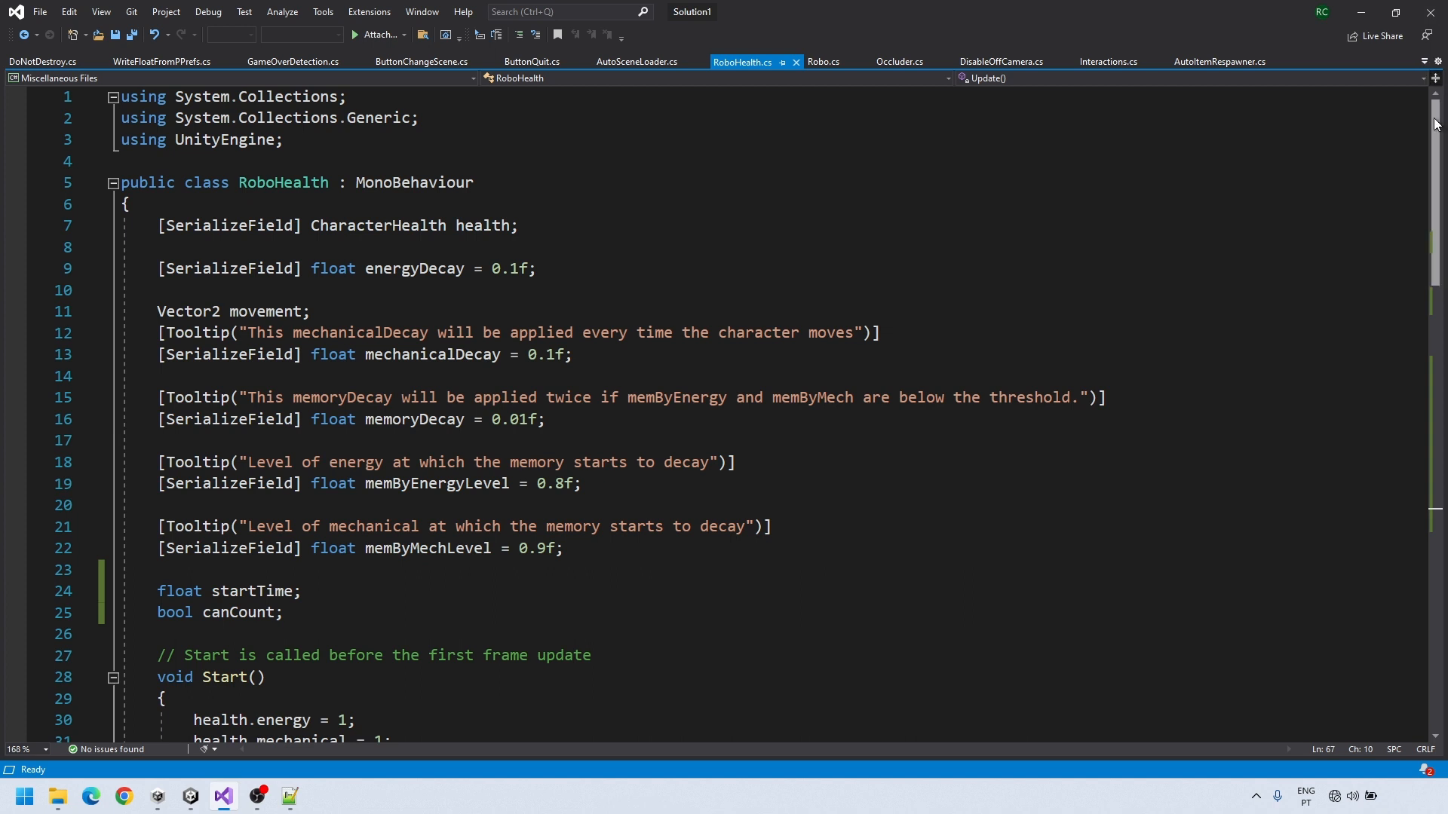
drag(1437, 124, 1436, 379)
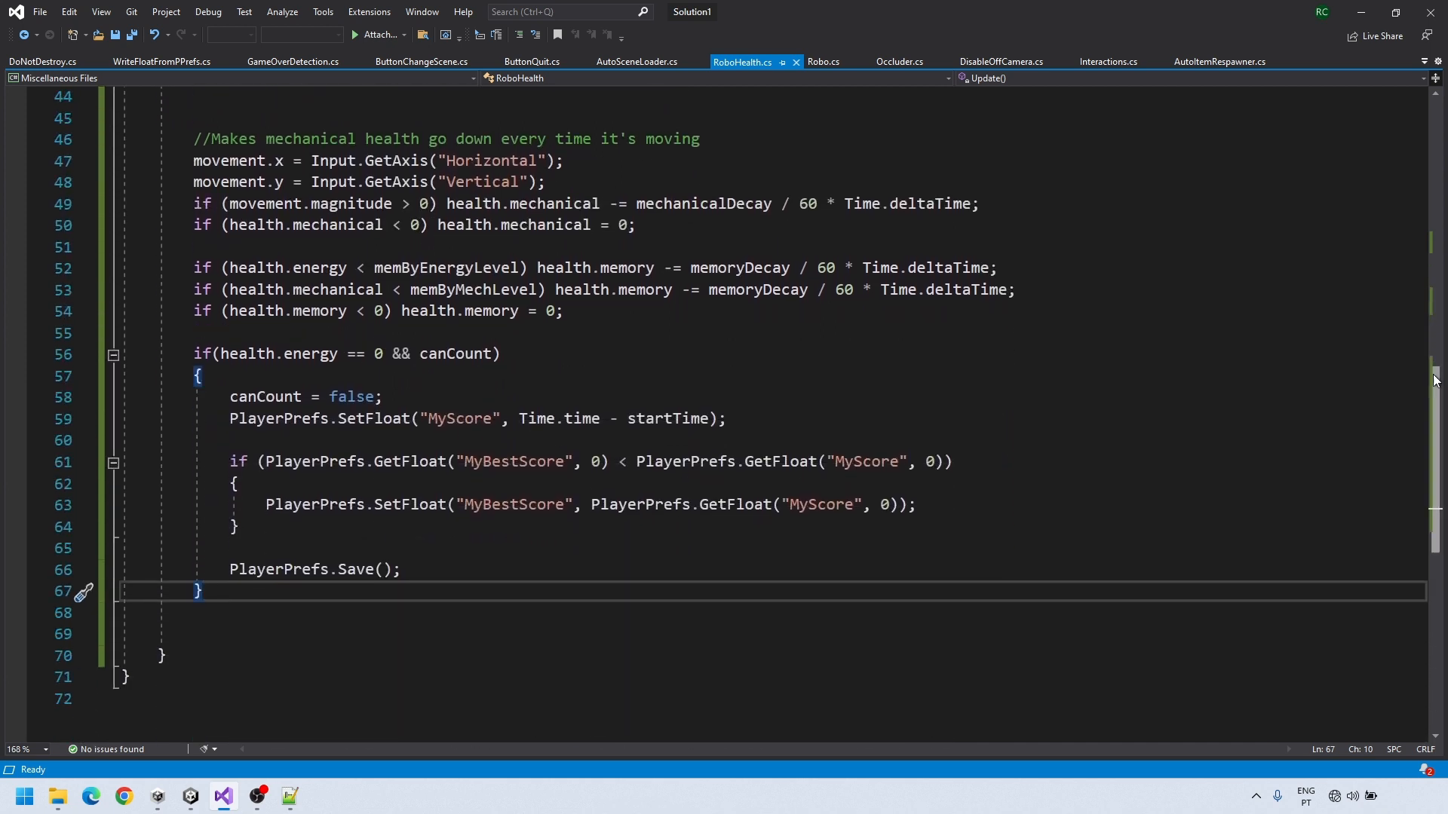
Read through the Robo script, from its field declarations to the animation triggers and movement line
click(826, 61)
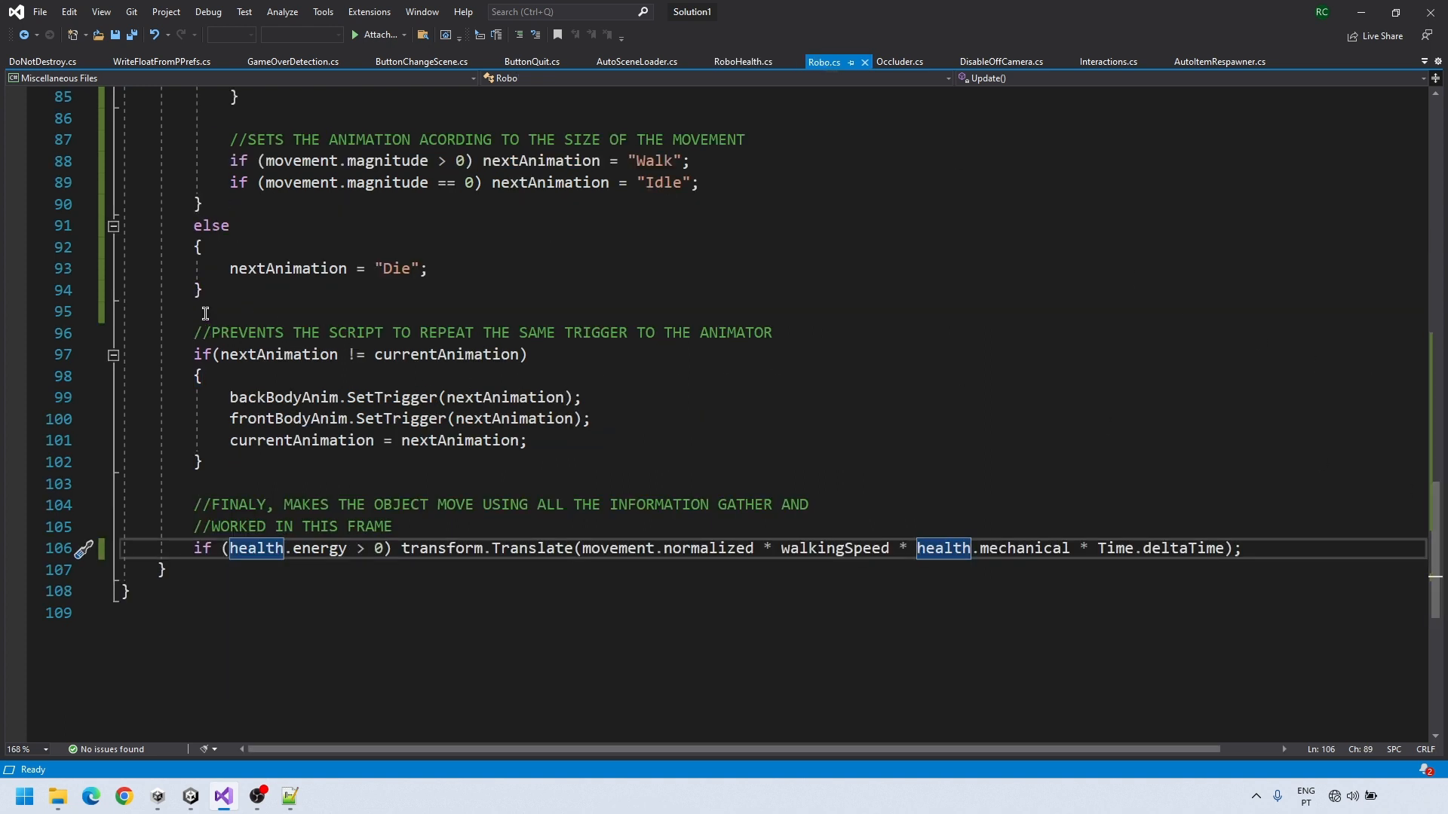
drag(1440, 543, 1438, 158)
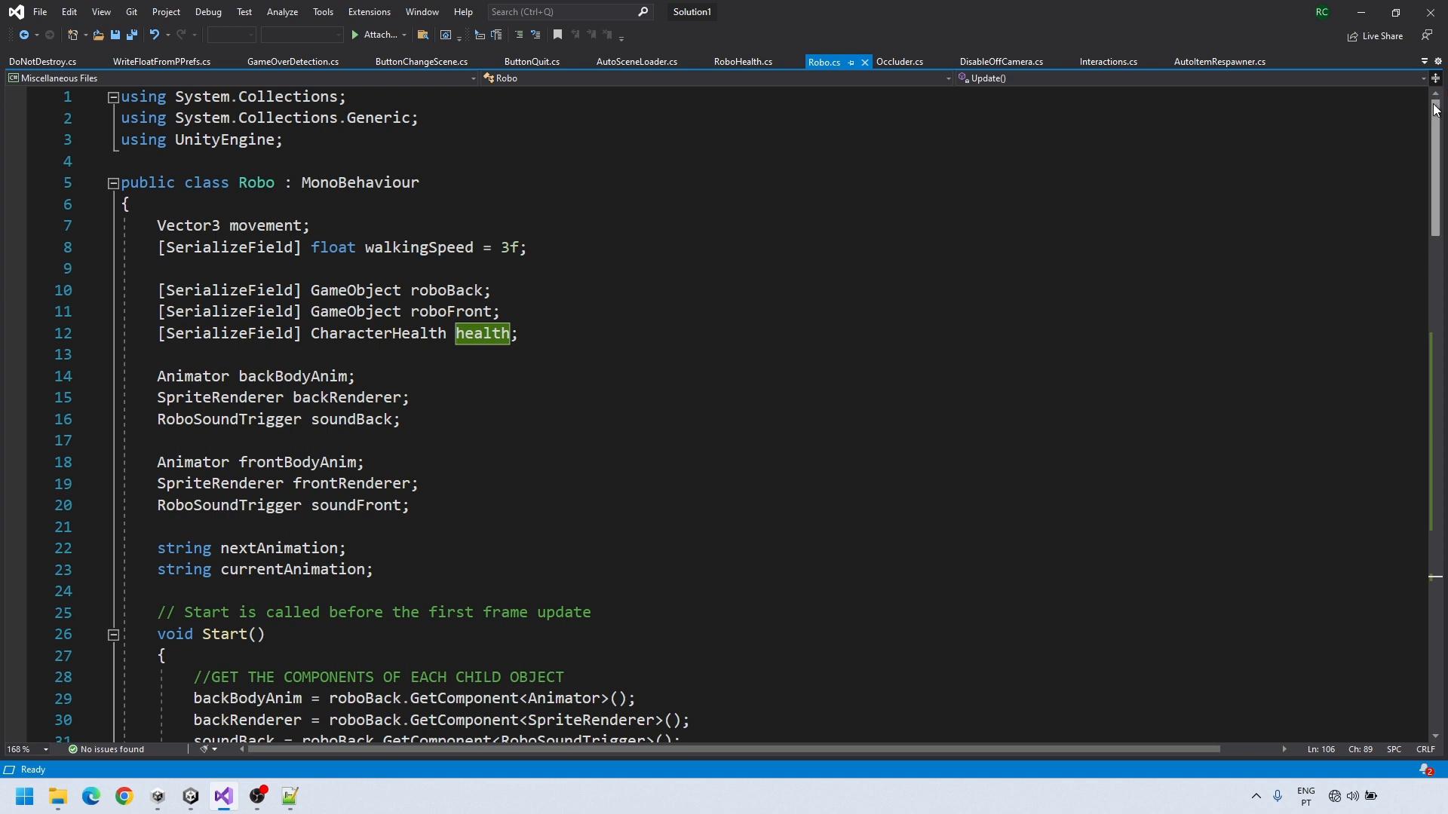
drag(1436, 117, 1437, 317)
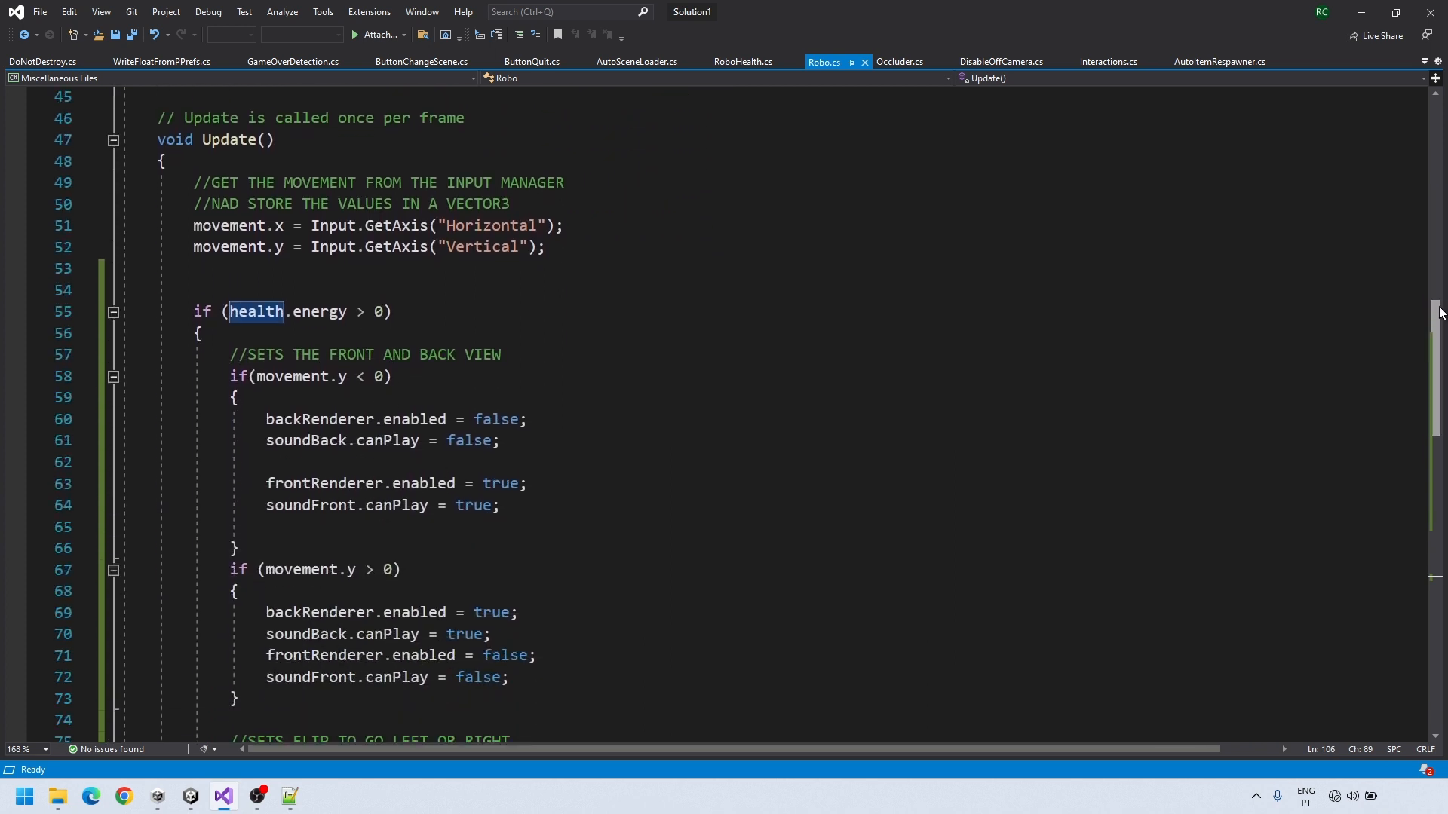
scroll(1435, 347, down, 3)
scroll(1426, 394, down, 4)
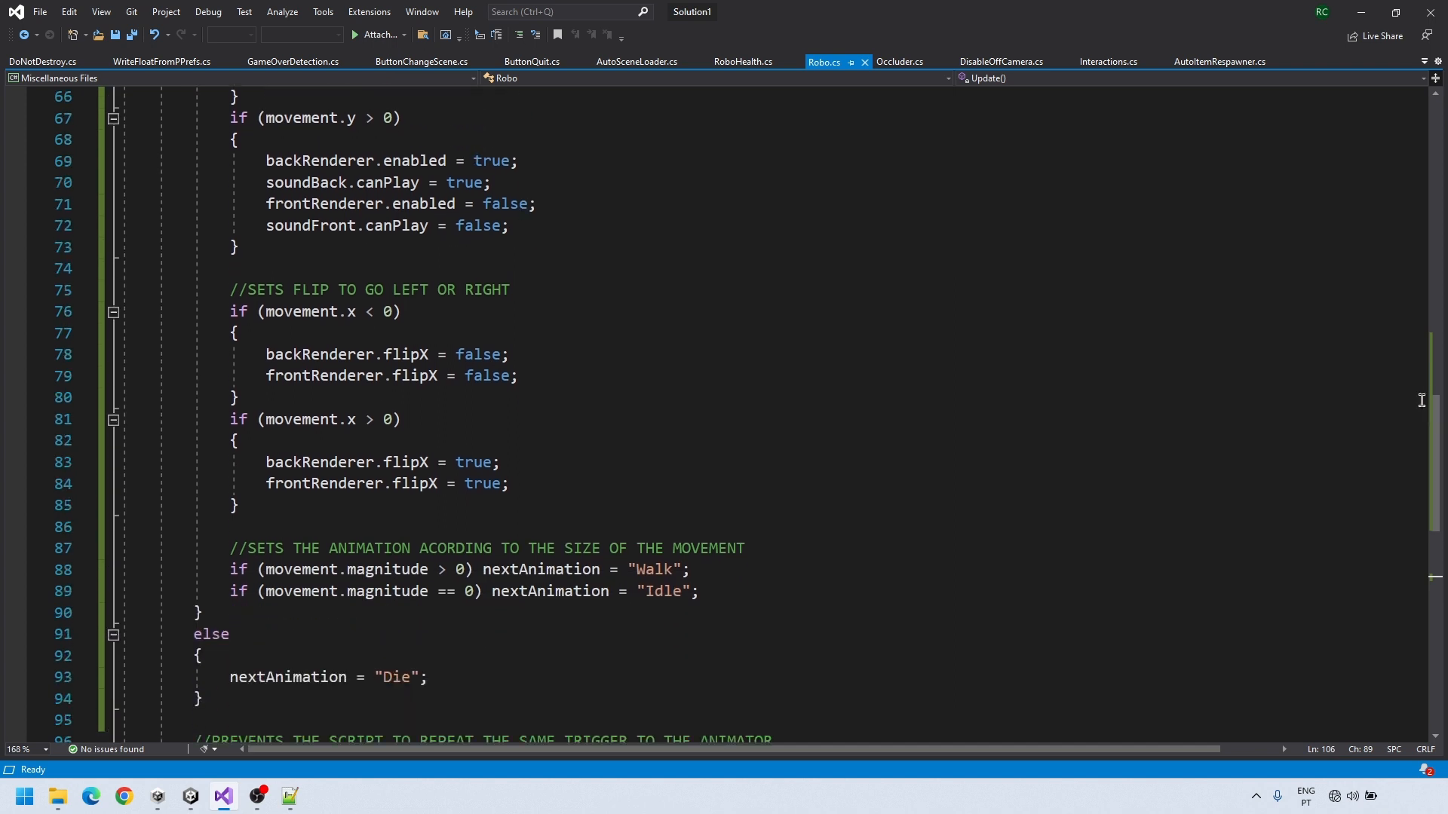
drag(1438, 421, 1444, 491)
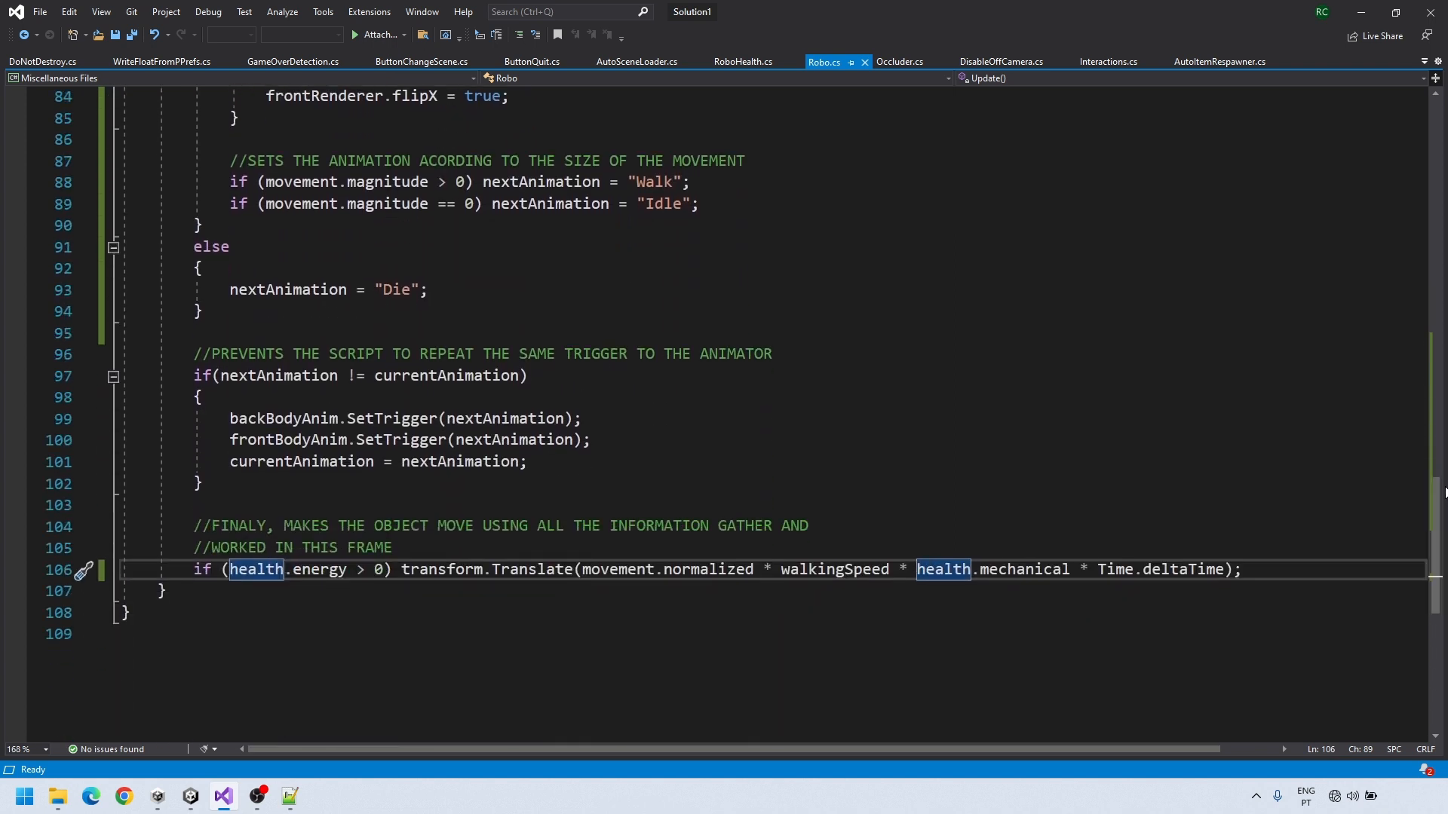
Review the Occluder and DisableOffCamera scripts, and read the Interactions script from start to end
click(909, 65)
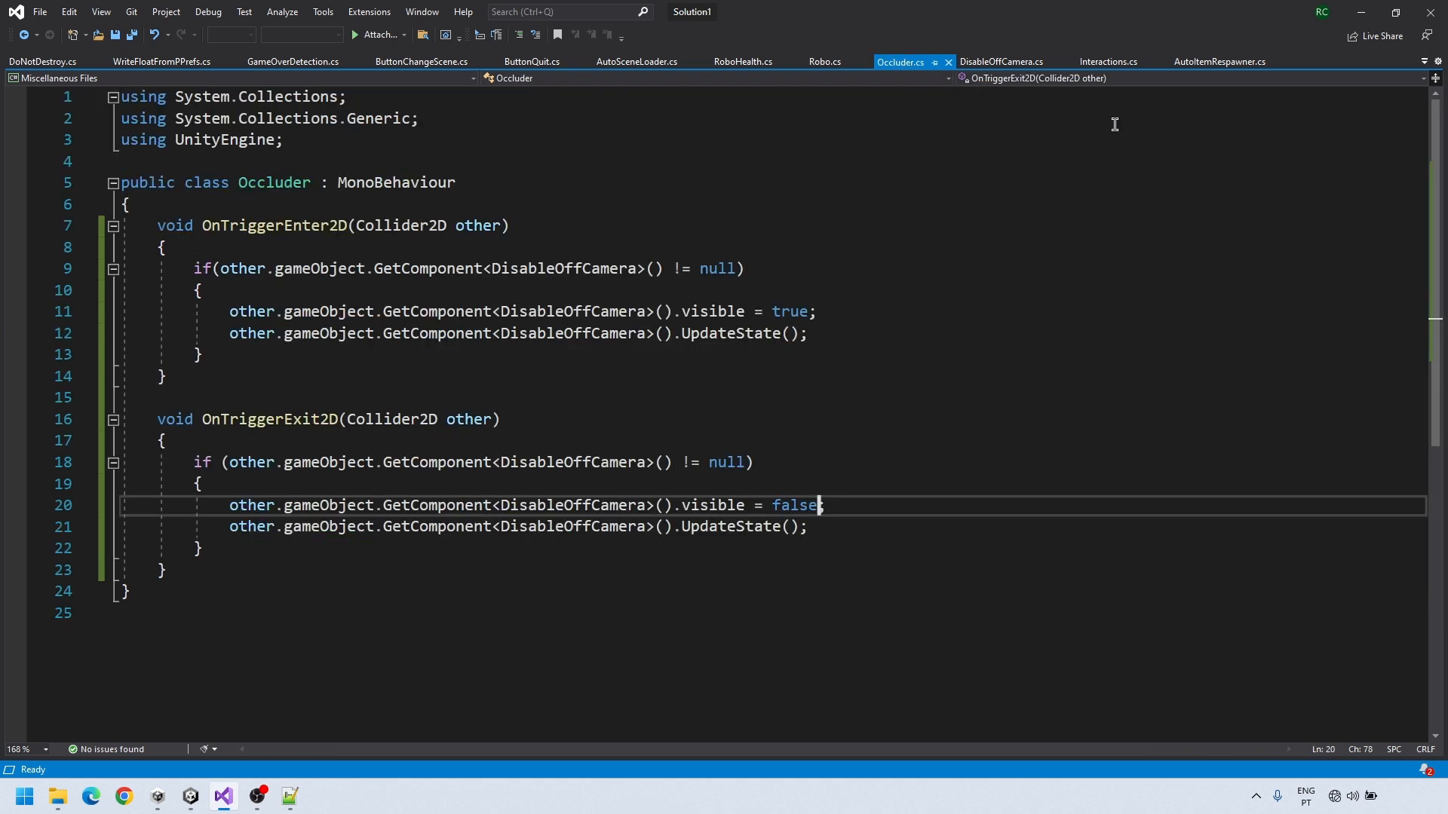
click(990, 63)
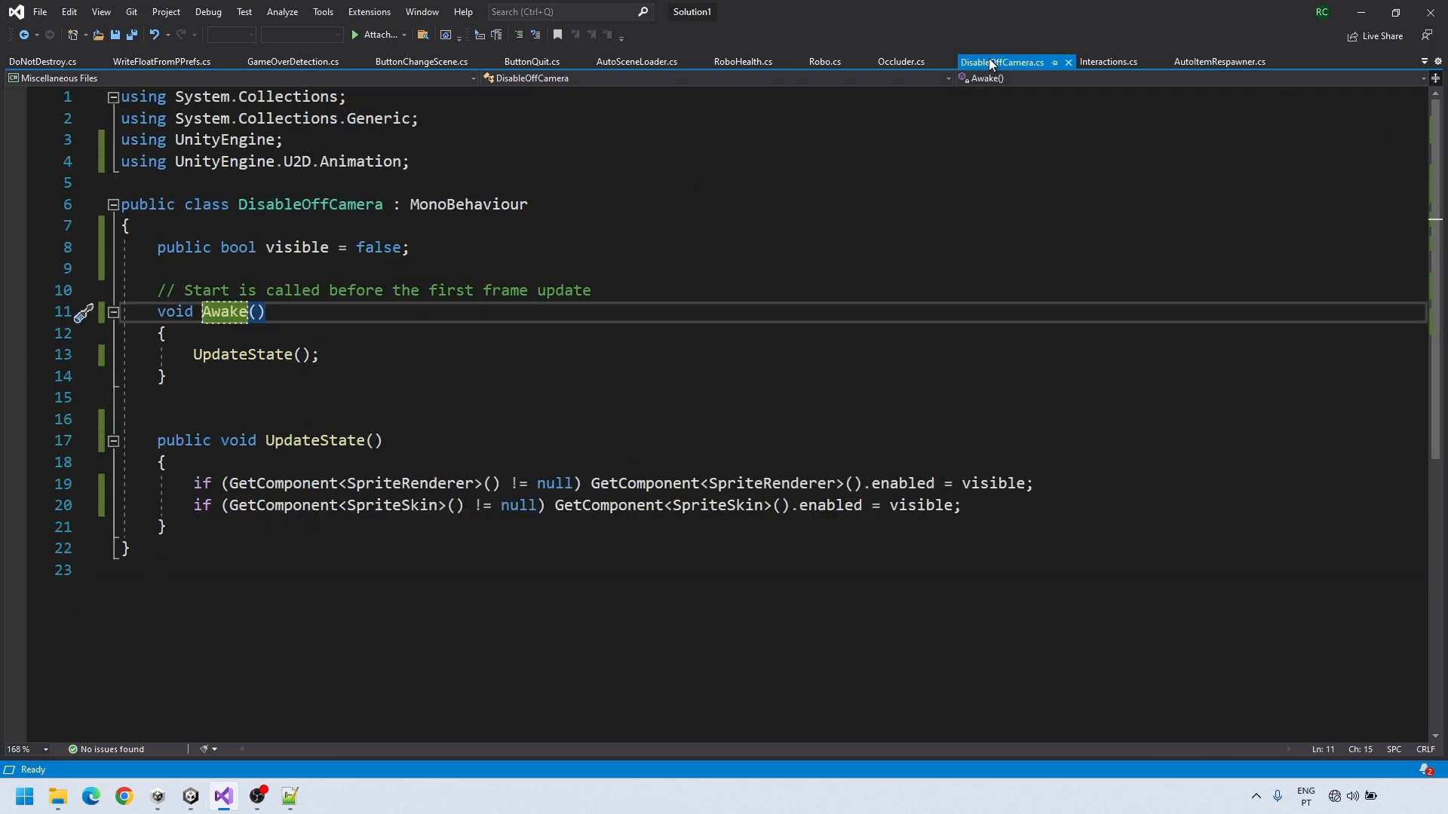
click(1106, 68)
drag(1427, 510, 1423, 100)
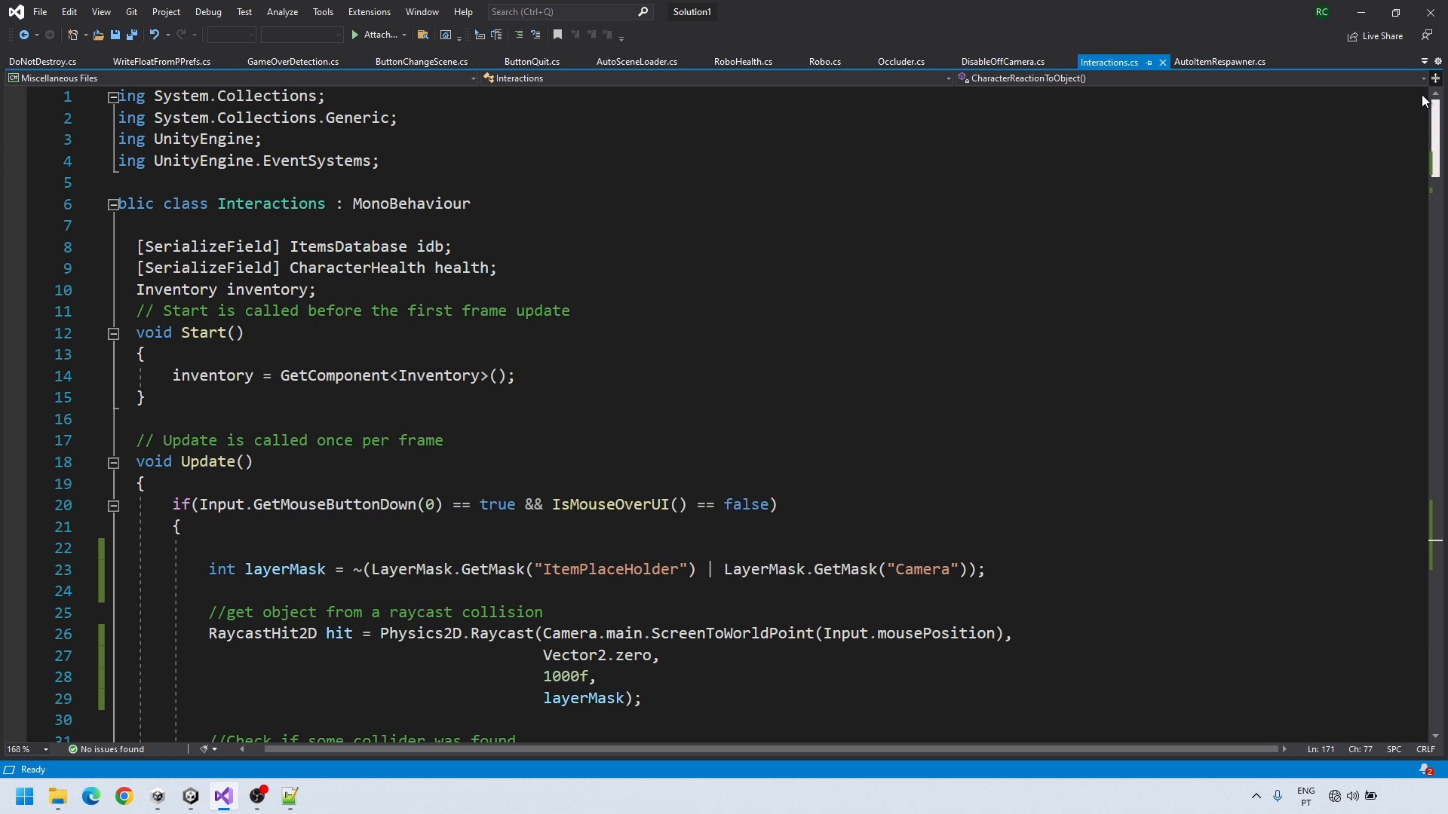
drag(1425, 130, 1434, 598)
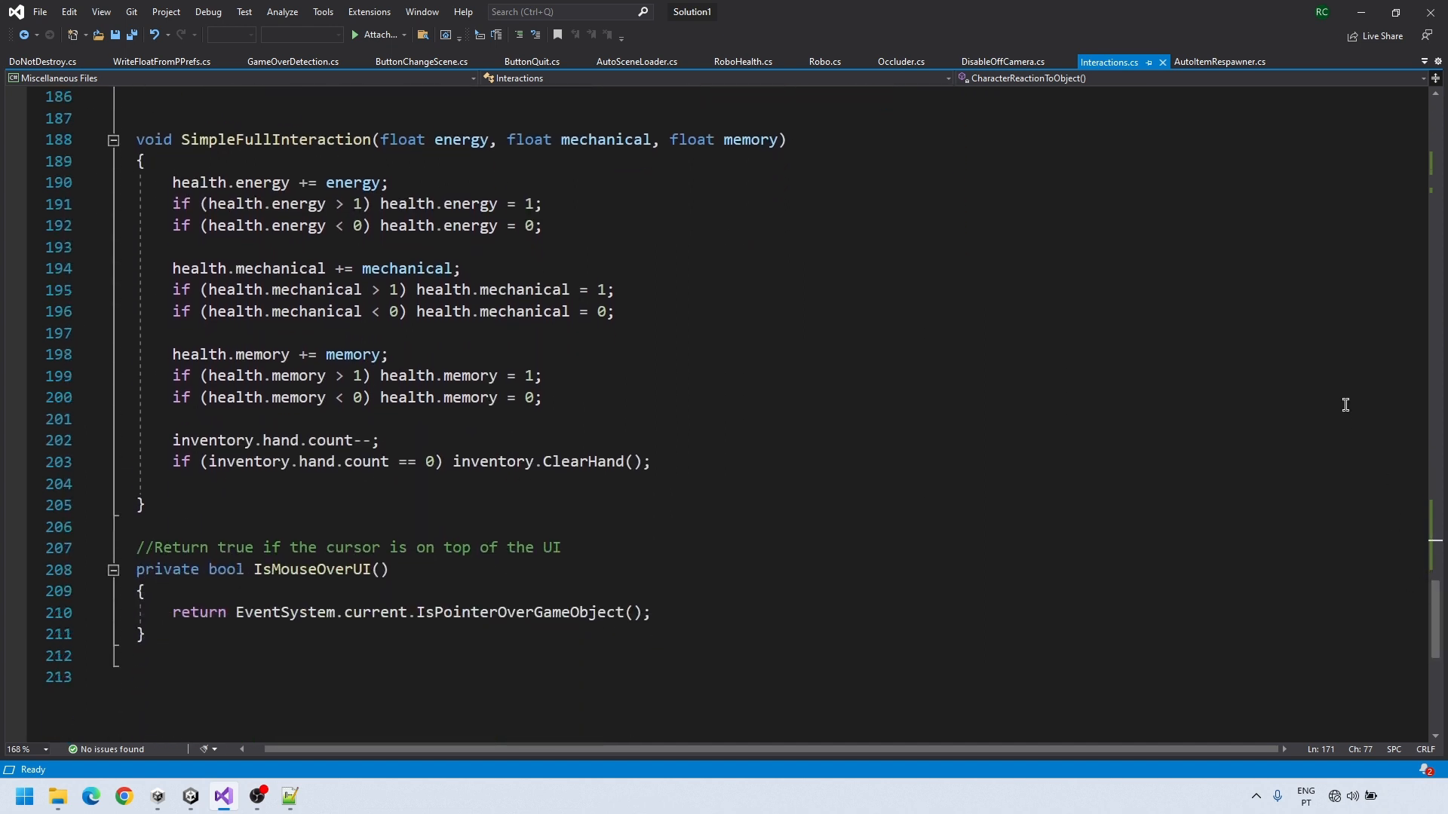
Review the AutoItemRespawner script, including its delay fields, WaitAndSpawn coroutine and trigger methods
click(1219, 57)
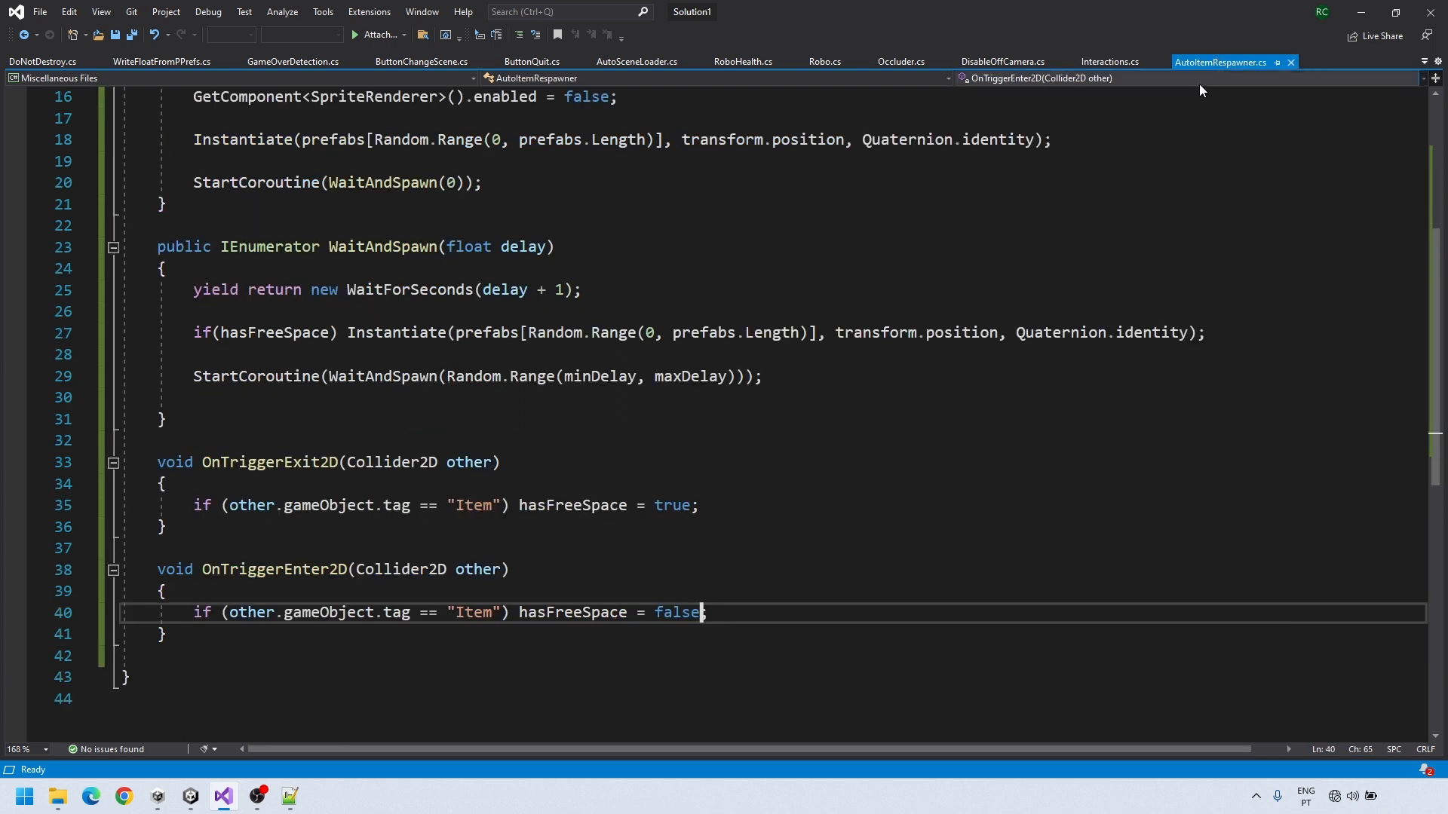
drag(1437, 420, 1441, 260)
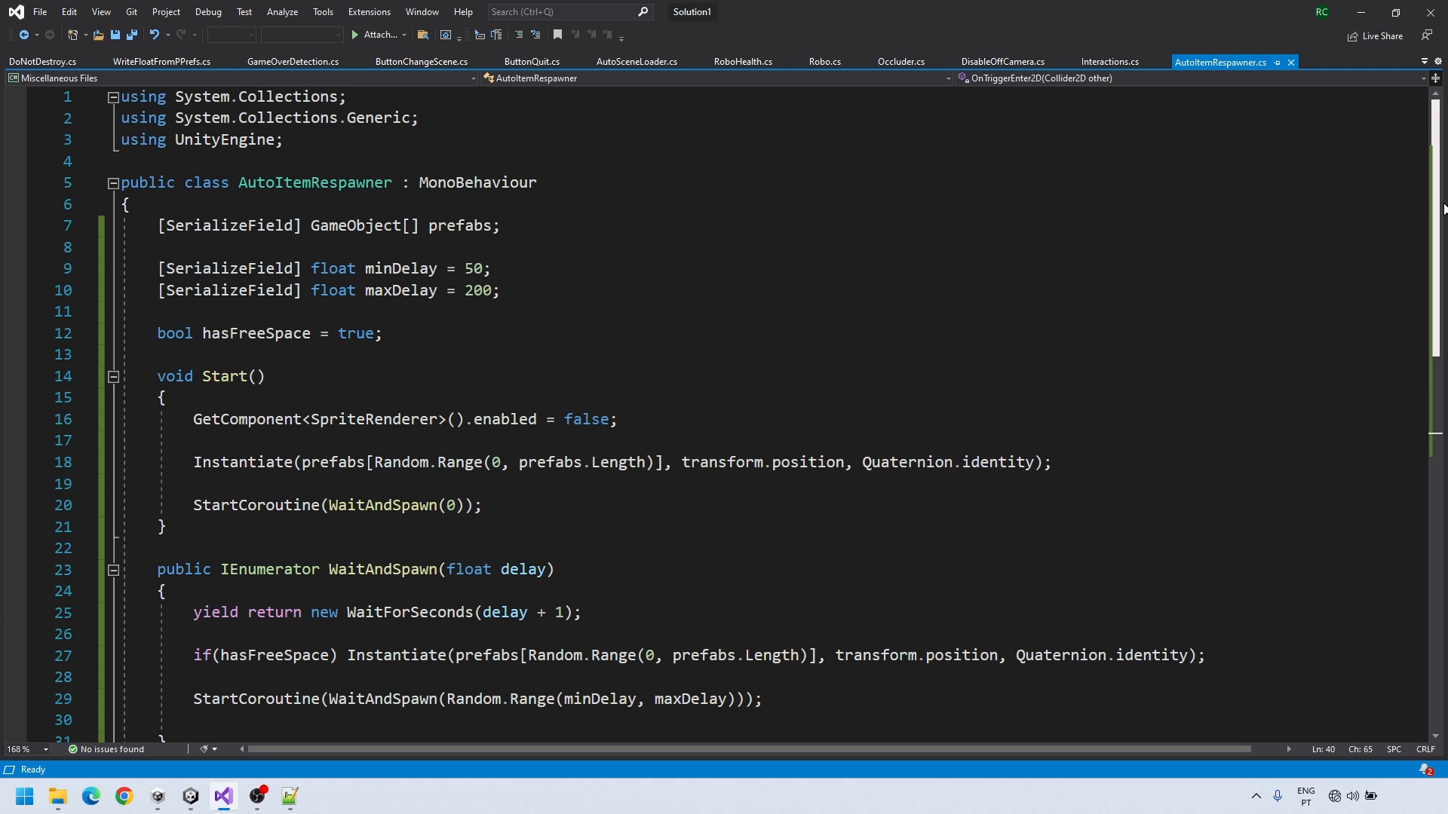
drag(1435, 260, 1419, 416)
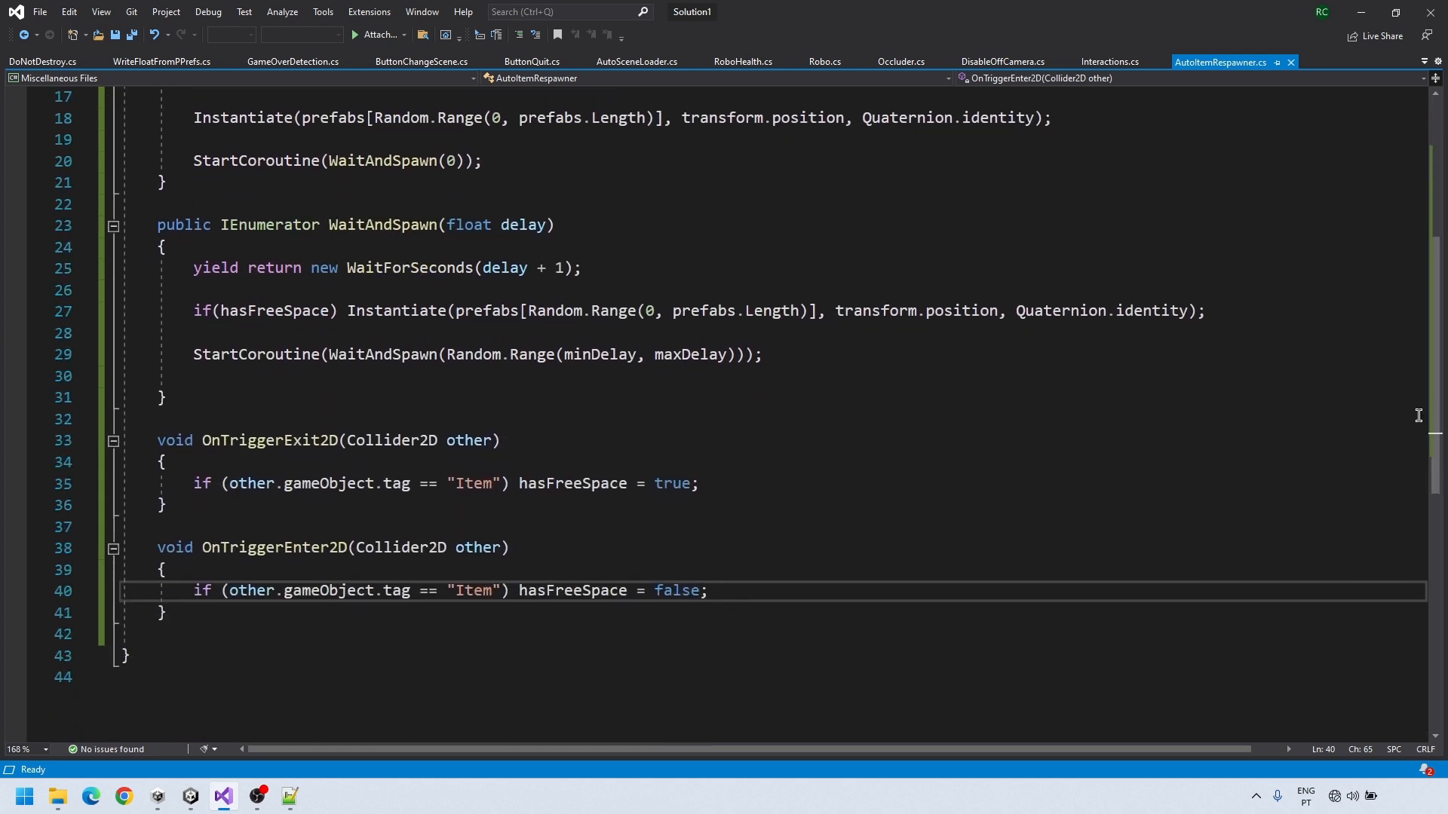